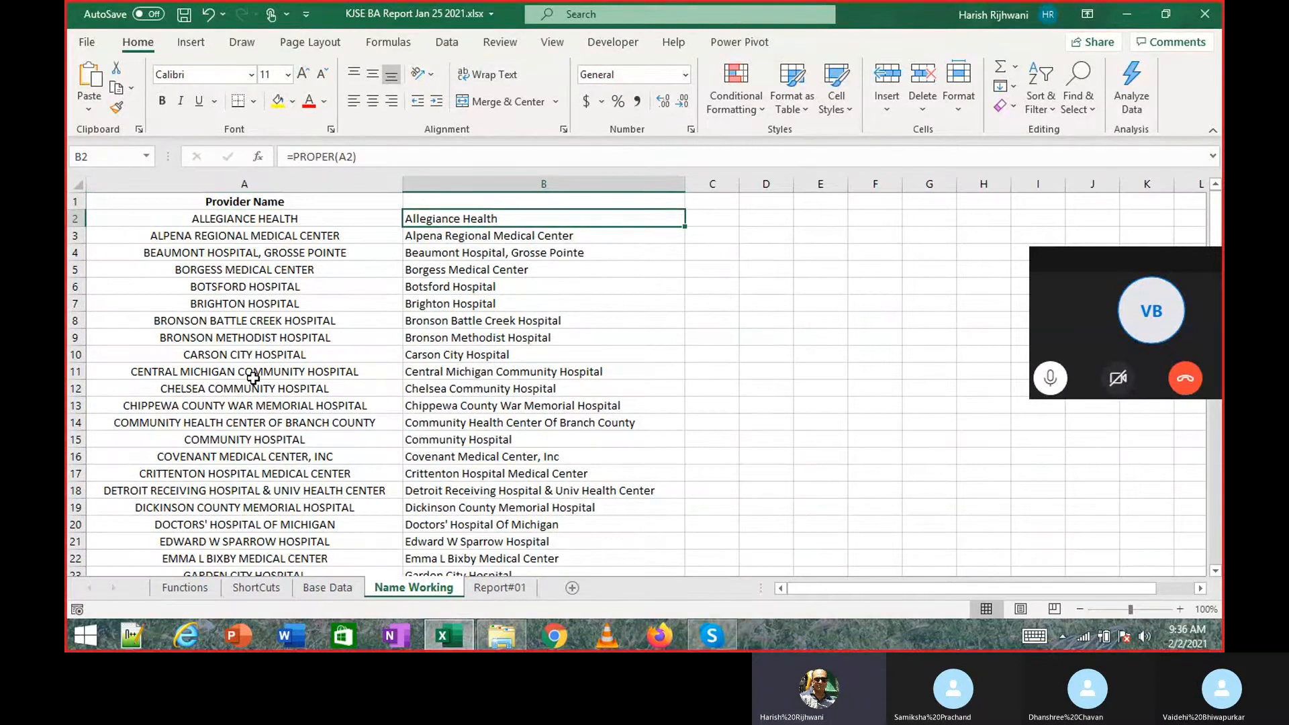
Examine the title, Monthly Report label and column headings on the Report#01 sheet.
key(ctrl+Page_Down)
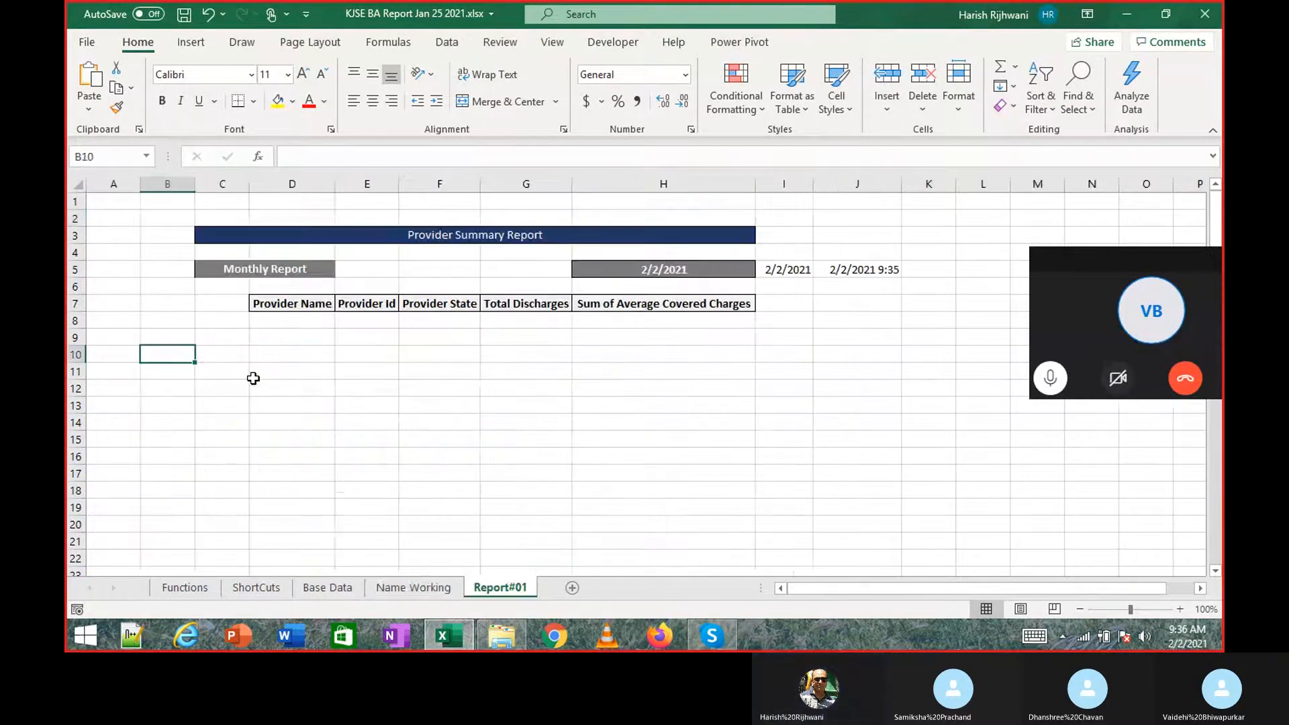
key(Right)
key(Right)
key(Up)
key(Up)
key(Up)
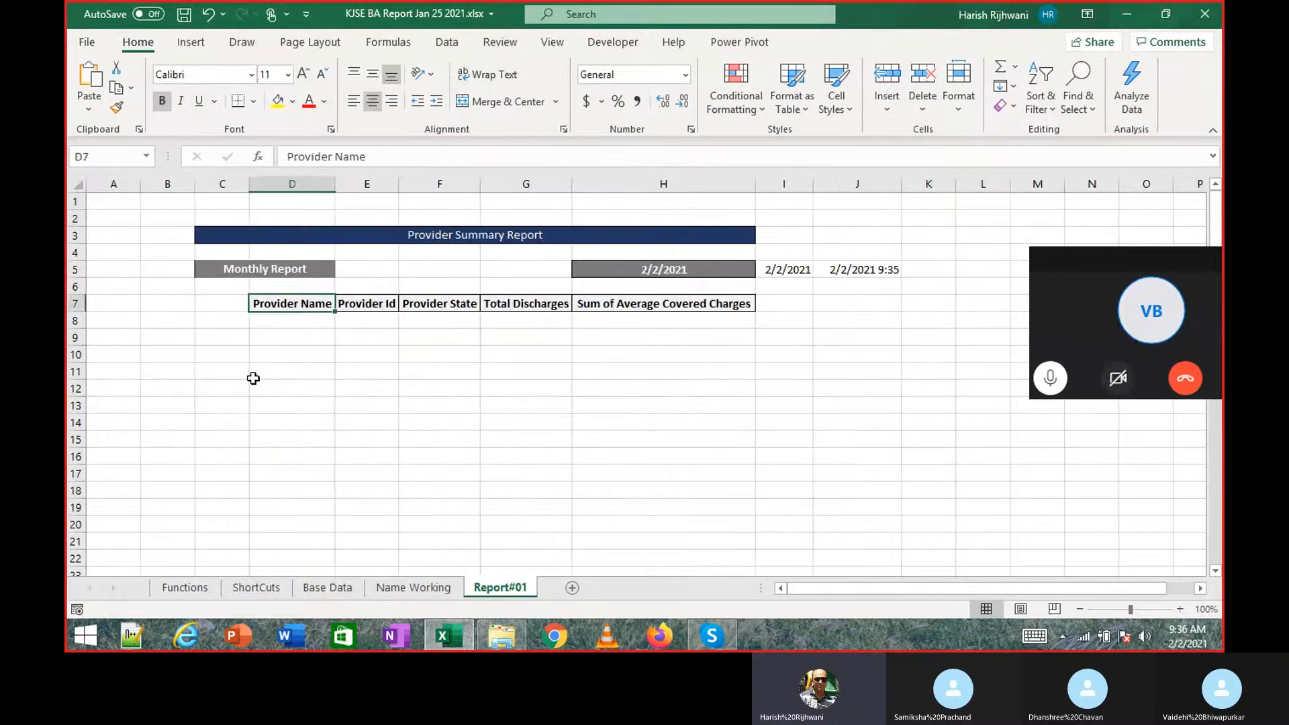
key(ctrl+Up)
key(Down)
key(Down)
key(Down)
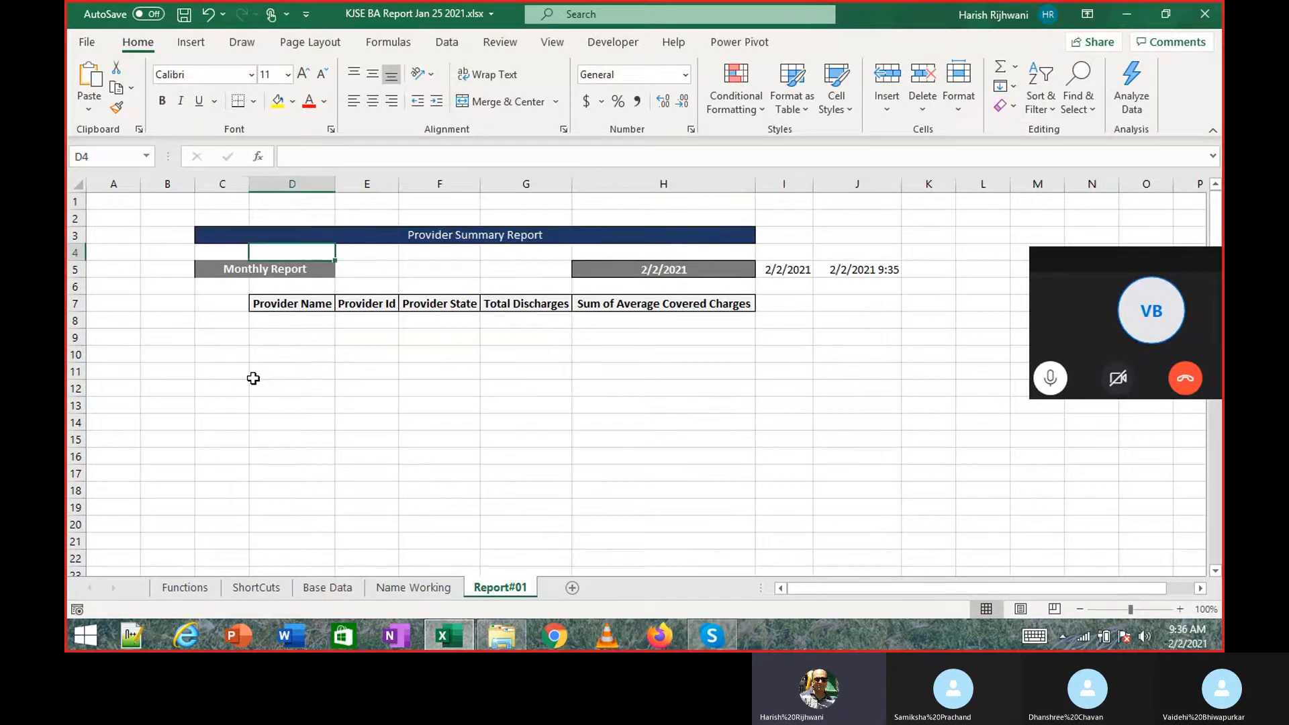
key(ctrl+Right)
key(ctrl+Left)
key(Right)
key(Down)
key(Right)
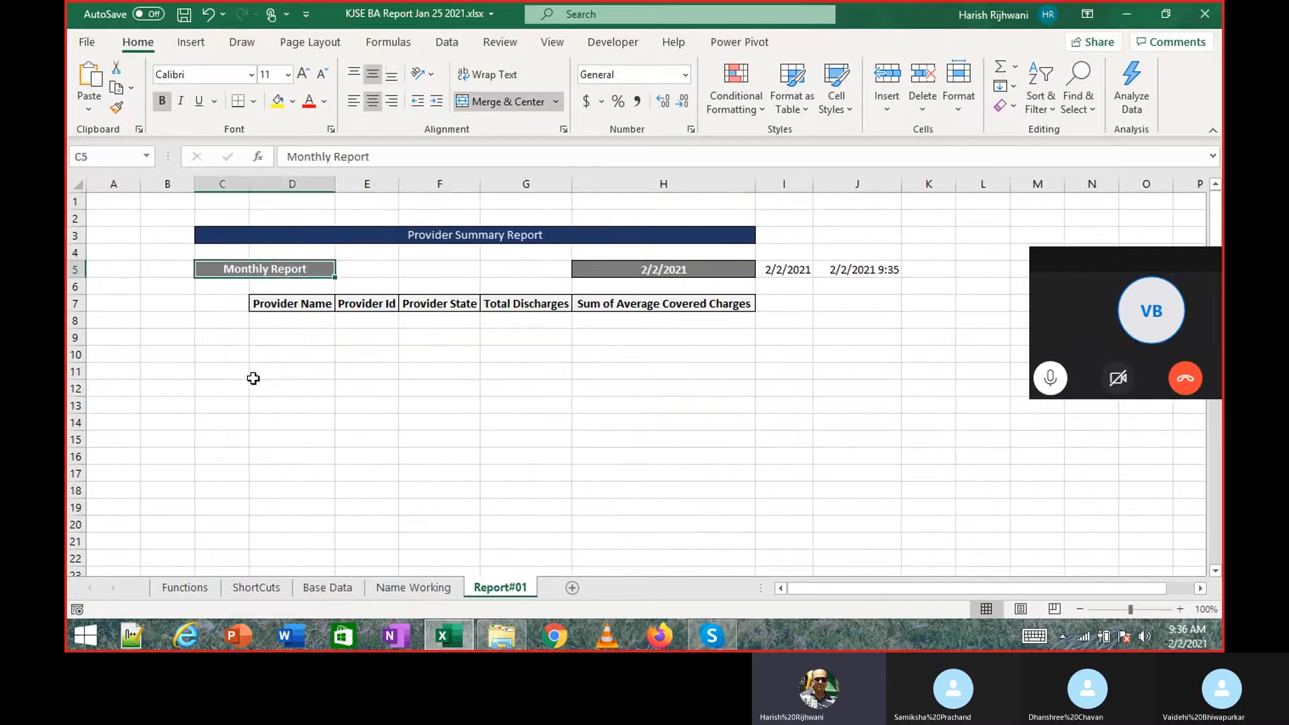
Re-enter the NOW formula in cell J5 of Report#01 to refresh its date and time.
key(ctrl+Right)
key(Right)
key(Right)
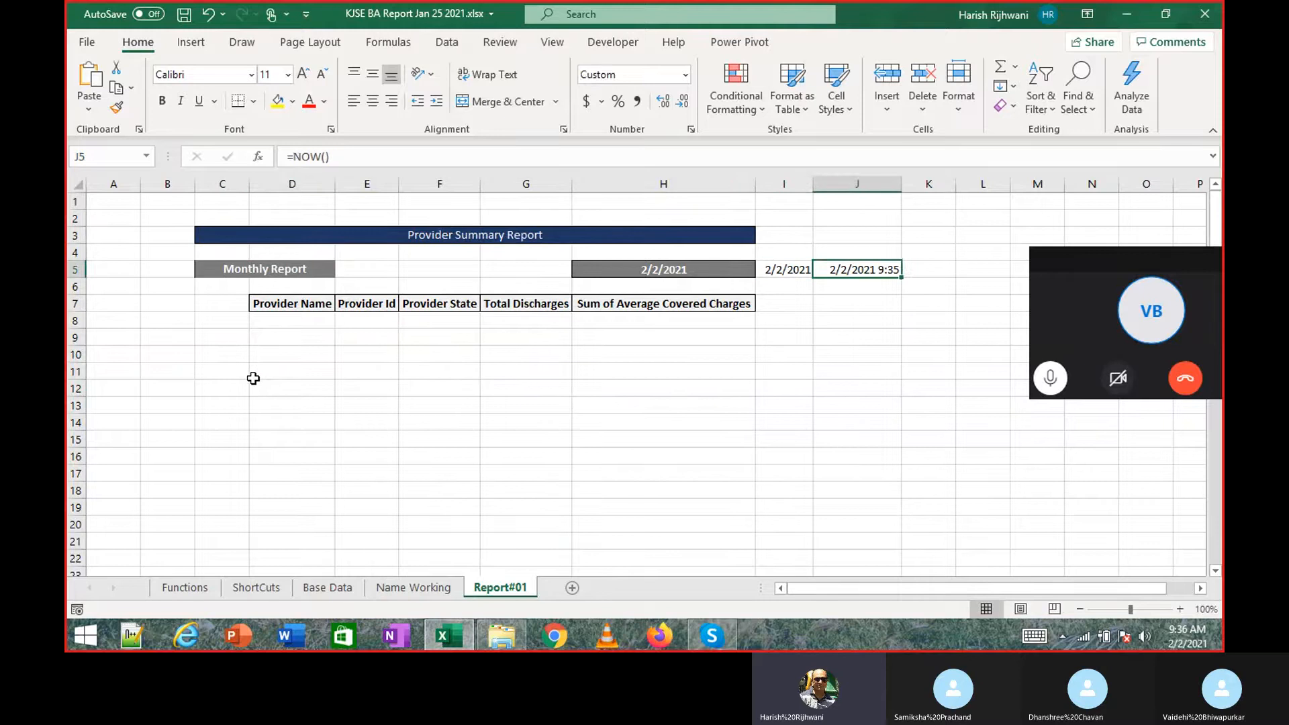
key(F2)
key(Return)
key(Up)
Review the function list and the shortcut list on the Functions and ShortCuts sheets, and return to Report#01.
key(ctrl+Page_Up)
key(ctrl+Page_Up)
key(ctrl+Page_Up)
key(ctrl+Page_Up)
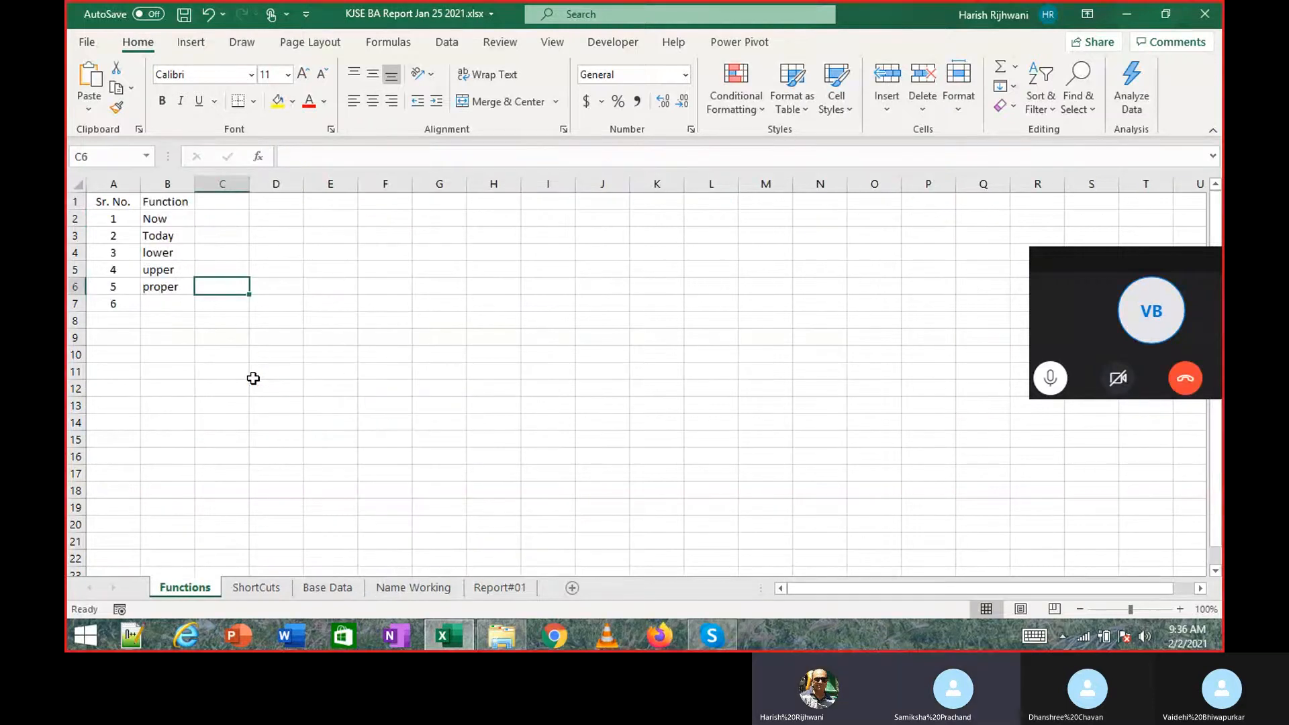
key(ctrl+Page_Down)
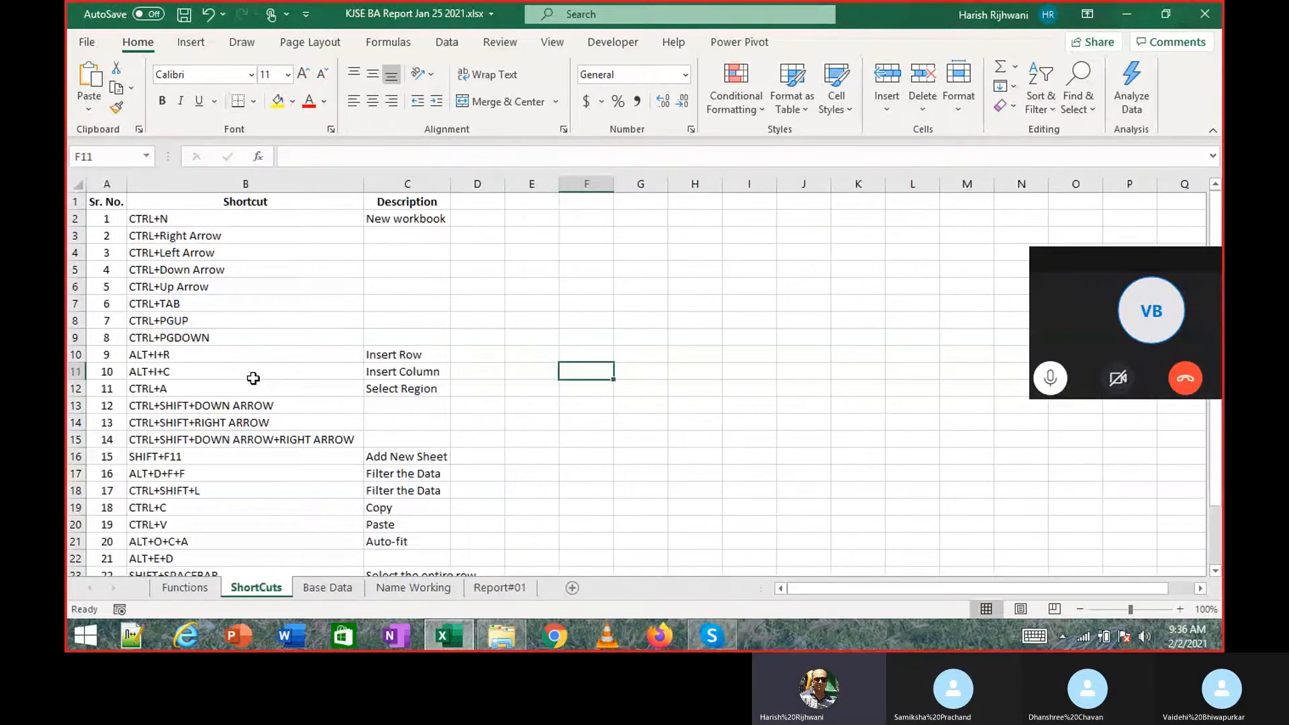
key(ctrl+Page_Down)
key(ctrl+Page_Down)
key(ctrl+Page_Down)
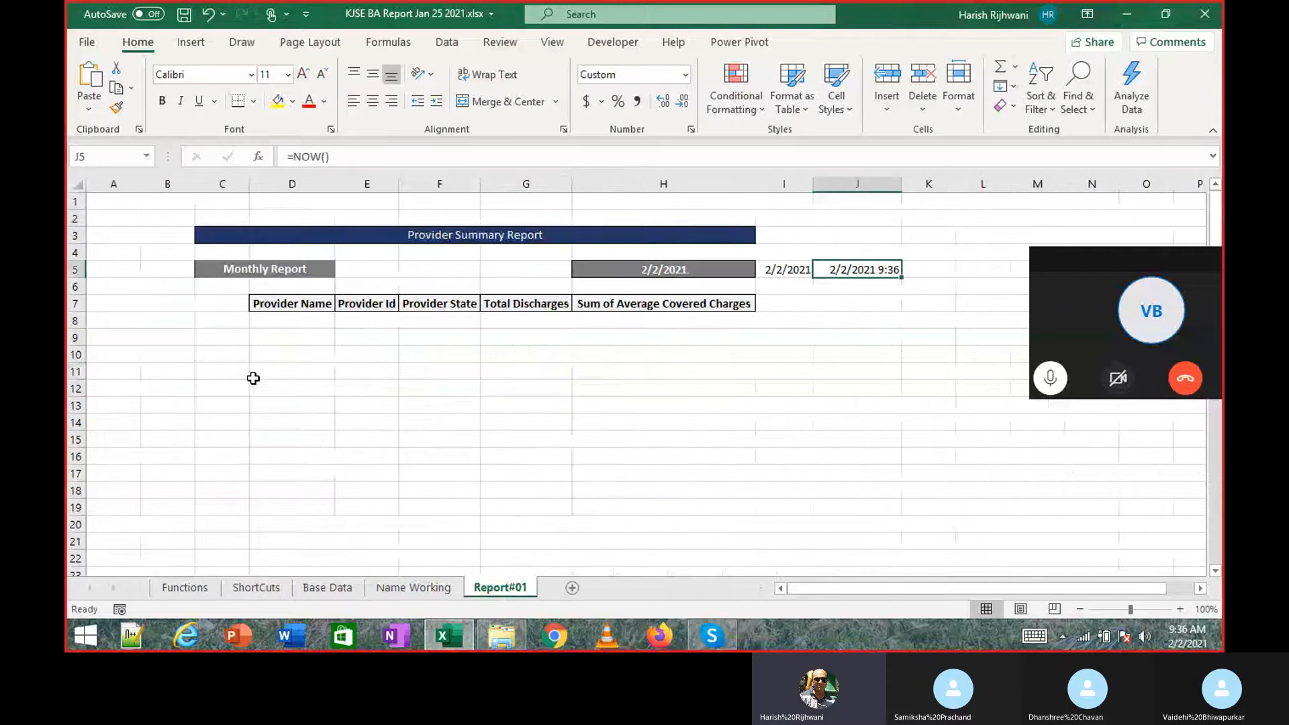
Select the empty cell D8 directly below the Provider Name heading on Report#01.
key(Home)
key(Right)
key(Right)
key(Down)
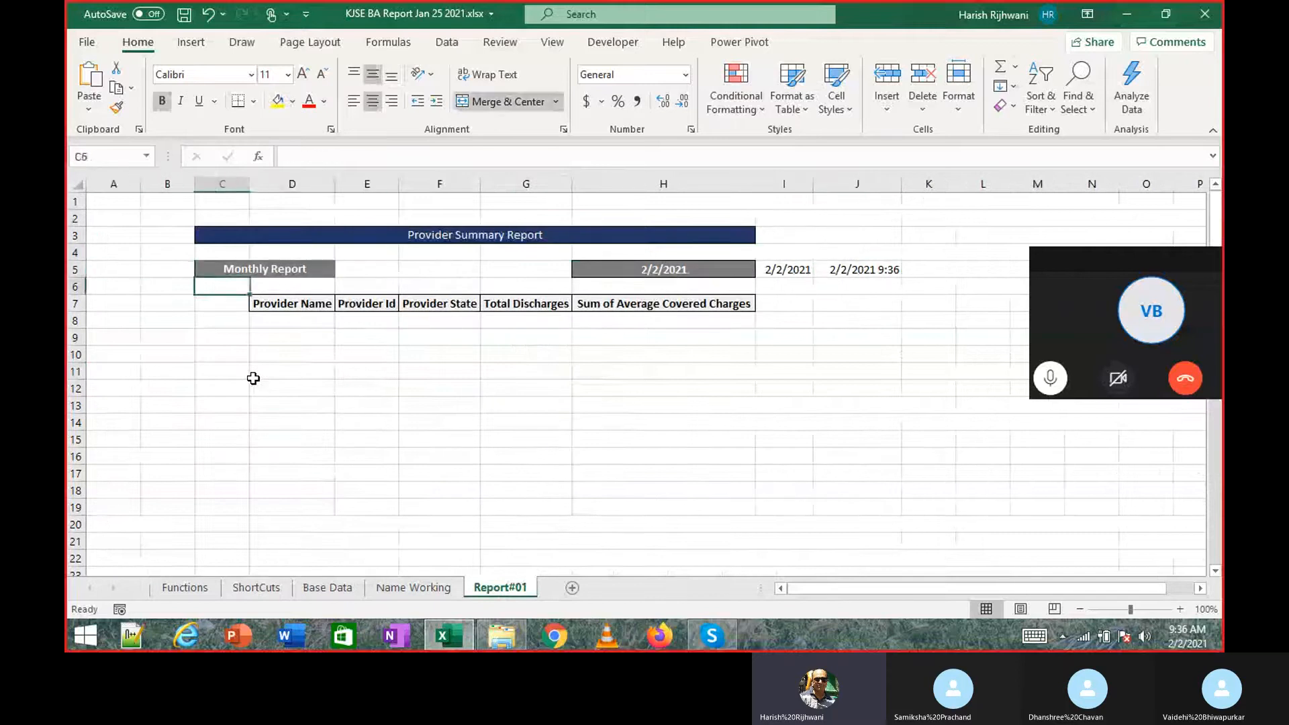
key(Down)
key(Down)
key(Down)
key(Right)
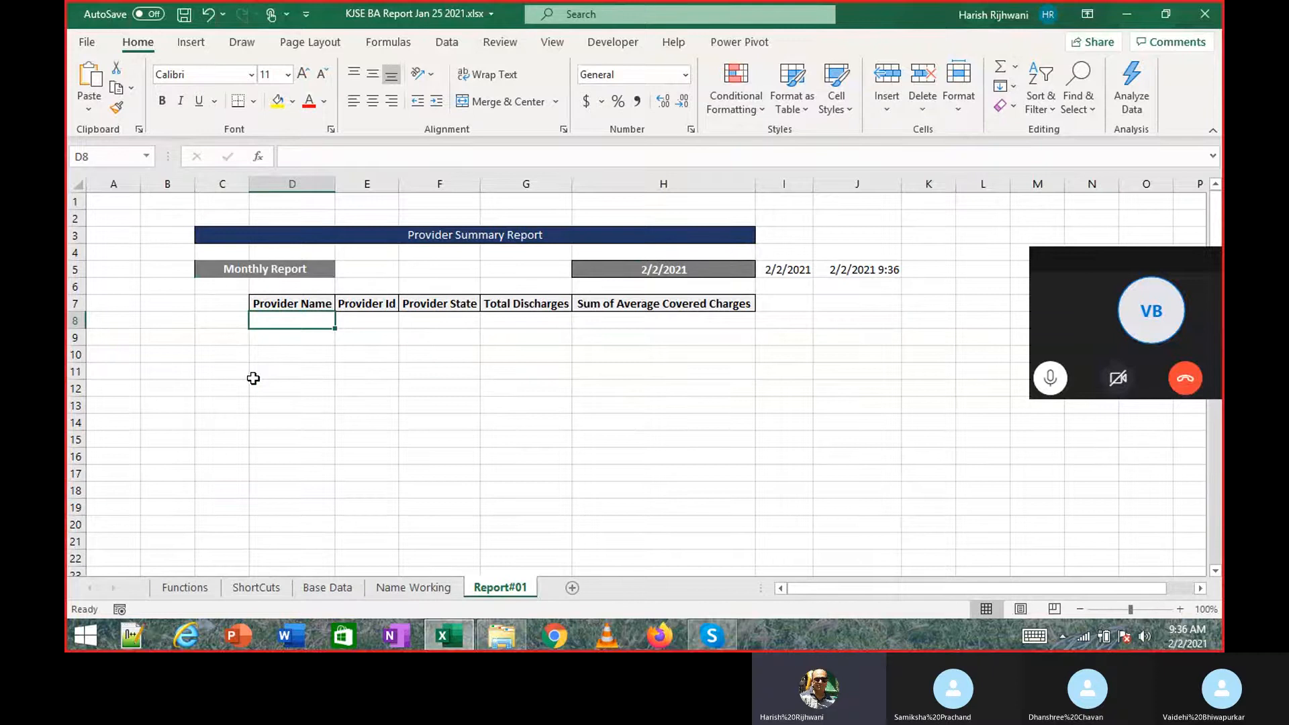
Search the recent workbooks for "ass" and open IPPS Data Assignment.xlsx.
key(alt+f)
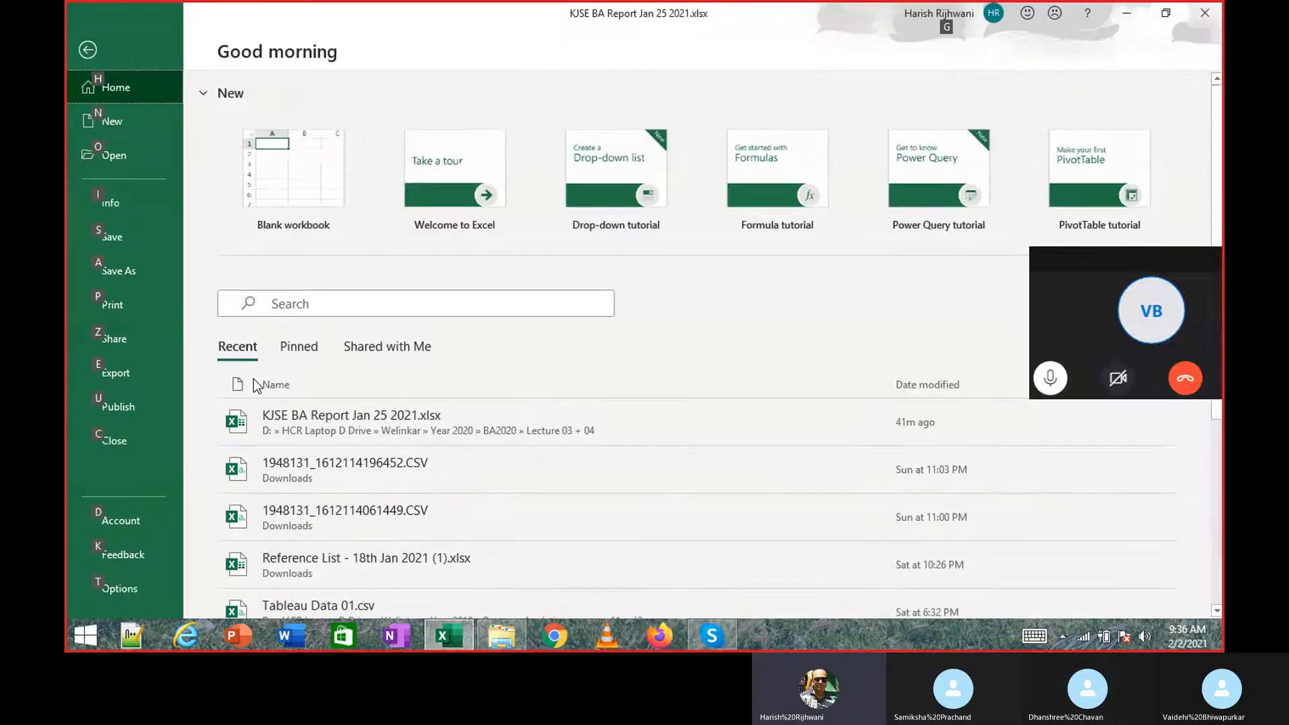
click(314, 302)
text(ass)
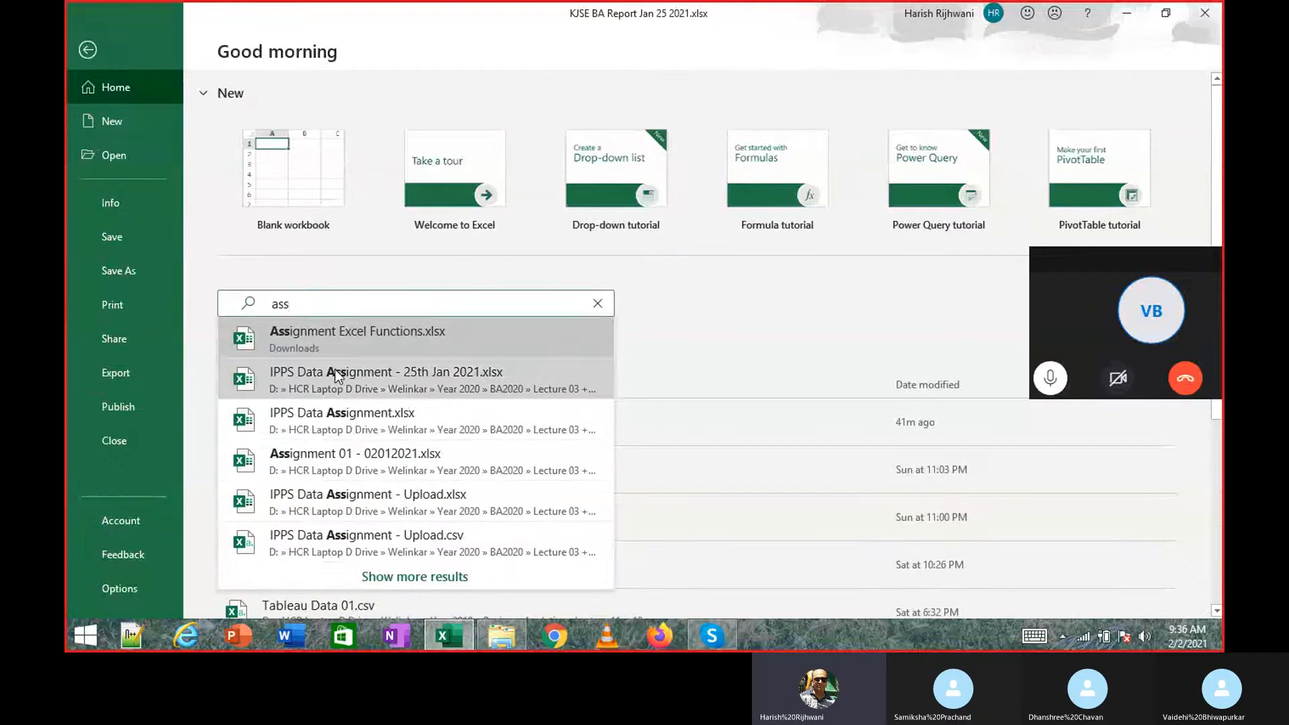
click(328, 420)
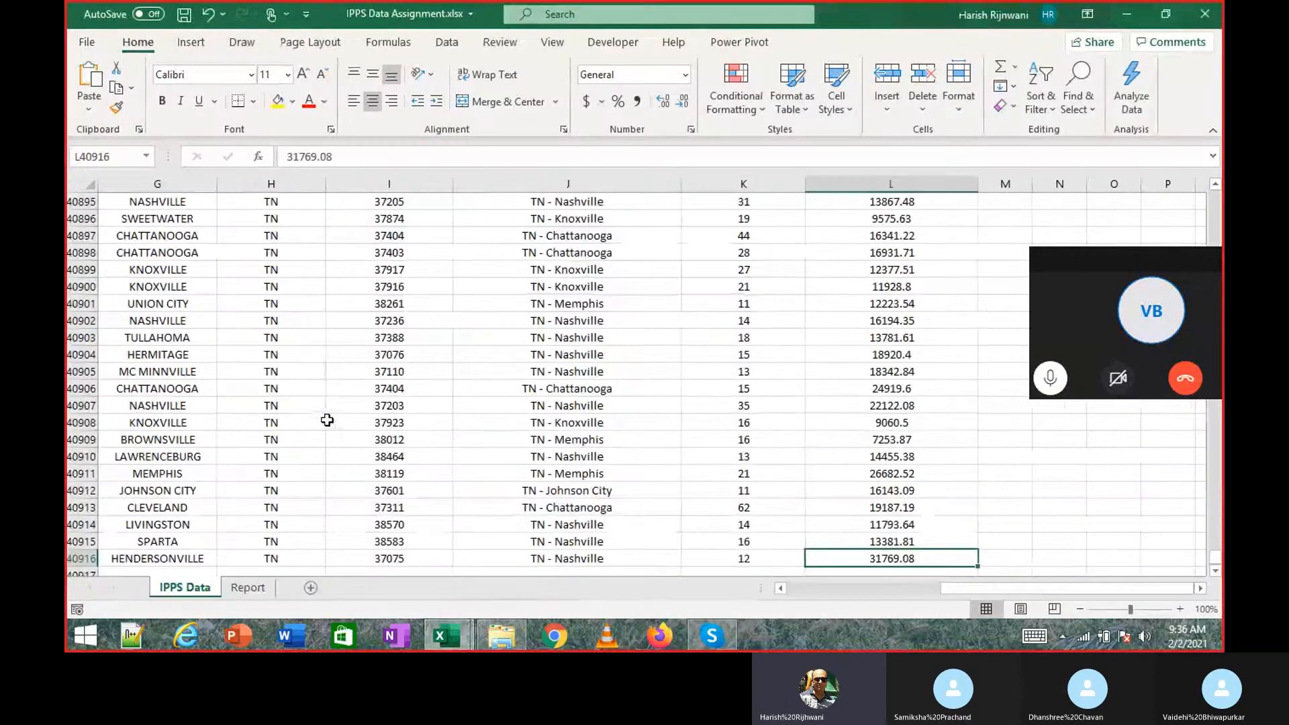
Examine the Assignment 01 Provider Summary Report layout and its first provider name on the Report sheet.
click(249, 588)
scroll(377, 360, up, 10)
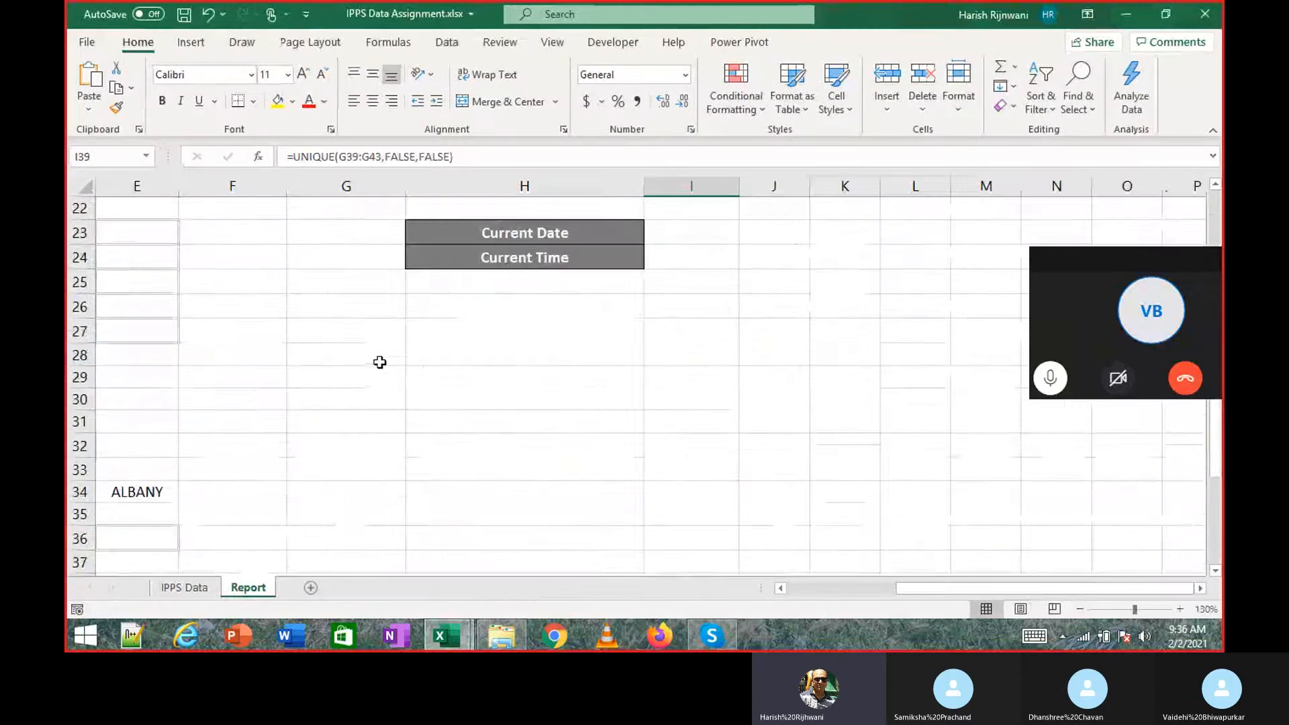
key(Home)
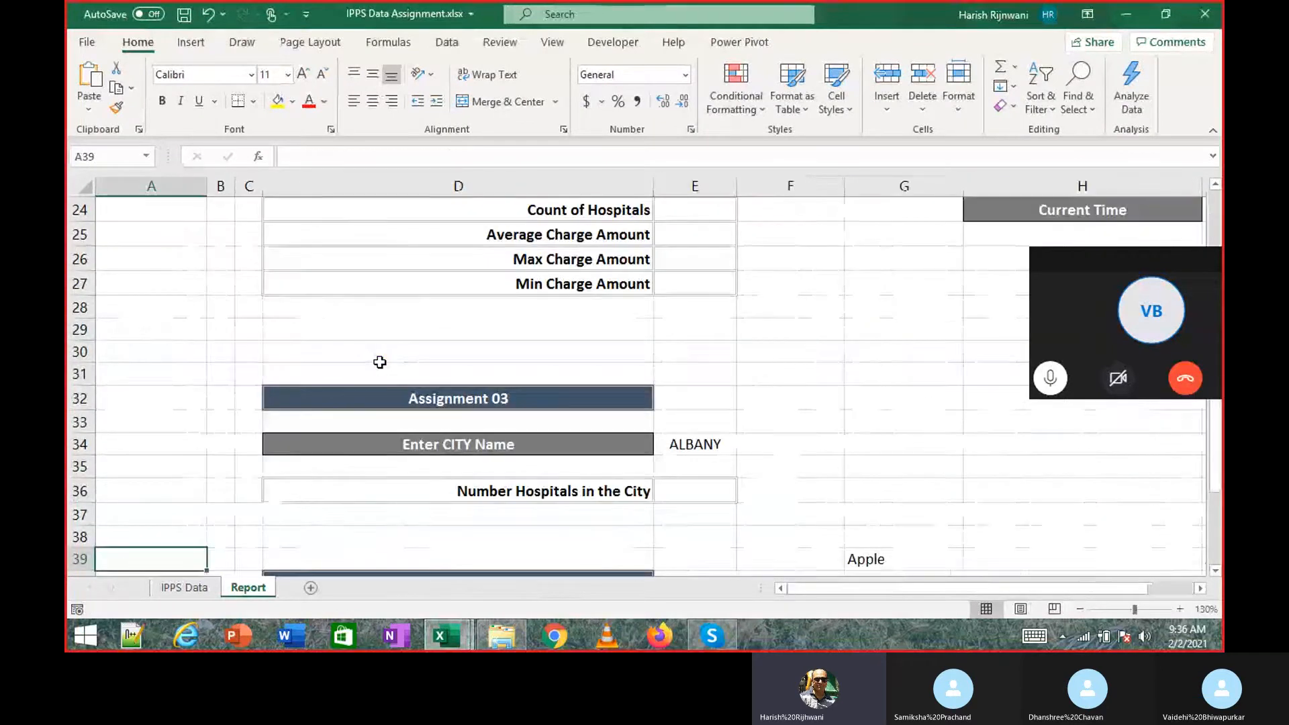
key(ctrl+Home)
key(Right)
key(Down)
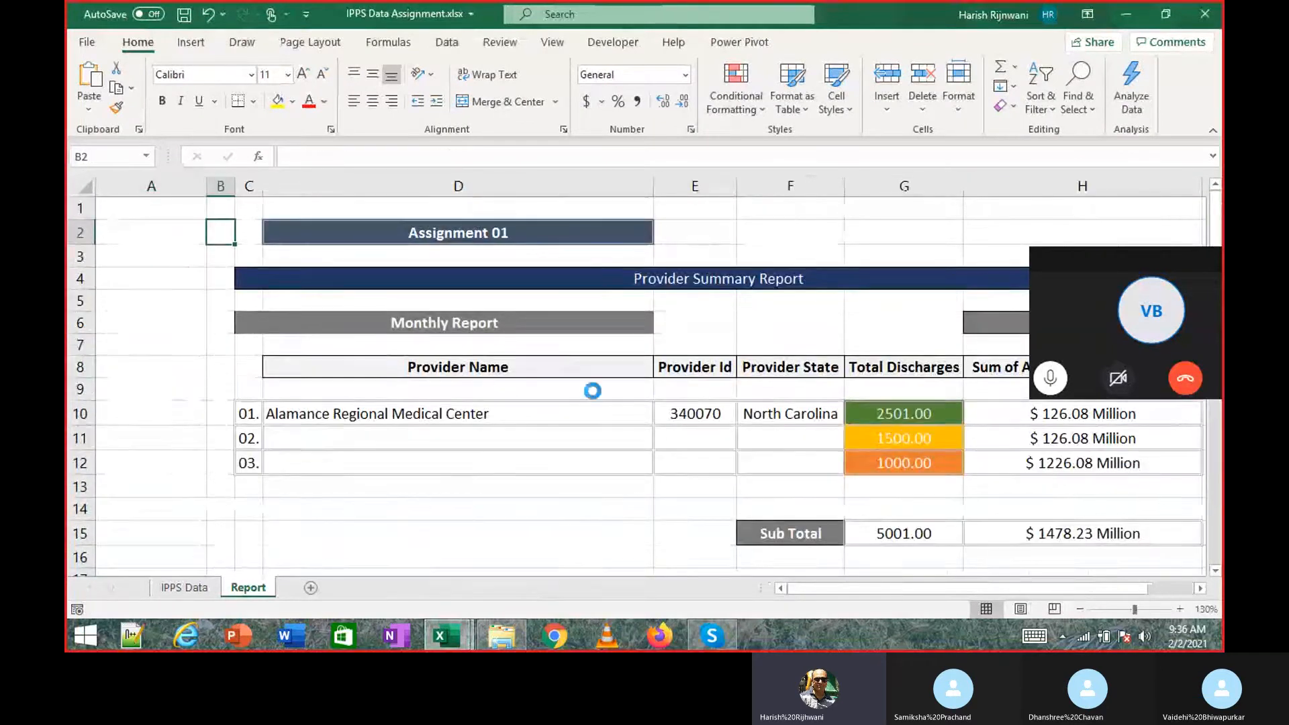
scroll(590, 384, down, 1)
scroll(592, 390, down, 1)
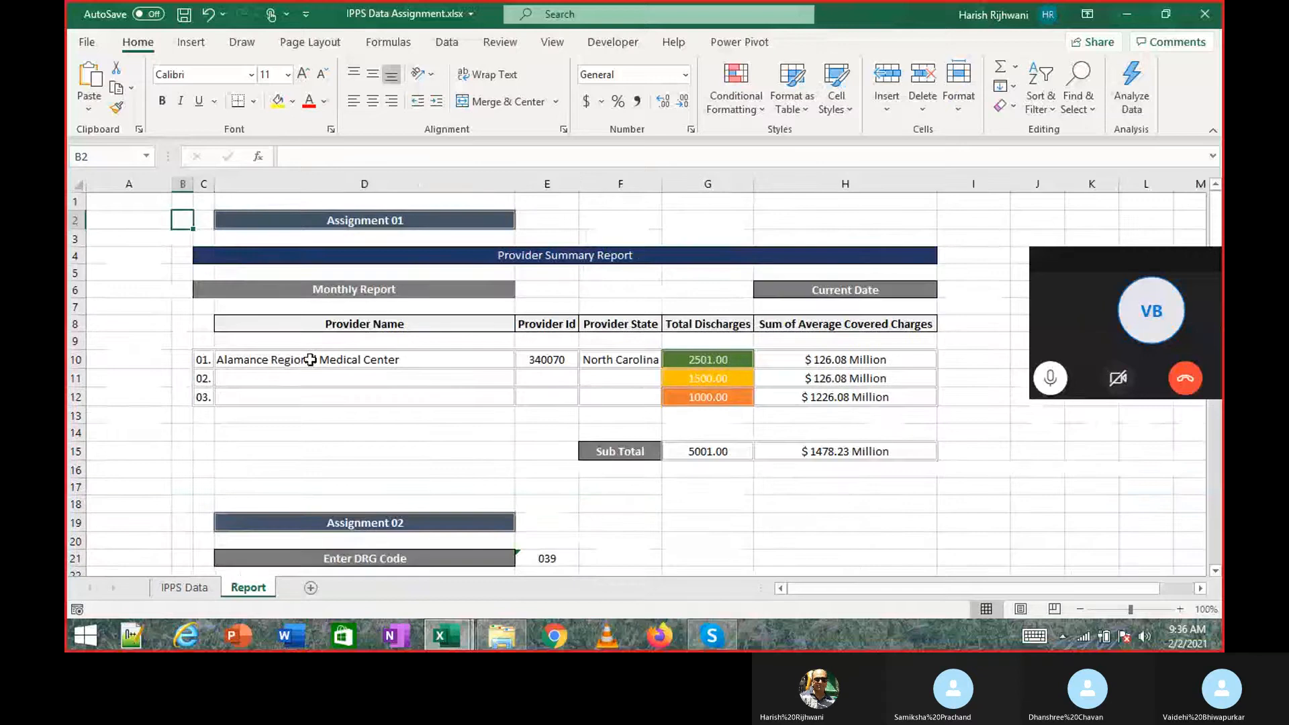
click(282, 363)
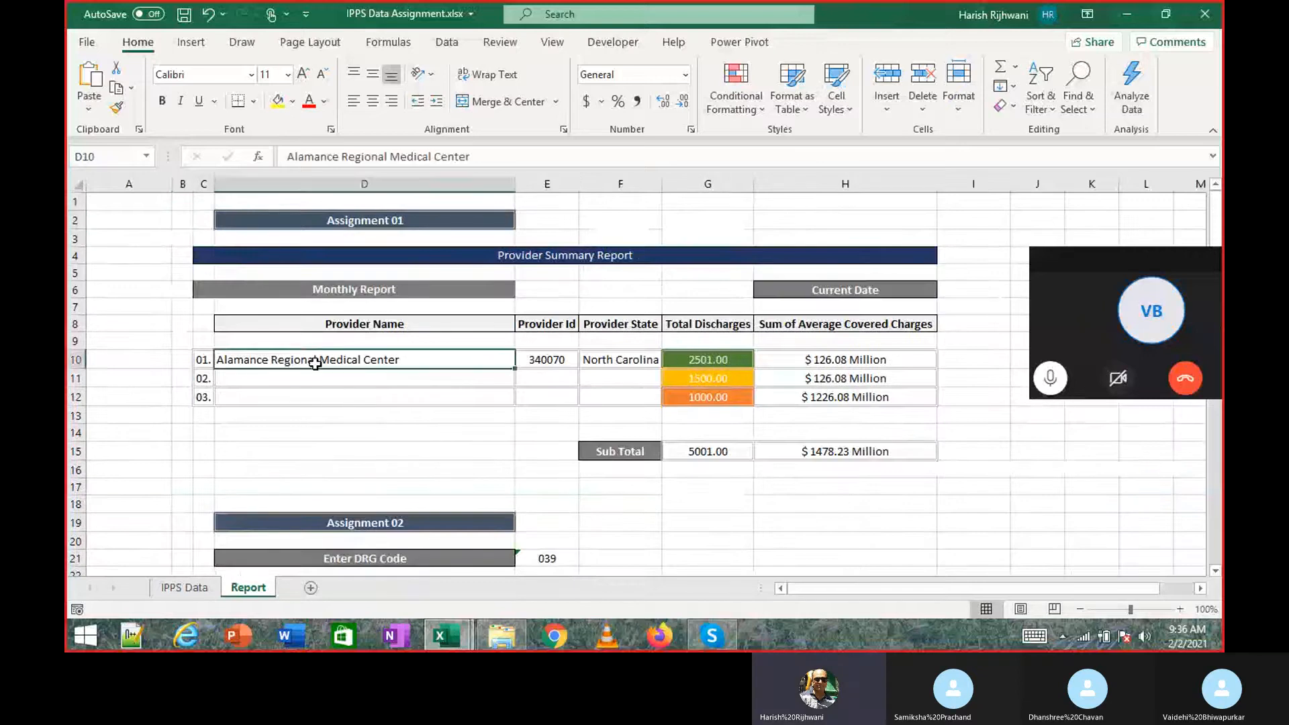
In KJSE BA Report Jan 25 2021.xlsx, copy the proper-case provider names from B2:B93 of Name Working and return to Report#01.
key(alt+Tab)
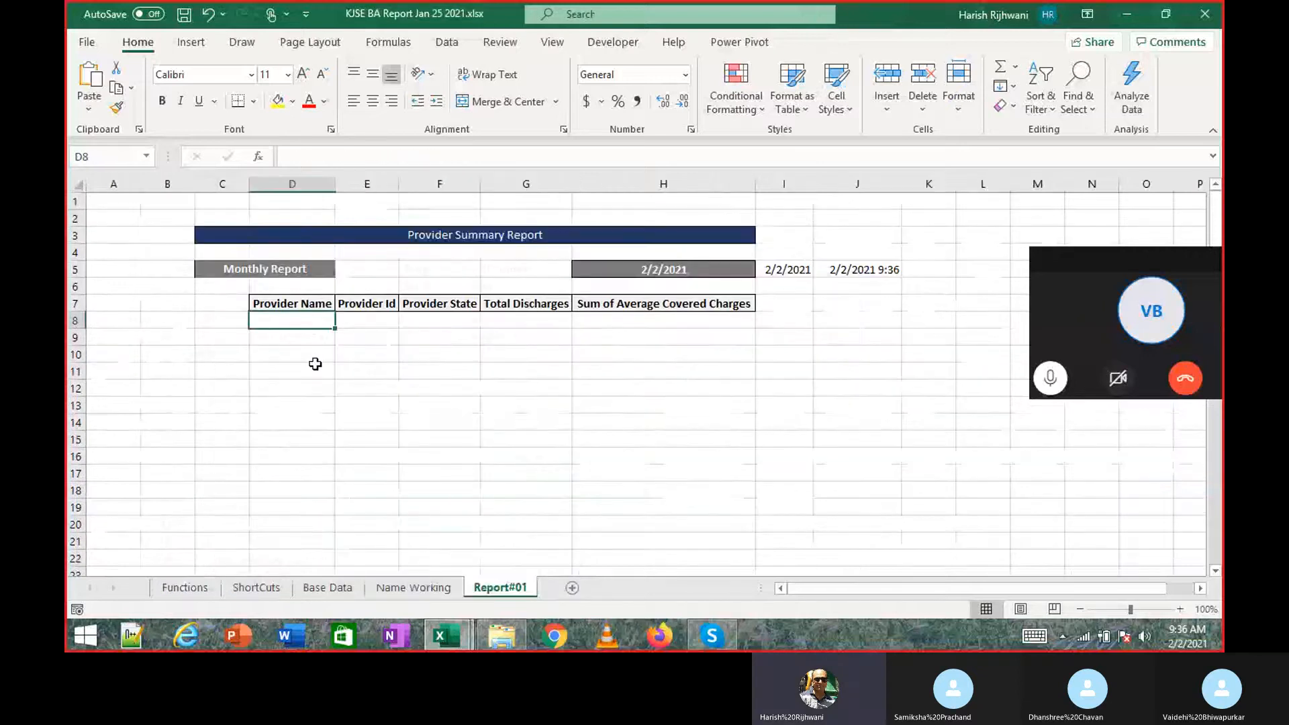
key(ctrl+Page_Up)
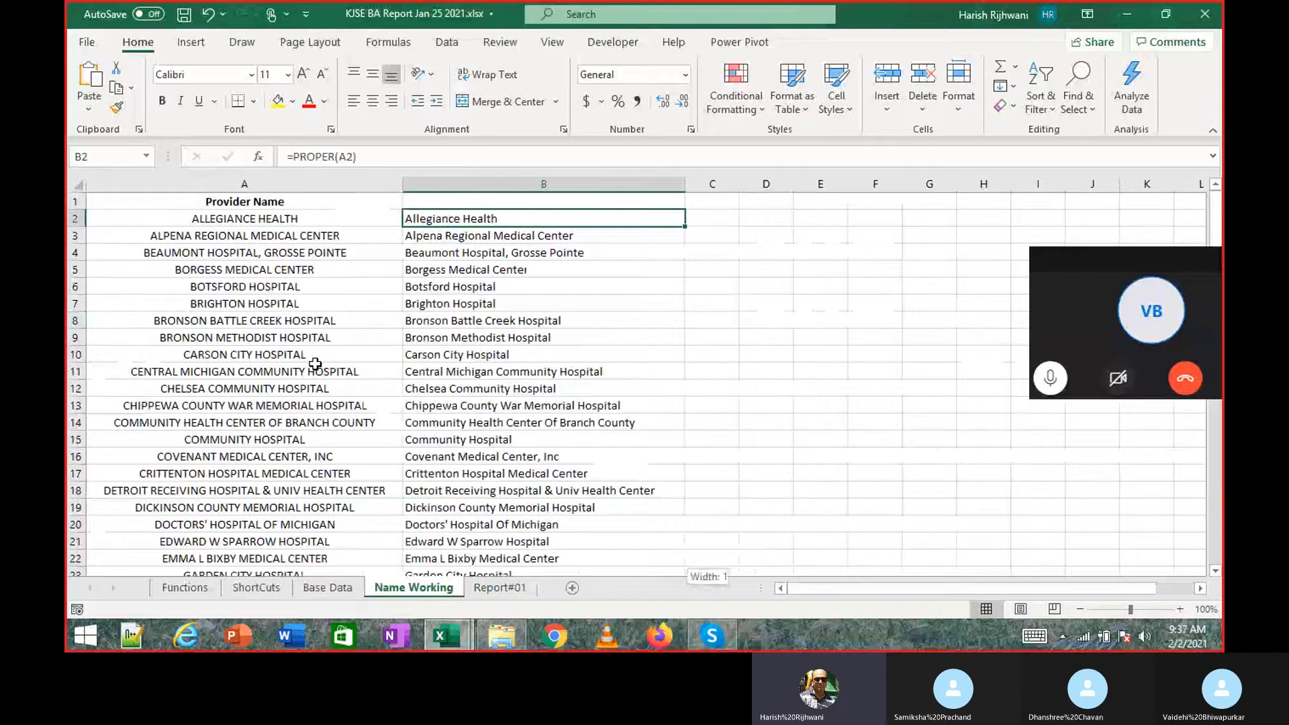
key(ctrl+shift+Down)
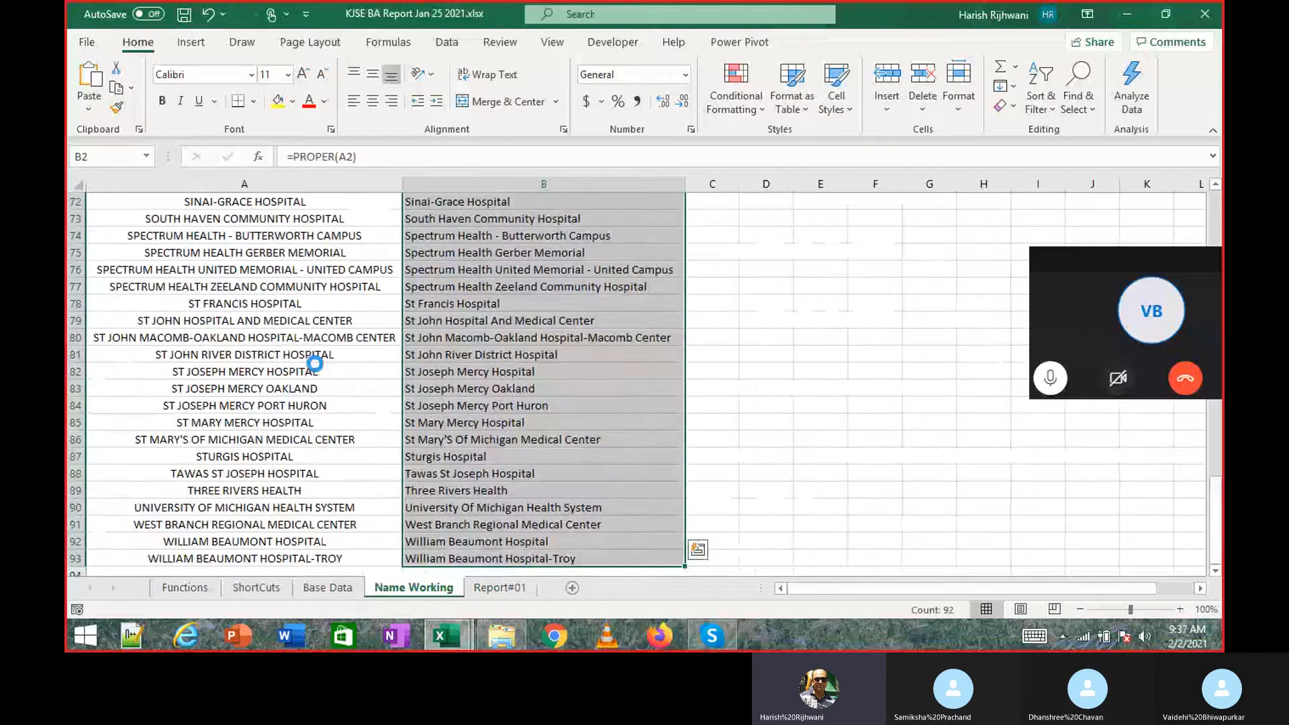
key(ctrl+c)
key(ctrl+Page_Down)
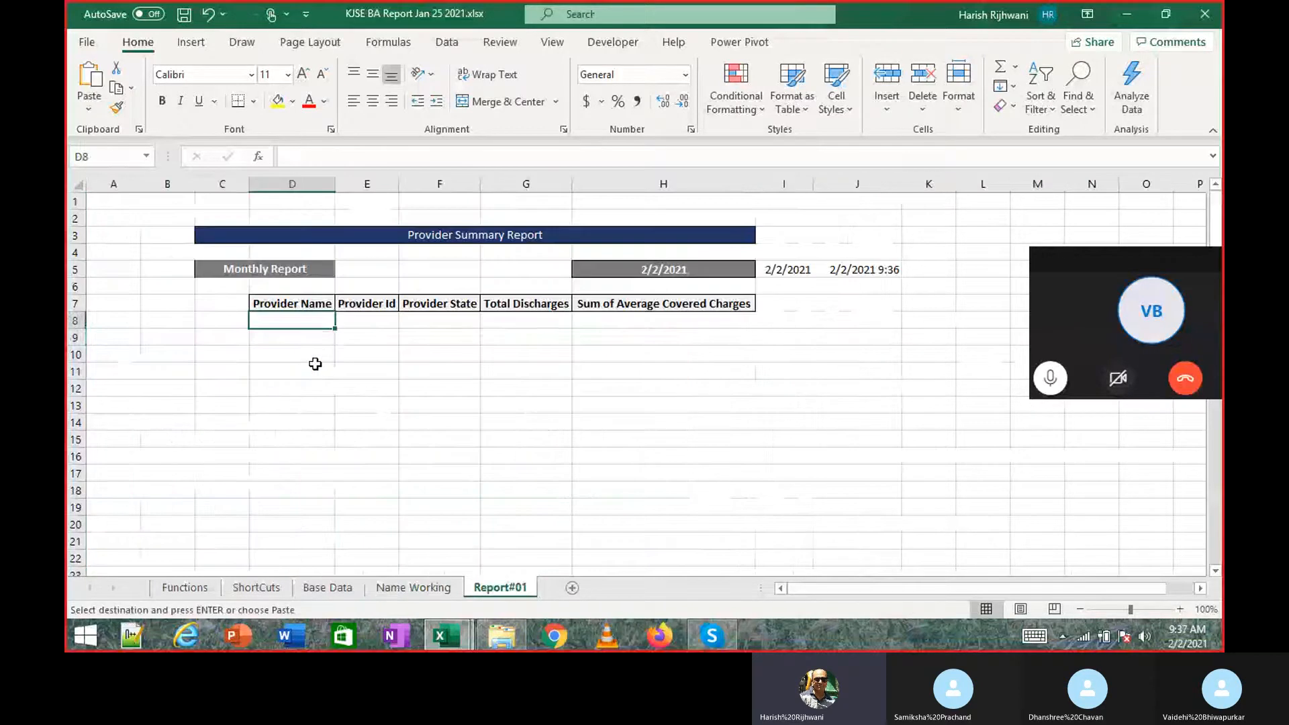
Try to paste the copied names at D9 on Report#01 and undo the pasted screenshot pictures.
key(Down)
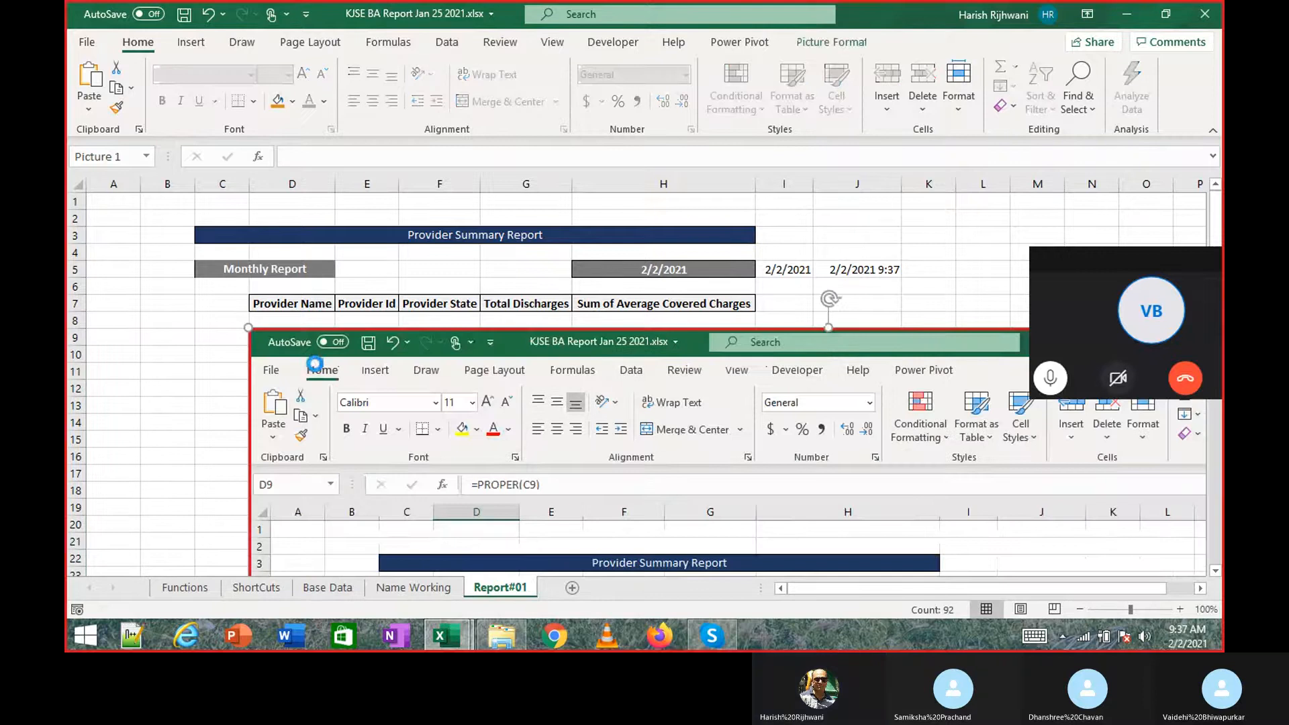
key(ctrl+z)
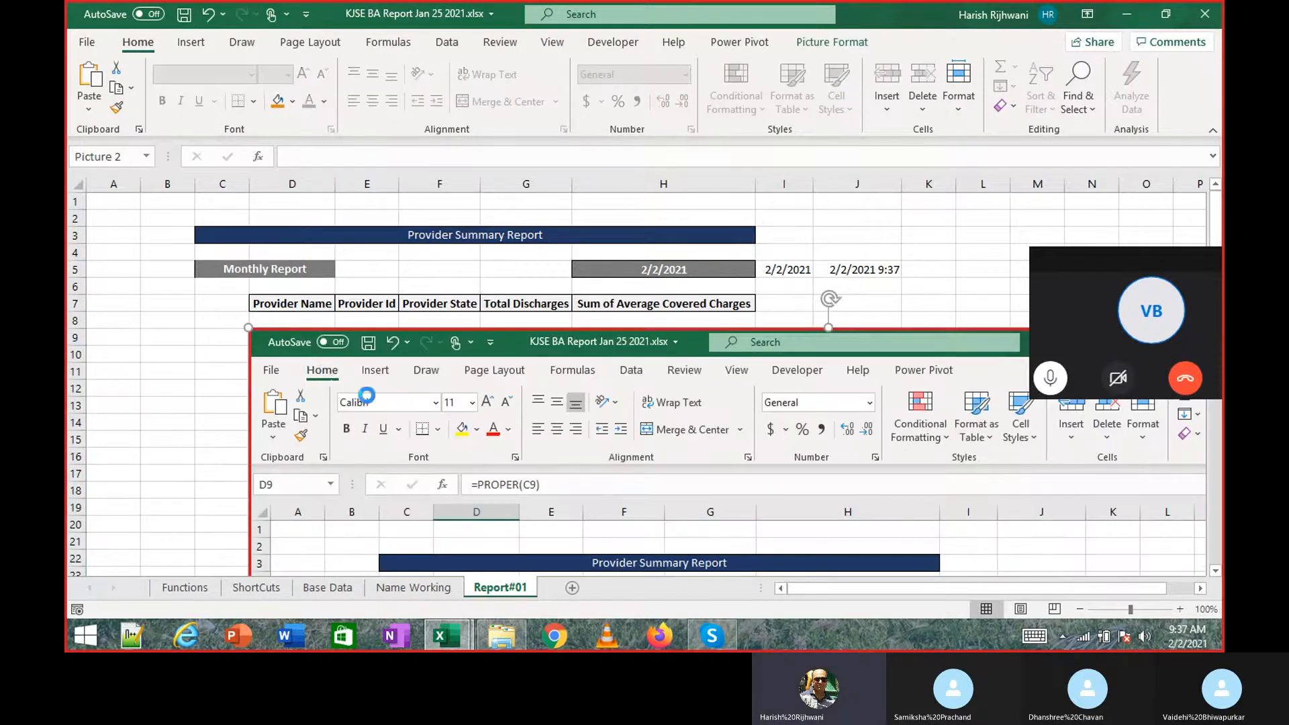
key(ctrl+z)
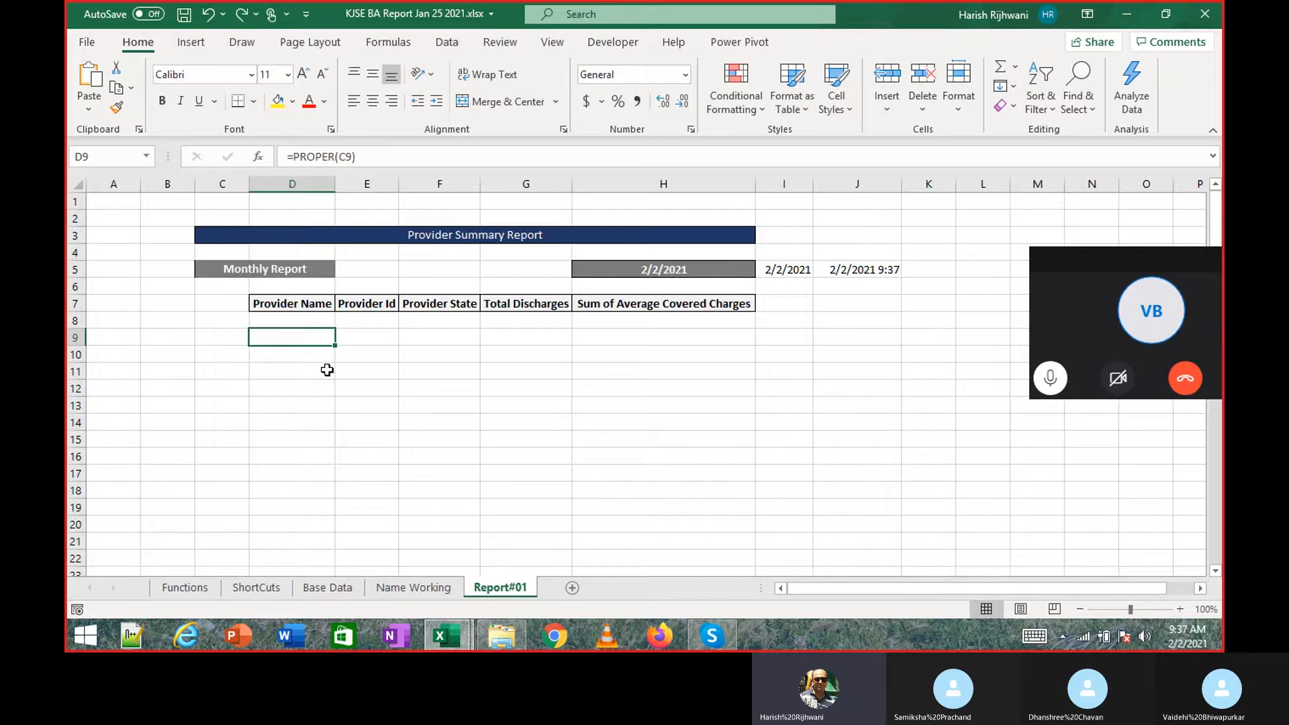
Copy the proper-case names from Name Working again and paste them into Report#01 starting at cell D9.
key(ctrl+Page_Up)
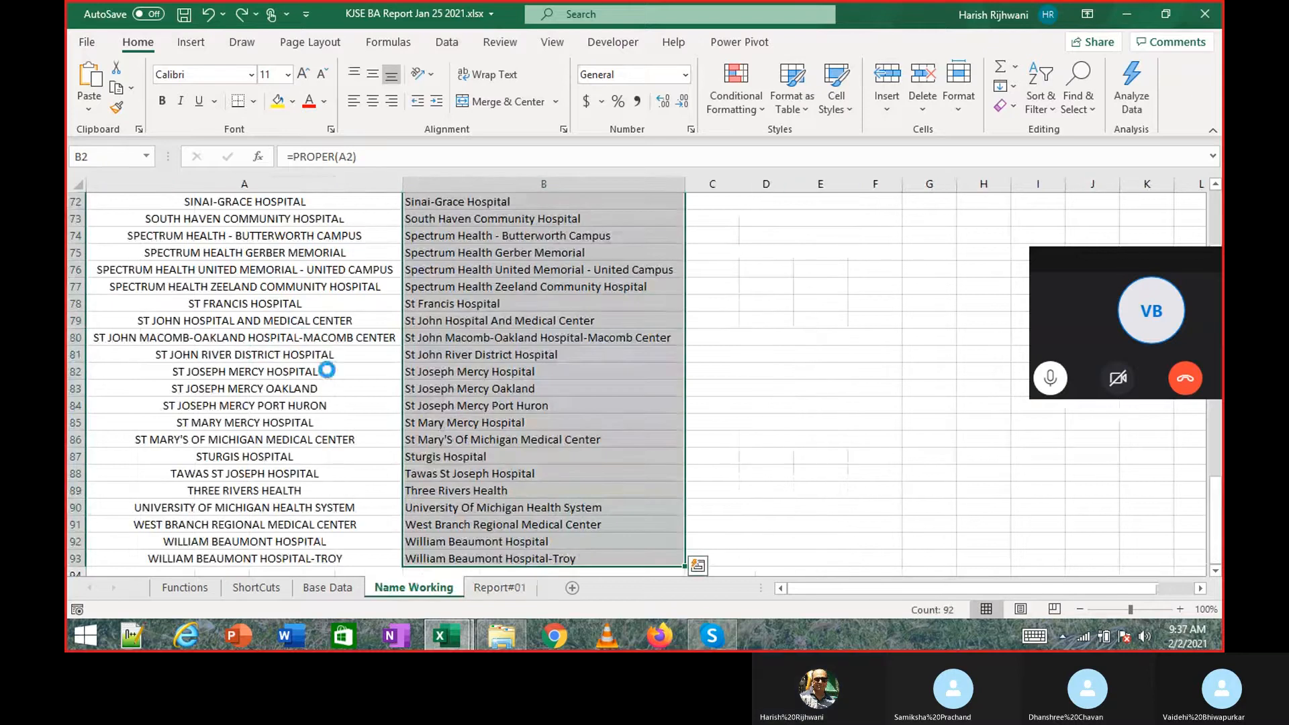
key(ctrl+c)
key(ctrl+Page_Down)
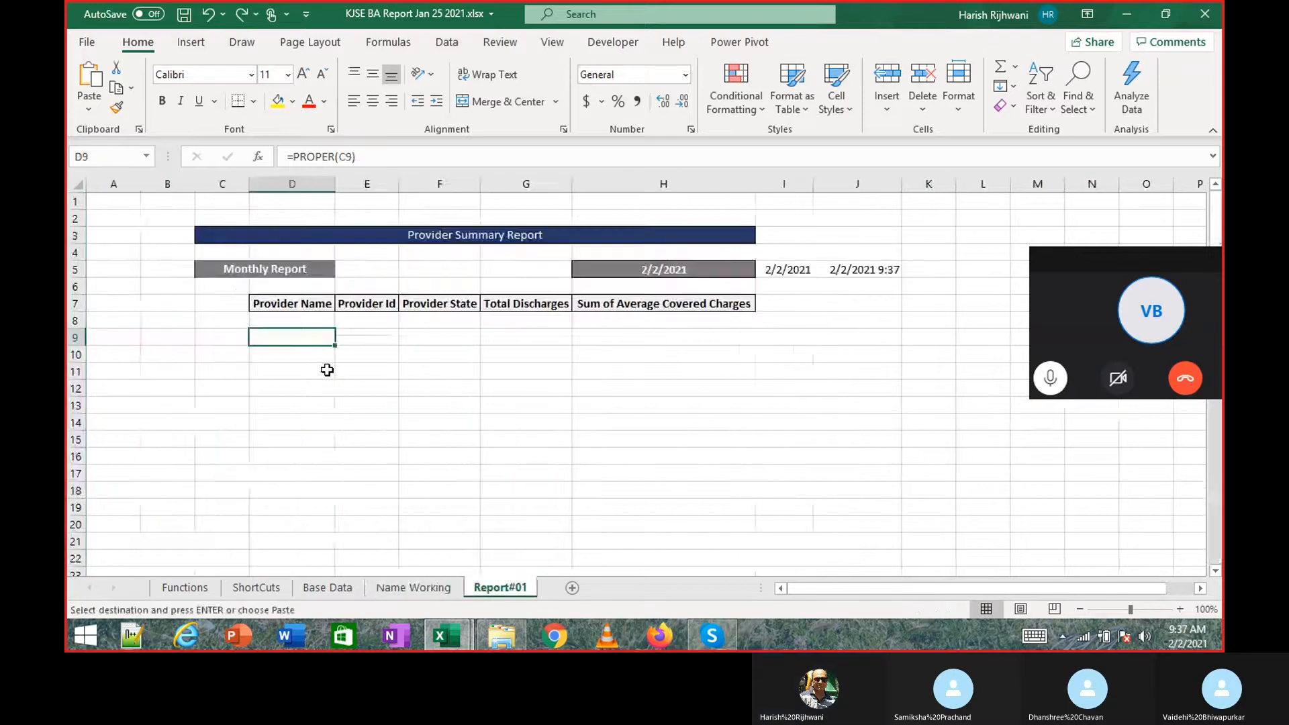
key(ctrl+v)
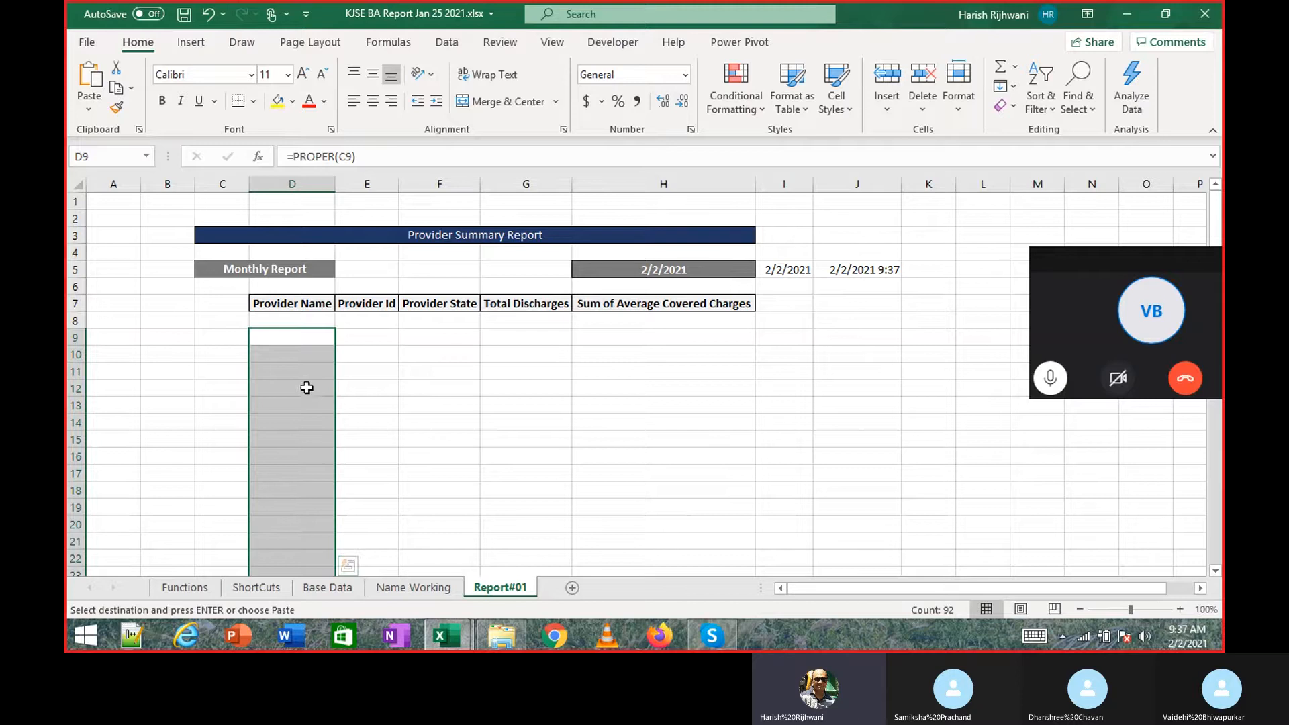
click(375, 374)
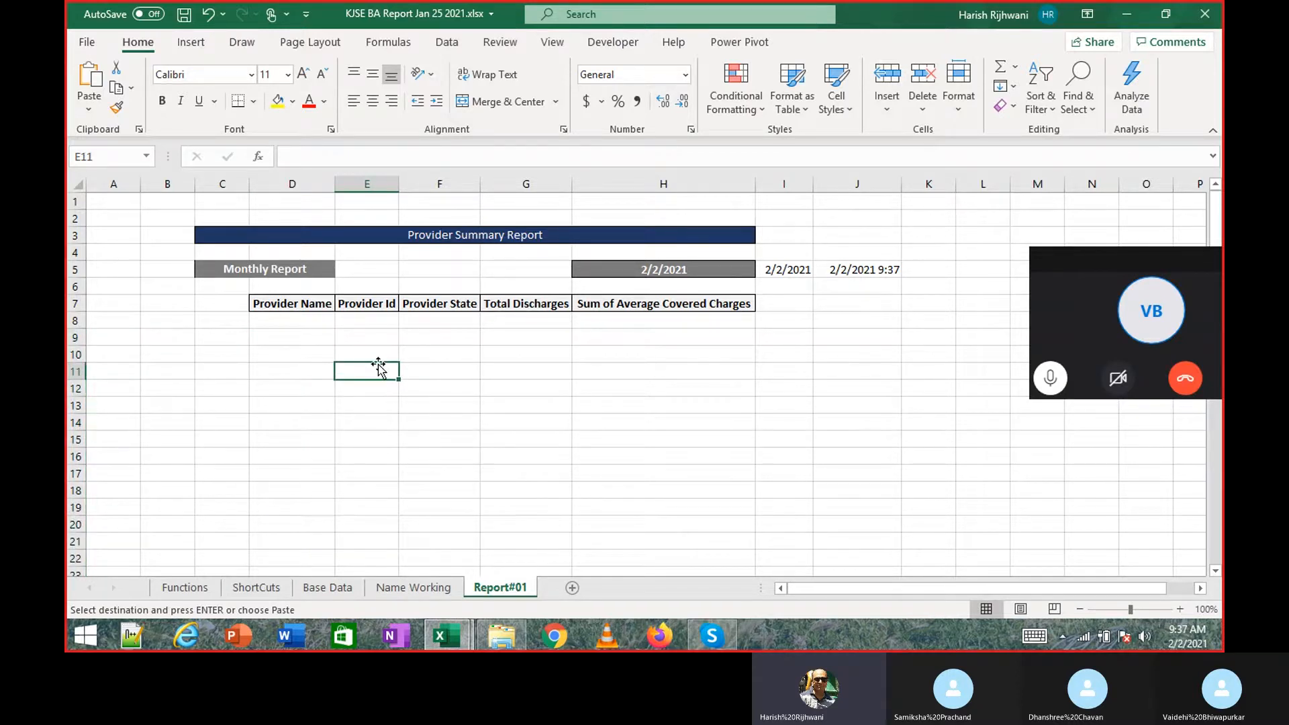
Switch to Skype, check the list of call participants, and return to the Report#01 sheet in Excel.
mouse_move(714, 642)
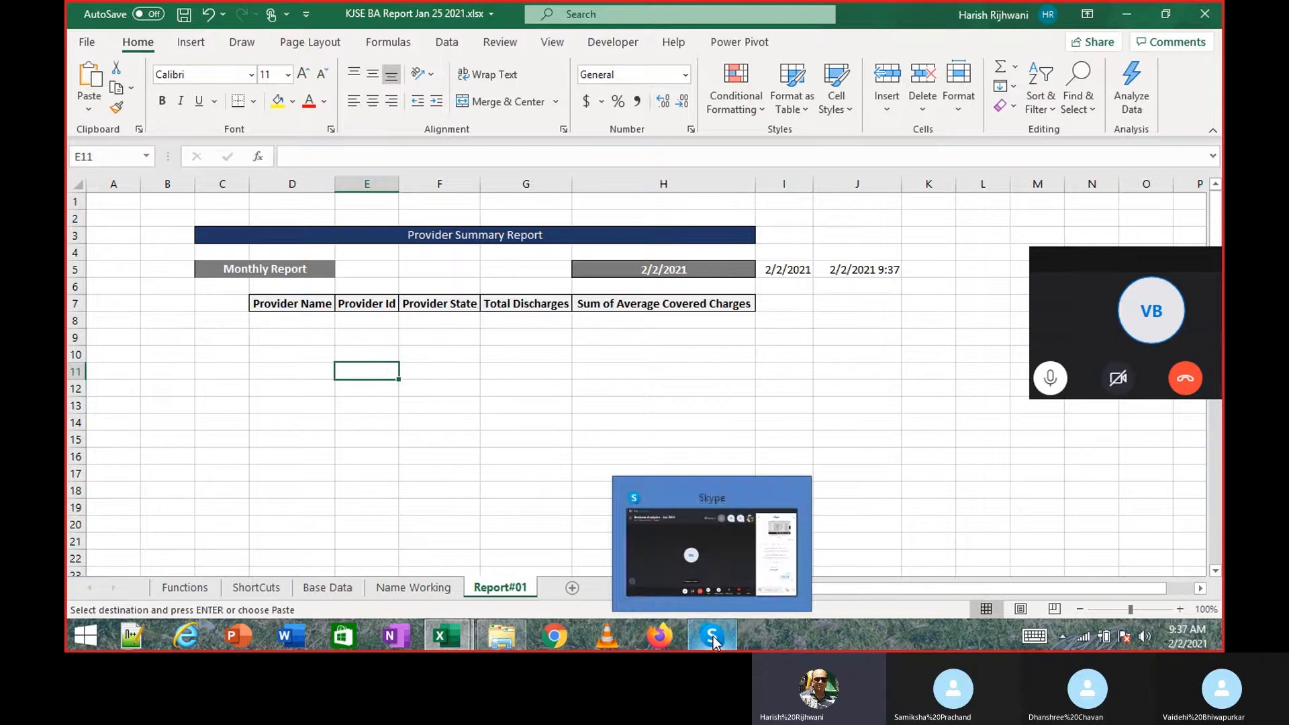
click(707, 559)
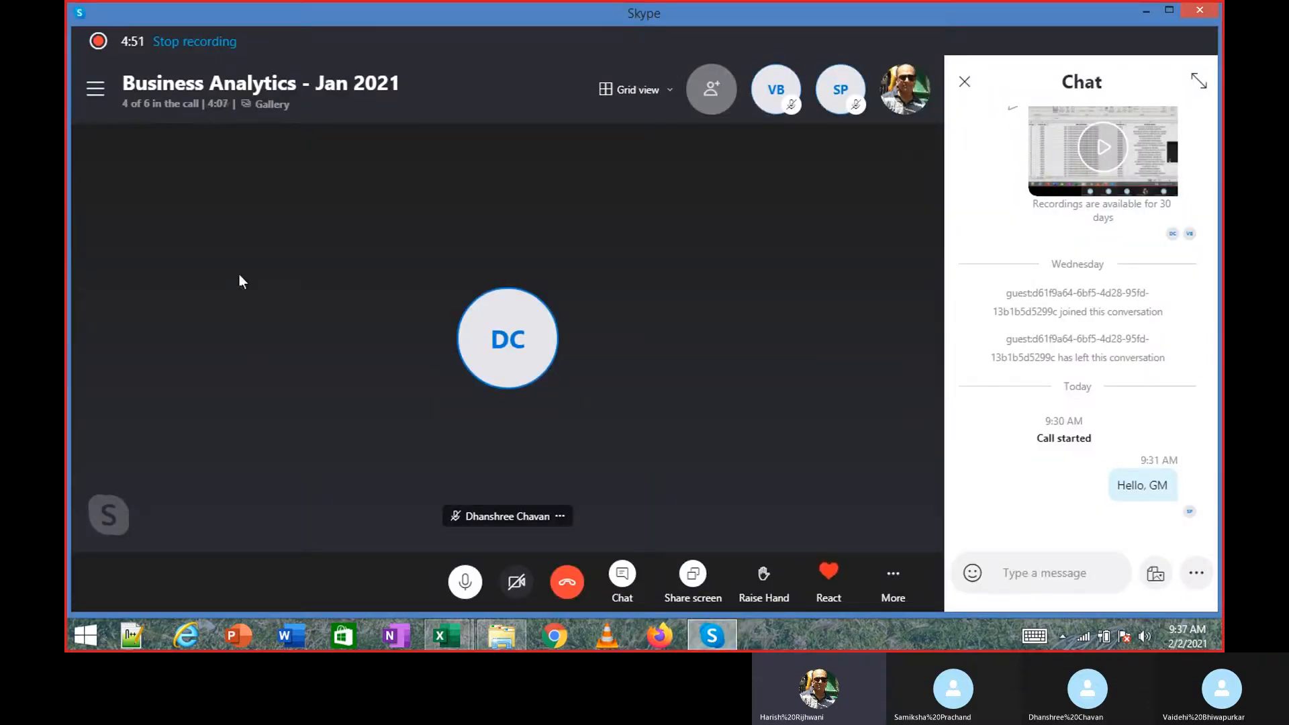
click(168, 104)
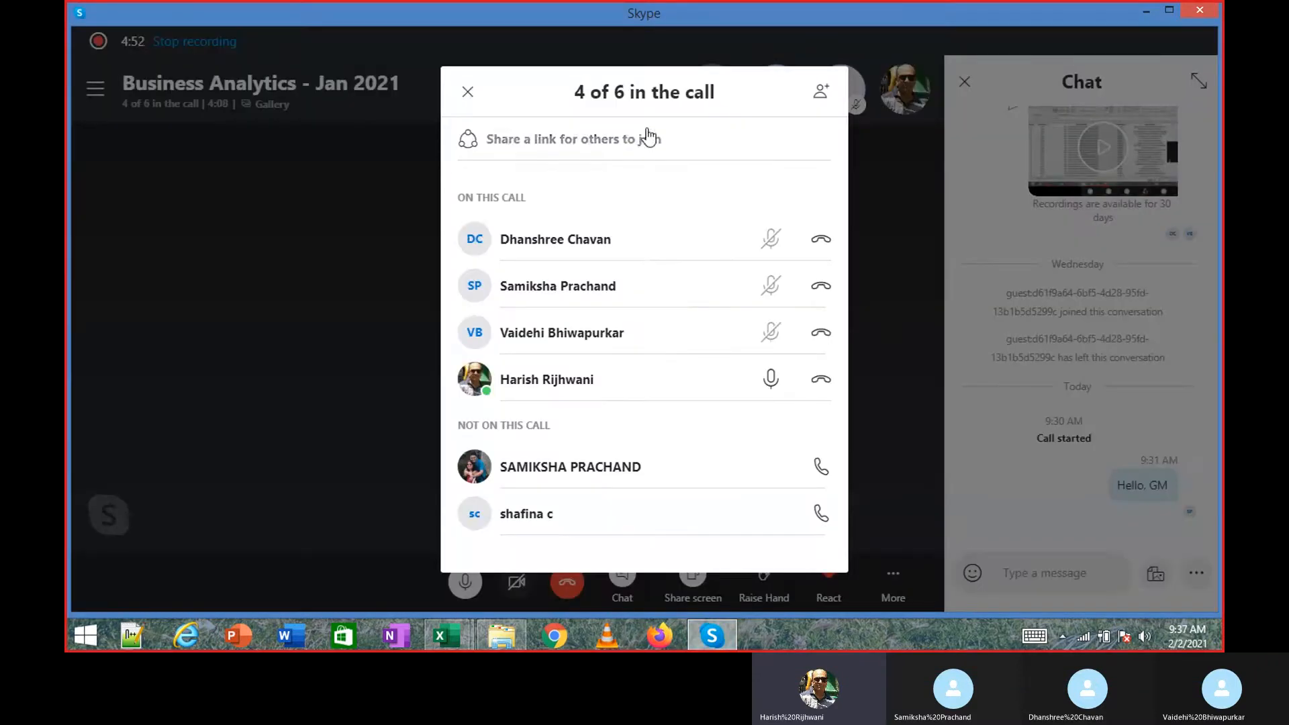
click(467, 92)
key(alt+Tab)
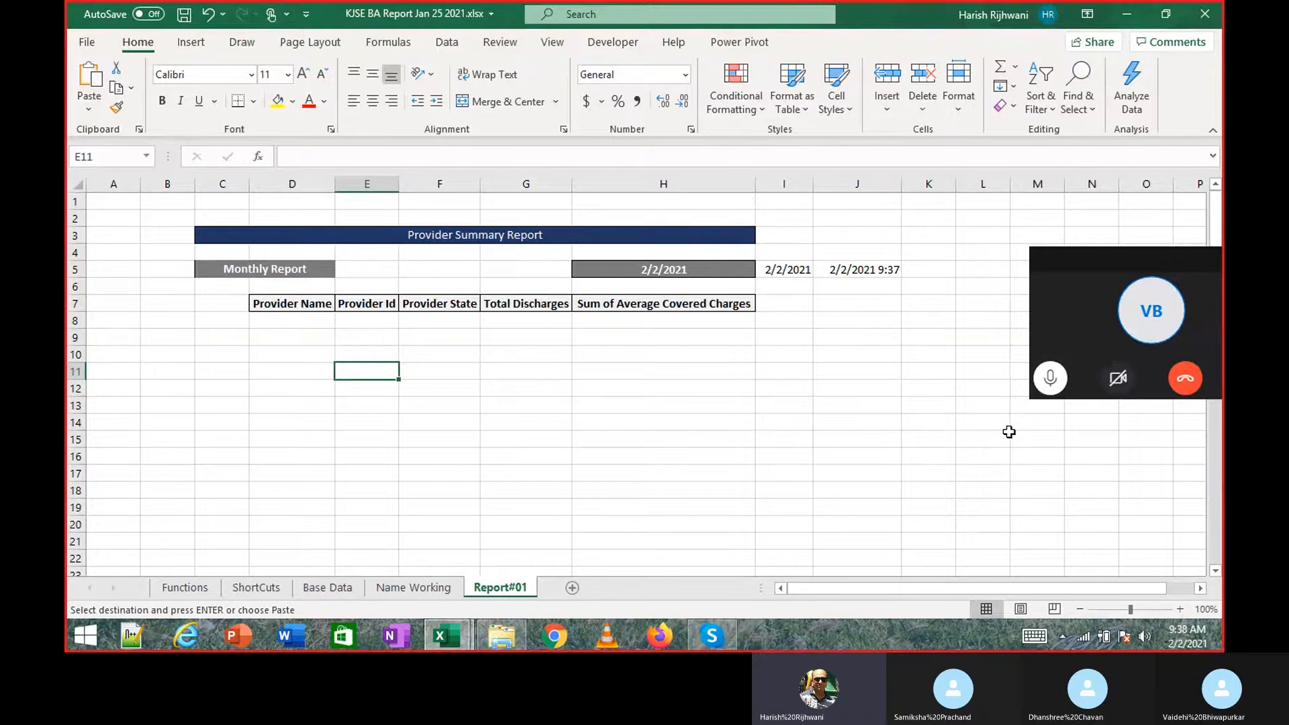
Mute the call microphone and unmute it again.
click(1046, 392)
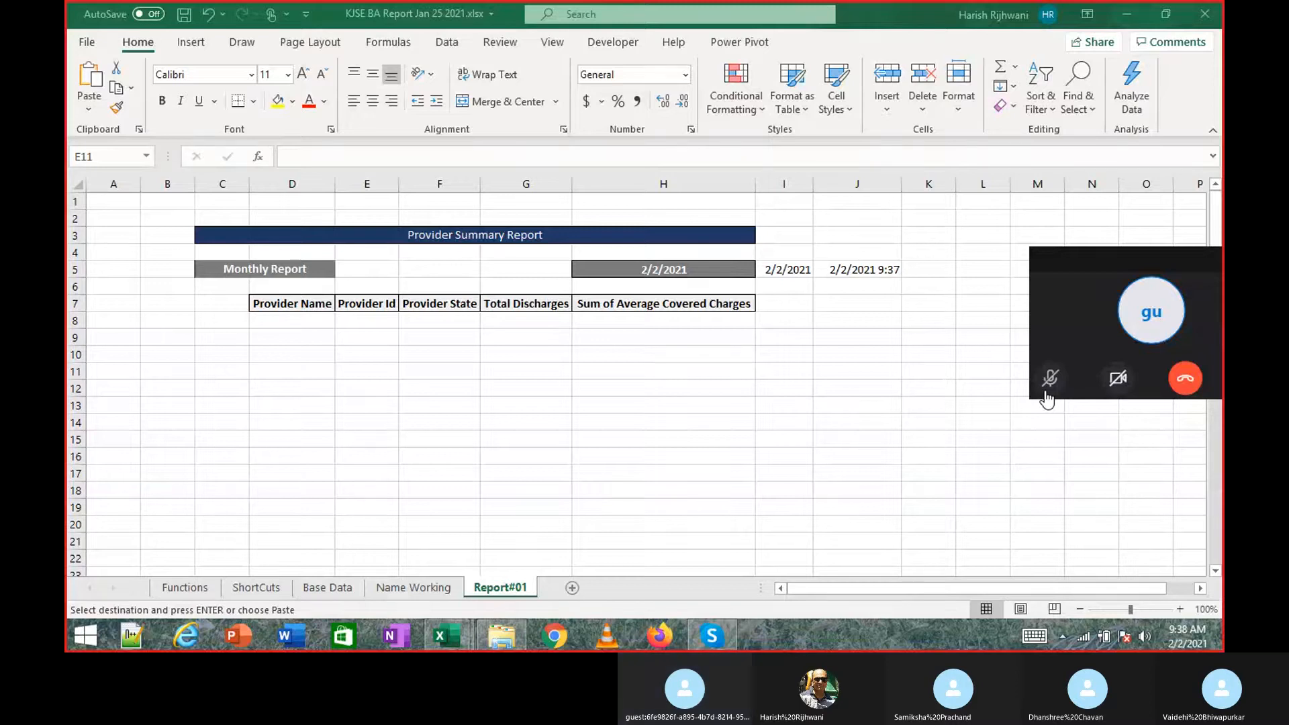
click(1046, 396)
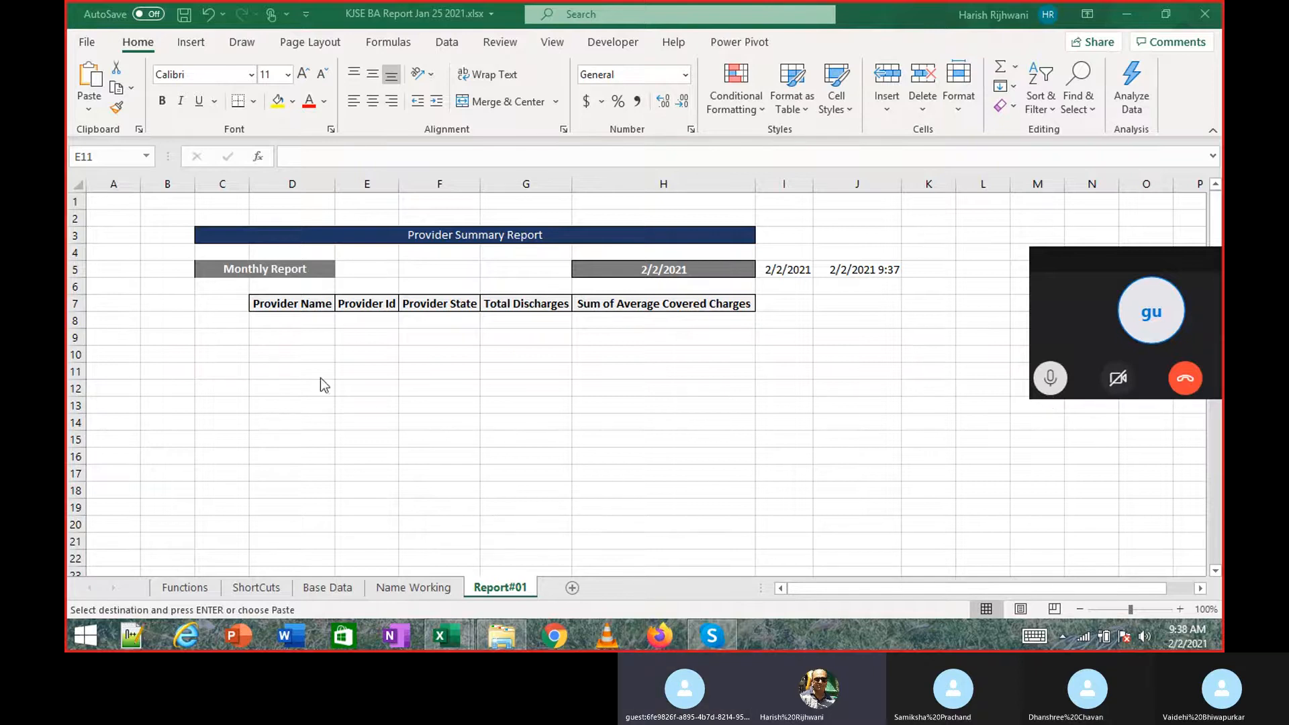
Check the copied proper-case provider names in column B of the Name Working sheet up to the first row.
click(288, 354)
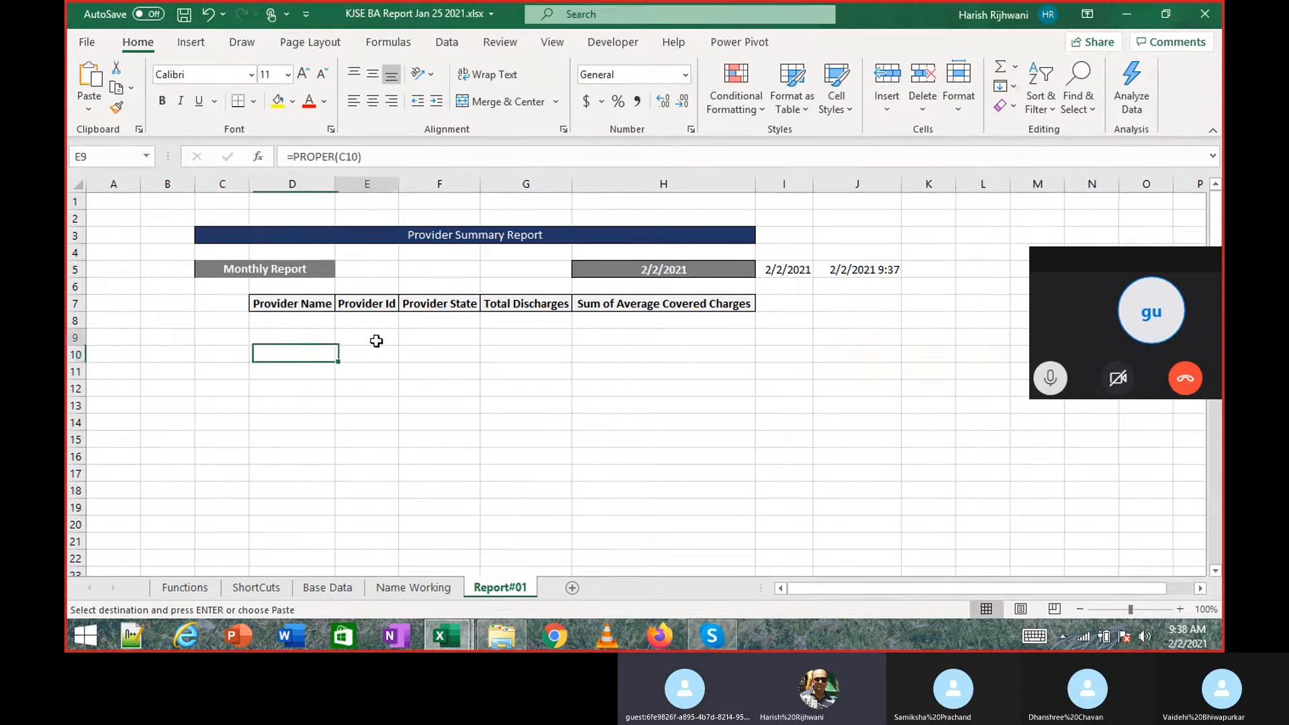
click(332, 588)
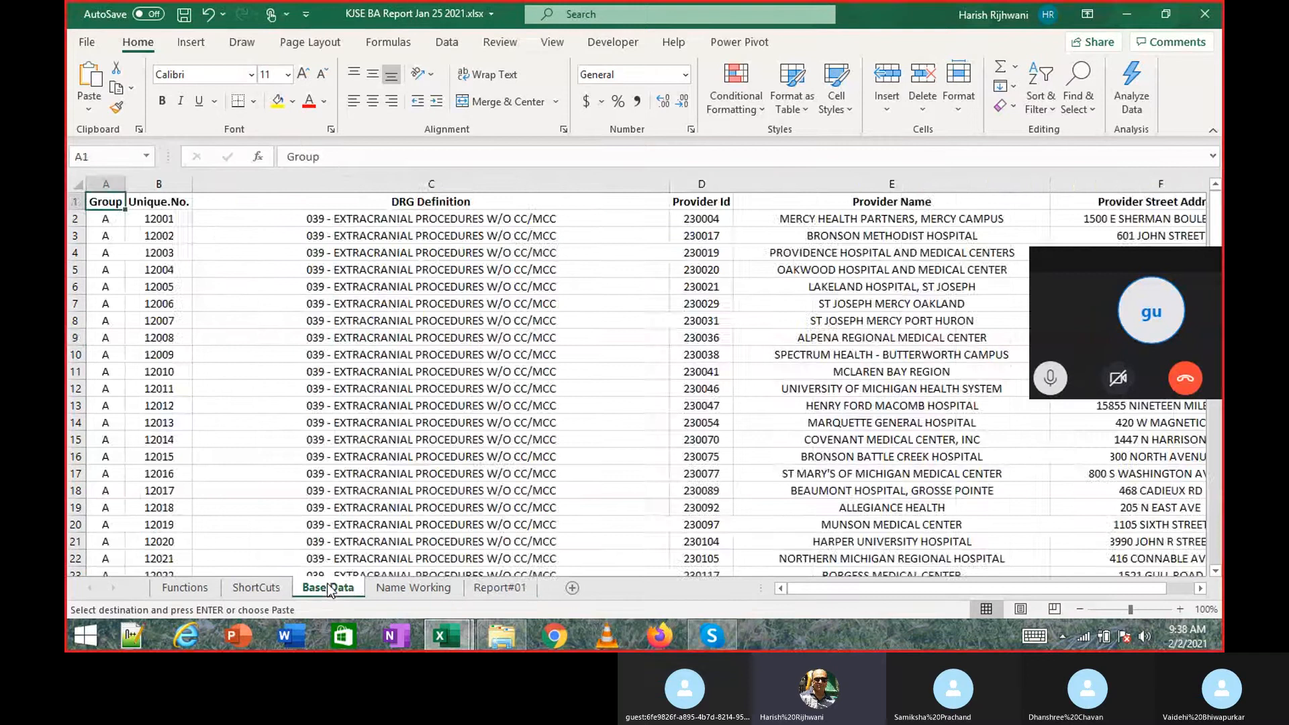
click(380, 588)
scroll(447, 283, up, 7)
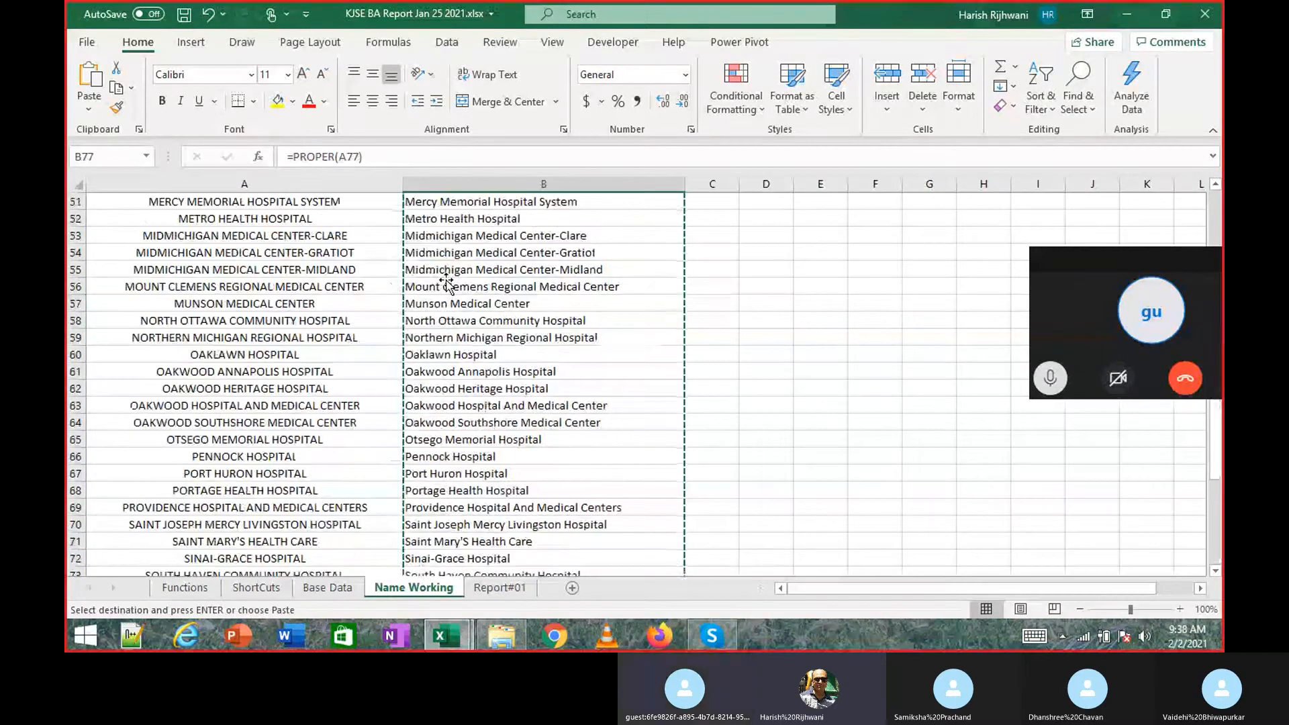
key(ctrl+Up)
key(Up)
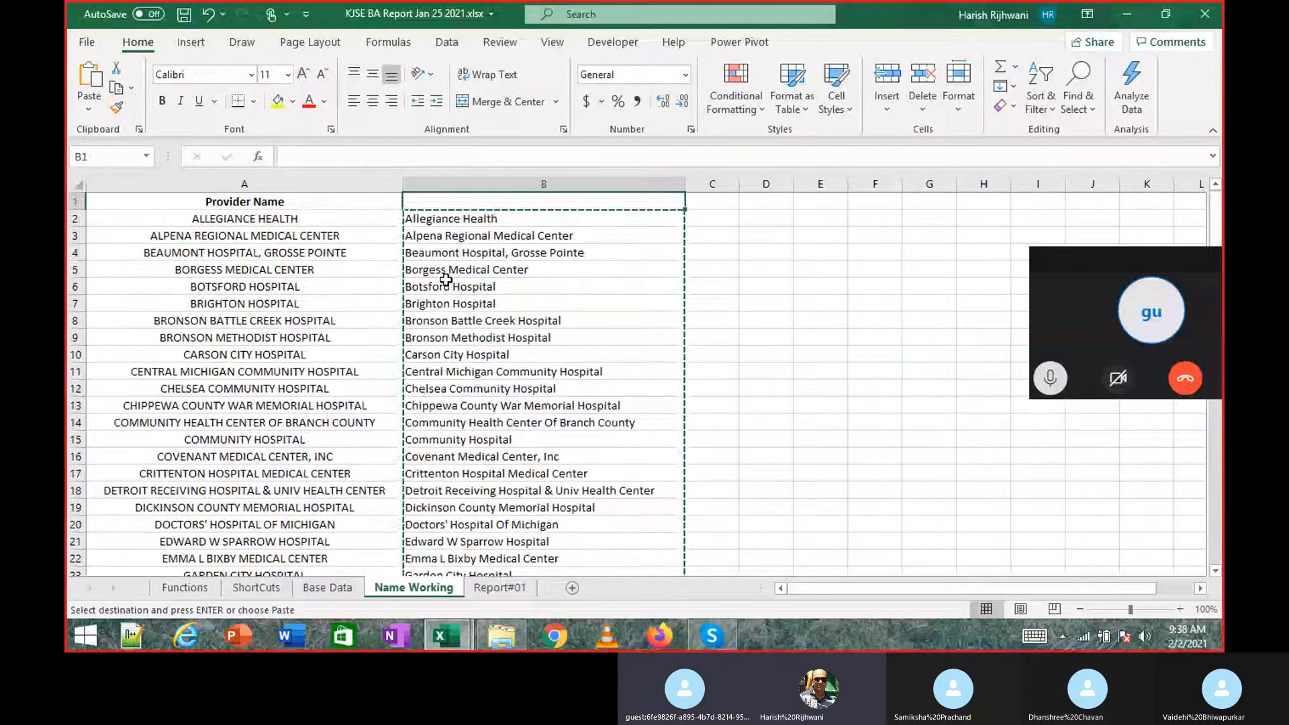
Return to Report#01 and examine the cells beneath the Provider Name header and the neighbouring columns from row 9 down.
key(ctrl+Page_Down)
key(Left)
key(Down)
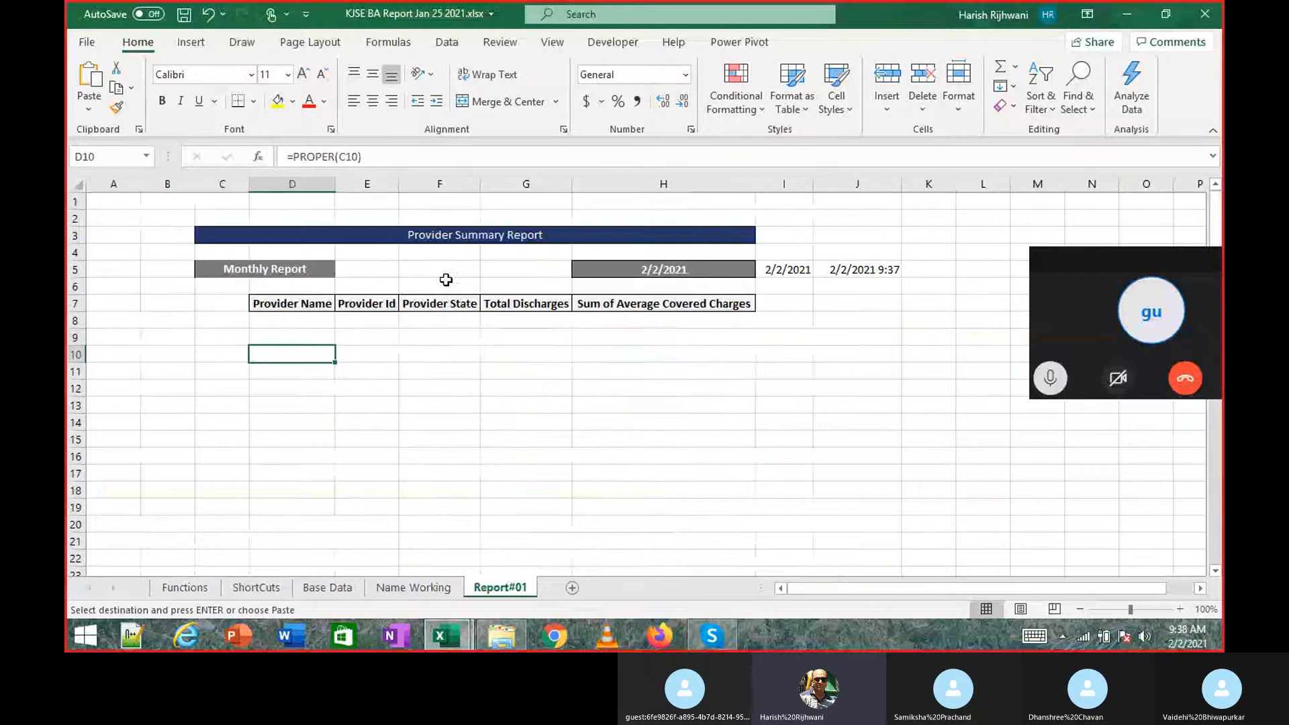
key(Up)
key(Right)
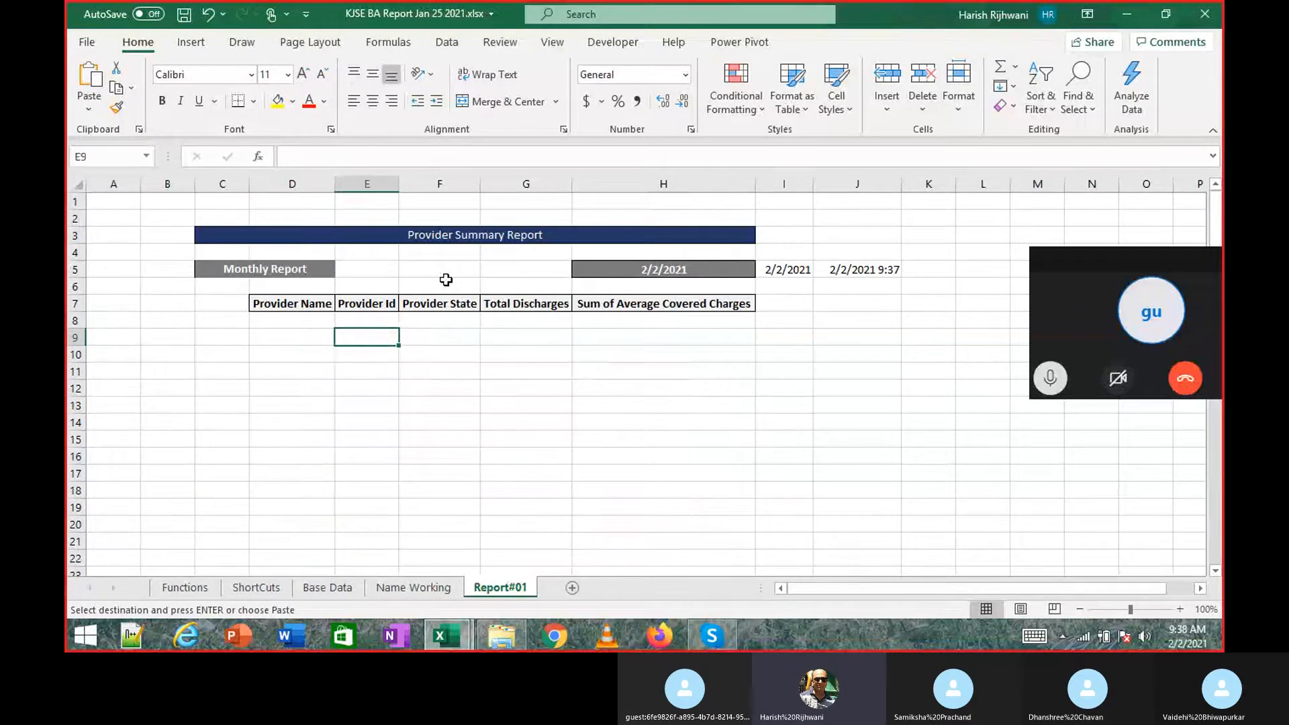
key(Right)
key(Right)
key(Right)
key(Left)
key(Left)
key(Left)
key(Left)
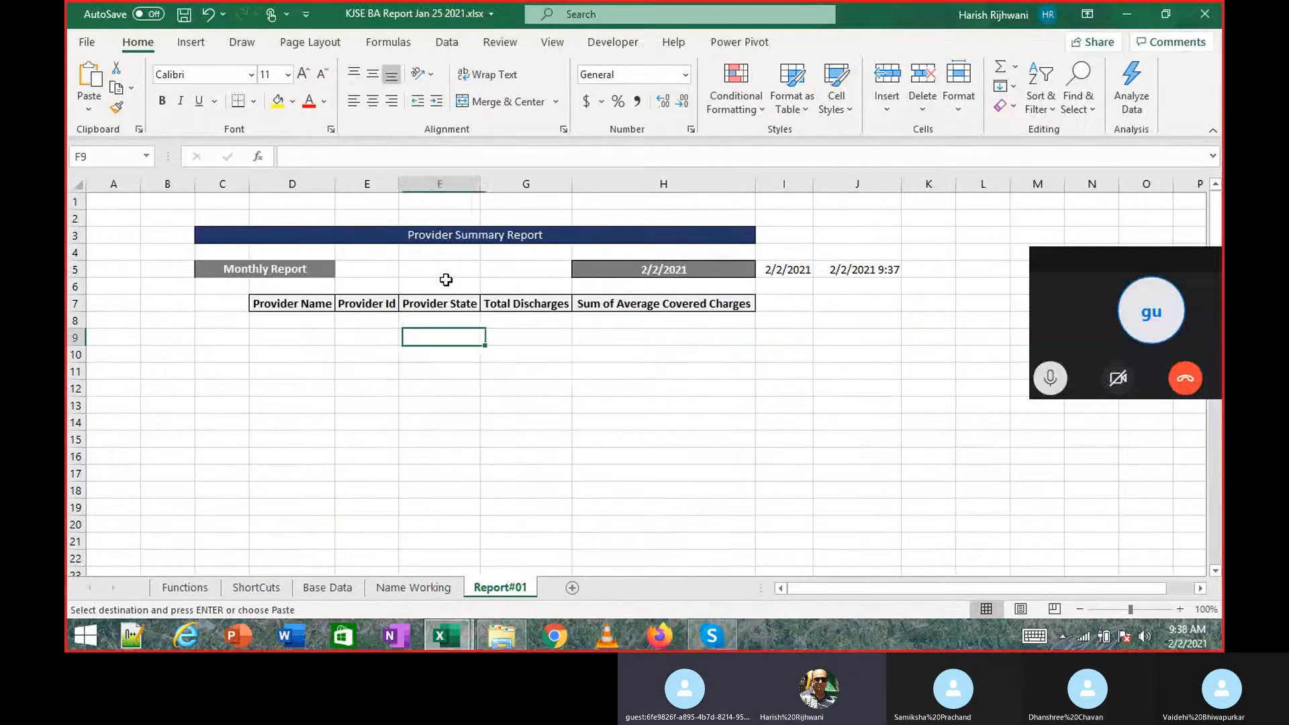
key(Down)
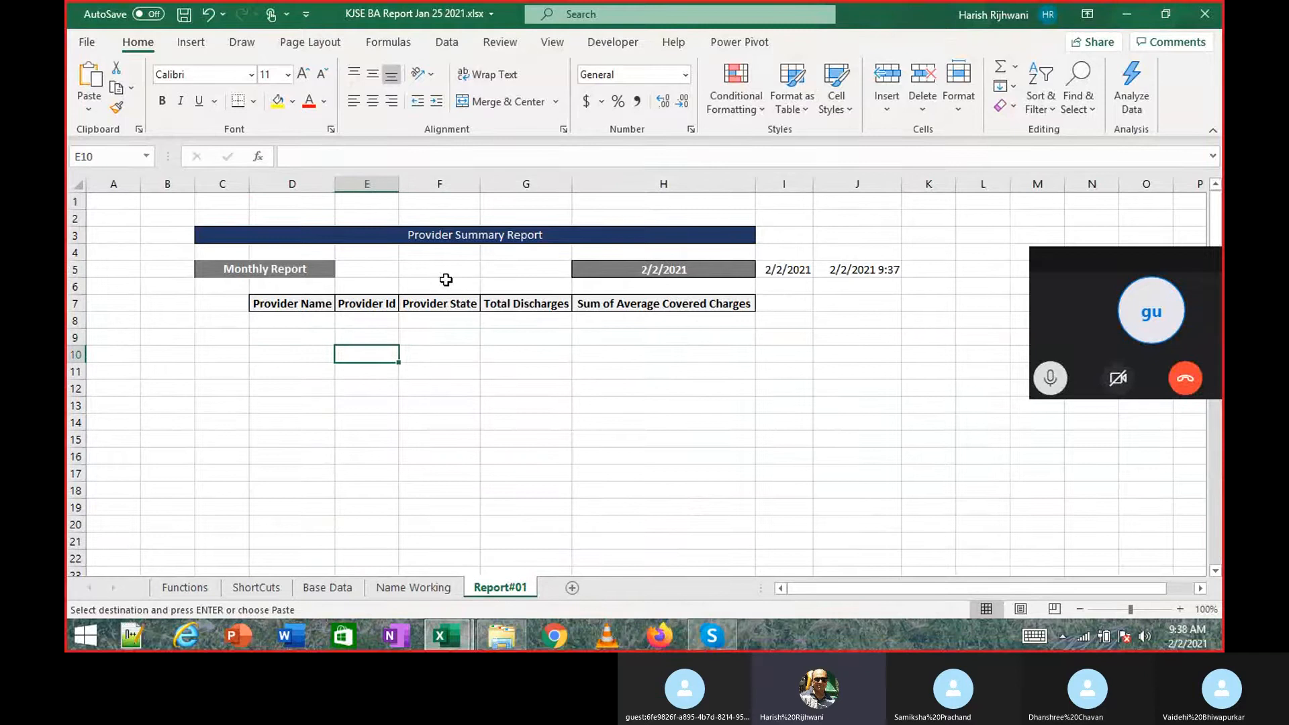
key(Down)
key(Down)
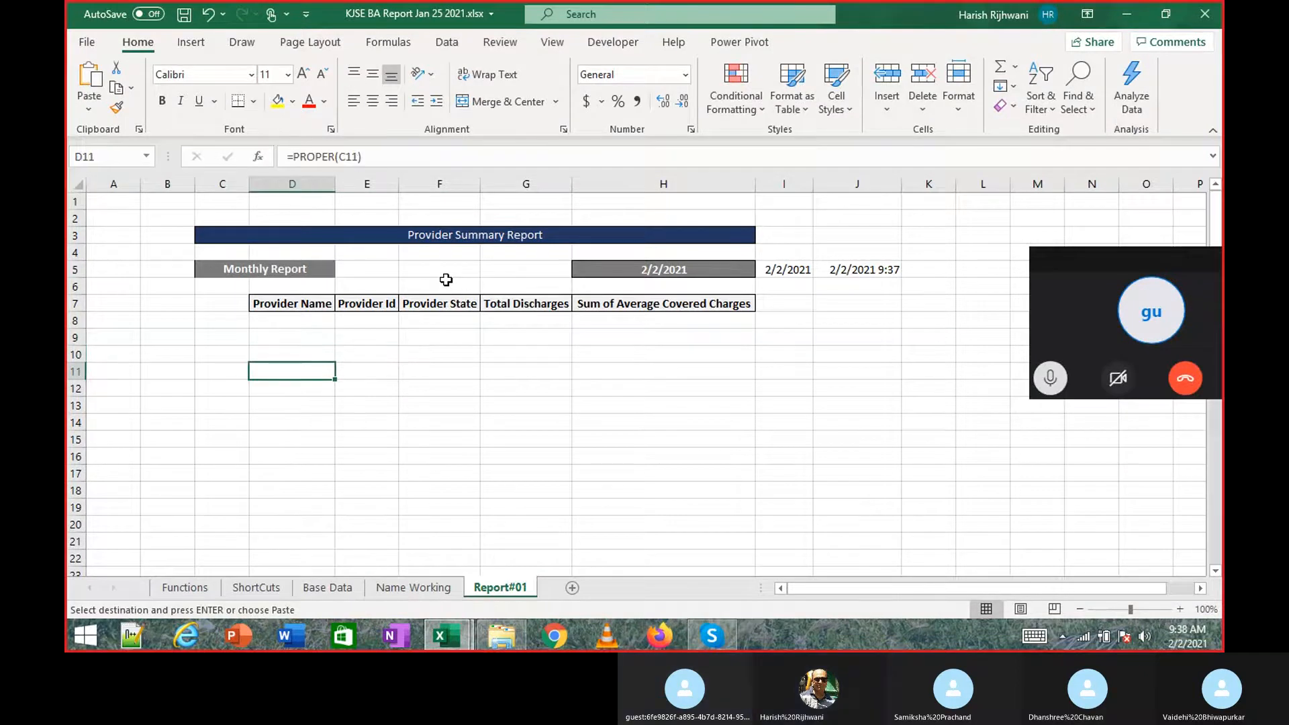
Check how far the pasted formulas extend down column D of Report#01 and go back to cell D9.
key(ctrl+Down)
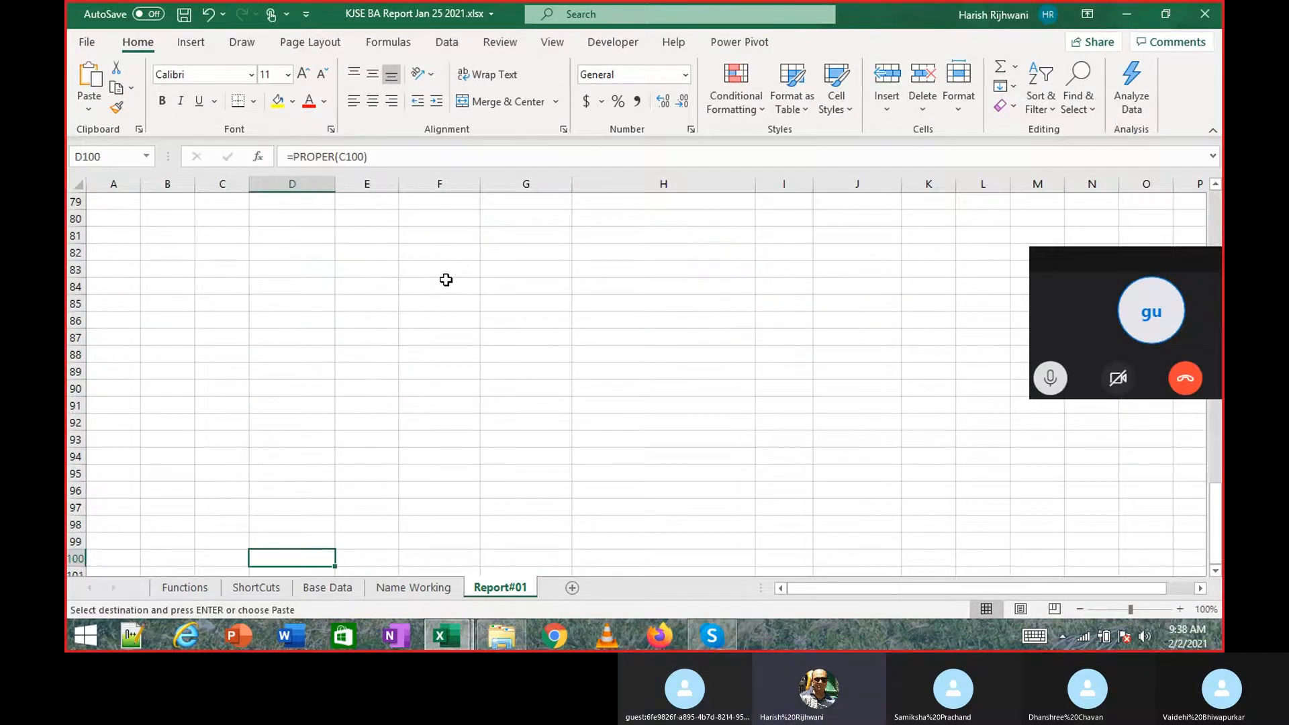
key(ctrl+Up)
key(Down)
key(Up)
key(Up)
key(Up)
key(Up)
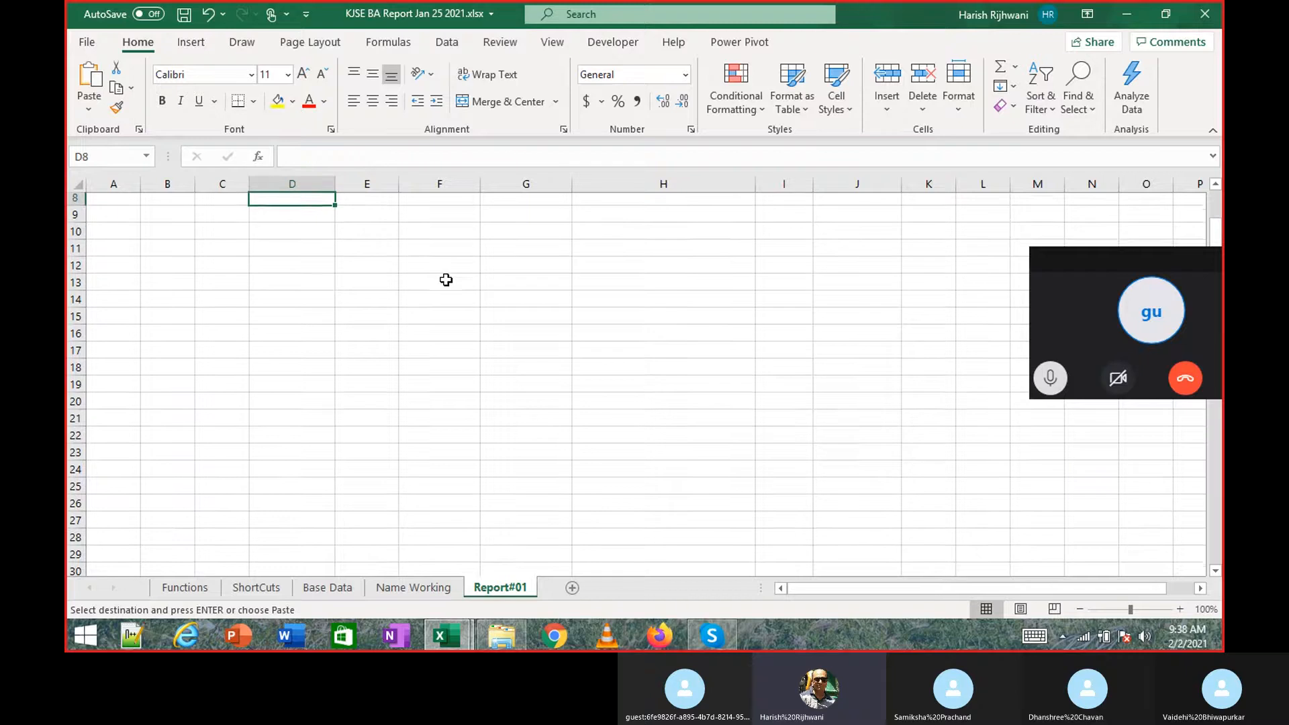
key(Up)
key(Up)
key(Up)
key(Down)
key(Down)
key(Down)
key(Down)
key(Down)
key(Down)
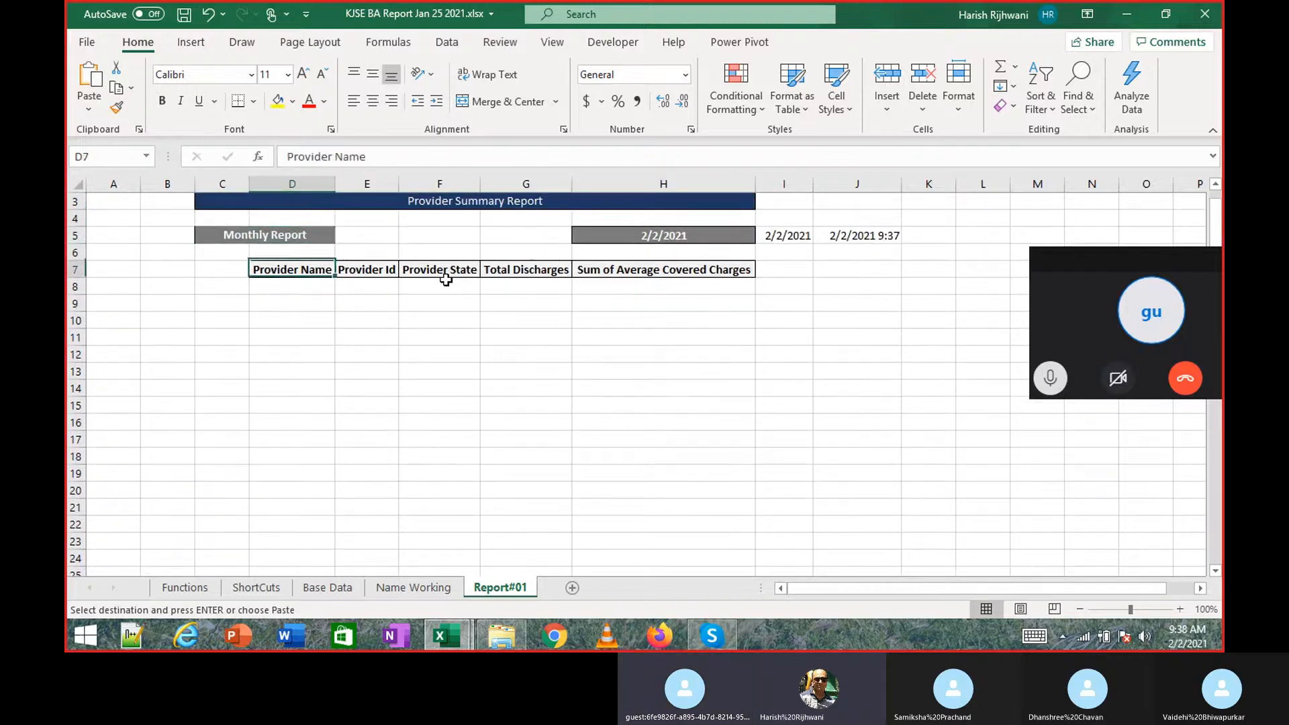
key(Right)
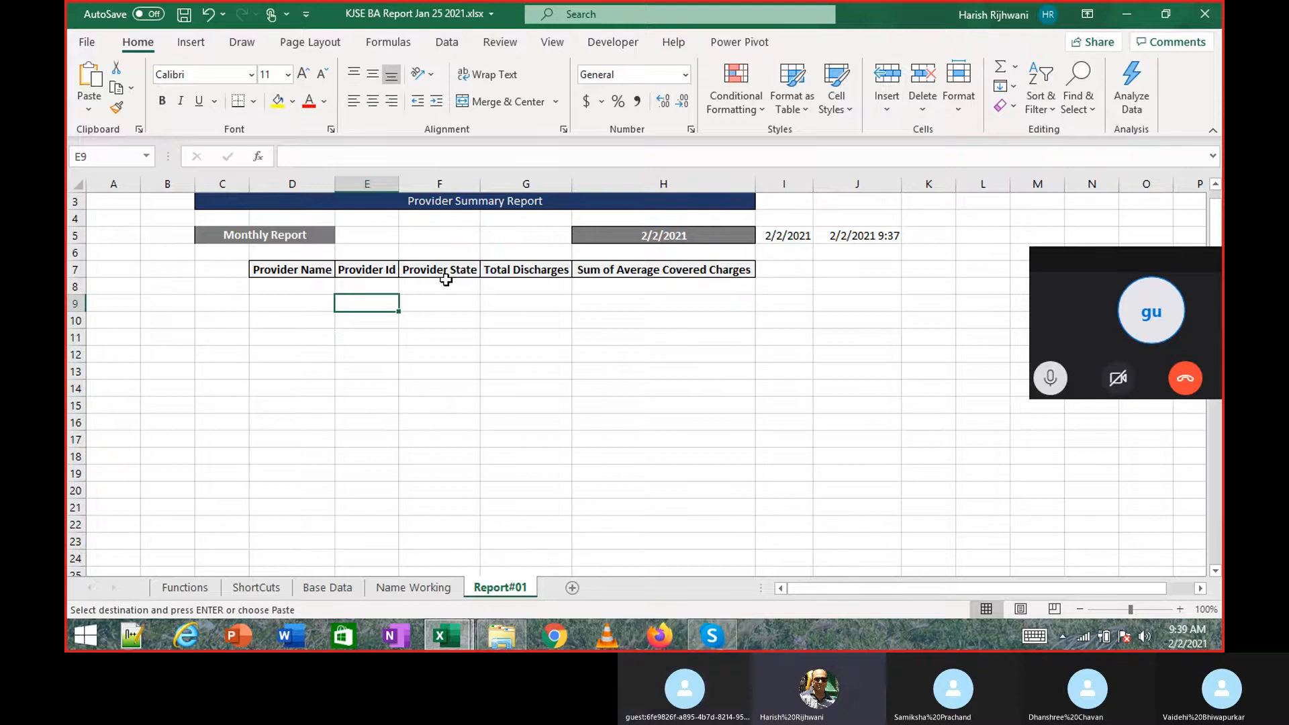
key(Left)
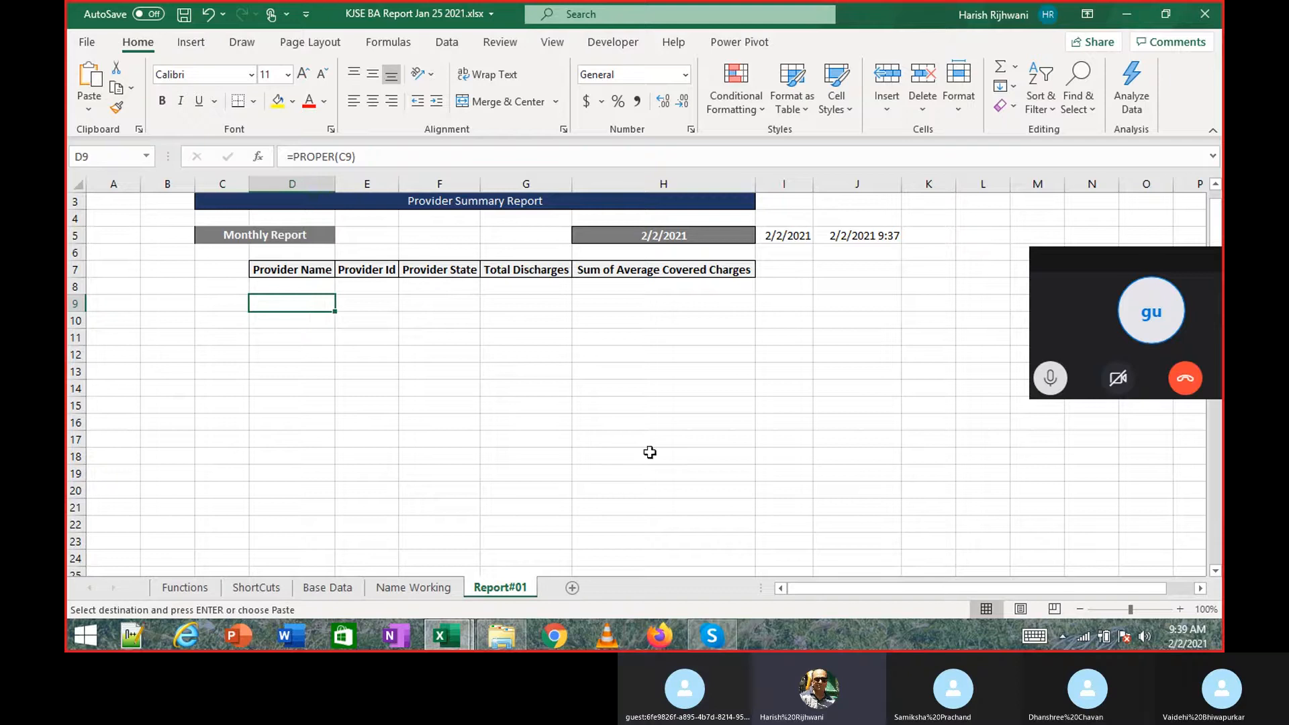
Switch to Skype to look at the call and return to the Report#01 sheet in Excel.
click(711, 639)
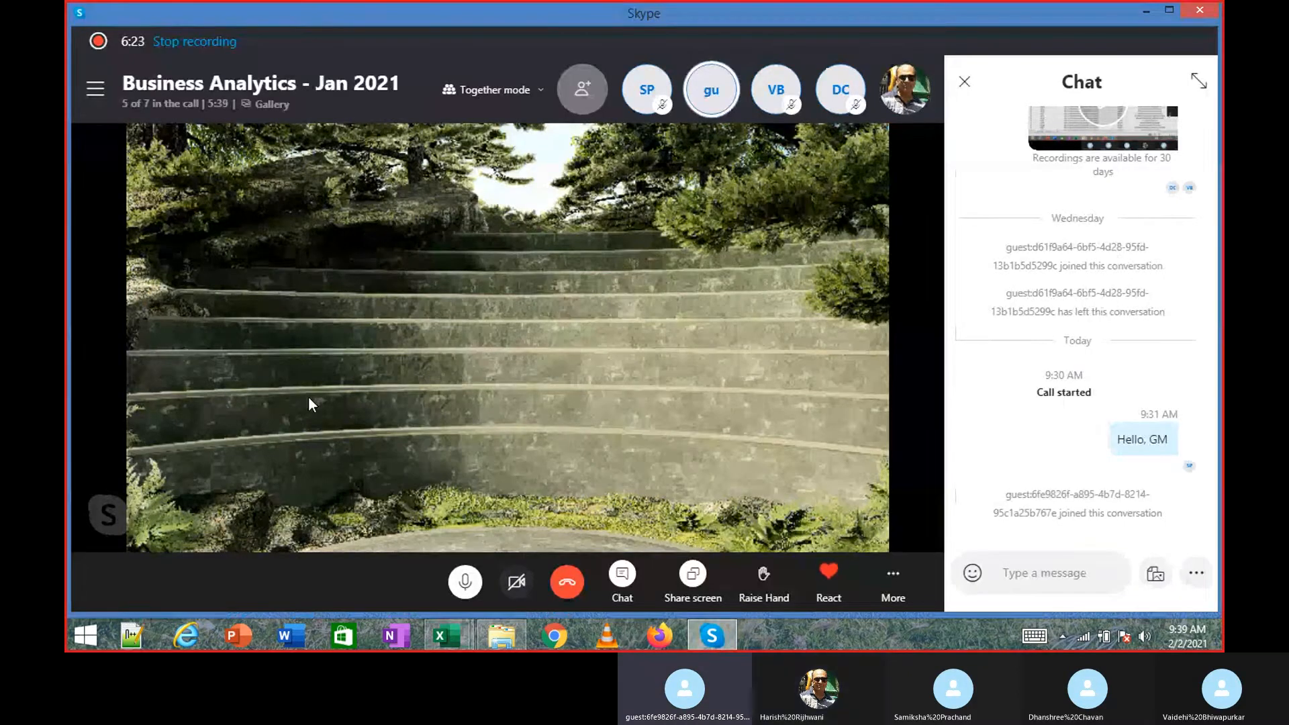
key(alt+Tab)
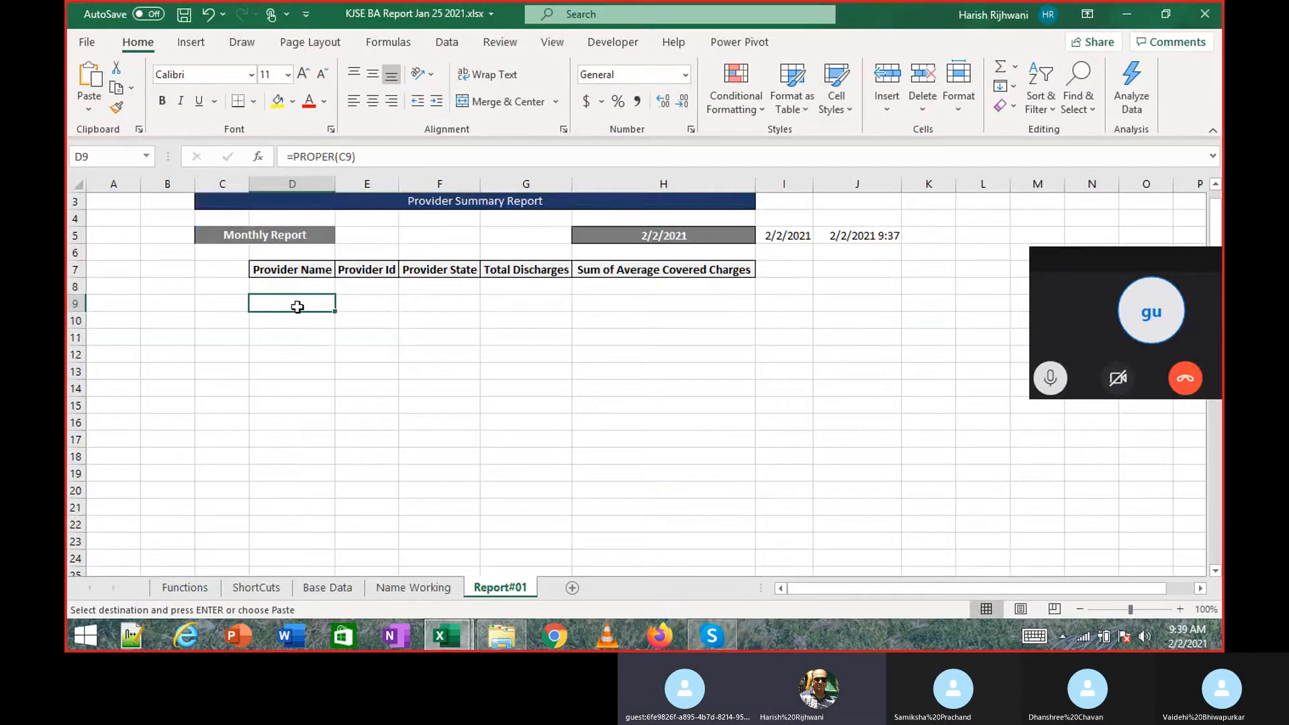
Select the proper-case names from B2 to B93 on the Name Working sheet.
click(397, 587)
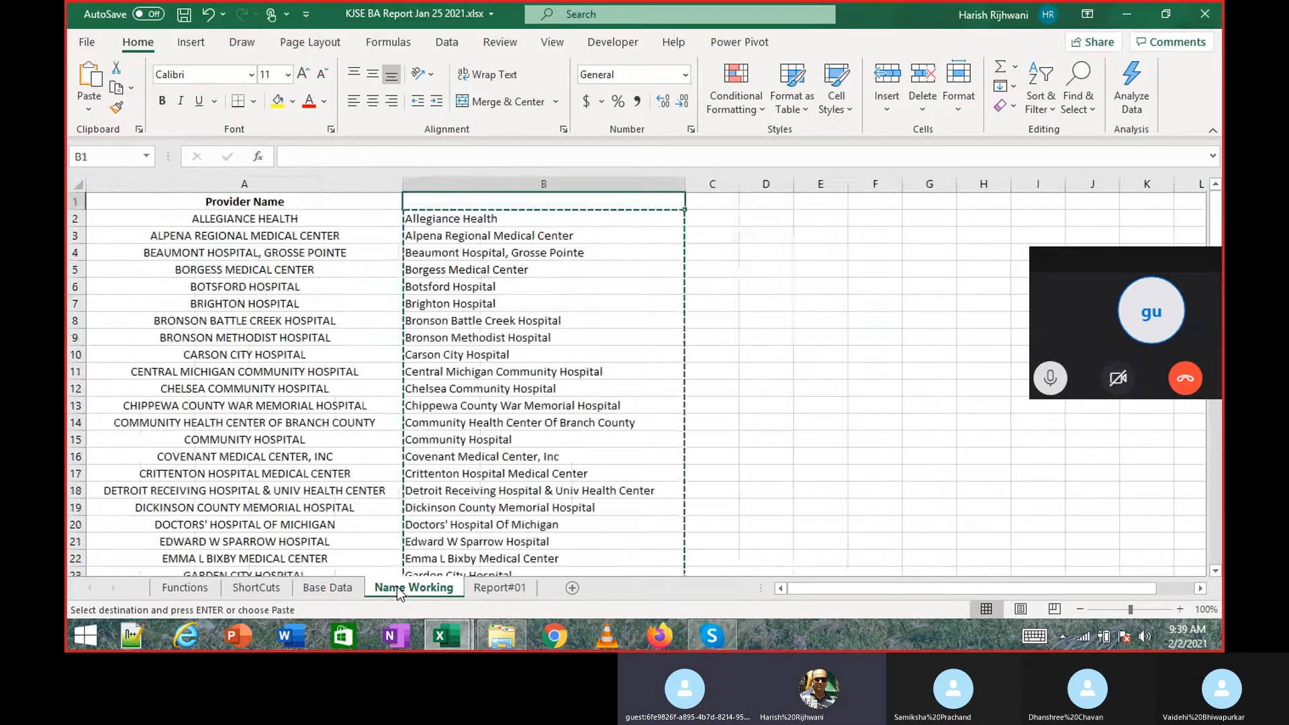
click(467, 221)
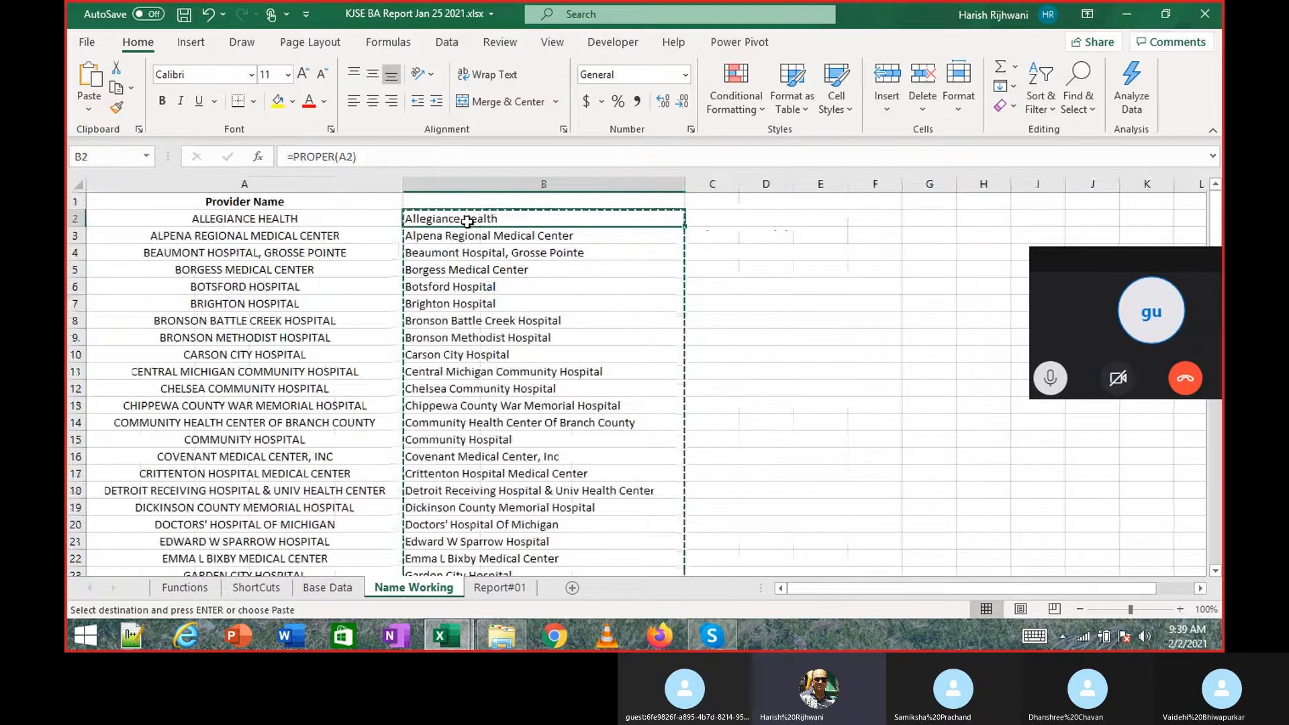
key(ctrl+shift+Down)
key(ctrl+v)
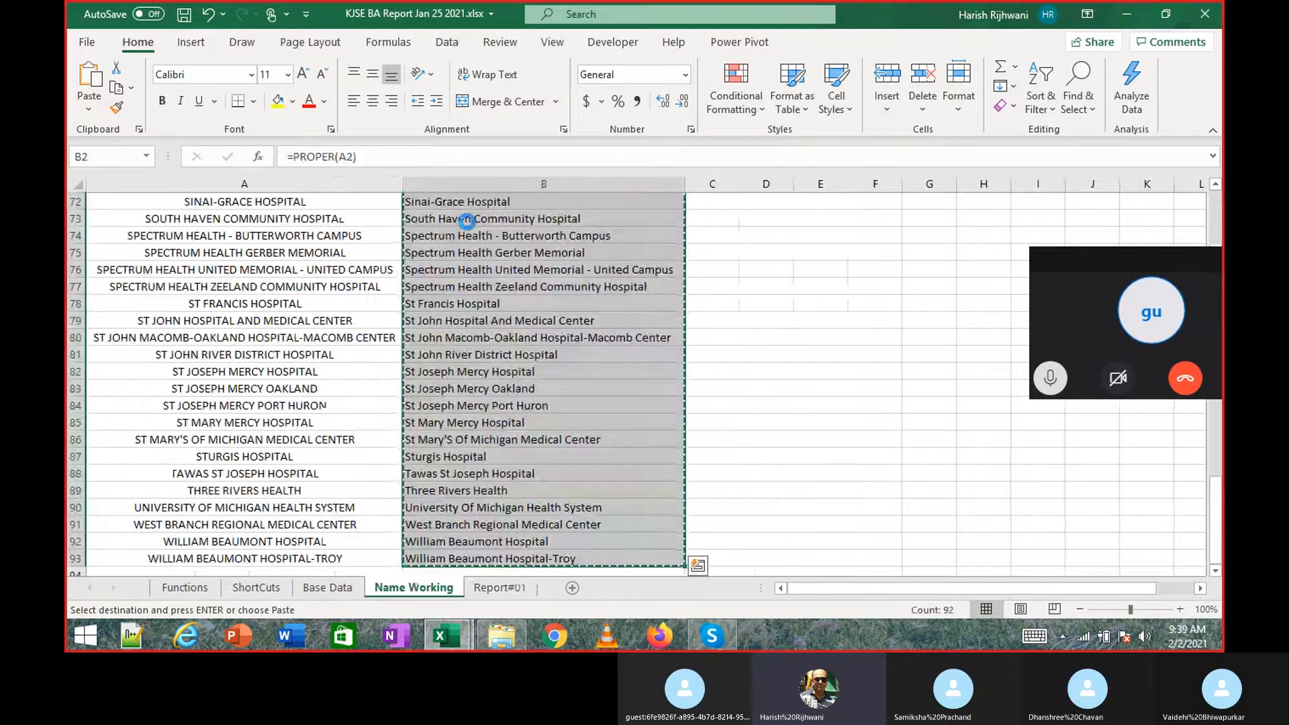
Try to paste the copied names at D9 on Report#01 with Paste Special.
key(ctrl+Page_Down)
right_click(334, 303)
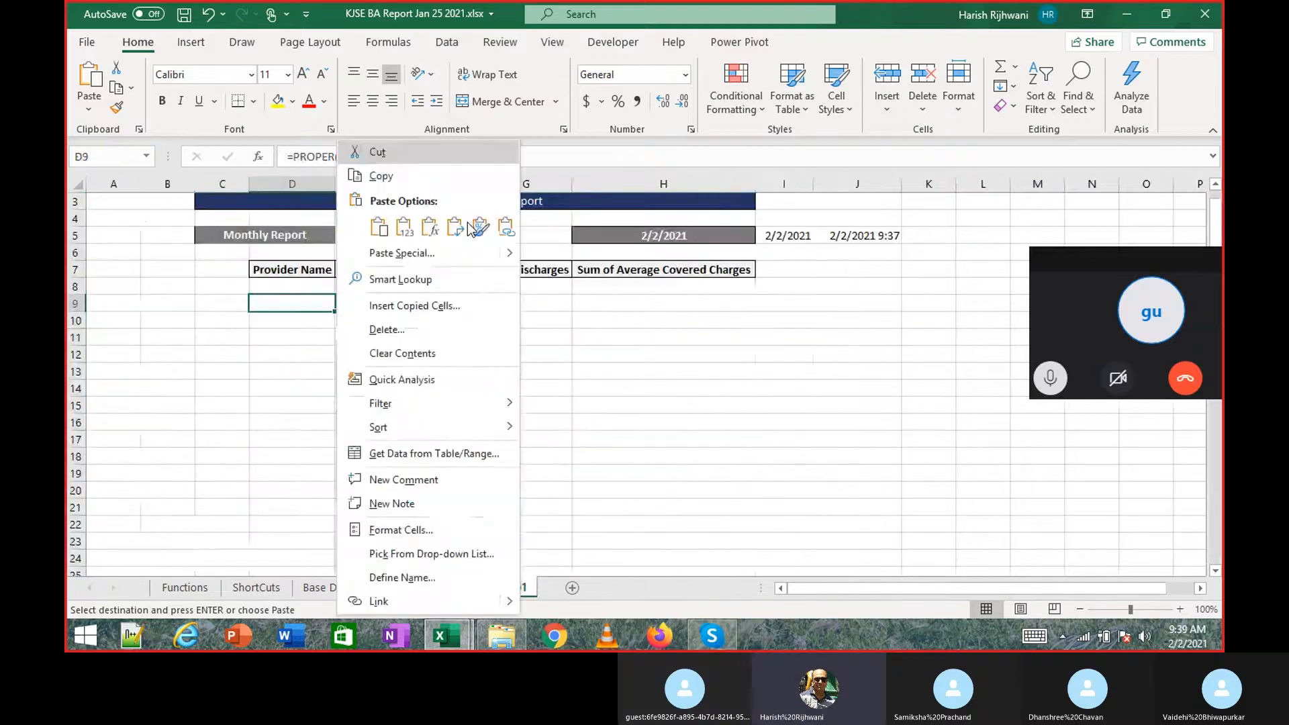
right_click(334, 304)
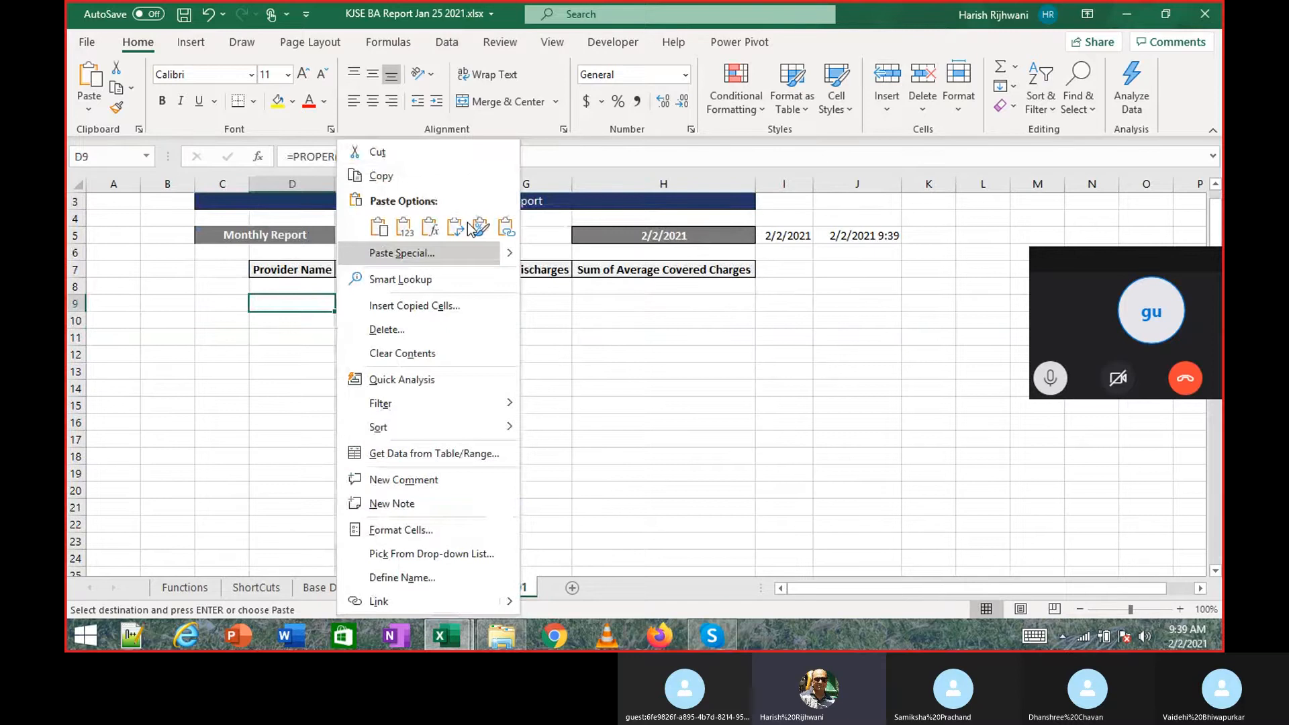
key(Return)
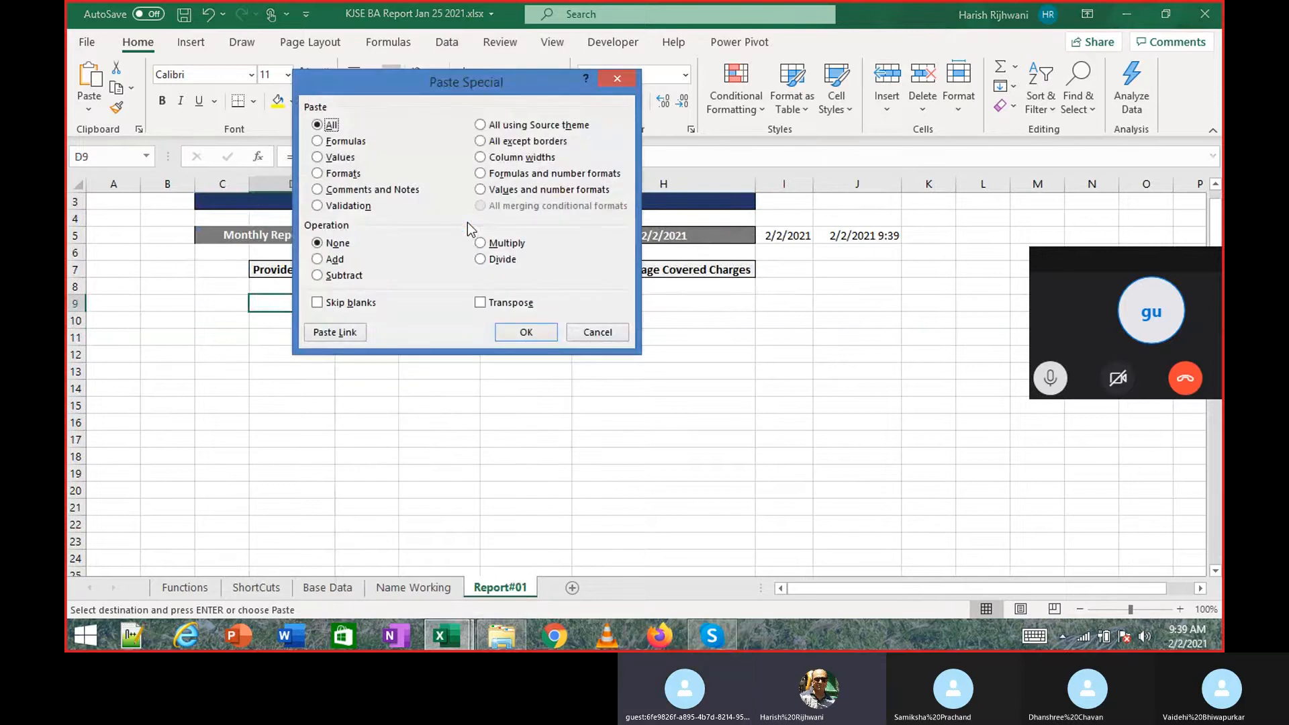
key(Return)
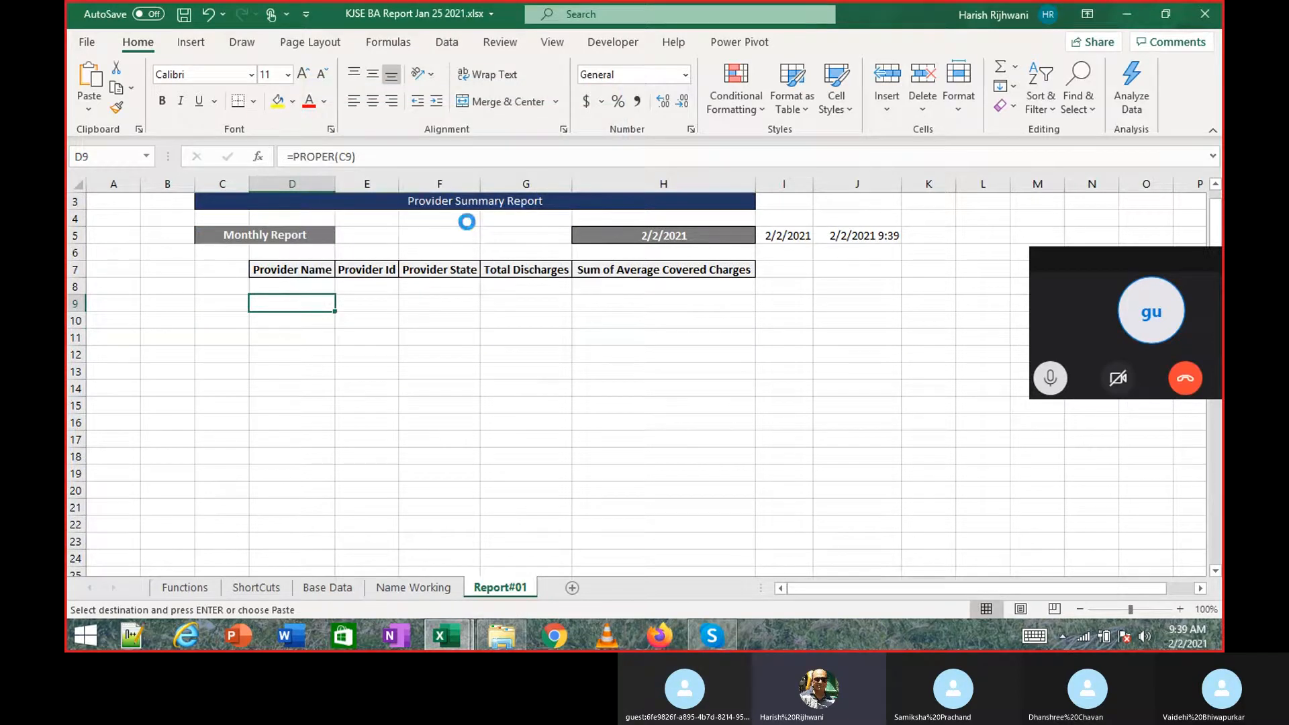
key(ctrl+shift+Down)
key(ctrl+v)
key(Right)
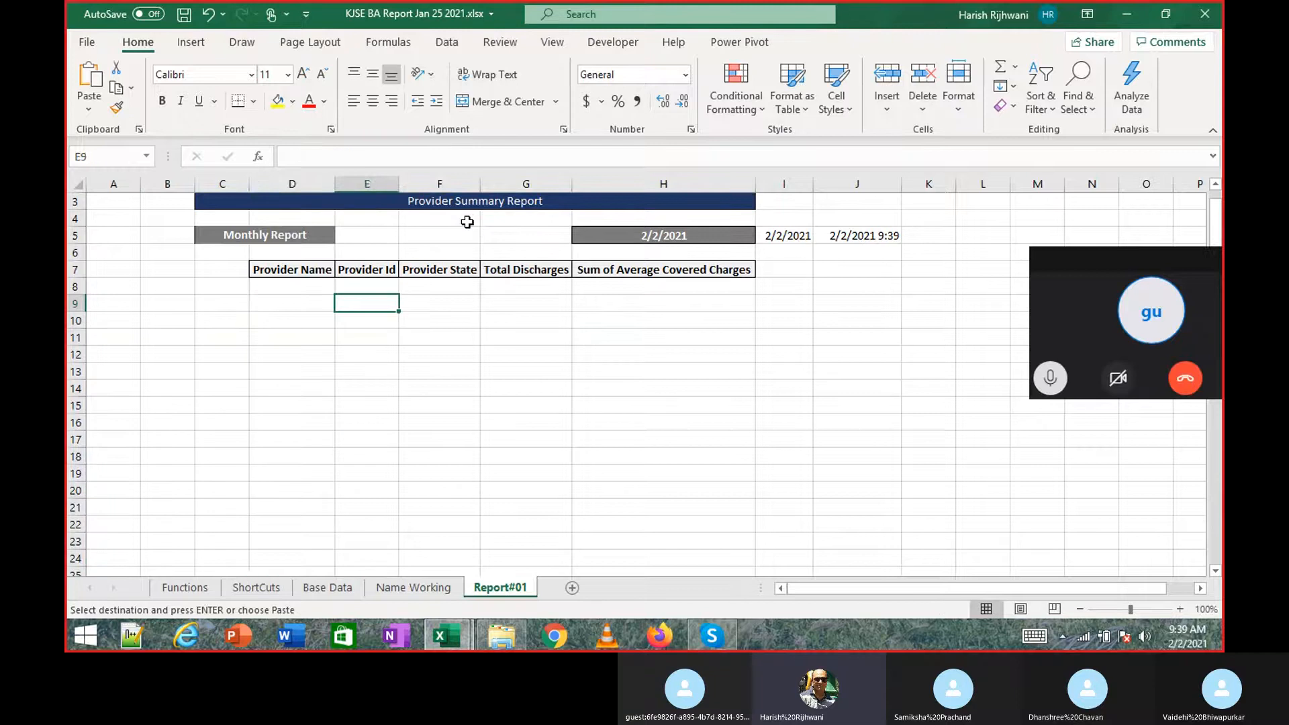
Inspect the PROPER formulas in D9 and D10 on Report#01 to see which cells they reference.
key(Left)
key(F2)
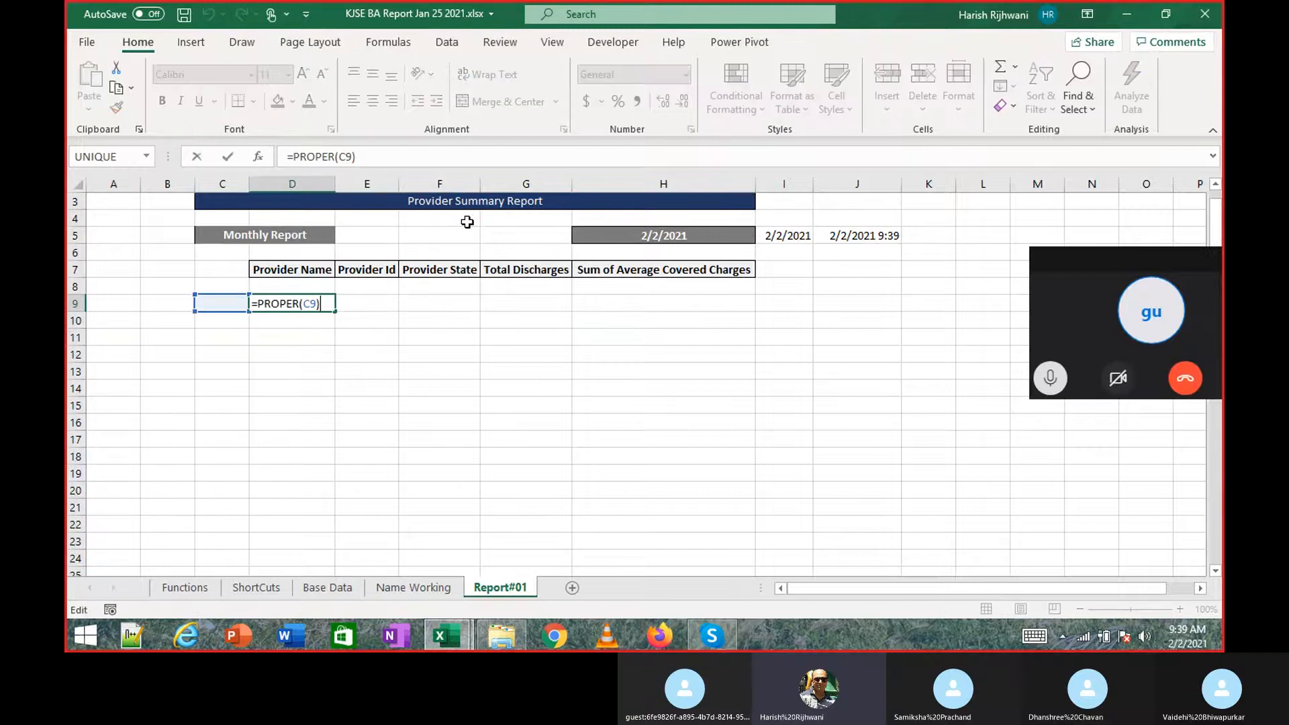
key(Escape)
key(Down)
key(F2)
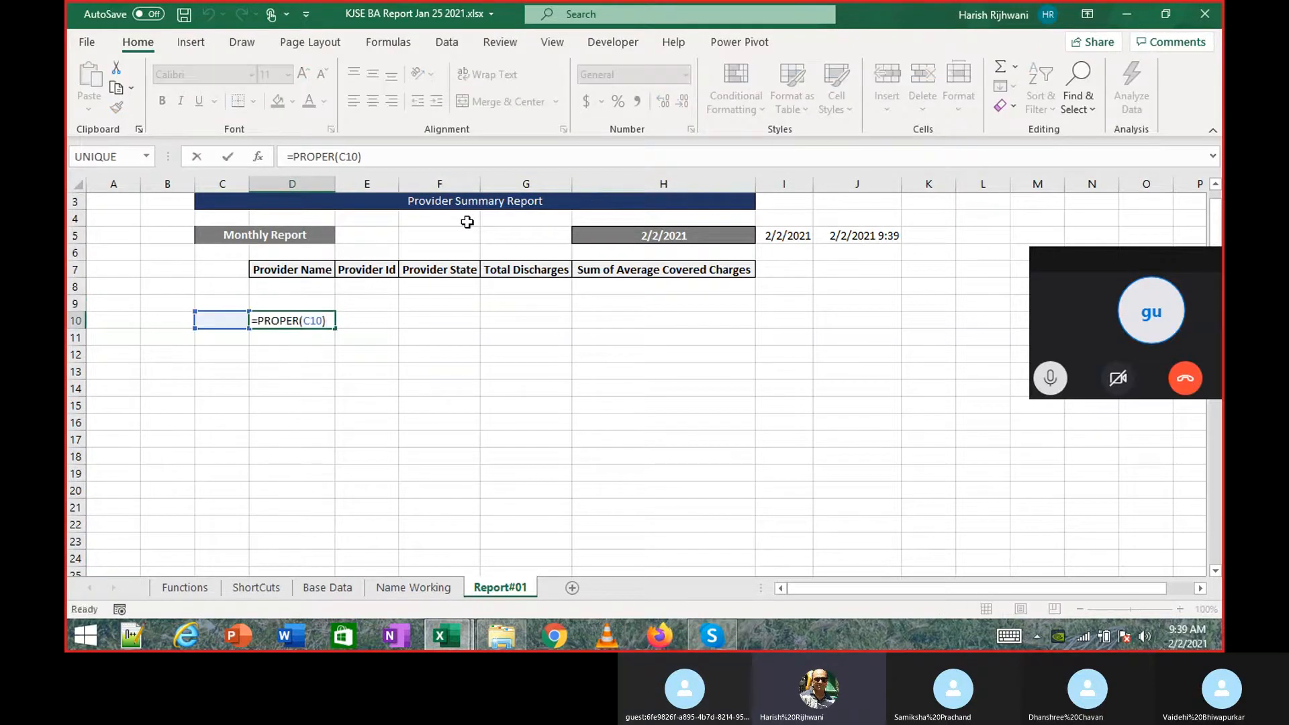
key(Escape)
key(Up)
key(F2)
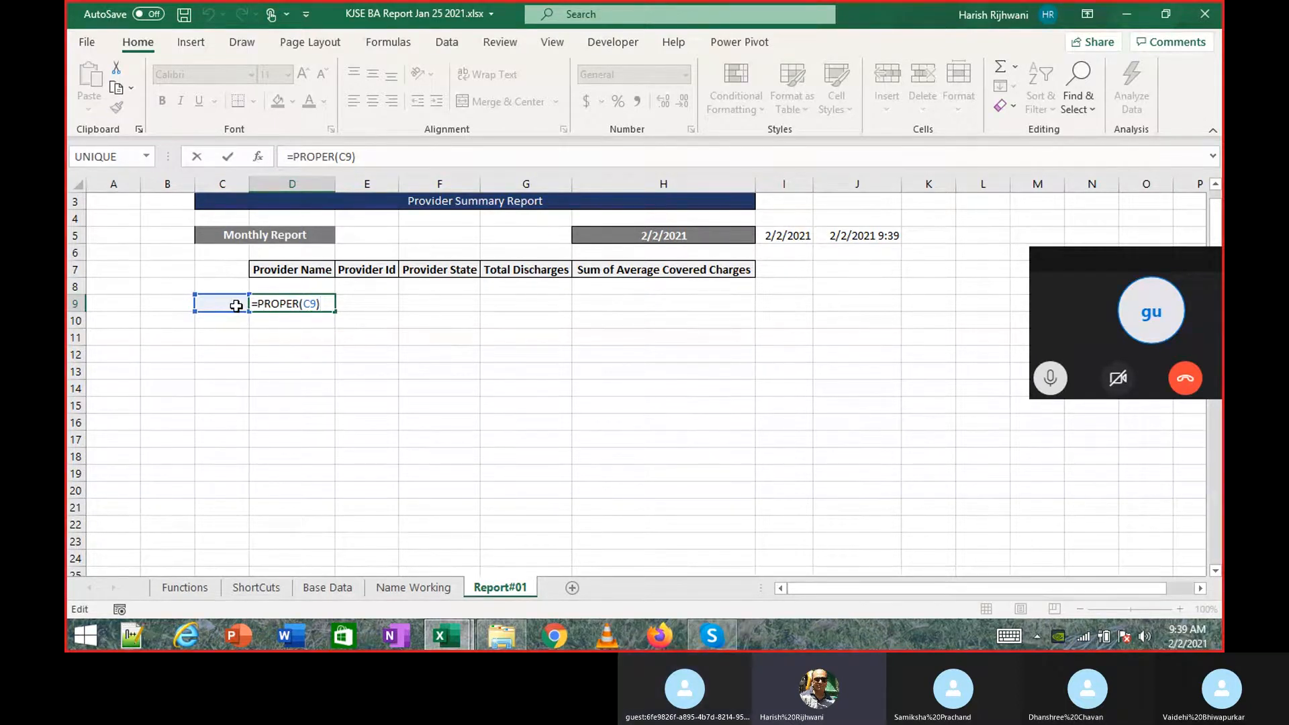
key(ctrl+Return)
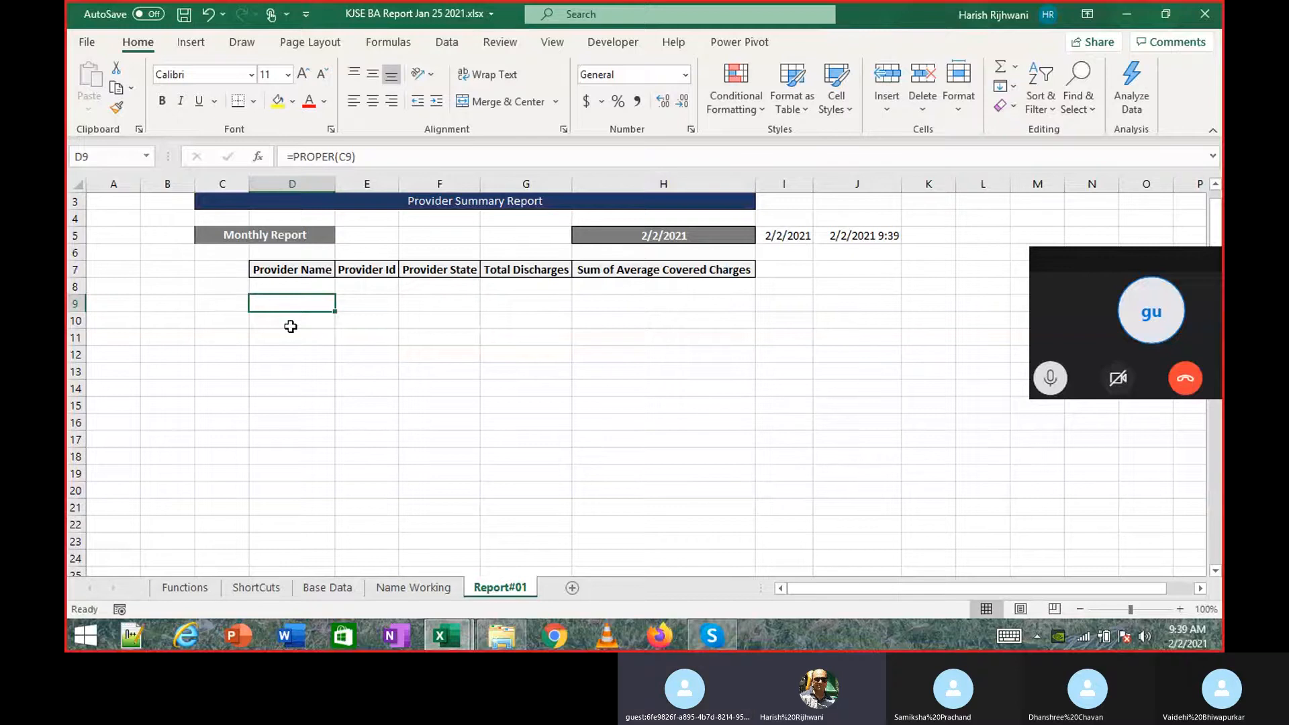
Copy the selected proper-case names on Name Working and return to the Report#01 sheet.
click(407, 587)
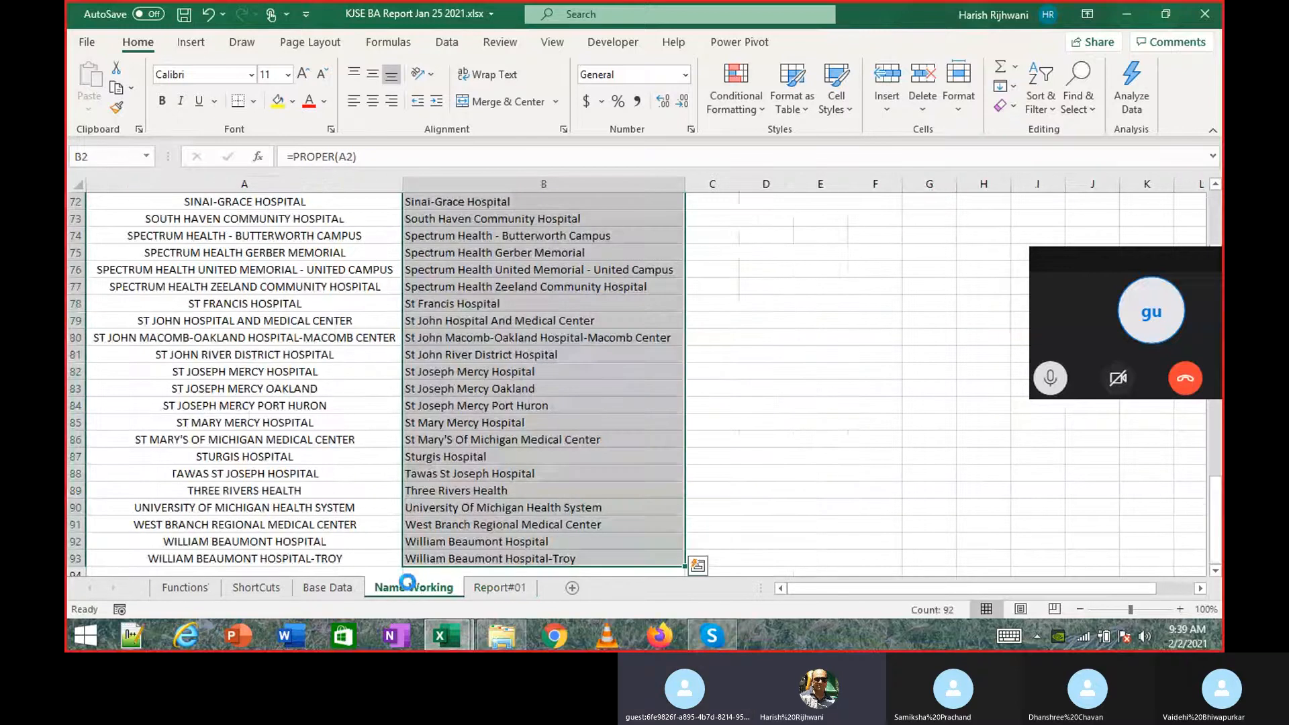
key(ctrl+c)
click(499, 587)
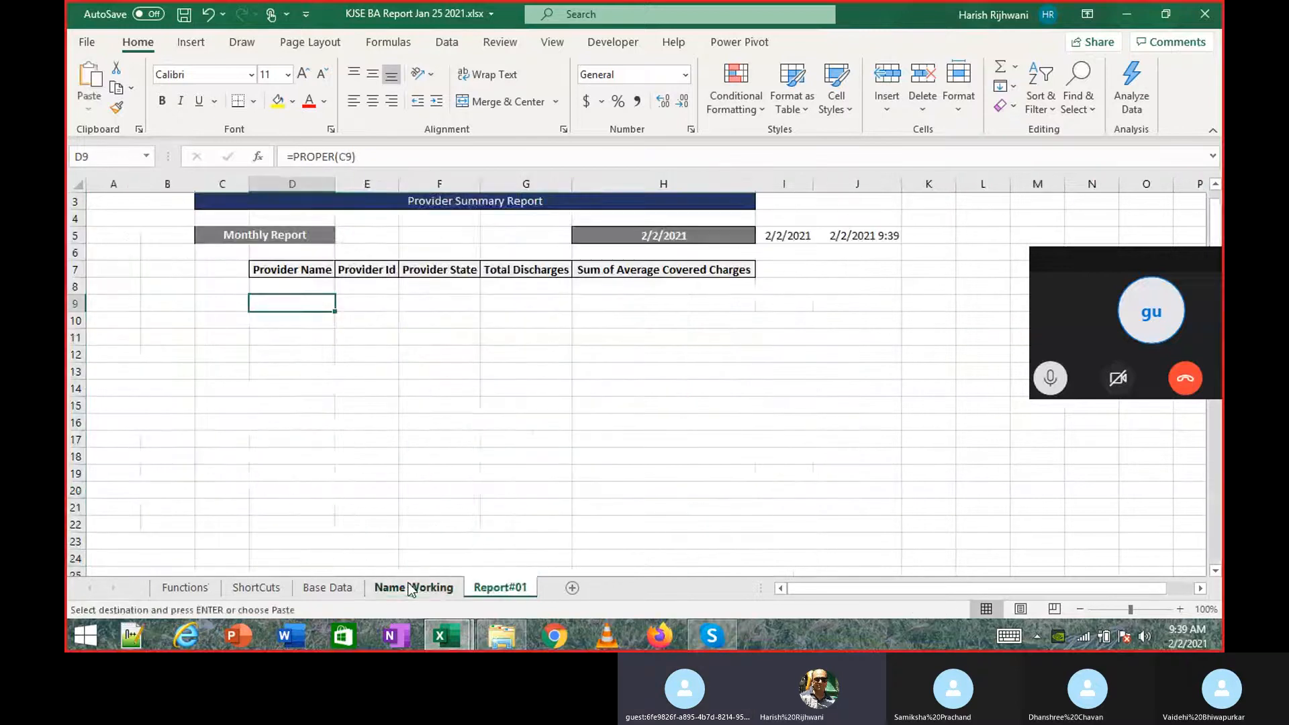
Paste the copied proper-case names as values starting at D9 on Report#01, and autofit column D to the provider names.
right_click(334, 306)
key(Down)
key(Down)
key(Down)
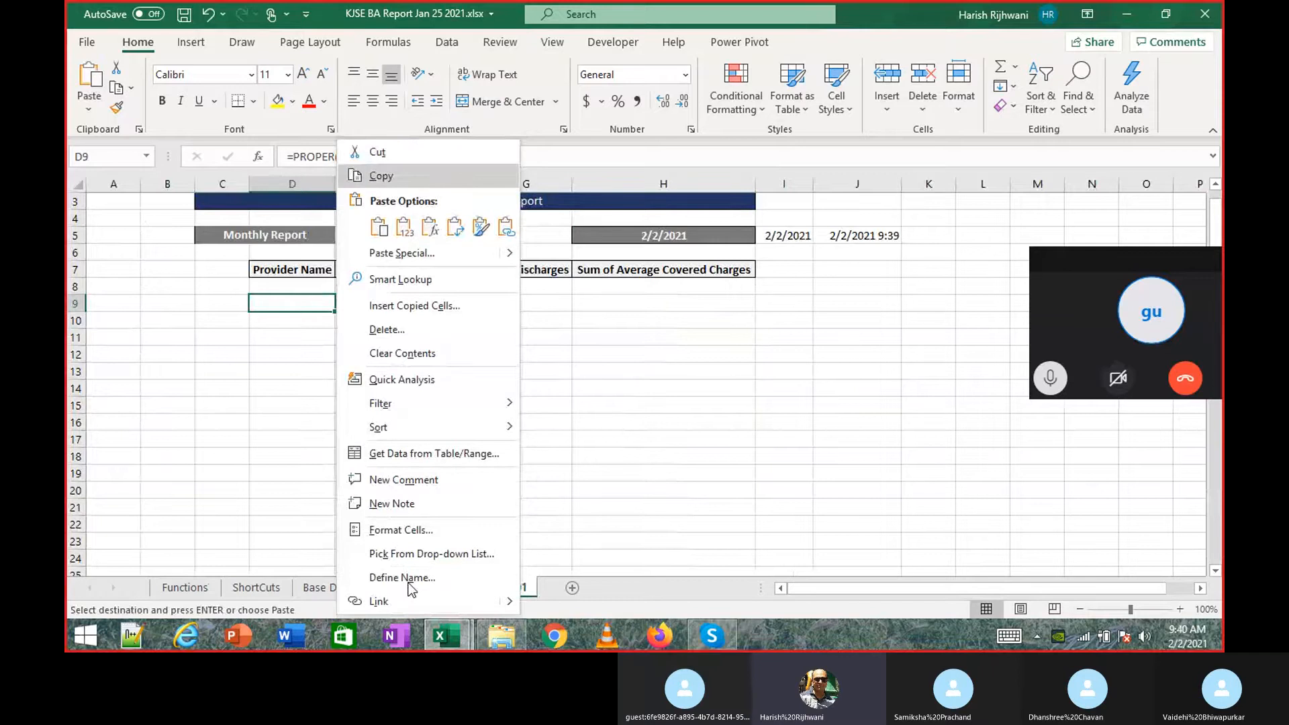
key(Up)
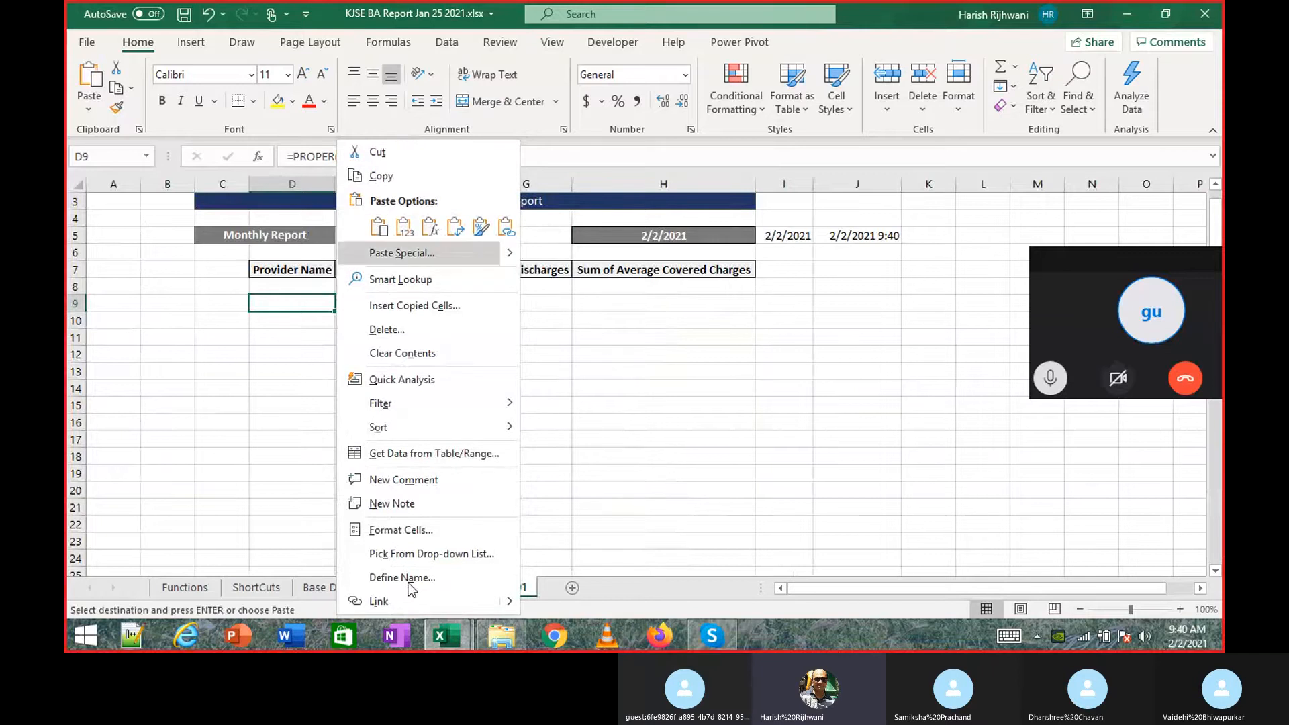
mouse_move(509, 261)
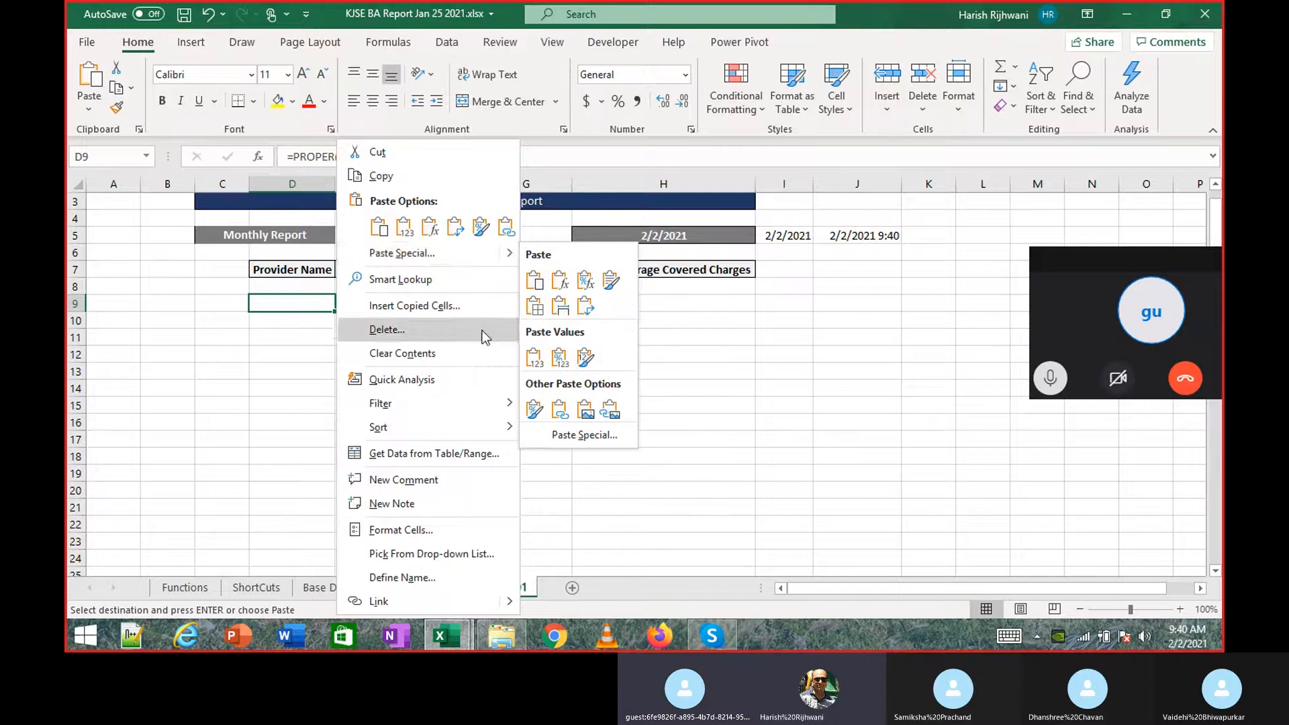
click(417, 253)
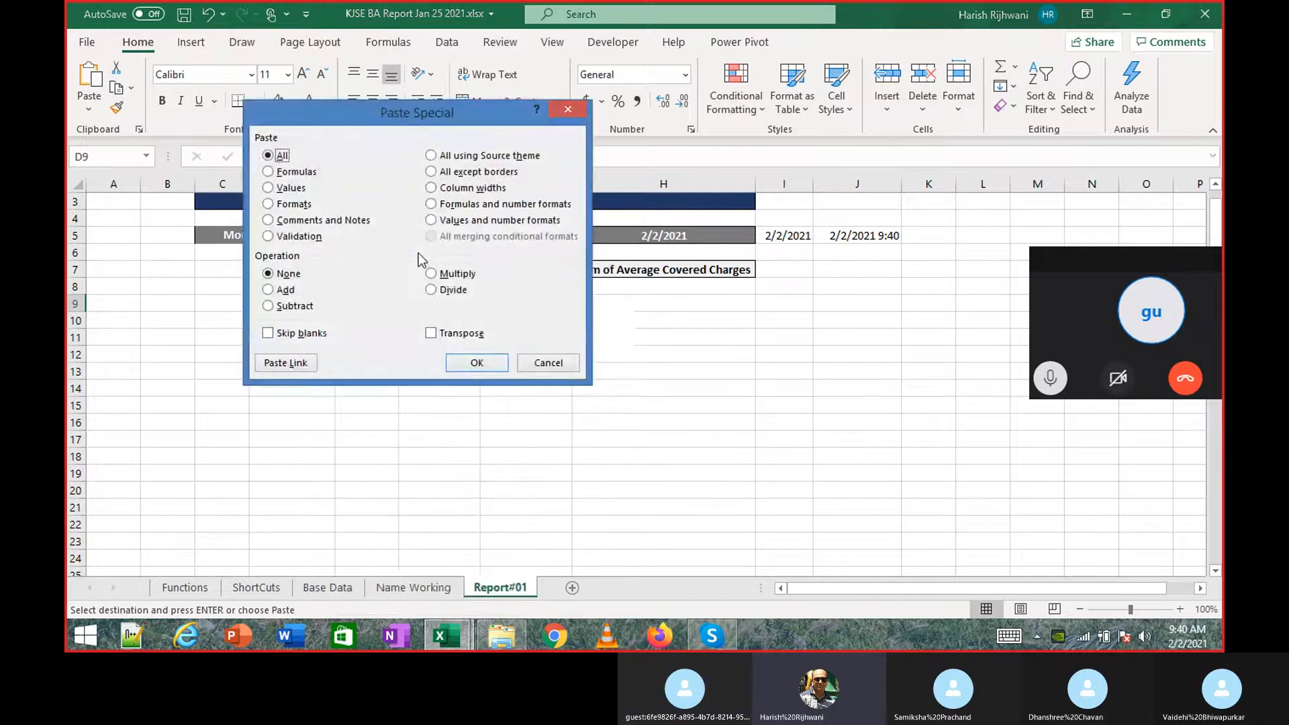
click(269, 190)
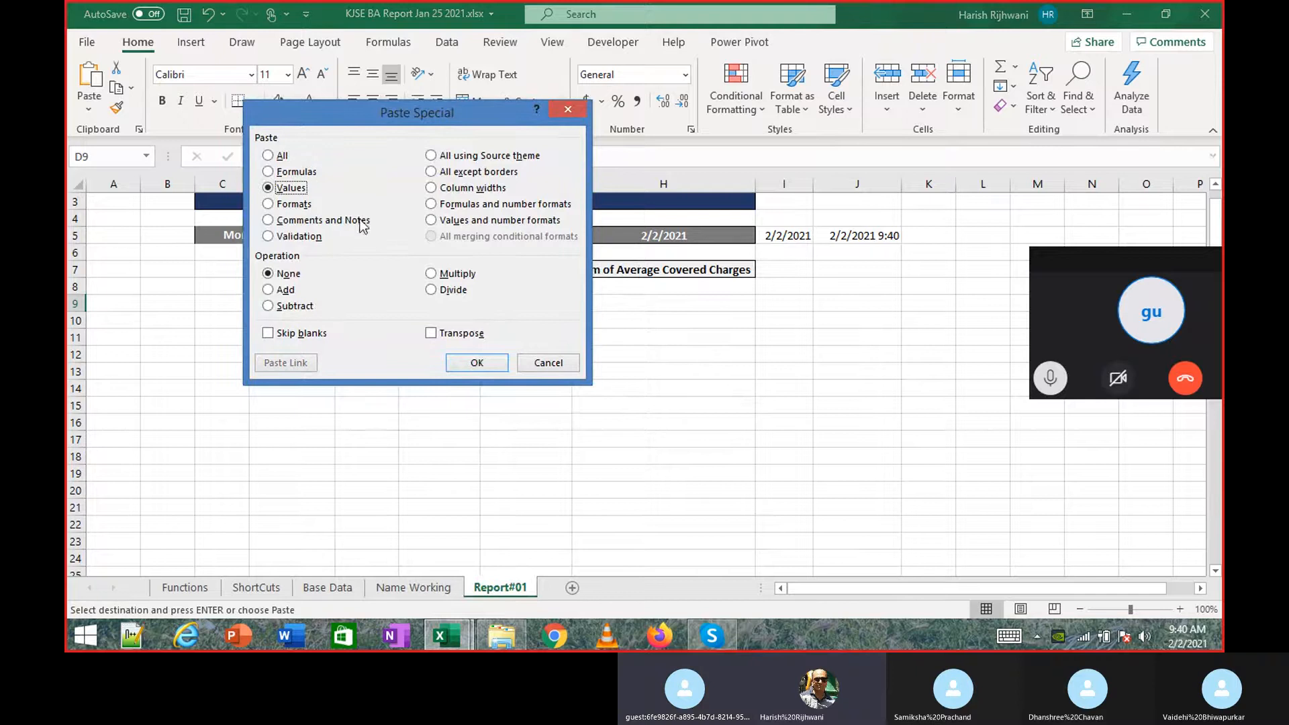
click(464, 363)
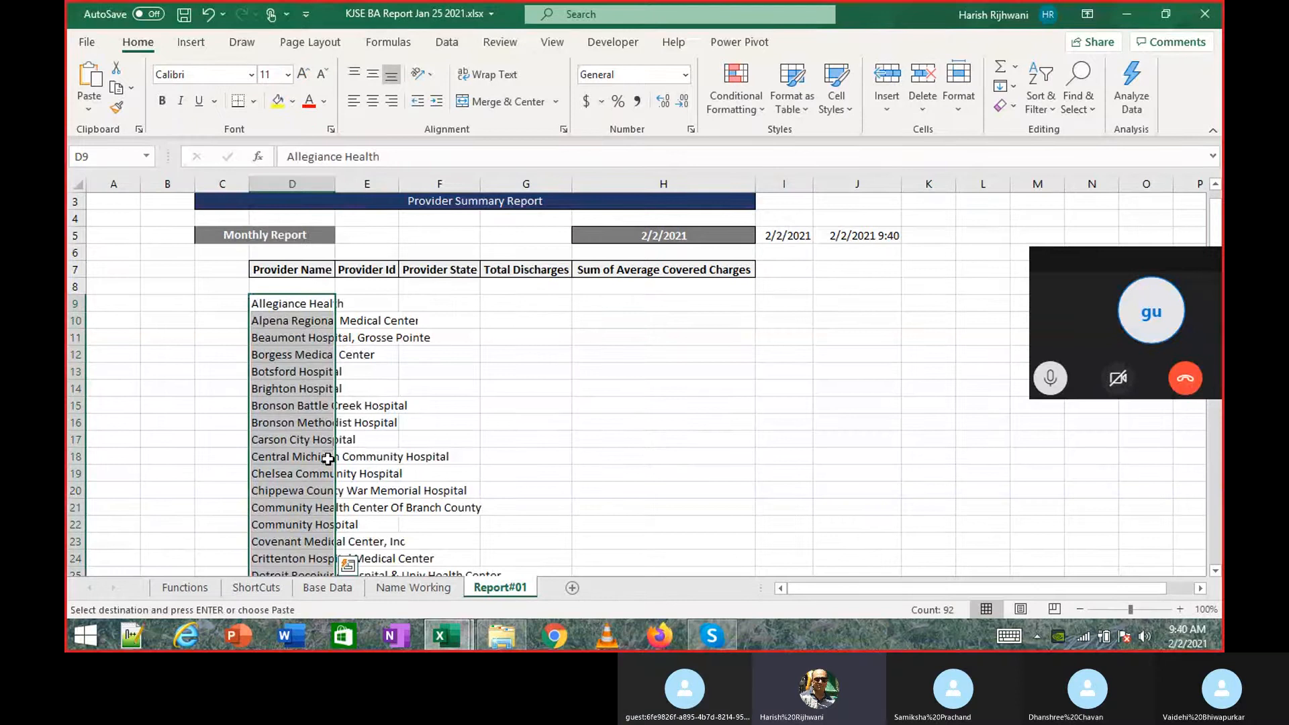
double_click(335, 184)
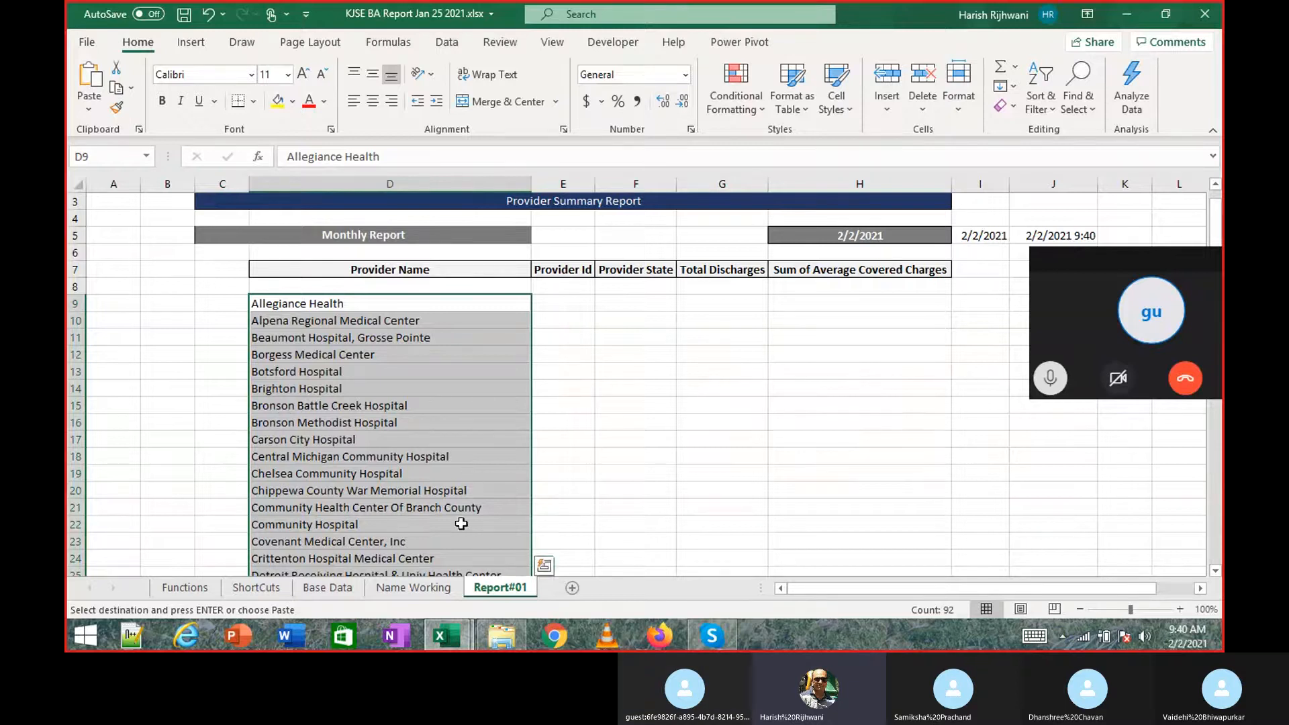
Revisit the source names on Name Working and paste them as values again at D9 on Report#01.
click(353, 589)
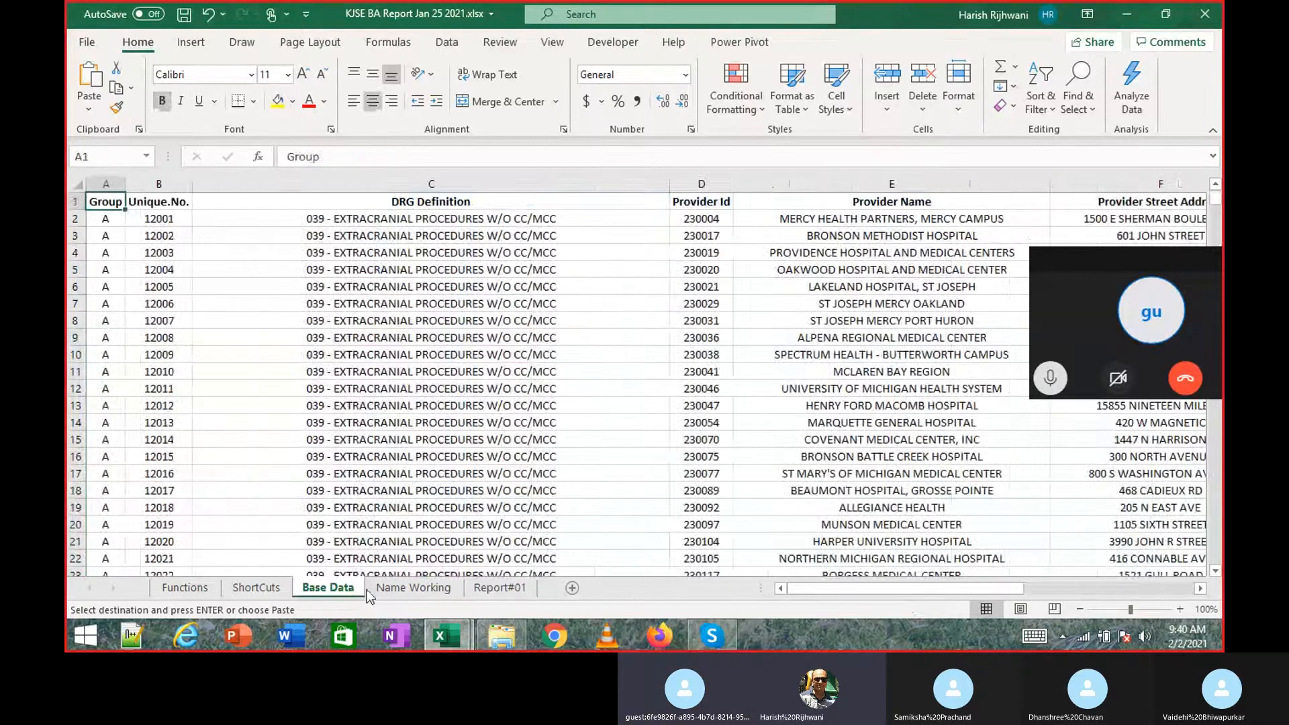
click(414, 588)
scroll(490, 591, up, 18)
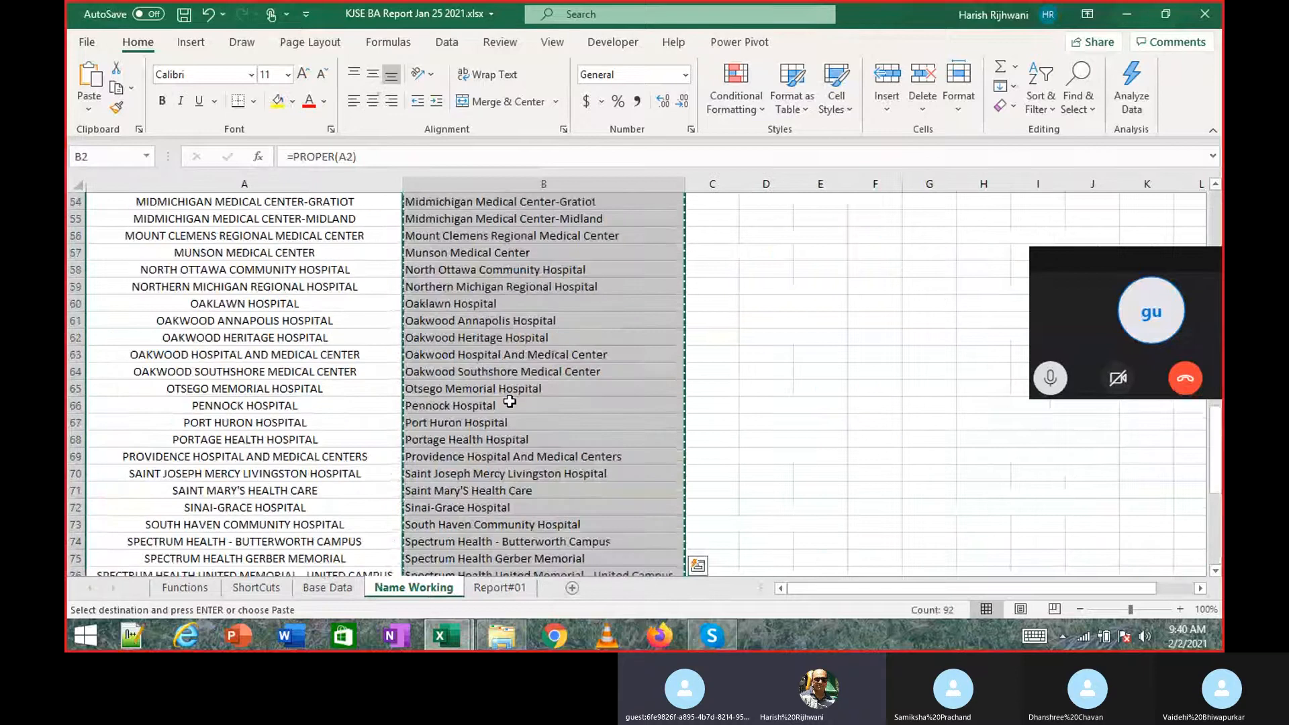
click(498, 589)
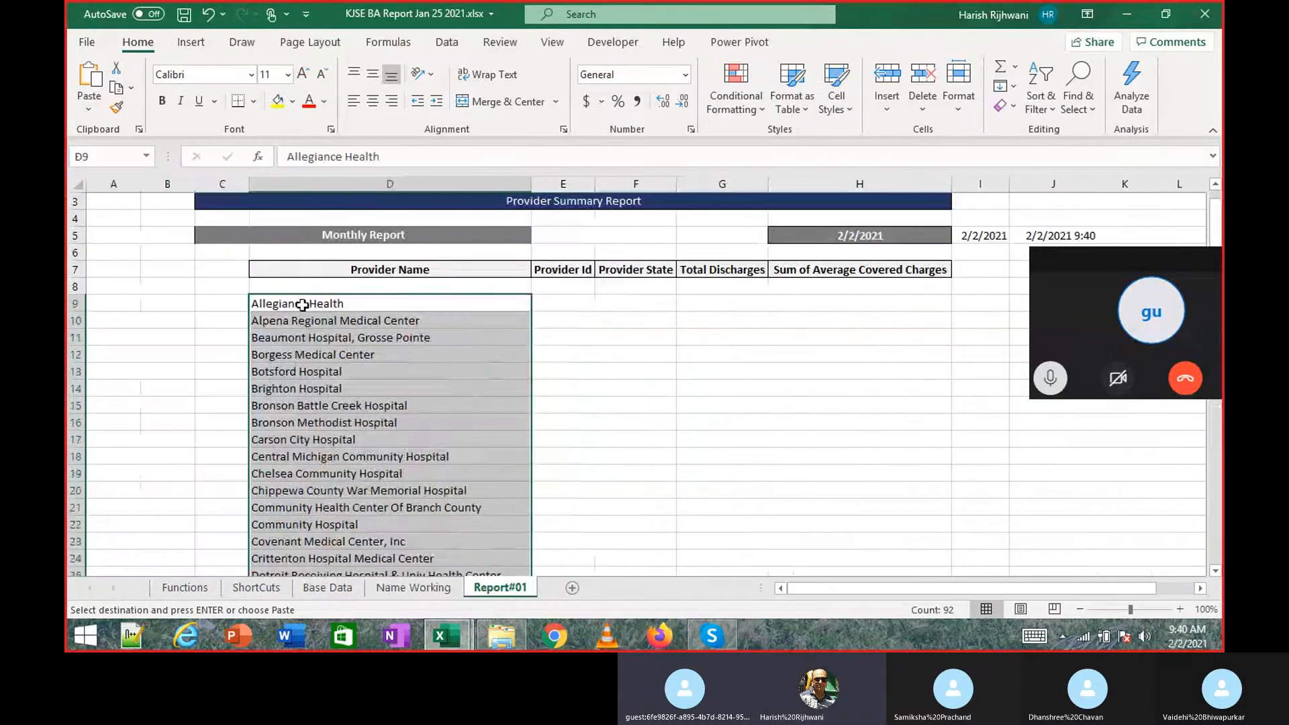
right_click(303, 308)
click(356, 222)
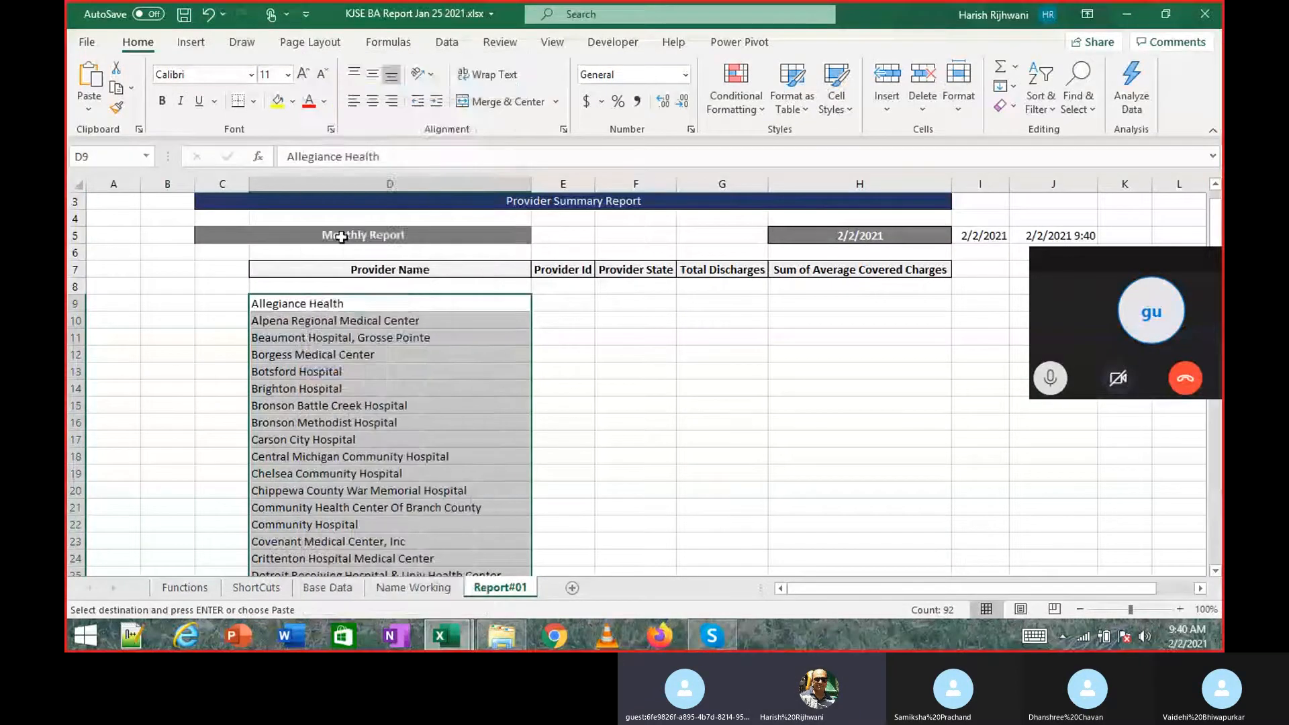
click(209, 175)
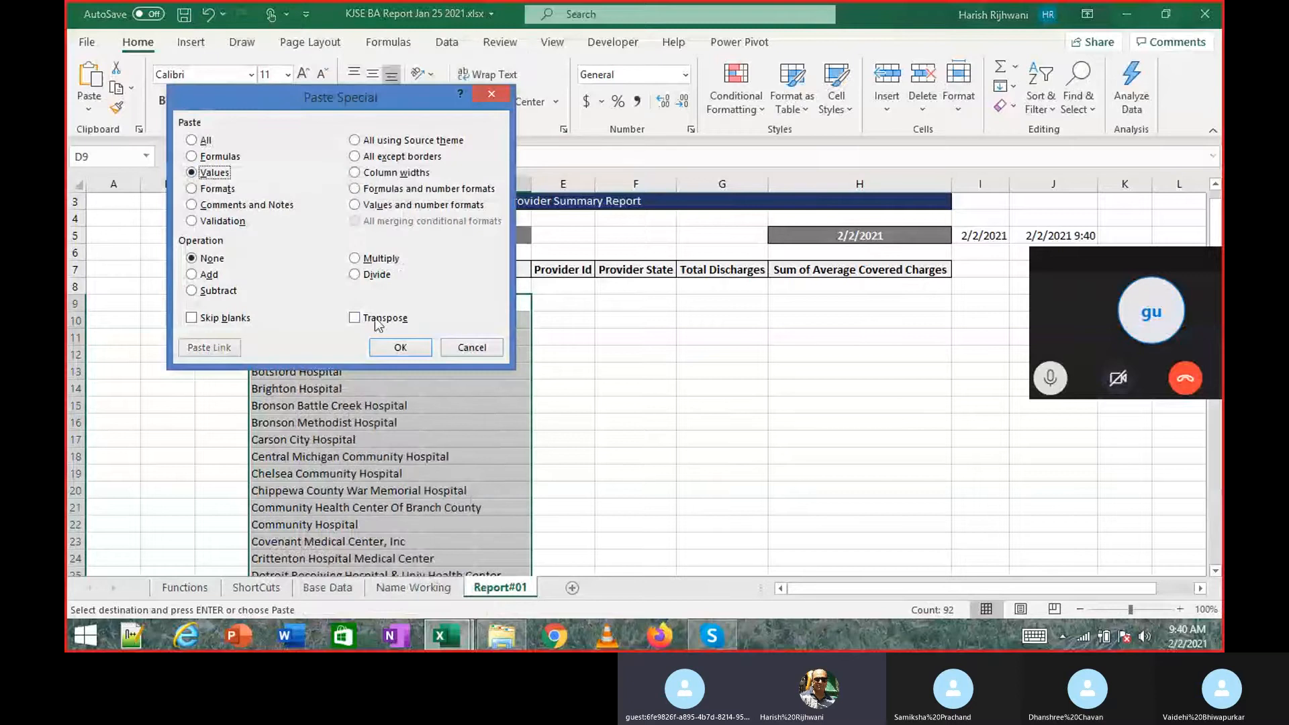
click(397, 347)
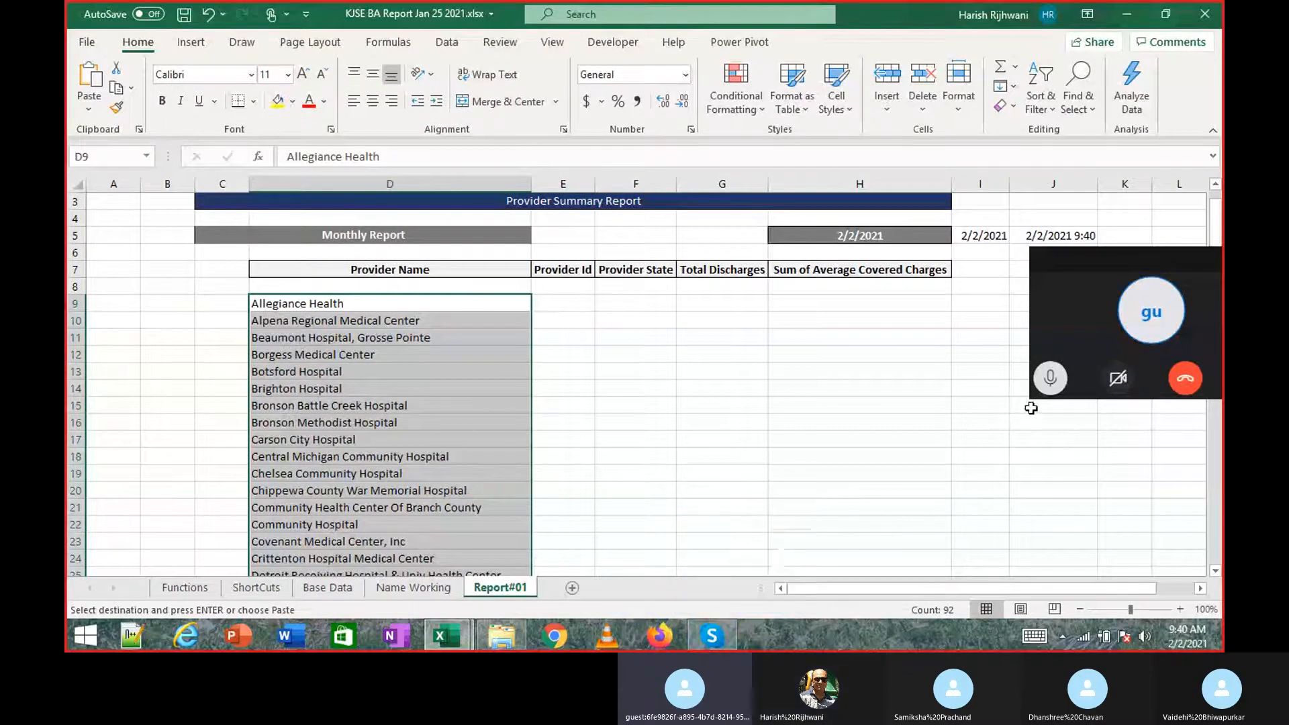
Switch to Skype, mute the guest participant in the call, and return to the Excel workbook.
click(1043, 385)
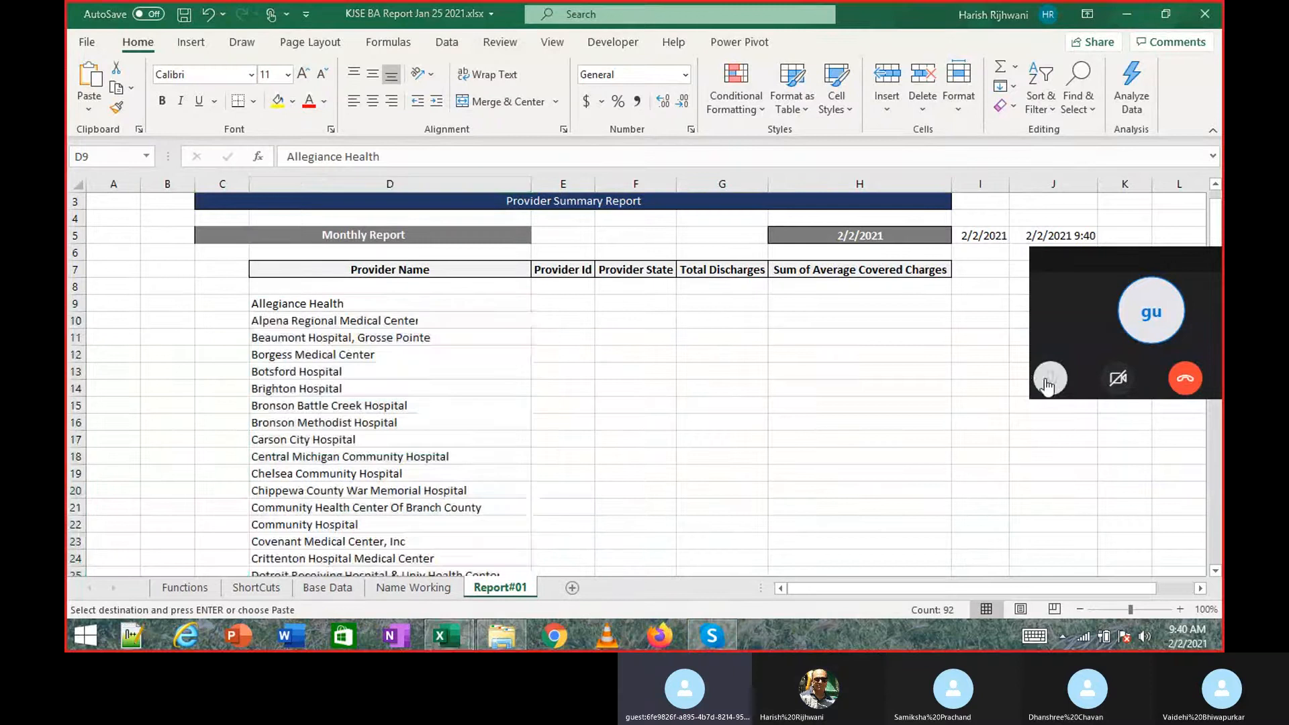
click(1050, 377)
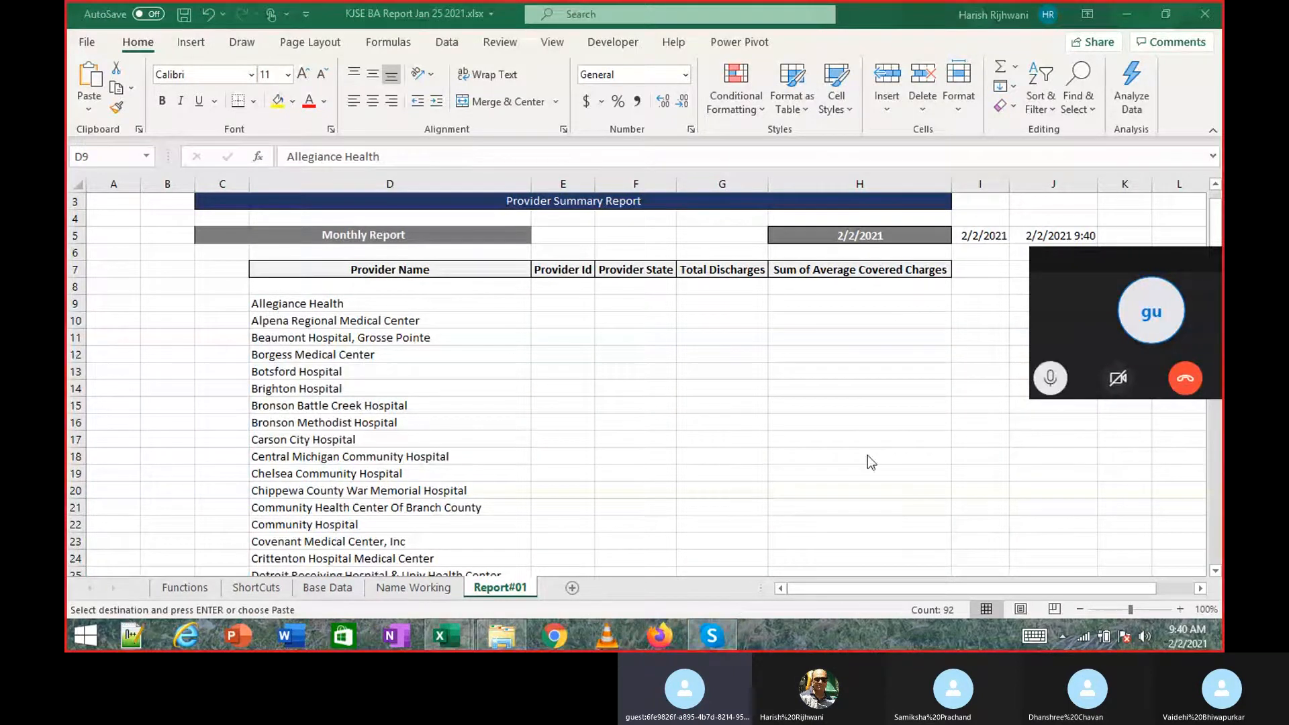
click(721, 648)
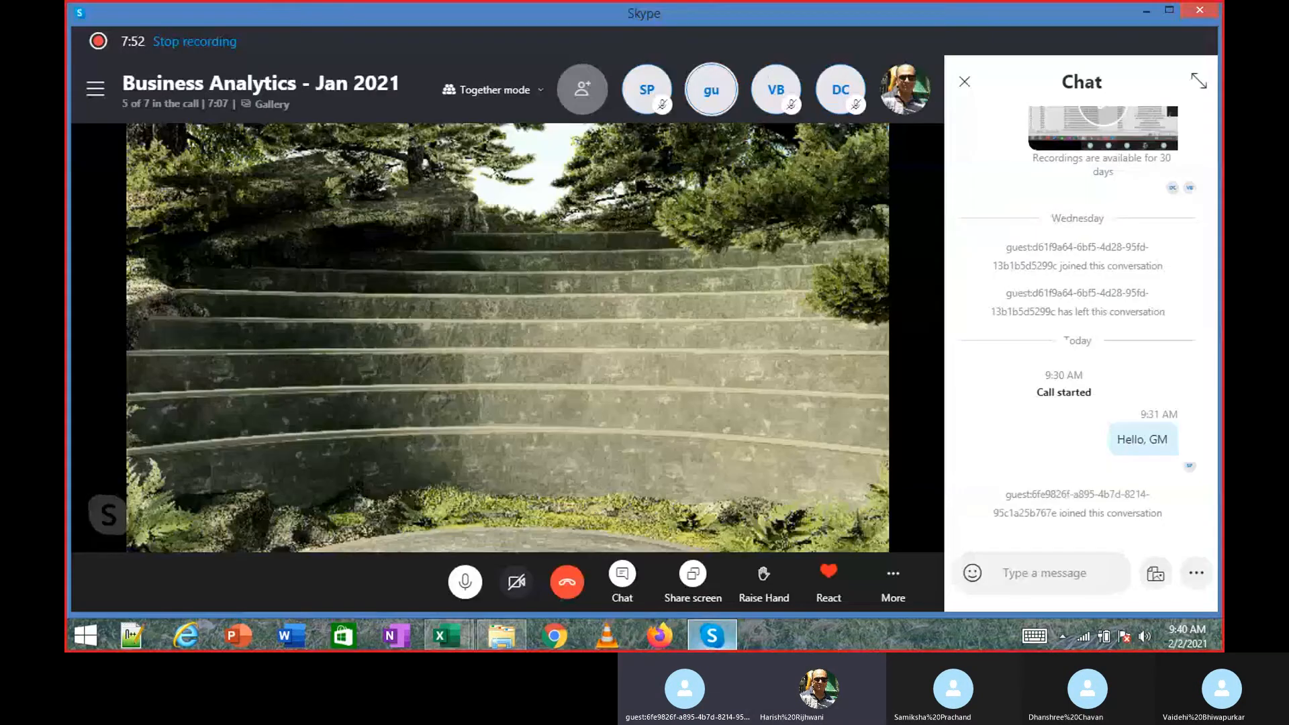
click(719, 84)
click(747, 90)
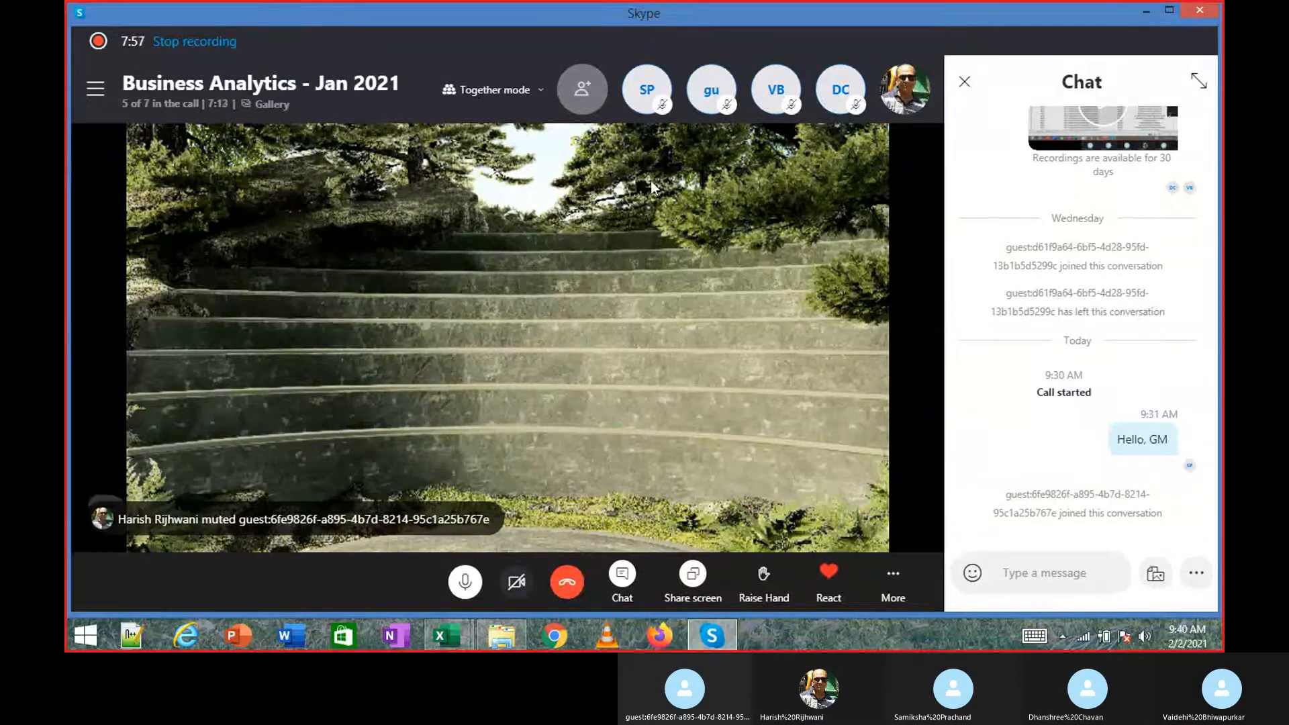
mouse_move(719, 634)
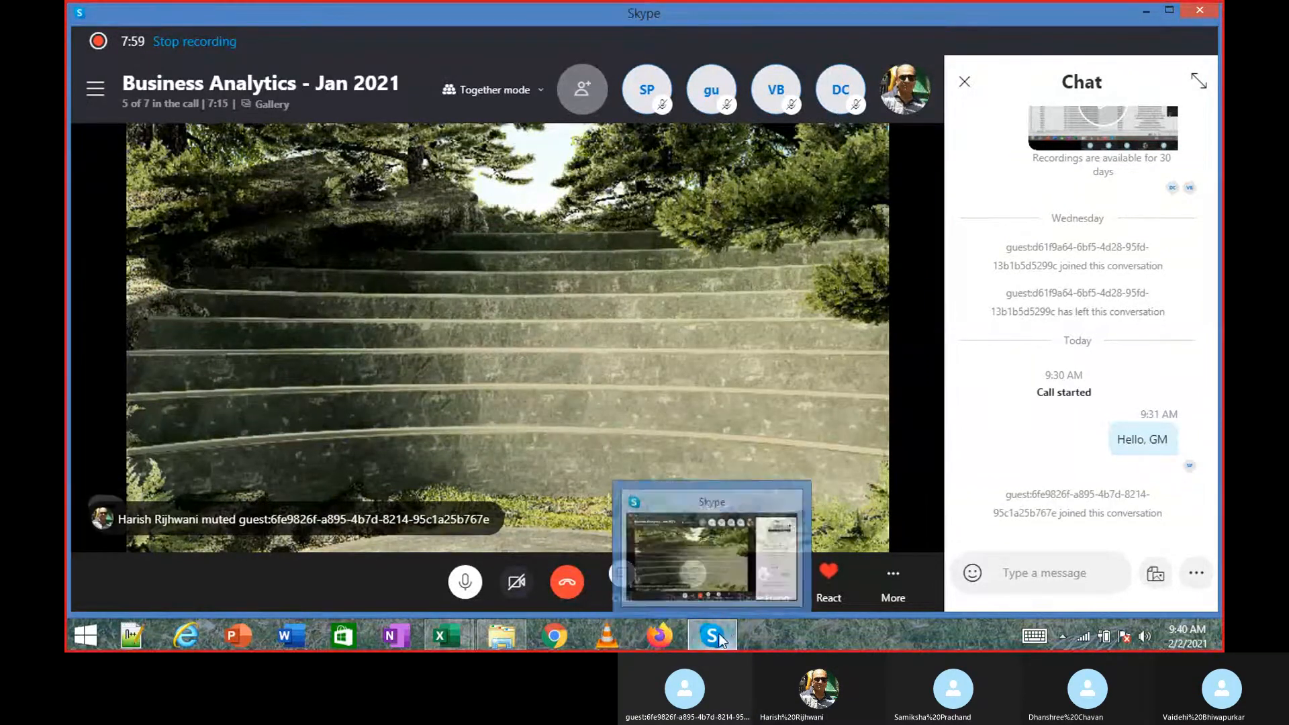
key(alt+Tab)
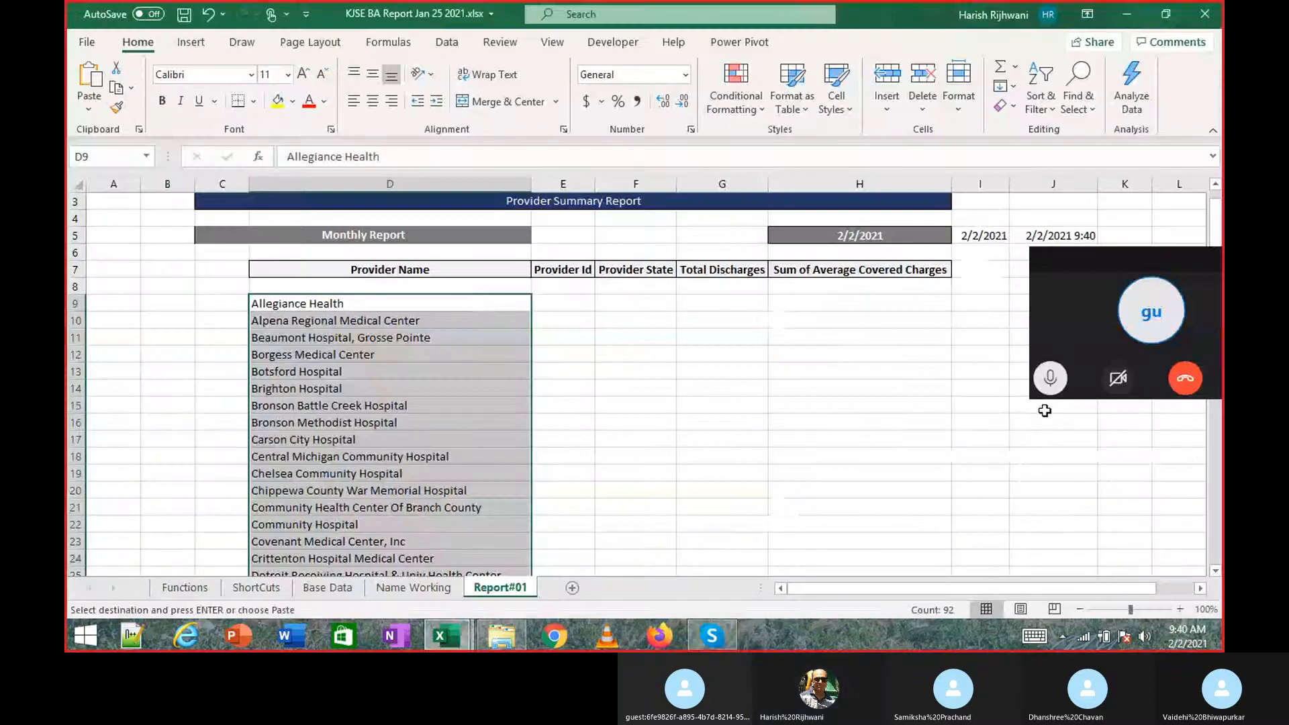
Switch to Skype, review the list of participants on the call, and return to the Excel workbook.
click(369, 351)
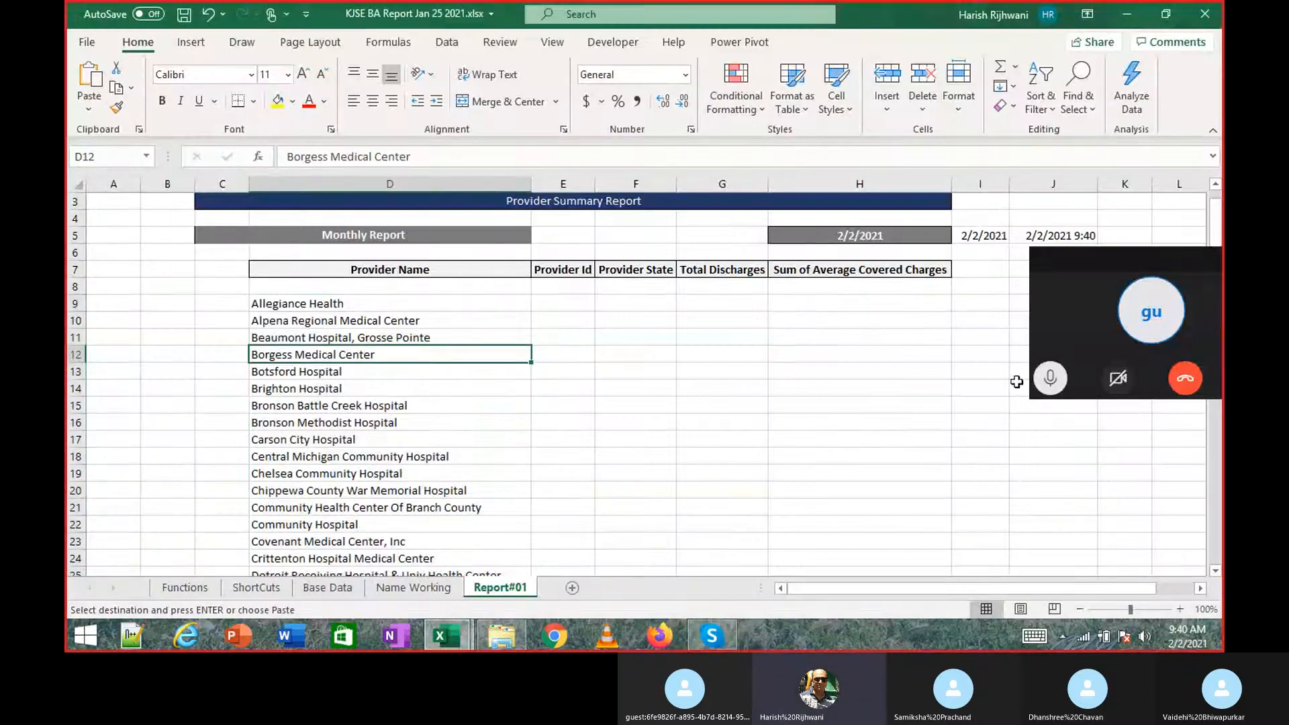
click(713, 634)
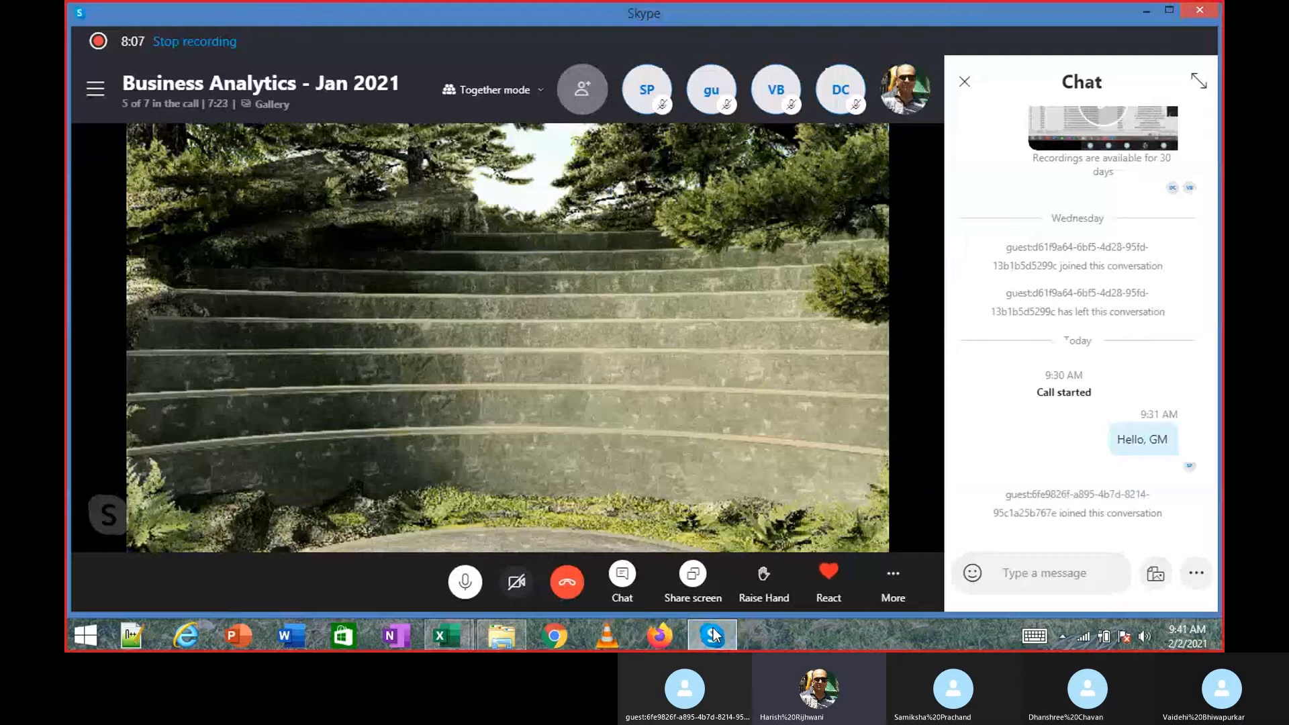
click(142, 105)
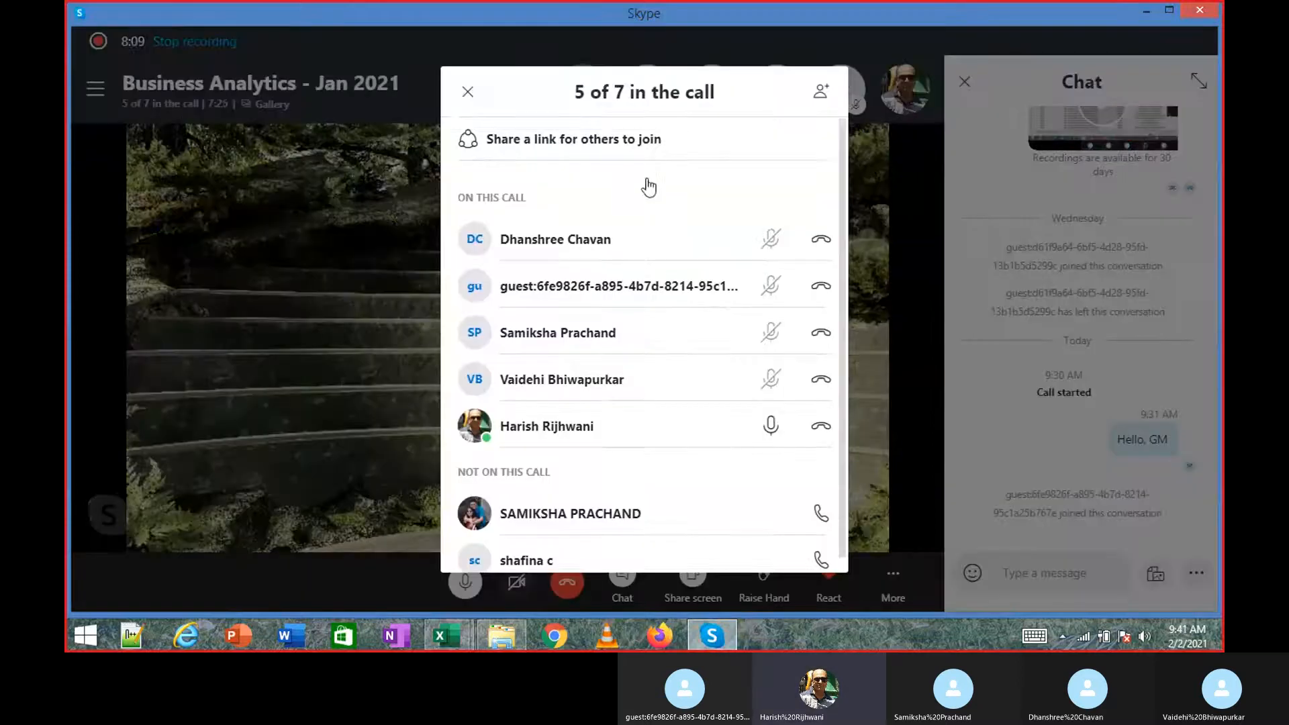
click(468, 92)
key(alt+Tab)
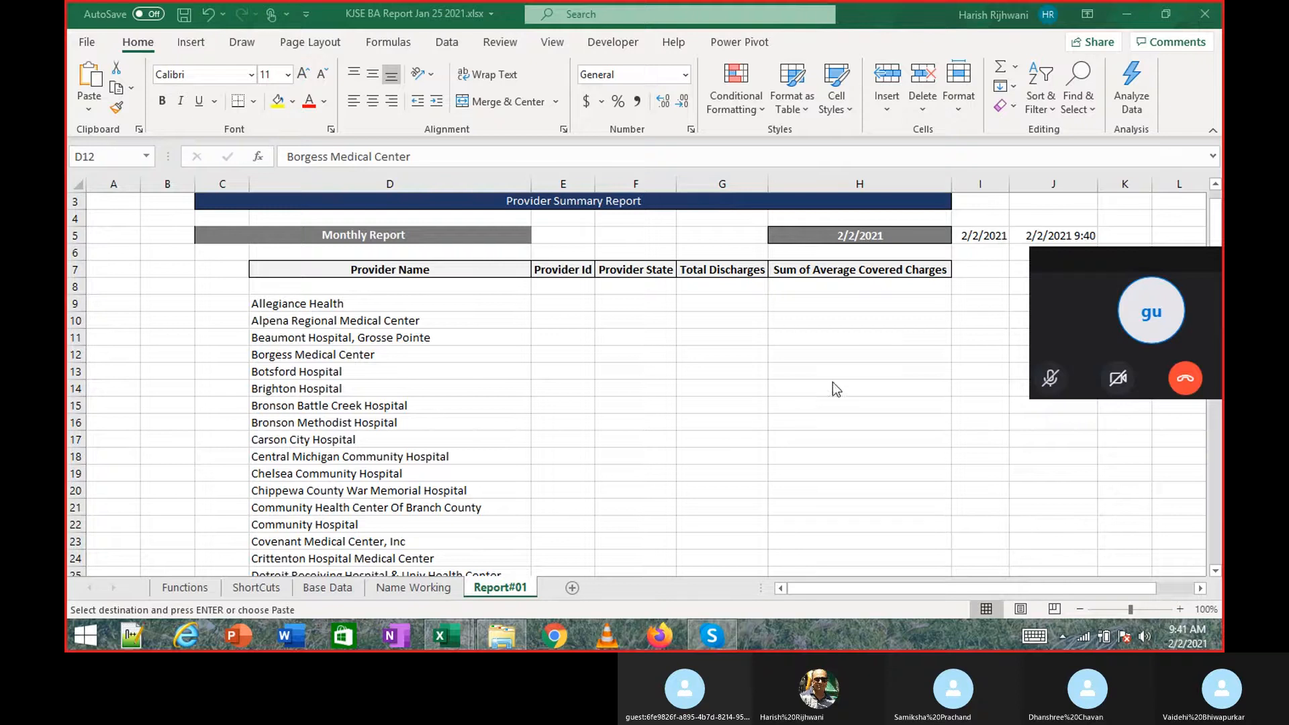
Unmute the call microphone, send "hello, u guys there" in the Skype chat, and return to the Excel workbook.
click(1054, 383)
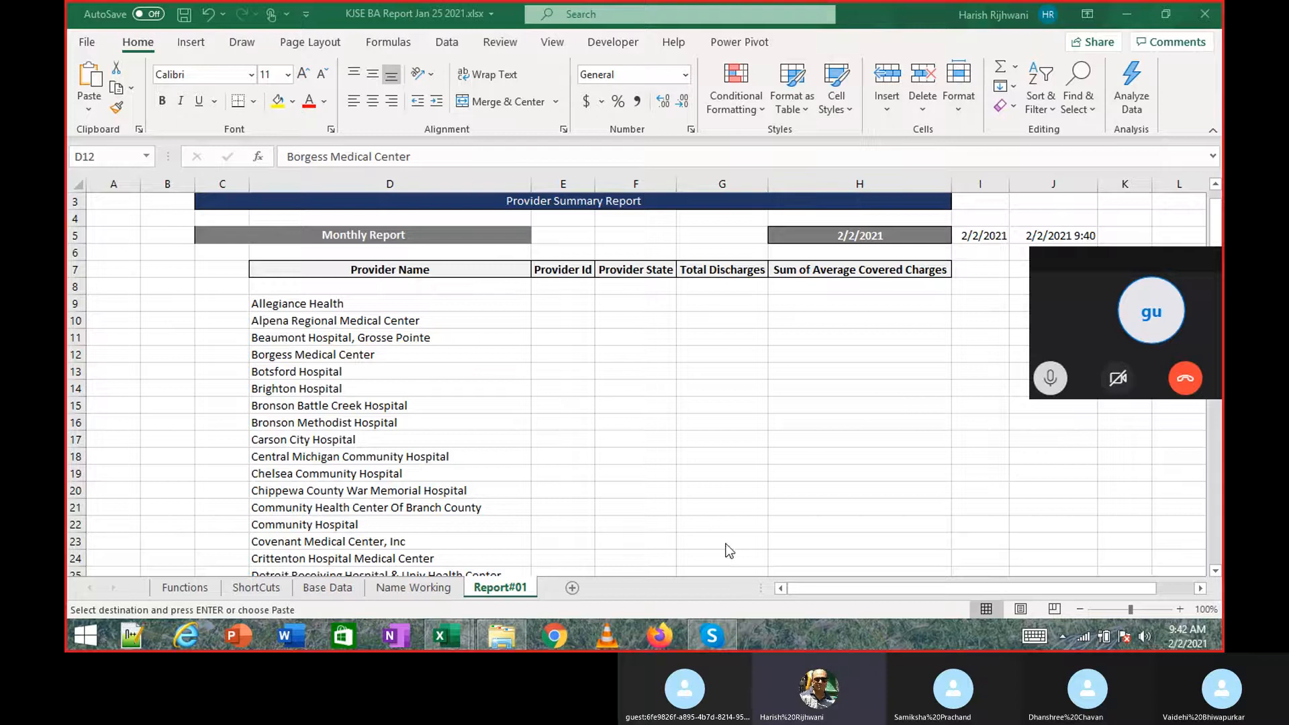
click(711, 636)
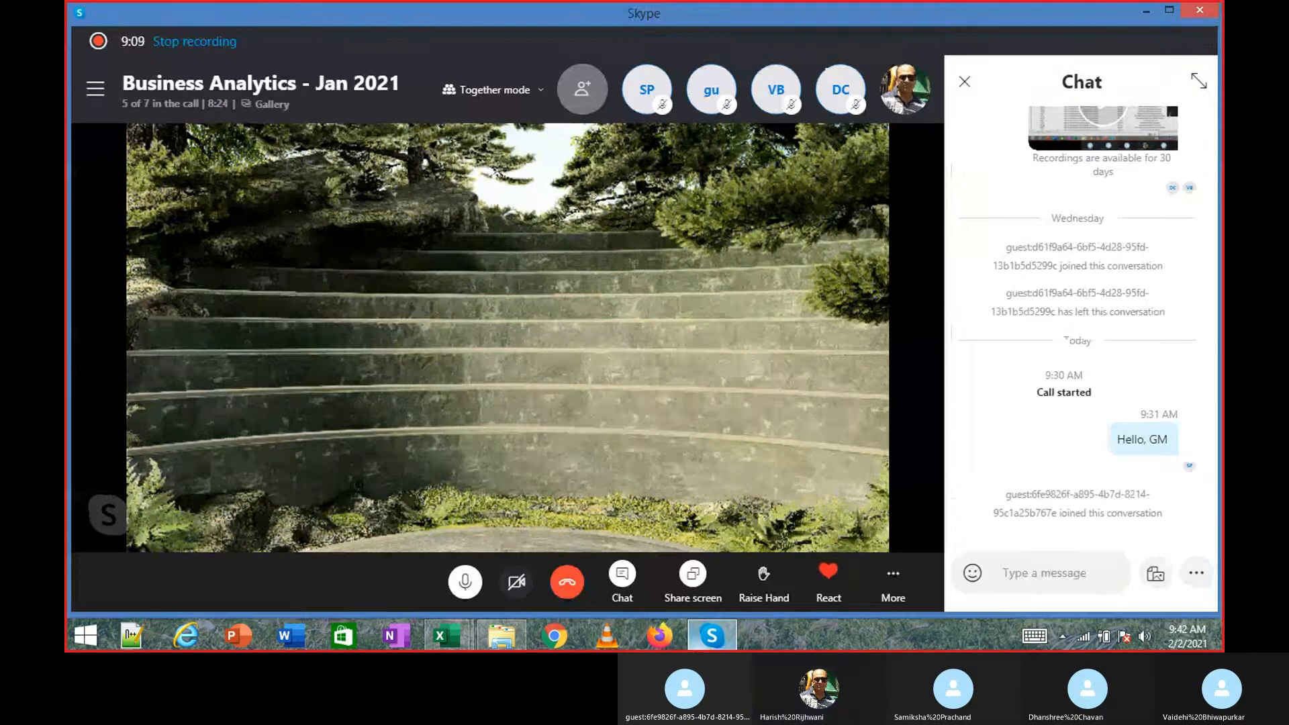
click(1037, 578)
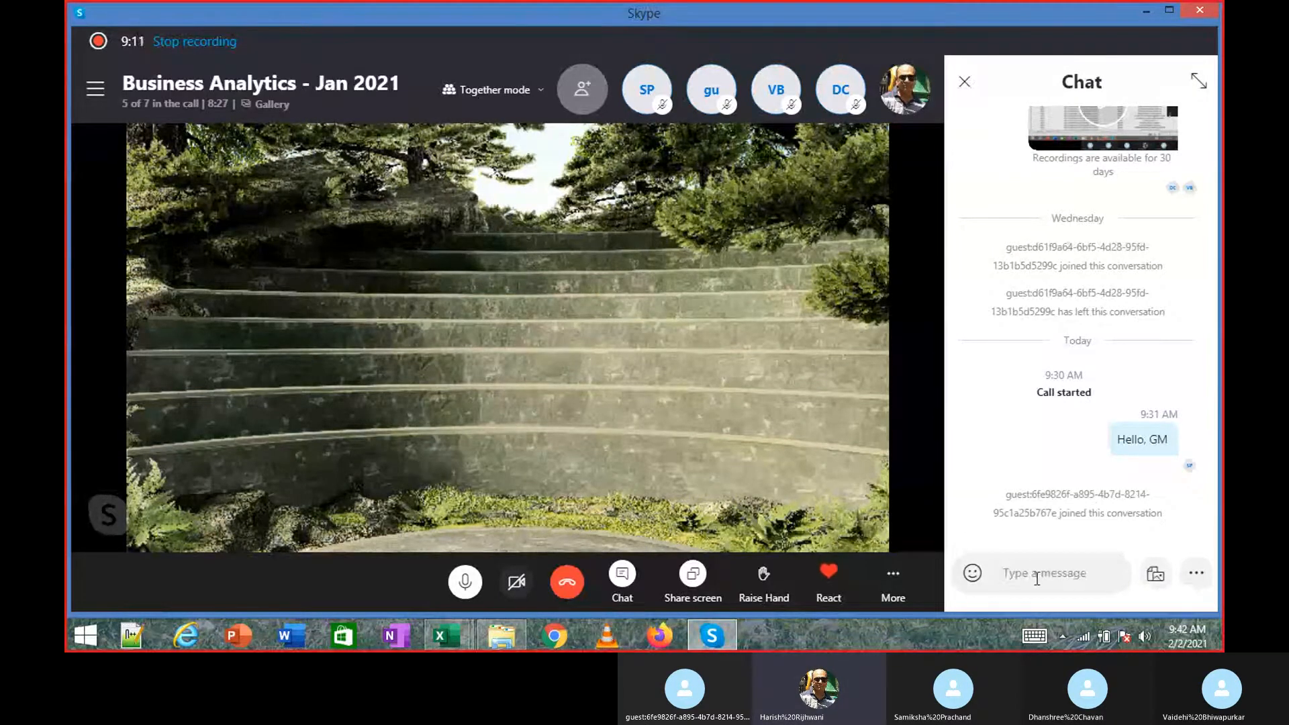
text(hello, u )
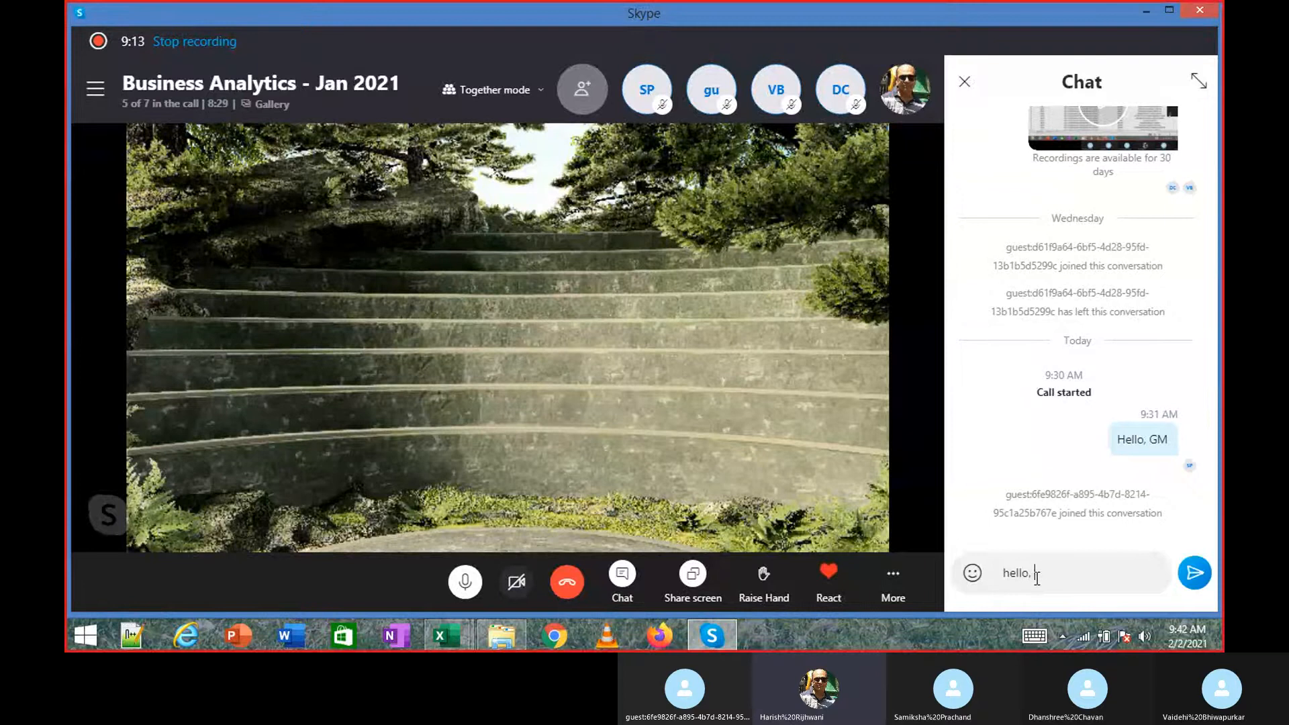
text(guys th)
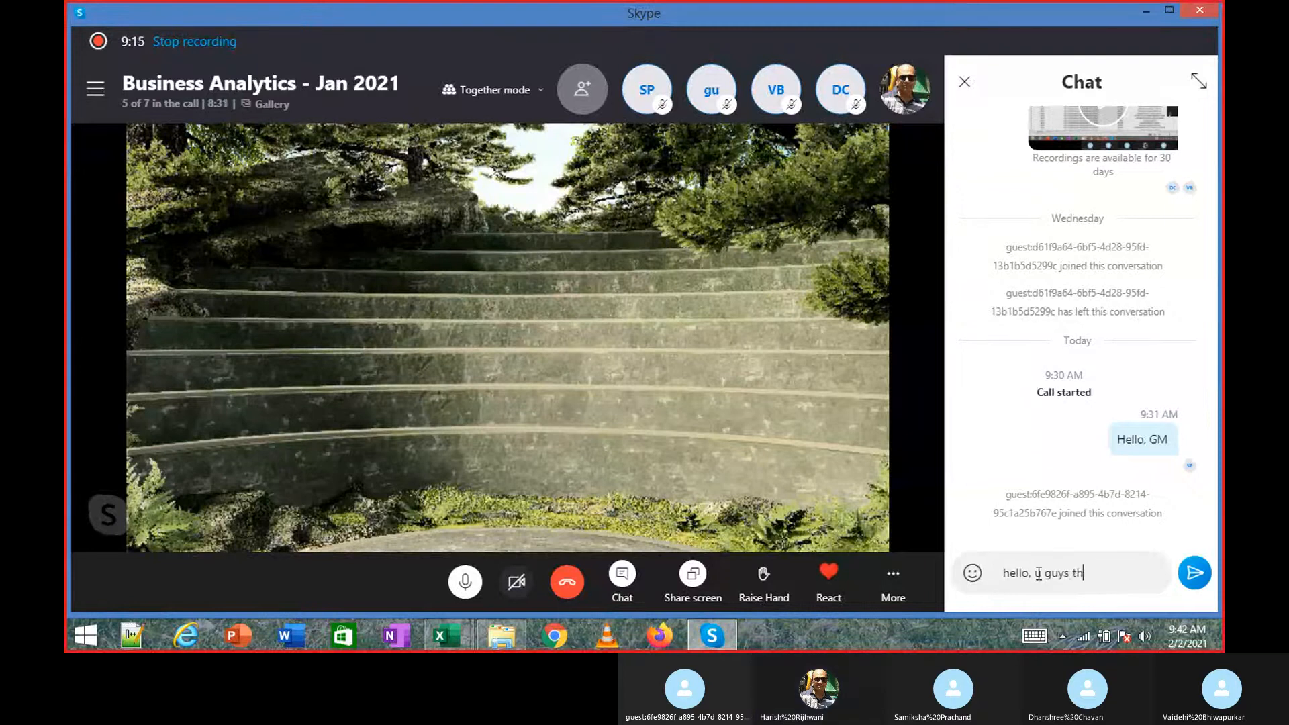
text(ere)
key(Return)
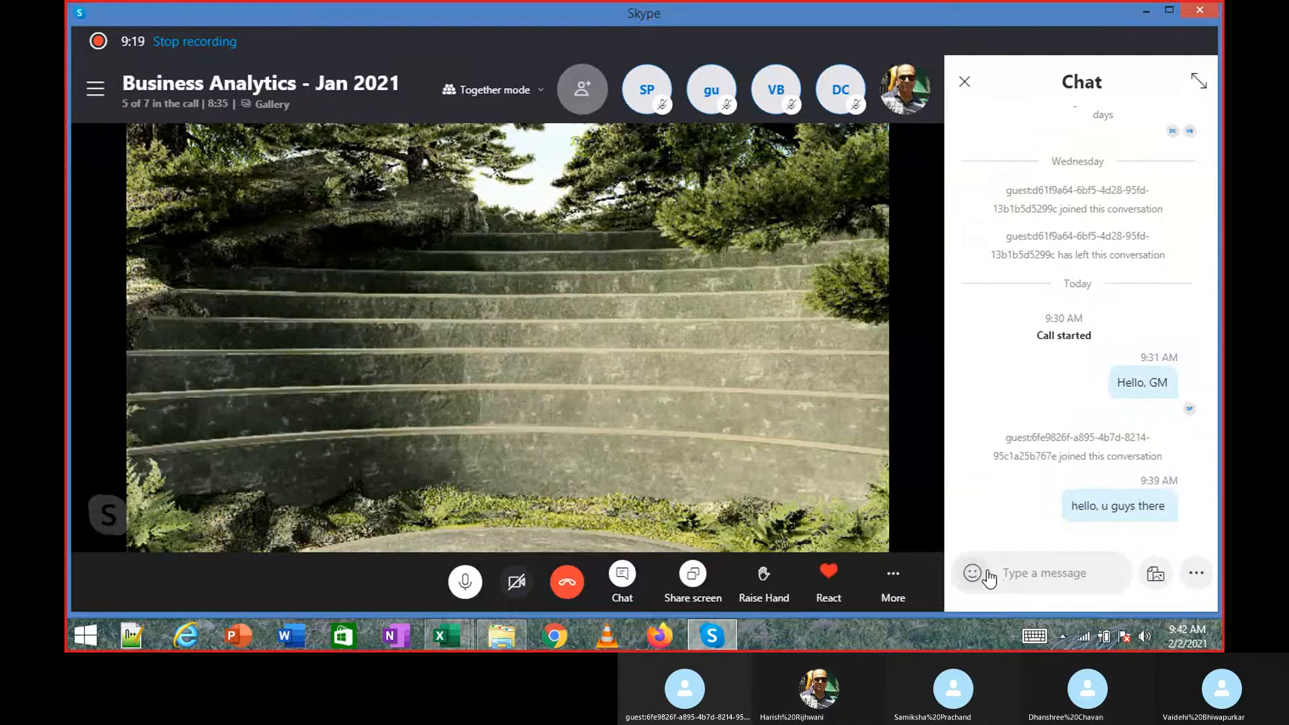
key(alt+Tab)
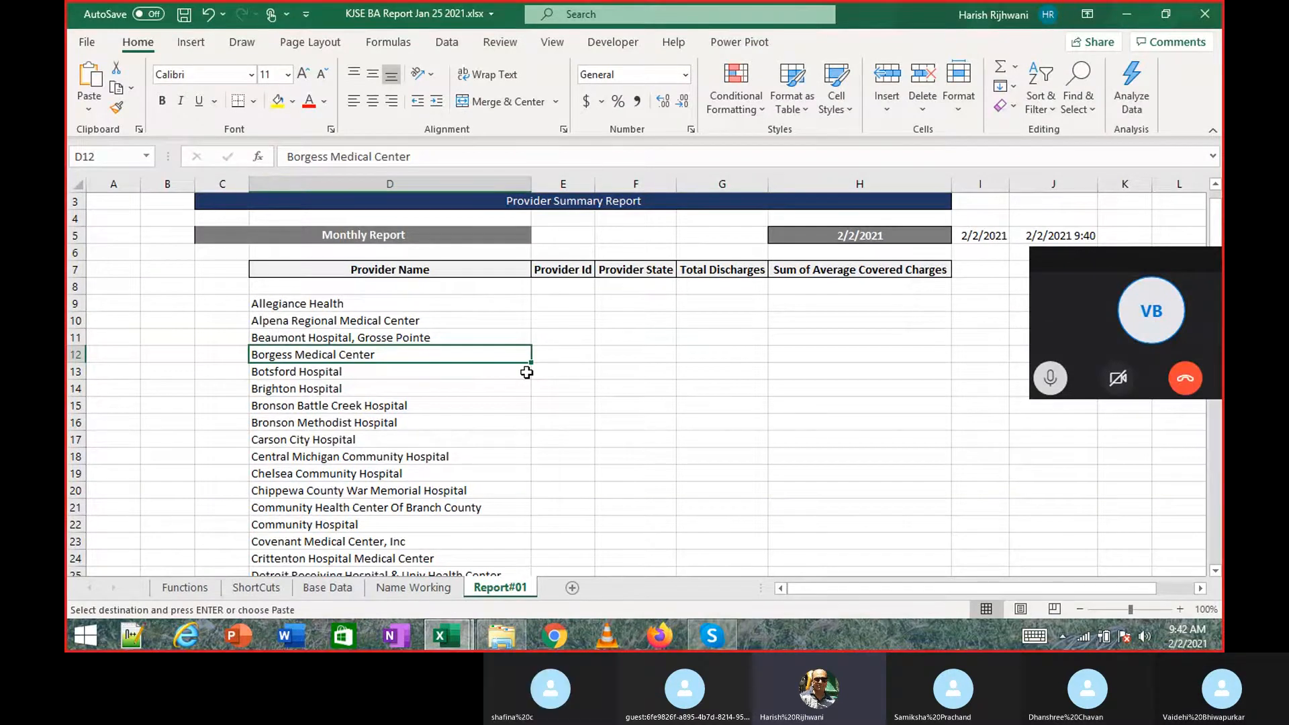
Examine the serial numbers beside the provider rows on the Report sheet of IPPS Data Assignment.xlsx, and select C9 on Report#01.
key(Up)
key(Up)
key(Up)
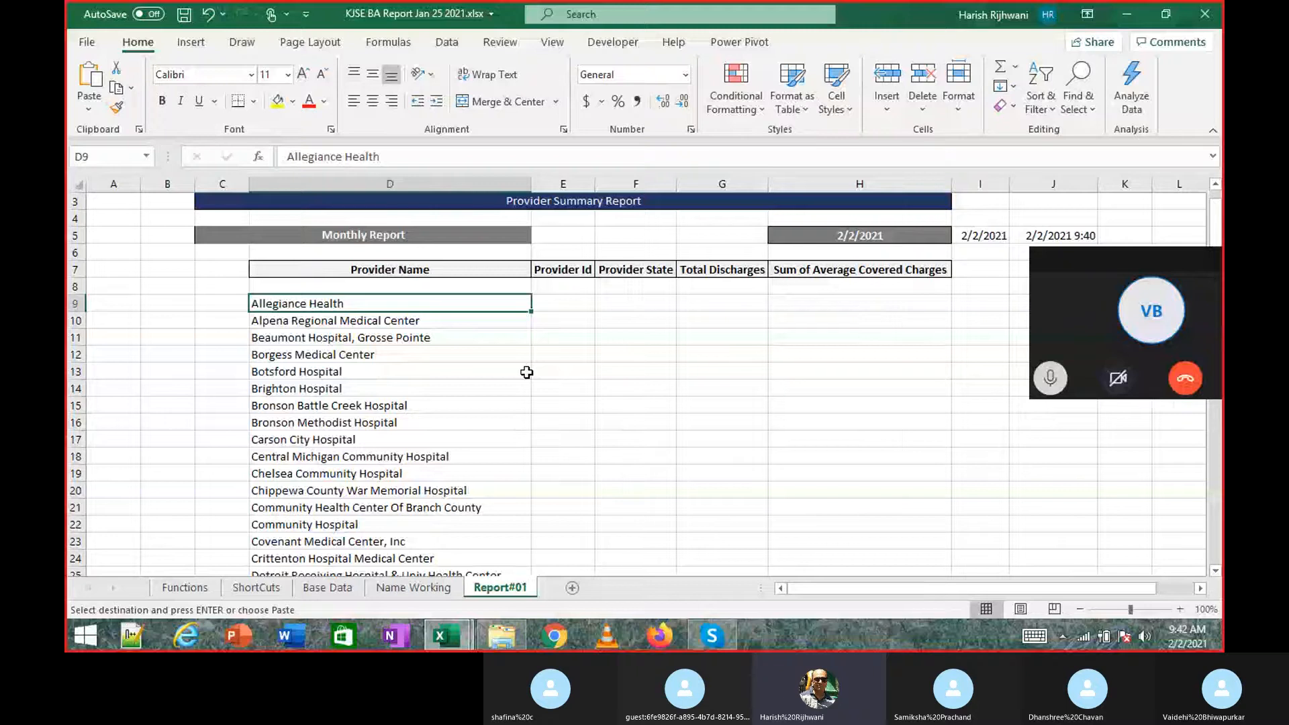
key(ctrl+Page_Up)
key(ctrl+Page_Down)
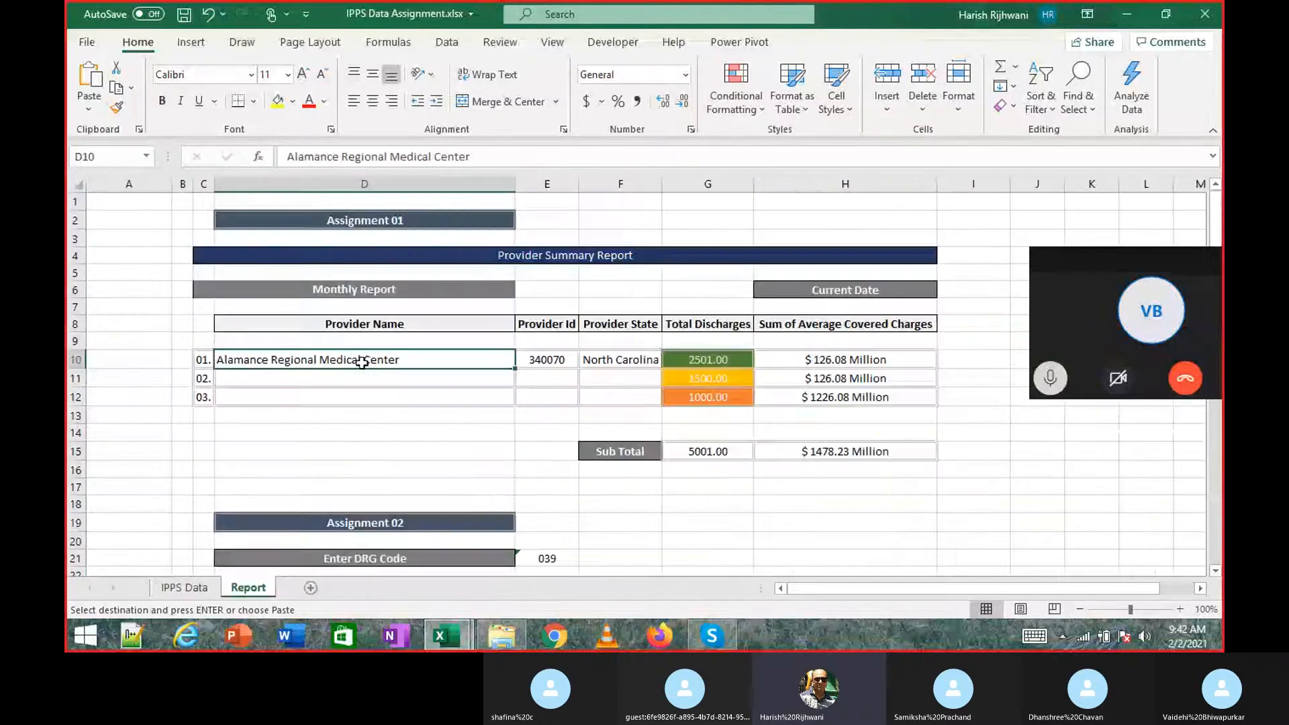
drag(203, 359, 208, 395)
click(239, 435)
click(206, 362)
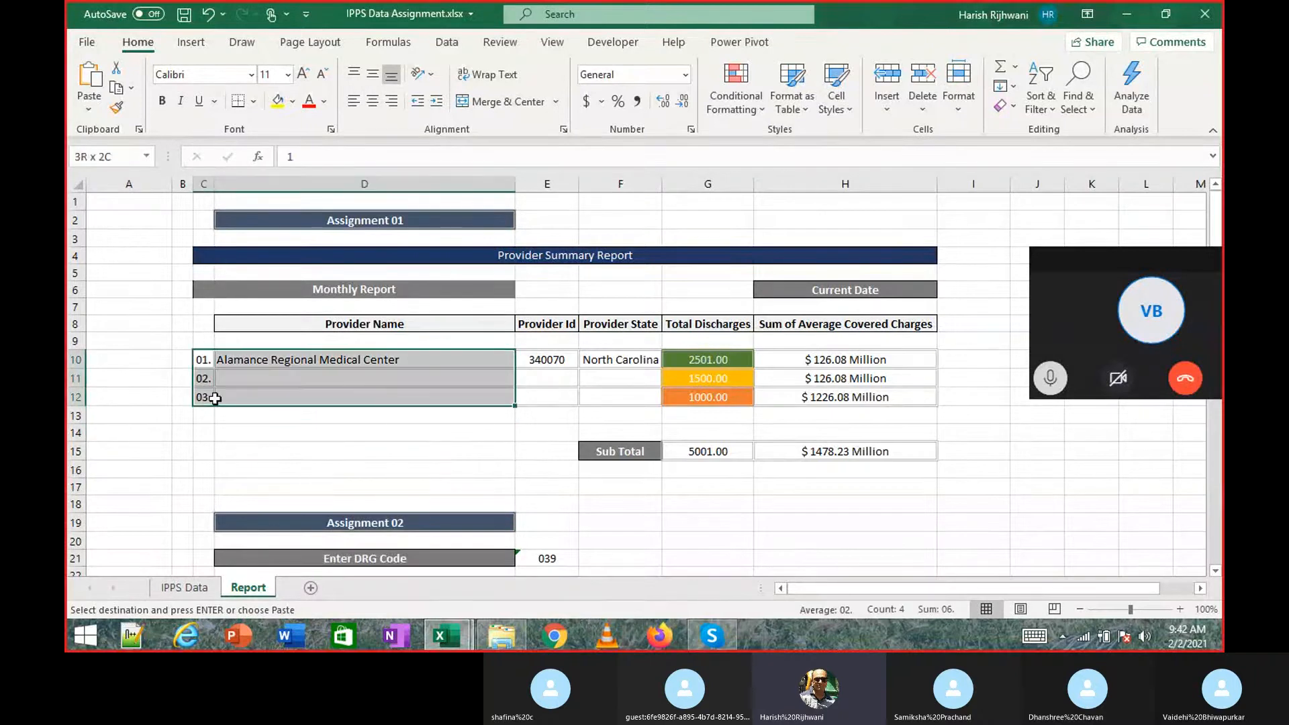
click(228, 433)
key(alt+Tab)
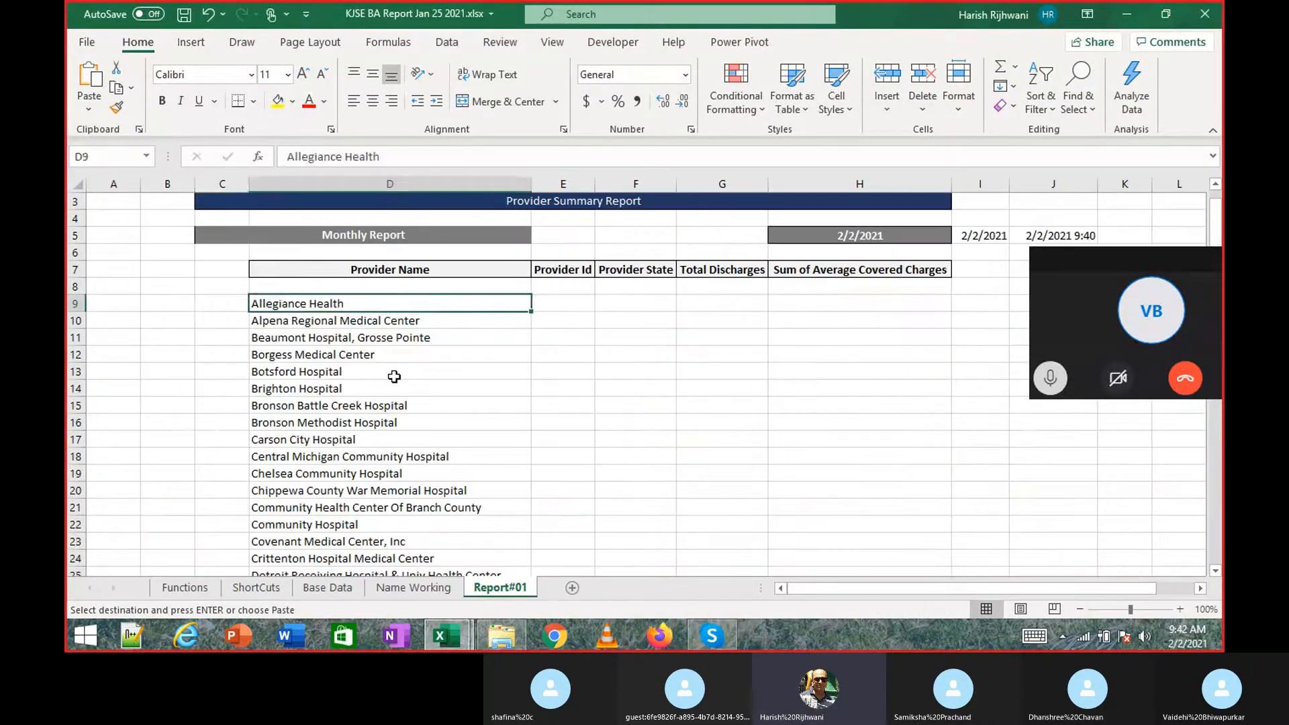
key(Left)
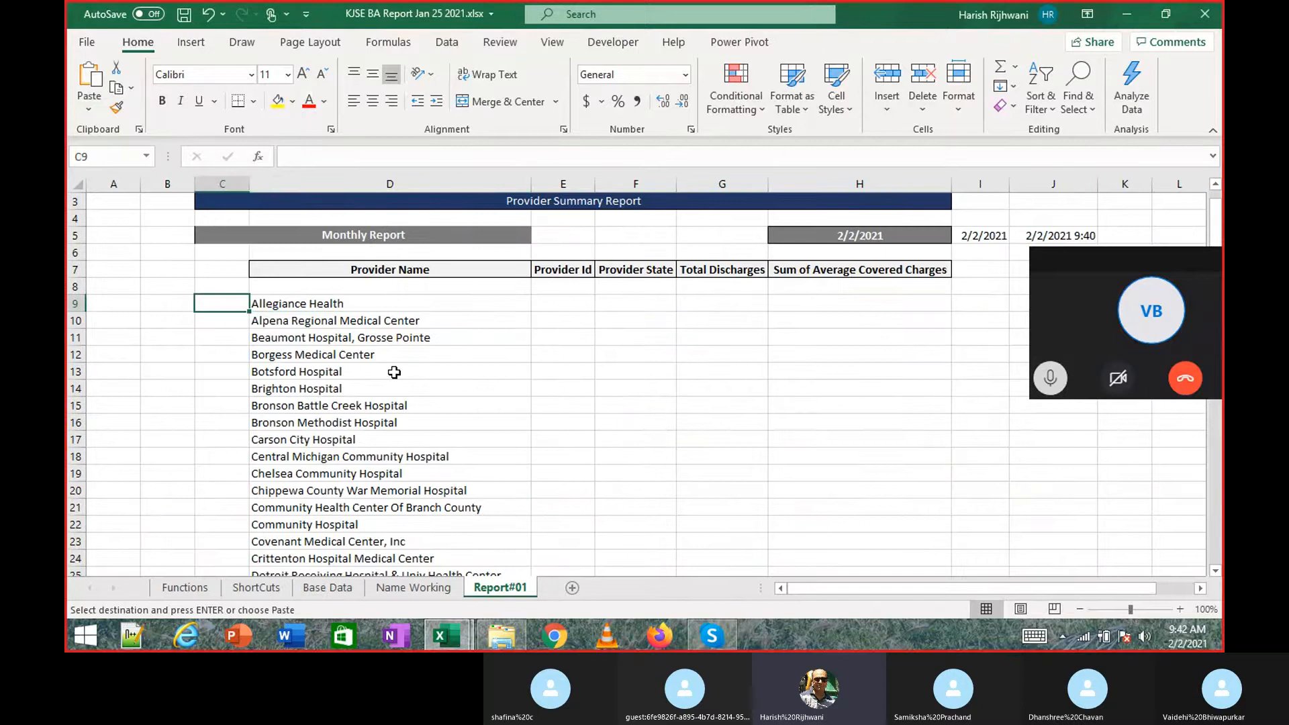
Check the extent of the provider list in column D, and enter serial numbers 1 to 4 in C9:C12.
key(Right)
key(ctrl+Down)
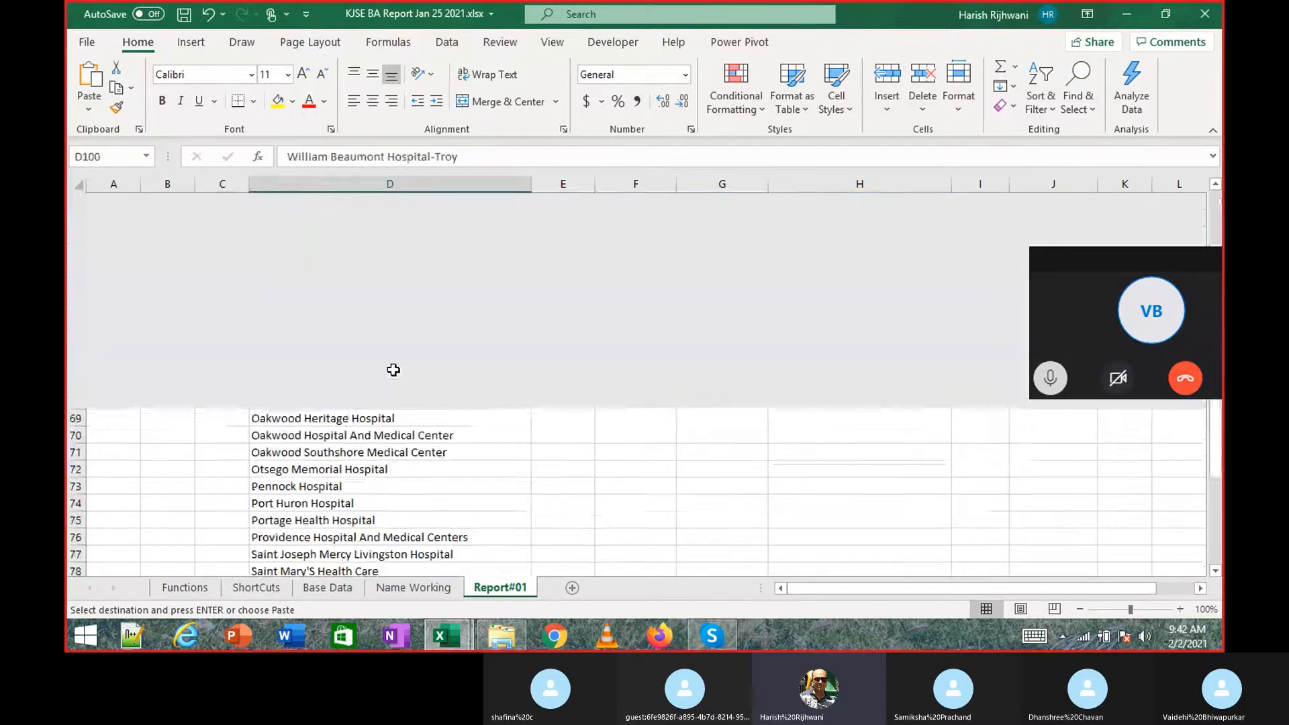
key(ctrl+shift+Up)
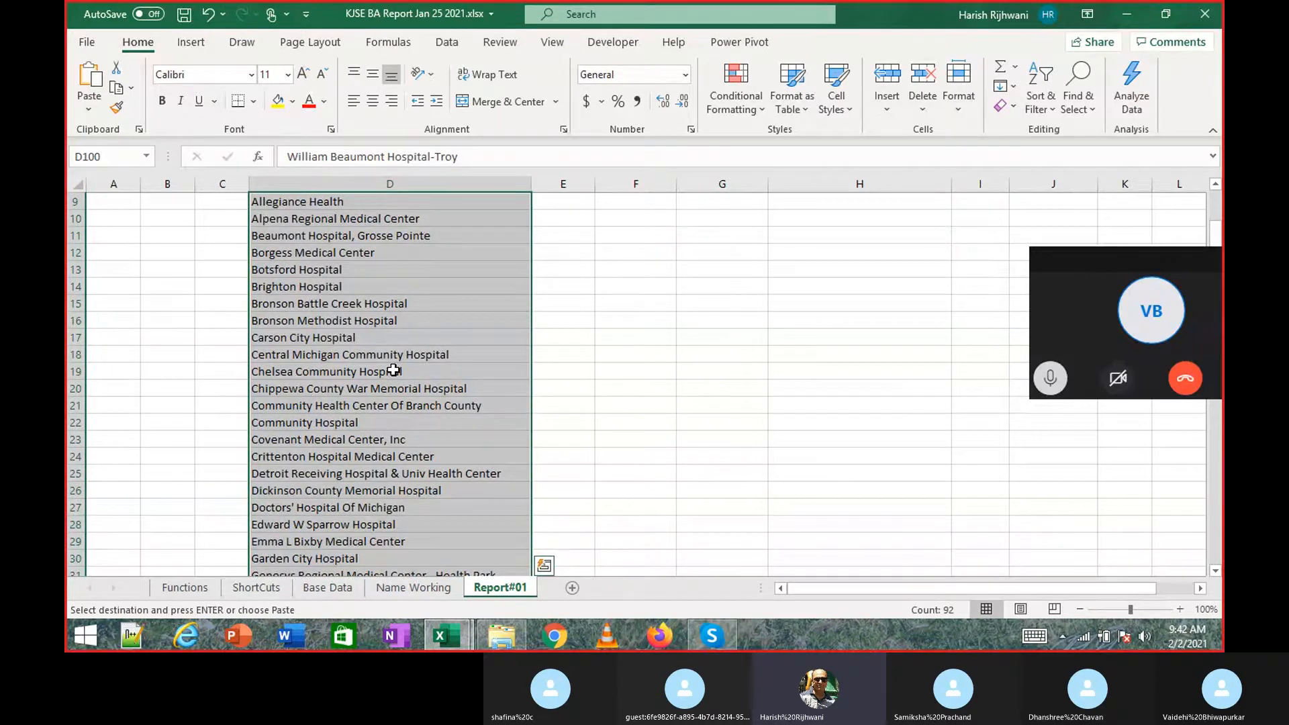
scroll(393, 369, up, 1)
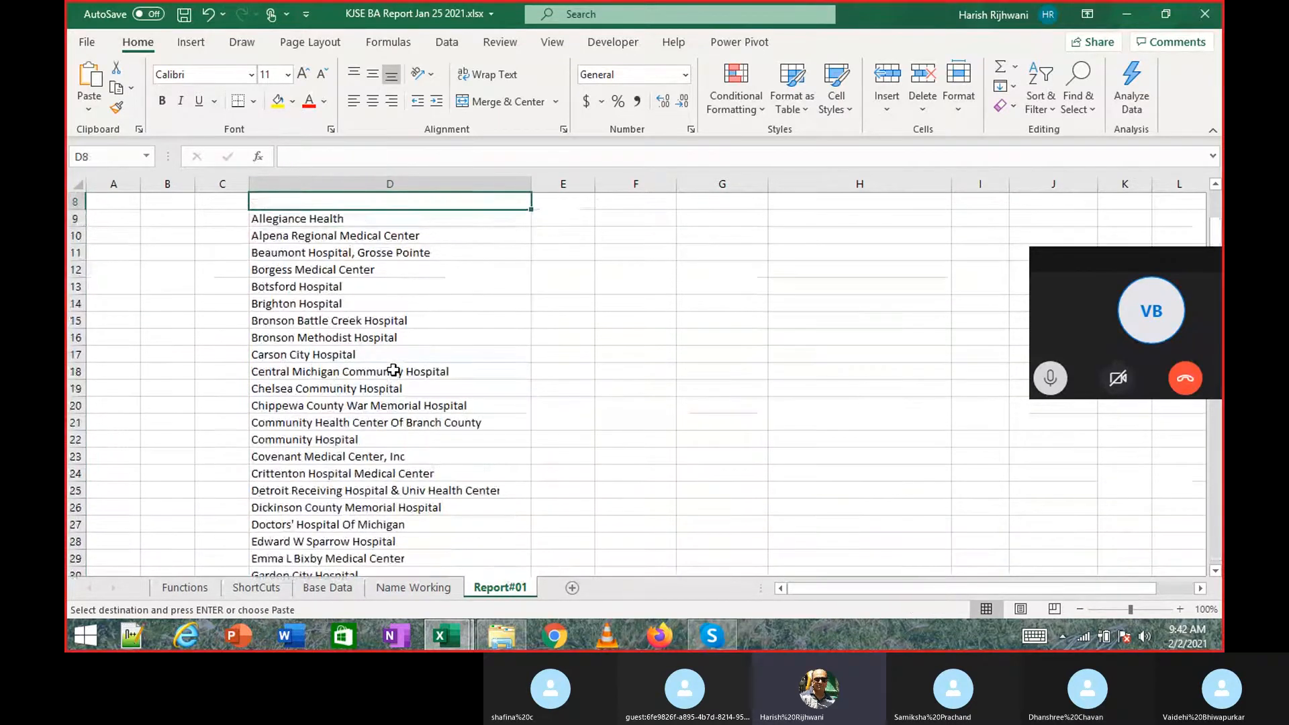
key(Left)
text(1)
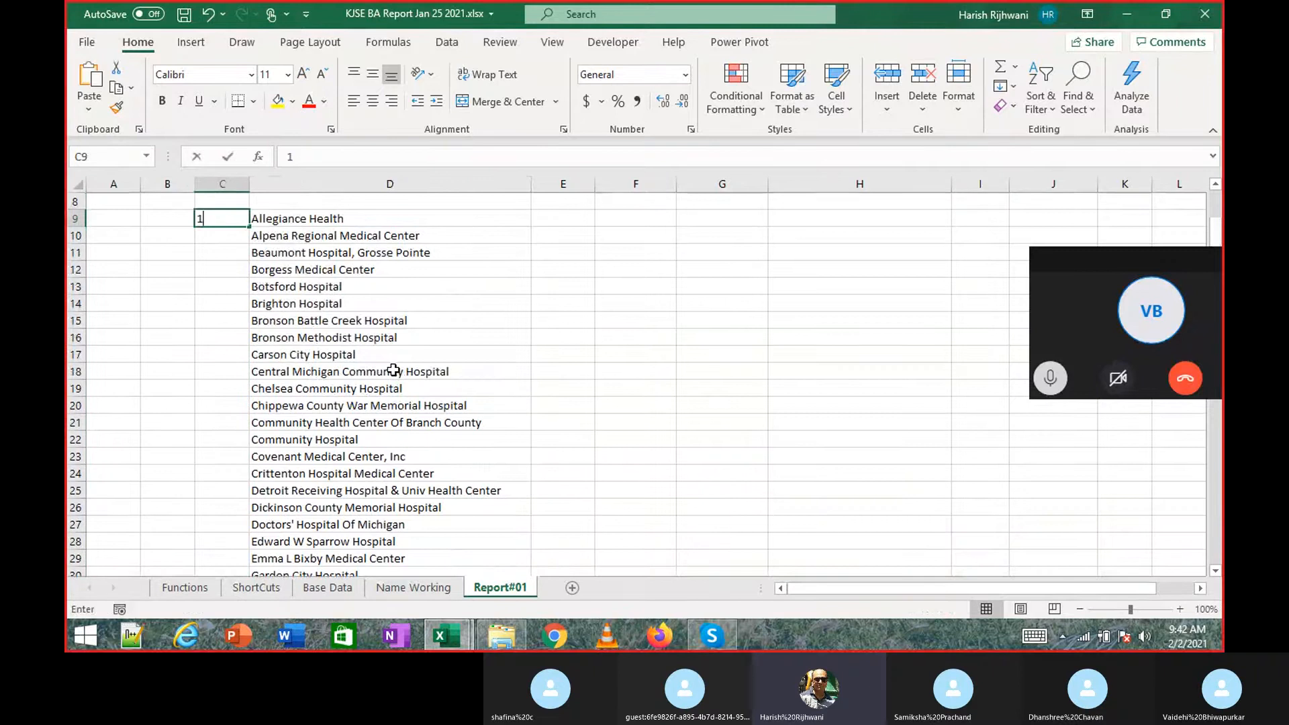
key(Return)
text(2)
key(Return)
text(3)
key(Return)
text(4)
key(Return)
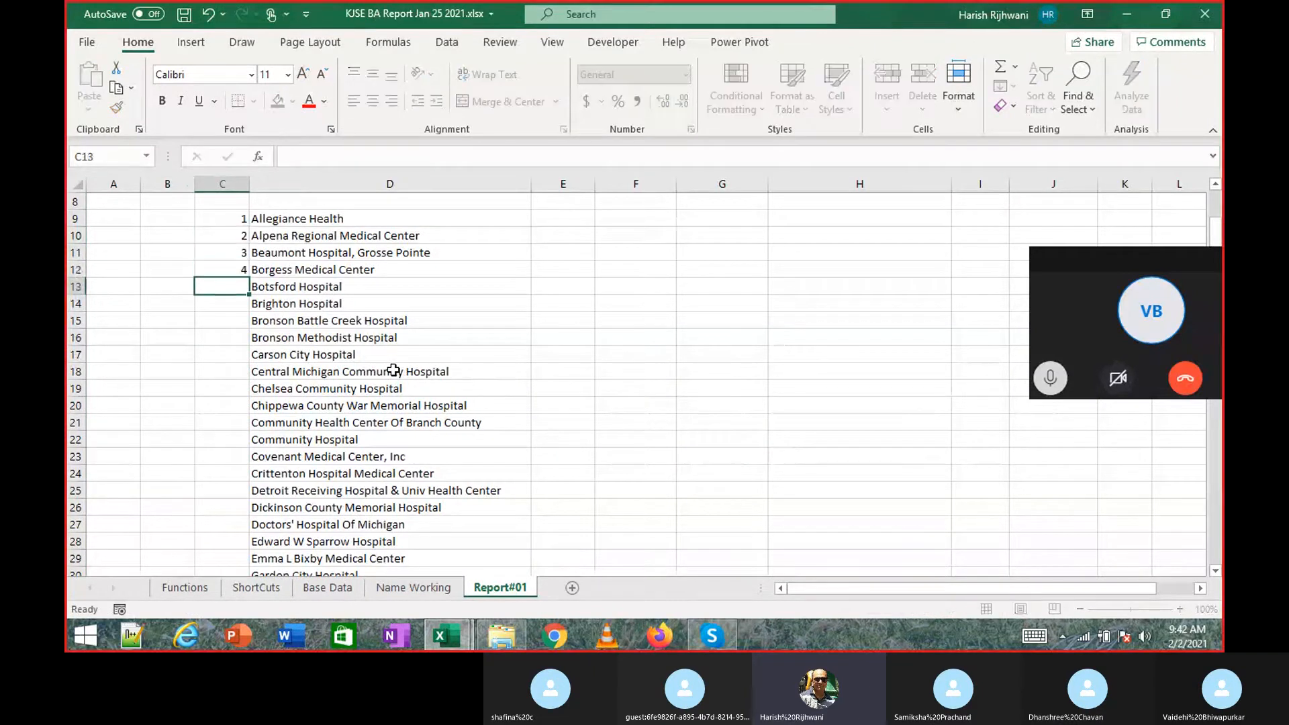
Undo the serial number entries in C12 and C11.
key(Up)
key(Up)
key(Up)
key(Up)
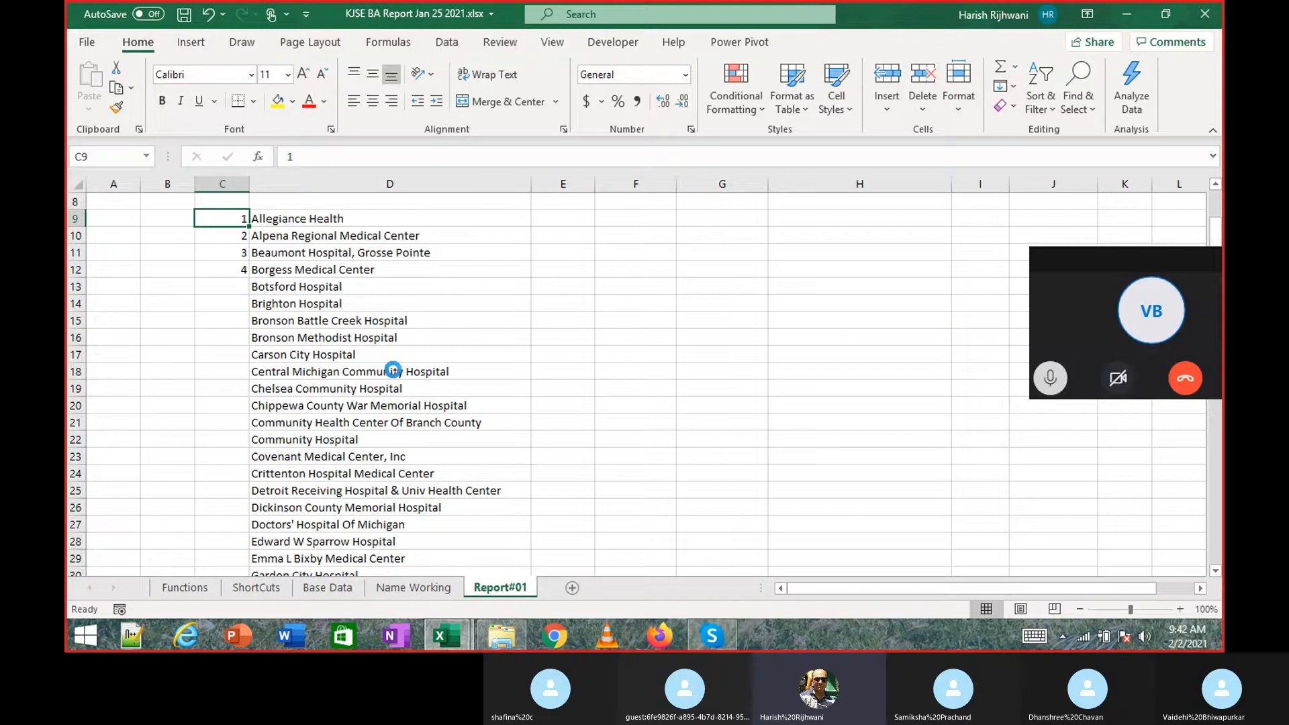
key(ctrl+z)
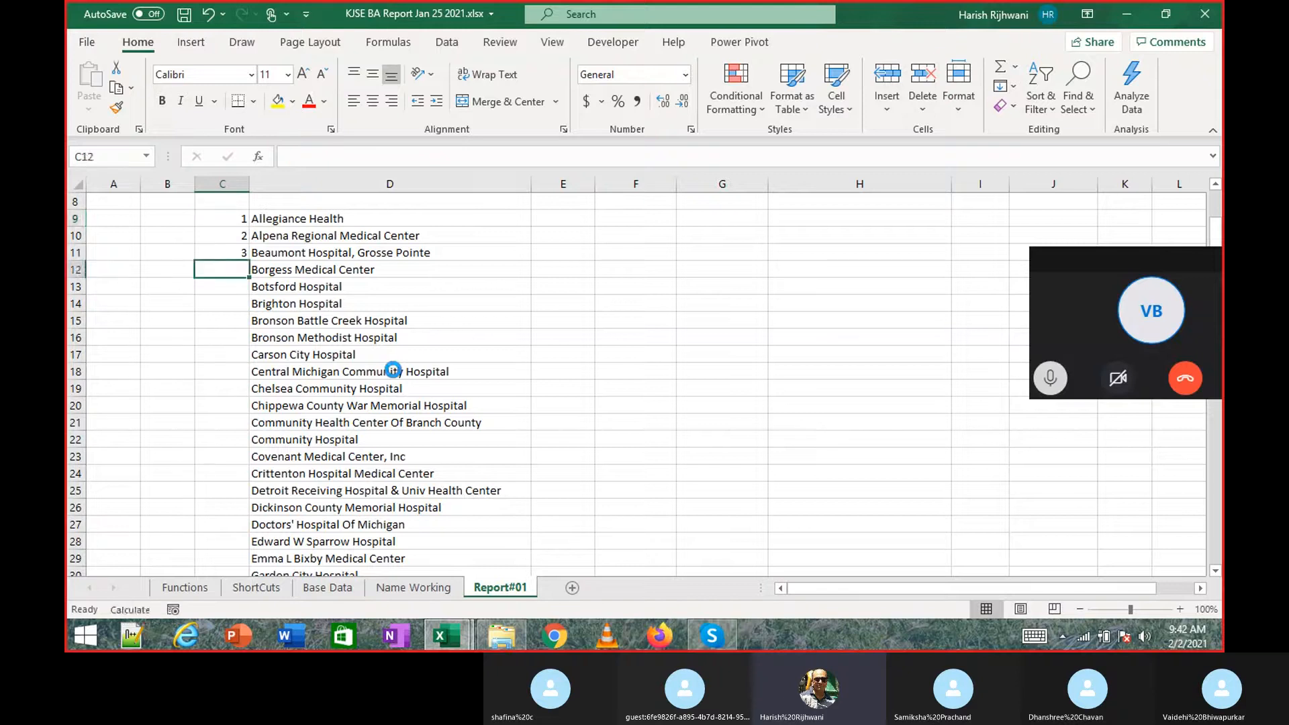
key(Up)
key(Up)
key(Up)
key(ctrl+z)
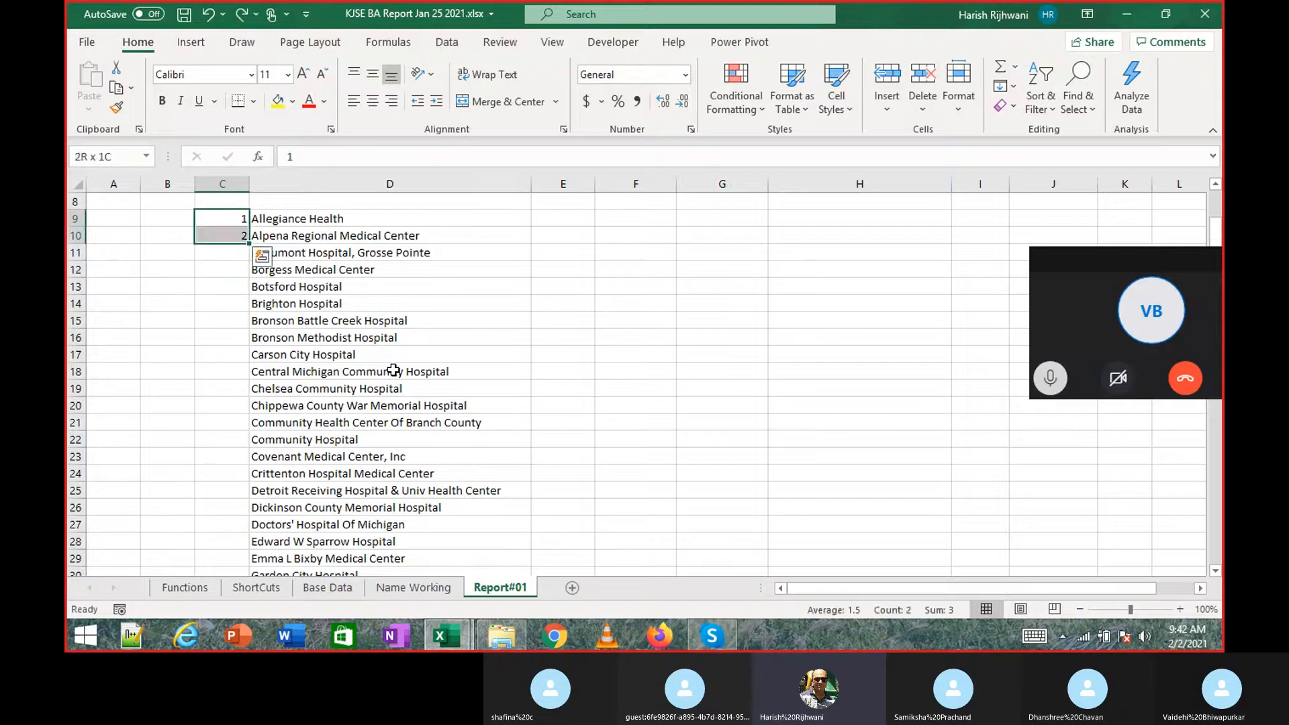
Extend the series from C9:C10 down to C16, and shrink it back to C10.
click(230, 217)
drag(231, 217, 249, 343)
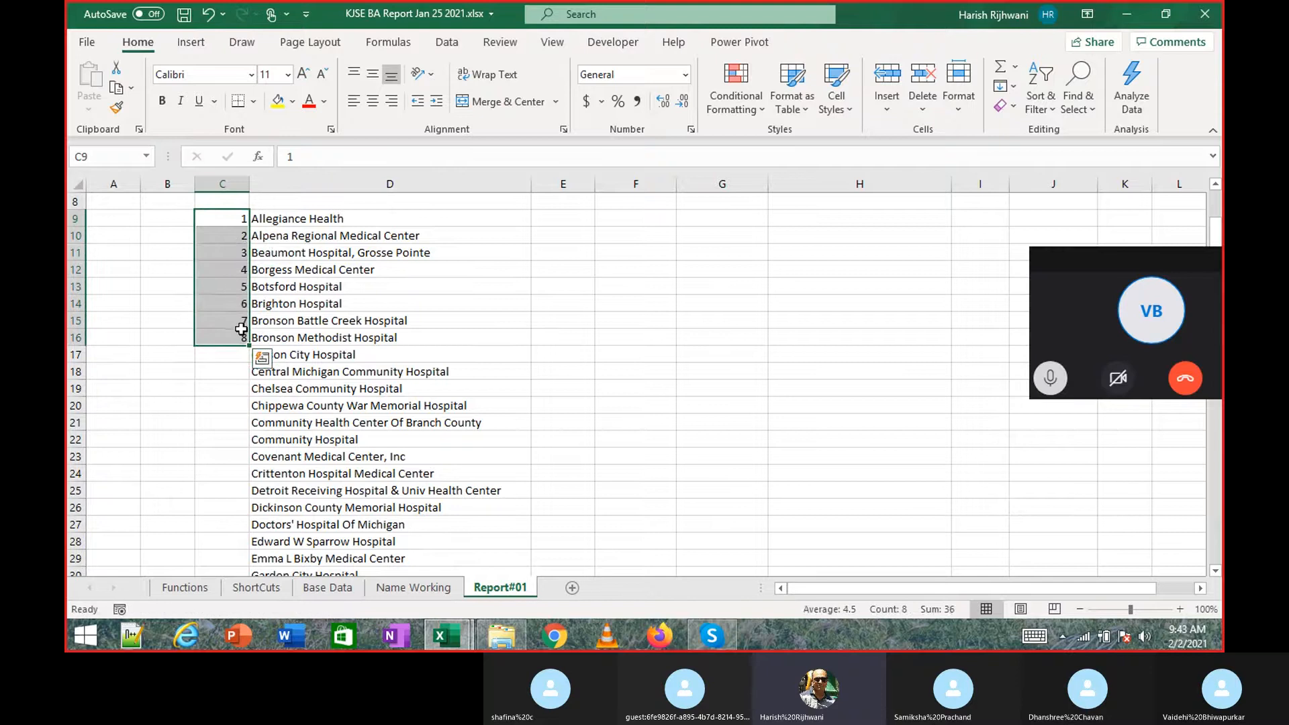
drag(249, 344, 247, 244)
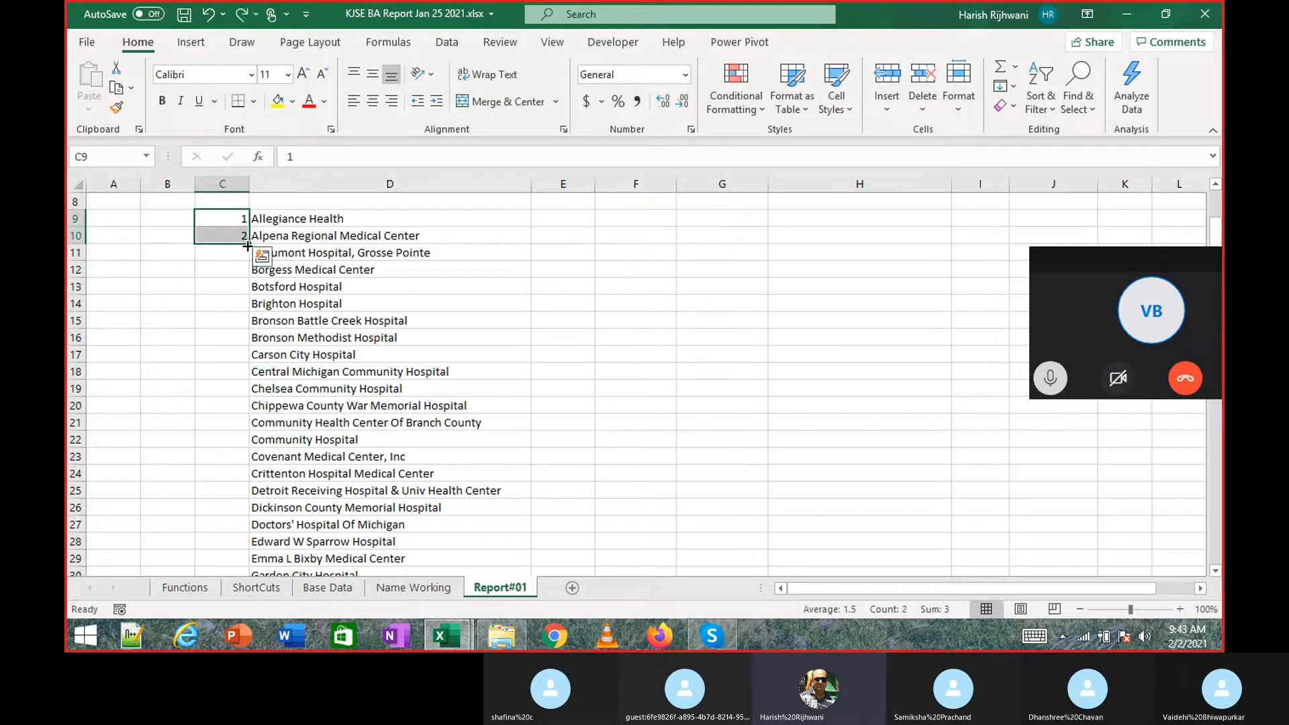
Auto-fill the series from C9:C10 beside all provider rows, undo it, and repeat the auto-fill from C9:C10.
double_click(248, 245)
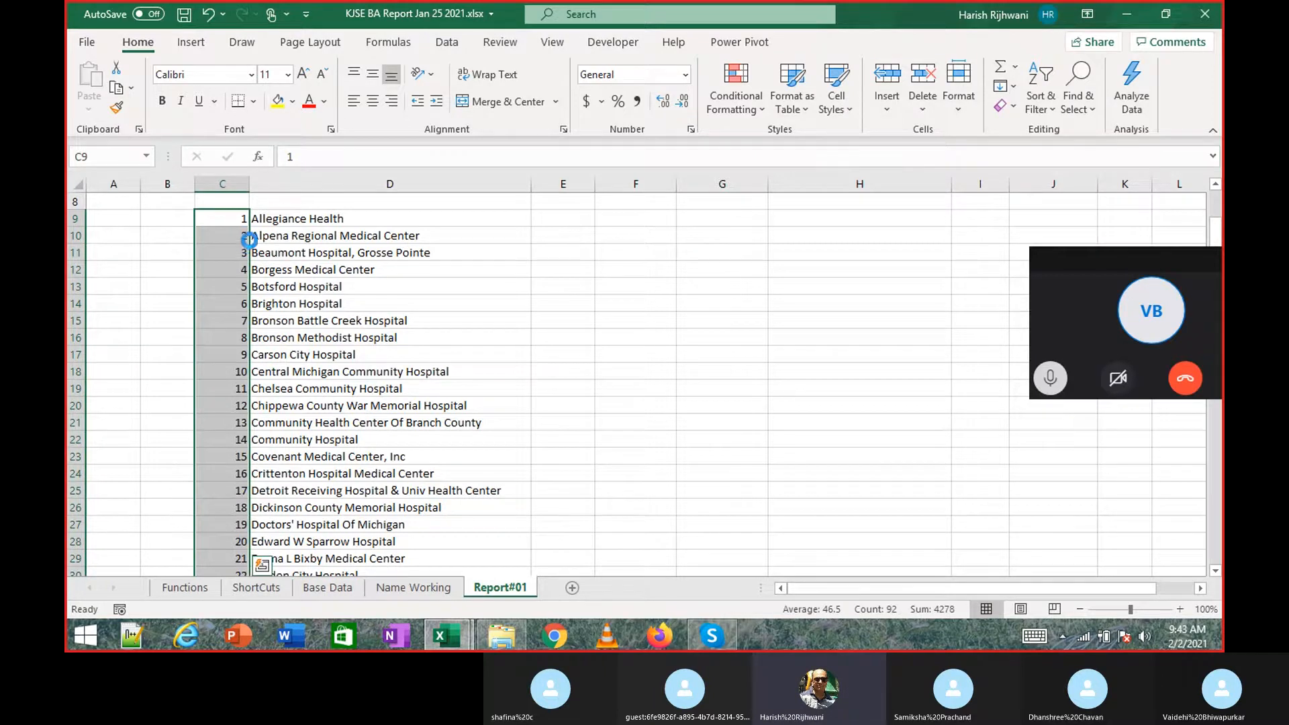
key(ctrl+z)
click(115, 236)
drag(207, 216, 213, 236)
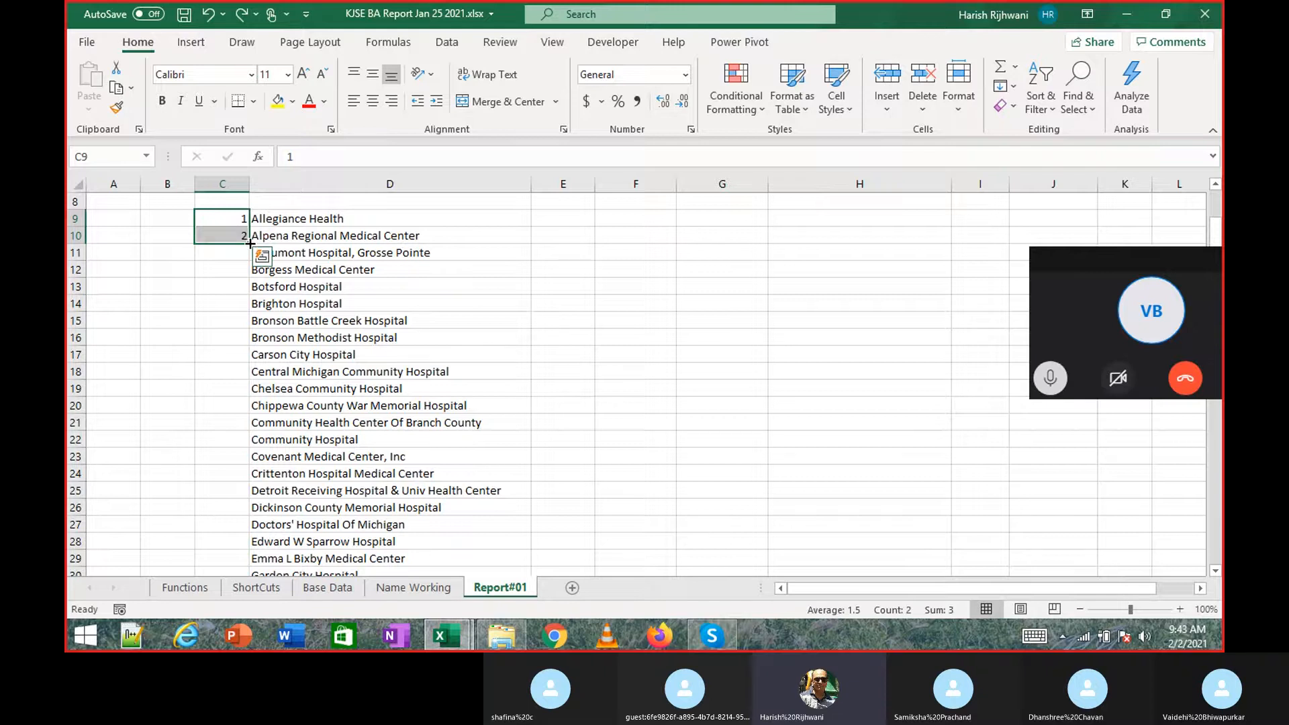
double_click(250, 243)
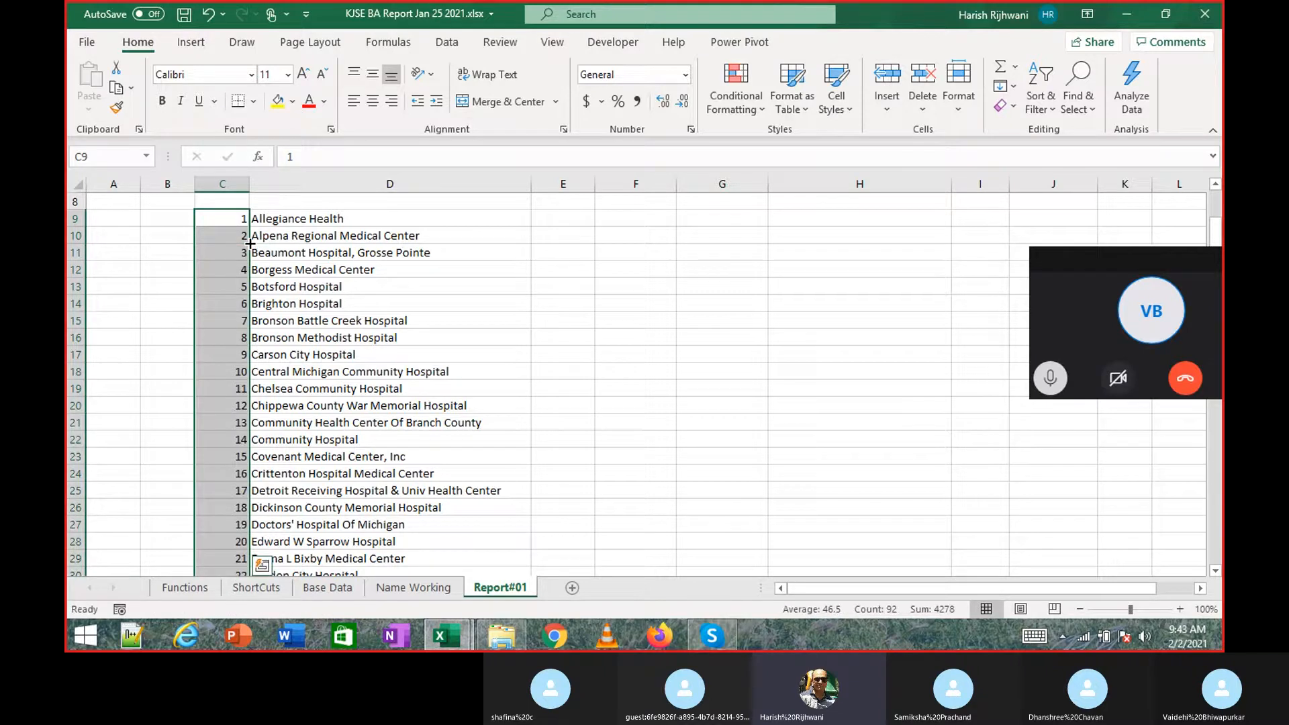
Check both ends of the serial numbers in column C against the provider list, and undo the series fill.
click(253, 248)
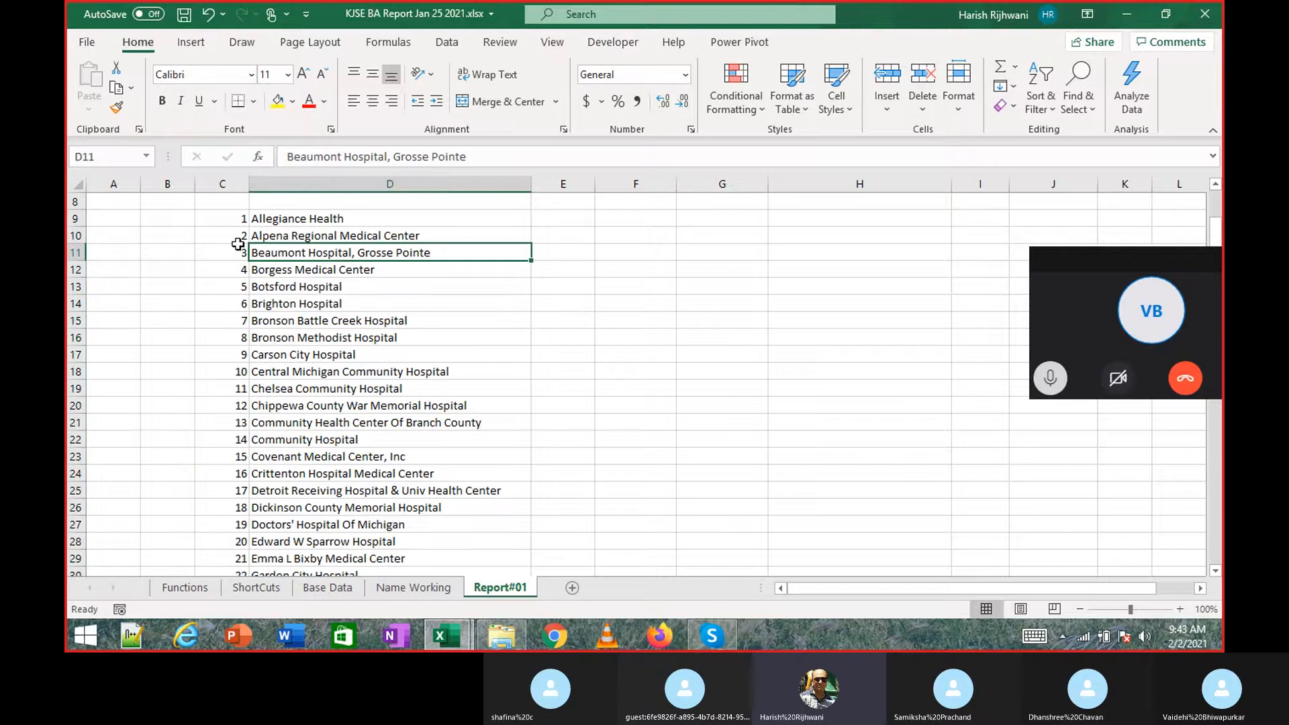
key(ctrl+Down)
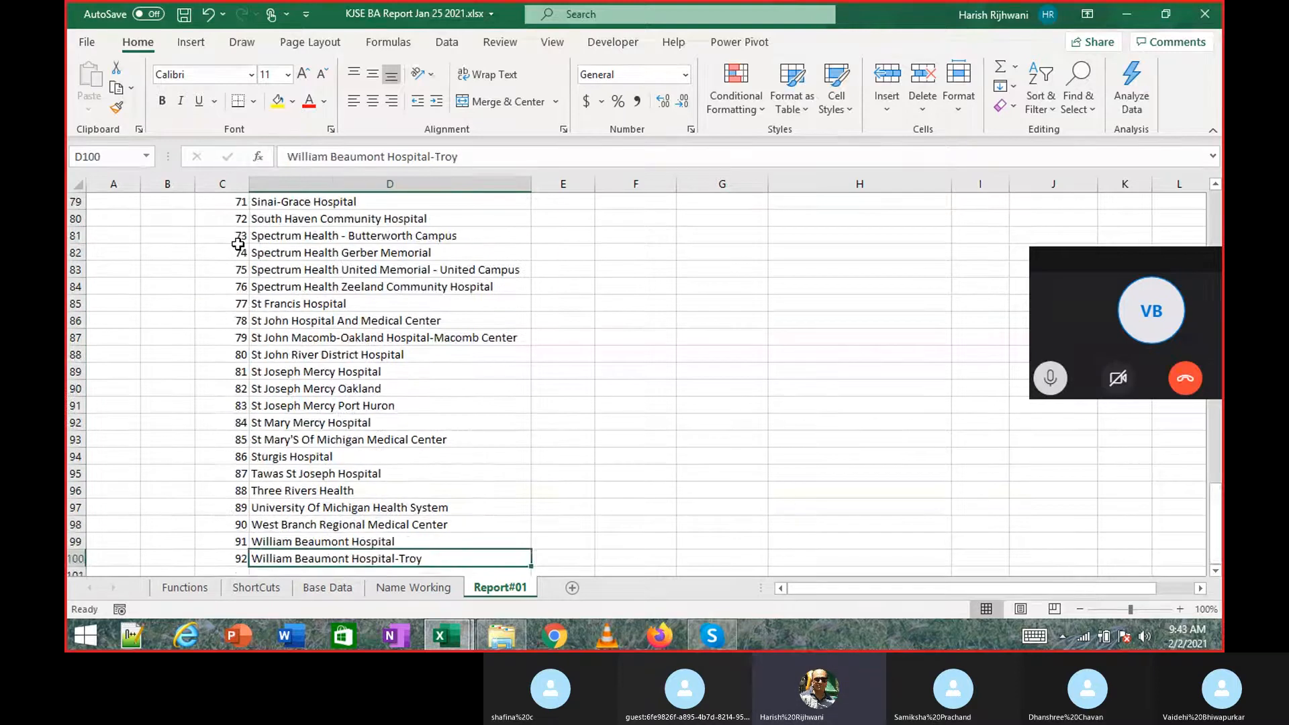
key(ctrl+Left)
key(Right)
key(ctrl+Up)
key(Left)
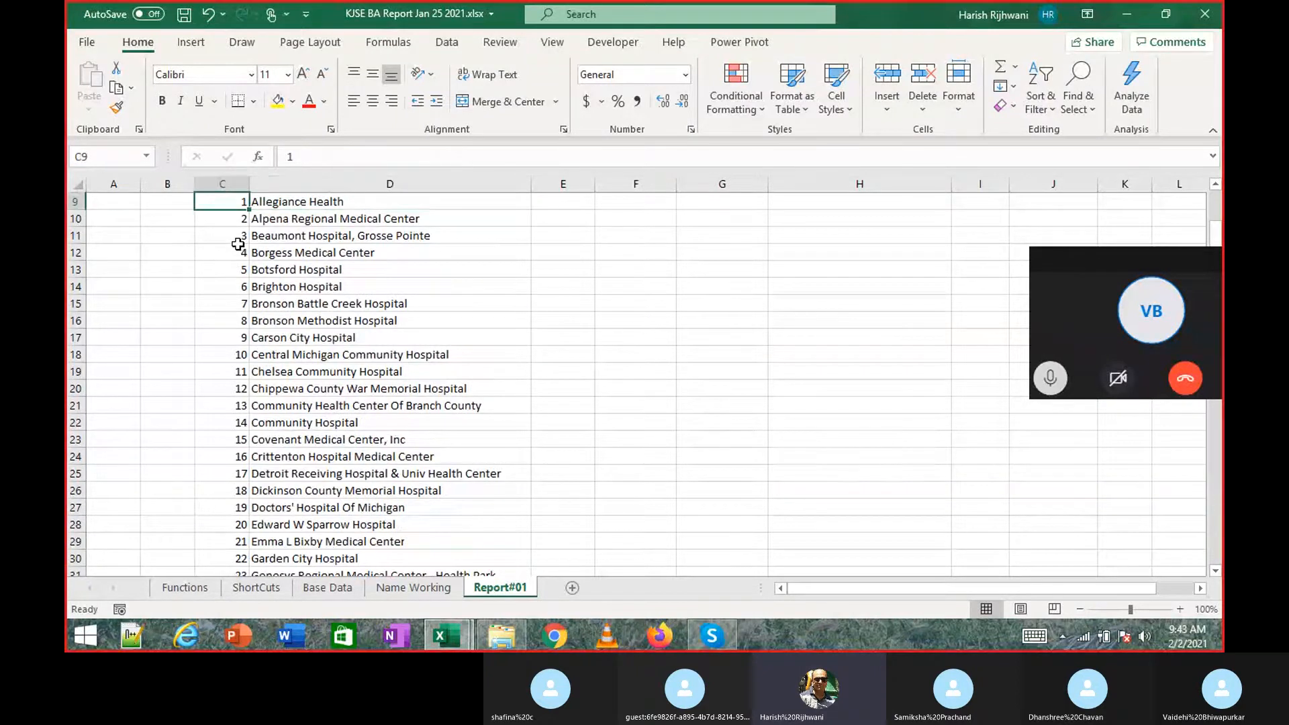
key(ctrl+Down)
key(ctrl+Up)
key(ctrl+z)
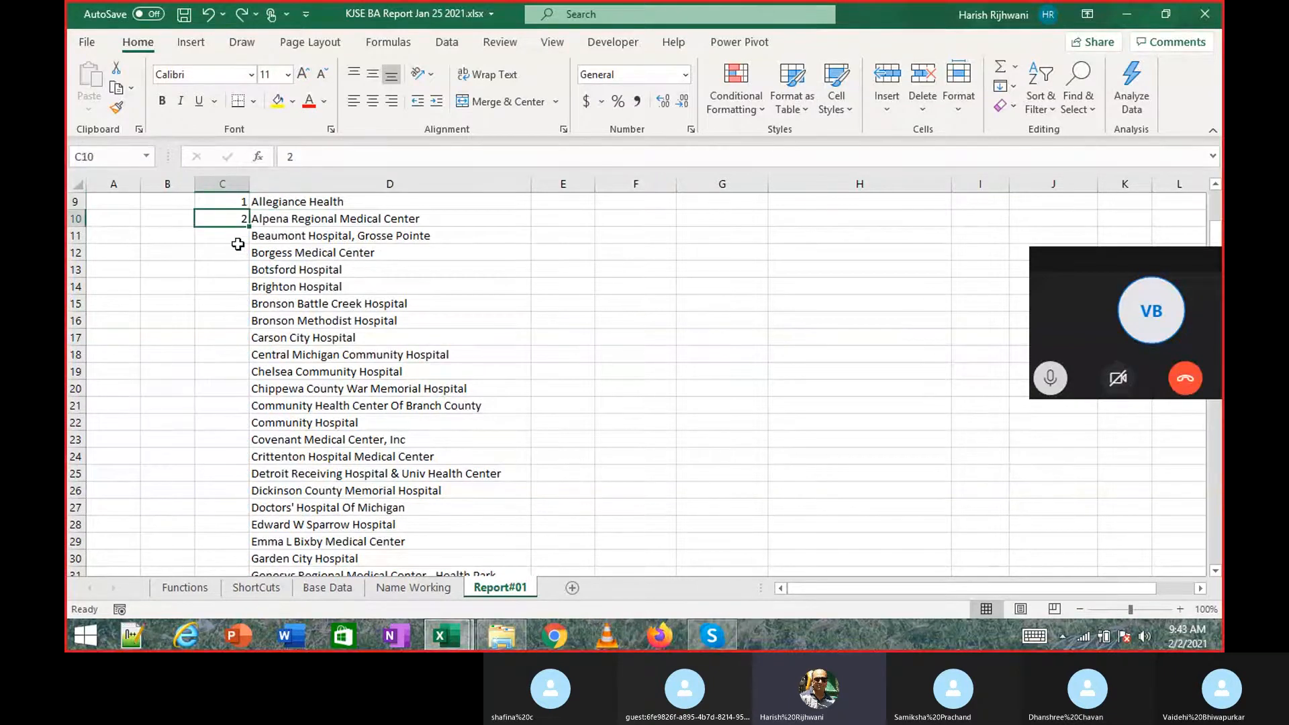
Enter the formula =C9+1 in C10, review it, and fill it down into C11.
text(=)
key(Up)
text(+)
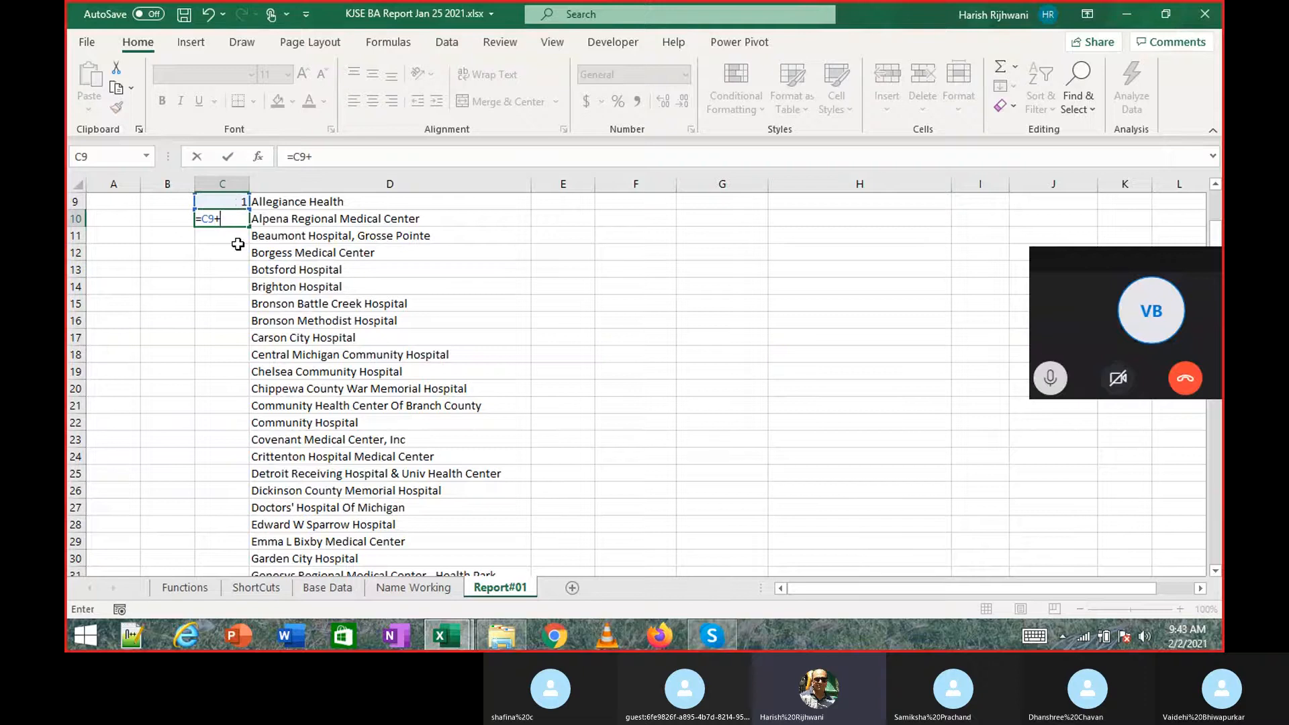
text(1)
key(Return)
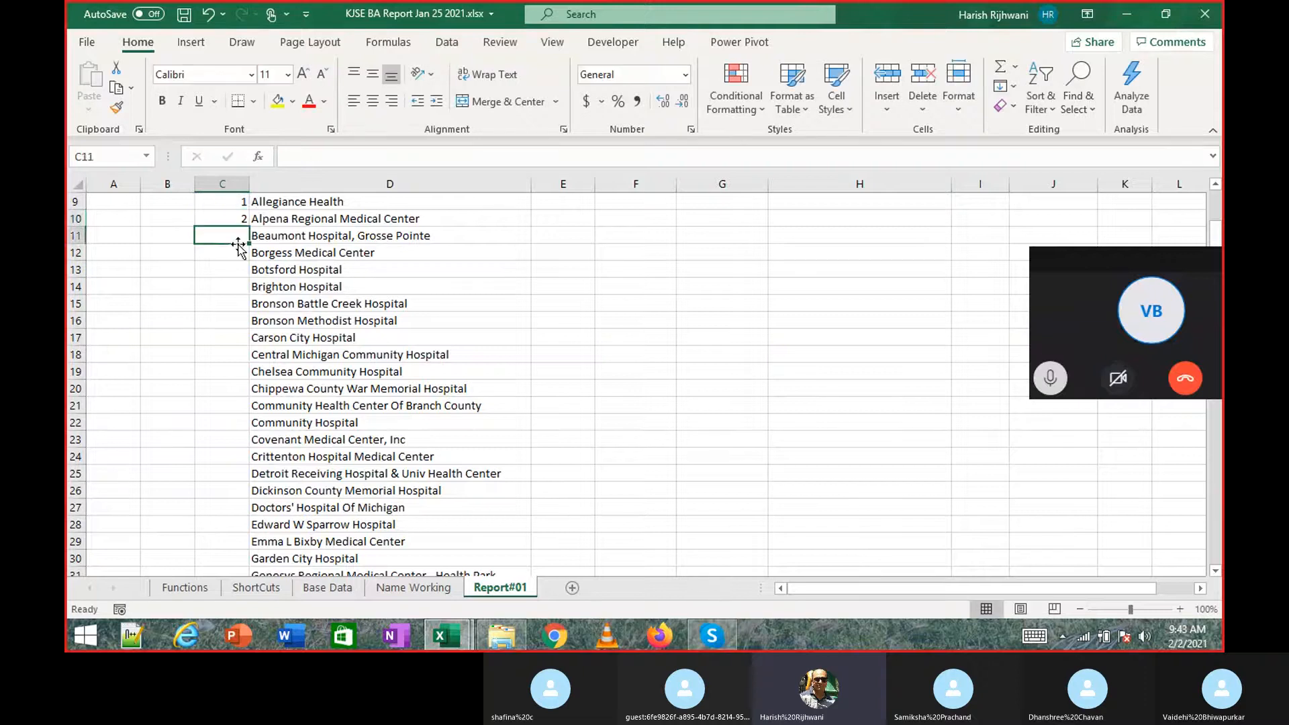
key(Up)
key(F2)
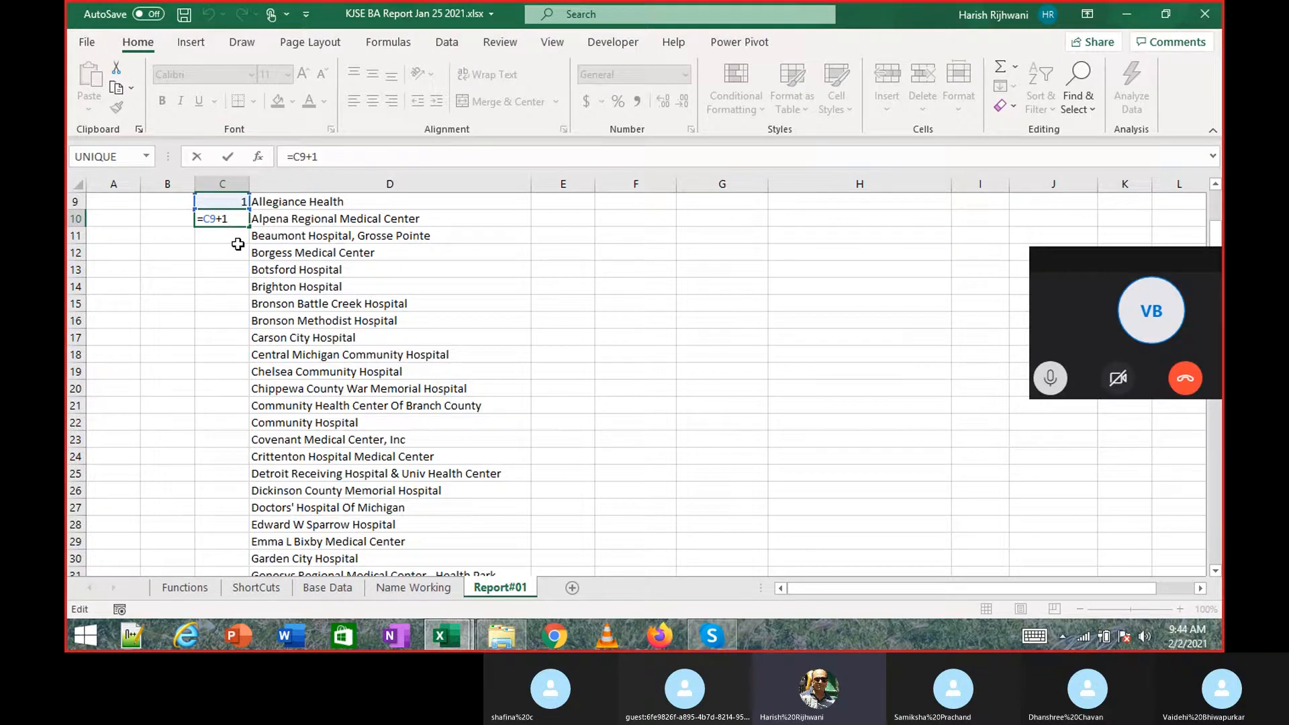
key(ctrl+Return)
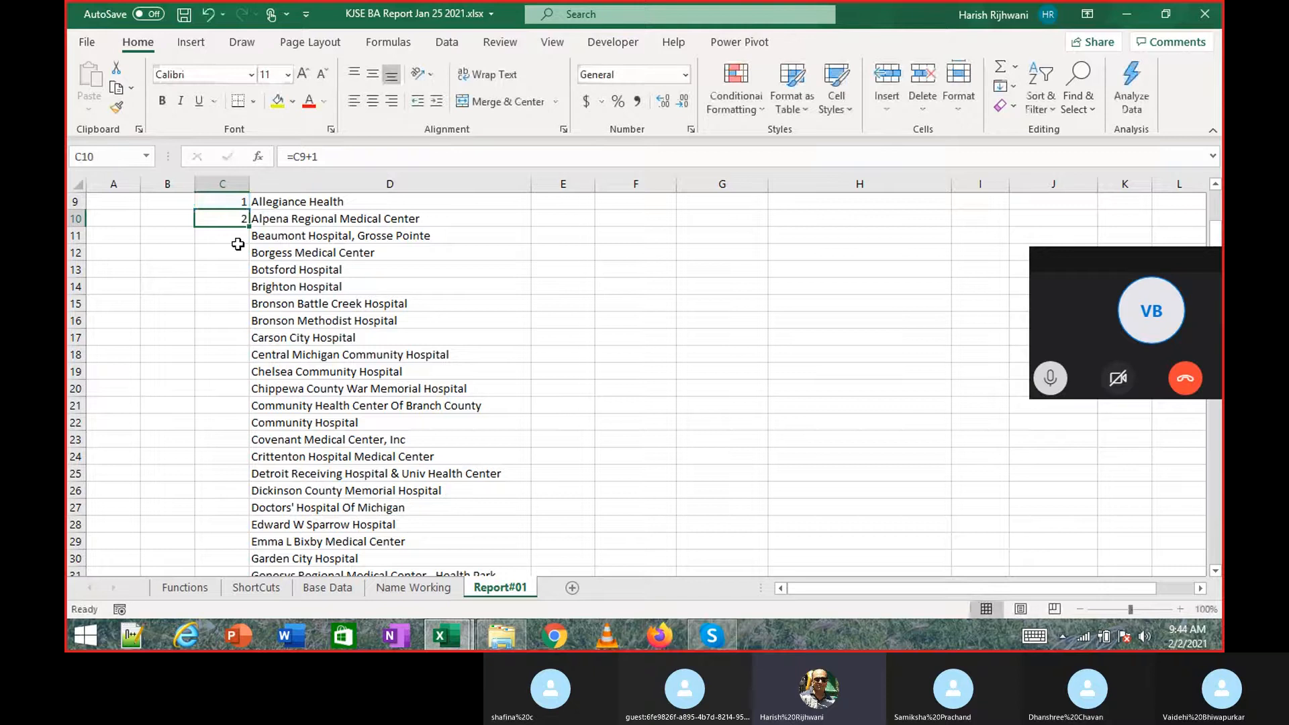
click(238, 241)
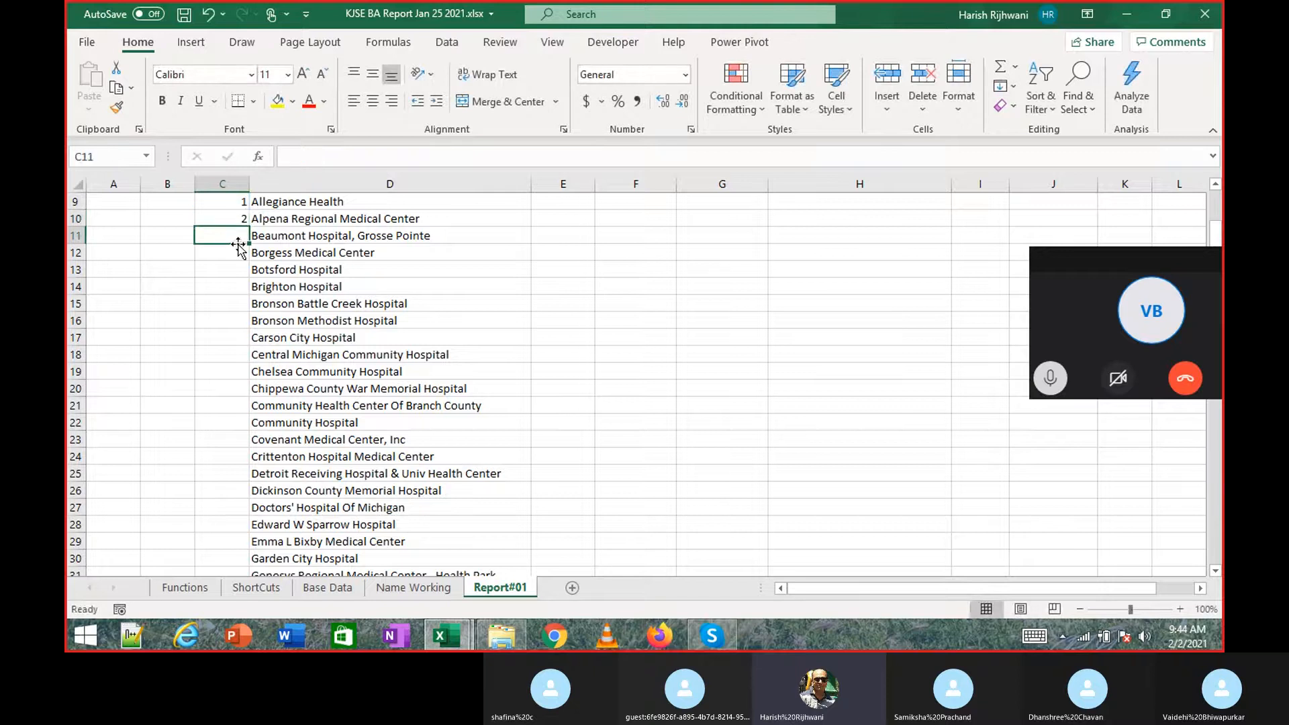
key(ctrl+d)
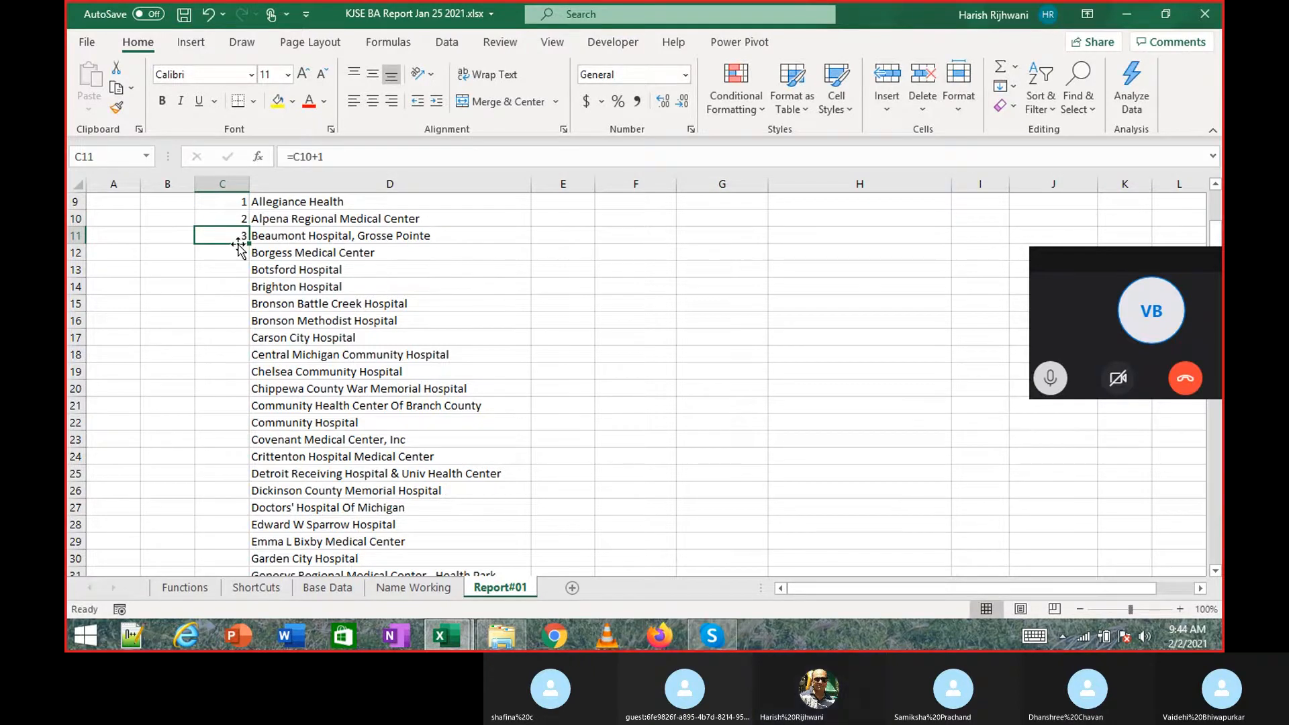
Examine the list of keyboard shortcuts on the ShortCuts sheet down to row 26, and return to Report#01.
key(ctrl+Page_Up)
key(ctrl+Page_Up)
key(ctrl+Page_Up)
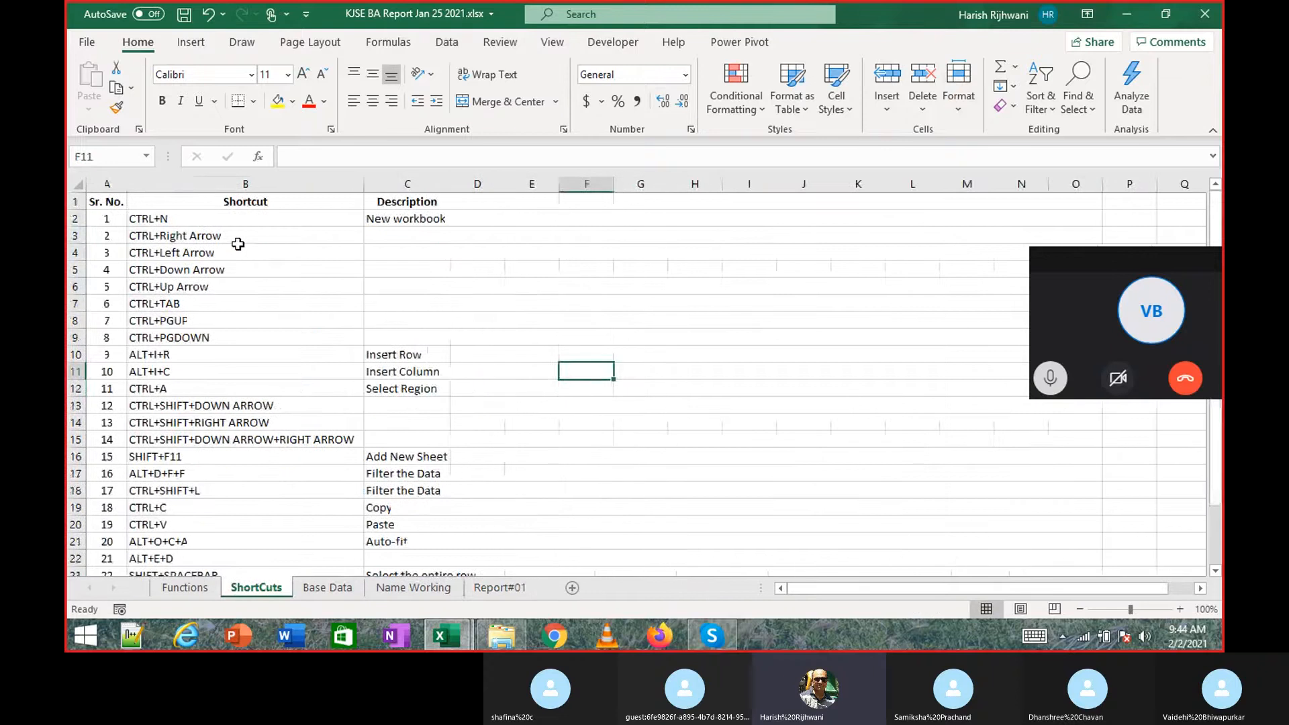
key(Left)
key(Left)
key(Up)
key(Down)
key(Down)
key(Down)
key(Down)
key(Down)
key(Down)
key(Down)
key(Down)
key(Down)
key(Down)
key(Down)
key(Down)
key(Down)
key(Down)
key(Down)
key(Down)
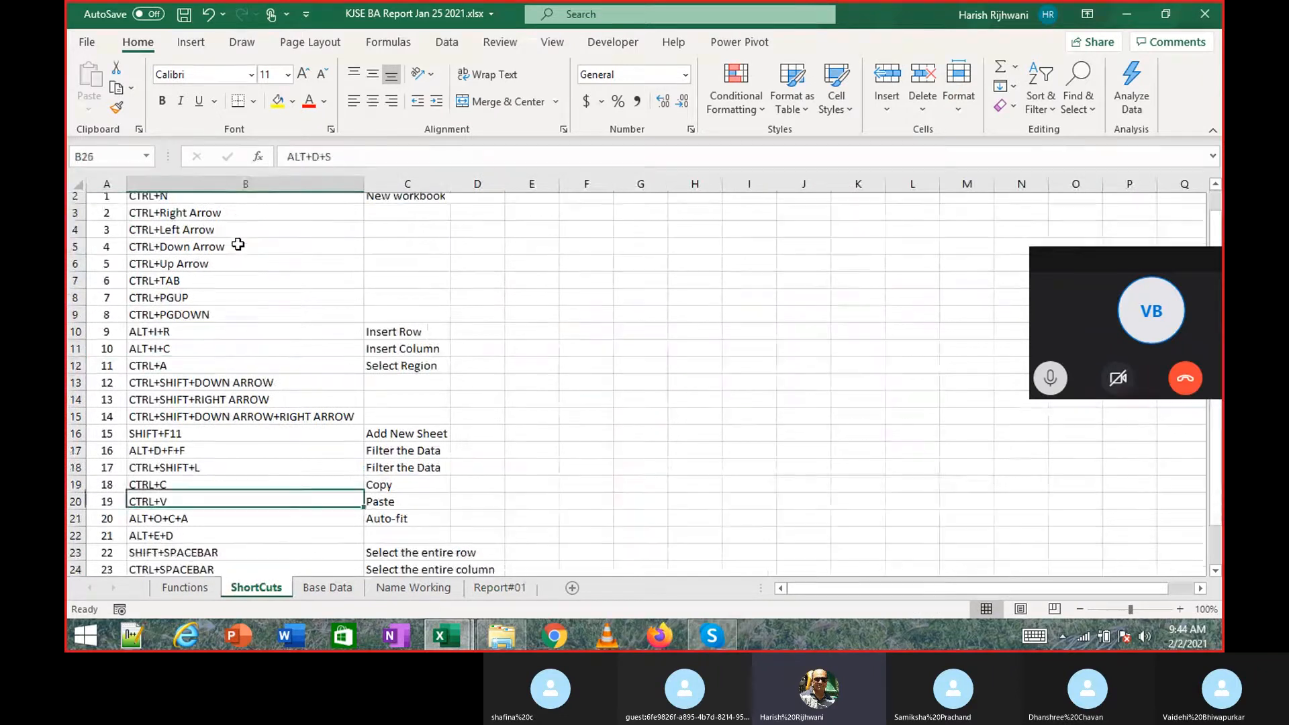
key(Left)
key(Up)
key(Up)
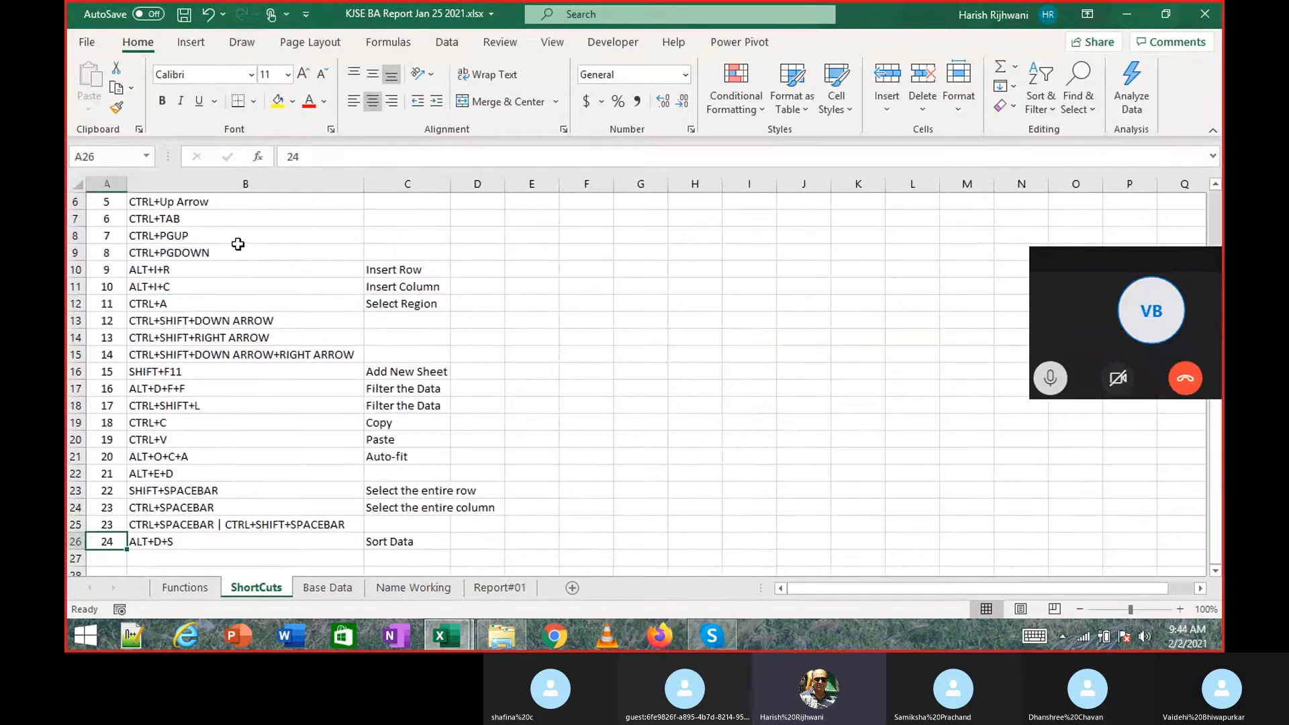
key(ctrl+Up)
key(ctrl+Page_Down)
key(ctrl+Page_Down)
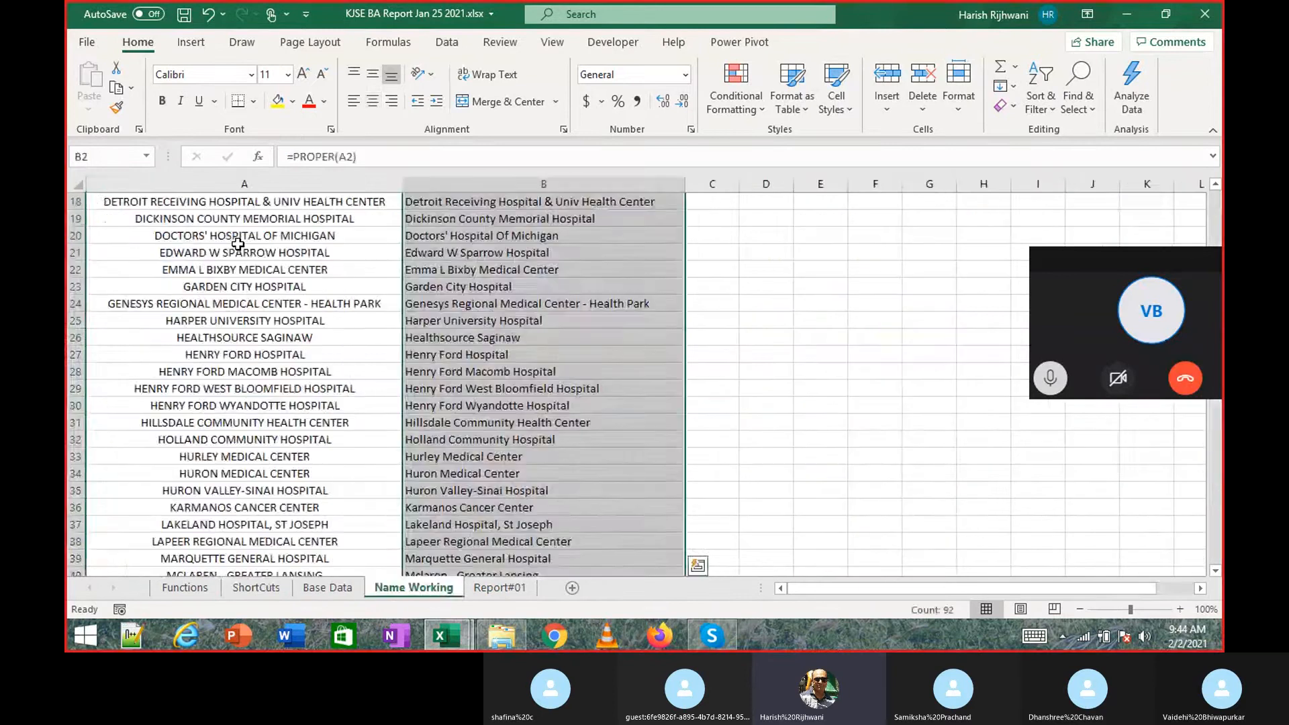
key(ctrl+Page_Down)
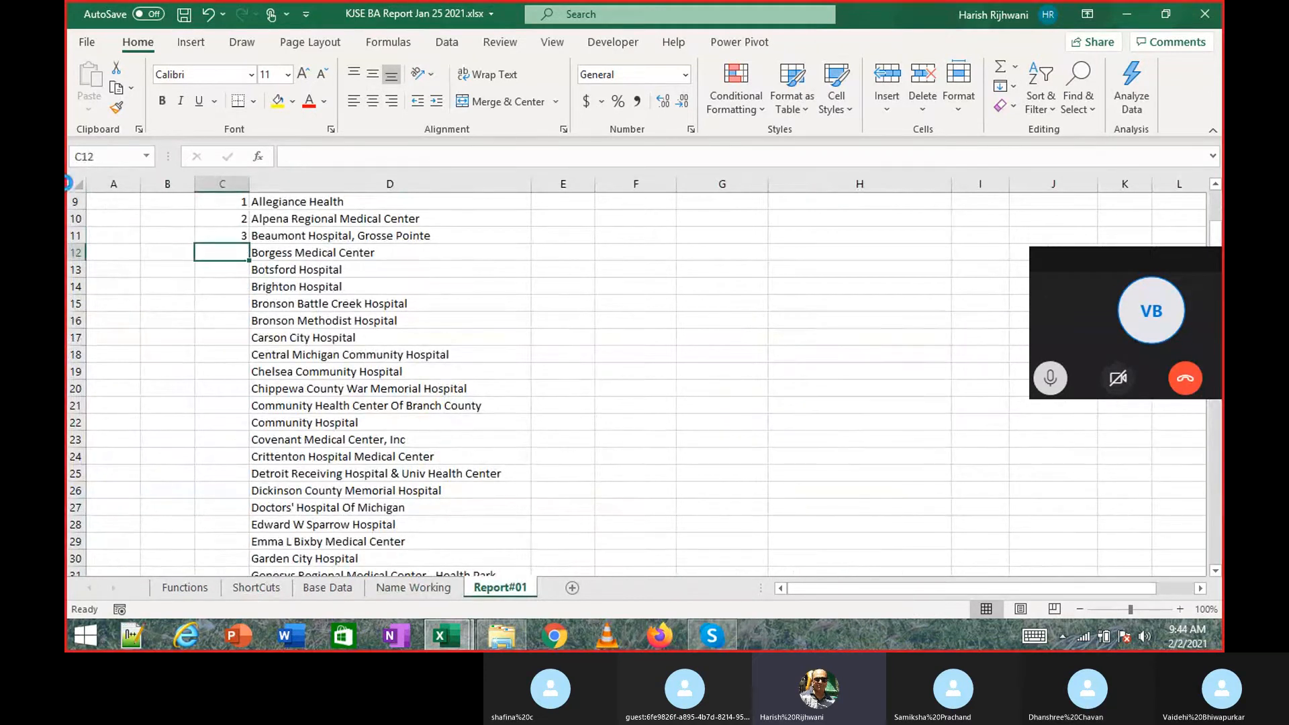
Fill the serial number formula down into C12, and from there through C100 beside the last provider.
key(ctrl+d)
key(Up)
key(Down)
key(Right)
key(ctrl+Down)
key(Left)
key(ctrl+shift+Up)
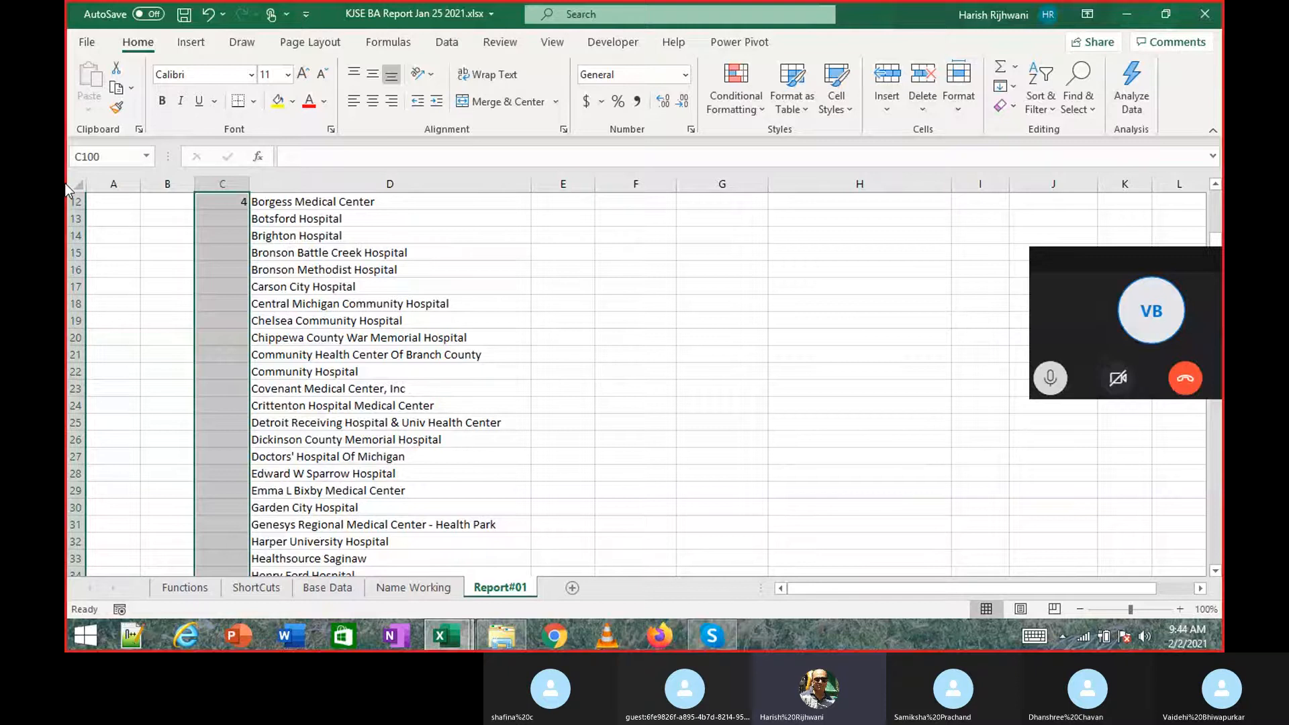
key(Right)
key(Left)
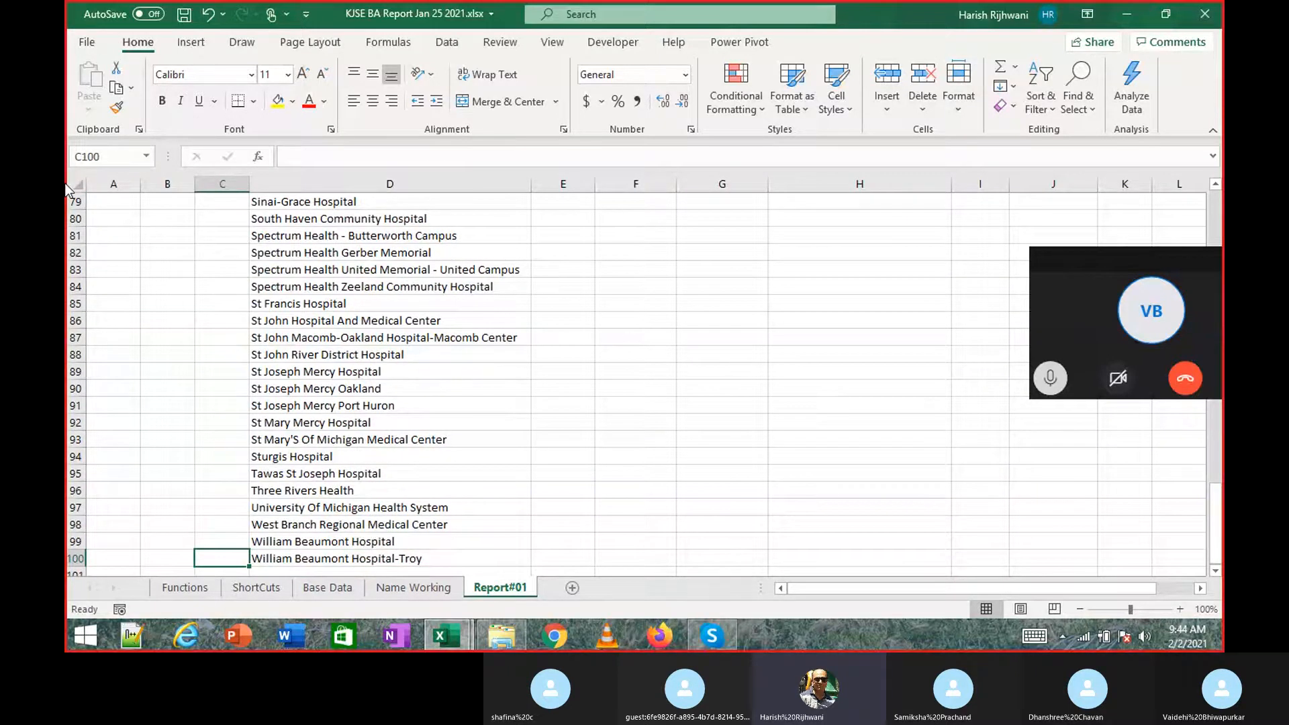
key(ctrl+shift+Up)
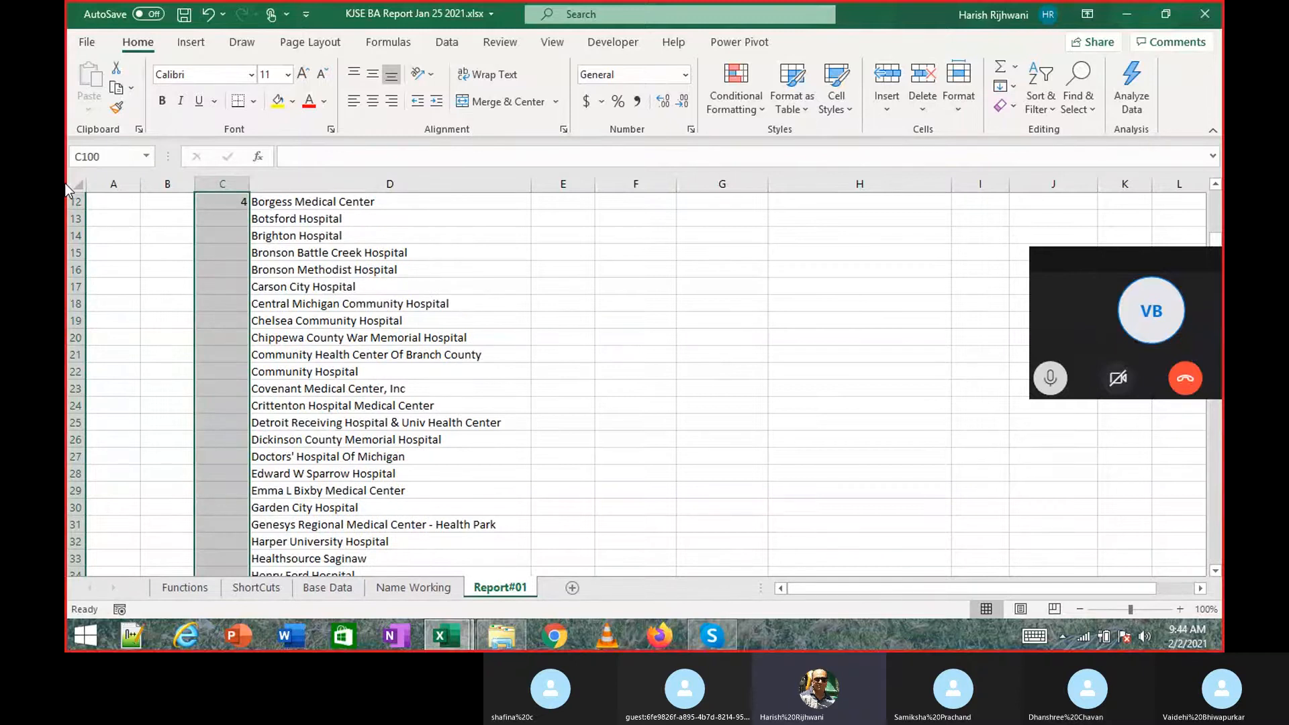
key(ctrl+d)
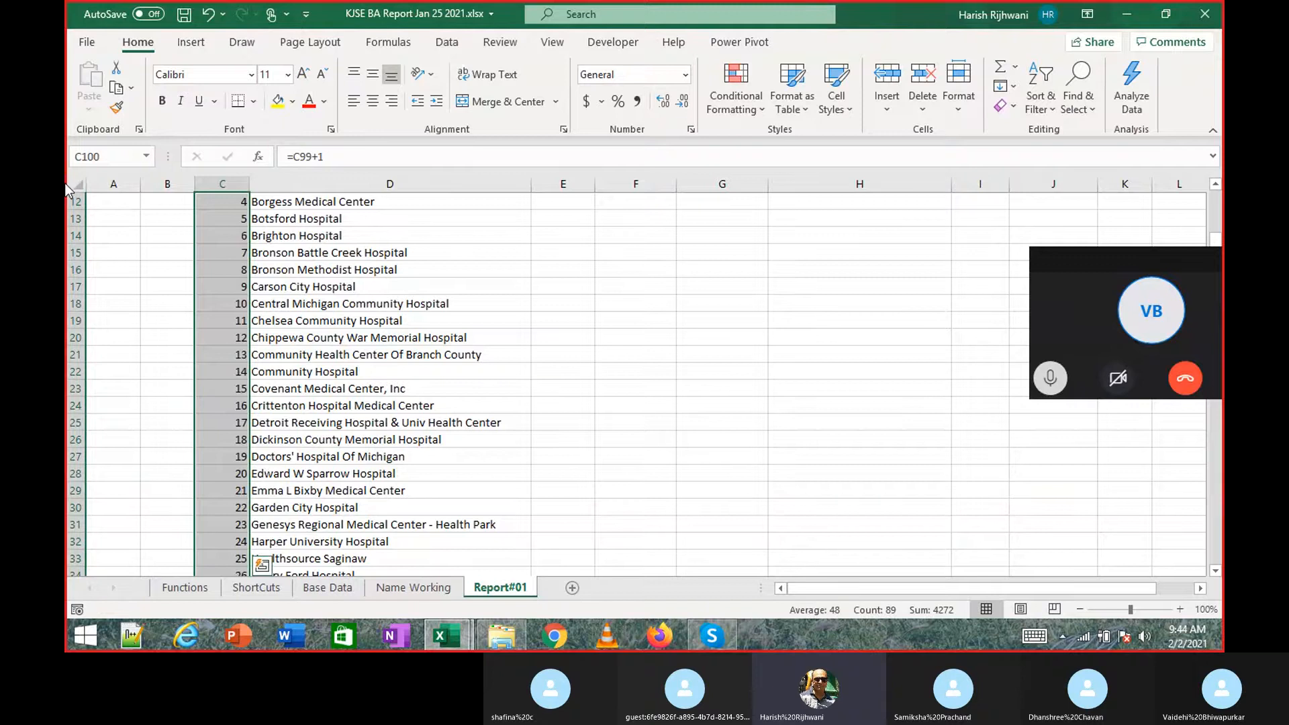
Center the serial numbers in C9:C100 horizontally and return to C9.
key(ctrl+Up)
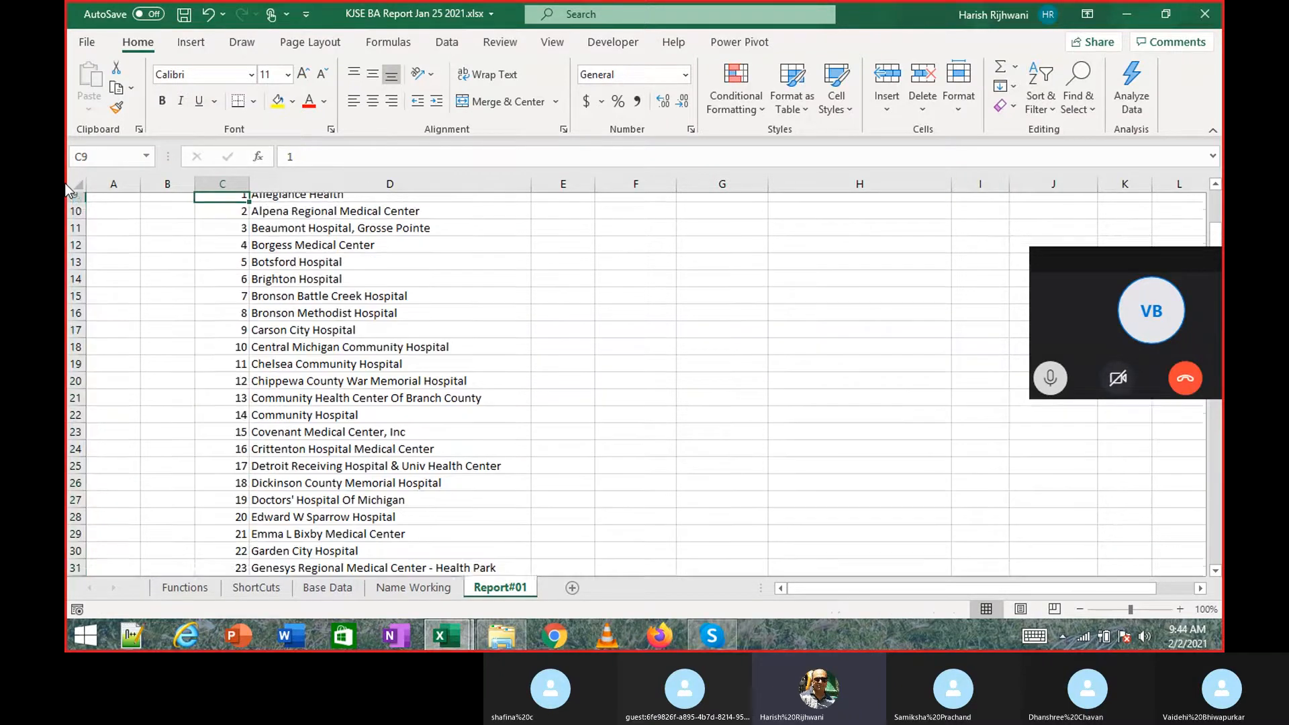
key(ctrl+shift+Down)
key(alt+h)
key(a)
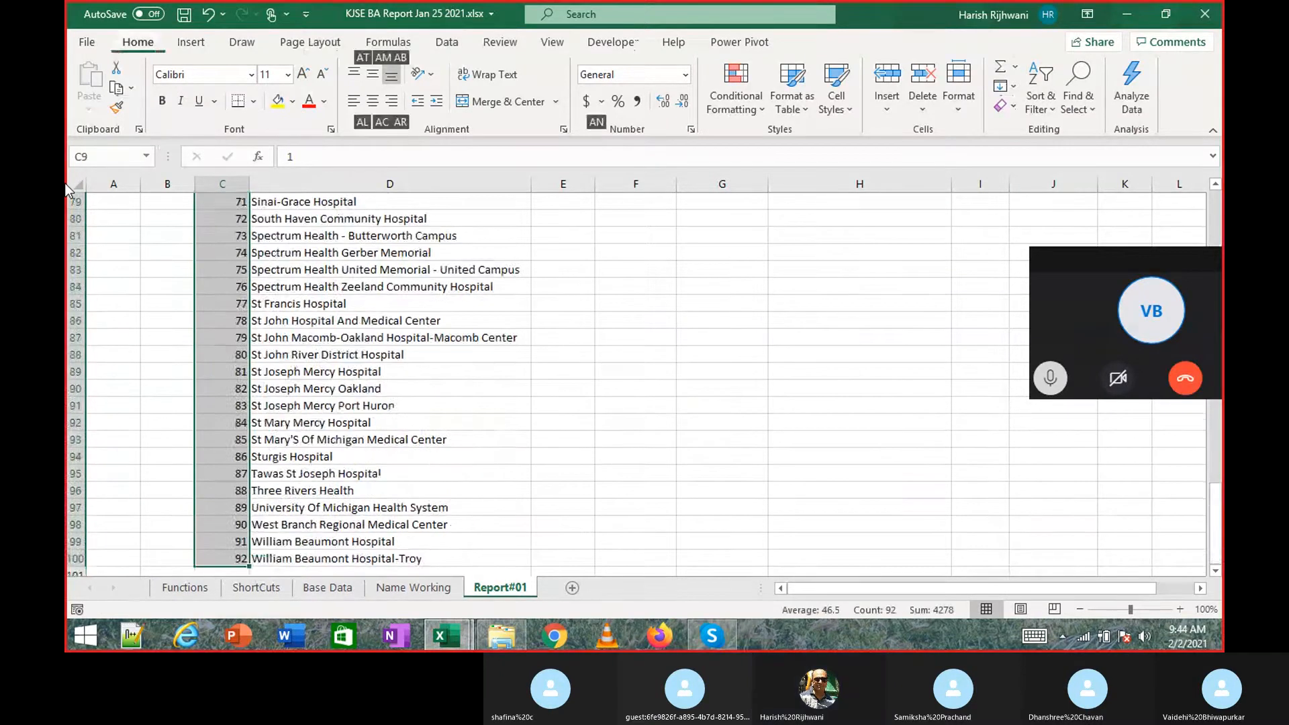
key(c)
key(ctrl+BackSpace)
key(Up)
key(Down)
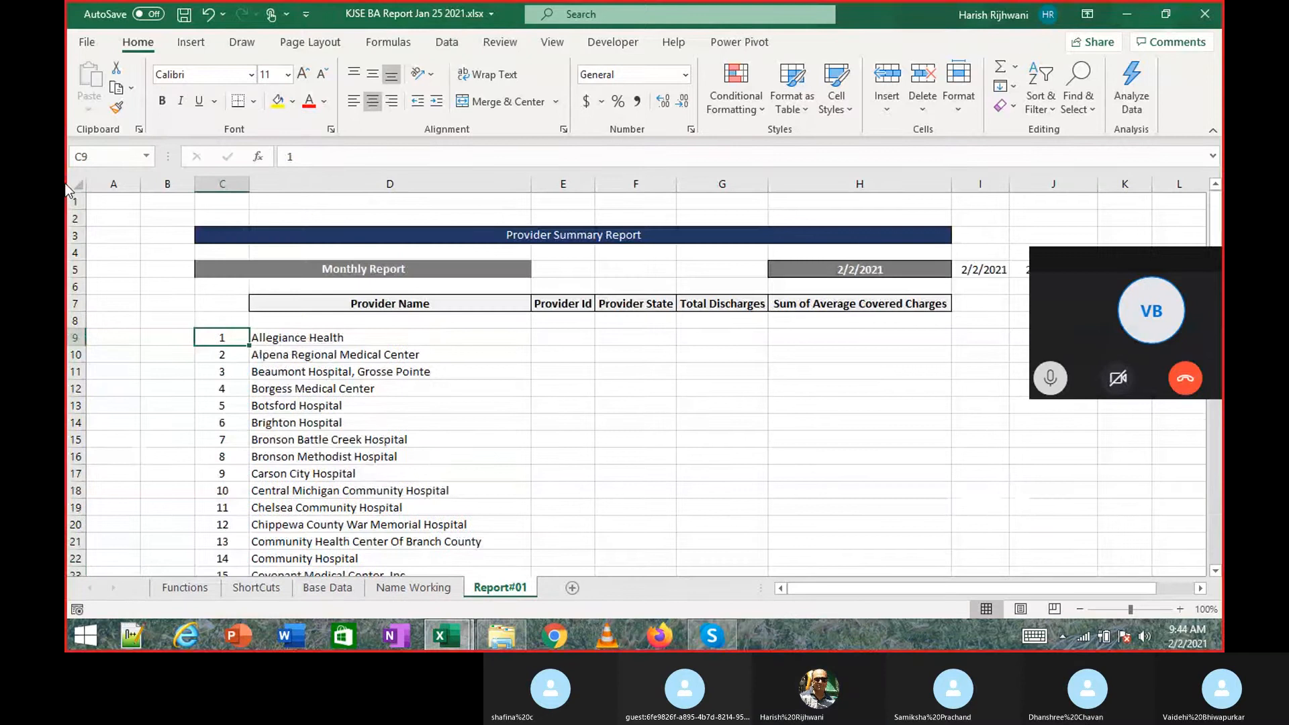
Save the workbook, and mute and unmute the microphone in the ongoing call.
key(ctrl+s)
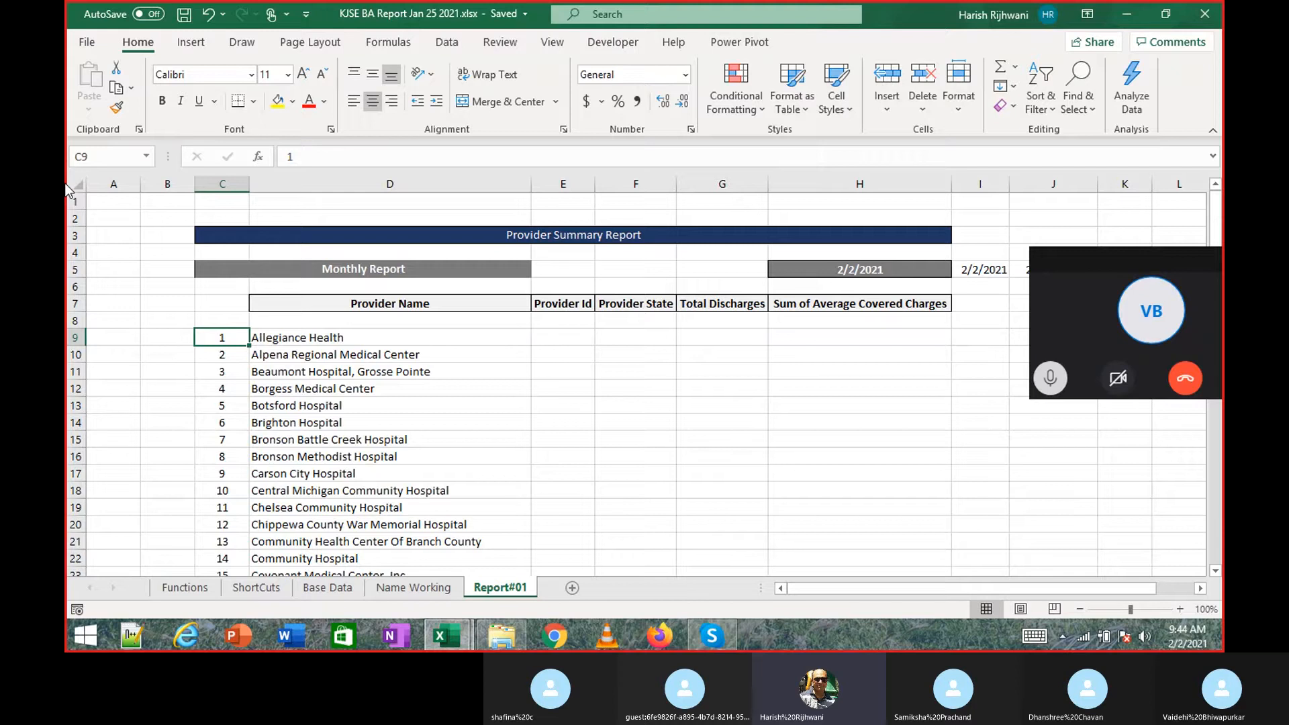
click(1052, 380)
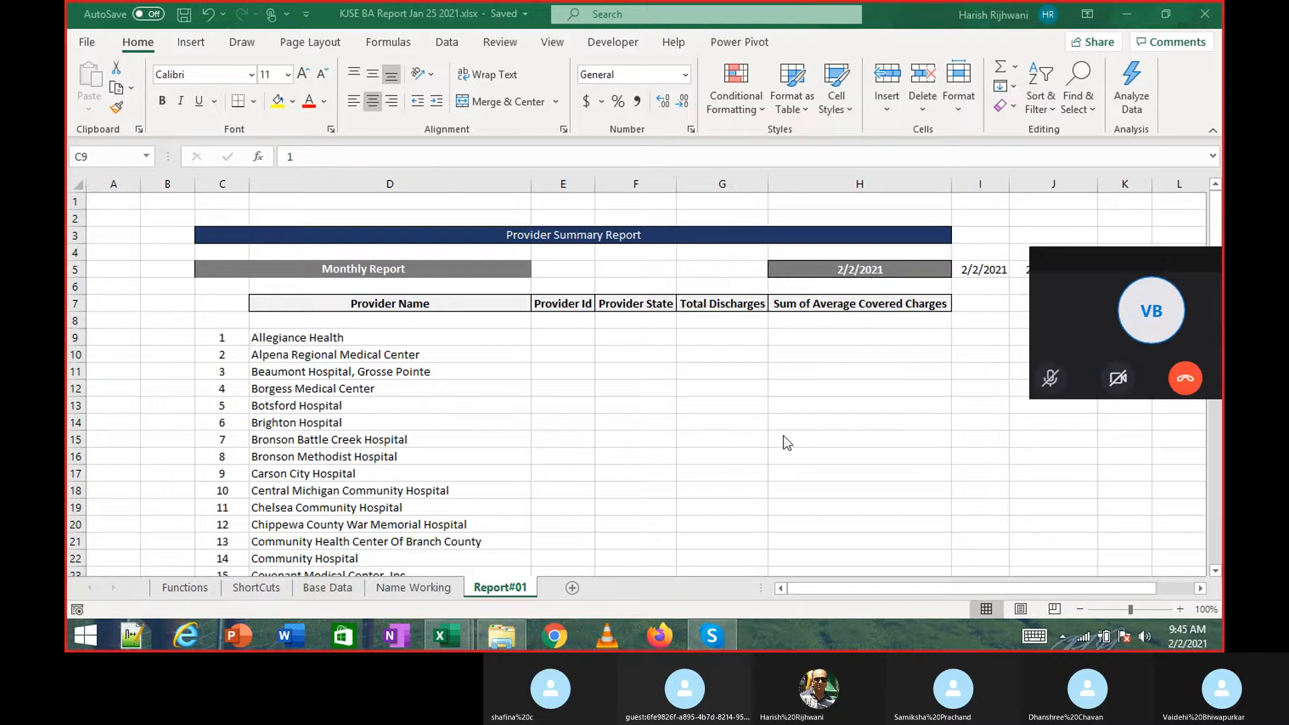
click(1050, 379)
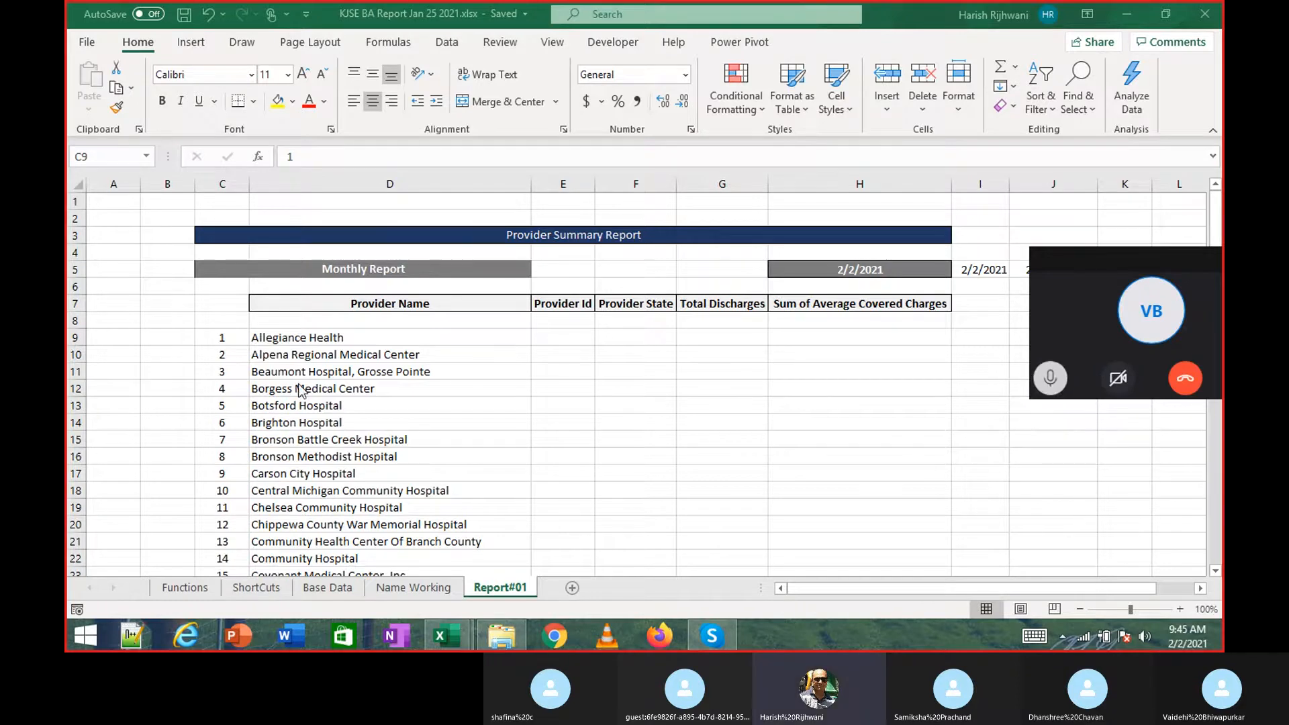
Switch to Skype to examine the list of participants in the call, and return to the Report#01 sheet.
key(alt+Tab)
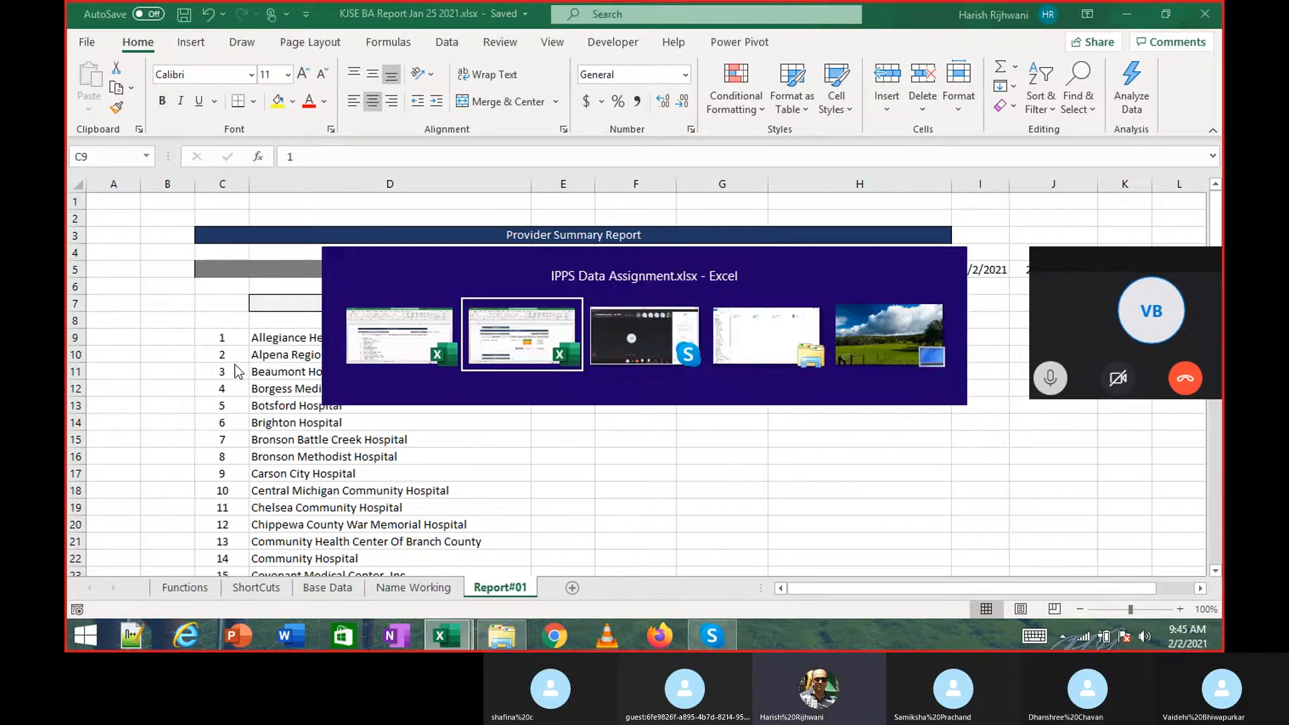
key(alt+Tab)
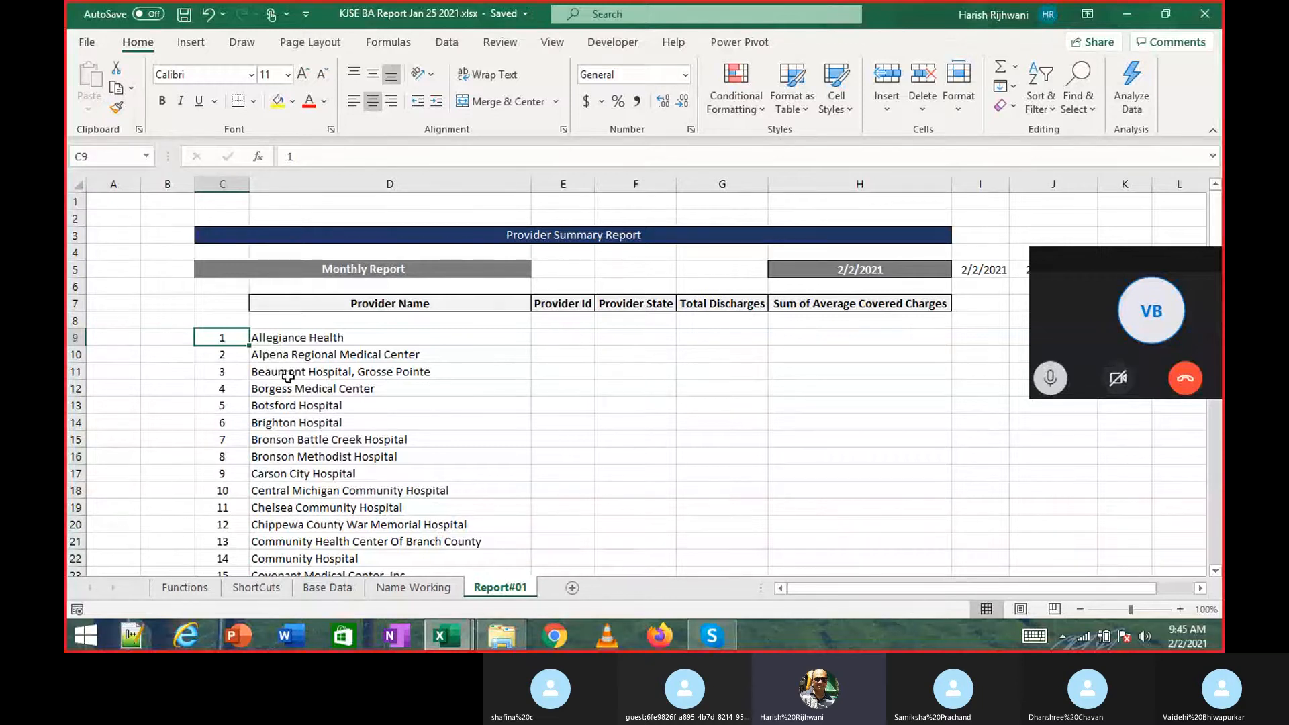
mouse_move(703, 637)
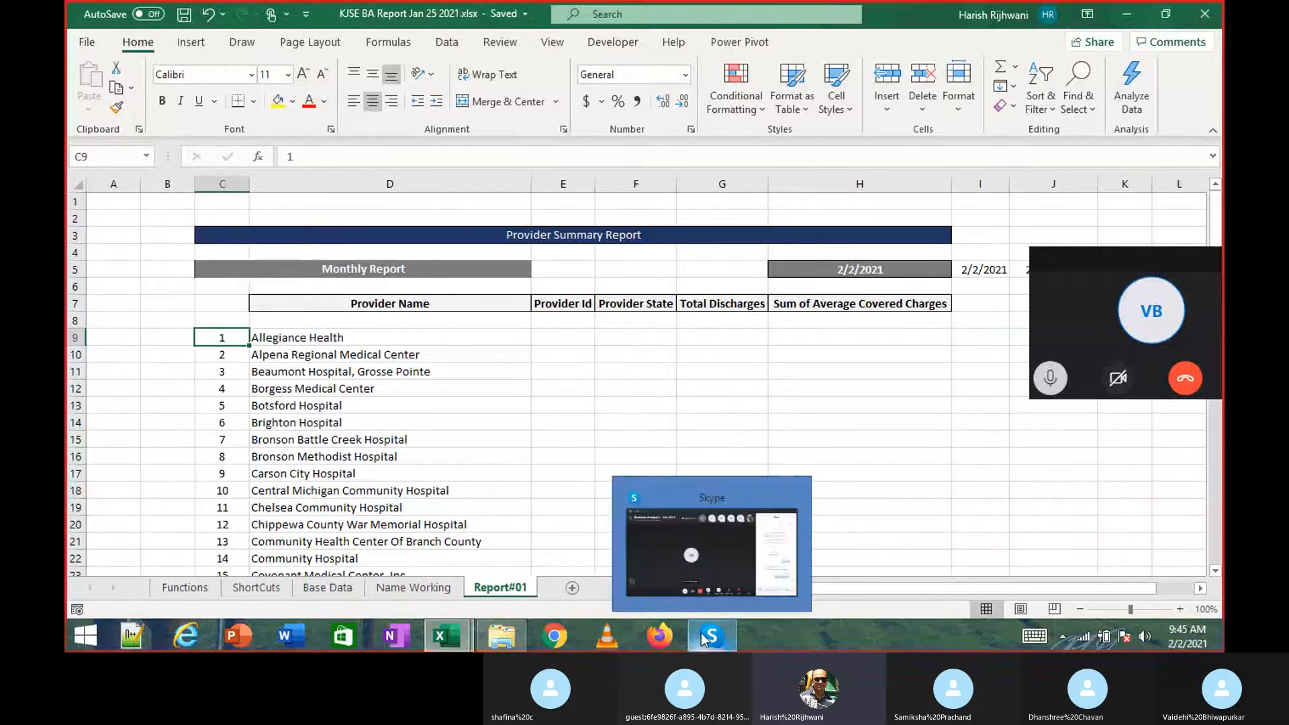
click(688, 560)
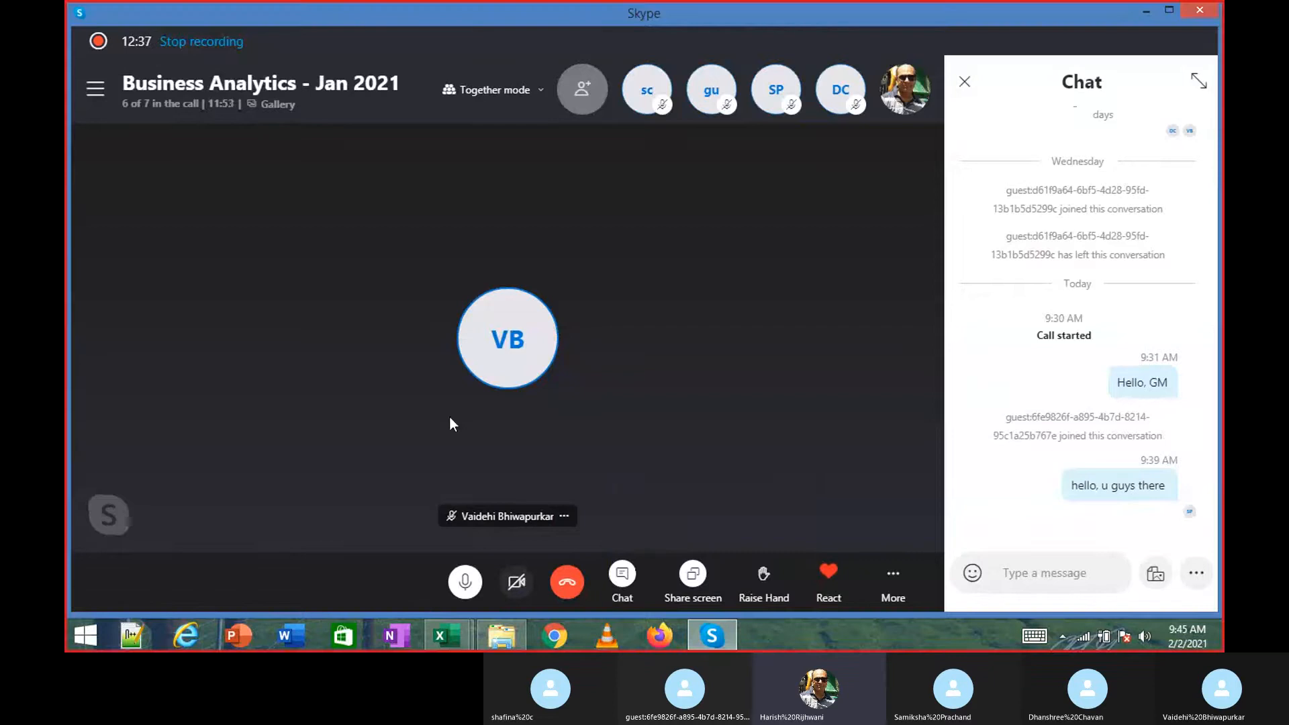
click(157, 106)
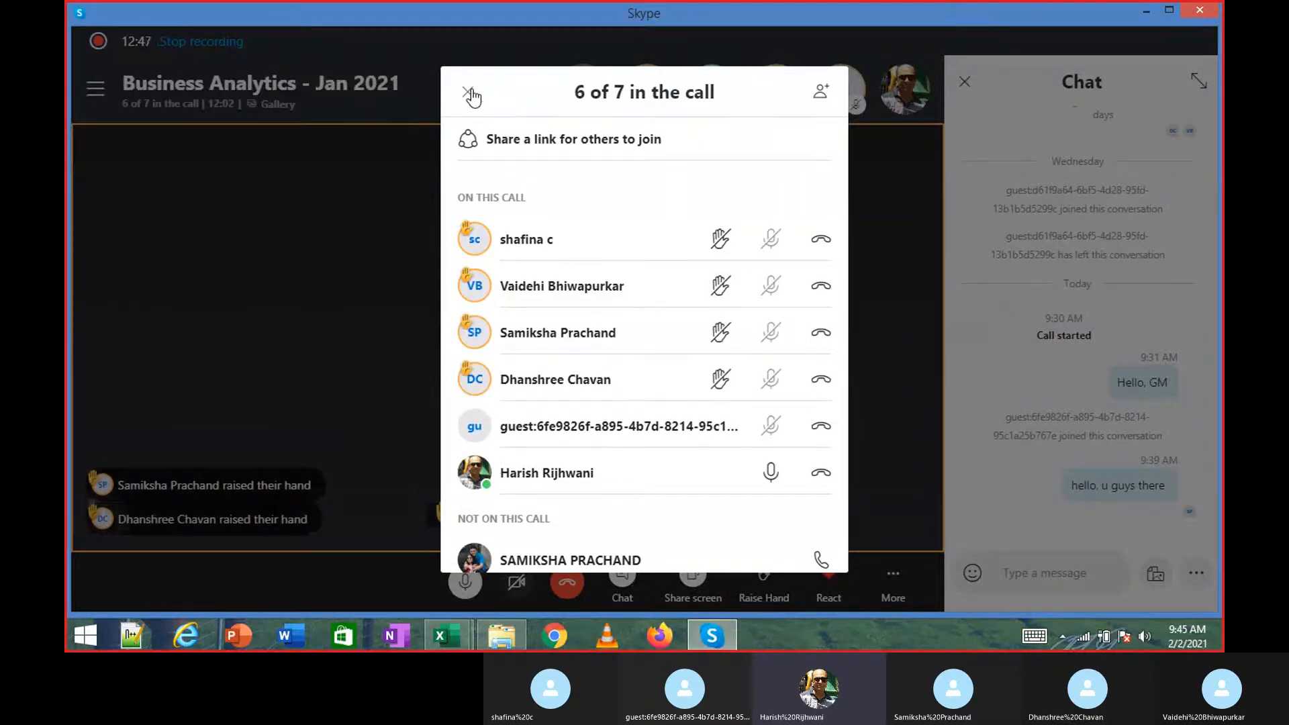
click(469, 94)
key(alt+Tab)
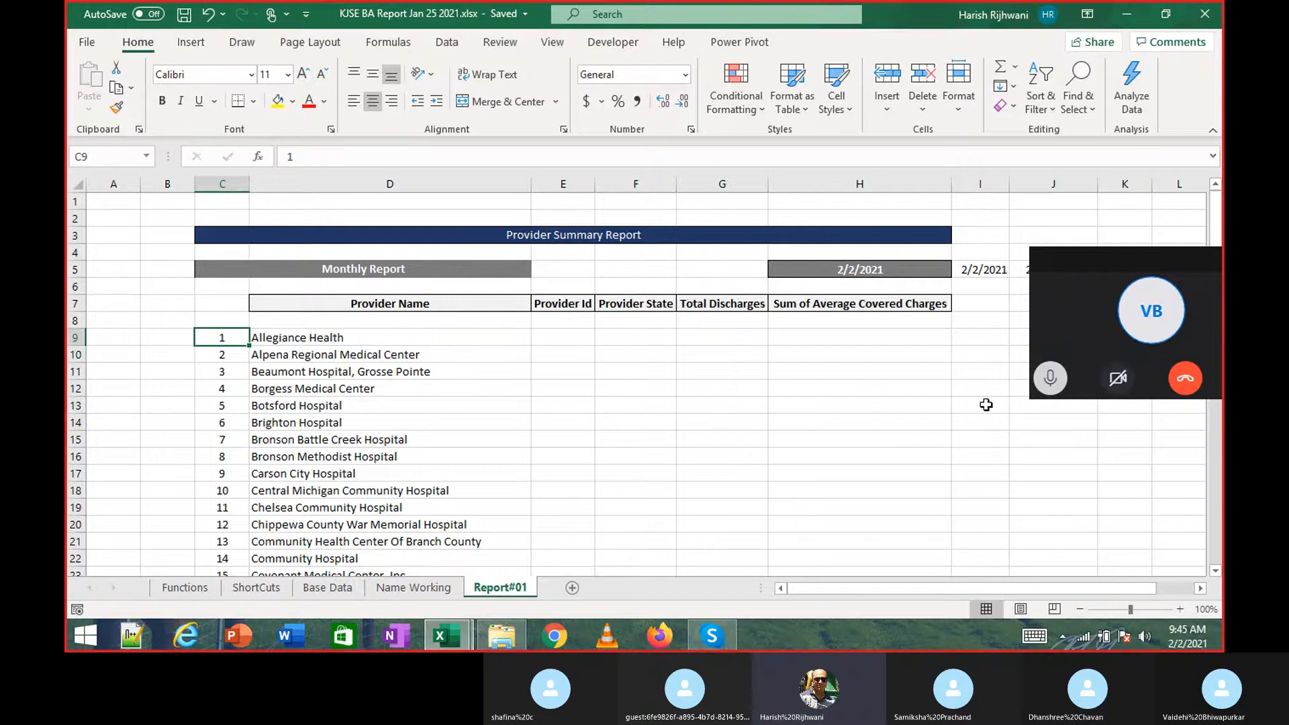
click(727, 631)
click(727, 631)
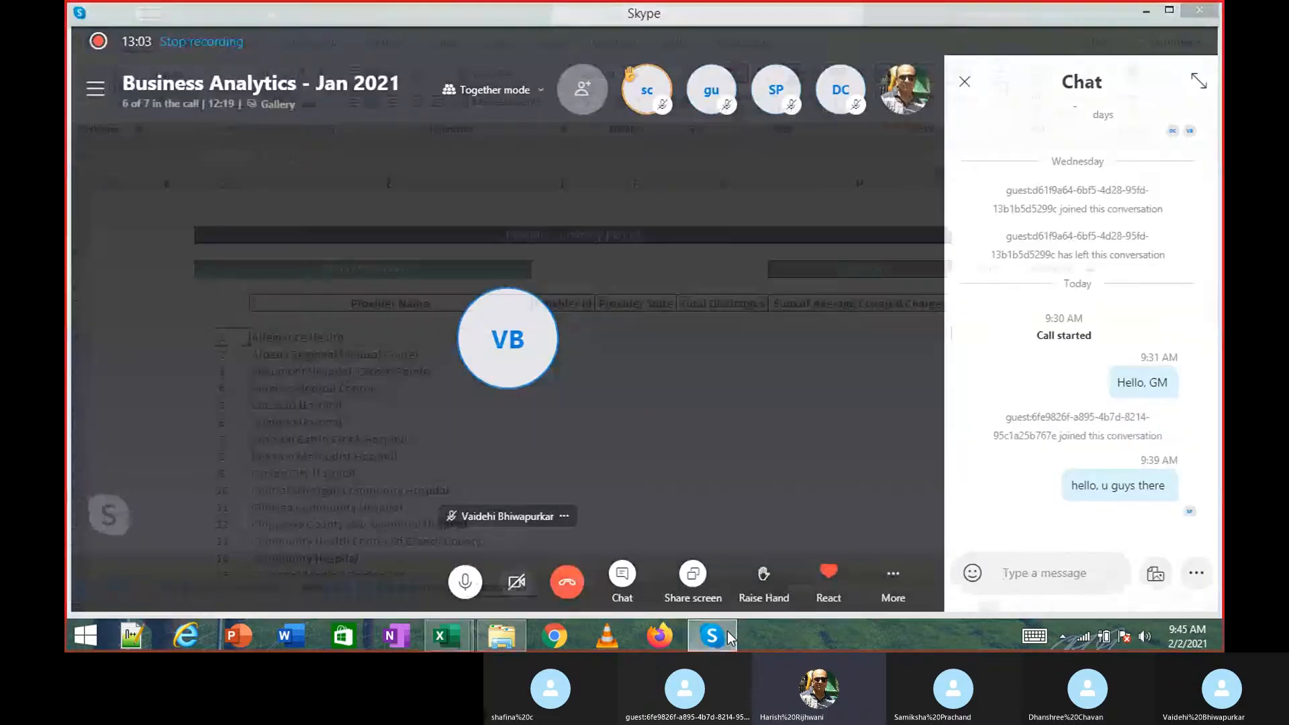
click(289, 442)
Clear all the serial numbers in C9:C100 beside the provider names.
click(235, 351)
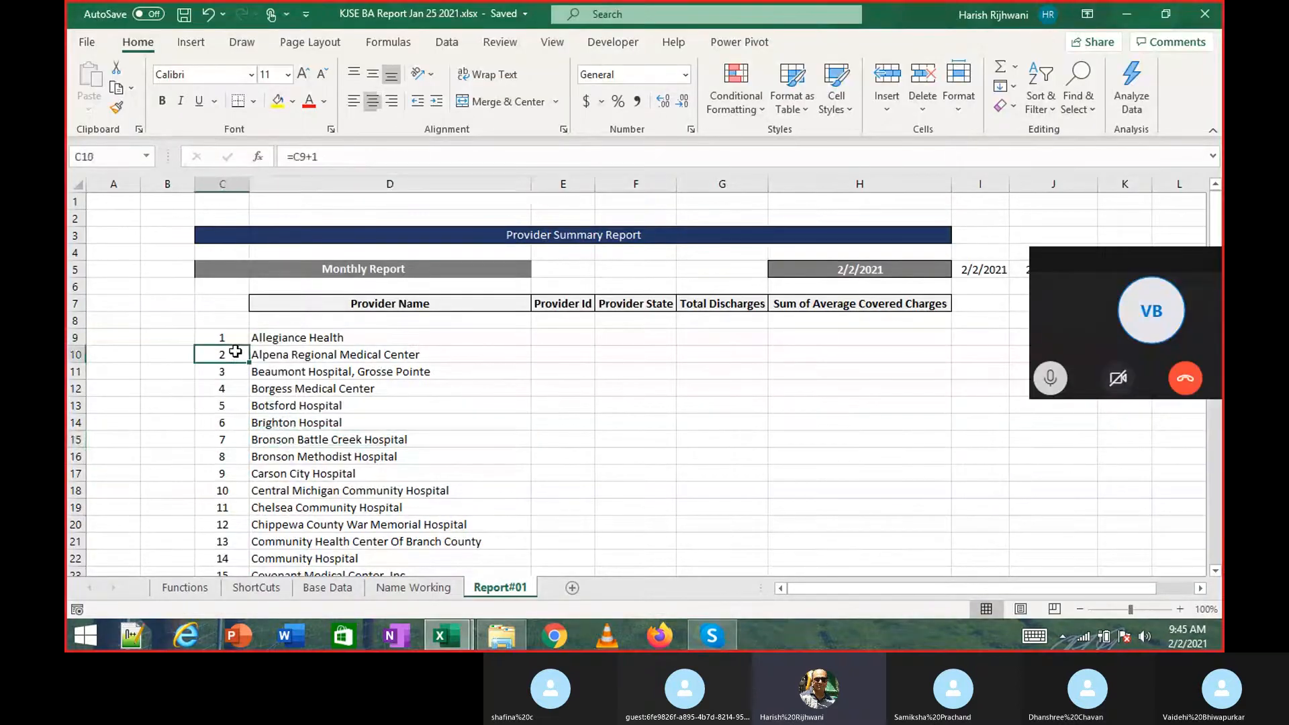
key(Up)
key(ctrl+shift+Down)
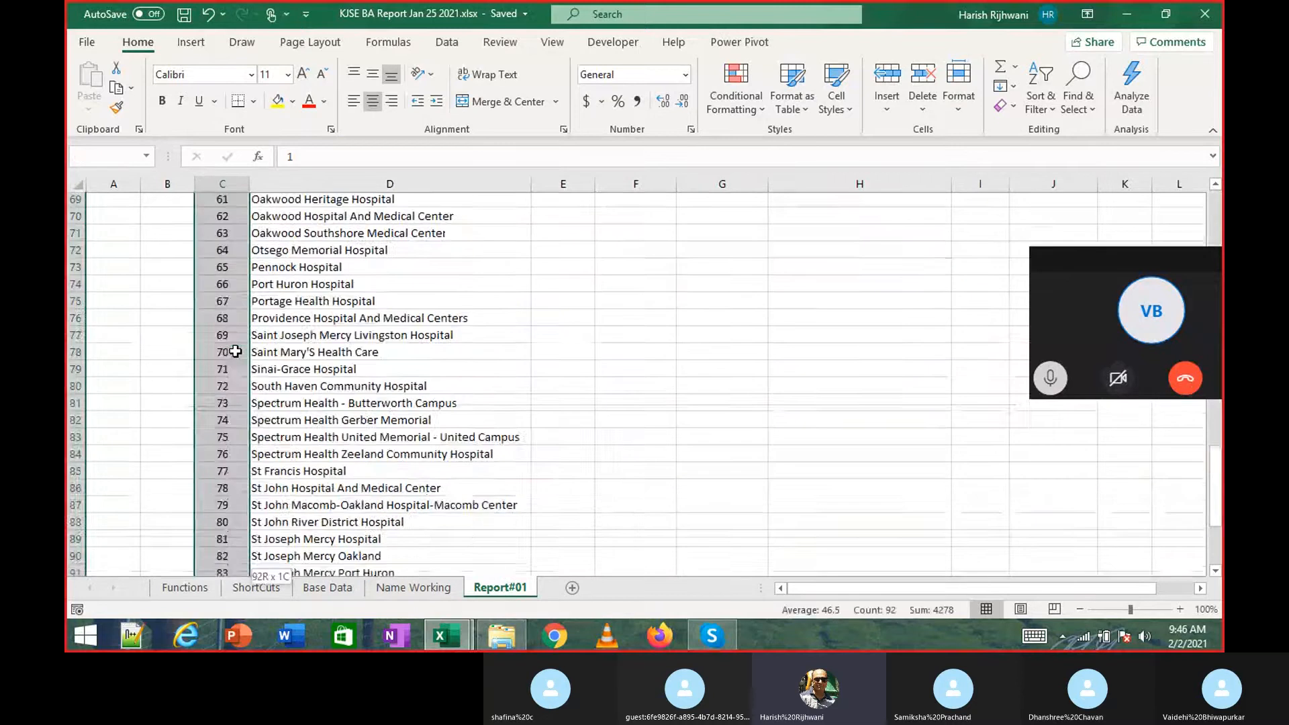
key(Delete)
Enter 1 in C9 and 2 in C10 as the starting values of the serial number series.
scroll(235, 352, up, 20)
click(225, 337)
text(1)
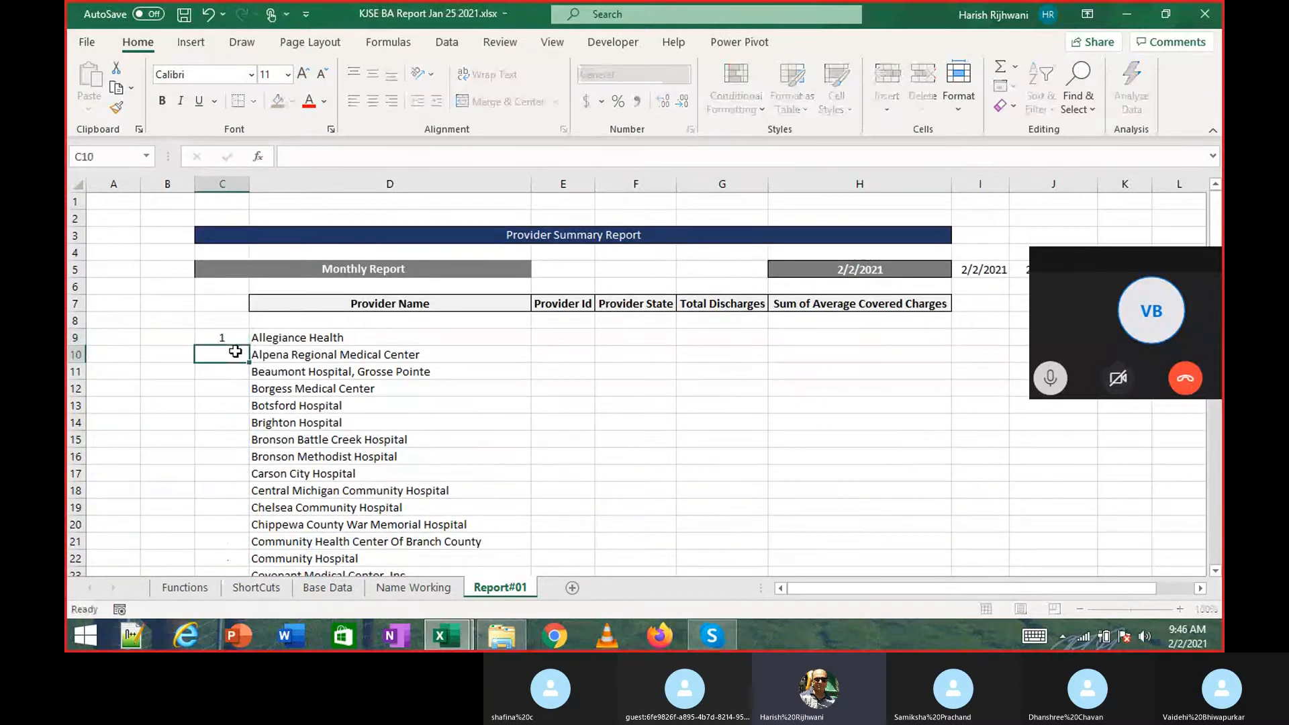
key(Return)
text(1)
key(BackSpace)
text(2)
key(Up)
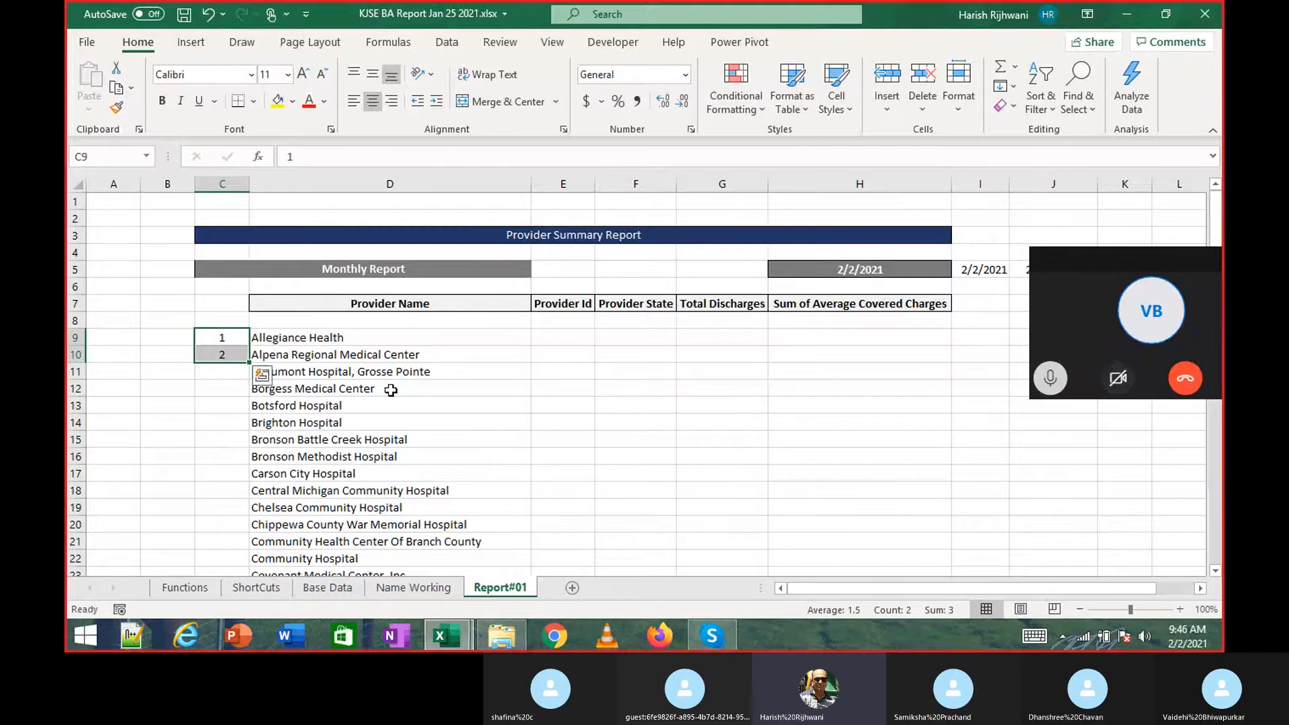
Extend the series from C9:C10 down to C17, and from there through C100 beside the last provider.
drag(251, 367, 252, 427)
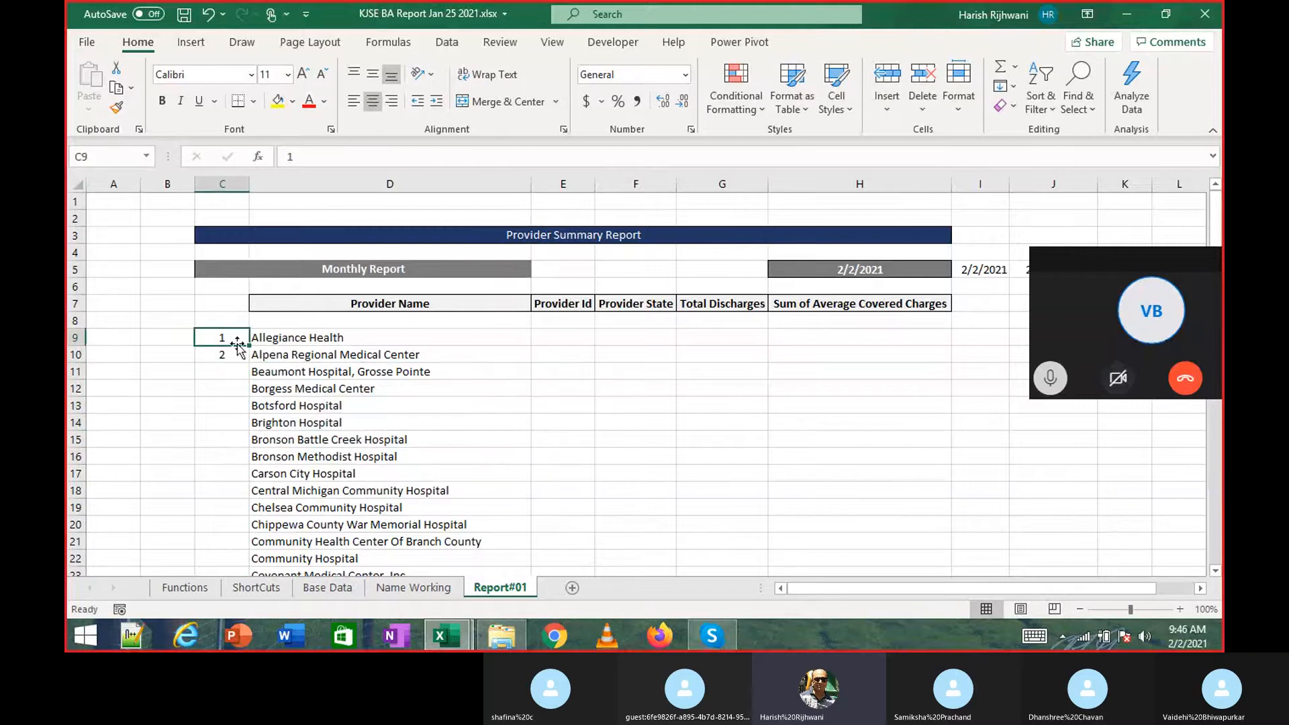
drag(233, 338, 235, 355)
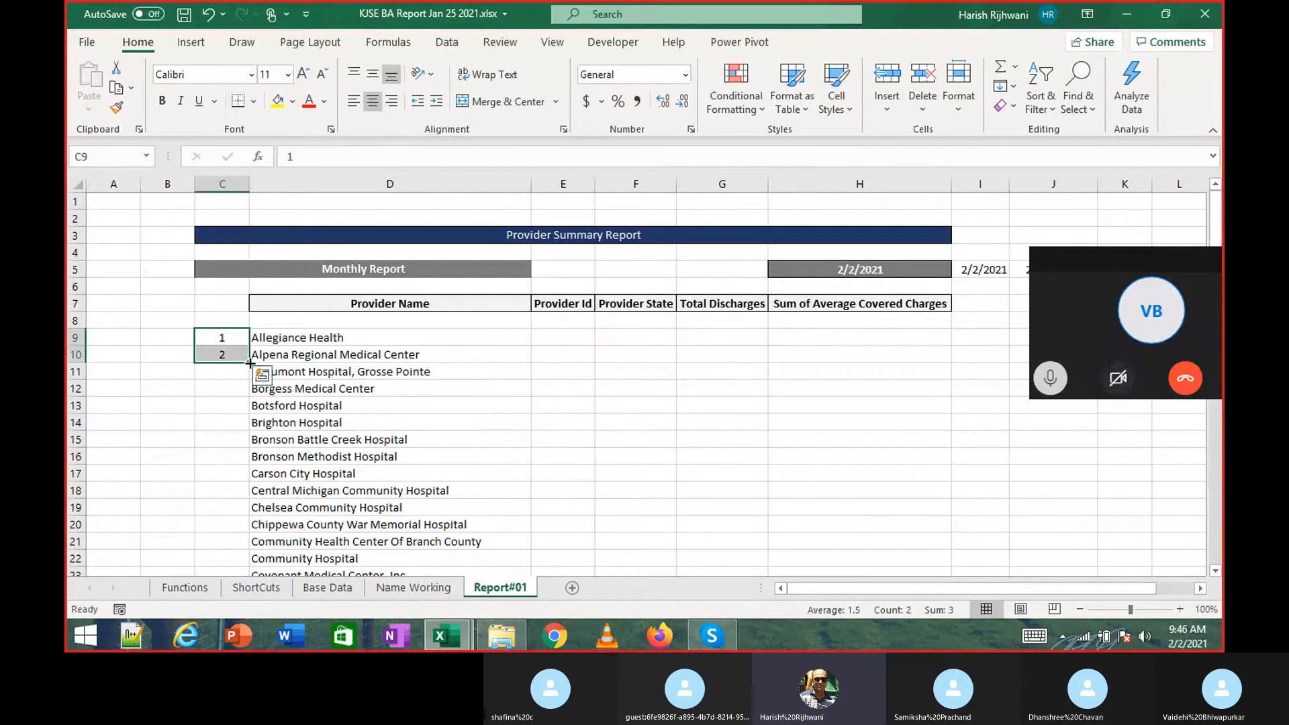
drag(247, 362, 252, 482)
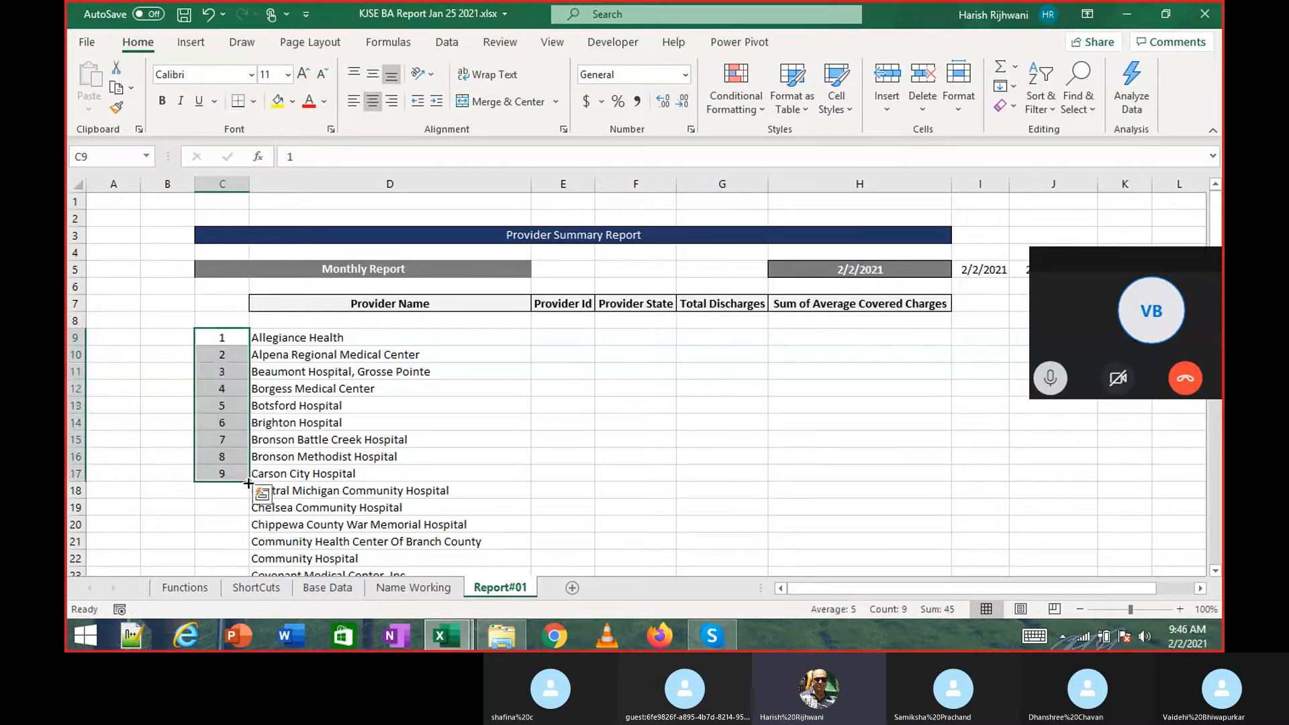
double_click(249, 483)
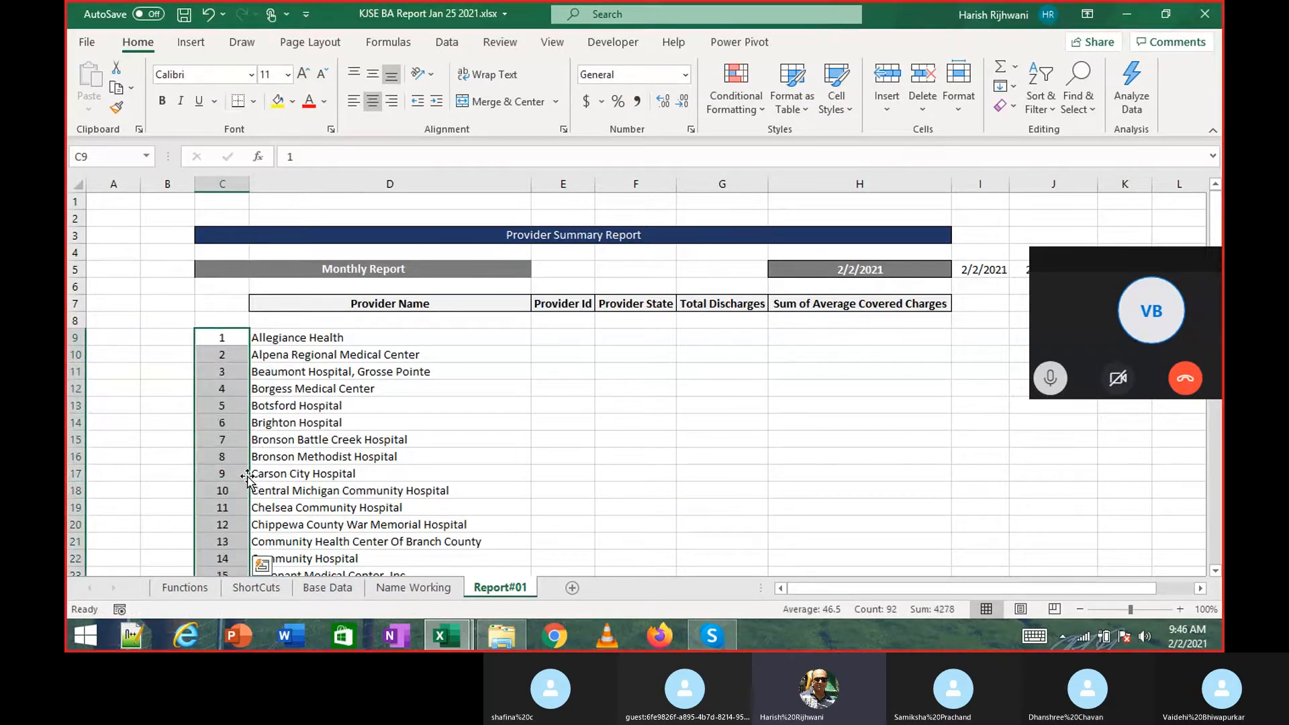
Enter the formula =C100+1 in C101, directly below the last serial number.
key(ctrl+Down)
key(Down)
text(=)
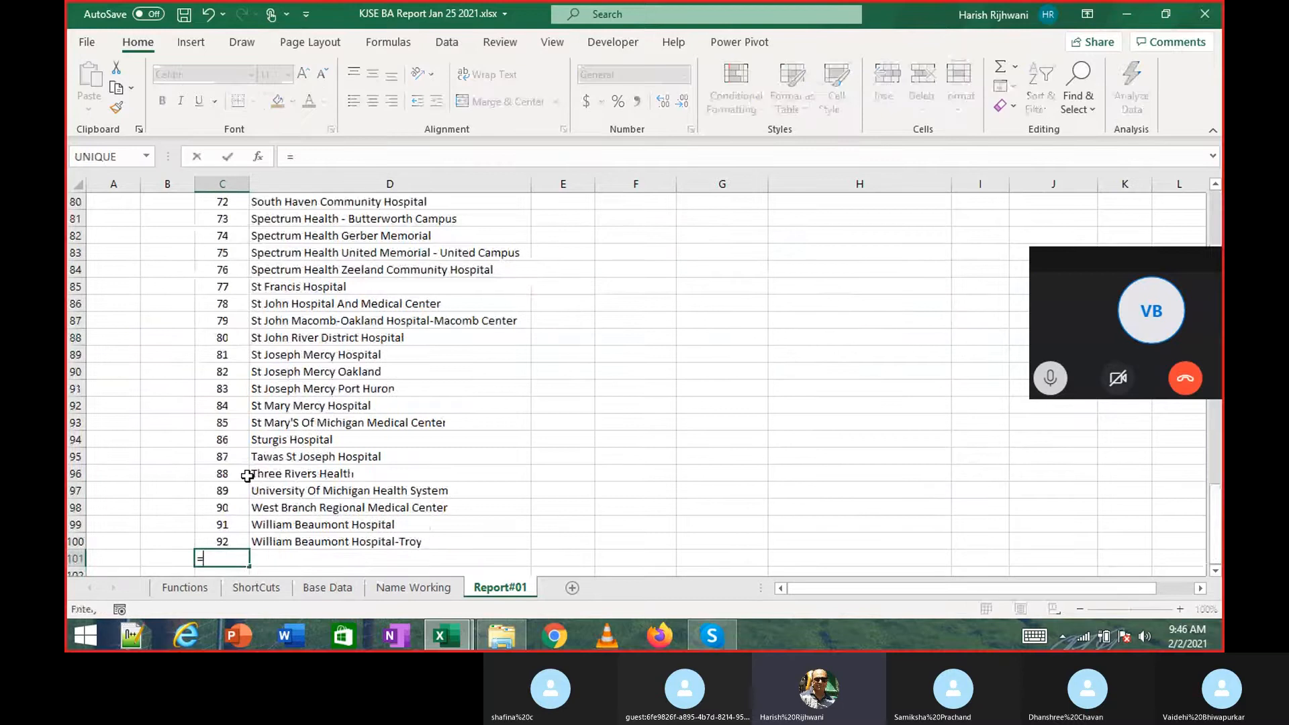
key(Up)
text(+)
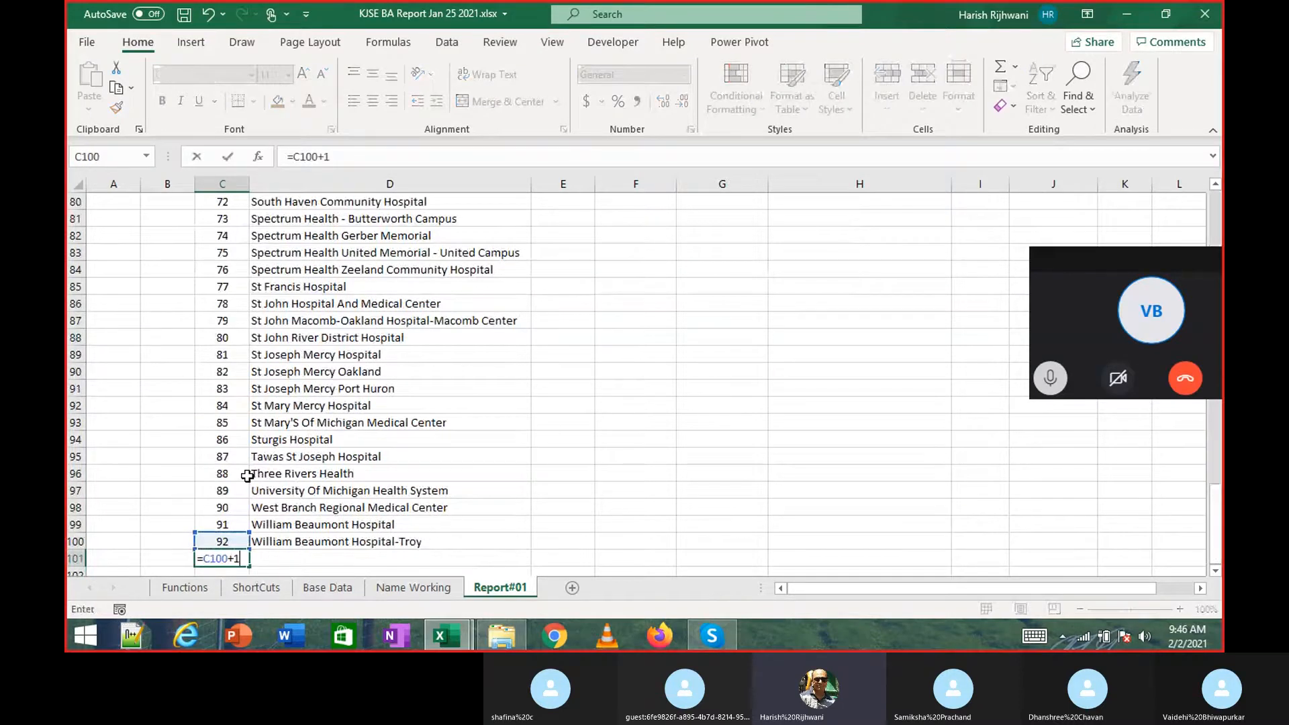
text(1)
key(Return)
Fill the formula from C101 down through C104.
key(Up)
key(shift+Down)
key(shift+Down)
key(shift+Down)
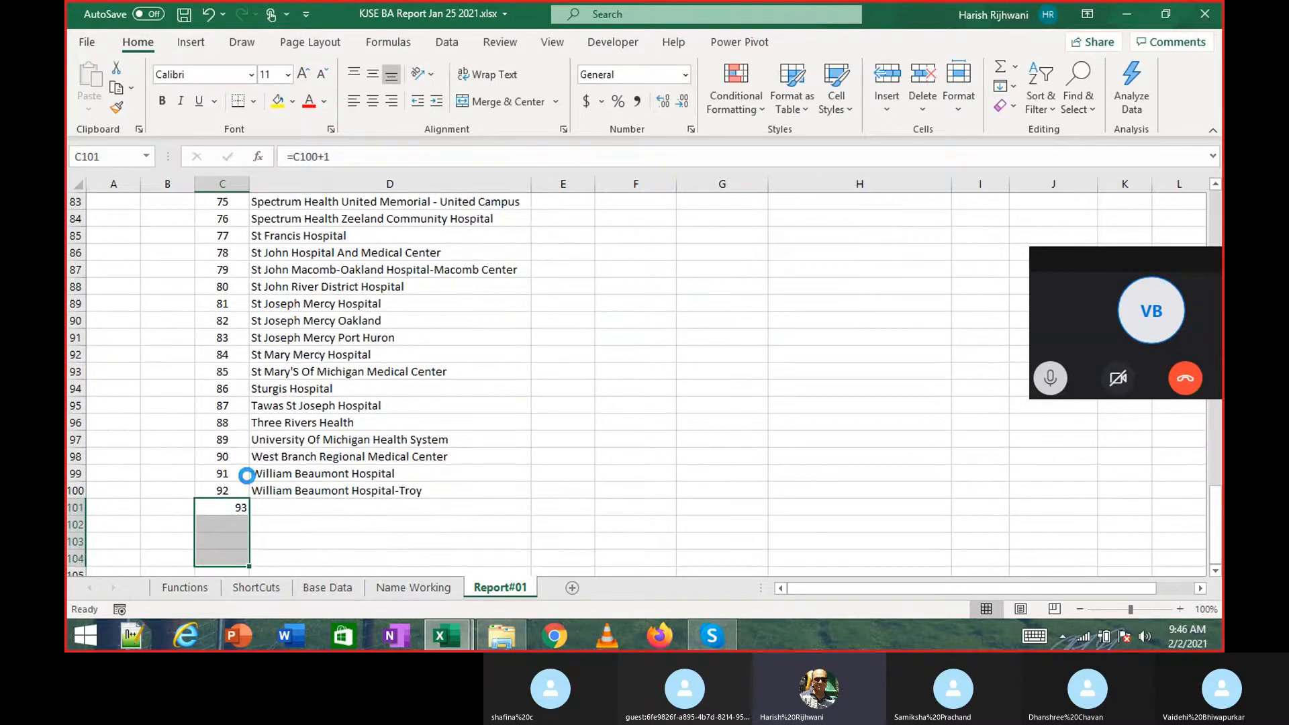
key(ctrl+d)
Enter the formula =C101+1 in D101.
key(Right)
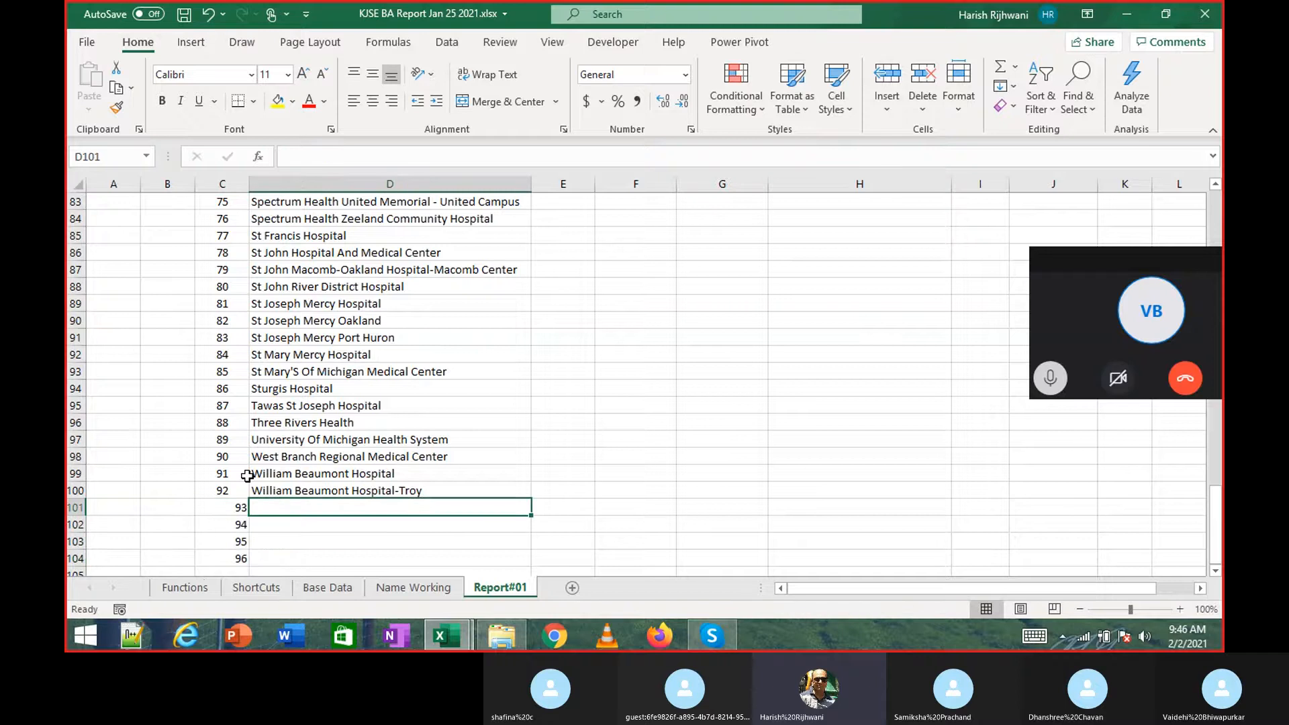
text(=)
key(Left)
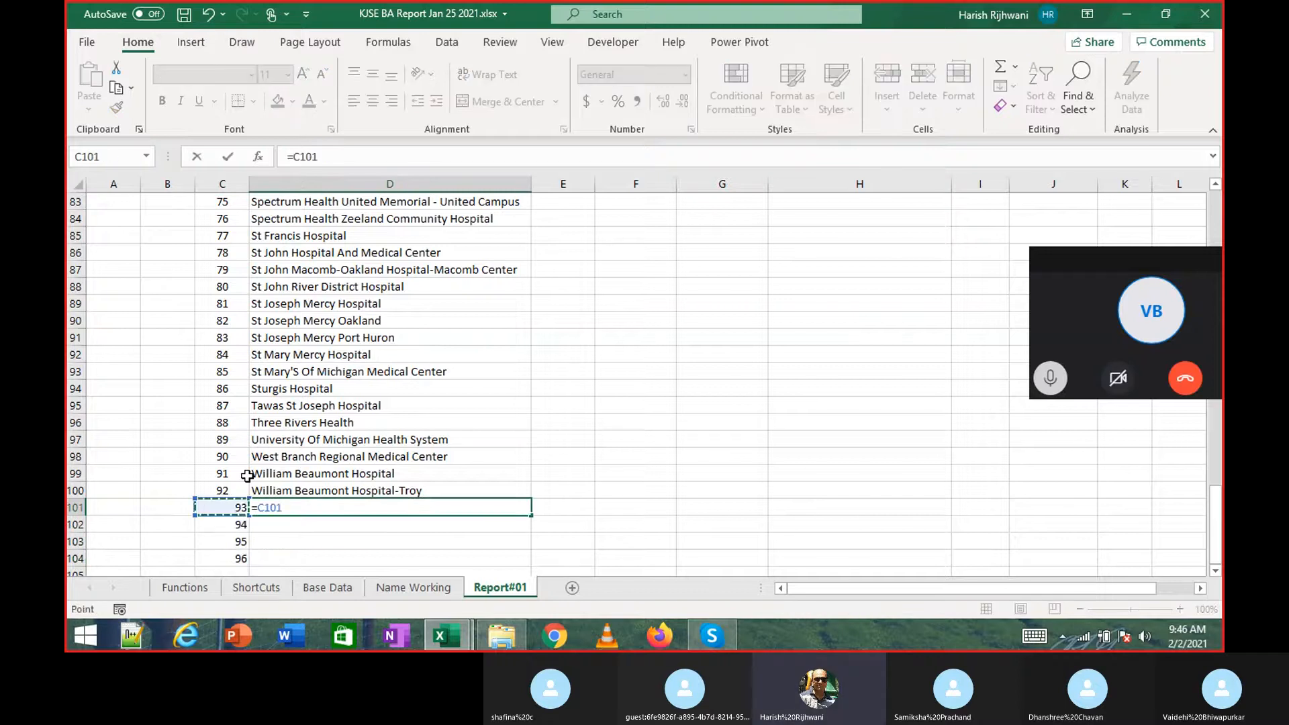
text(+1)
key(Return)
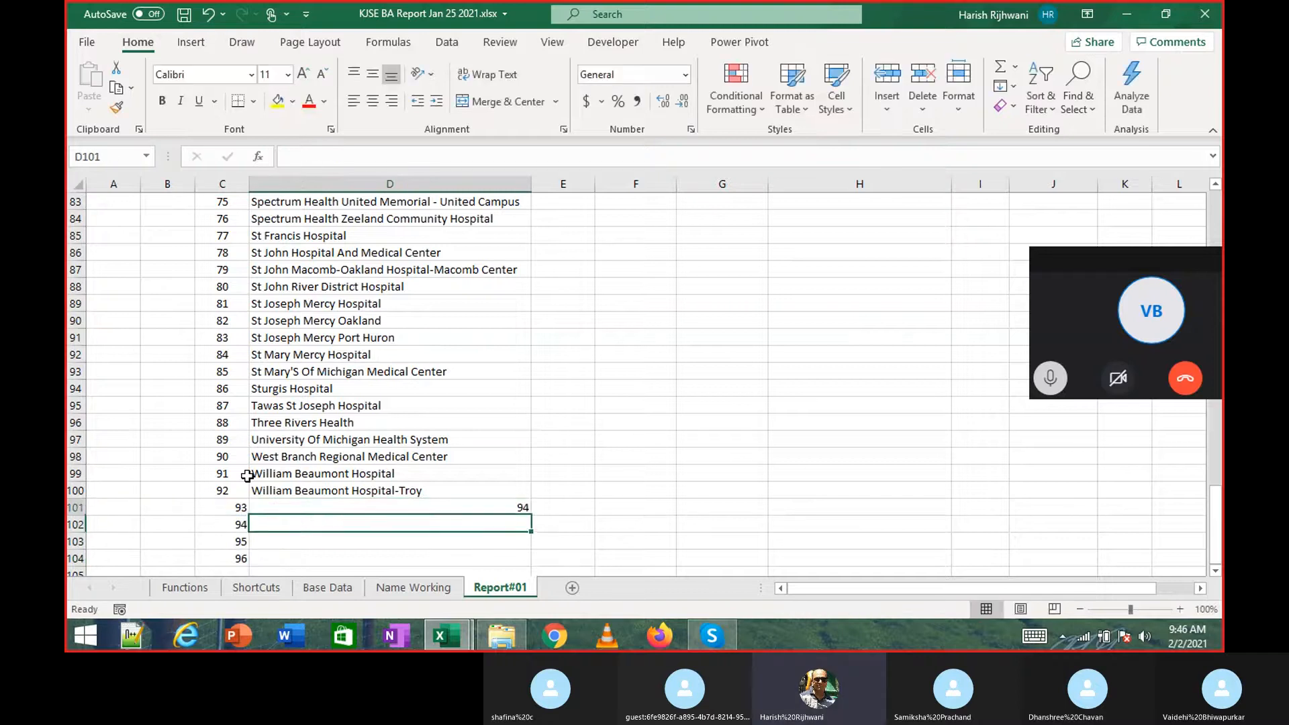
Fill the formula from D101 across row 101 through J101.
key(Up)
key(Left)
key(Right)
key(shift+Right)
key(shift+Right)
key(shift+Right)
key(shift+Right)
key(shift+Right)
key(shift+Right)
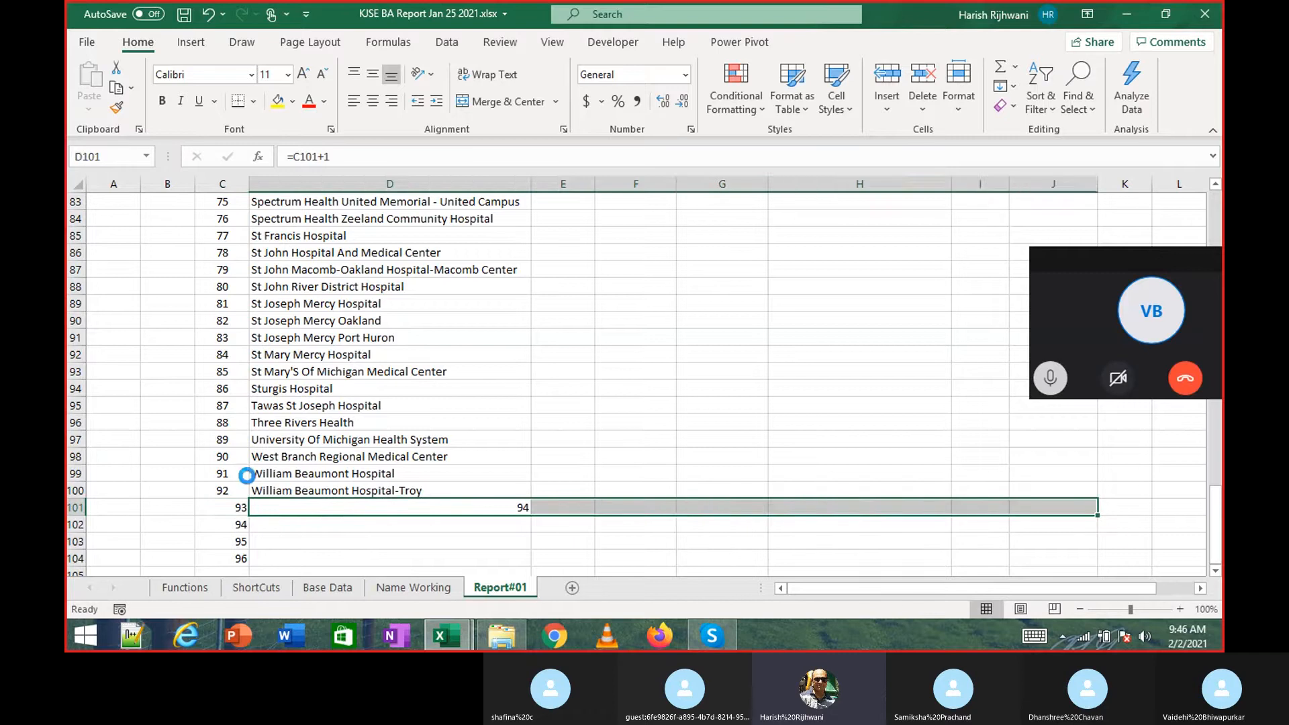
key(ctrl+r)
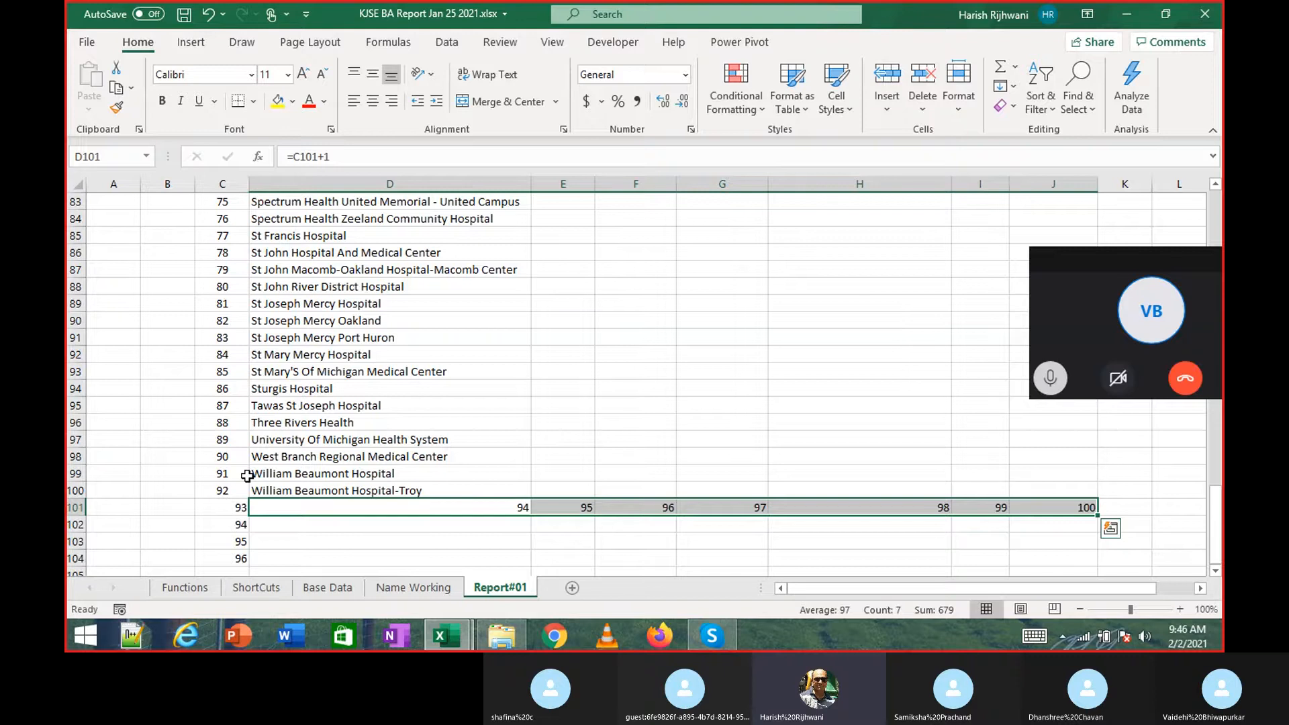
On the ShortCuts sheet, number row 27 as 25 and enter CTRL+D as its shortcut.
key(Left)
key(ctrl+Page_Up)
key(ctrl+Page_Up)
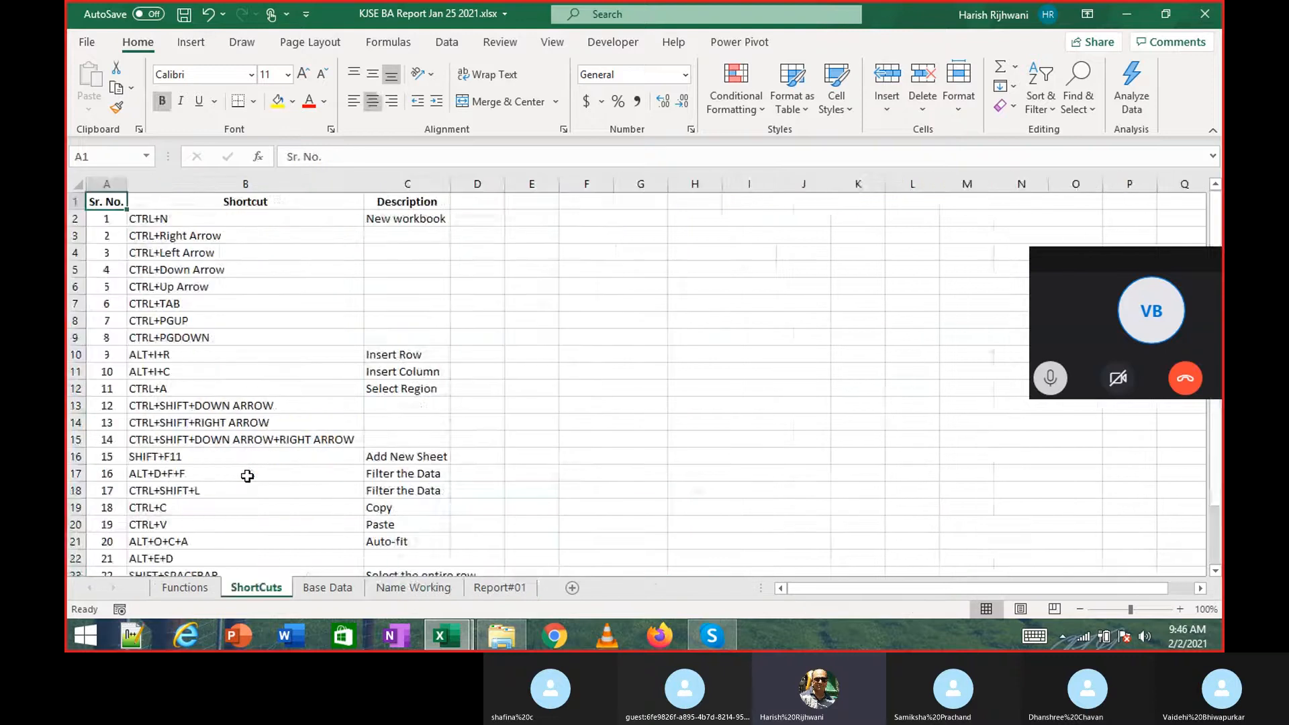
key(ctrl+Down)
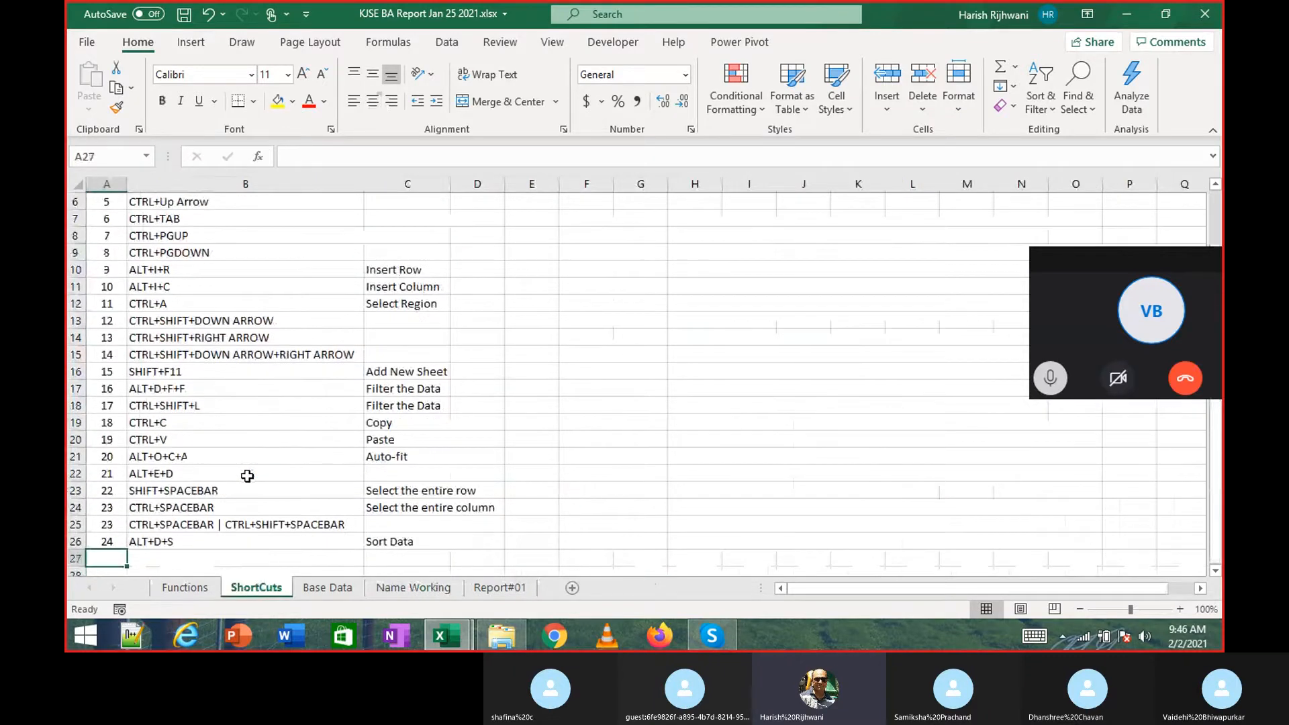
key(Right)
text(CTRL+D)
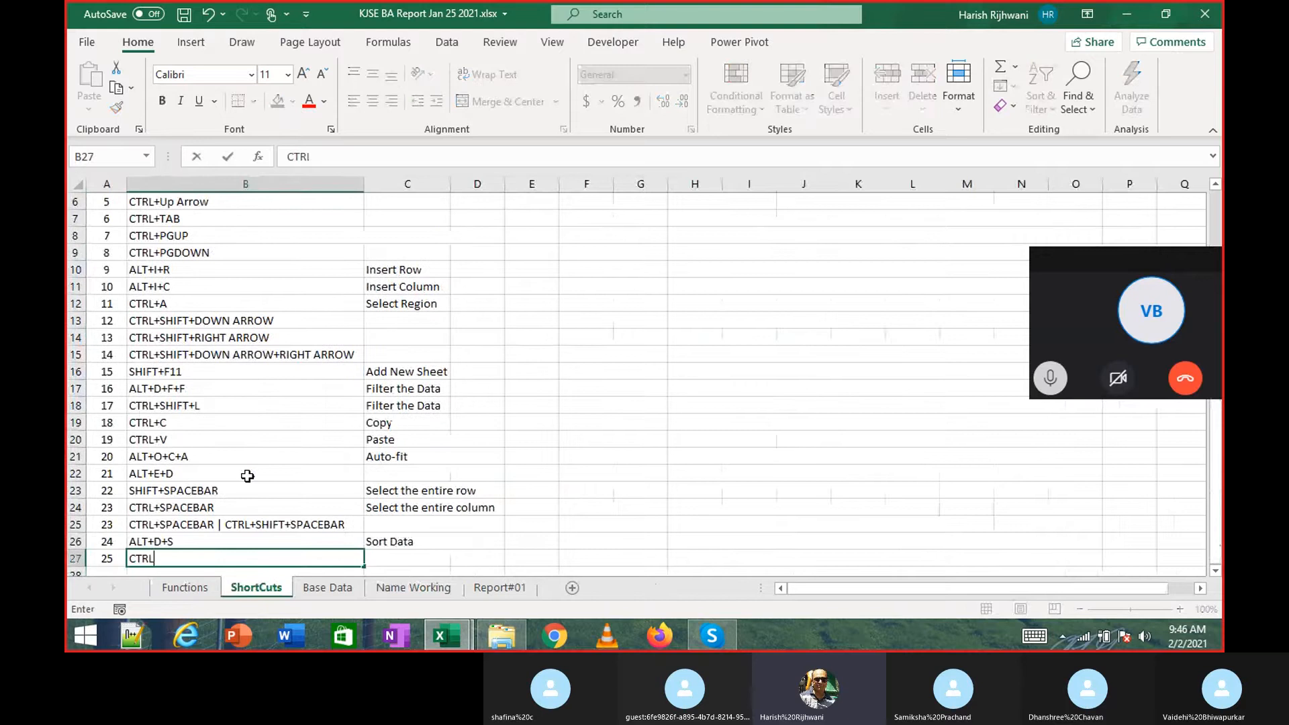
key(Return)
Remove the autocompleted "own Arrow" text from B27 so that the shortcut reads CTRL+D.
key(Up)
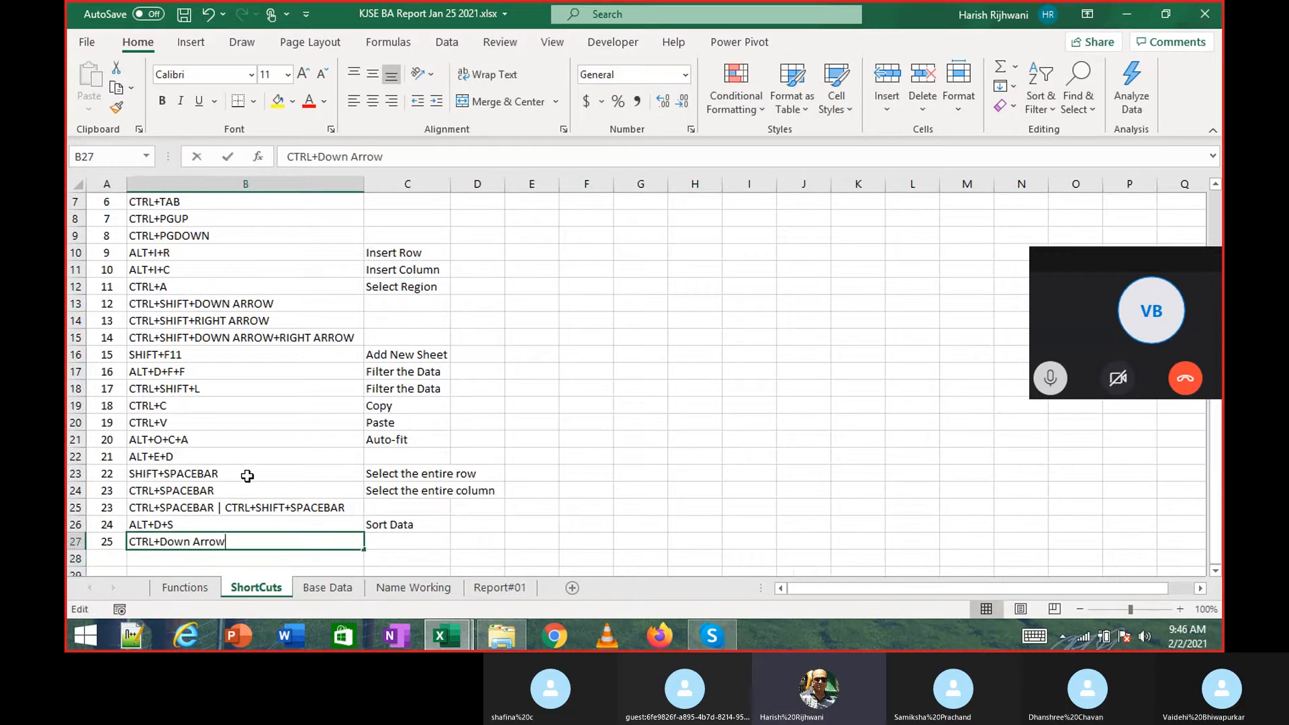
key(F2)
key(Left)
key(Left)
key(Left)
key(Left)
key(Left)
key(Left)
key(Left)
key(Left)
key(Left)
key(shift+Right)
key(shift+Right)
key(shift+Right)
key(shift+Right)
key(shift+Right)
key(shift+Right)
key(shift+Right)
key(shift+Right)
key(shift+Right)
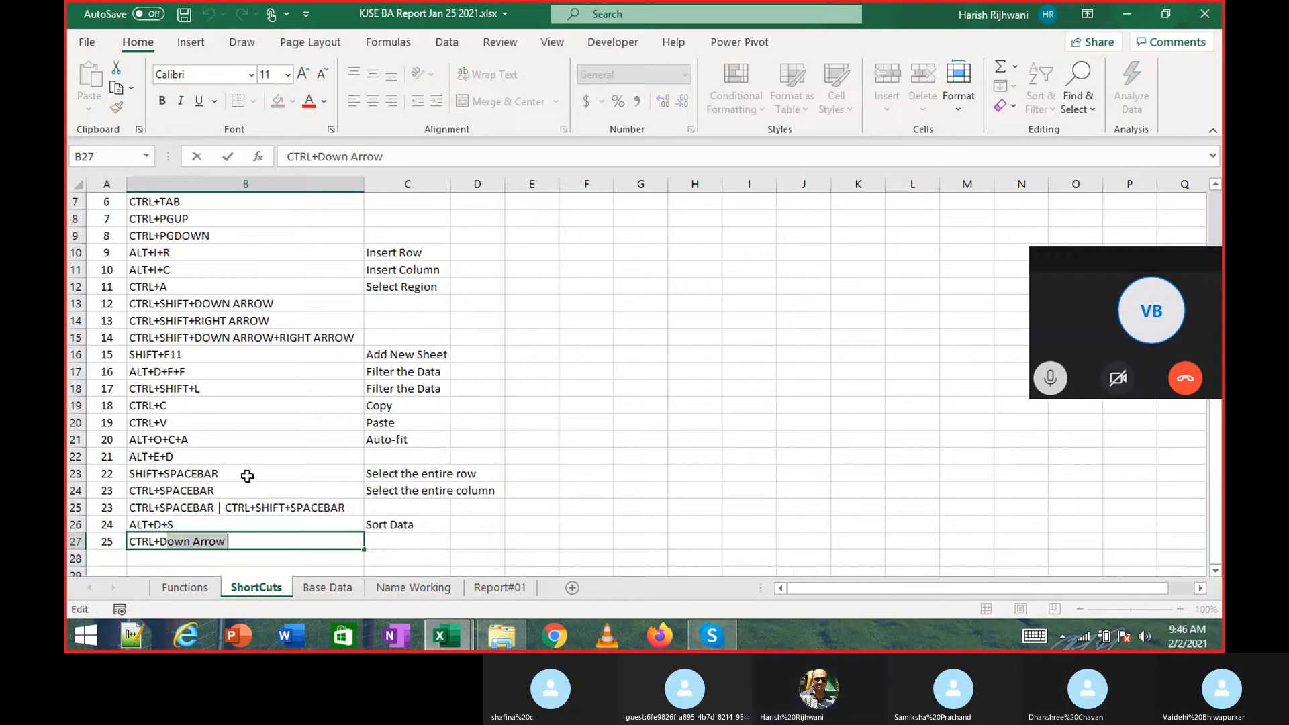
key(Delete)
key(Return)
Enter Fill Cells Down as the description of the CTRL+D shortcut in C27.
key(Up)
key(Right)
text(Fil)
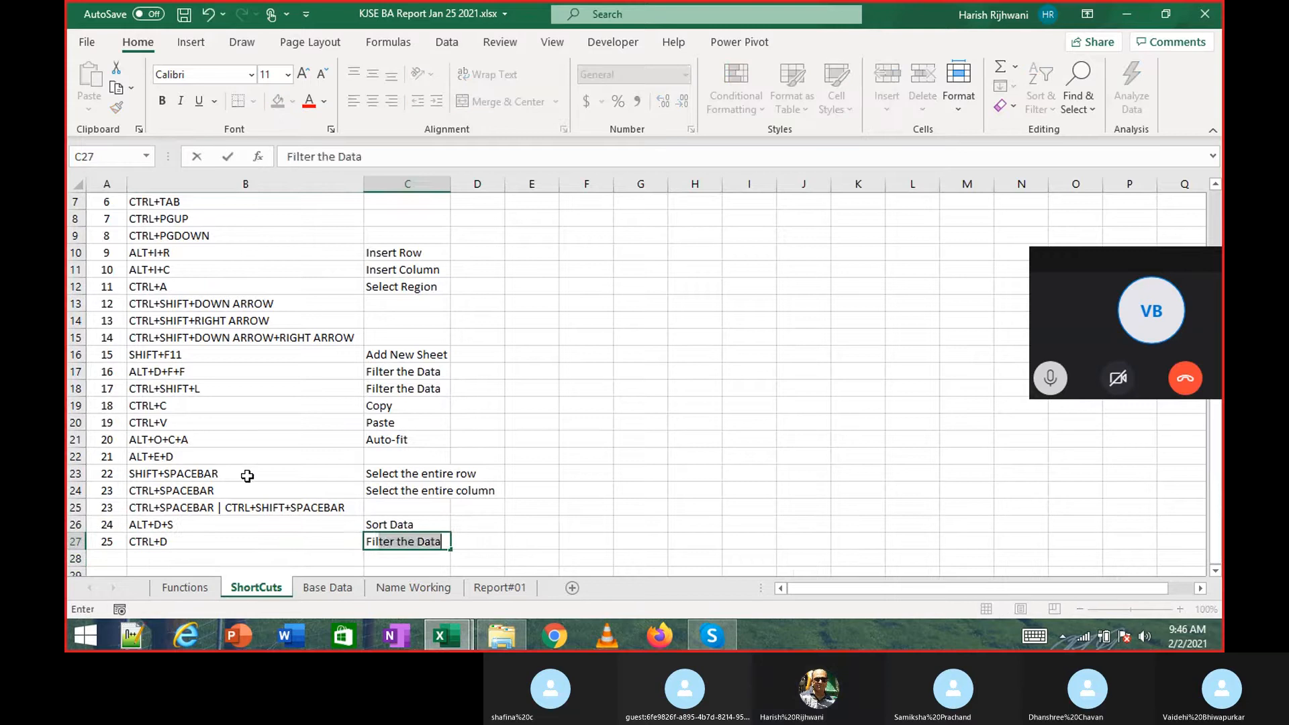
text(l Cells Down)
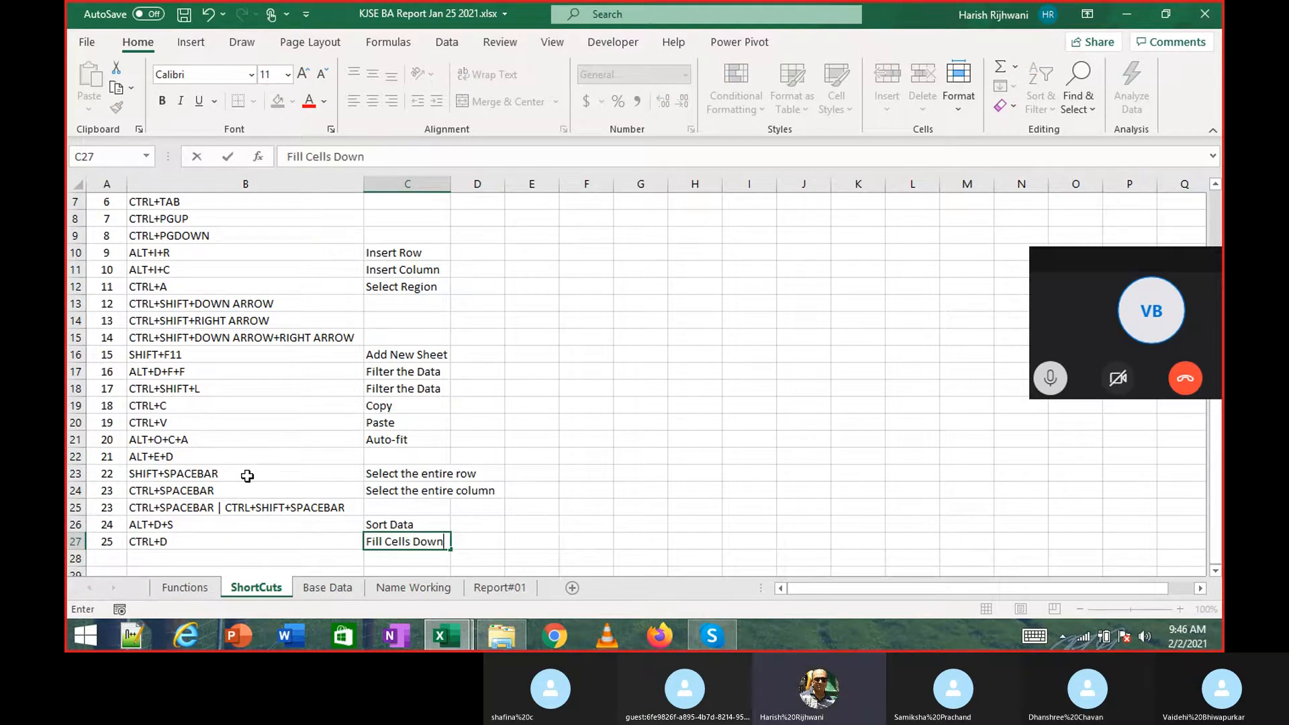
key(Return)
Number row 28 as 26 on the ShortCuts sheet and enter the autocompleted CTRL+Right Arrow in B28.
key(Left)
key(Left)
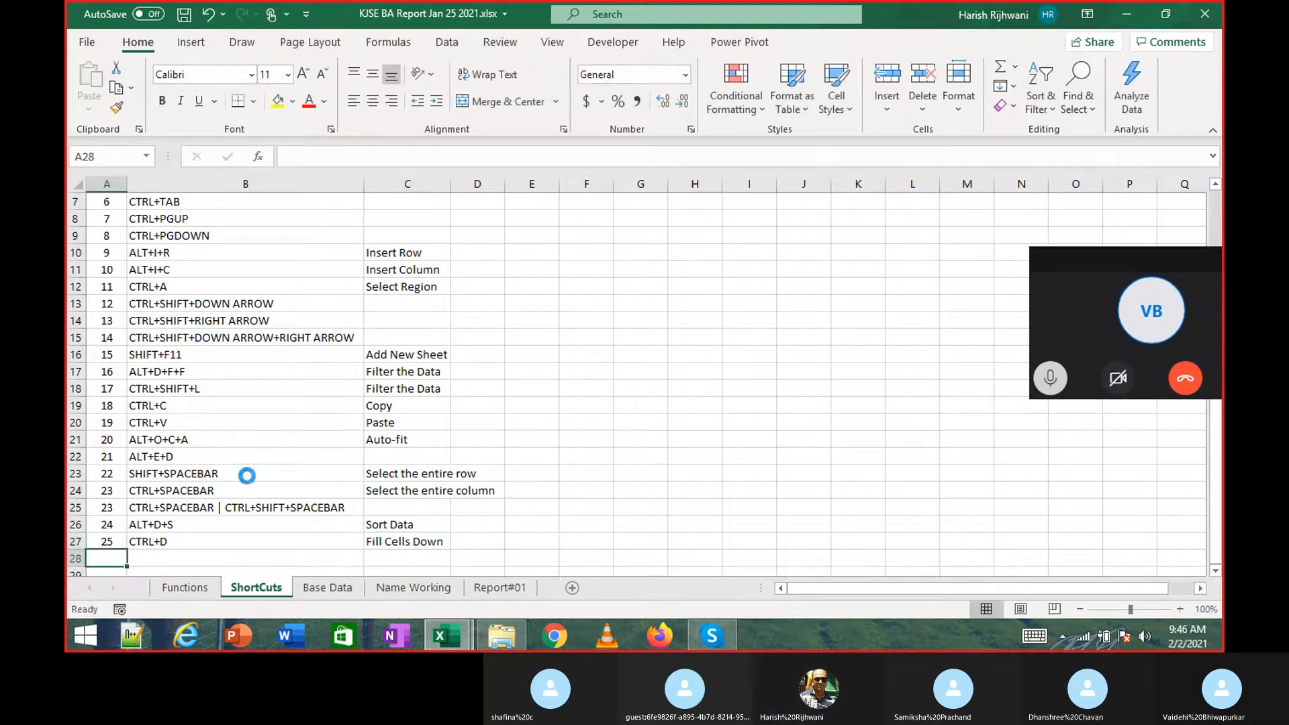
text(26)
key(Tab)
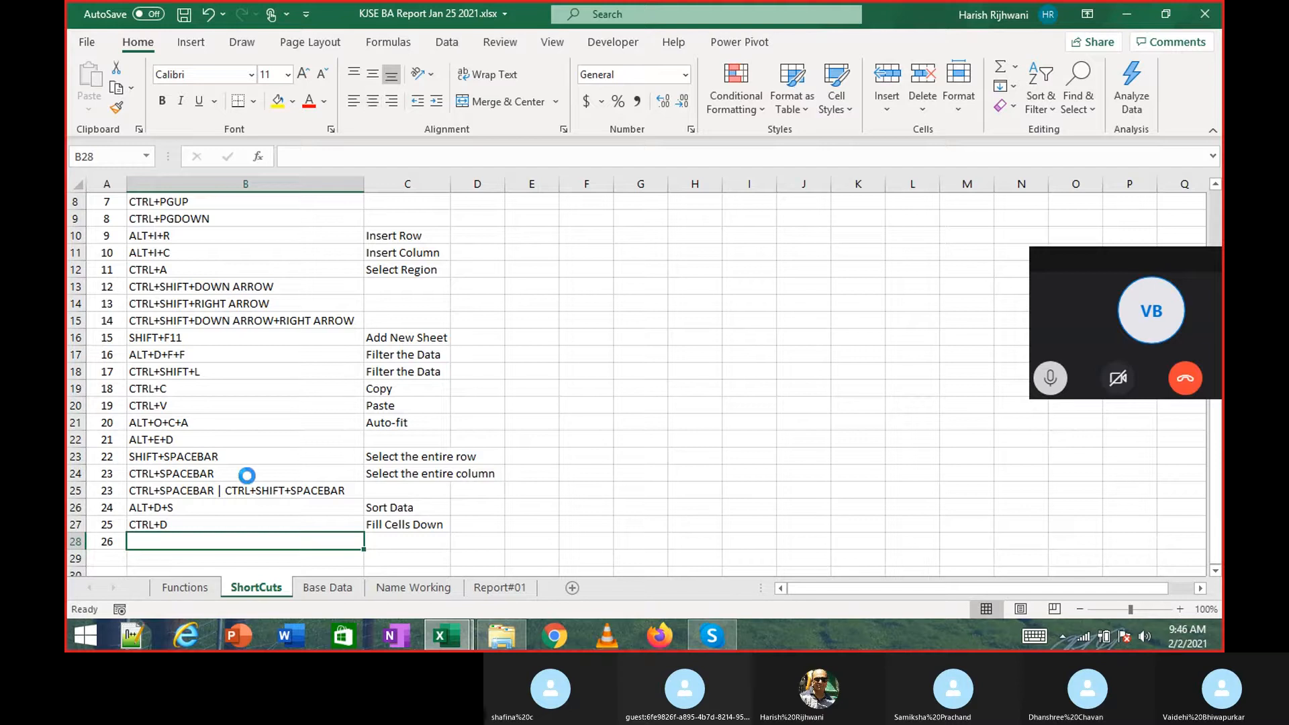
text(CTRL+Right Arrow)
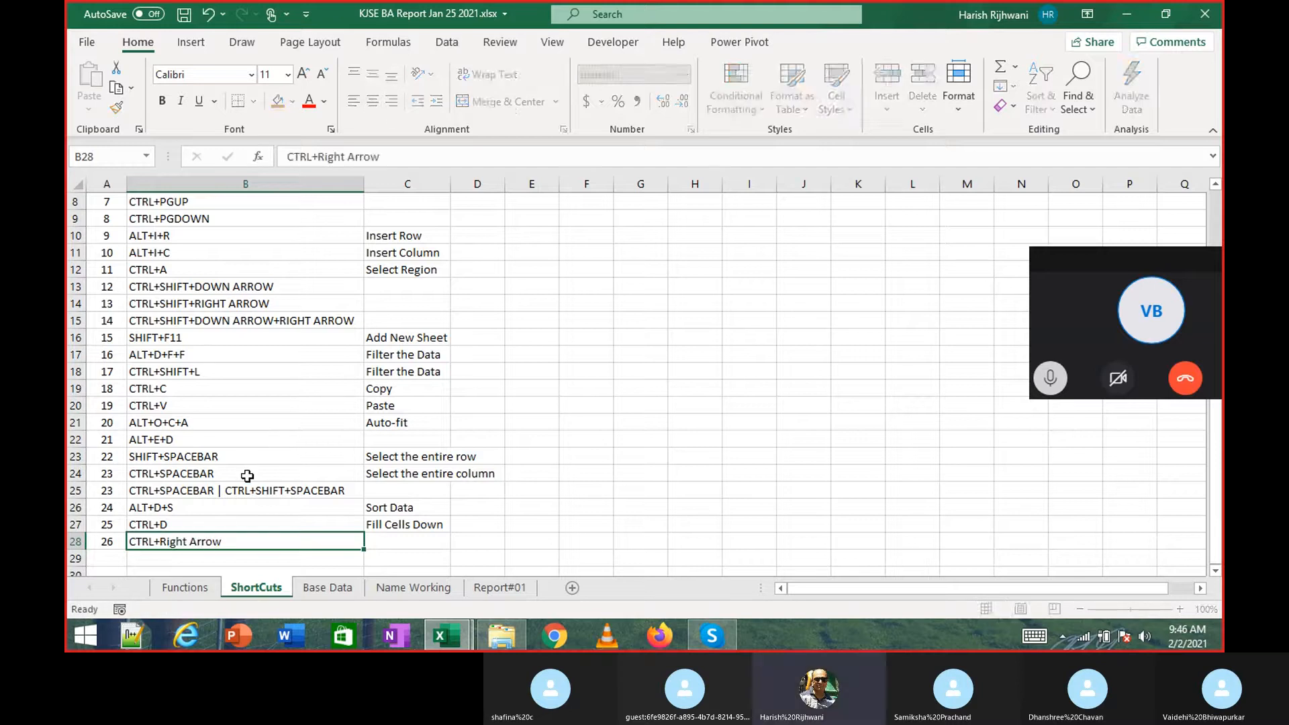
Remove the autocompleted "ight Arrow" text from B28 so that the shortcut reads CTRL+R.
key(ctrl+Left)
key(Left)
key(Left)
key(Left)
key(Left)
key(Left)
key(ctrl+shift+Right)
key(ctrl+shift+Right)
key(Delete)
key(Return)
Enter Fill Cells Right as the description of the CTRL+R shortcut in C28.
key(Up)
key(Right)
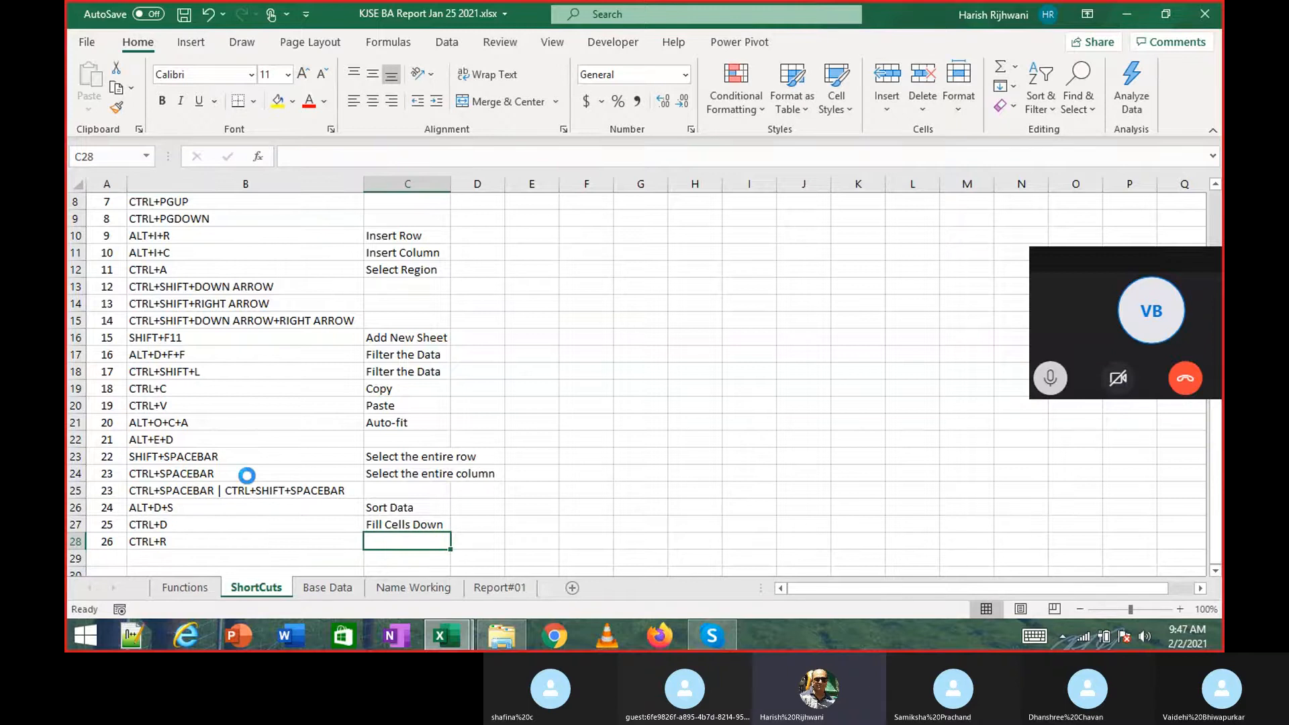
text(Fill Cells Right)
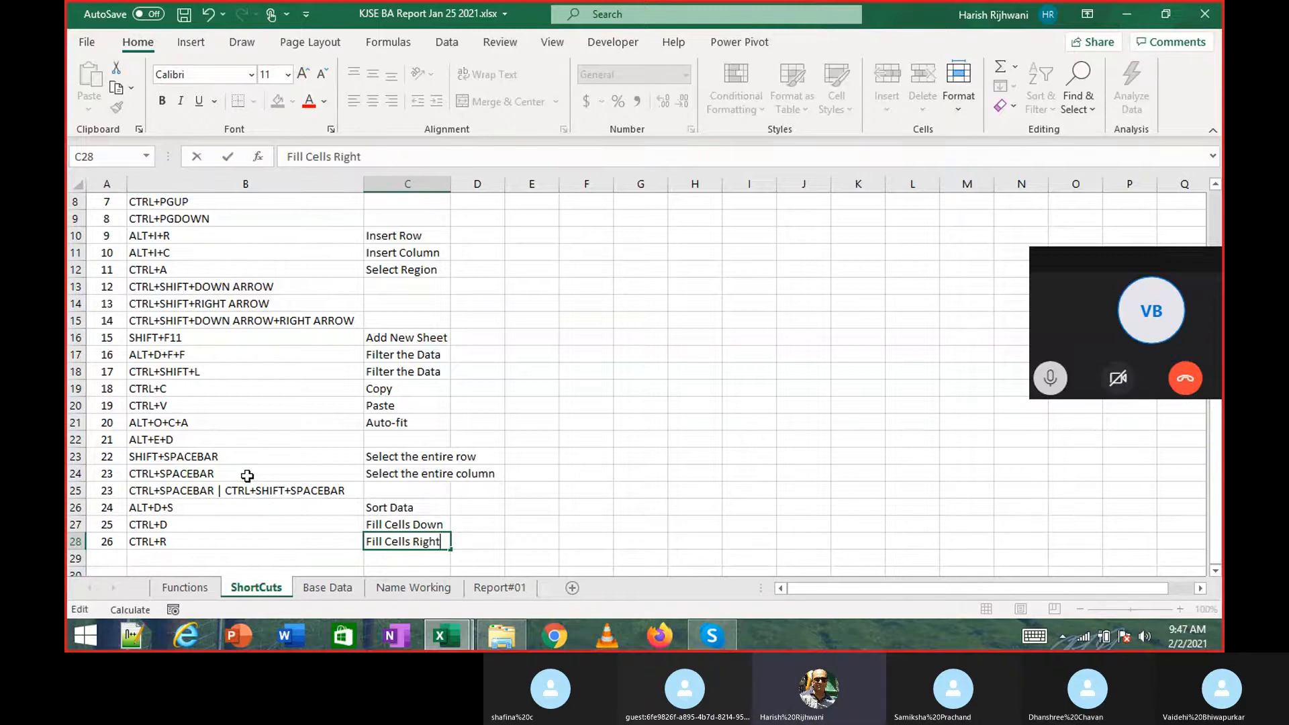
key(Return)
Return to cell A1 of the ShortCuts sheet and save the workbook.
key(Home)
key(ctrl+Home)
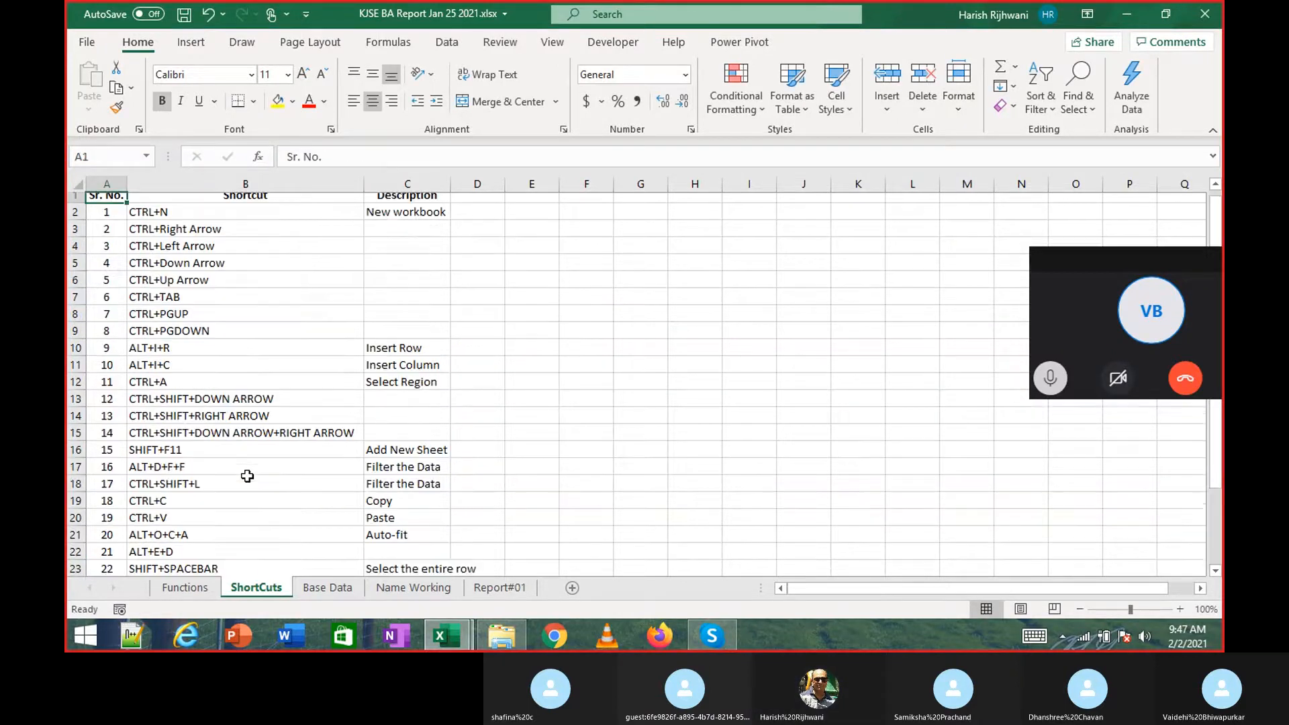
key(ctrl+s)
On the Report#01 sheet, delete the demonstration numbers below the provider list in C101:J104.
key(ctrl+Page_Down)
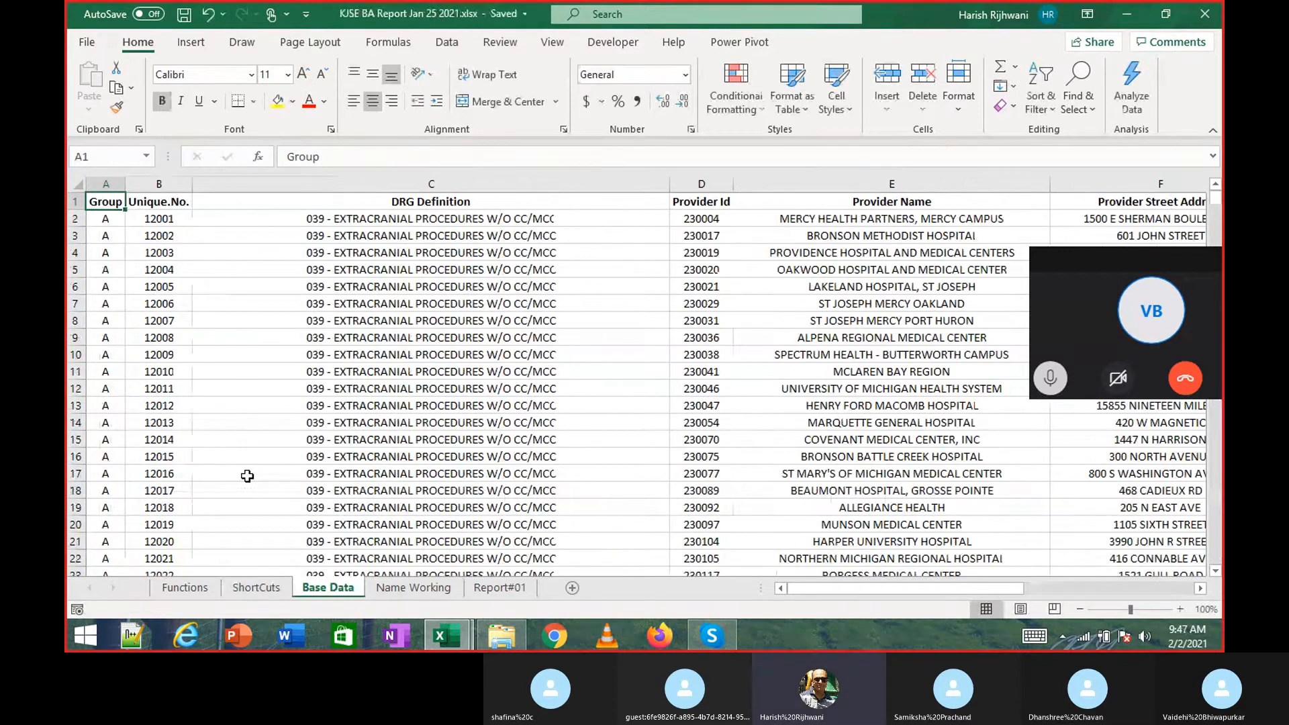
key(ctrl+Page_Down)
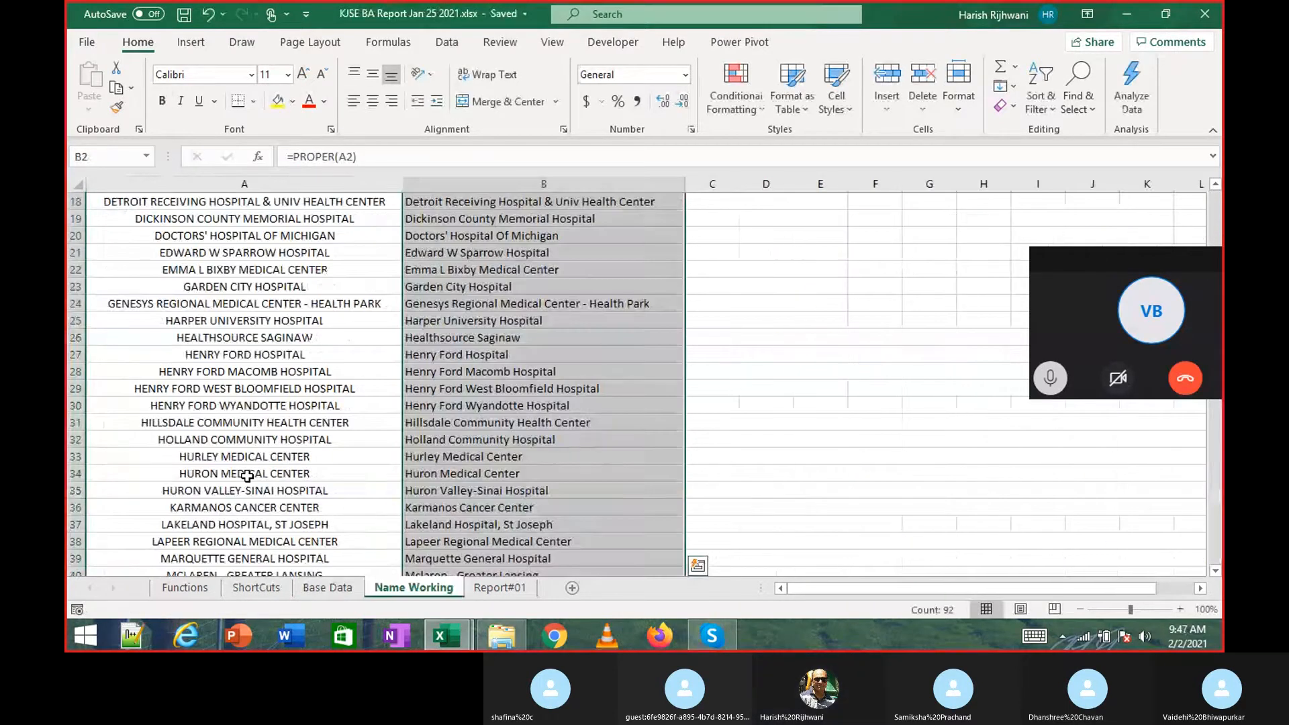
key(ctrl+Page_Down)
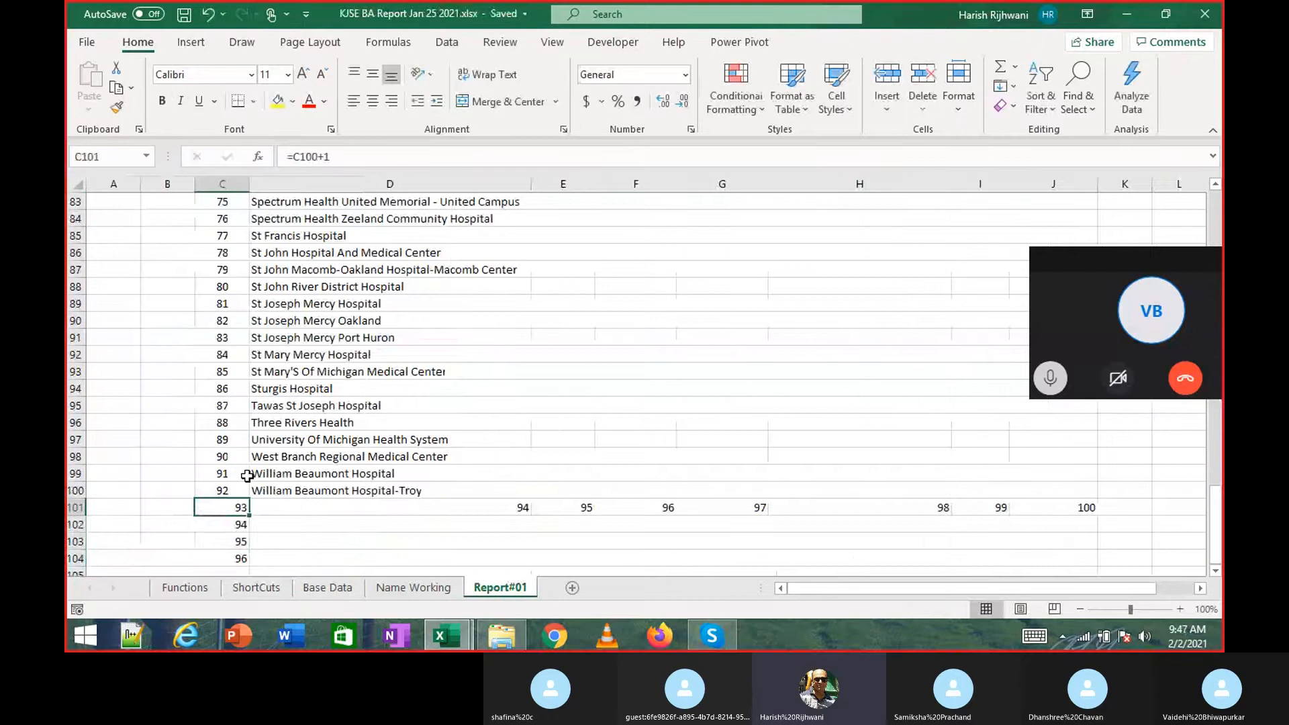
key(ctrl+shift+Down)
key(ctrl+shift+Right)
key(Page_Up)
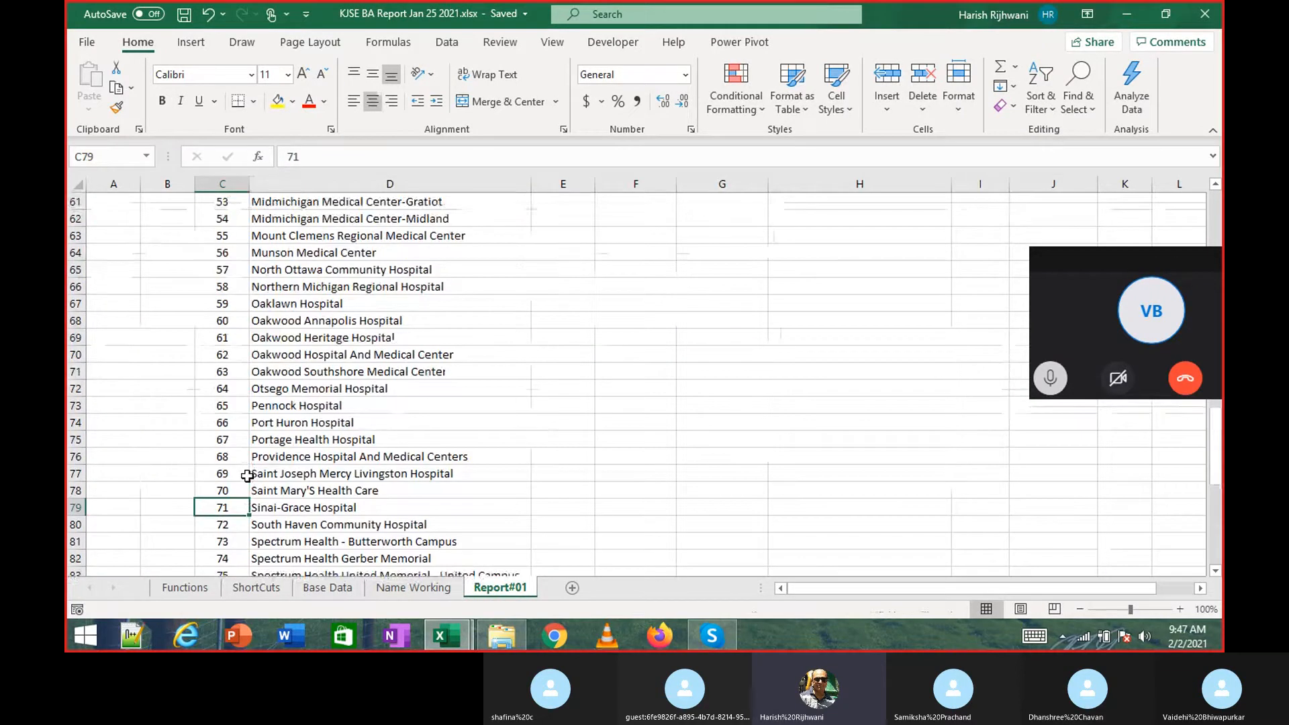
key(ctrl+Down)
key(Up)
key(Up)
key(Up)
key(ctrl+shift+Down)
key(ctrl+shift+Right)
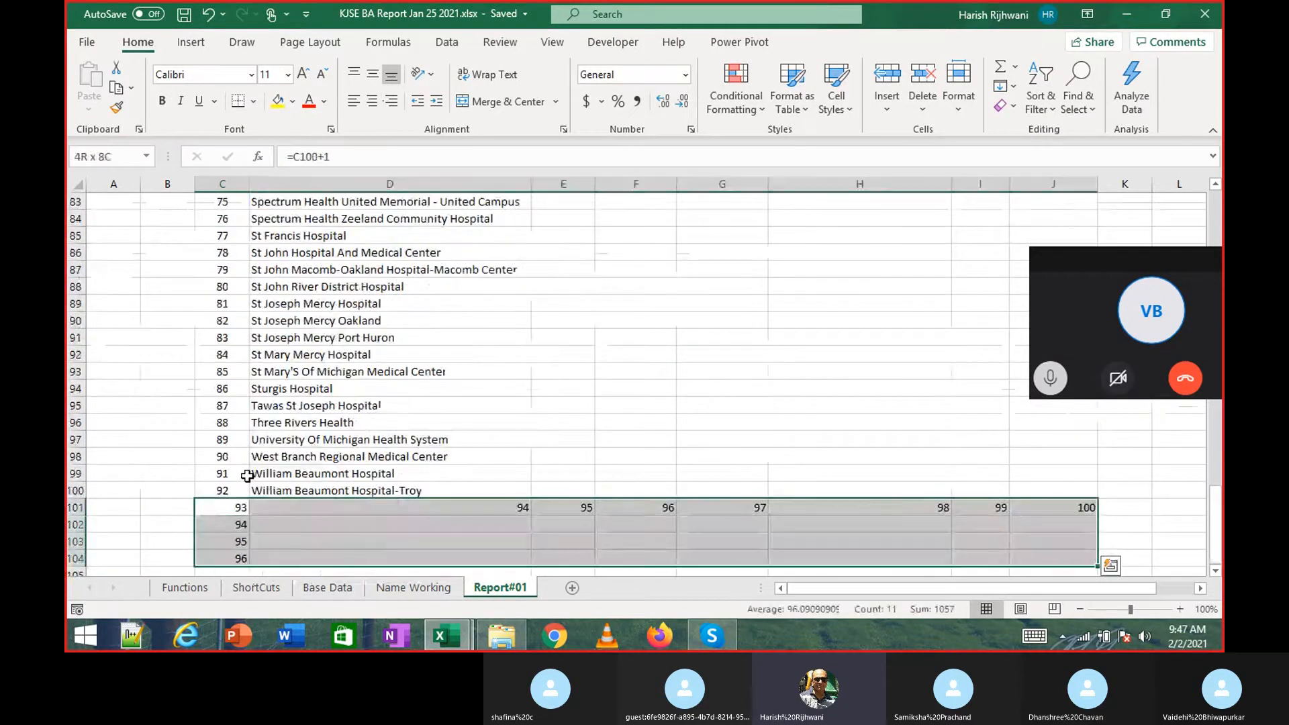
key(Delete)
Return to the first serial number in C9 and save the workbook.
key(ctrl+Up)
key(ctrl+Up)
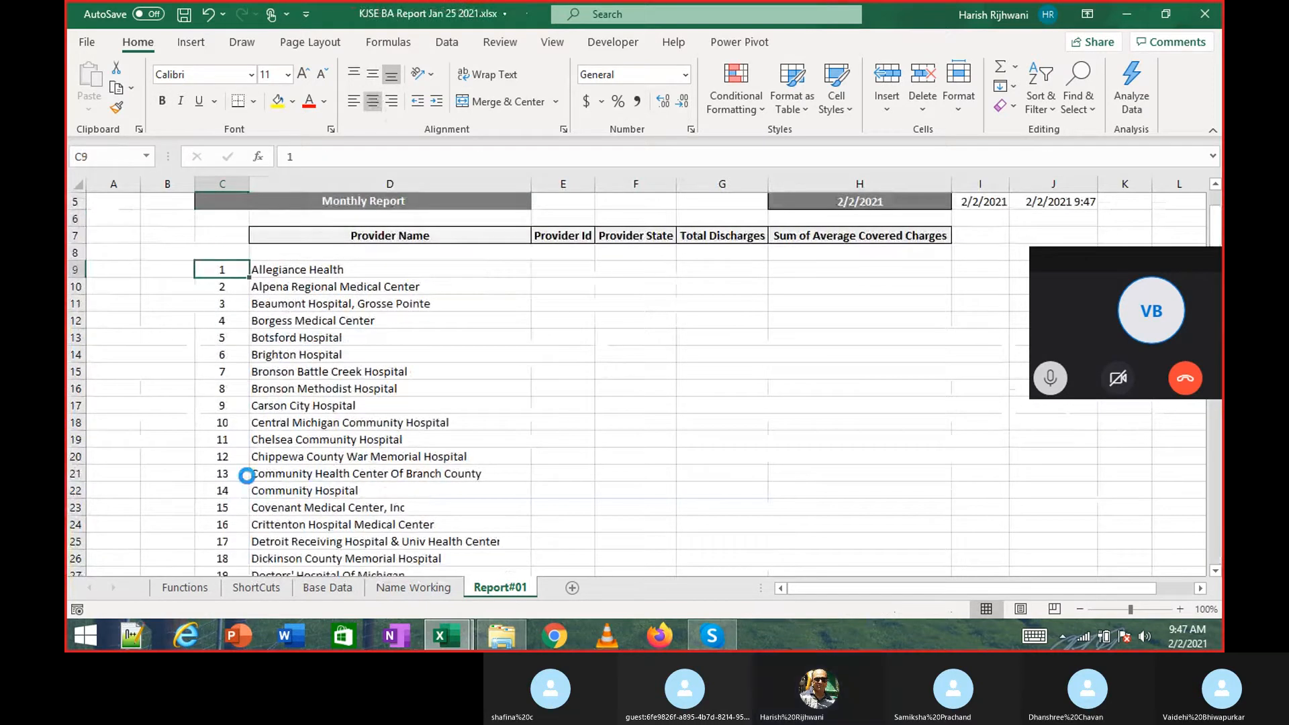
key(ctrl+s)
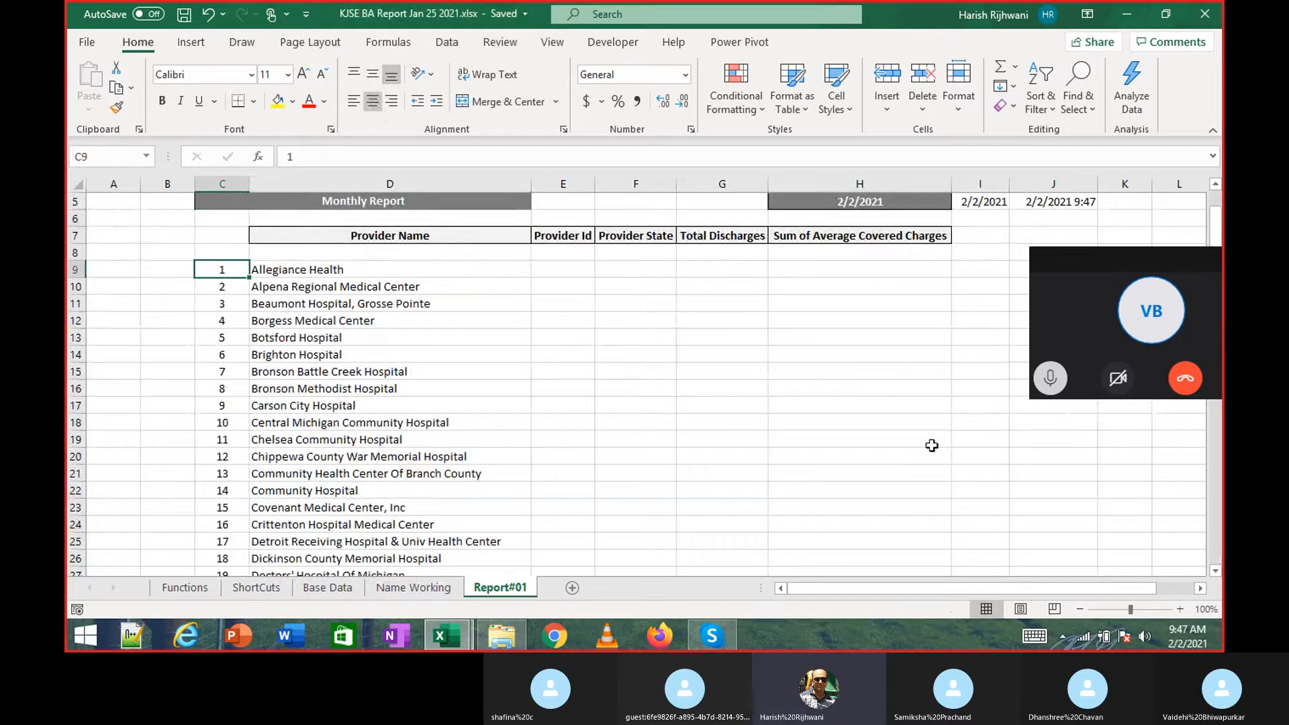
Check the call chat in Skype and mute the call microphone.
click(725, 637)
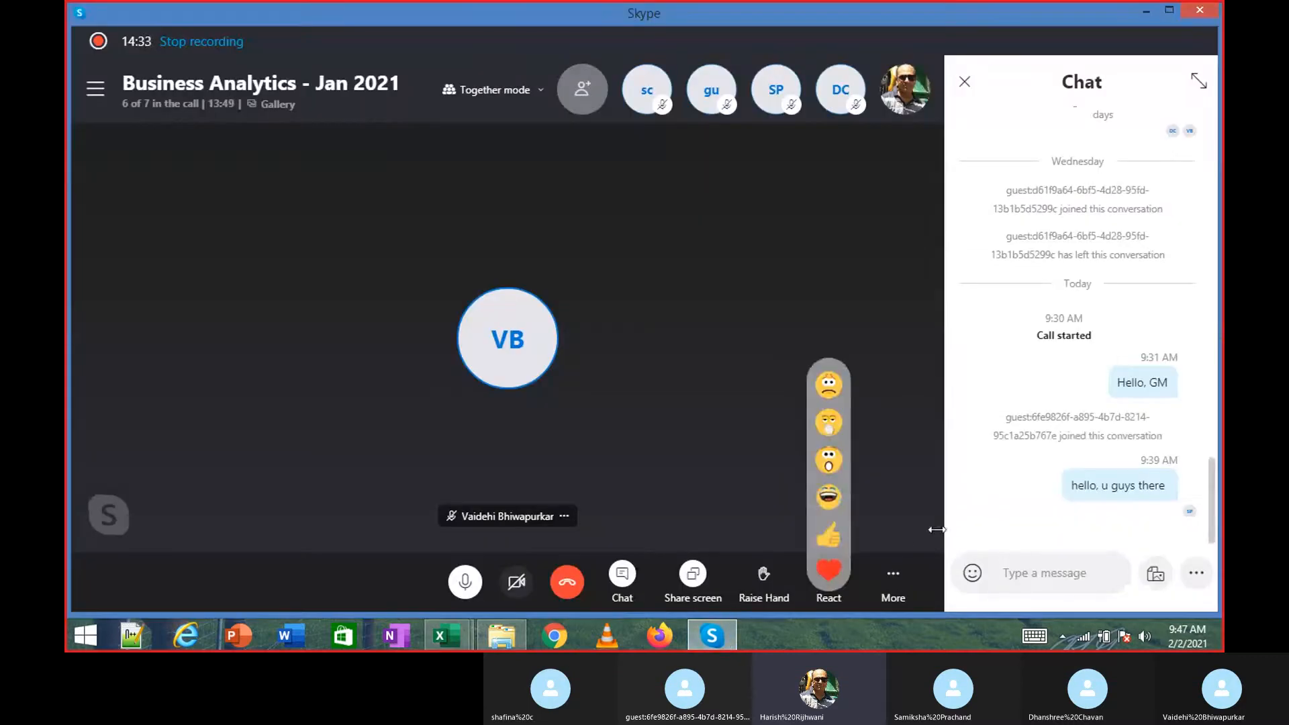
key(alt+Tab)
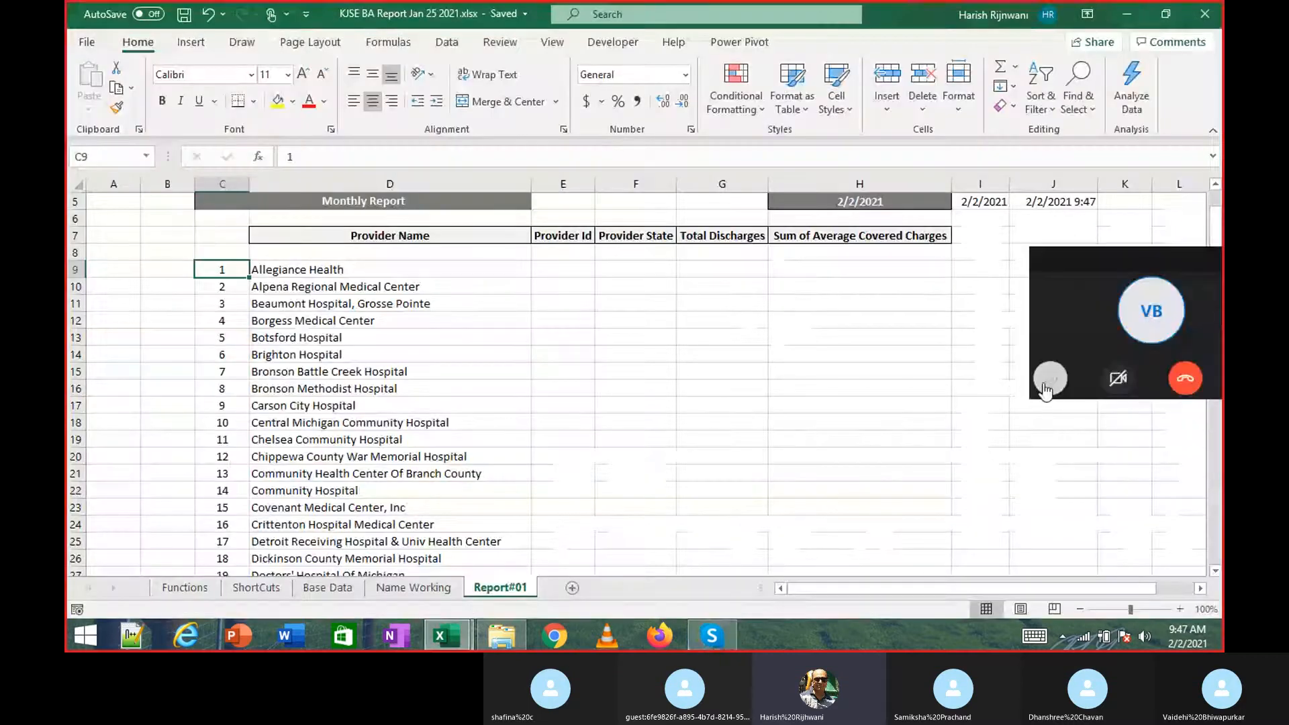
click(1049, 378)
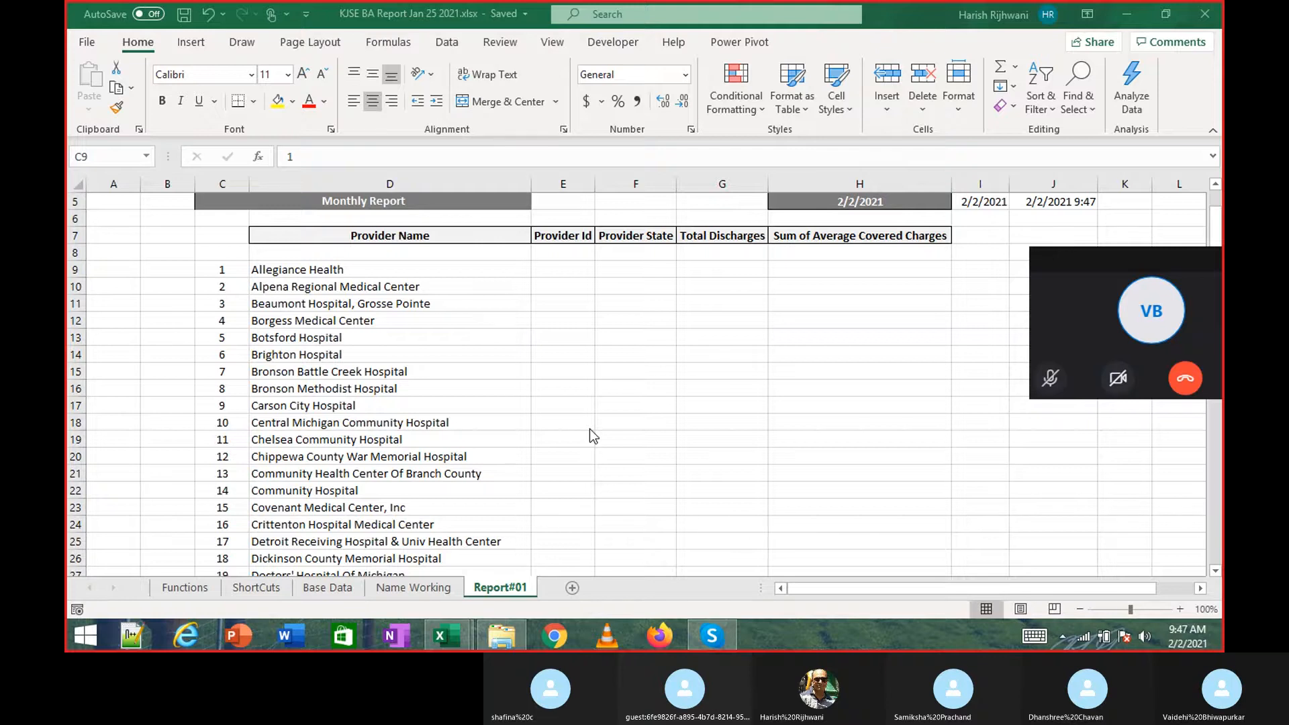
Switch to Skype to unmute the microphone, and return to the Excel workbook.
click(716, 634)
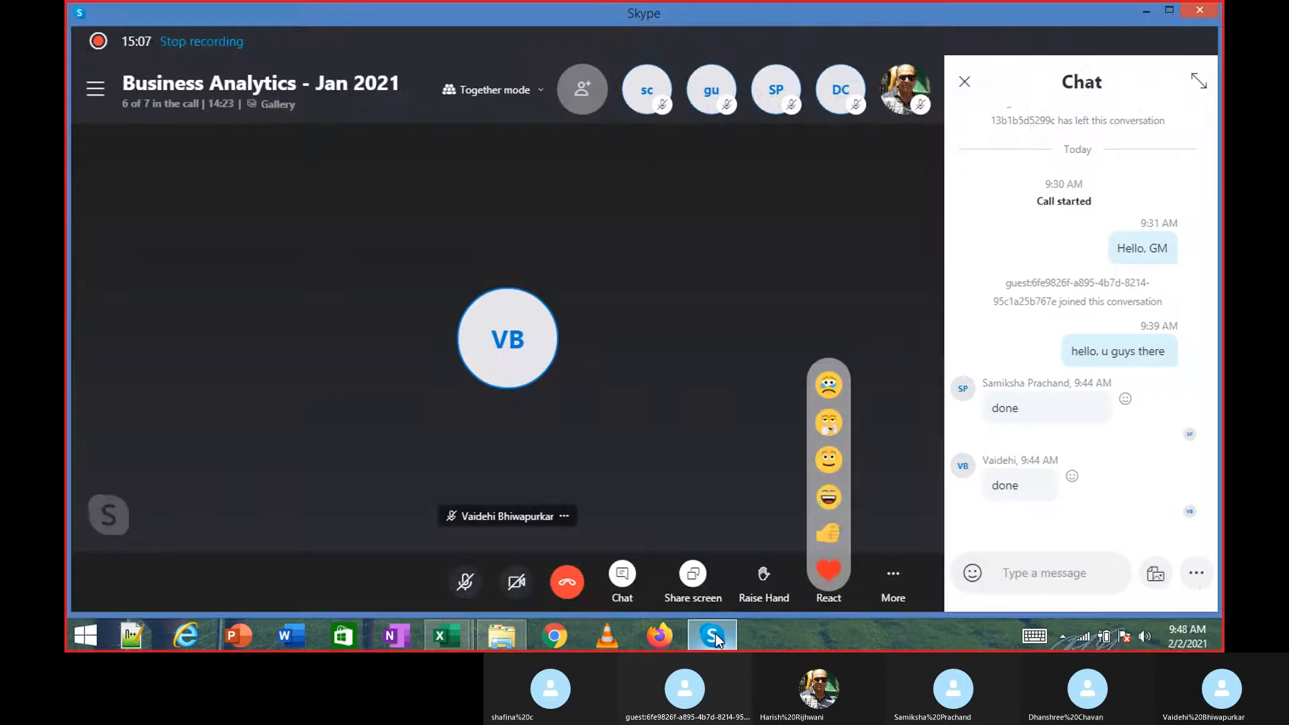
click(715, 634)
click(715, 634)
mouse_move(714, 631)
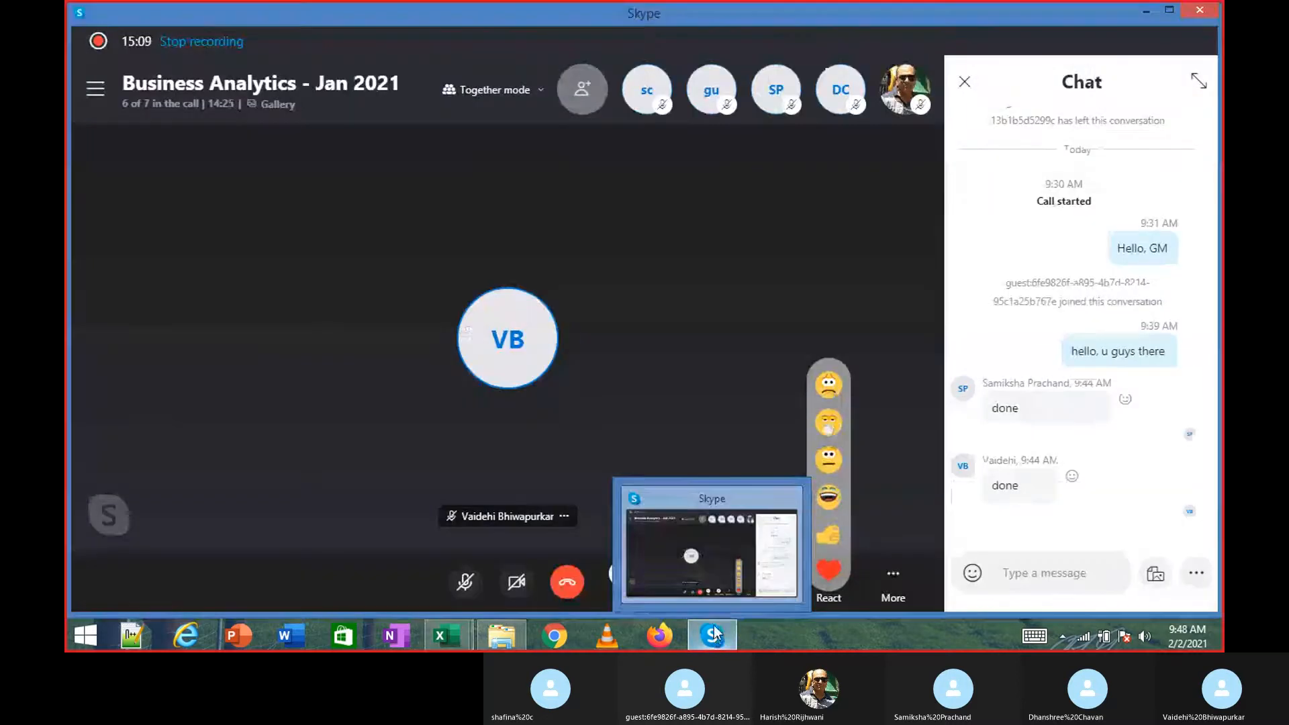
click(467, 580)
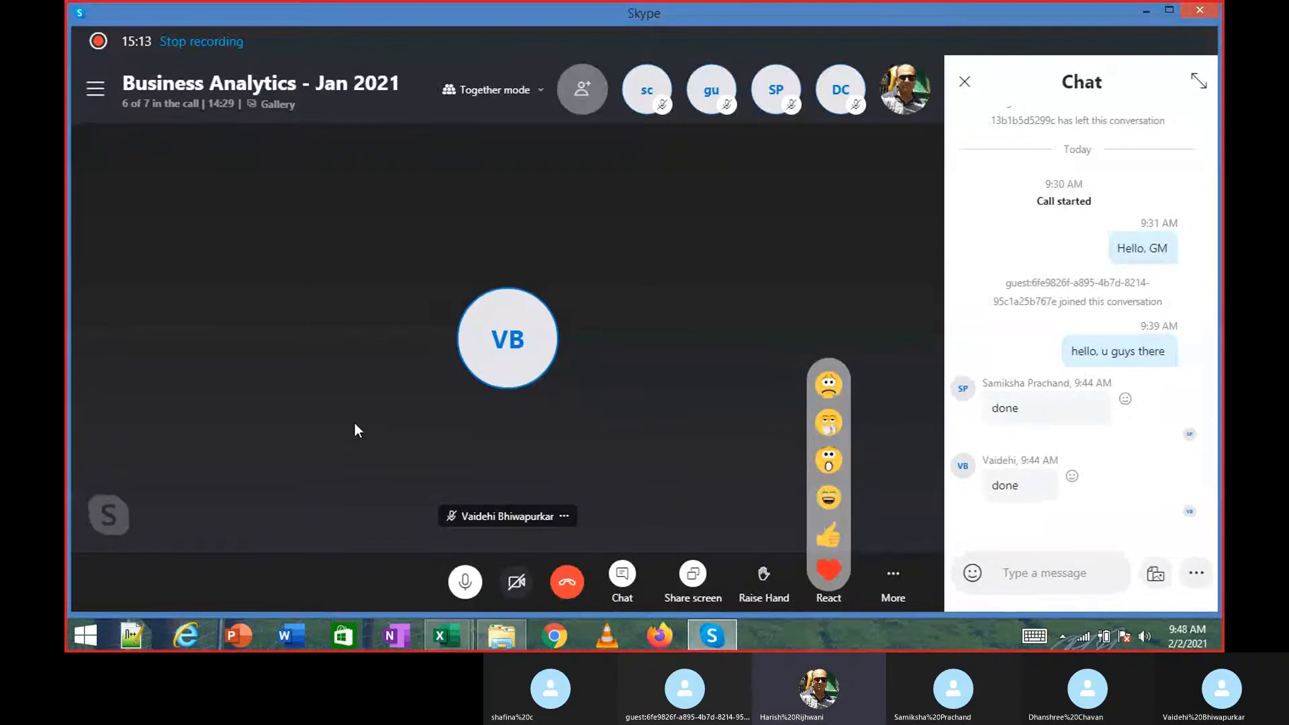
key(alt+Tab)
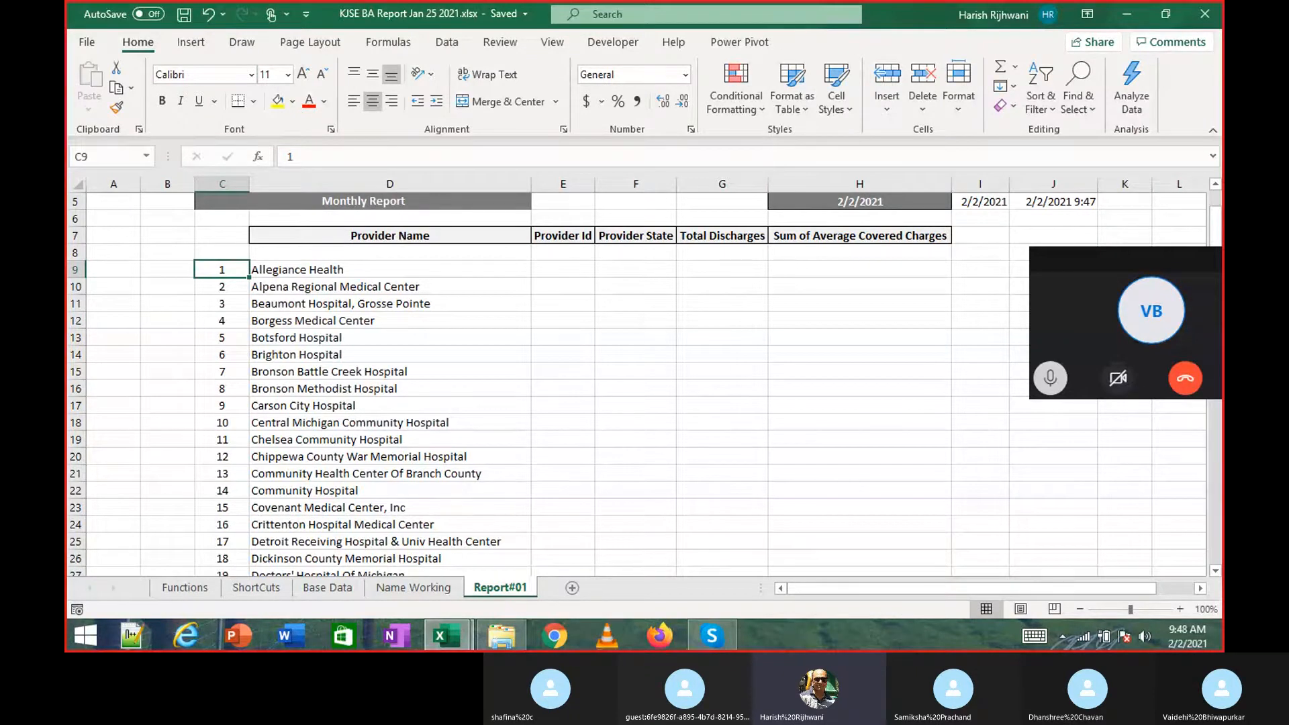
Switch between the Excel report and Skype to check the call chat for participants' replies.
click(730, 635)
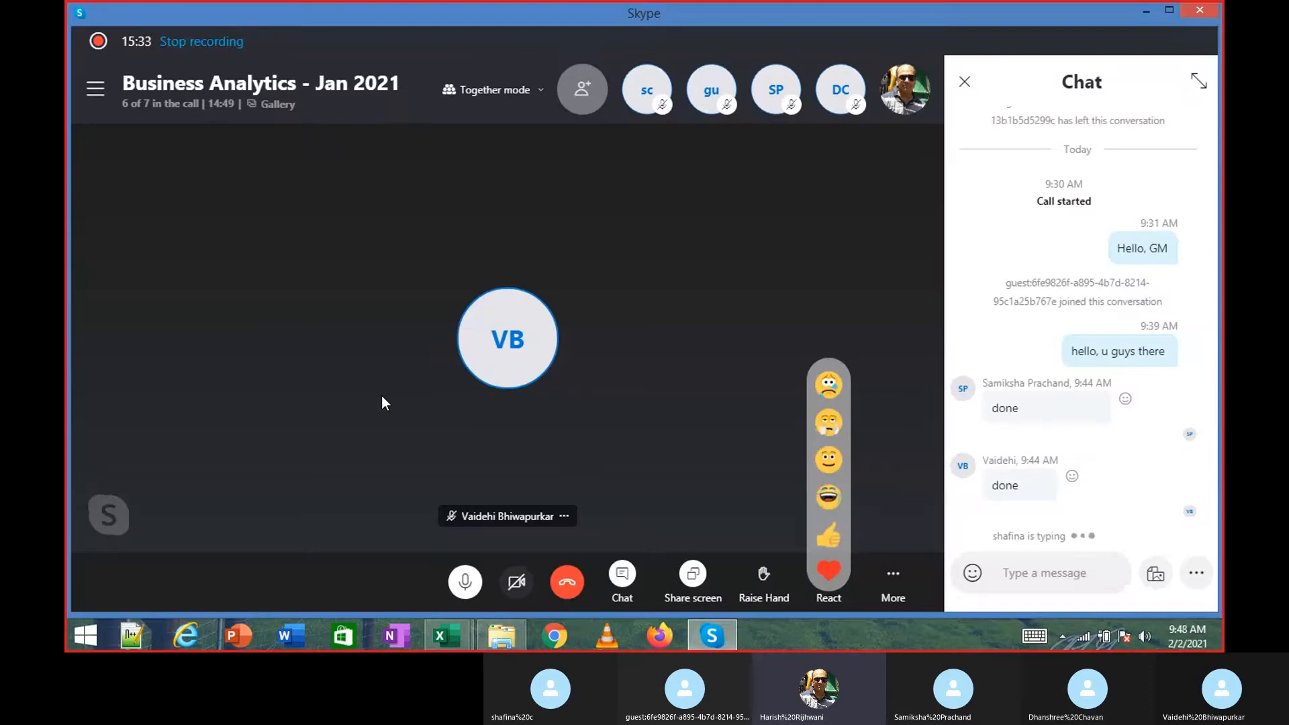
key(alt+Tab)
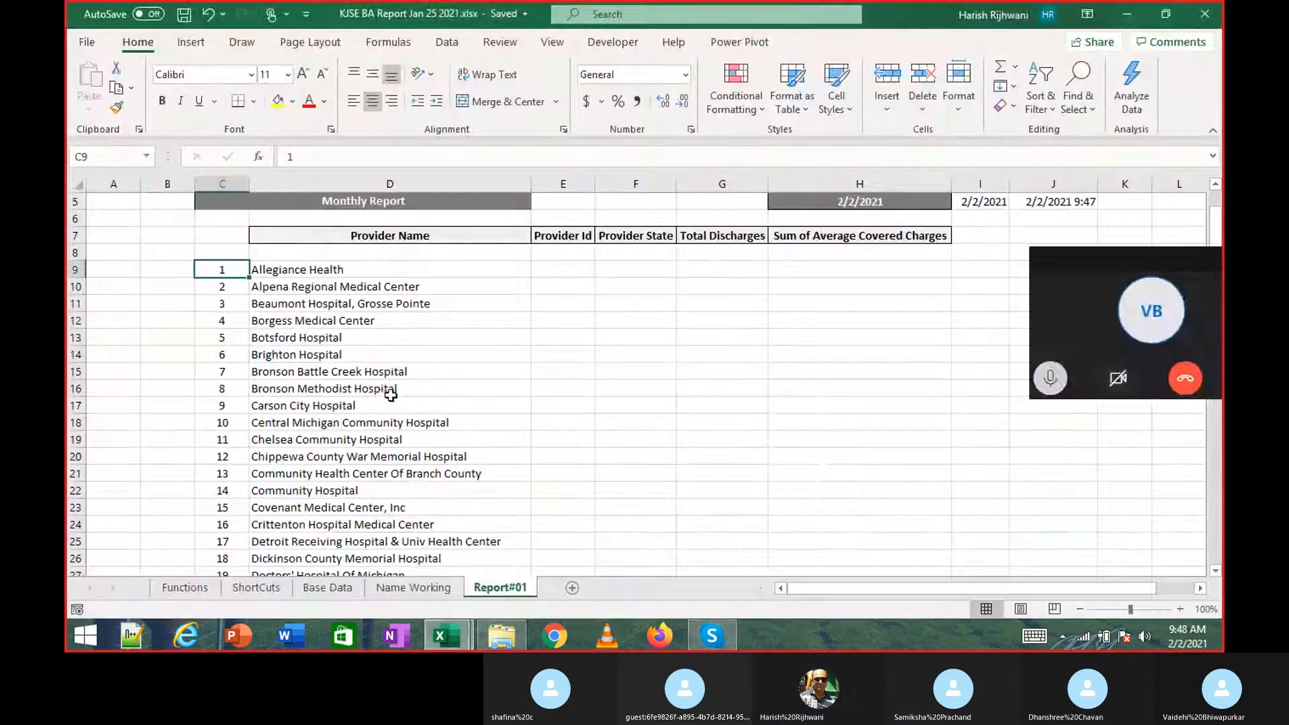
key(alt+Tab)
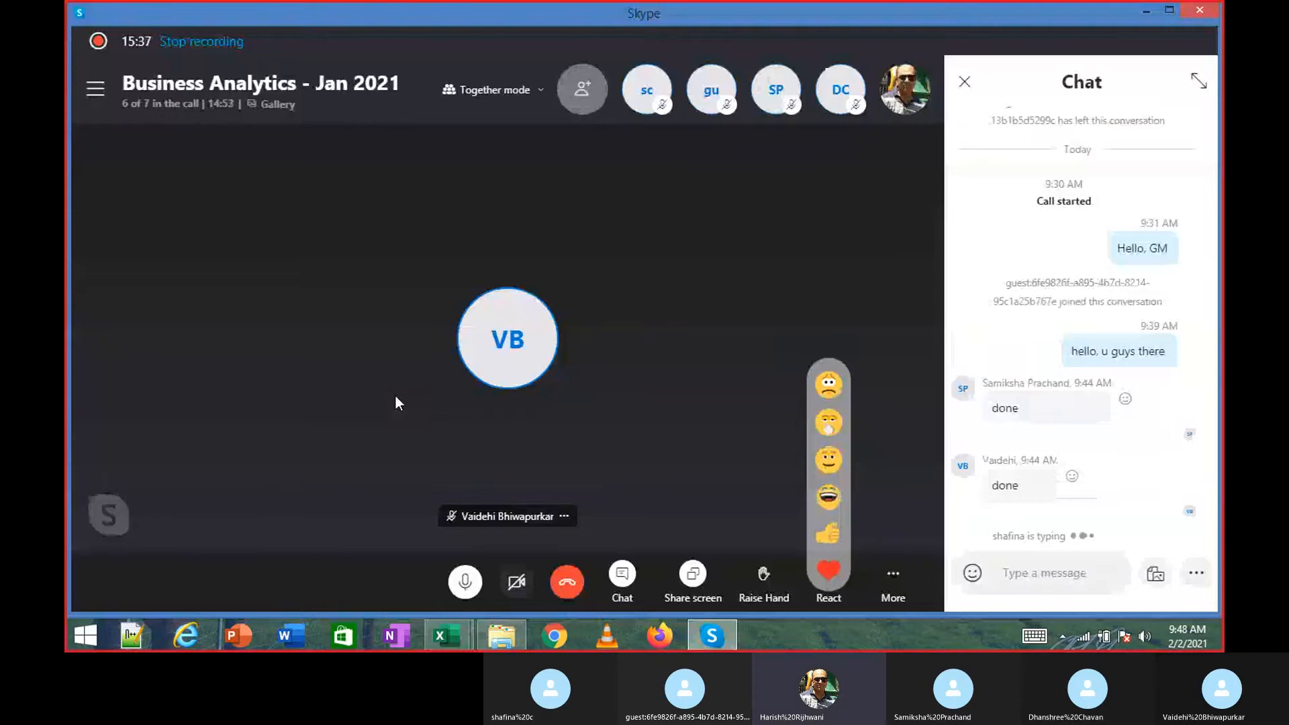
key(alt+Tab)
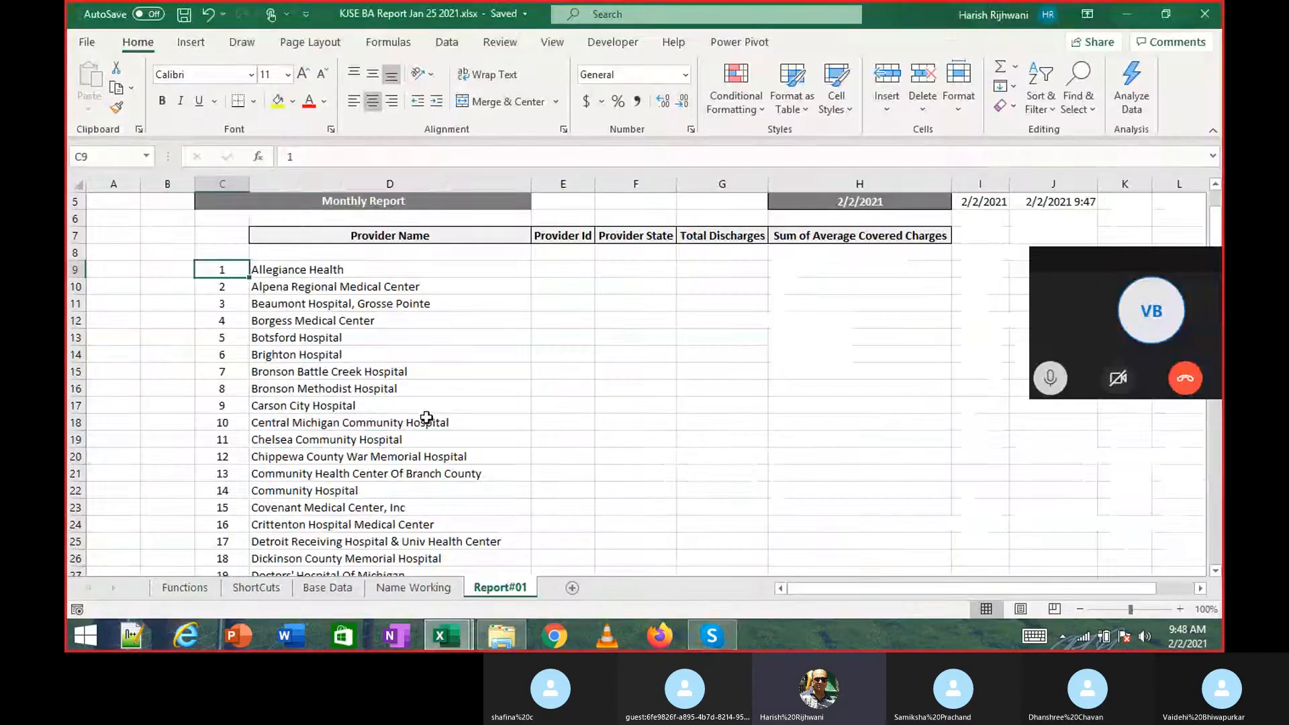
click(403, 439)
mouse_move(716, 639)
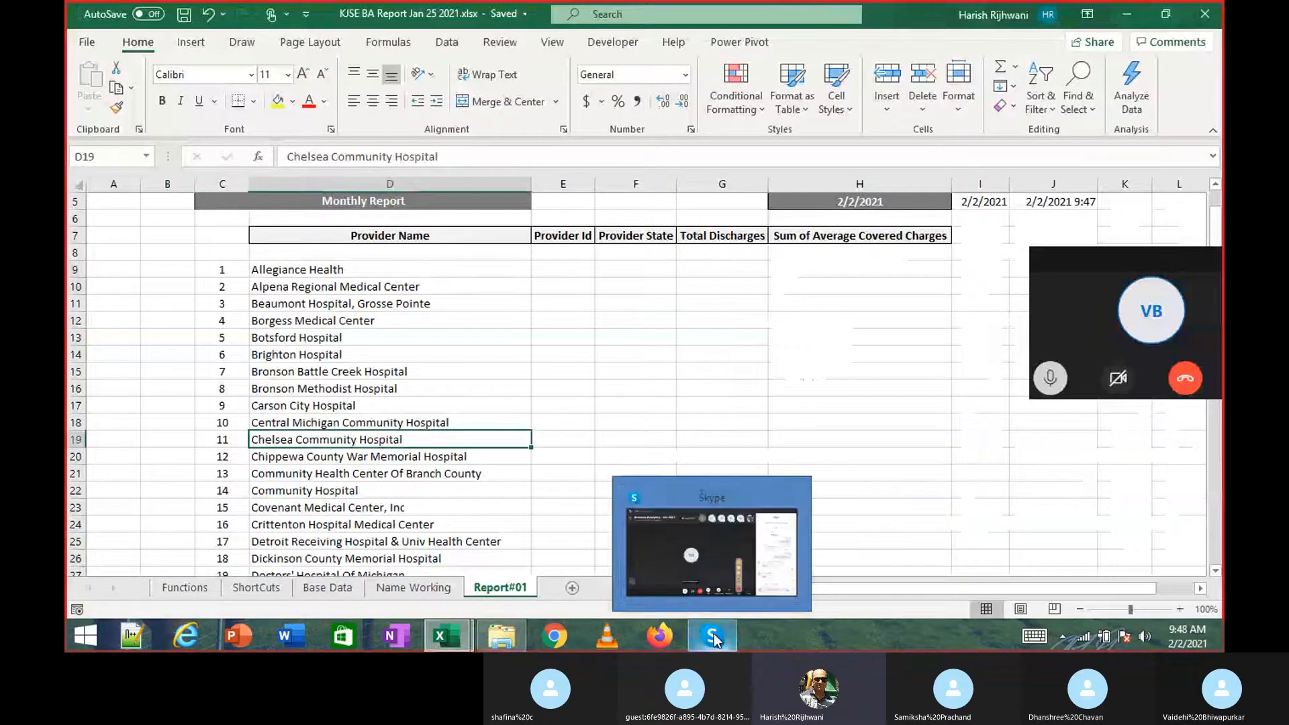
click(690, 561)
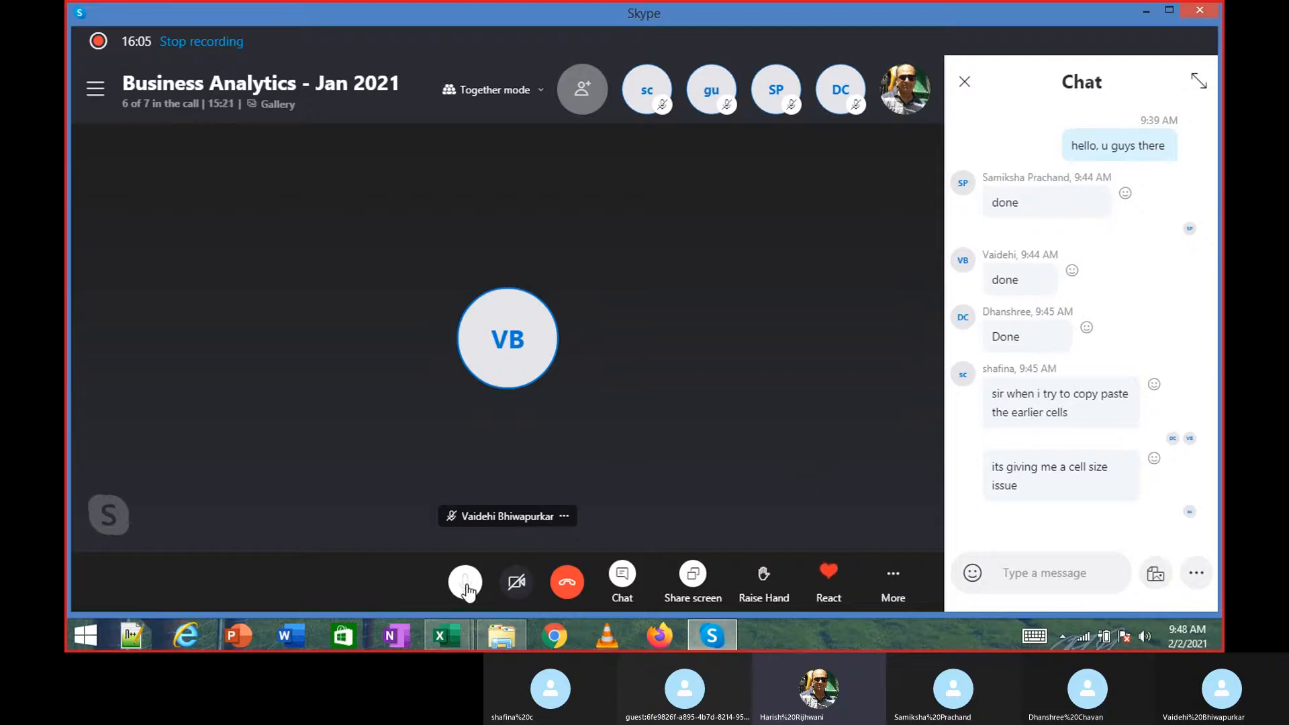
mouse_move(468, 590)
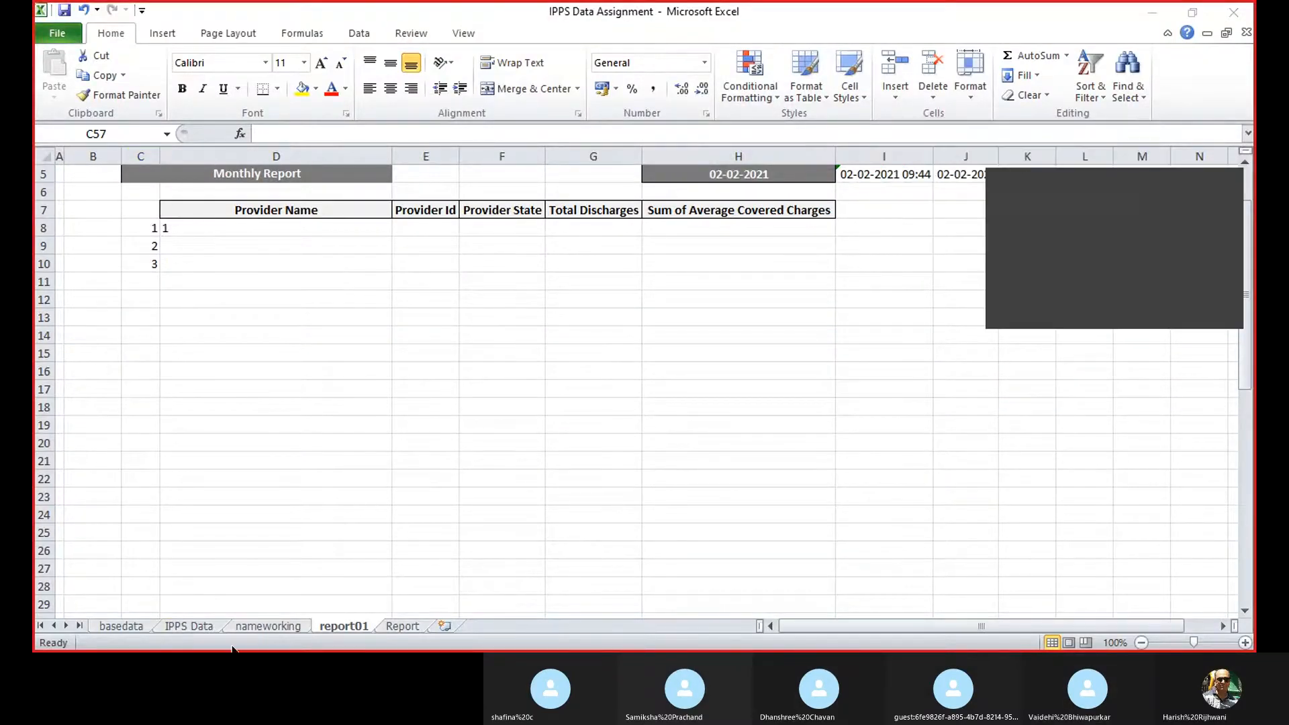
In the IPPS Data Assignment workbook, copy the provider names in B2:B7 of the nameworking sheet.
click(265, 626)
click(504, 193)
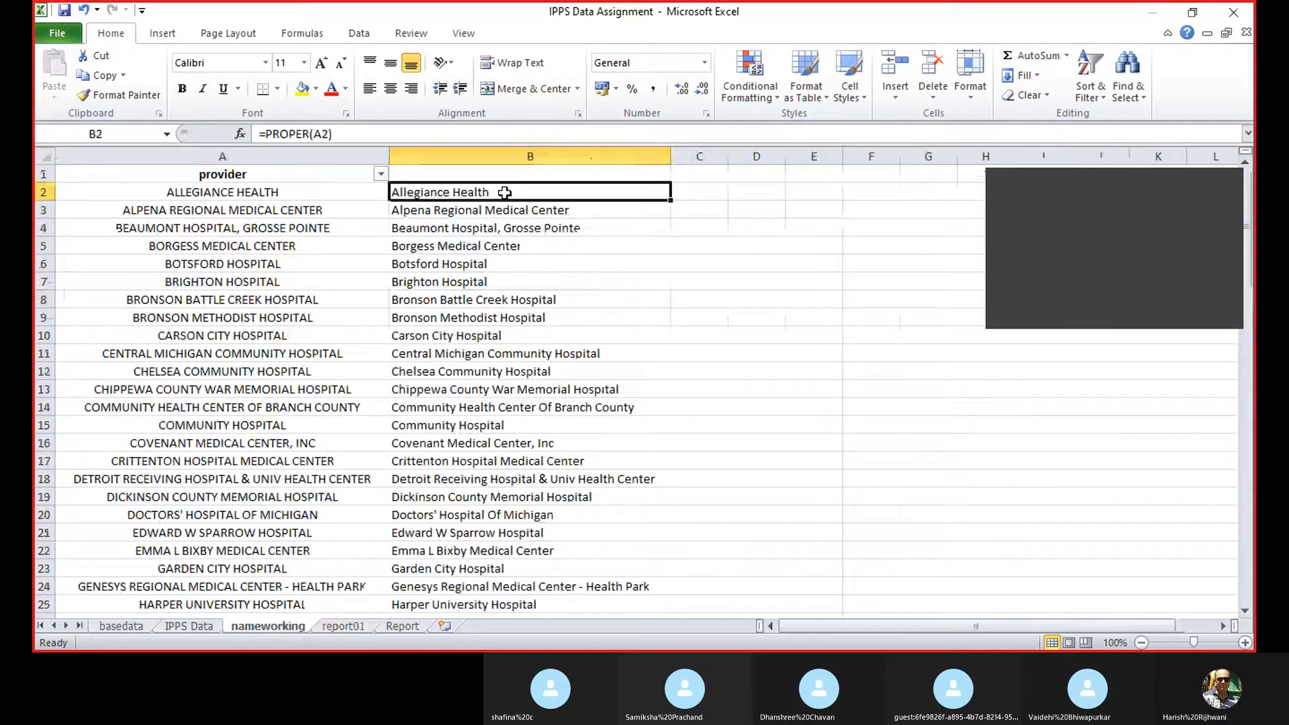
key(shift+Down)
key(shift+Down)
key(shift+Down)
key(shift+Down)
key(shift+Down)
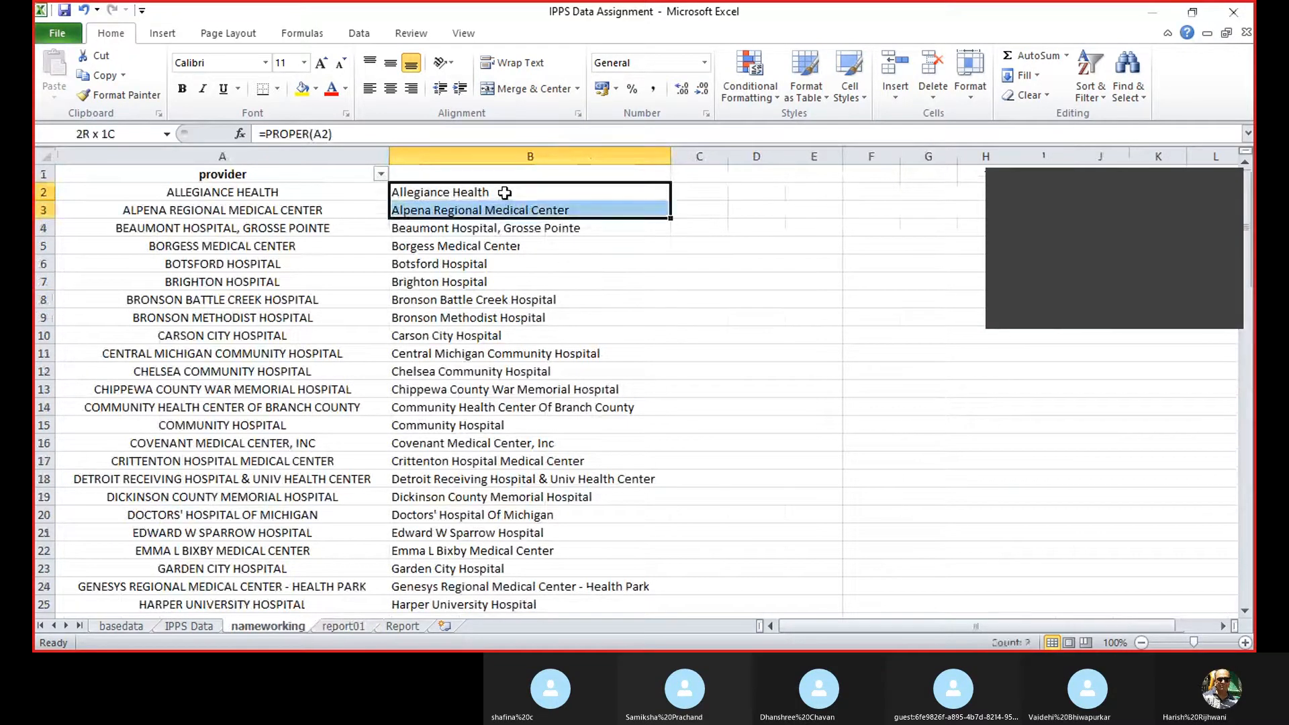
right_click(504, 193)
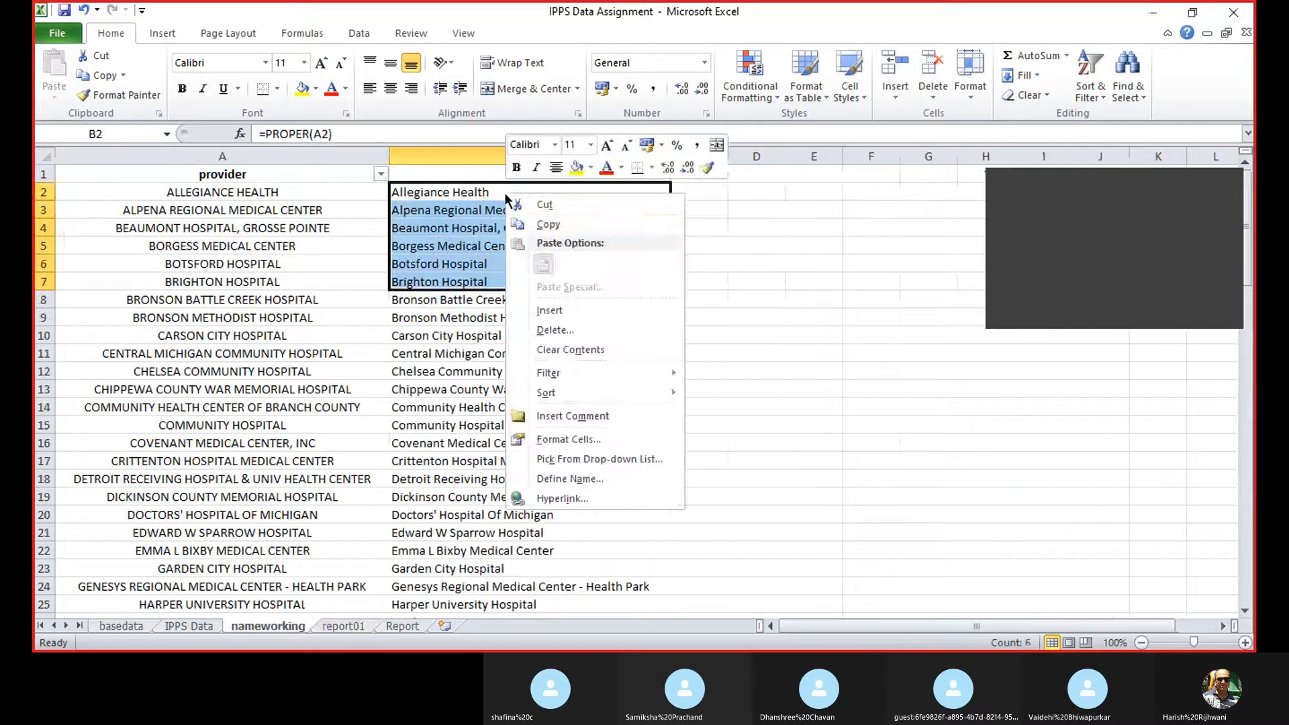
click(543, 215)
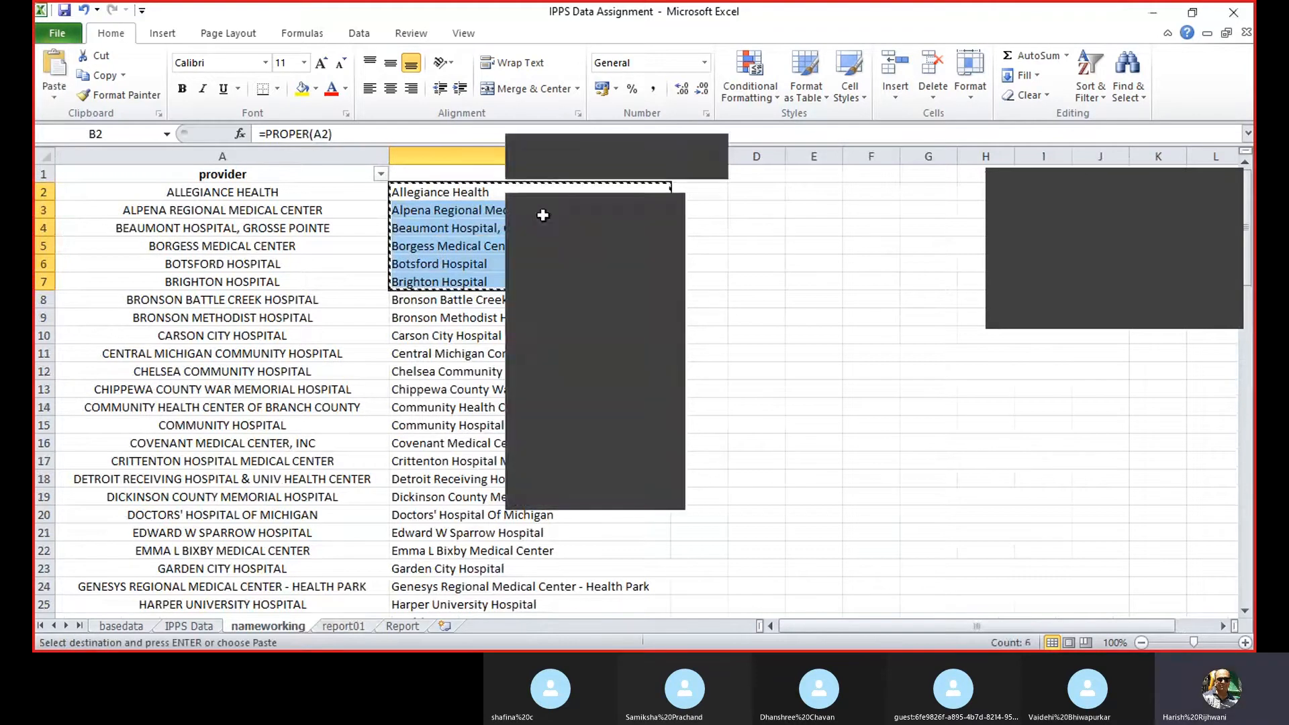
click(344, 625)
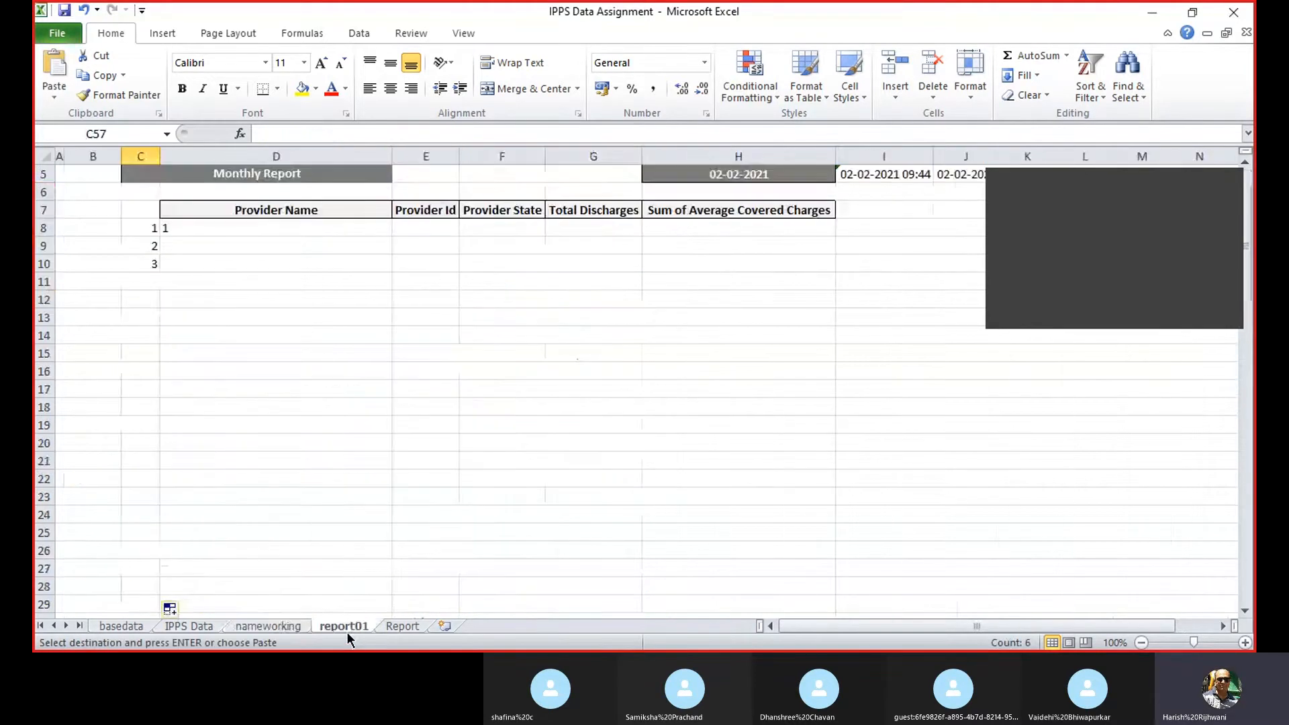
click(269, 626)
click(540, 156)
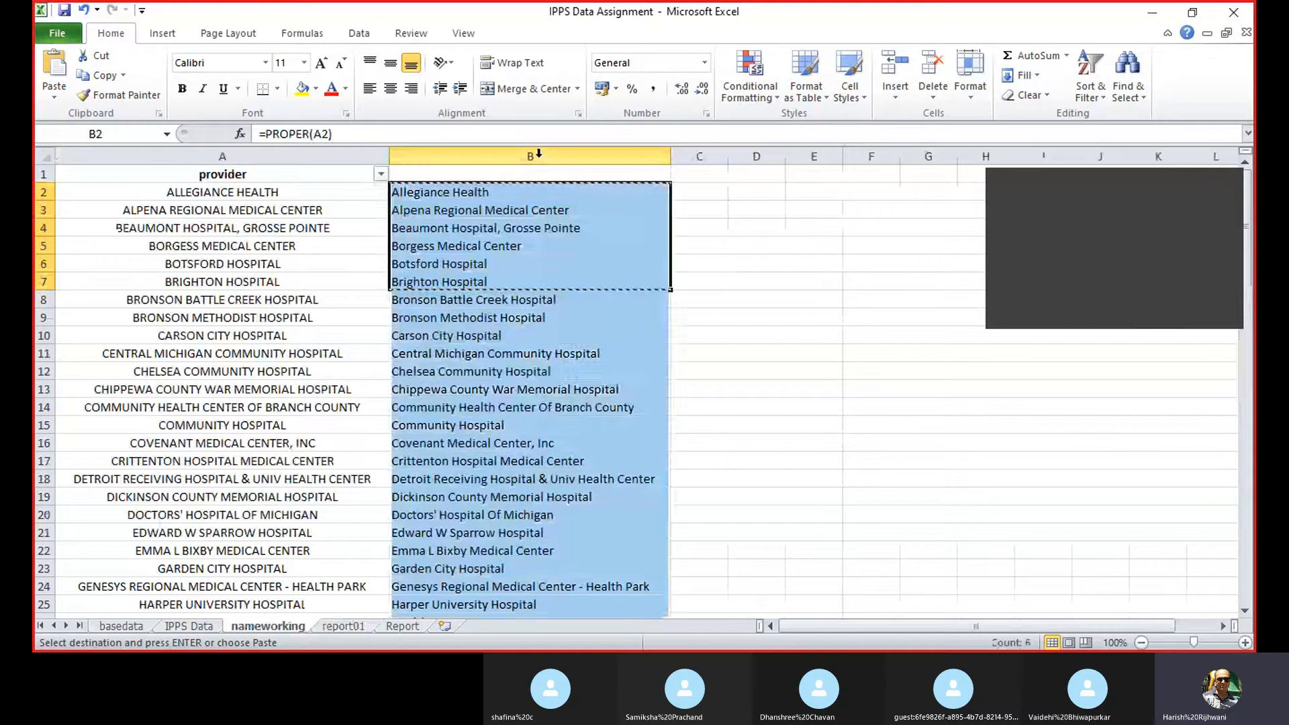
right_click(540, 159)
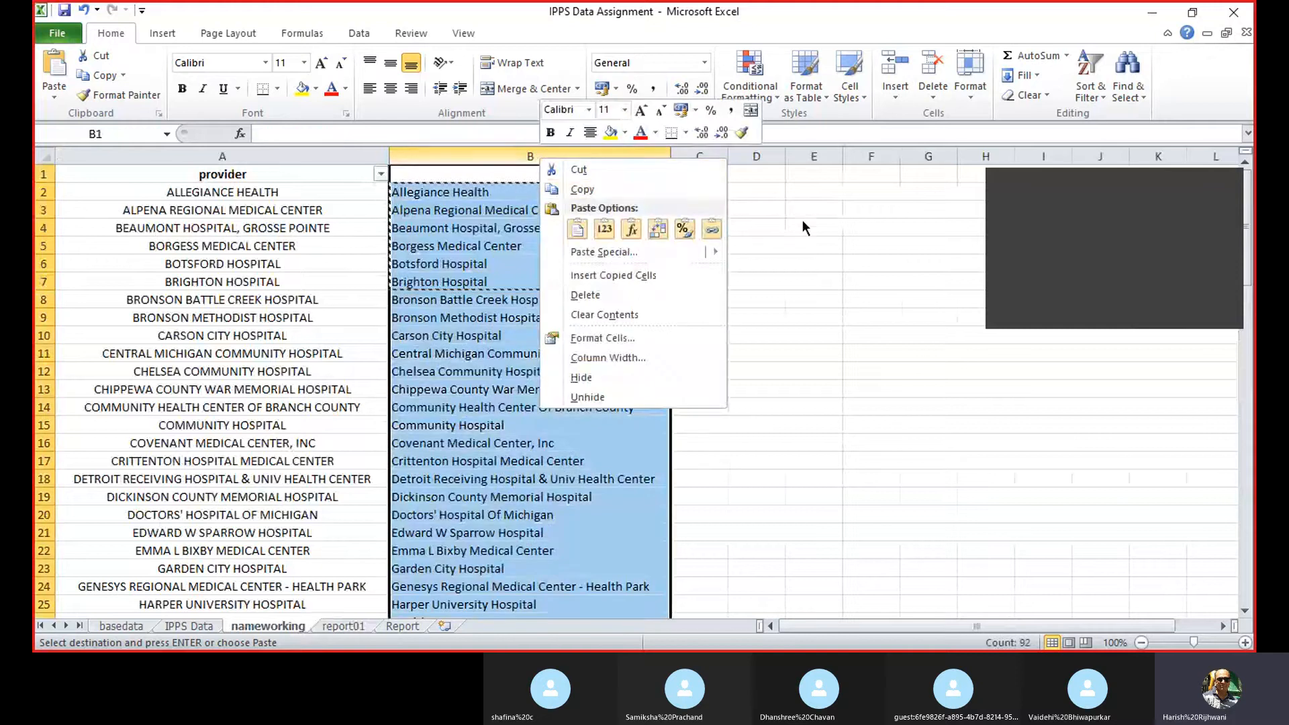
key(Escape)
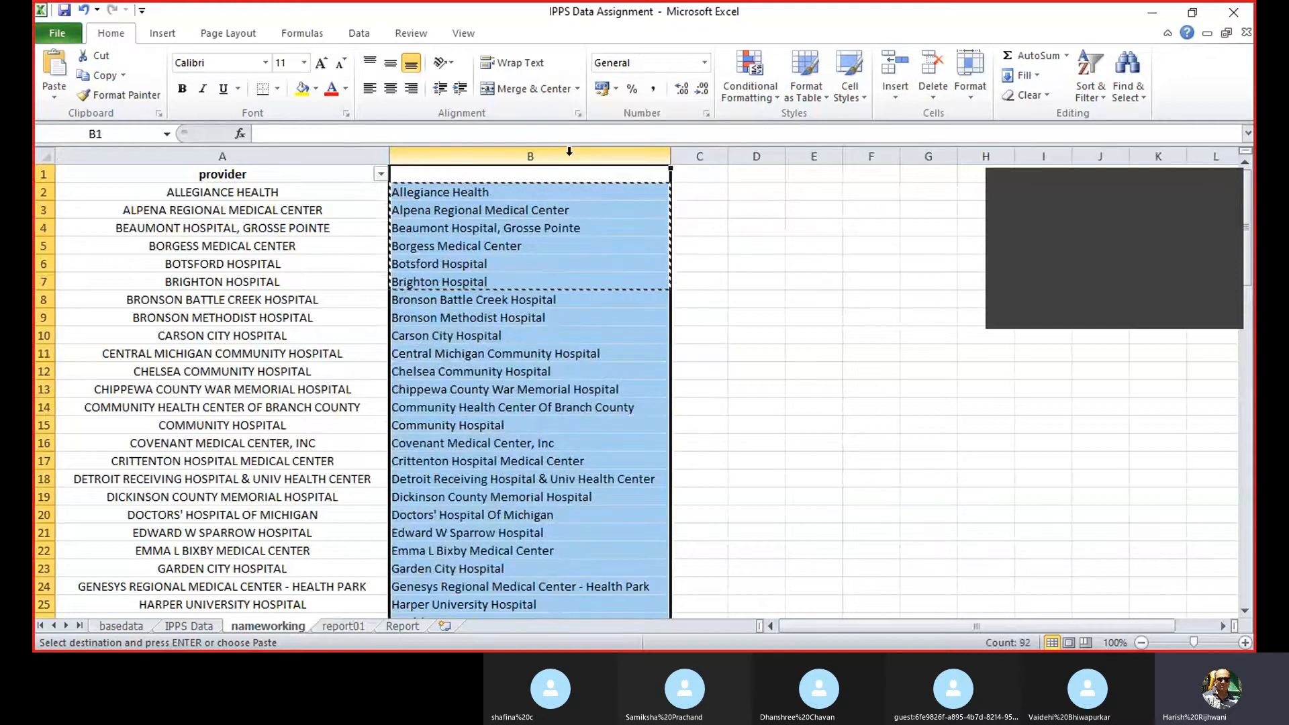
Copy the full list of proper-case provider names in B2:B93 of the nameworking sheet.
click(566, 195)
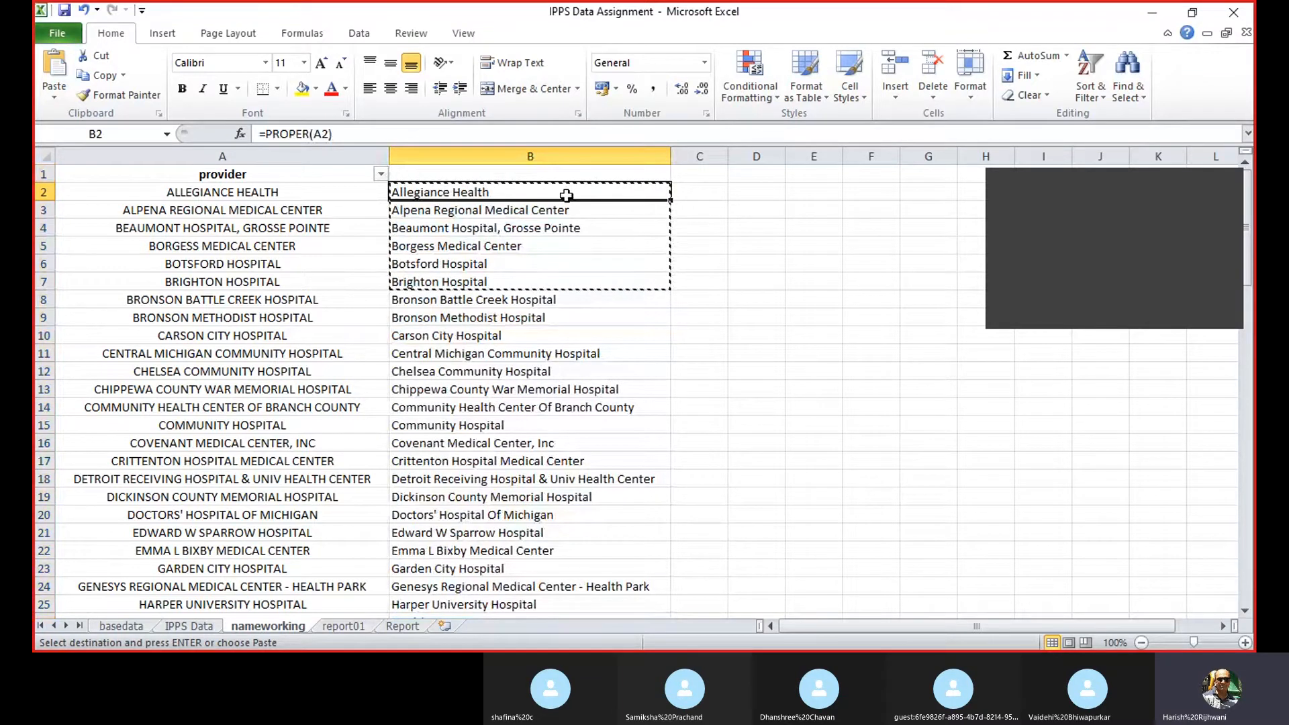
key(ctrl+shift+Down)
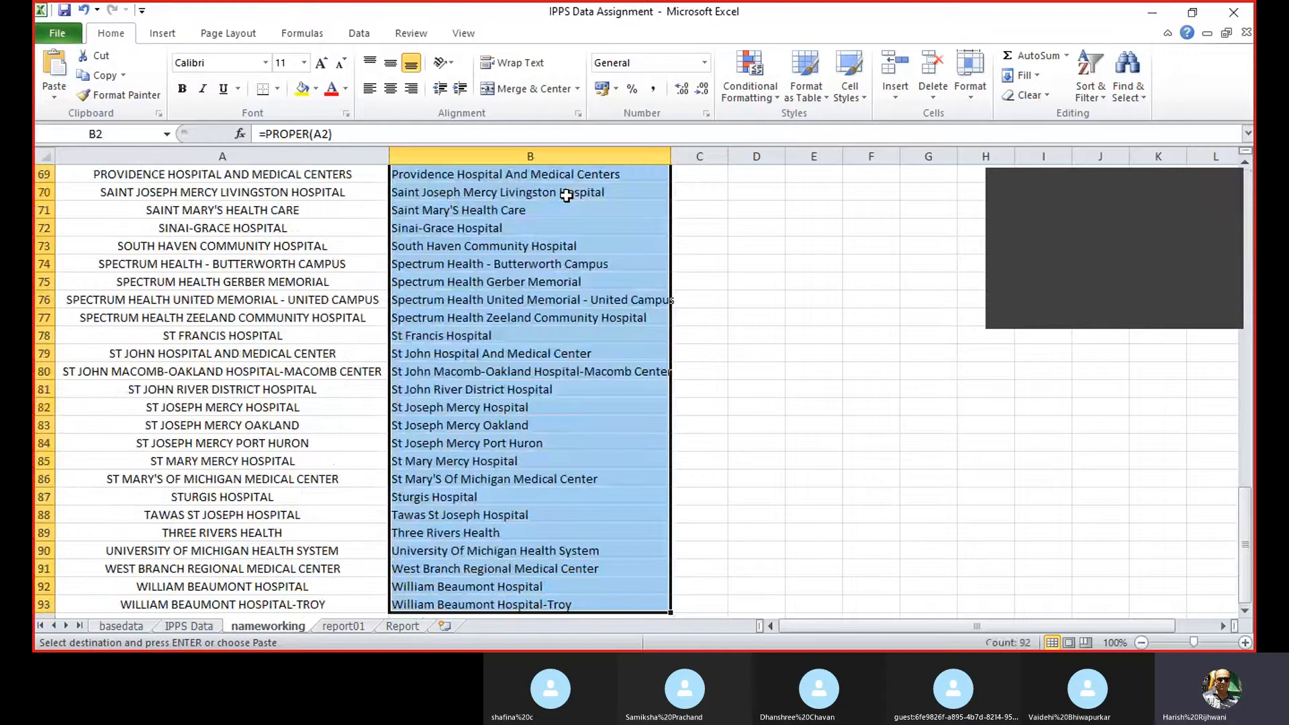
right_click(566, 195)
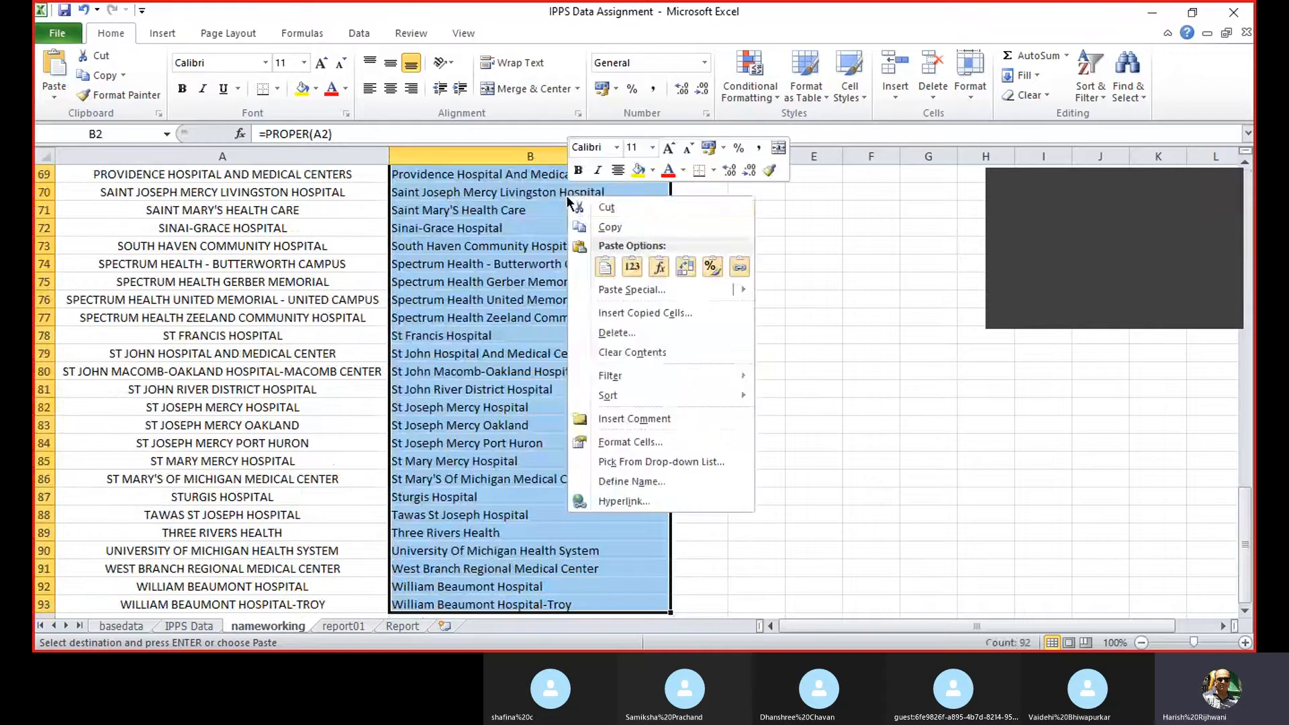
click(606, 227)
scroll(601, 221, up, 20)
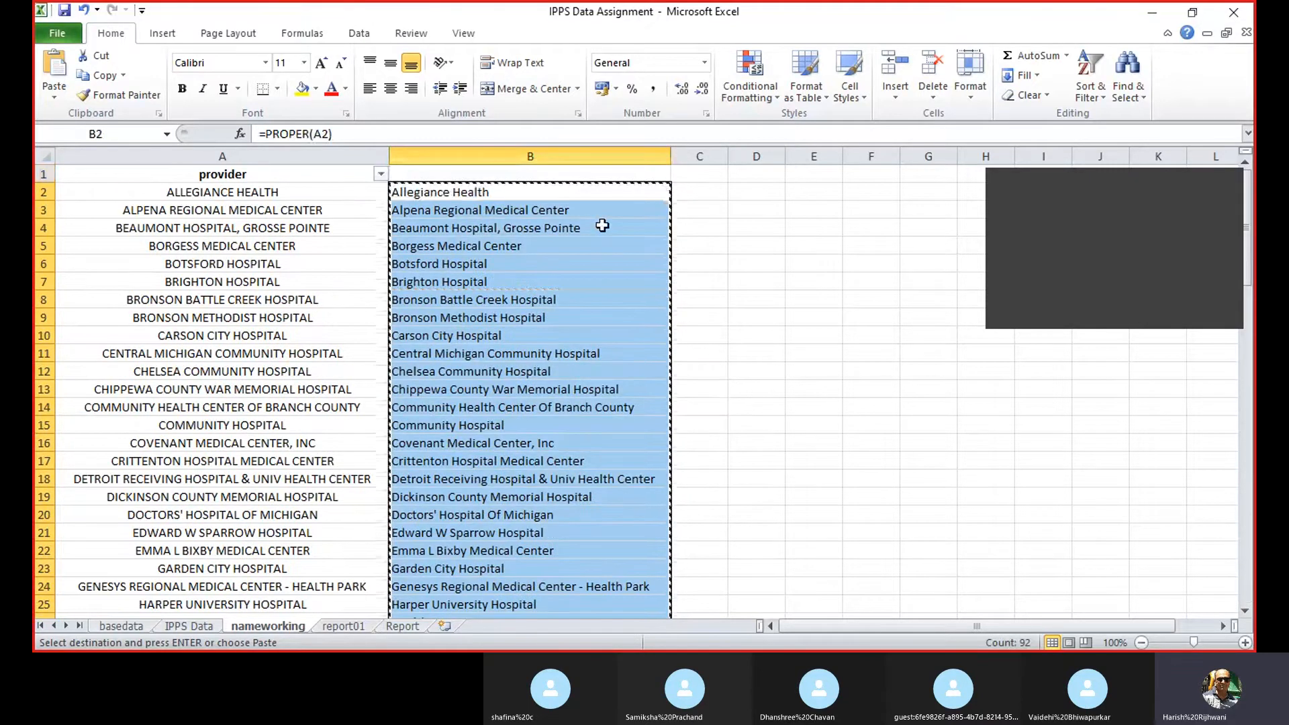
Clear the content of cell D8 under Provider Name on the report01 sheet.
click(344, 626)
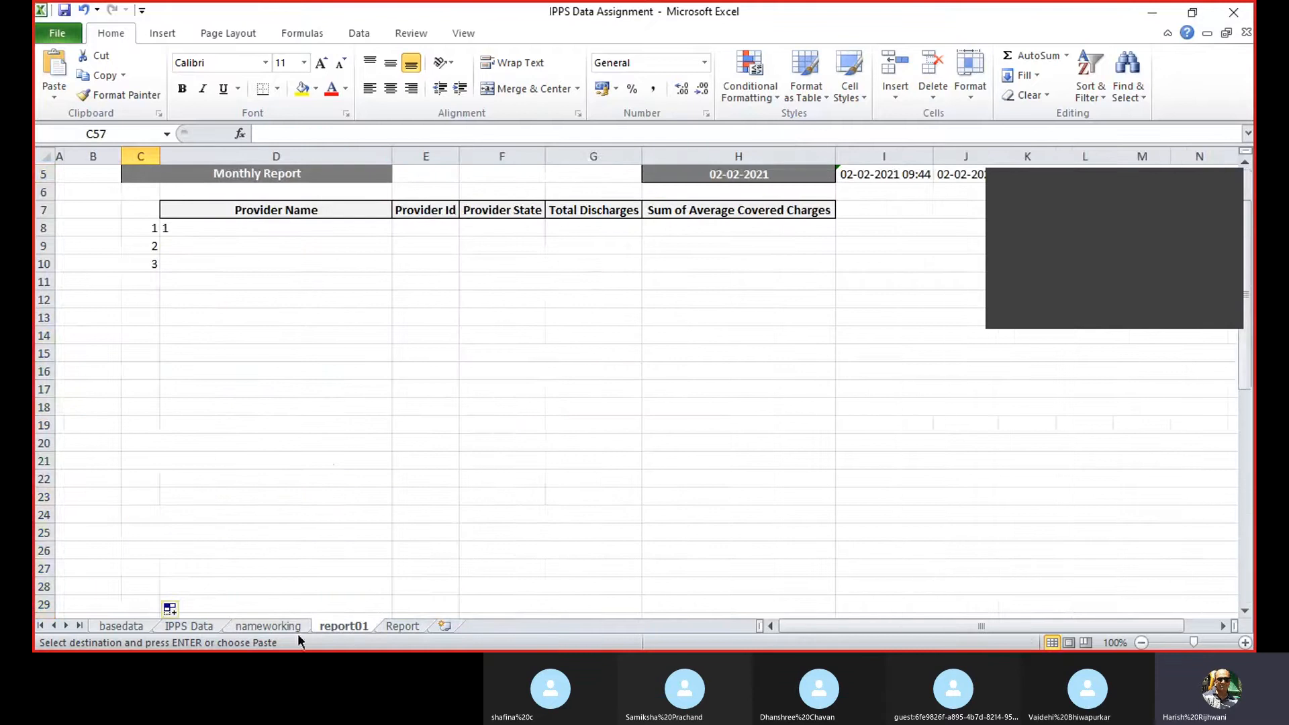
click(184, 231)
double_click(184, 231)
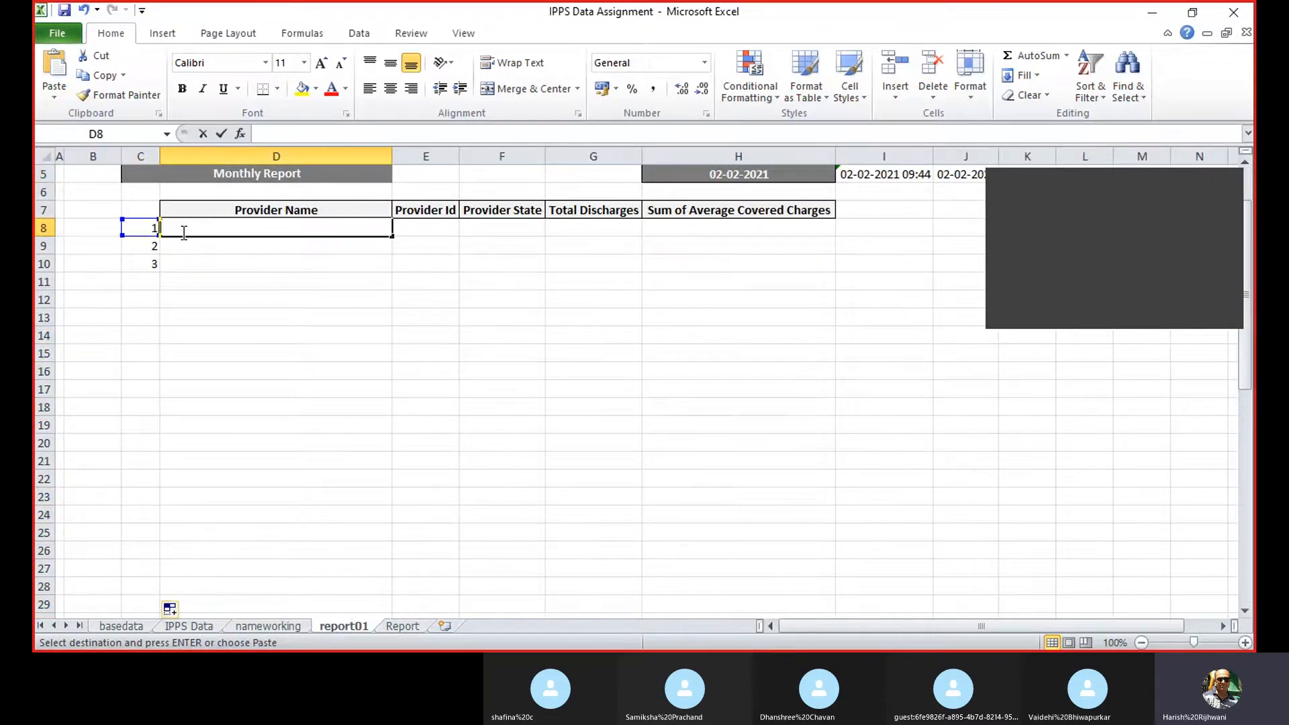
key(Return)
click(249, 227)
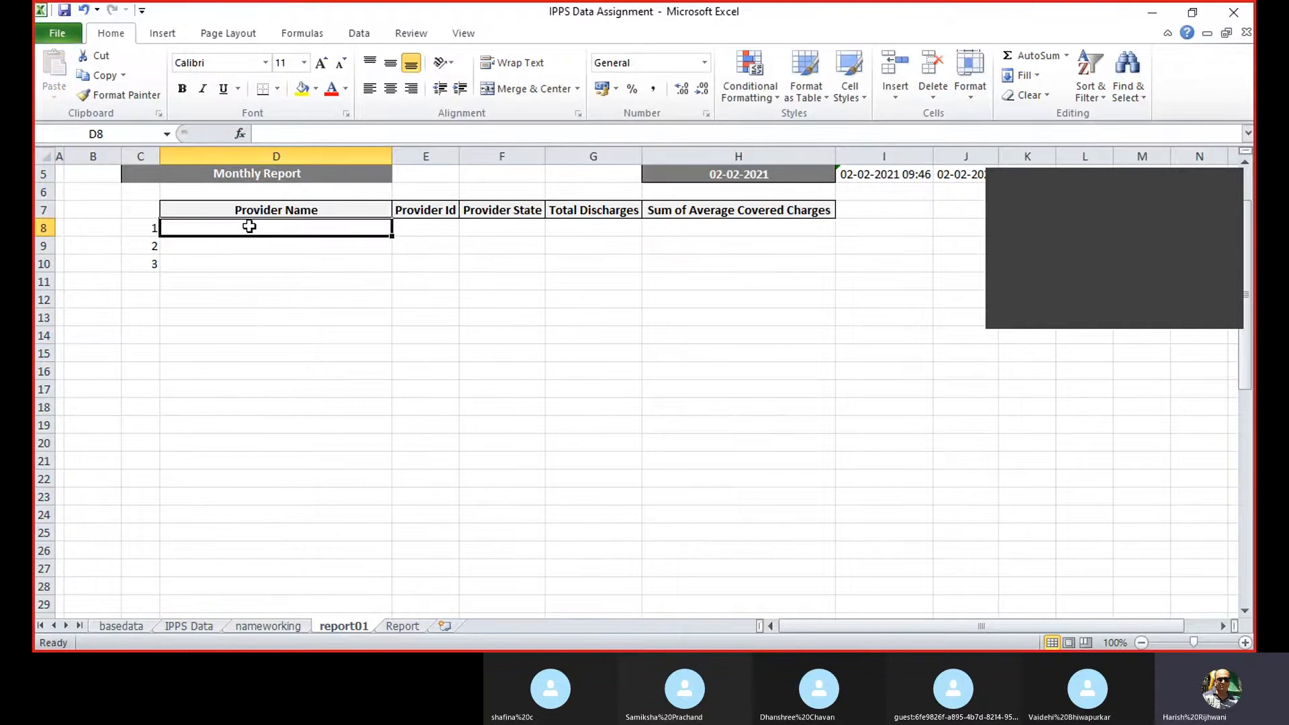
right_click(249, 227)
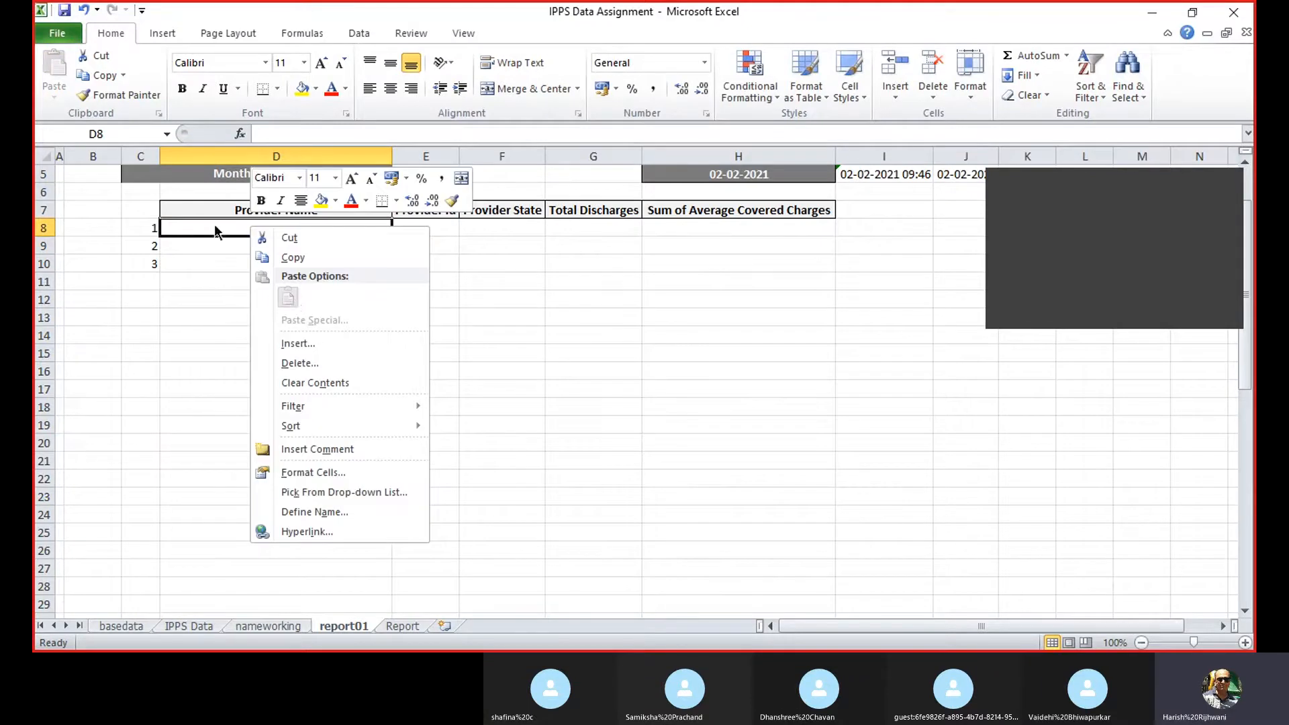
Return to the nameworking sheet and copy the selected provider names in column B again.
click(269, 626)
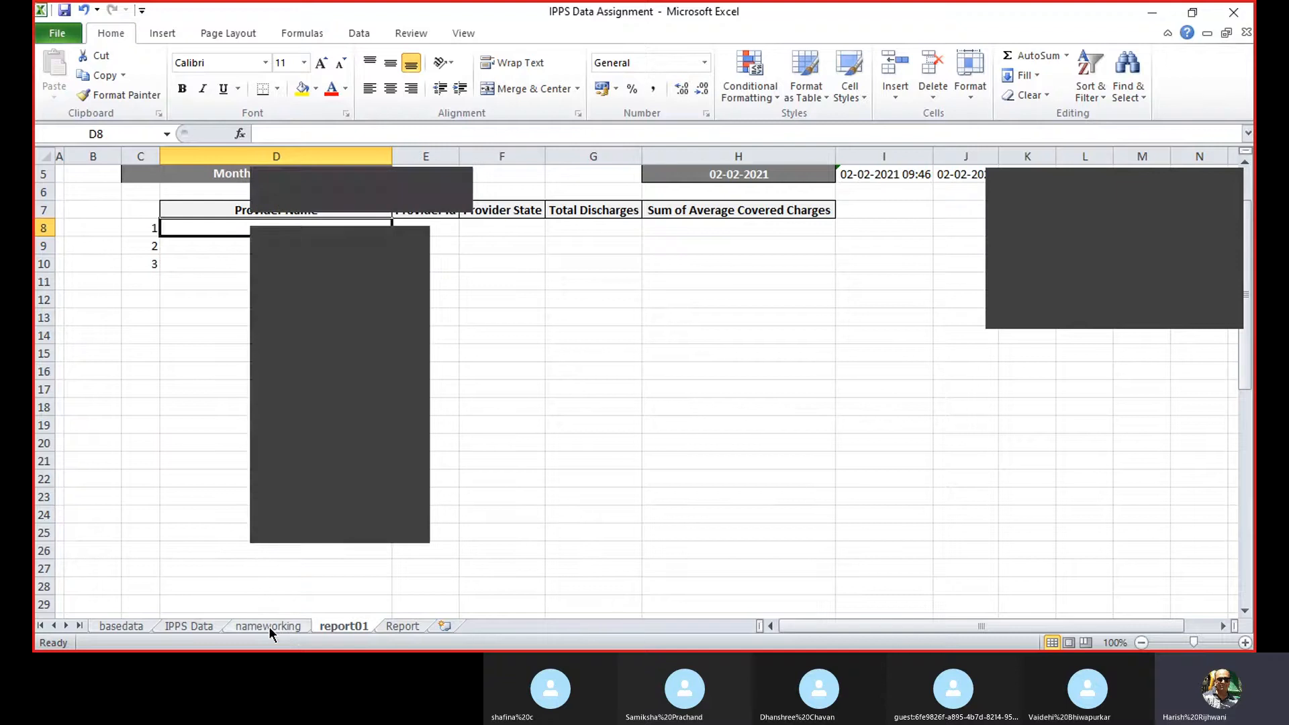
click(277, 630)
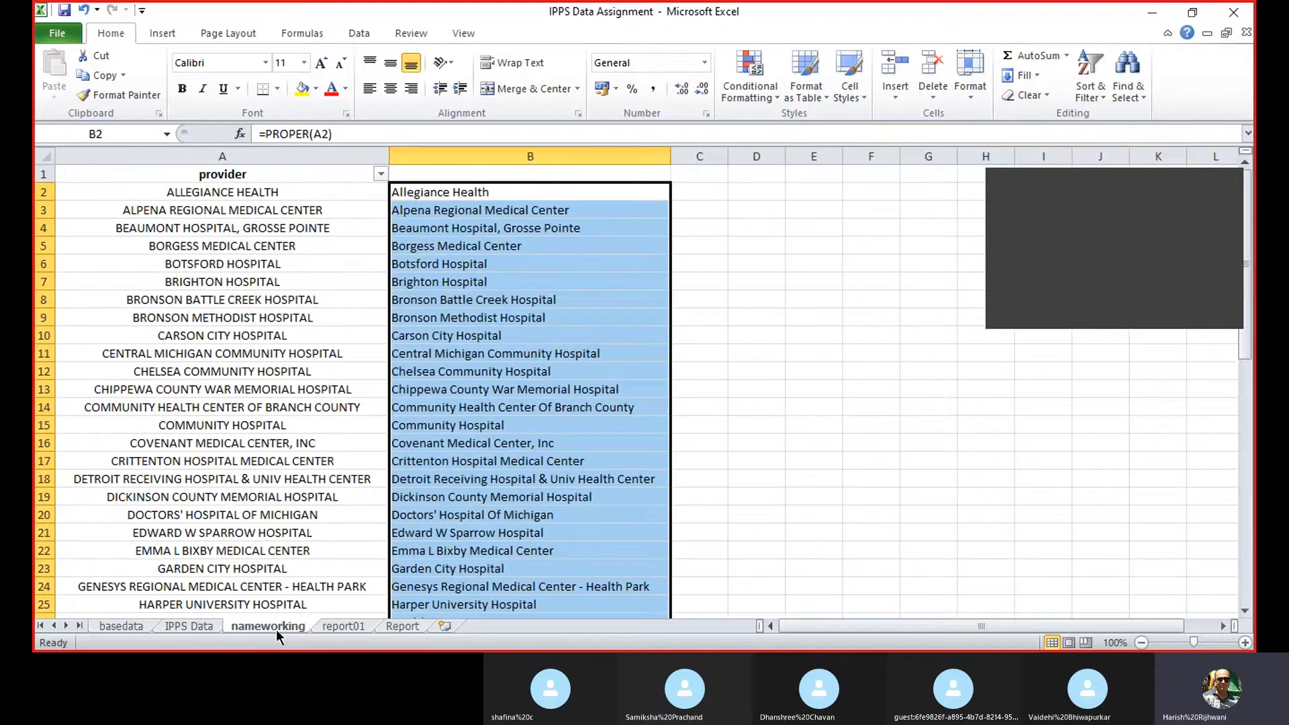
right_click(554, 210)
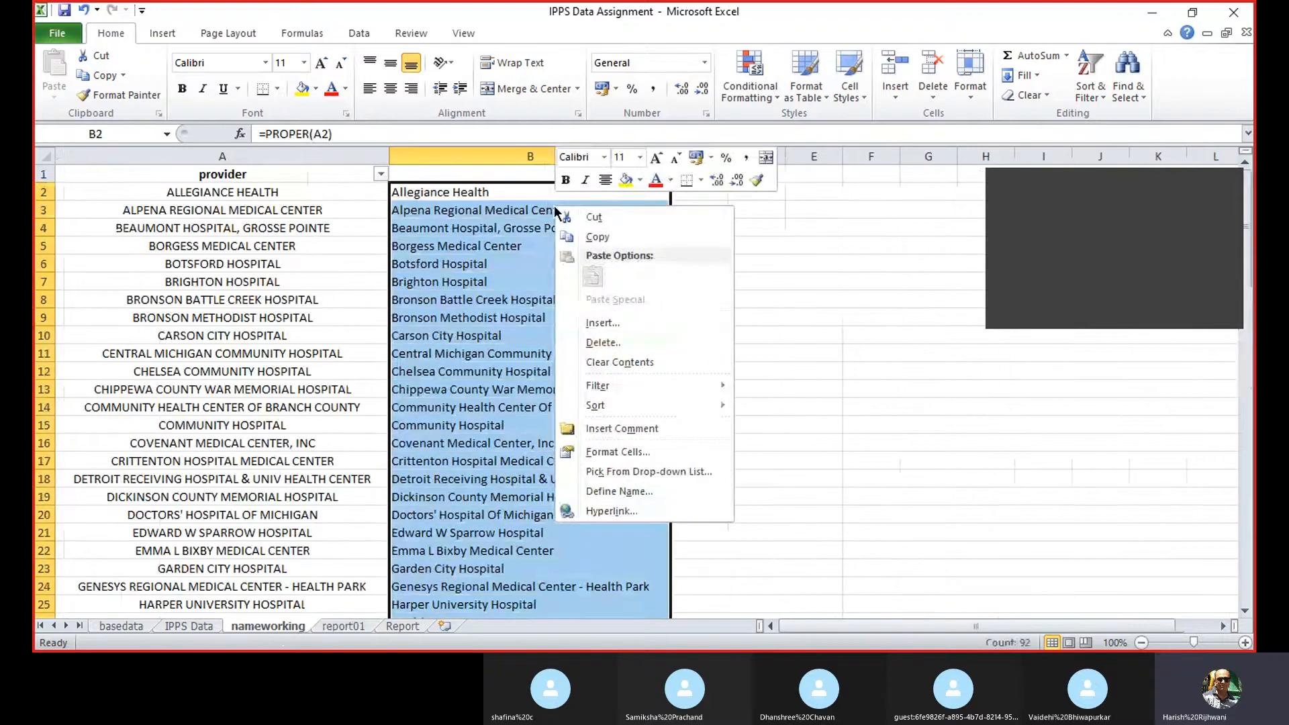
click(603, 238)
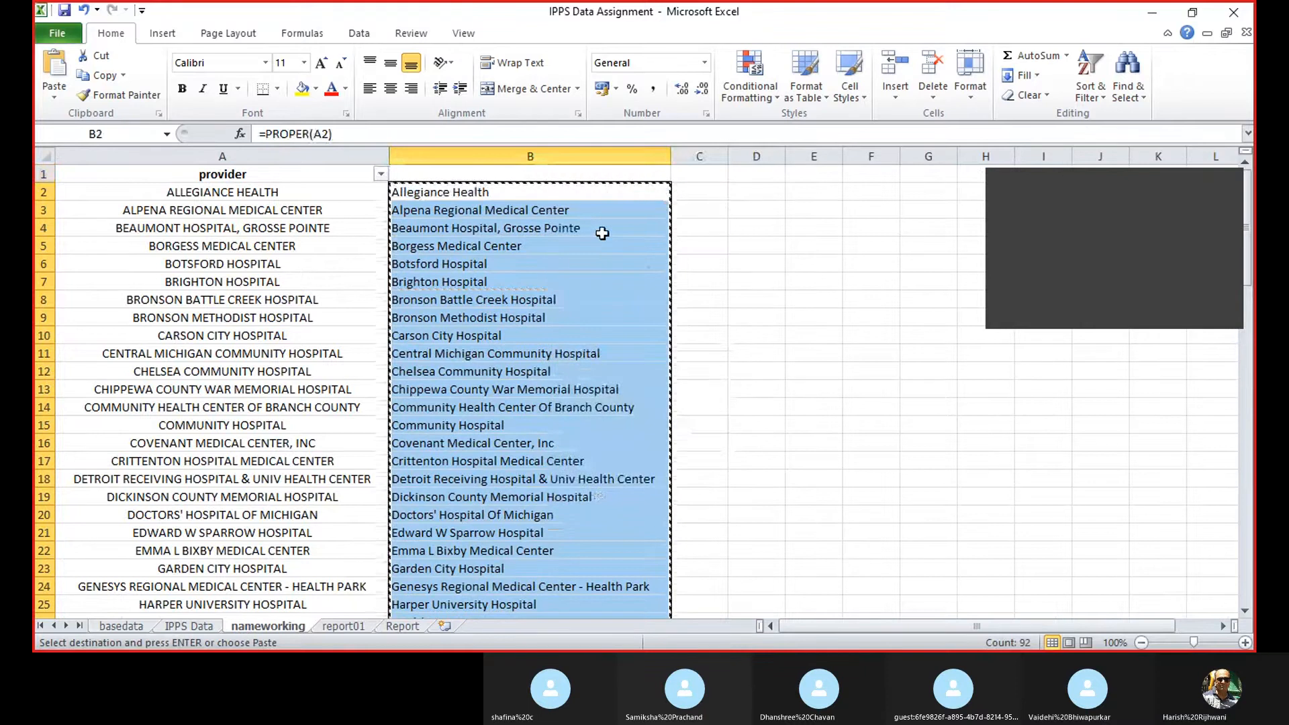
Try a regular paste of the copied provider names at D8 on report01, and undo it.
click(343, 626)
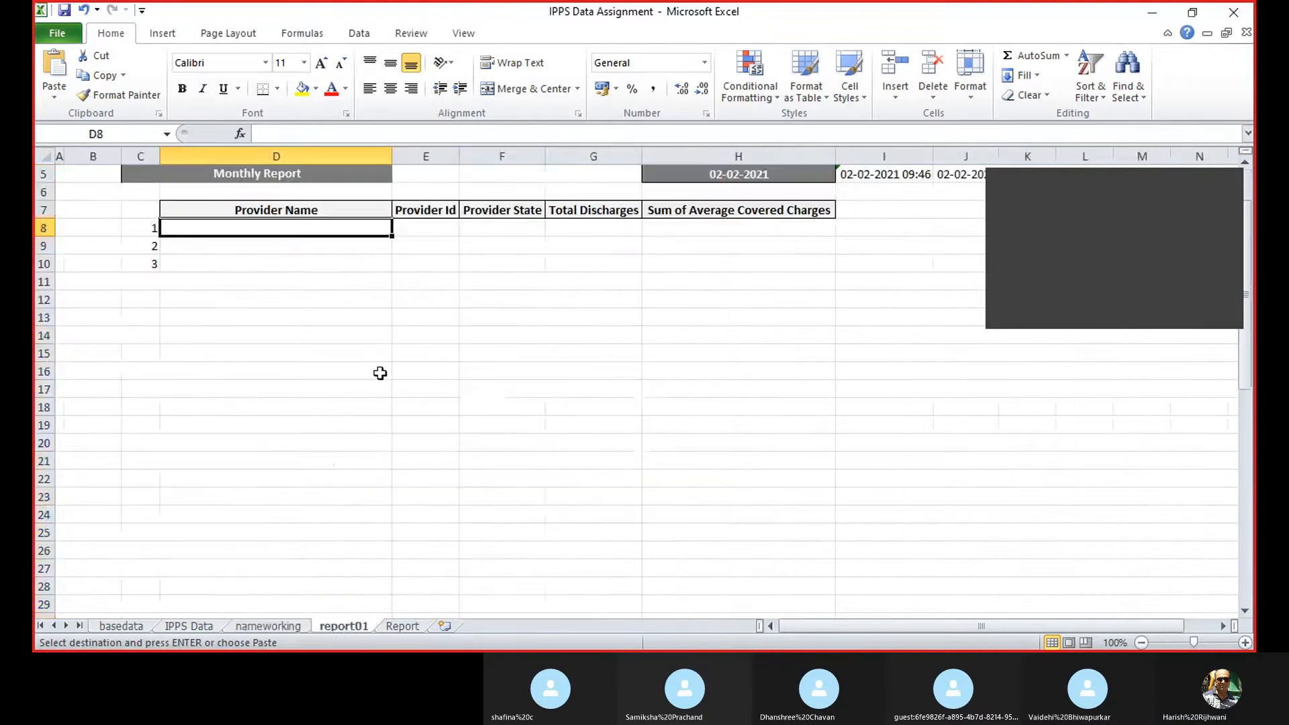
key(ctrl+v)
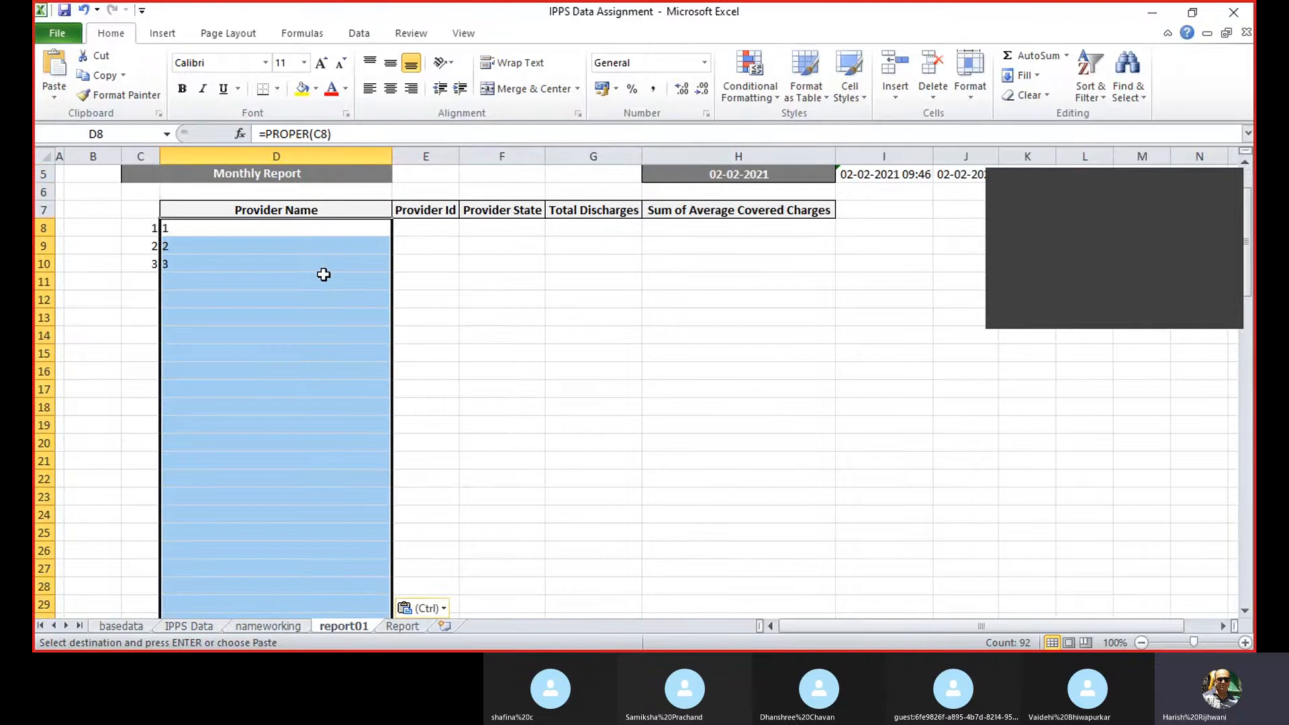
key(ctrl+z)
key(ctrl+v)
key(ctrl+z)
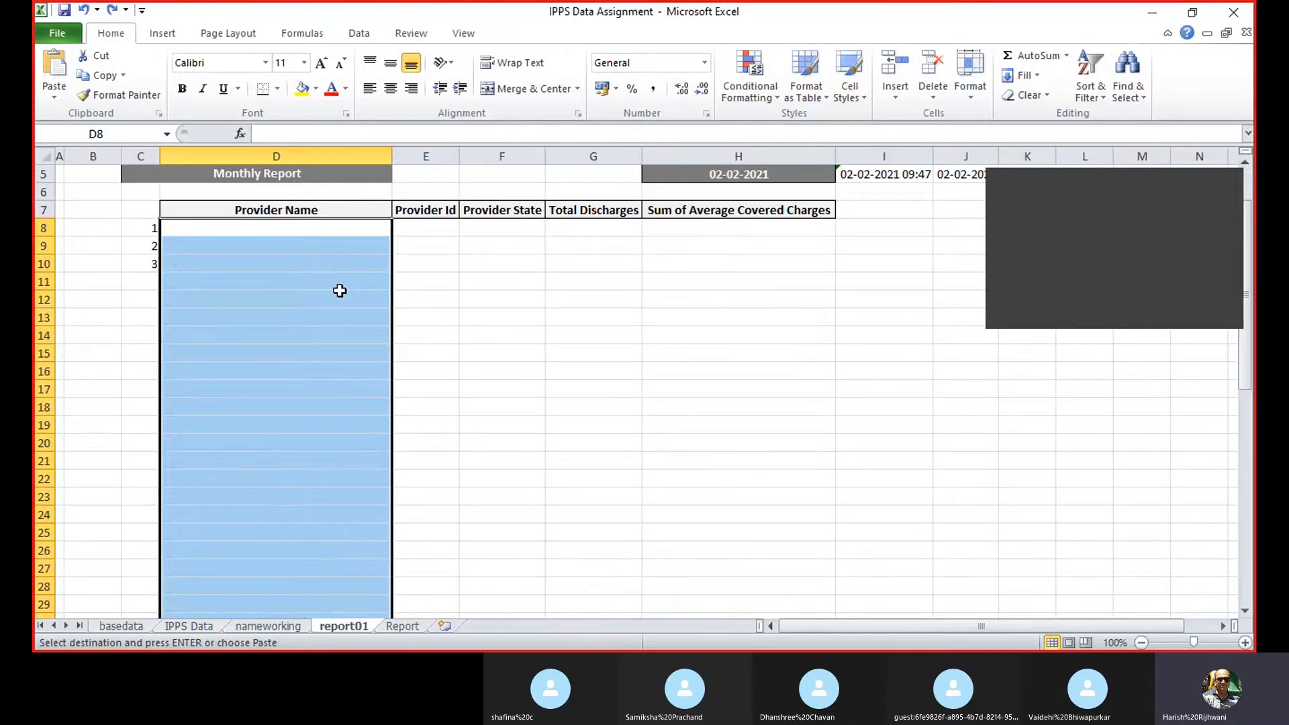
Paste the copied provider names as values only from D8 down on report01, and widen the Provider Name column to fit them.
click(258, 627)
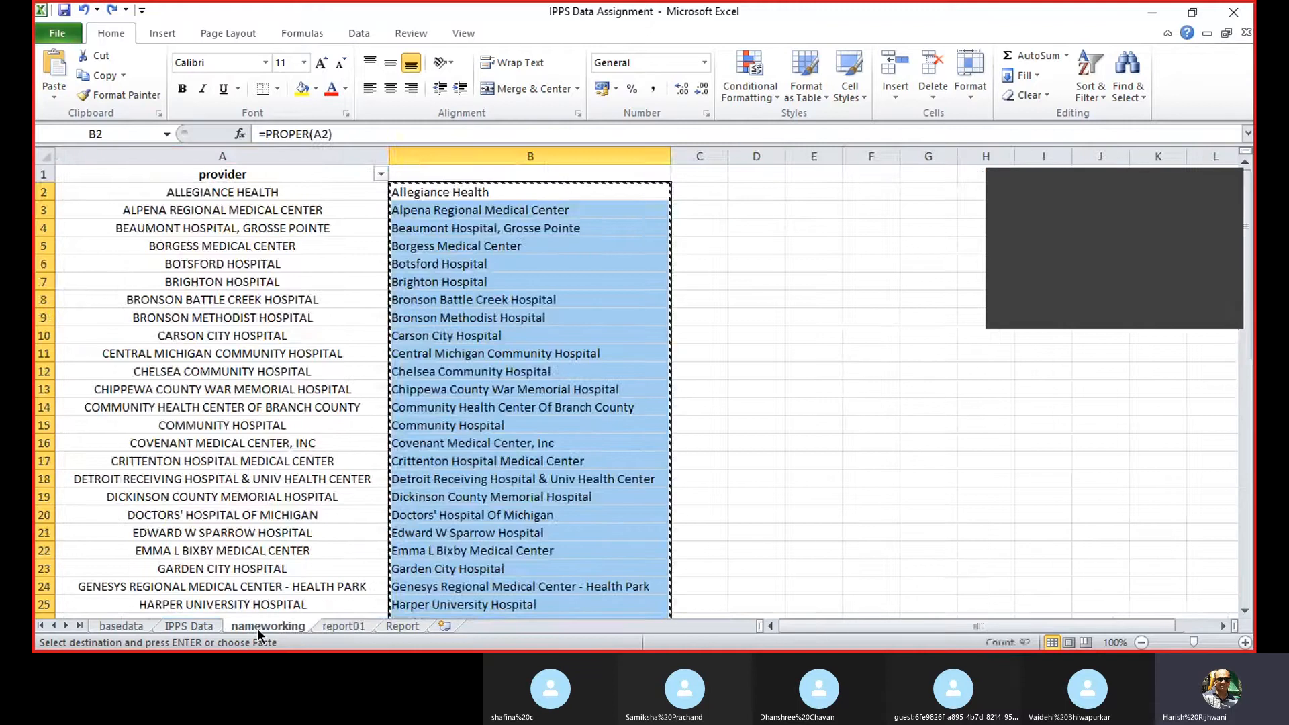
click(343, 626)
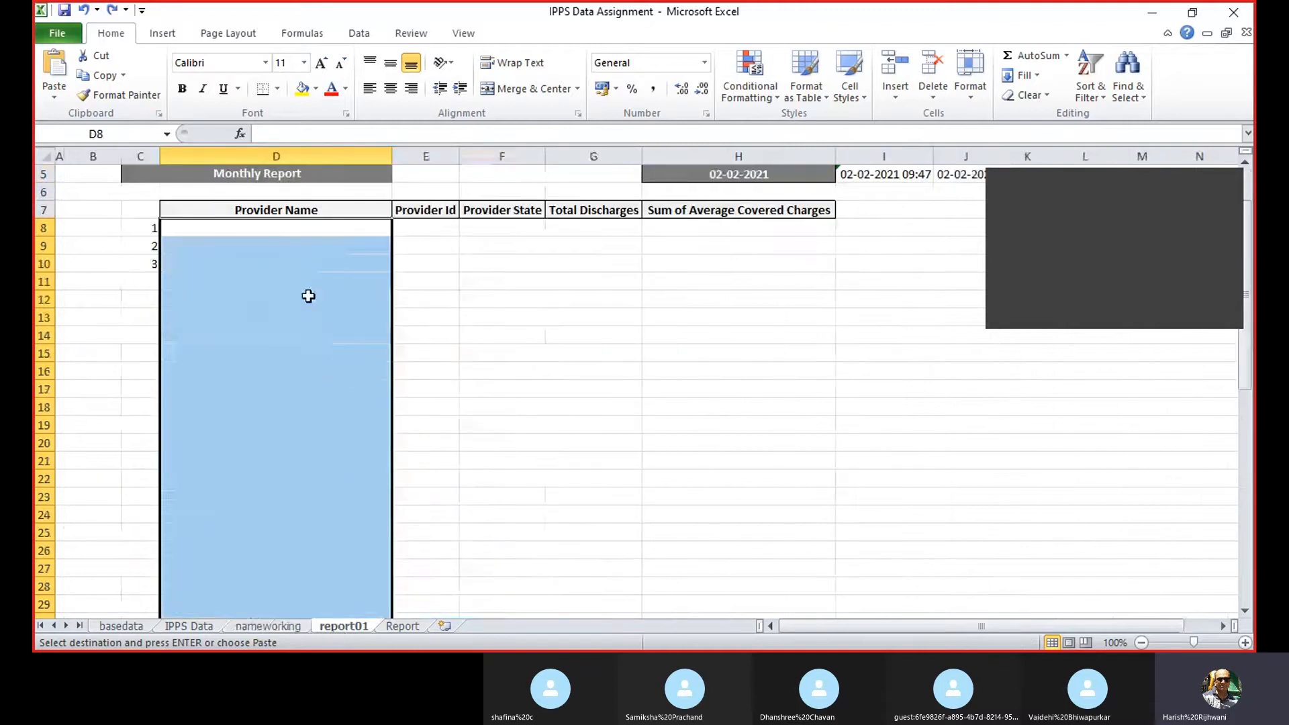
right_click(282, 233)
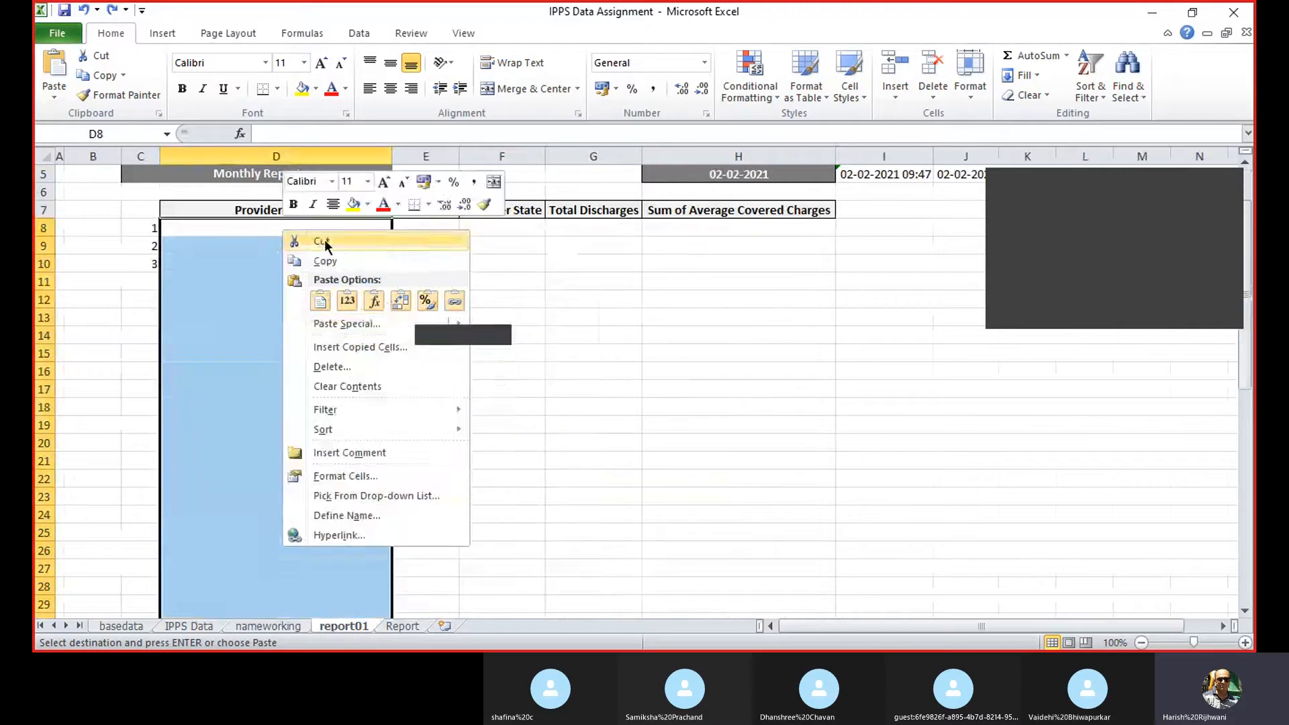
mouse_move(329, 328)
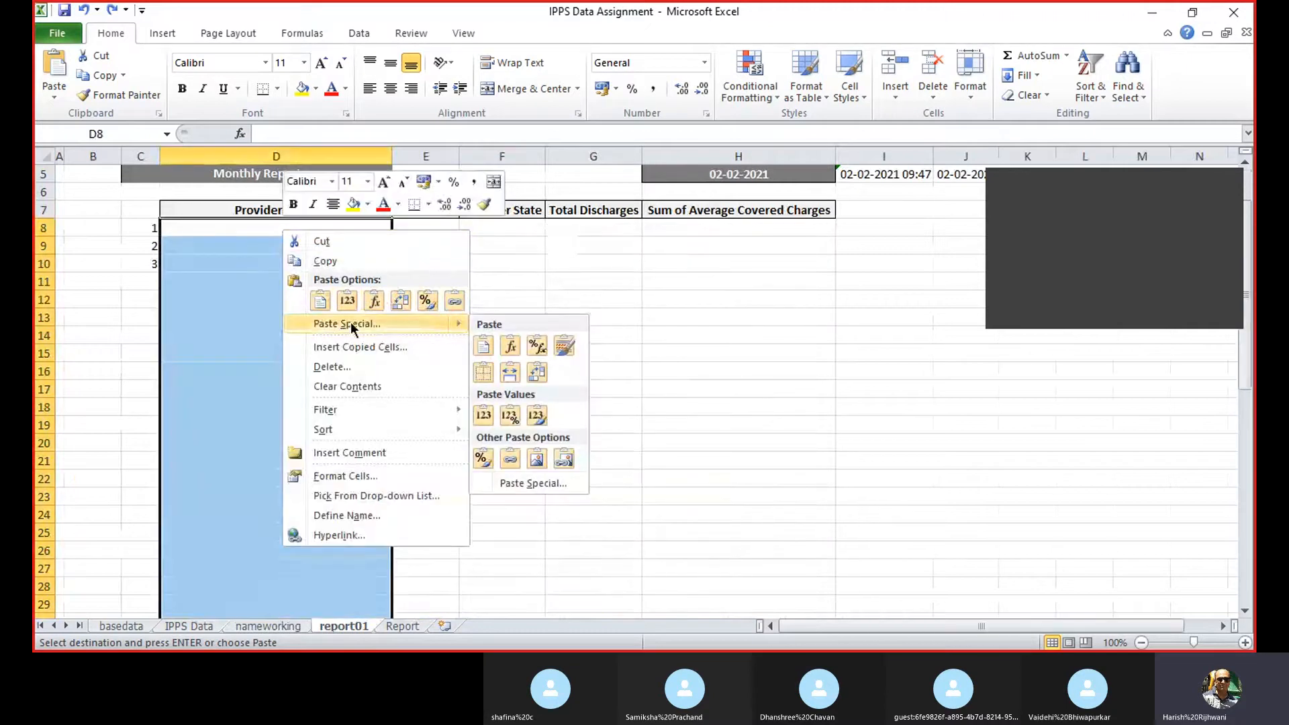
click(361, 323)
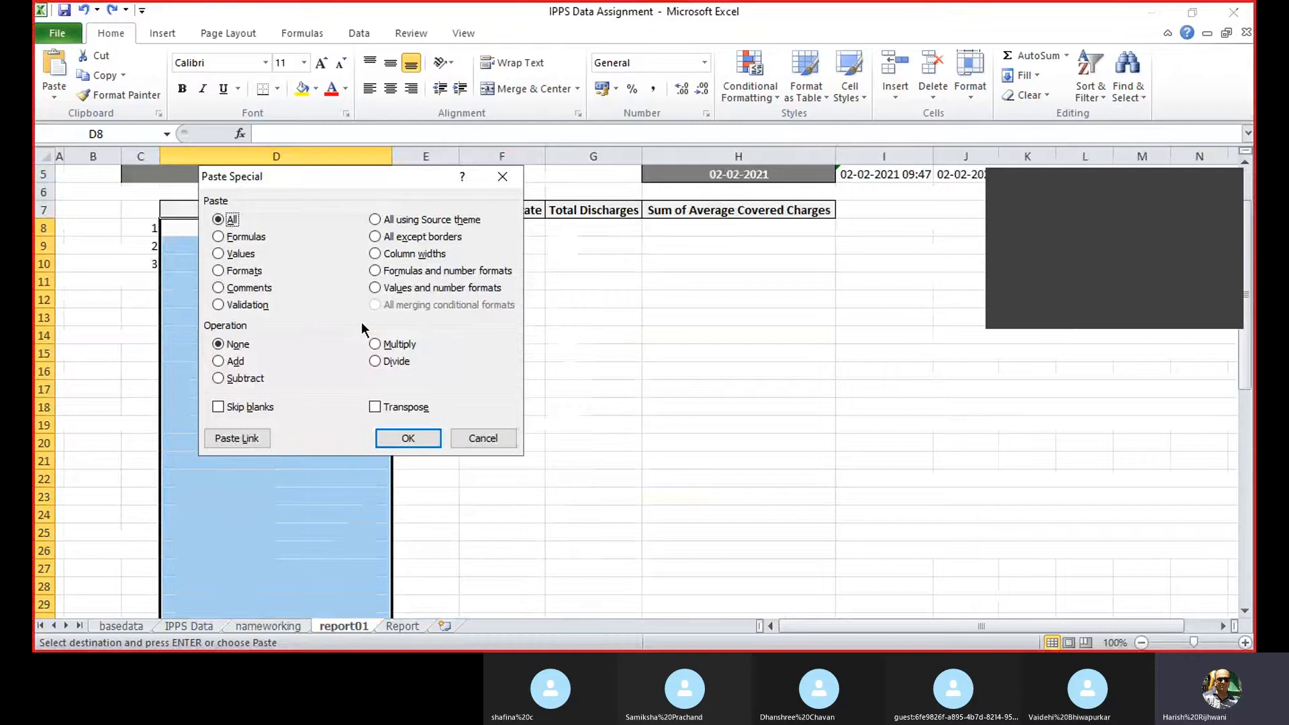
click(218, 255)
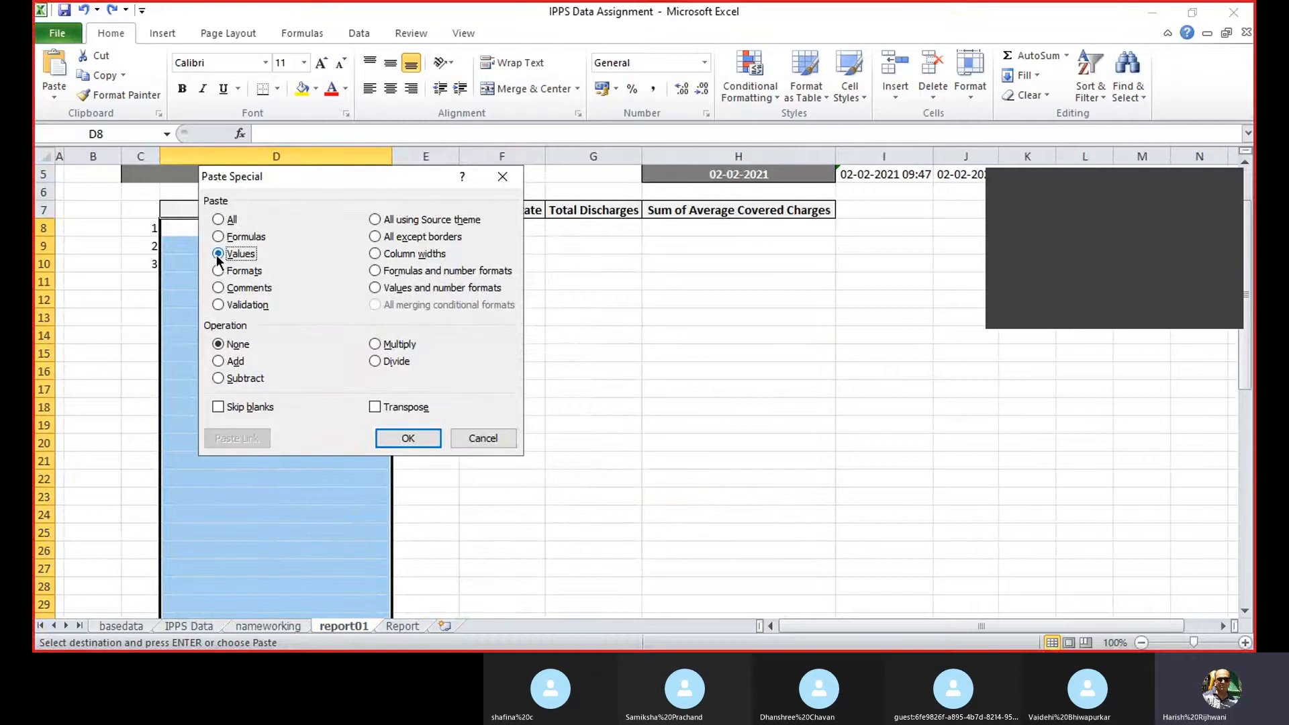
click(410, 440)
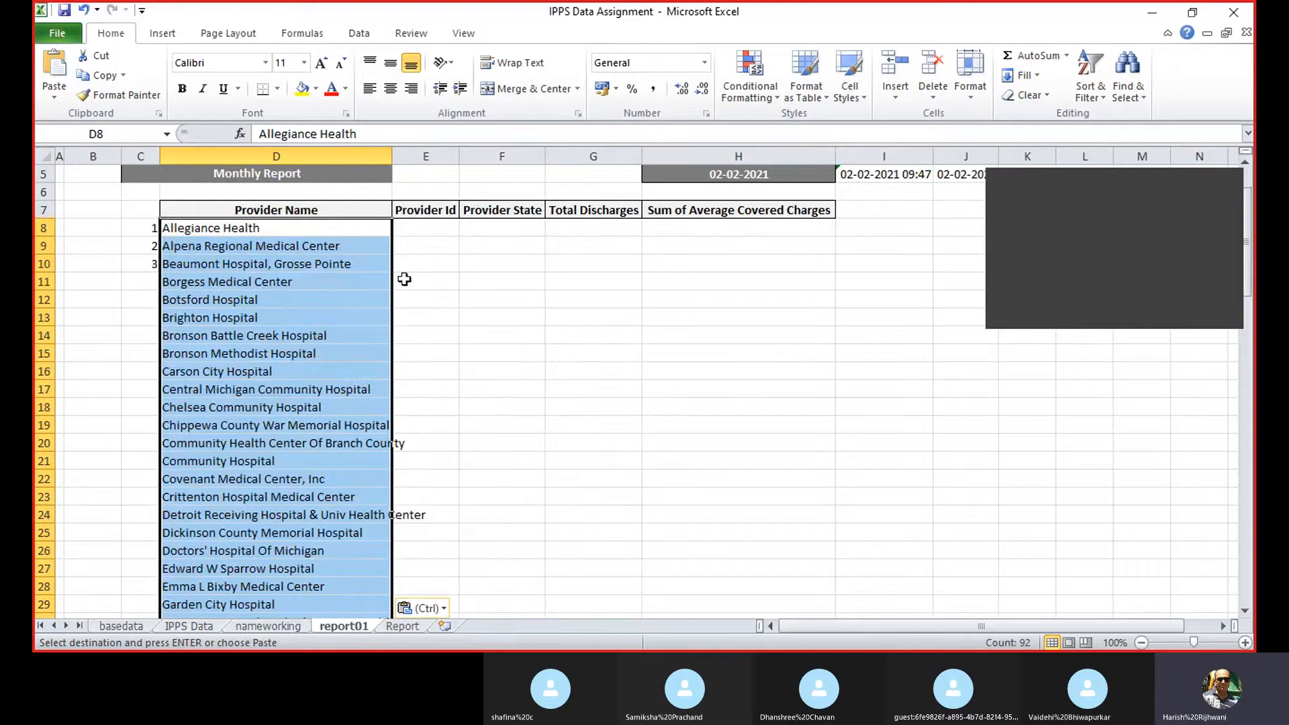
drag(392, 156, 425, 155)
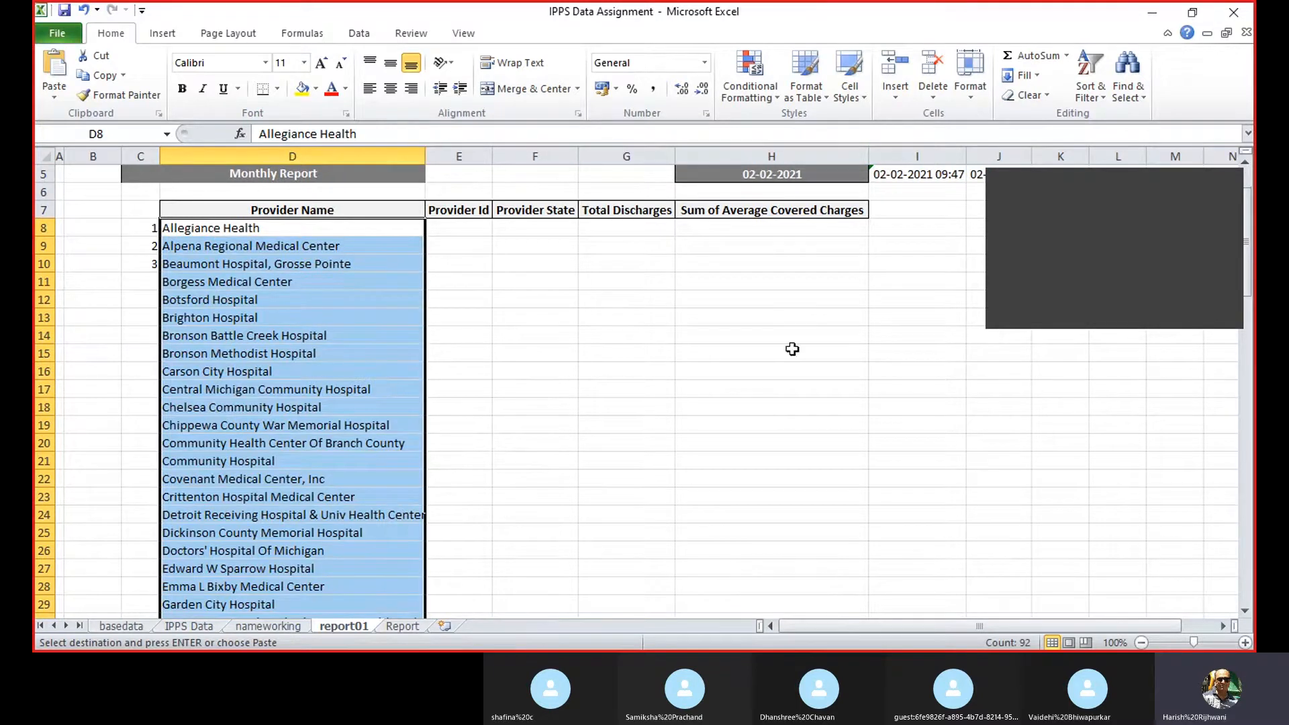
click(1202, 283)
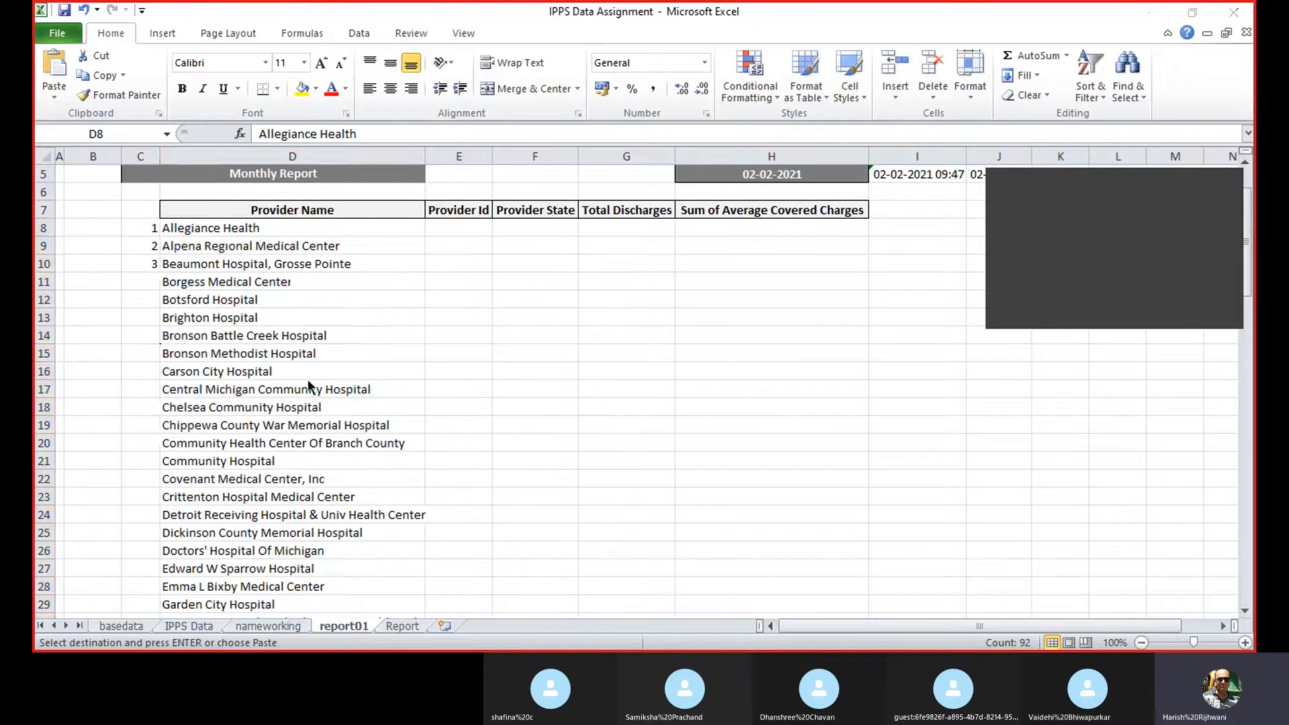
Try to fill the serial numbers down column C from cell C10 alone, and undo the fill.
click(139, 229)
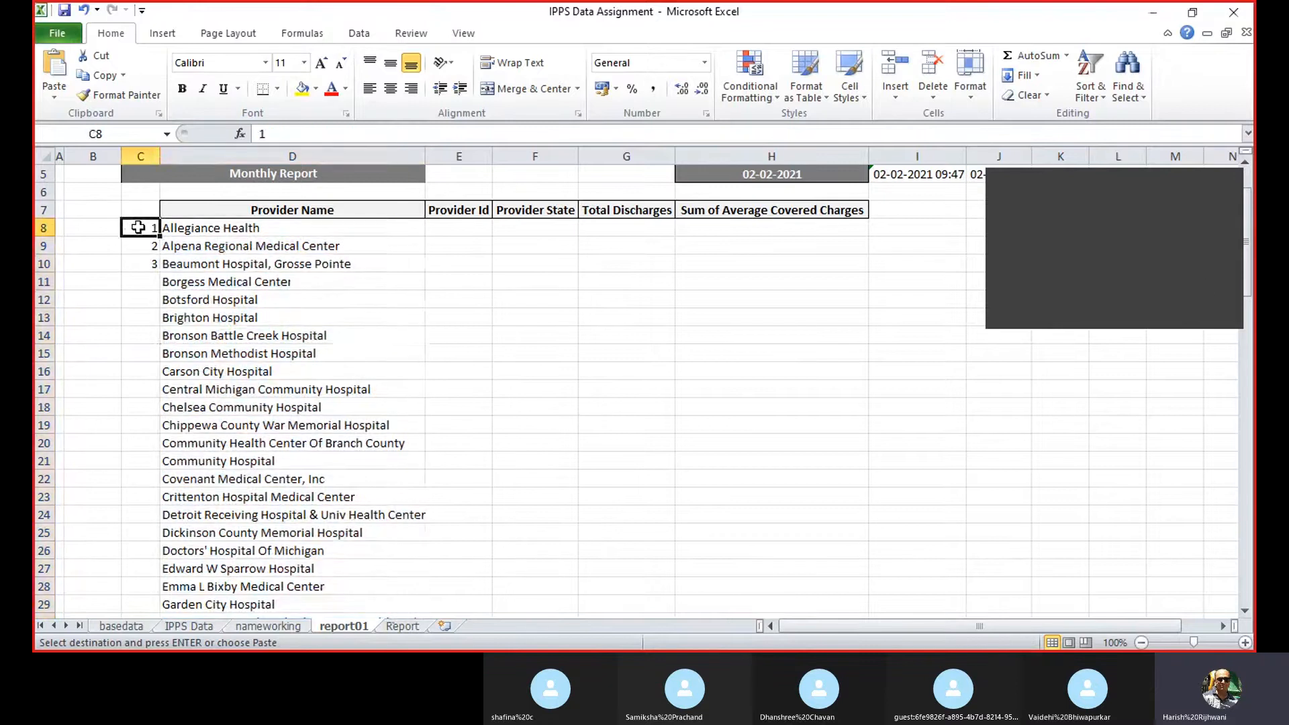
click(151, 263)
right_click(151, 264)
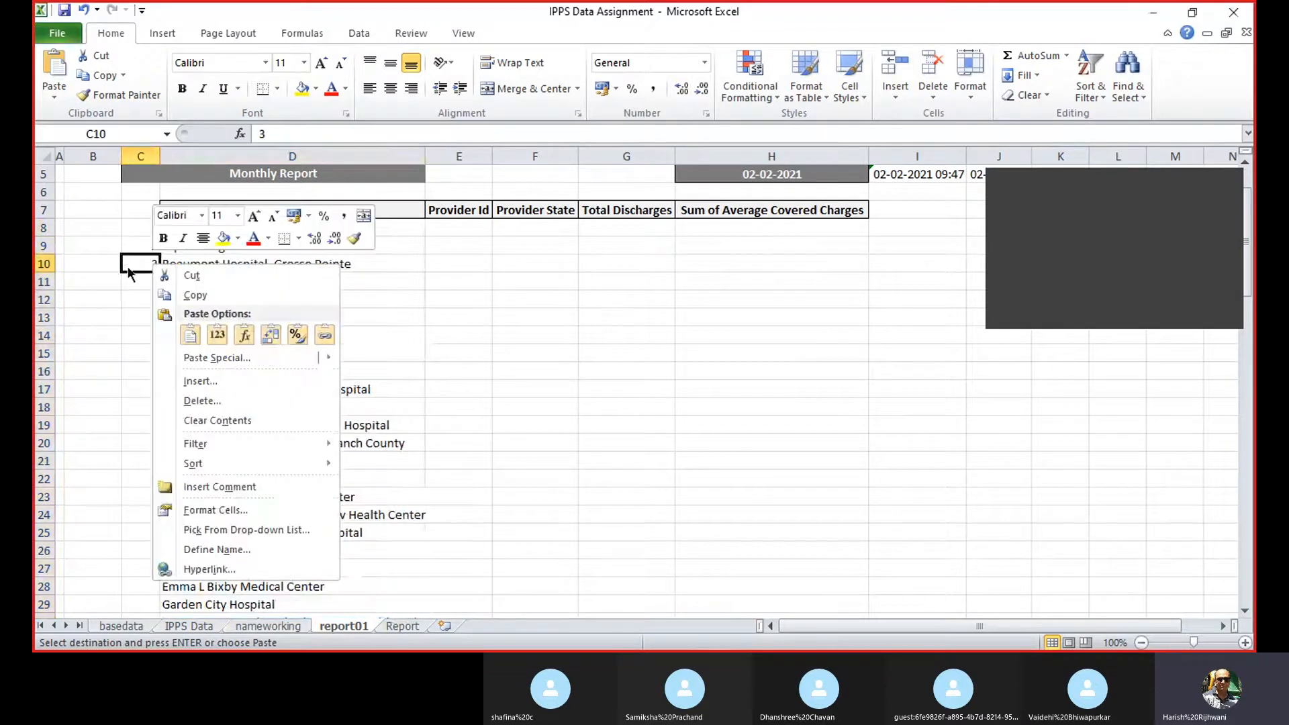
key(Escape)
double_click(158, 270)
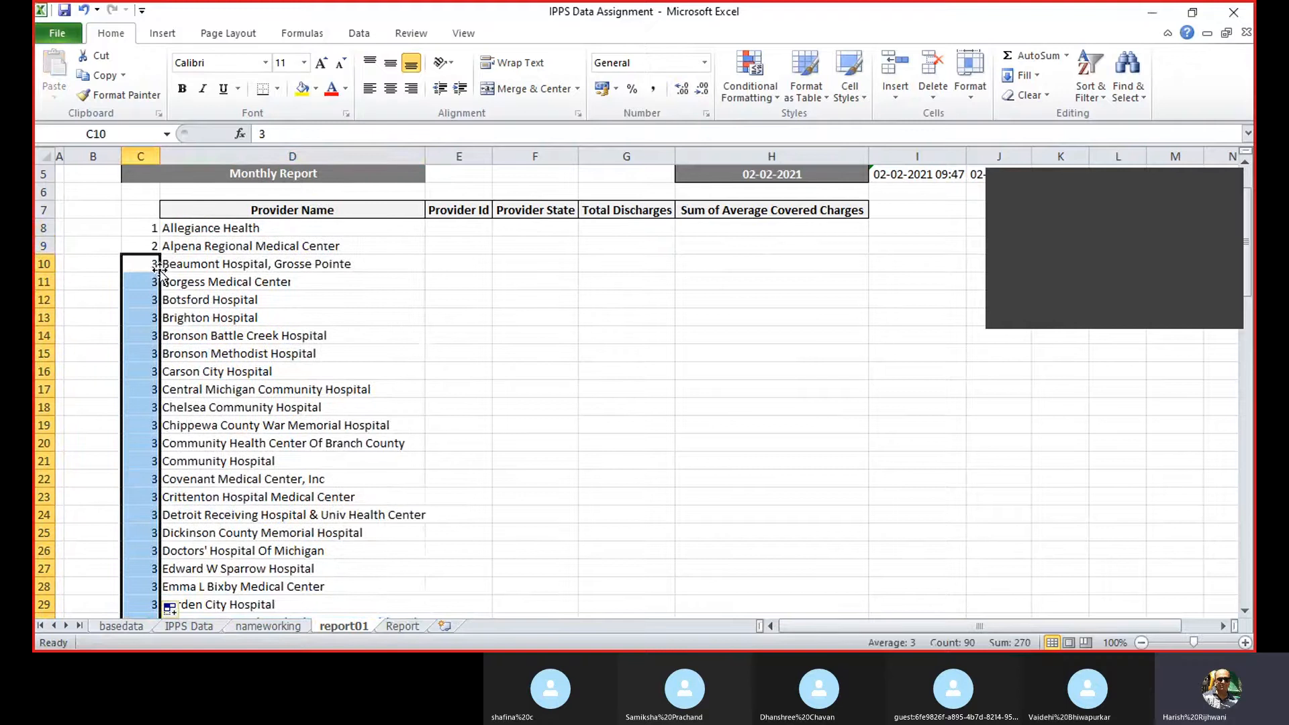
key(ctrl+z)
key(ctrl+c)
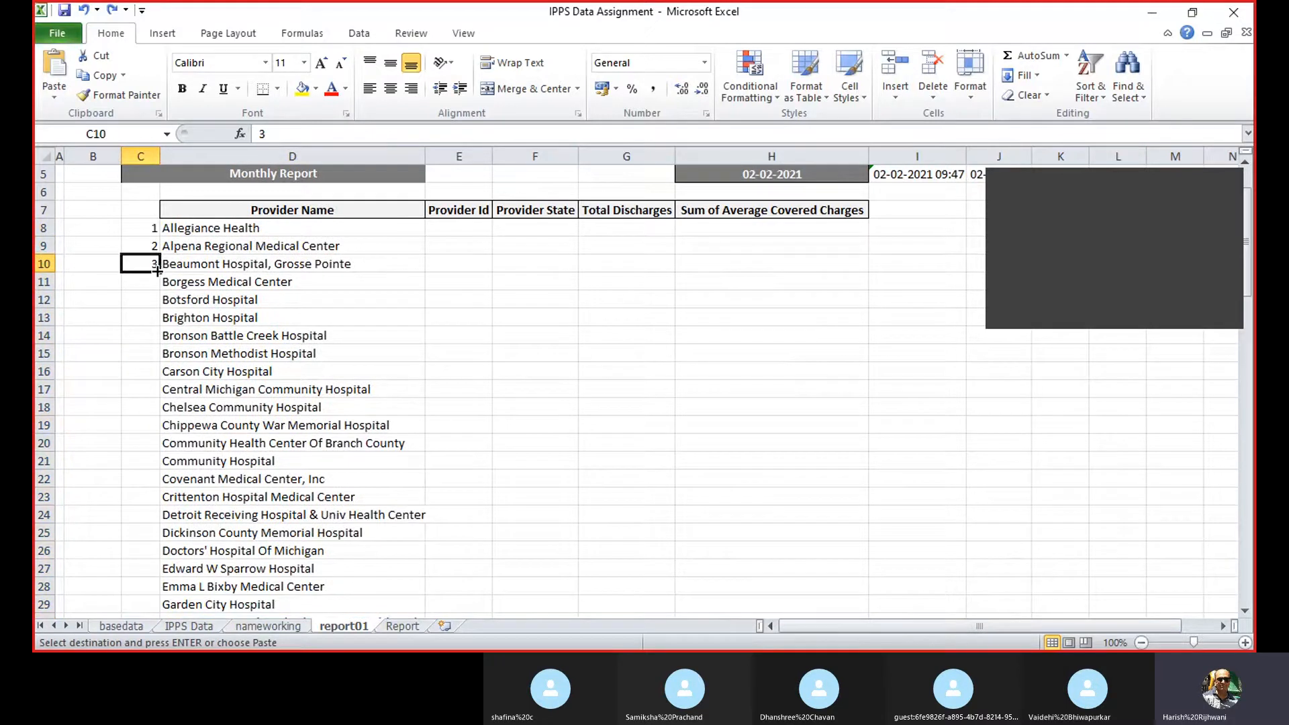
Fill the serial number series from C8:C10 down column C alongside all the provider names.
click(147, 225)
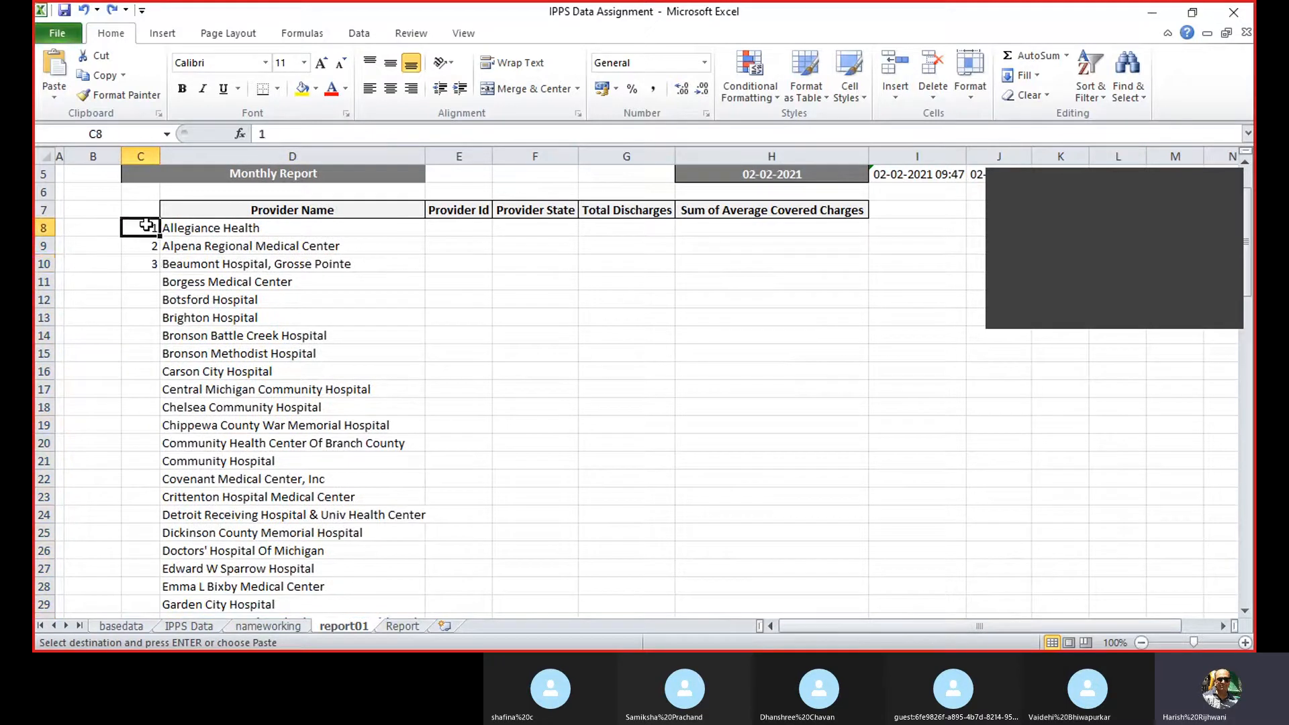
drag(146, 225, 145, 263)
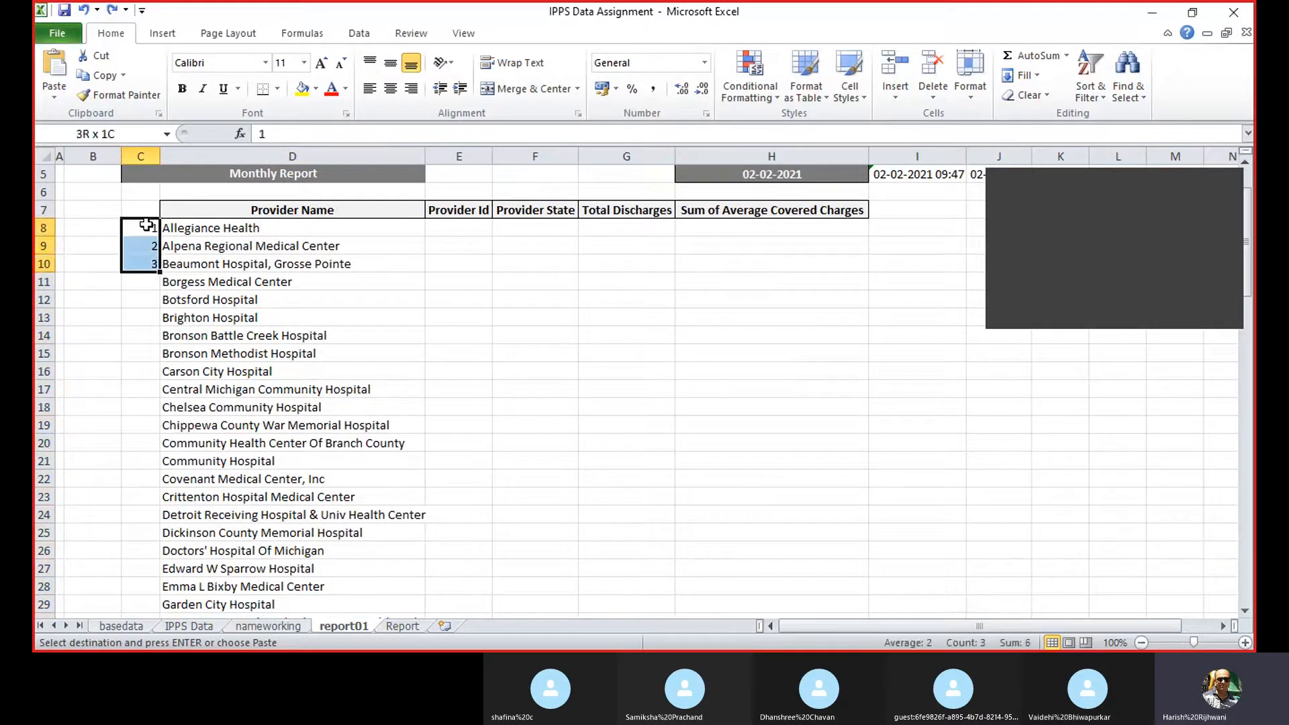
double_click(157, 269)
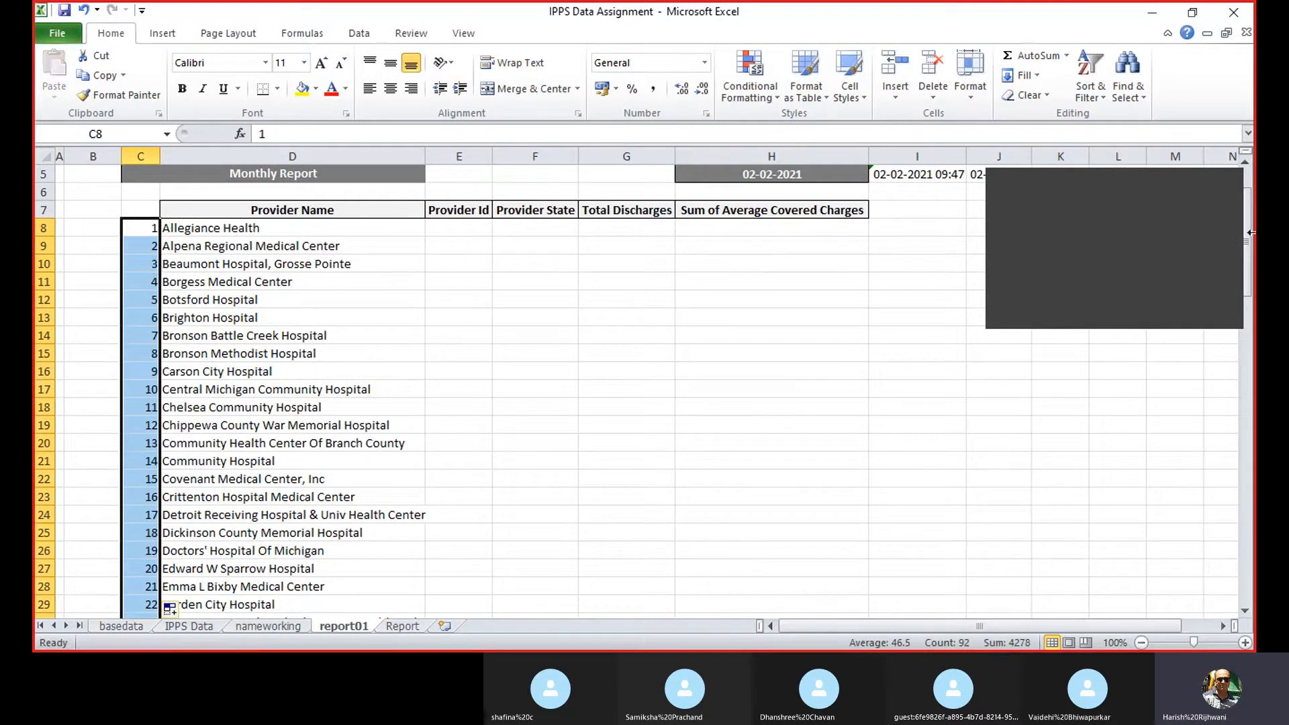
Switch to the Skype call window and check the chat messages and screen-sharing options.
click(1194, 249)
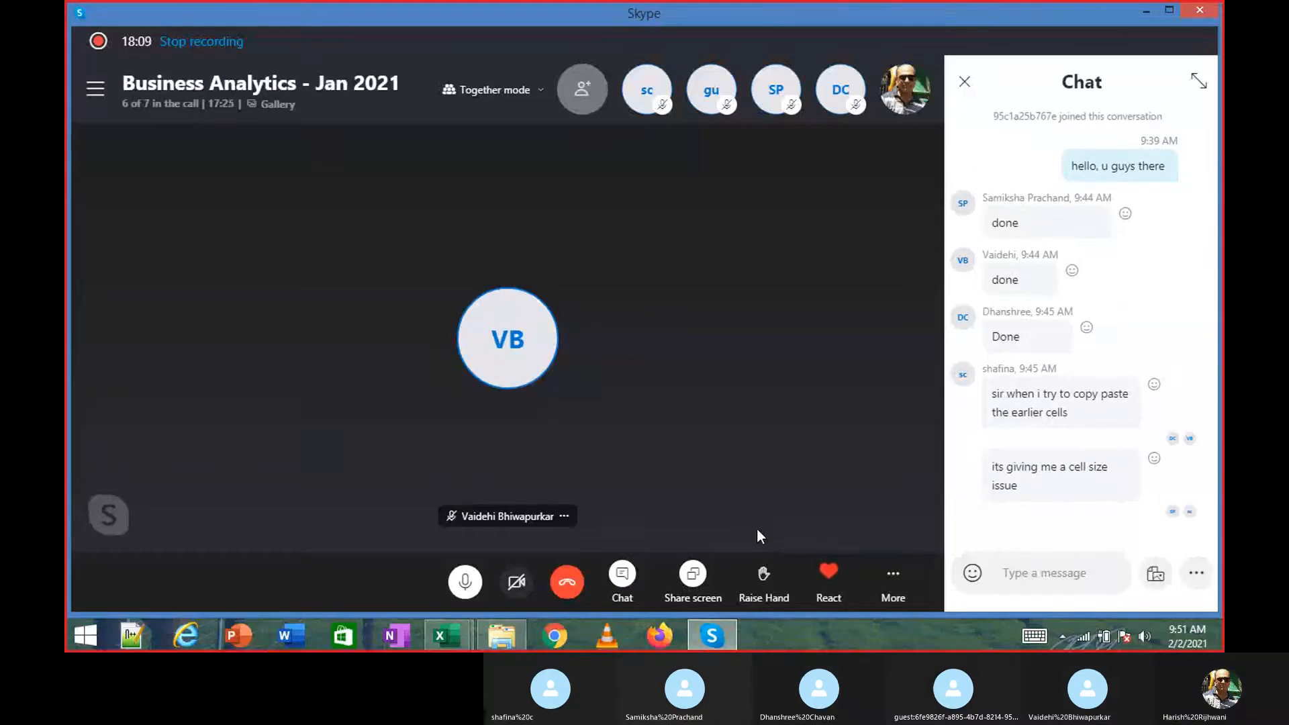
key(alt)
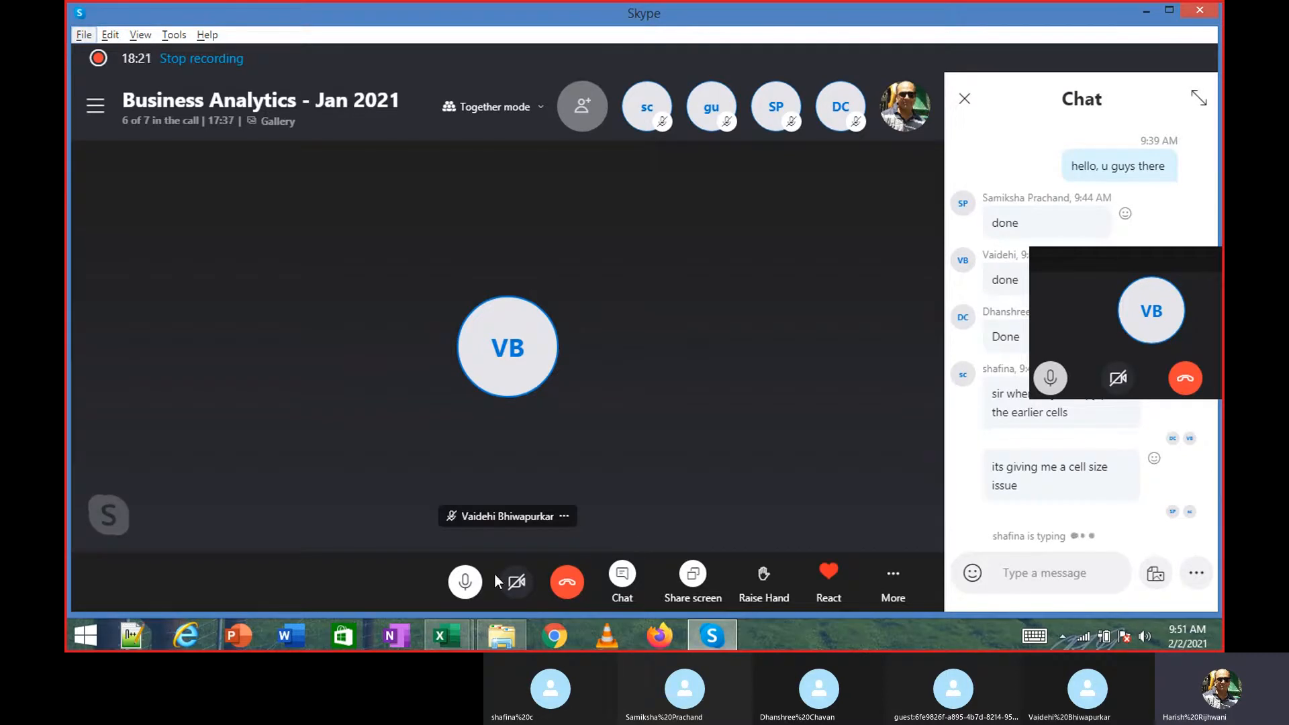
click(693, 574)
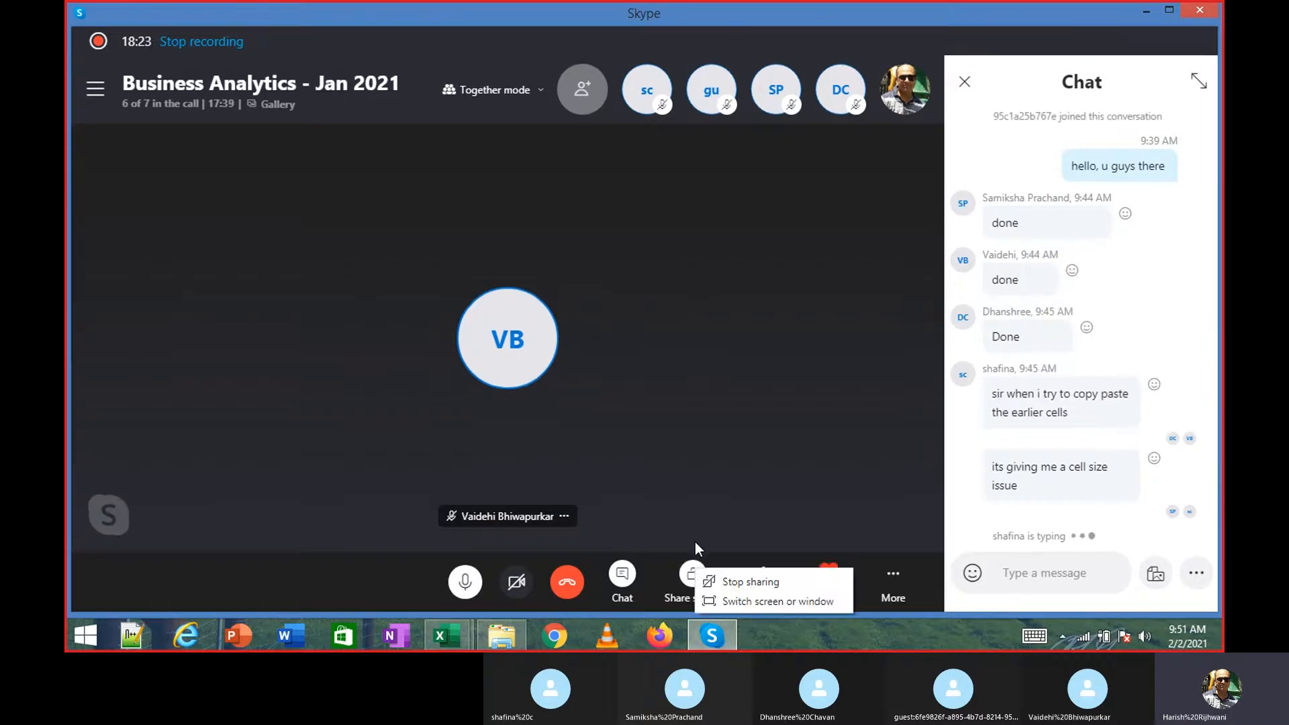
click(719, 580)
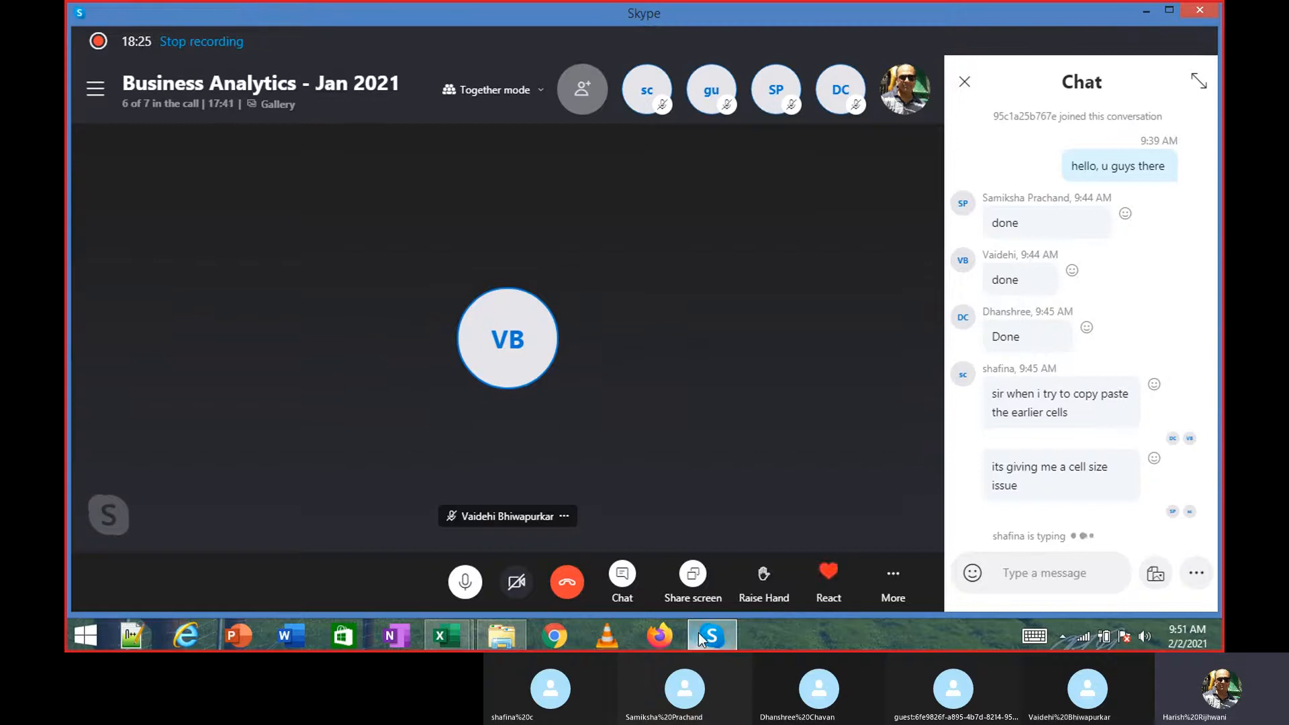
Switch to the KJSE BA Report Jan 25 2021 workbook in Excel, checking the Skype chat once for new replies.
key(alt+Tab)
key(alt+Tab)
key(alt+Tab)
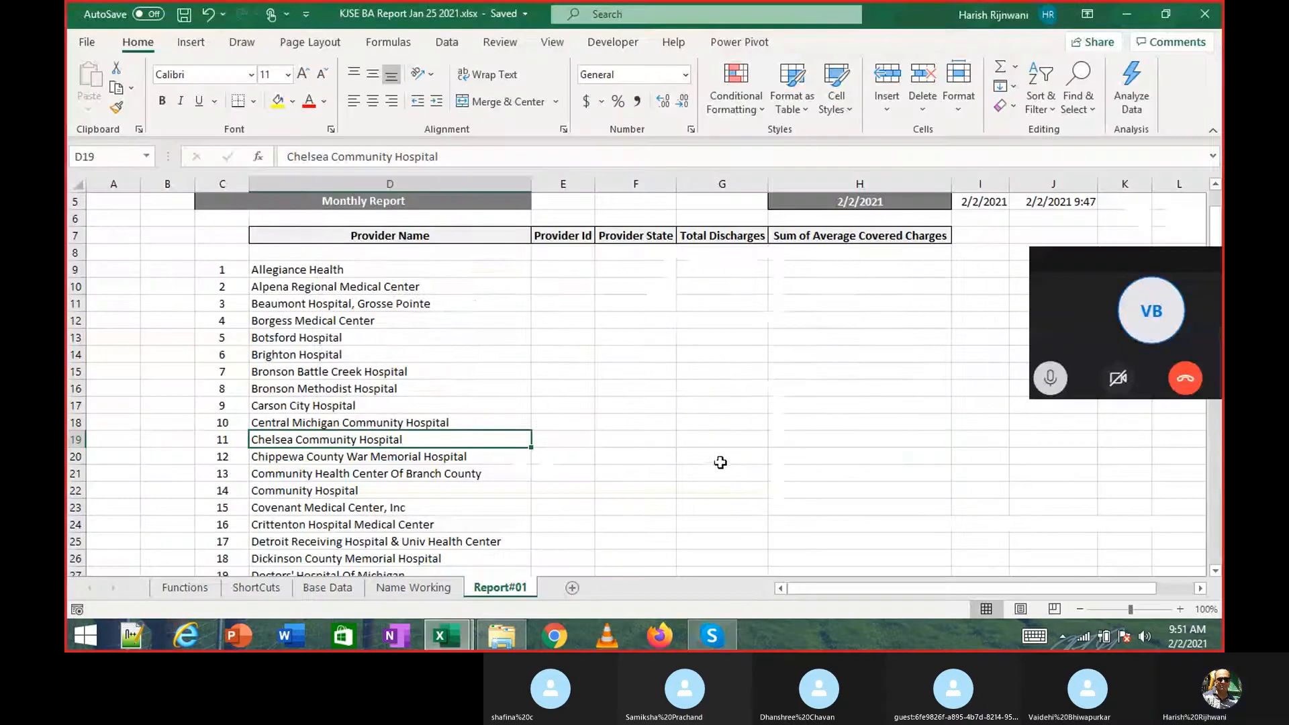
key(alt+Tab)
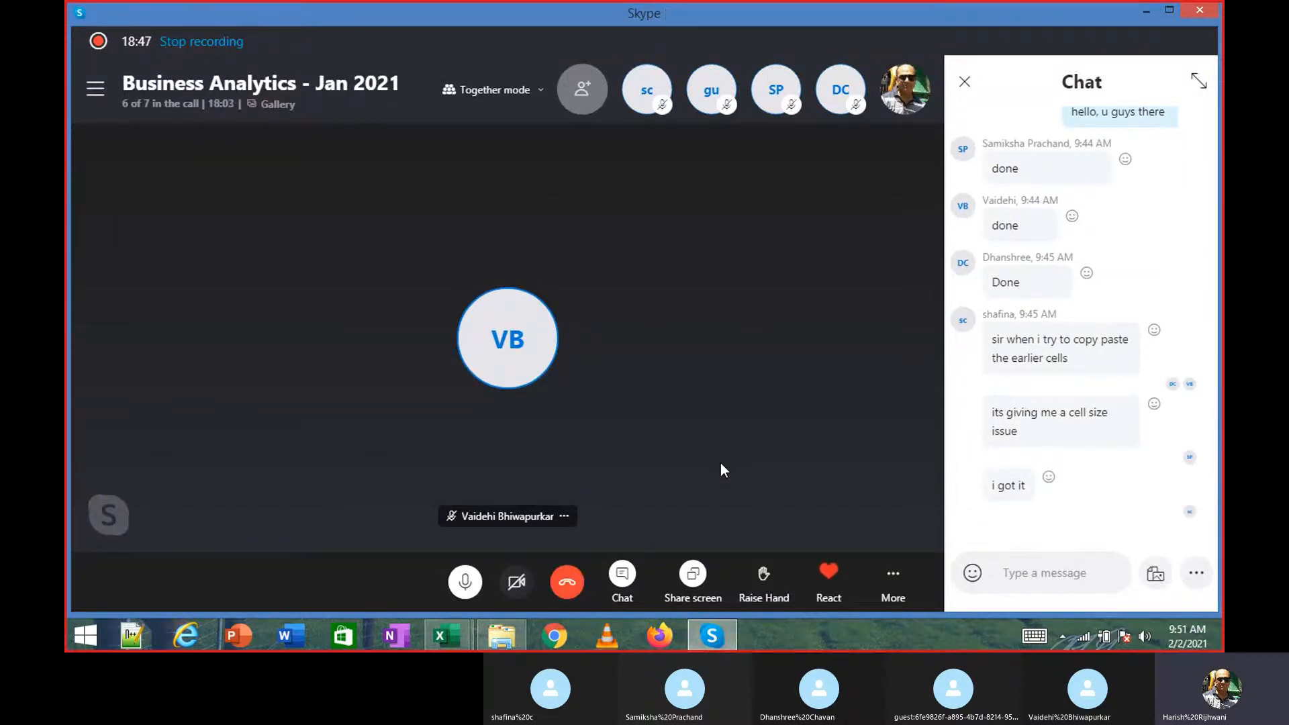
key(alt+Tab)
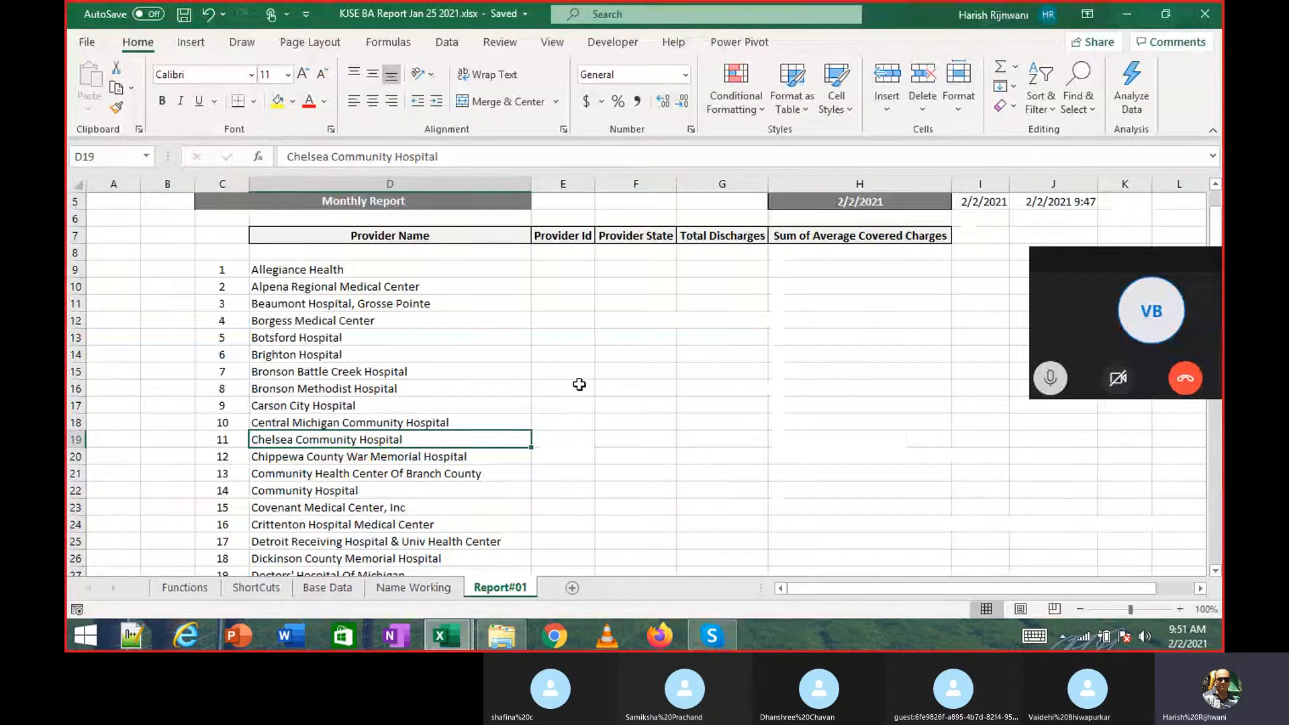
Review the report columns from Provider Id on Report#01 and look through the preceding sheets, ending on Base Data.
key(Right)
key(ctrl+Up)
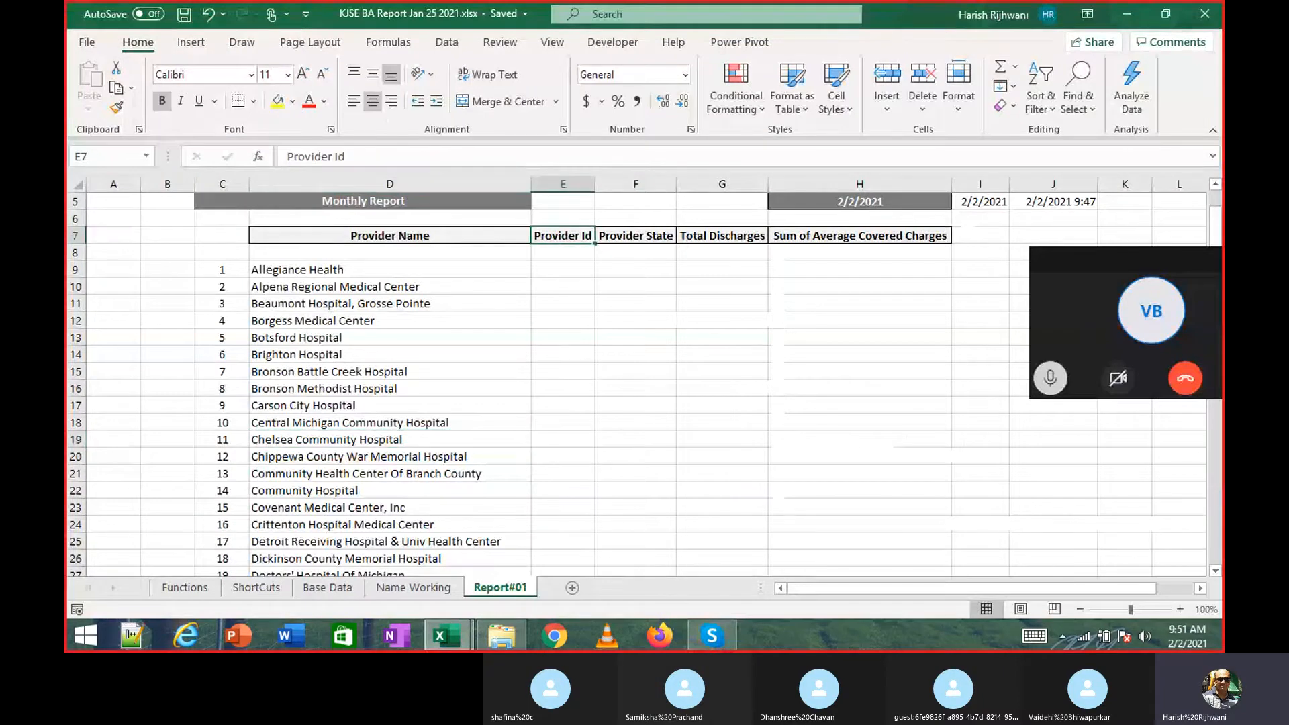
scroll(579, 384, up, 2)
scroll(636, 377, down, 2)
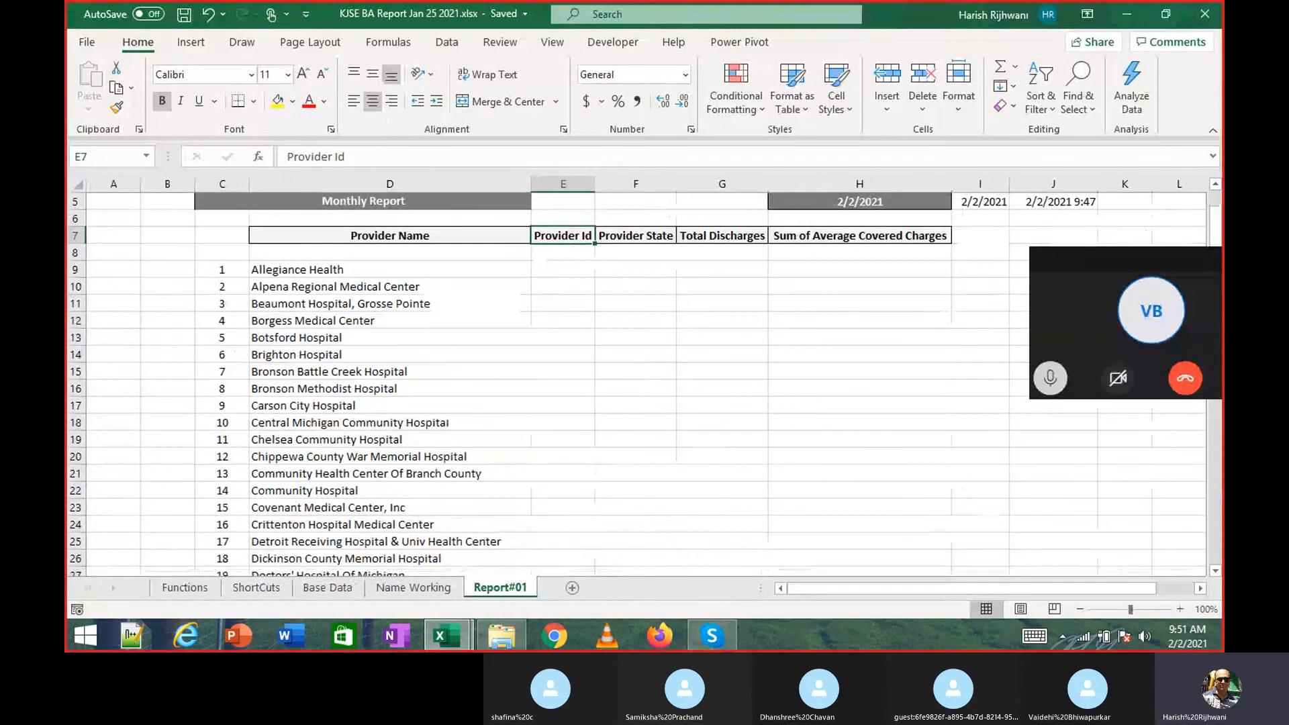
key(ctrl+Page_Up)
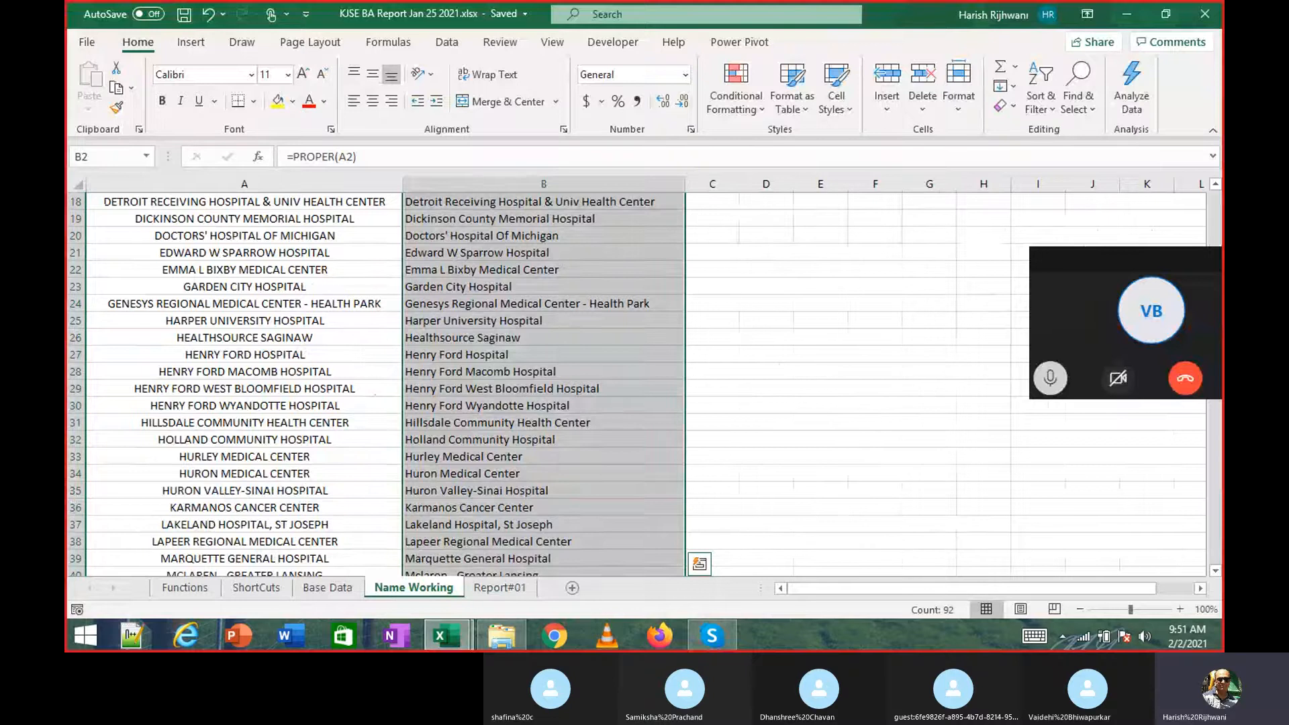
key(ctrl+Page_Up)
key(ctrl+Page_Up)
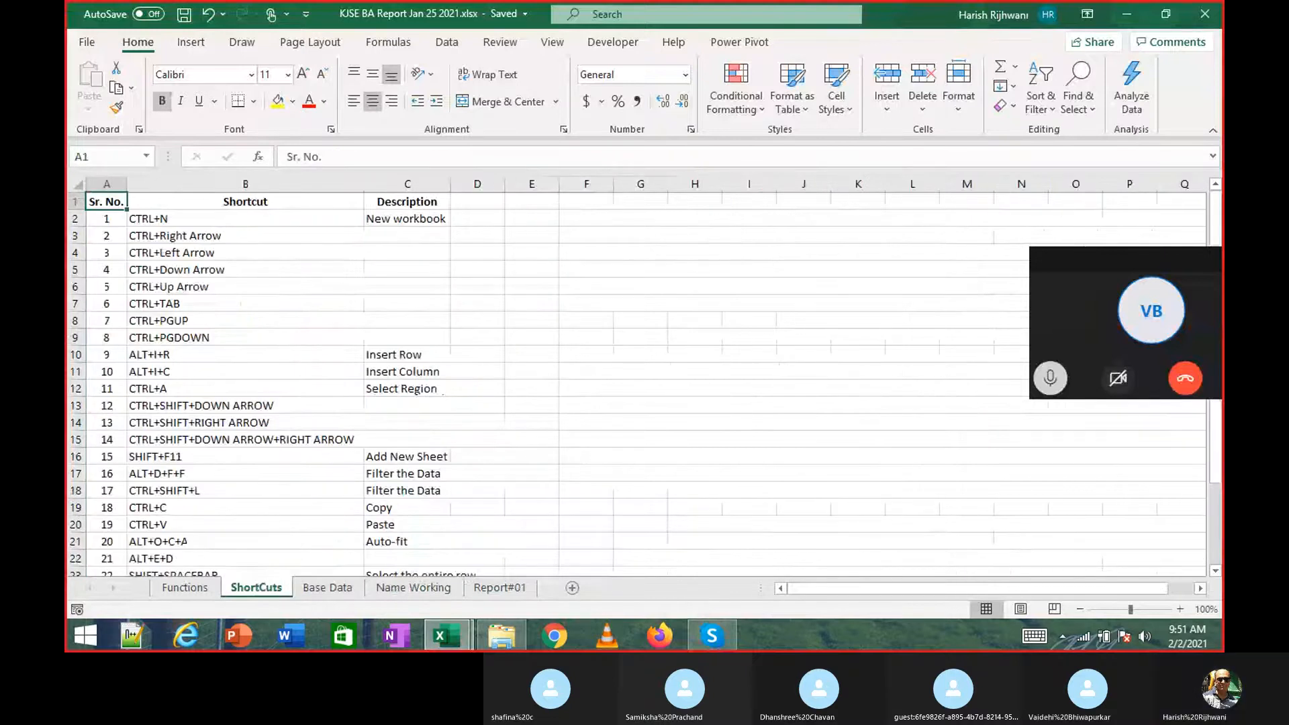
key(ctrl+Page_Down)
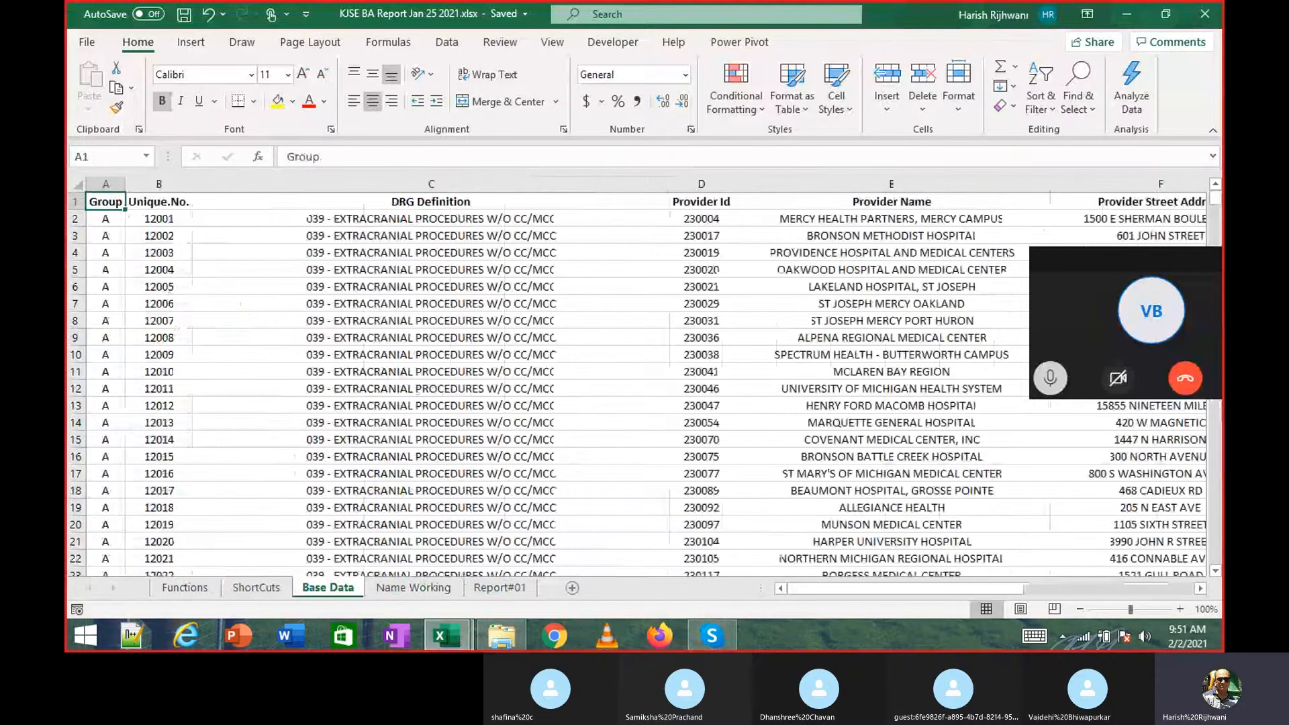
Examine the provider columns on Base Data, ending at the first Provider Id value in D2.
click(1134, 219)
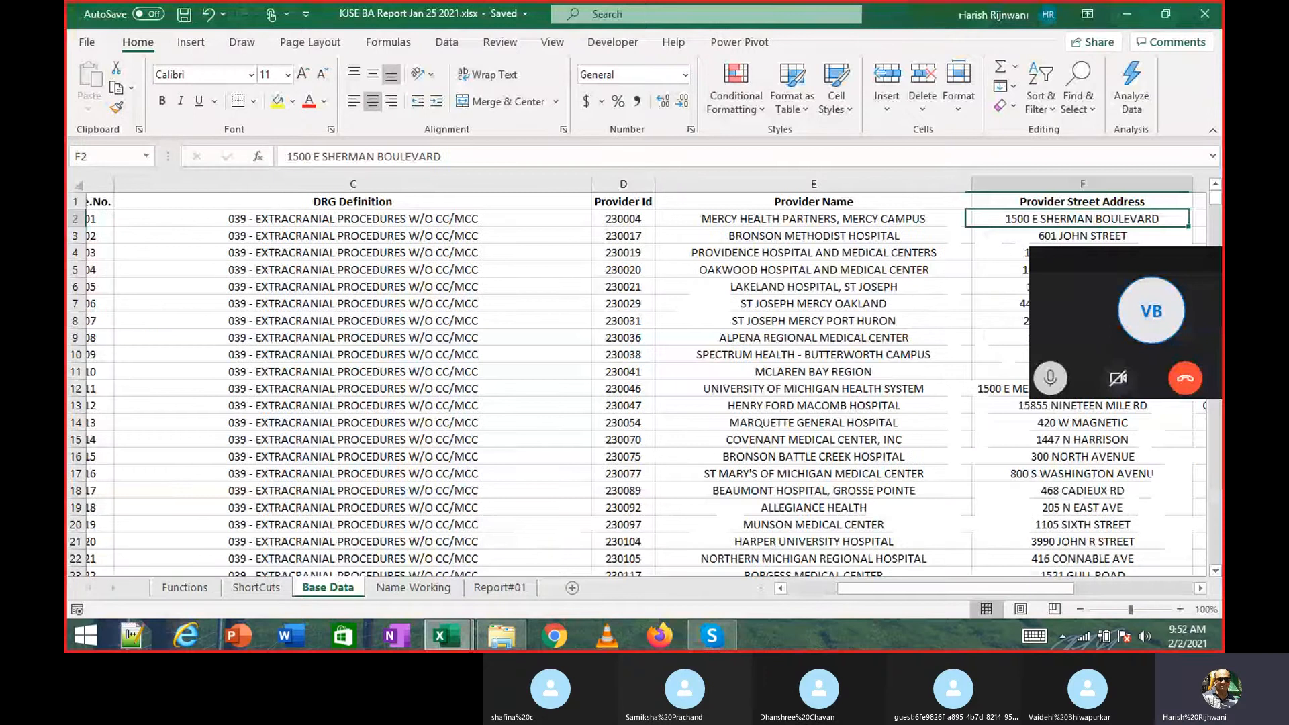
key(Right)
key(Up)
key(Left)
key(Left)
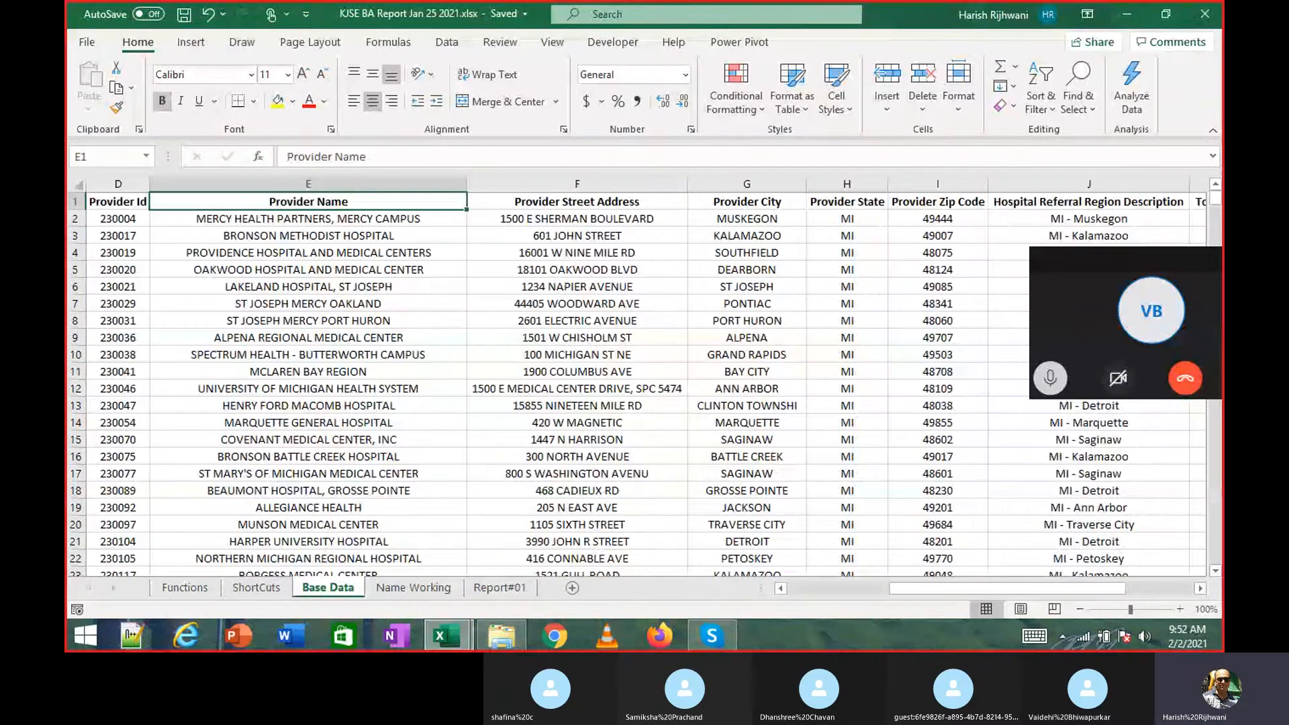
key(Left)
key(Left)
key(Down)
key(Right)
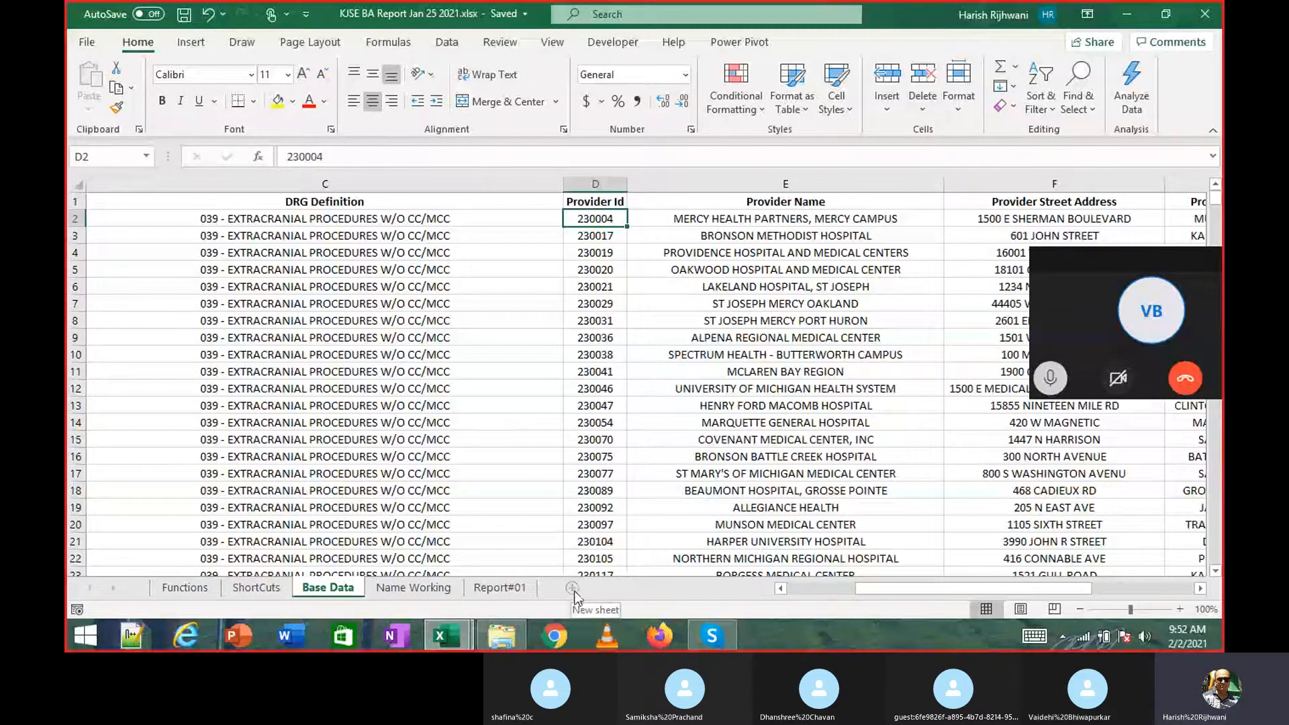
Enter vlookup in cell B7 of the Functions sheet as the sixth function in the list.
click(184, 588)
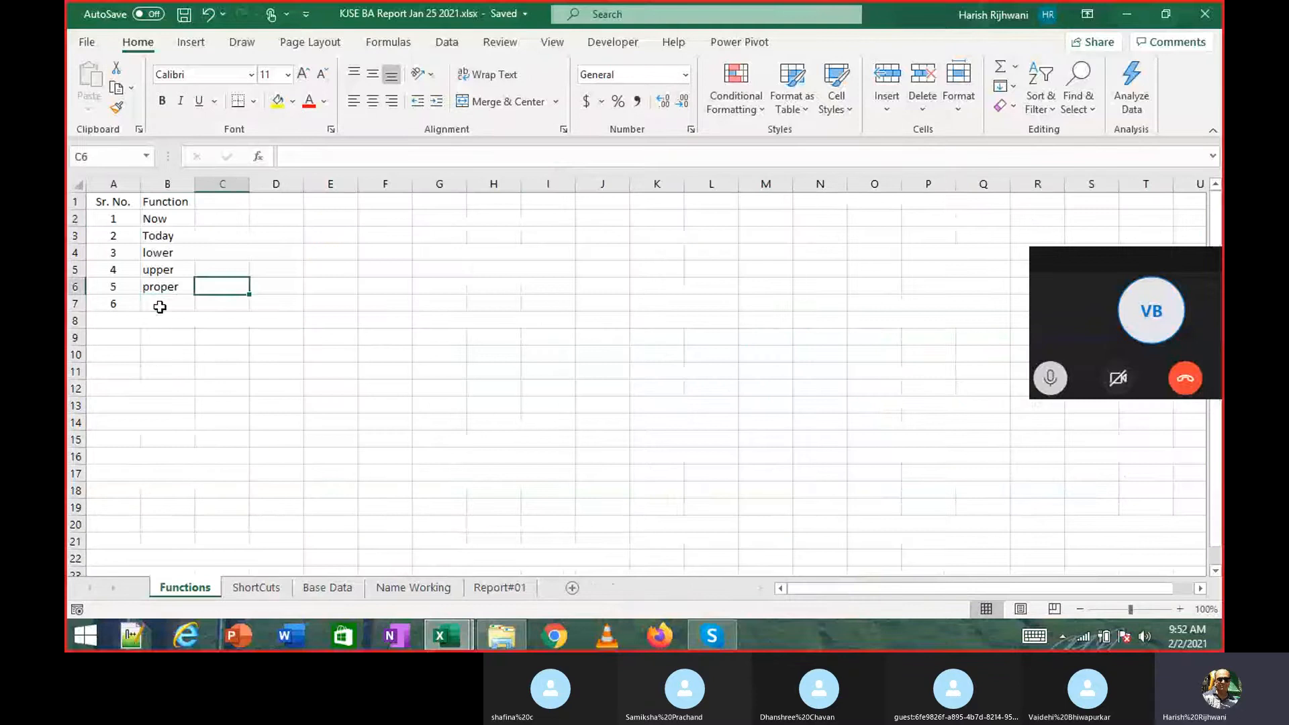
click(159, 303)
text(vlooop)
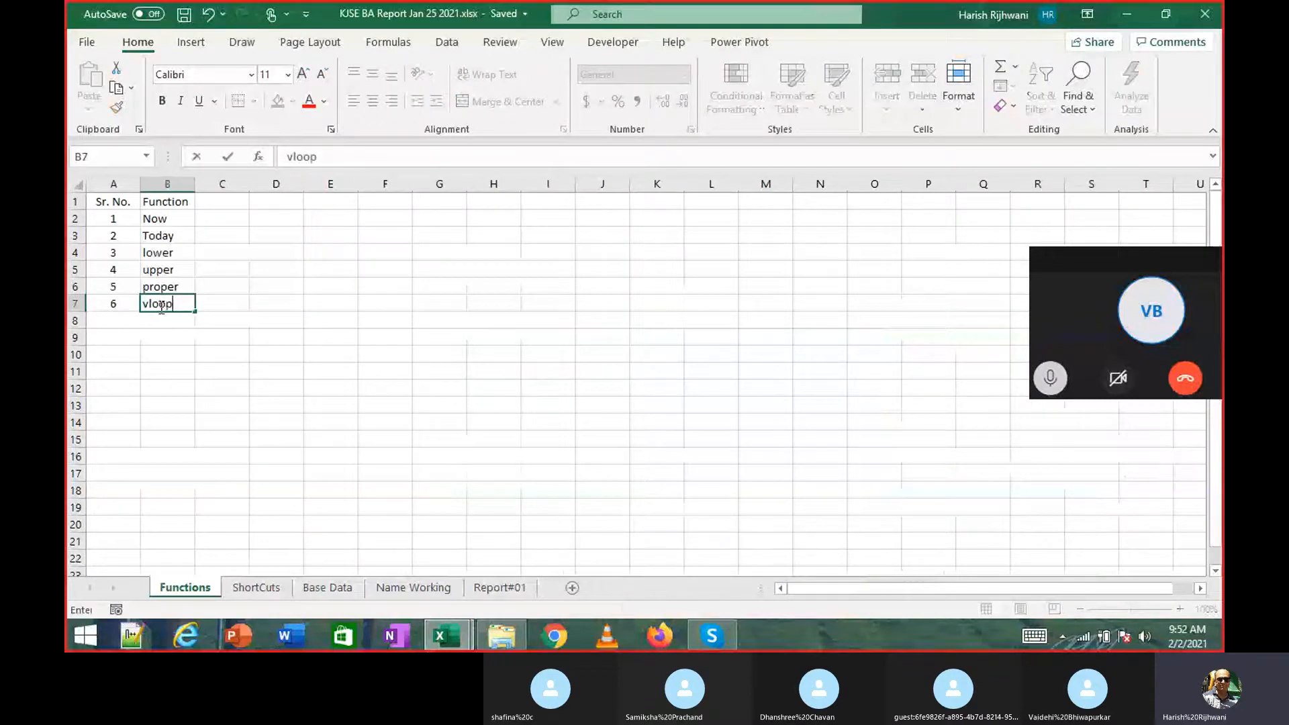
key(BackSpace)
text(kup)
key(Return)
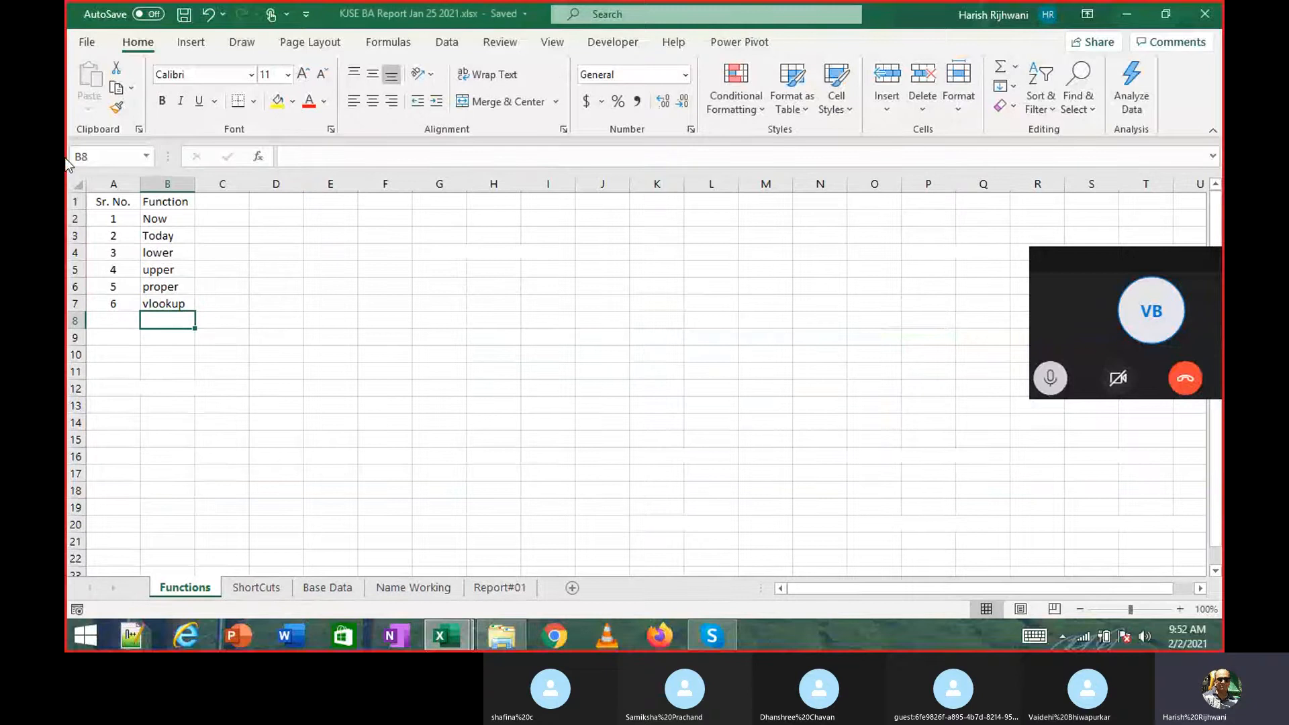
Return to Report#01 and add a new blank worksheet after it.
key(ctrl+Page_Down)
key(ctrl+Page_Down)
key(ctrl+Page_Down)
key(ctrl+Page_Down)
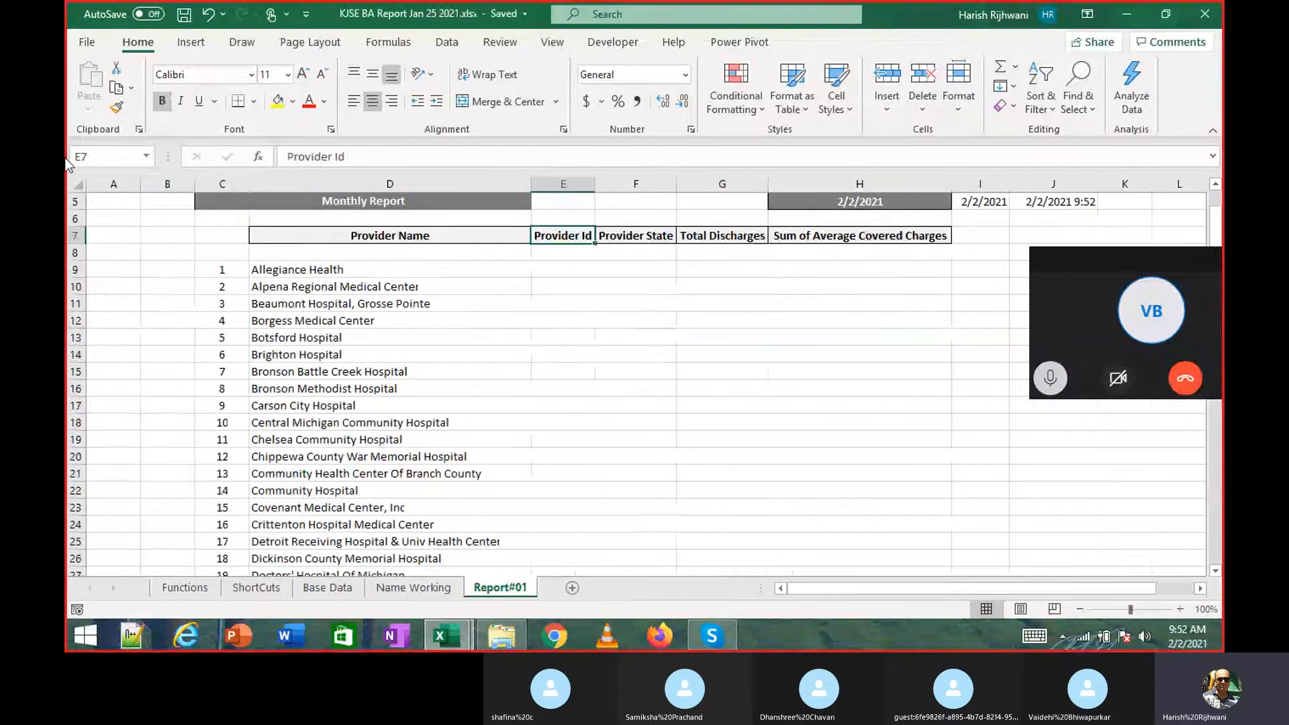
click(572, 588)
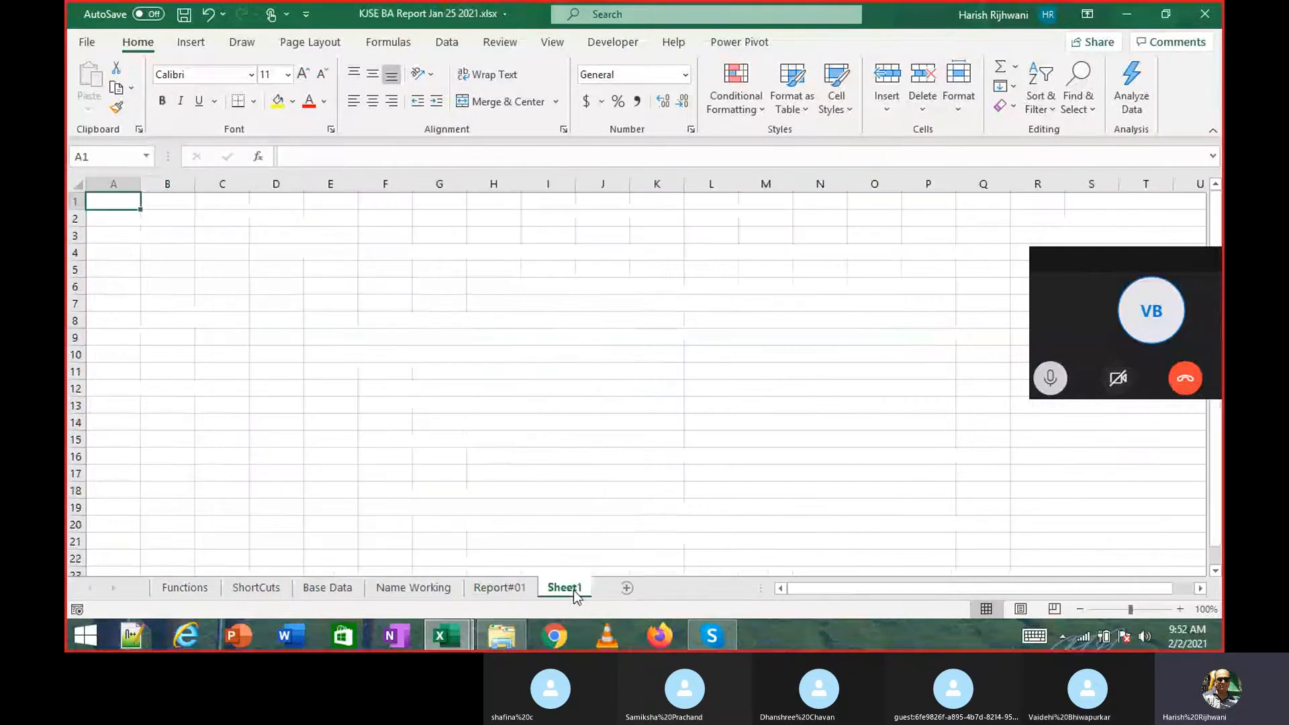
double_click(567, 590)
text(Vlook)
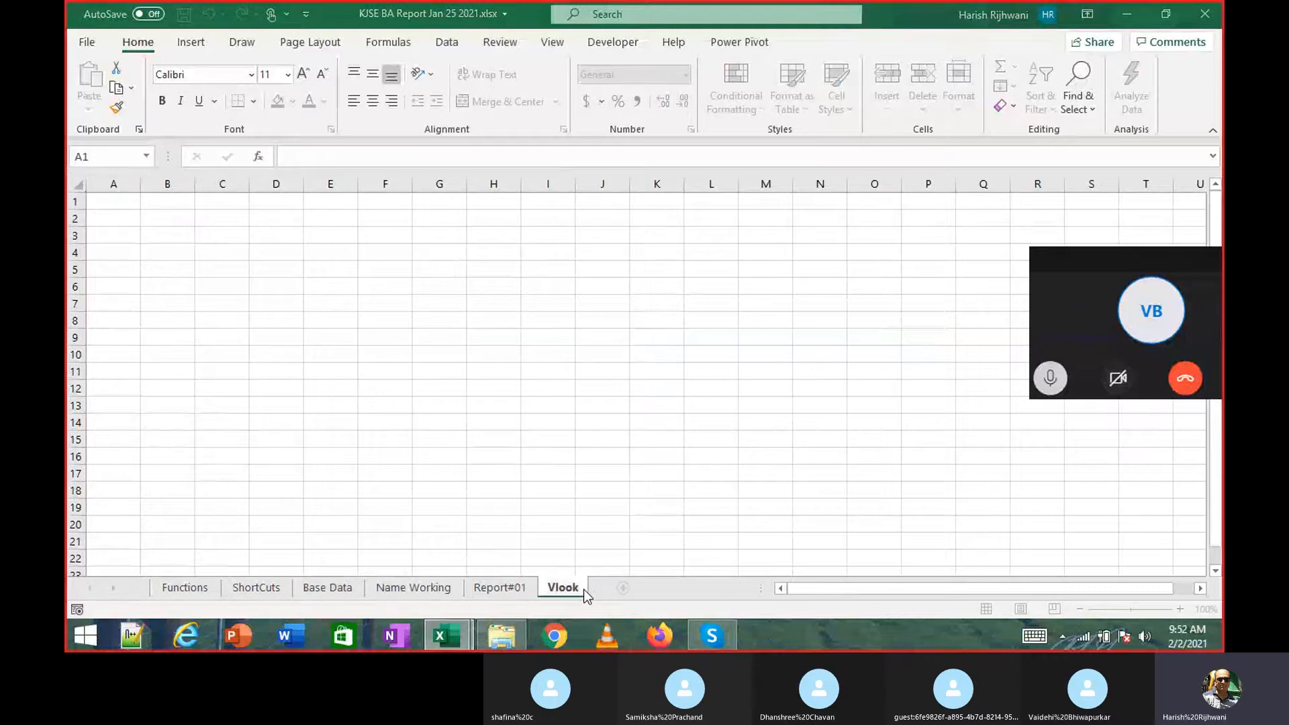
key(Escape)
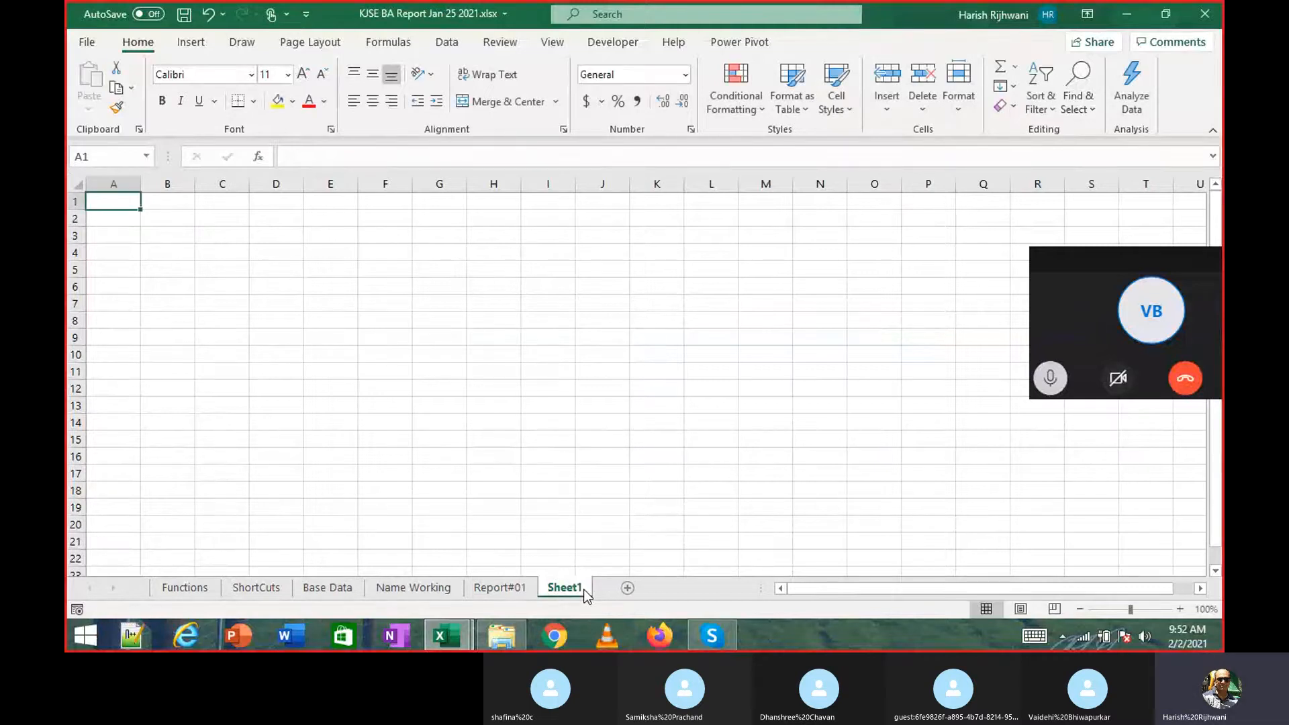
Rename the new worksheet as "VLookup - Working".
double_click(583, 590)
text(VLo)
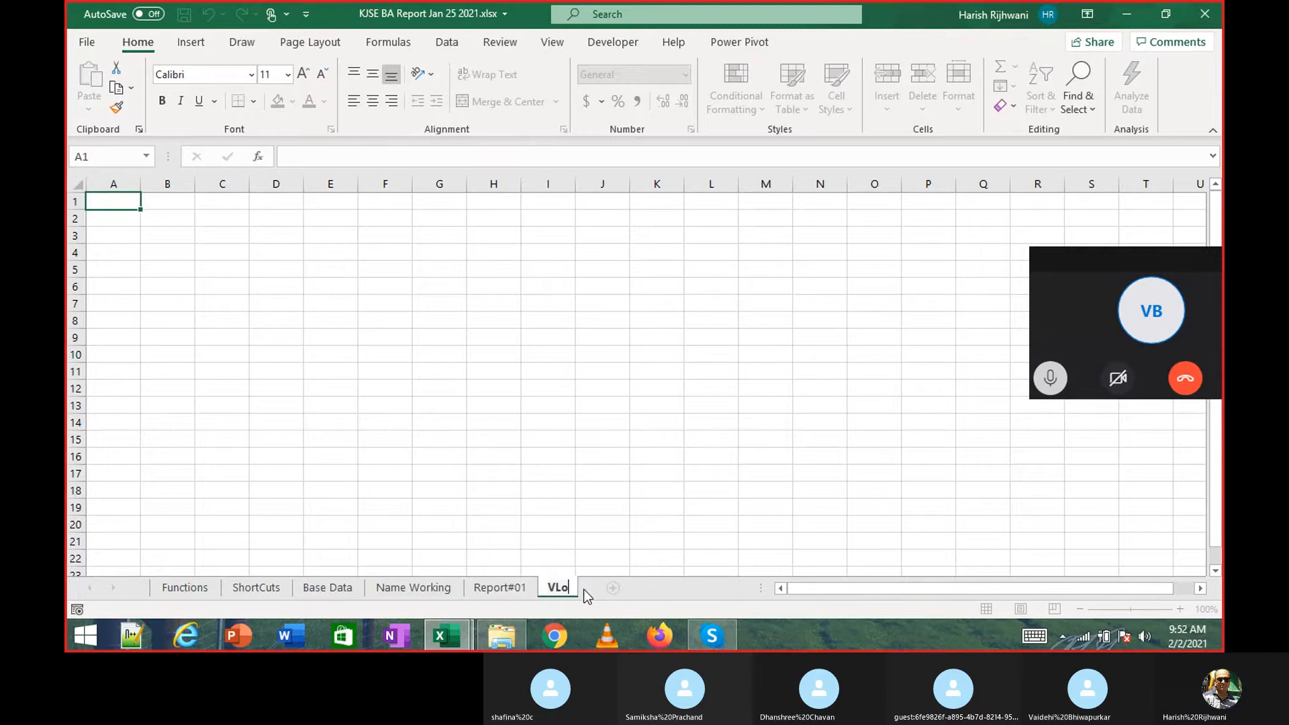
text(okup)
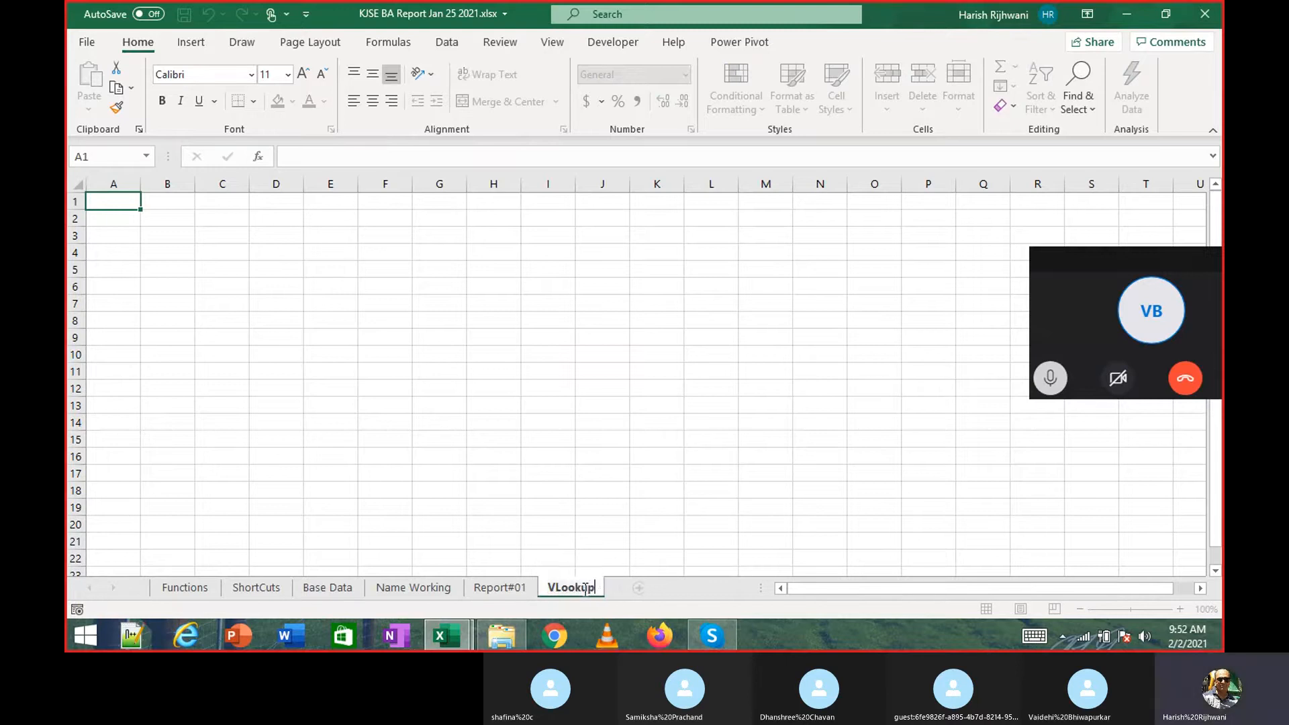
text( - Working)
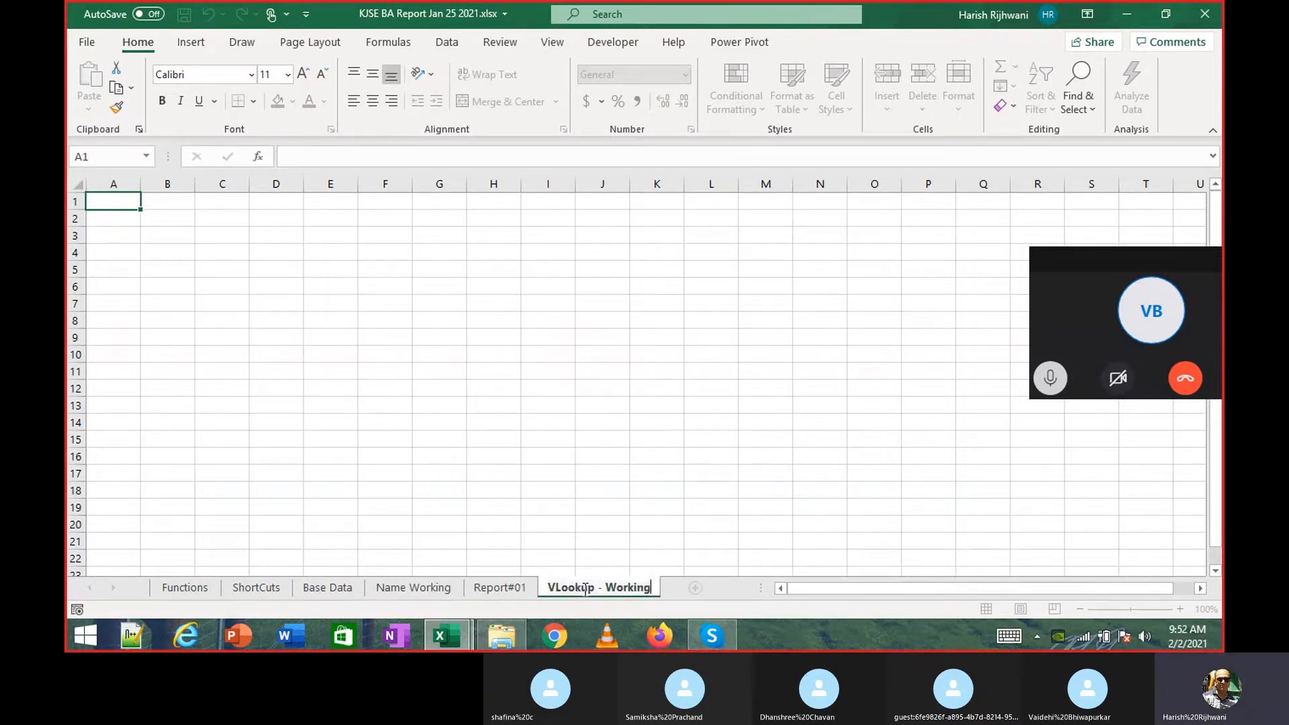
key(Return)
Enter the headers Sr. No., Name, Roll No and Marks in B1:E1 of the VLookup - Working sheet.
key(Right)
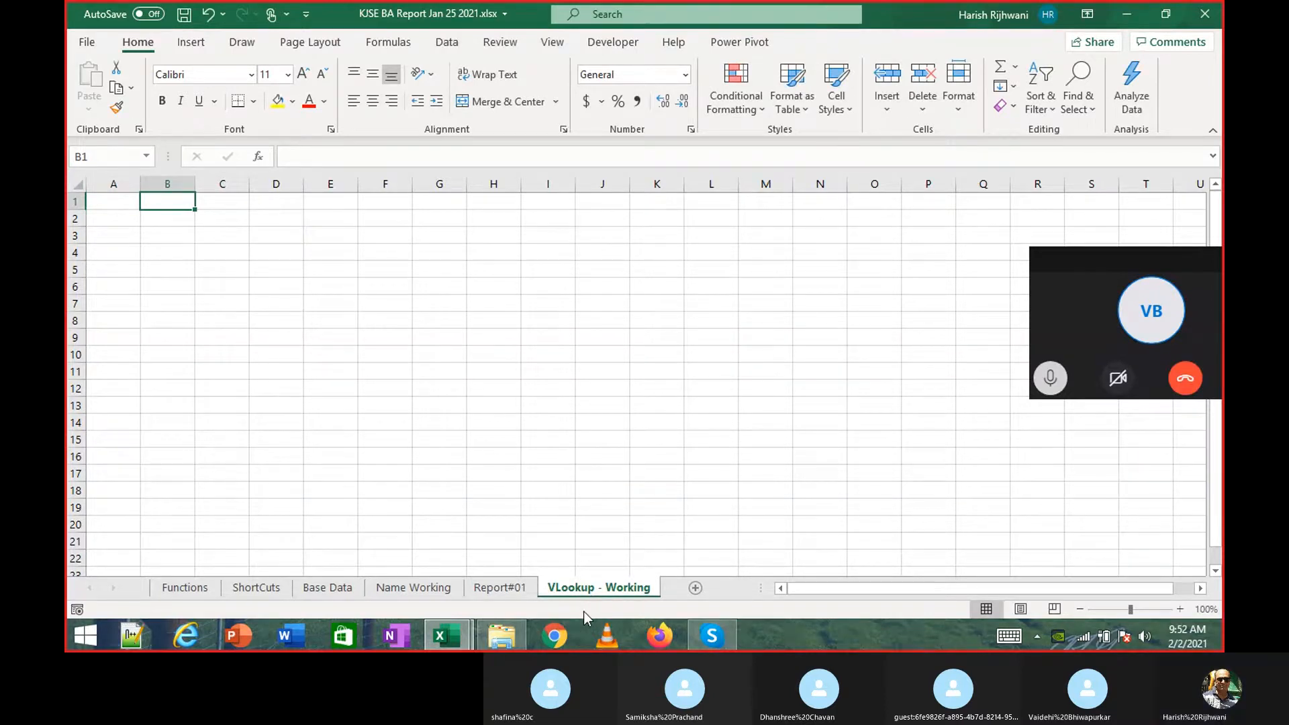
text(Sr)
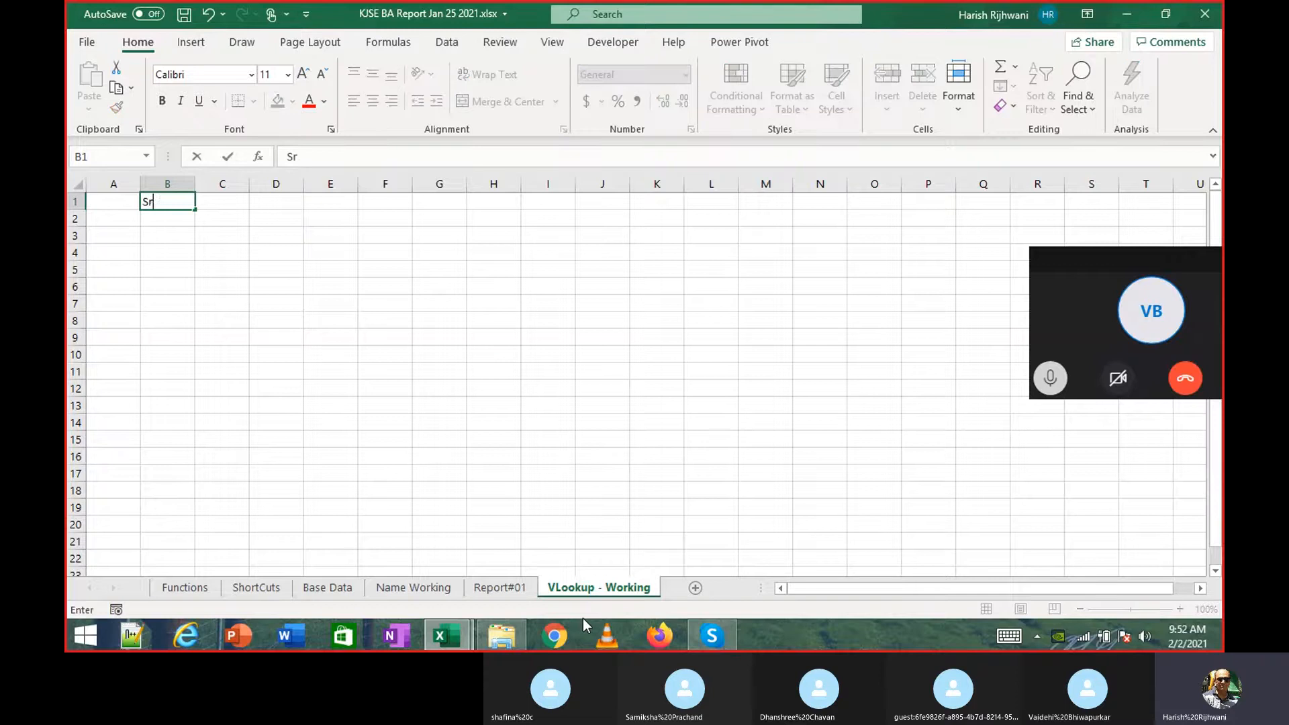
text(. No.)
key(Tab)
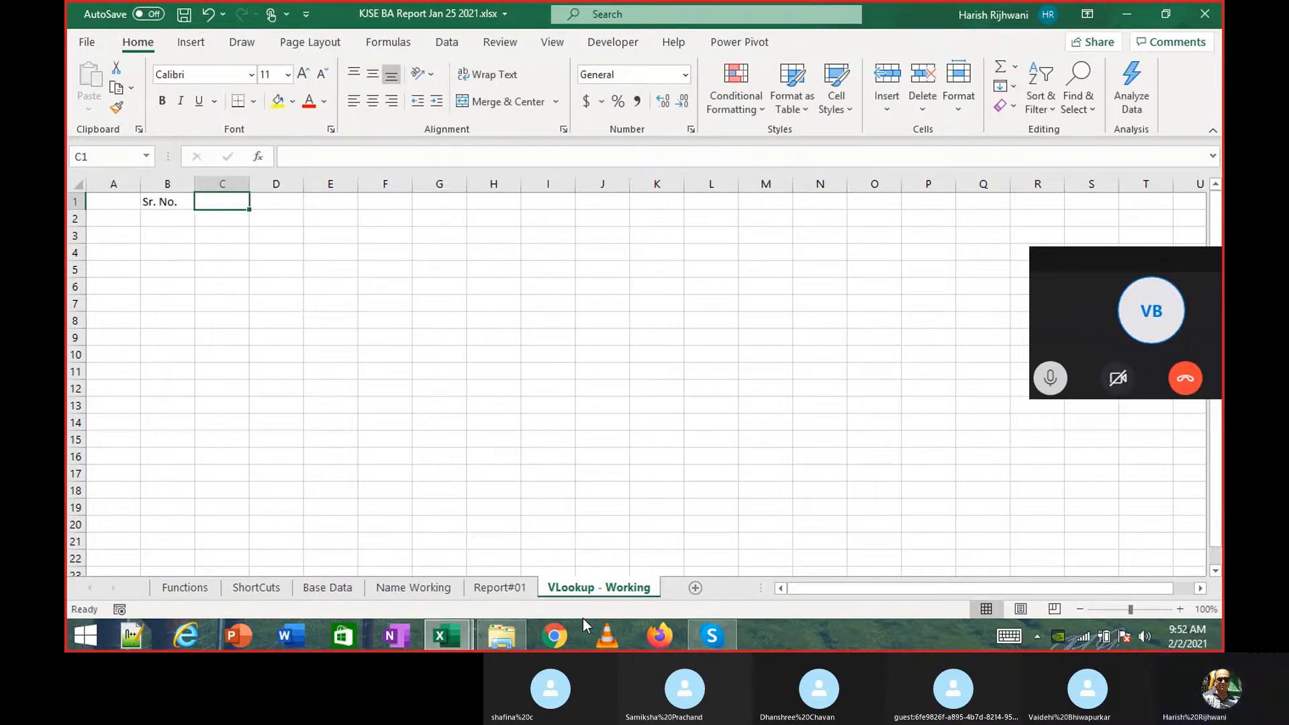
text(Name)
key(Tab)
text(r)
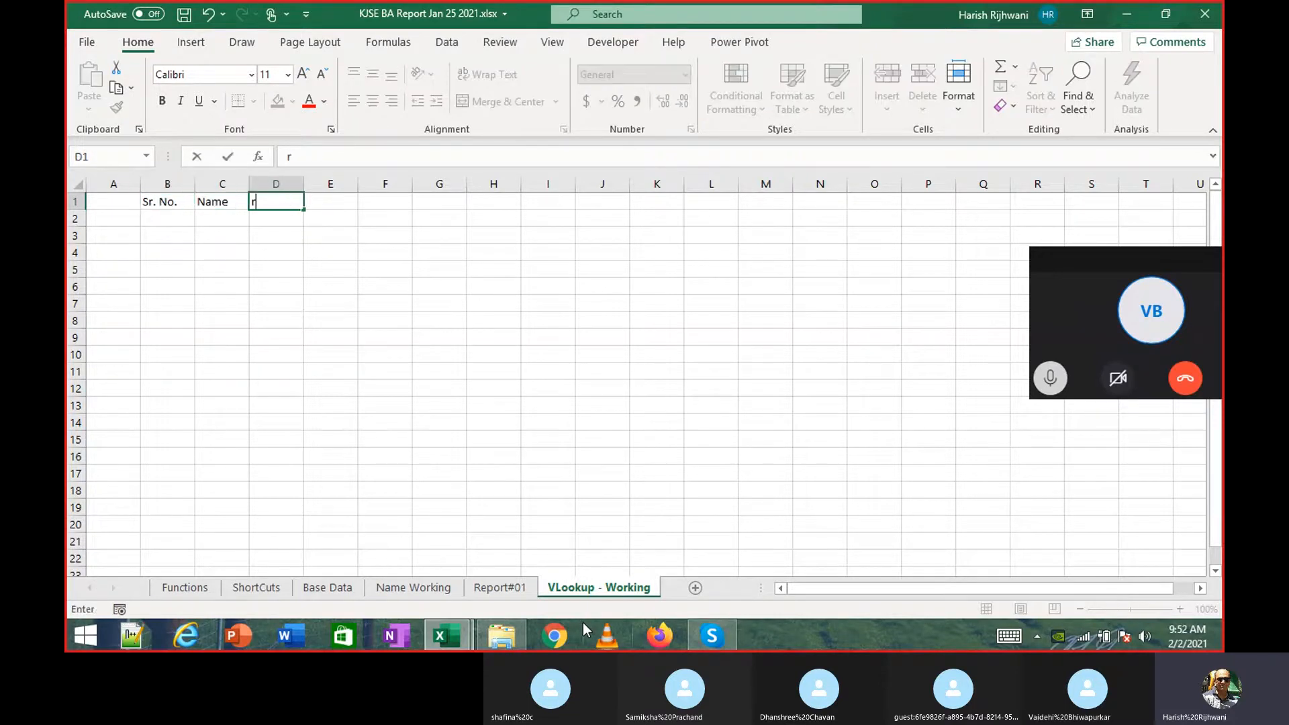
text(Roll No)
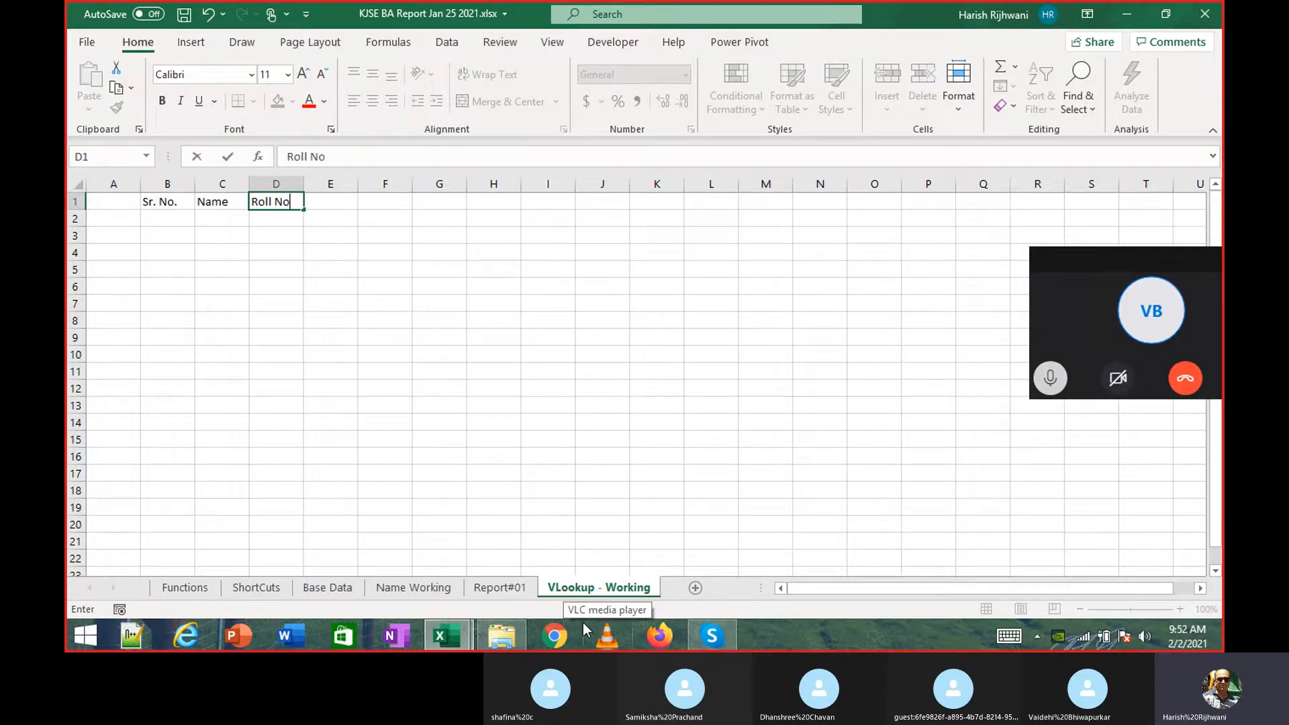
key(Tab)
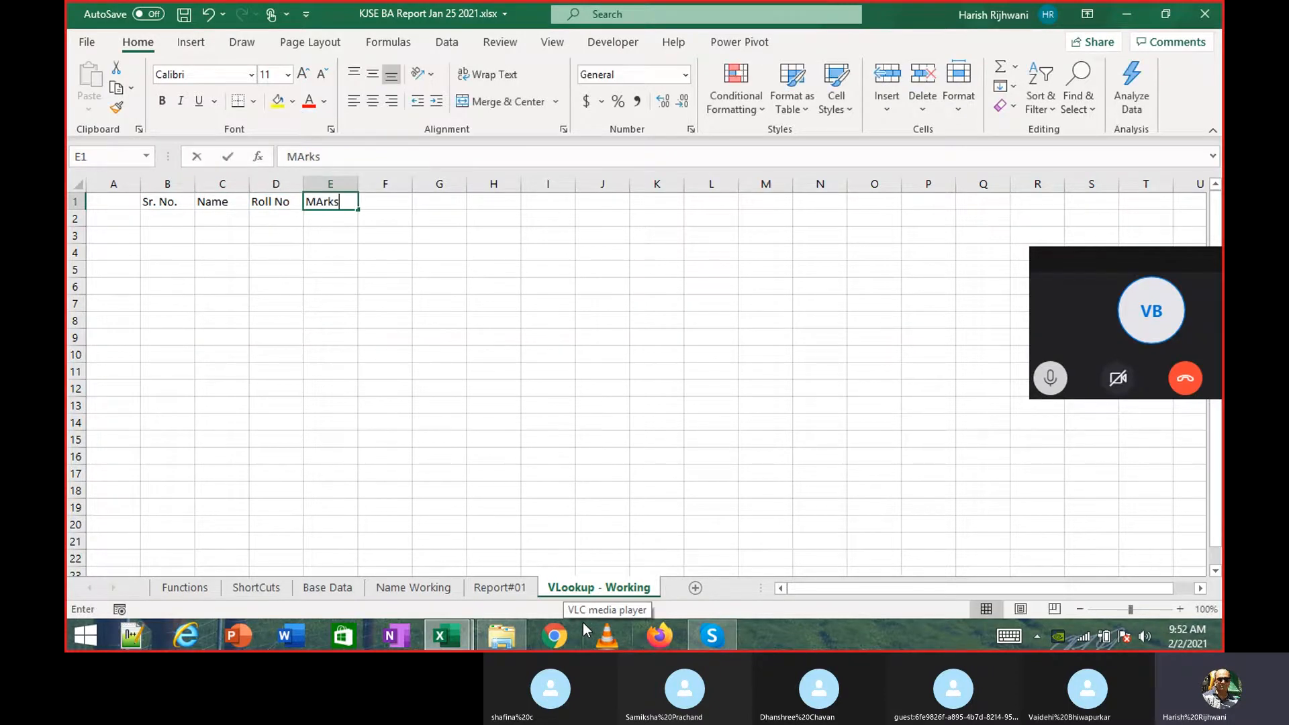
key(Return)
key(Up)
key(Right)
key(Left)
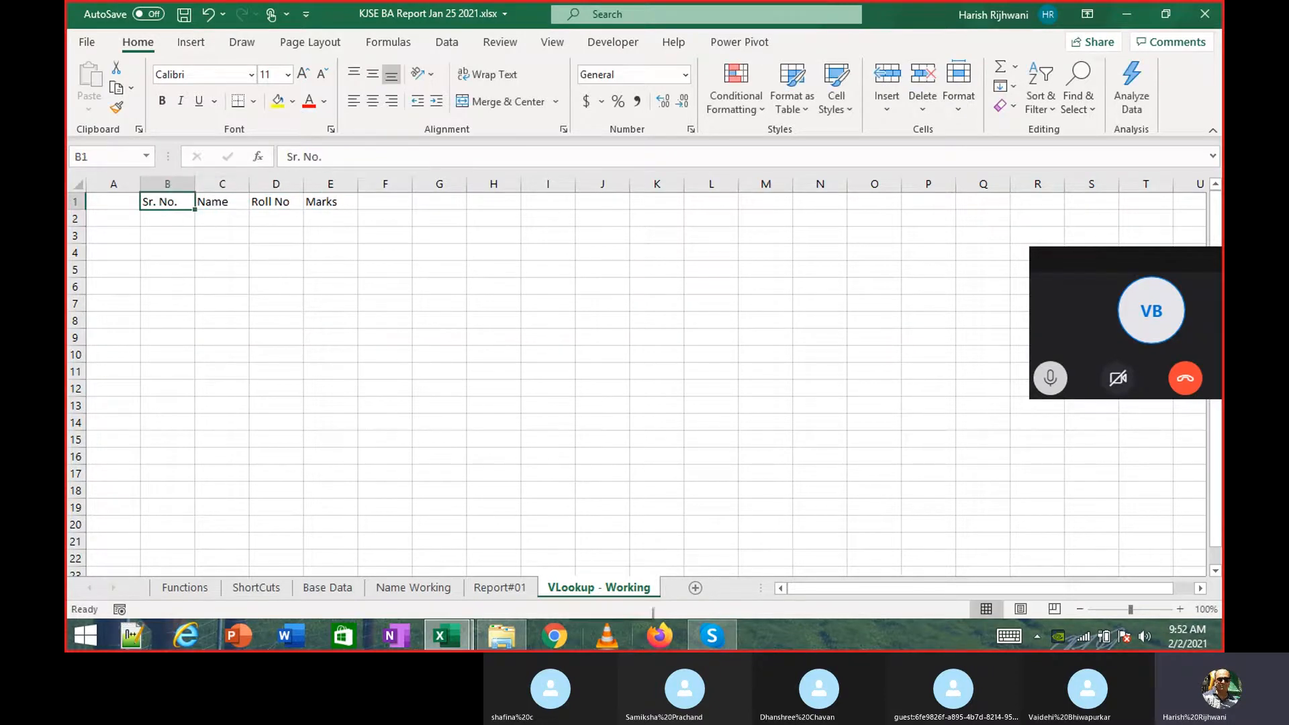
Search the recent workbooks for "atte" and open Business Analytics Attendance Jan 2021.xlsx.
key(alt+f)
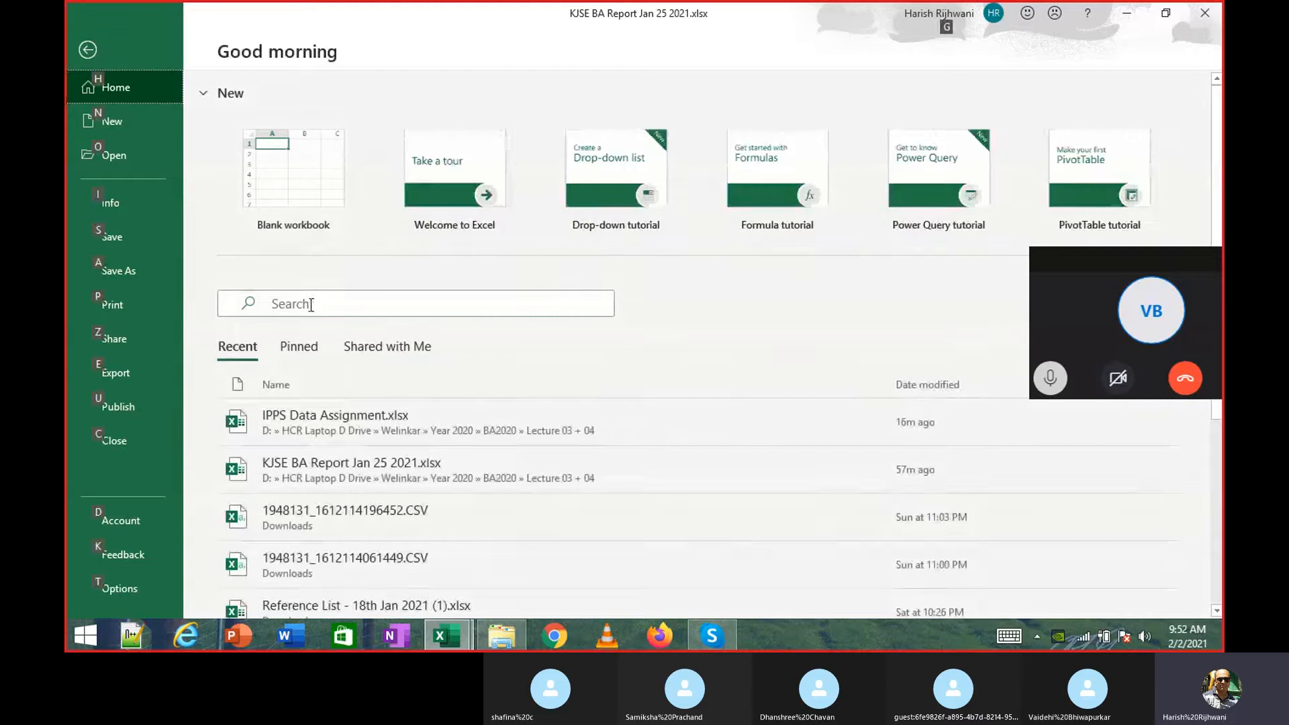
key(a)
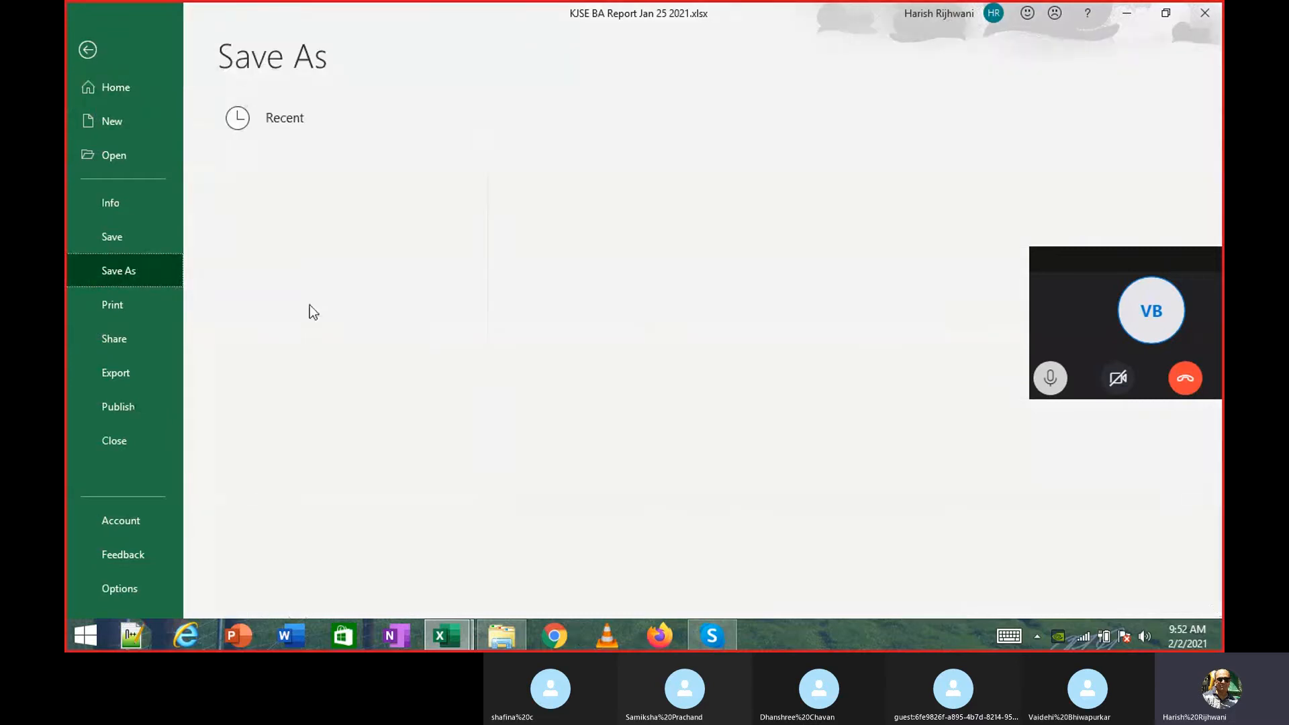
click(112, 87)
click(443, 304)
text(a)
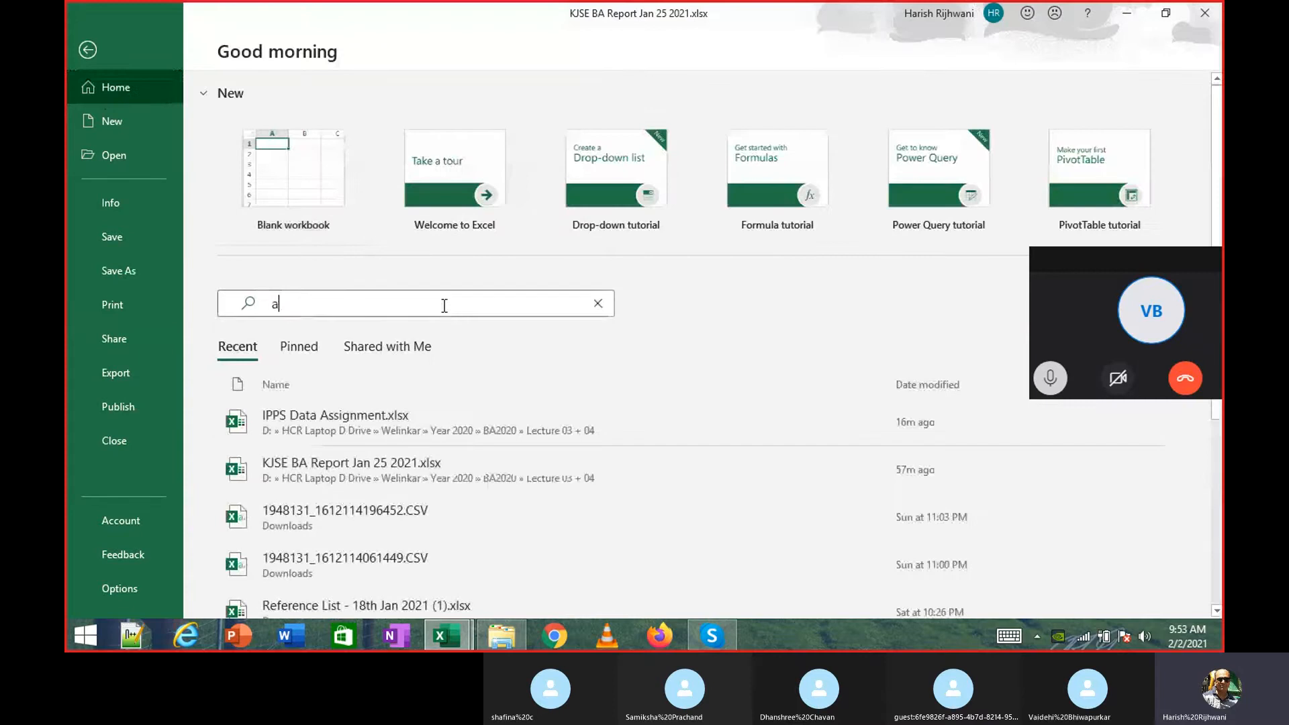
text(tte)
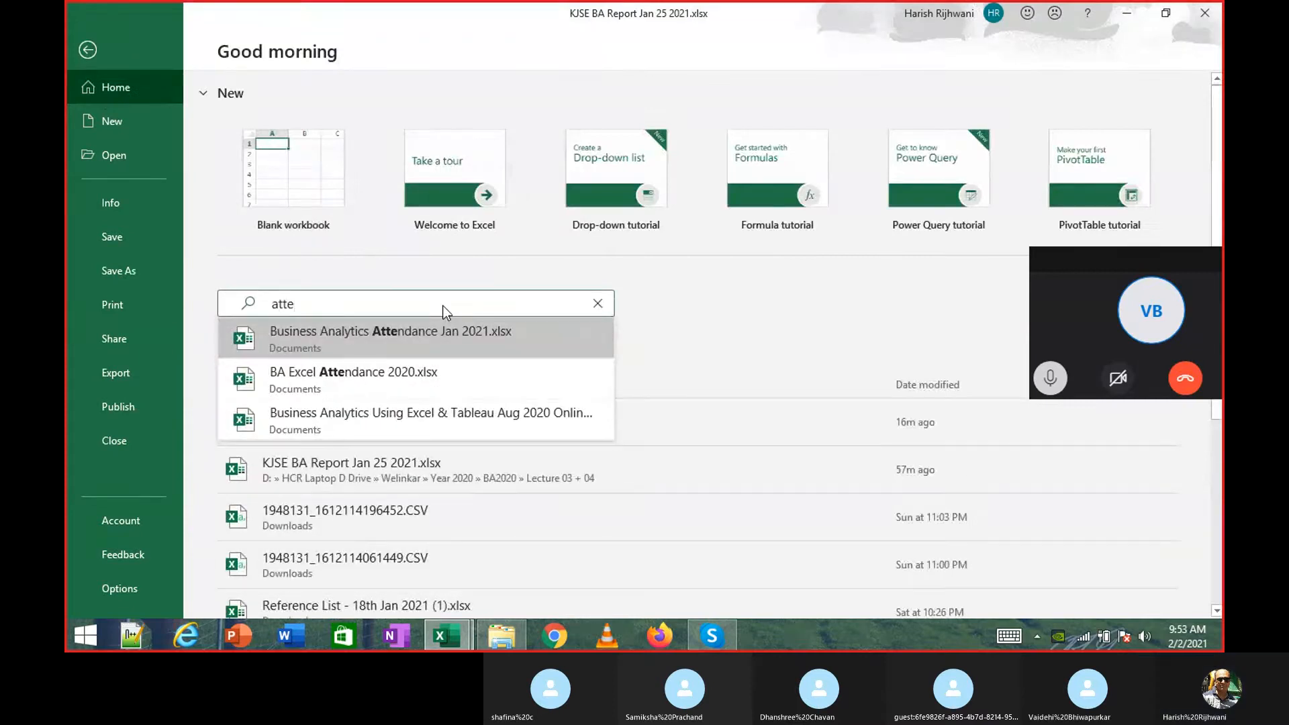
key(Return)
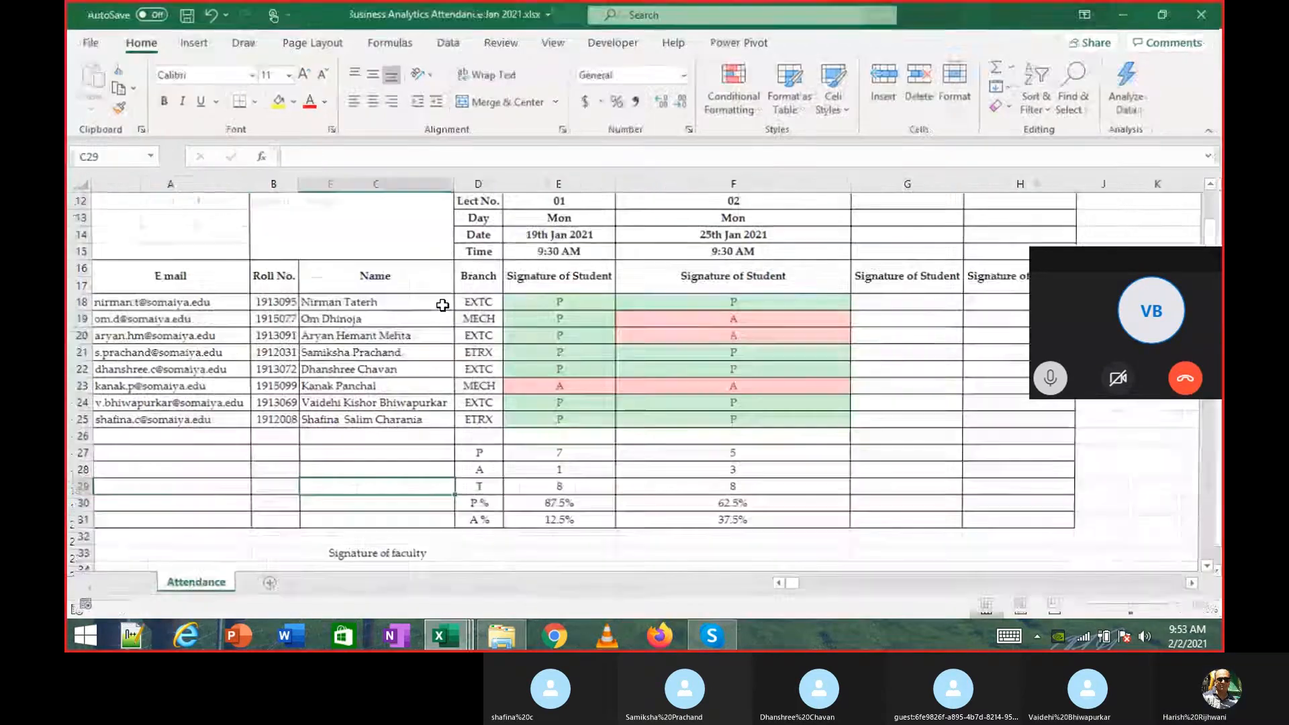
Copy the students' roll numbers and names in B18:C25 of the Attendance sheet.
key(Left)
key(Left)
key(Up)
key(Up)
key(Up)
key(Up)
key(Up)
key(Up)
key(Up)
key(Up)
key(Right)
key(Up)
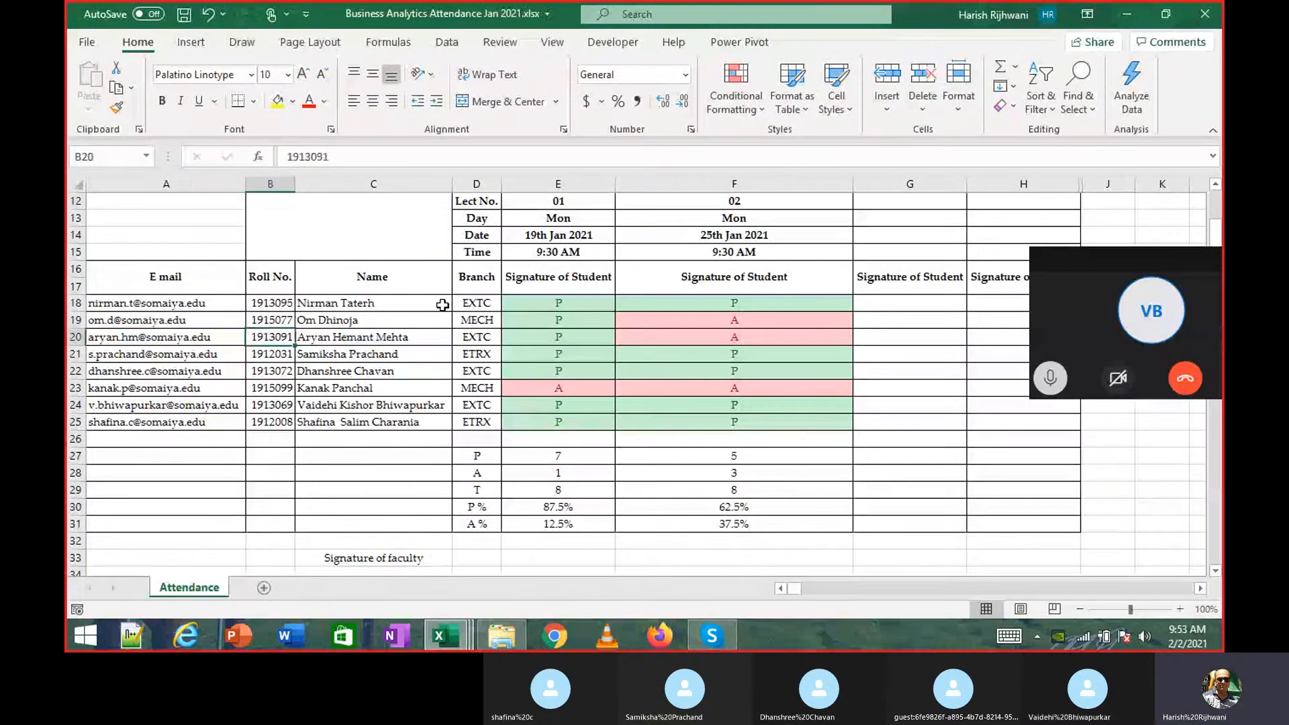
key(Up)
key(Up)
key(ctrl+shift+Down)
key(shift+Right)
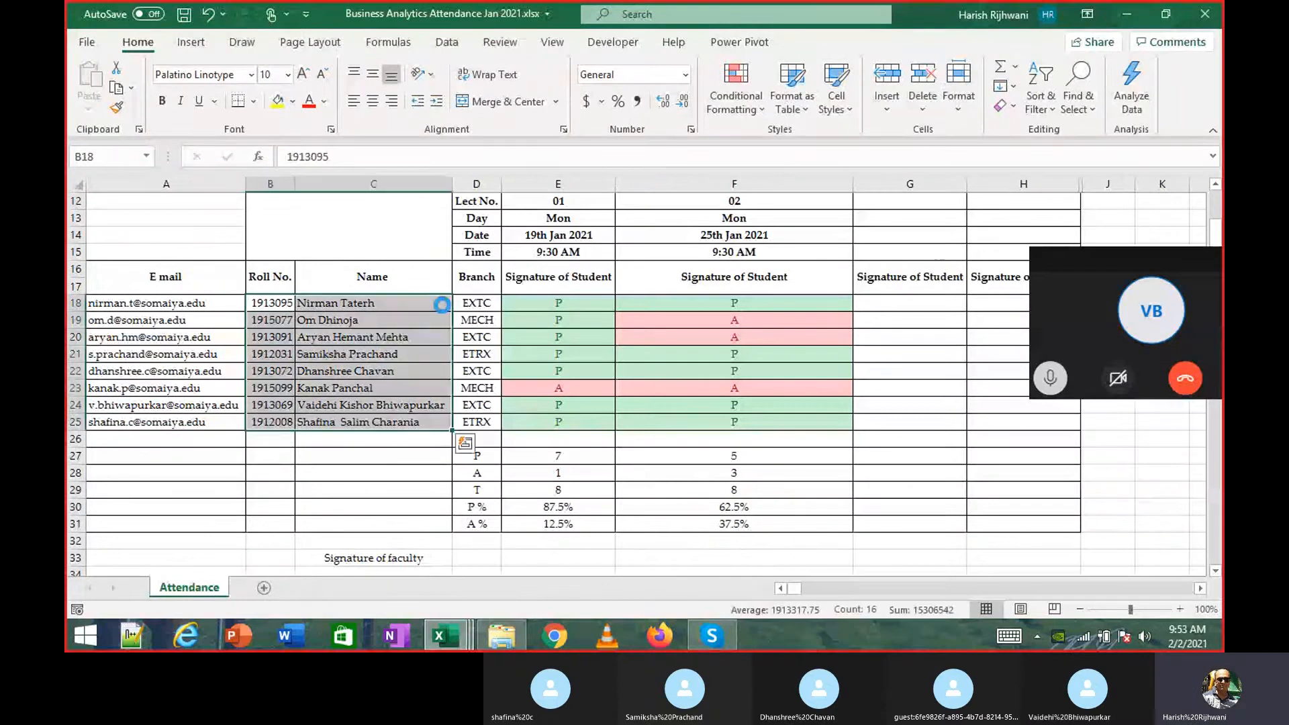
key(ctrl+c)
Switch back to KJSE BA Report Jan 25 2021.xlsx and paste the copied student data at C2 of the VLookup - Working sheet.
key(ctrl+Tab)
key(Down)
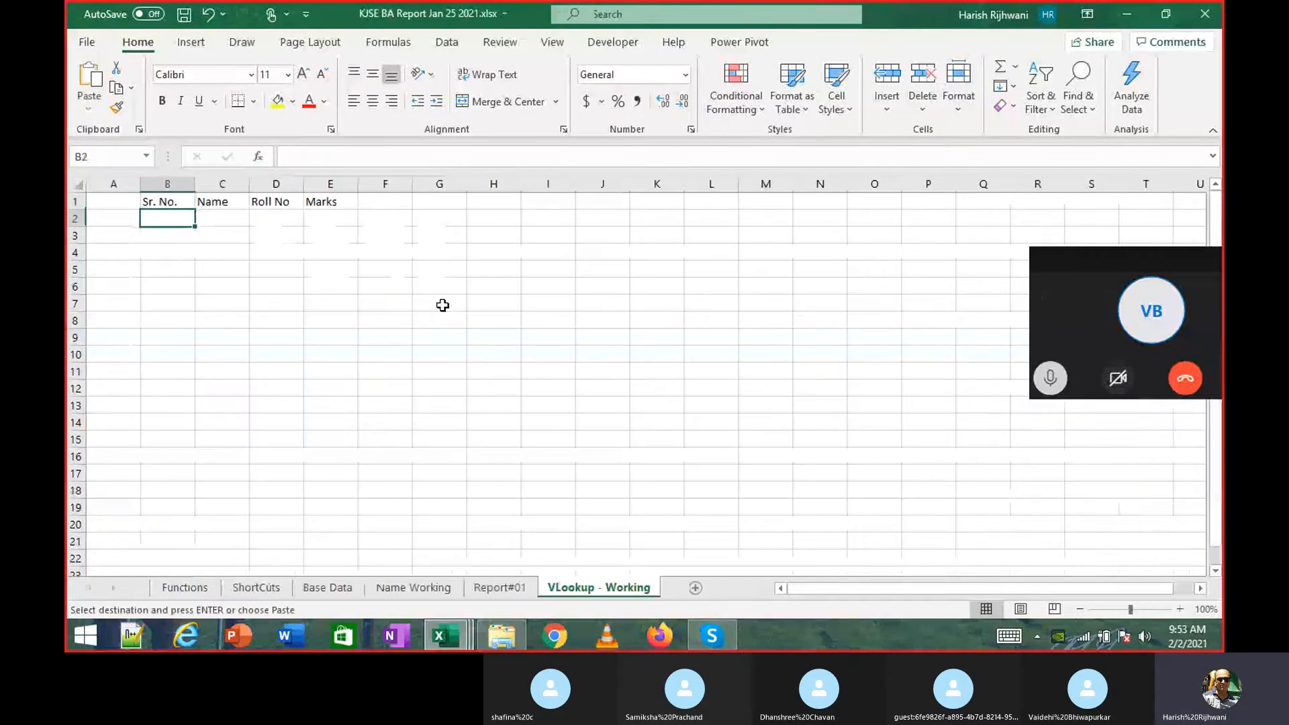
key(Right)
key(ctrl+v)
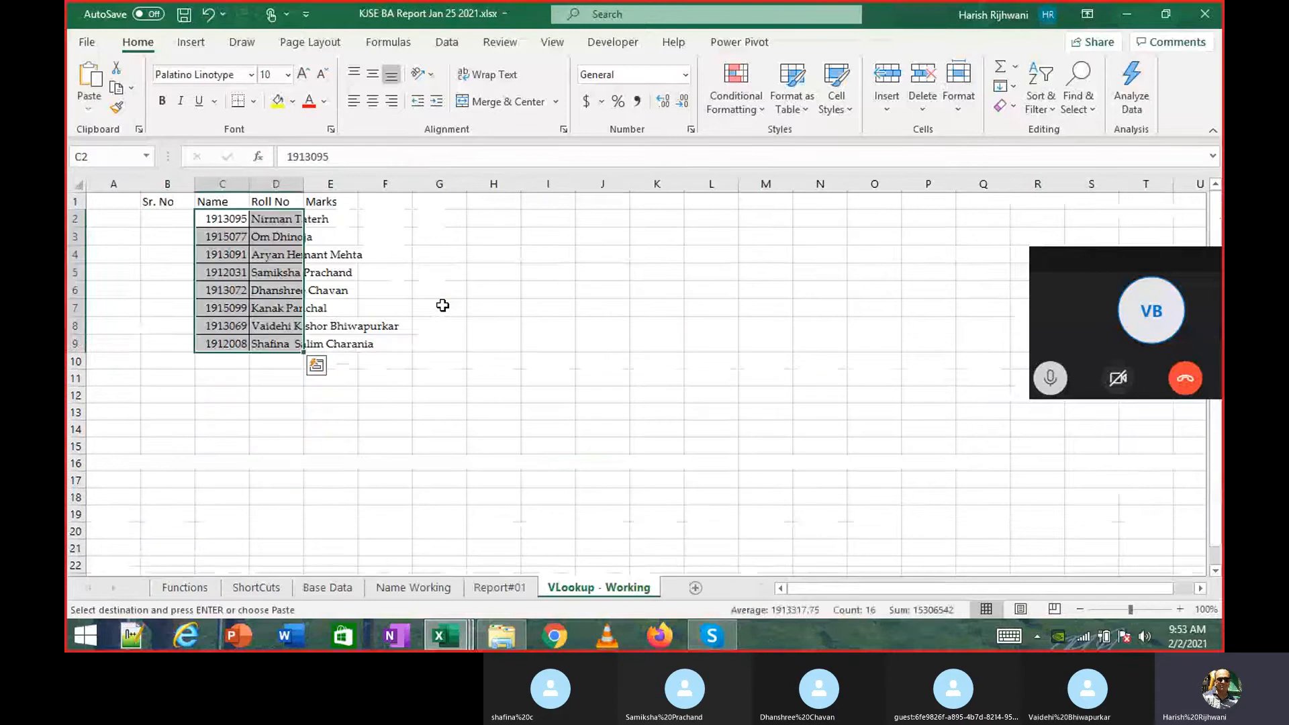
Rearrange the pasted columns so the names fill C2:C9 under Name and the roll numbers fill D2:D9 under Roll No.
key(ctrl+shift+Down)
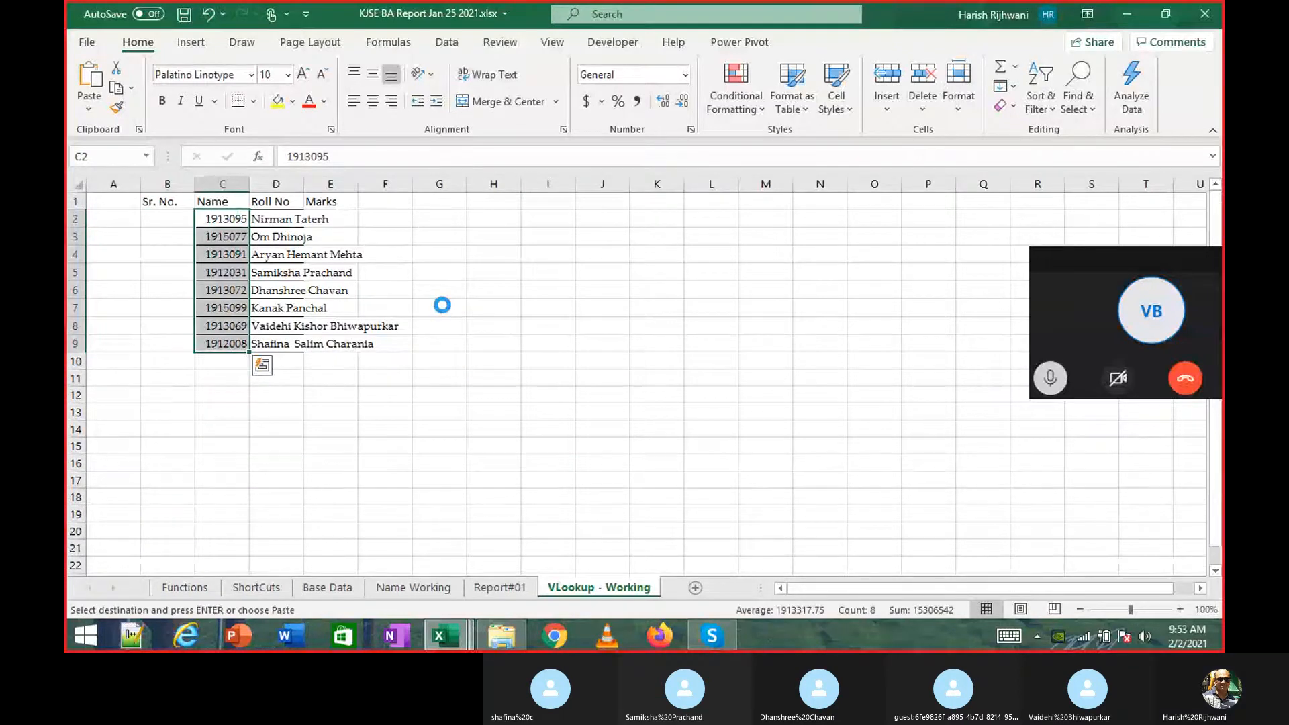
key(ctrl+x)
key(Right)
key(Right)
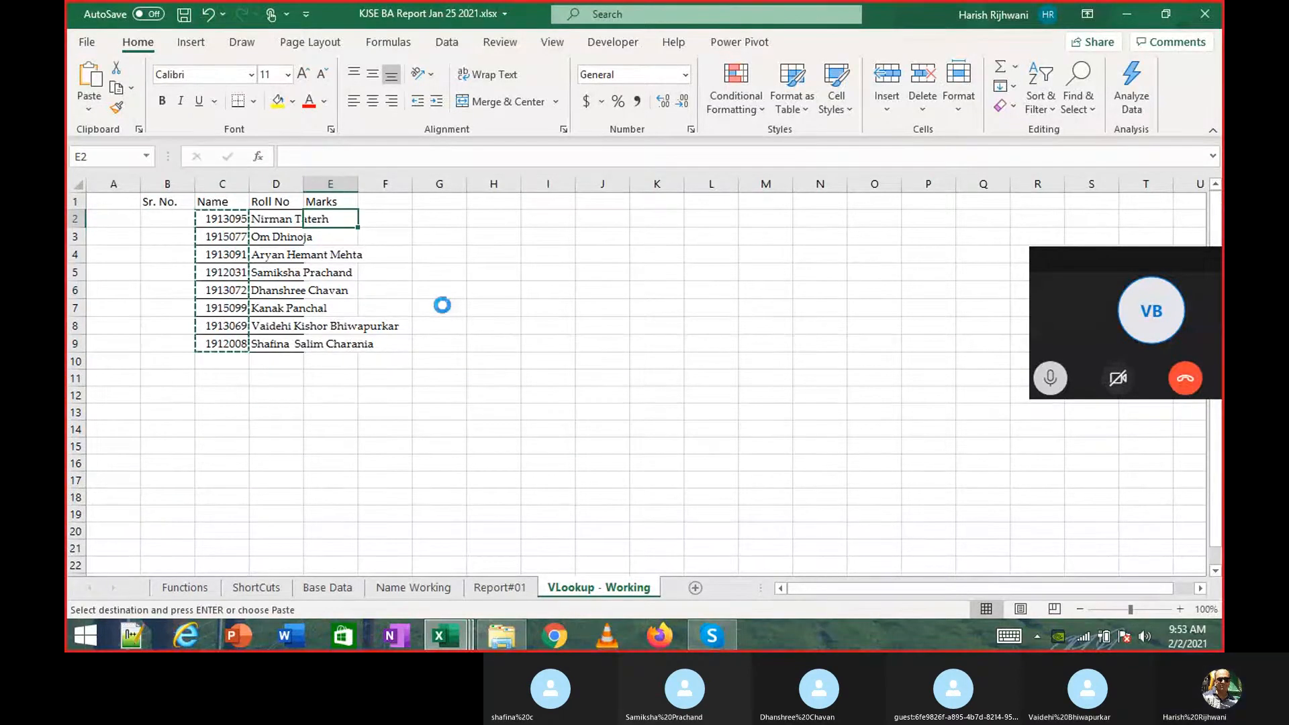
key(Return)
key(Left)
key(ctrl+shift+Down)
key(ctrl+shift+Right)
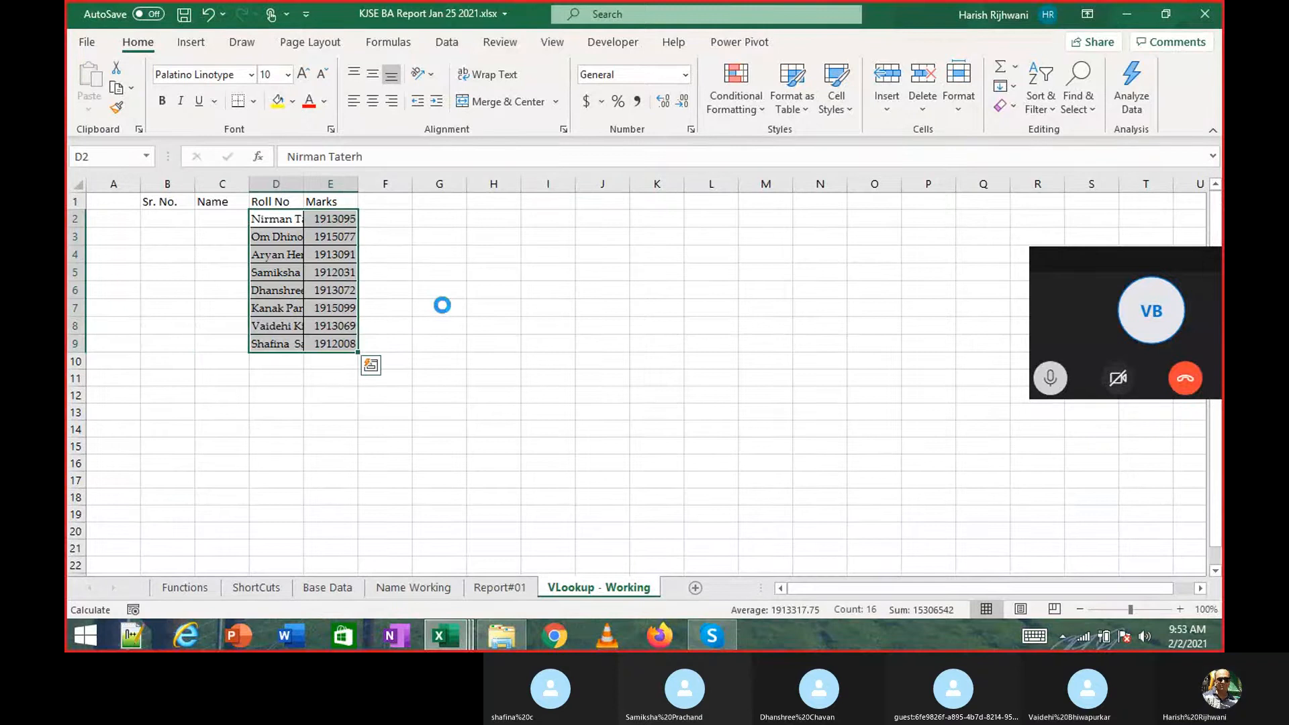
key(ctrl+x)
key(Left)
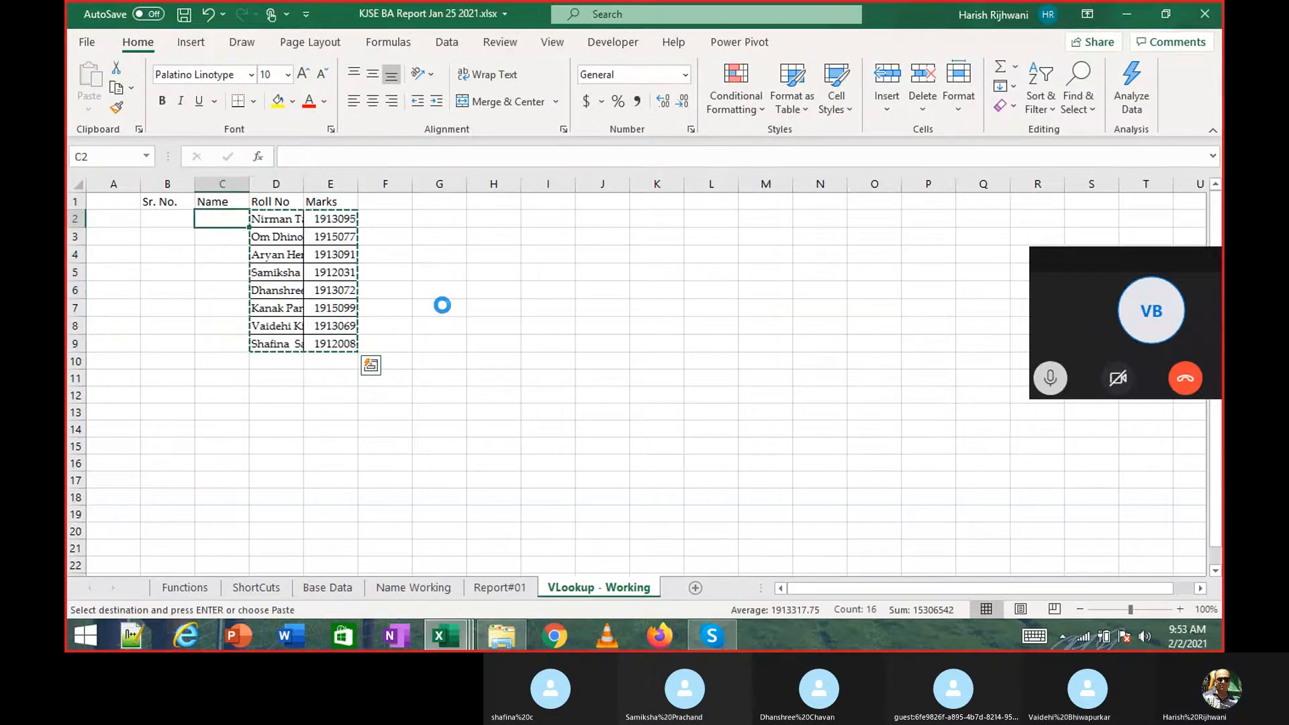
key(Return)
Number the students 1 to 8 in B2:B9 by entering 1 and 2 and extending the series.
key(Left)
text(1)
key(Return)
text(2)
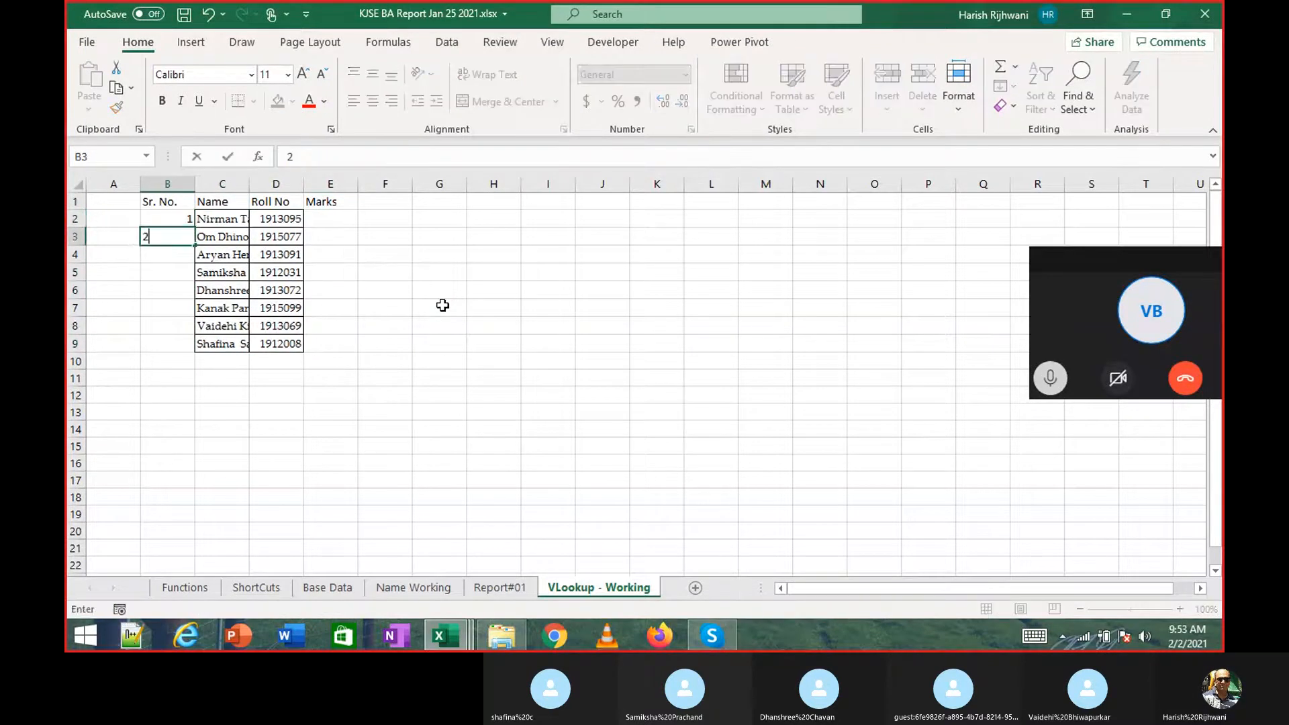
key(Return)
key(Up)
key(Up)
key(shift+Down)
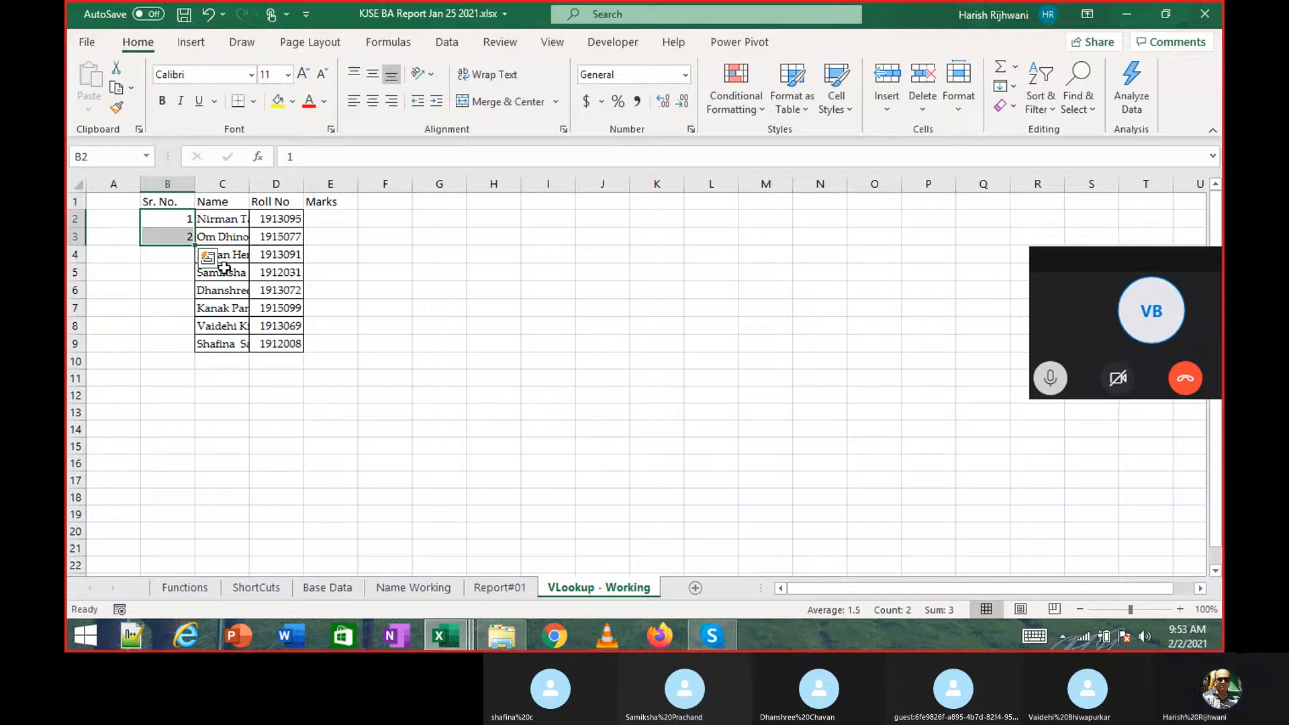
double_click(184, 238)
drag(182, 220, 184, 234)
double_click(194, 244)
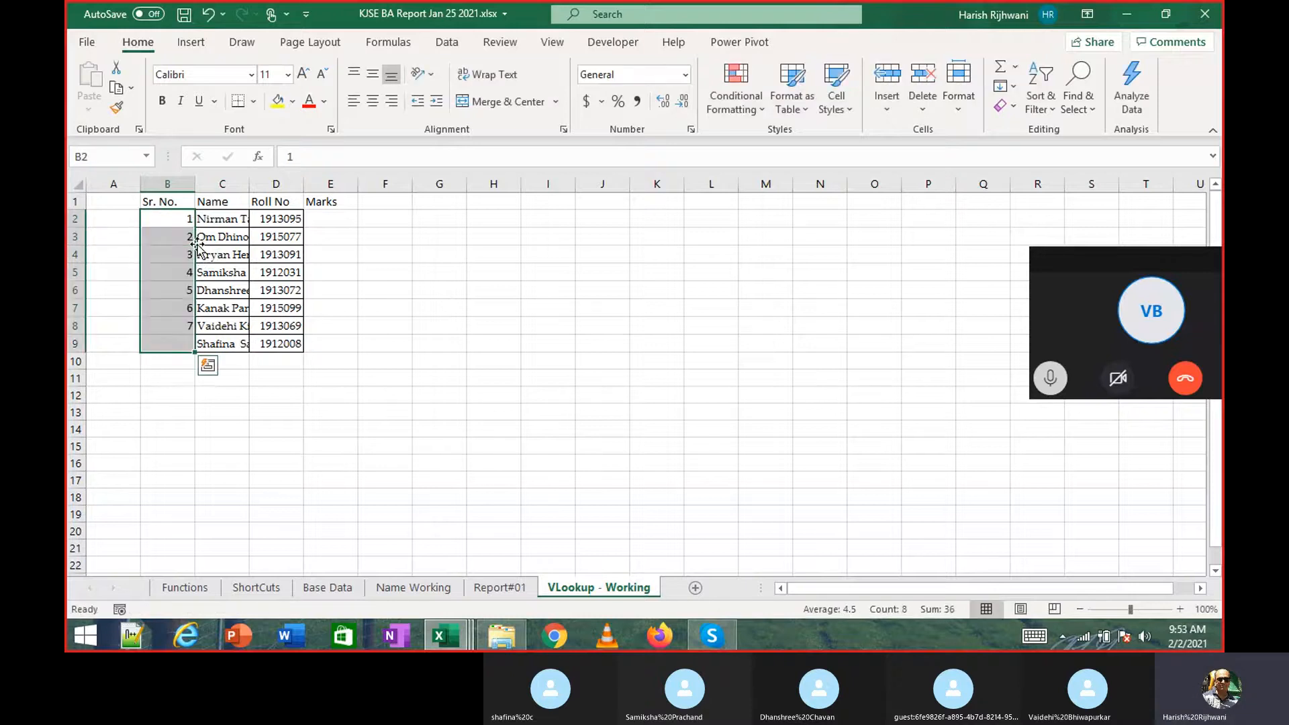
Autofit the widths of columns B to E to the table contents.
key(Up)
key(ctrl+shift+Down)
key(ctrl+shift+Right)
key(alt+o)
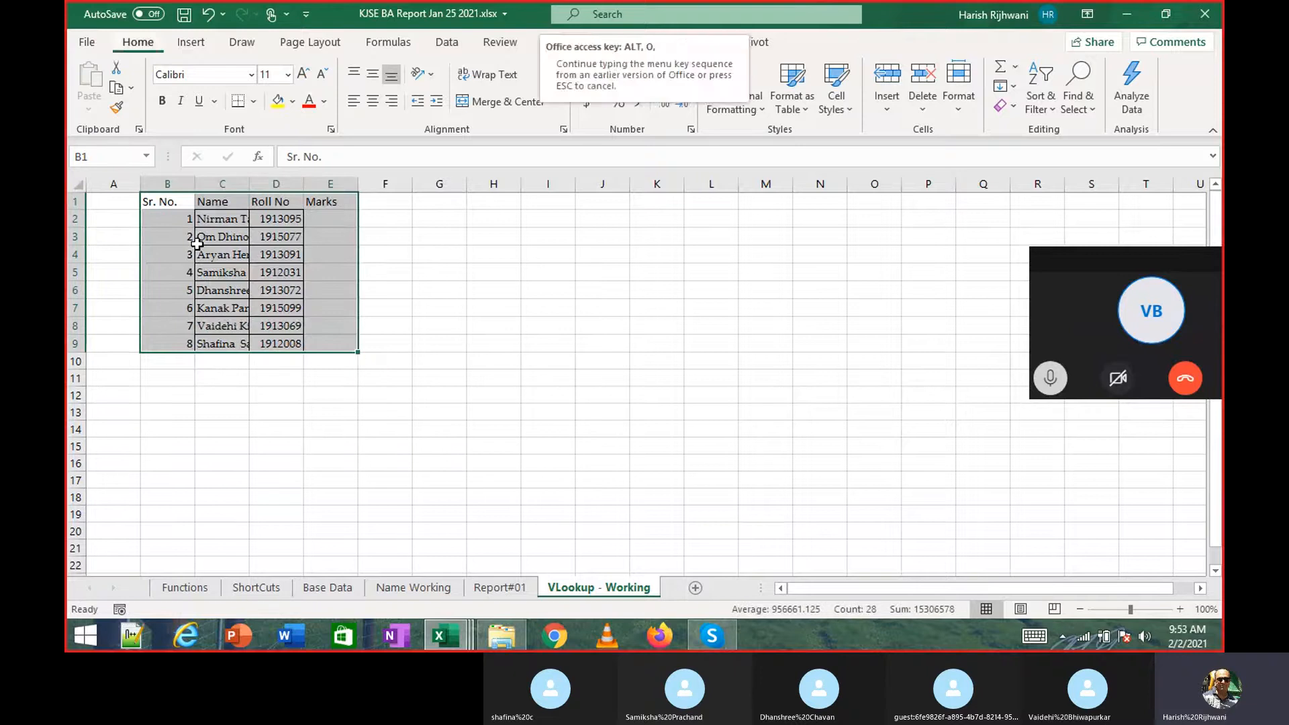
key(c)
key(a)
Apply the bordered formatting of name cell C2 to the table's data rows B2:E9 with Format Painter.
mouse_move(197, 244)
mouse_down()
mouse_move(168, 289)
mouse_move(398, 345)
mouse_up()
click(115, 108)
key(Return)
click(191, 219)
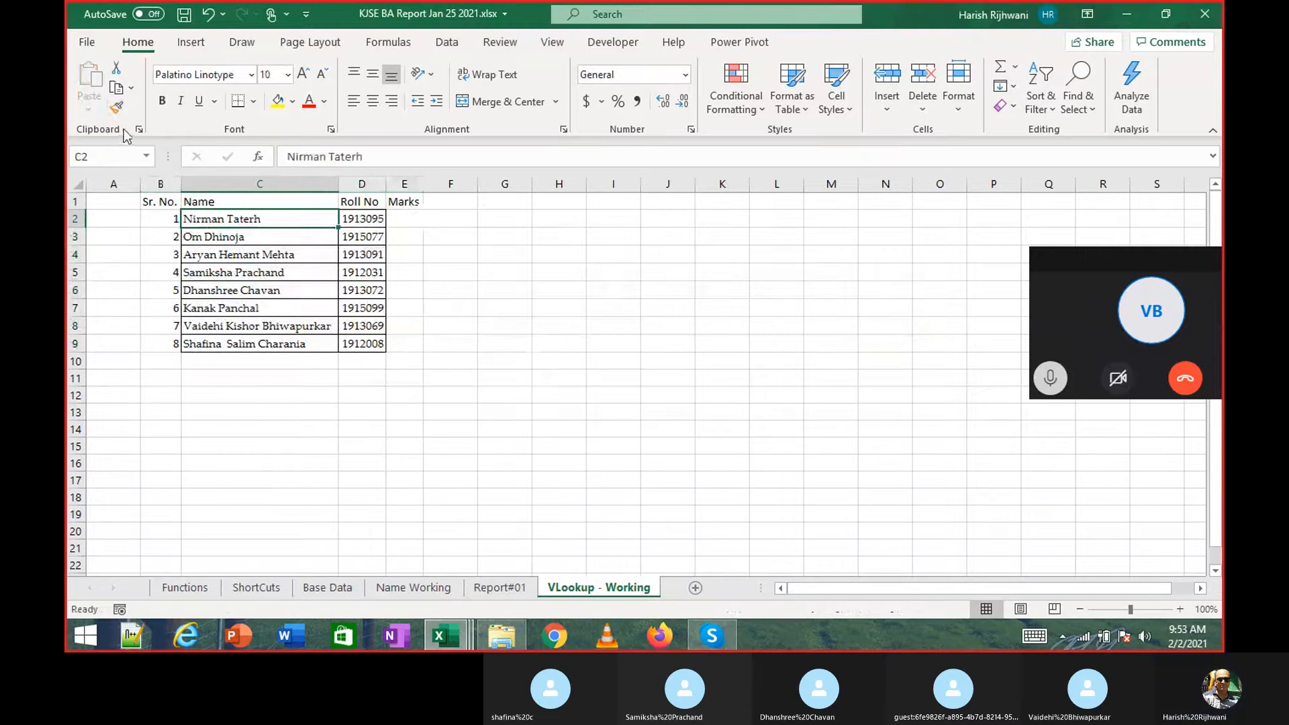
click(116, 107)
drag(167, 218, 394, 347)
Apply the same bordered formatting from a name cell to the header row B1:E1 with Format Painter.
drag(163, 205, 202, 242)
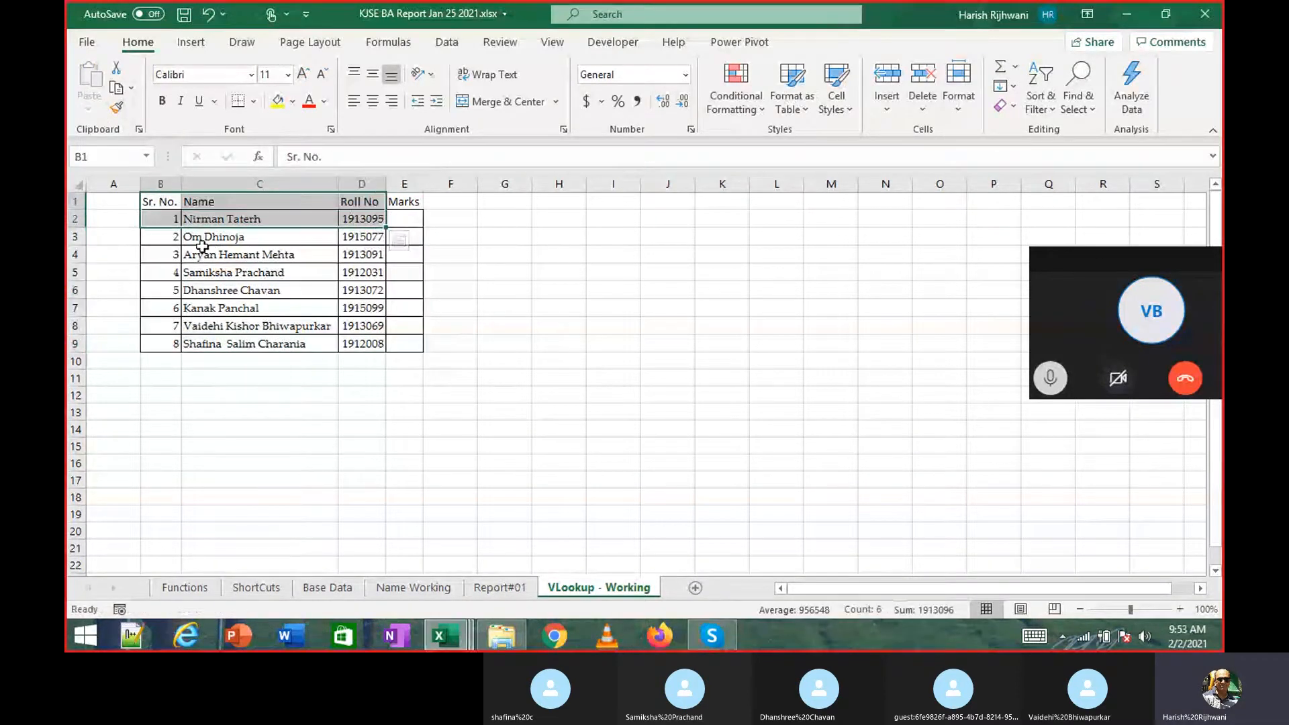
click(260, 253)
click(115, 107)
drag(167, 202, 422, 201)
Center the contents of the Sr. No. column.
click(152, 177)
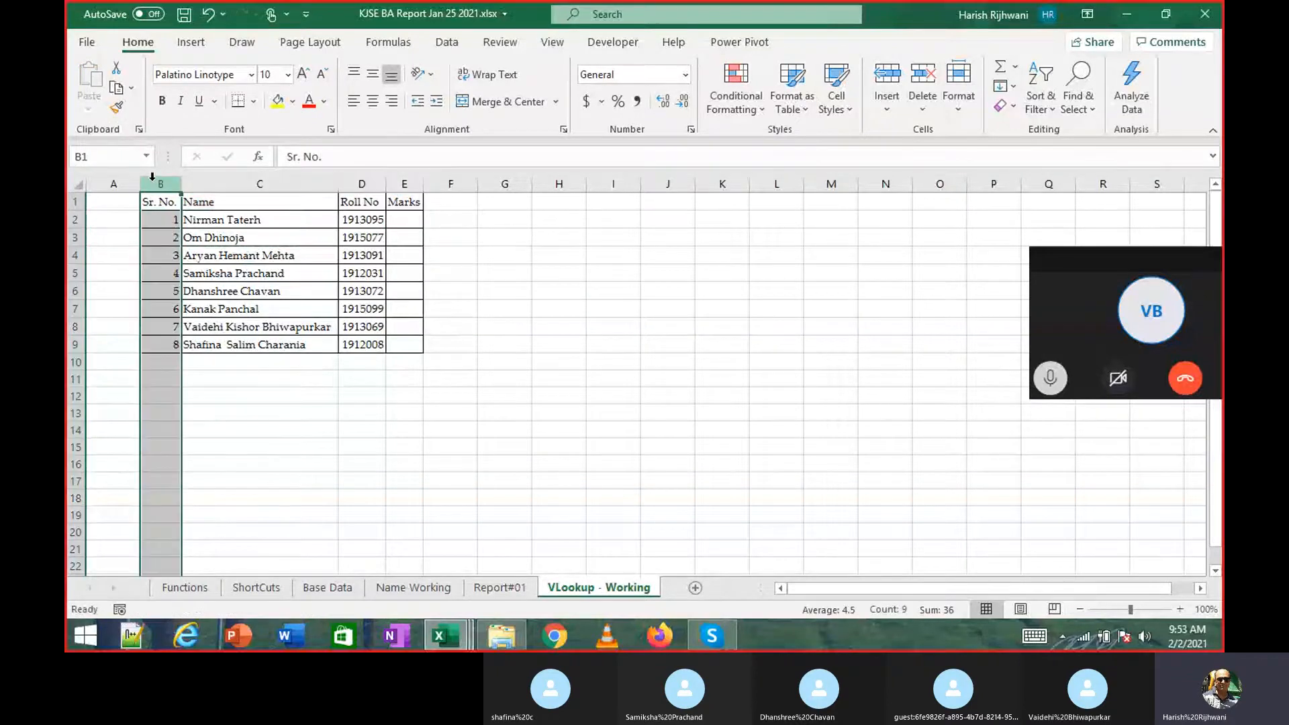
text(ac)
key(Escape)
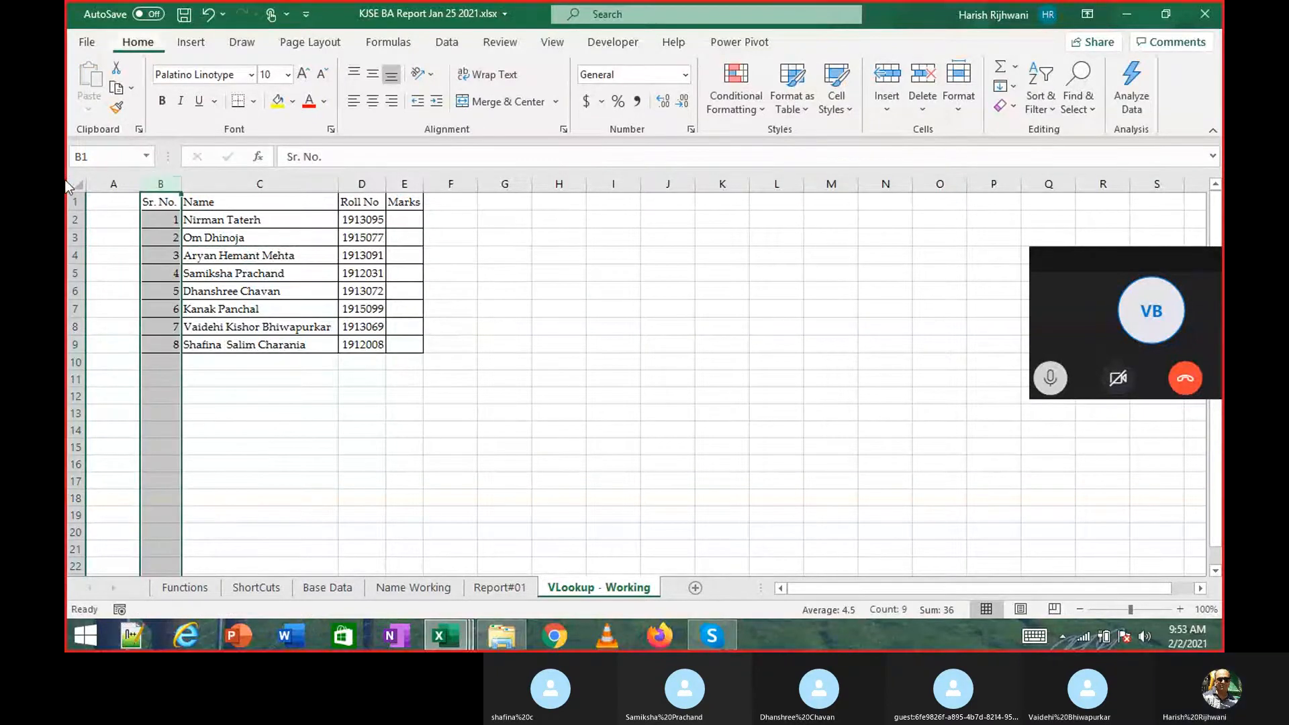
Enter =RANDBETWEEN(80,90) in E2 as the first student's marks.
key(Right)
key(Right)
key(Right)
key(Down)
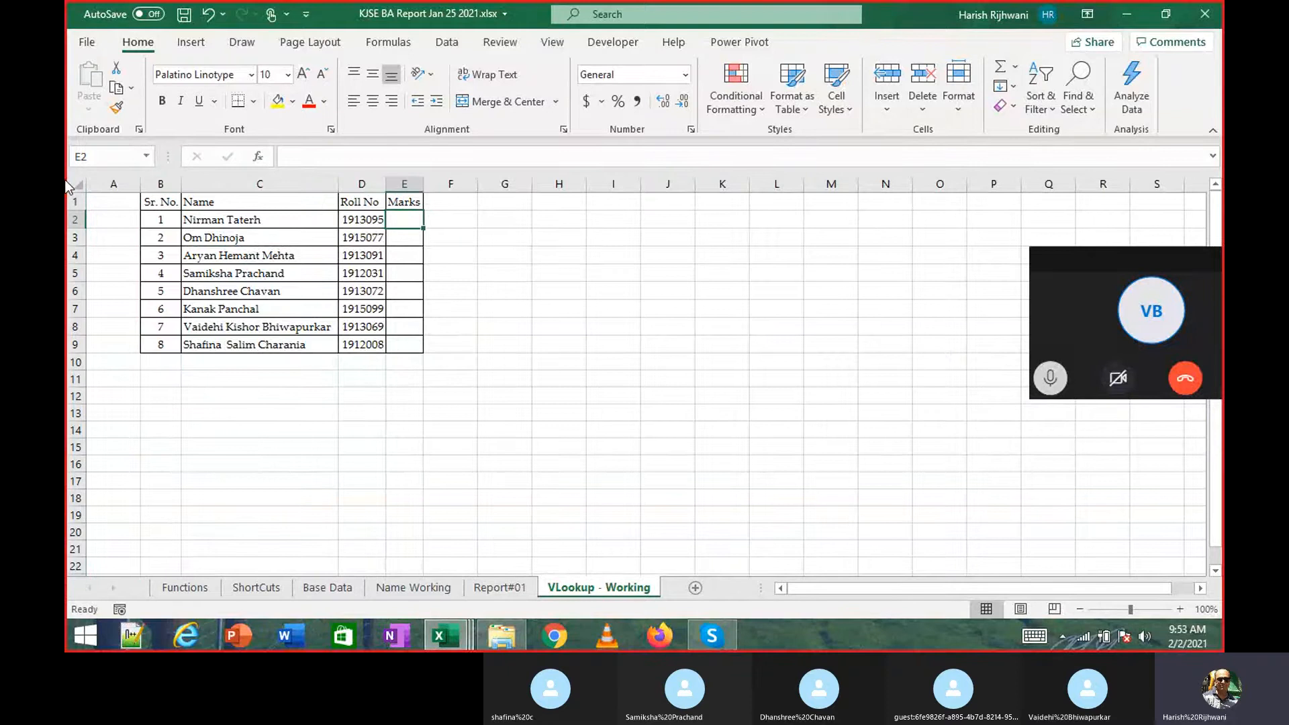
text(=rand)
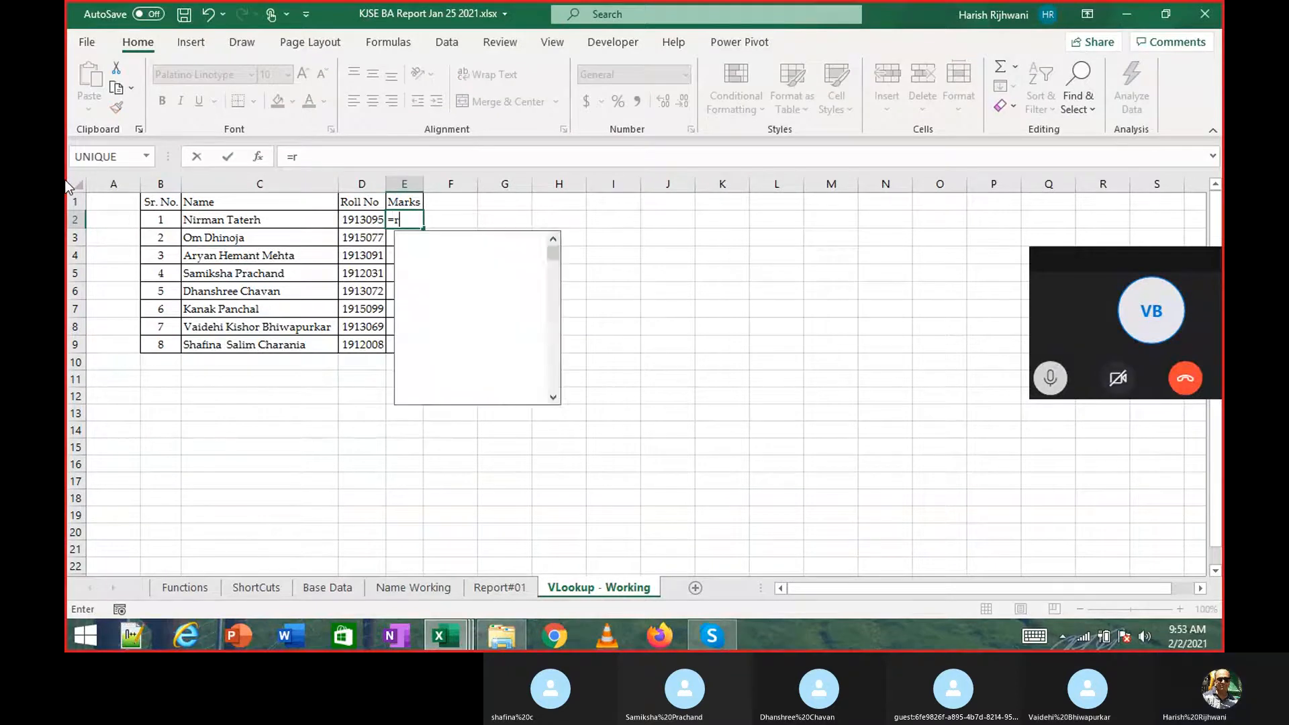
key(Down)
key(Down)
key(Down)
key(Down)
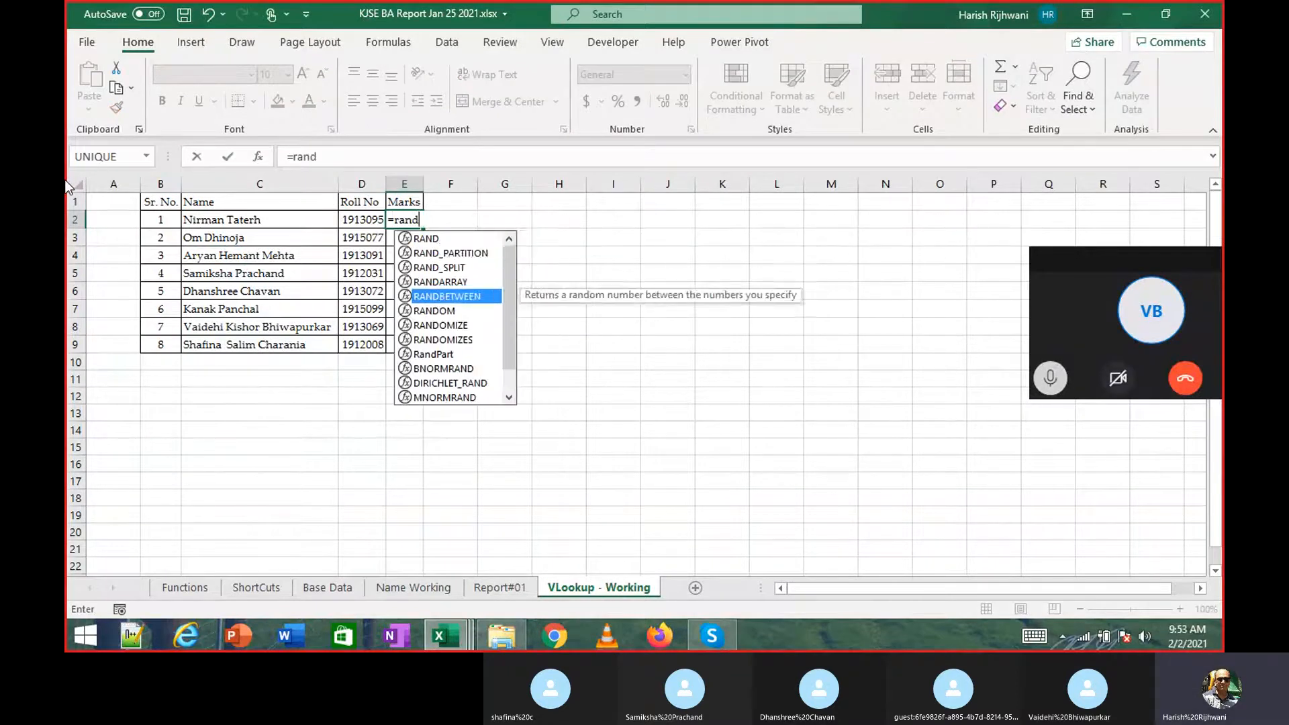
key(Tab)
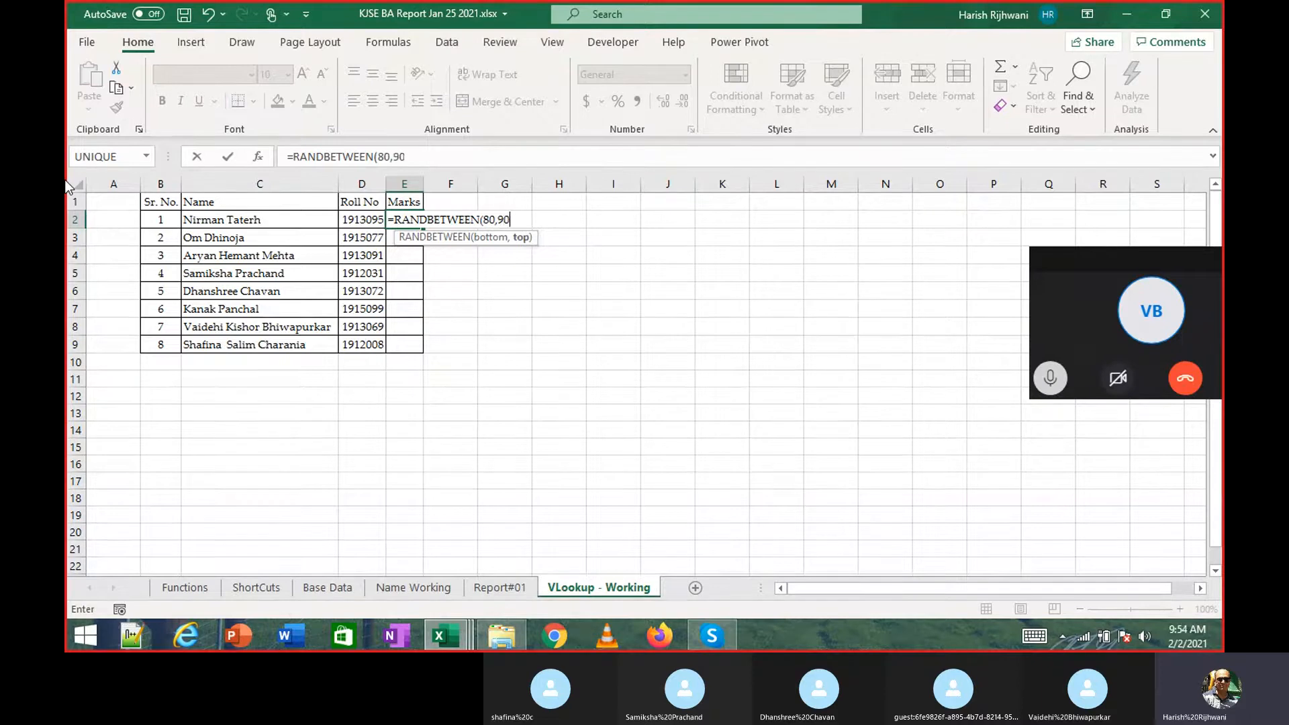
text(80,90)
key(Return)
Fill the marks formula from E2 down to E9.
key(Up)
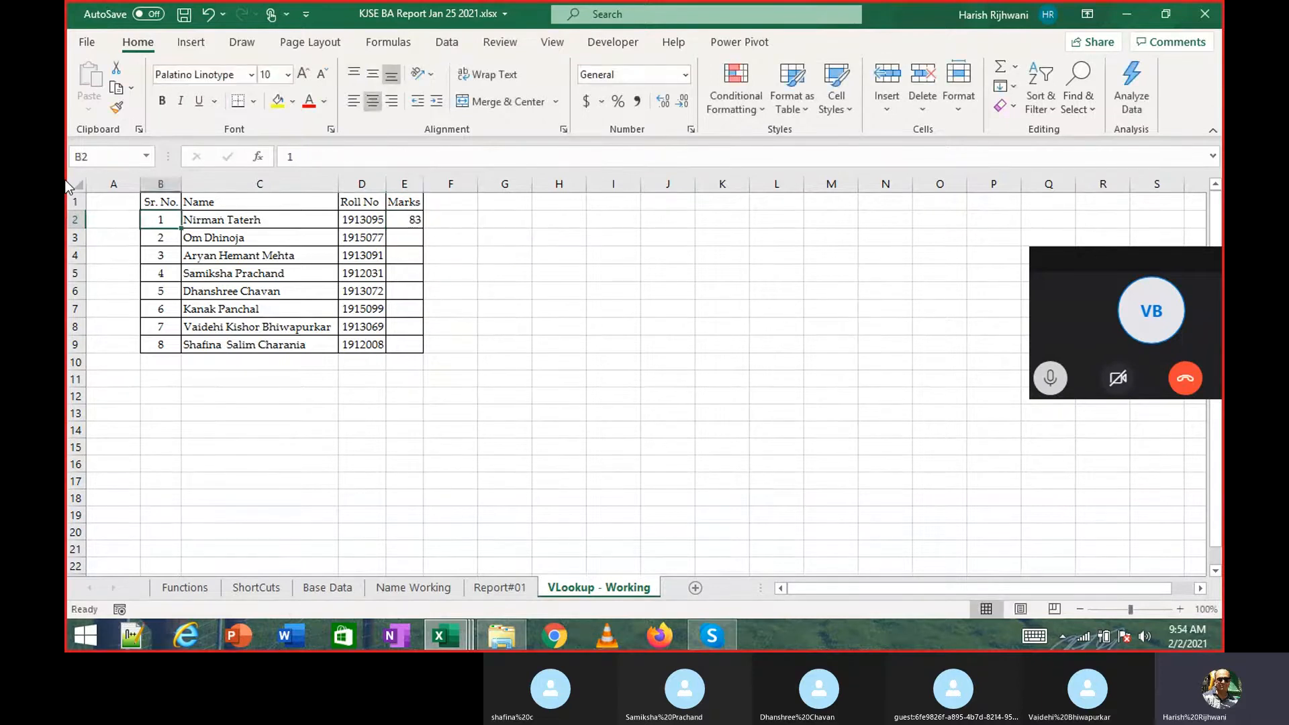
key(Left)
key(ctrl+Down)
key(Right)
key(ctrl+shift+Up)
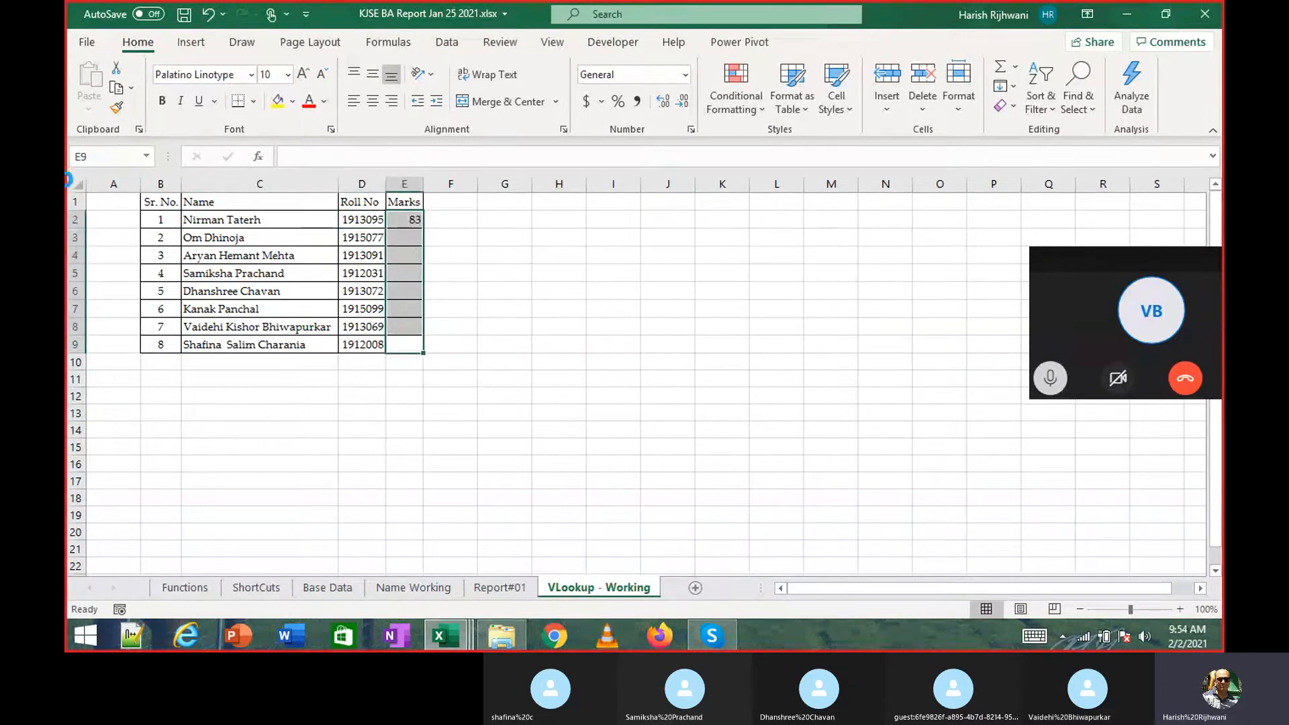
key(ctrl+d)
Center the marks in E2:E9.
key(ctrl+Up)
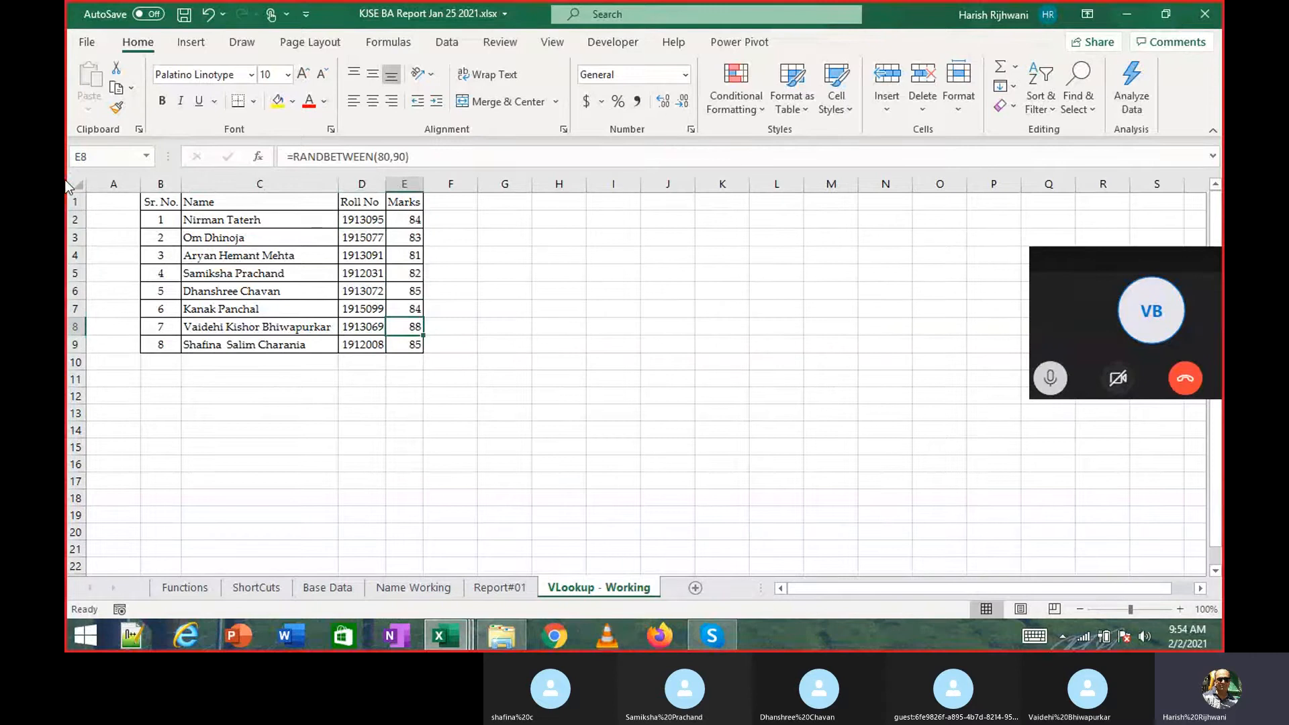
key(Down)
key(ctrl+shift+Down)
key(alt+h)
key(a)
key(c)
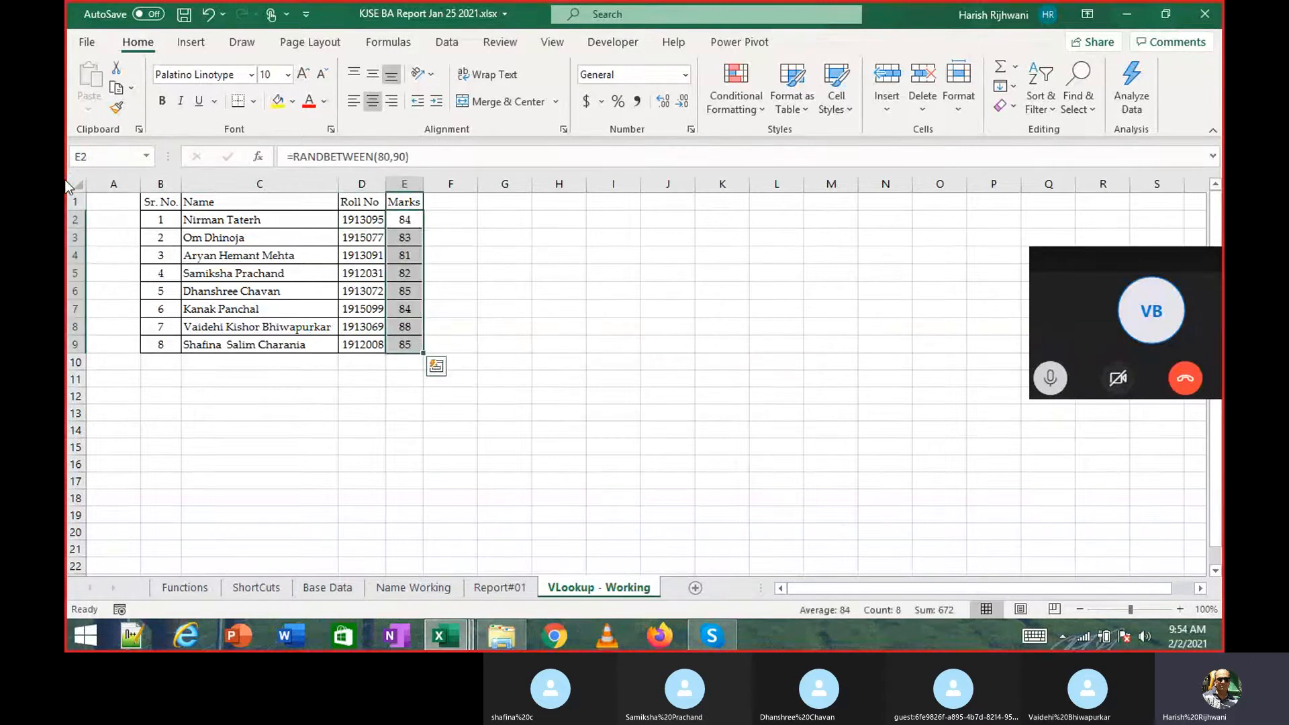
Re-enter the formula in E2 unchanged to recalculate the random marks.
key(ctrl+Up)
key(ctrl+Left)
key(ctrl+a)
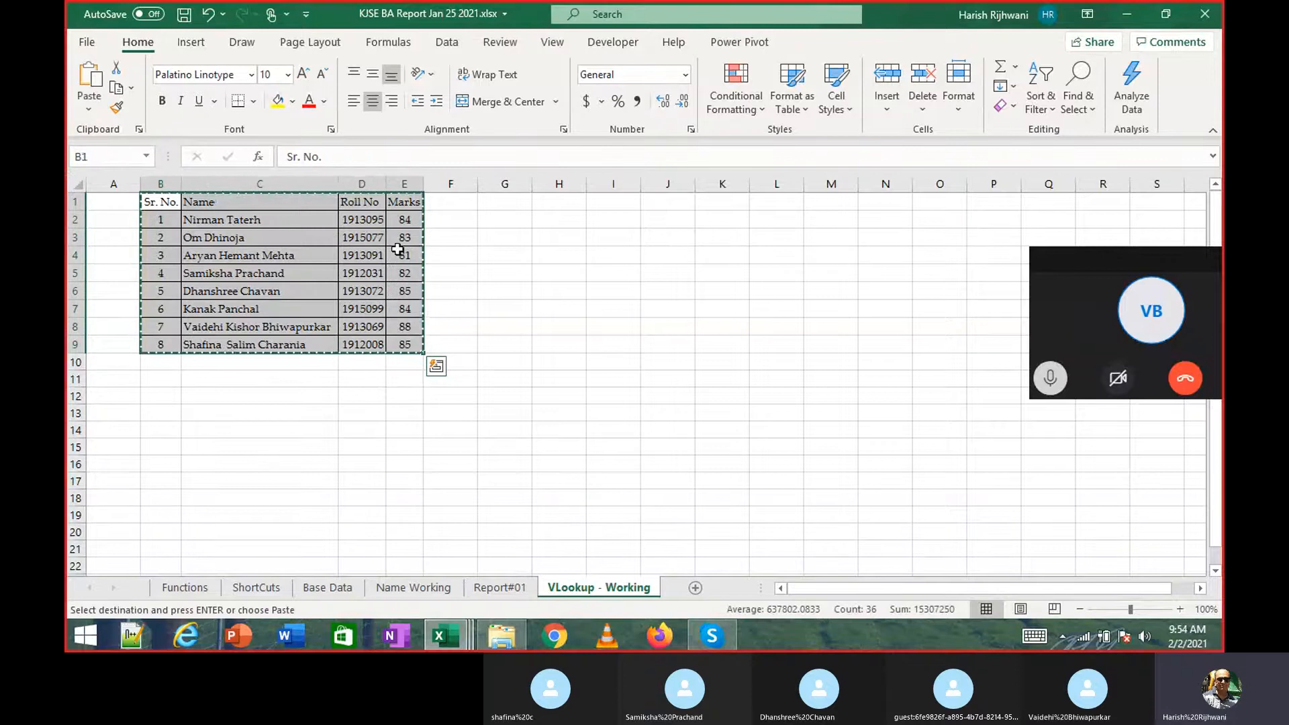
double_click(406, 219)
key(Return)
key(Up)
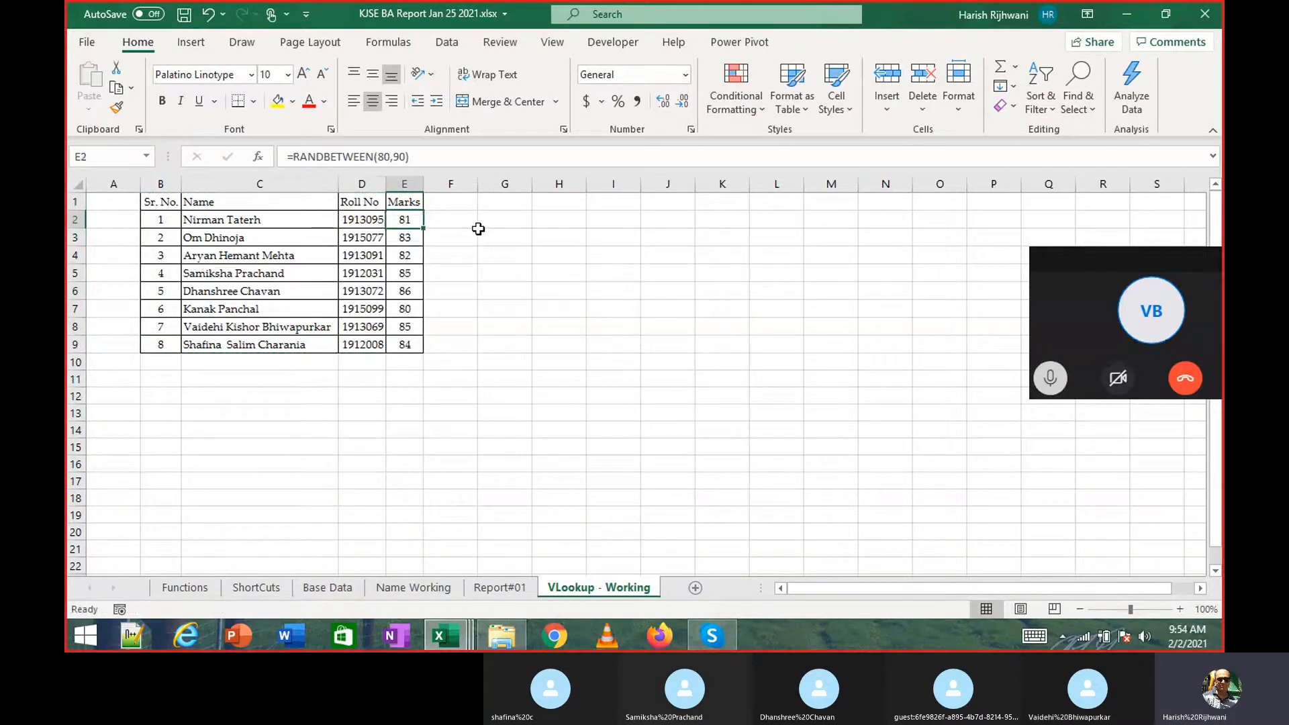
Change the lower limit in E2 to make =RANDBETWEEN(70,90) and fill it down to E9.
key(F2)
key(Left)
key(Left)
key(Left)
key(Left)
key(Left)
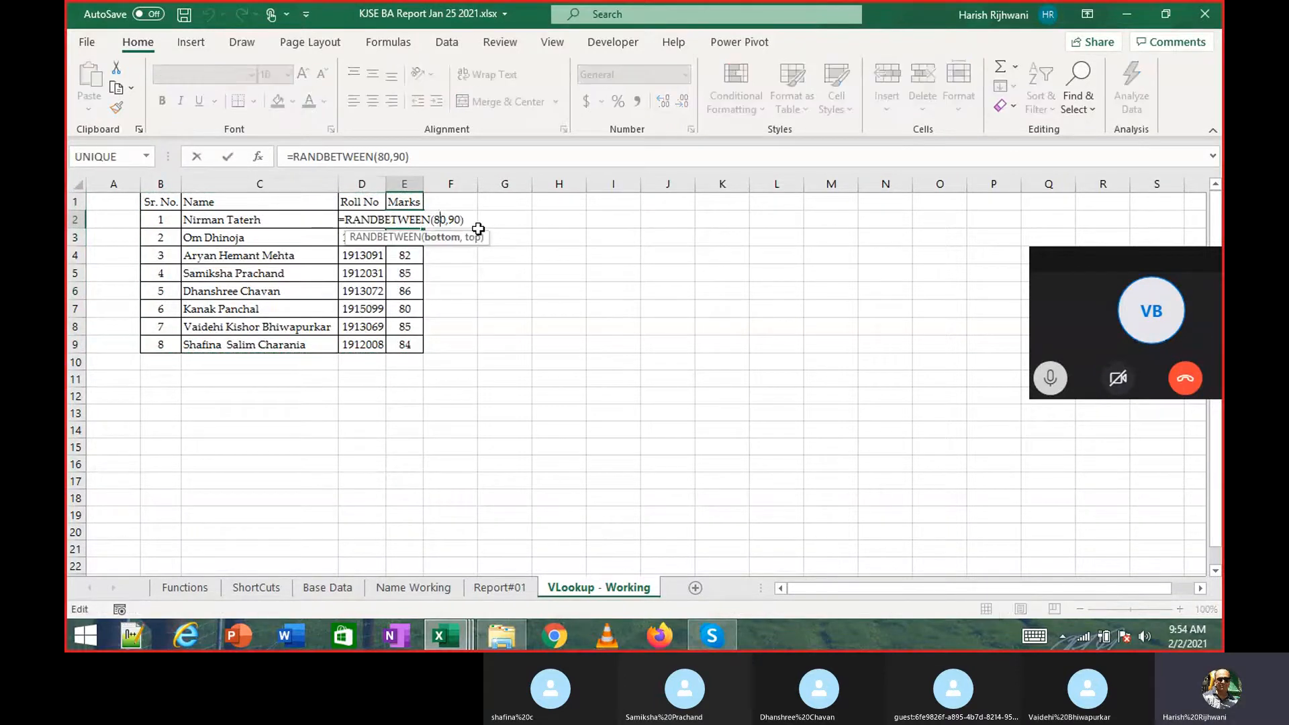
key(BackSpace)
text(7)
key(Return)
key(Up)
key(ctrl+shift+Down)
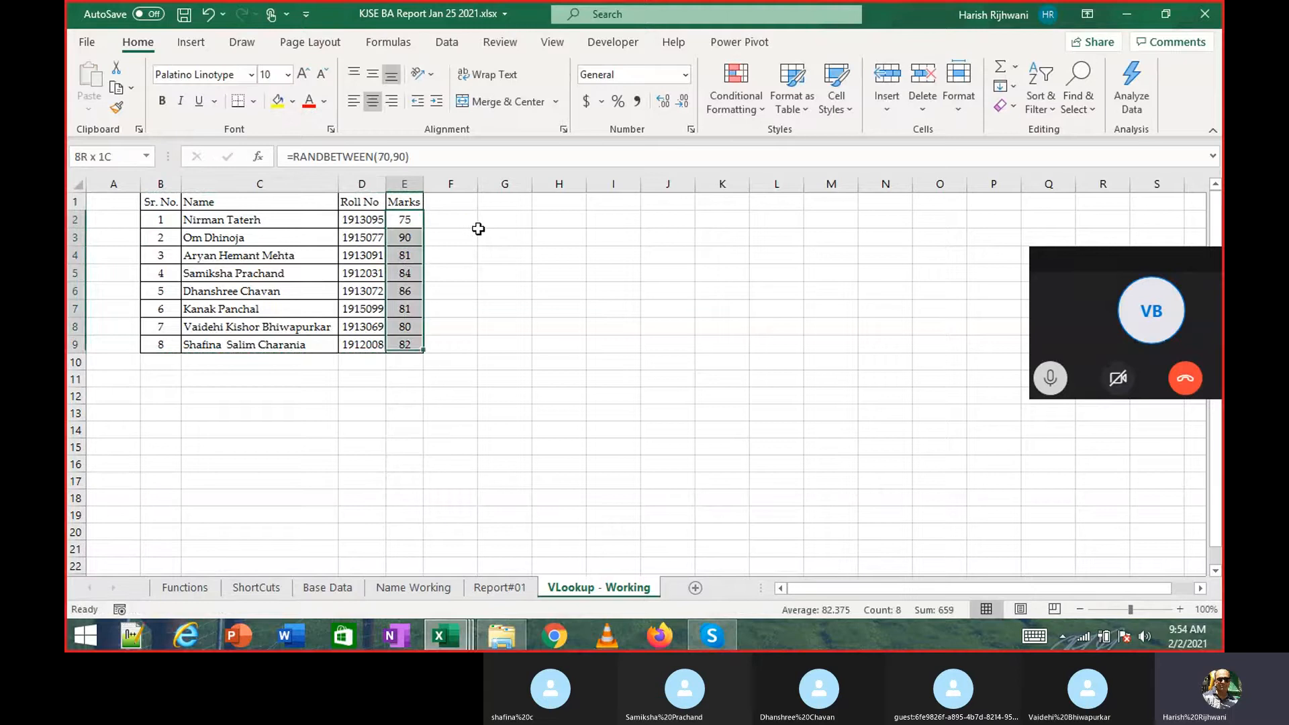
key(ctrl+d)
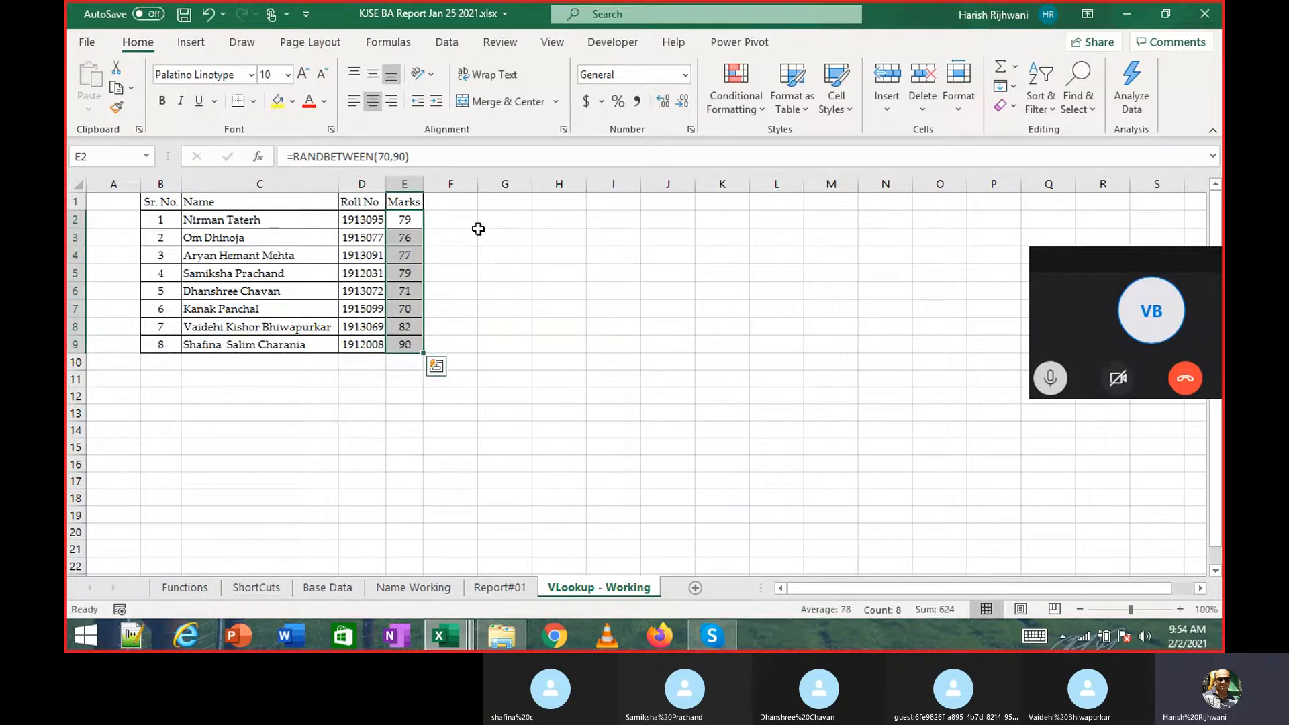
Recalculate the marks with the widened 70 to 90 range by re-entering the E2 formula.
key(F2)
key(Return)
key(Up)
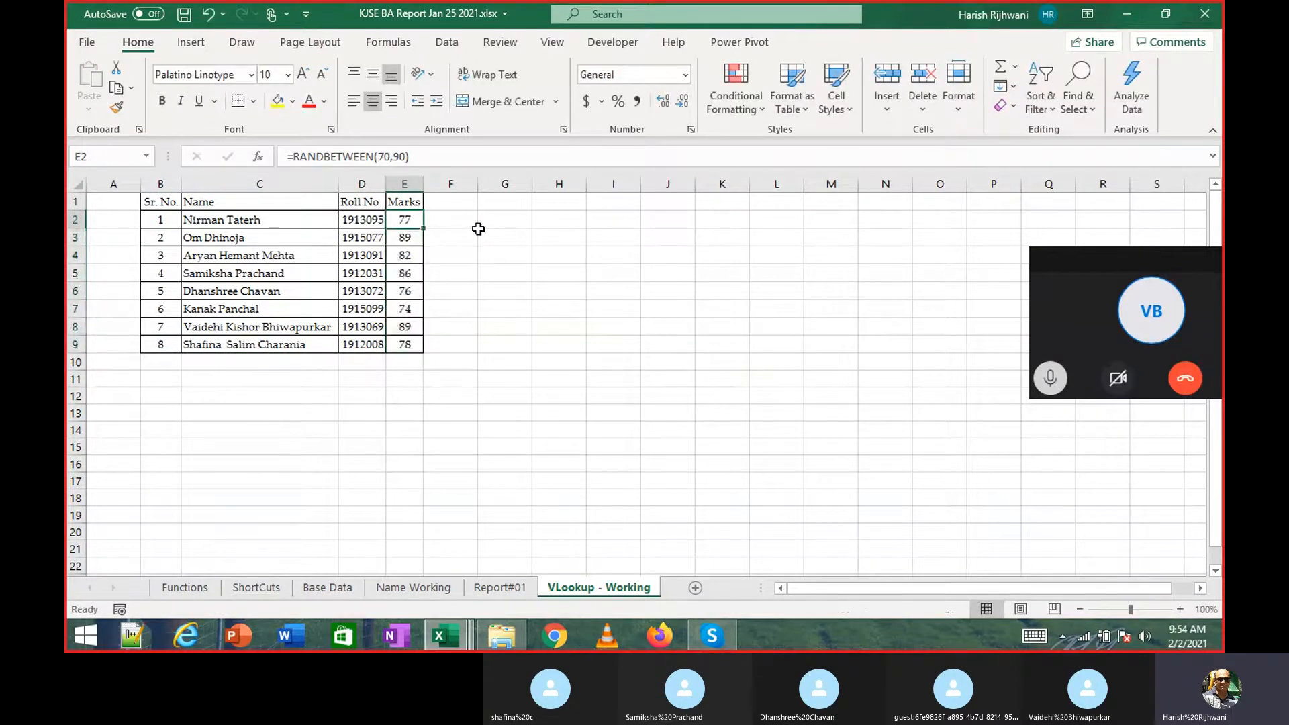
Copy the random marks in E2:E9 and paste them back over the same cells as values.
key(ctrl+shift+Down)
key(ctrl+c)
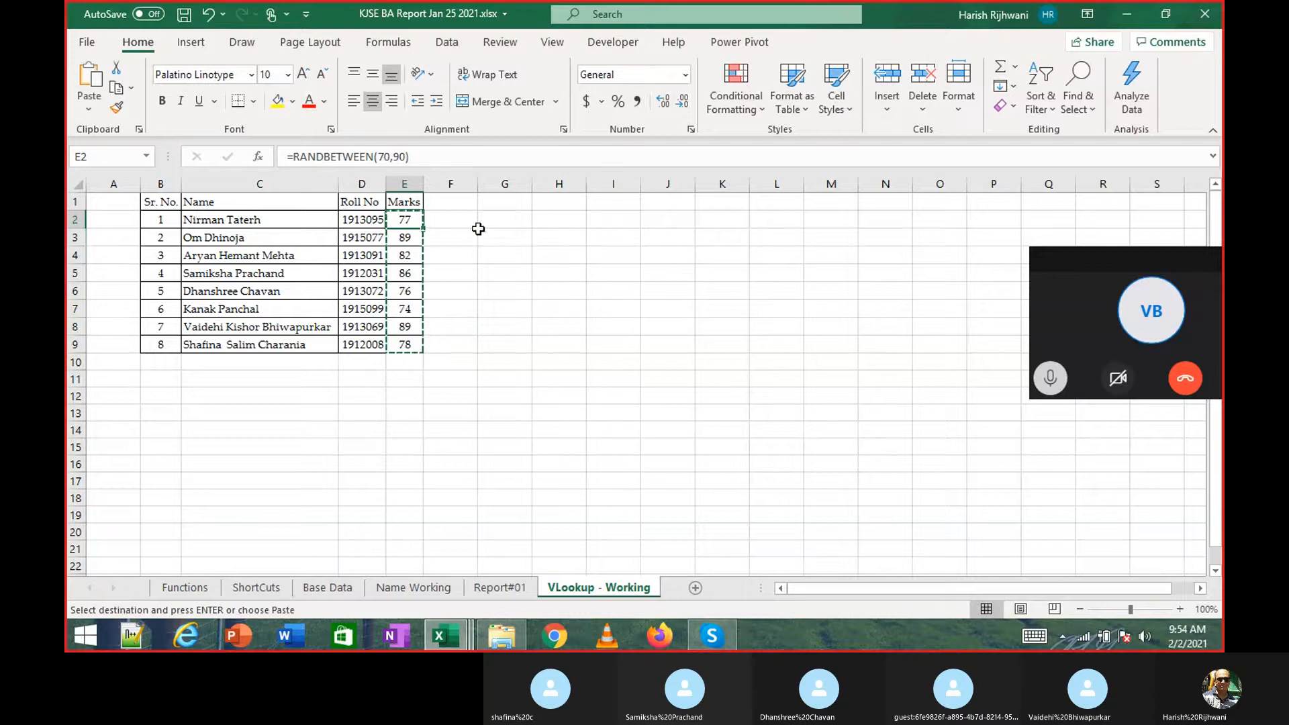
key(shift+F10)
click(481, 228)
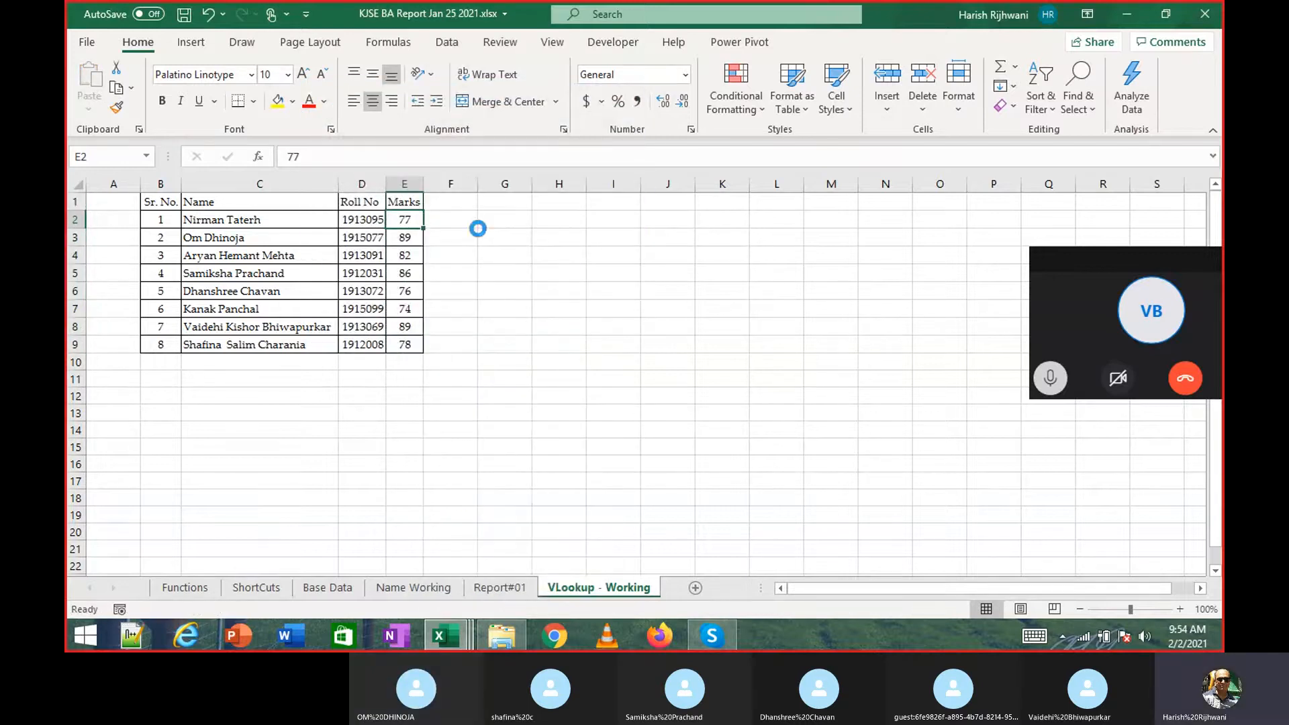
Undo the values paste and re-enter the RANDBETWEEN formulas in E2, E3 and E4 unchanged to recalculate the marks.
key(ctrl+z)
key(F2)
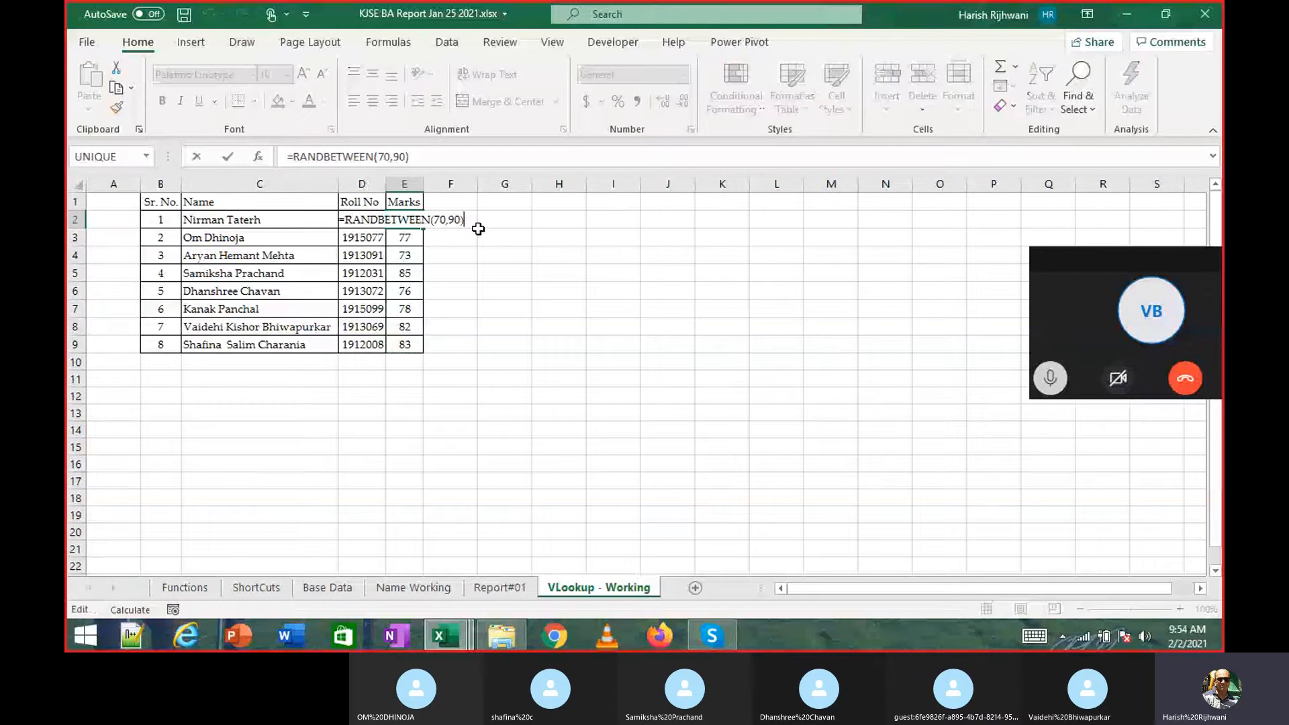
key(Return)
key(F2)
key(Return)
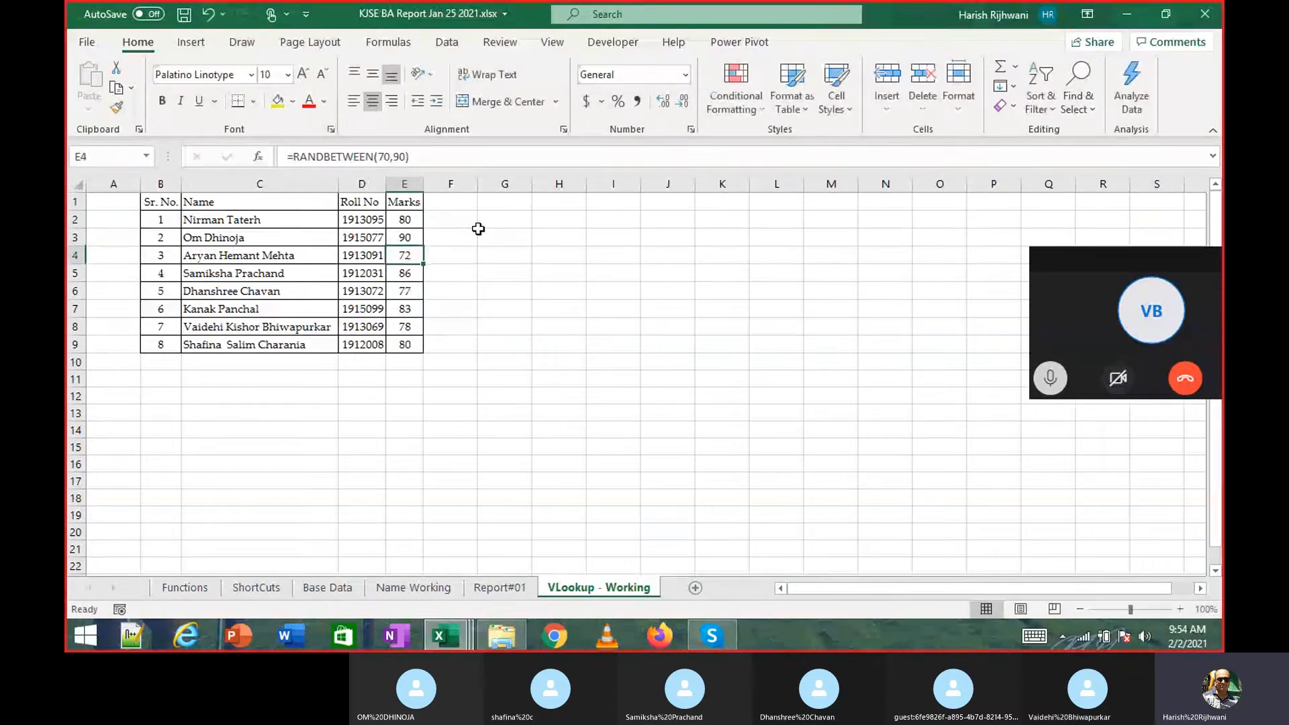
key(F2)
key(Return)
Re-enter the blank cells F5 to F7 to show the random marks recalculating on every cell edit.
key(Right)
key(F2)
key(Return)
key(F2)
key(Return)
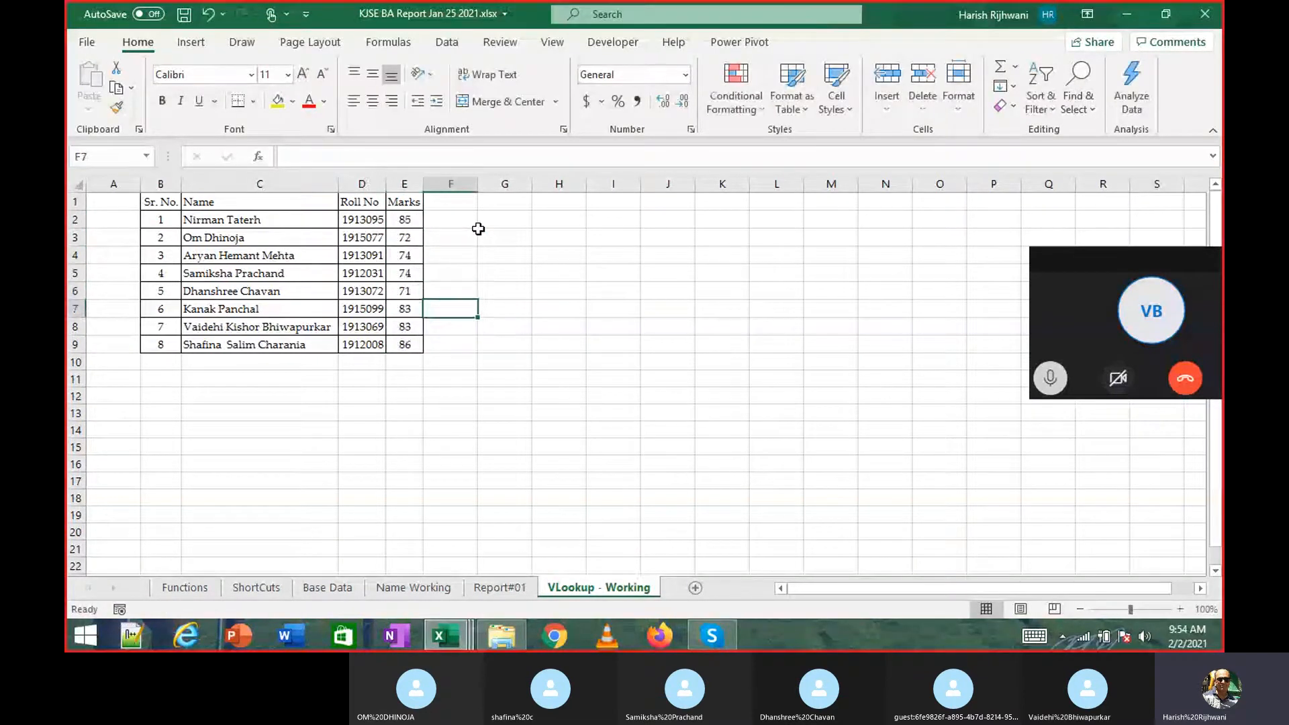
key(F2)
key(Return)
key(Left)
key(ctrl+Up)
key(Down)
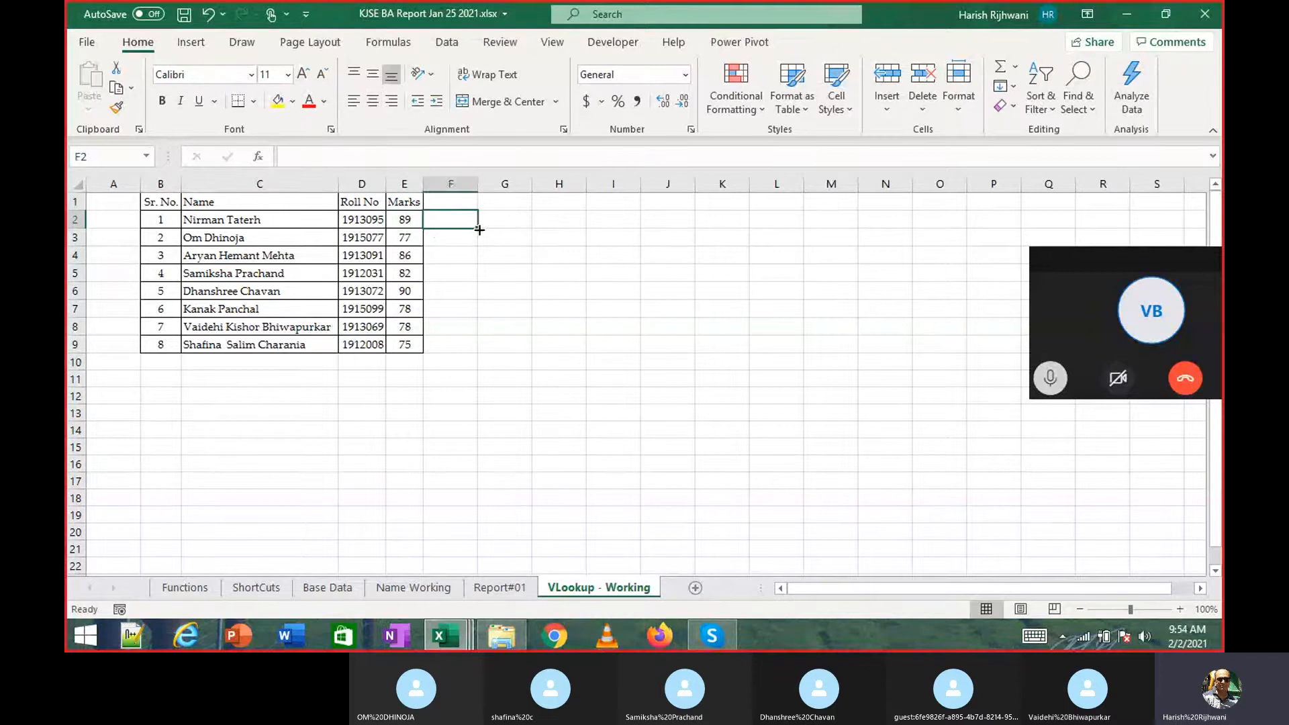
Enter the filler text sj in G2 and sms in H2 to trigger recalculation of the marks.
click(478, 227)
text(sj)
key(Tab)
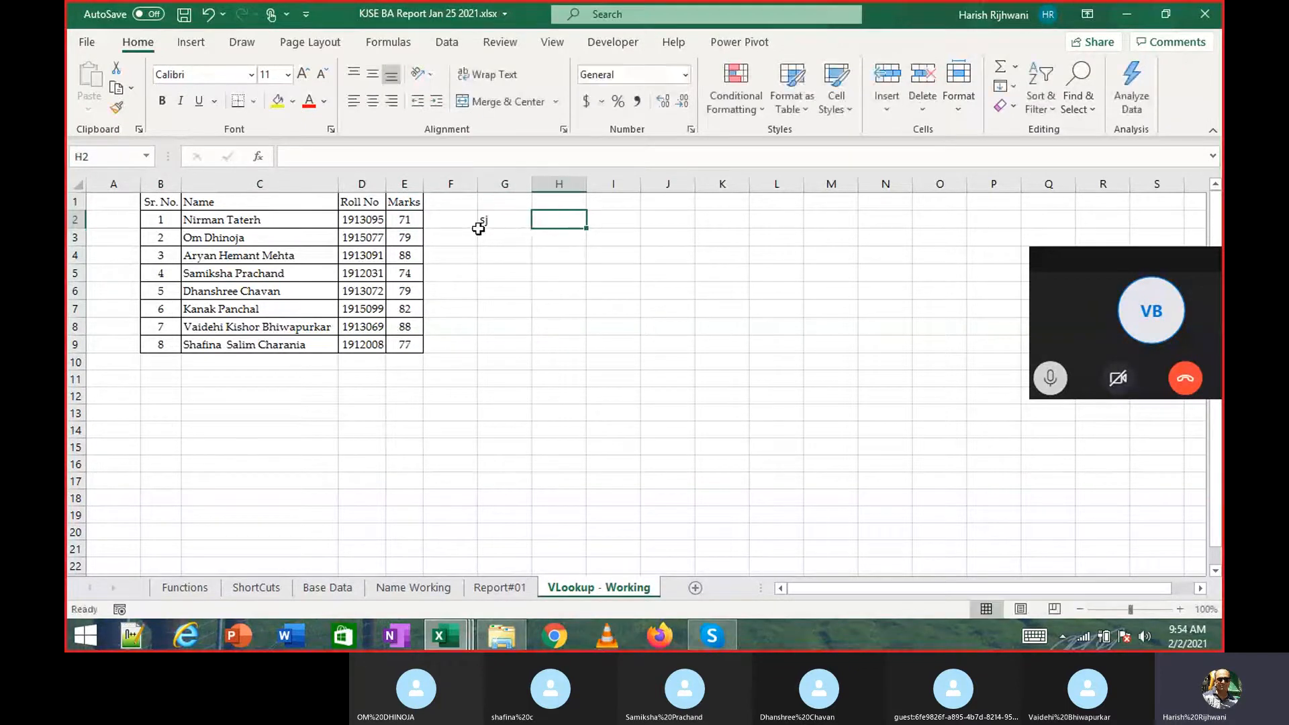
text(sms)
key(Return)
Clear the filler text from G2:H2.
click(479, 227)
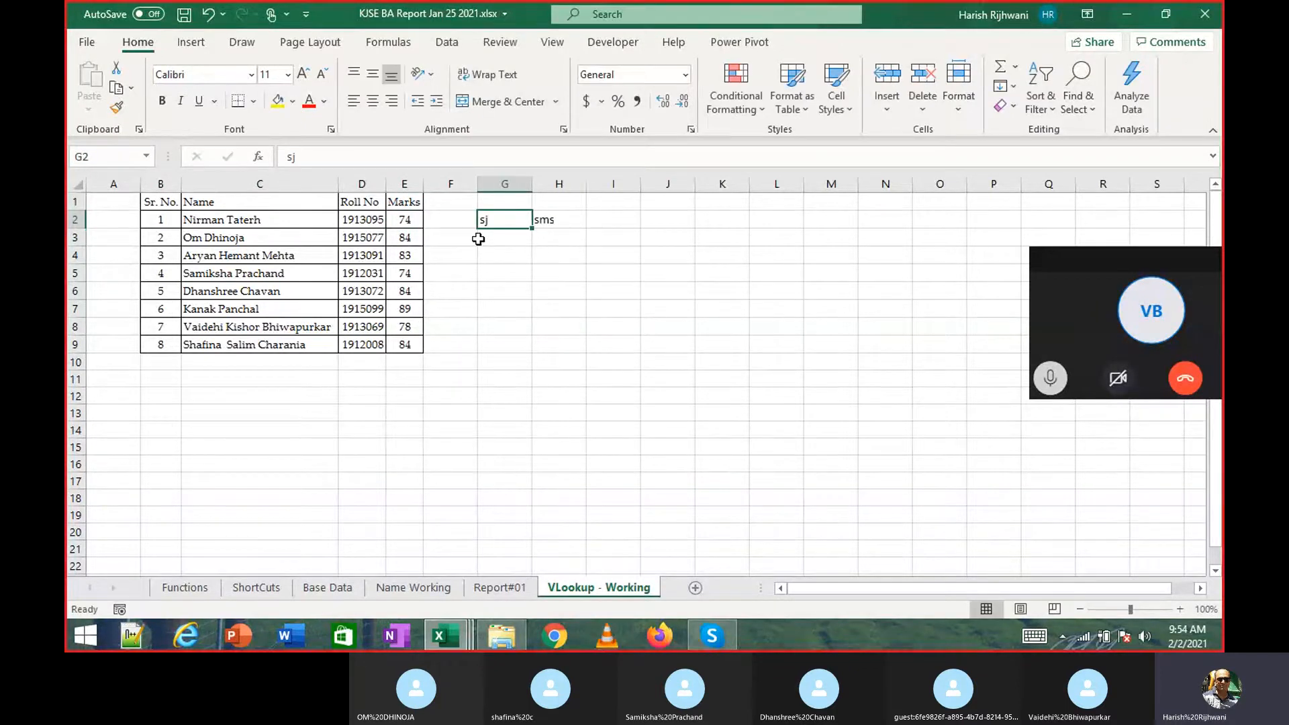
key(shift+Right)
key(Left)
key(Left)
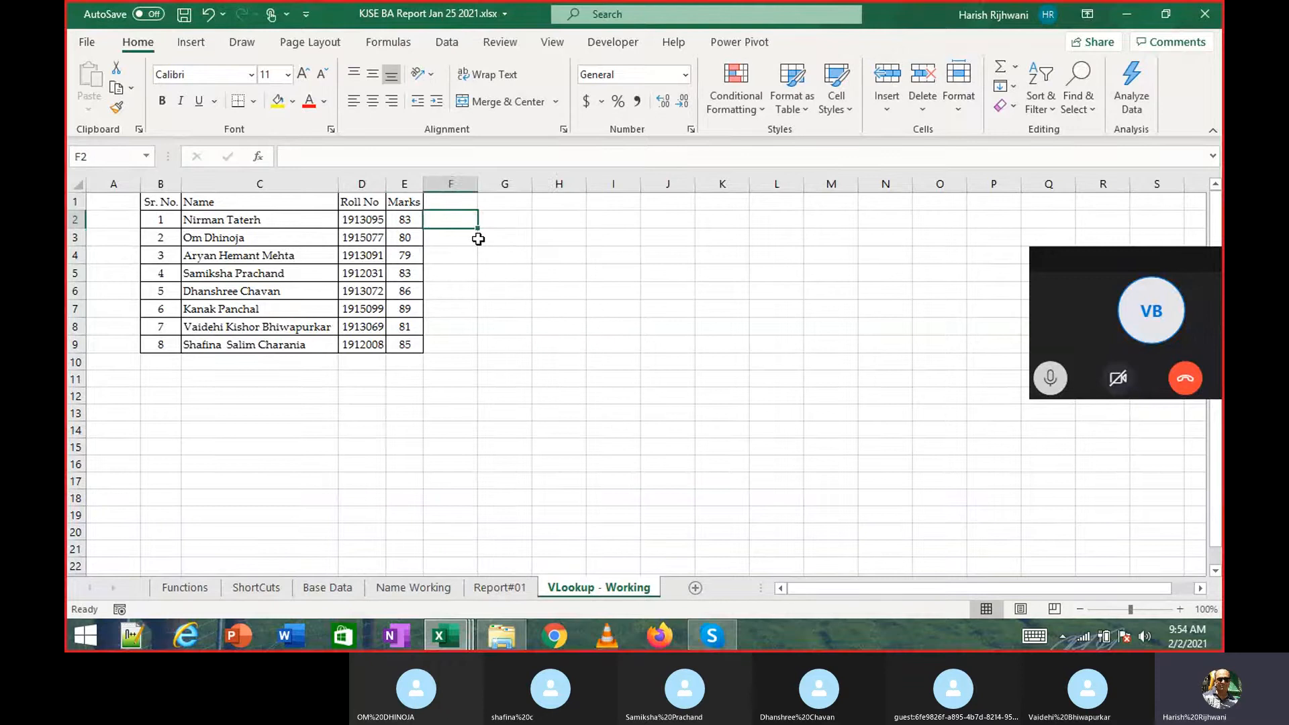
Copy the marks in E2:E9 and paste them in place as values only.
key(shift+Down)
key(shift+Down)
key(shift+Down)
key(shift+Down)
key(shift+Down)
key(shift+Down)
key(shift+Down)
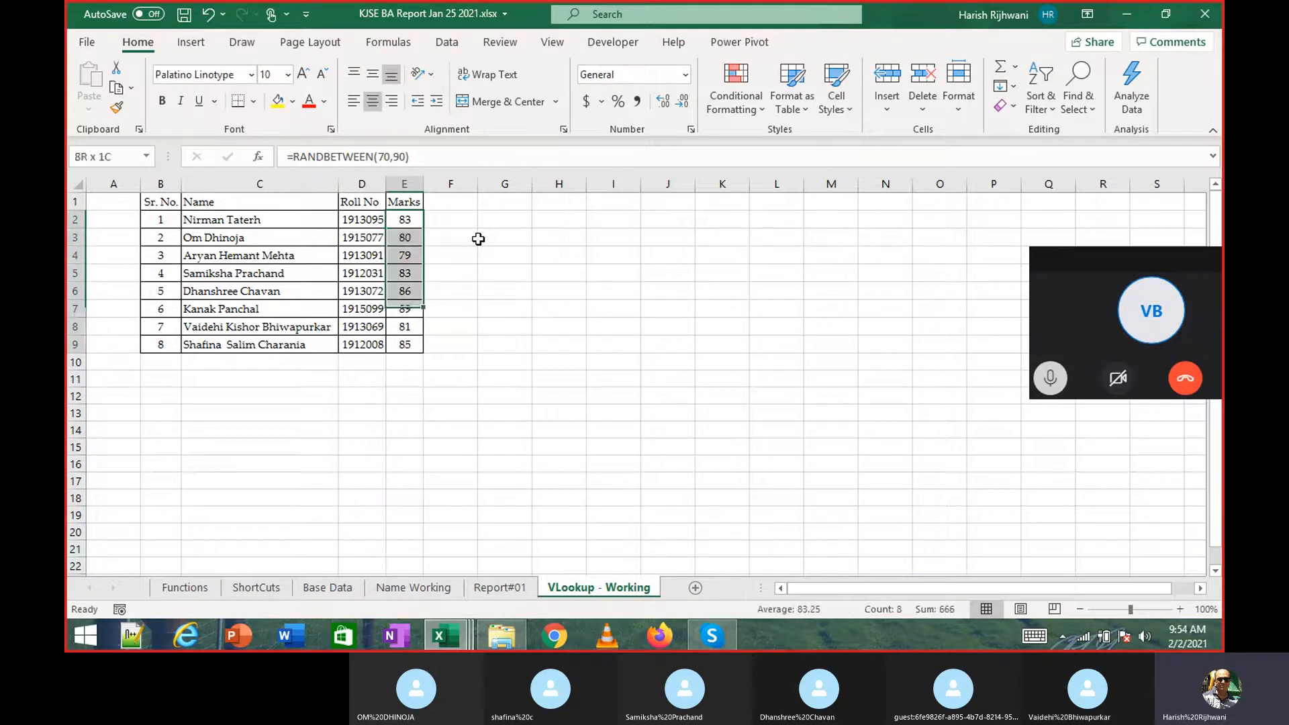
key(ctrl+c)
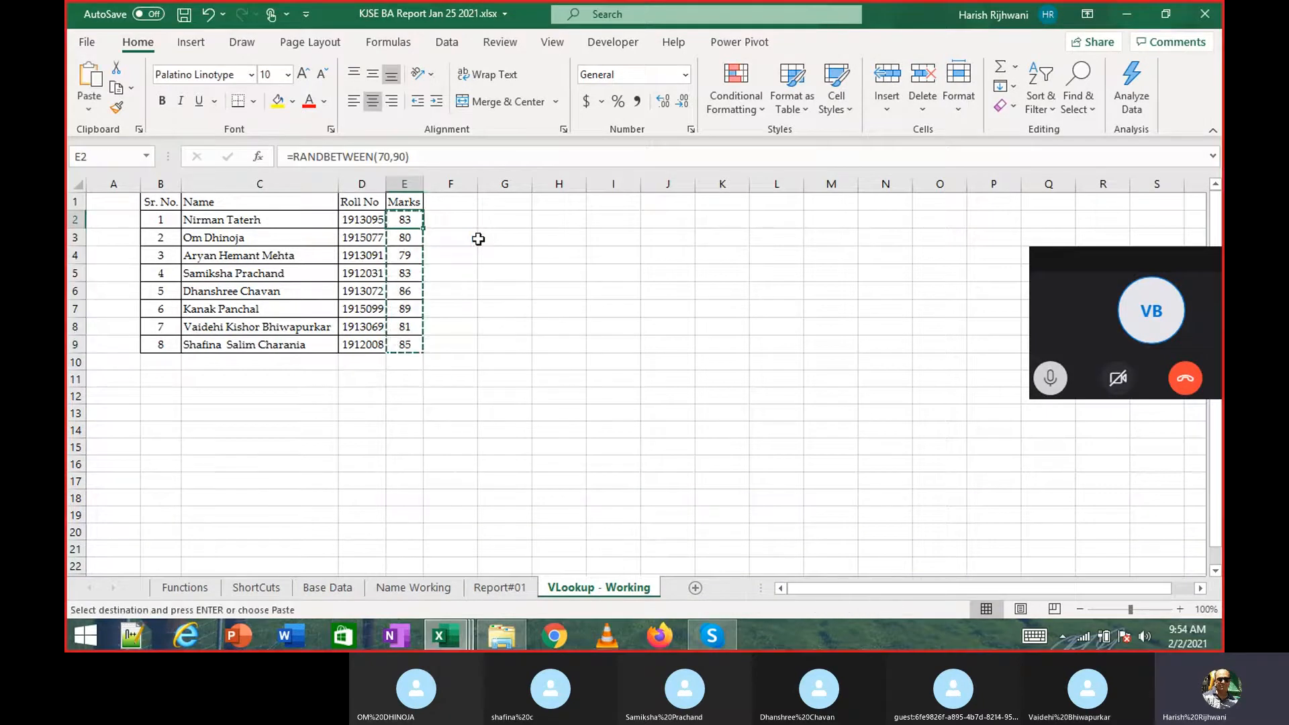
right_click(416, 241)
click(485, 253)
key(Return)
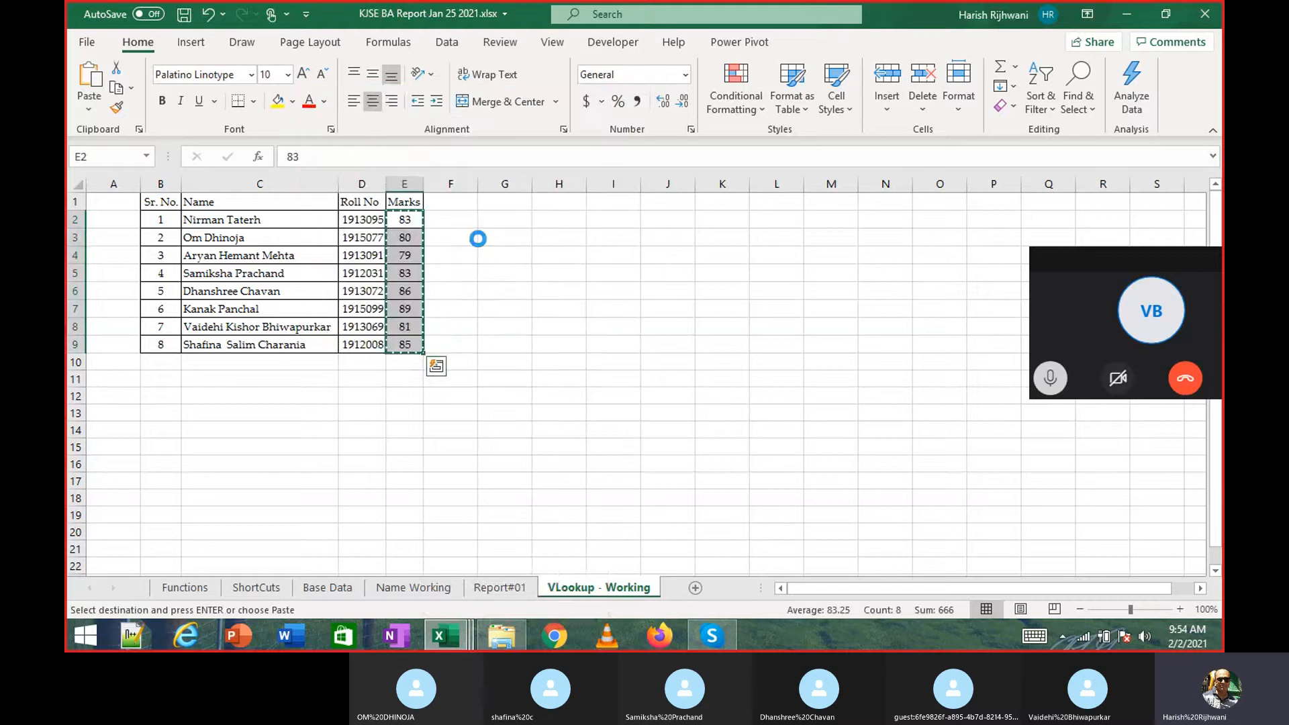
Undo the values paste and use Paste Special with Values to fix the copied marks in E2:E9 again.
key(ctrl+z)
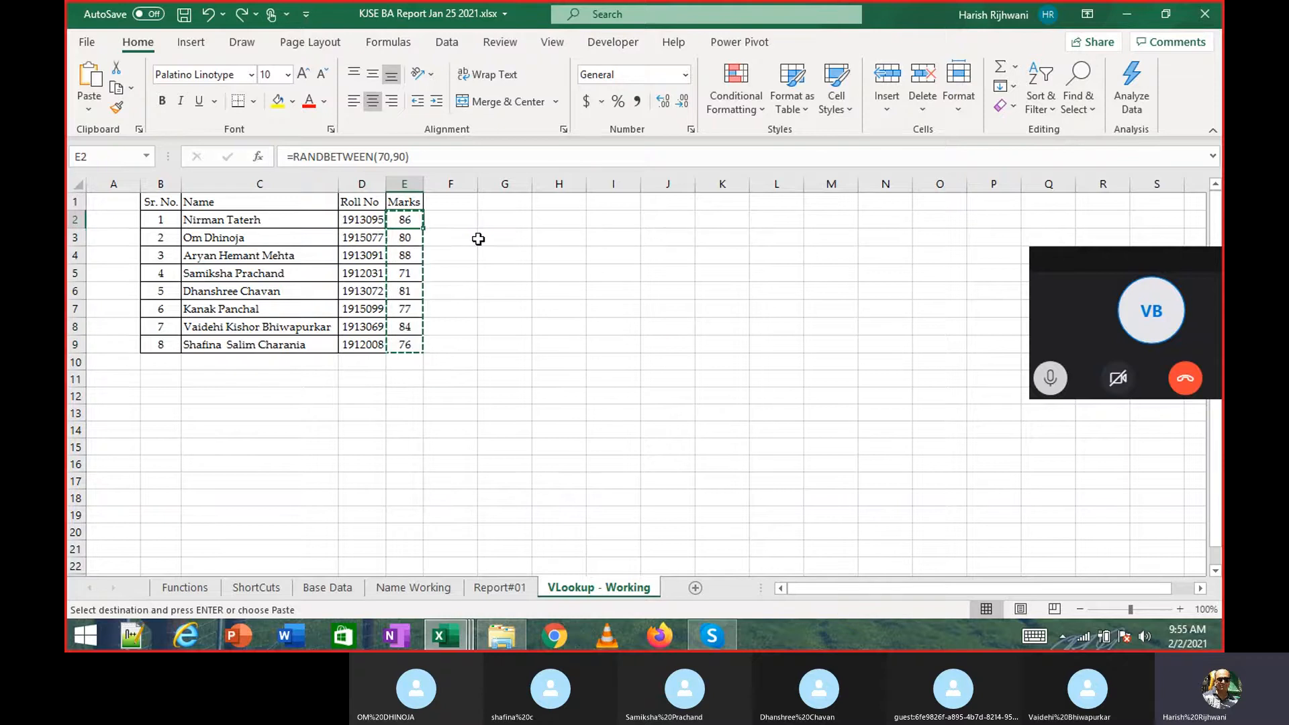
right_click(477, 239)
click(480, 246)
key(v)
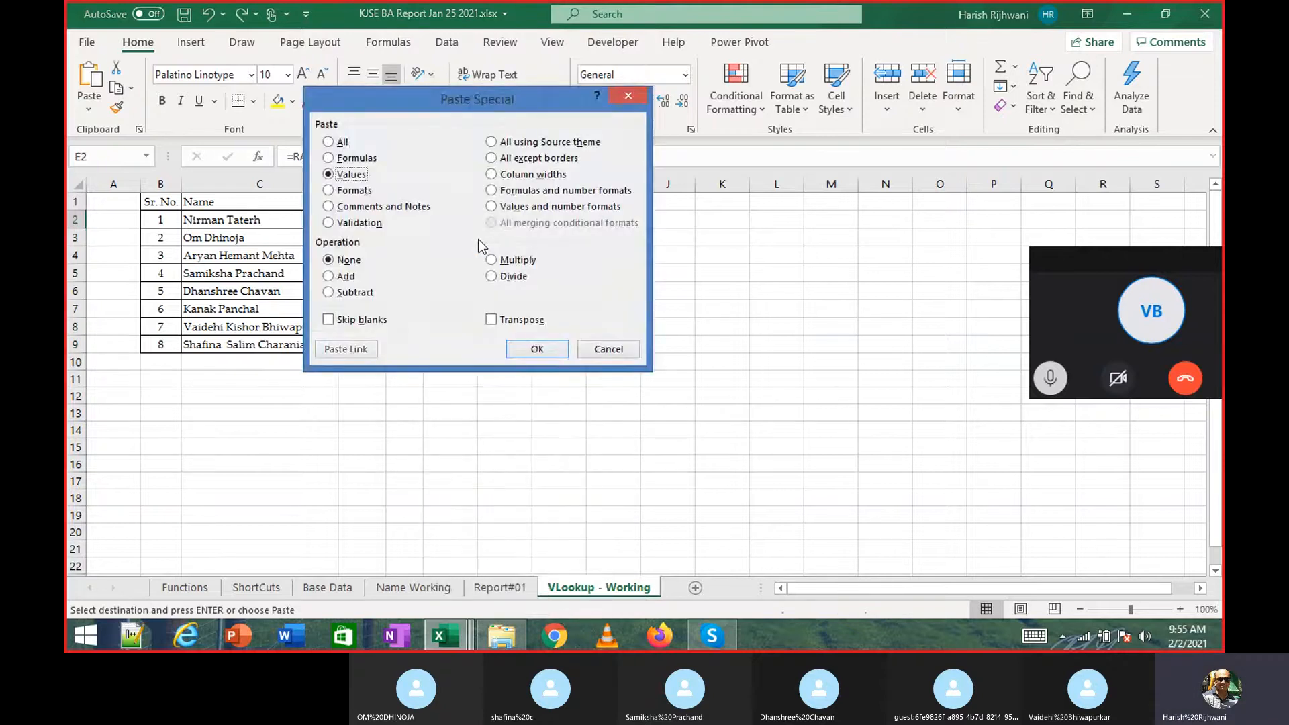
key(Return)
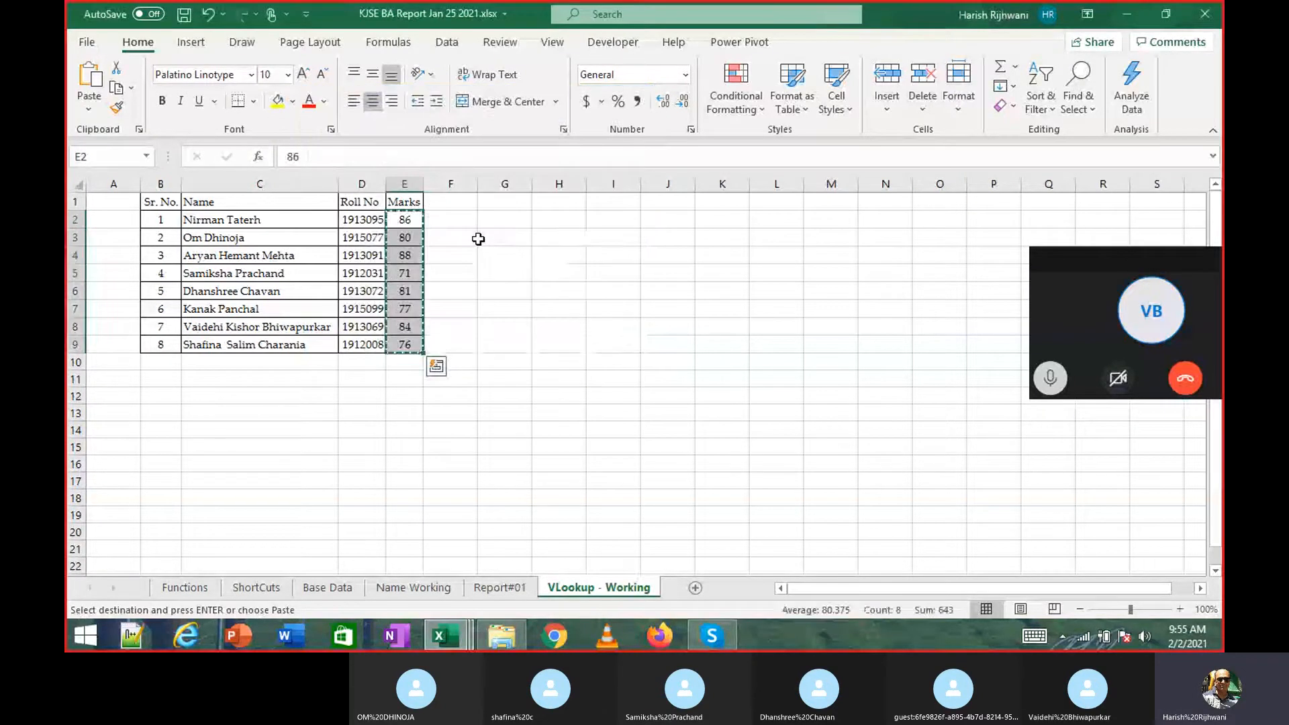
key(Escape)
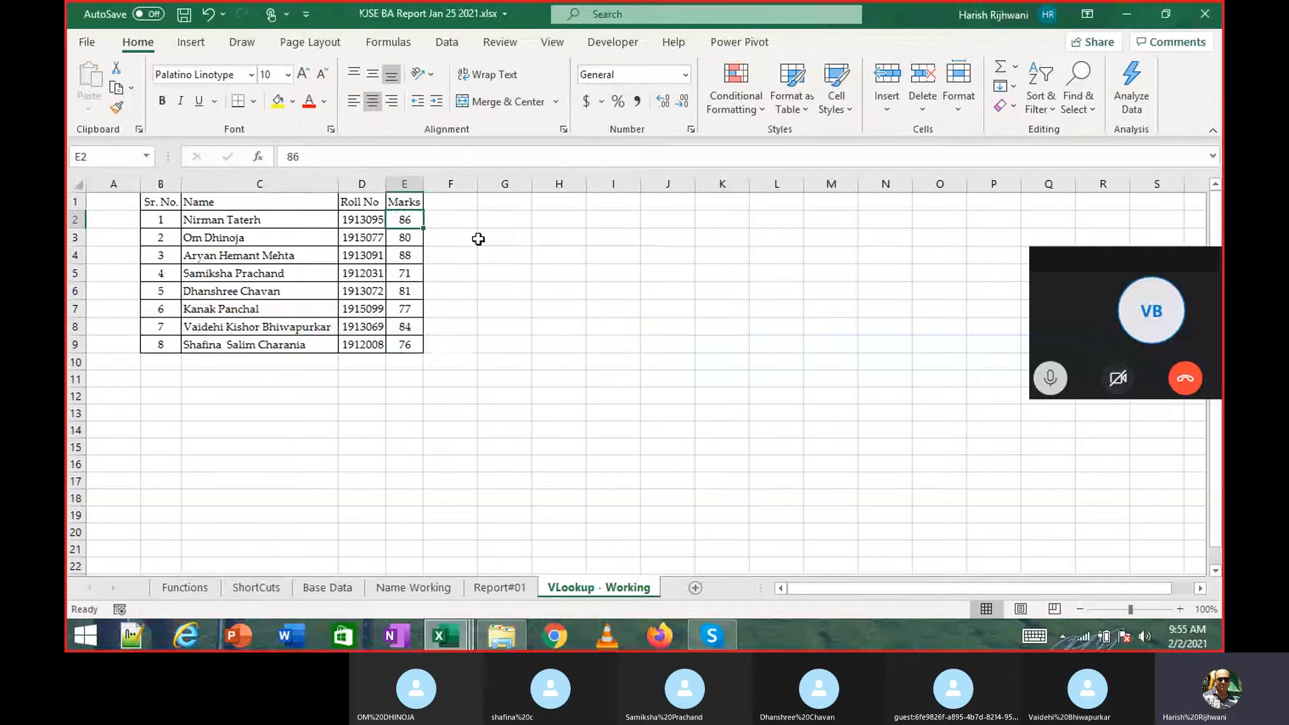
Copy the whole marks table B1:E9, switch to Skype and send it in the meeting chat.
key(ctrl+Left)
key(ctrl+Up)
key(ctrl+shift+Down)
key(ctrl+shift+Right)
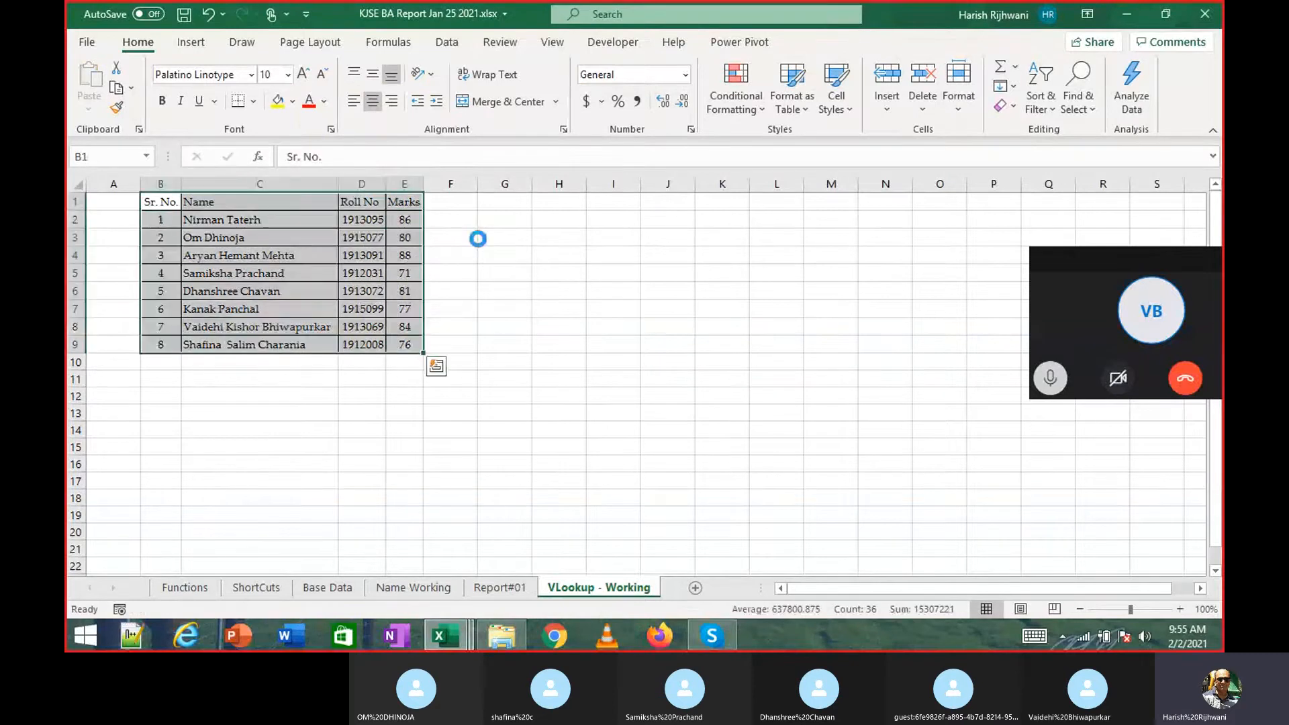
key(ctrl+c)
click(711, 635)
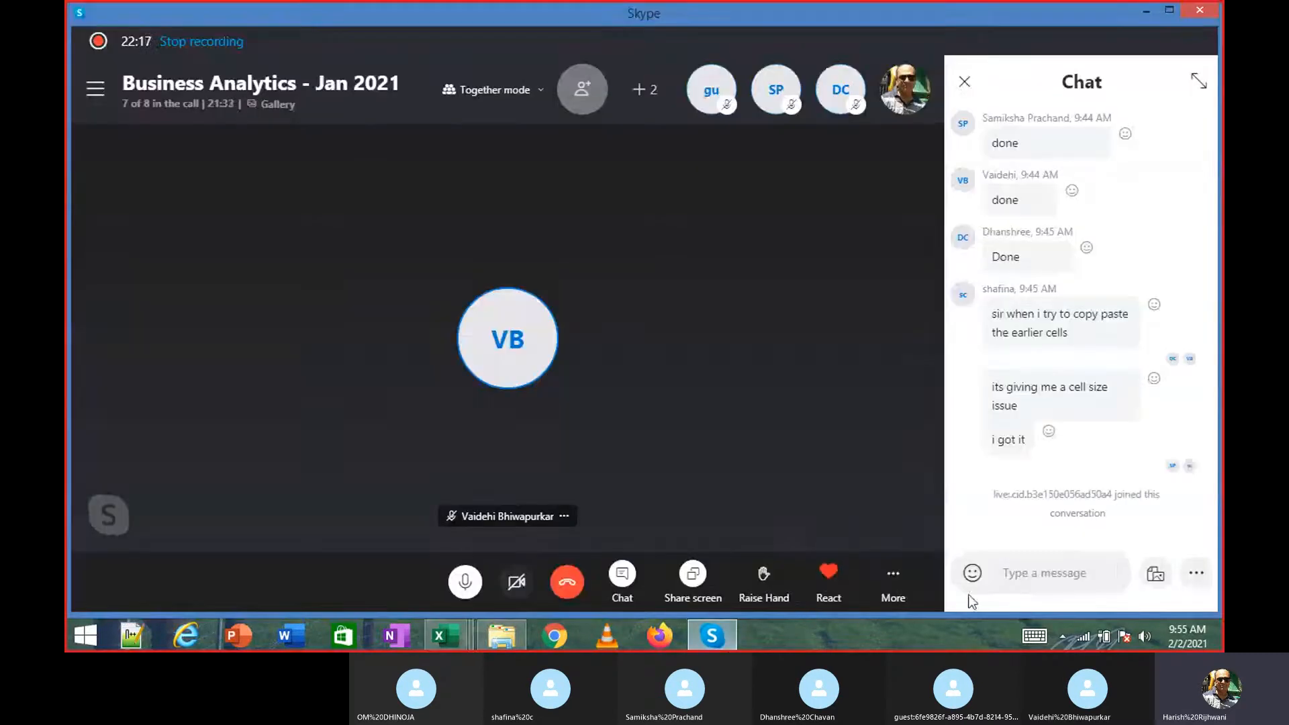
key(ctrl+v)
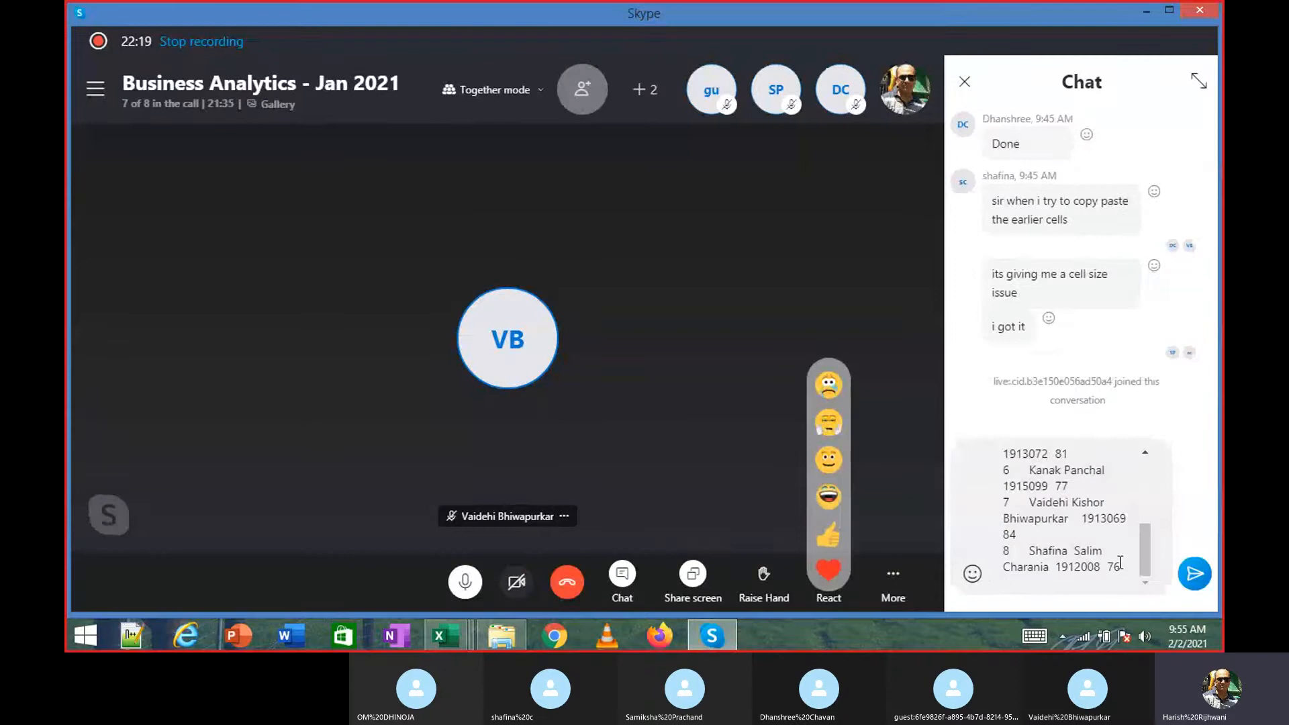
key(Return)
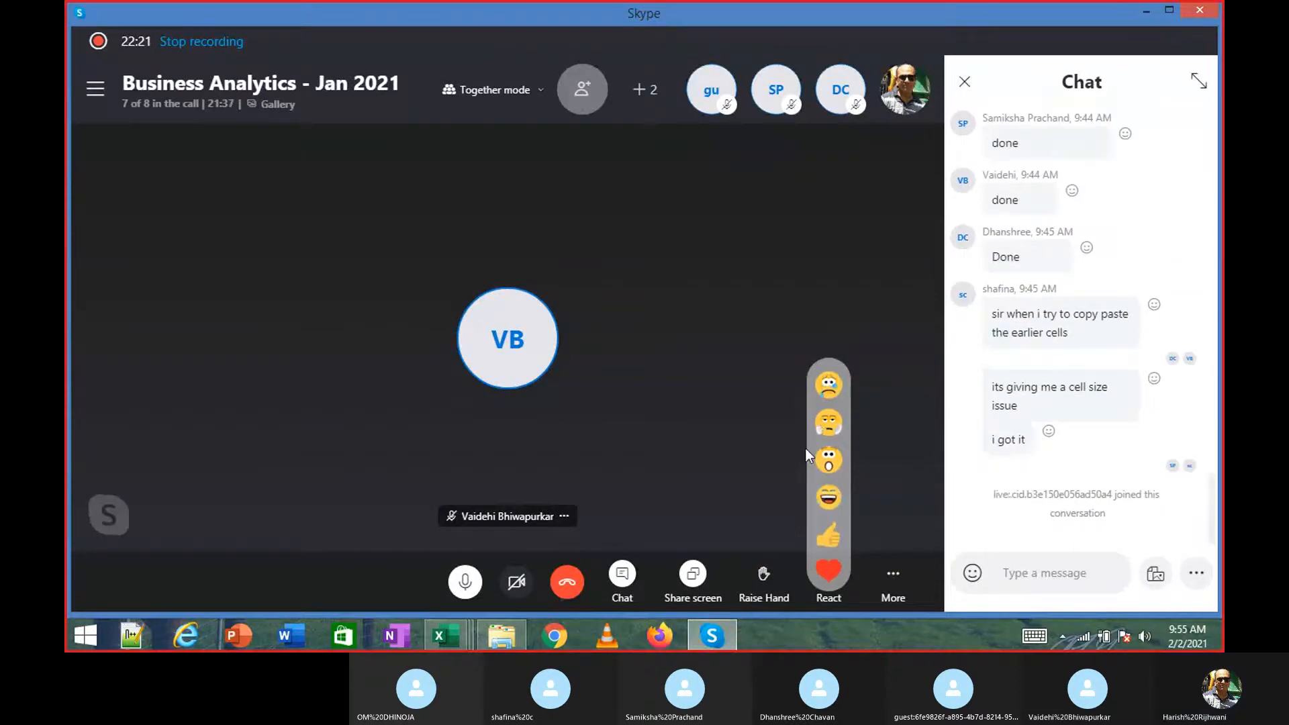
Switch back to Excel and create a copy of the VLookup - Working sheet in a new workbook.
key(alt+Tab)
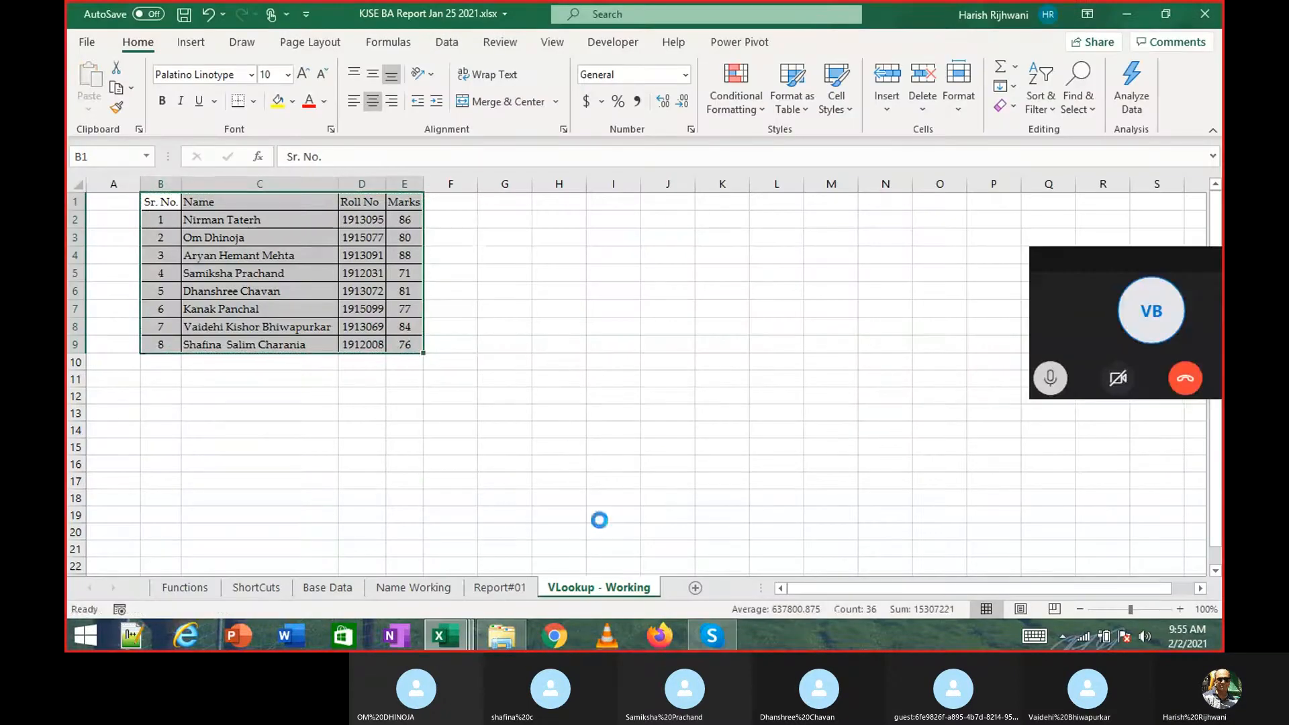
right_click(601, 588)
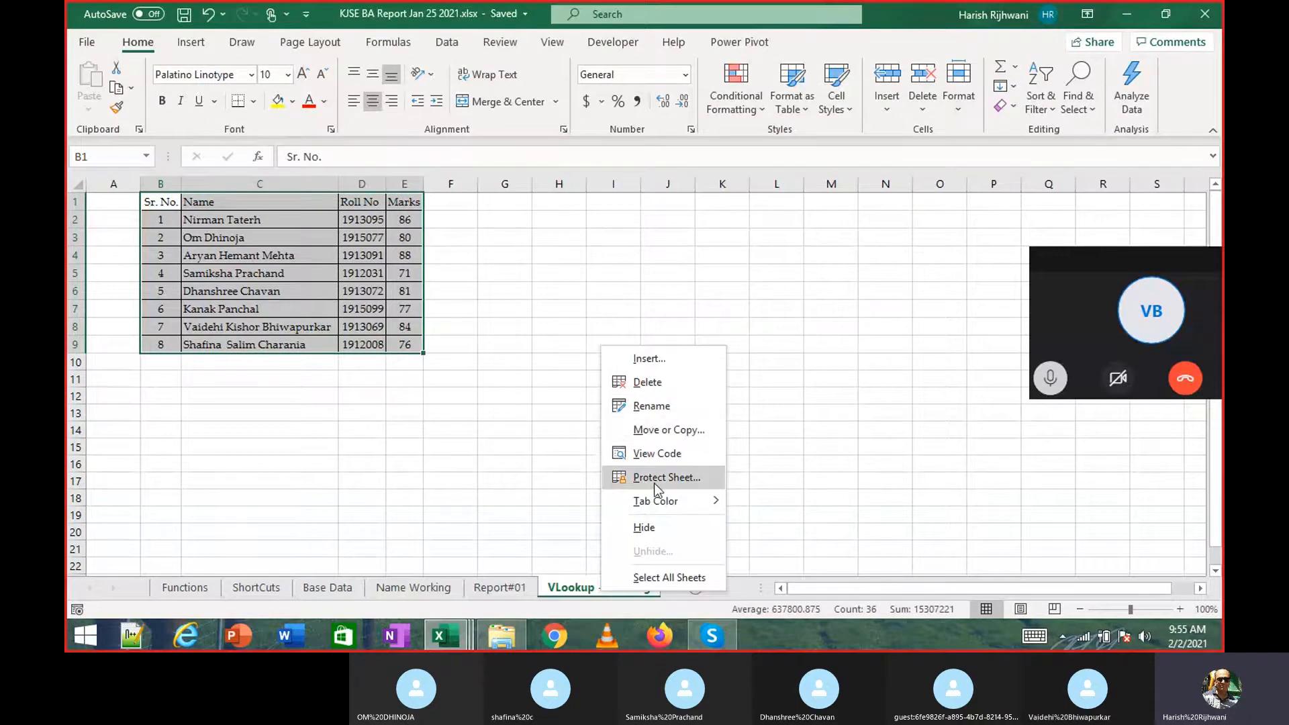
click(667, 430)
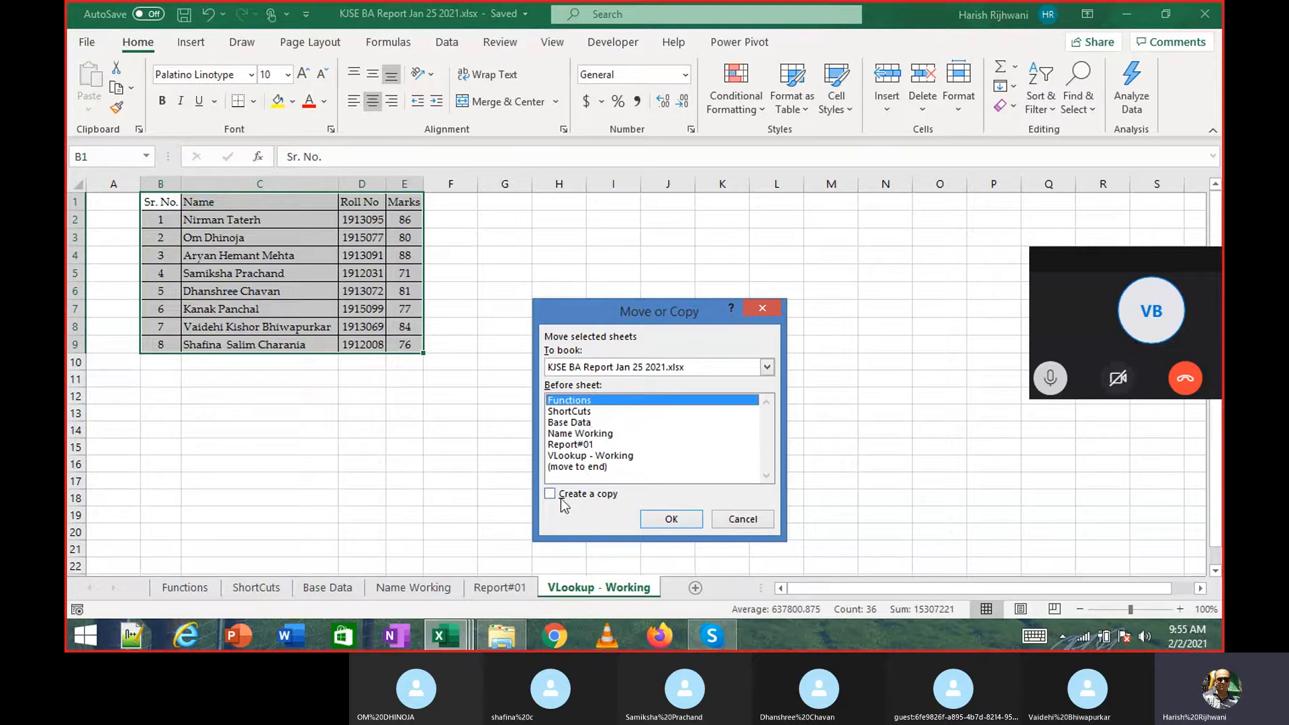
click(586, 369)
click(591, 378)
click(588, 368)
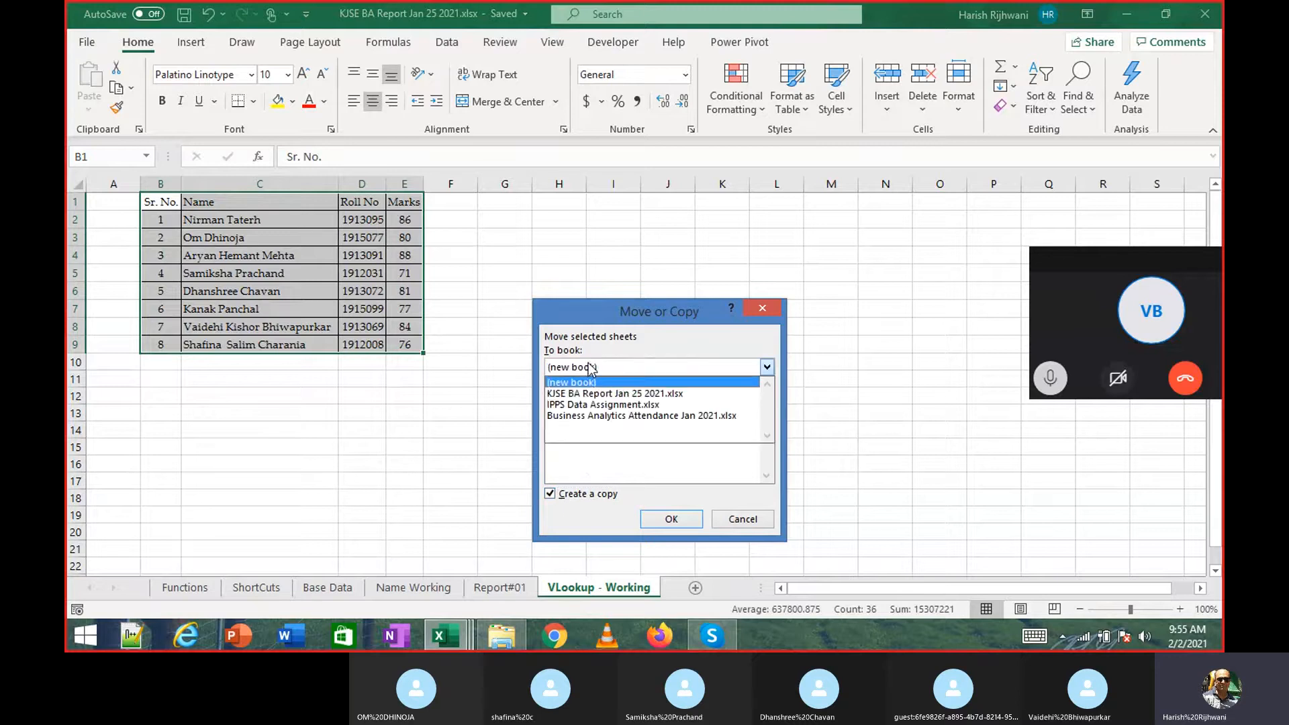
click(590, 377)
click(671, 518)
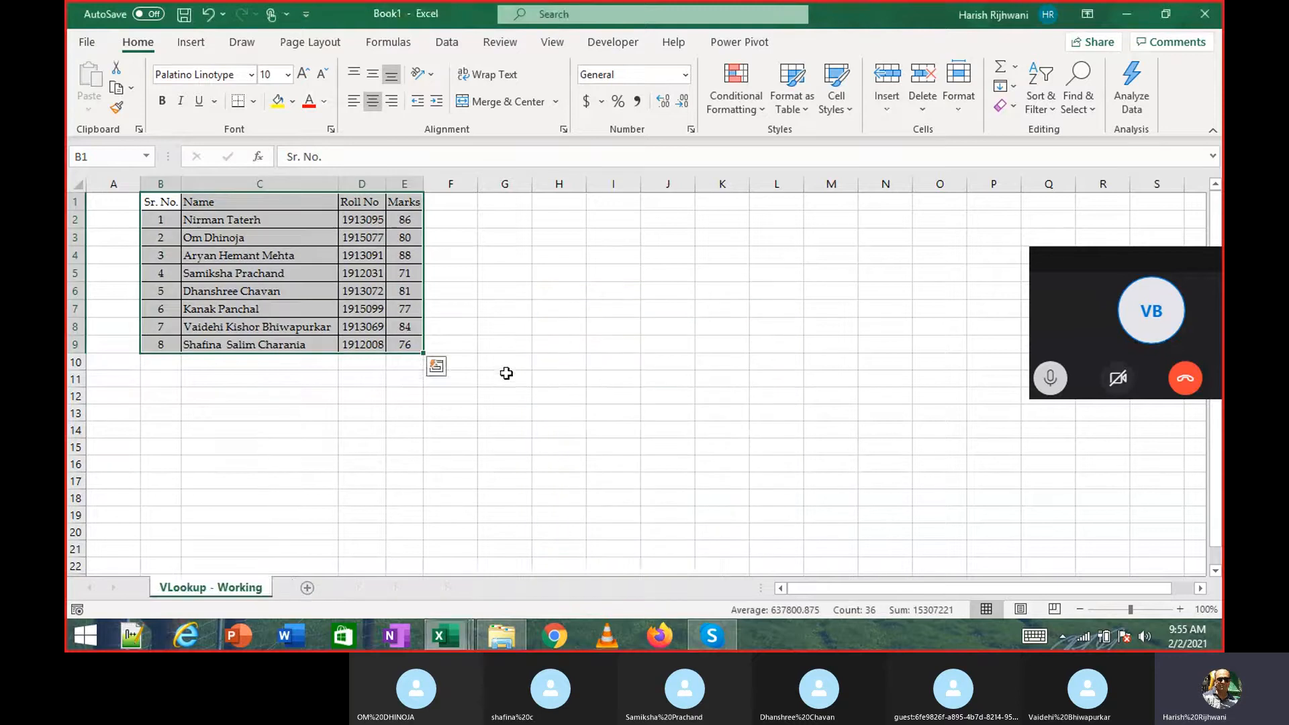
Save the new workbook as VLookUp in the Documents folder in Excel Workbook (*.xlsx) format.
key(alt+f)
key(a)
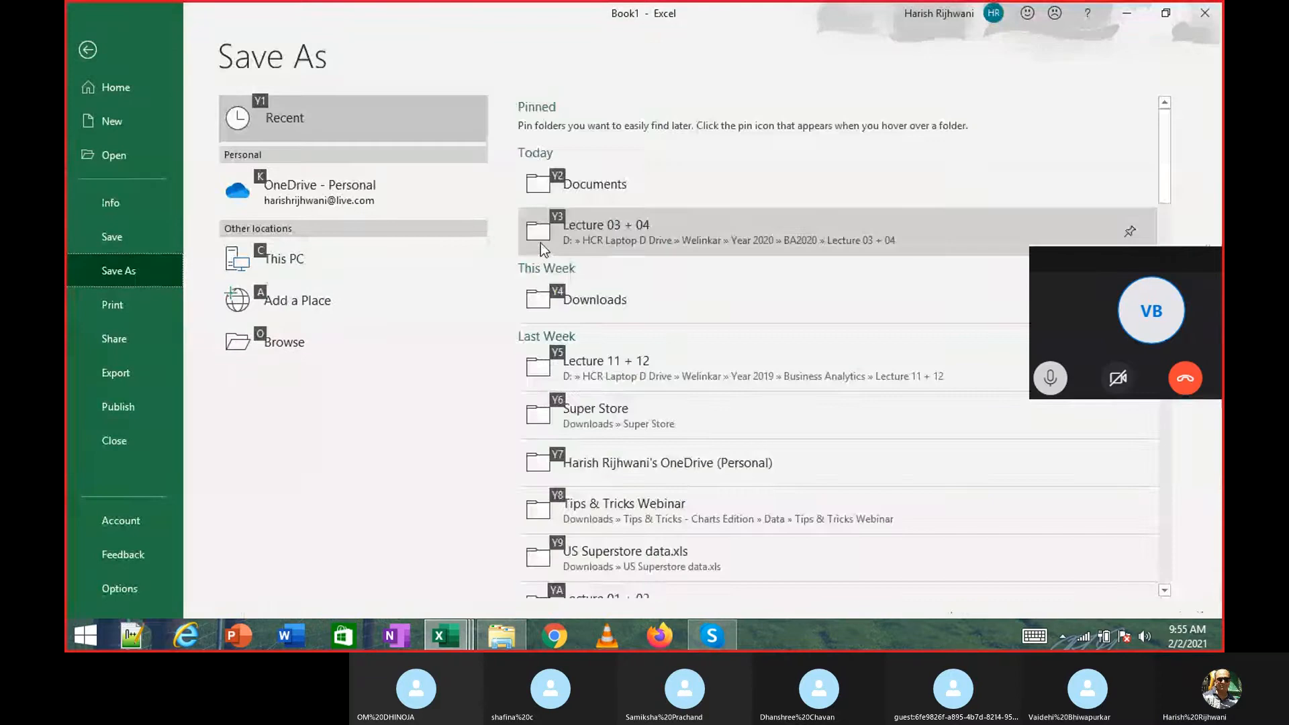
key(c)
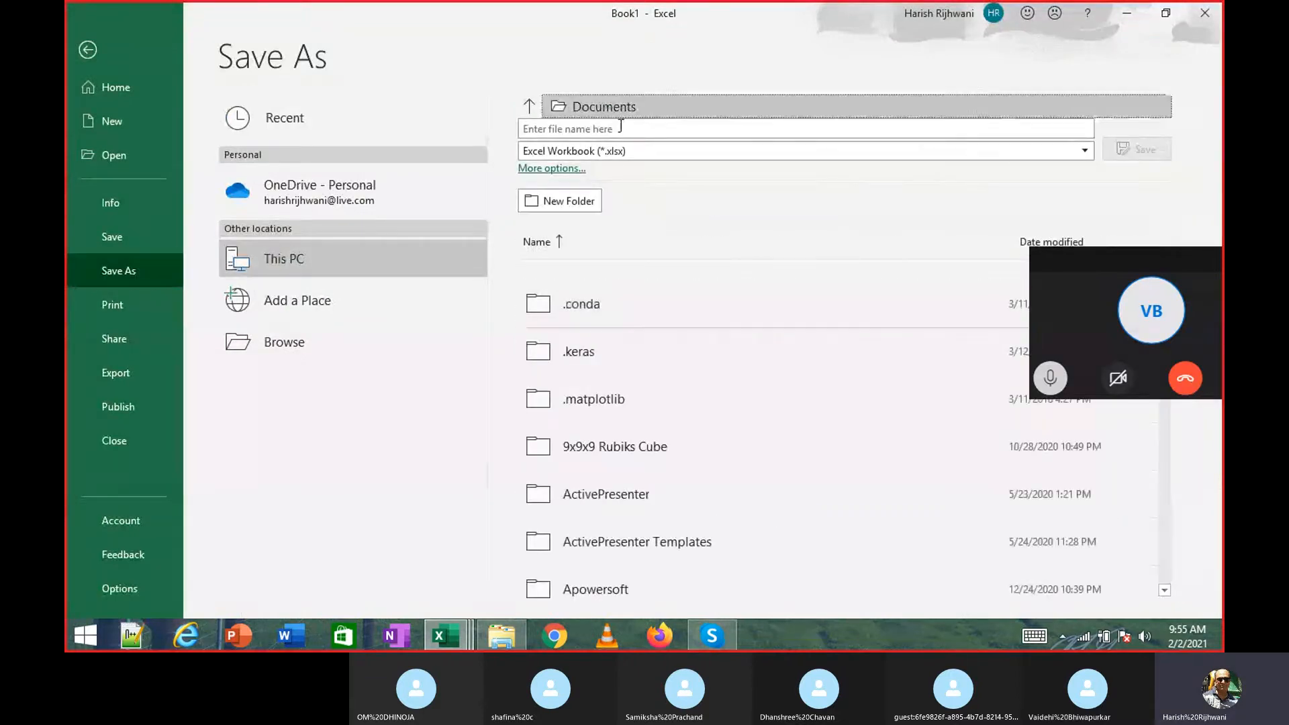
text(VLookUp)
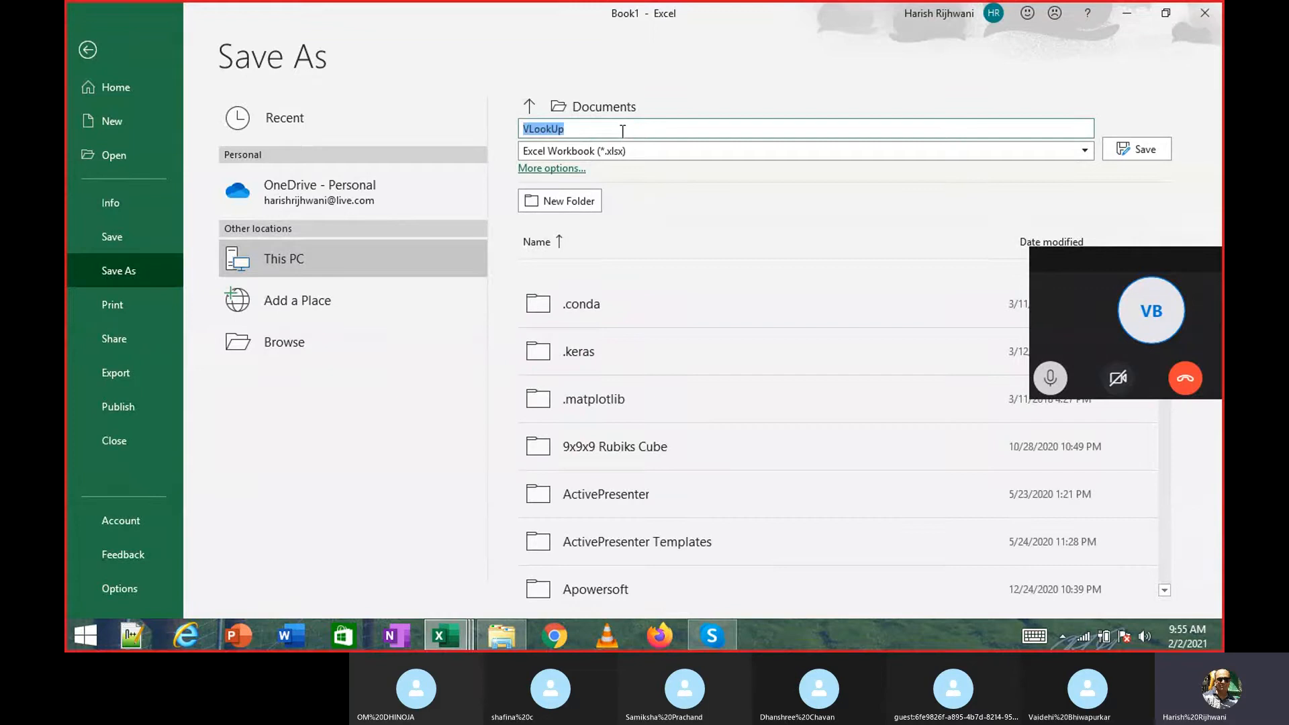
key(Return)
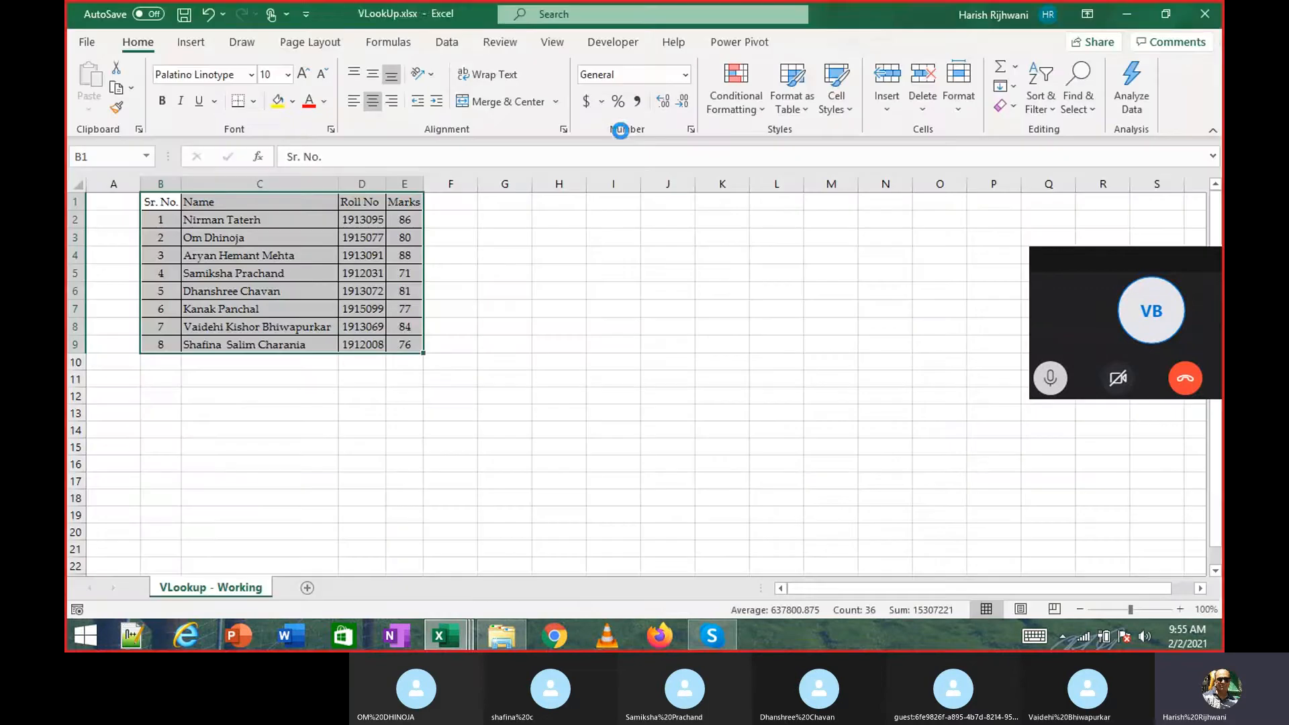
Switch to File Explorer, open the Documents folder and locate the saved VLookUp.xlsx file.
click(517, 636)
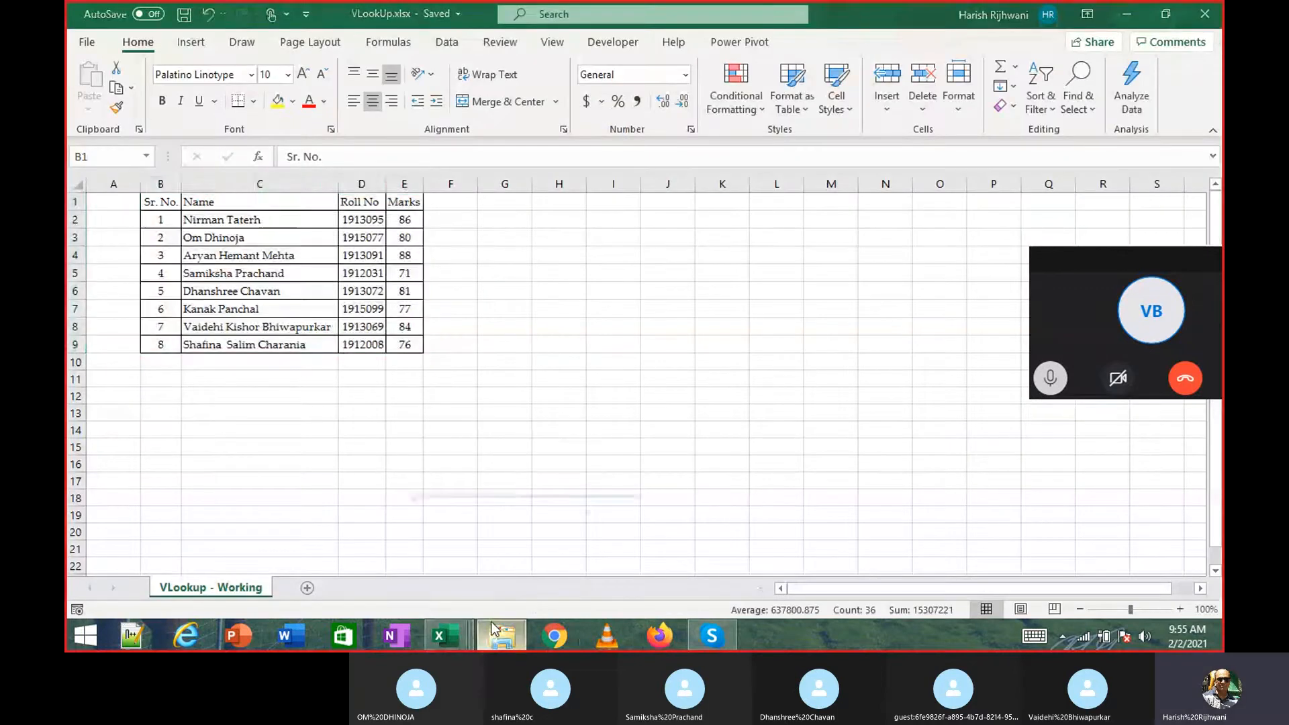
click(134, 230)
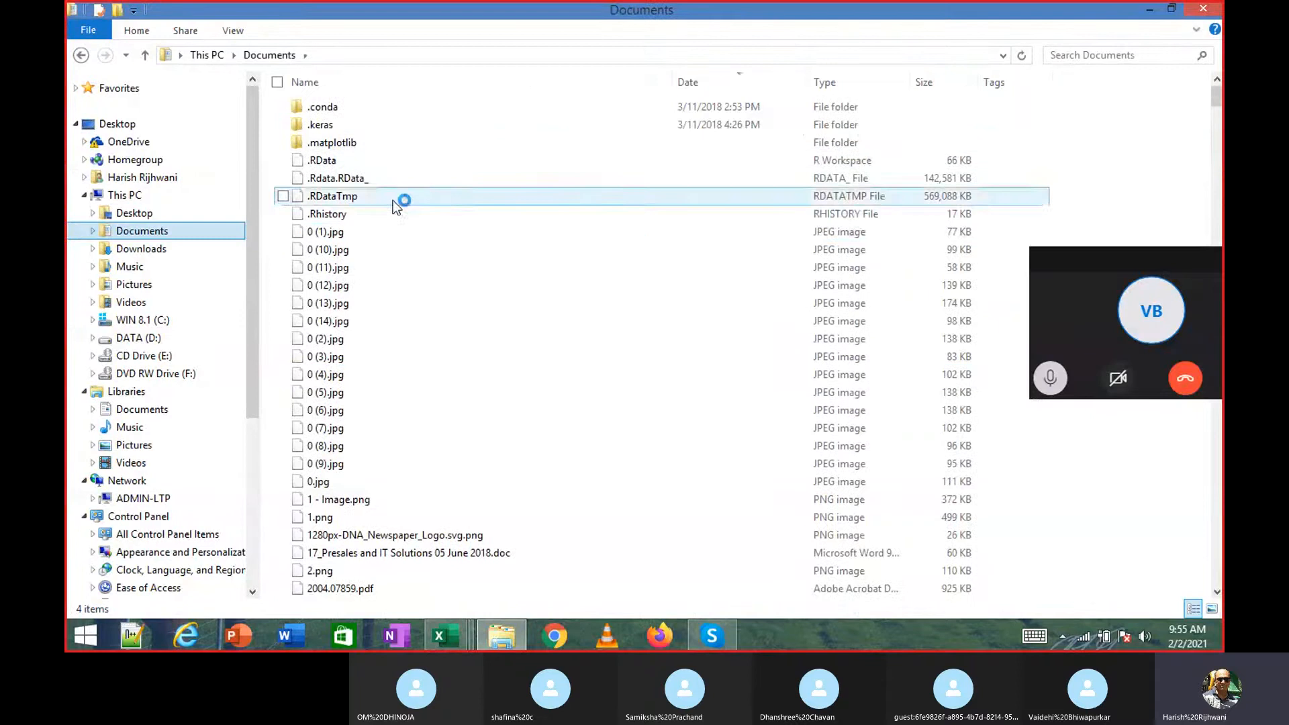
click(393, 249)
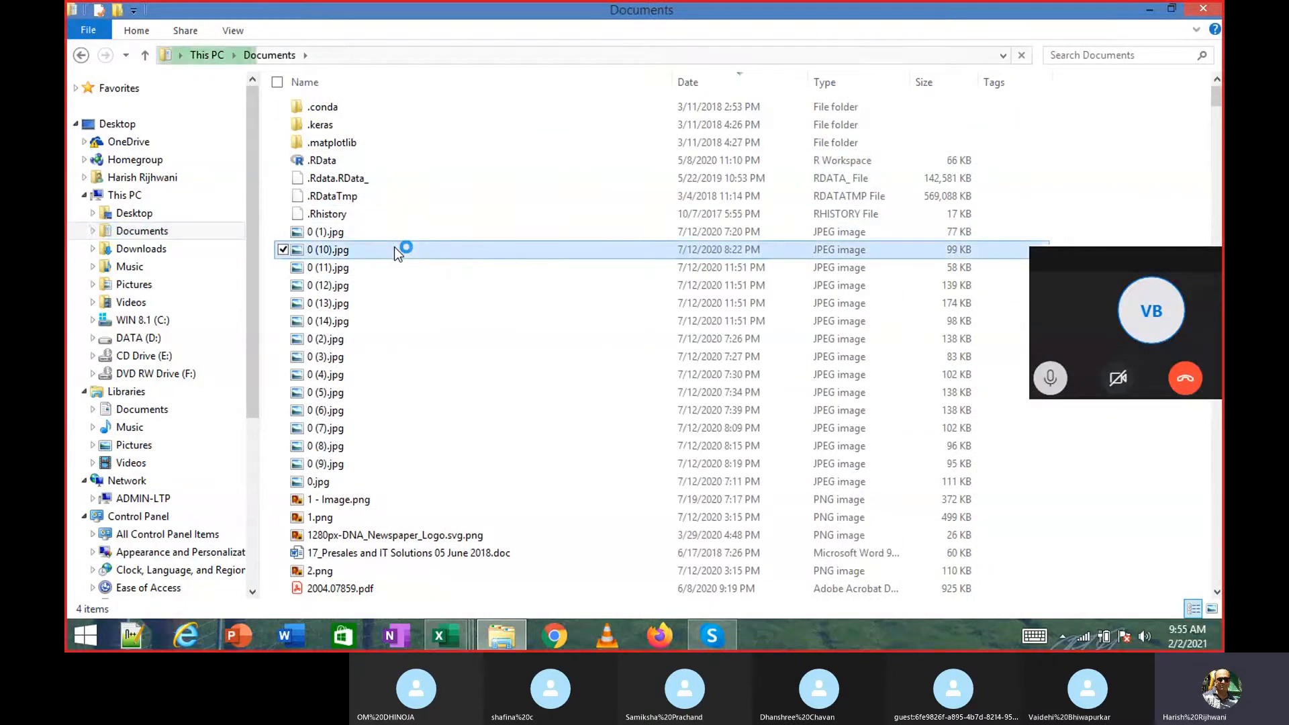
text(vl)
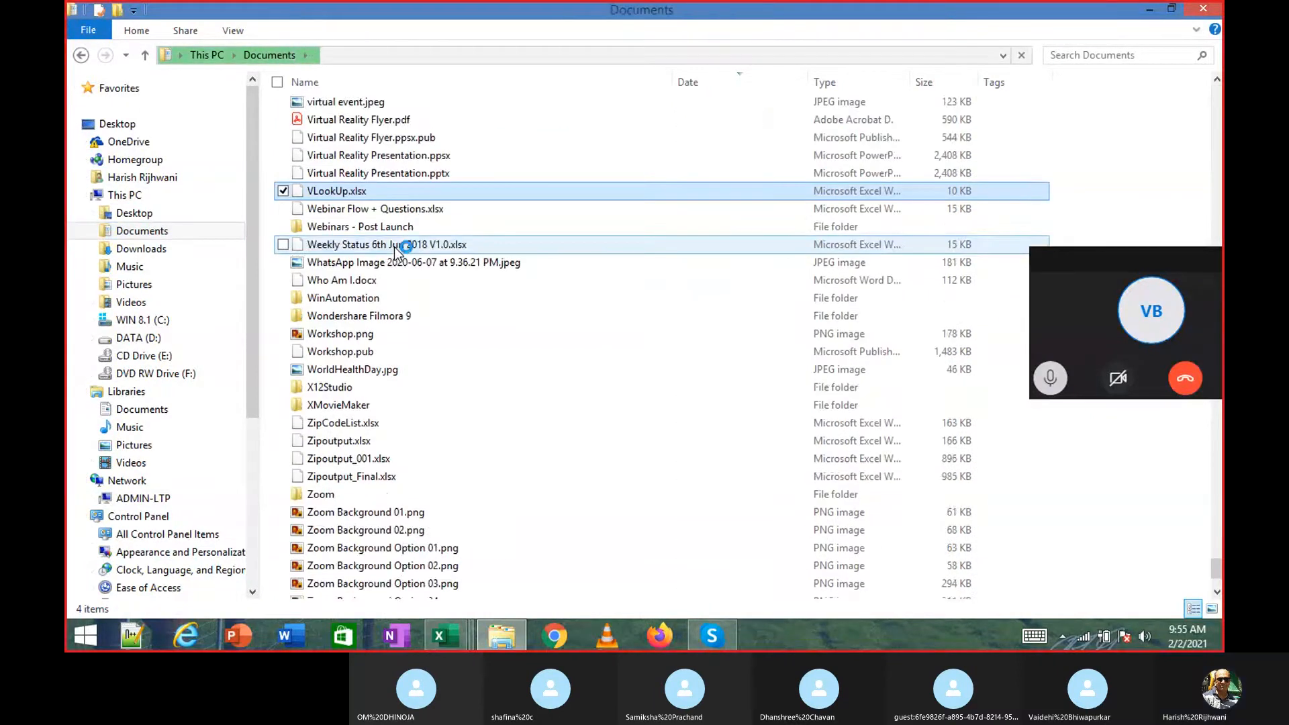
scroll(463, 242, up, 12)
scroll(484, 236, up, 7)
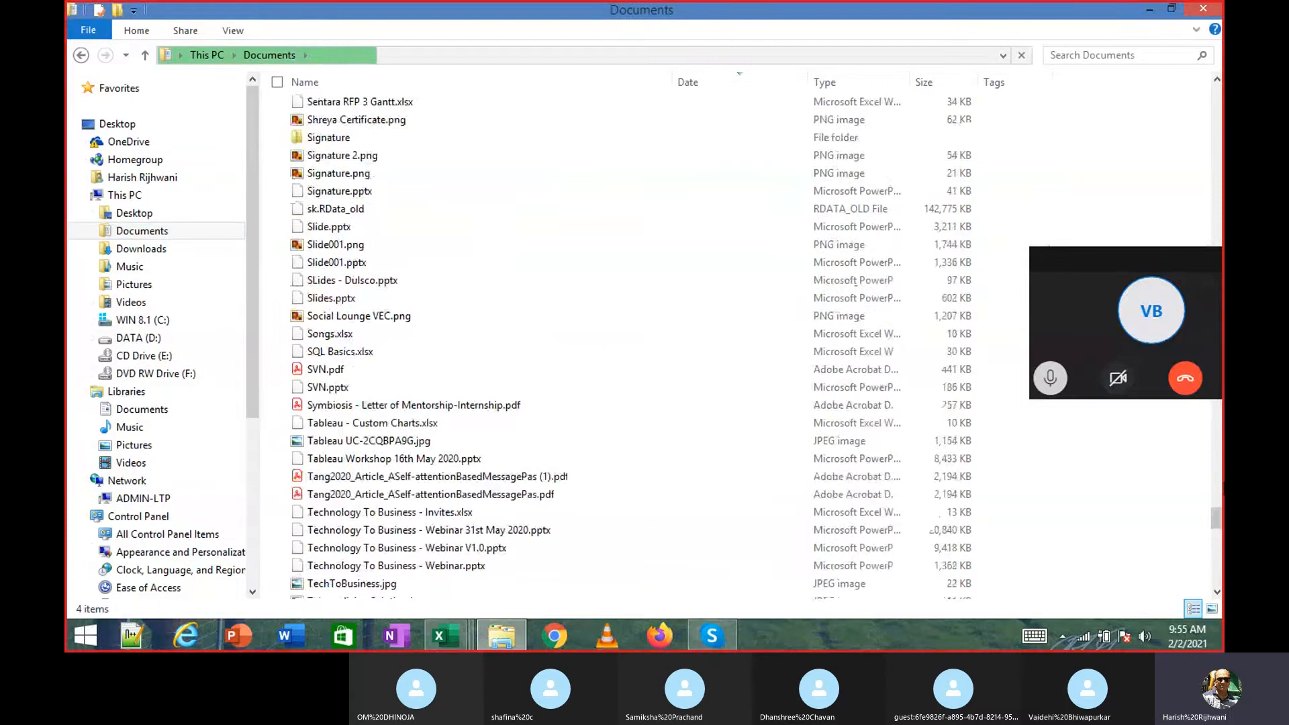
drag(1216, 517, 1218, 90)
click(466, 197)
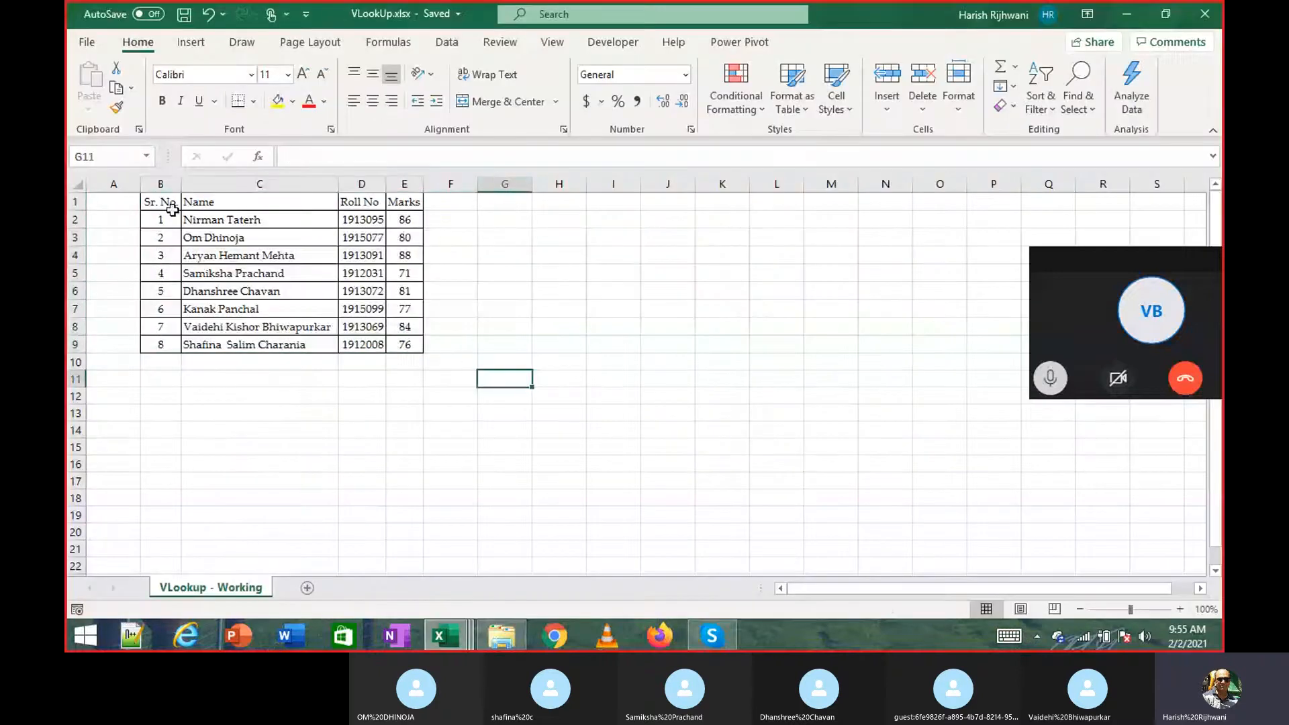
Switch back to Excel and check the marks table B1:E9 in VLookUp.xlsx.
key(alt+Tab)
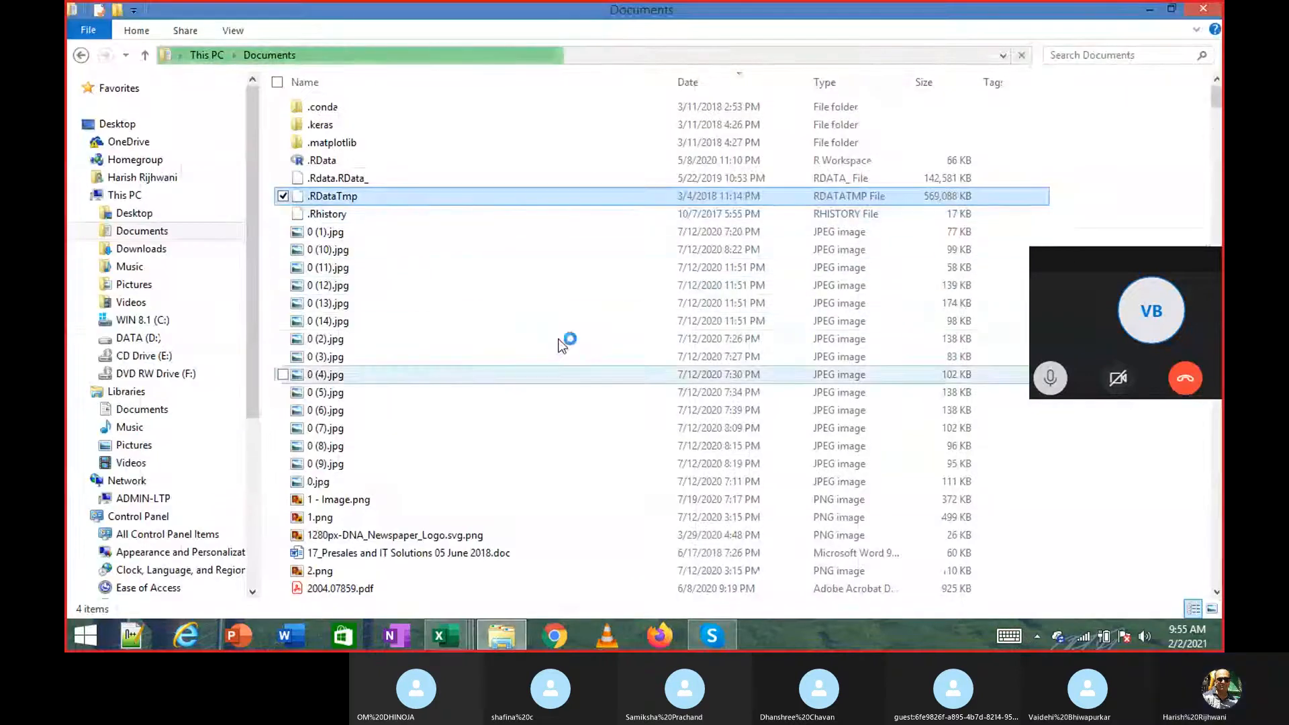
key(alt+Tab)
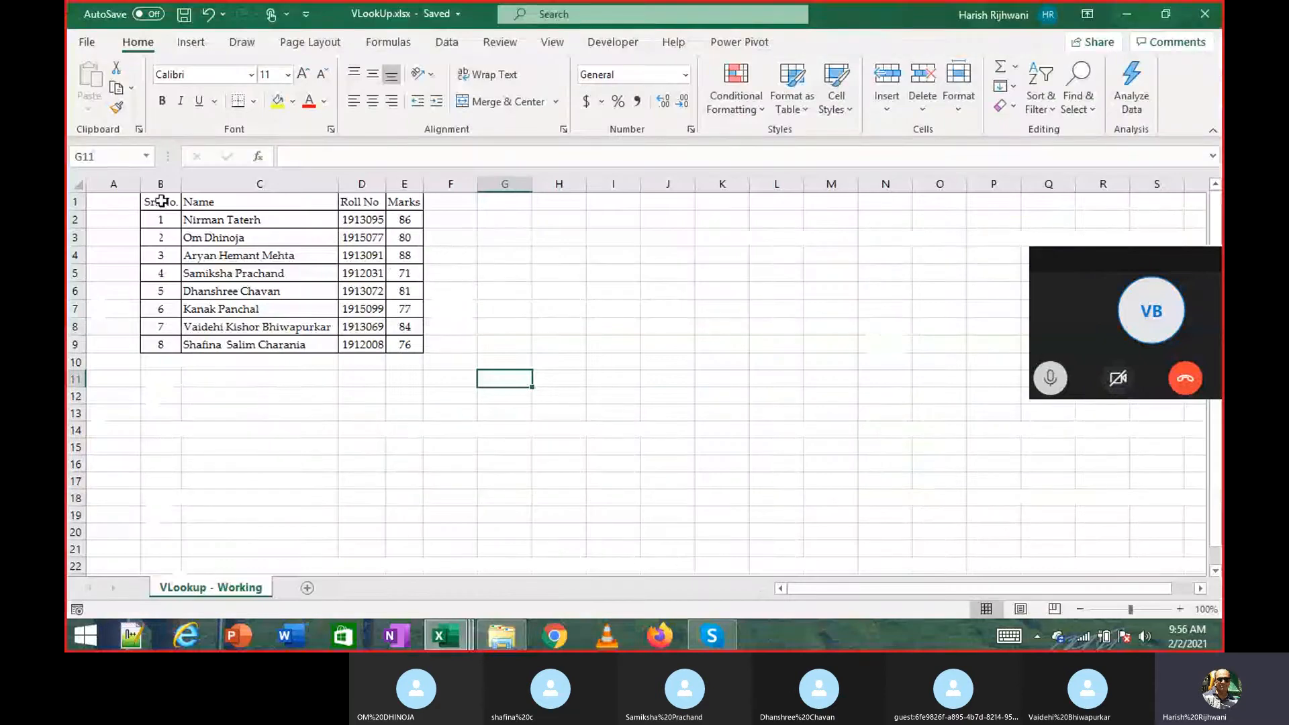
drag(161, 201, 413, 346)
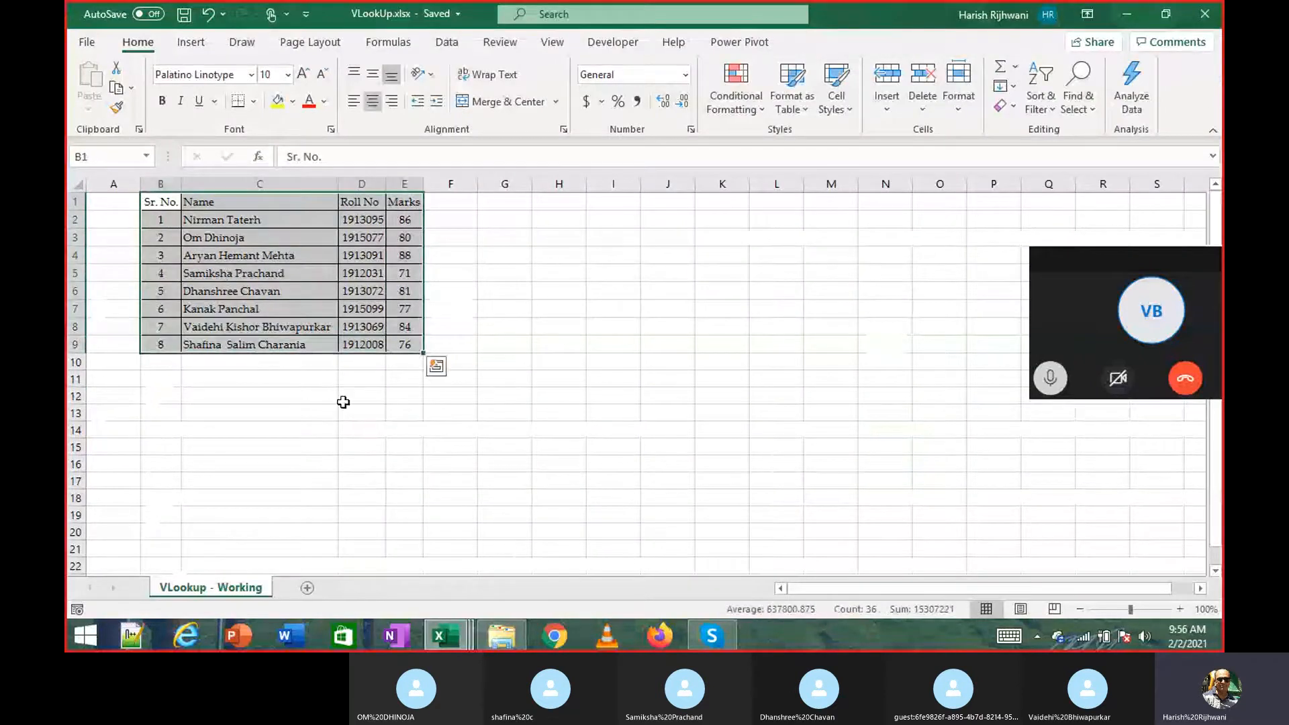
click(343, 402)
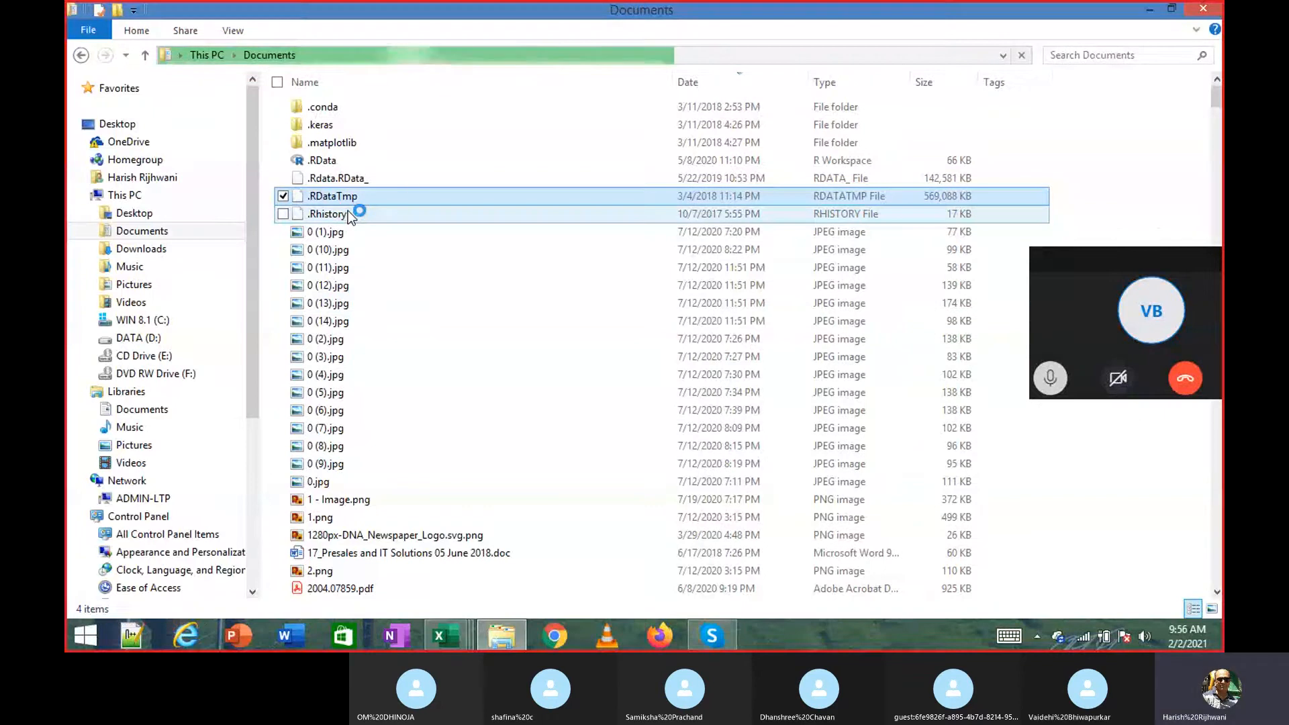
Locate VLookUp.xlsx in the Documents folder and try to attach it to the Skype meeting chat.
text(vl)
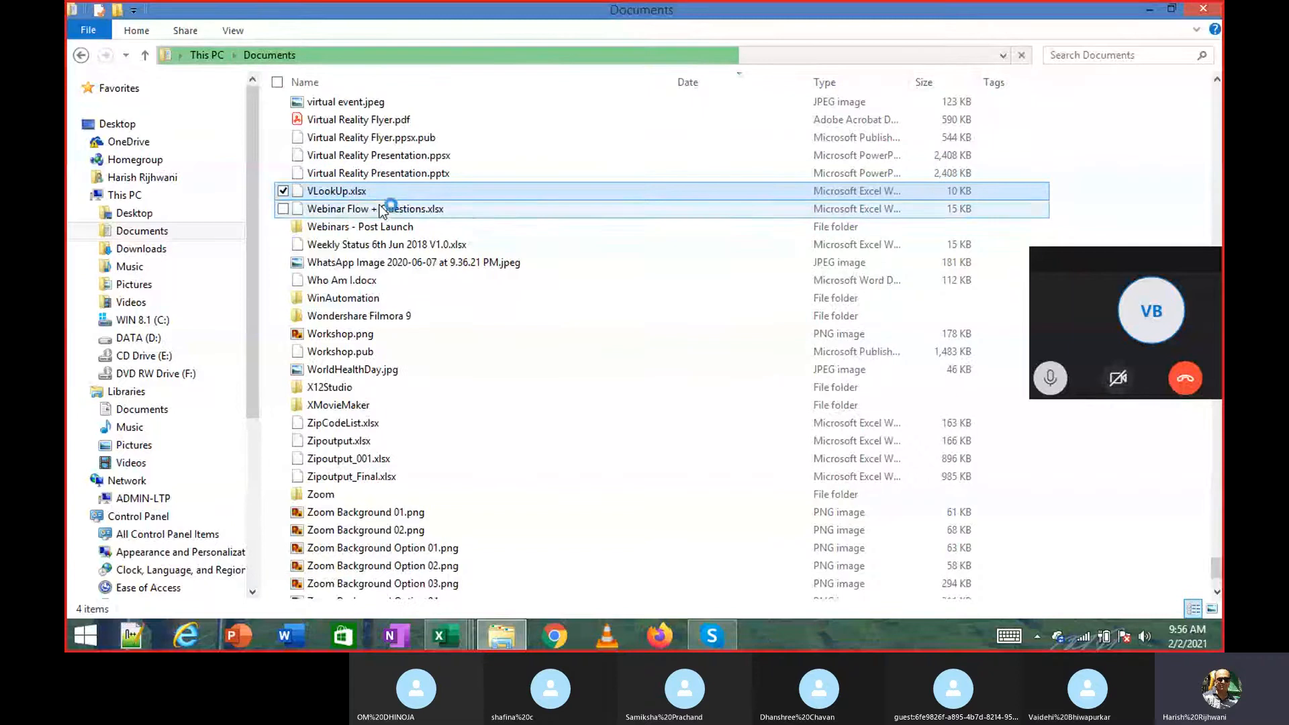
double_click(379, 193)
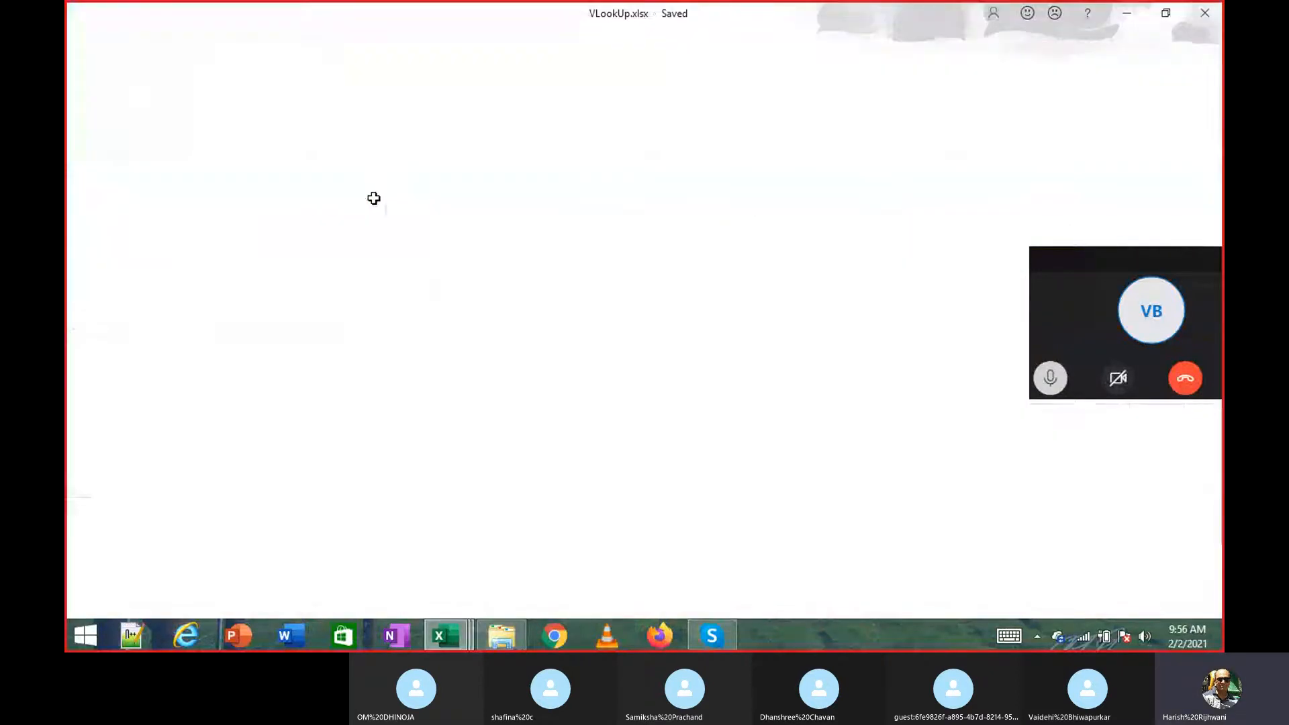
key(alt+Tab)
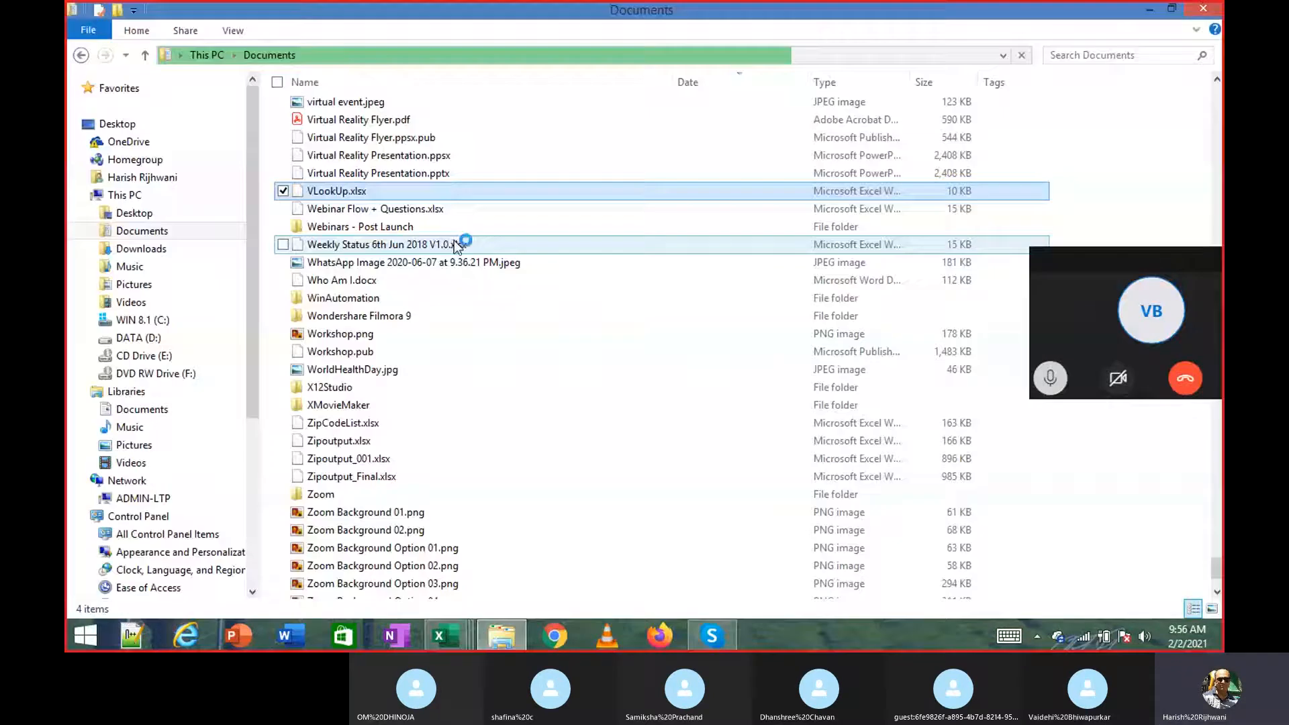
drag(349, 191, 1019, 579)
key(alt+Tab)
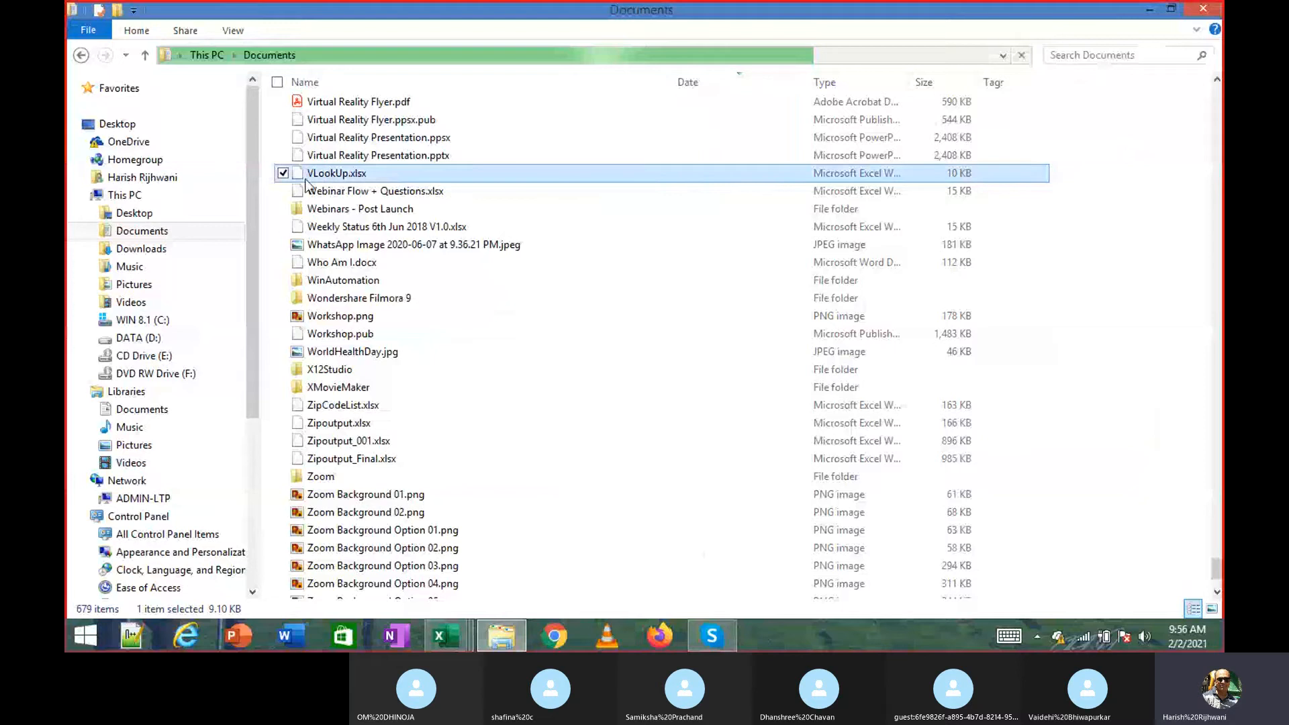
Select VLookUp.xlsx in the Documents folder and send it in the Skype meeting chat.
drag(309, 177, 433, 184)
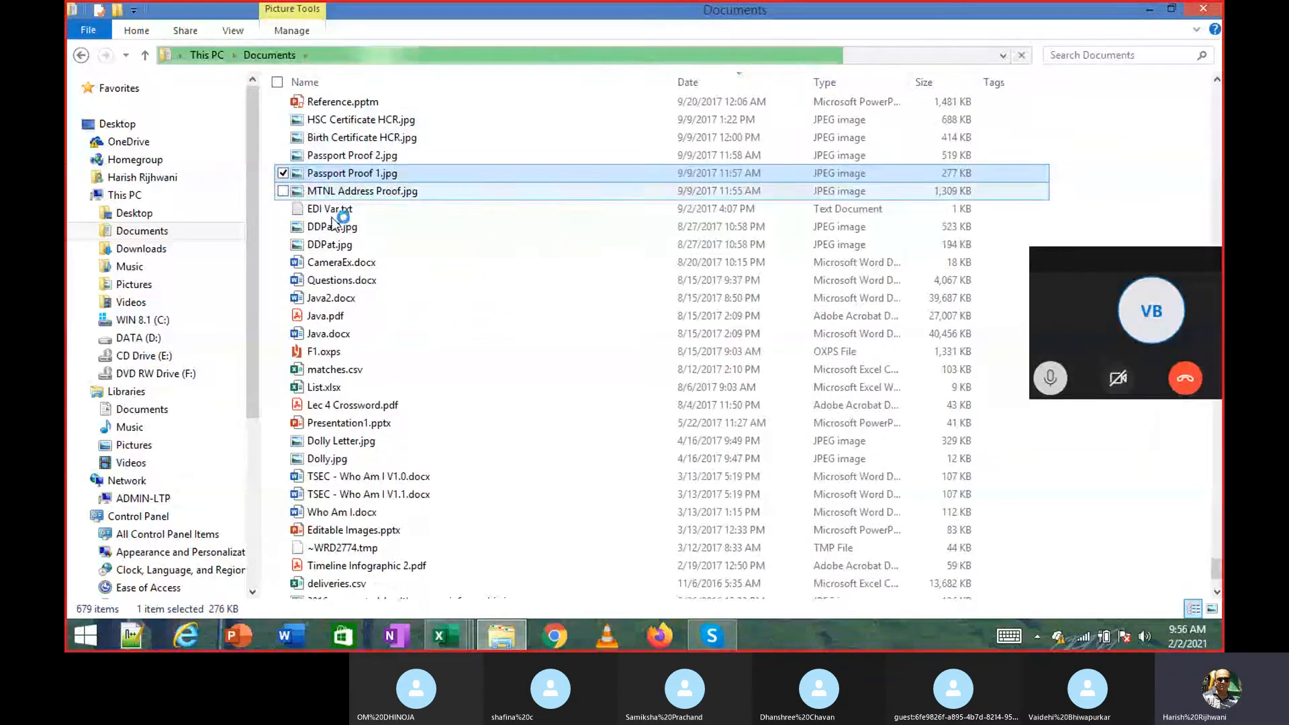
click(332, 239)
key(v)
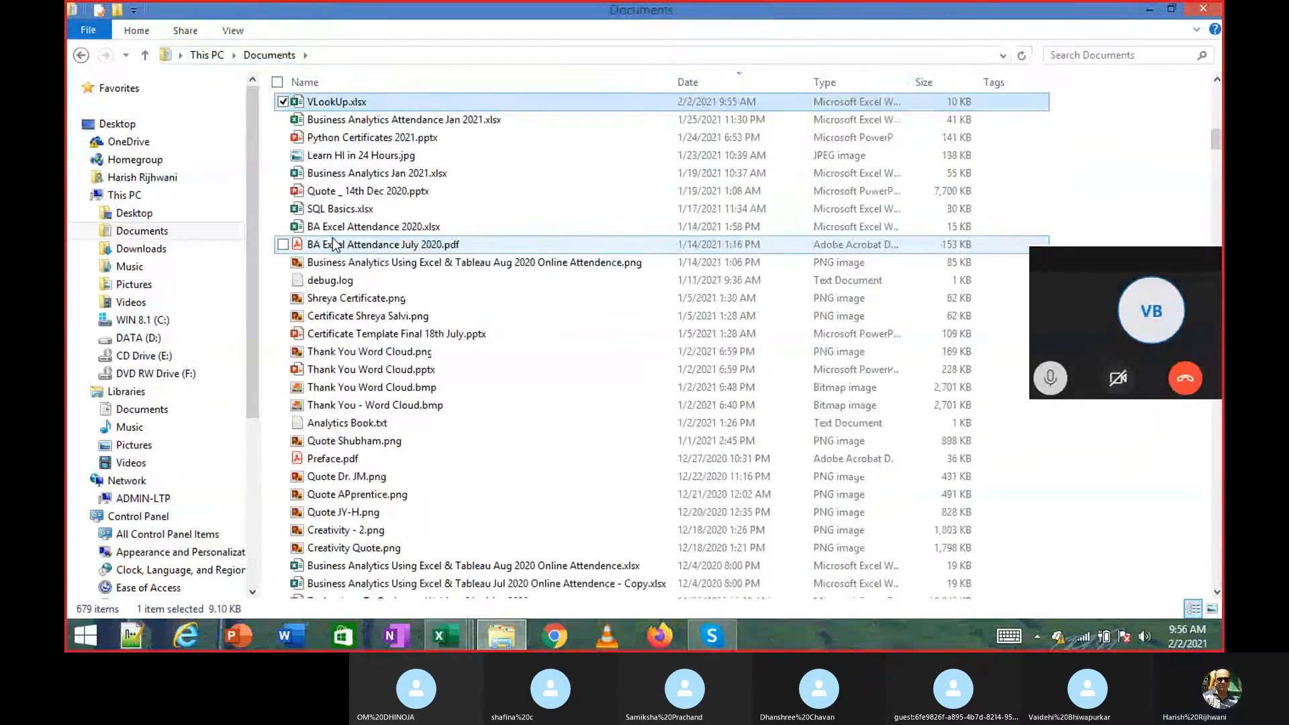
drag(344, 104, 1020, 557)
click(1192, 575)
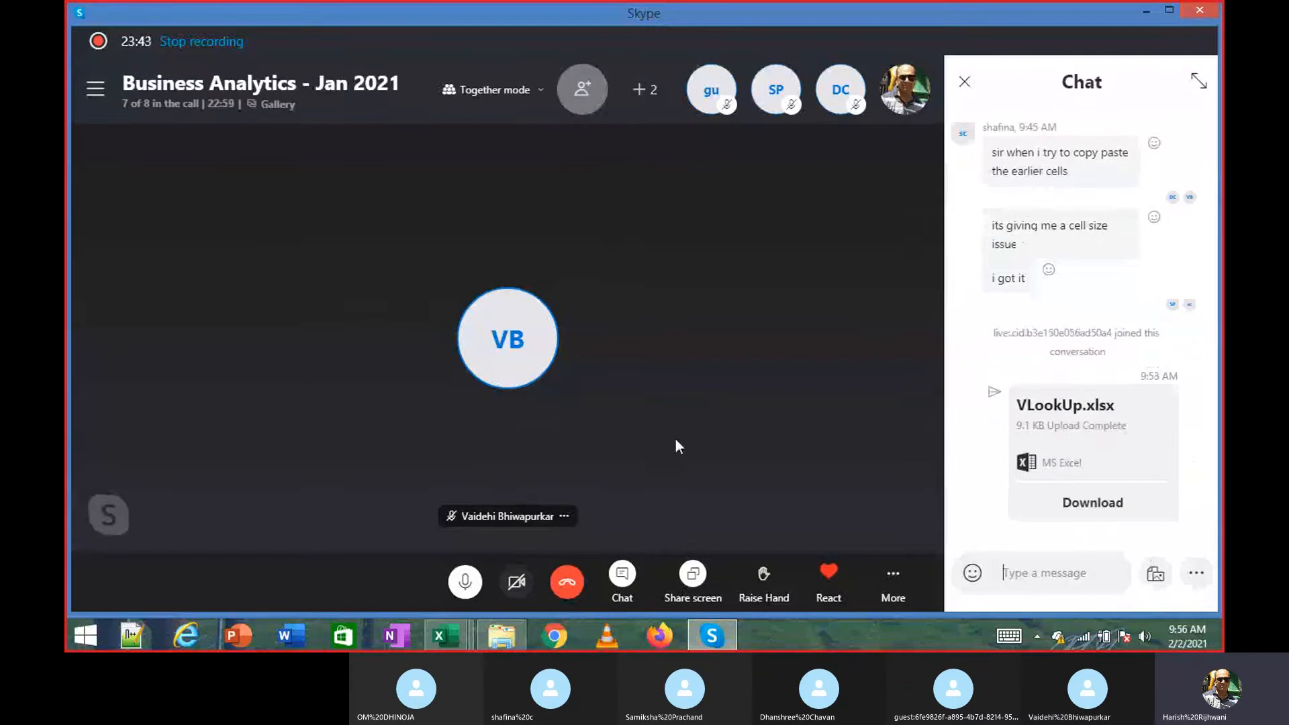
Switch to Excel's KJSE BA Report Jan 25 2021 workbook and try to centre the marks table's header row B1:E1.
key(alt+Tab)
key(alt+Tab)
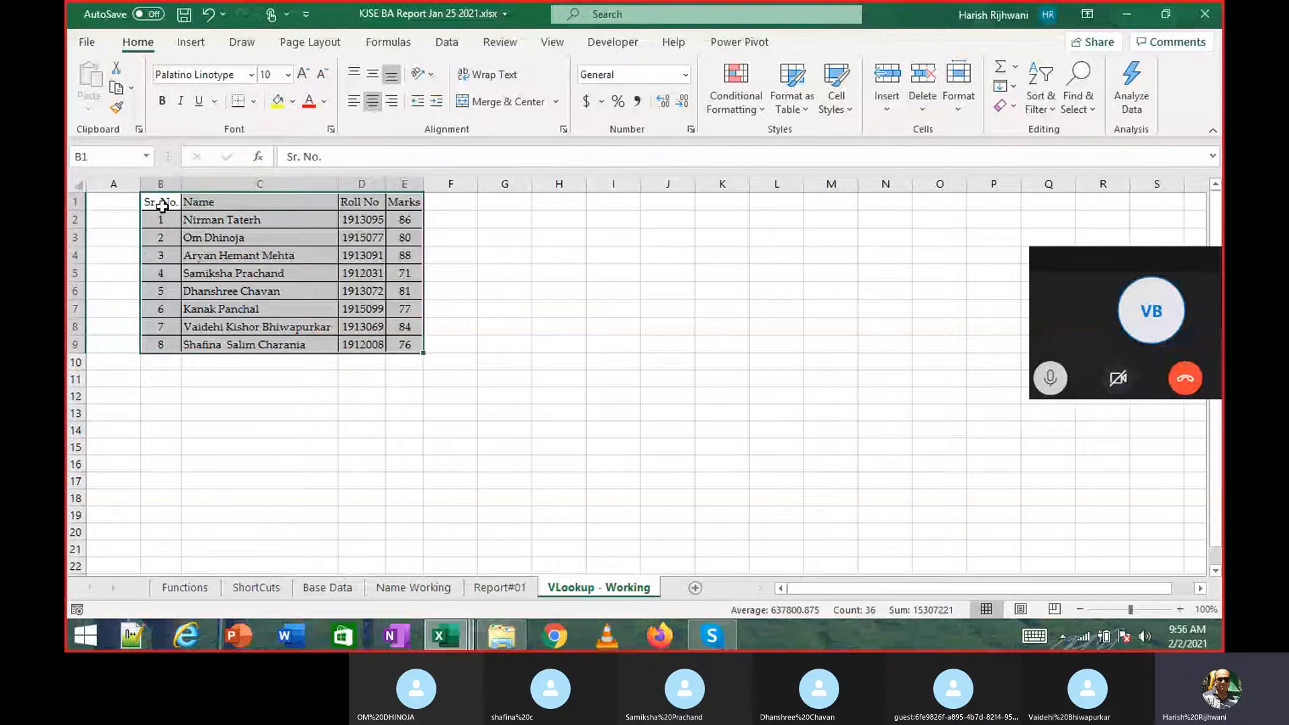
drag(163, 201, 407, 337)
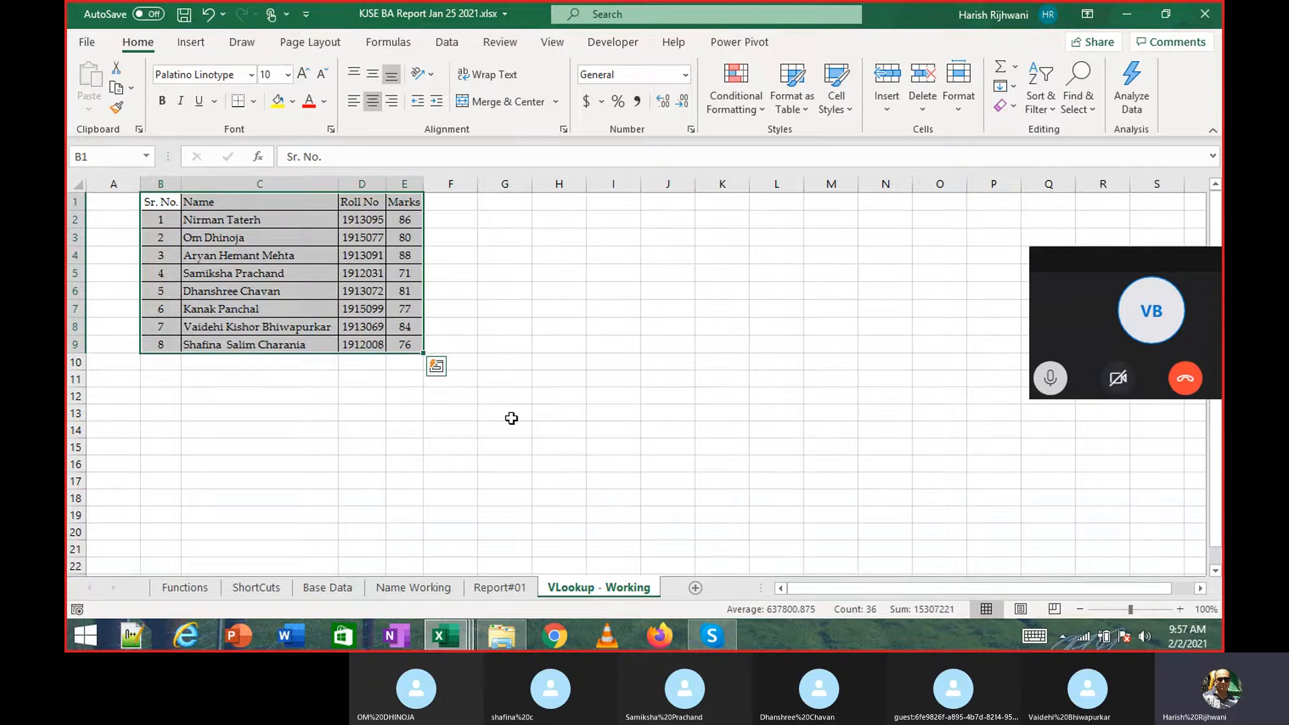
key(ctrl+shift+Up)
key(alt+h)
key(a)
key(c)
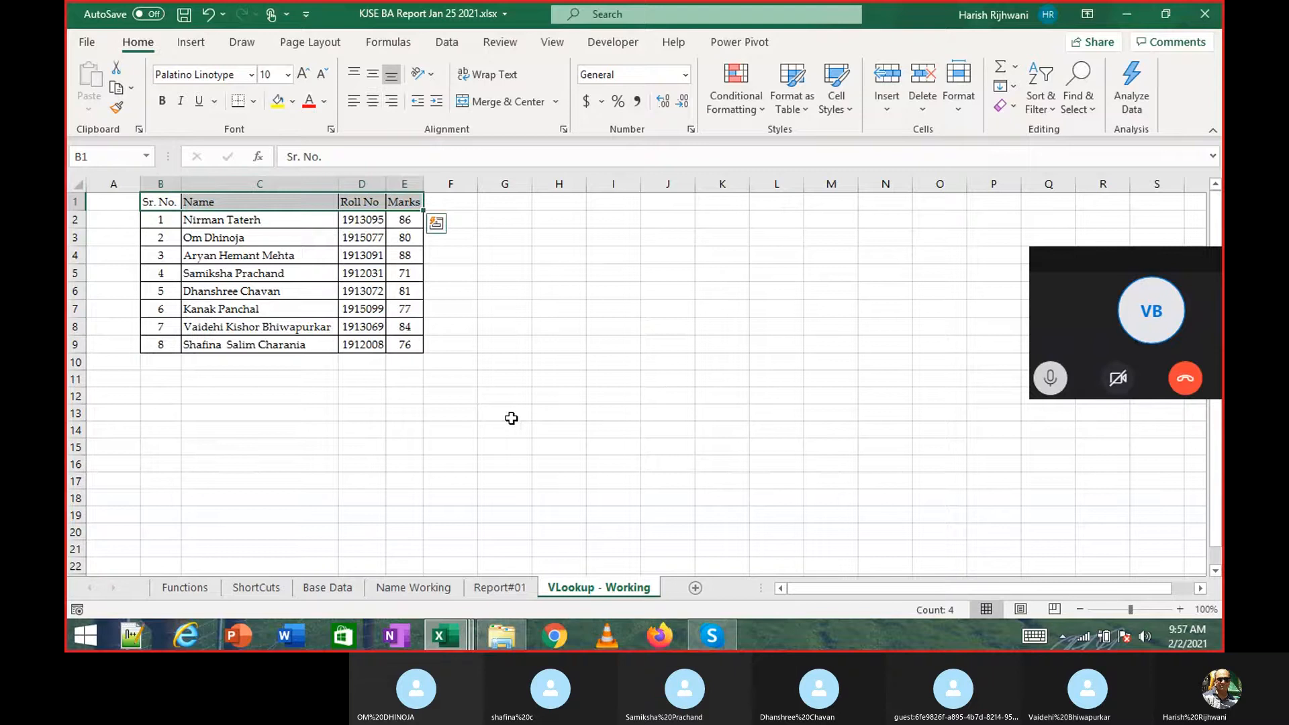
click(489, 305)
key(alt+Tab)
key(alt+Tab)
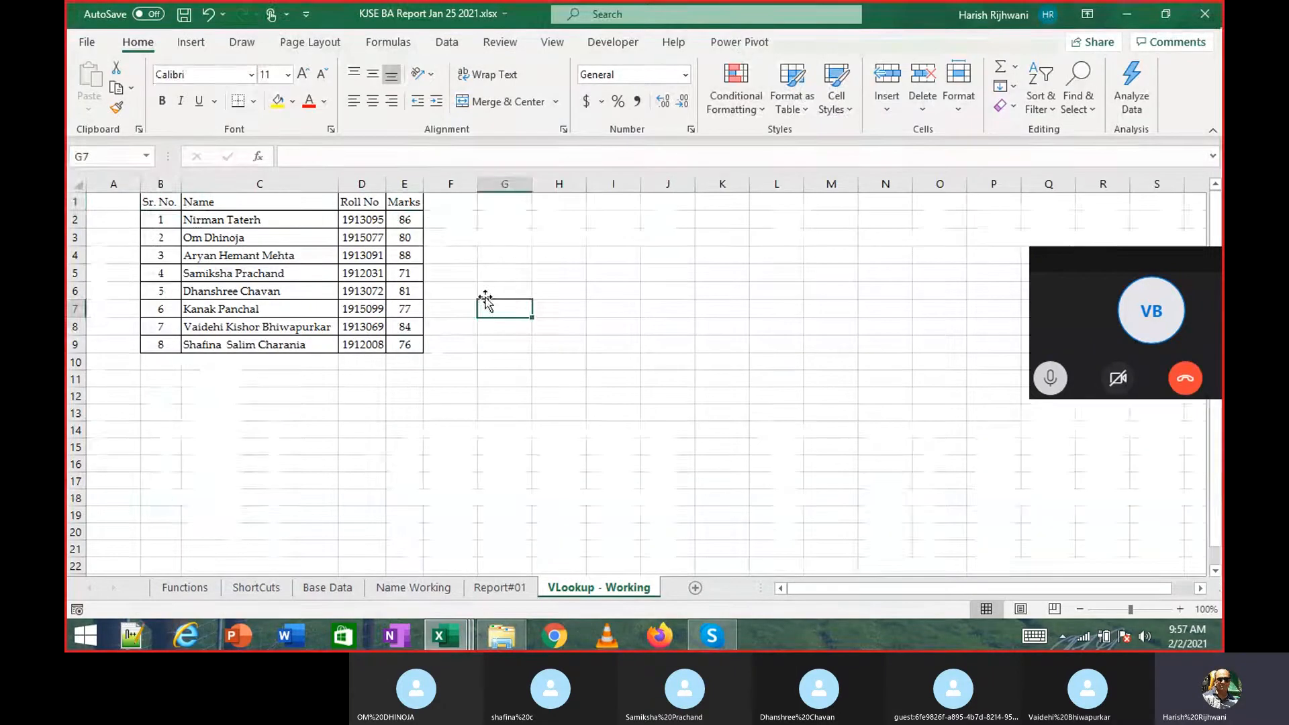
Fill the Sr. No. header cell B1 with a light gold theme color.
key(ctrl+Up)
key(ctrl+Left)
key(ctrl+Left)
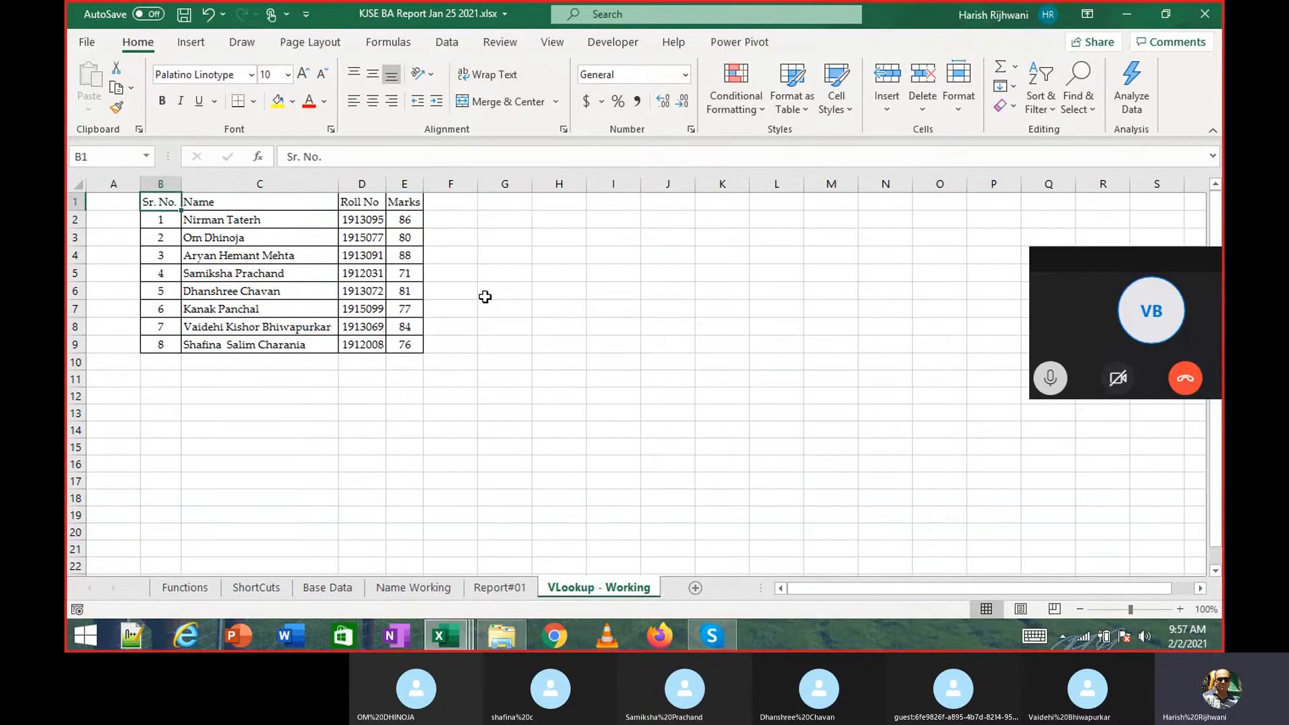
click(242, 638)
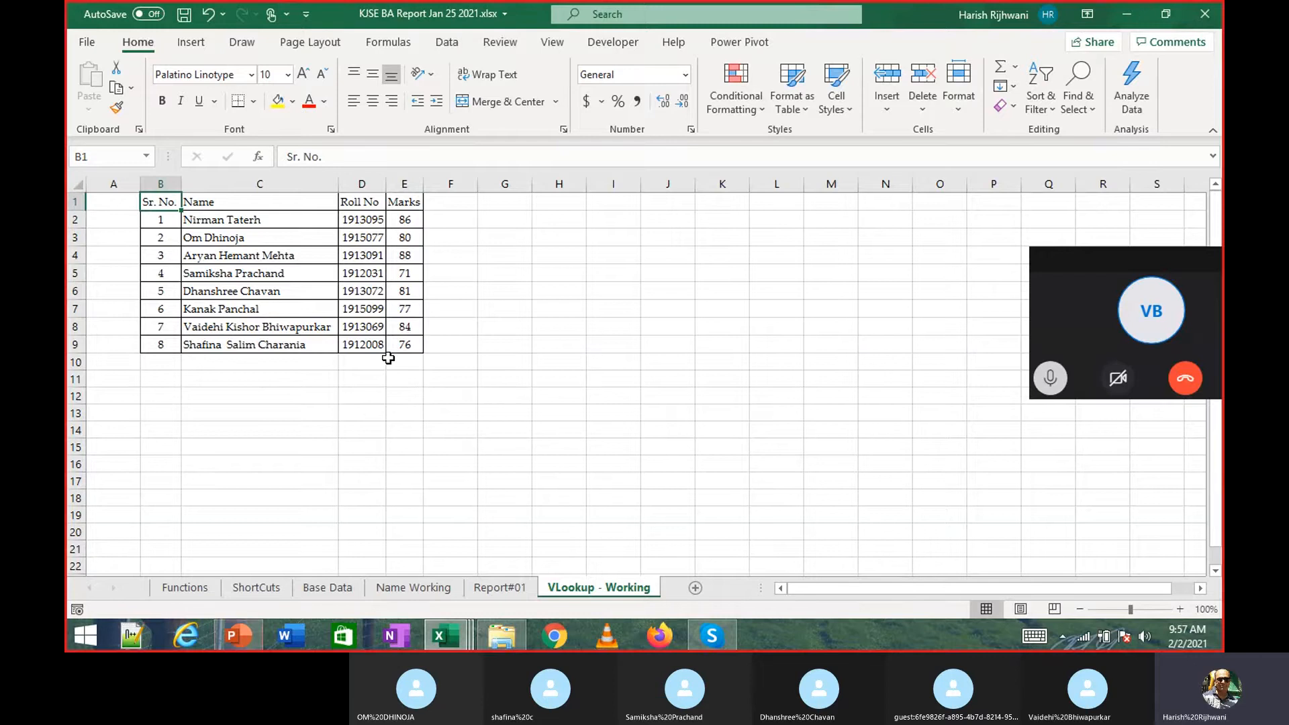
key(alt)
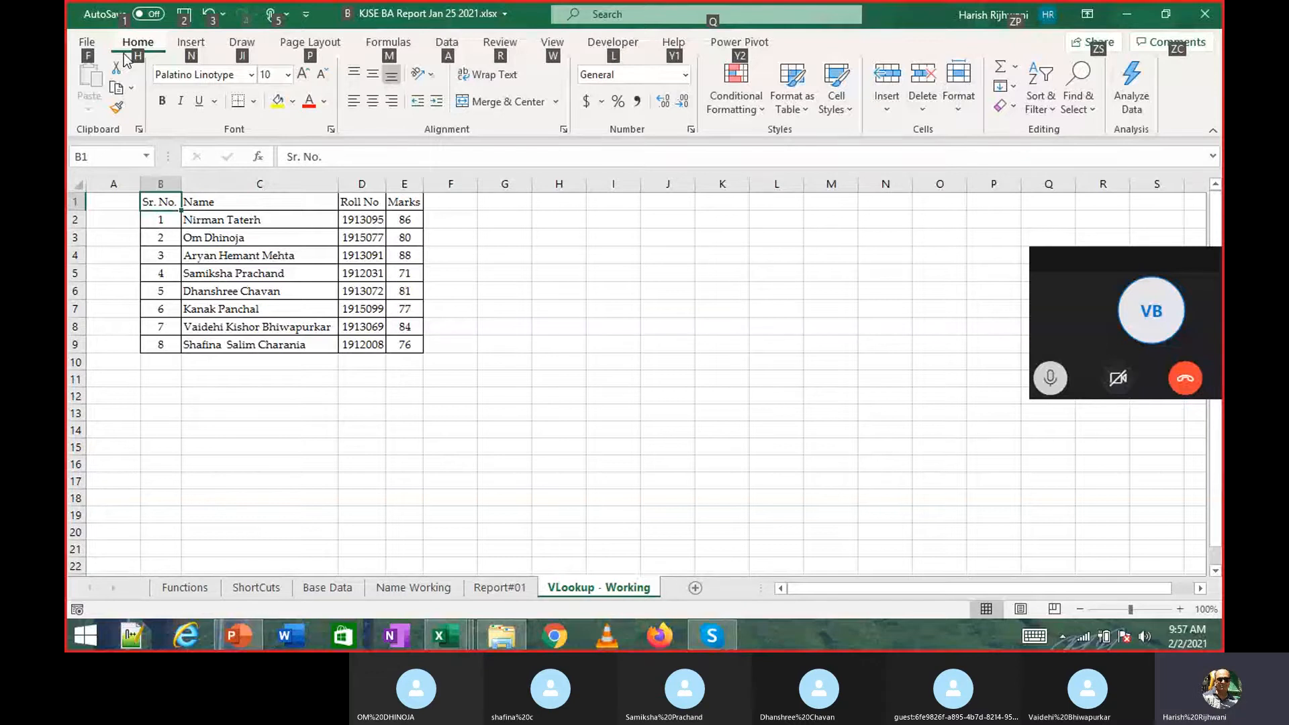
key(h)
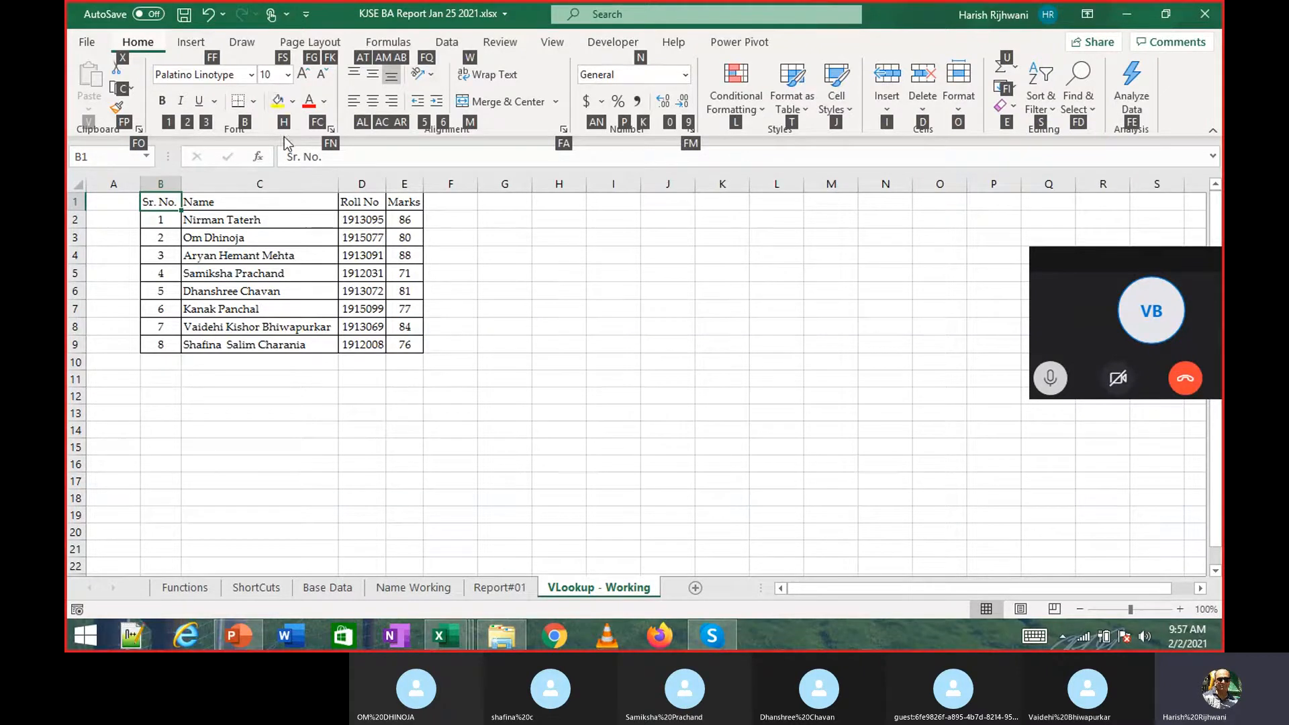
key(h)
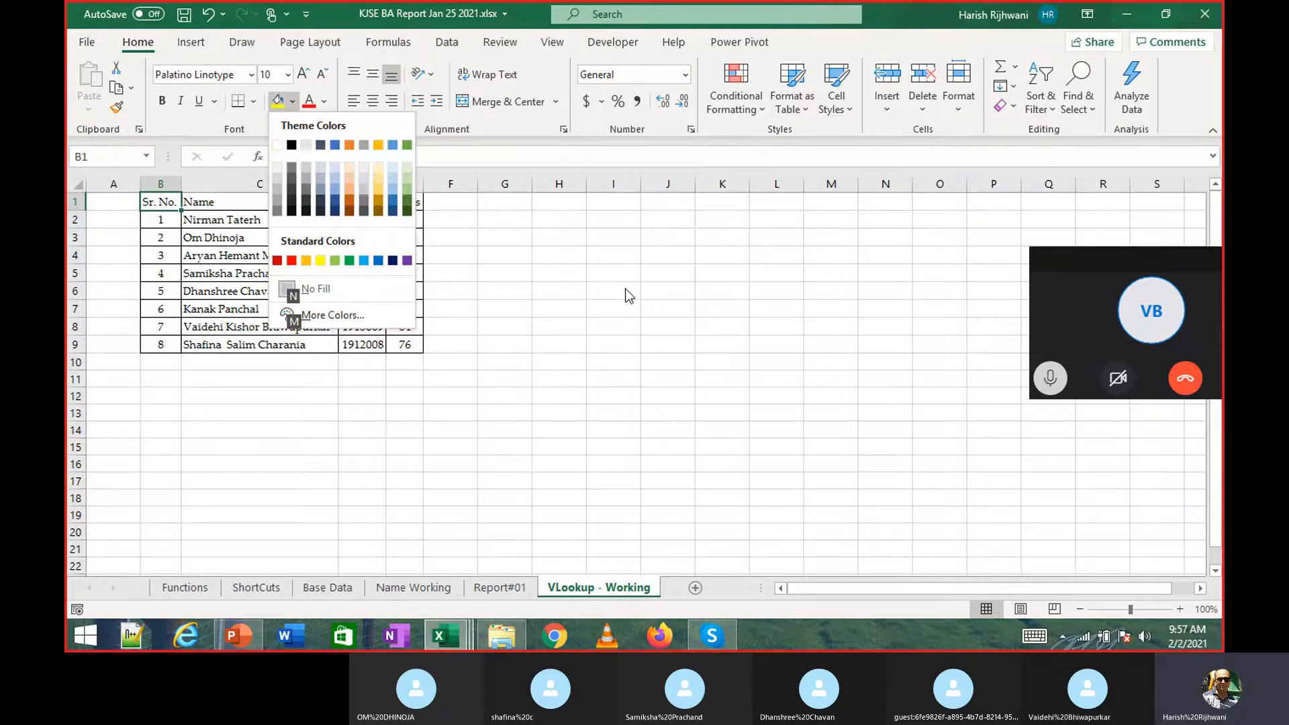
key(Down)
key(Down)
key(Down)
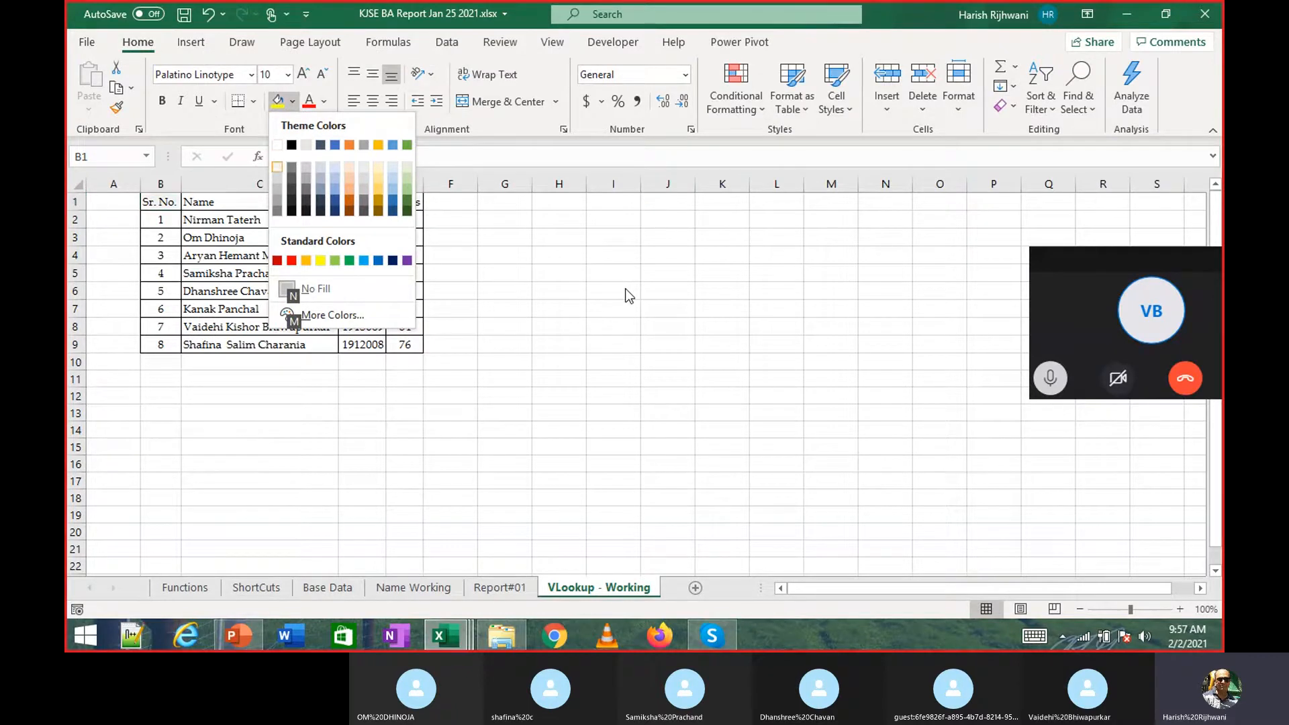
key(Right)
key(Right)
key(Right)
key(Right)
key(Right)
key(Right)
key(Right)
key(Down)
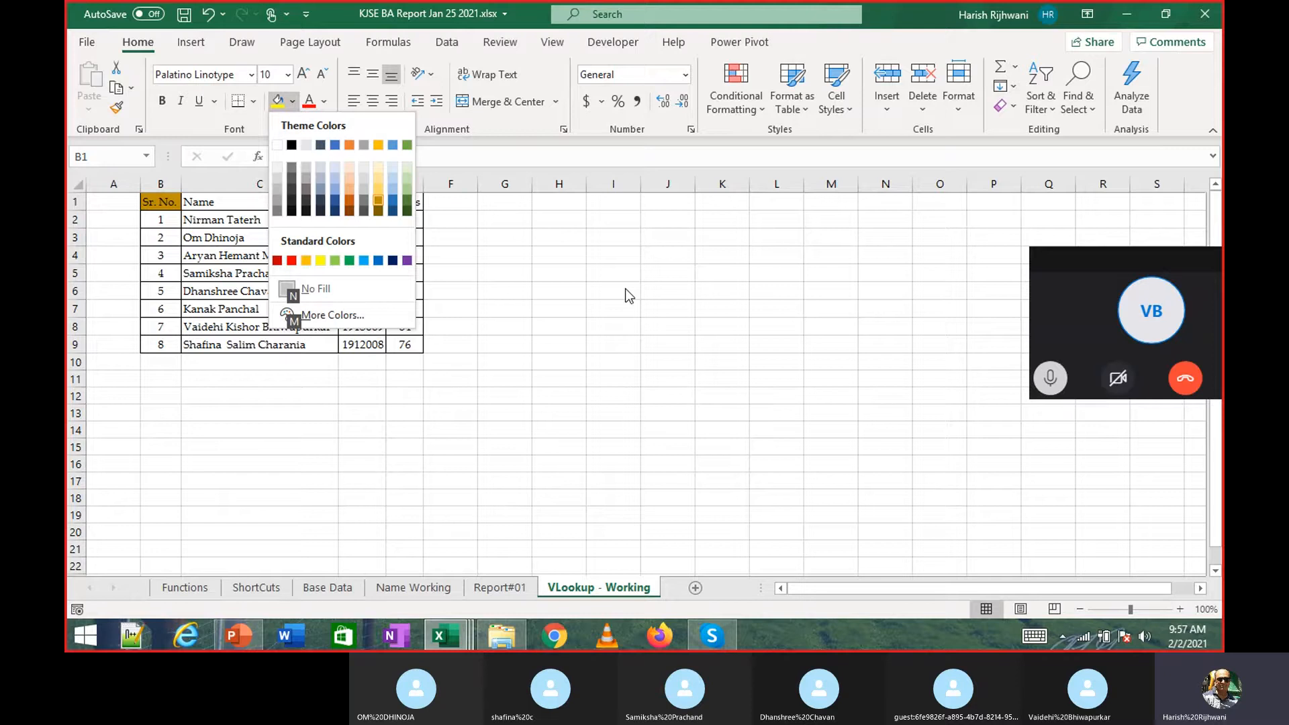
key(Up)
key(Up)
key(Return)
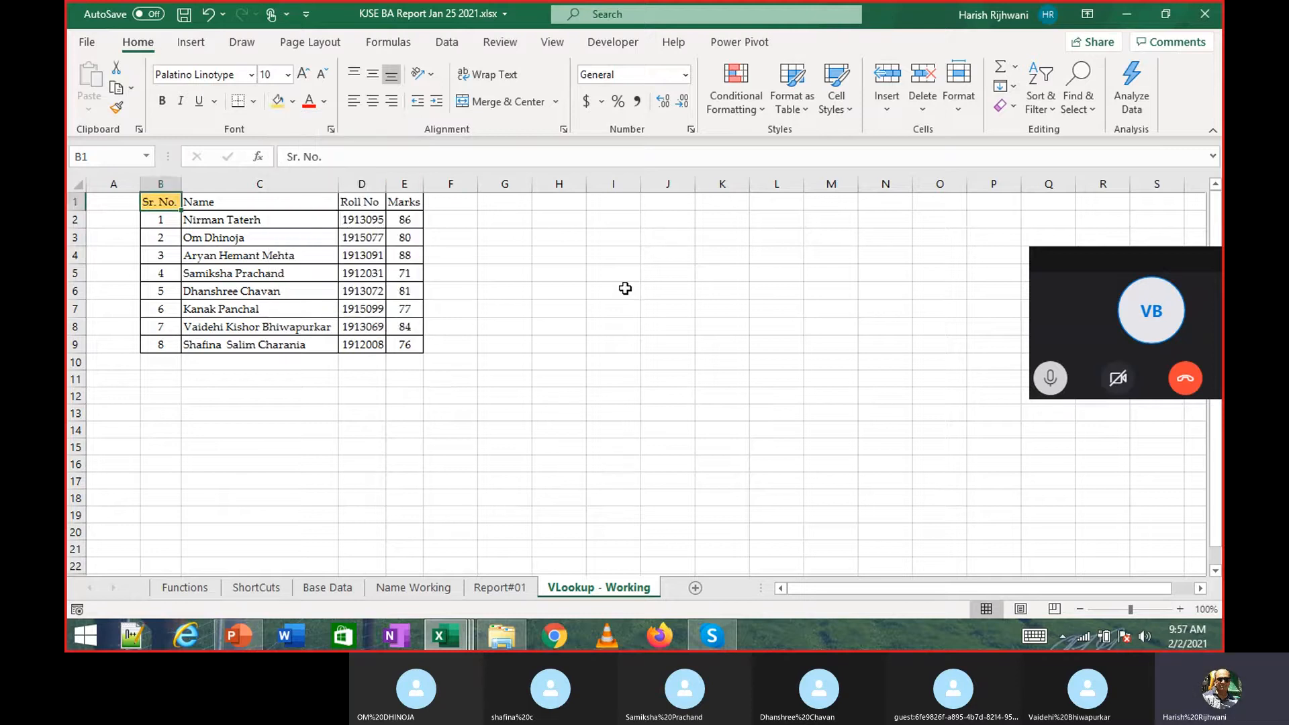
Open Insert Function on cell C1, close it without inserting anything, and look over the Formulas commands and their key tips.
key(Right)
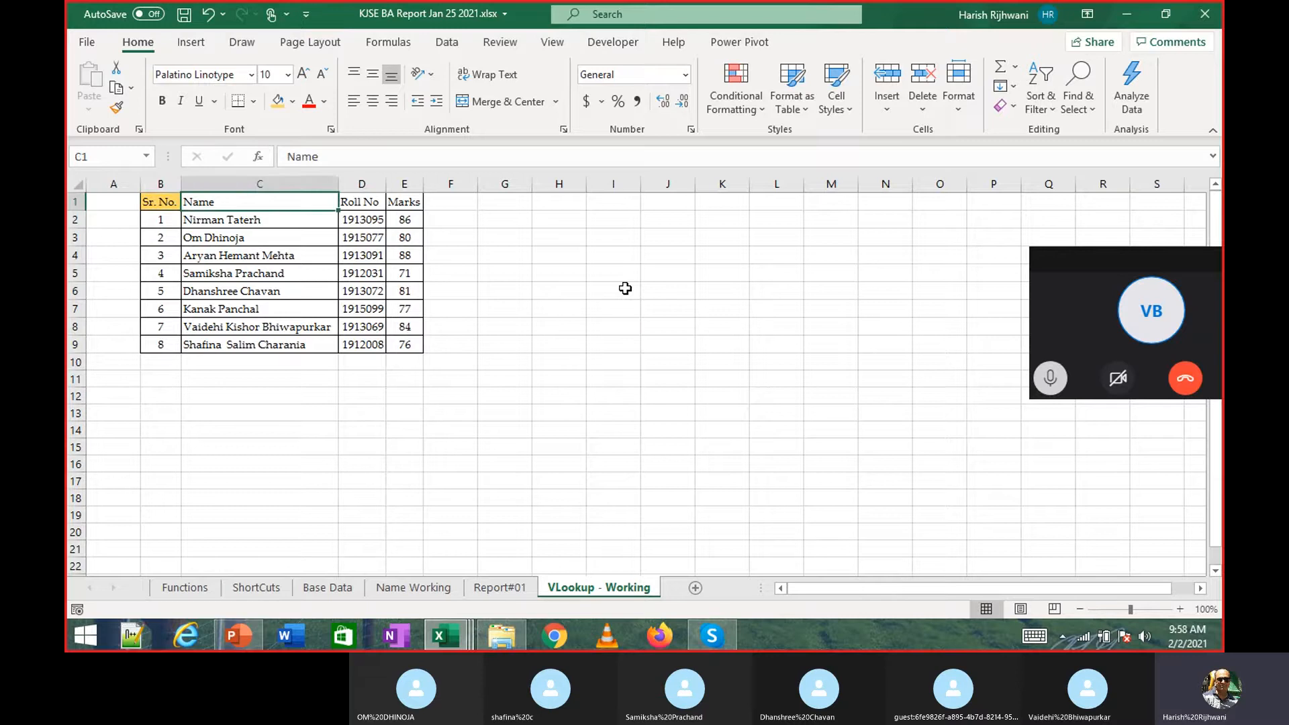
key(alt)
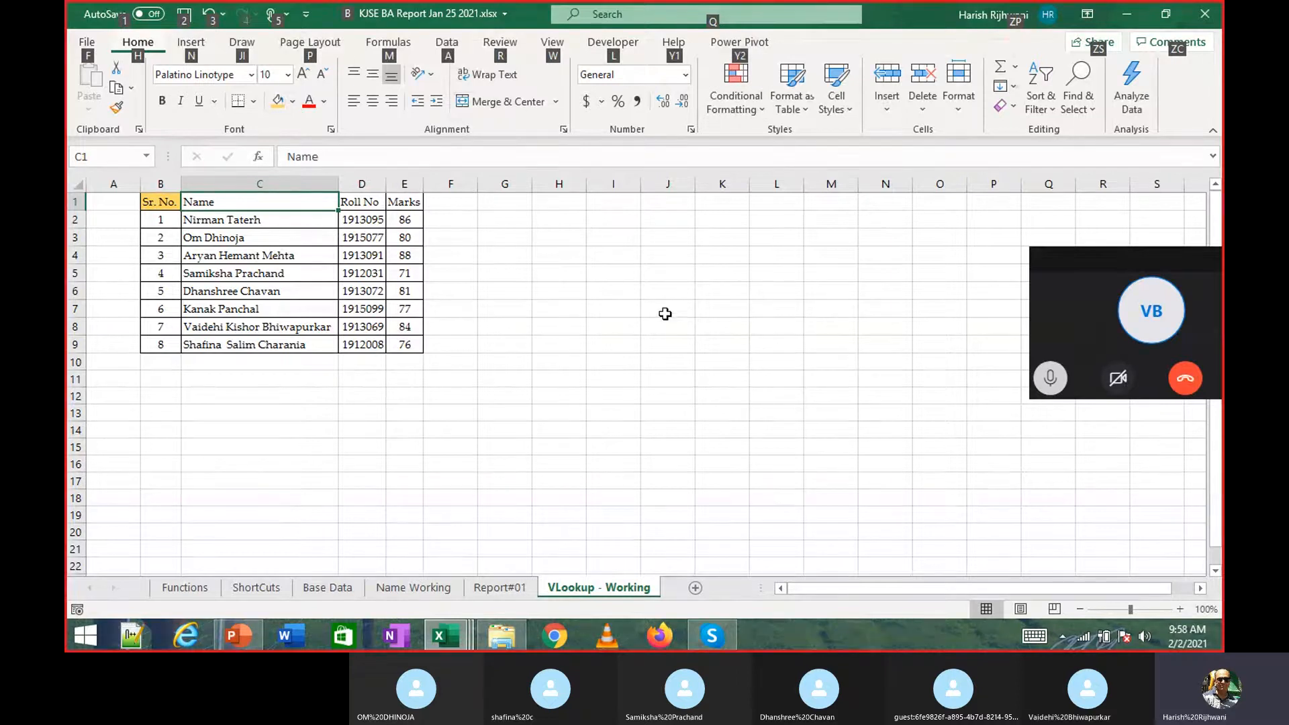
key(m)
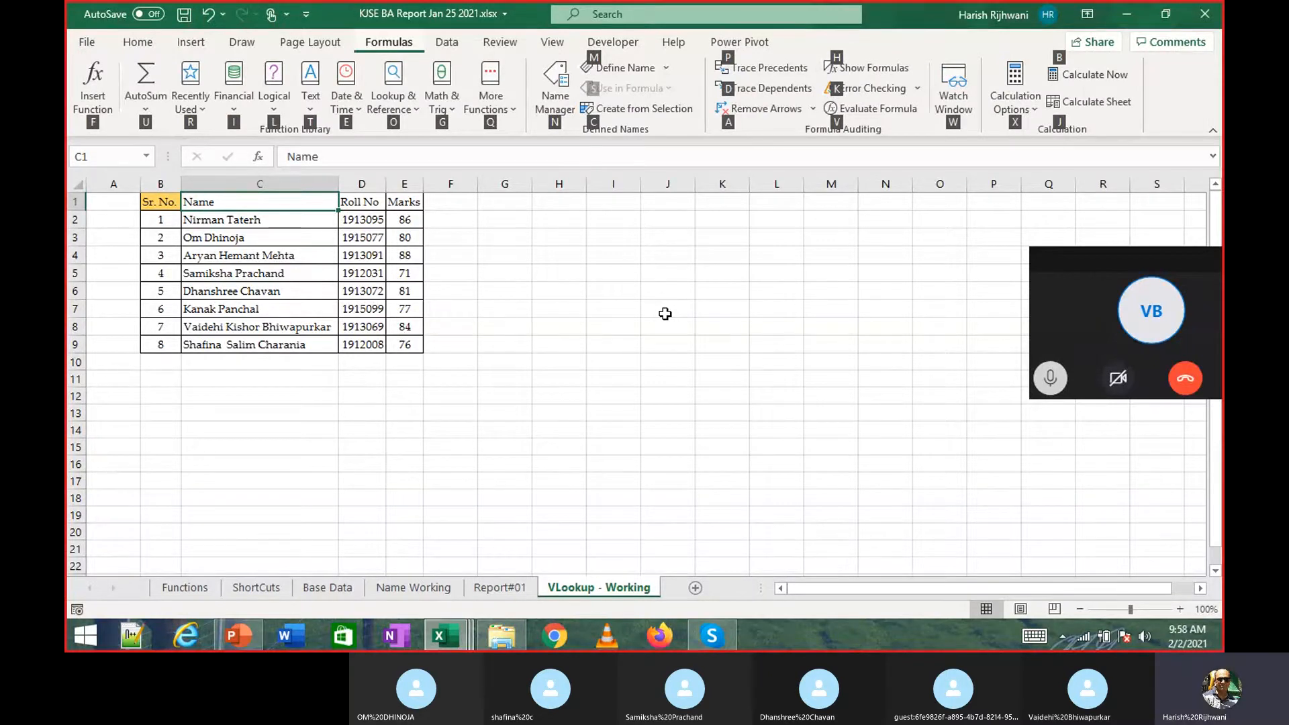
key(f)
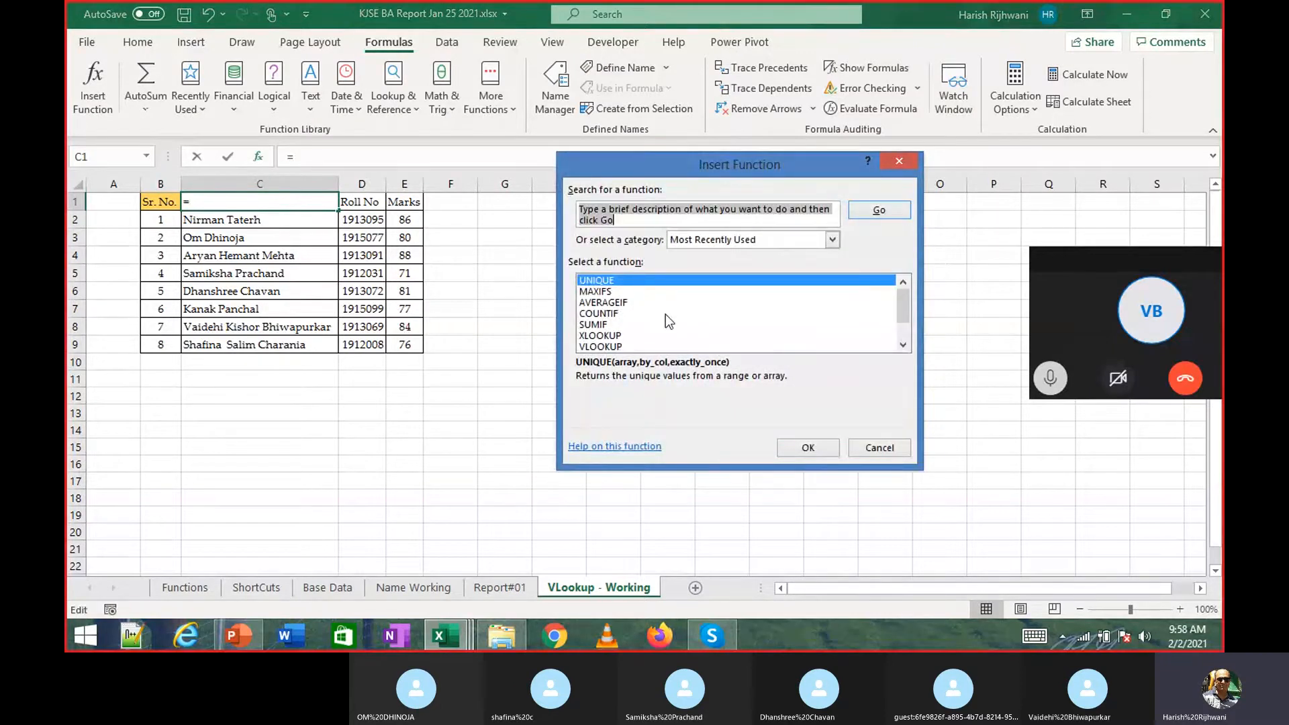
key(Escape)
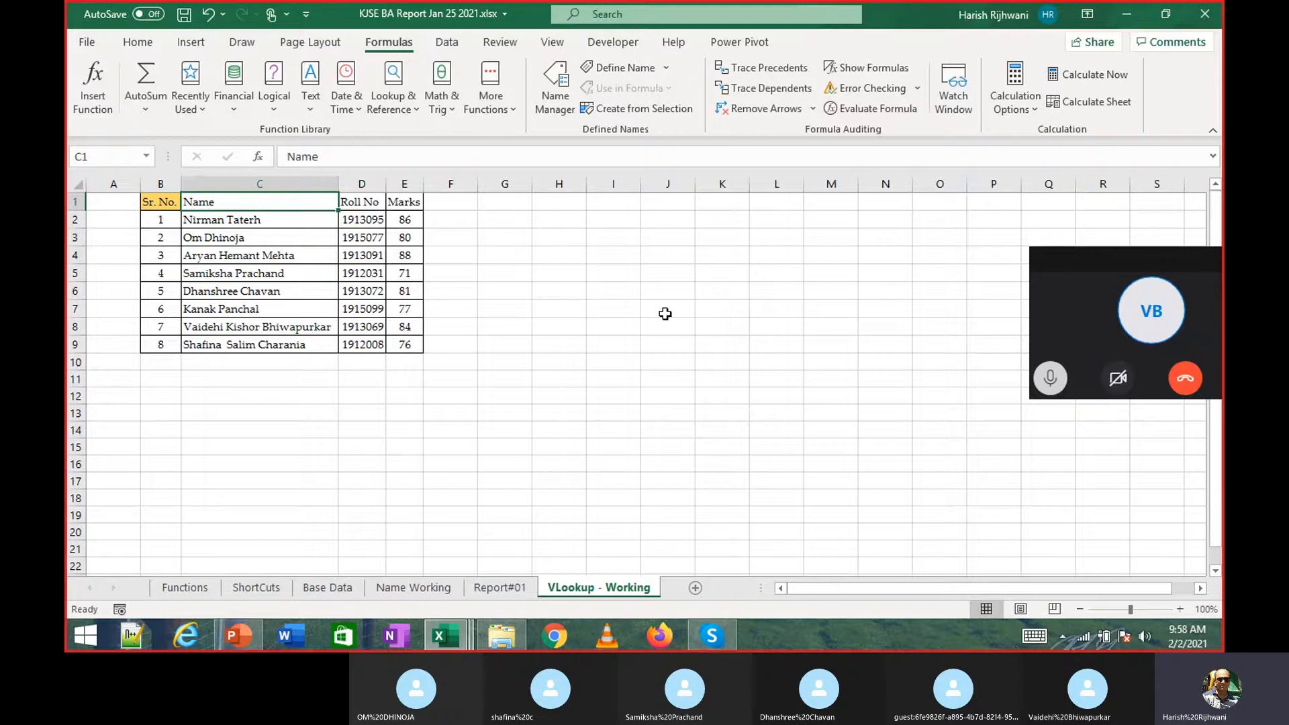
key(alt+f)
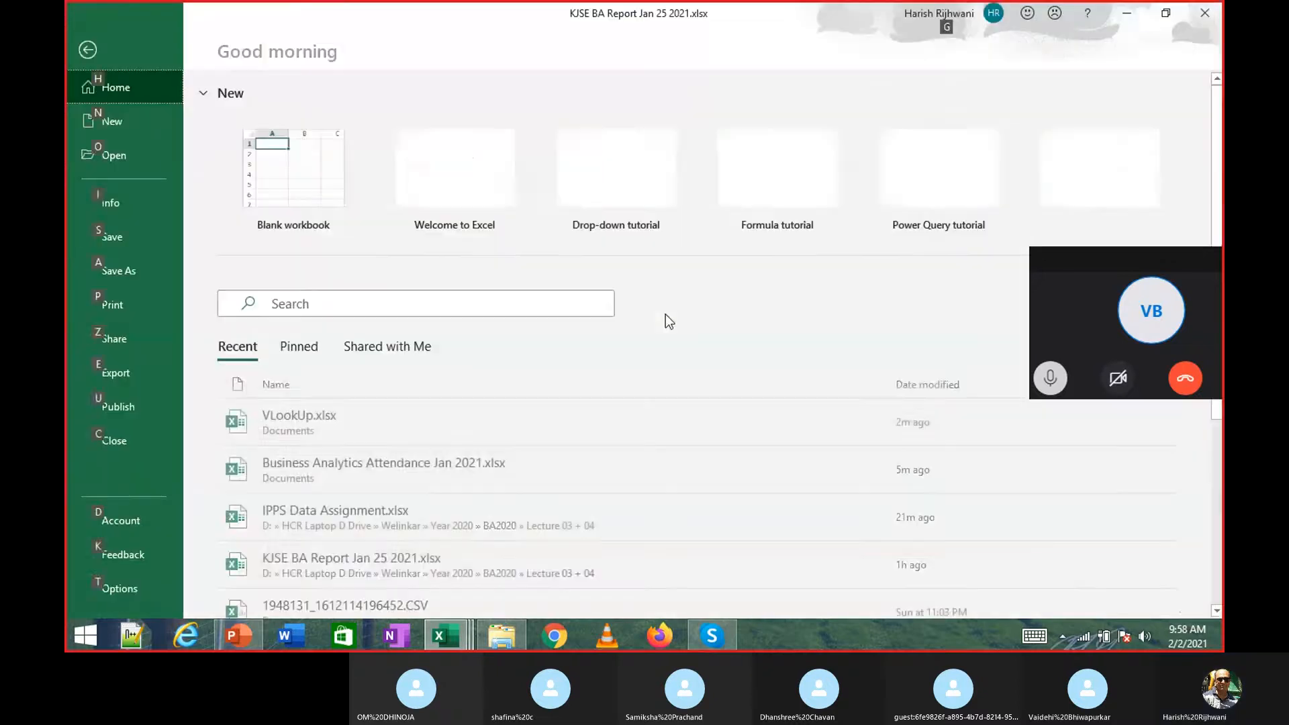
key(Escape)
key(alt)
key(m)
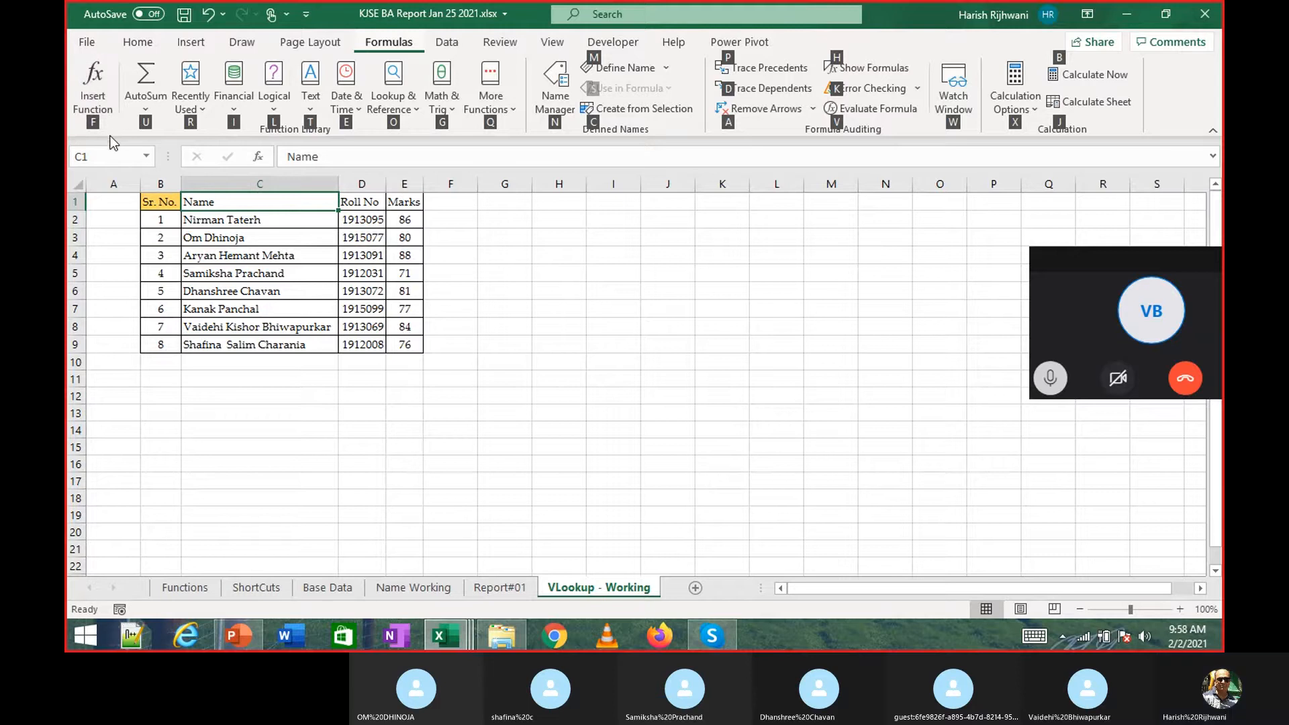
key(alt)
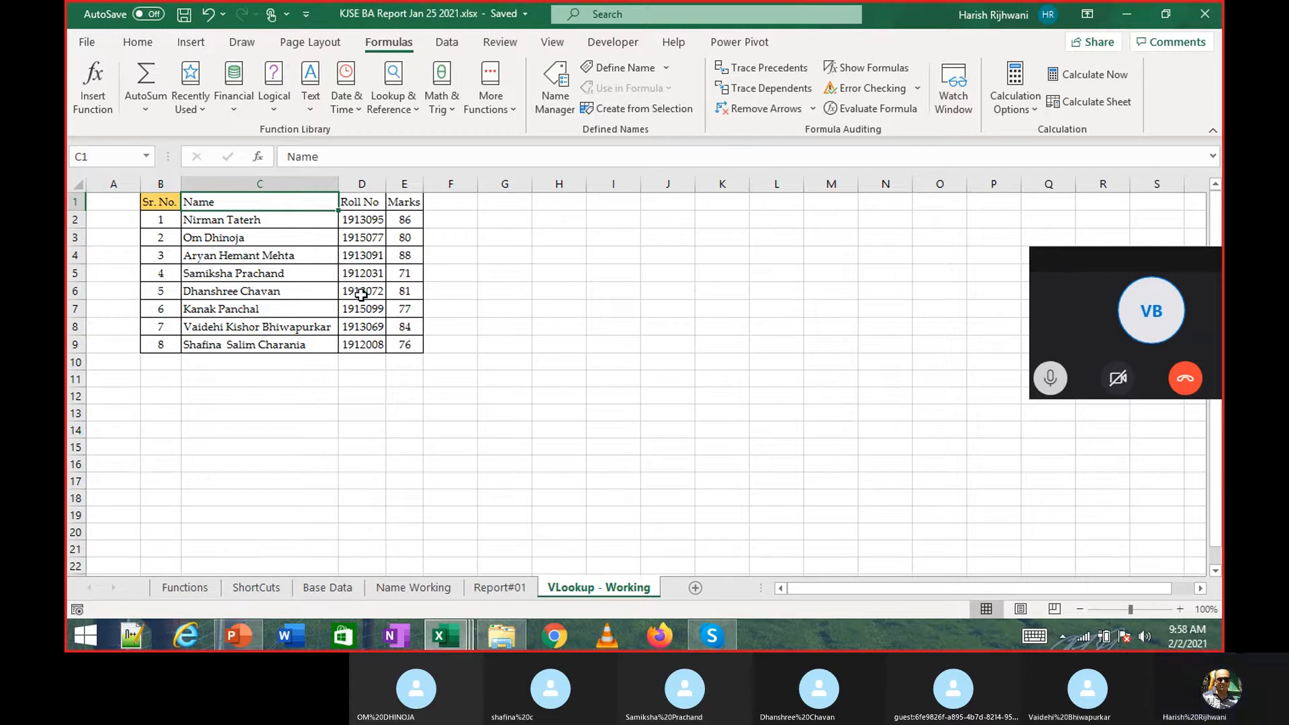
Centre the Name header in cell C1 horizontally.
key(alt+h)
key(a)
key(c)
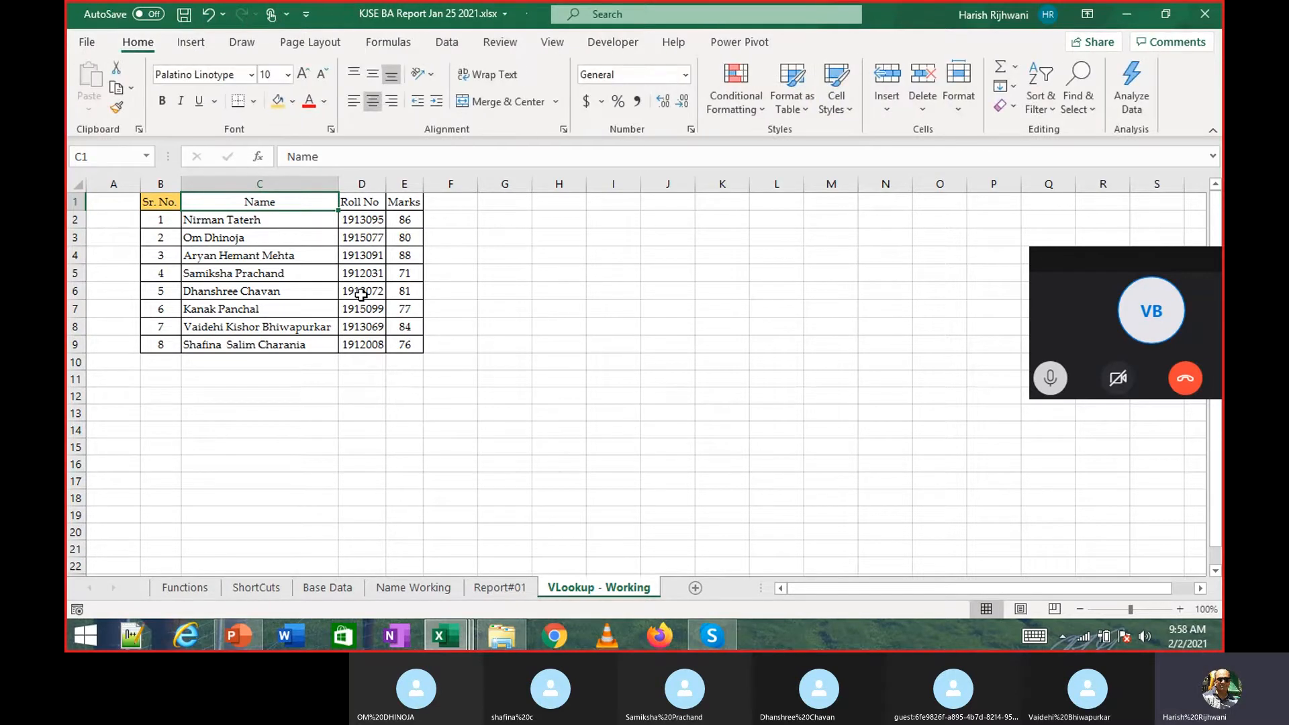
Make the marks table's header row B1:E1 bold.
key(Left)
key(shift+Right)
key(shift+Right)
key(shift+Right)
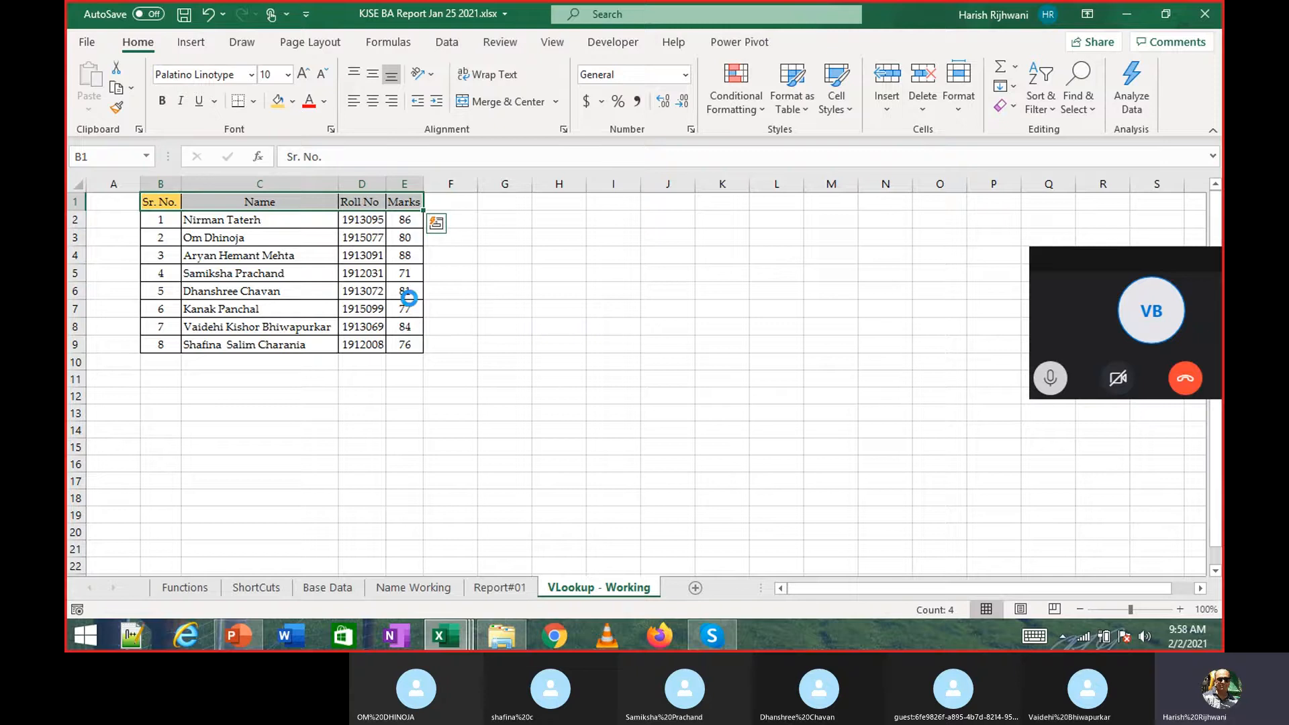
key(Right)
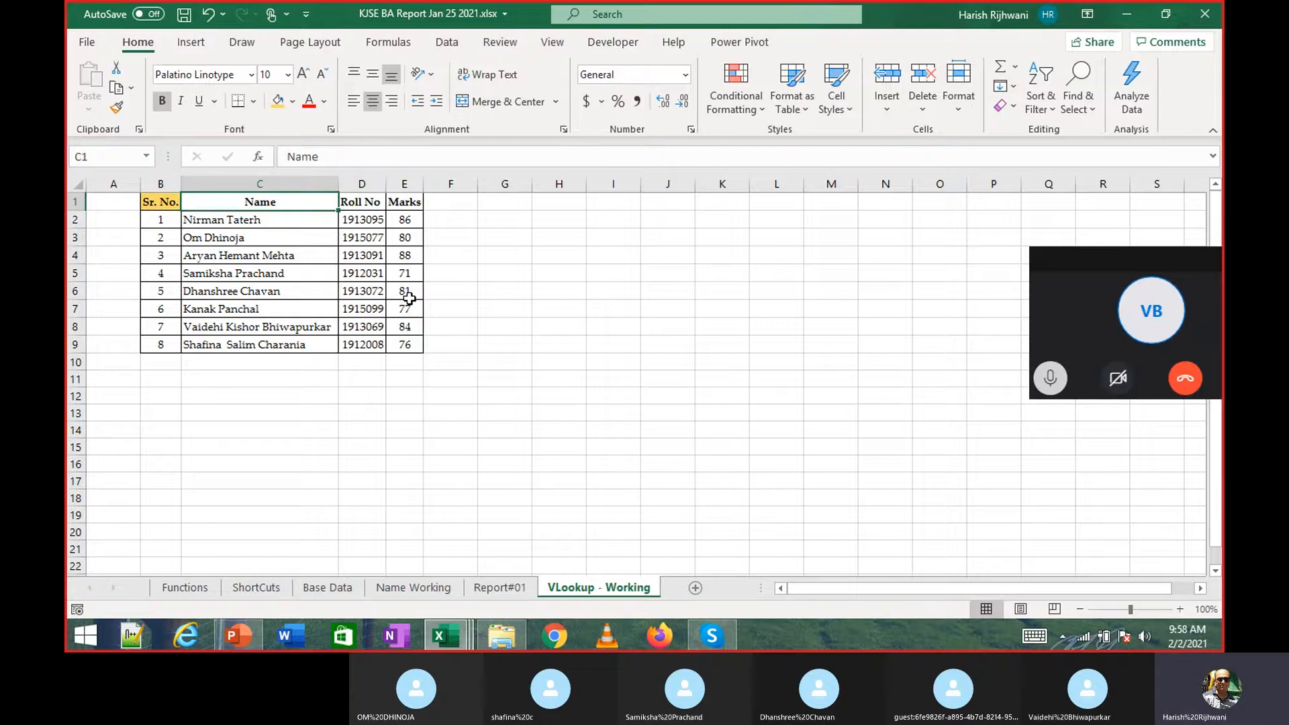
key(Left)
key(ctrl+a)
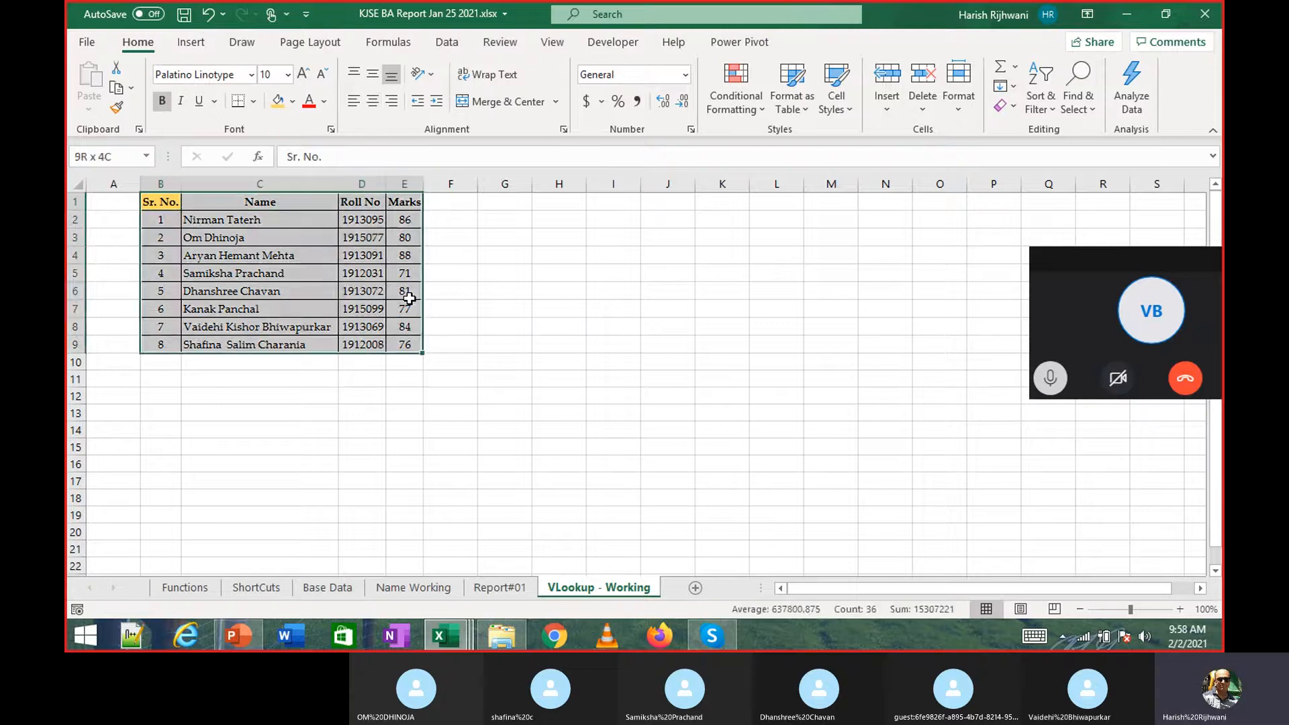
key(Right)
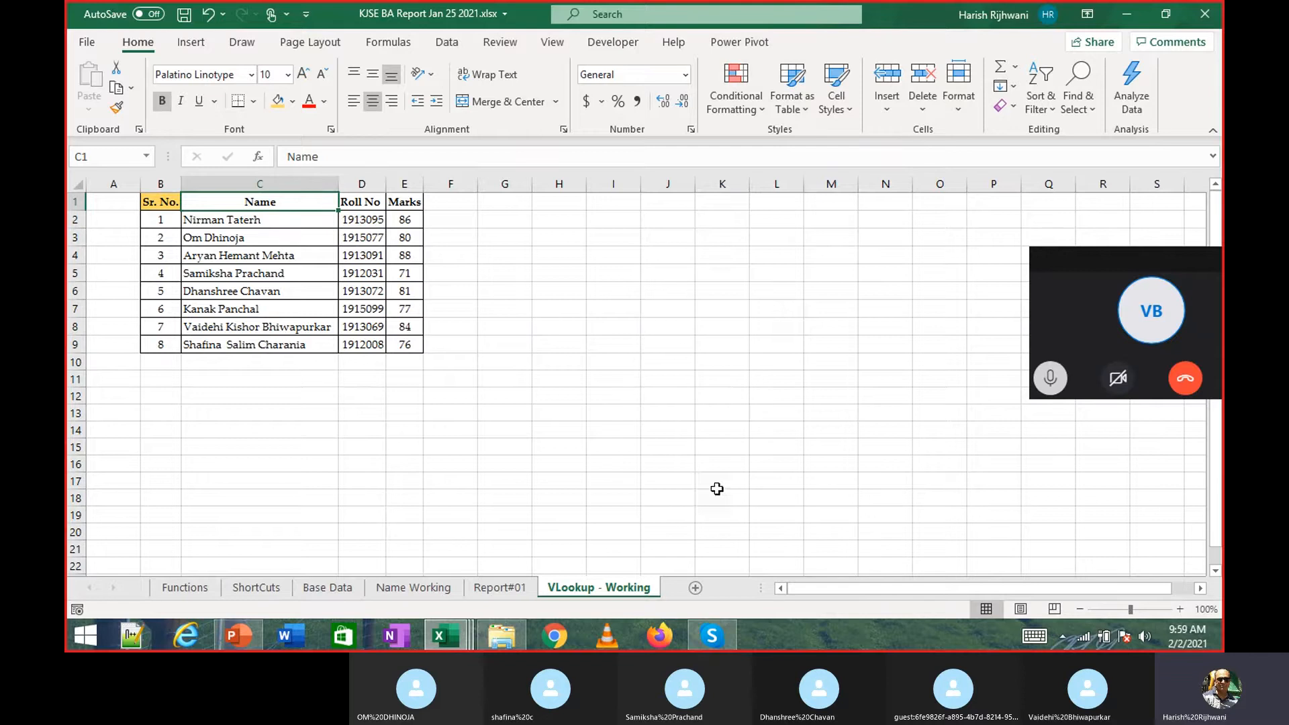
mouse_move(715, 626)
click(564, 325)
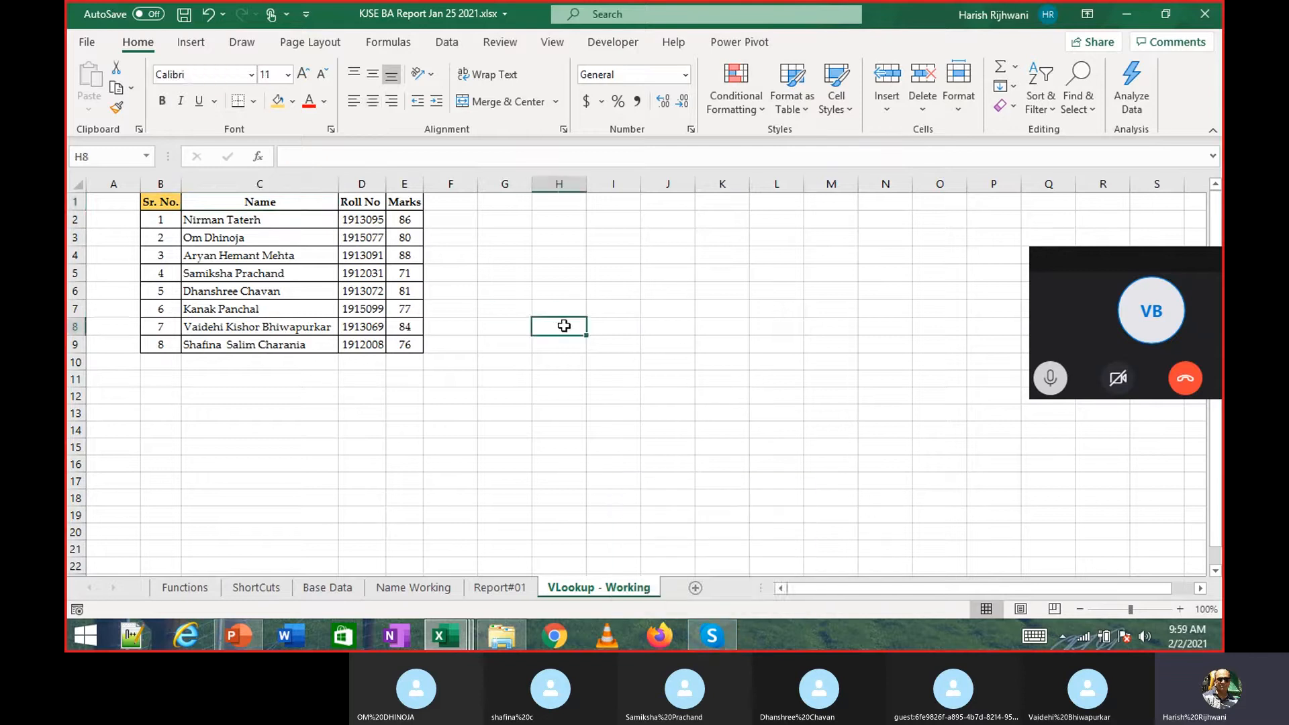
Check the Skype meeting chat for unread messages and return to the VLookup - Working sheet in Excel.
key(alt+Tab)
key(alt+Tab)
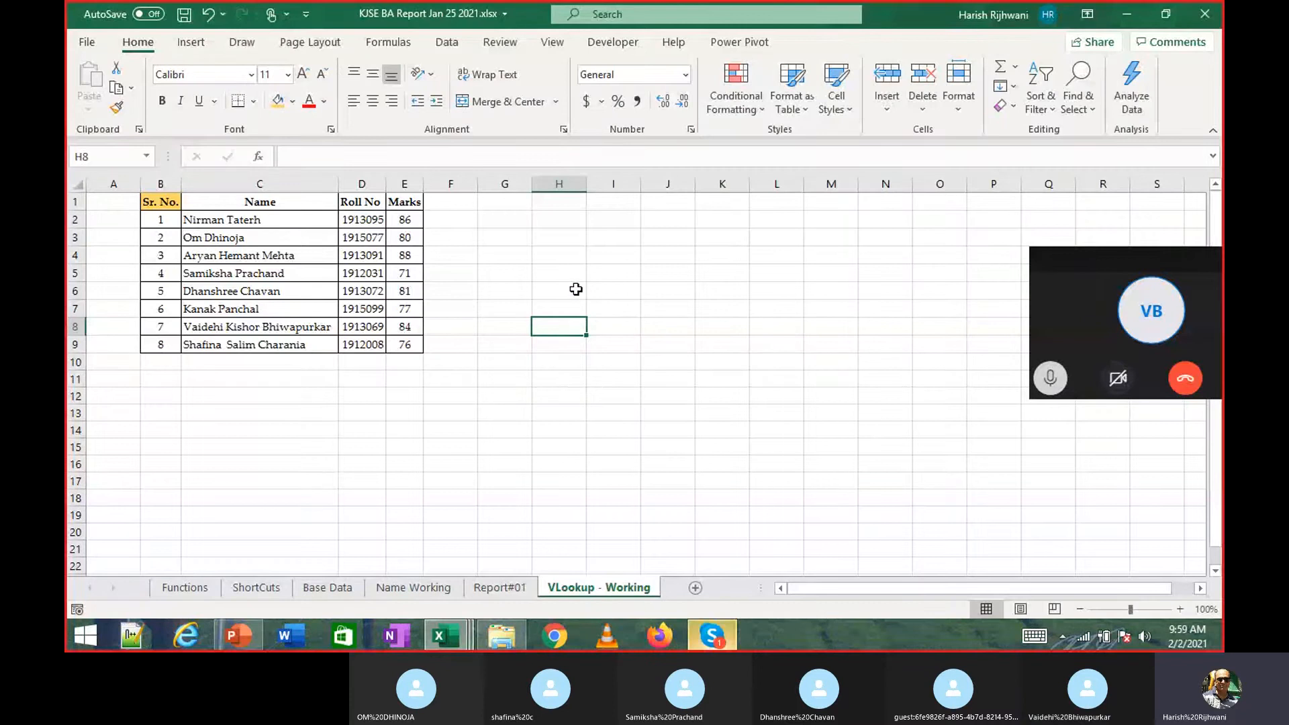
click(713, 638)
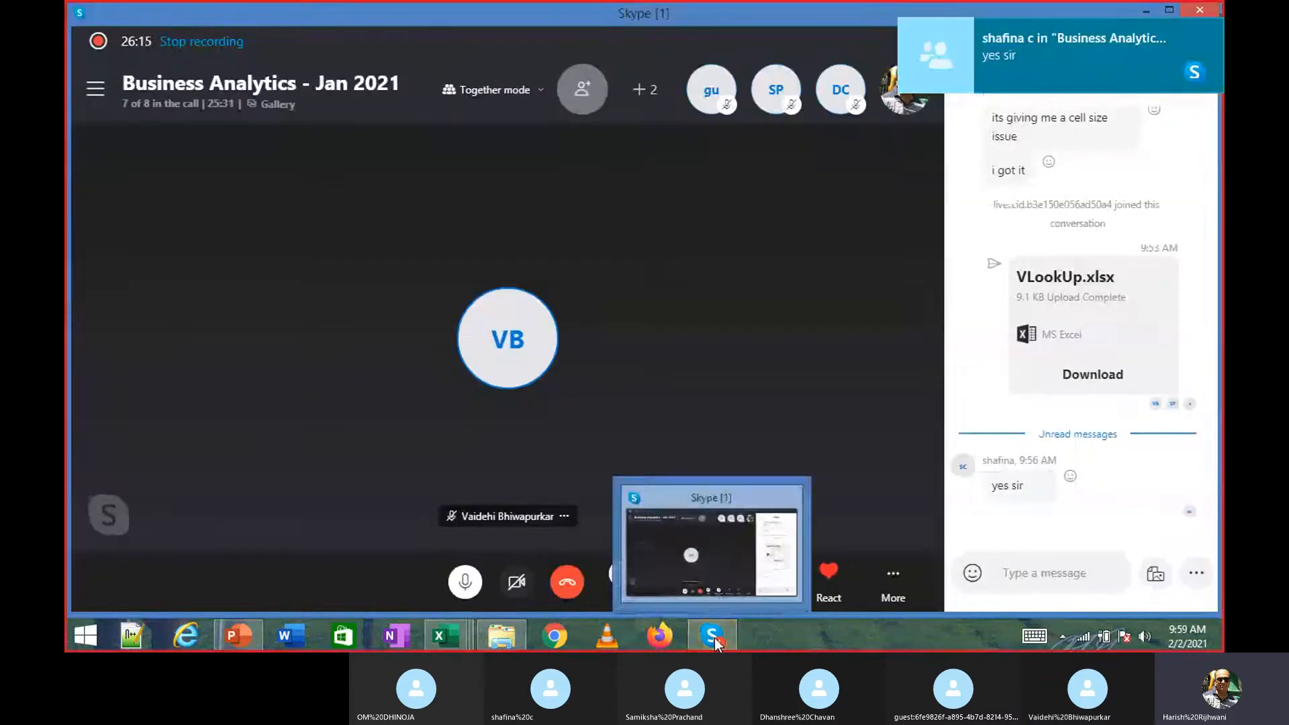
key(alt+Tab)
click(564, 257)
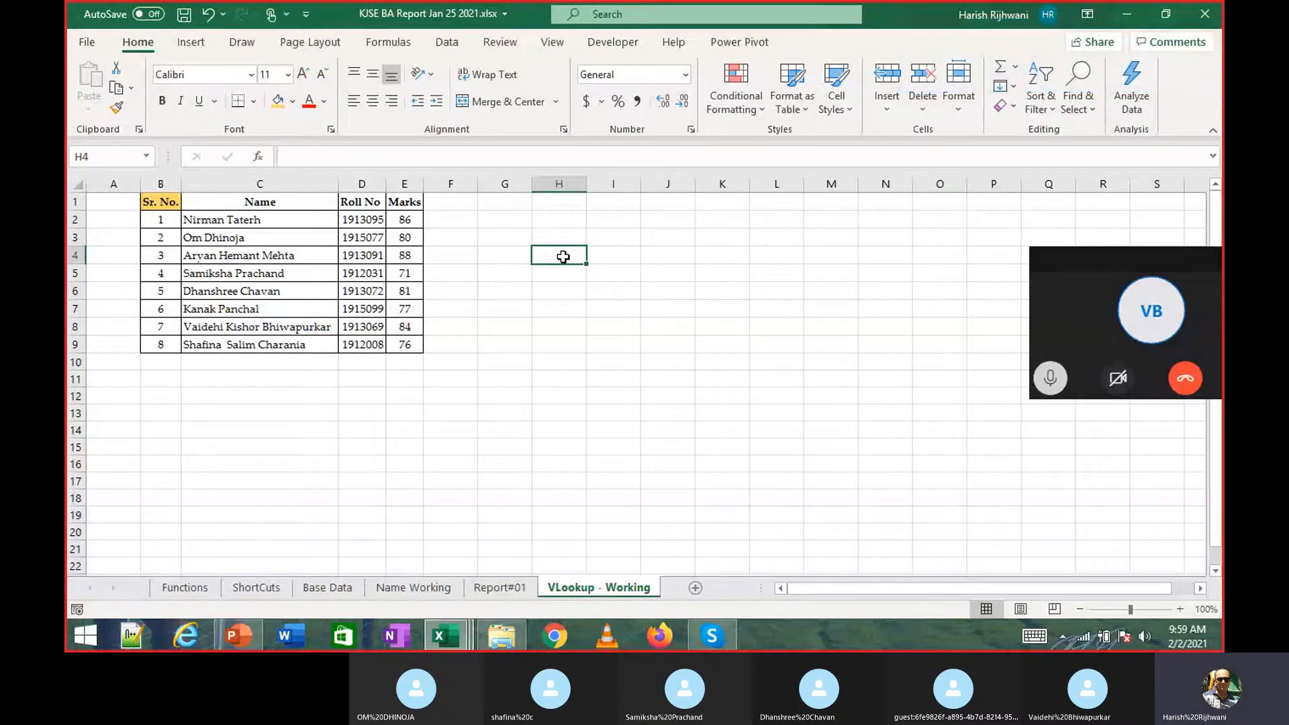
key(ctrl+Up)
key(ctrl+Left)
key(ctrl+Left)
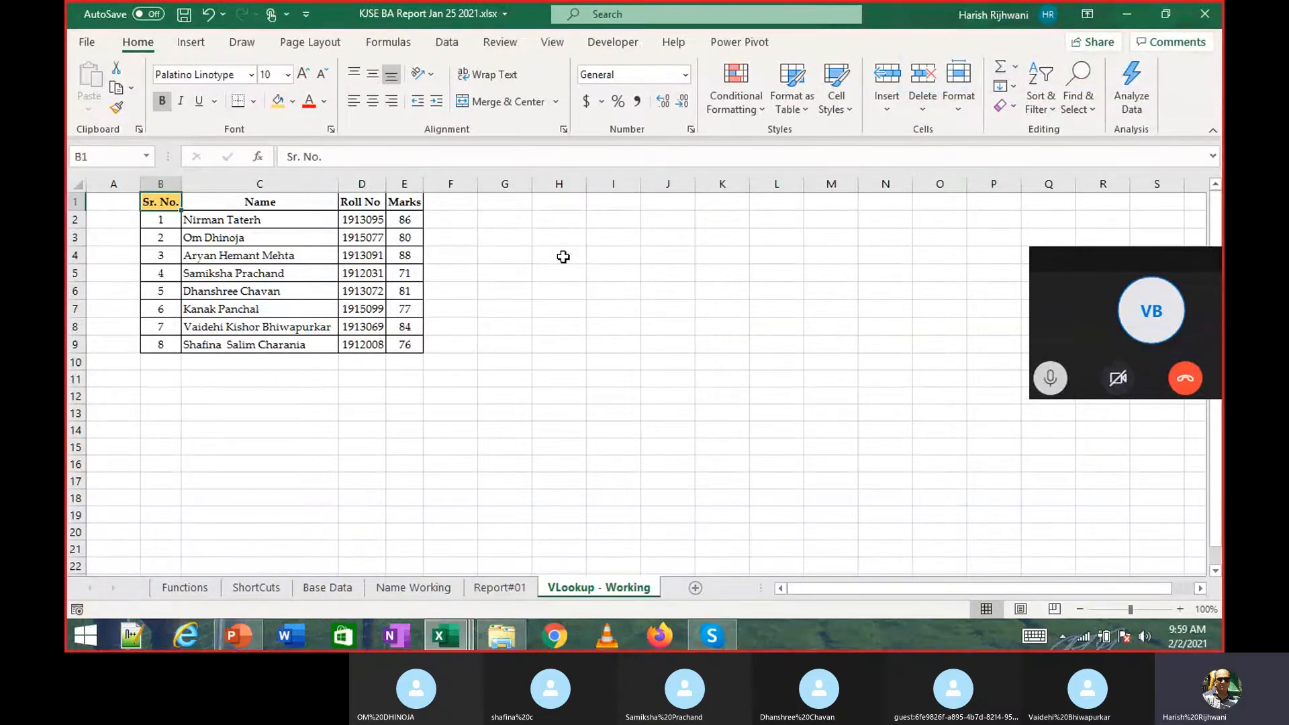
key(ctrl+a)
key(Right)
key(Right)
key(Right)
key(Right)
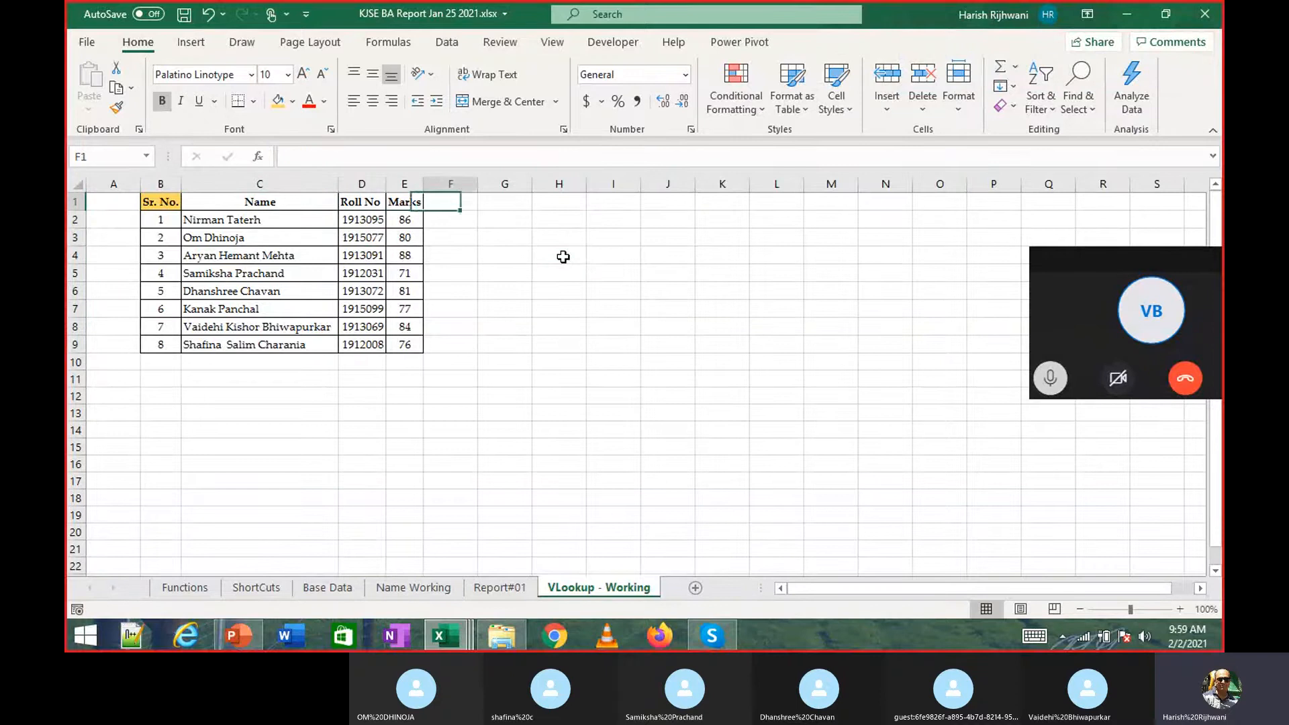
key(Left)
key(Left)
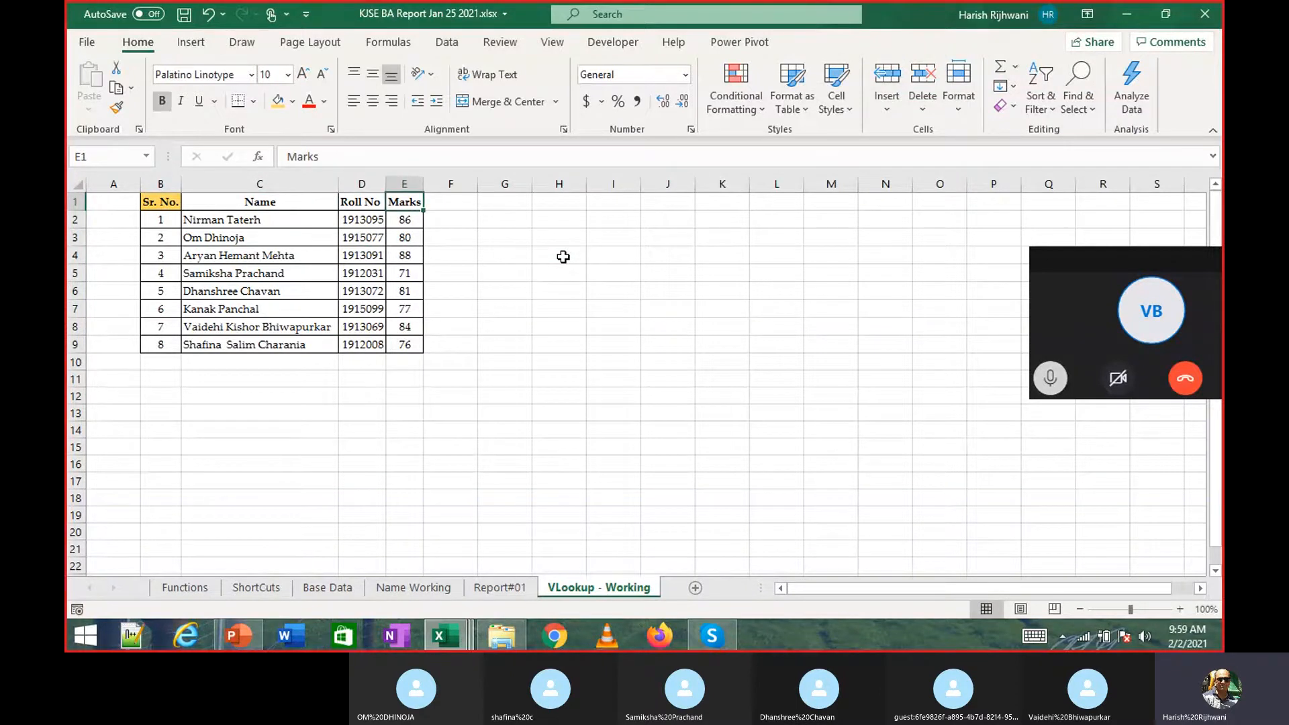
key(Right)
key(Right)
key(Right)
key(Right)
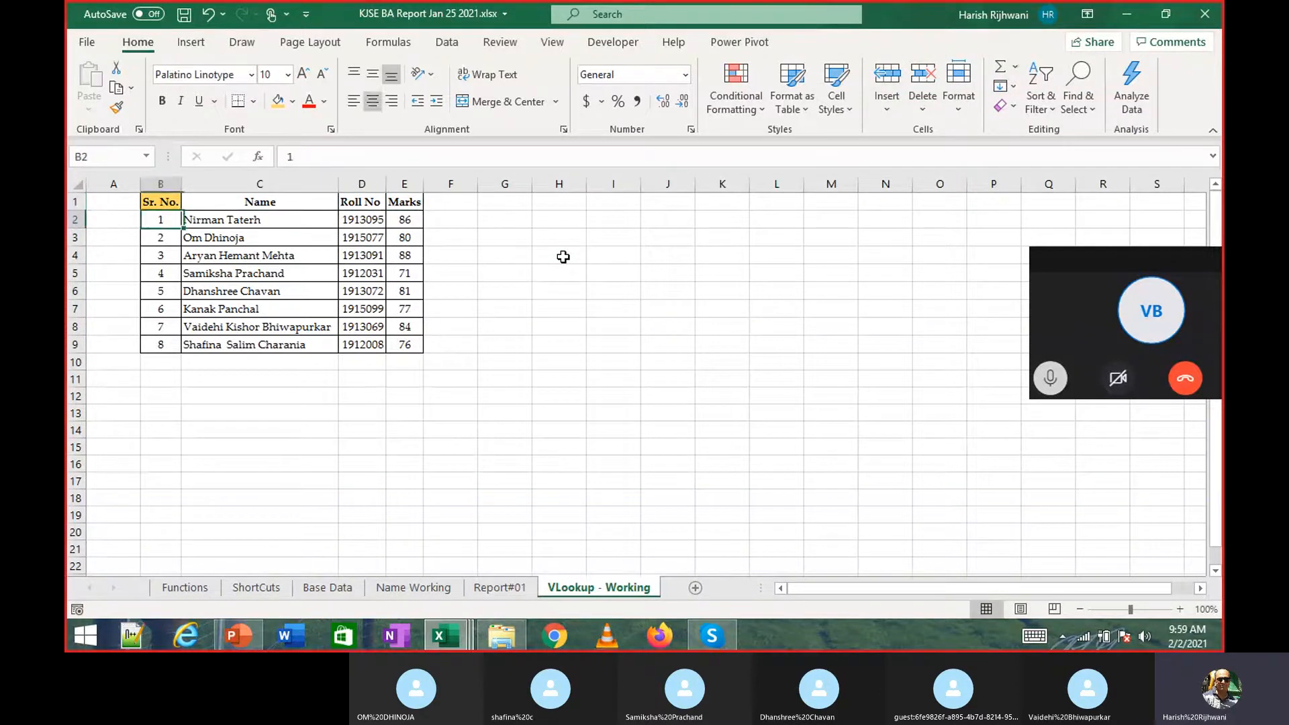
Enter the header Sr. No in cell J1 of the VLookup - Working sheet.
key(Right)
key(Right)
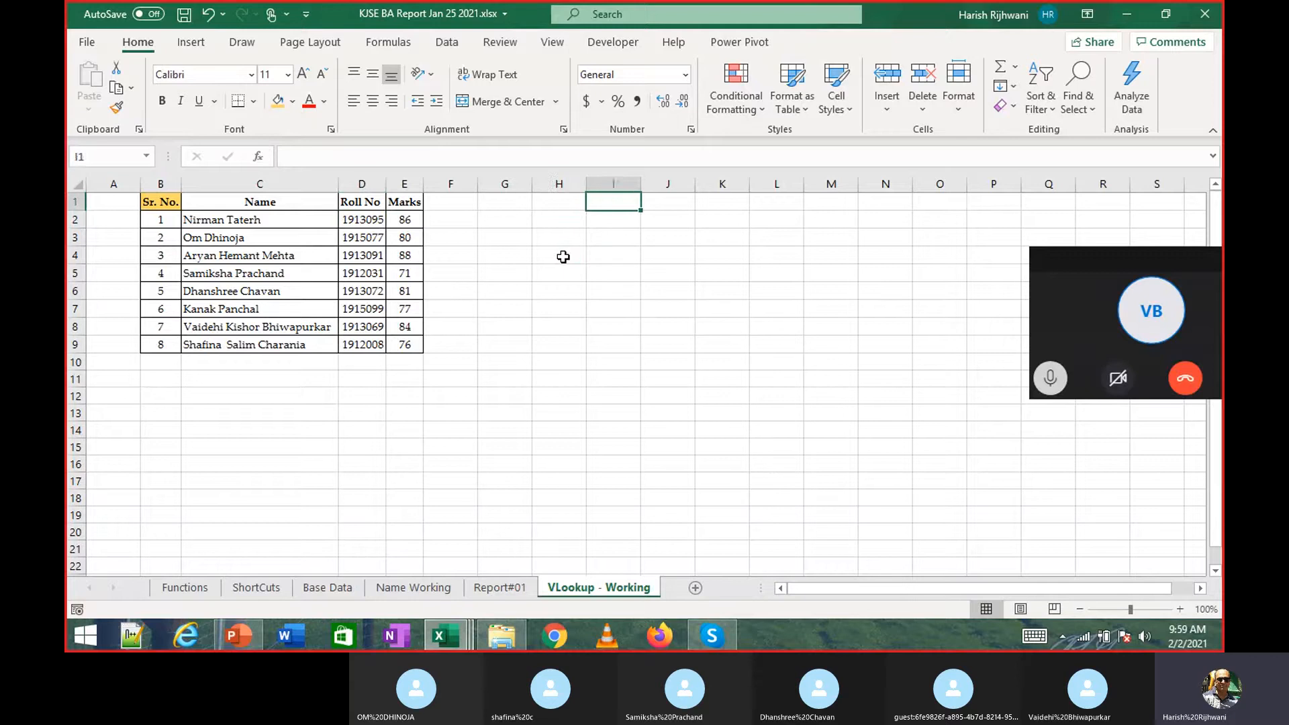
text(Sr. No)
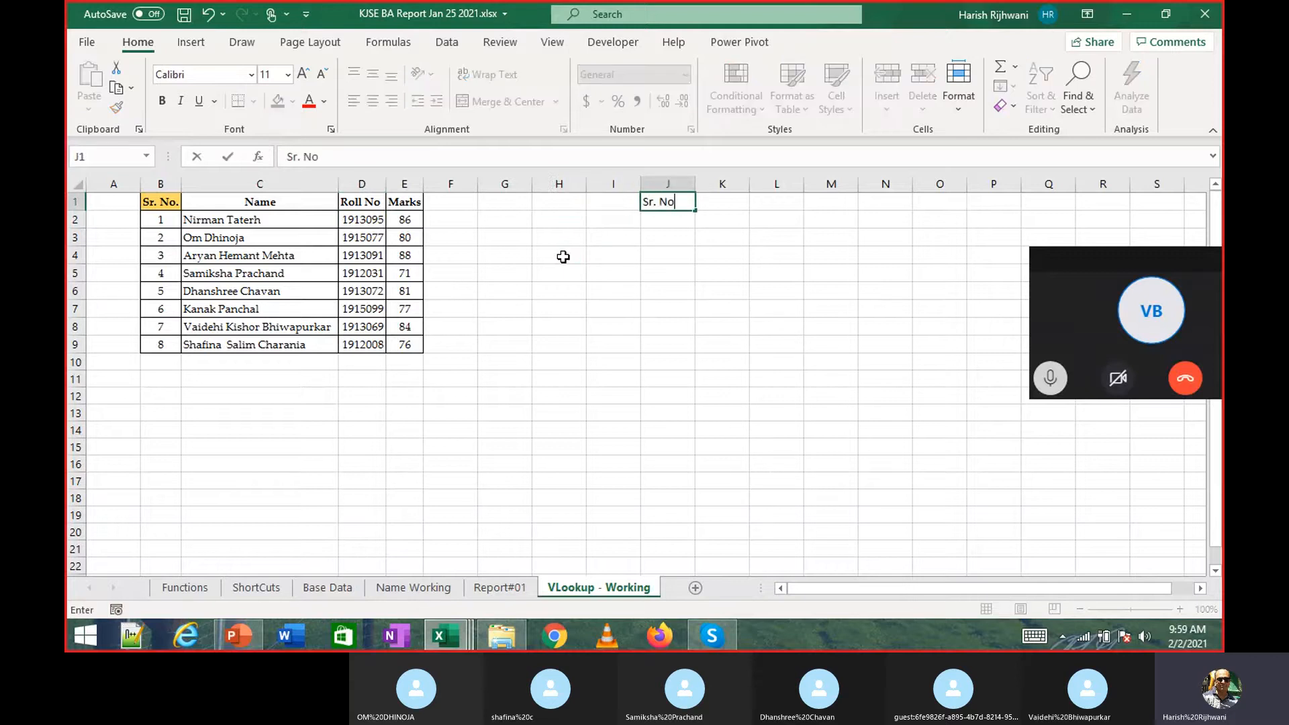
key(ctrl+Return)
Copy the Sr. No. column B1:B9 of the marks table with its formatting to the range starting at J1.
key(ctrl+Left)
key(ctrl+Left)
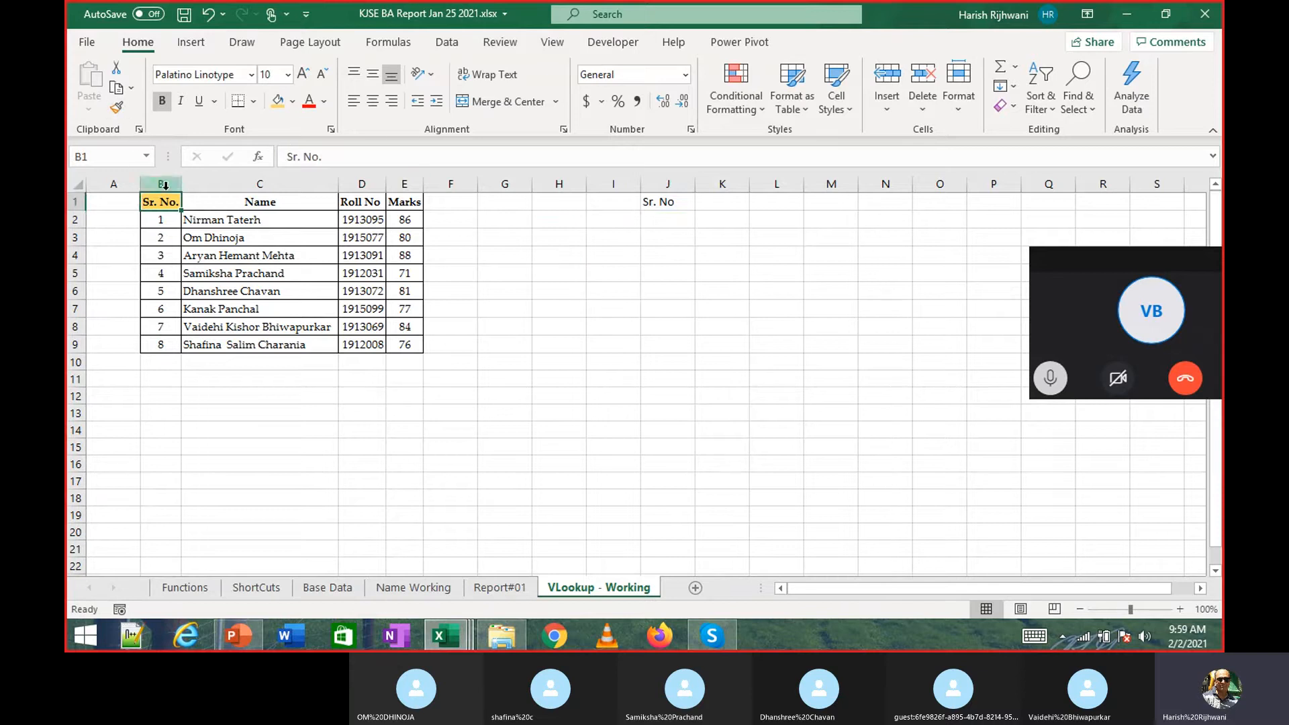
drag(168, 202, 173, 340)
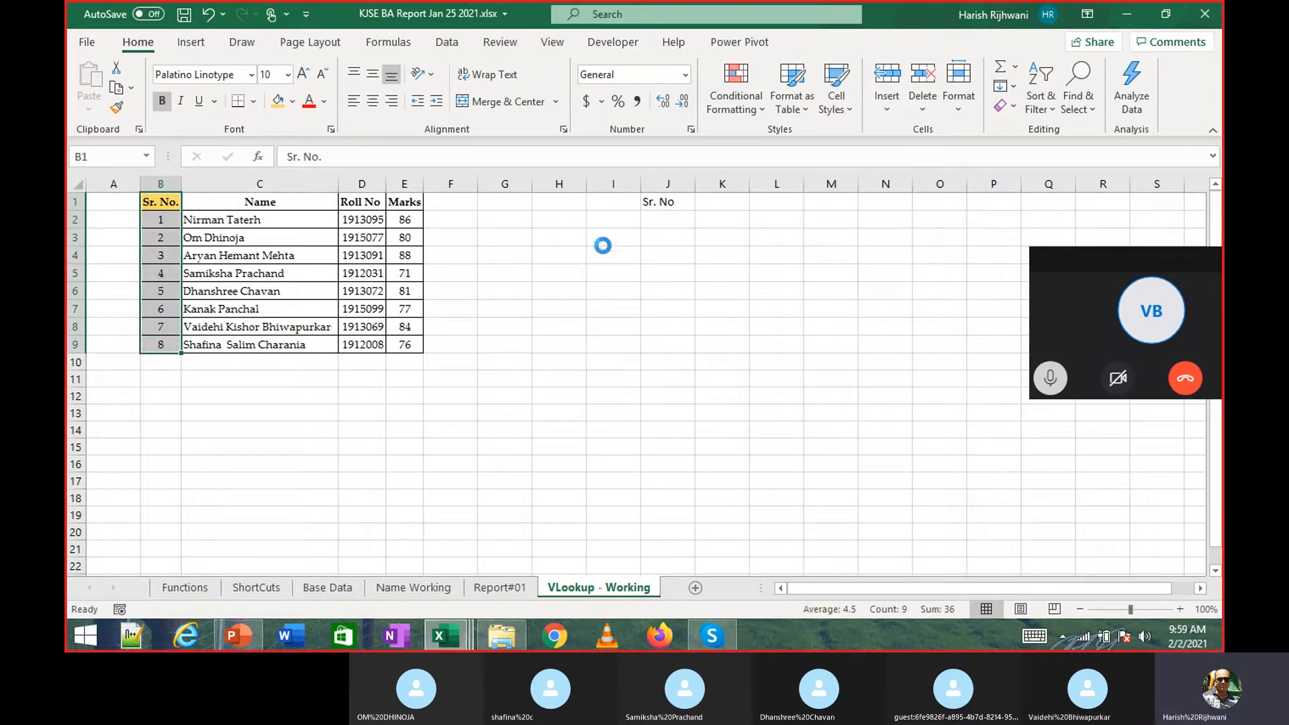
key(ctrl+c)
click(671, 204)
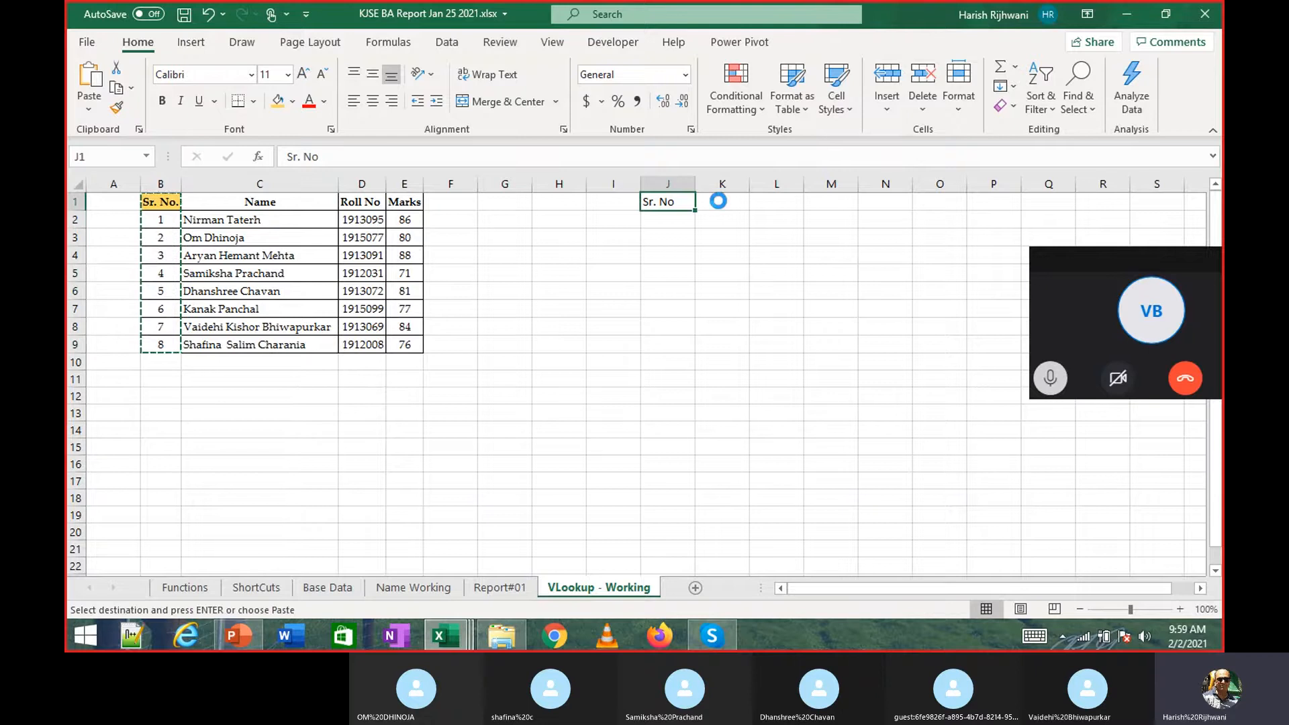
key(ctrl+v)
click(726, 206)
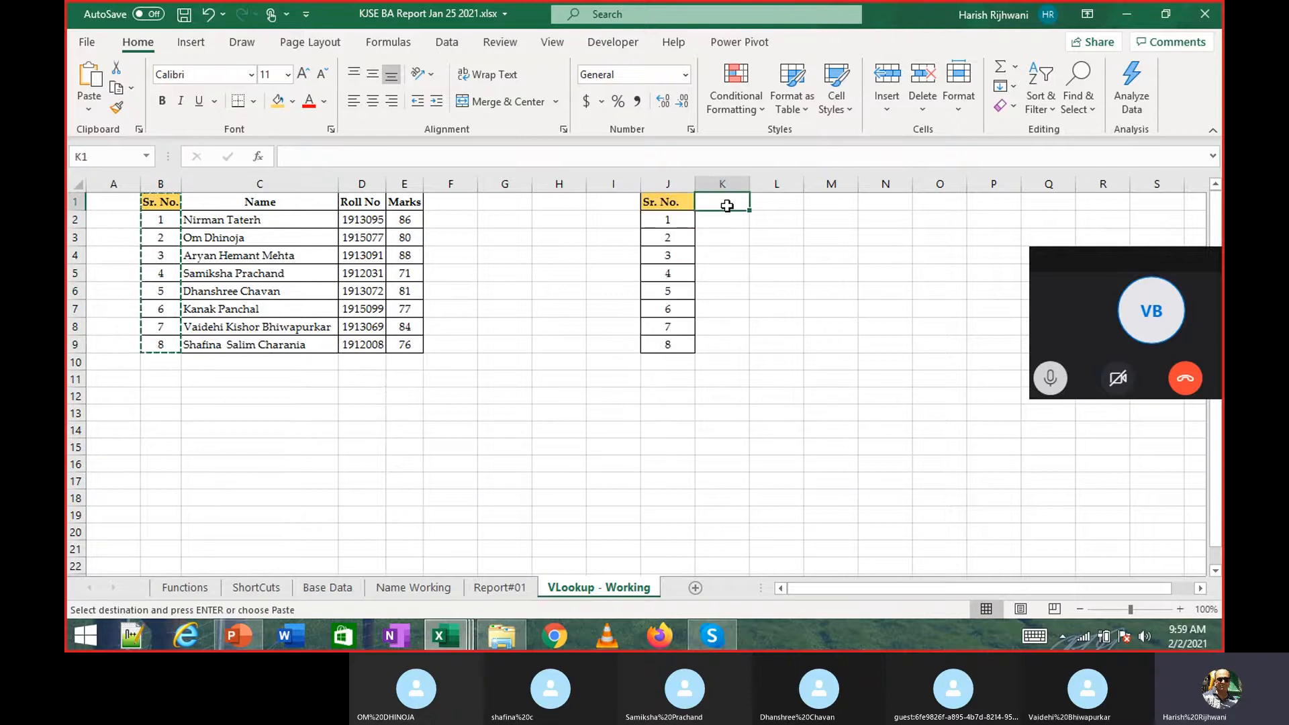
text(Na)
key(Escape)
key(Left)
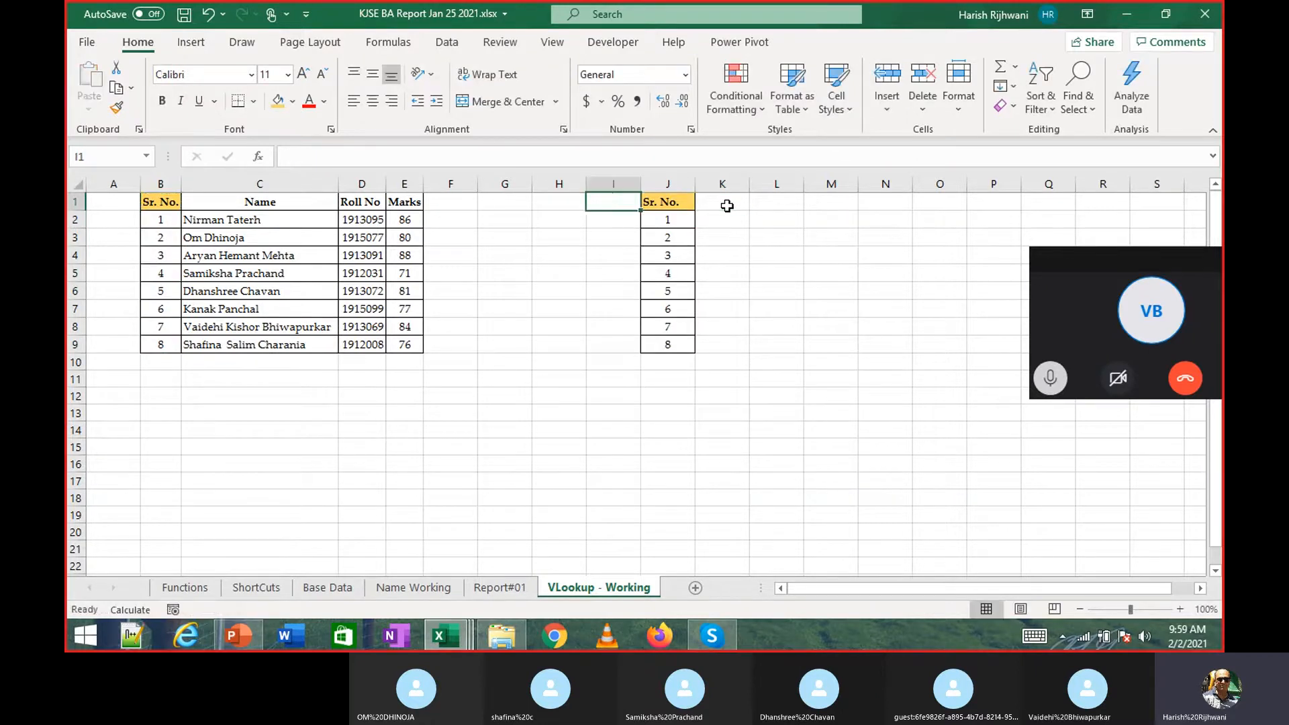
Copy the Name column C1:C9 of the marks table with its formatting to the range starting at K1.
key(ctrl+Left)
key(Left)
key(Left)
key(ctrl+shift+Down)
key(ctrl+v)
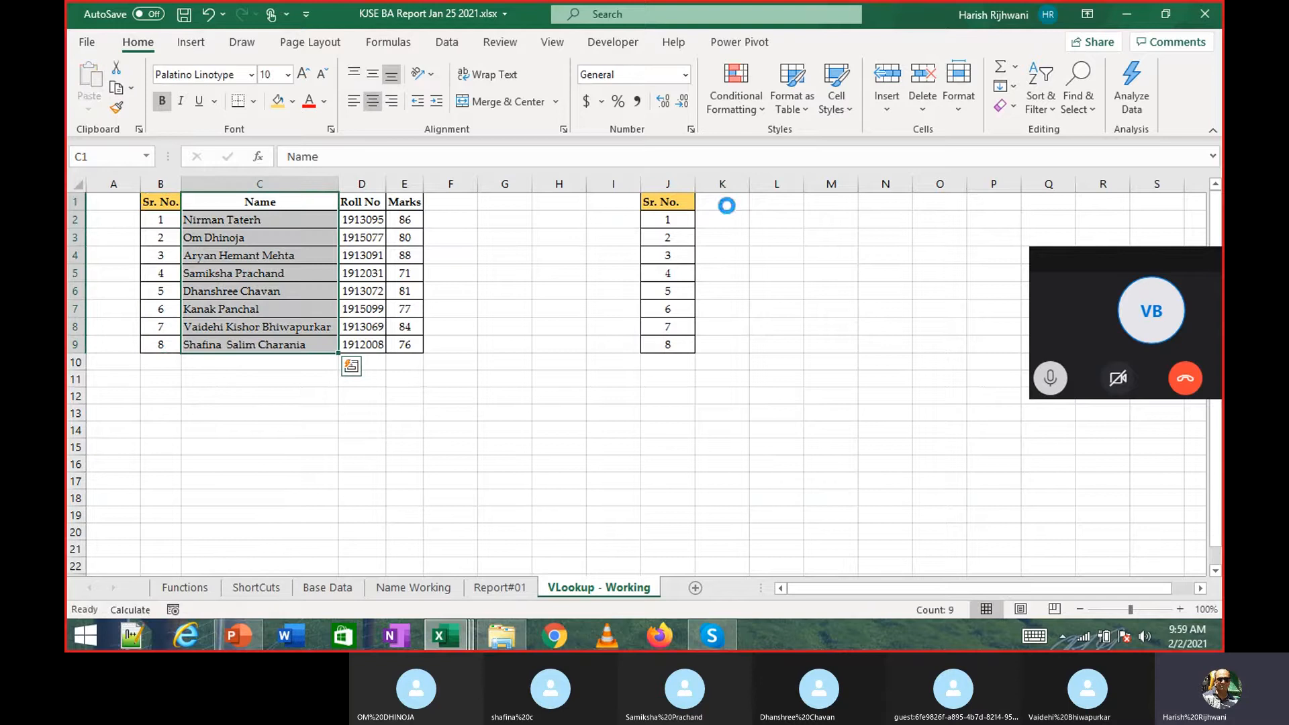
key(ctrl+c)
click(726, 205)
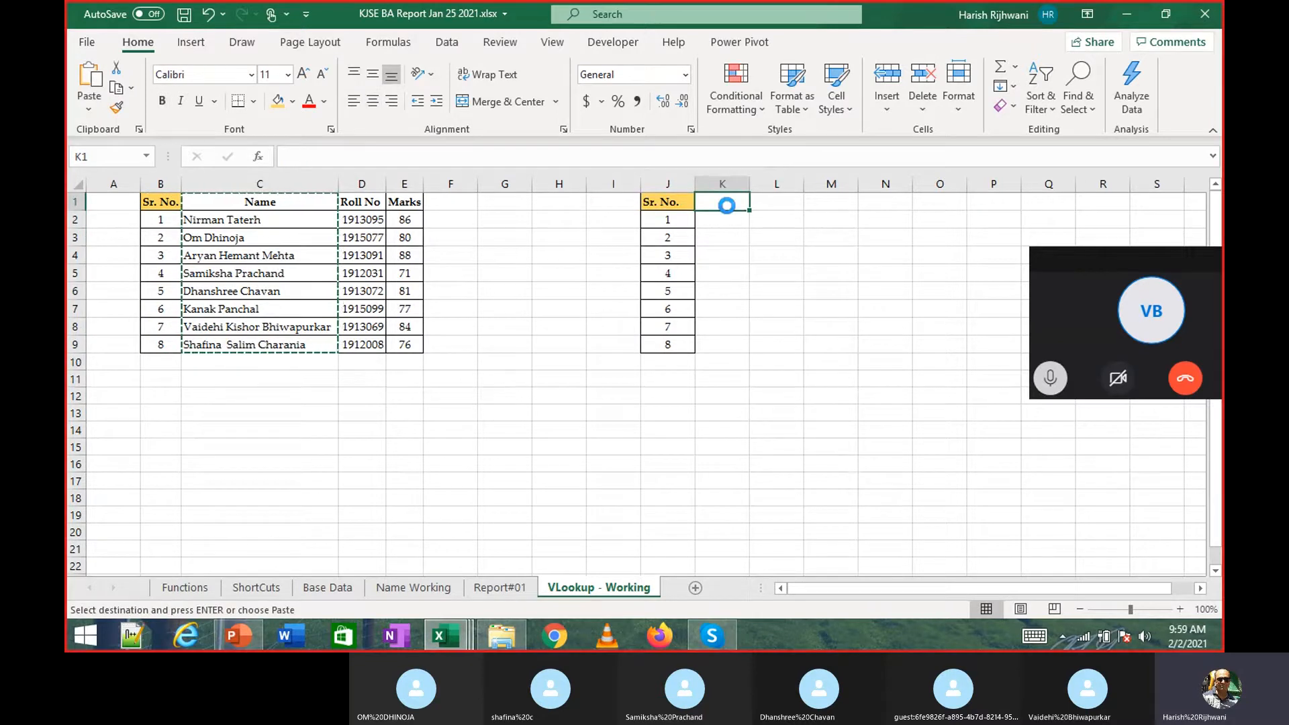
key(Return)
Clear the copied names from K2:K9, keeping the Name header and the cell borders.
key(ctrl+shift+Down)
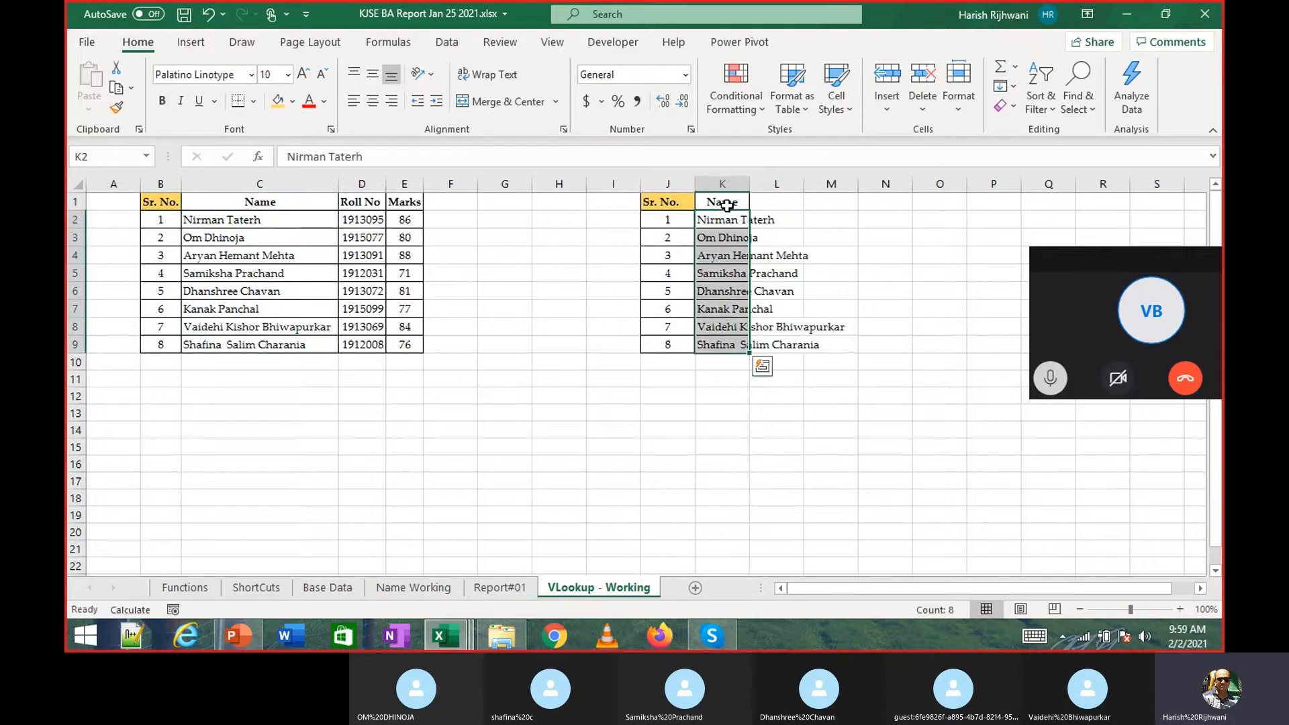
key(BackSpace)
key(Escape)
key(Delete)
key(Left)
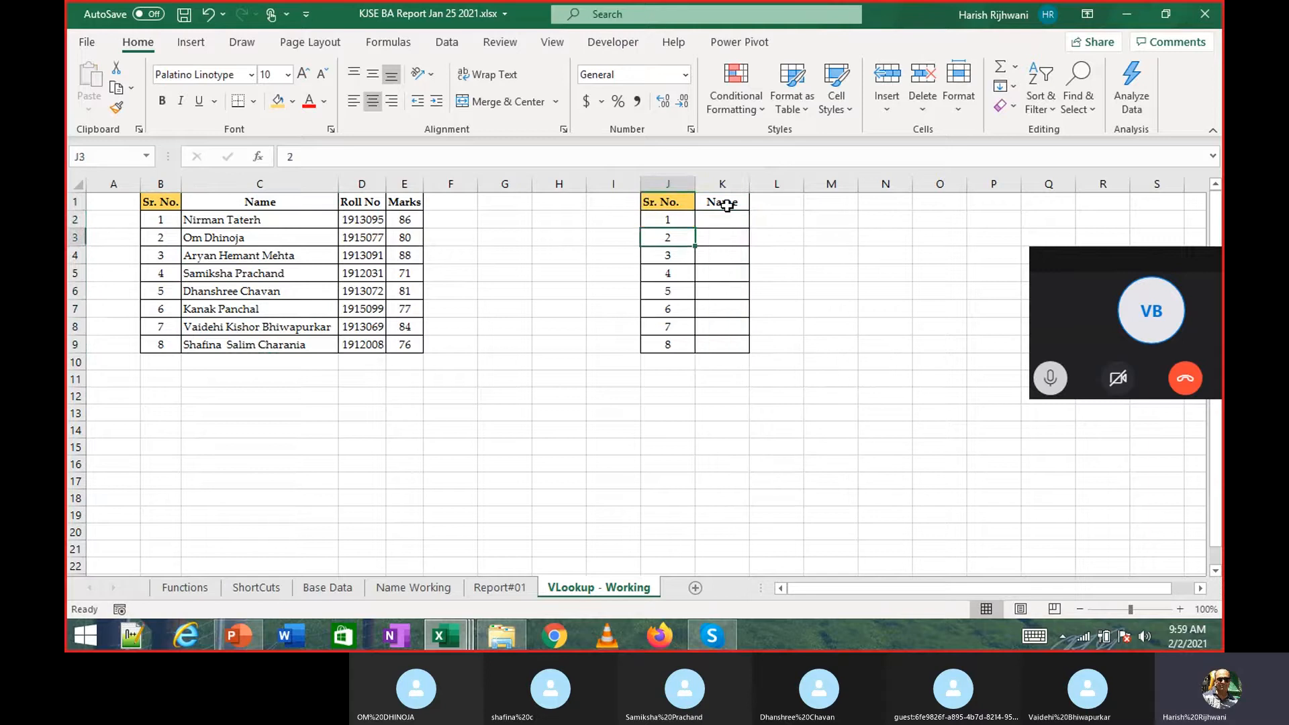
text(=rand)
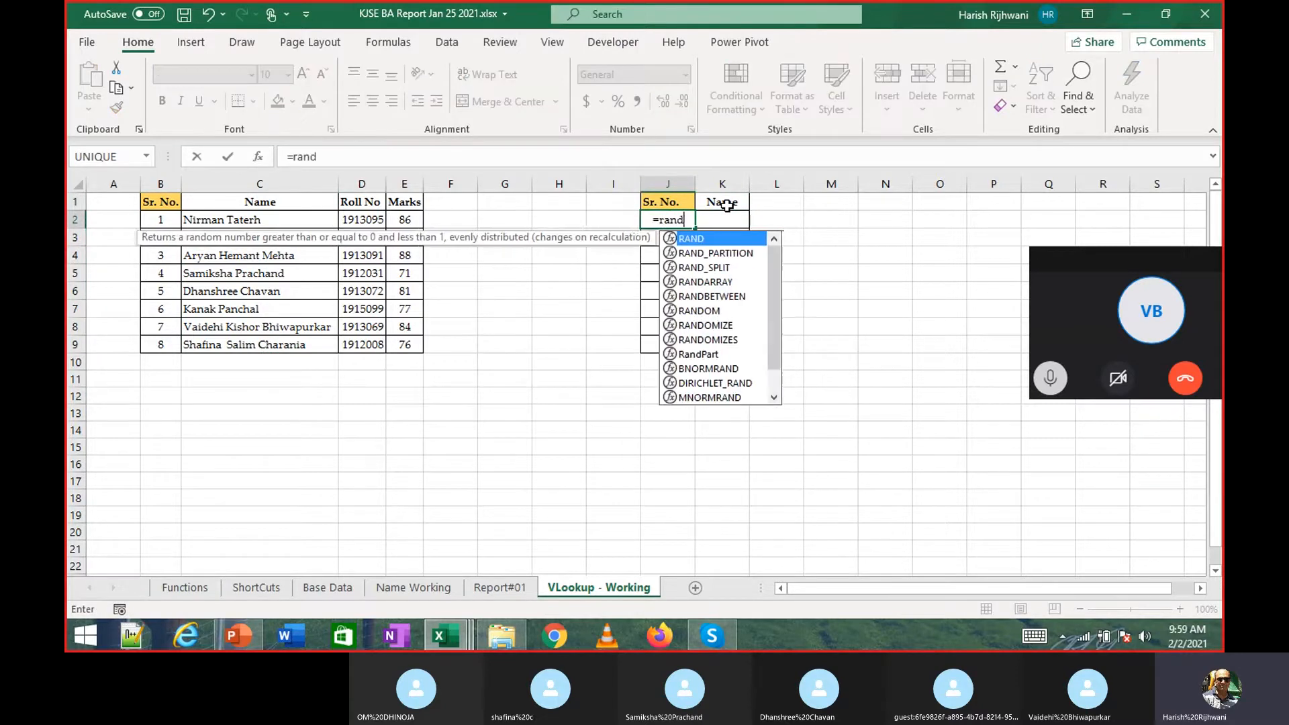
key(Down)
key(Down)
key(Down)
key(Down)
key(Tab)
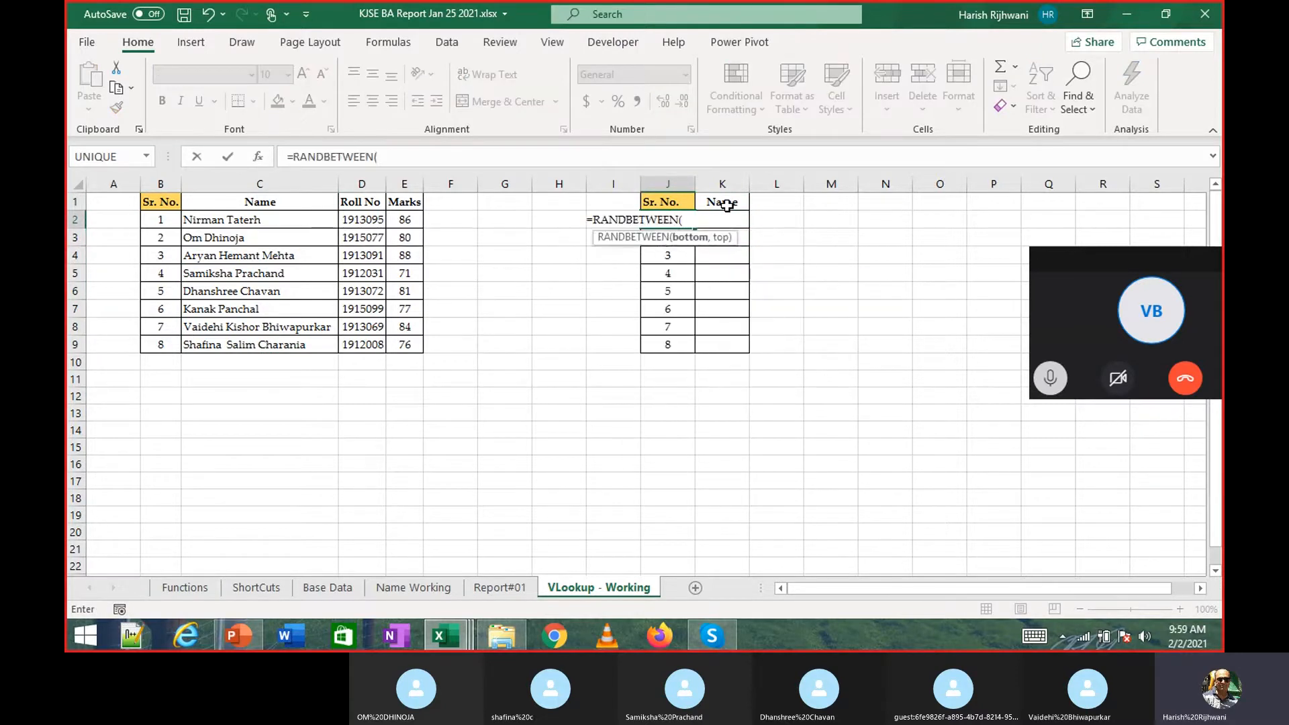
key(Escape)
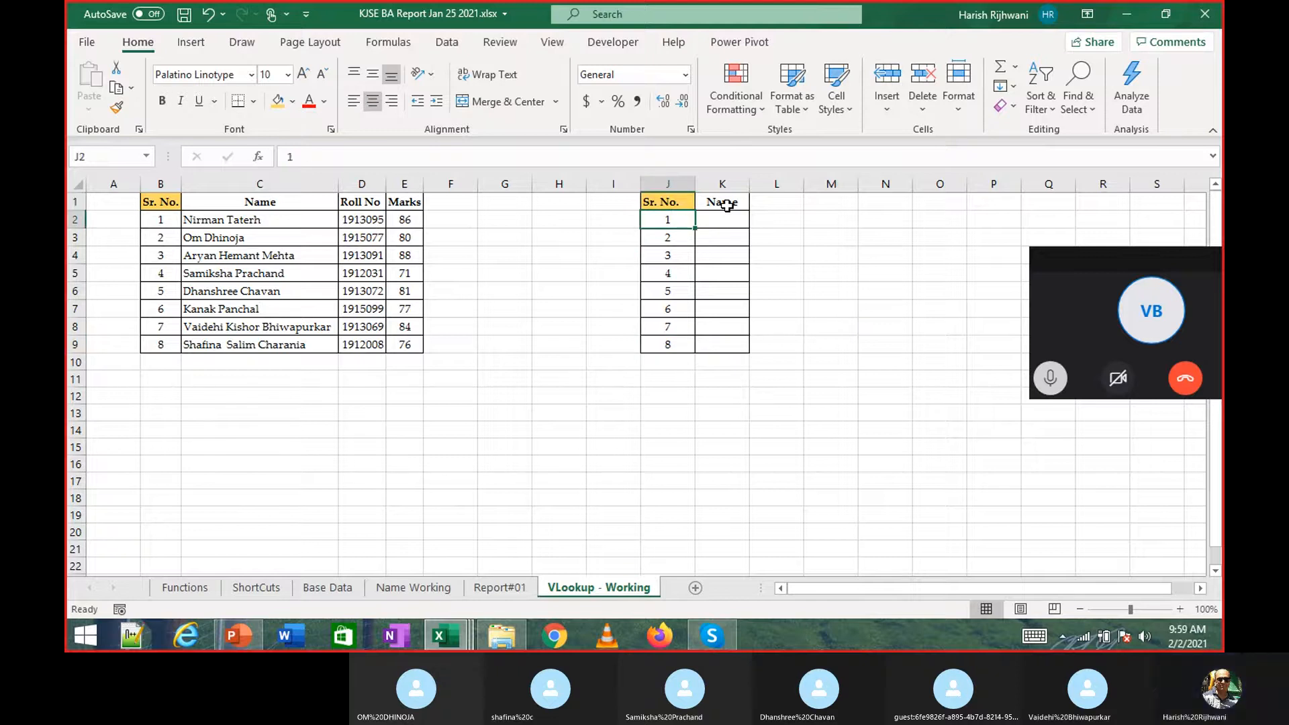
Enter the formula =RANDBETWEEN(1,8) in cell J2, the first serial number of the second table.
text(=r)
key(Down)
key(Down)
key(Down)
key(Down)
key(Down)
key(Down)
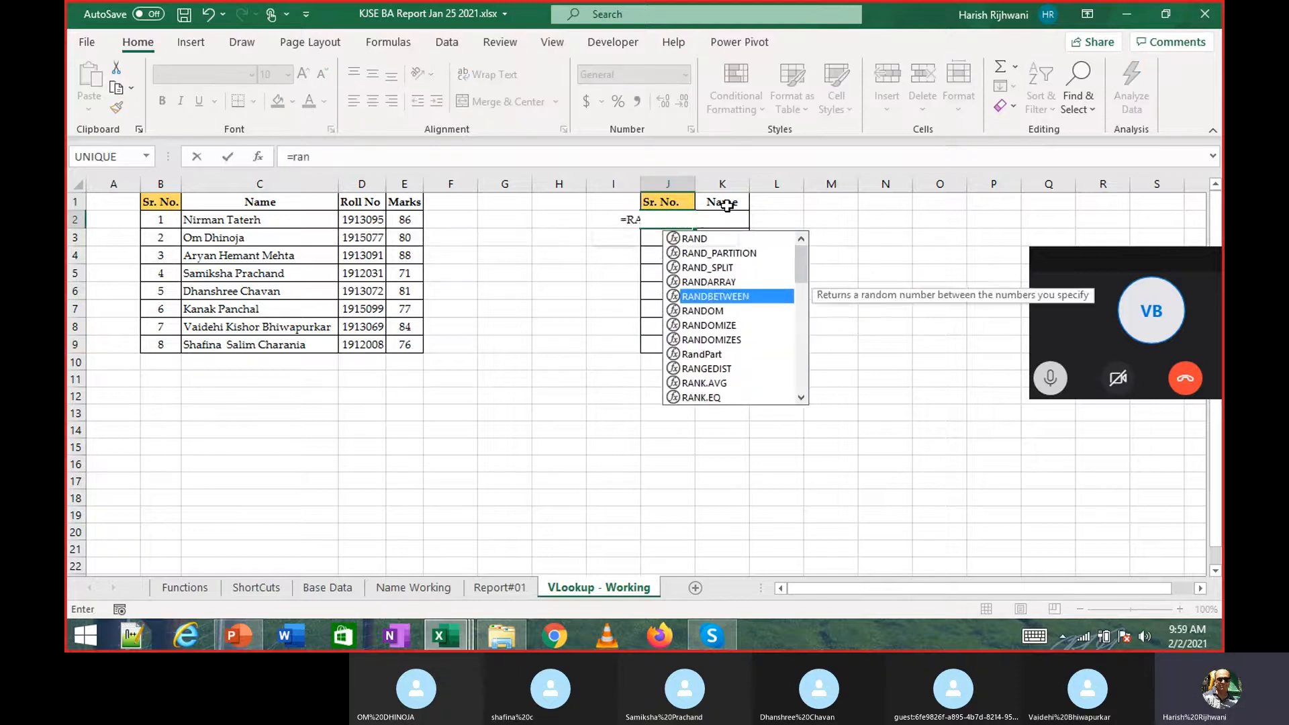
key(Tab)
text(1,)
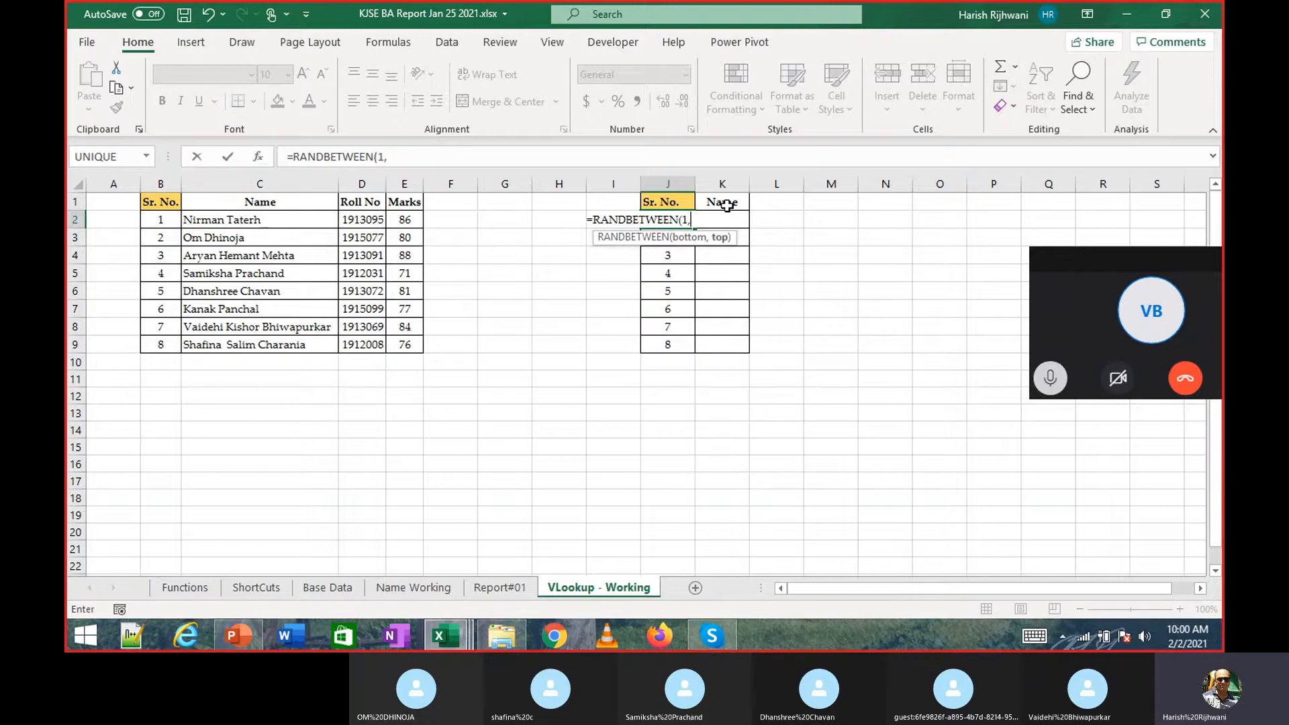
text(8))
key(ctrl+Return)
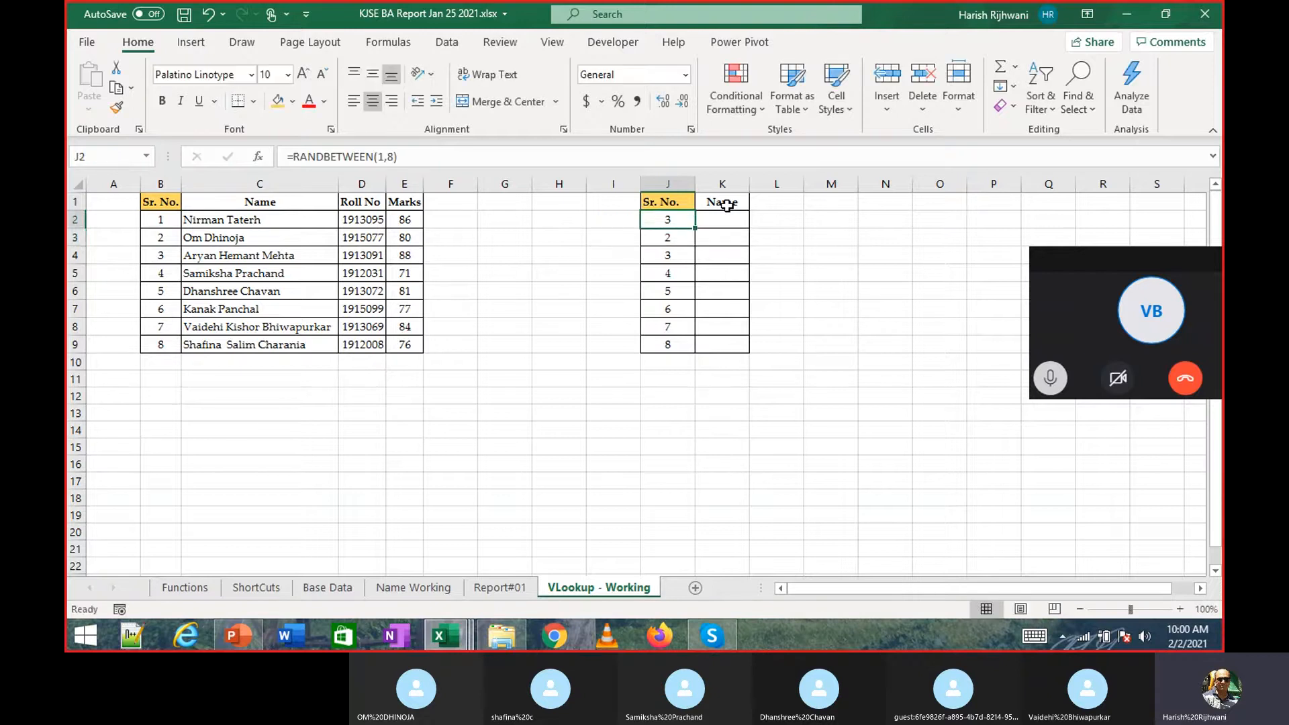
Fill the RANDBETWEEN formula down from J2 through J9.
key(ctrl+shift+Down)
key(ctrl+d)
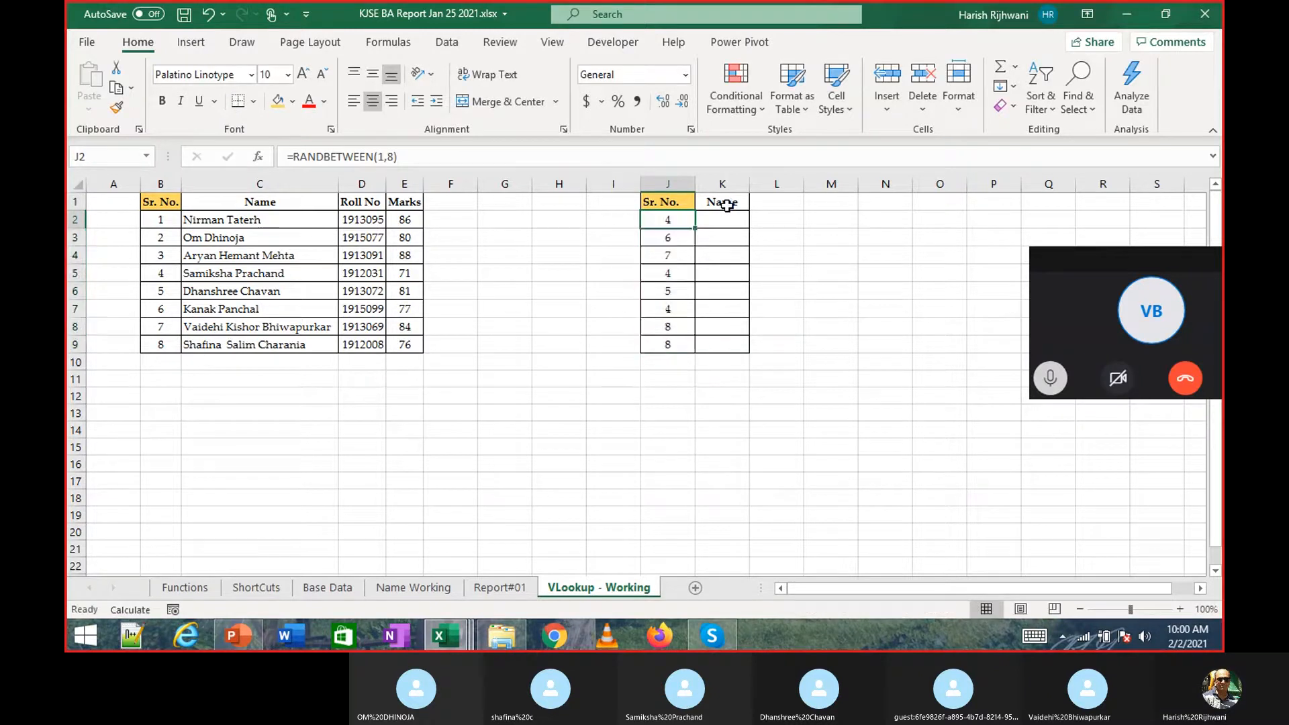
key(ctrl+shift+Down)
key(ctrl+d)
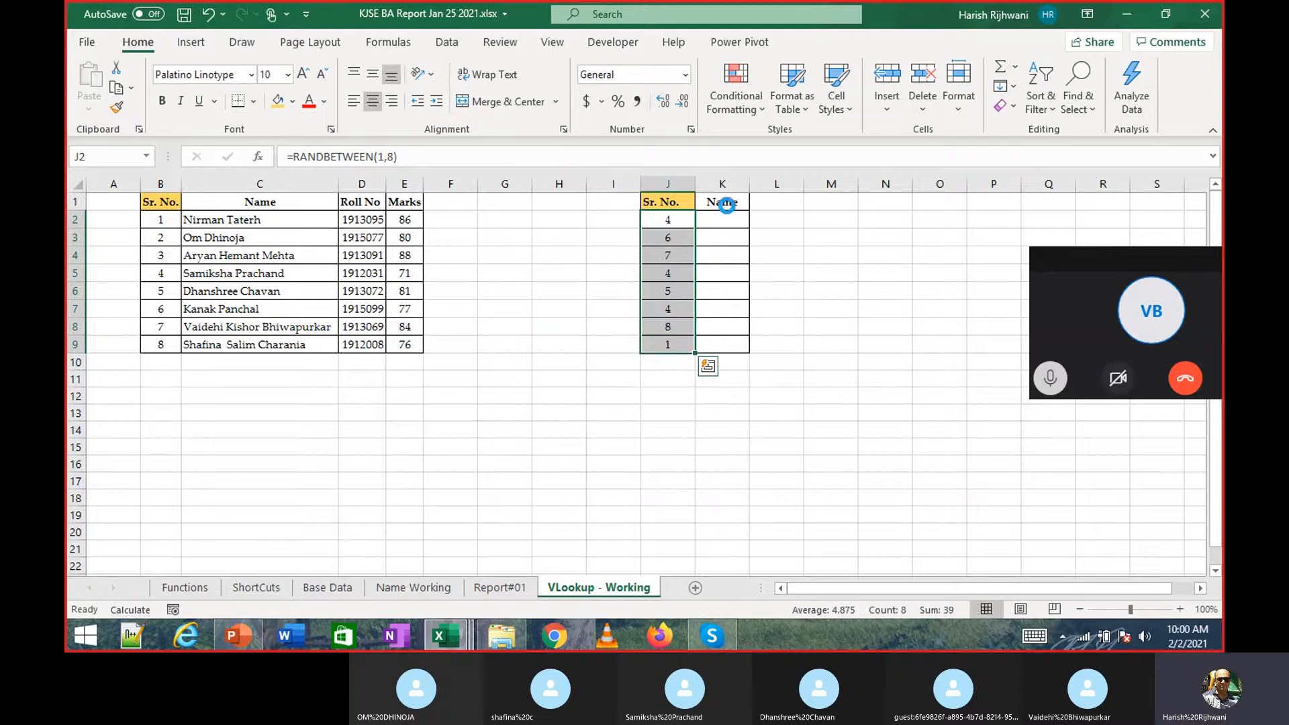
Replace the formulas in J2:J9 with their static values and save the workbook.
right_click(727, 207)
key(c)
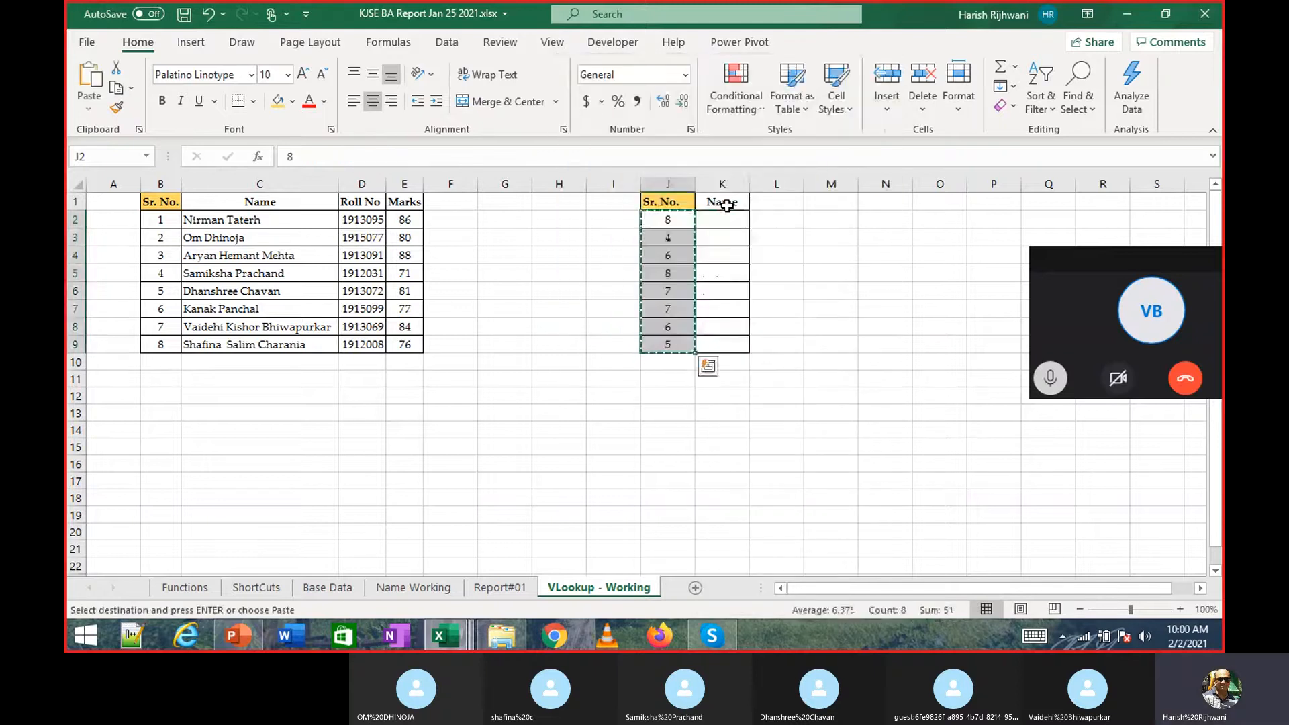
key(Return)
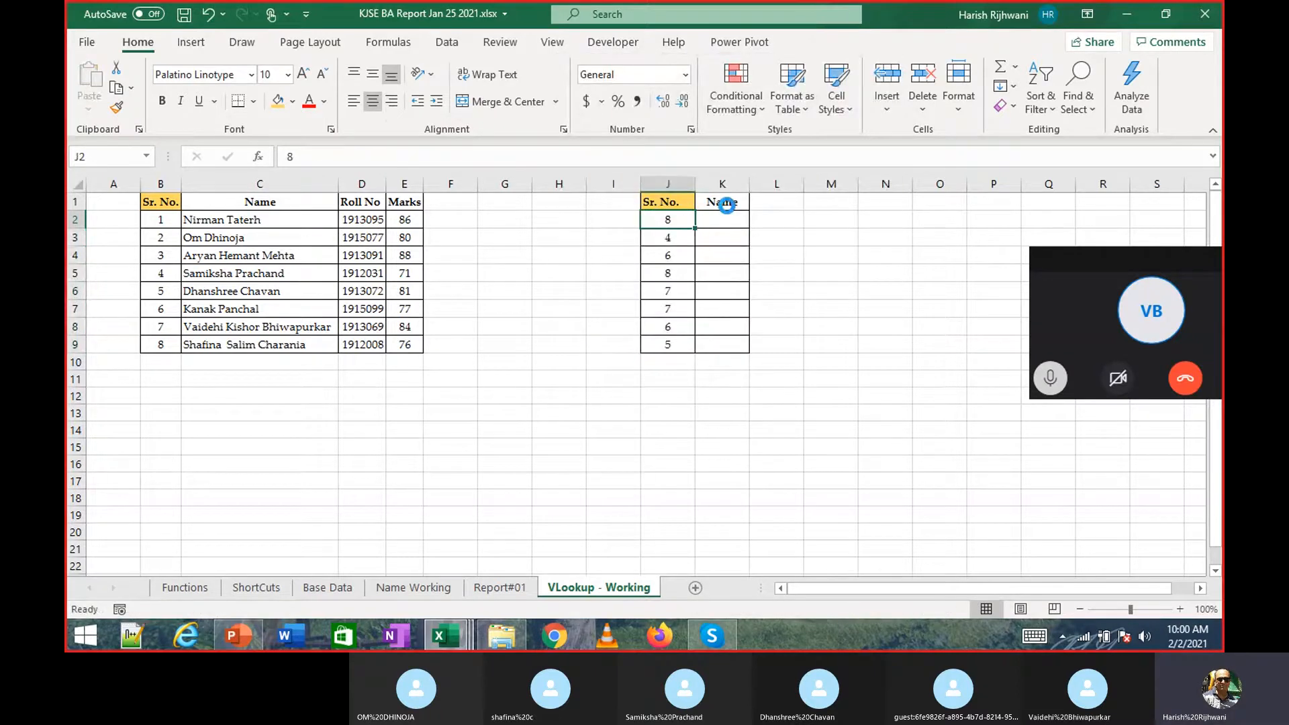
key(ctrl+s)
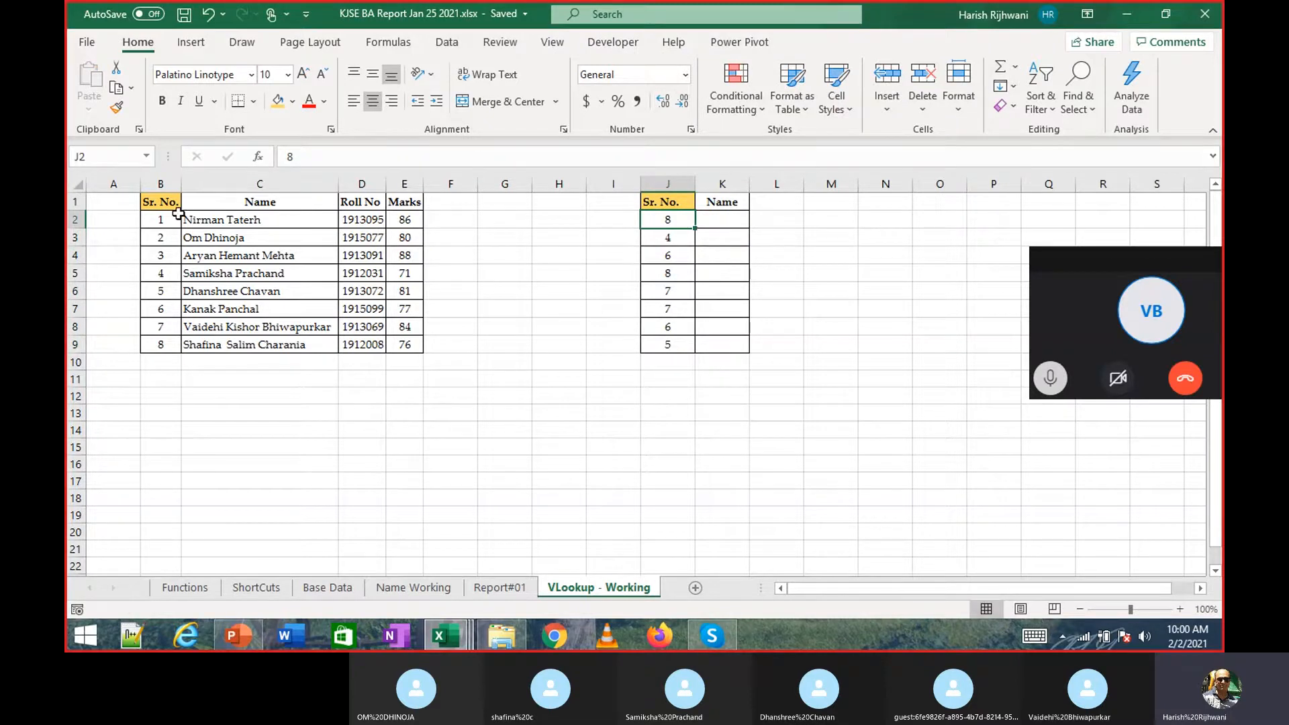
Starting from cell K2, search the Insert Function dialog for vlookup and read the VLOOKUP description, then cancel without inserting.
click(225, 217)
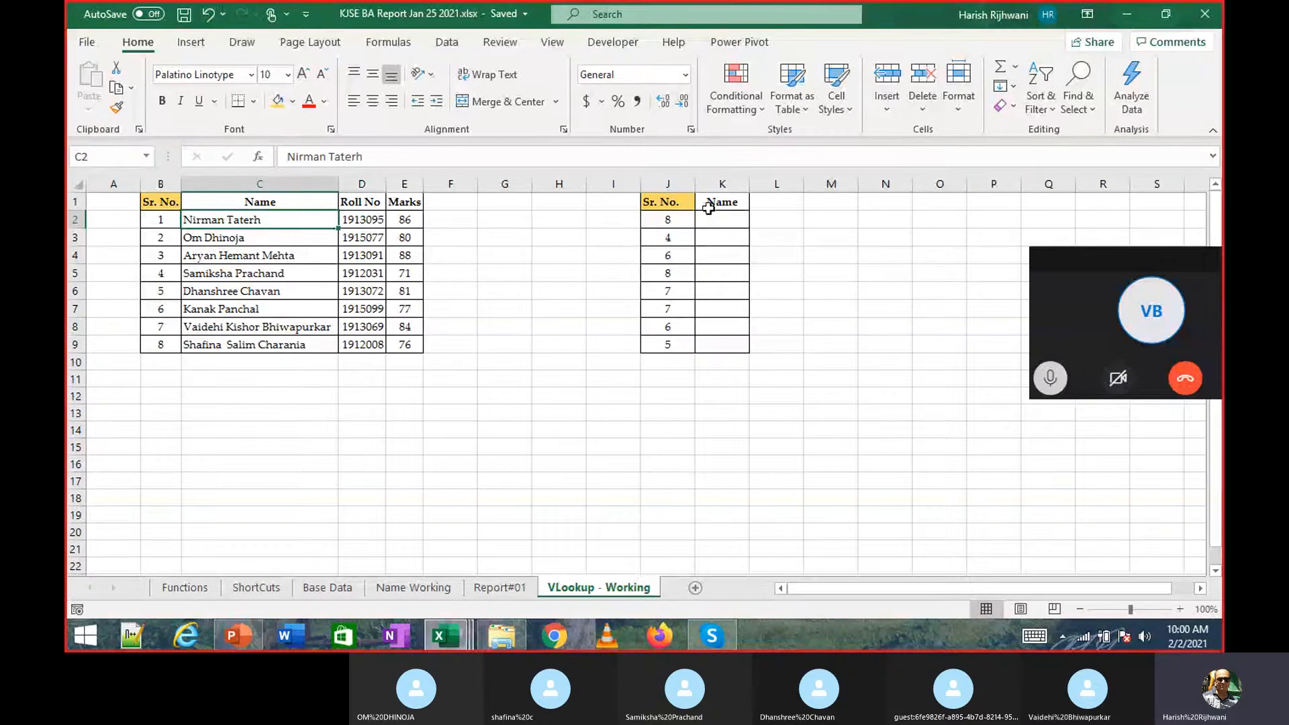
click(711, 216)
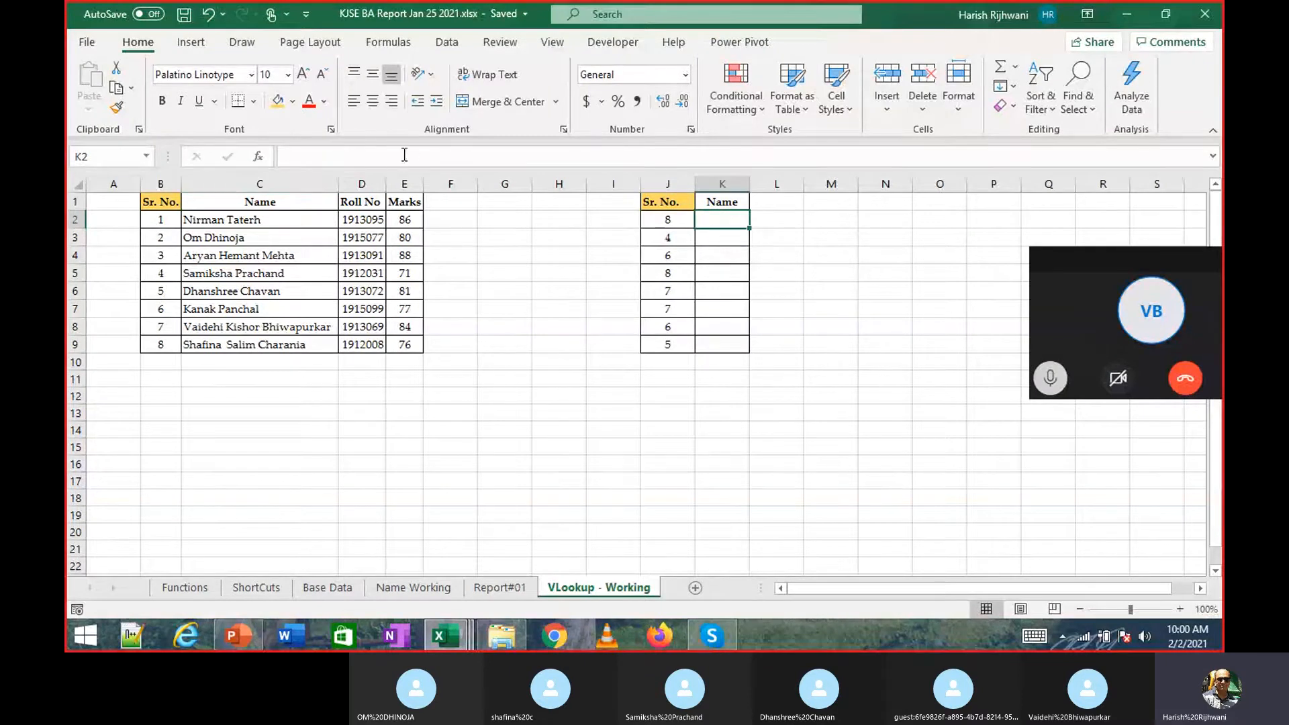
click(390, 44)
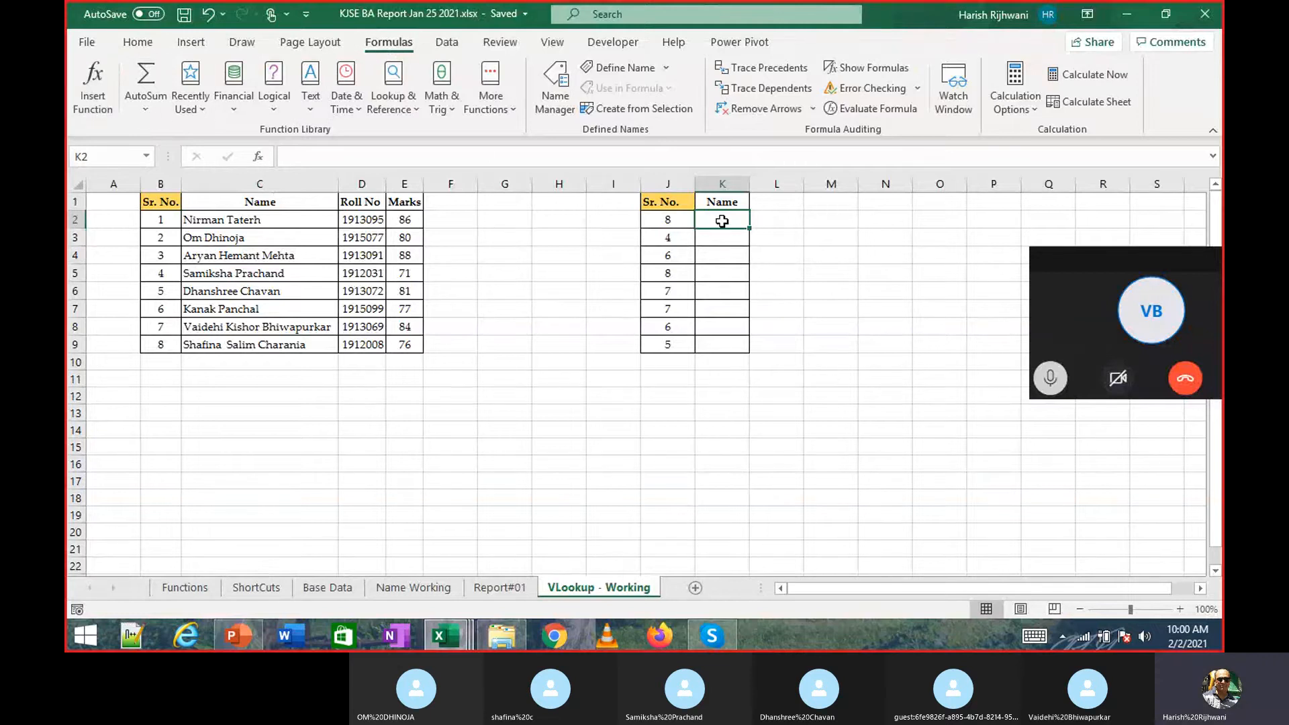
key(Left)
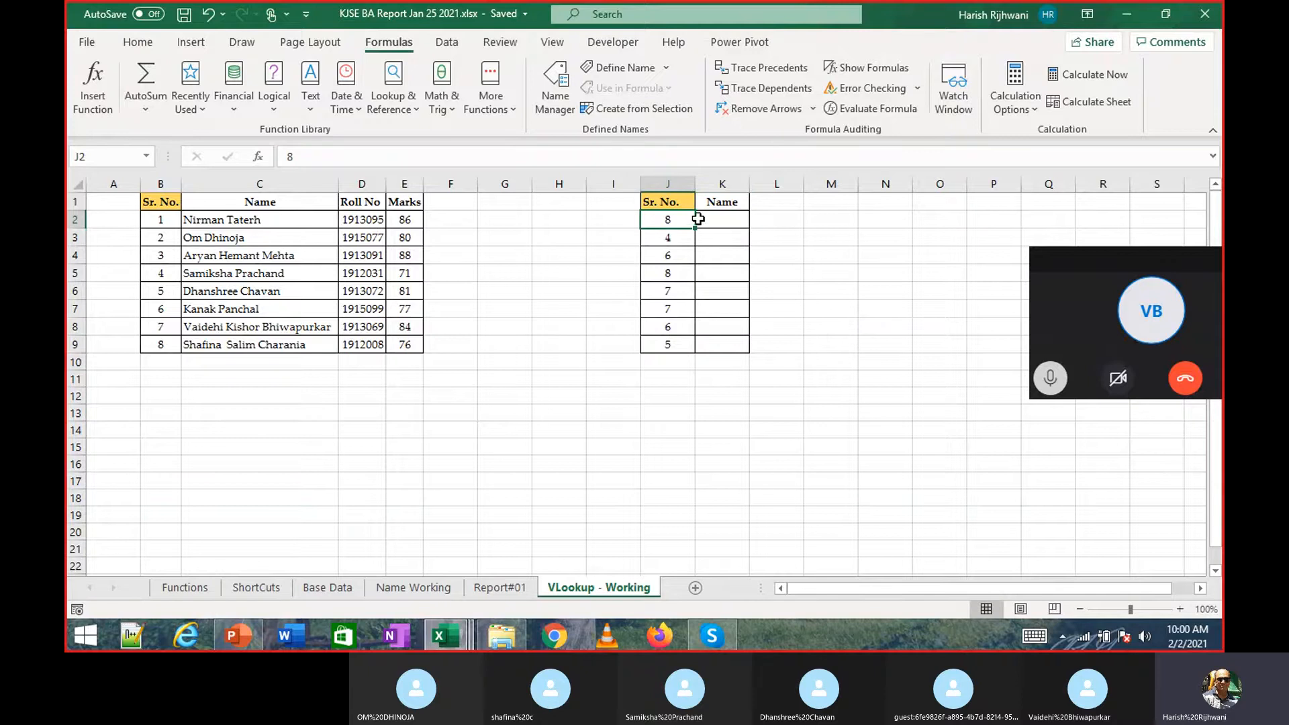
click(698, 219)
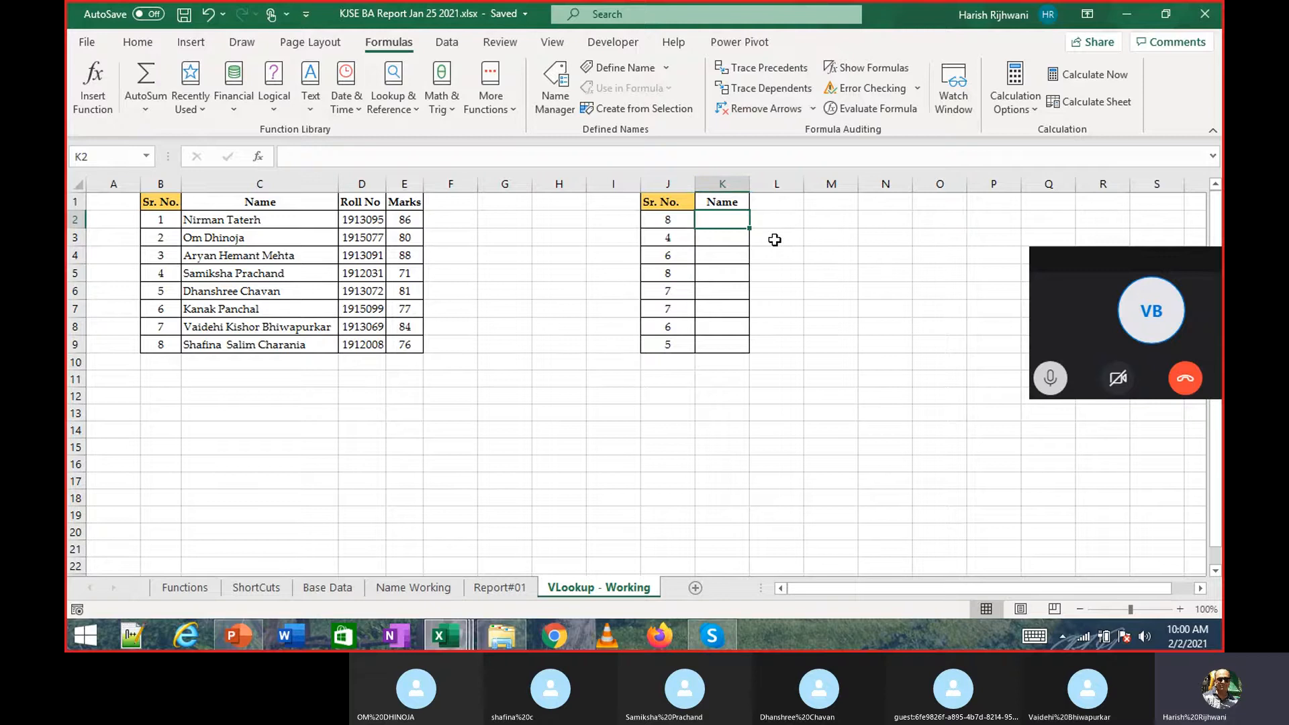
scroll(774, 240, right, 1)
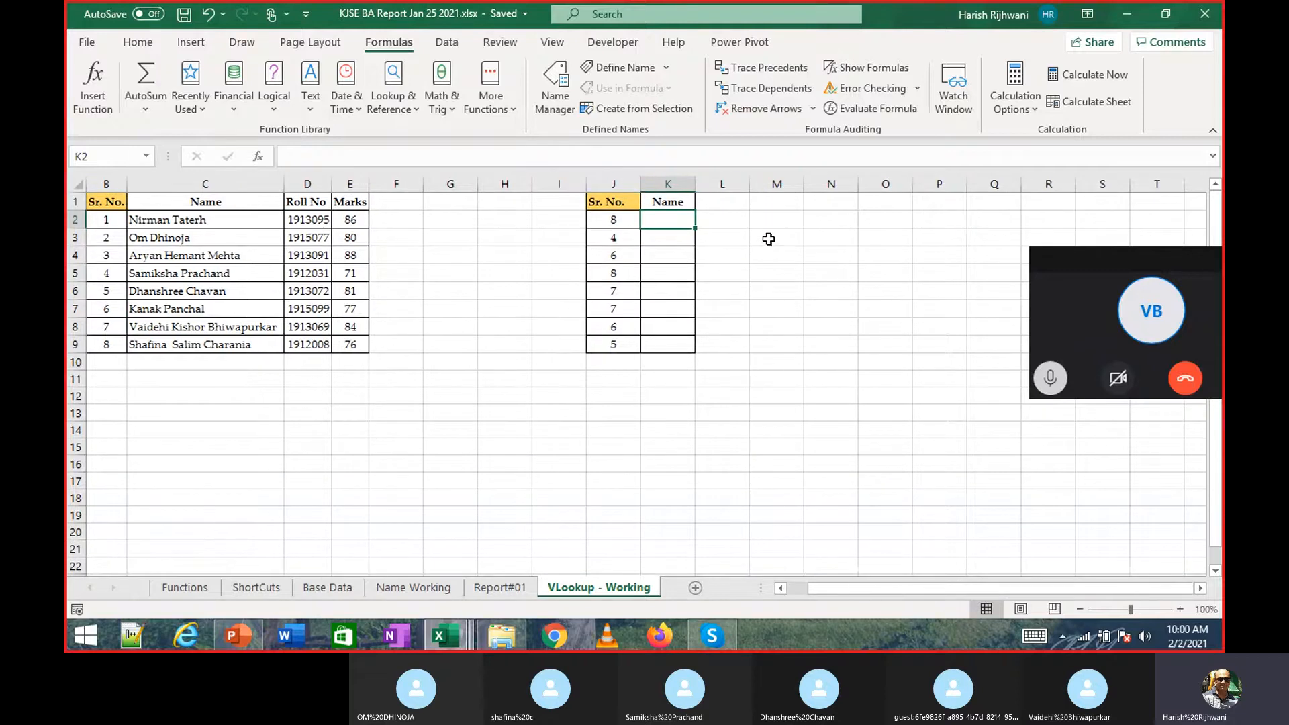
click(93, 78)
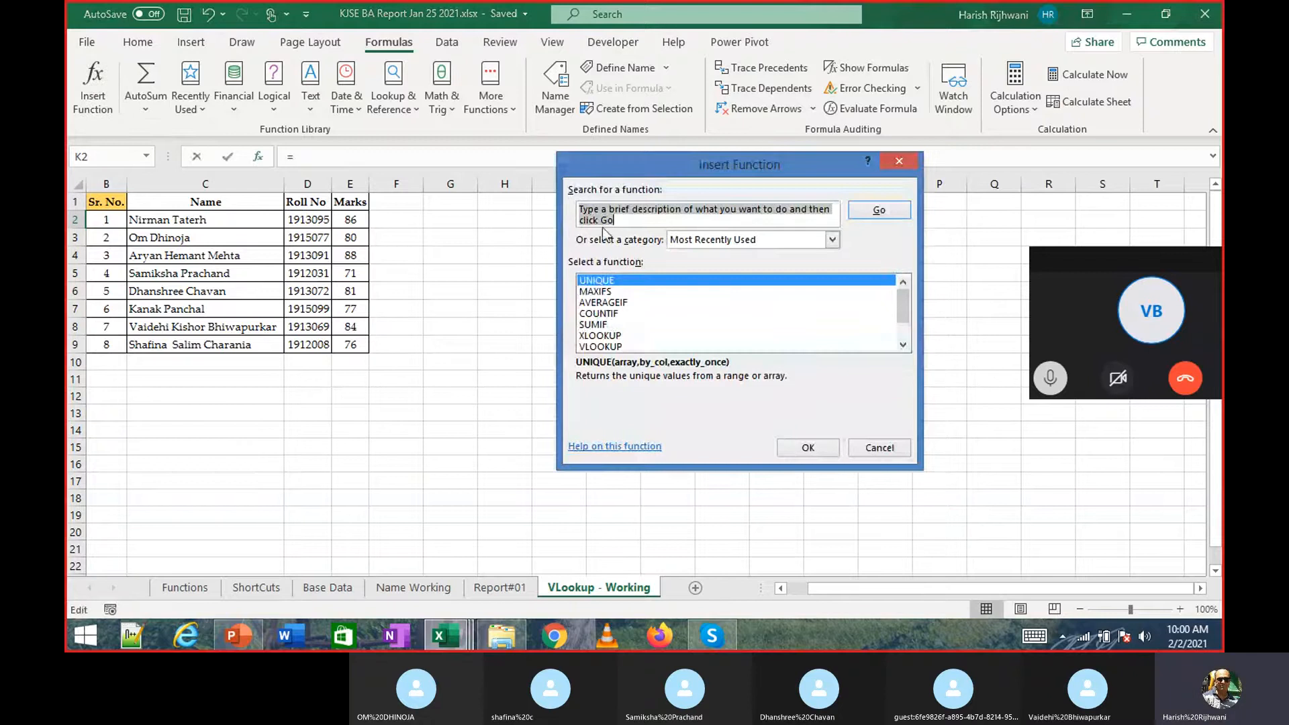
text(vlookup)
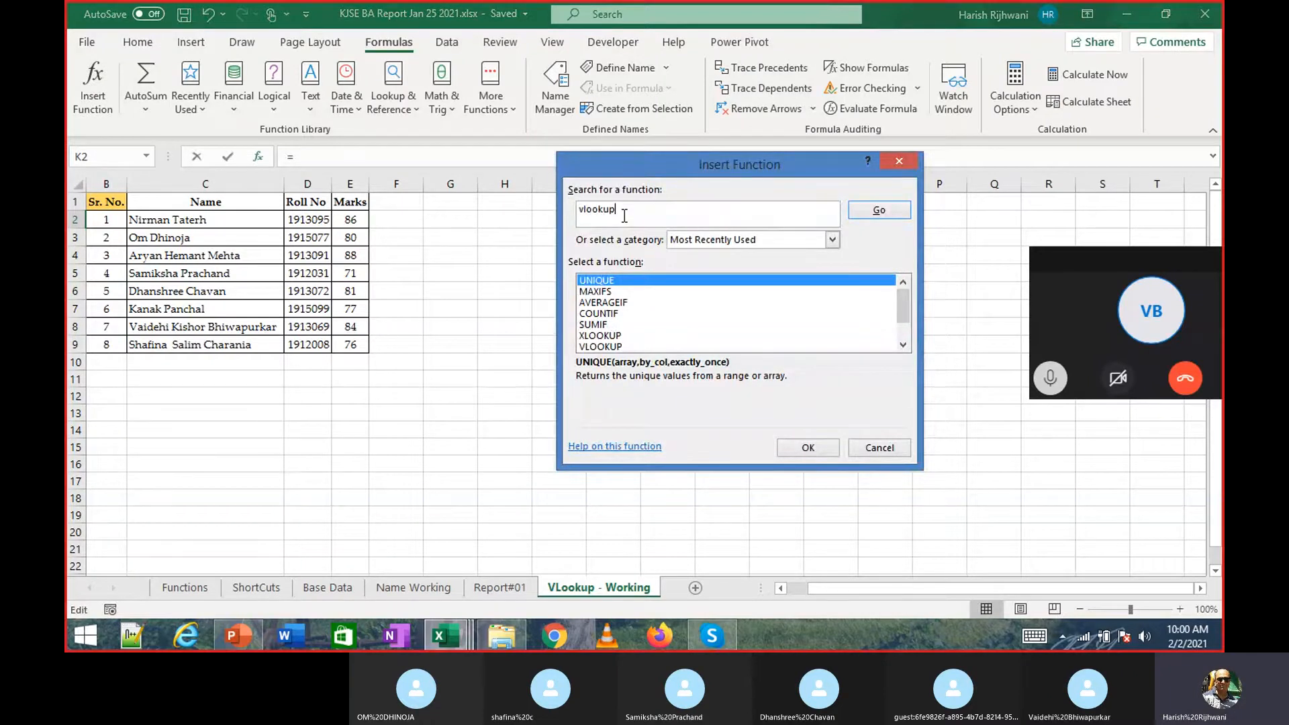
key(Return)
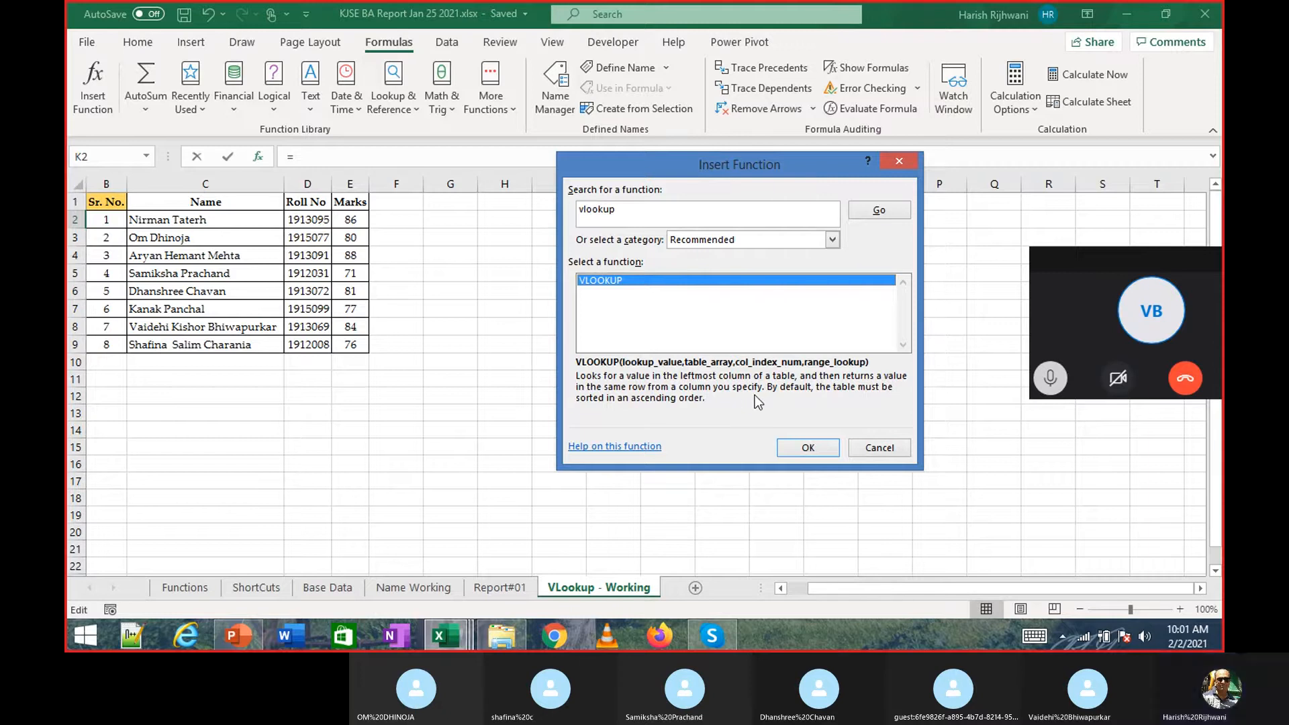
click(807, 448)
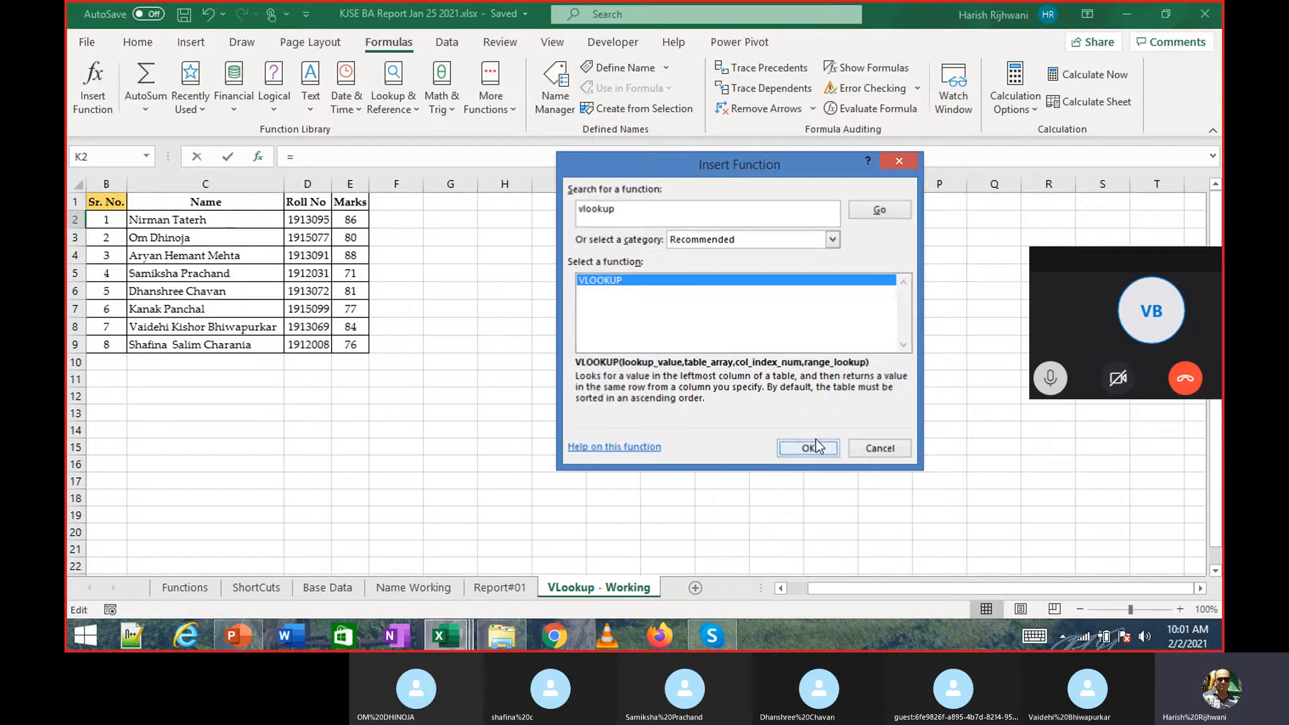
click(951, 430)
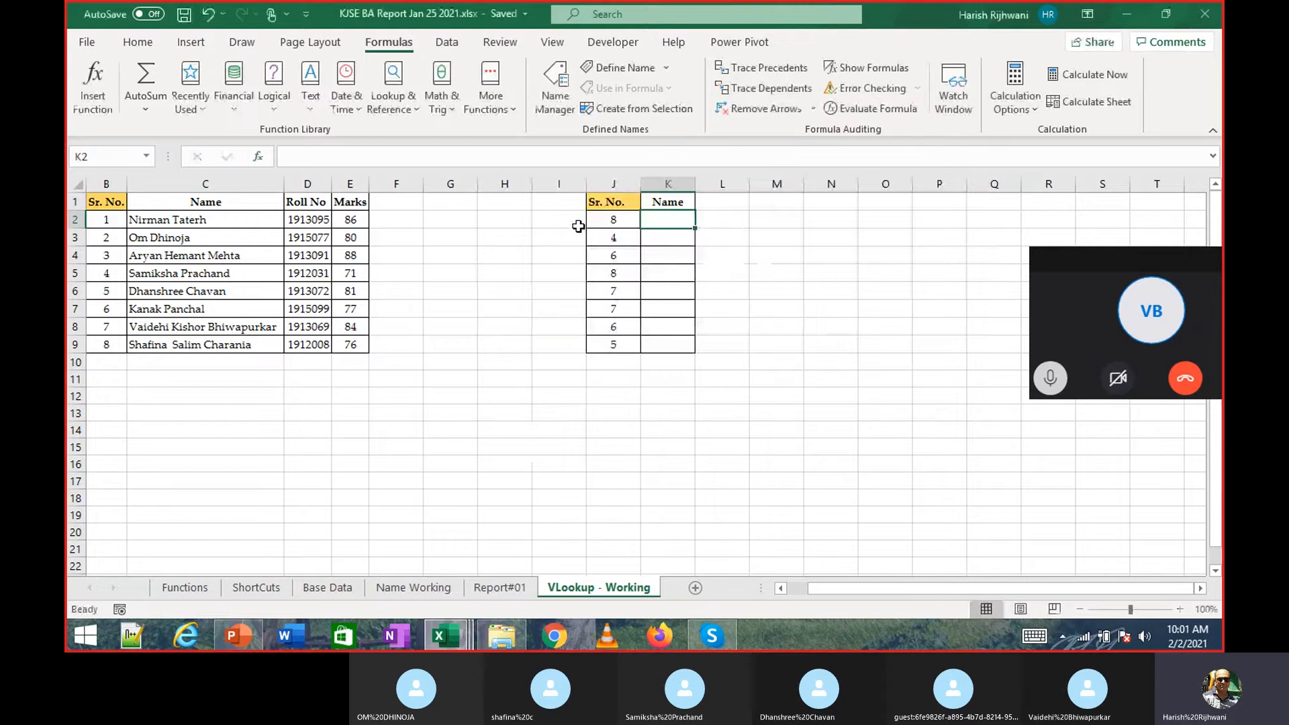
Draw a right block arrow about 0.25" high and 0.64" wide in cell I2, pointing at J2.
click(190, 41)
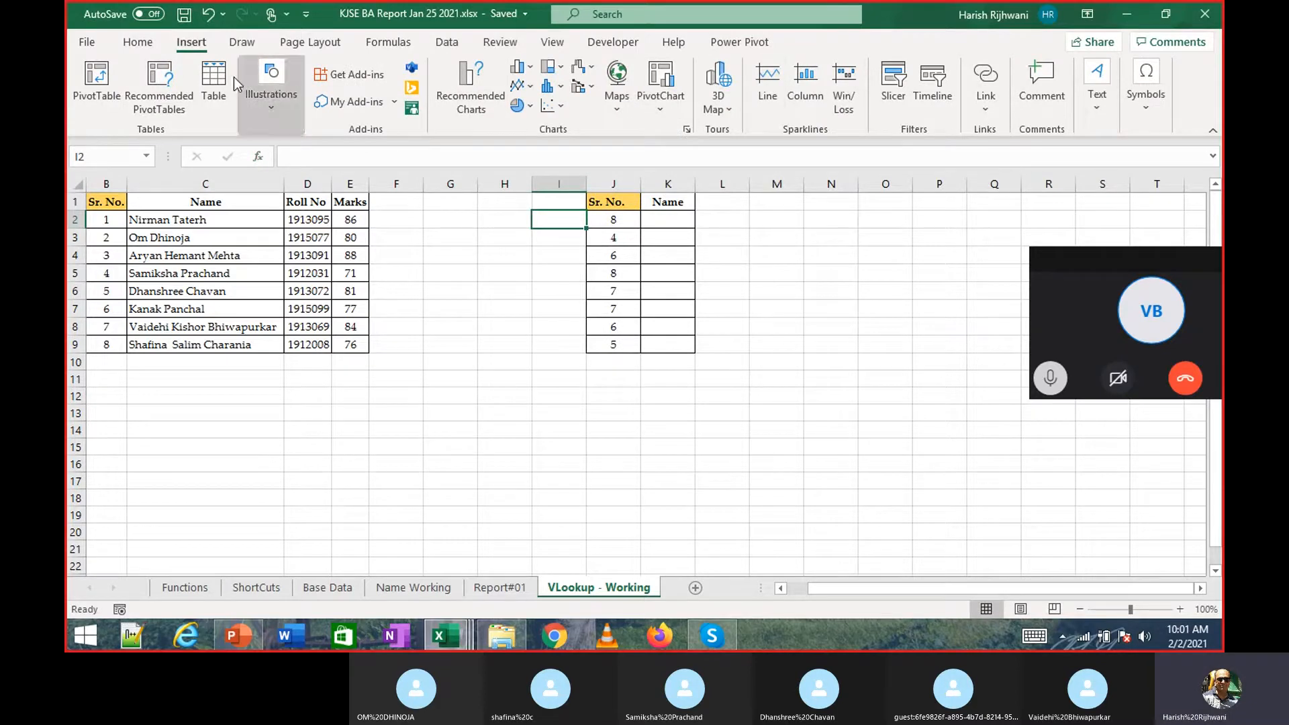
click(285, 107)
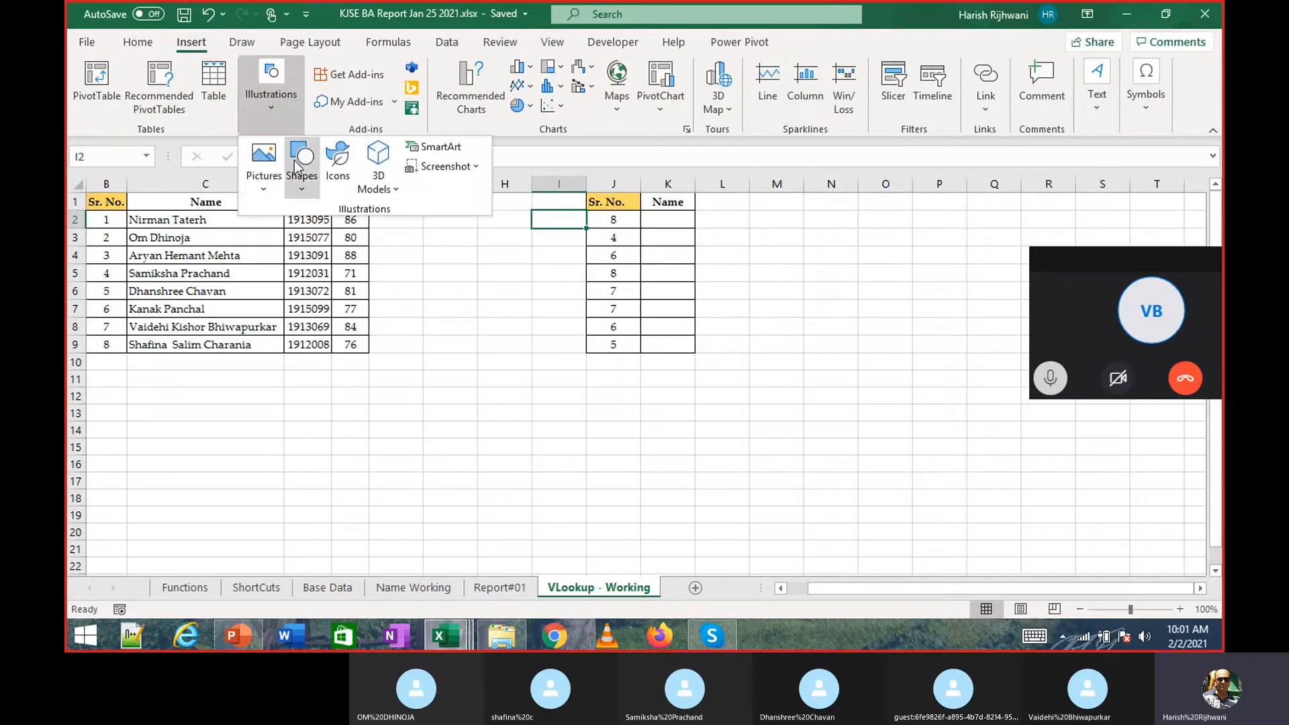
click(298, 191)
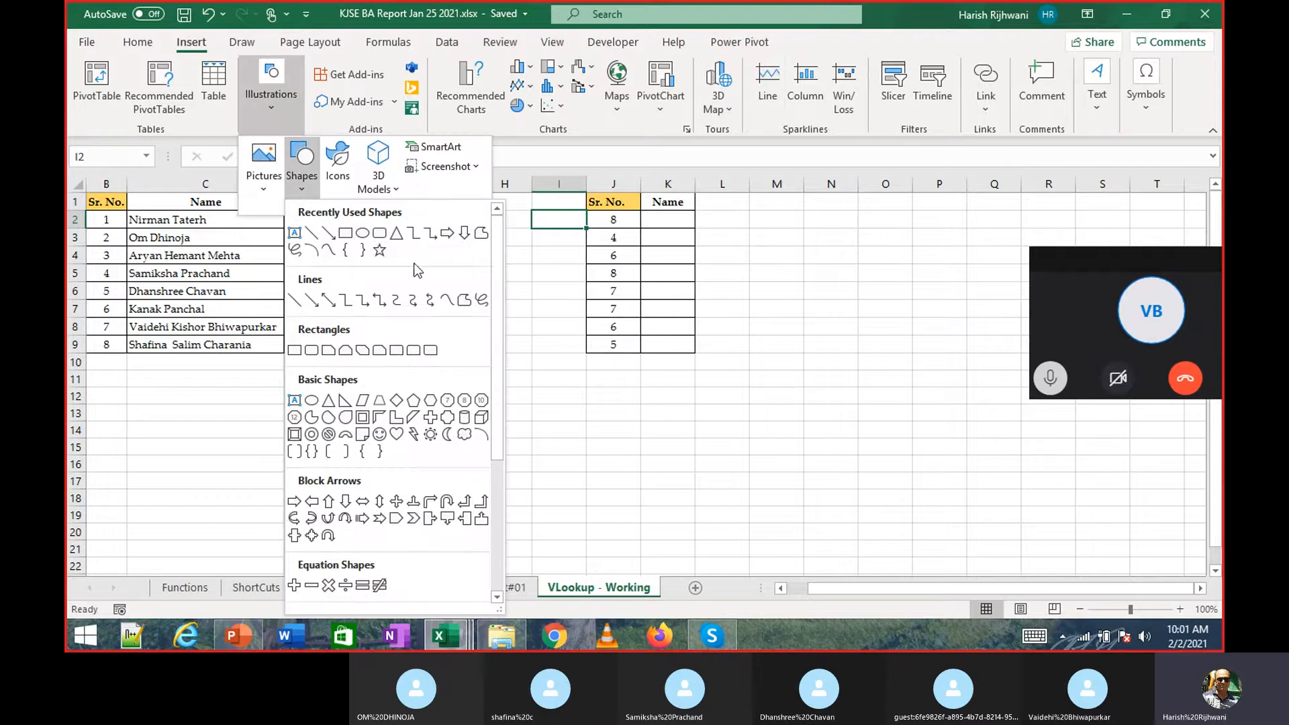
click(444, 238)
drag(529, 214, 565, 217)
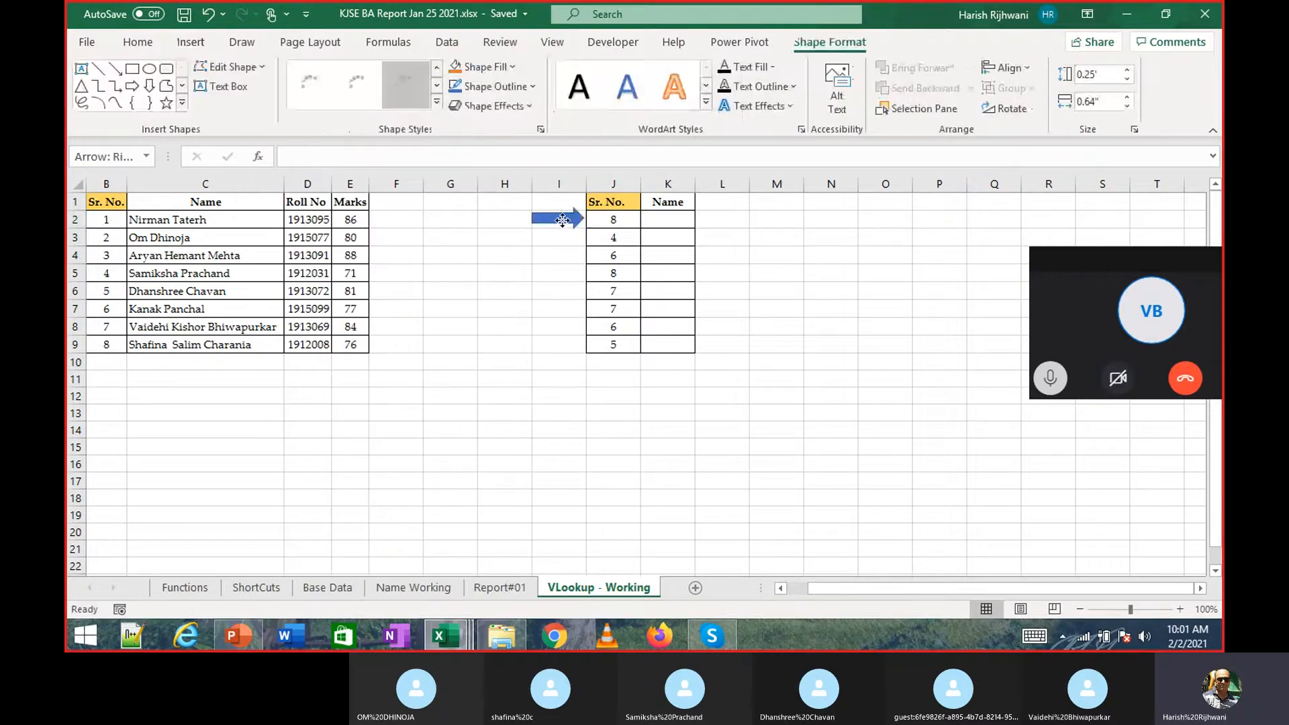
Apply the black theme style from the last row of Theme Styles to the arrow and deselect it.
click(437, 102)
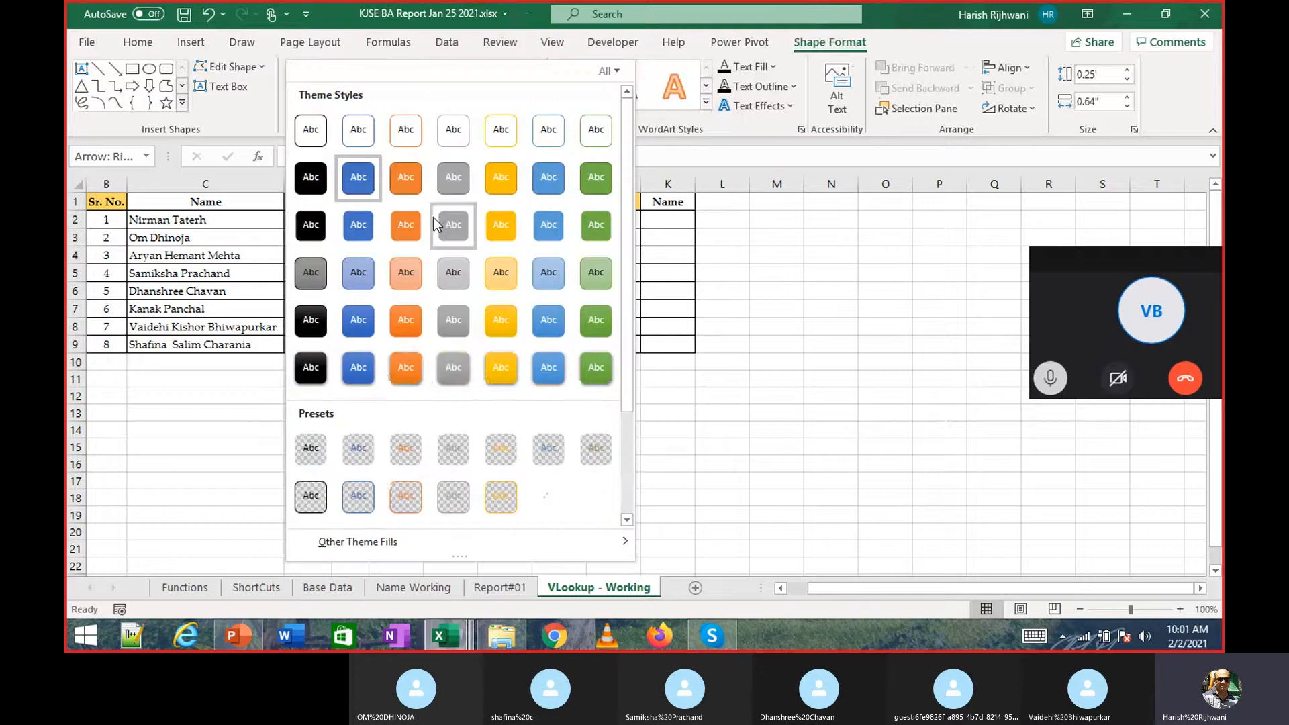
click(312, 367)
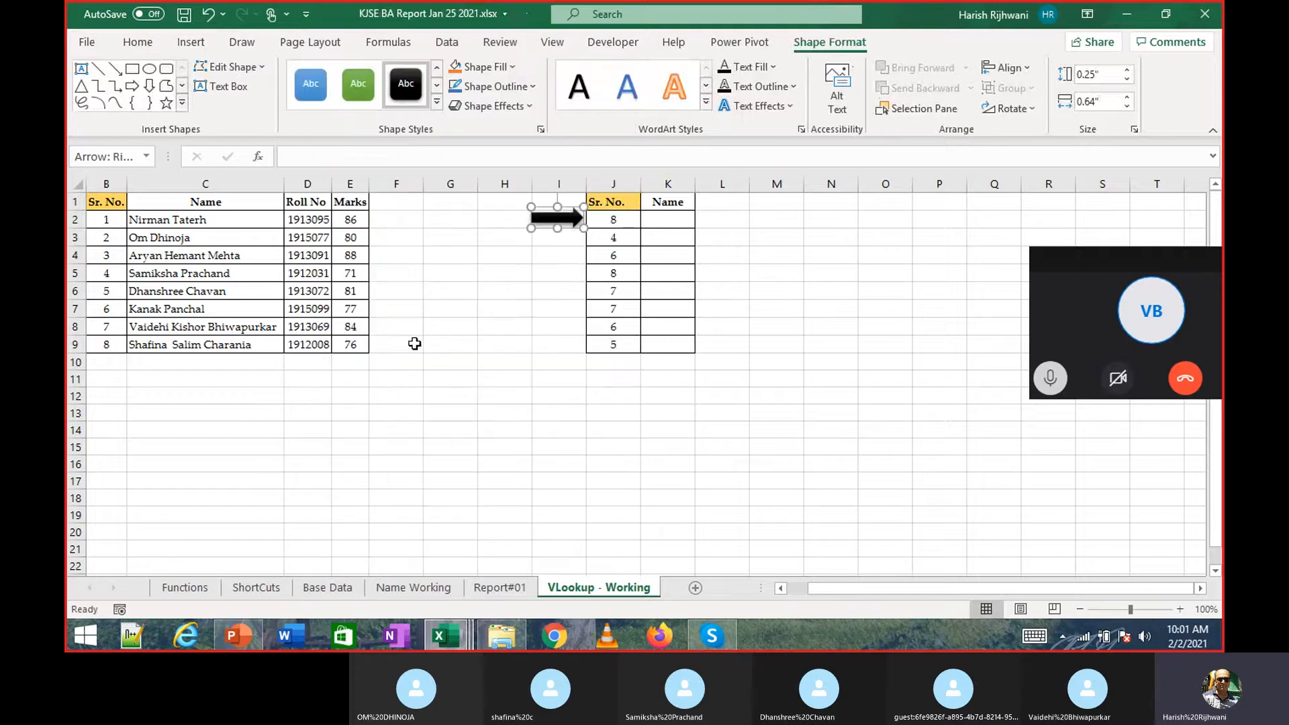
click(542, 266)
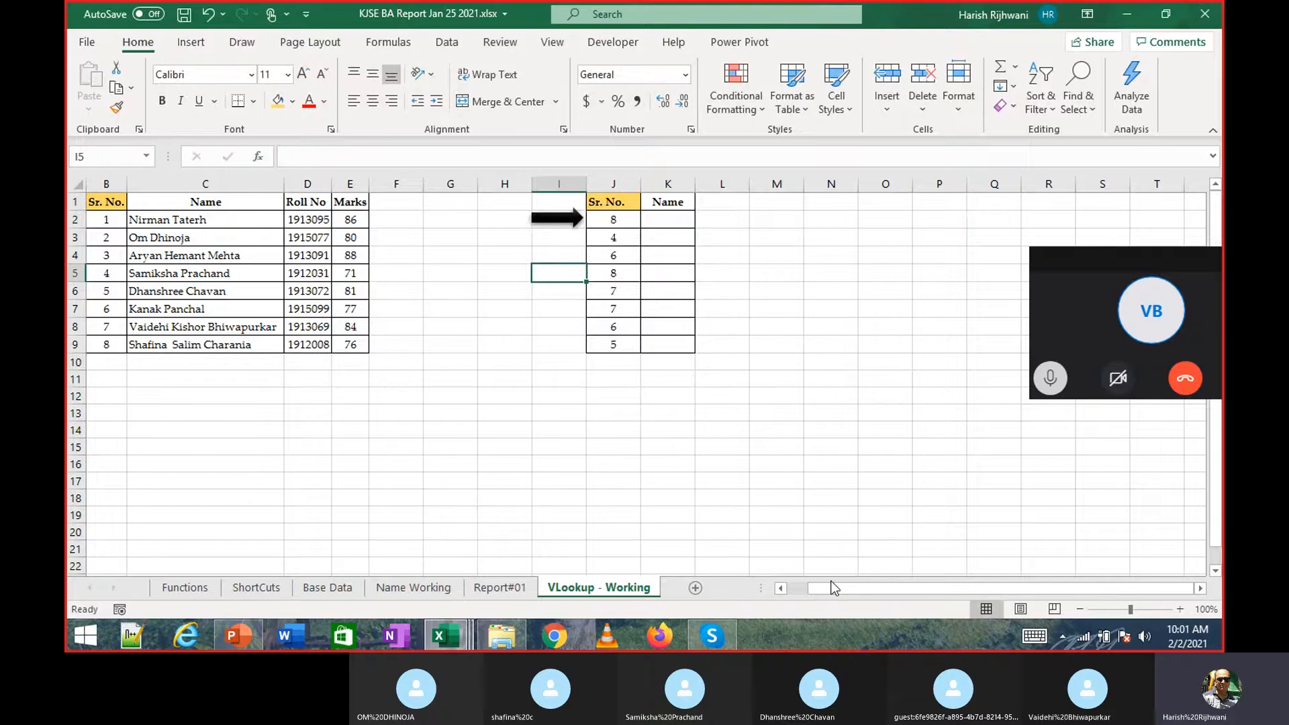
scroll(833, 588, left, 1)
click(578, 428)
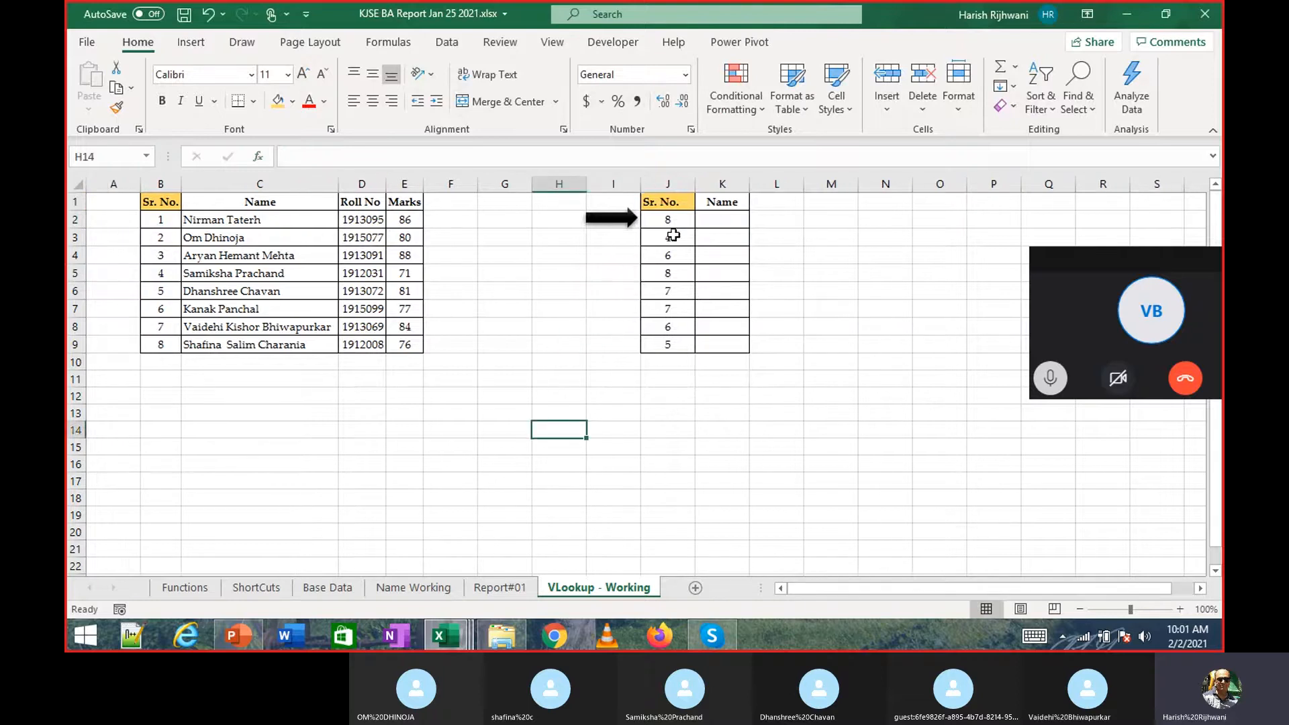
Bring up the Insert Function dialog for cell K2 with VLOOKUP highlighted in the function list.
click(713, 224)
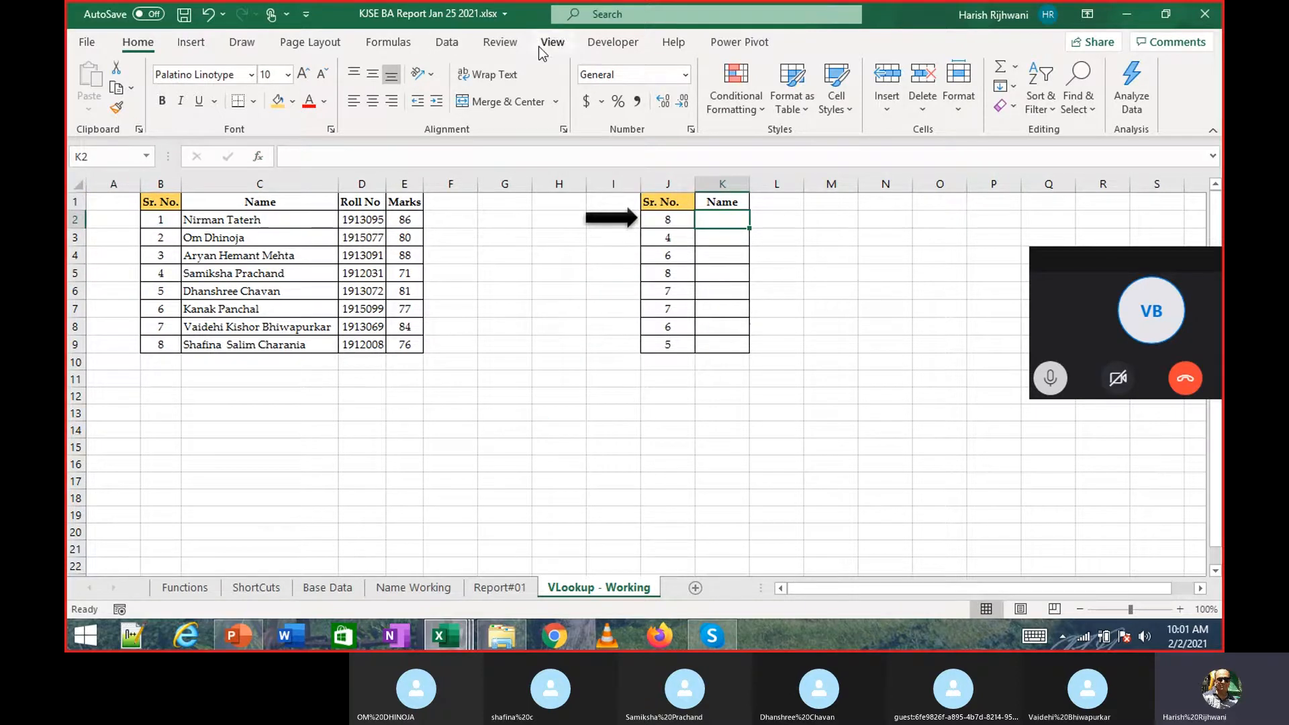
click(389, 42)
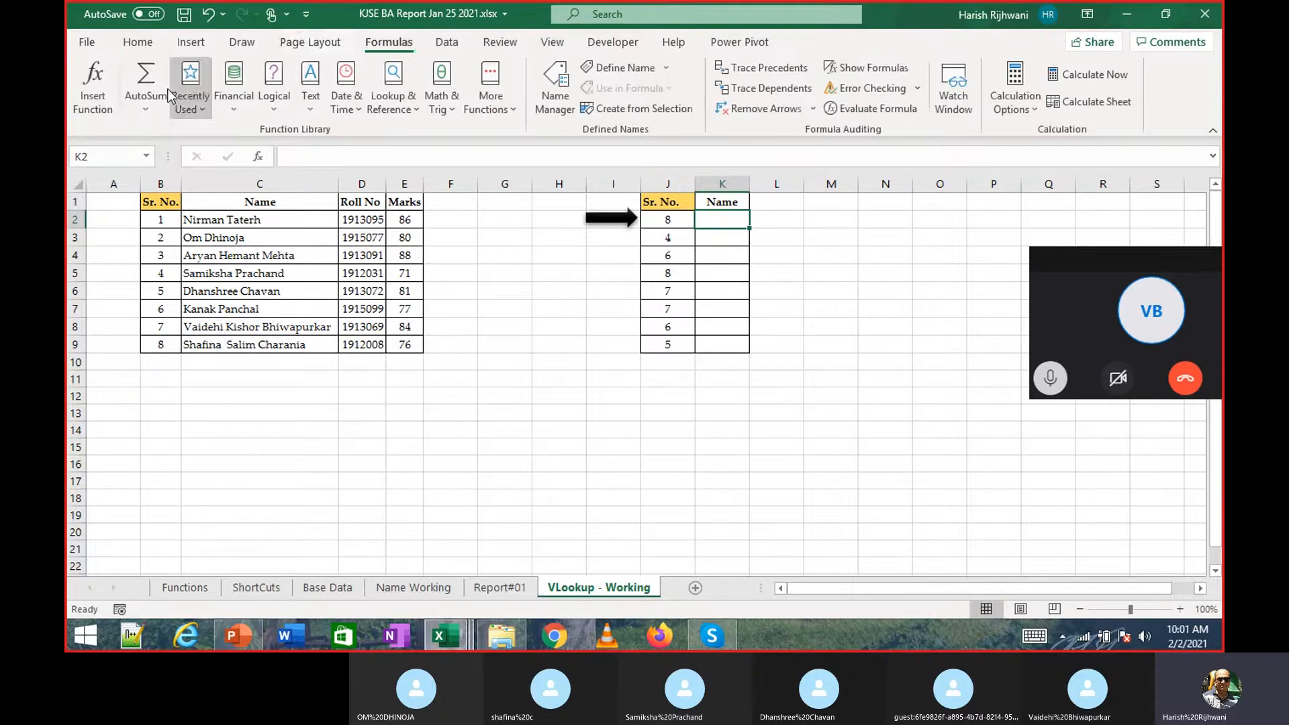
click(101, 101)
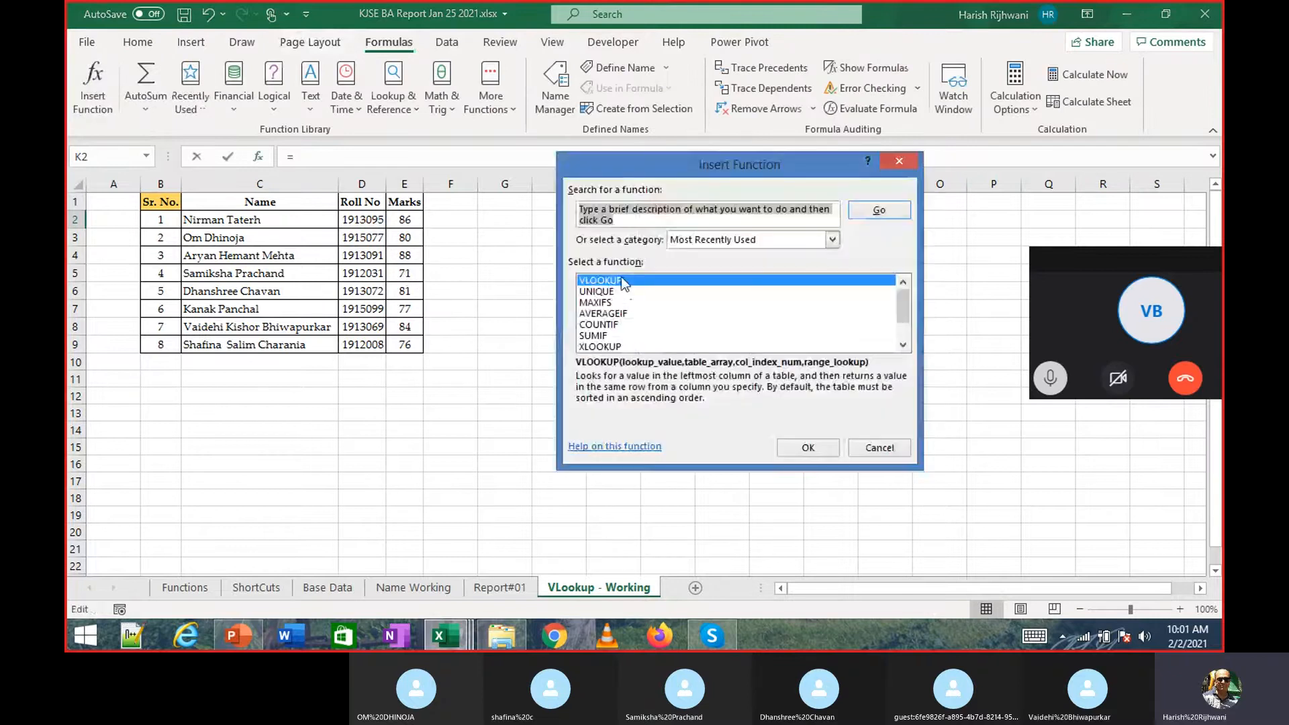
double_click(623, 280)
key(Escape)
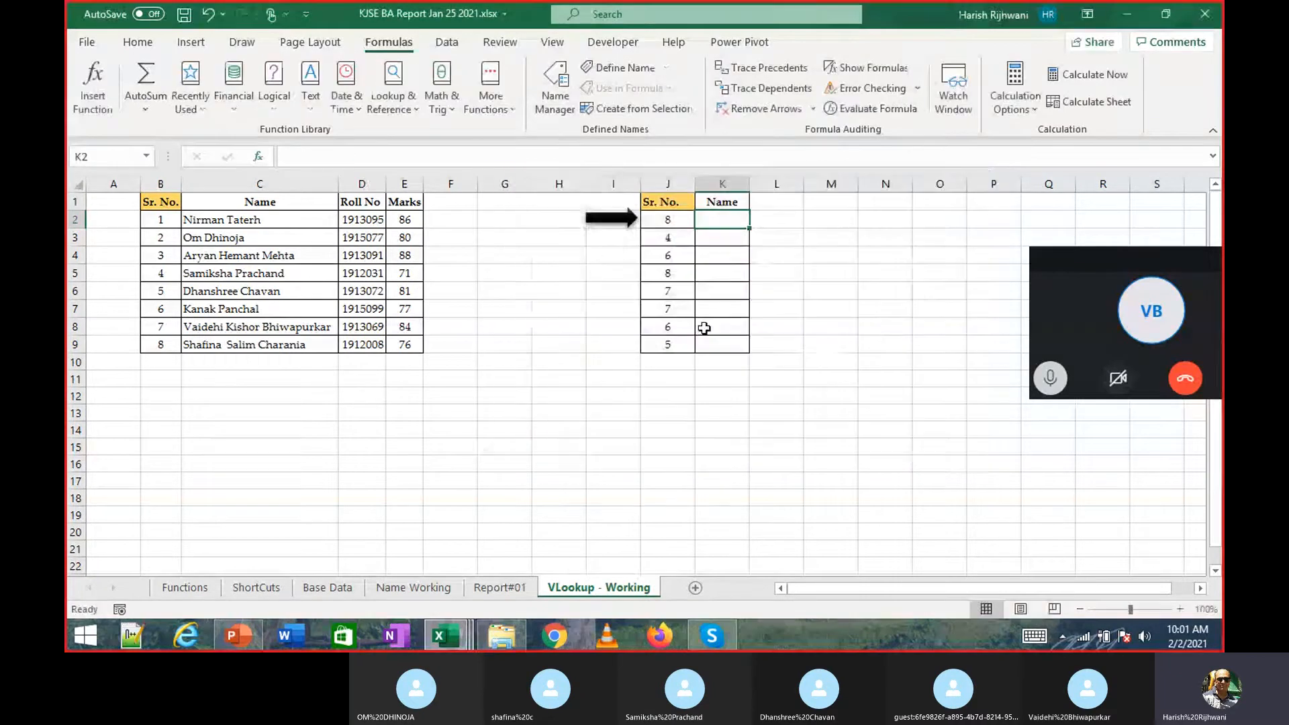
click(104, 101)
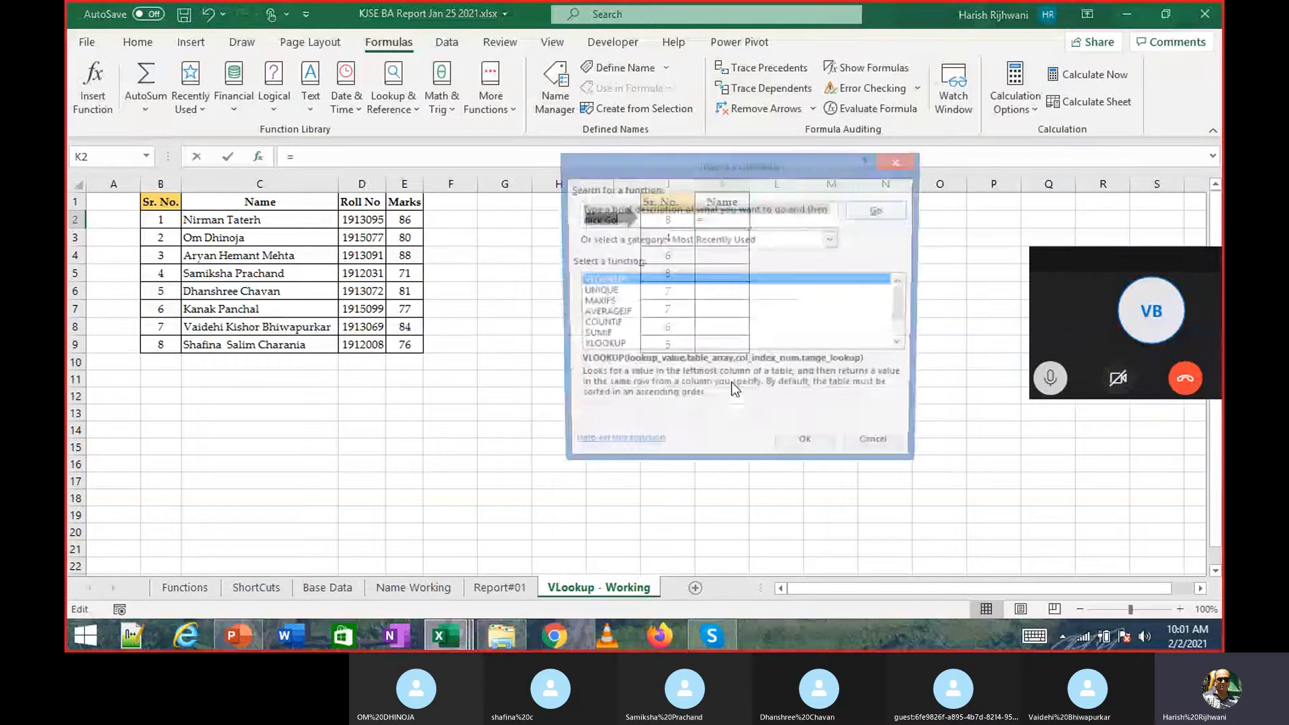
Capture the VLOOKUP syntax and description in the Insert Function dialog as a Snipping Tool snip, then minimize Snipping Tool.
key(super)
text(snip)
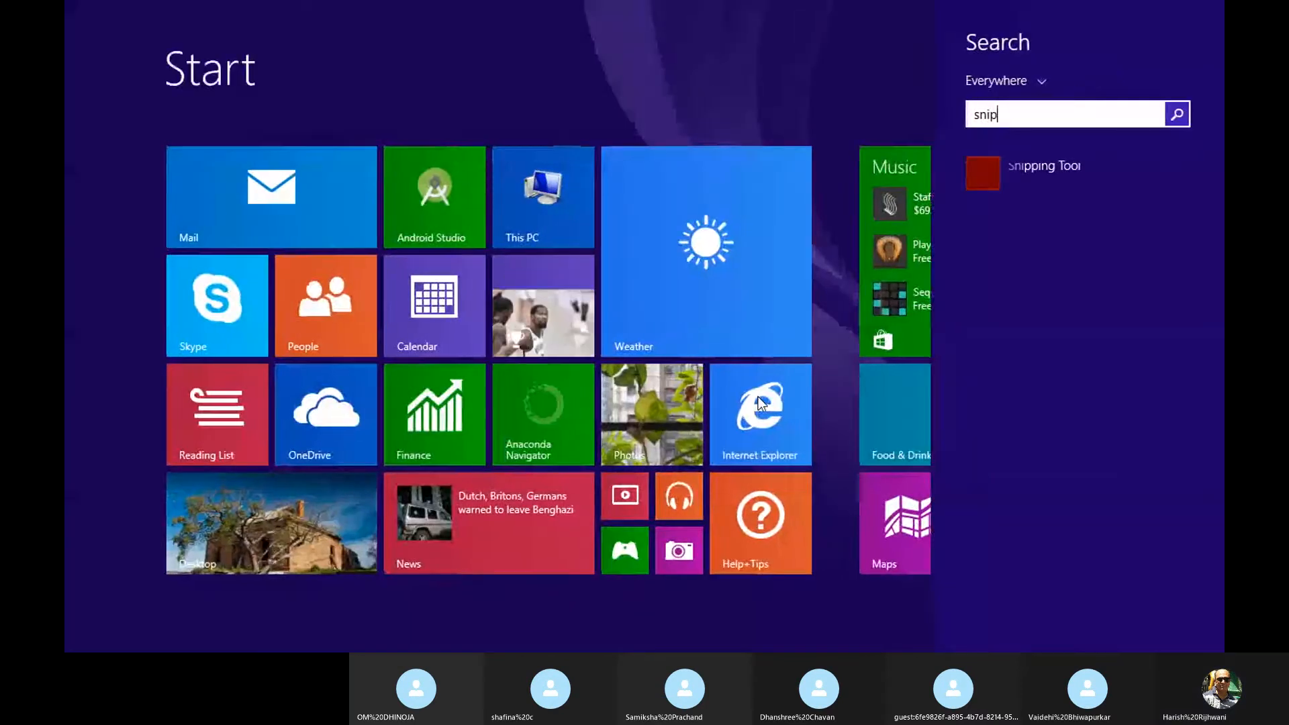
key(Return)
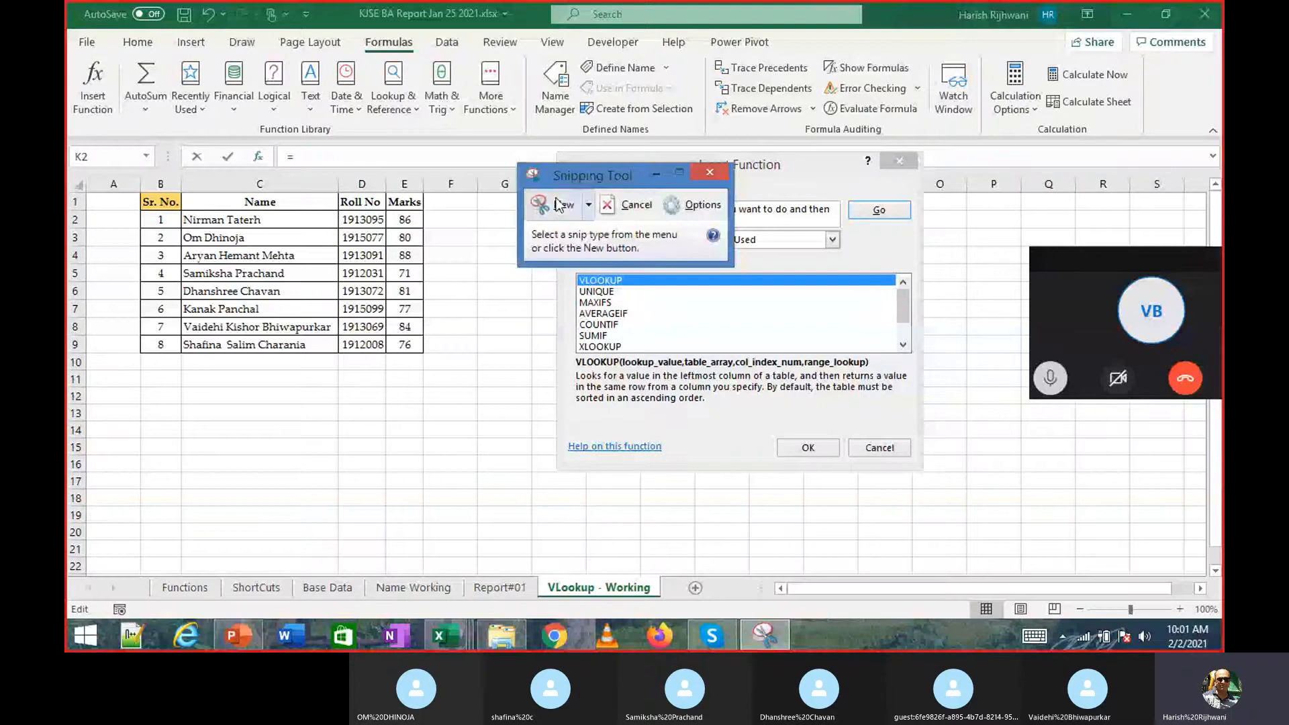
click(559, 204)
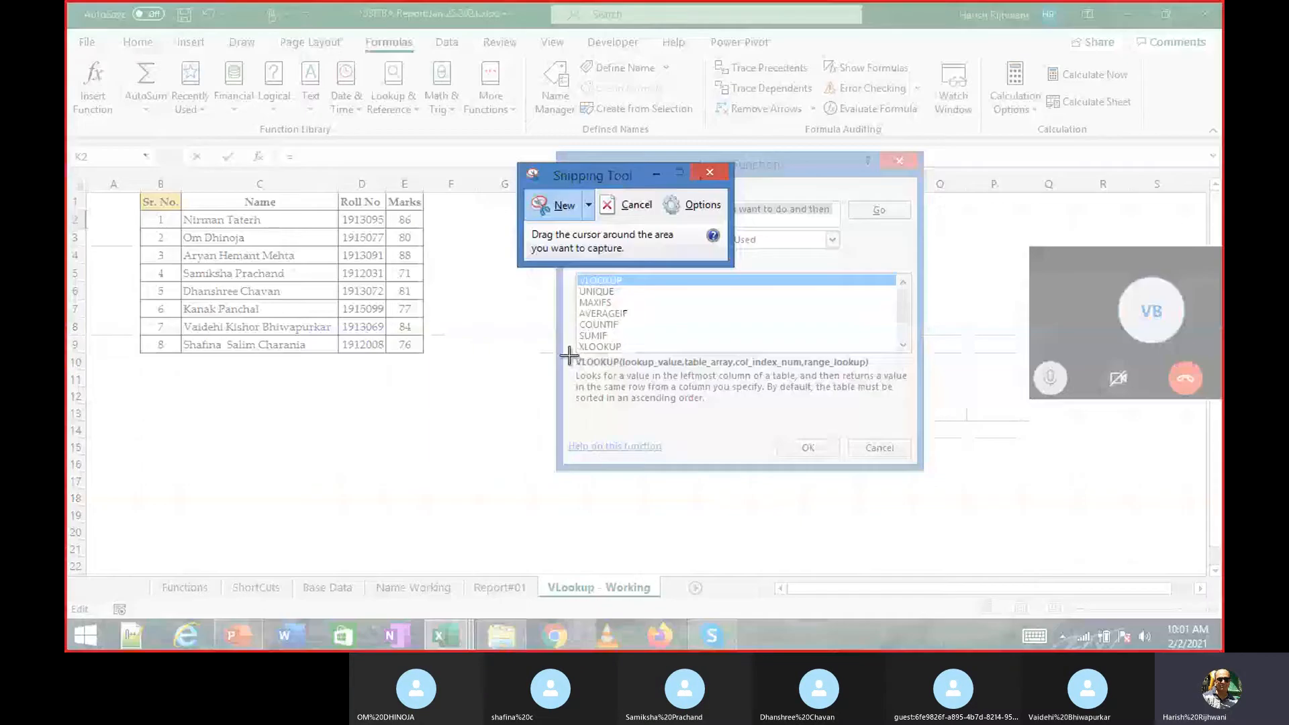
drag(569, 356, 919, 411)
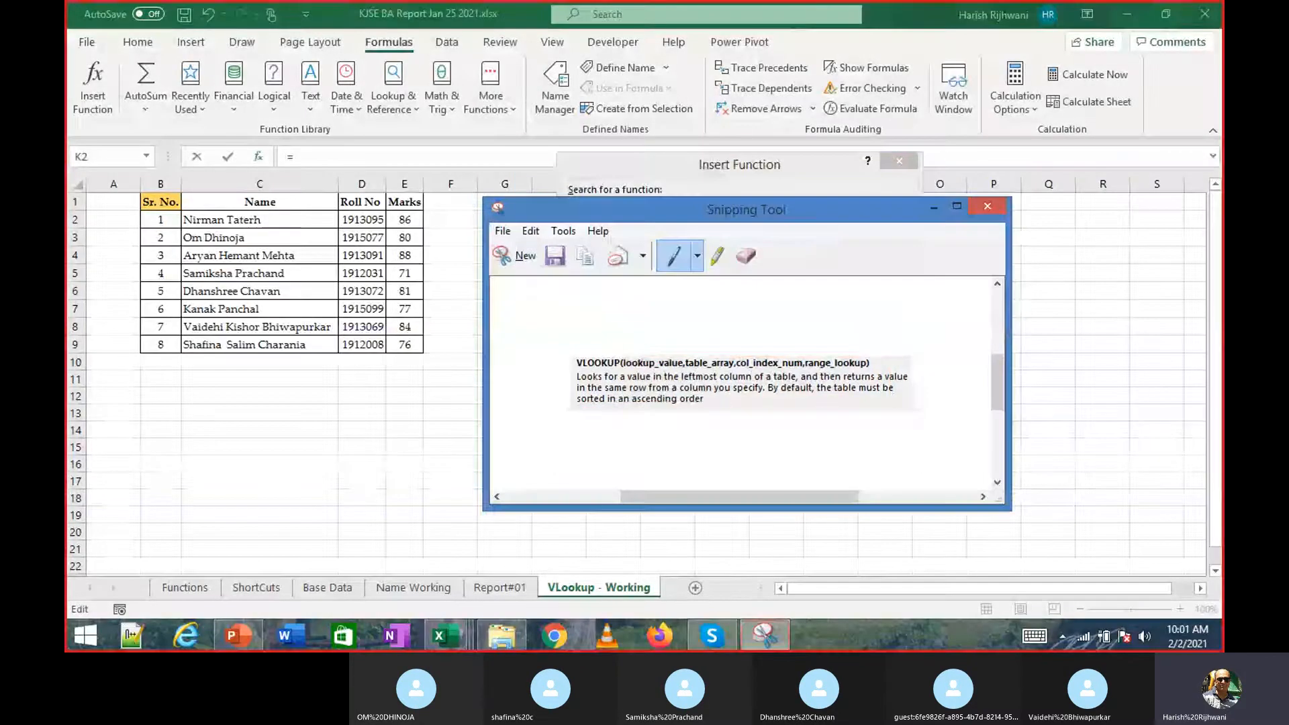
click(934, 208)
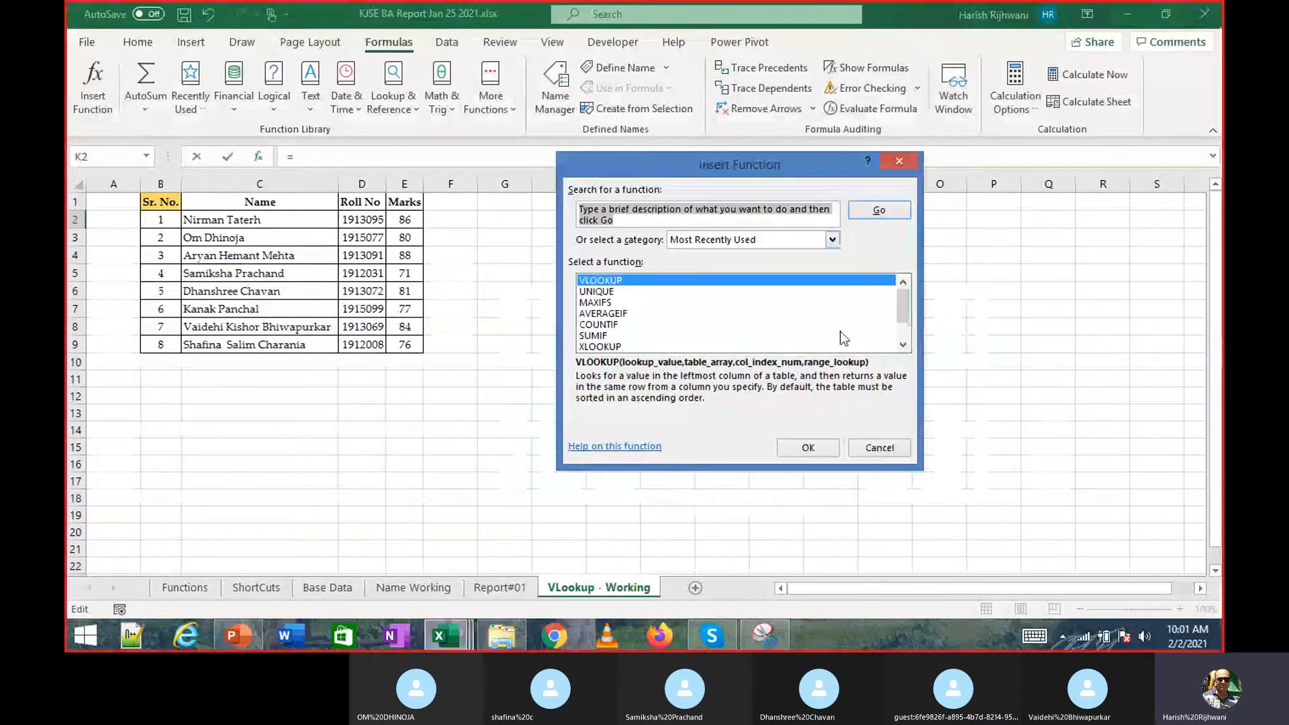
Cancel the Insert Function dialog, paste the VLOOKUP snip into the sheet, enlarge it and place it below the tables around rows 13 to 17.
click(898, 447)
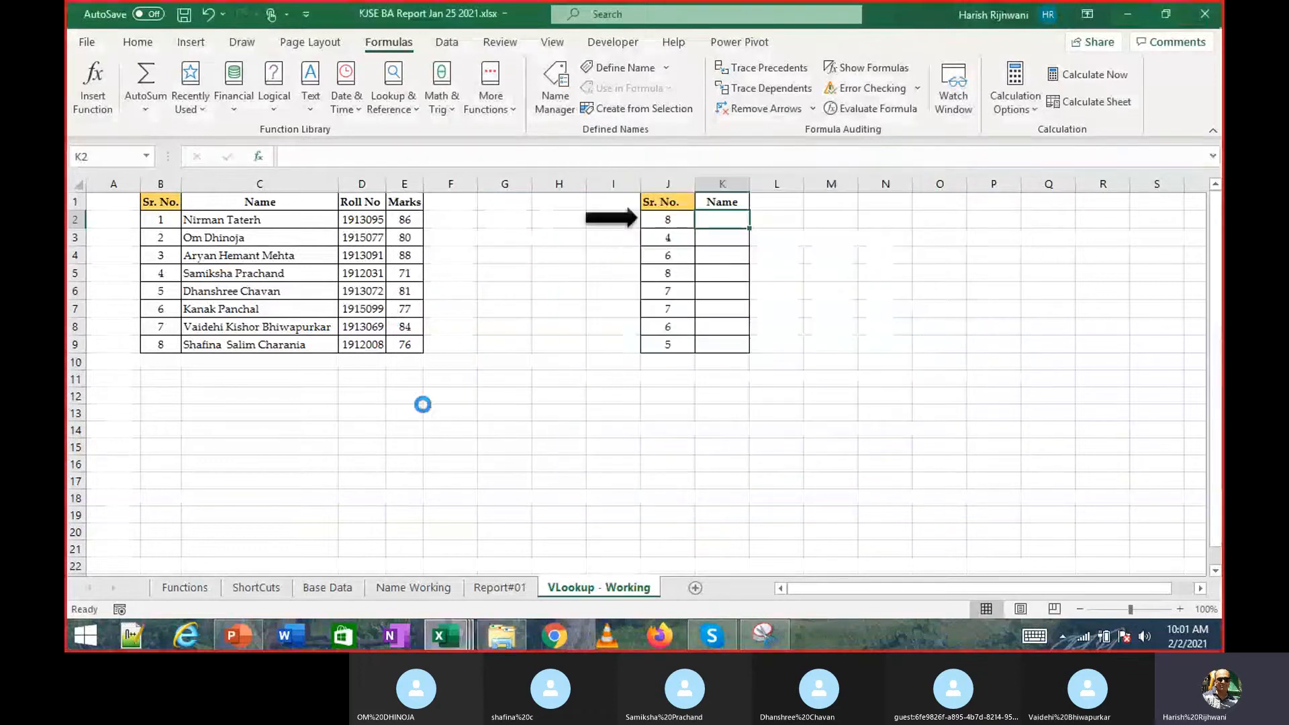
key(ctrl+v)
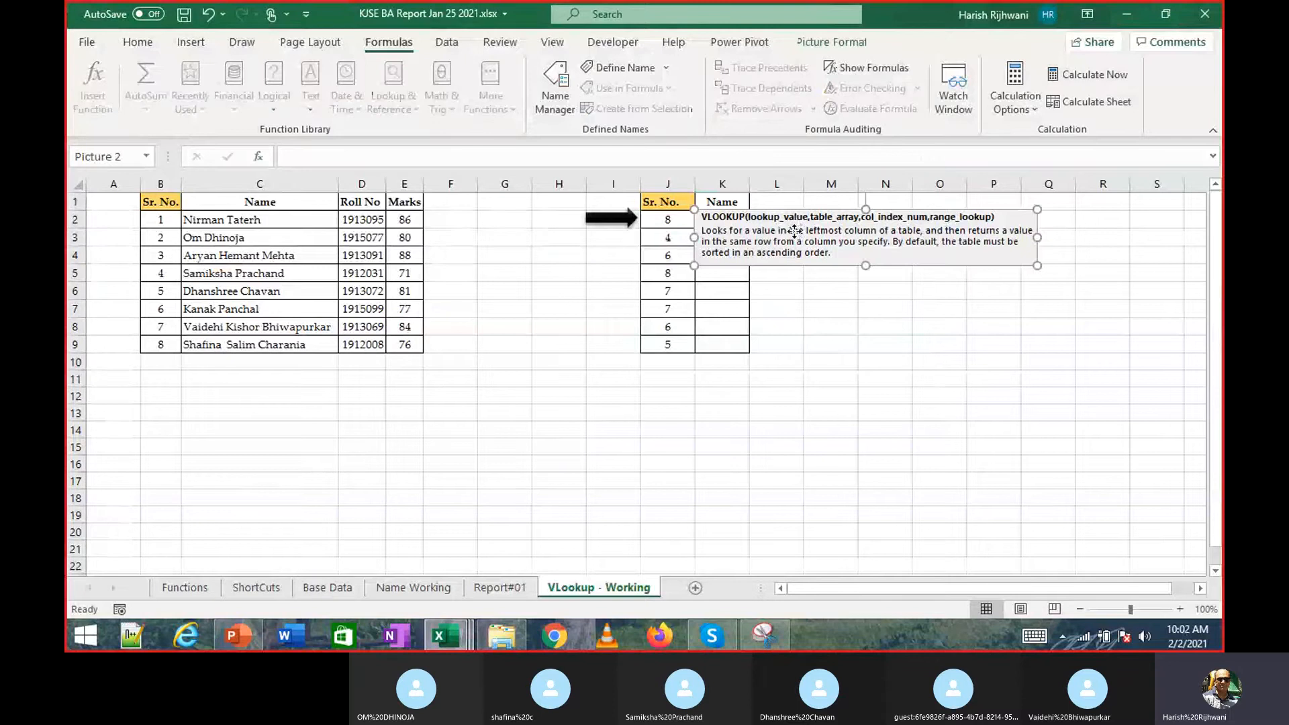
drag(792, 216, 245, 394)
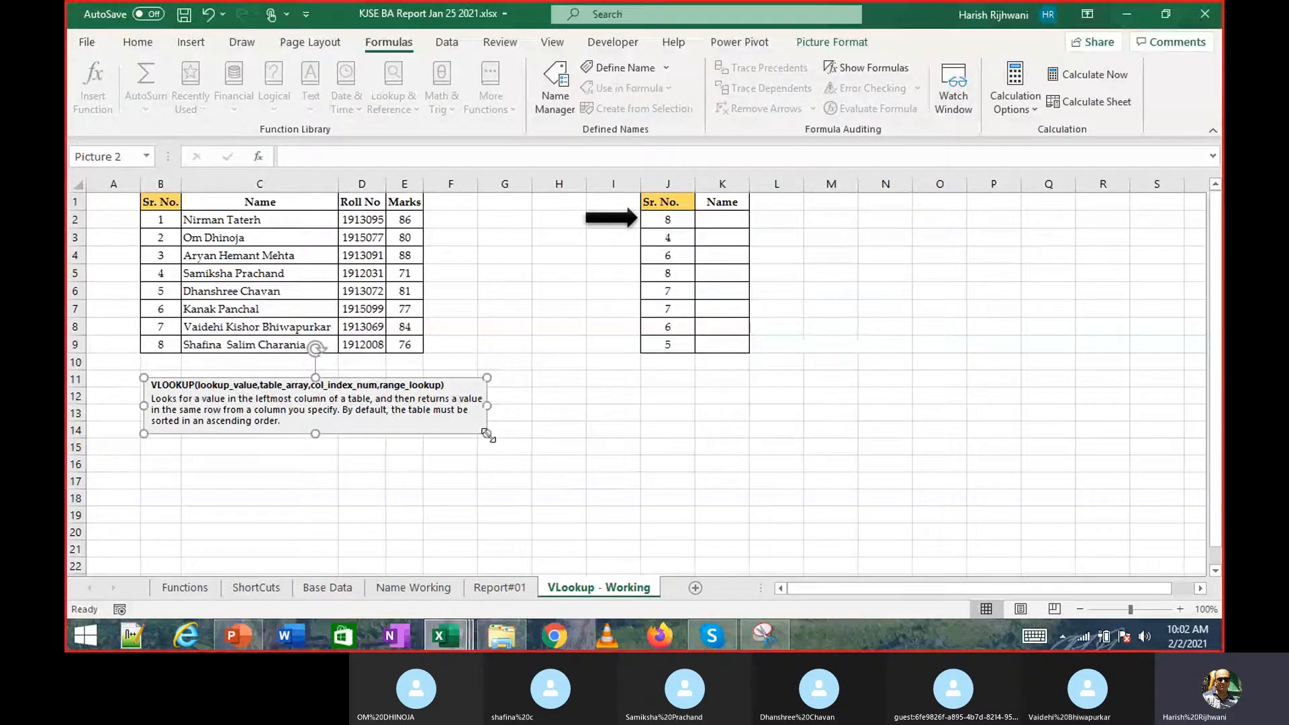
drag(486, 434, 734, 473)
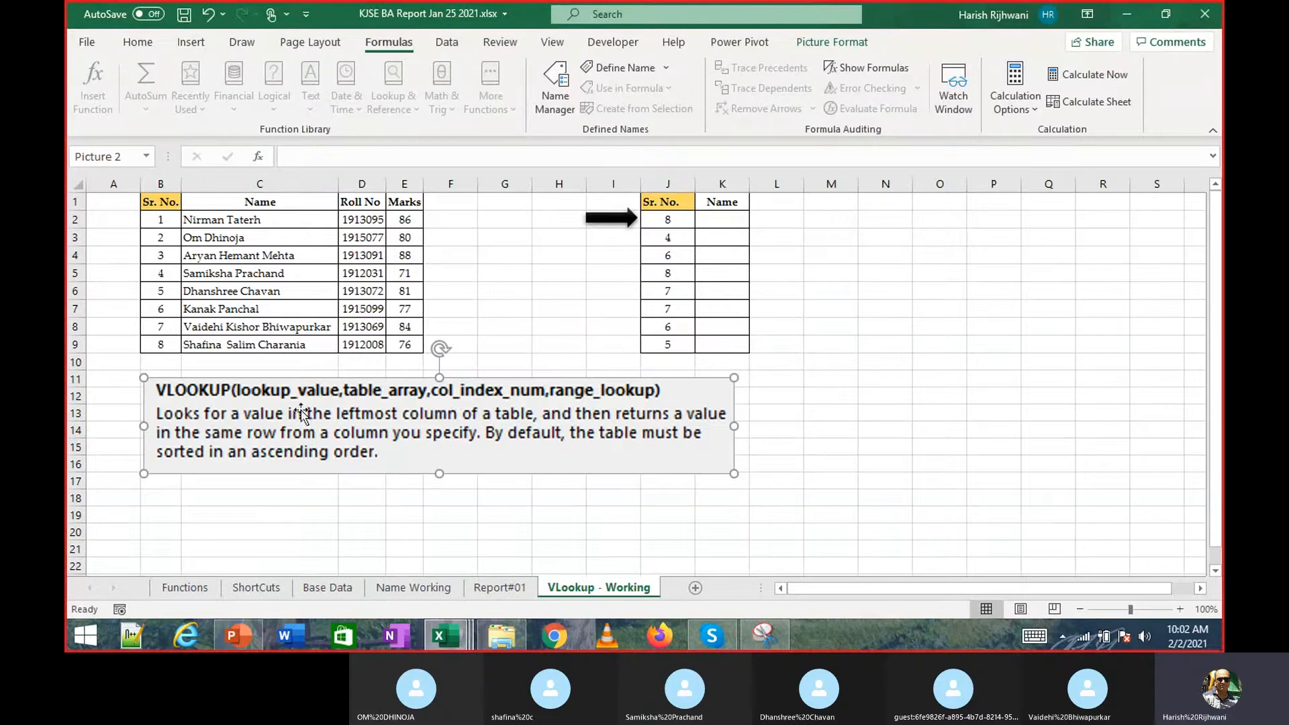
drag(478, 426, 733, 461)
click(668, 219)
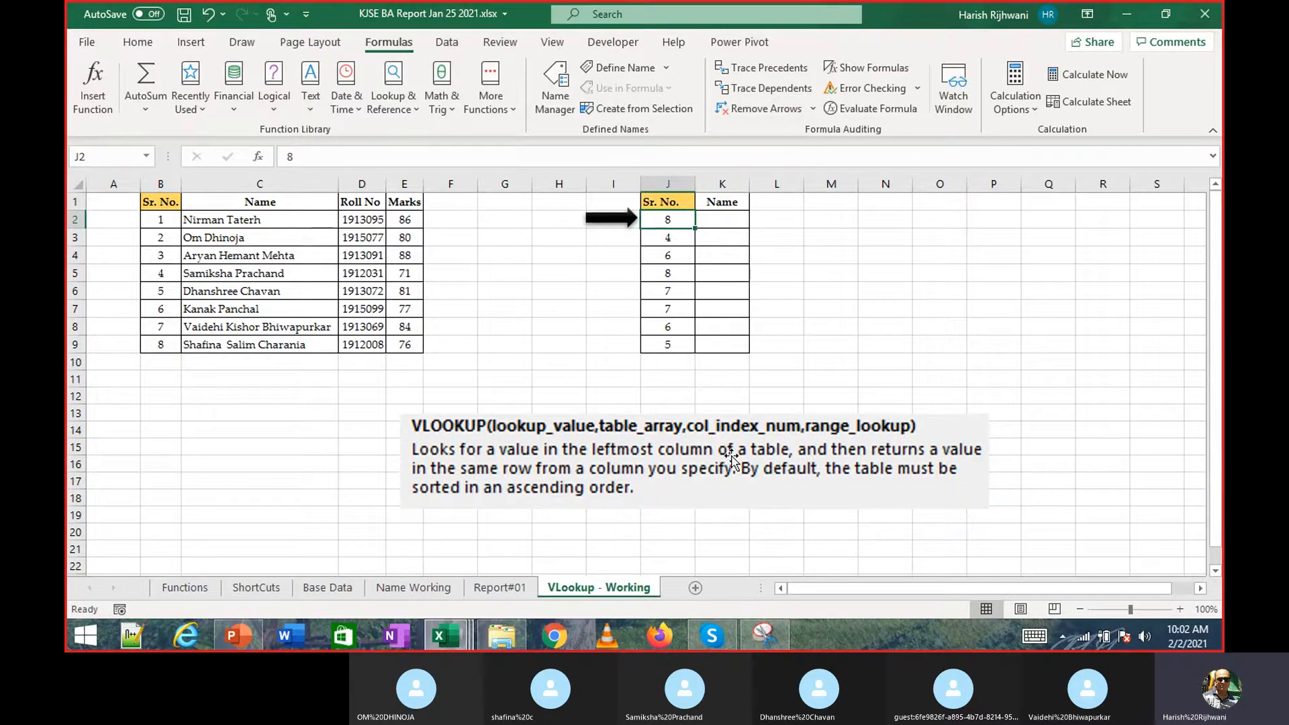
Apply thick outside borders to the student data in B2:E9.
drag(160, 203, 390, 349)
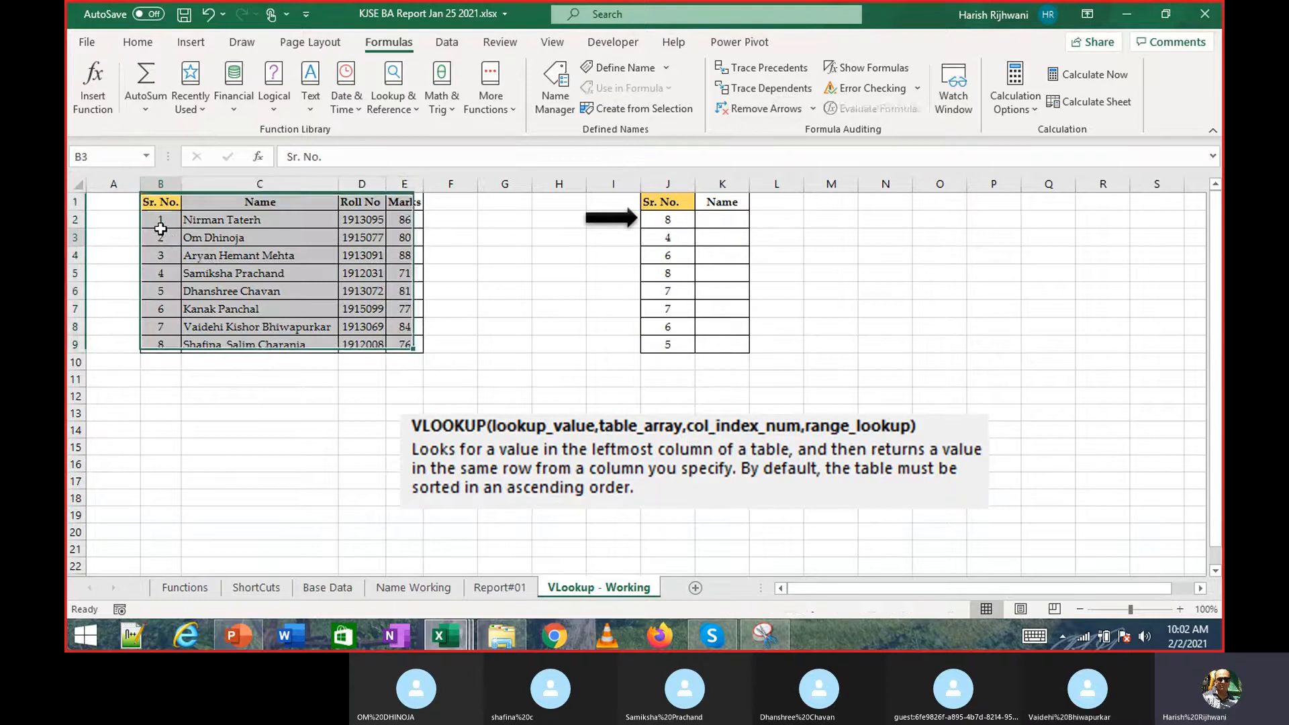
drag(161, 216, 394, 345)
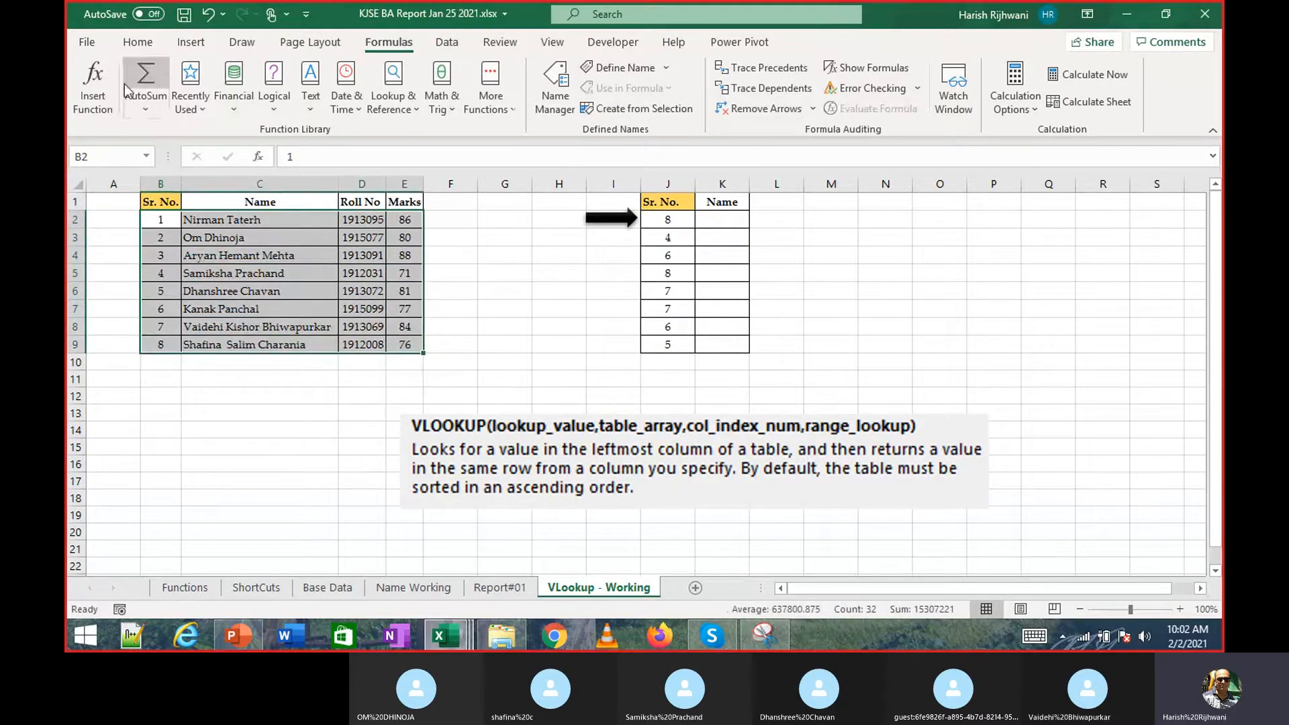
click(138, 41)
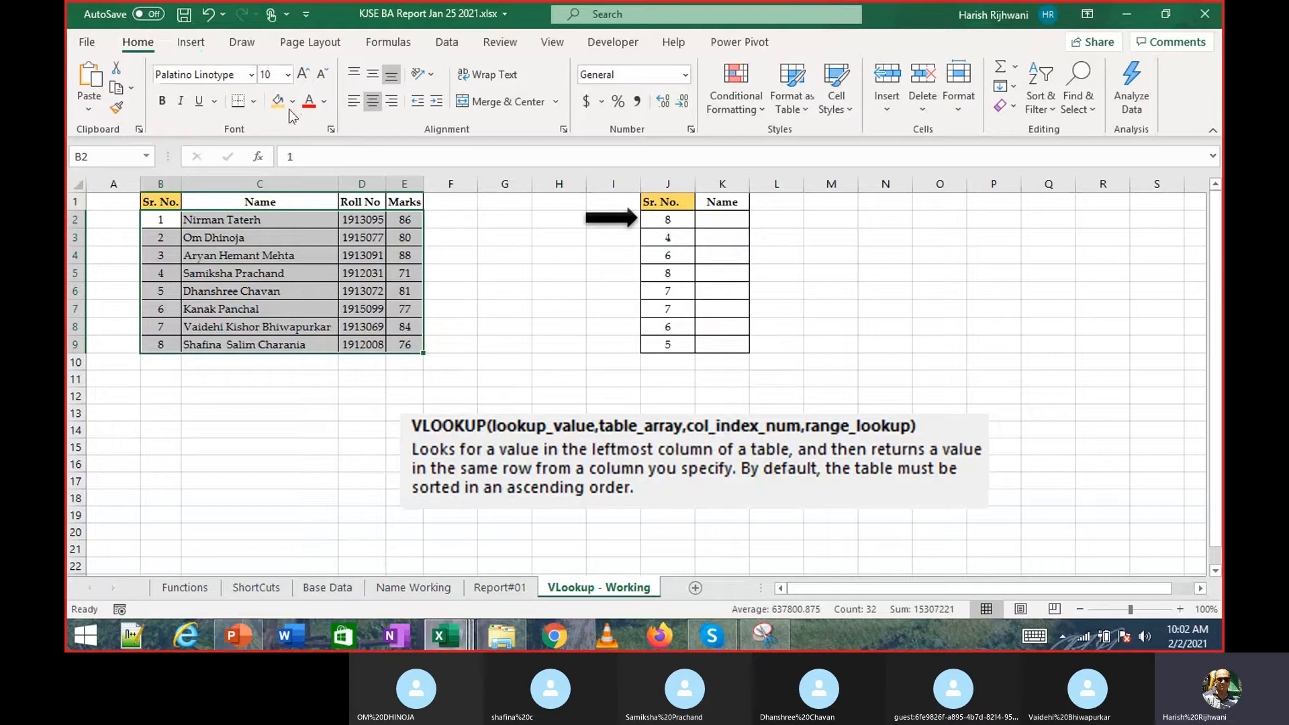
click(254, 101)
click(299, 313)
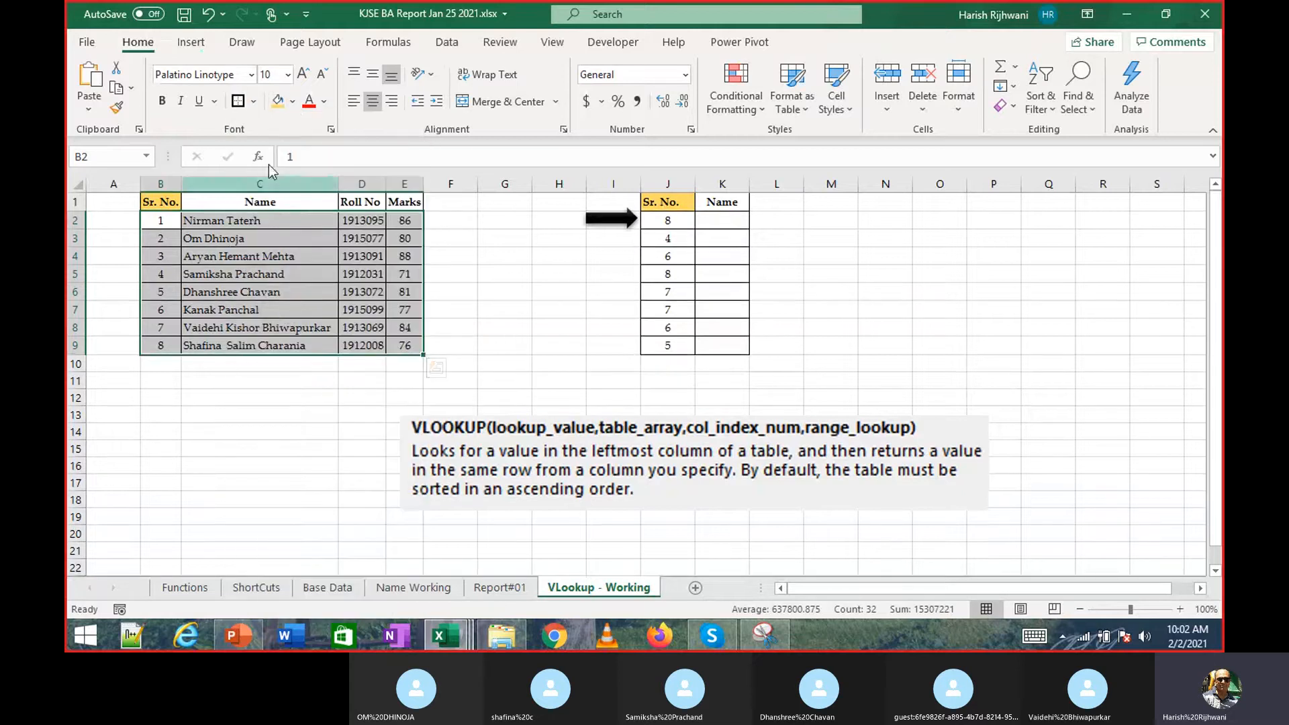
Choose a blue border line color and draw a border around the outside of B2:E9.
click(253, 101)
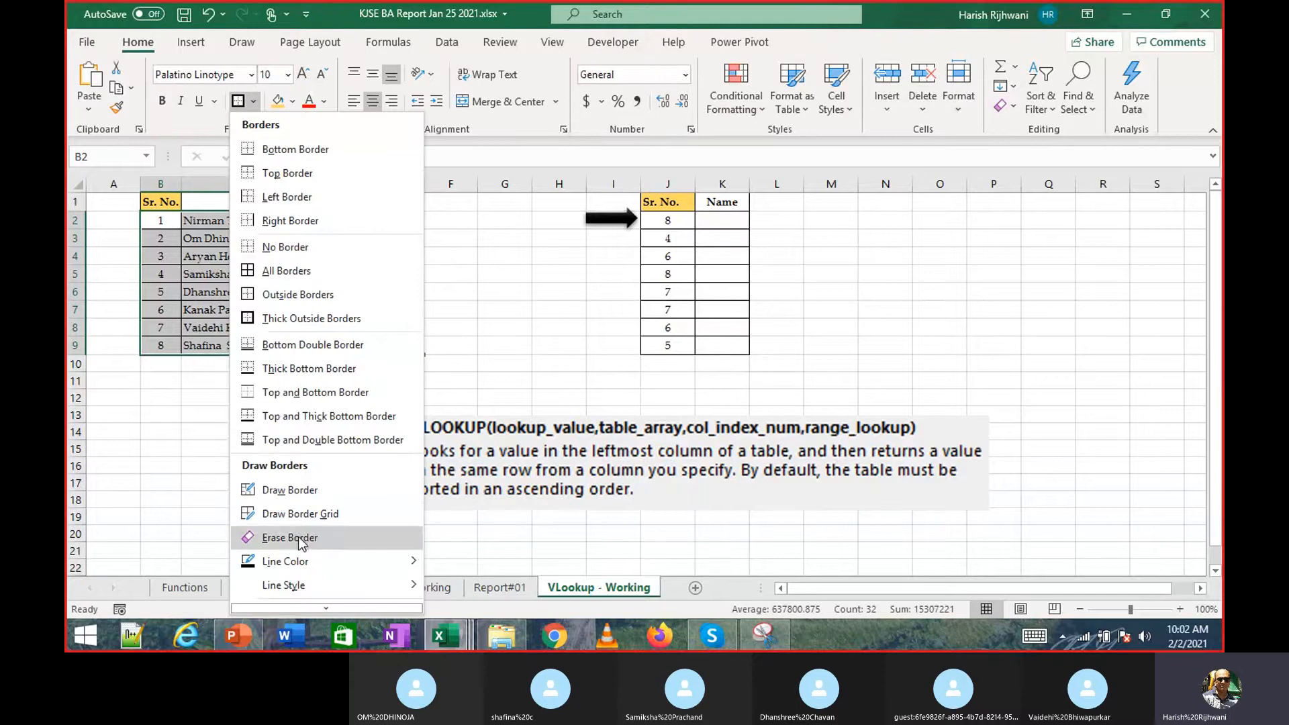
mouse_move(416, 562)
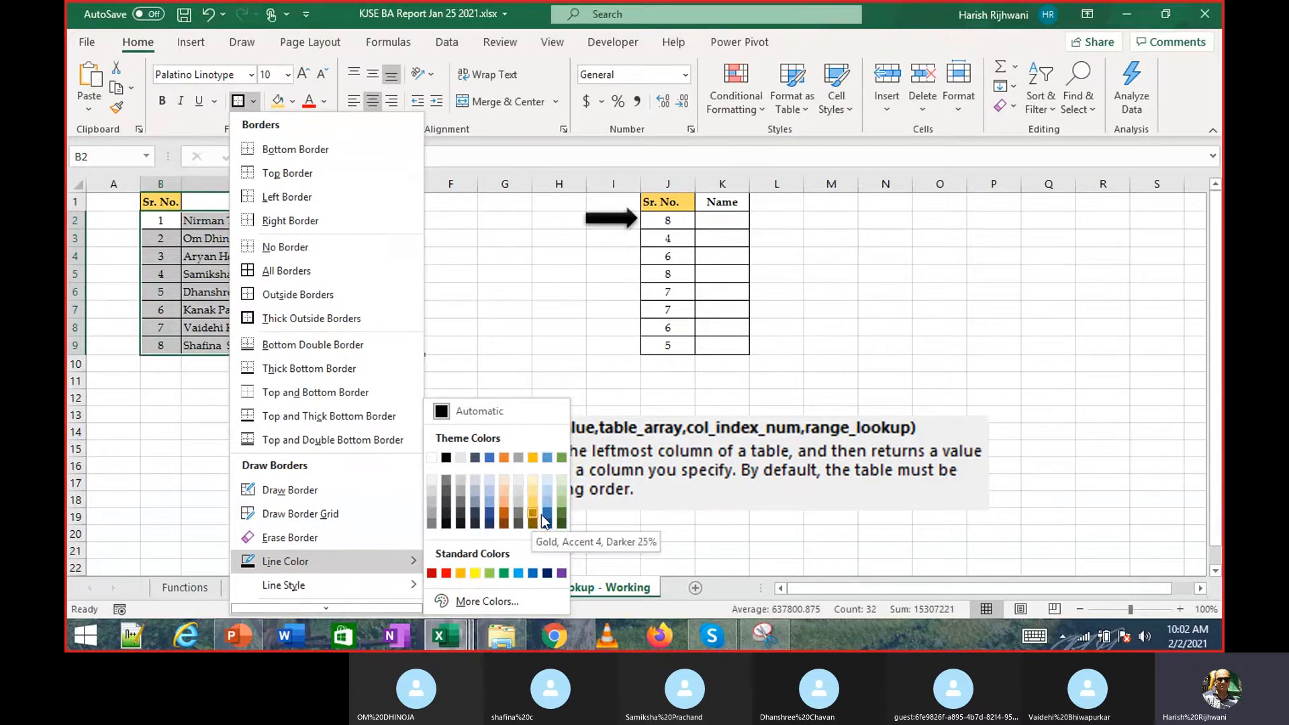
key(Escape)
key(Escape)
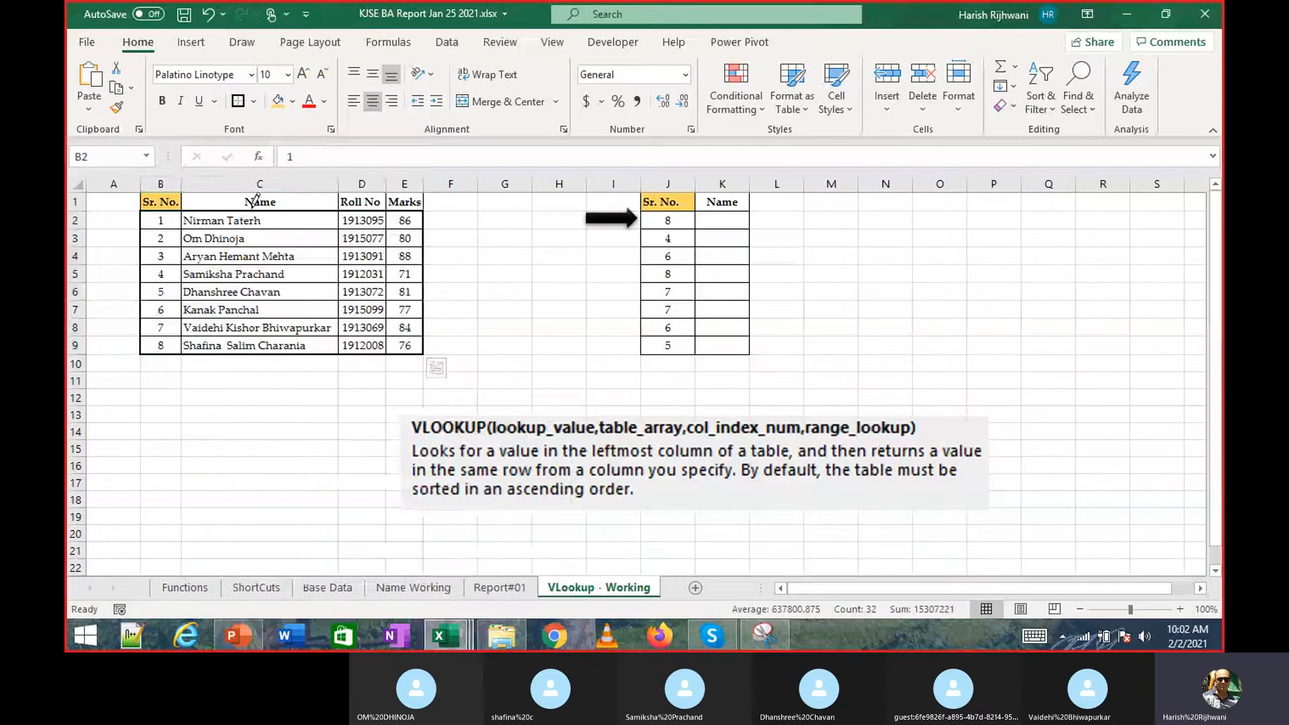
click(259, 449)
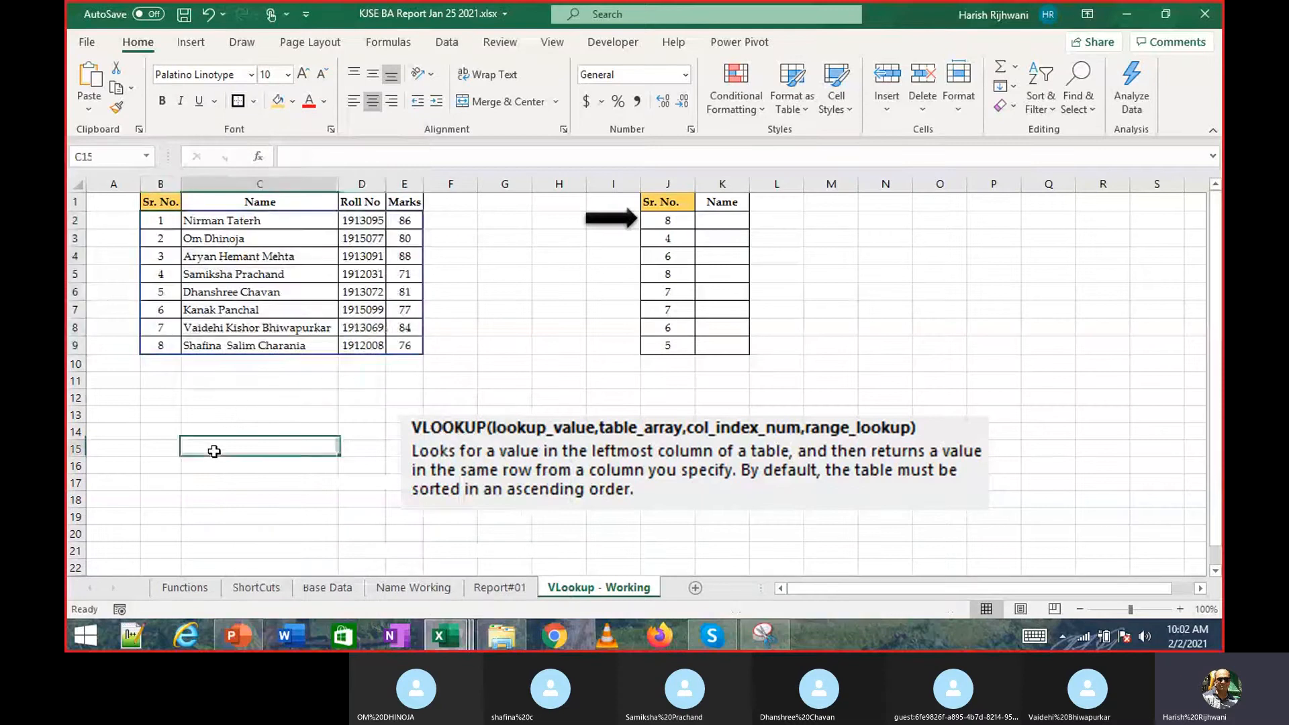
drag(155, 225, 403, 346)
click(330, 411)
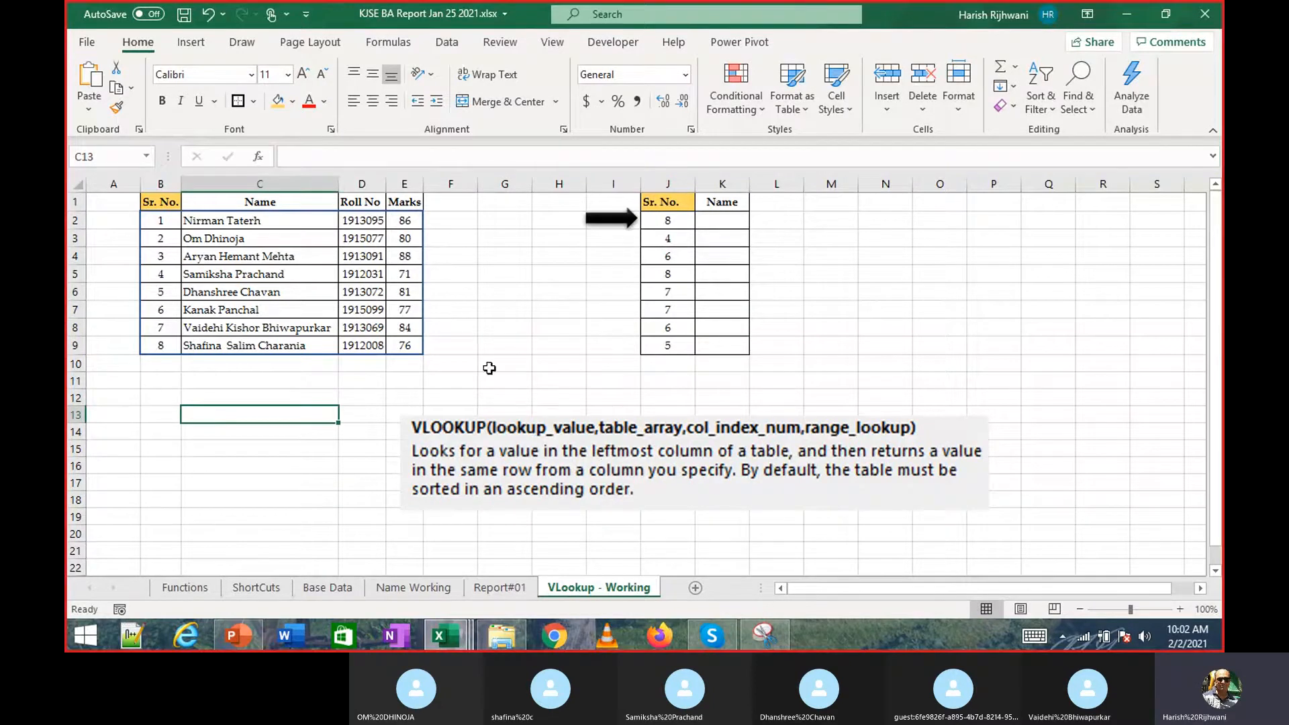
Draw an up block arrow about 0.68" high and 0.28" wide below B9, pointing at the serial number column.
click(190, 42)
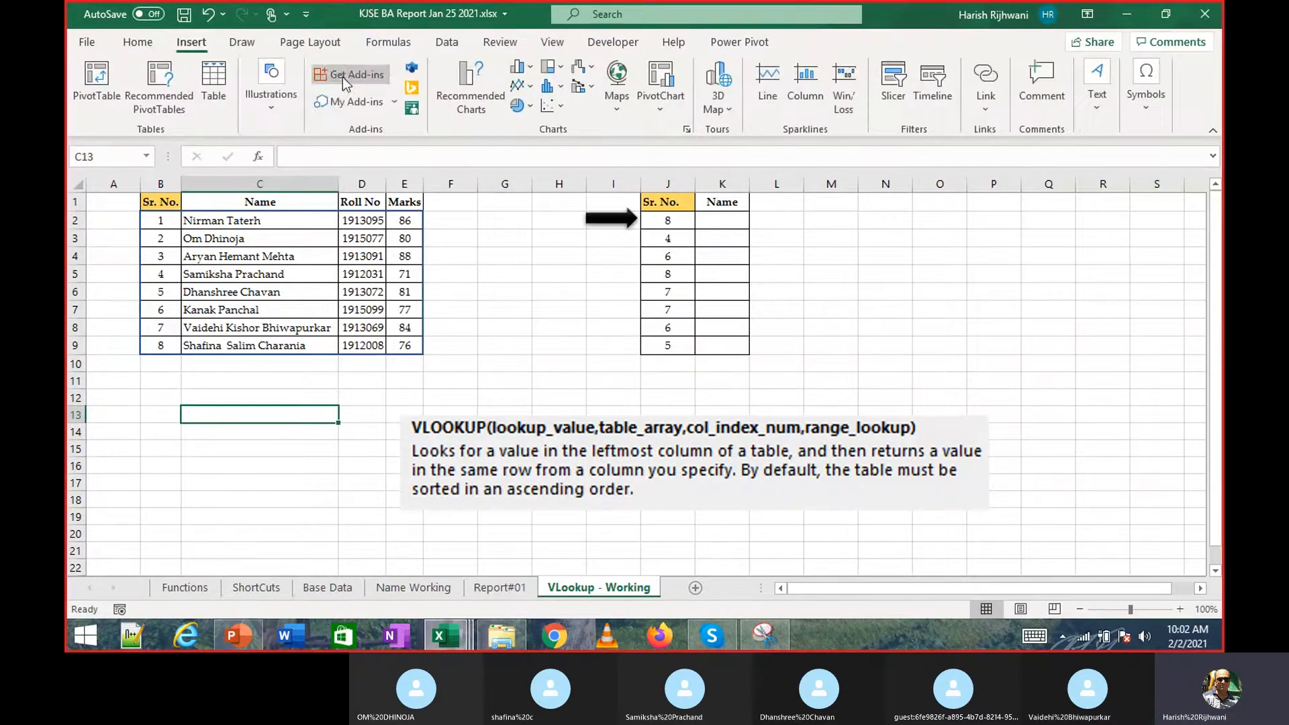
click(280, 105)
click(301, 168)
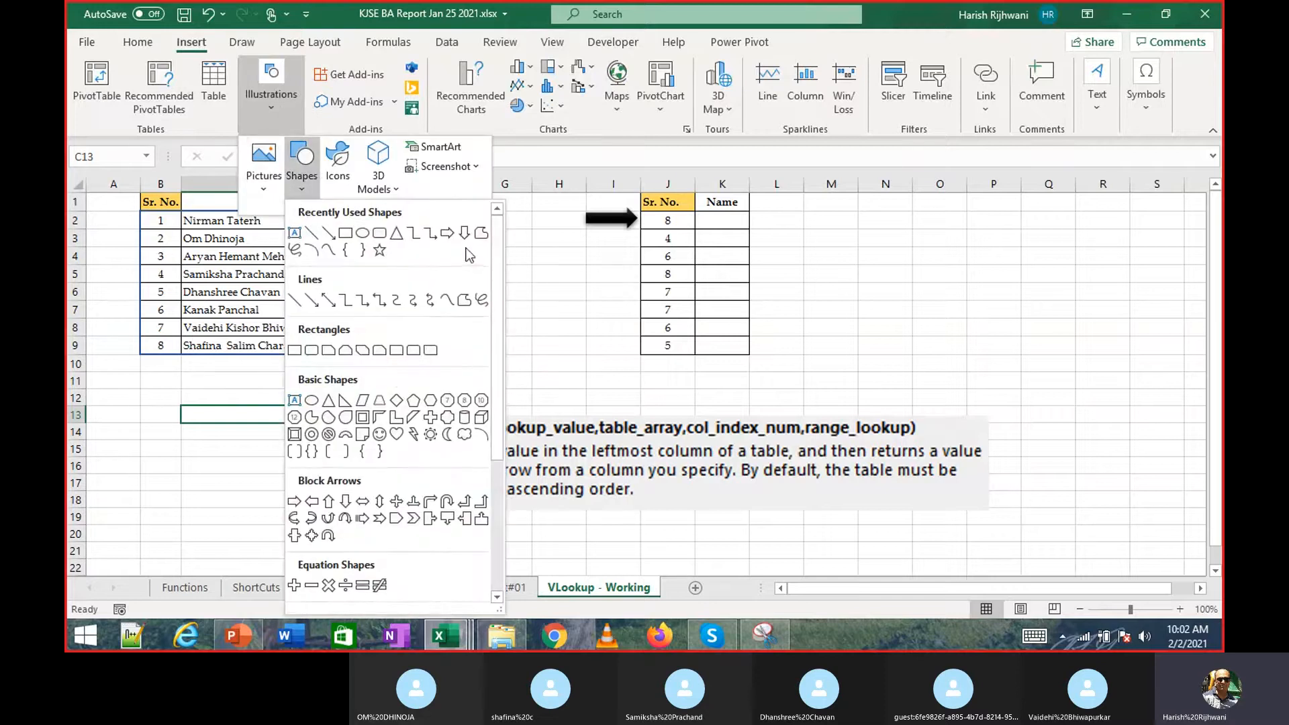
click(328, 501)
drag(153, 364, 174, 419)
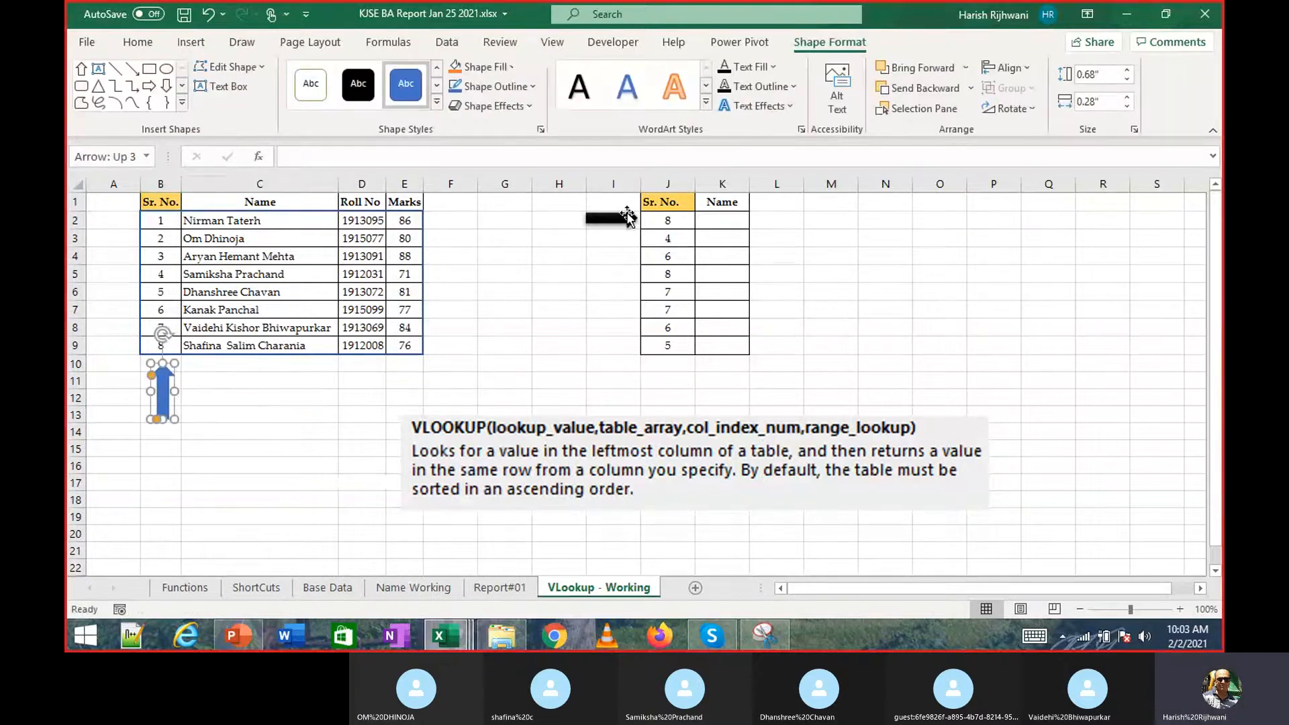
Apply the black theme style from the last row of Theme Styles to the up arrow and select cell J2.
click(437, 102)
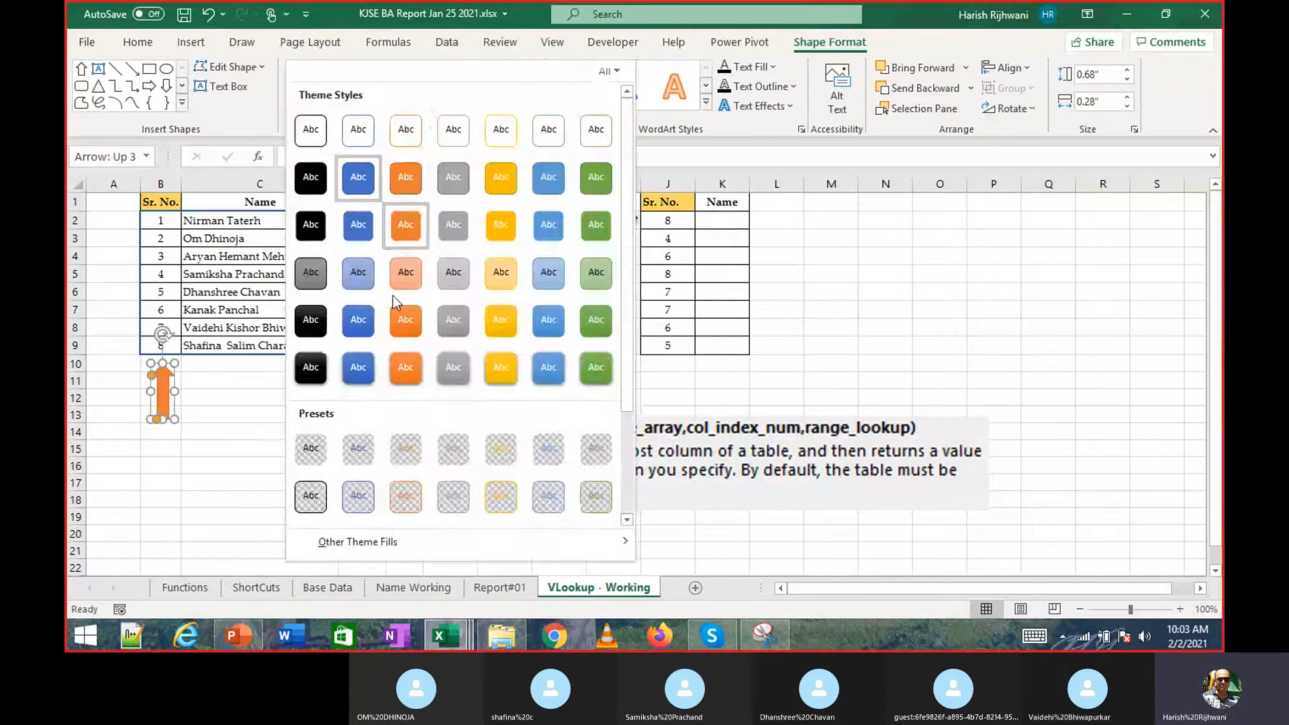
click(310, 368)
click(670, 219)
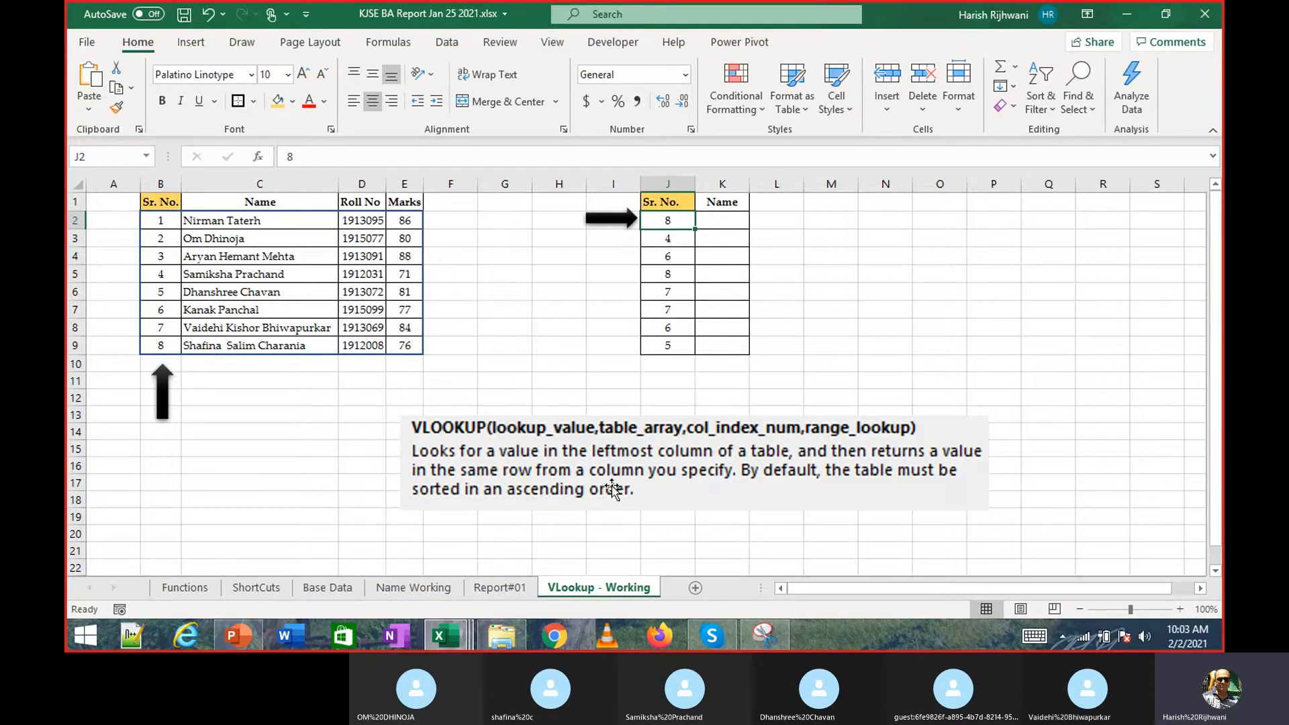
Add the text 1 to the right arrow beside J2 and enlarge the arrow to about 0.51" high.
click(616, 219)
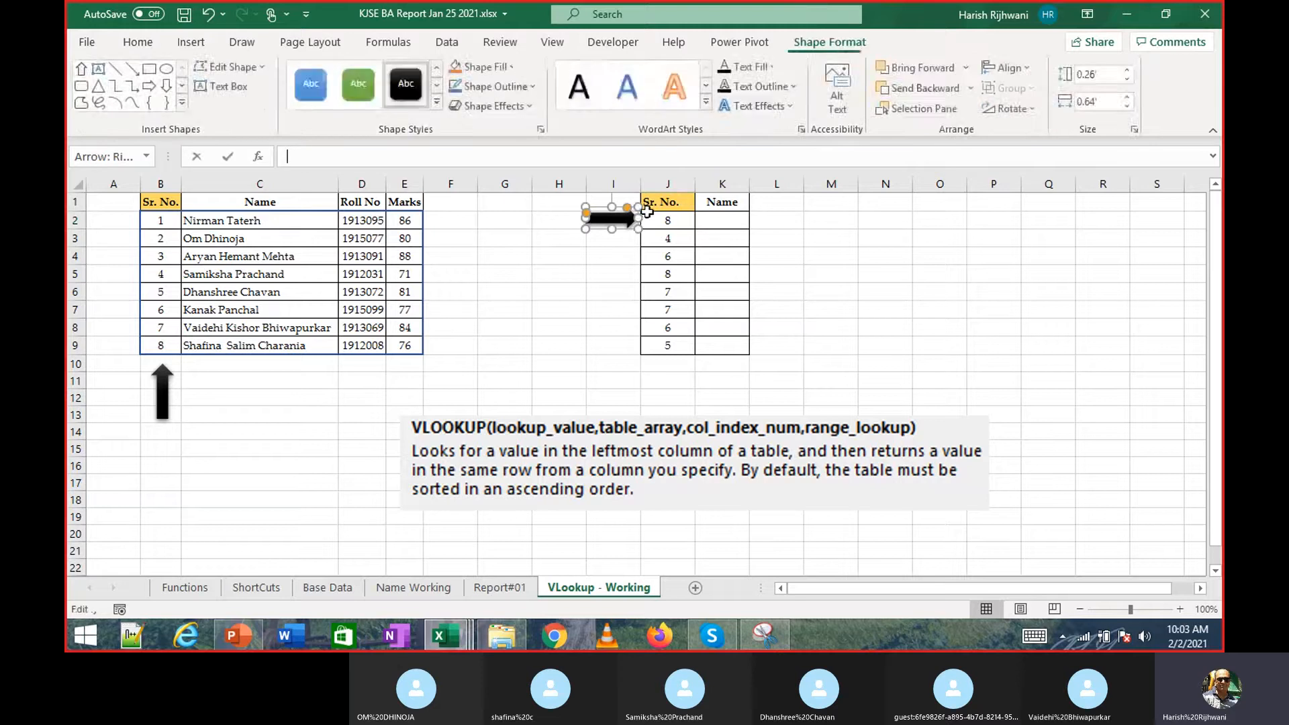
key(Escape)
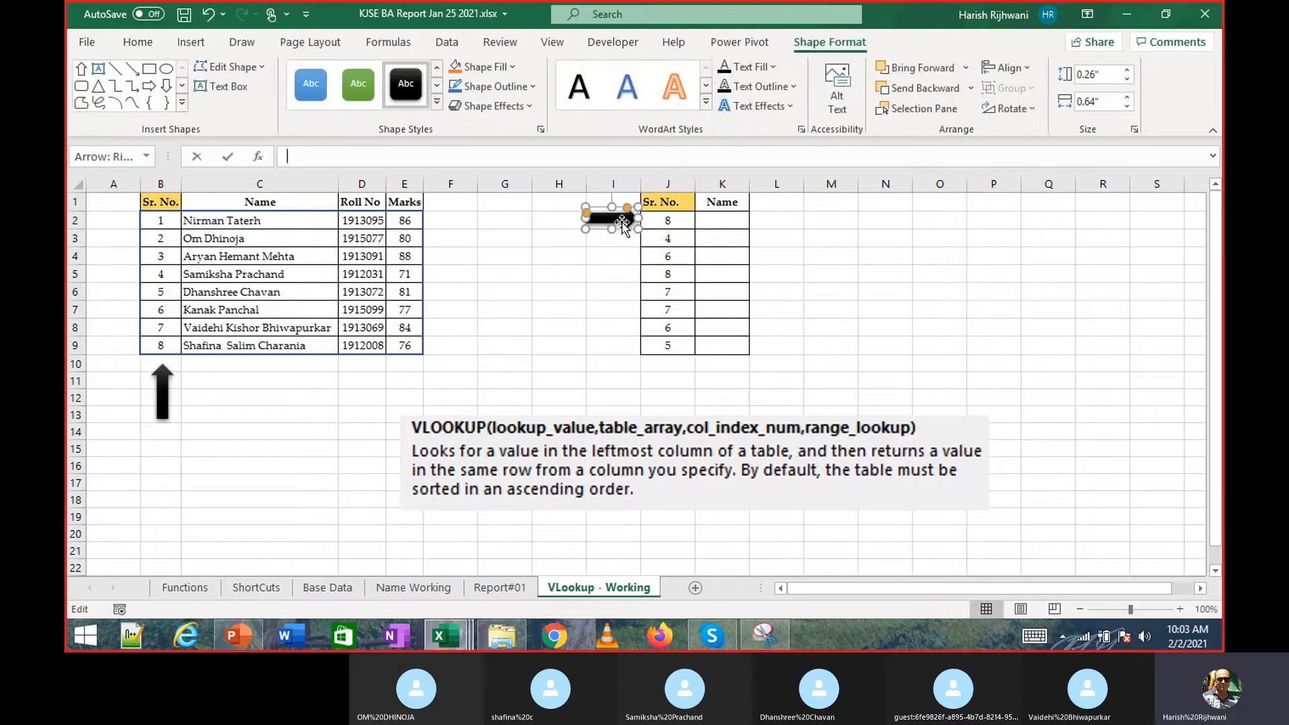
right_click(623, 225)
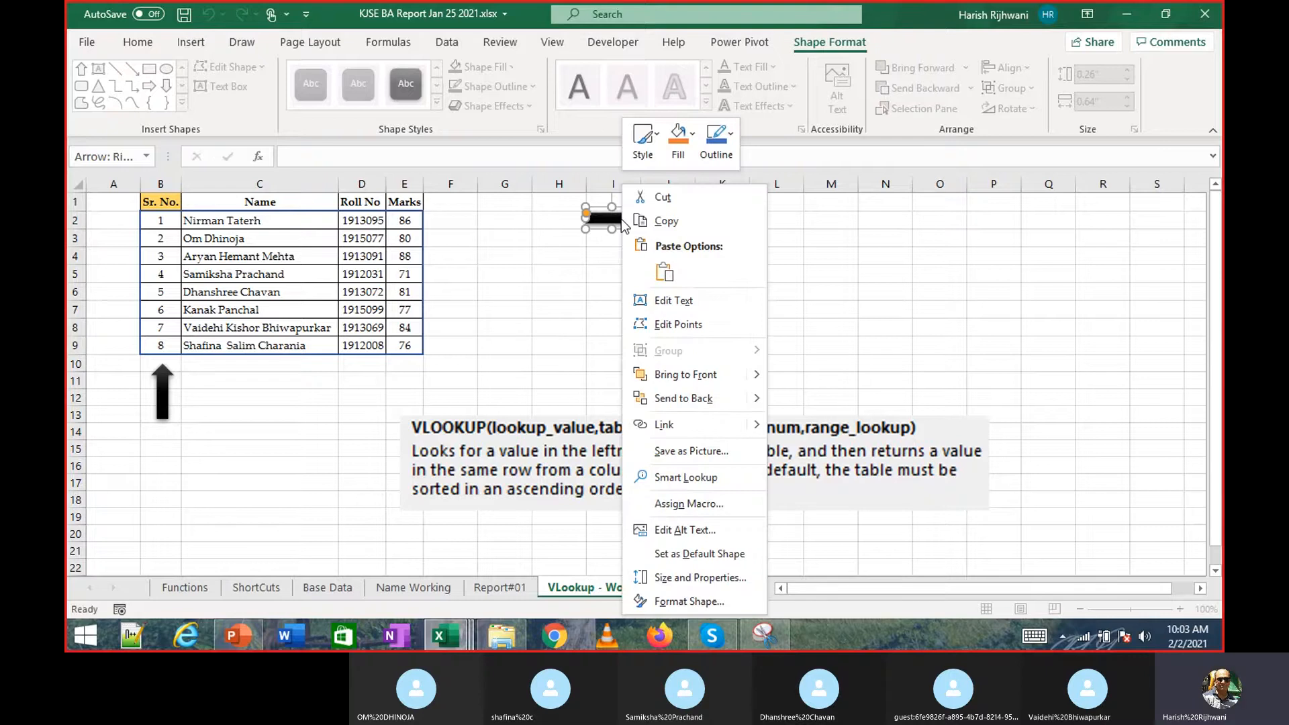
click(693, 301)
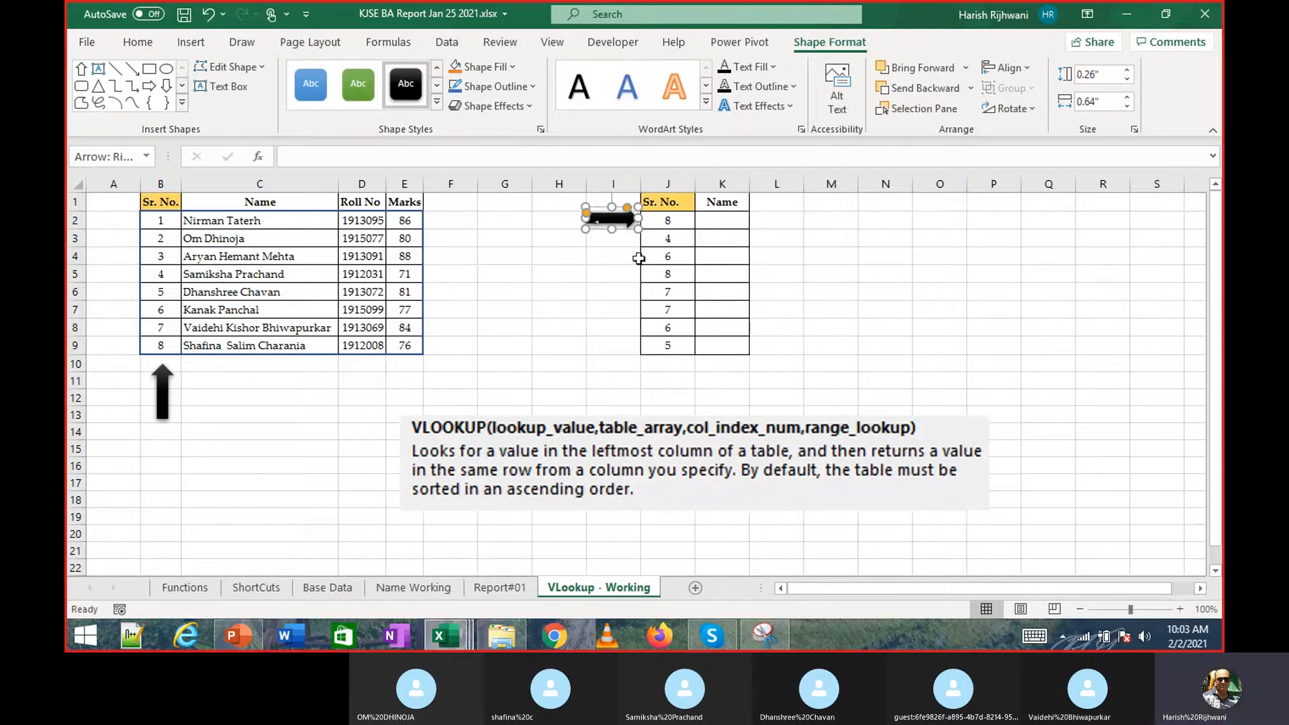
drag(607, 230, 616, 229)
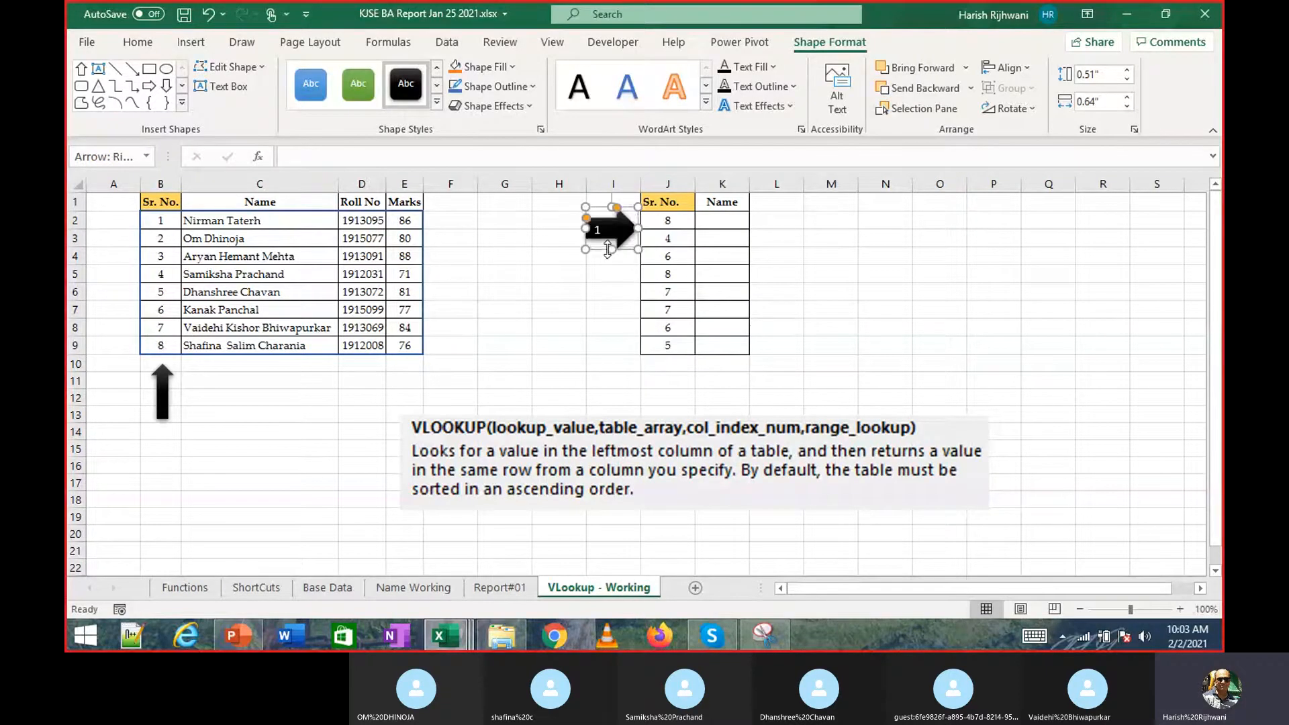
text(1)
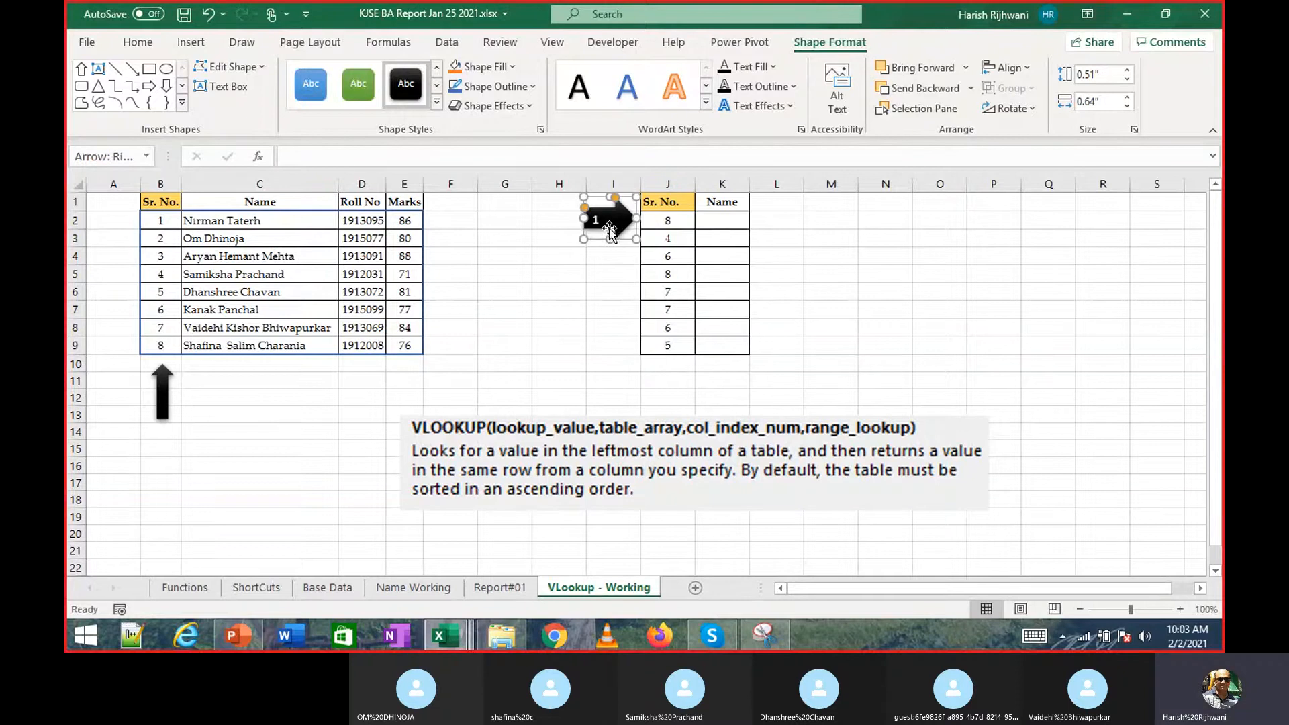
click(167, 389)
key(F2)
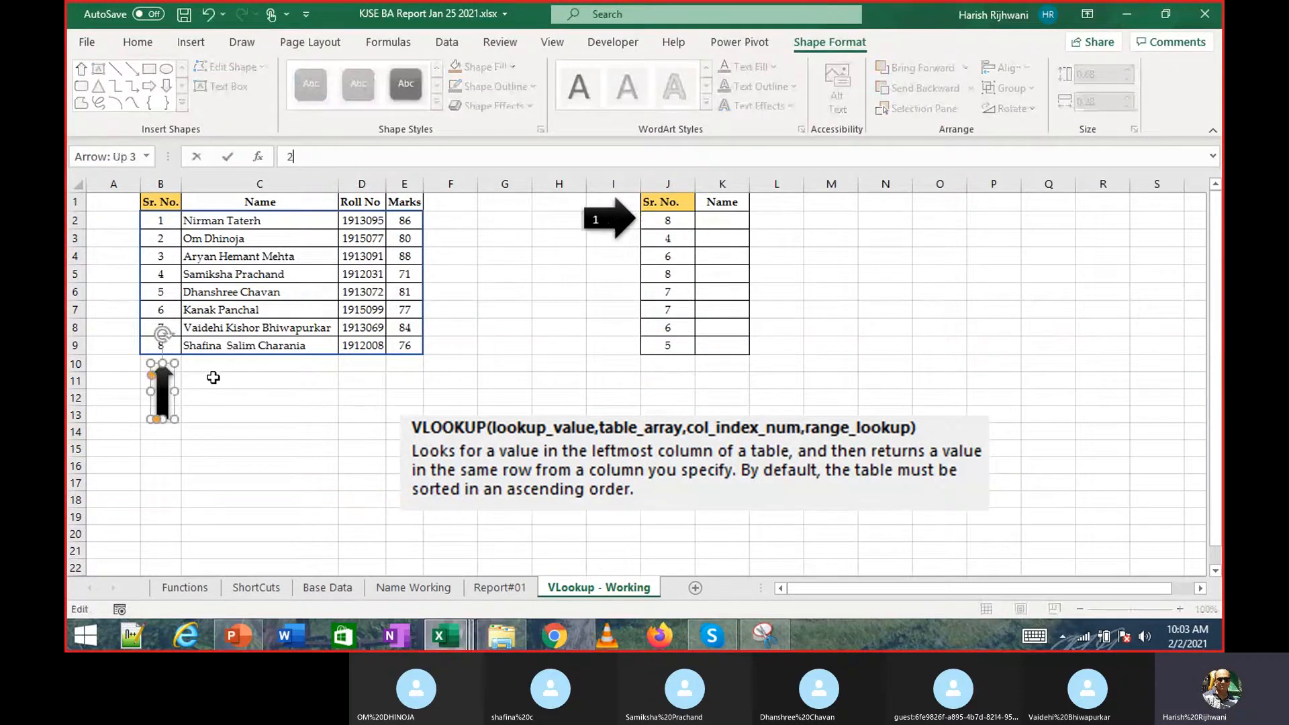
key(Return)
key(Return)
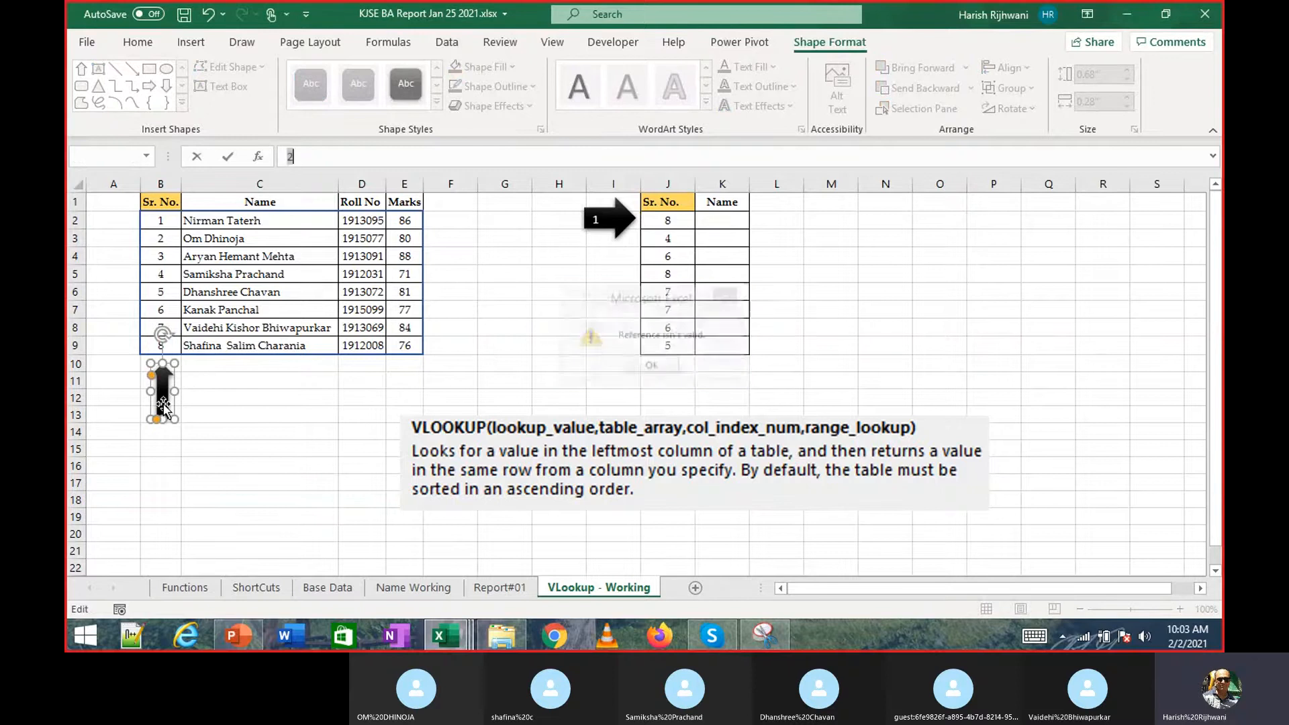
right_click(164, 405)
click(201, 218)
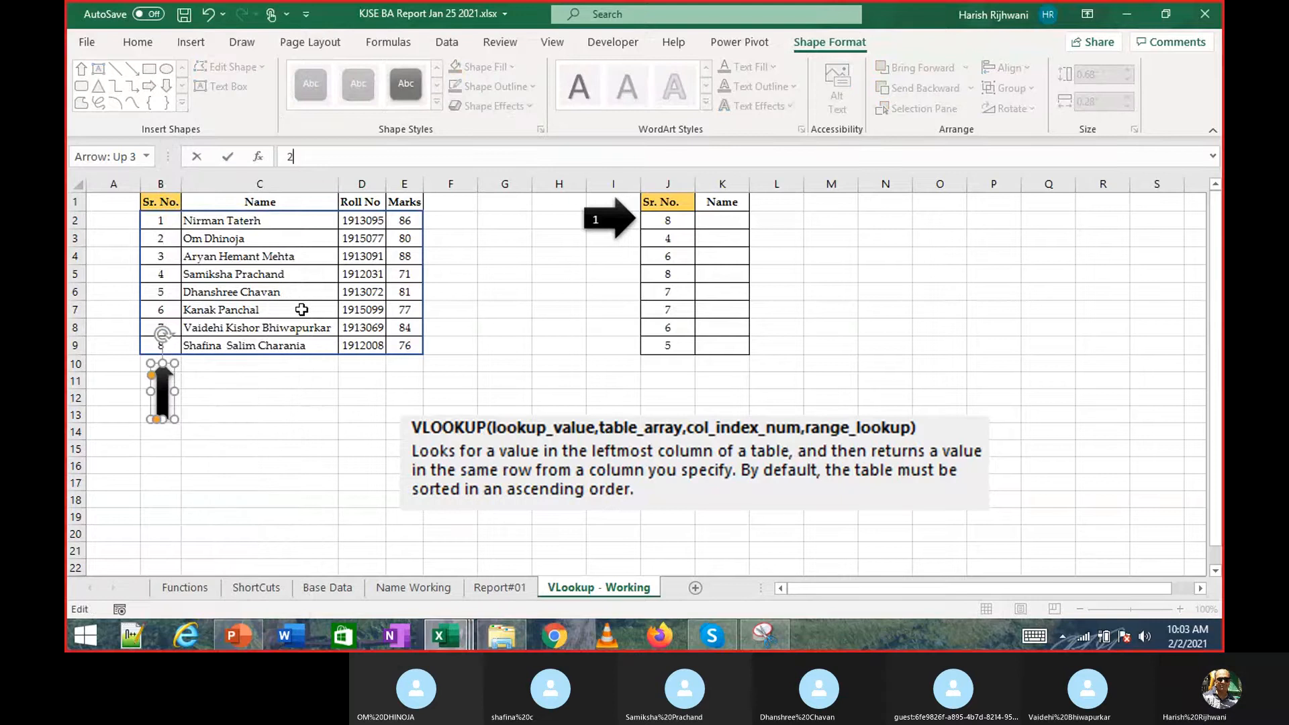
key(Escape)
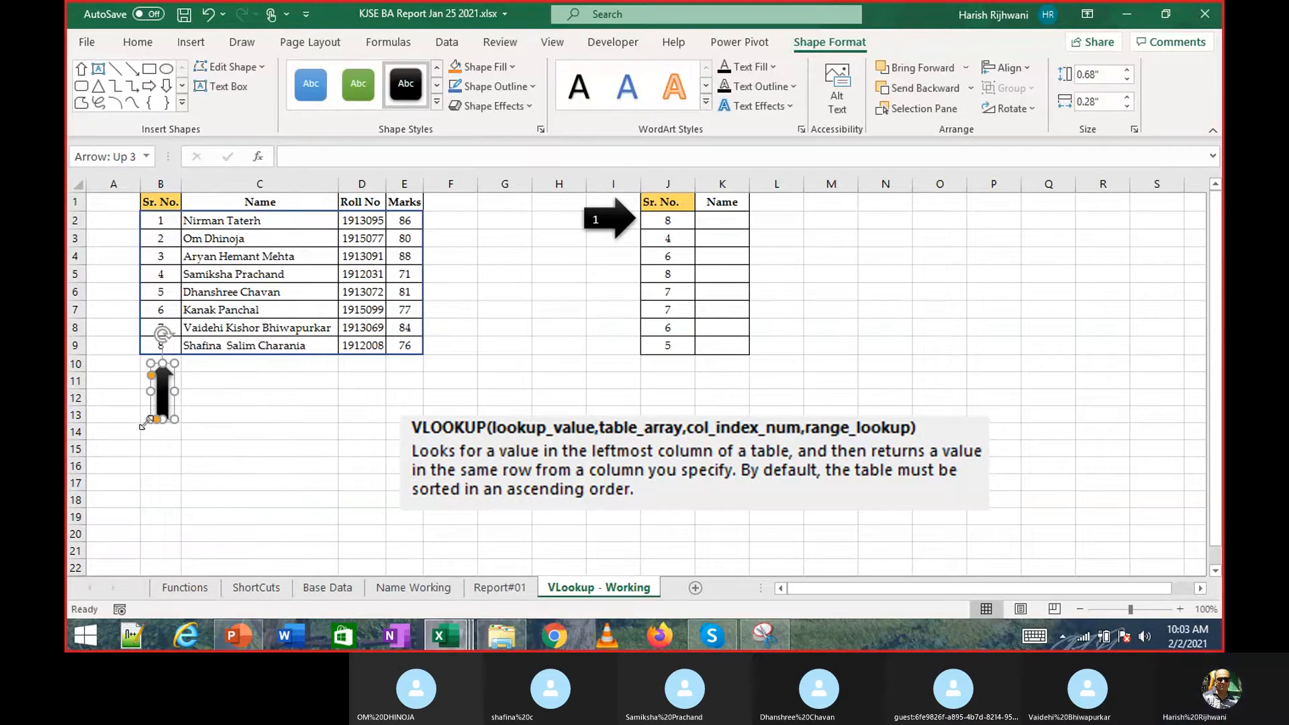
Add the text 2 to the up arrow below the serial number column.
right_click(165, 398)
click(194, 298)
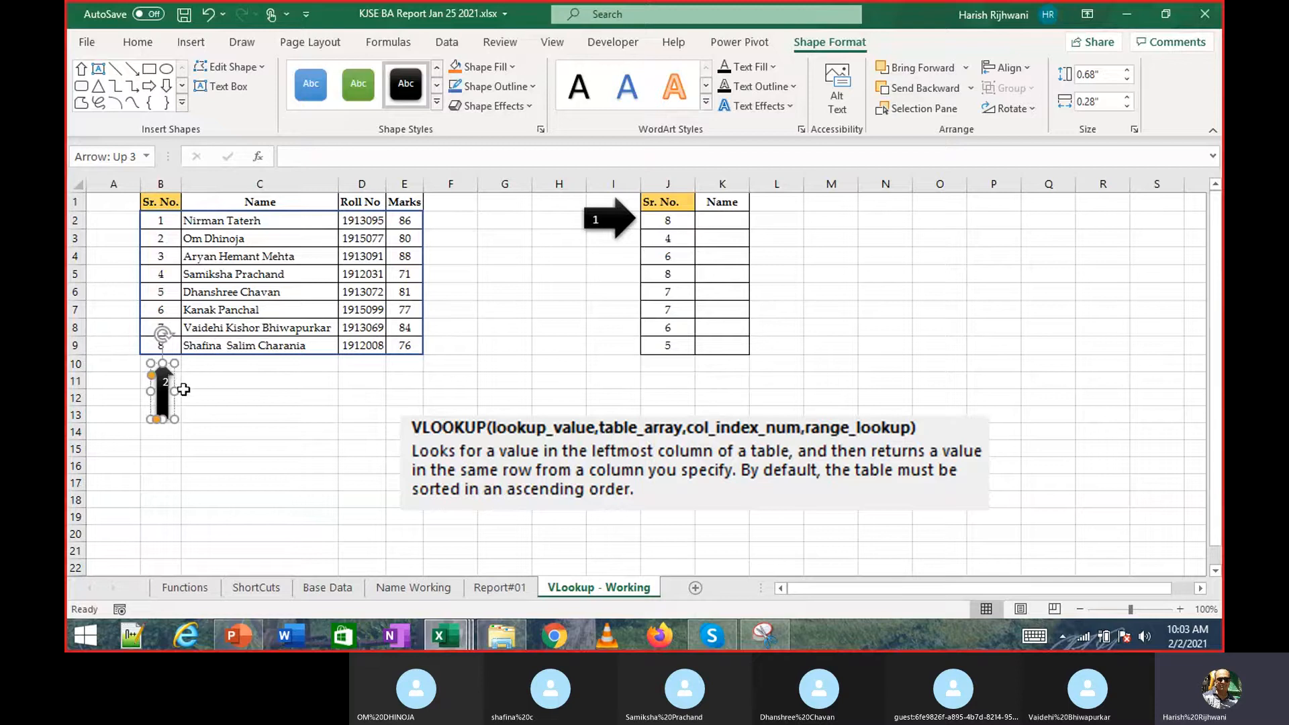
Widen the up arrow labelled 2 to about 0.41" and centre its number inside the shape.
drag(175, 391, 163, 400)
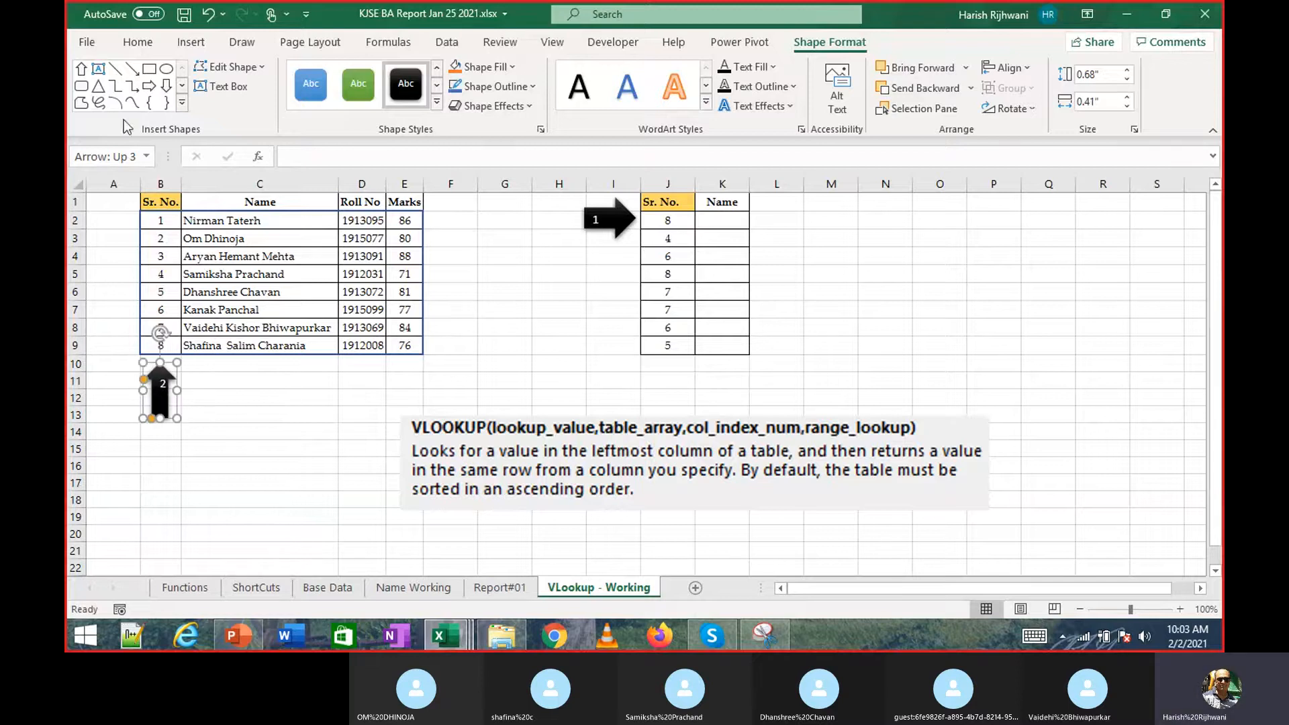
click(138, 43)
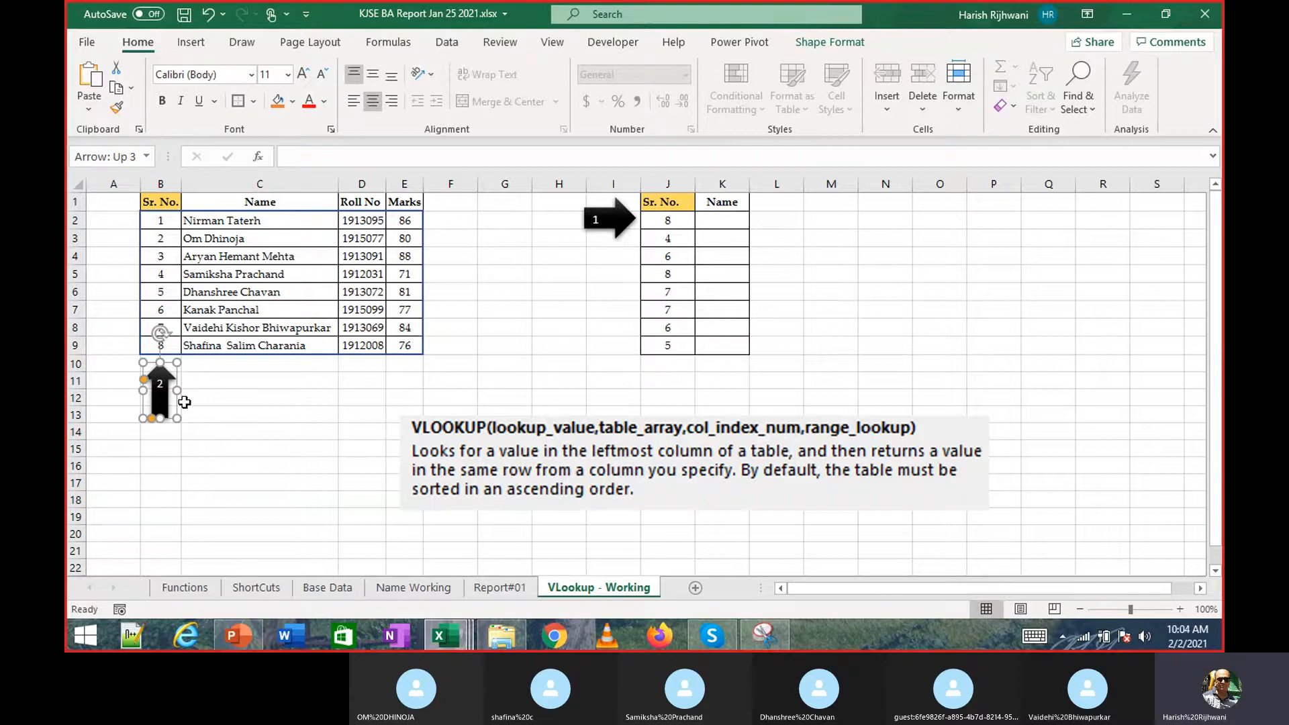
key(Escape)
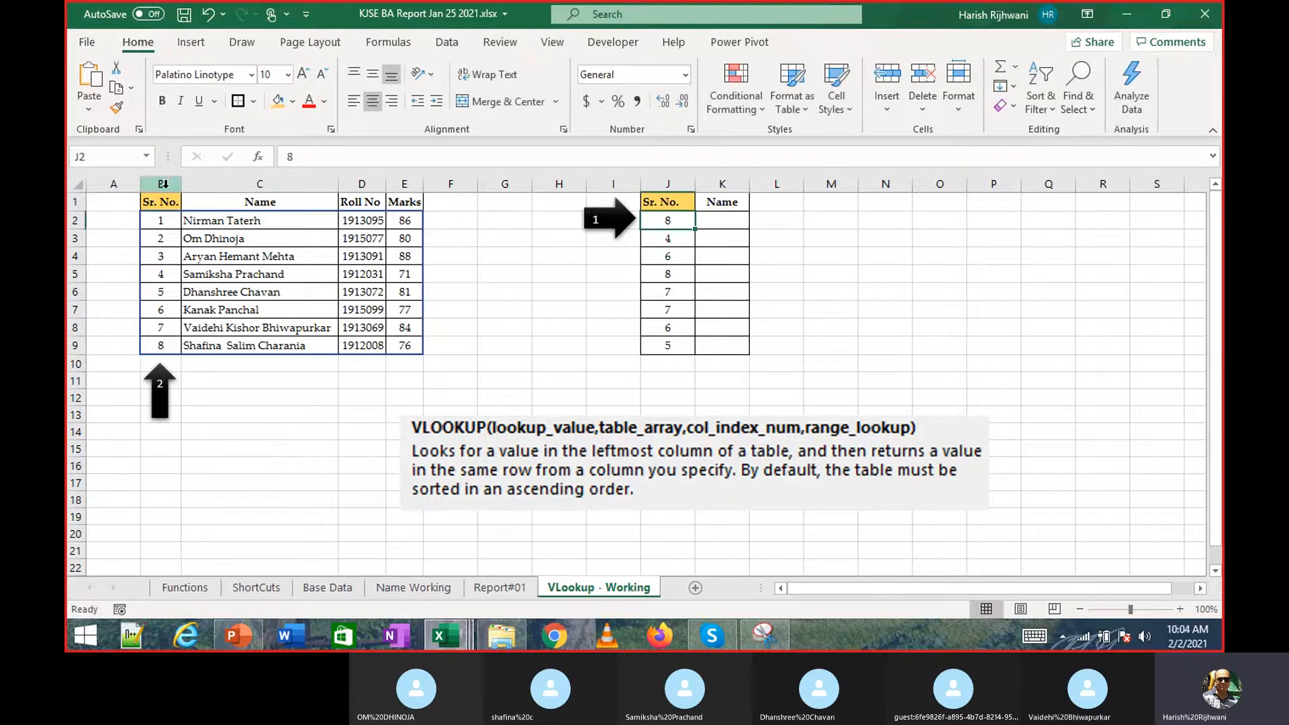
Insert a blank column before the student list's serial number column.
right_click(163, 184)
click(178, 320)
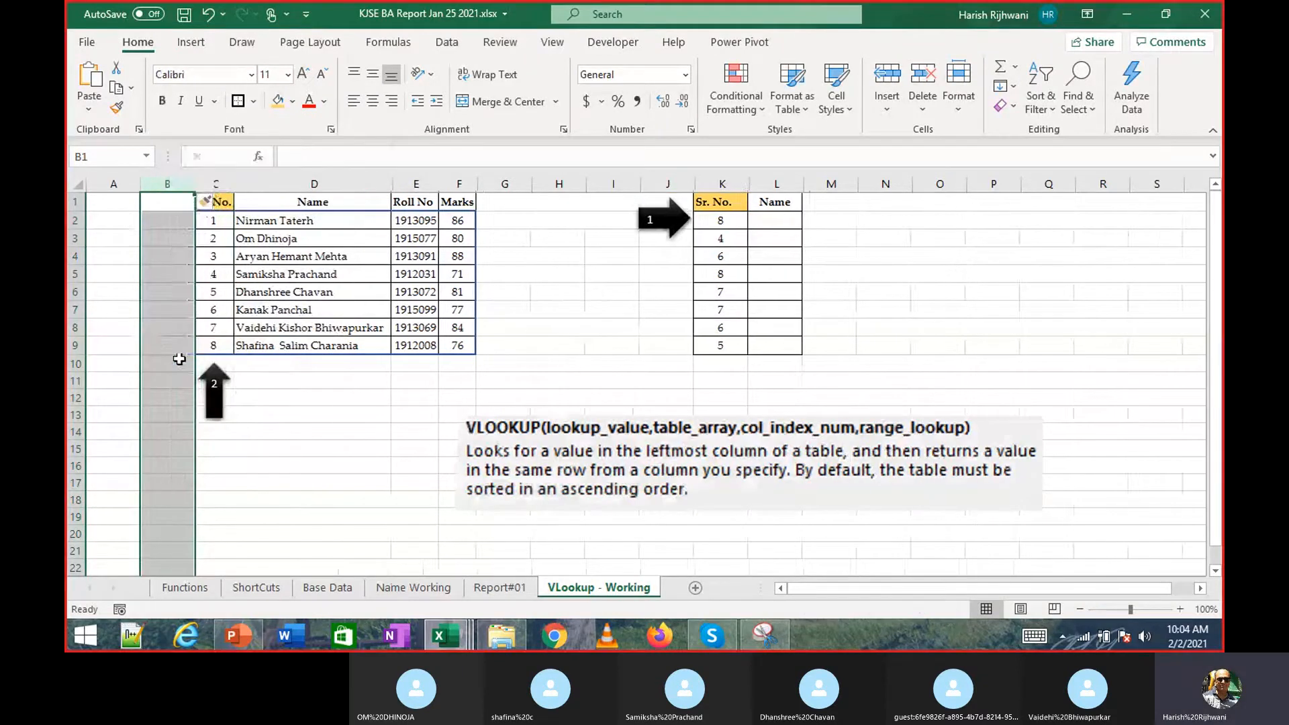
click(179, 359)
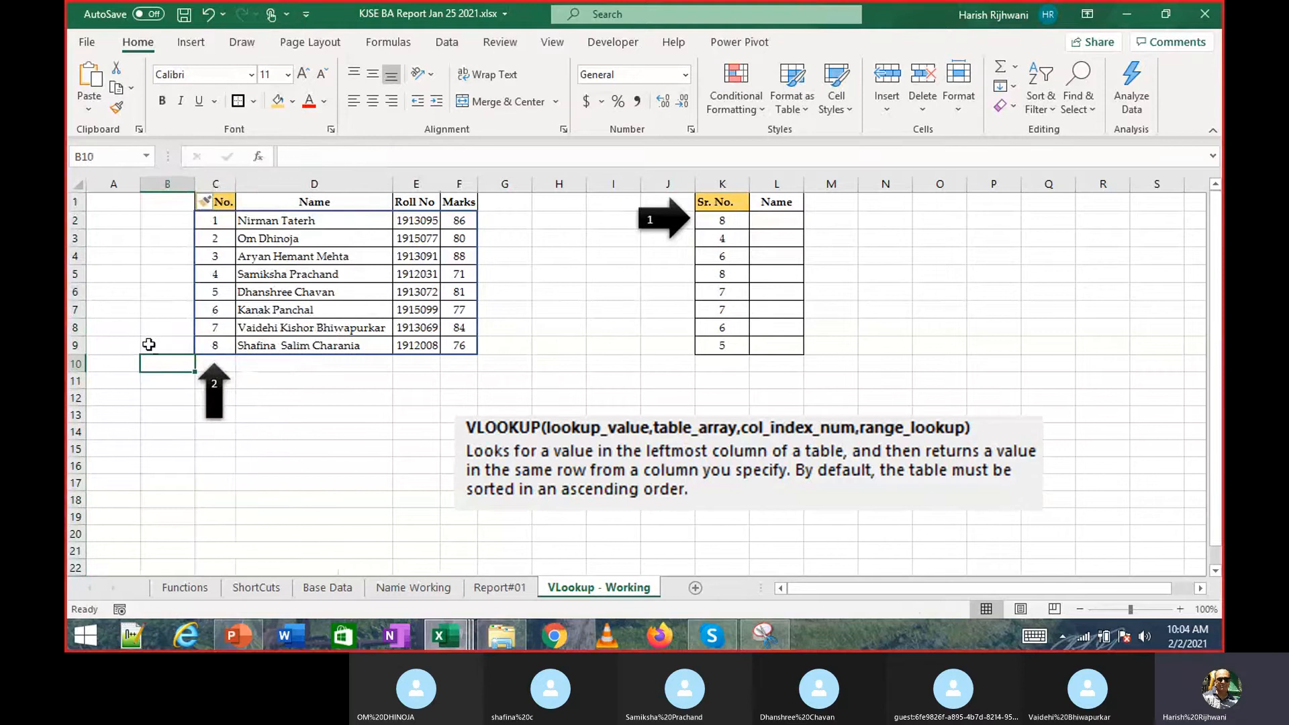
Copy the right arrow labelled 1 to the blank column beside row 9 and change its text to 3.
click(190, 42)
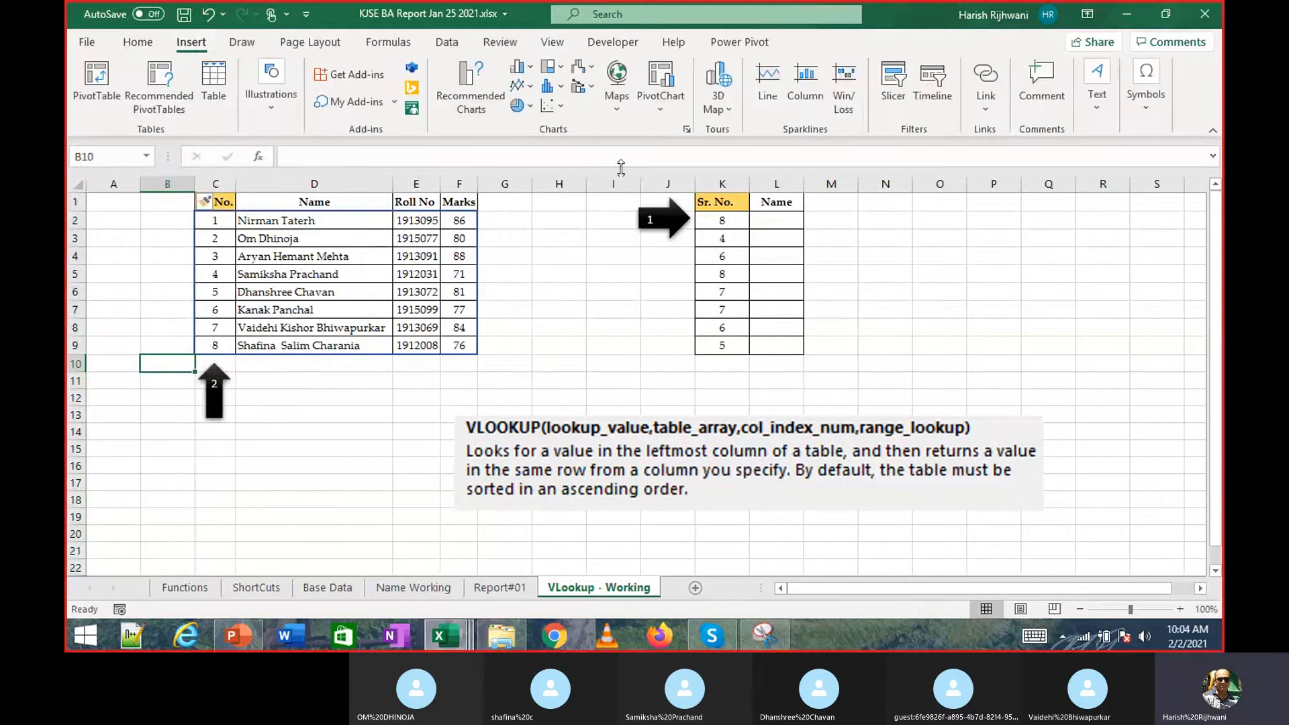
click(675, 232)
drag(674, 232, 163, 345)
double_click(143, 345)
text(3)
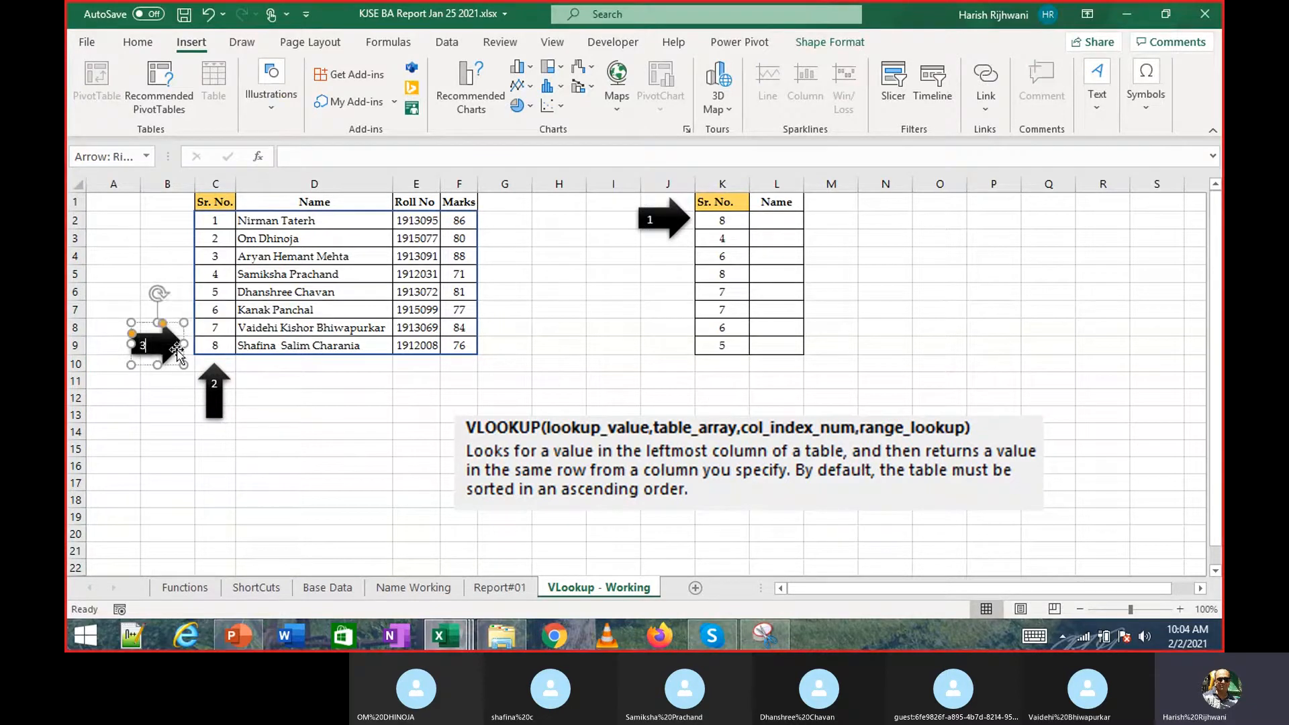
click(154, 418)
click(202, 443)
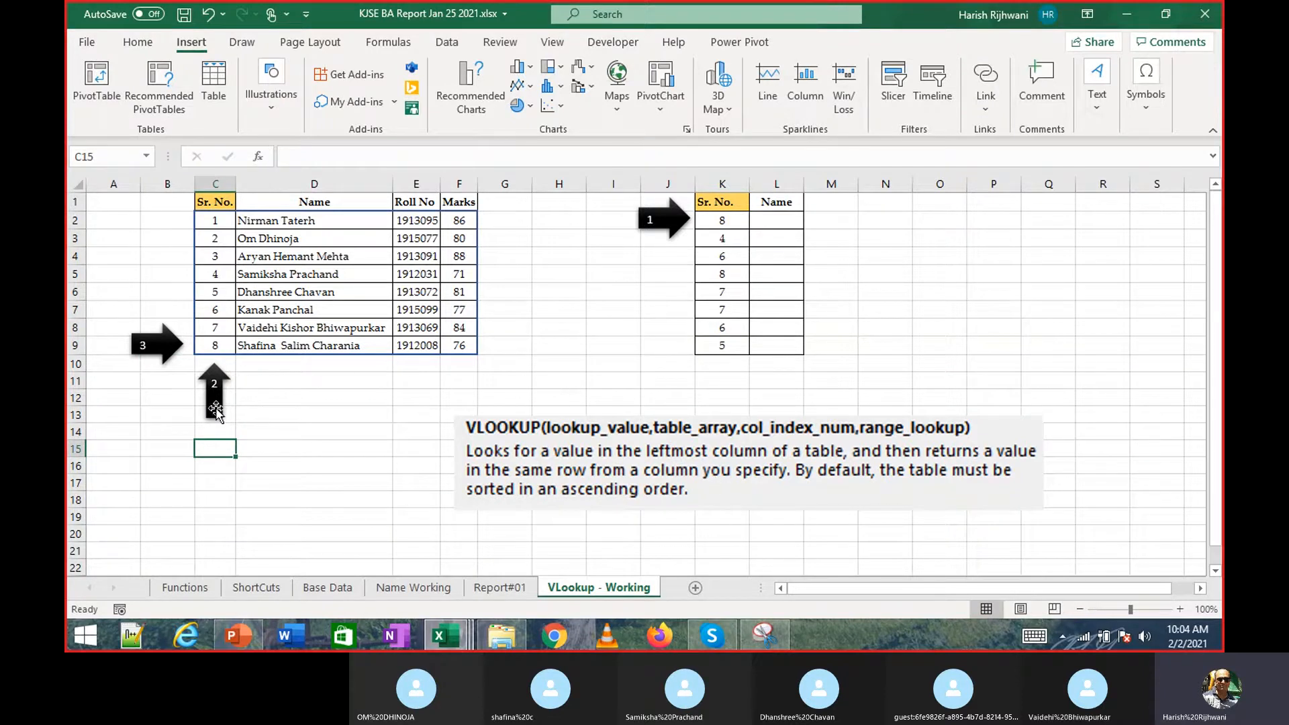
Copy the up arrow labelled 2 to below the student list's Name column and change its text to 4.
drag(215, 411, 329, 416)
double_click(328, 386)
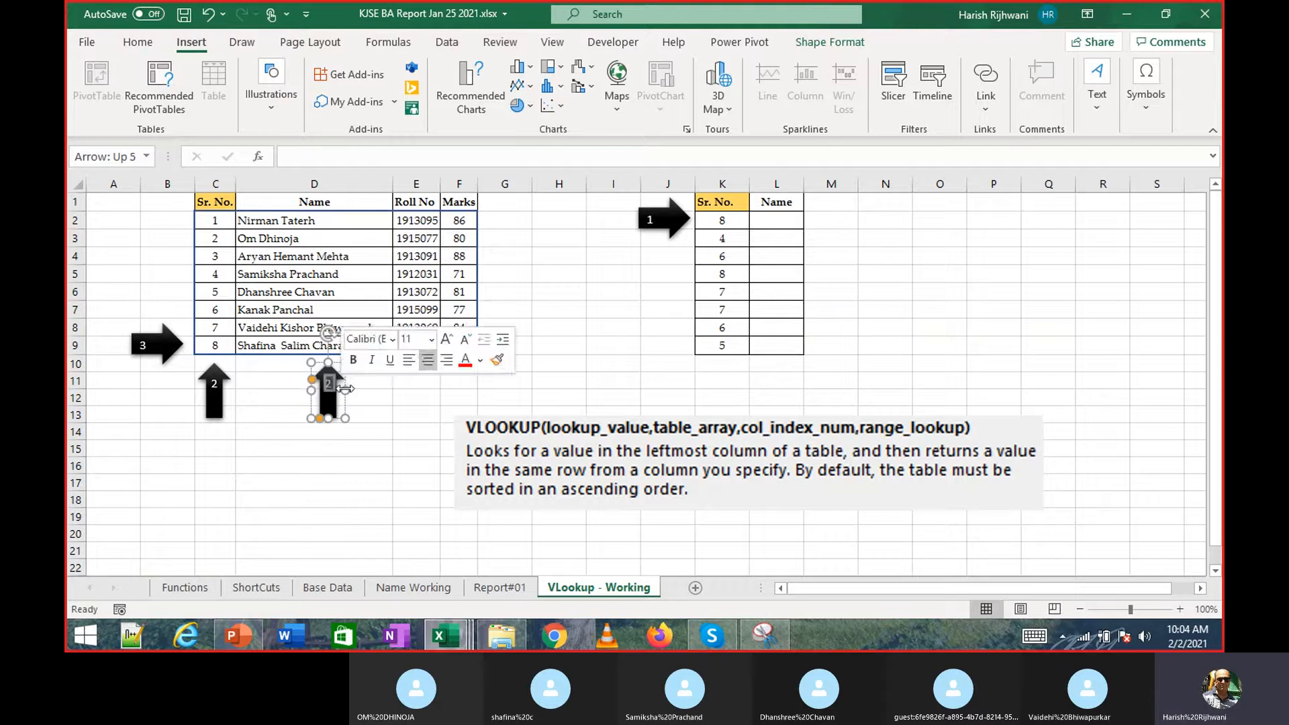
text(4)
click(369, 451)
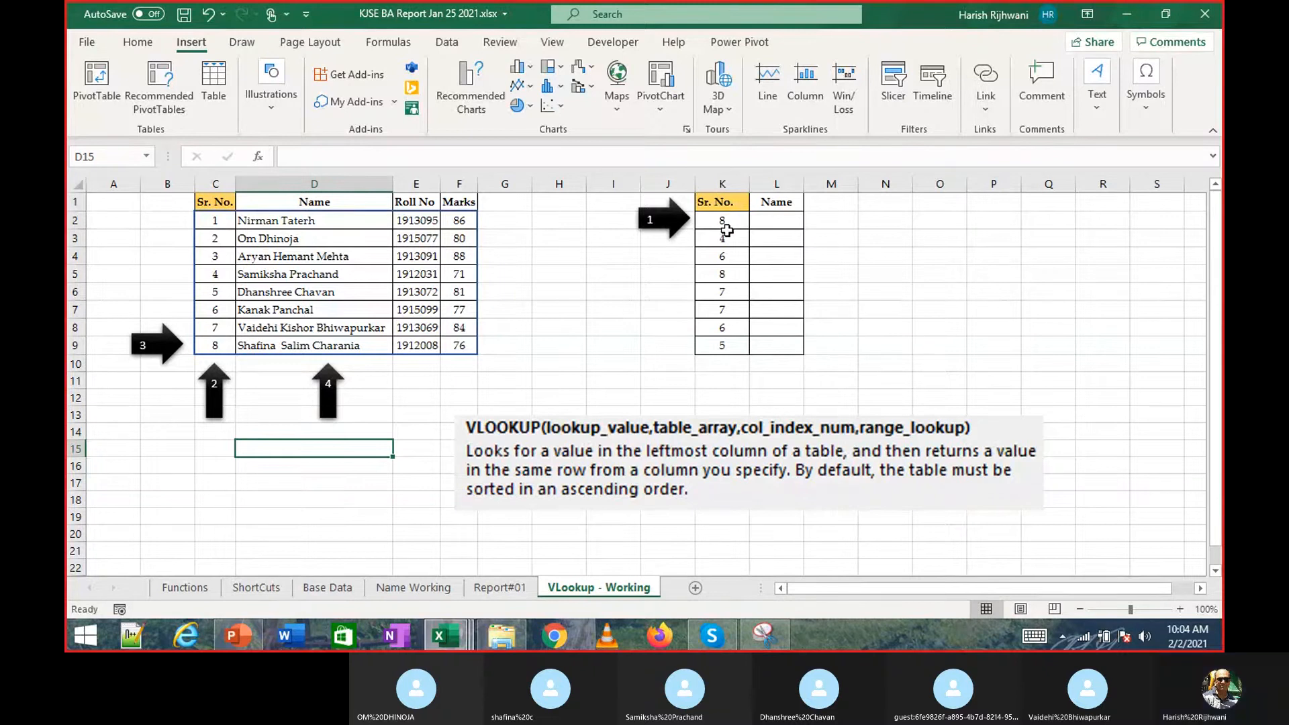
Highlight the lookup range C2:F9, the matching serial number in C9 and its row C9:F9.
drag(214, 222, 465, 348)
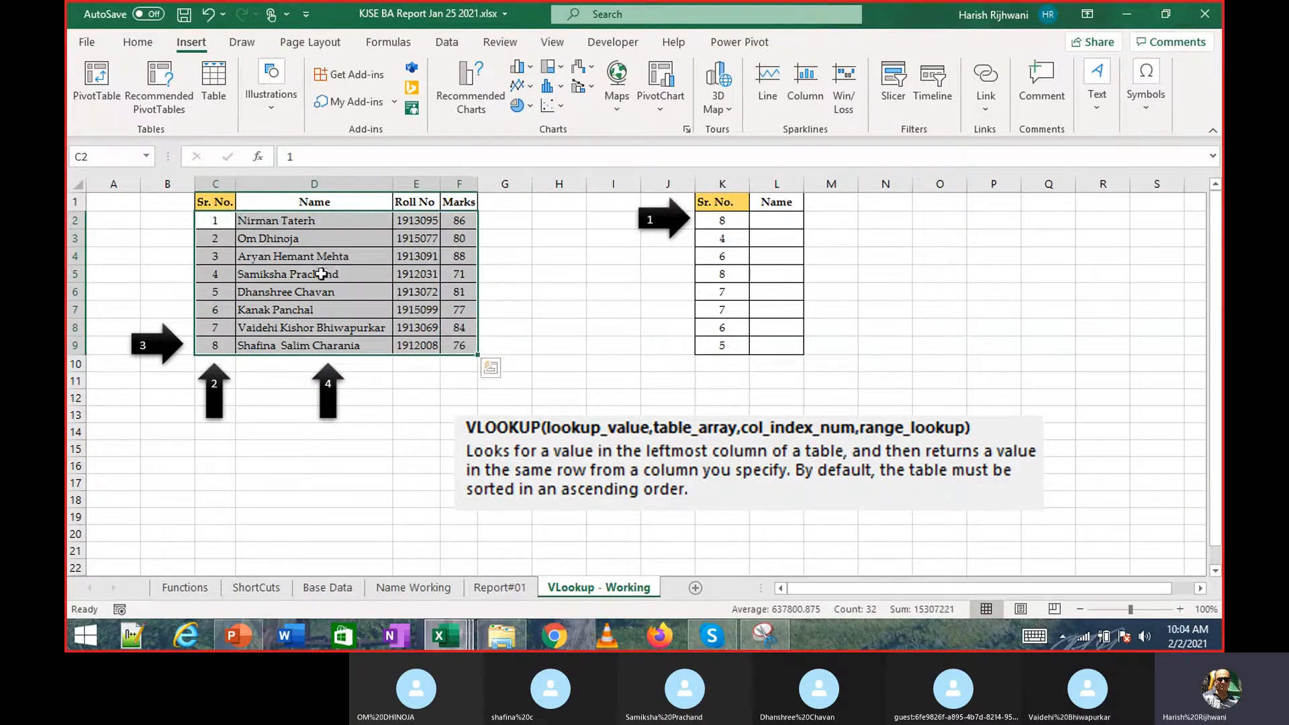
click(216, 345)
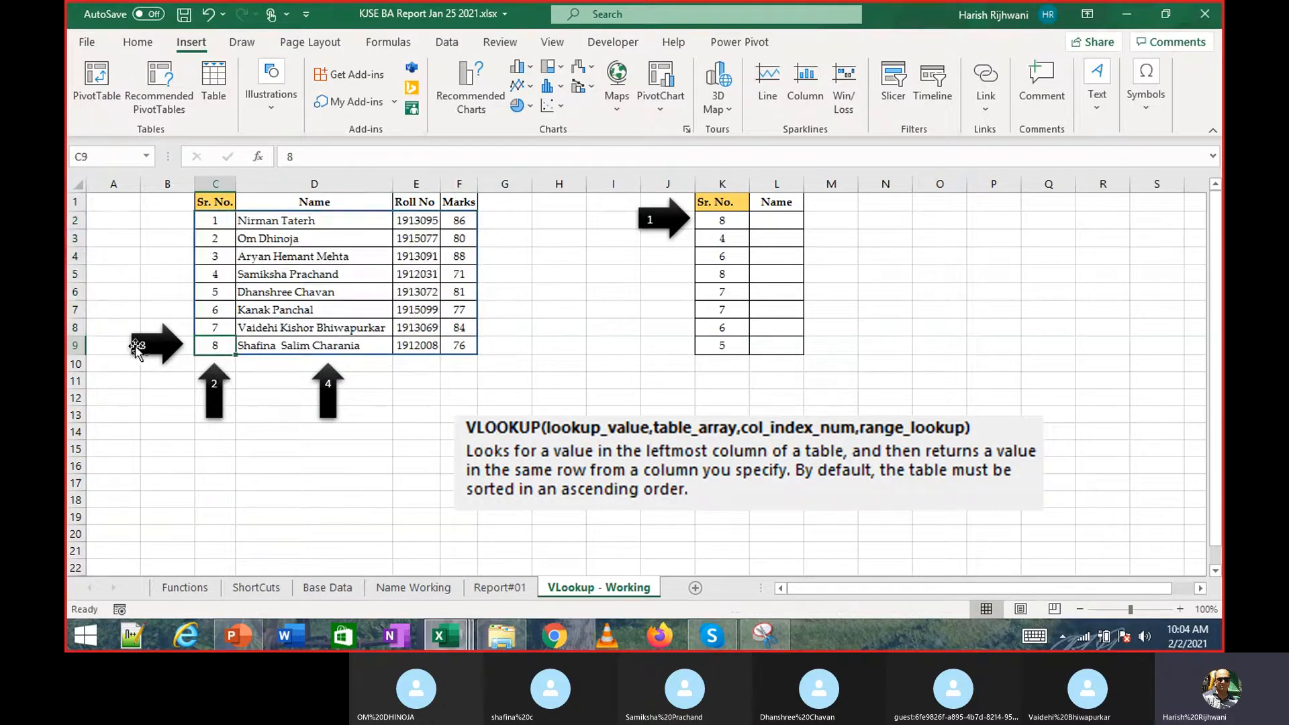
drag(210, 218, 464, 344)
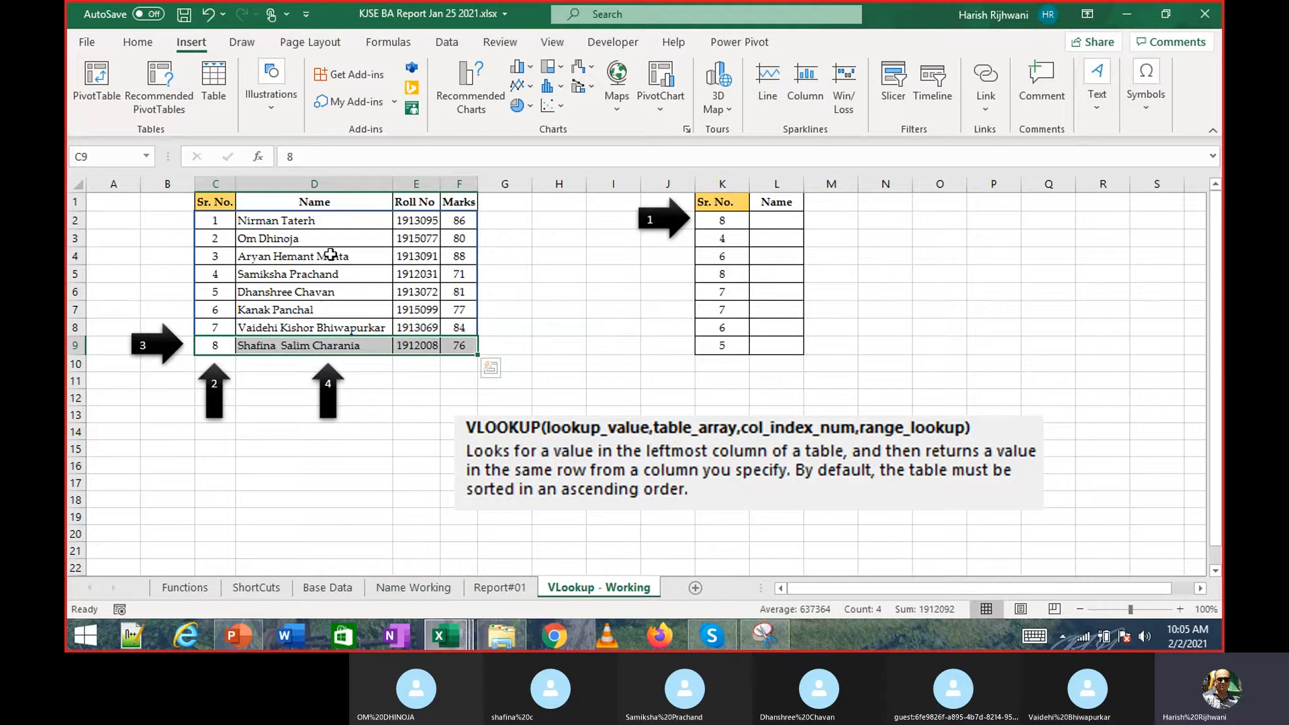
Enter the column index numbers 1, 2, 3 and 4 in C16:F16 and move the VLOOKUP description picture clear of them.
click(213, 460)
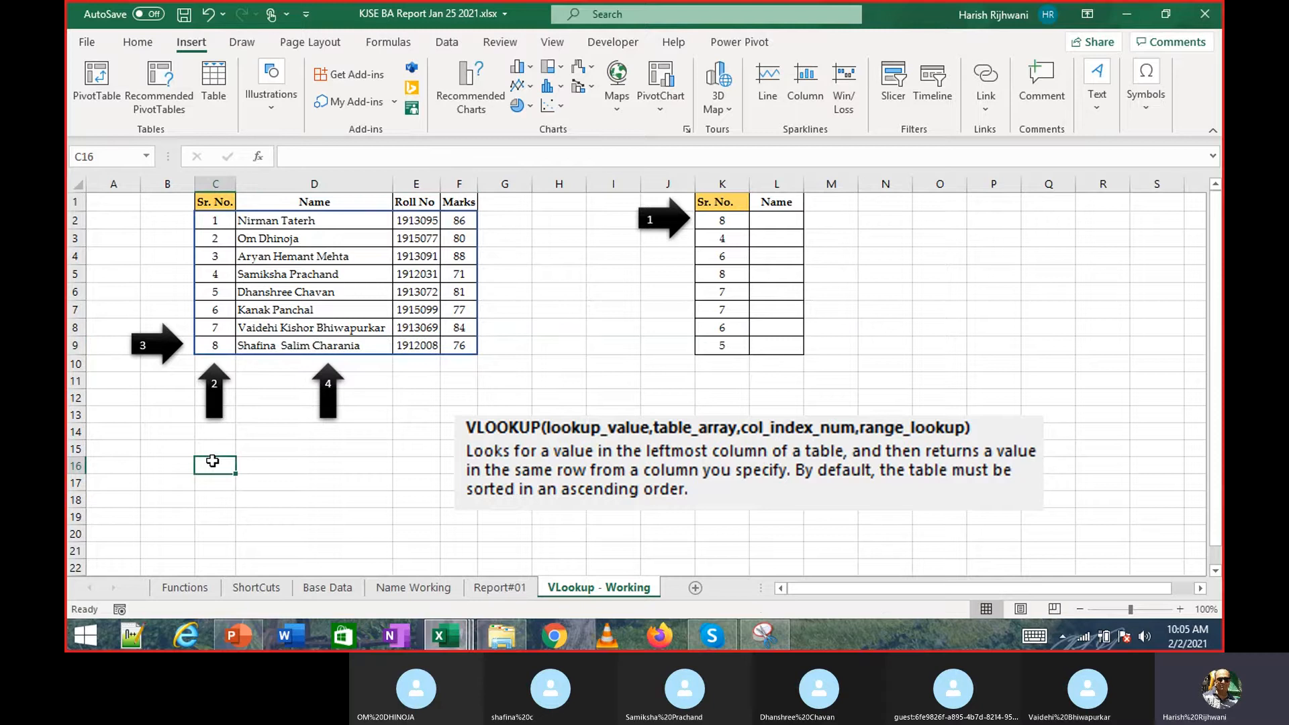
text(1)
key(Tab)
text(2)
key(Tab)
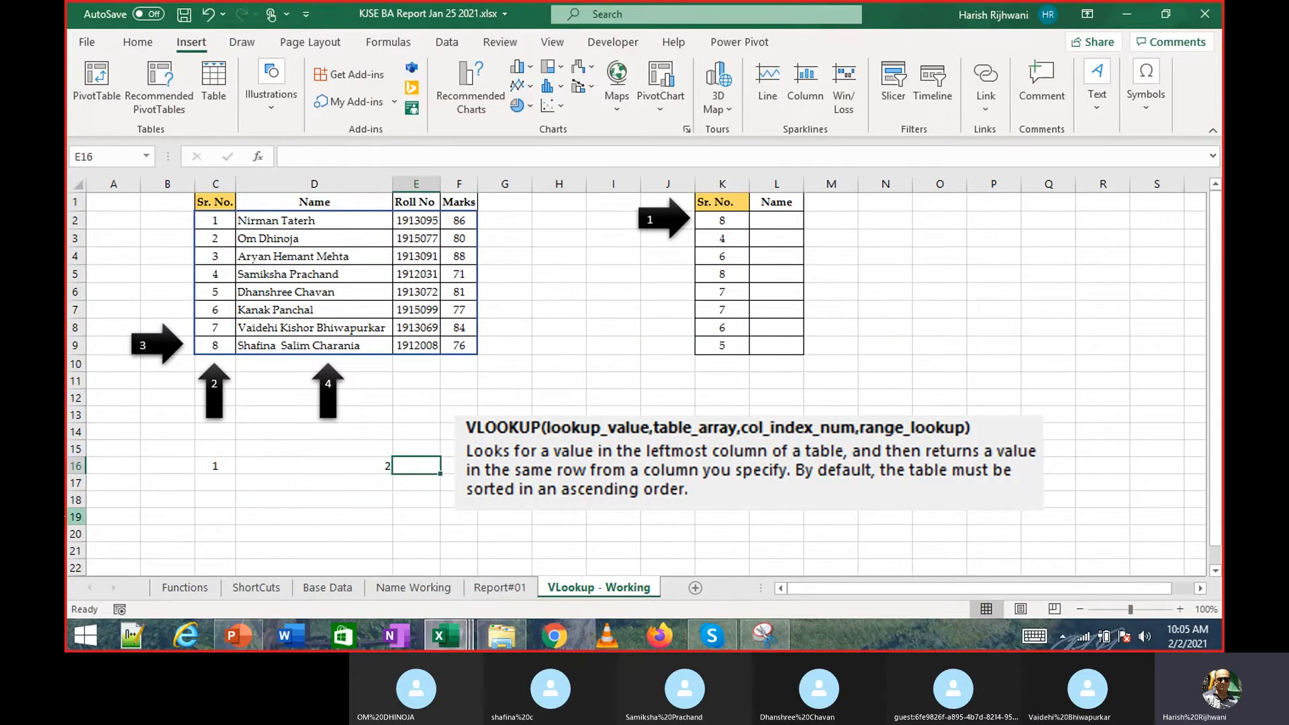
text(3)
key(Tab)
key(Tab)
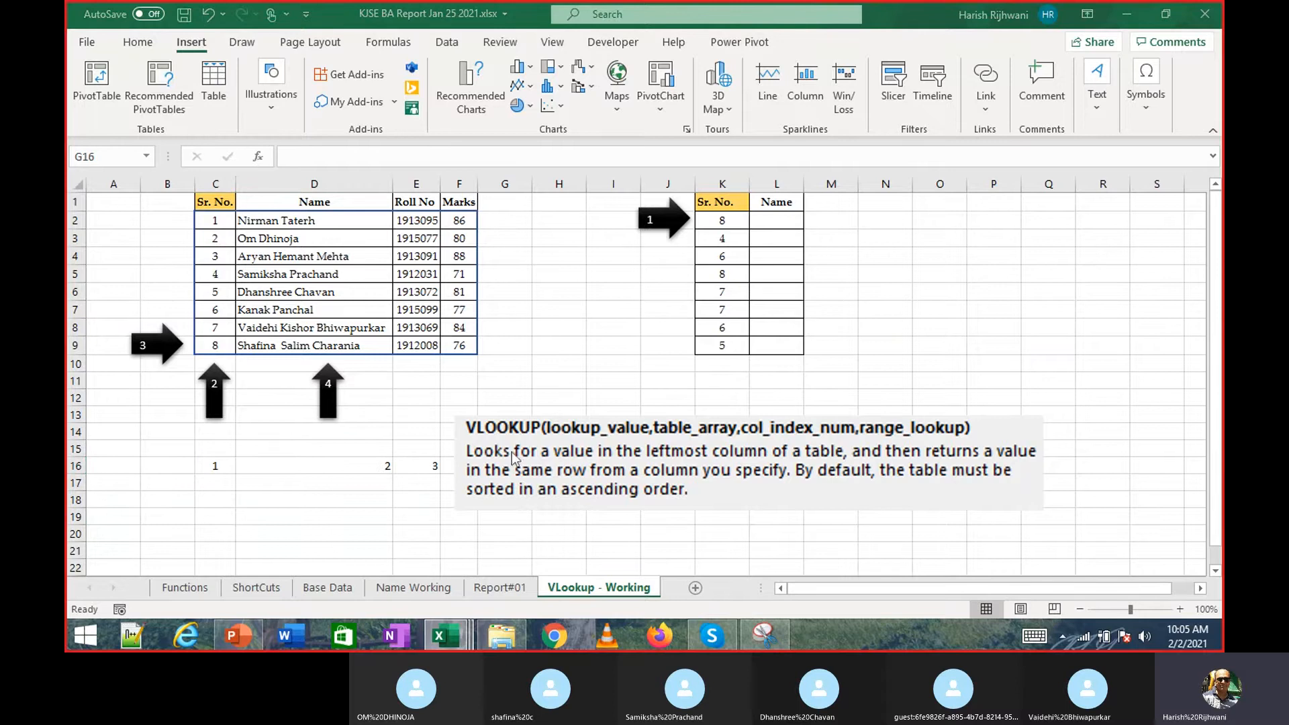
drag(513, 459, 581, 457)
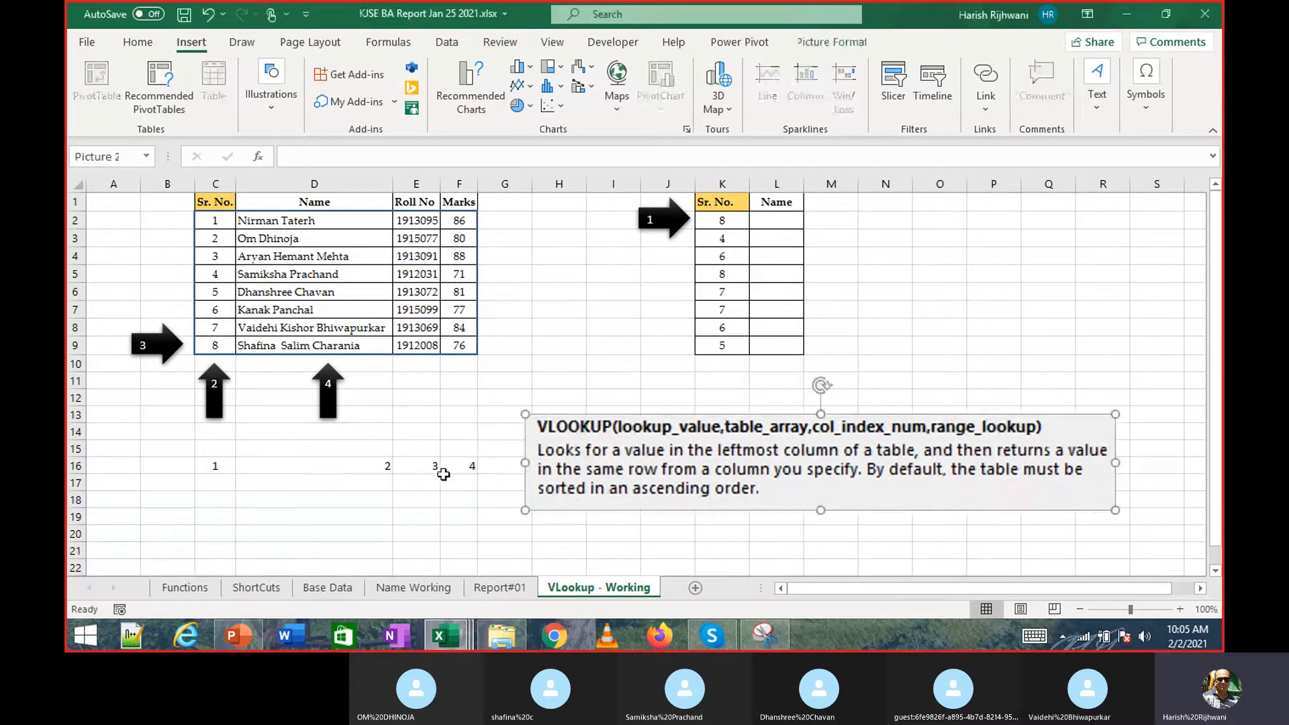
Centre and bold the column index numbers in C16:F16.
drag(463, 469, 219, 465)
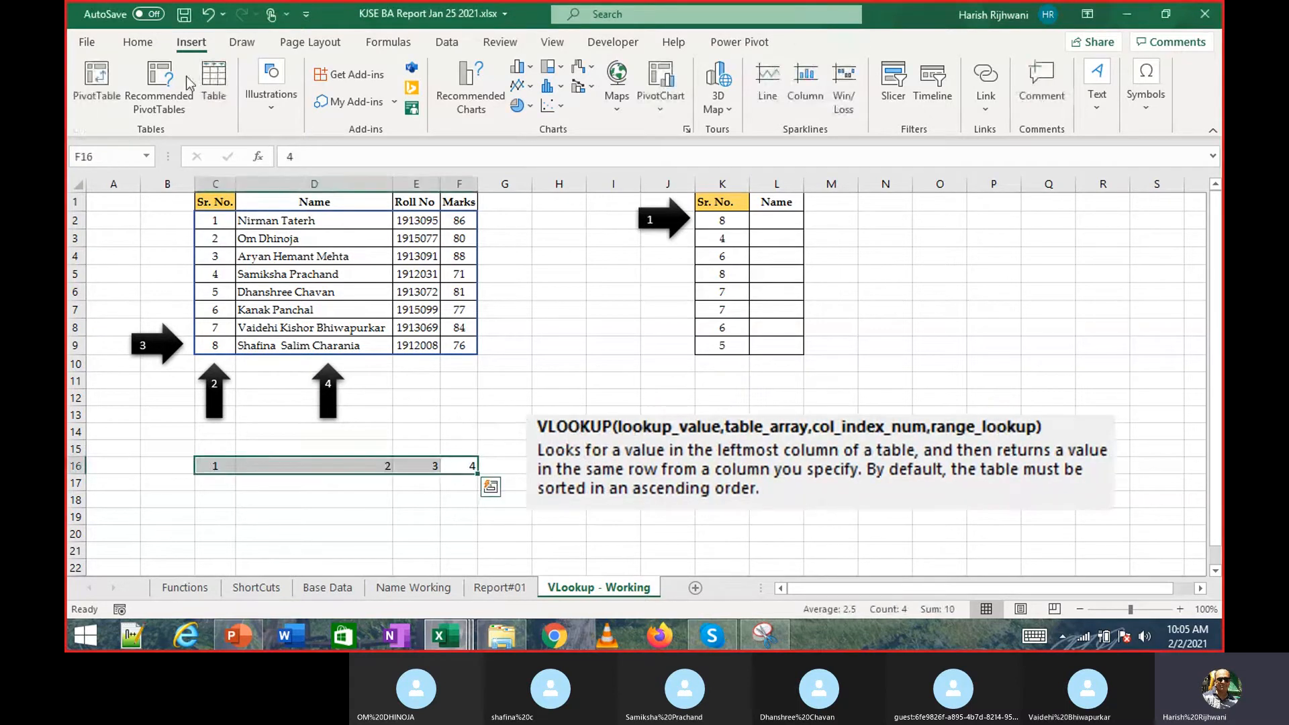
click(137, 41)
click(371, 100)
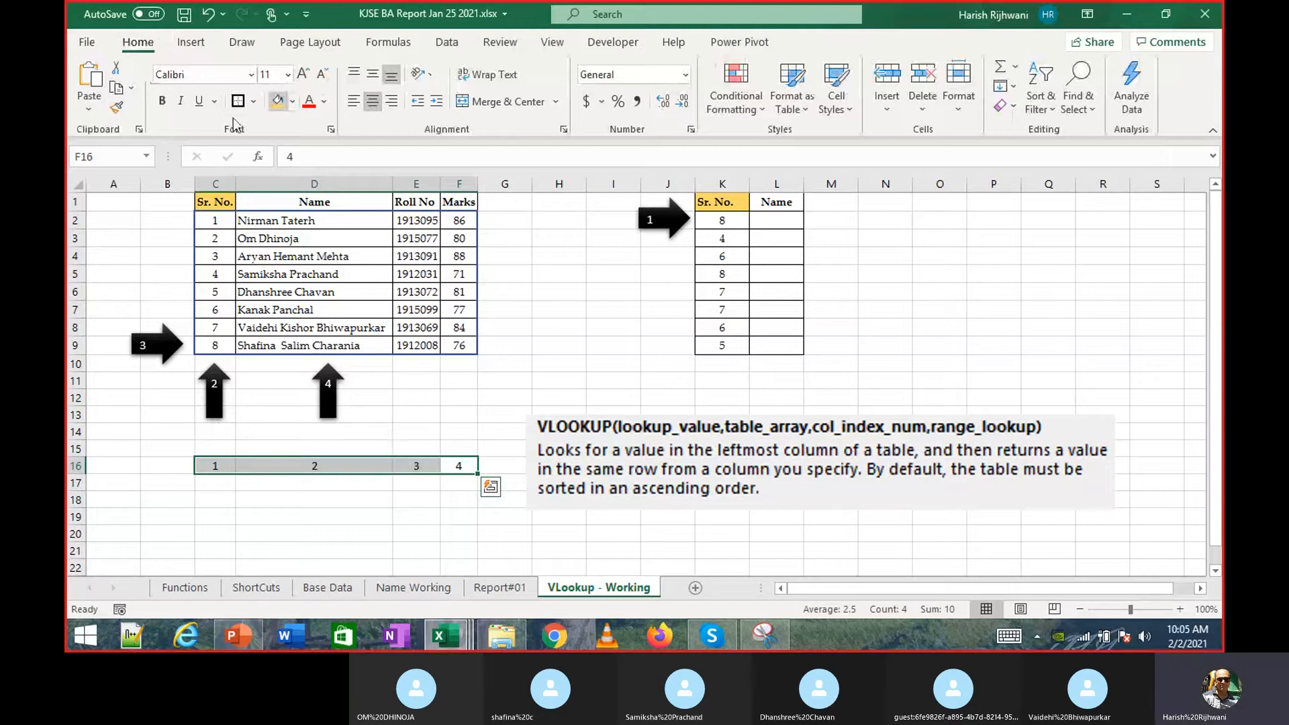
click(162, 101)
click(374, 427)
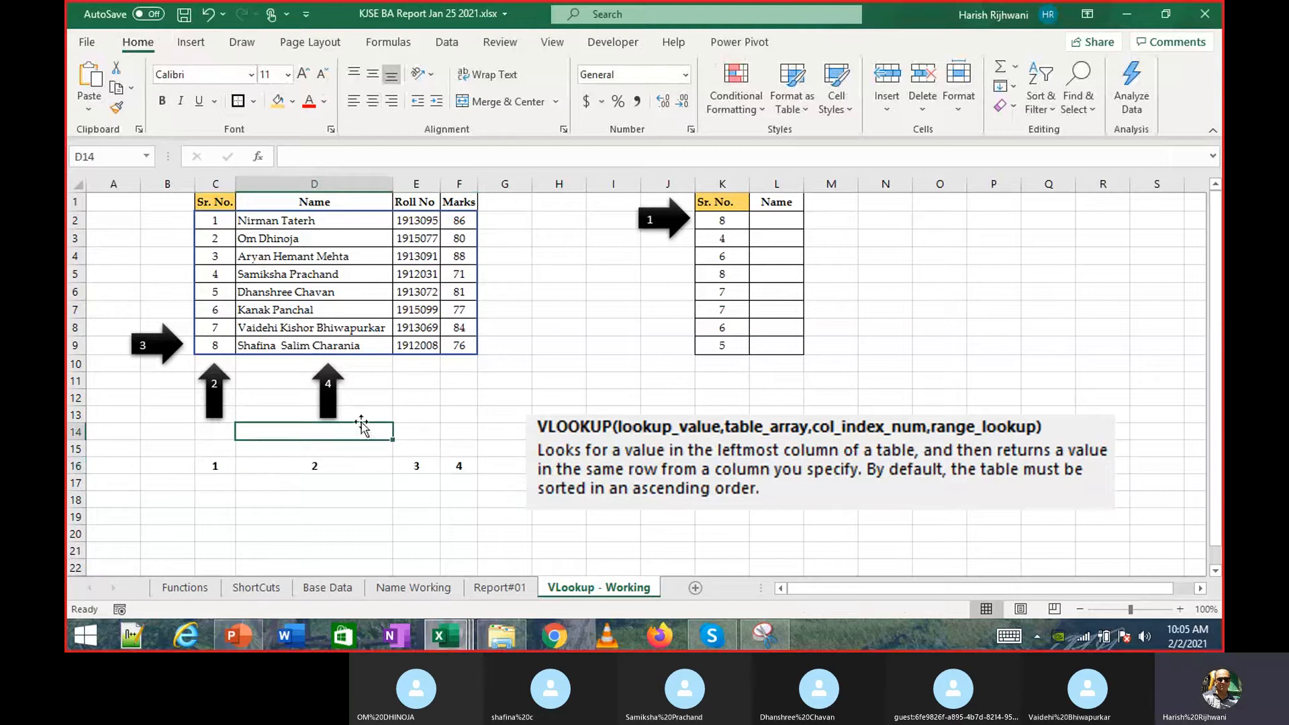
click(311, 468)
click(387, 517)
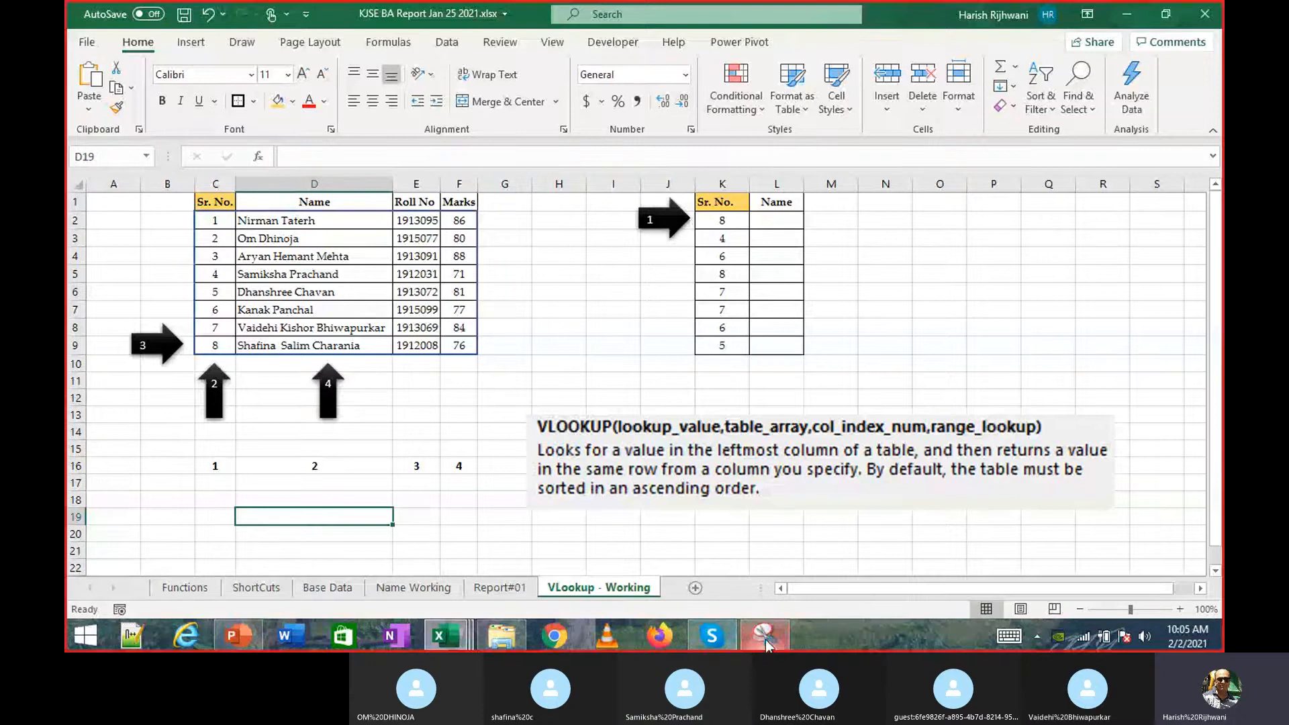
Close the Snipping Tool without saving the snip and return to the worksheet.
mouse_move(765, 638)
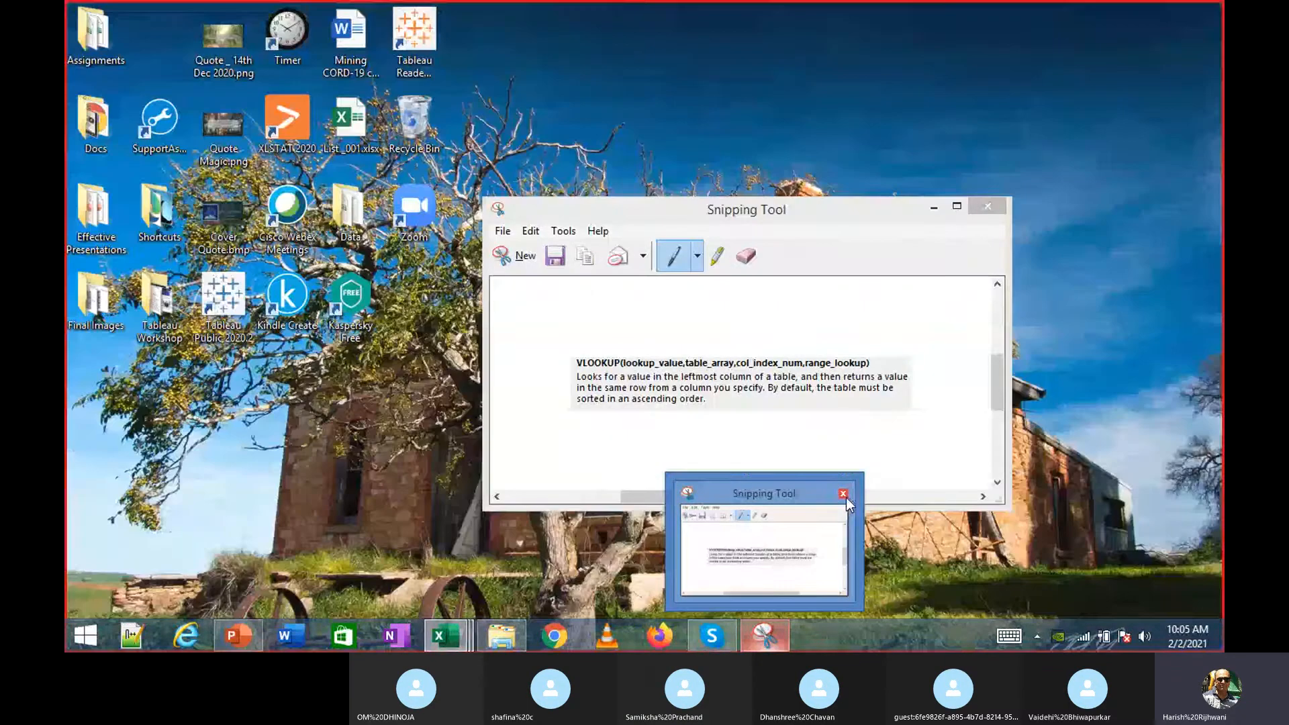
click(844, 496)
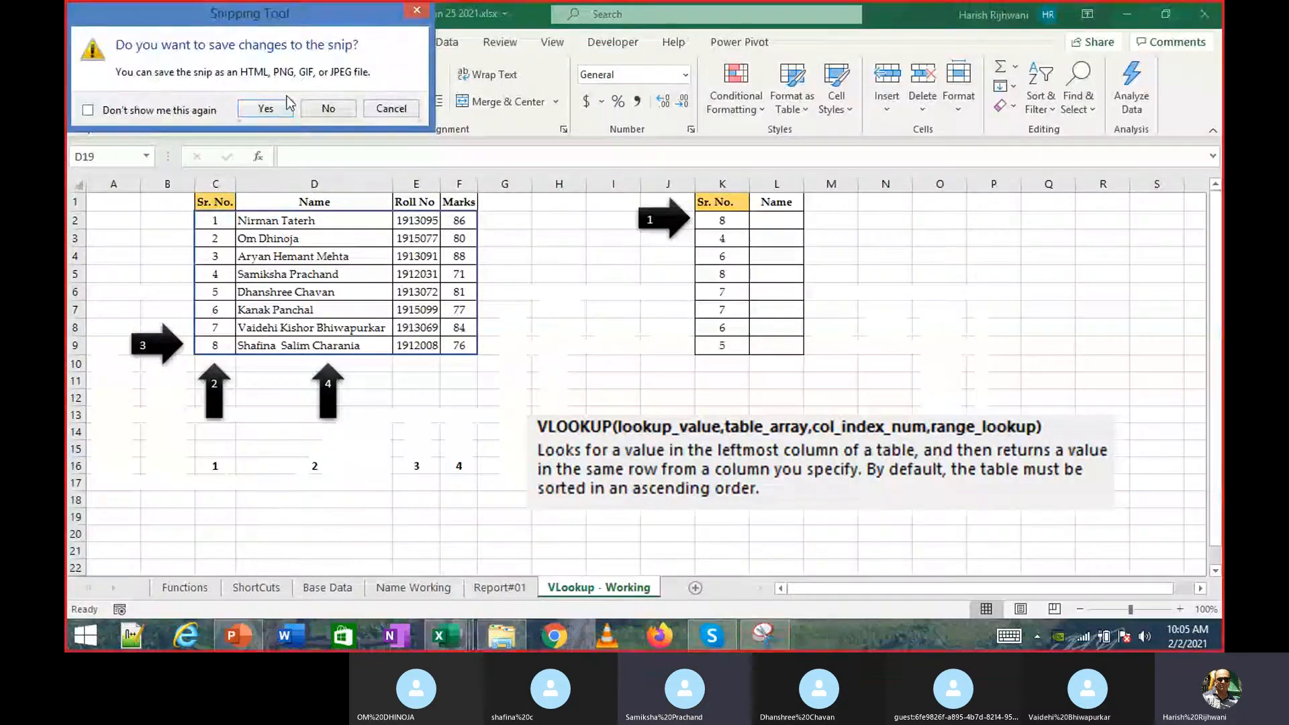
click(328, 109)
click(606, 279)
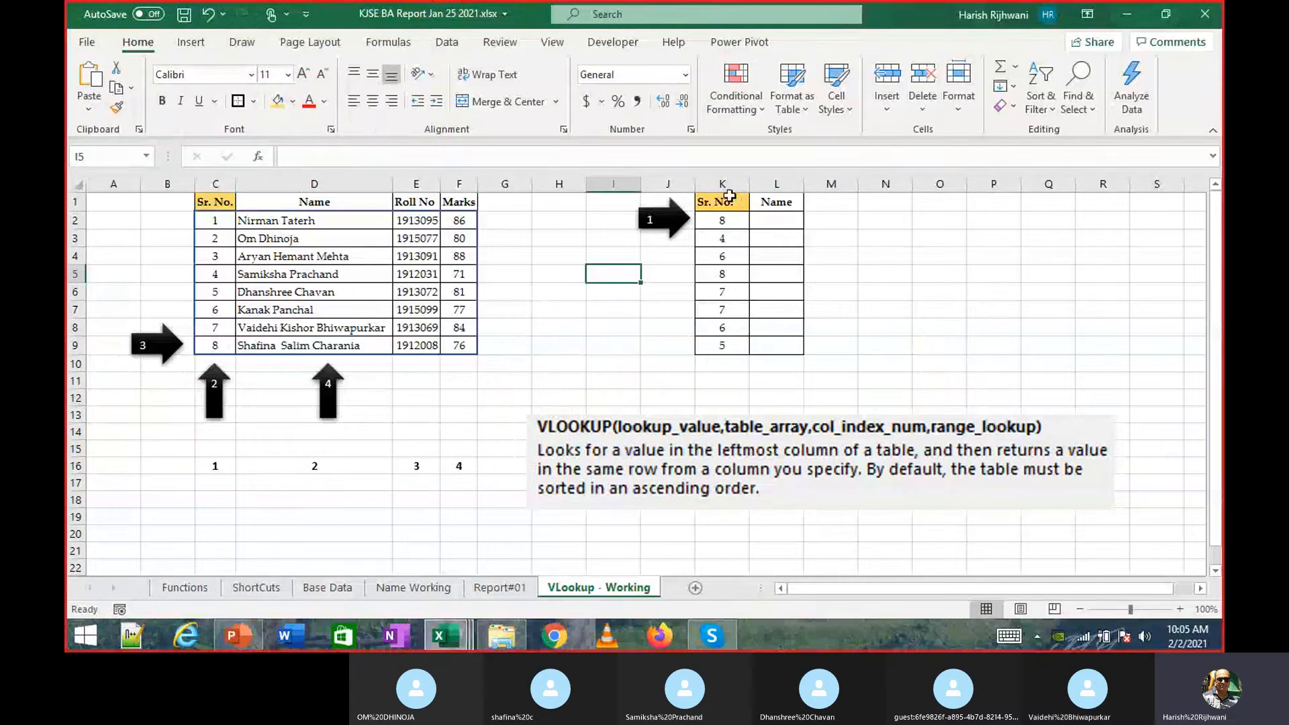
Examine the lookup serial numbers in column K and the empty Name cells beside them in column L.
drag(729, 196, 738, 346)
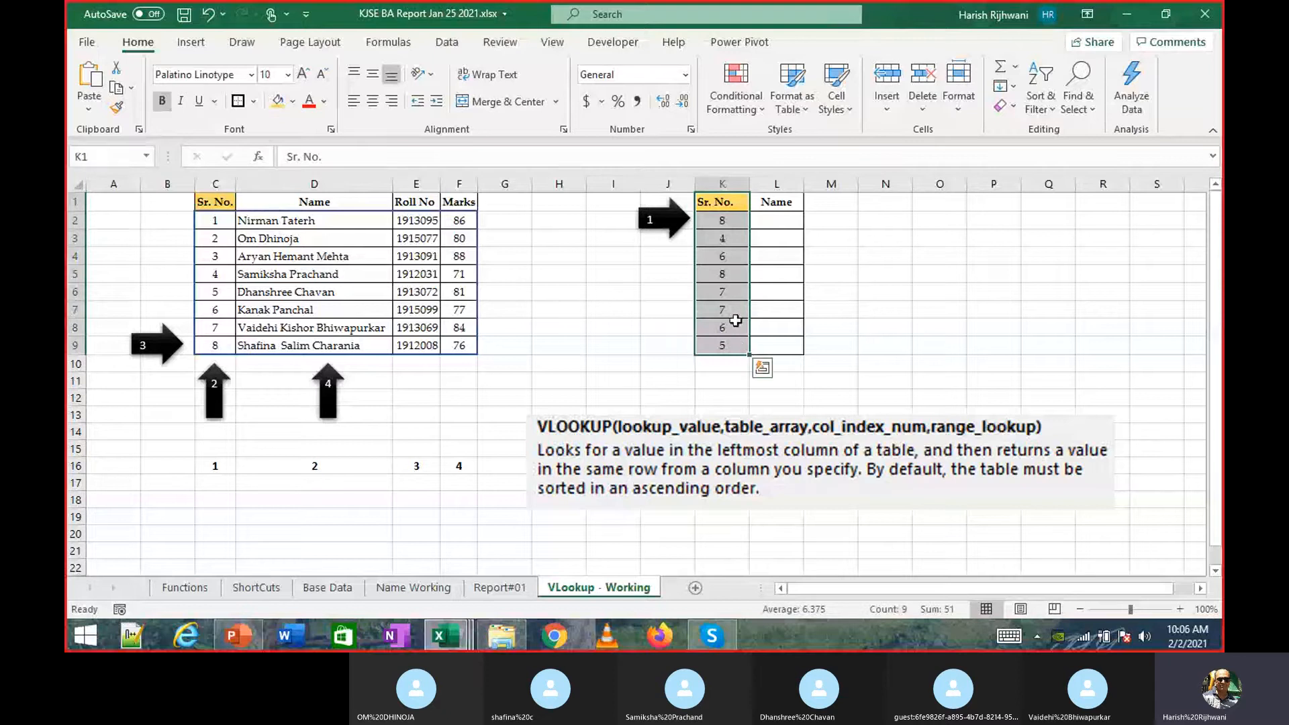
click(727, 223)
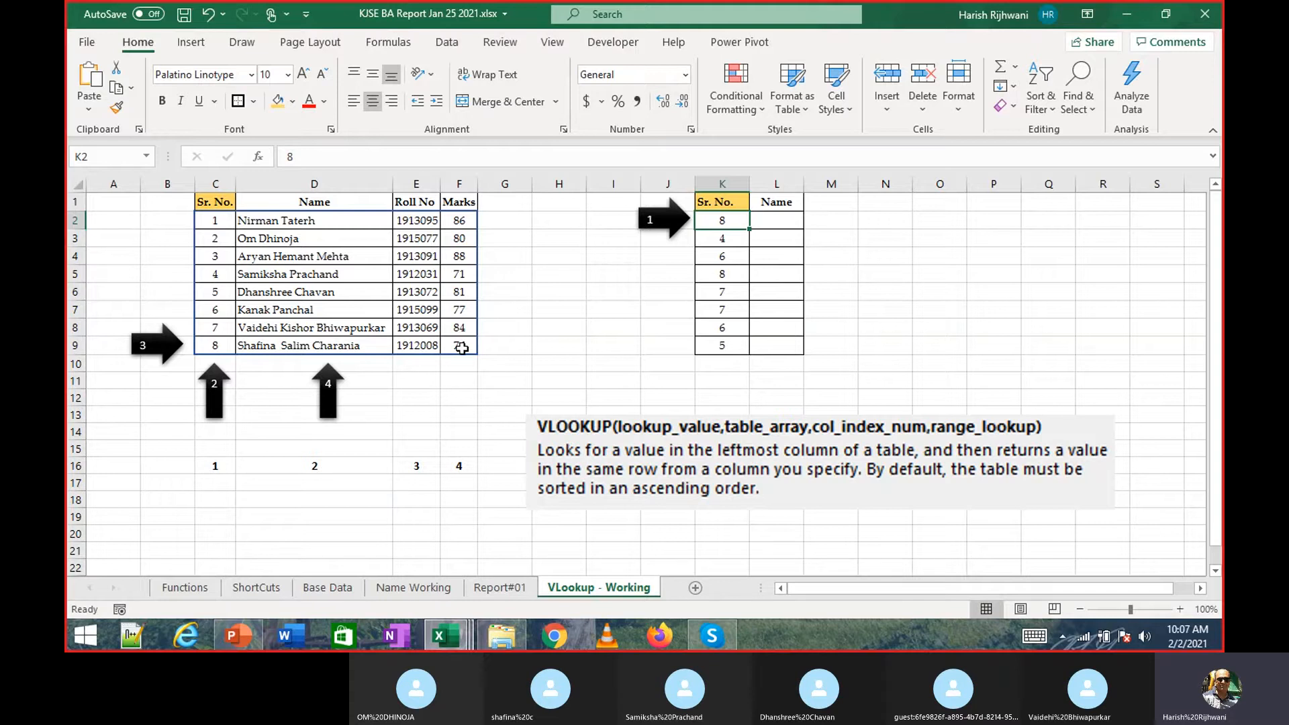
click(765, 221)
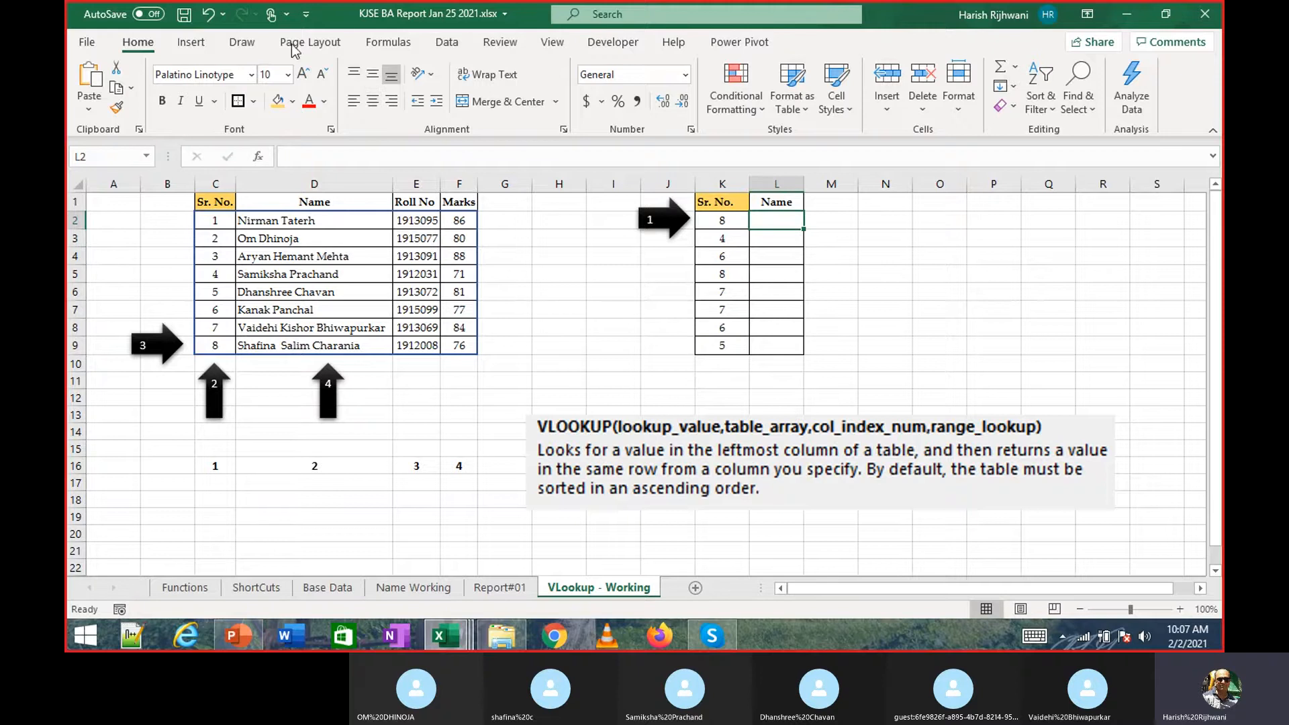
click(376, 45)
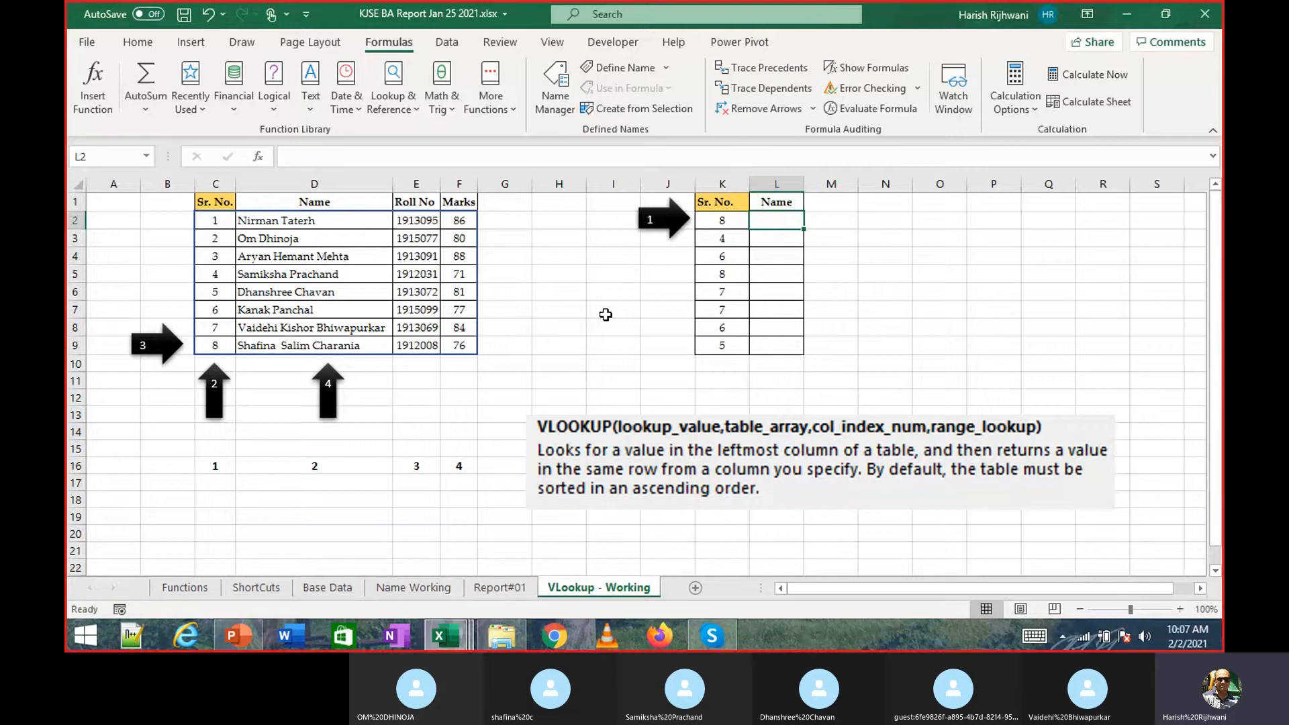
drag(725, 208, 759, 343)
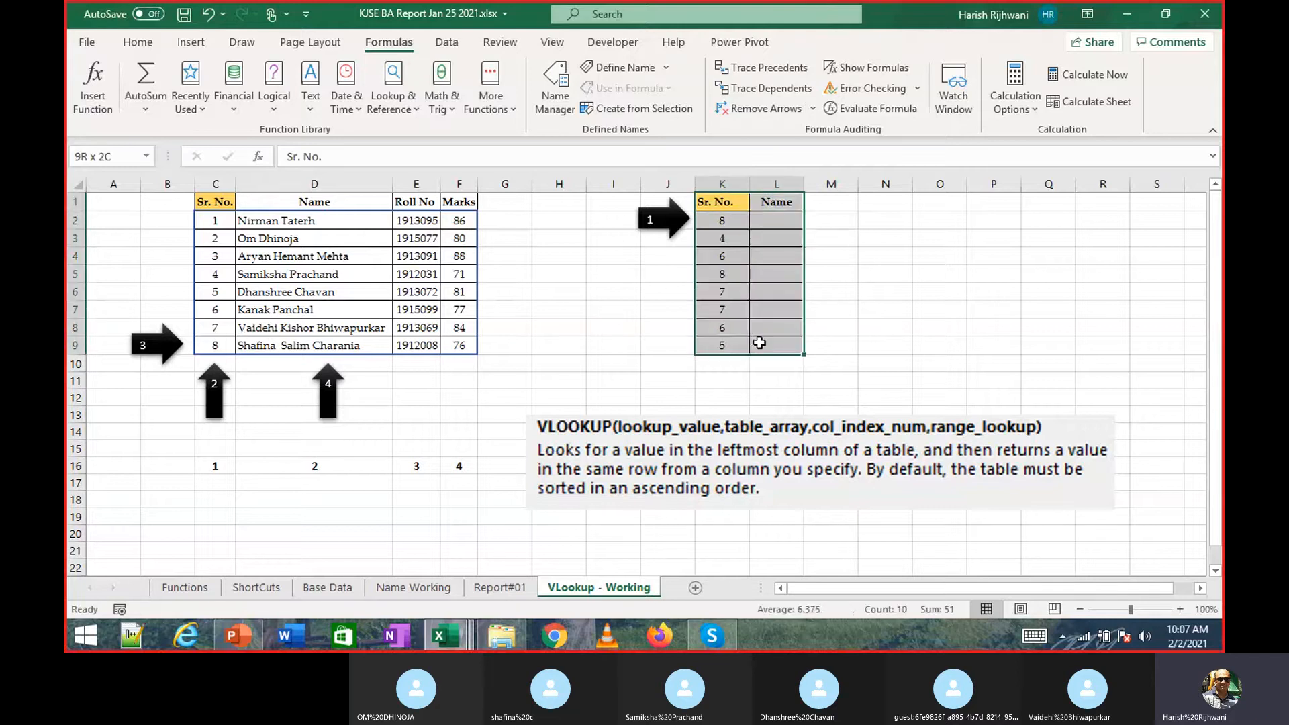
drag(717, 201, 722, 345)
click(722, 220)
click(767, 216)
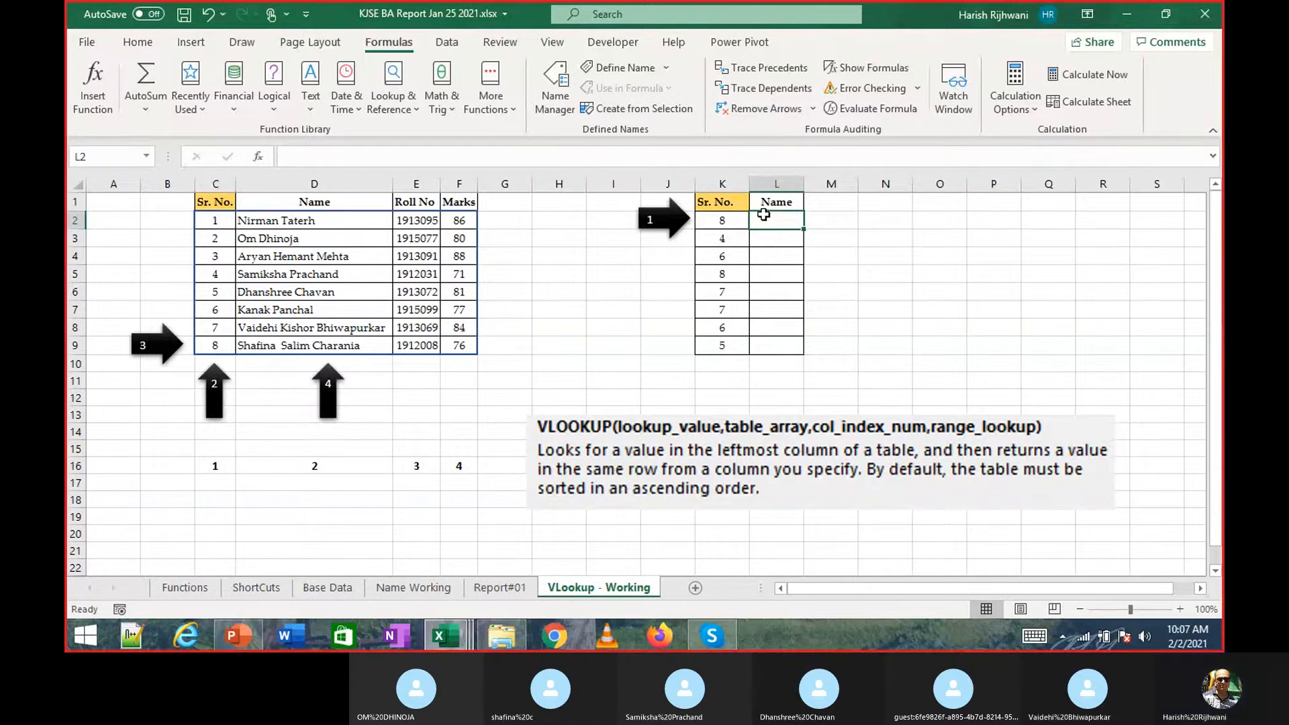
drag(689, 377, 819, 202)
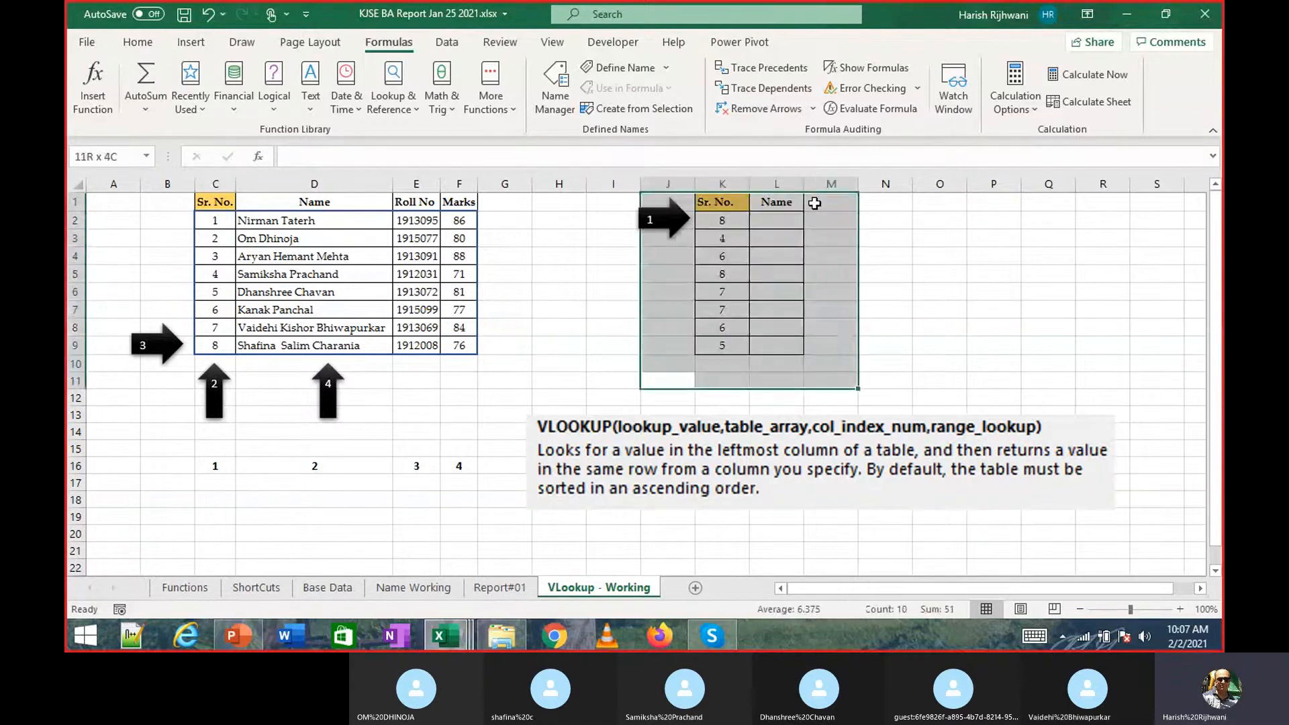
click(626, 202)
drag(626, 202, 820, 365)
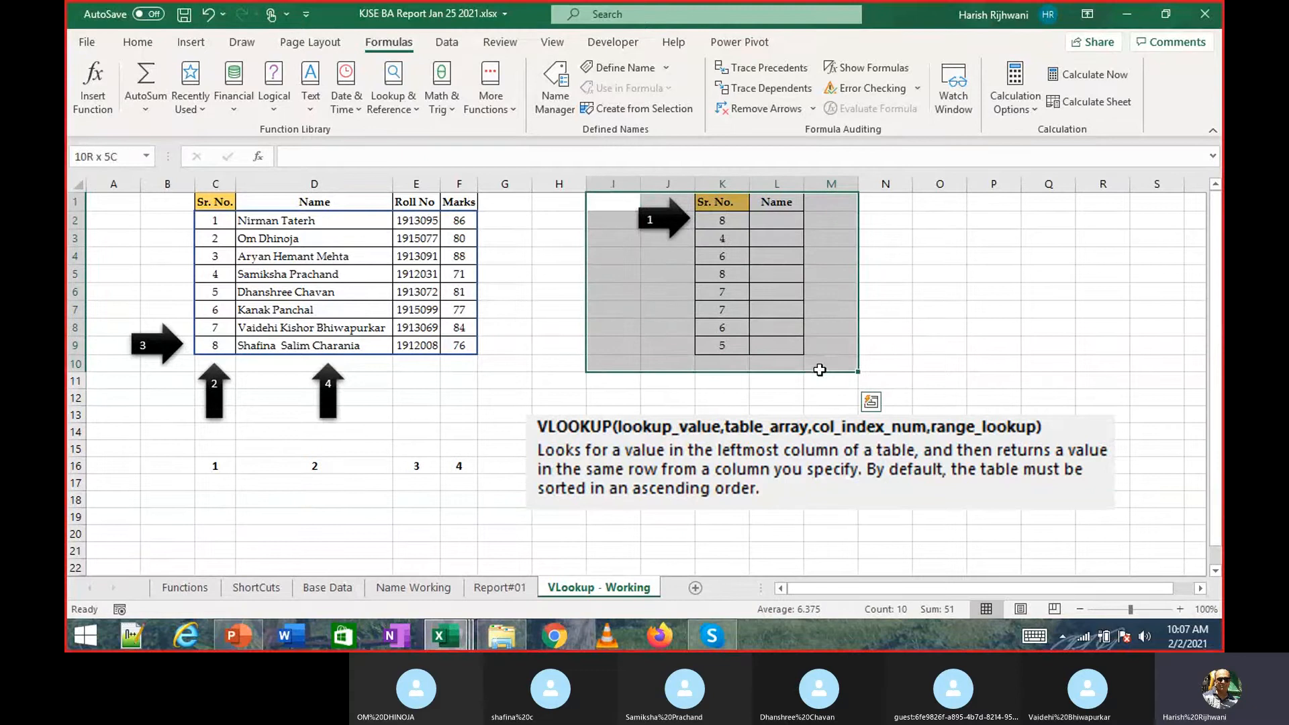
click(820, 371)
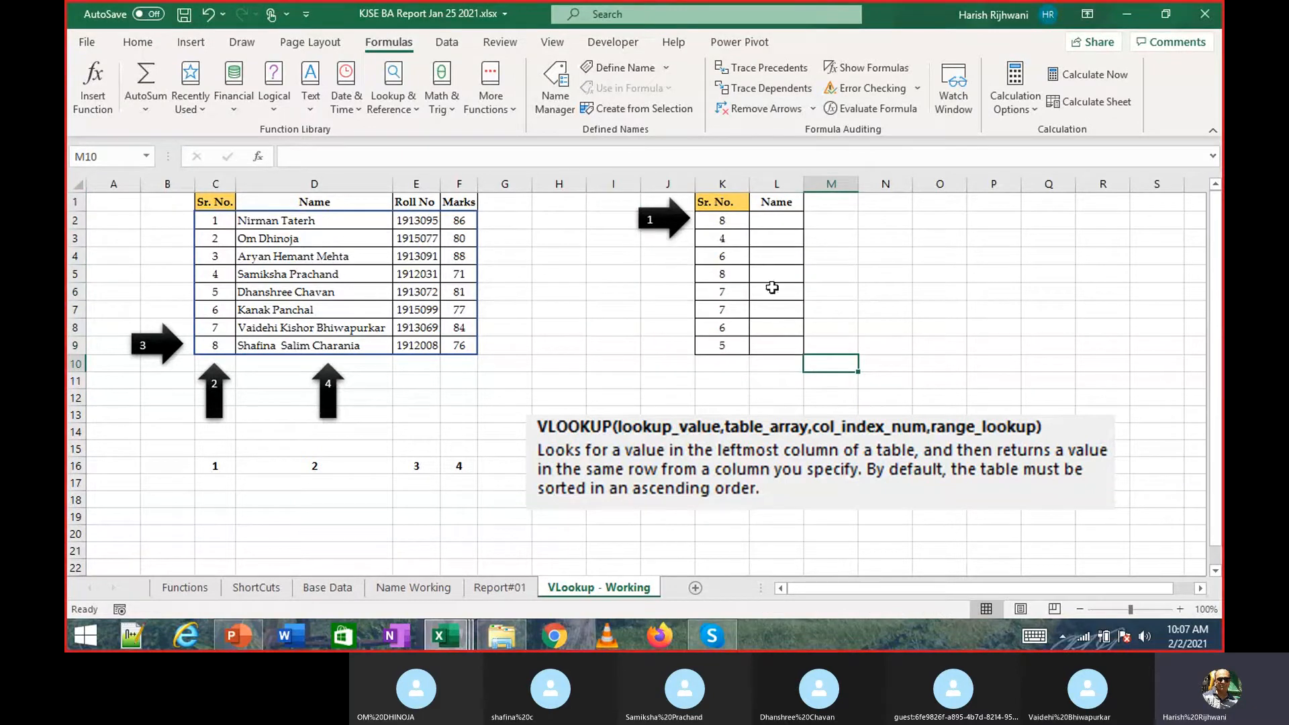
Start a VLOOKUP function in cell L2 with K2 as the lookup value, keeping the source table uncovered.
click(762, 220)
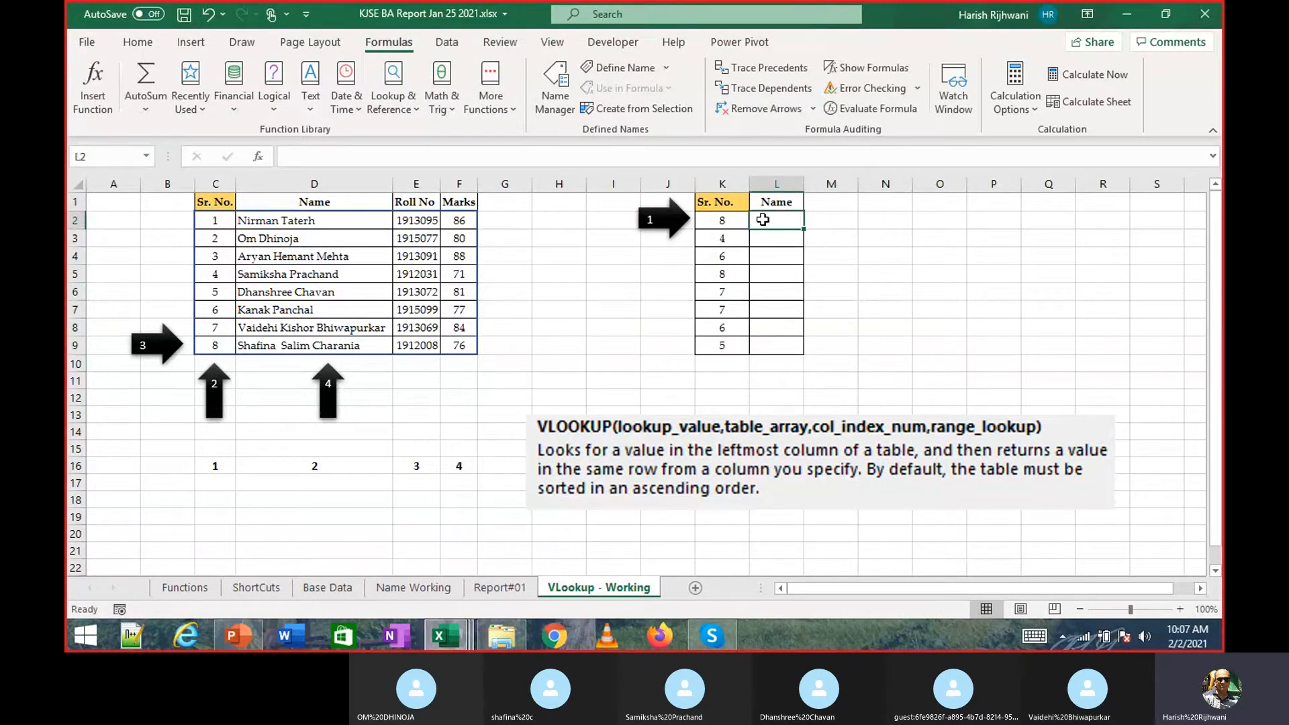
click(92, 96)
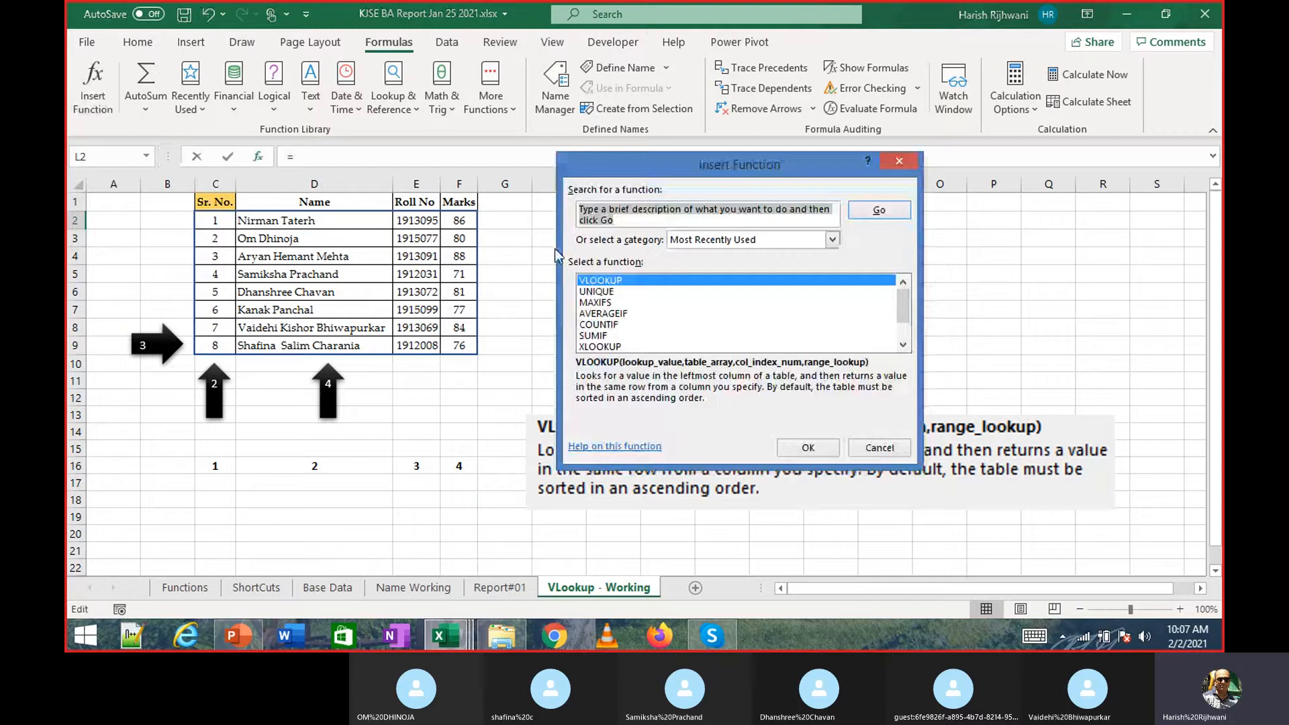
double_click(618, 281)
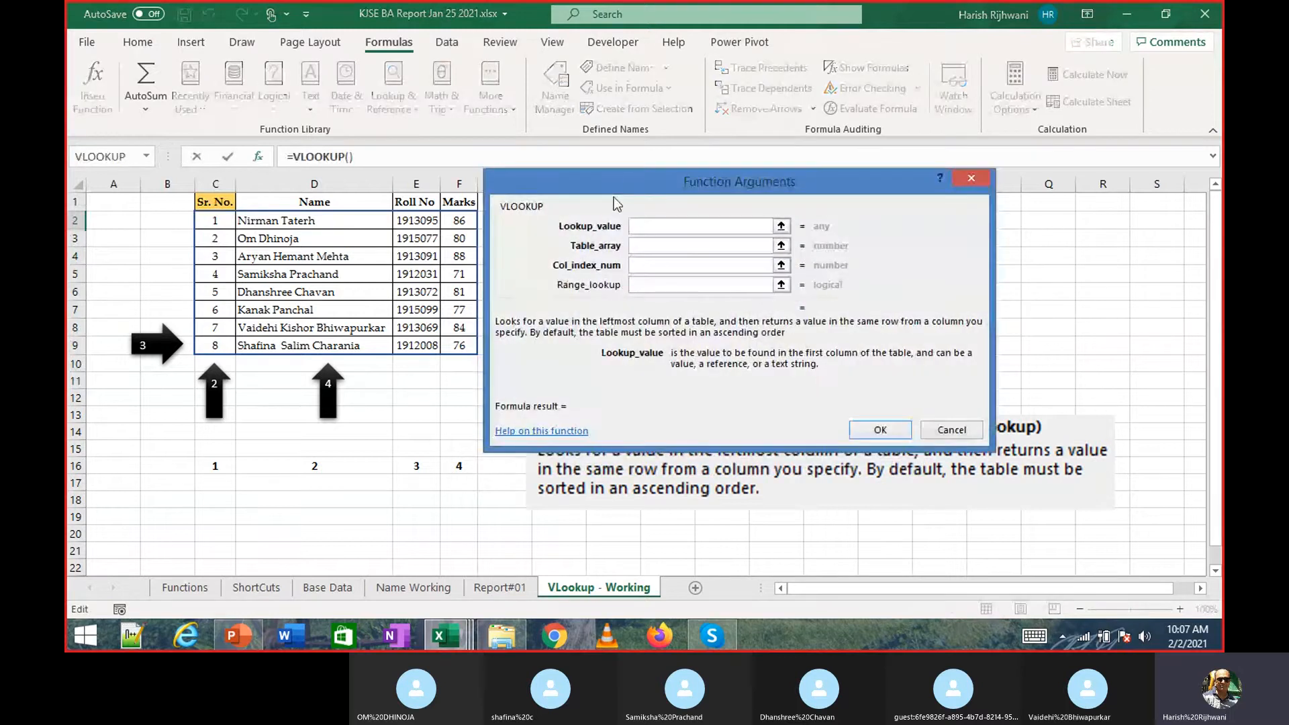
drag(609, 188, 660, 275)
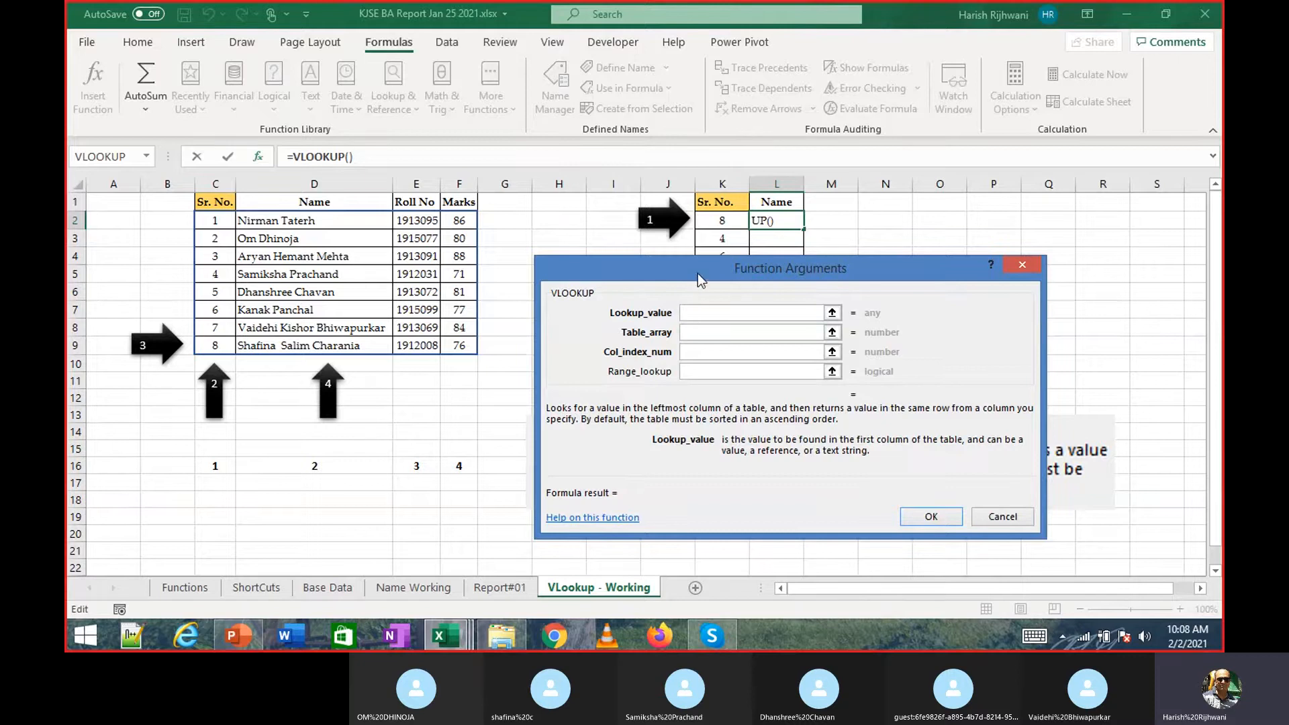
click(718, 218)
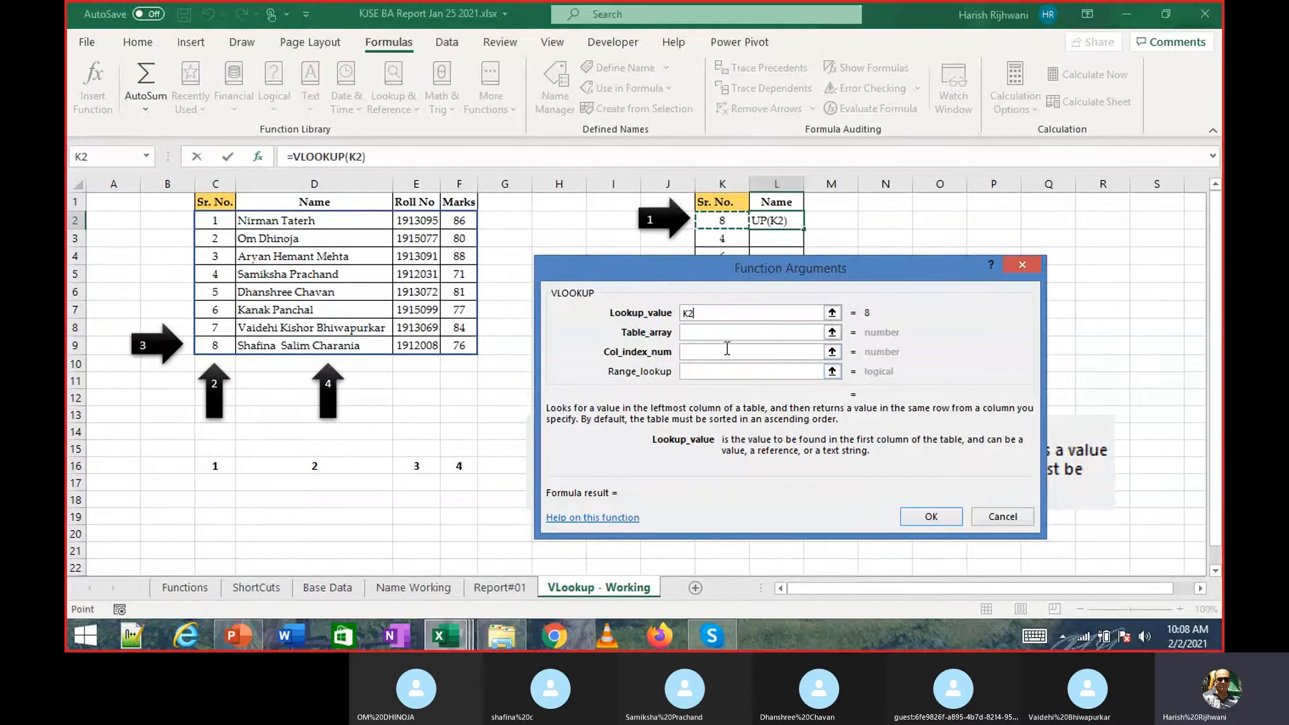
drag(726, 268, 357, 301)
key(Return)
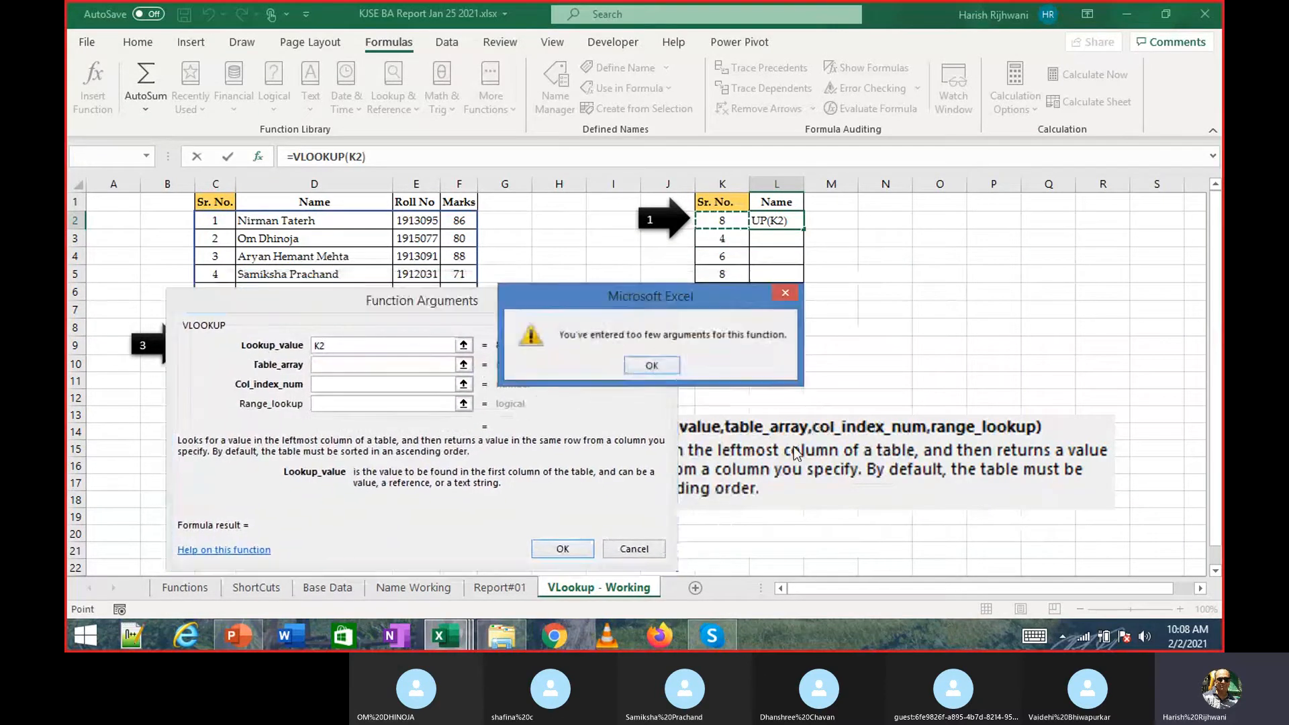
click(651, 365)
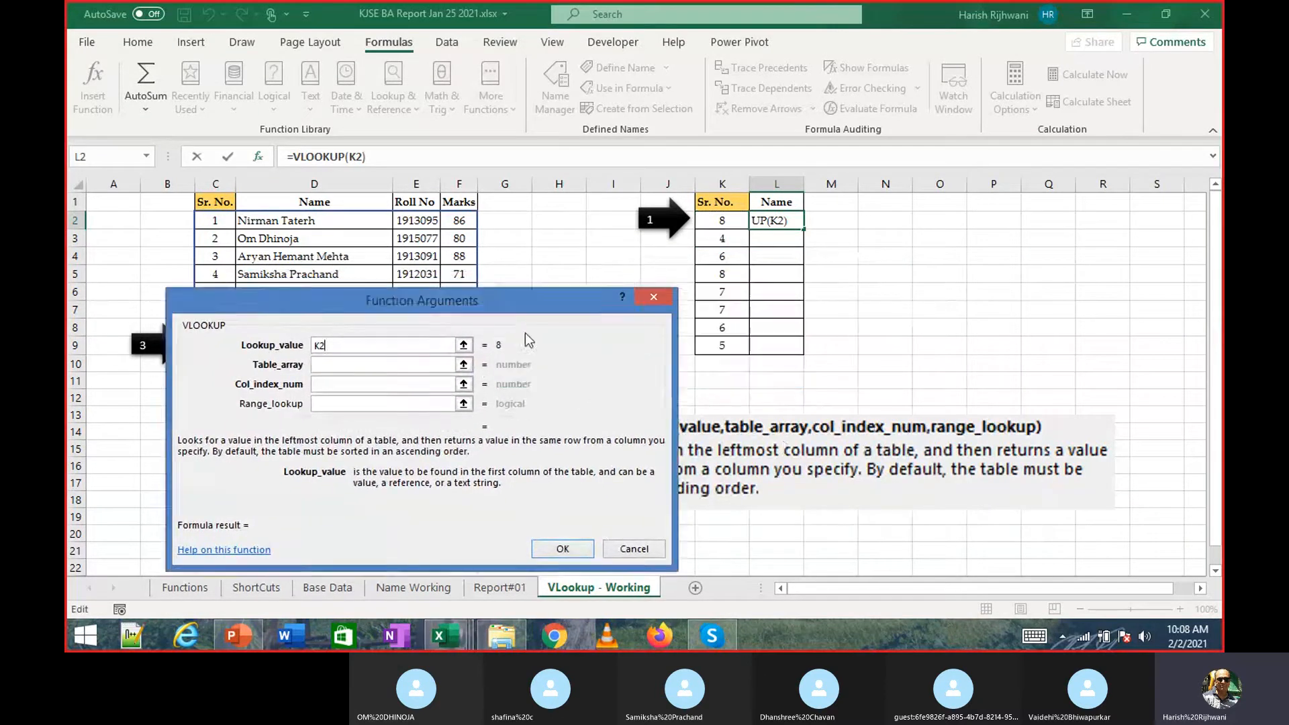
drag(339, 273, 810, 286)
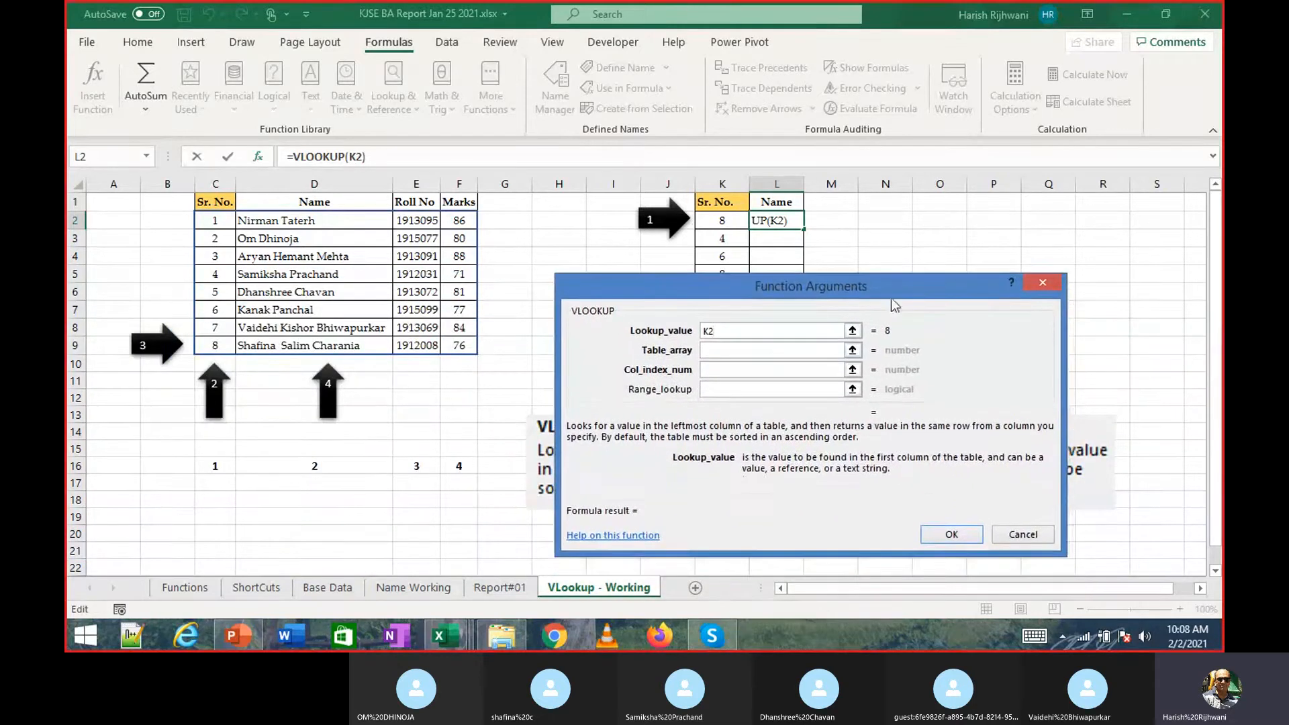
Set the VLOOKUP table array to C2:F9 and the column index number to 2.
click(720, 349)
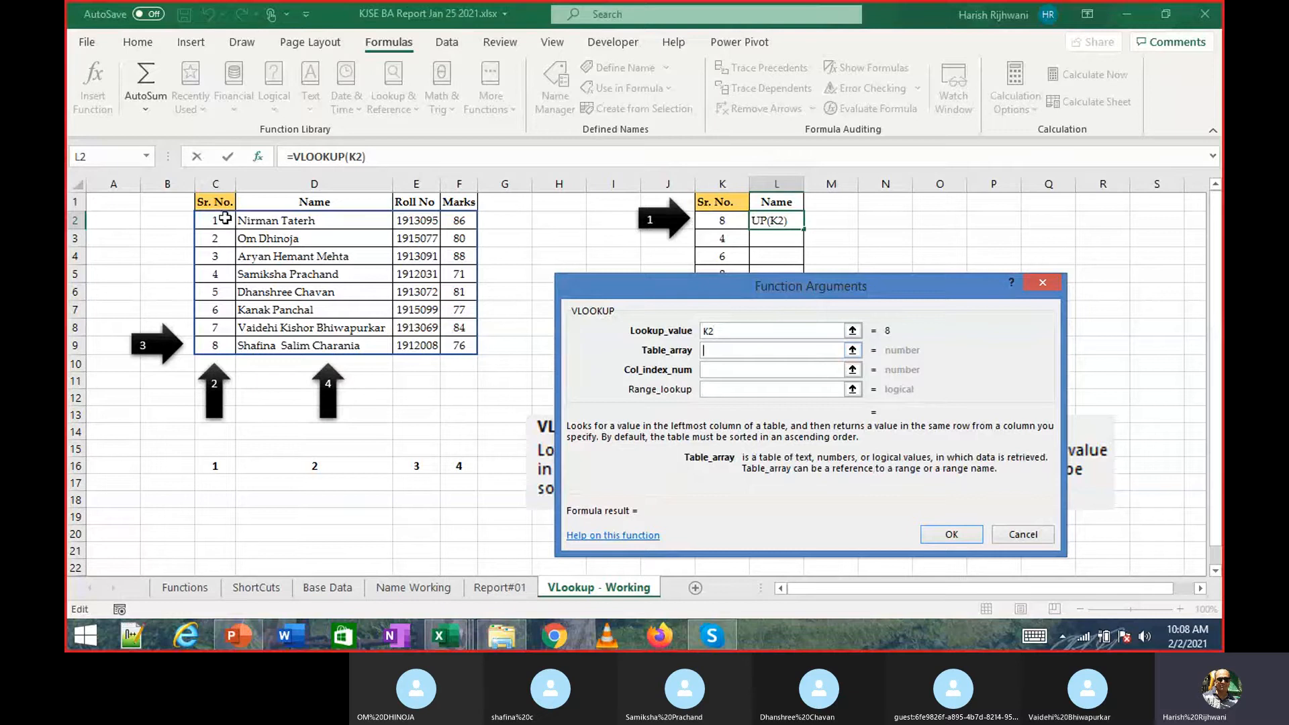
drag(224, 219, 467, 340)
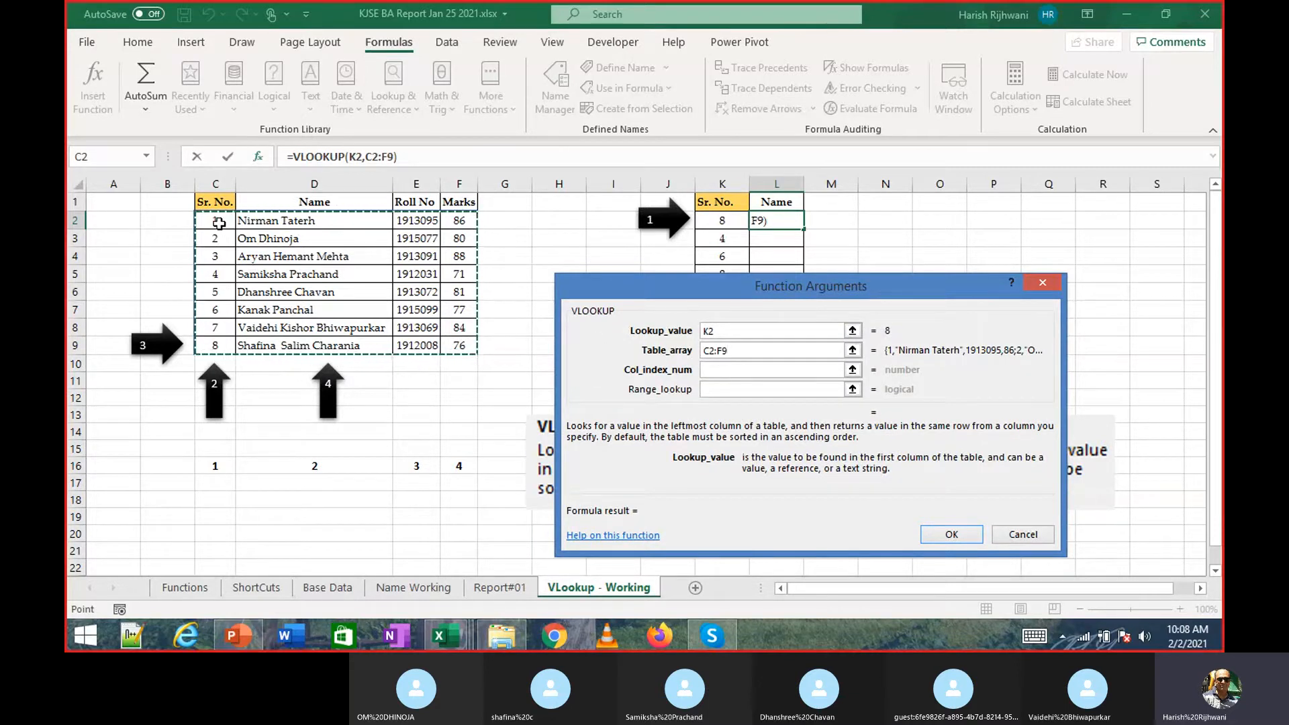
text(,)
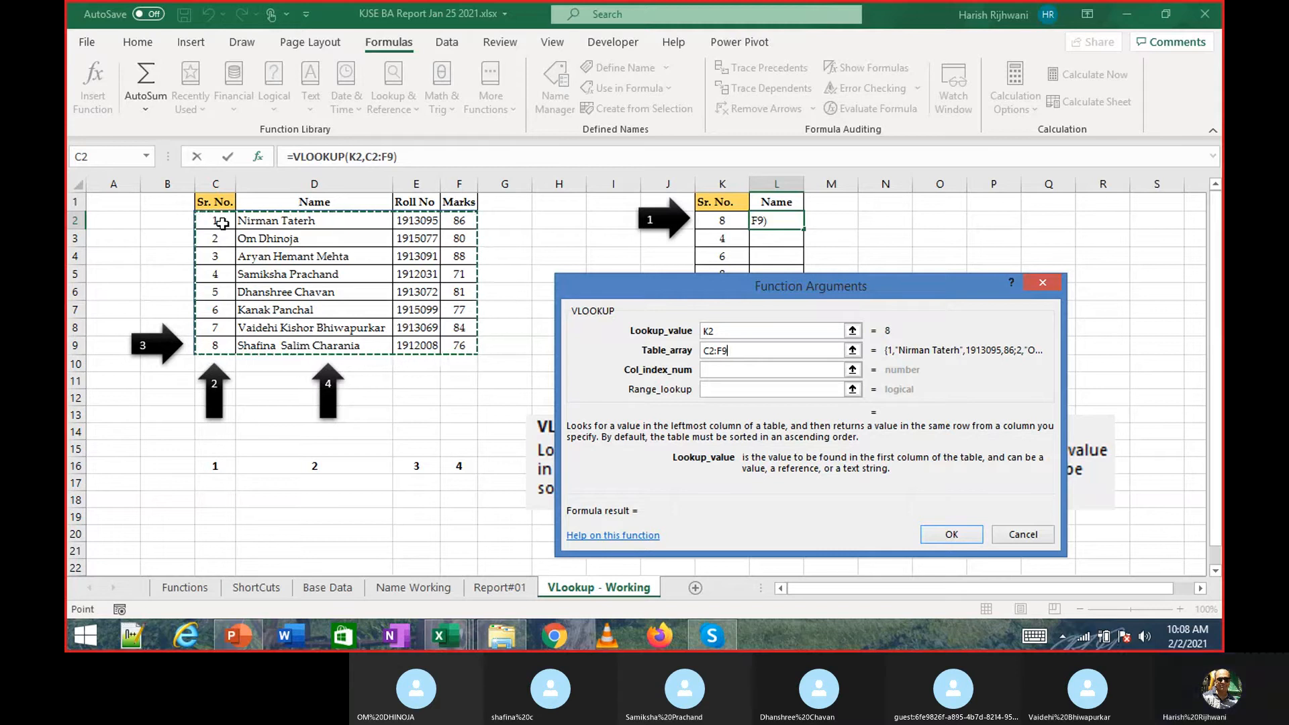
click(739, 373)
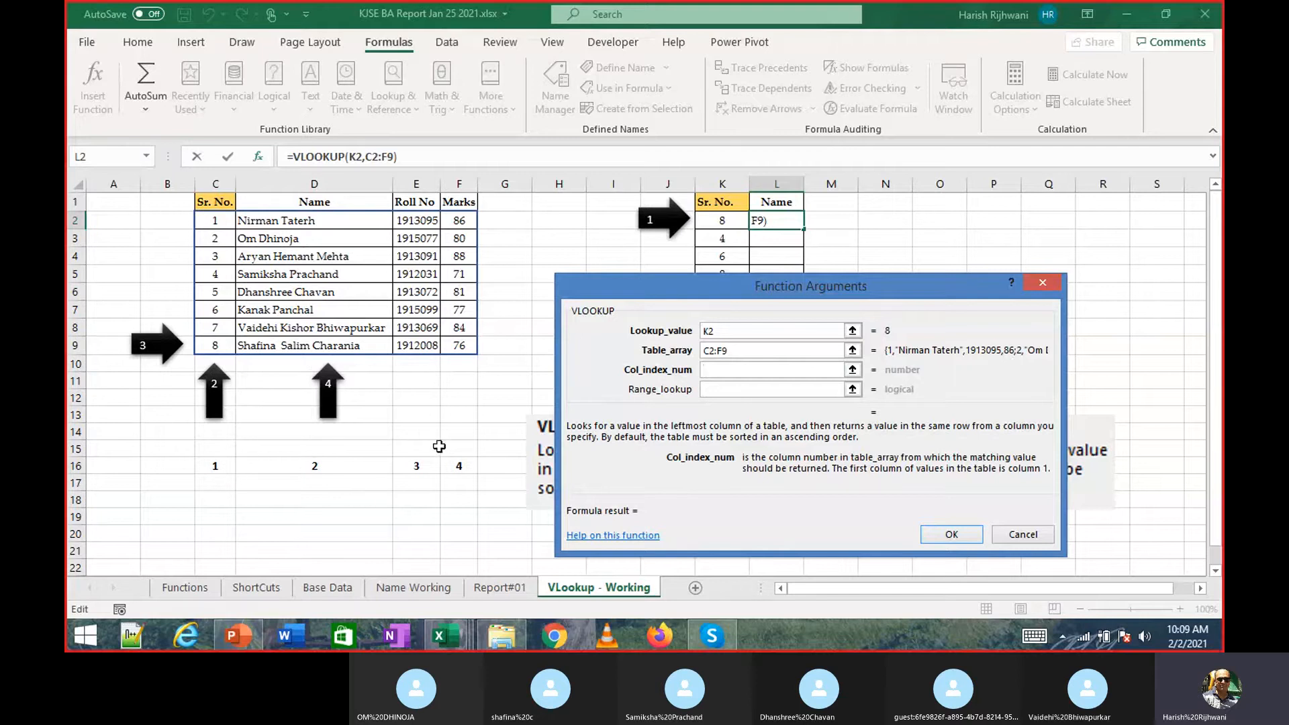
text(2)
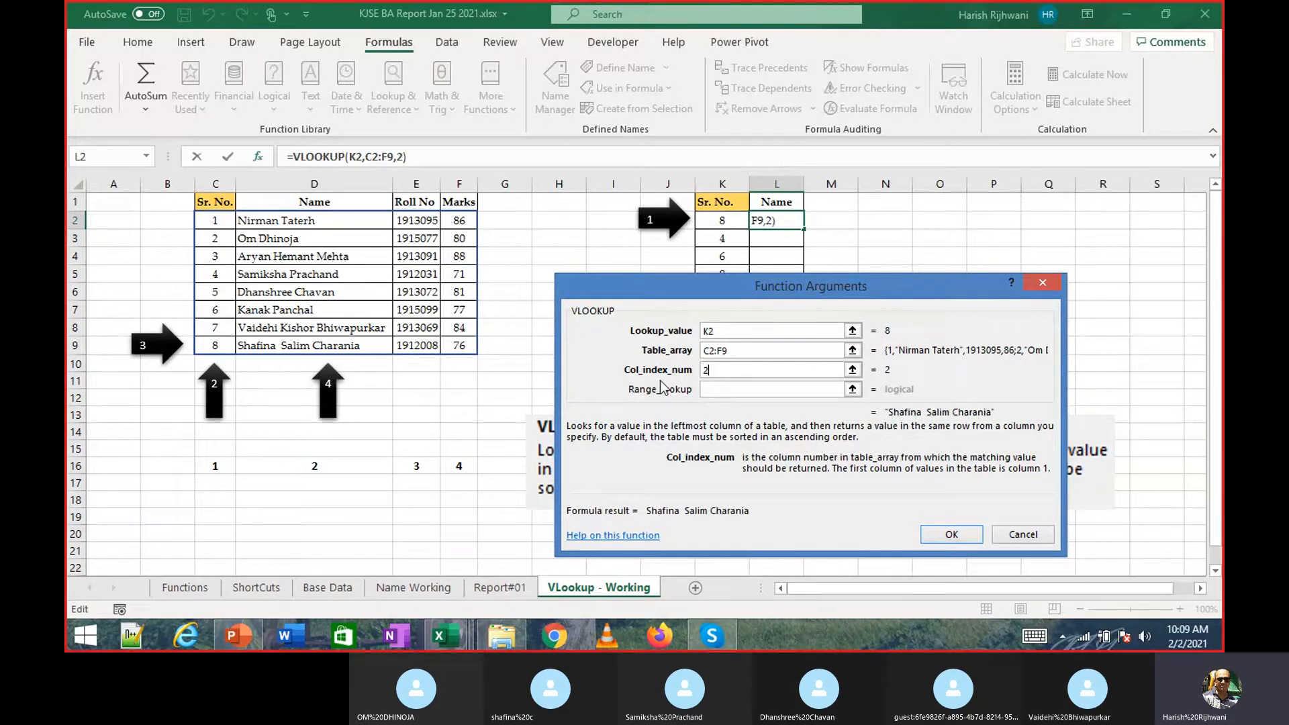
Set the range lookup to FALSE, insert the formula in L2, and auto-fit the width of column L.
click(731, 387)
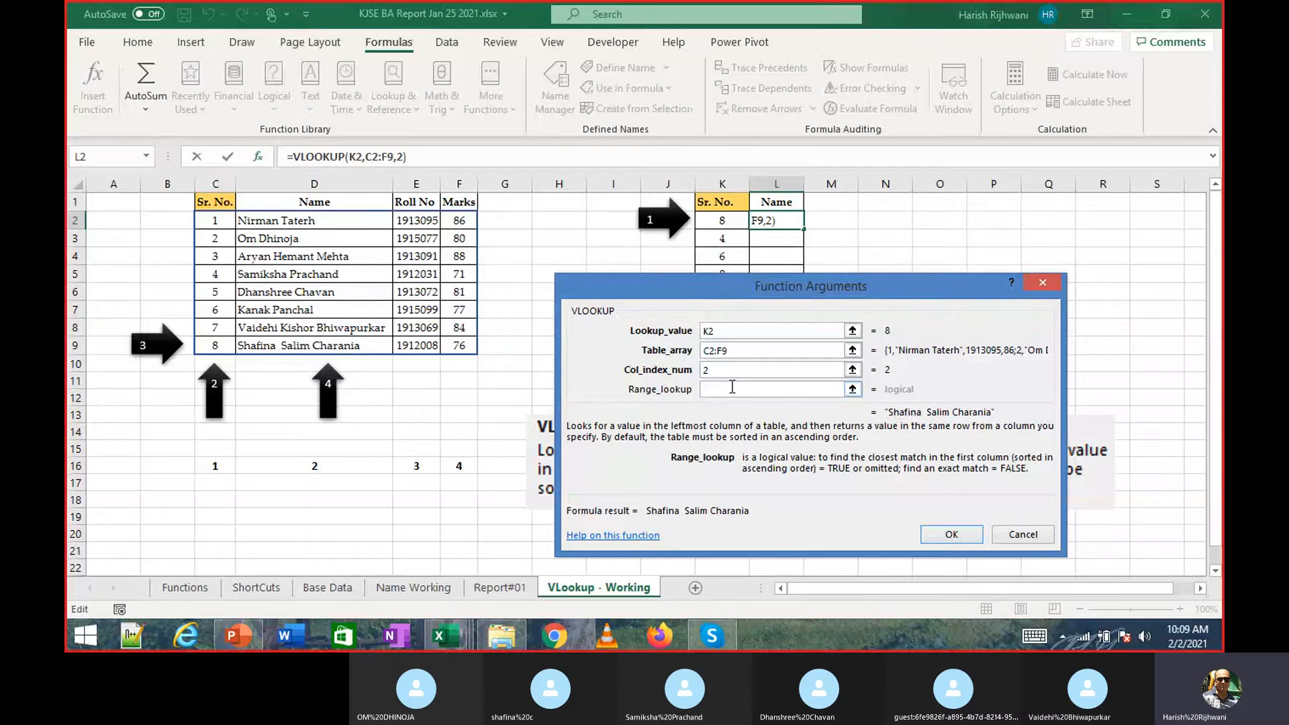
text(f)
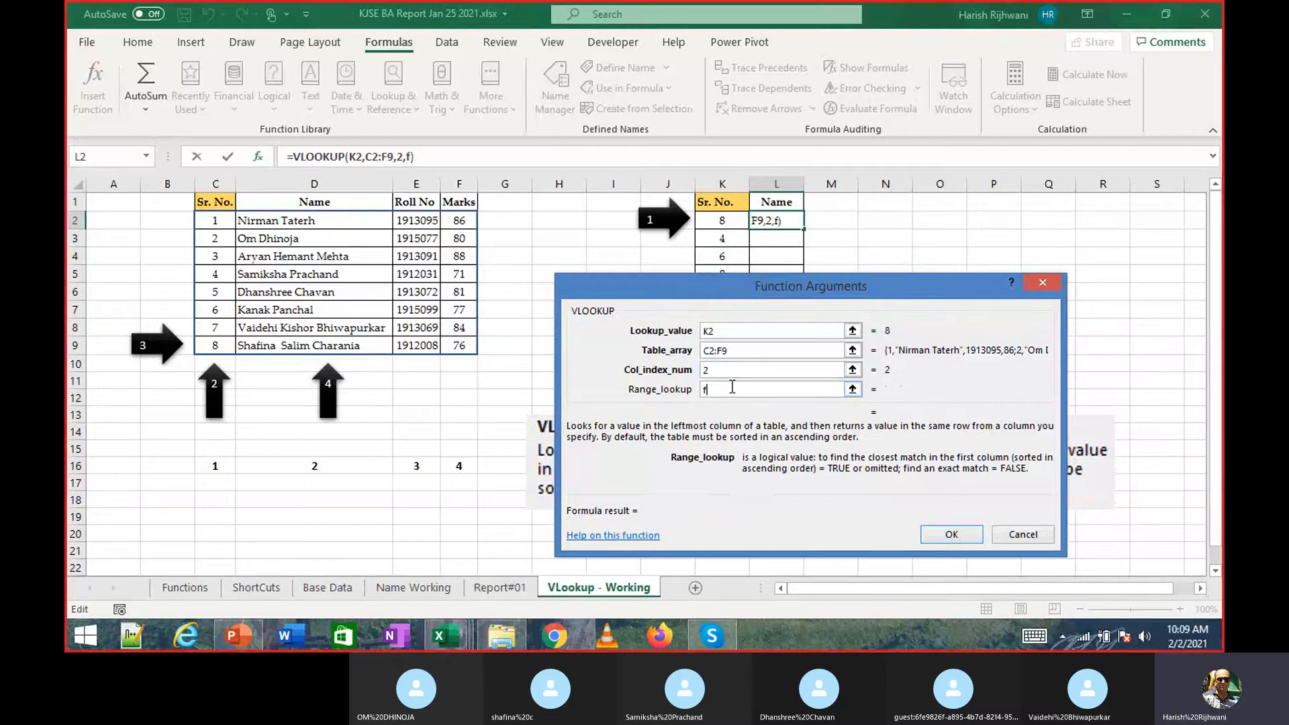
text(alse)
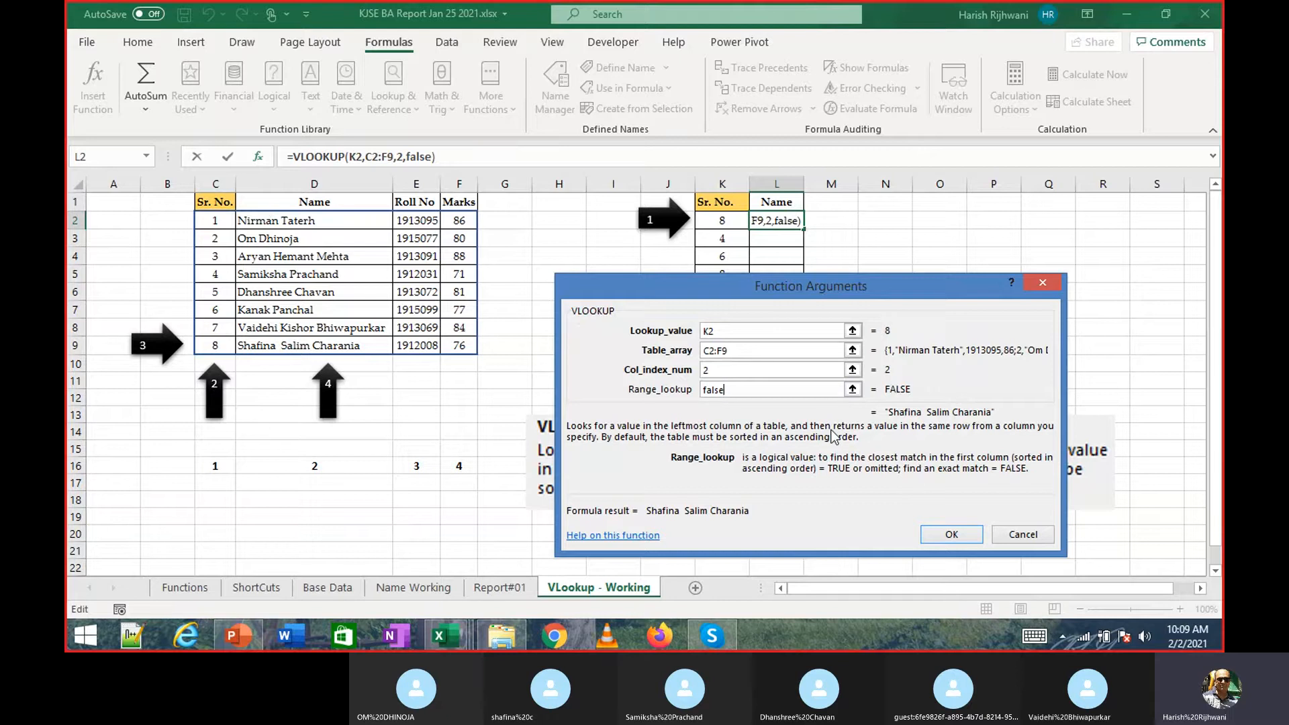
click(948, 535)
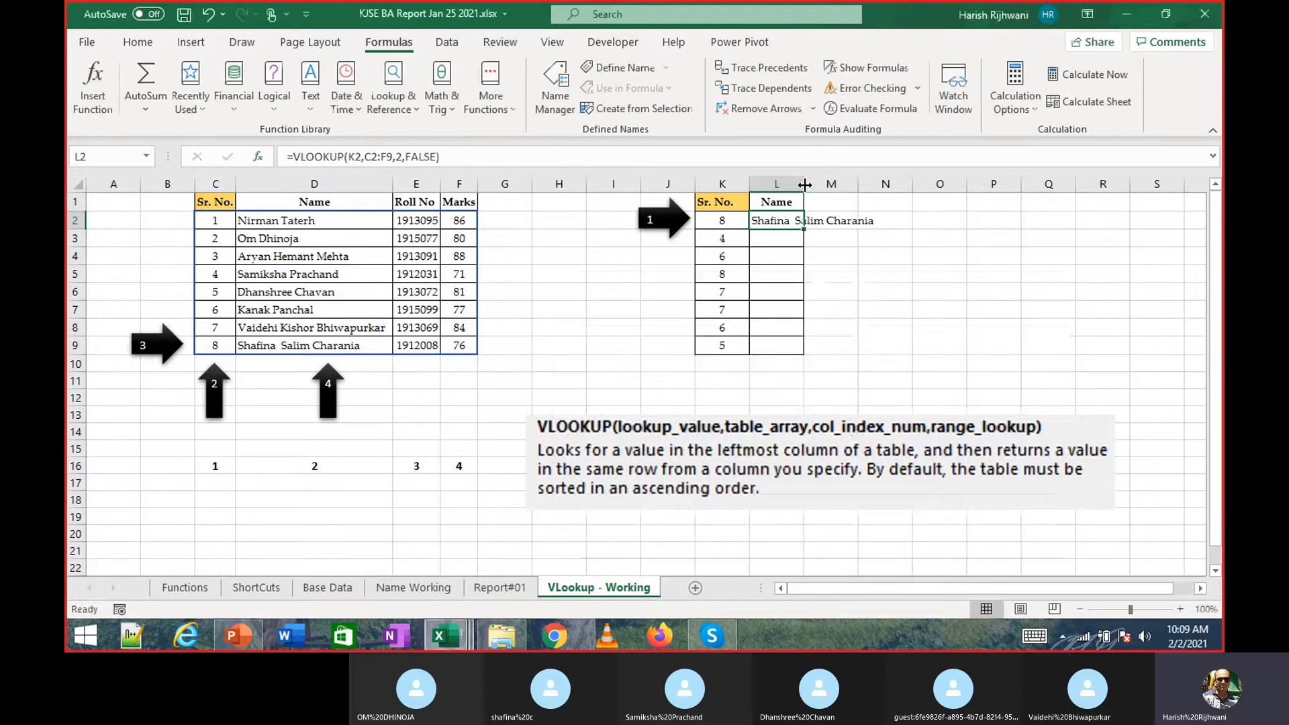
double_click(804, 185)
click(814, 232)
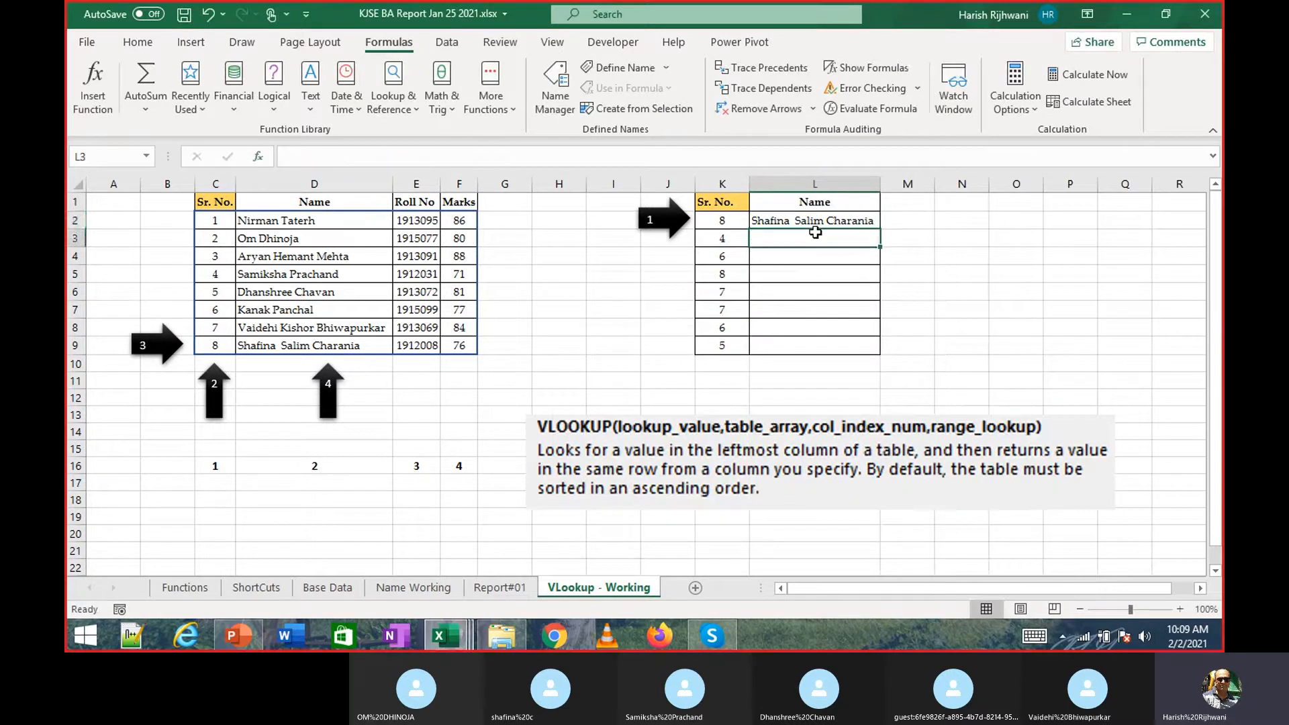
Reopen the VLOOKUP arguments of L2, try the constant 8 as the lookup value, and restore the reference K2.
click(809, 224)
click(90, 86)
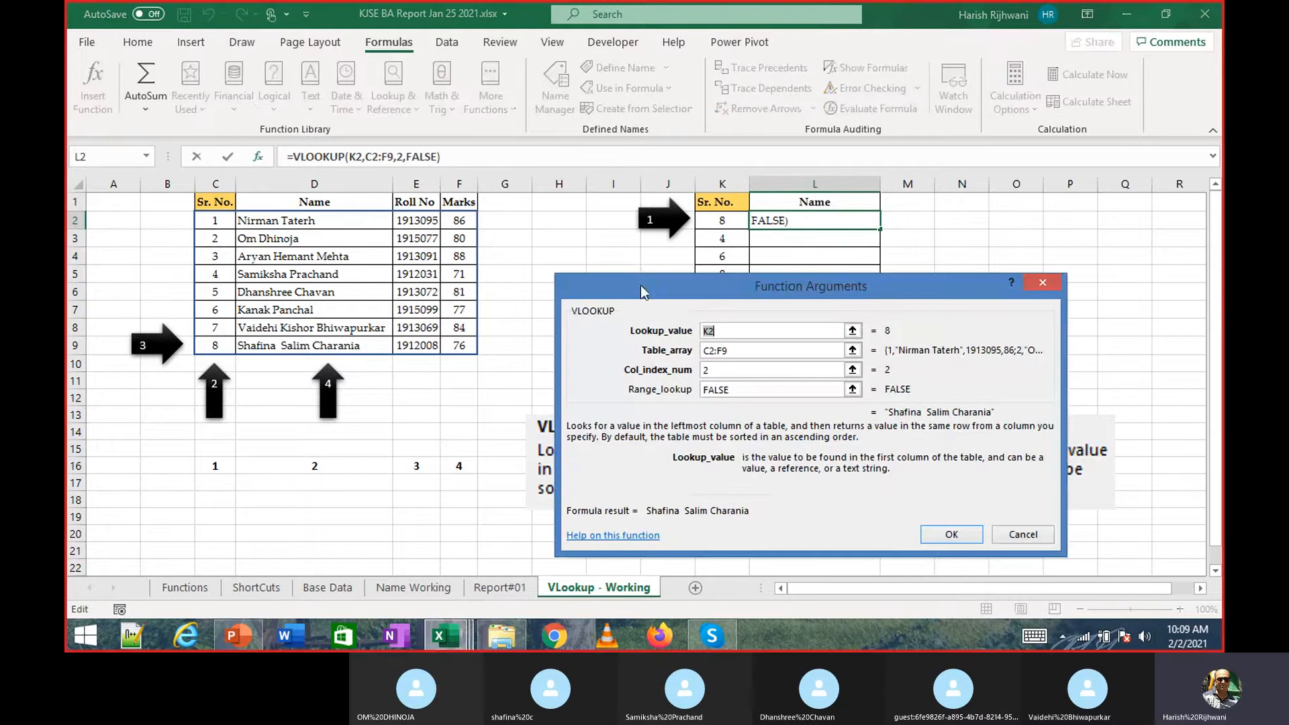
drag(641, 290, 609, 300)
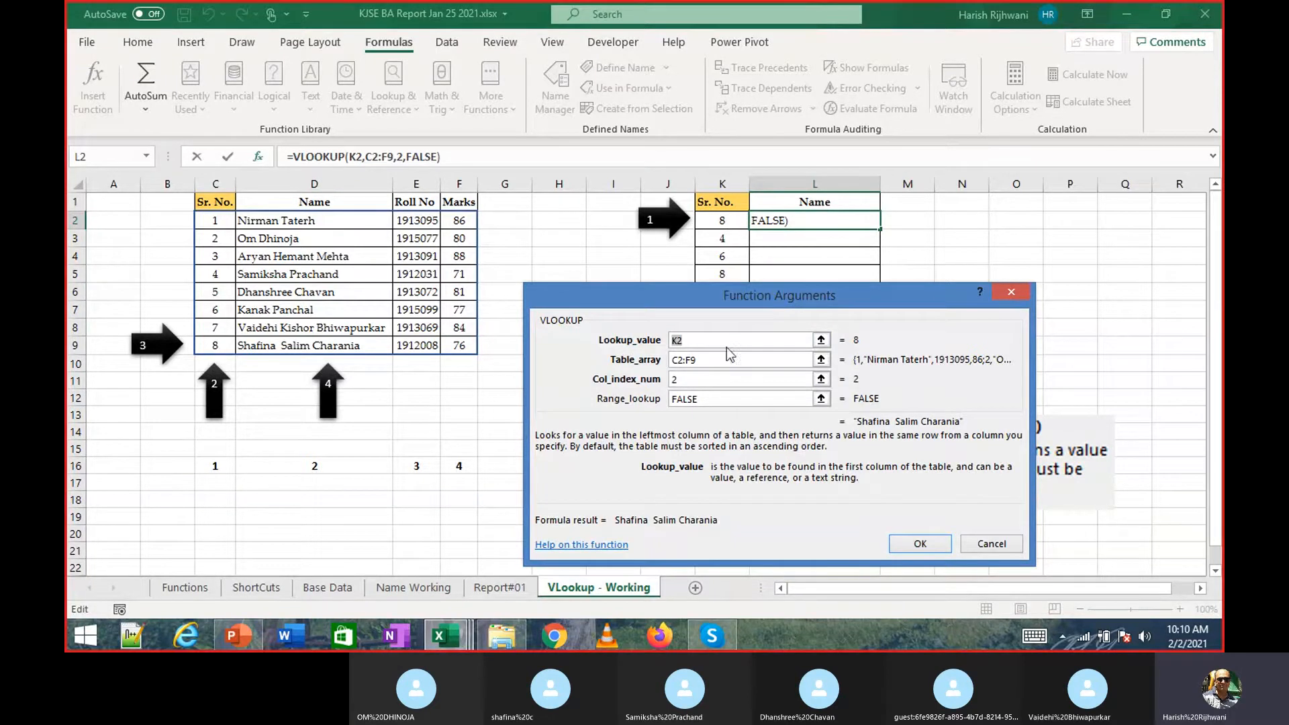
text(8)
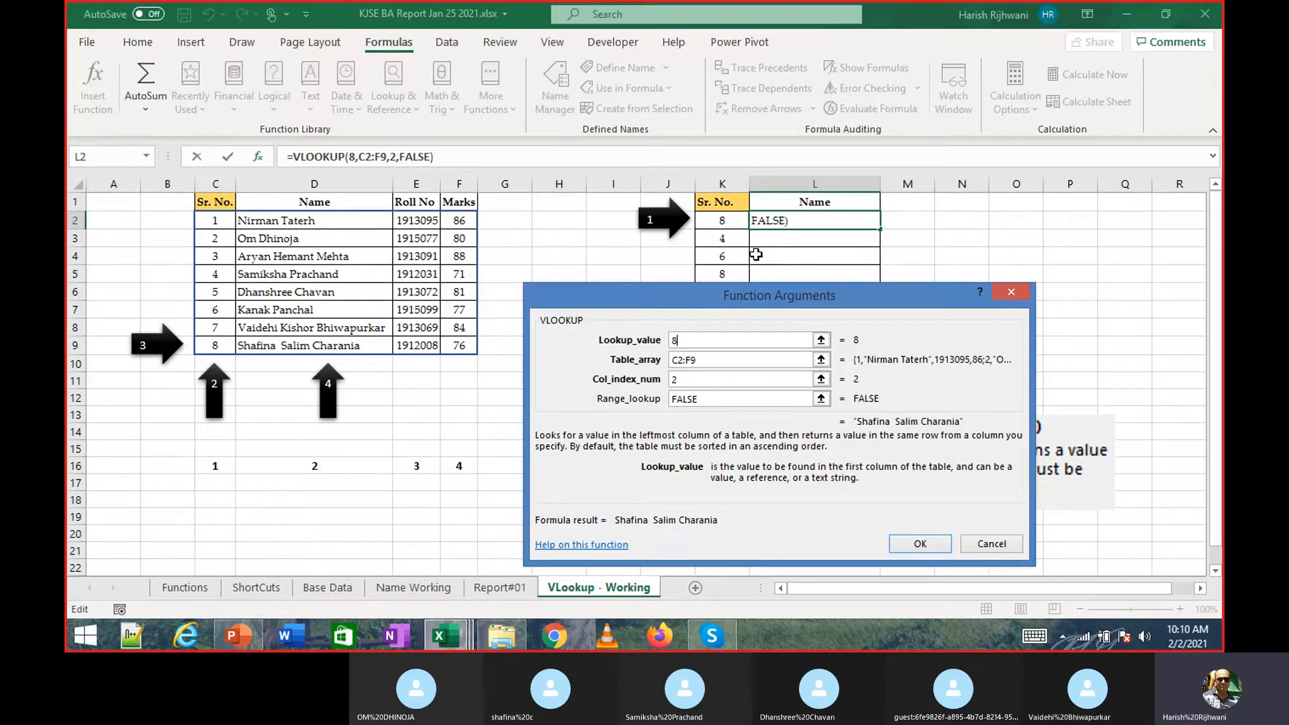
key(BackSpace)
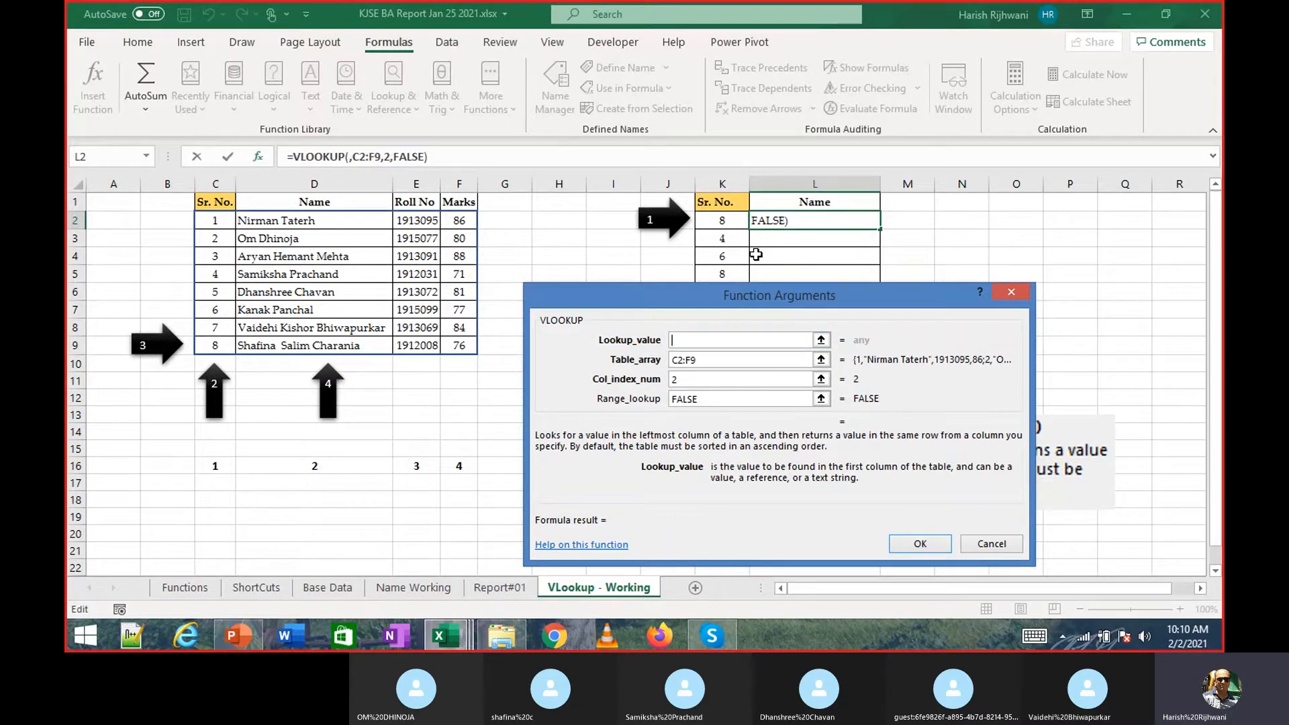
click(729, 223)
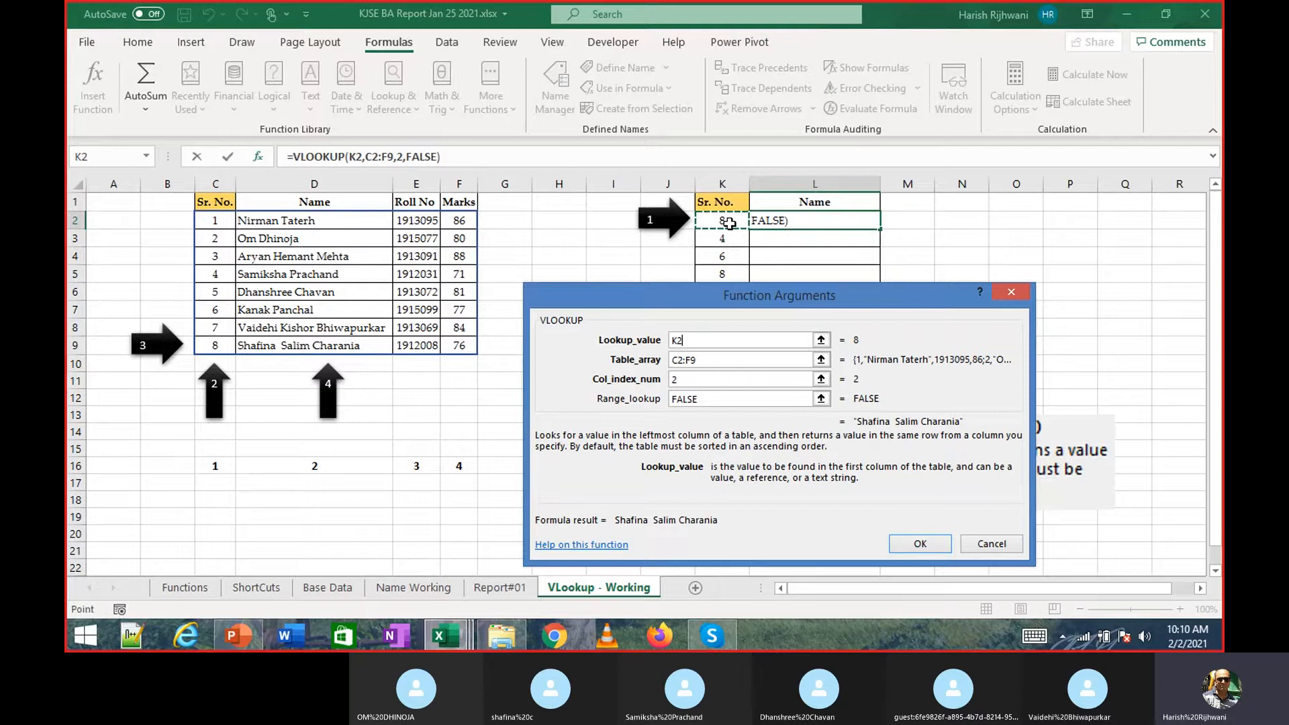
Try 3 as the VLOOKUP column index number, and set it back to 2.
click(744, 364)
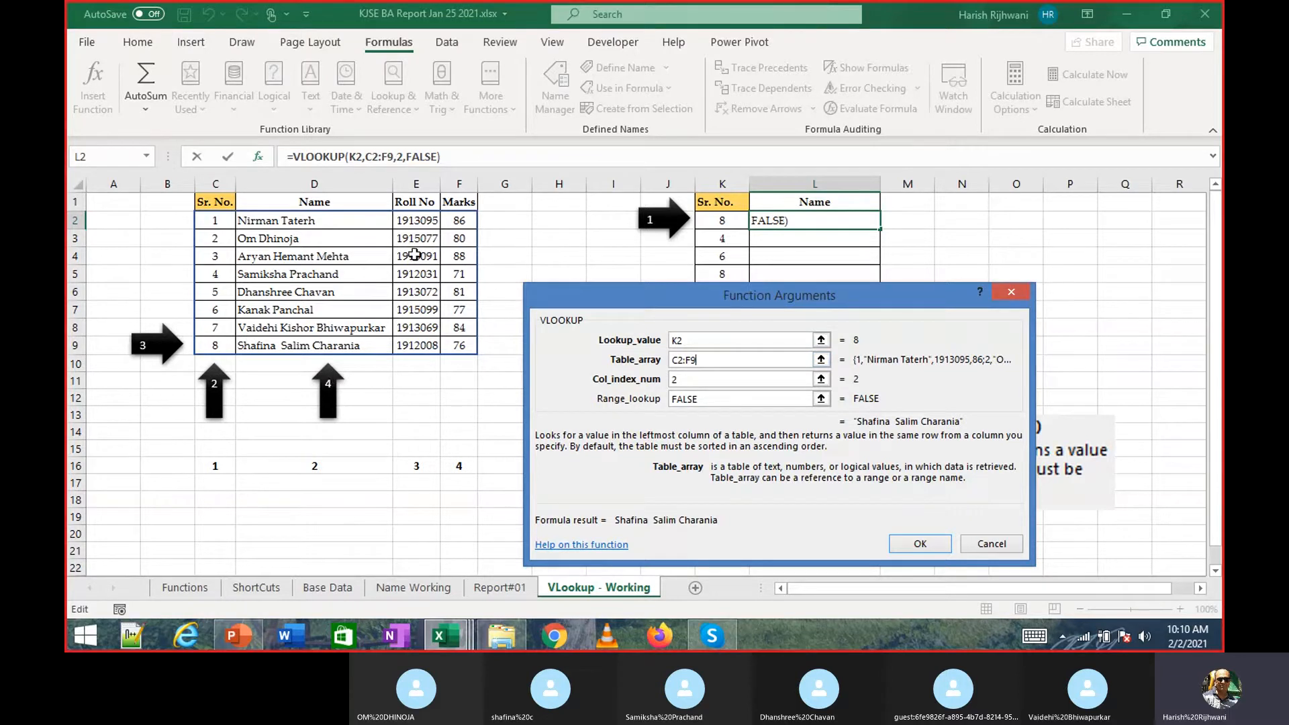
click(699, 381)
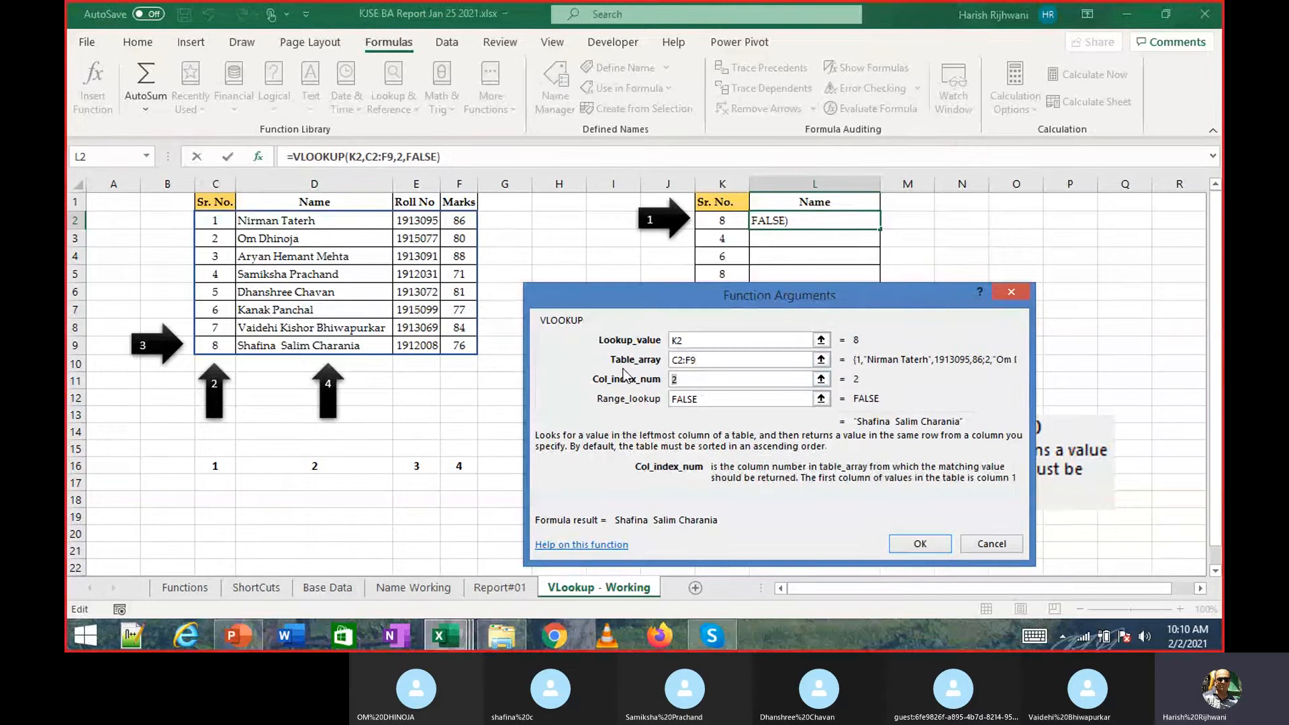
text(3)
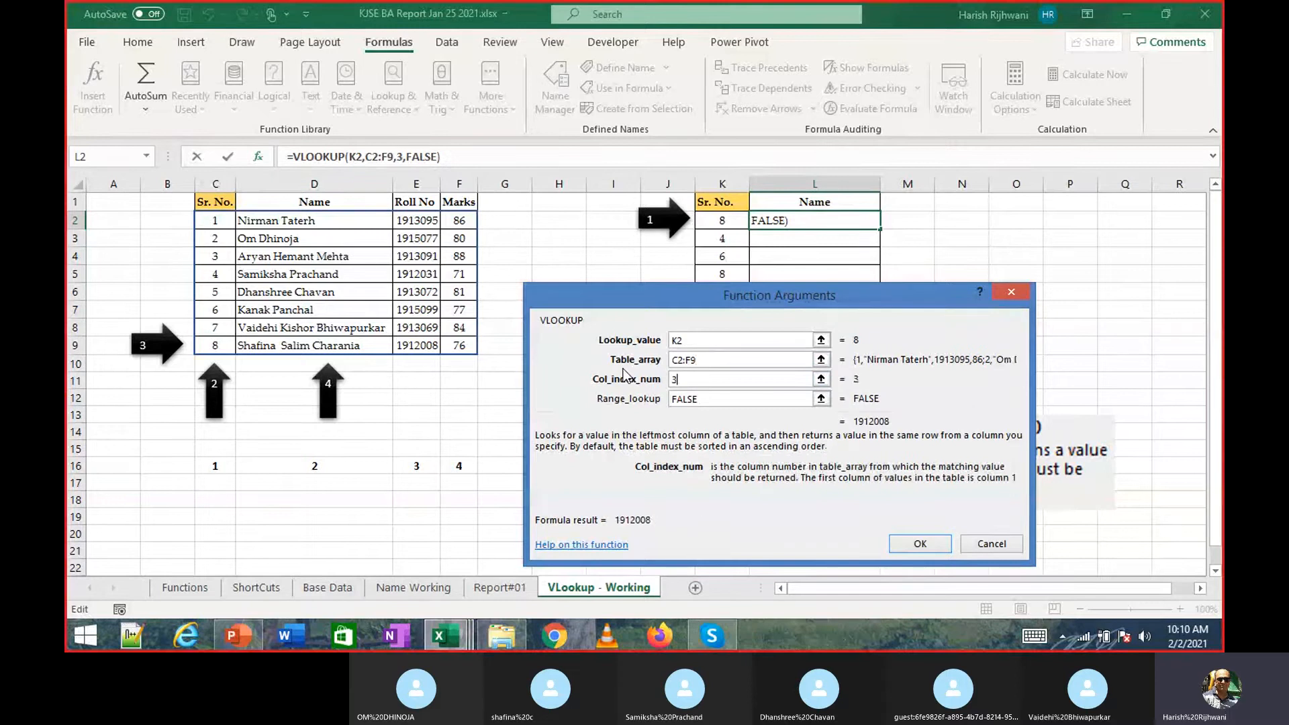
key(BackSpace)
text(2)
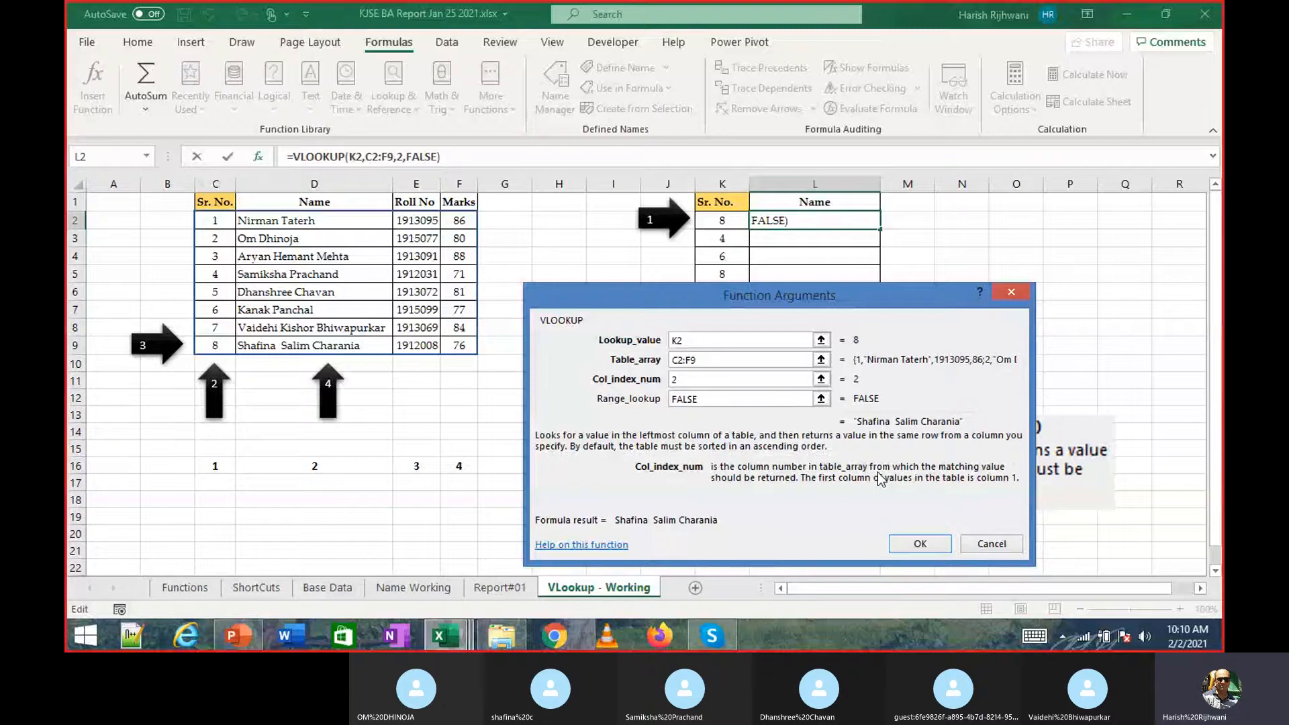
Switch to the Skype call, mute the microphone, and bring the call window in front of the function arguments.
click(704, 632)
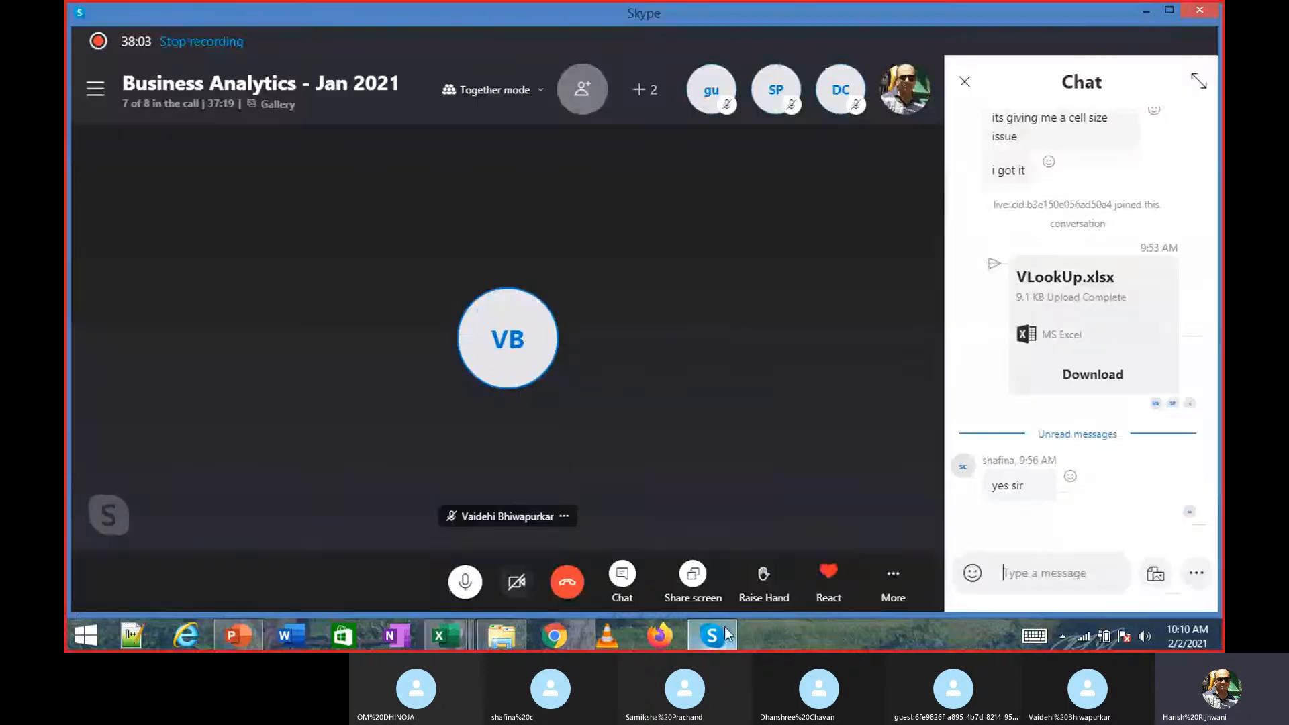
click(455, 590)
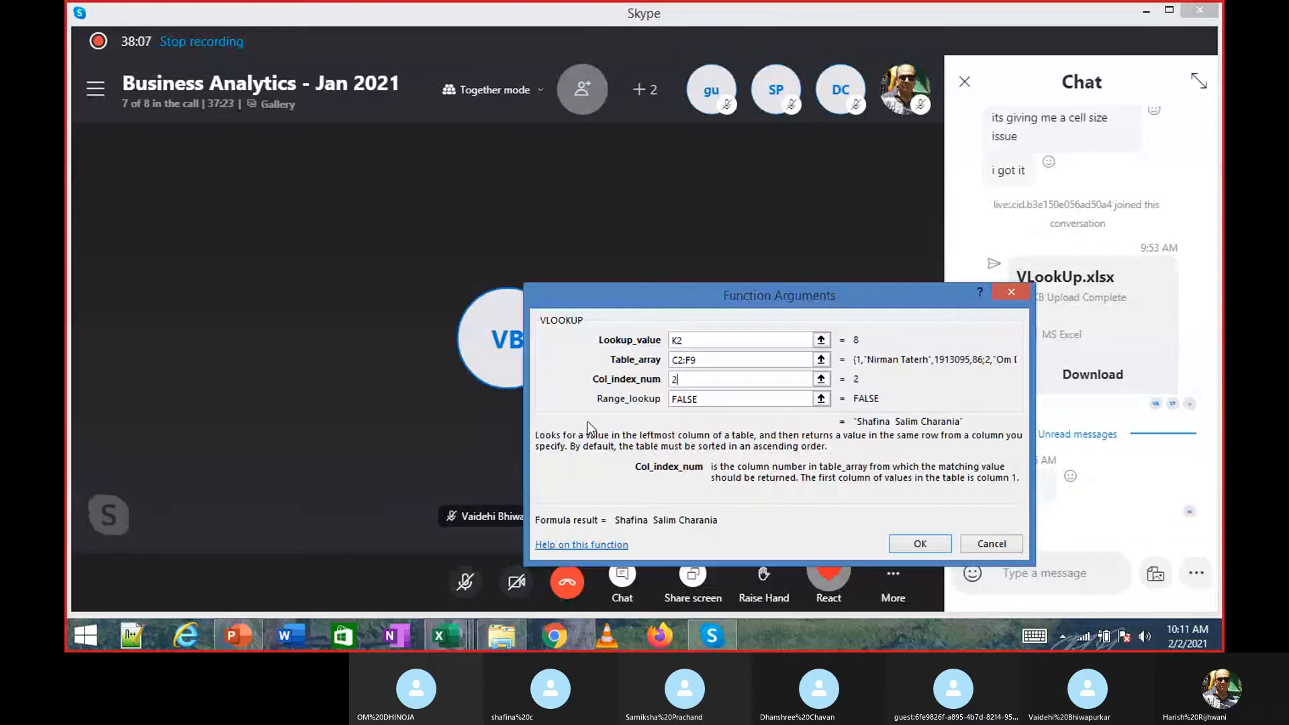
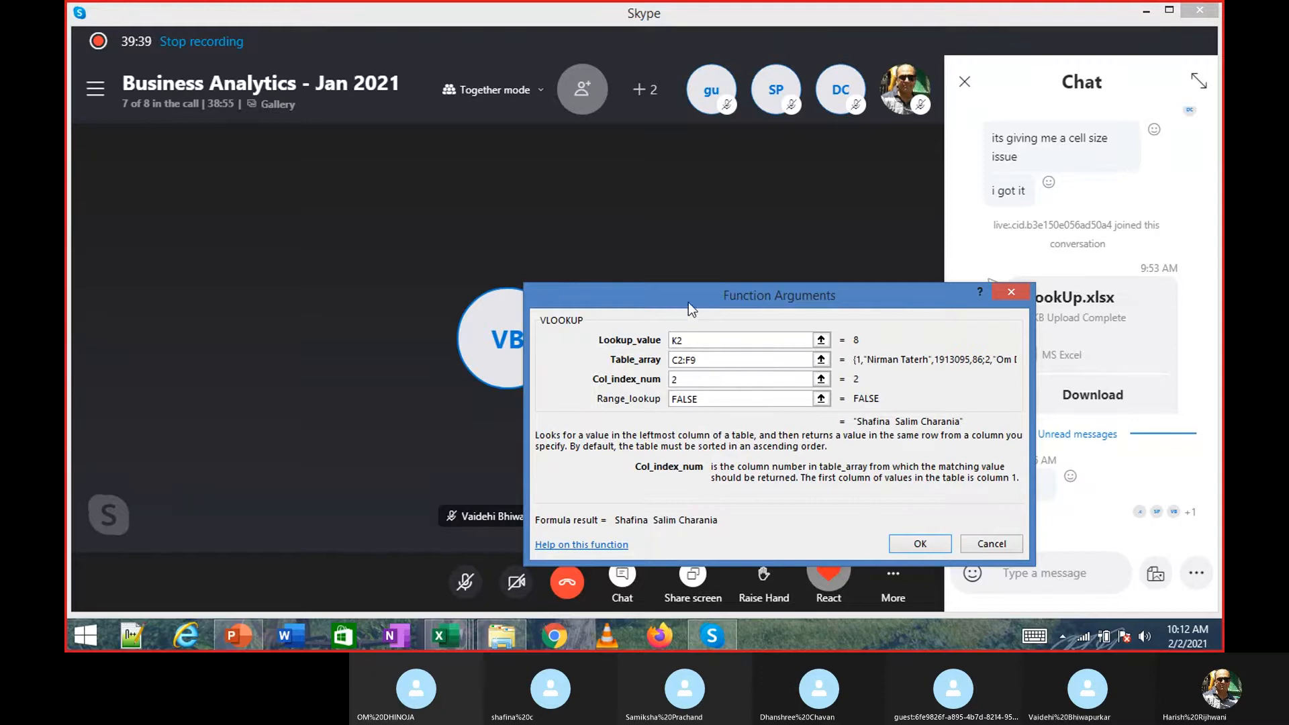
drag(687, 300, 651, 263)
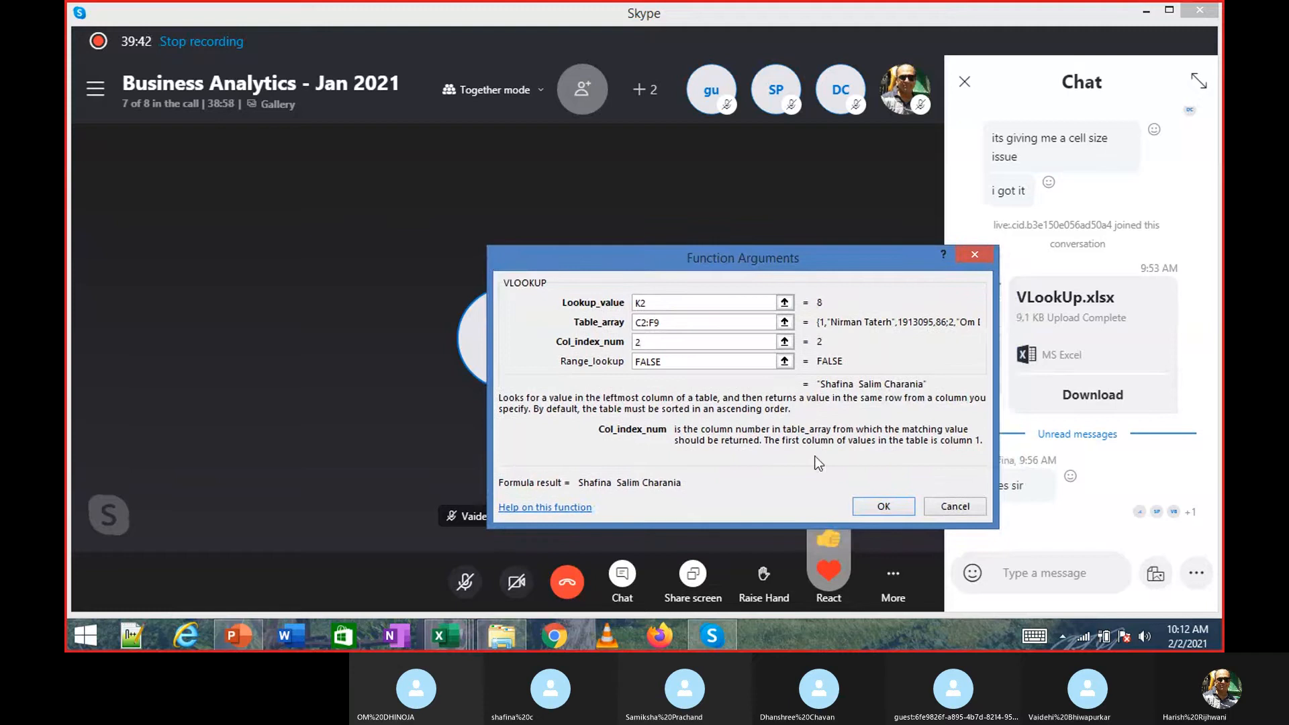
click(864, 501)
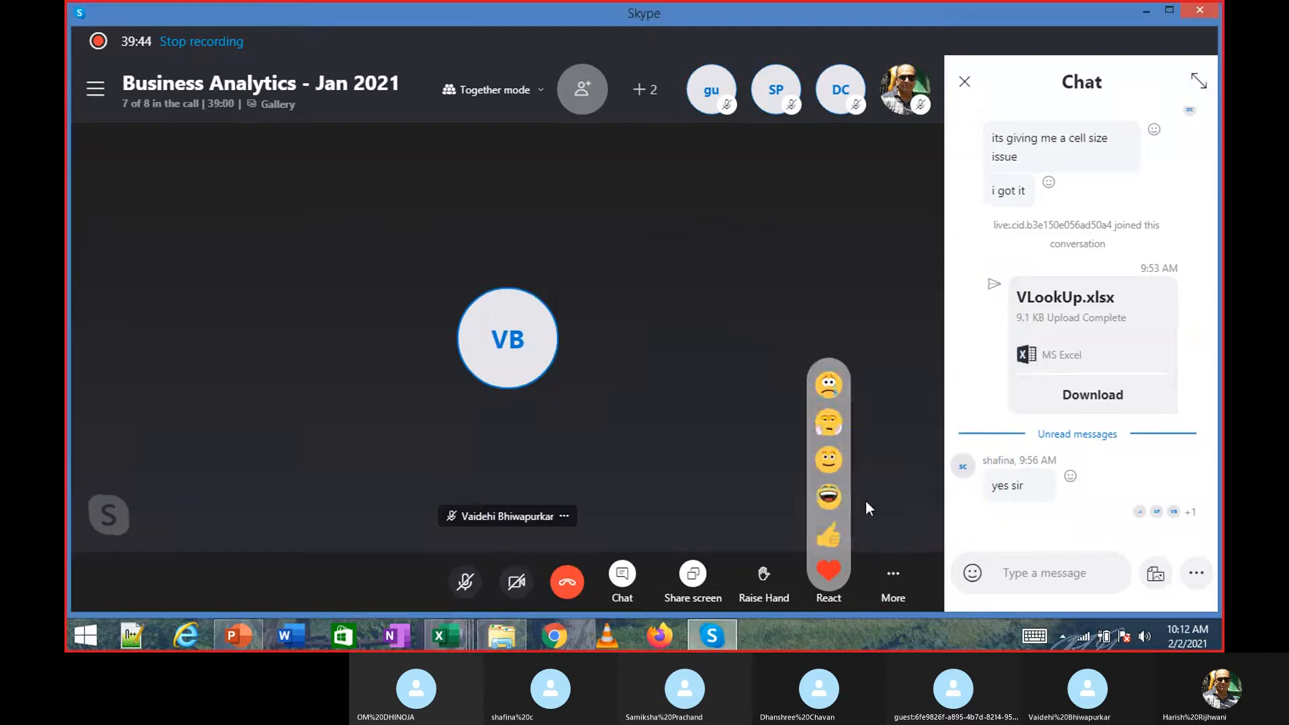
Unmute the microphone in the Skype call and return to the VLOOKUP arguments in Excel.
click(466, 576)
key(alt+Tab)
key(alt+Tab)
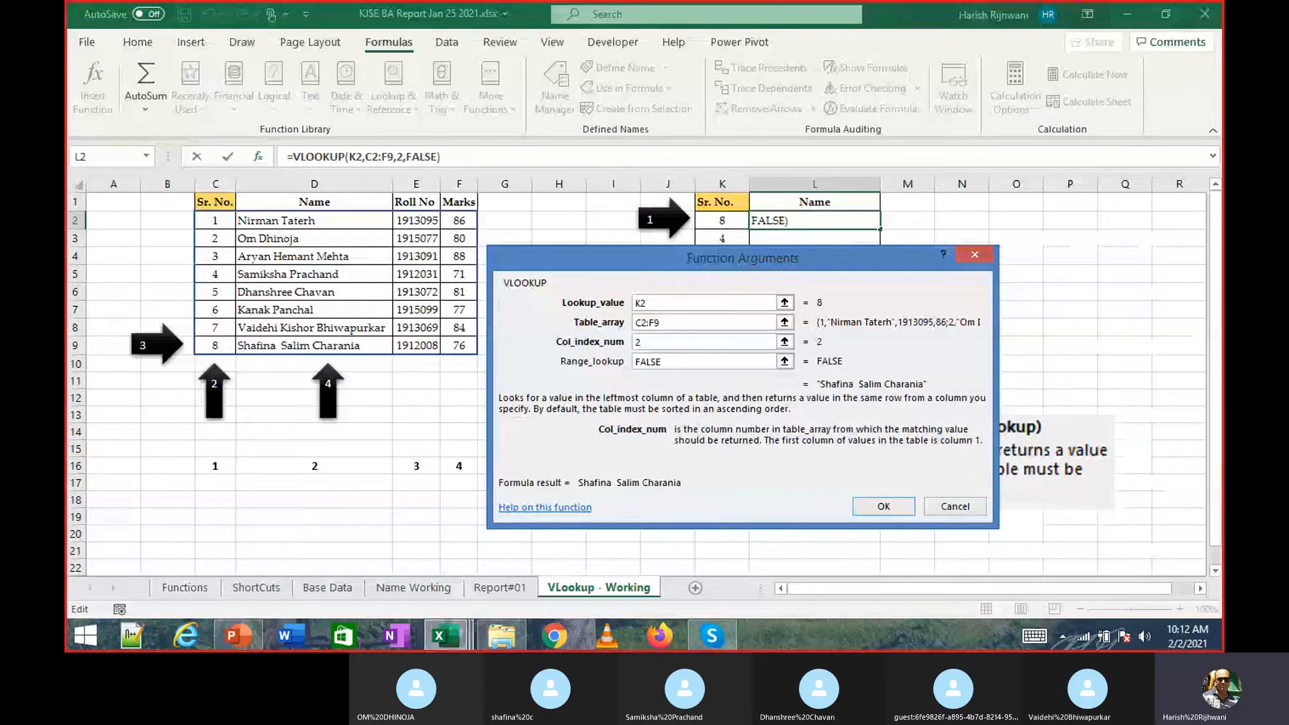
mouse_move(725, 644)
click(688, 561)
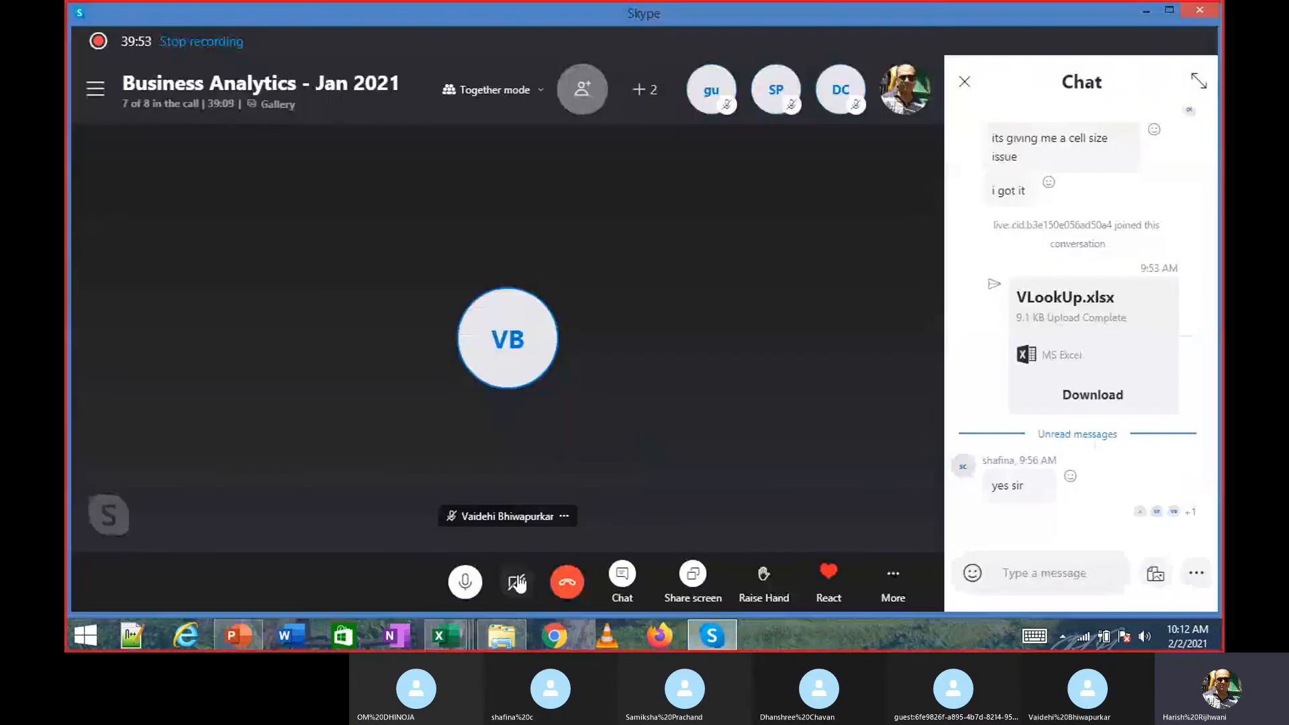
key(alt+Tab)
key(alt+Tab)
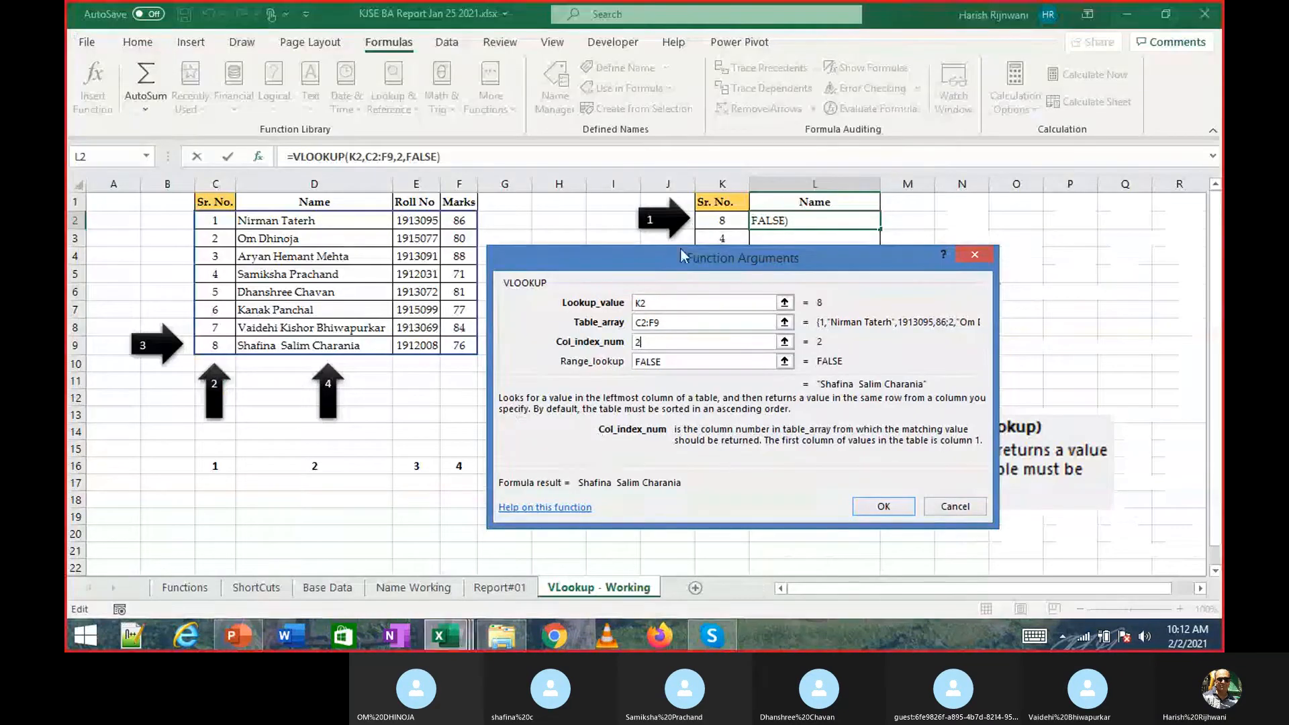
Move the VLOOKUP function arguments dialog lower, switch to the Skype call, and unmute the microphone.
drag(681, 250, 660, 285)
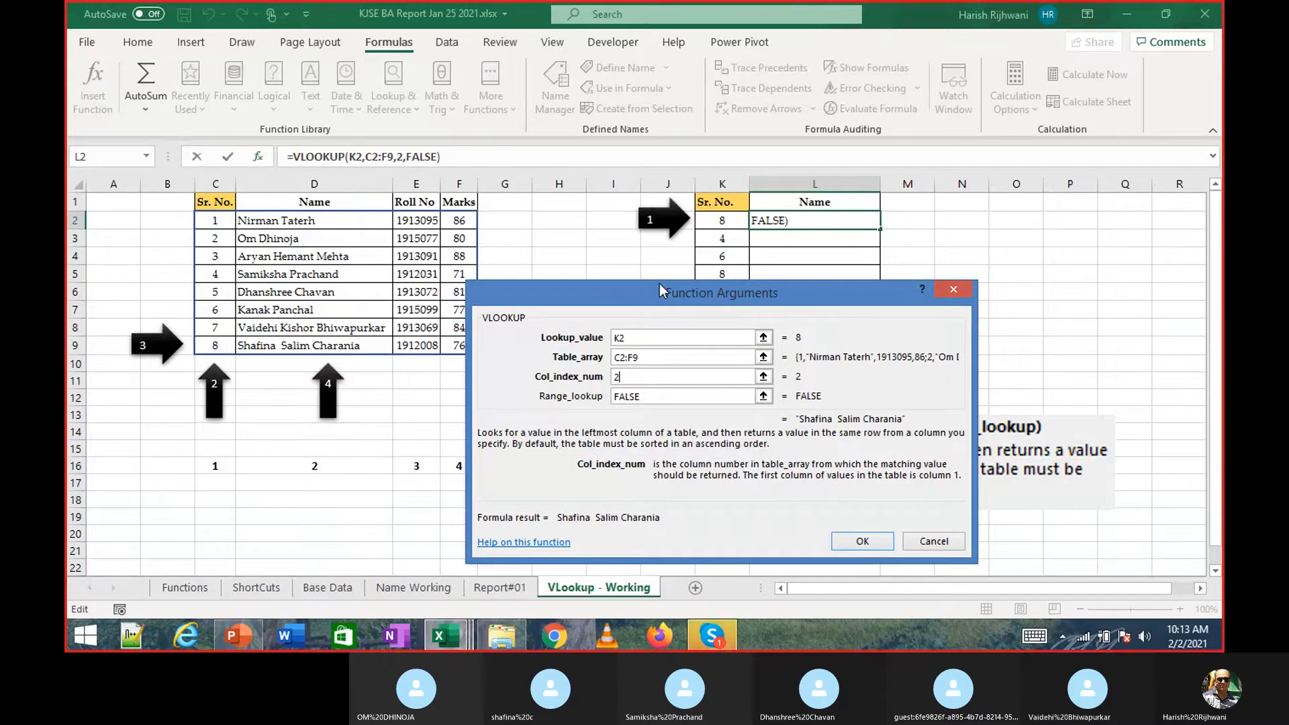
key(alt+Tab)
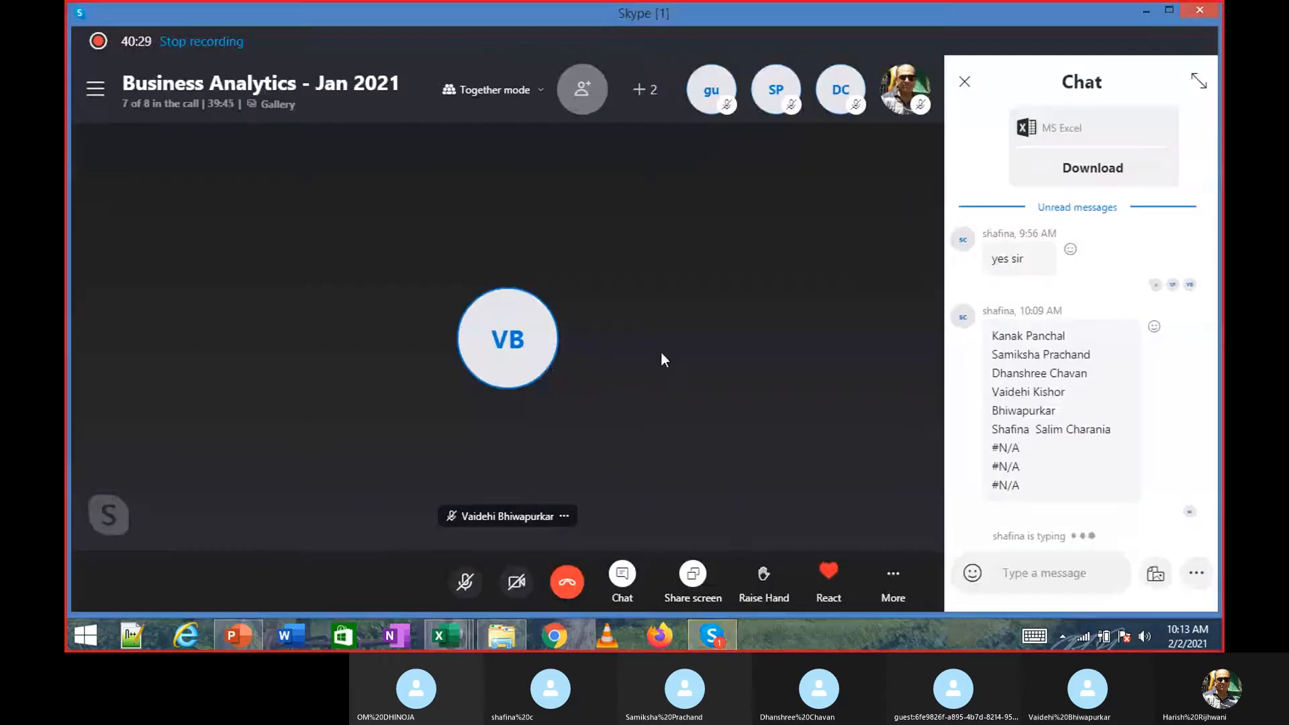
click(465, 592)
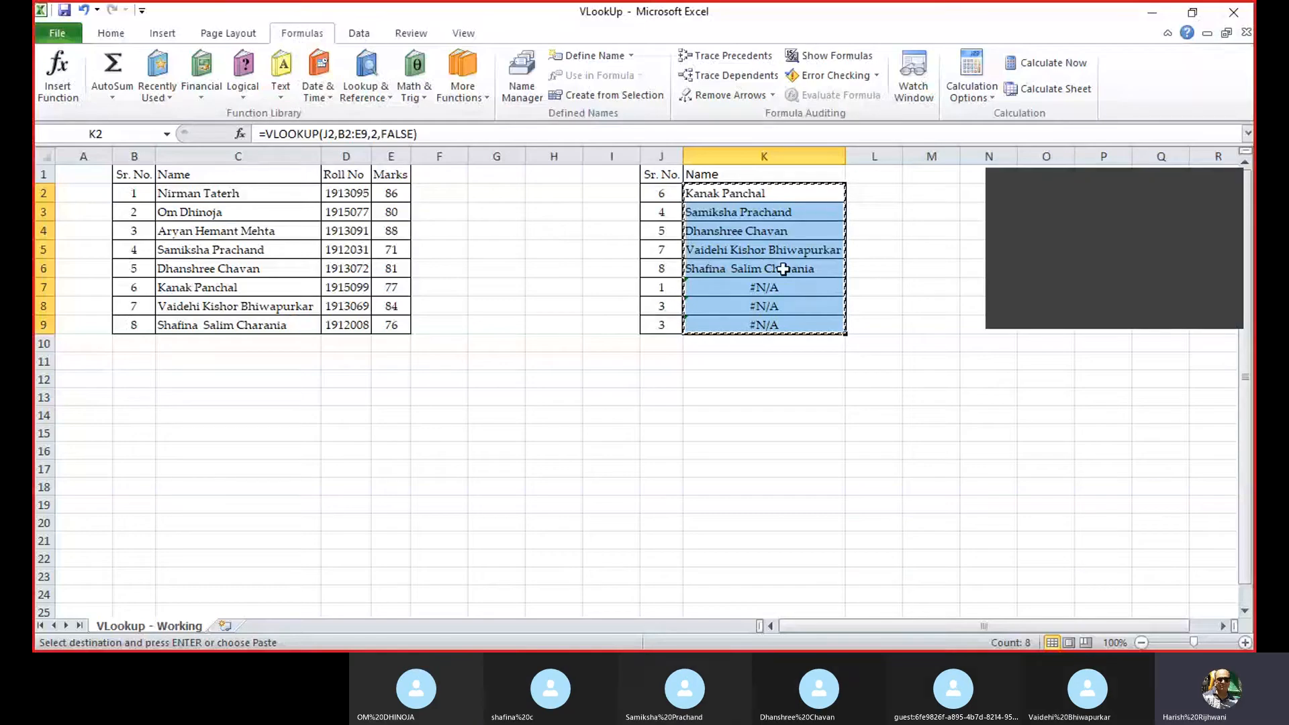
Examine the VLOOKUP formulas in K2, K3, K4, K5 and K7 of the shared VLookUp workbook and compare their table ranges.
click(803, 249)
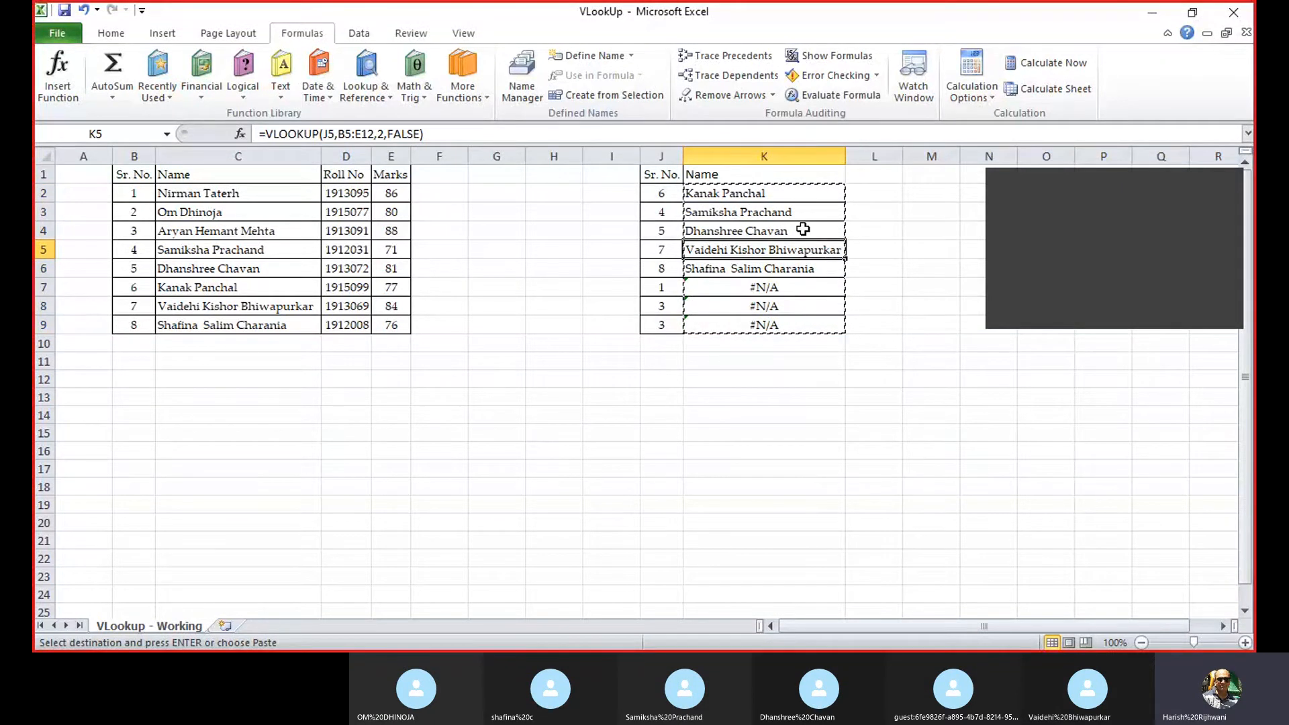
click(807, 196)
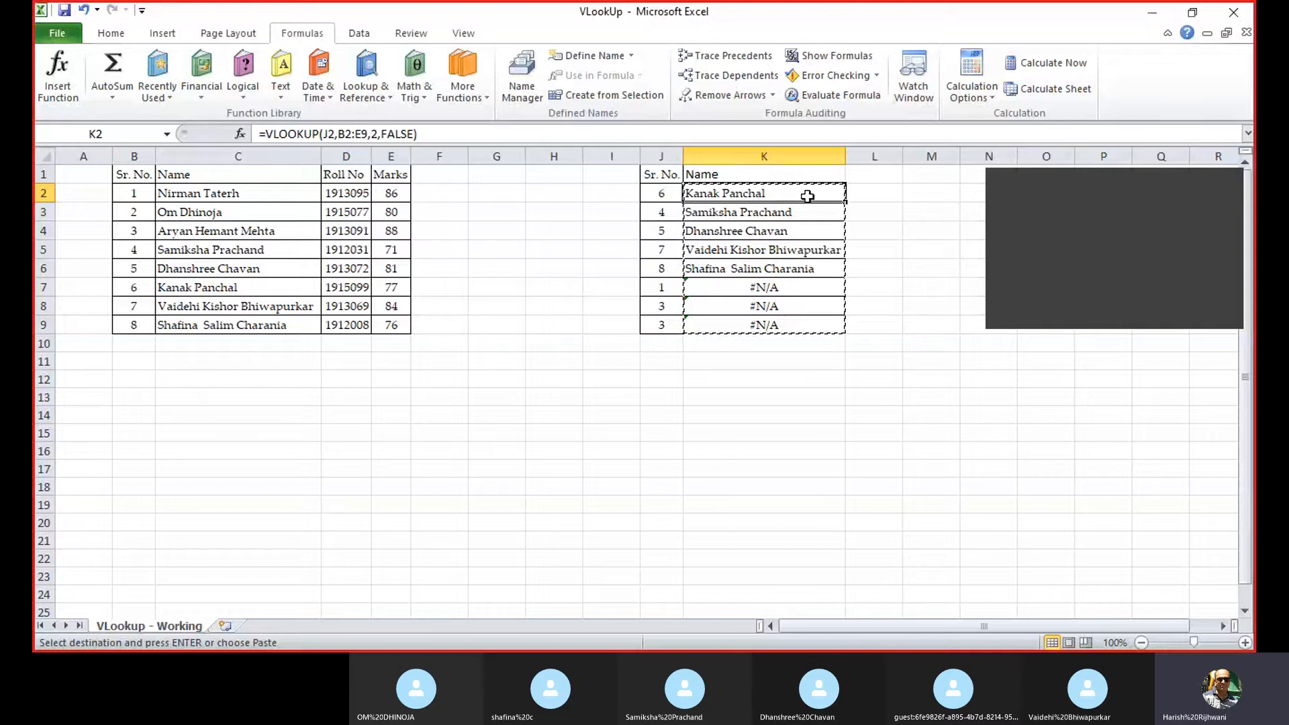
click(661, 198)
double_click(661, 198)
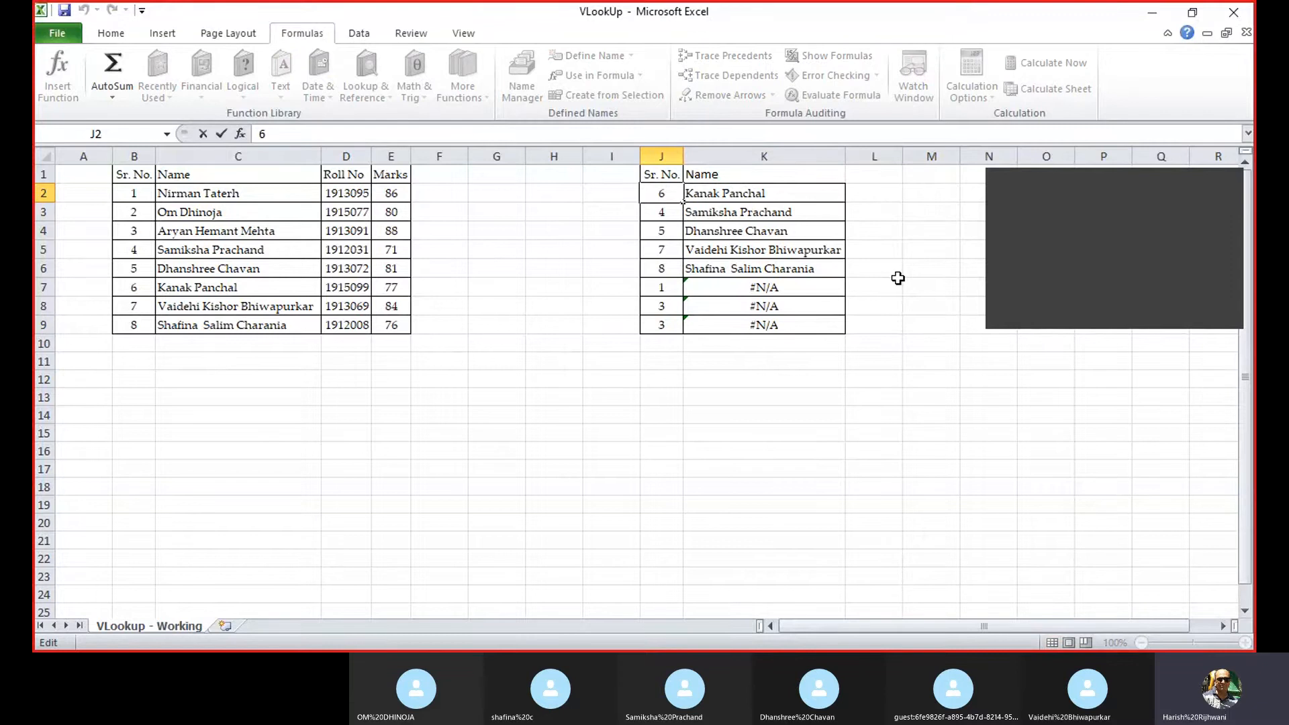
click(798, 208)
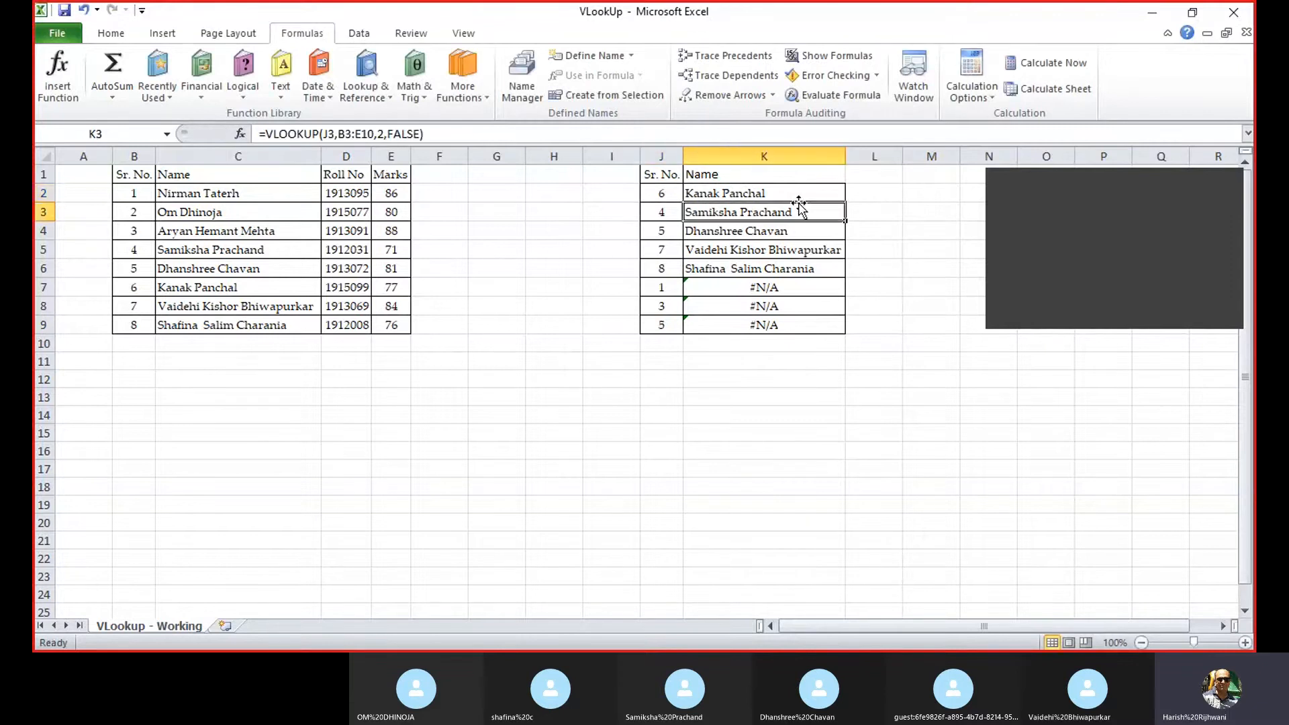
click(791, 193)
double_click(791, 192)
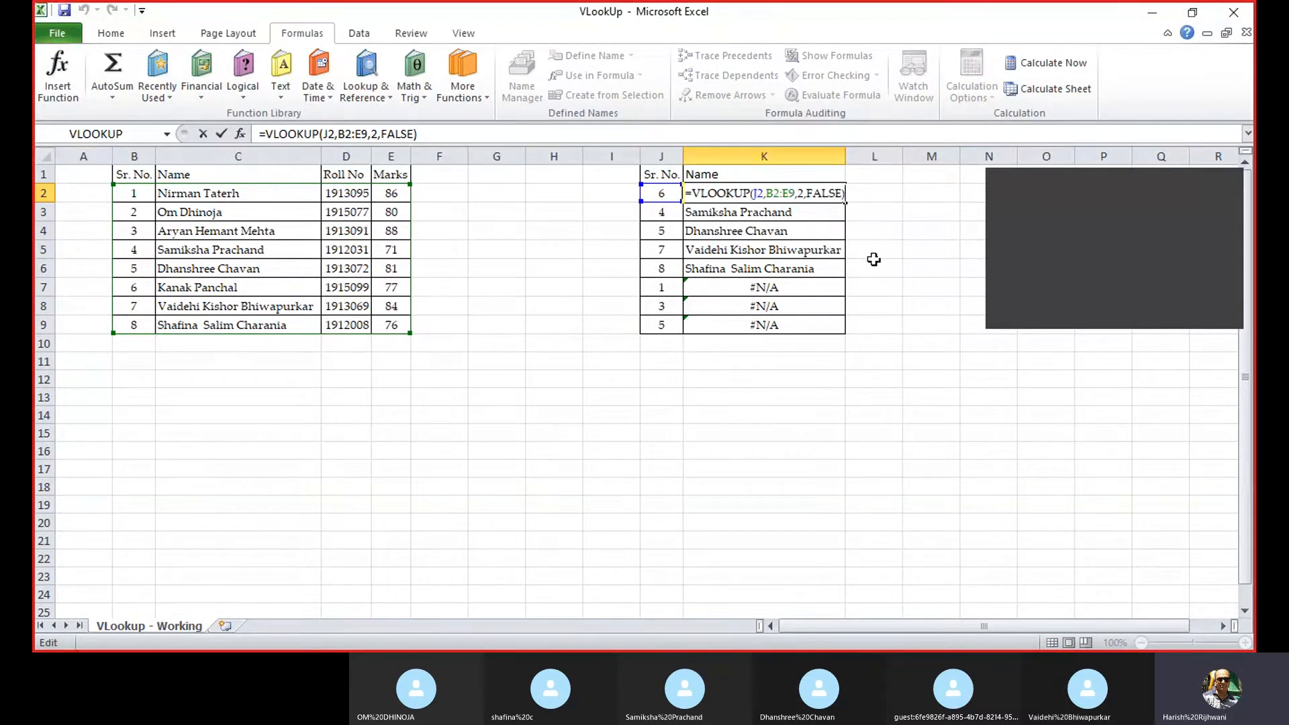
click(758, 214)
double_click(760, 214)
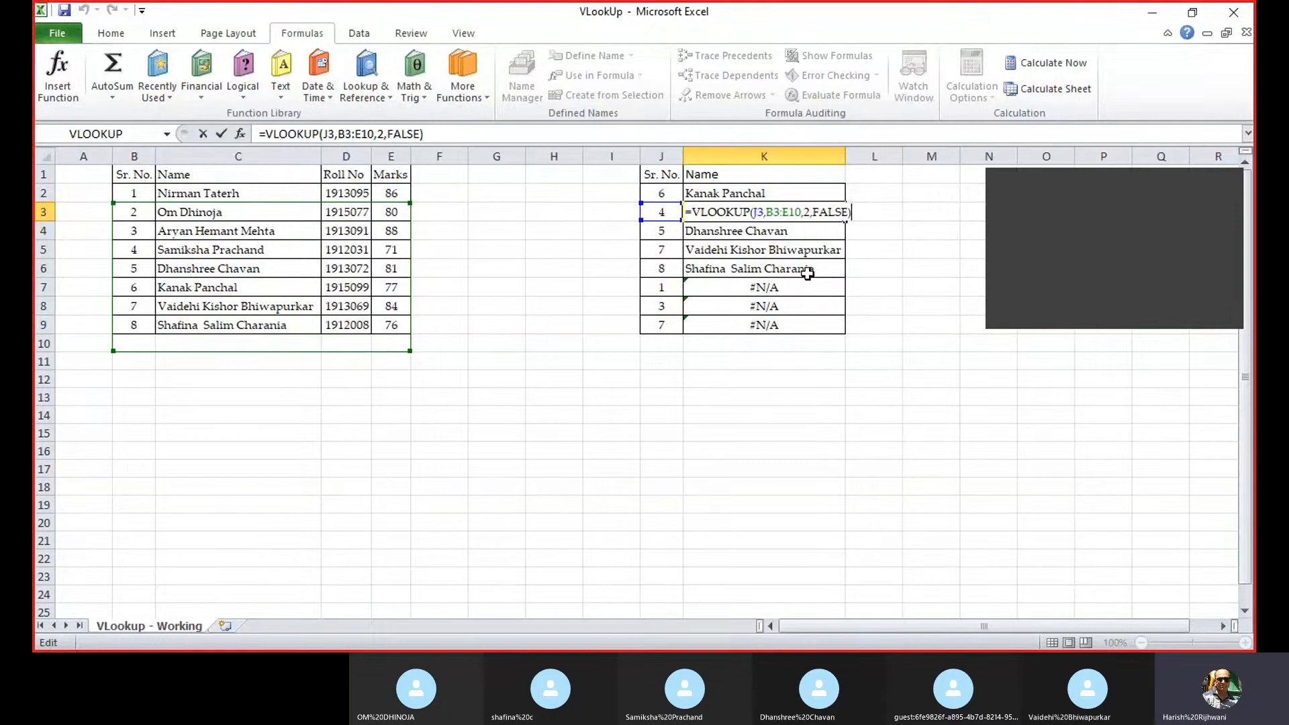
click(790, 233)
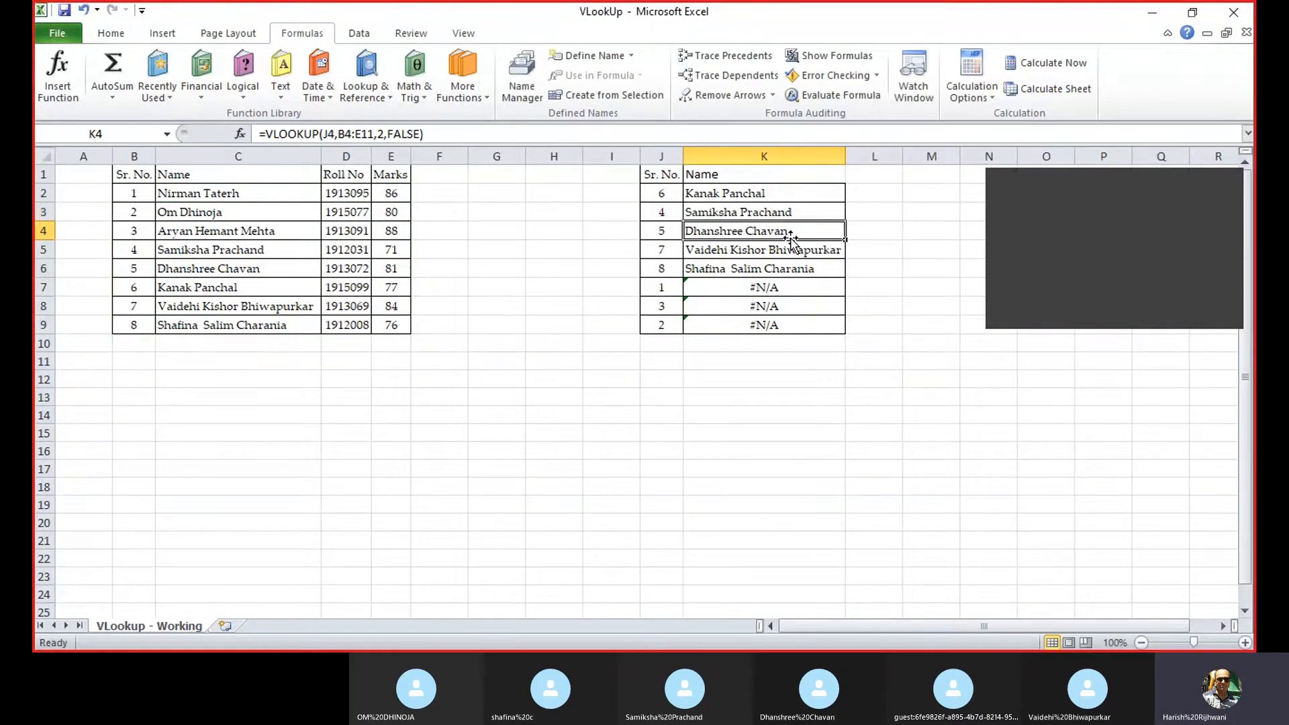
double_click(790, 233)
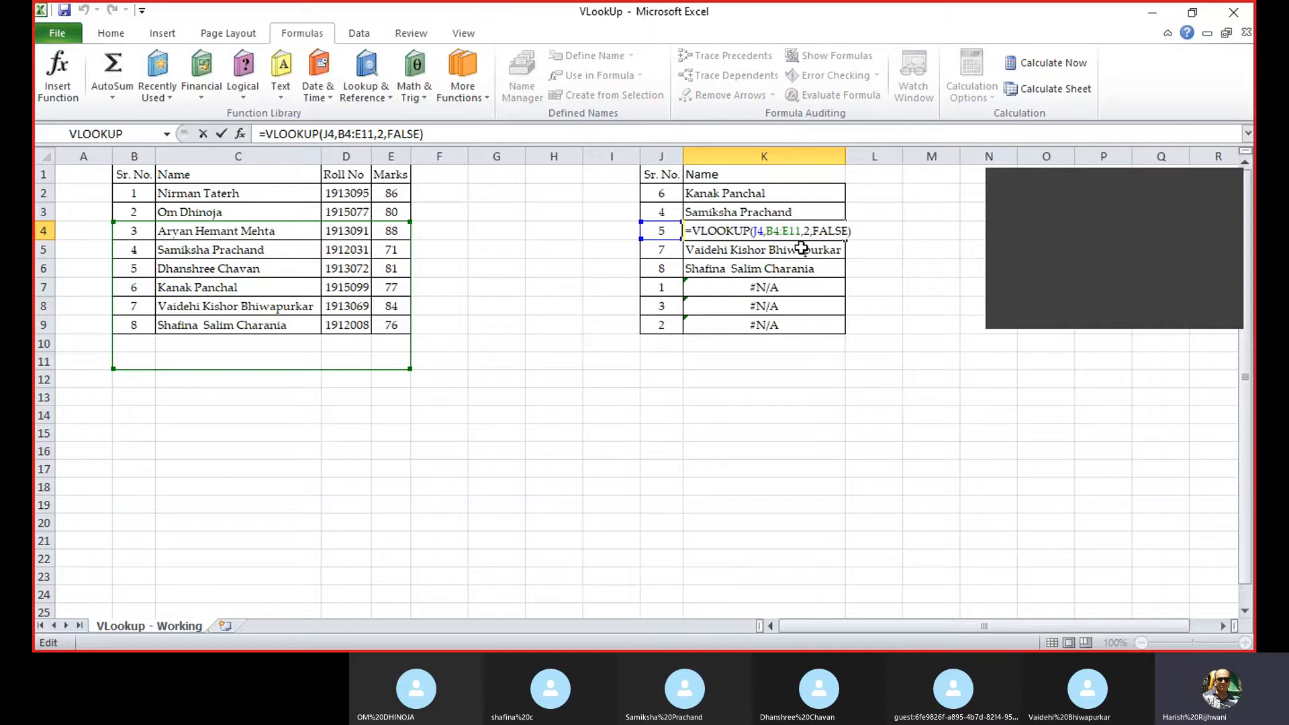
click(797, 287)
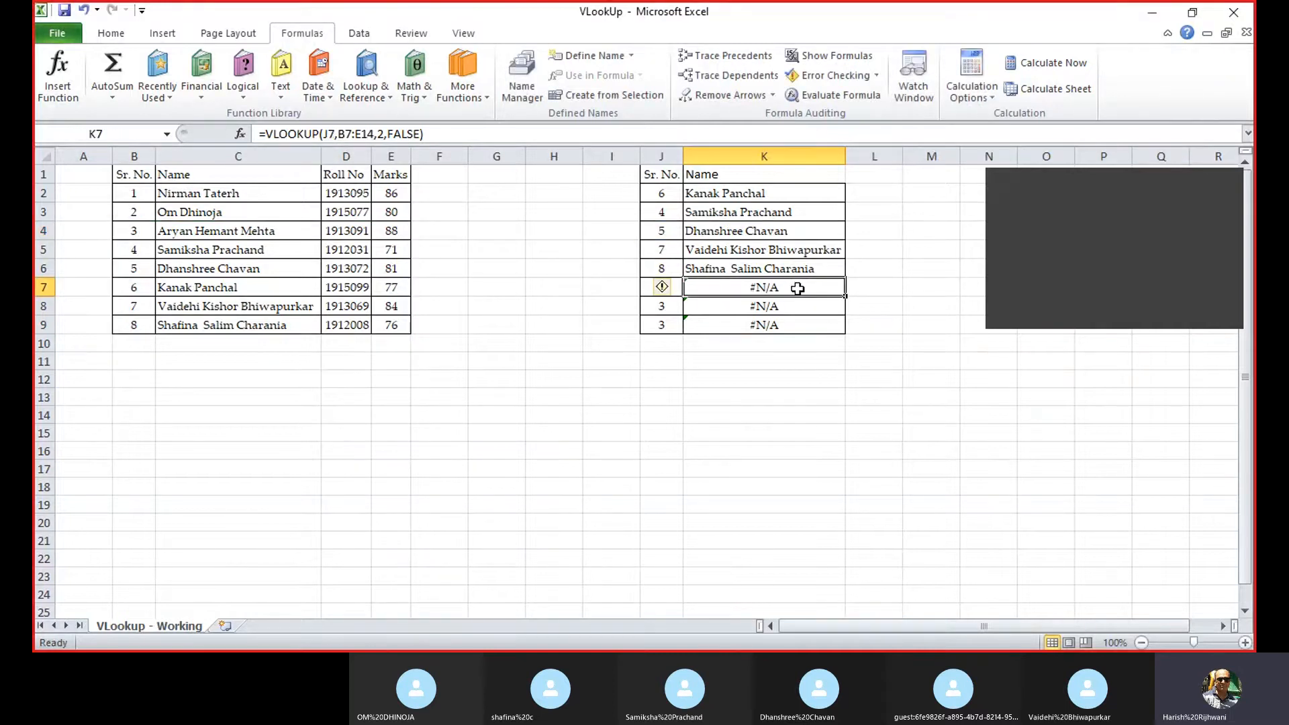
double_click(797, 287)
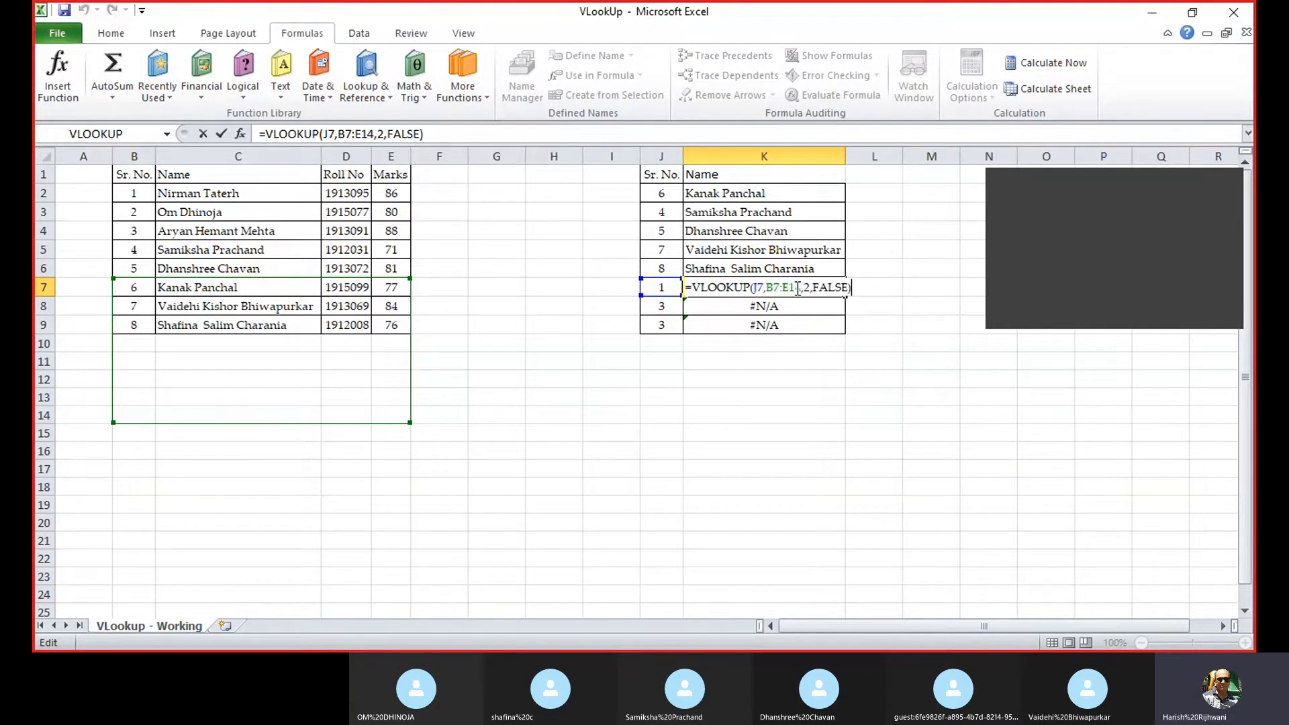
Cycle the B2 reference in K2's VLOOKUP formula through the reference types and leave it absolute as $B$2.
click(773, 194)
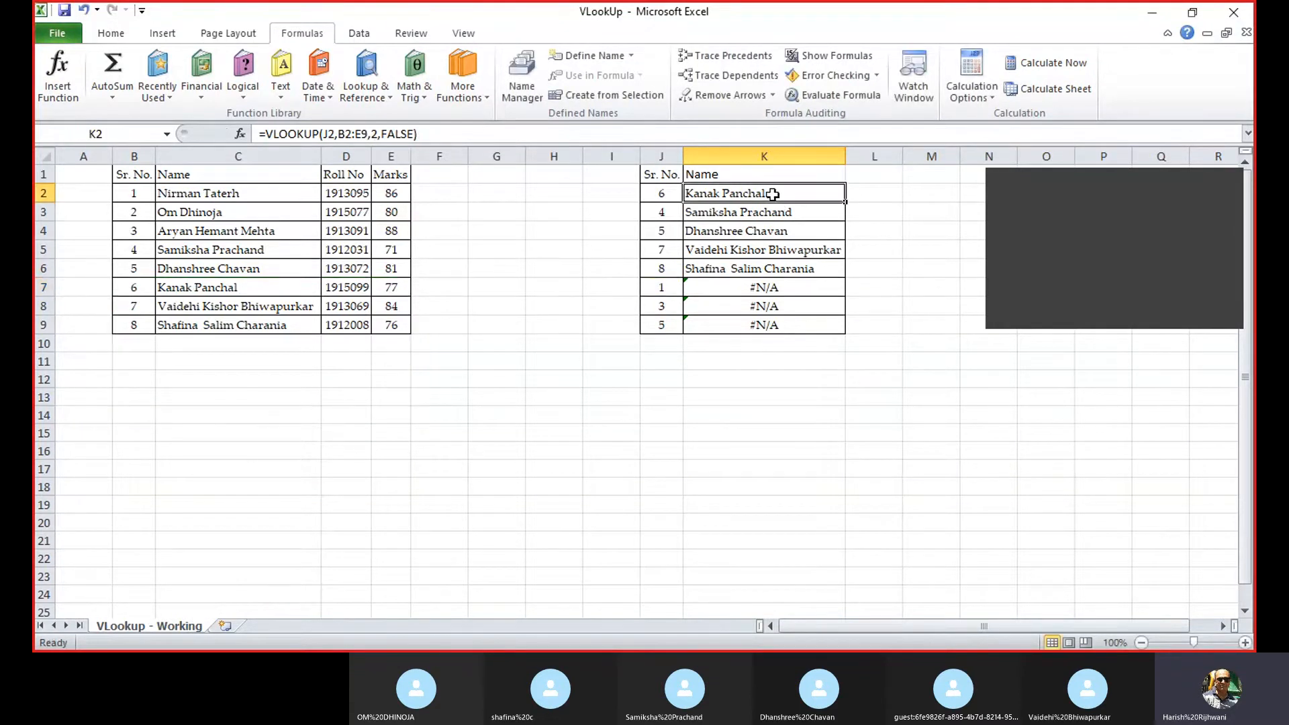
double_click(774, 194)
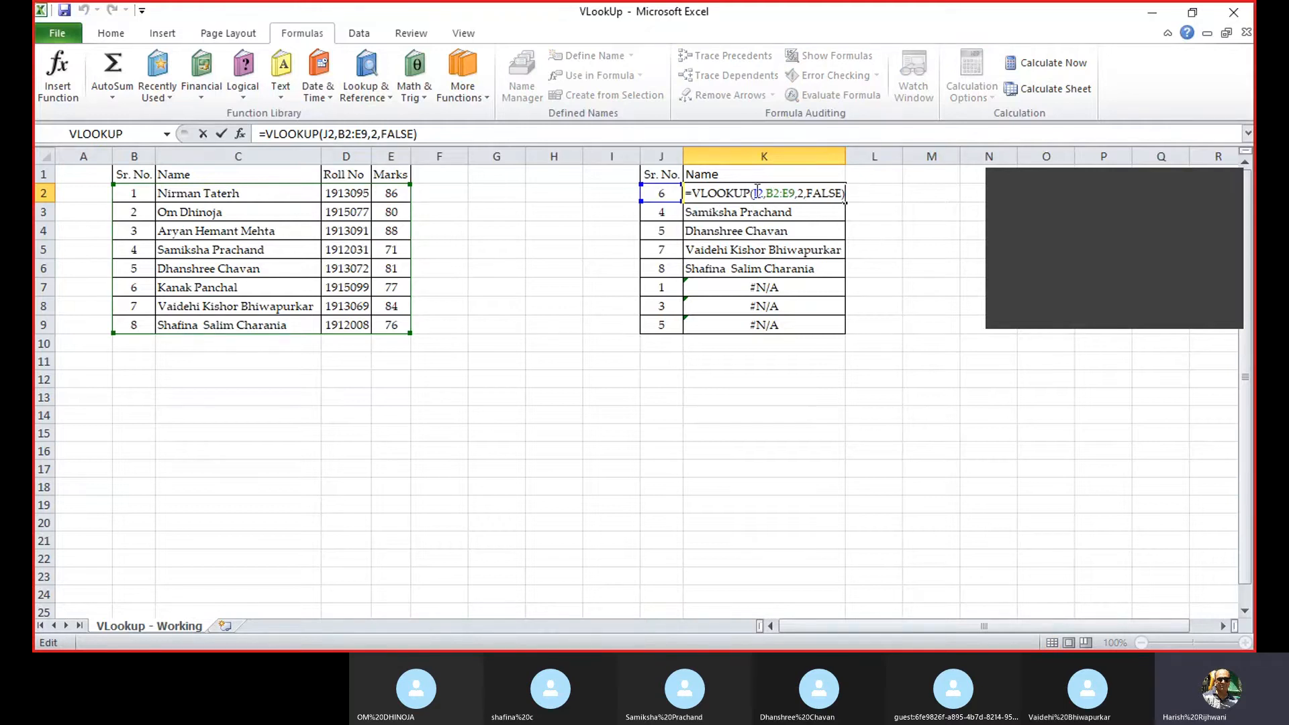
click(342, 137)
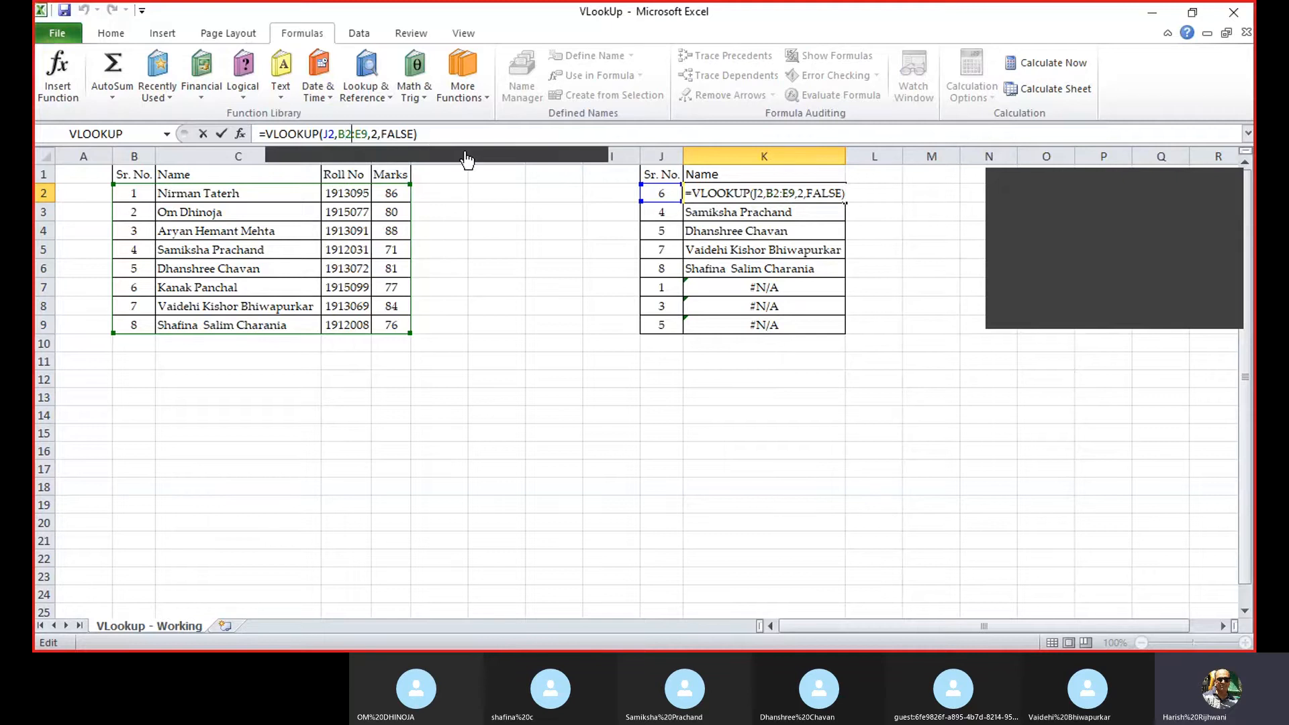
key(Left)
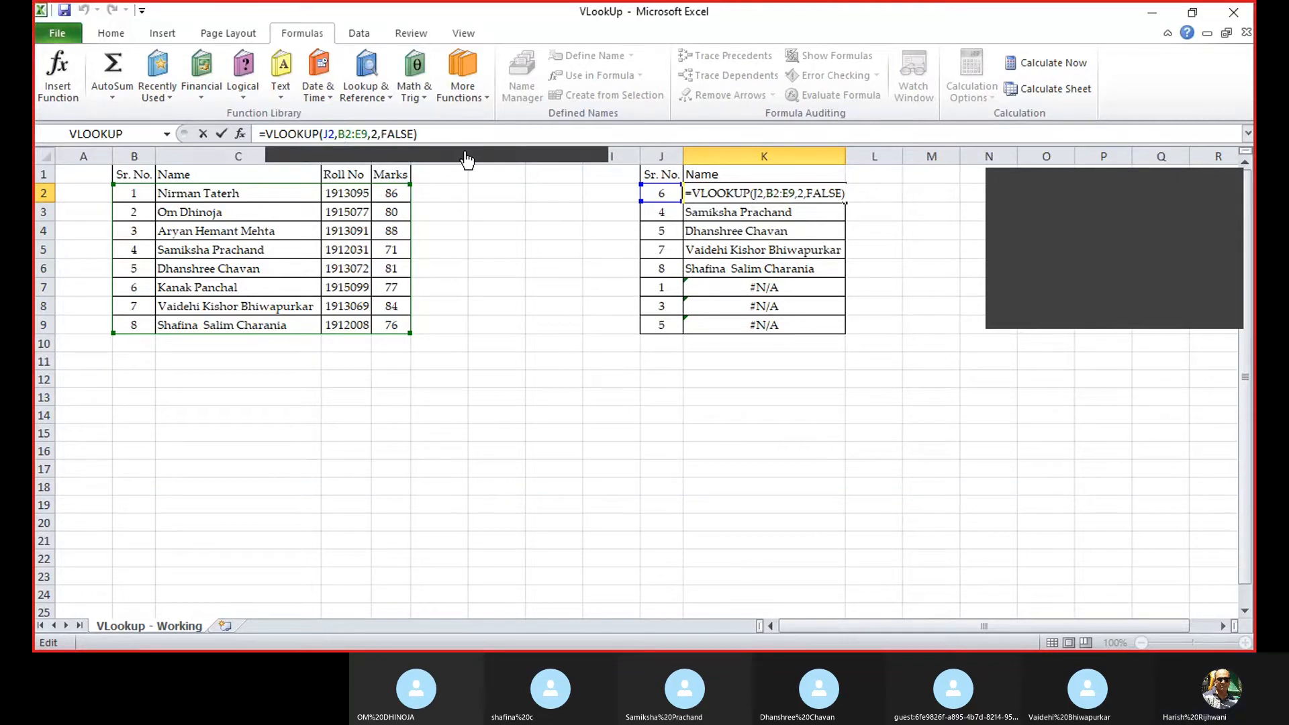
key(F4)
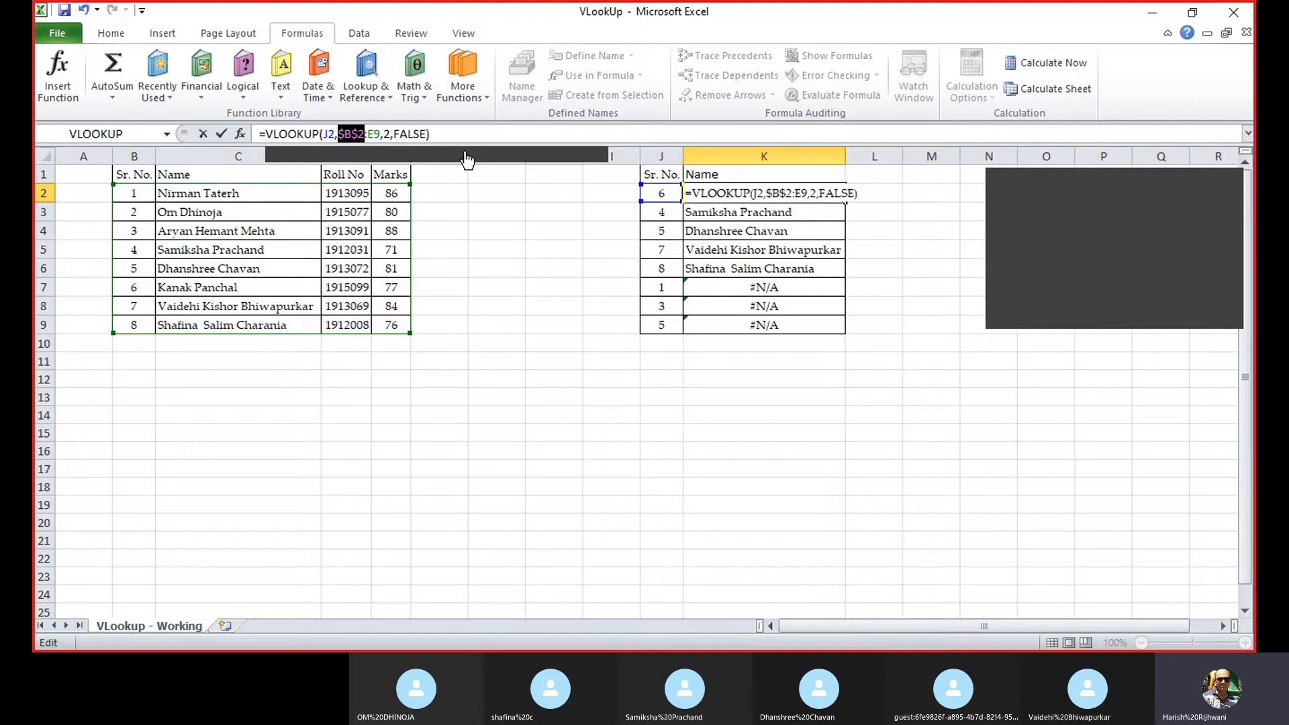
key(F4)
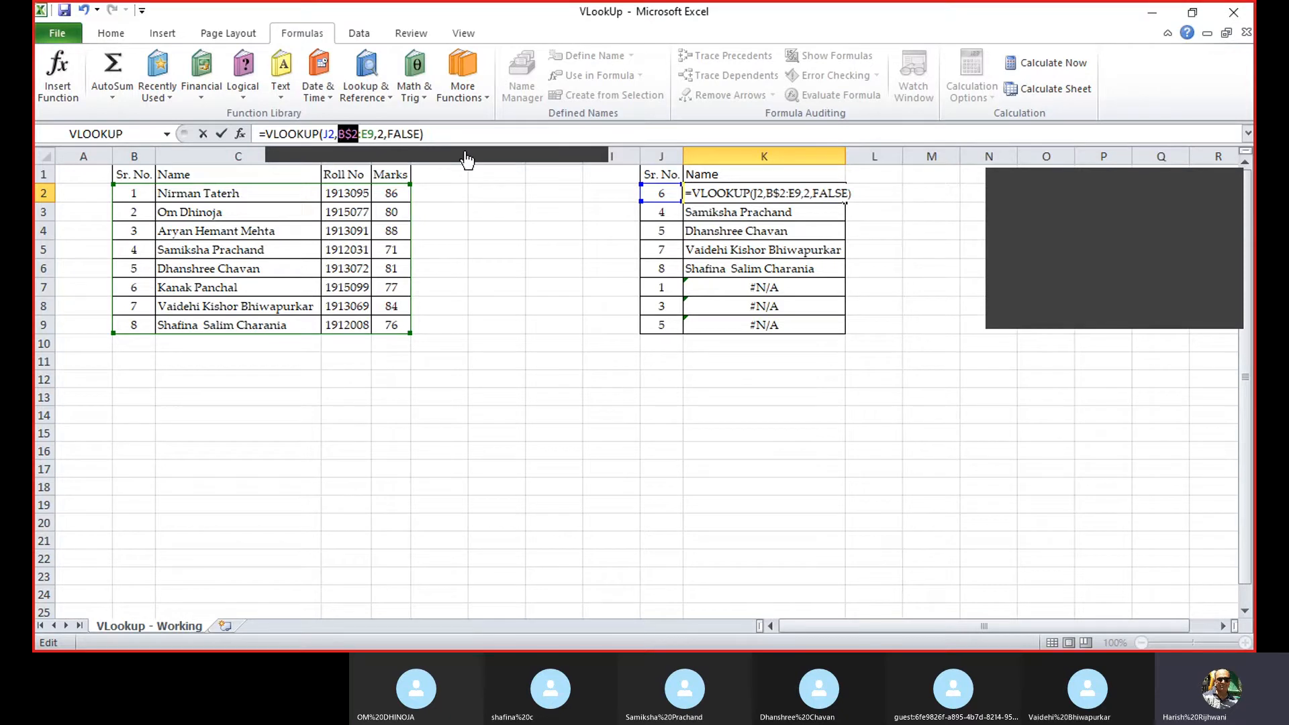
key(F4)
key(F4)
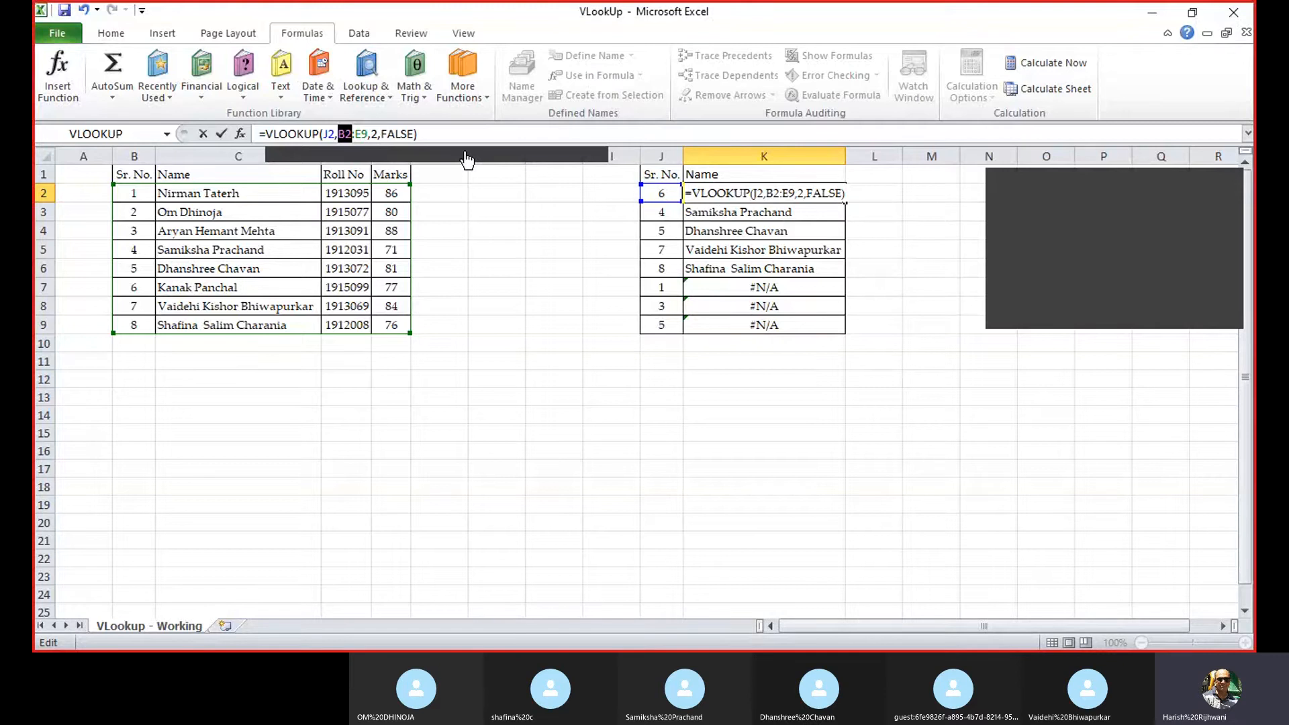
key(F4)
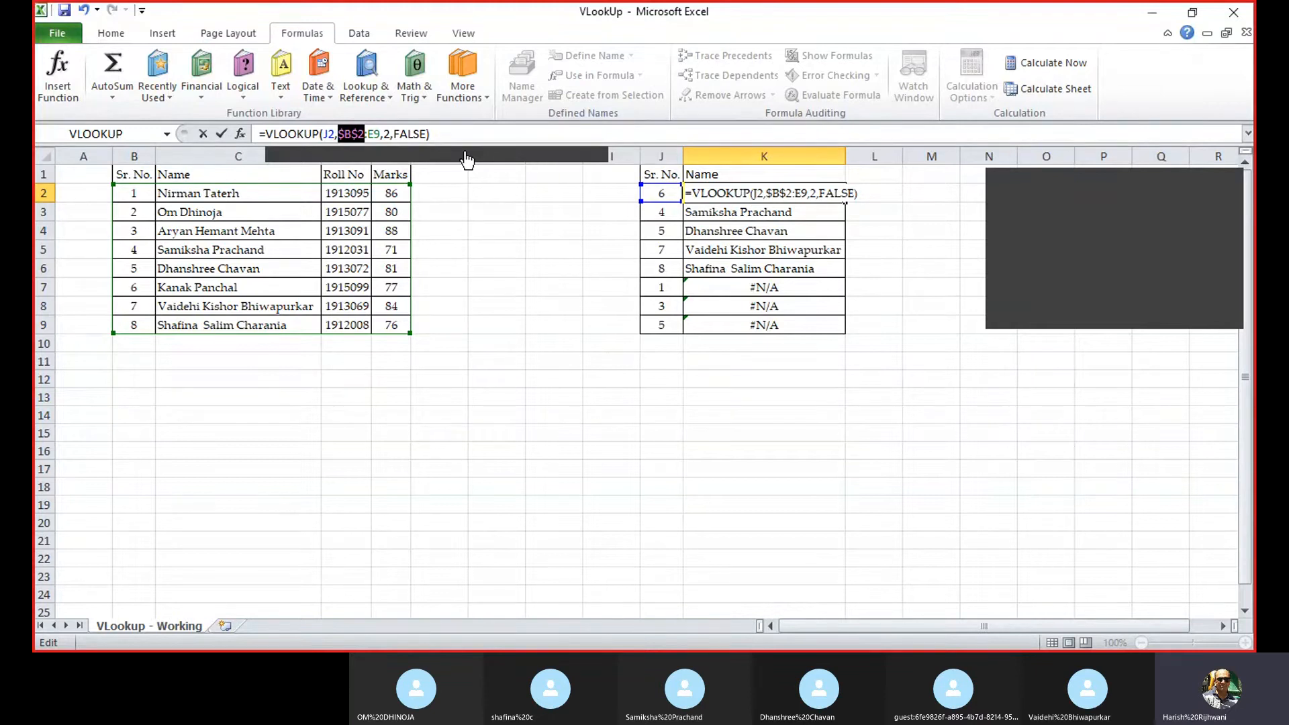
Make the table range's end cell absolute as $E$9 in K2's formula and commit the formula.
click(382, 134)
key(F4)
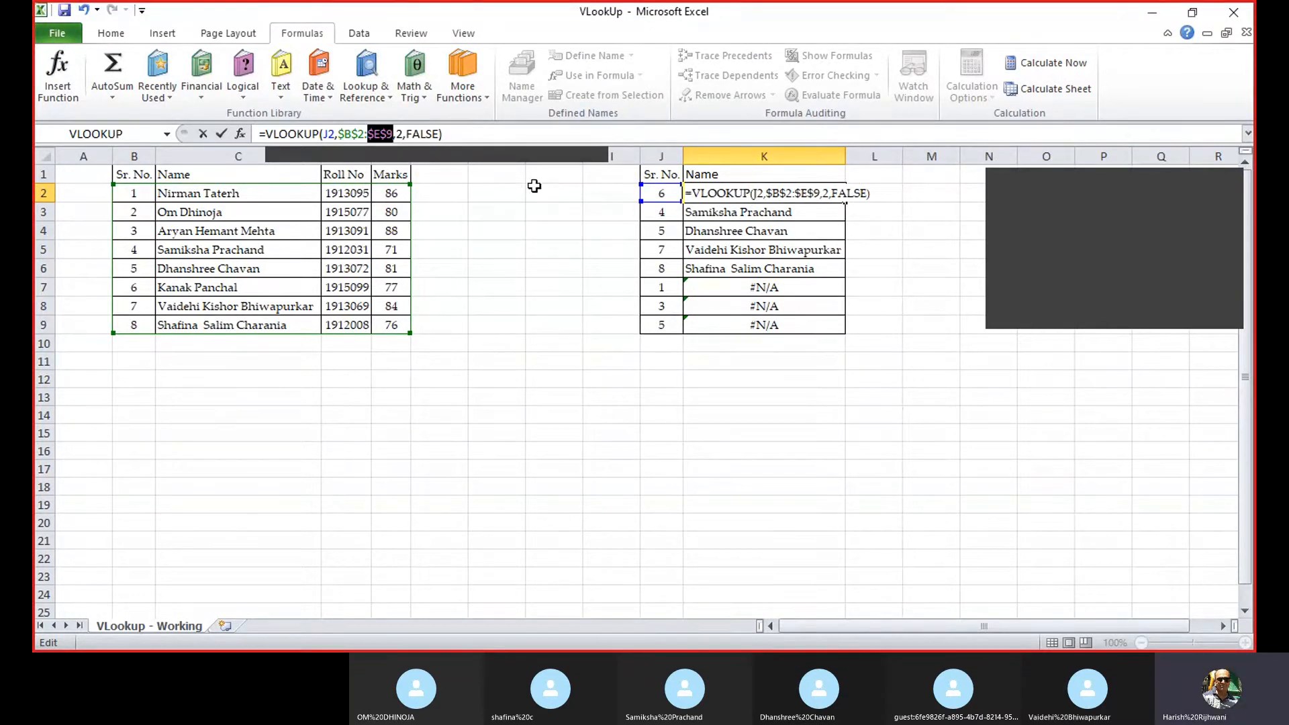
key(Return)
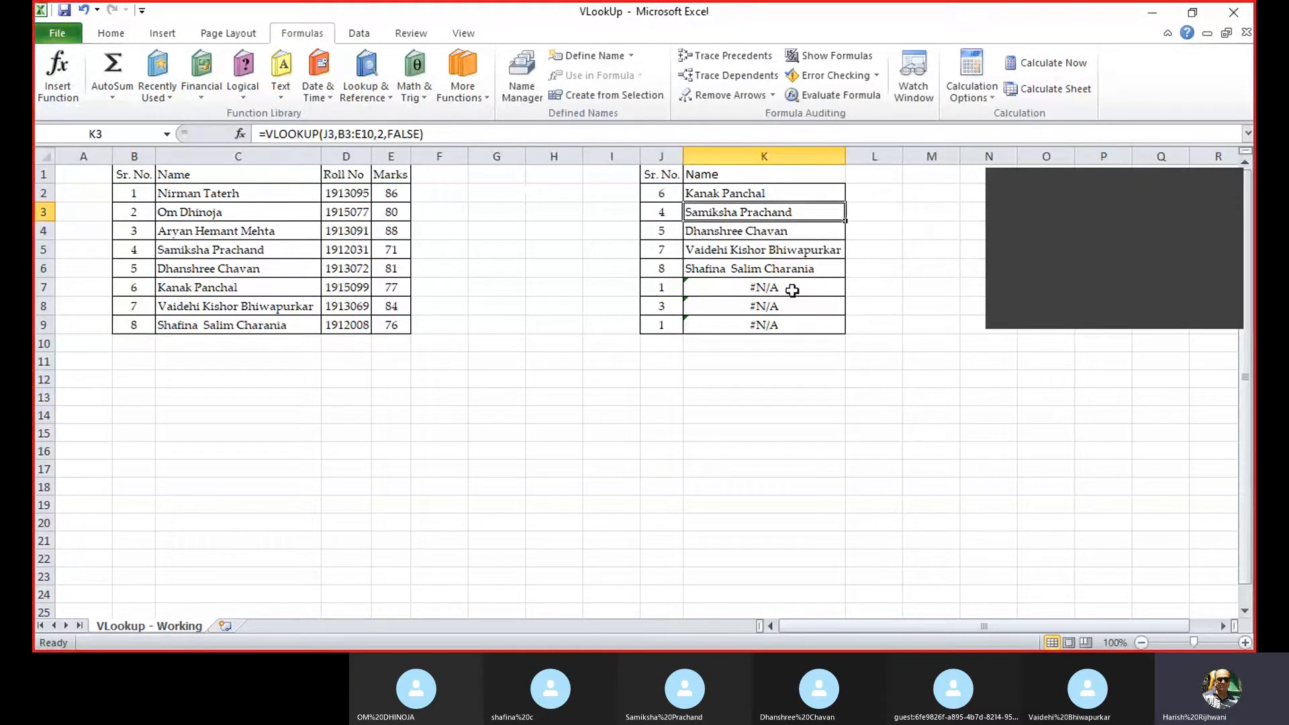
Fill the VLOOKUP formula with absolute table range from K2 down to K9, and select J9 to view its formula.
click(793, 195)
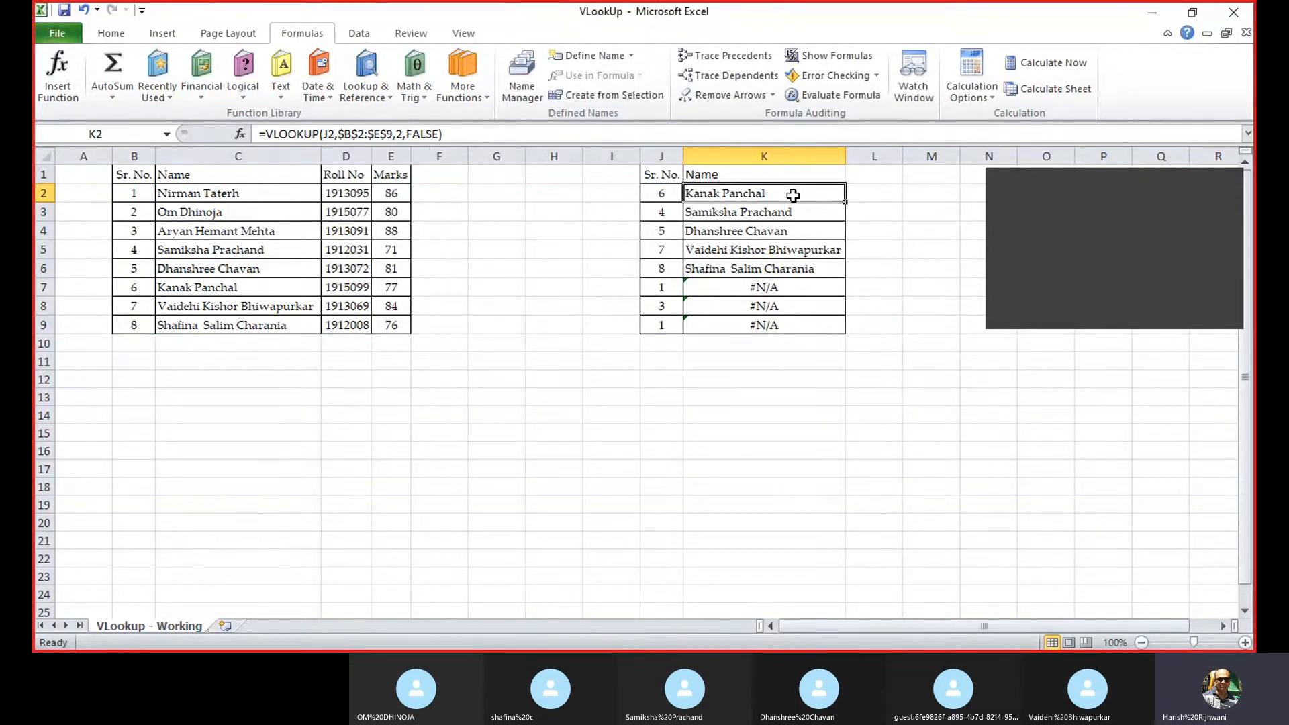
key(shift+Down)
key(shift+Down)
key(shift+Down)
key(shift+Down)
key(shift+Down)
key(shift+Down)
key(shift+Down)
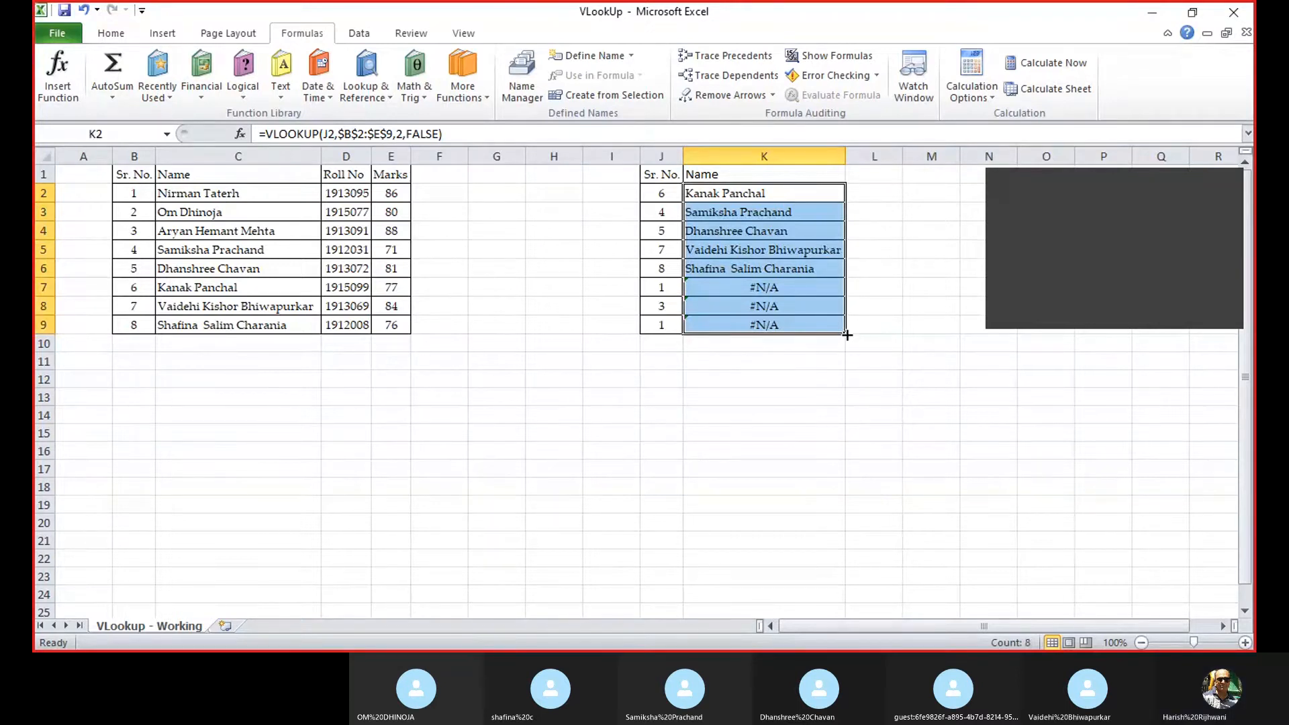
mouse_move(845, 335)
mouse_down()
mouse_move(838, 280)
mouse_move(847, 332)
mouse_up()
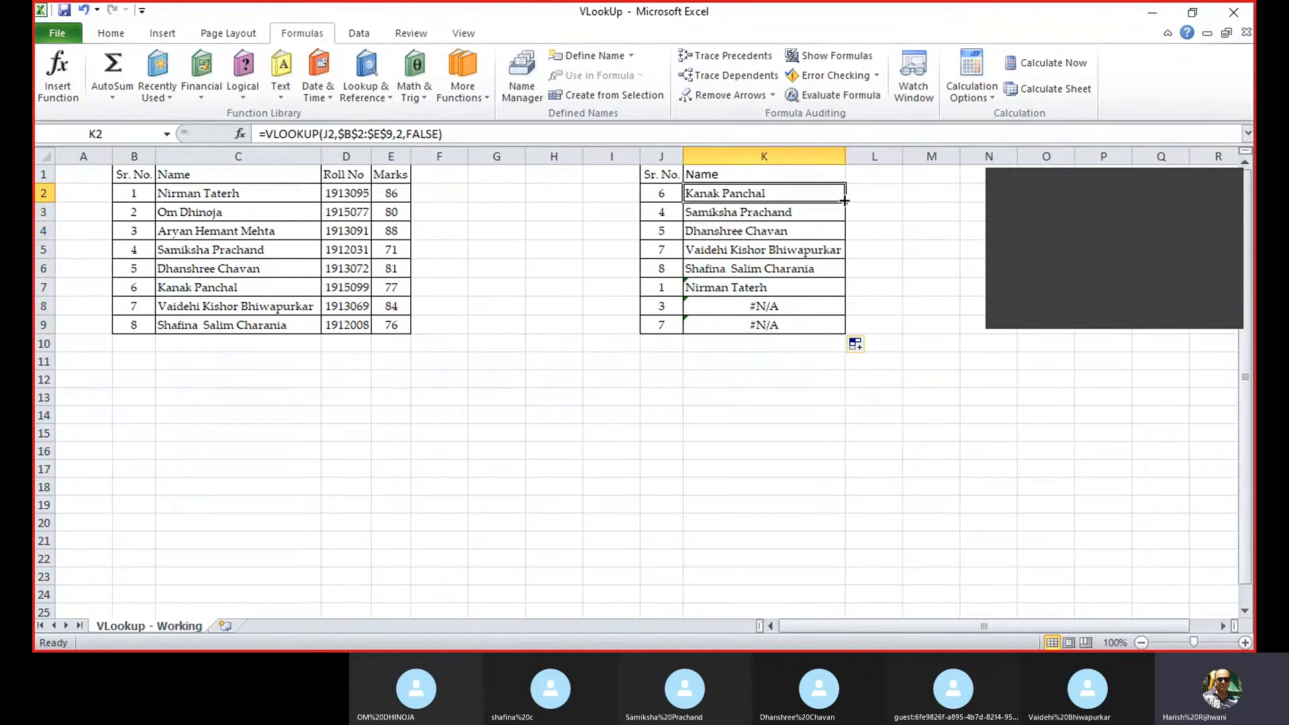
drag(844, 200, 848, 327)
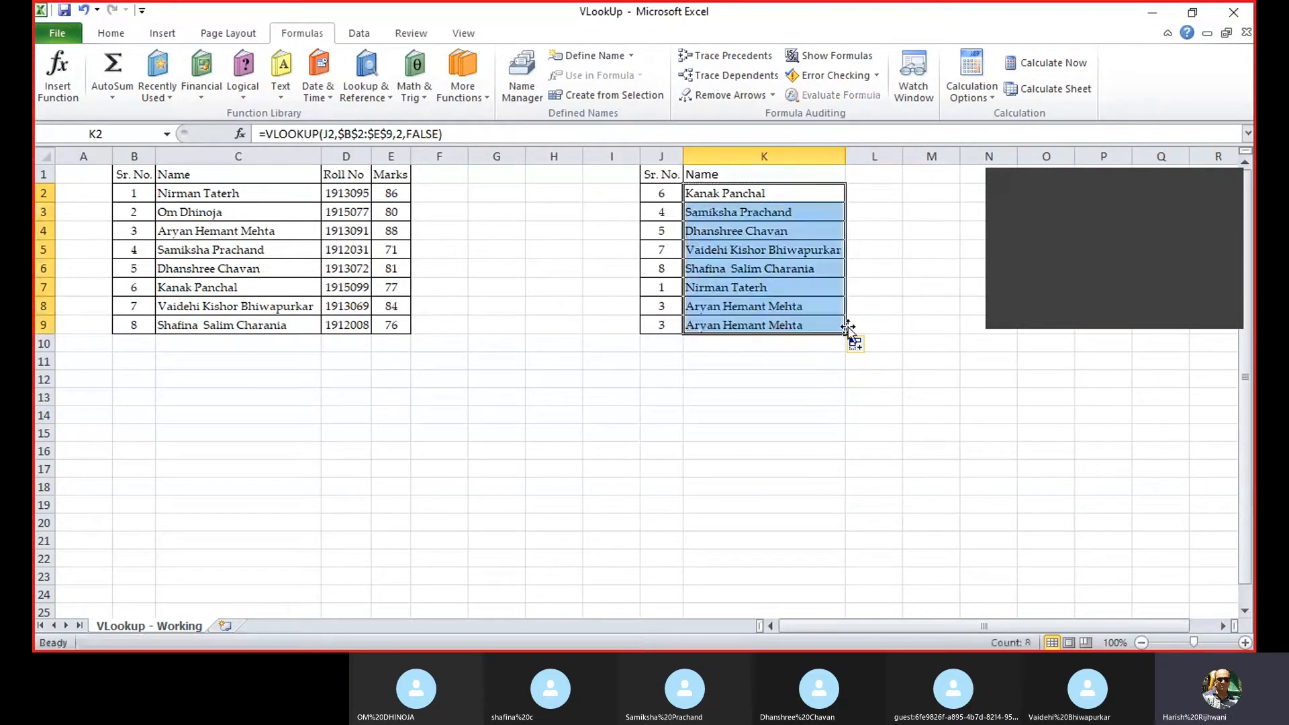
click(662, 328)
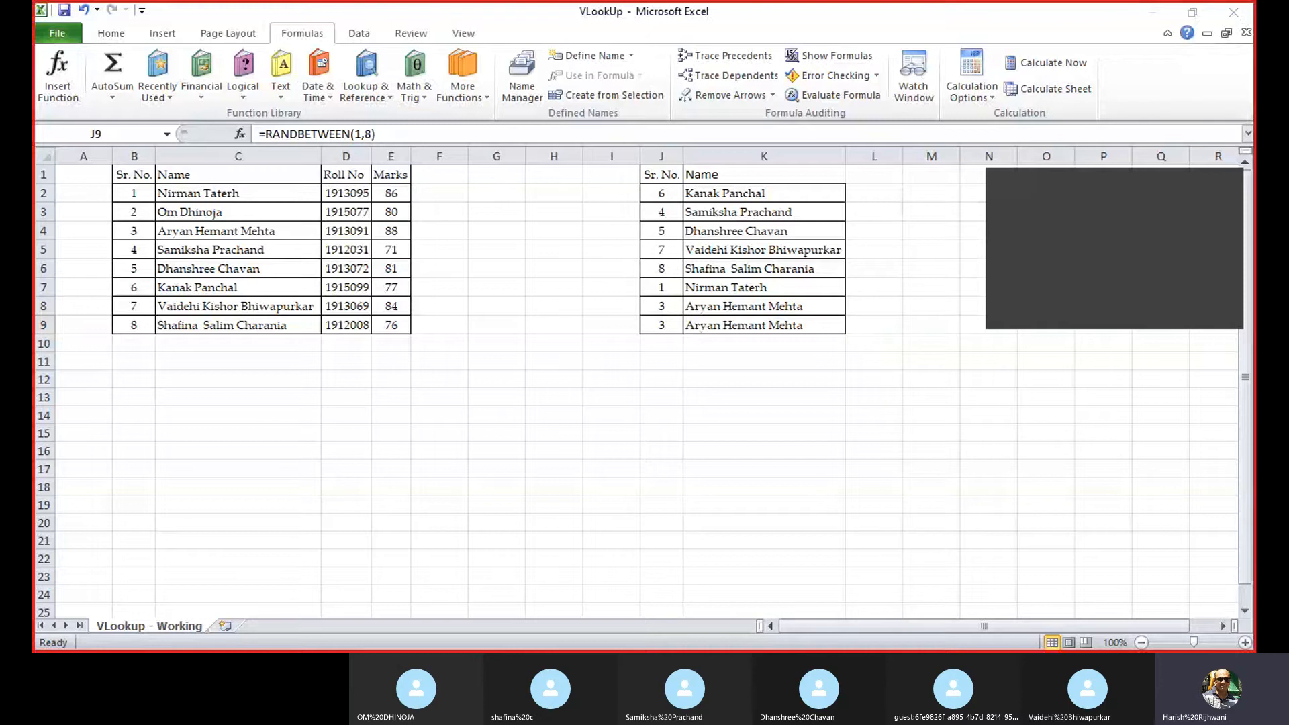
Return from the Skype call to the KJSE BA Report workbook and accept the VLOOKUP arguments for L2.
click(1127, 414)
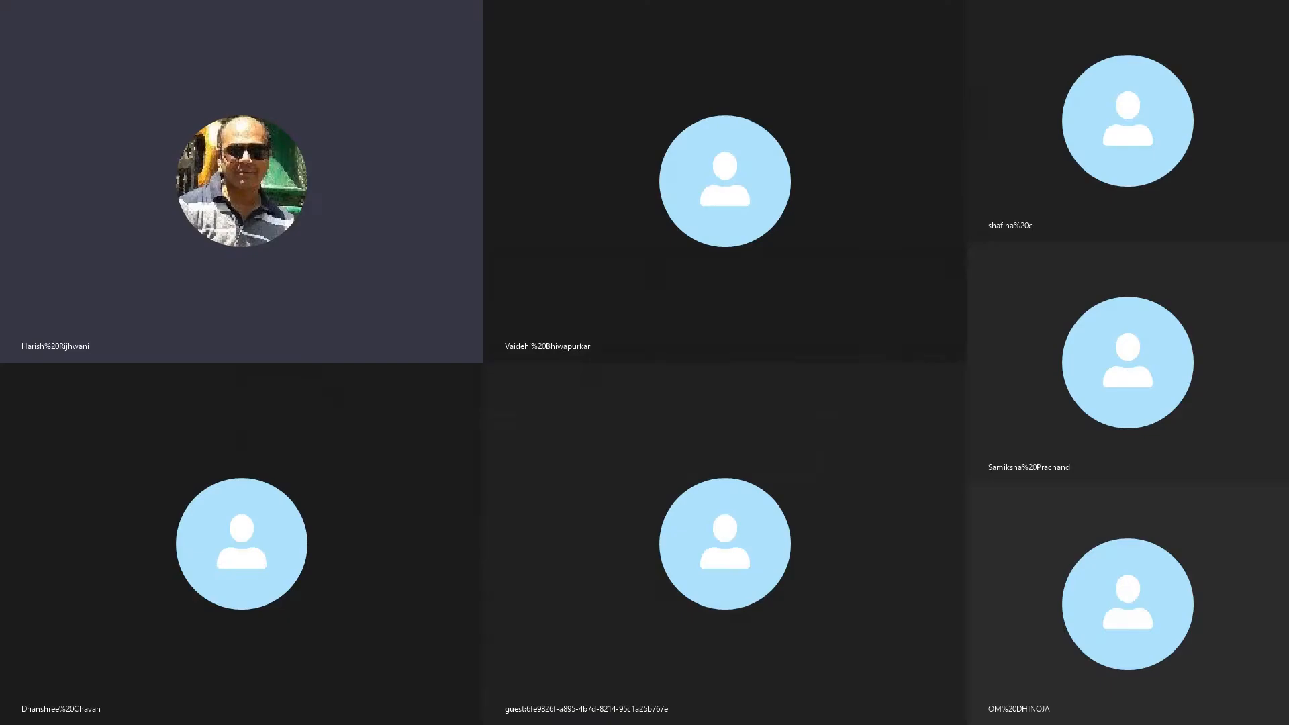
key(alt+Tab)
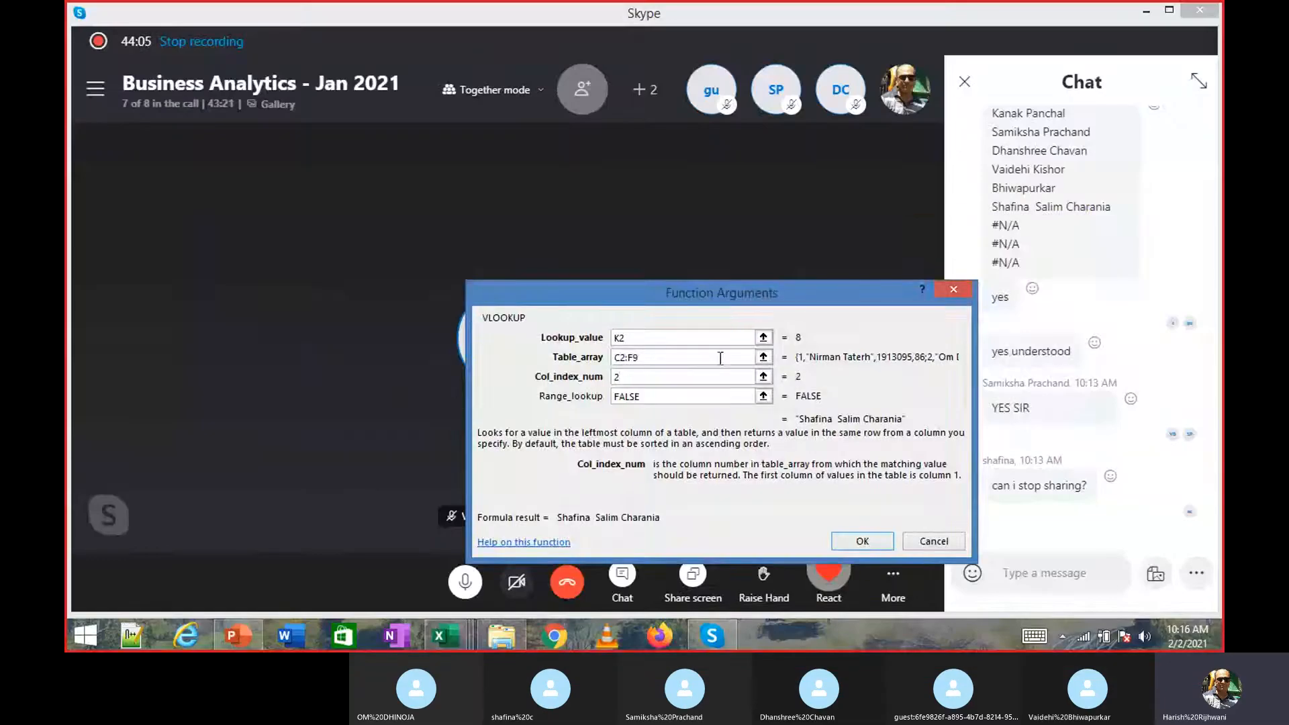
key(alt+Tab)
key(alt+Tab)
click(884, 547)
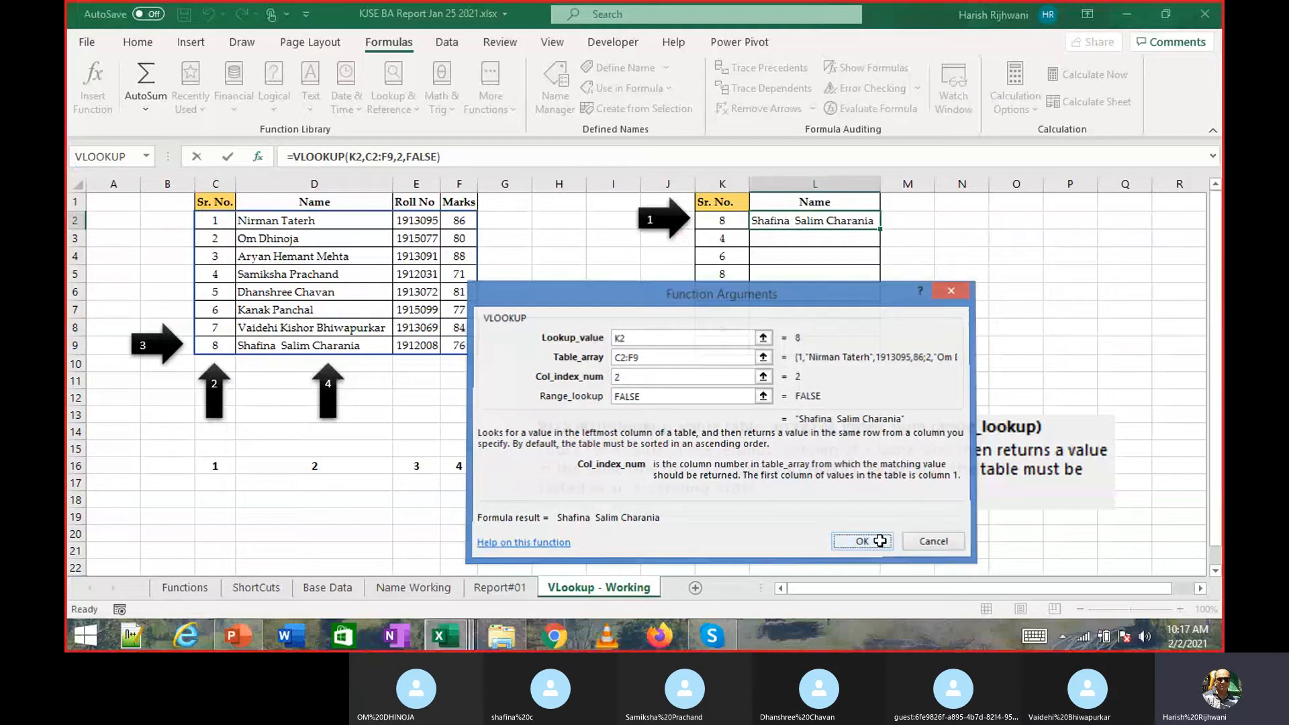
Fill the VLOOKUP formula from L2 down to L9, undo the fill, and redo it.
double_click(880, 229)
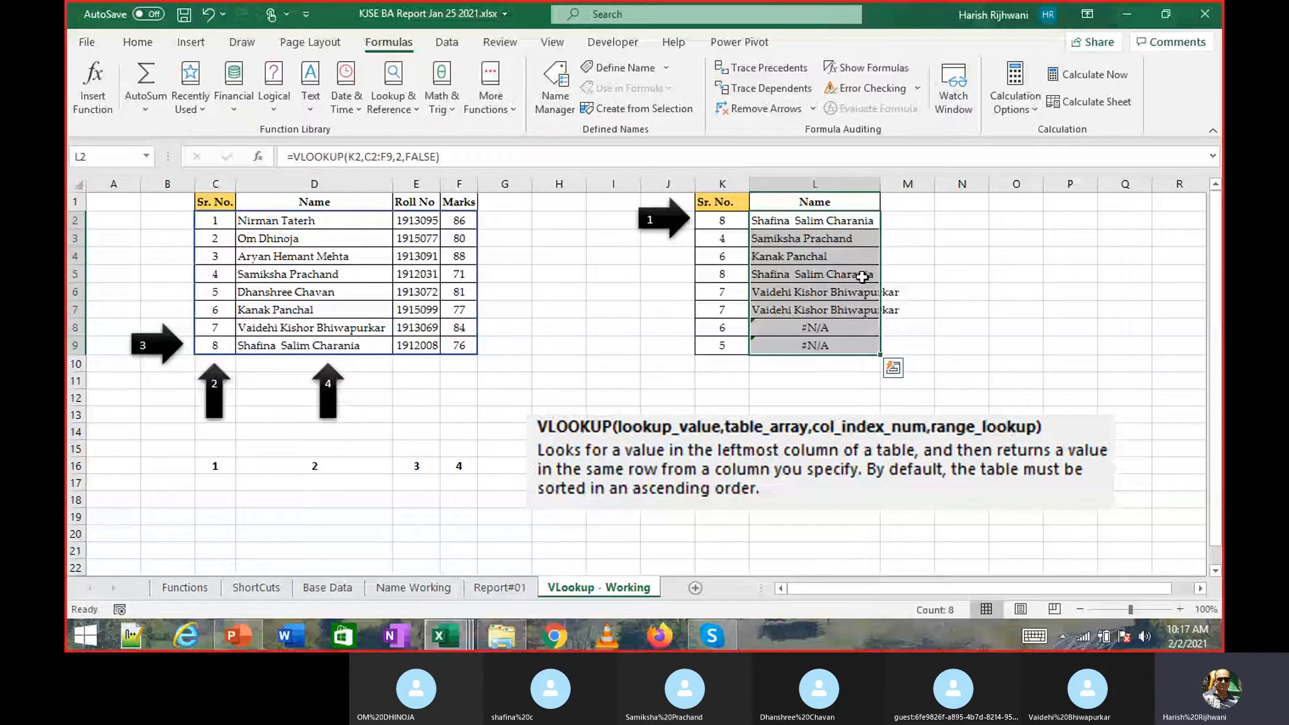
key(ctrl+z)
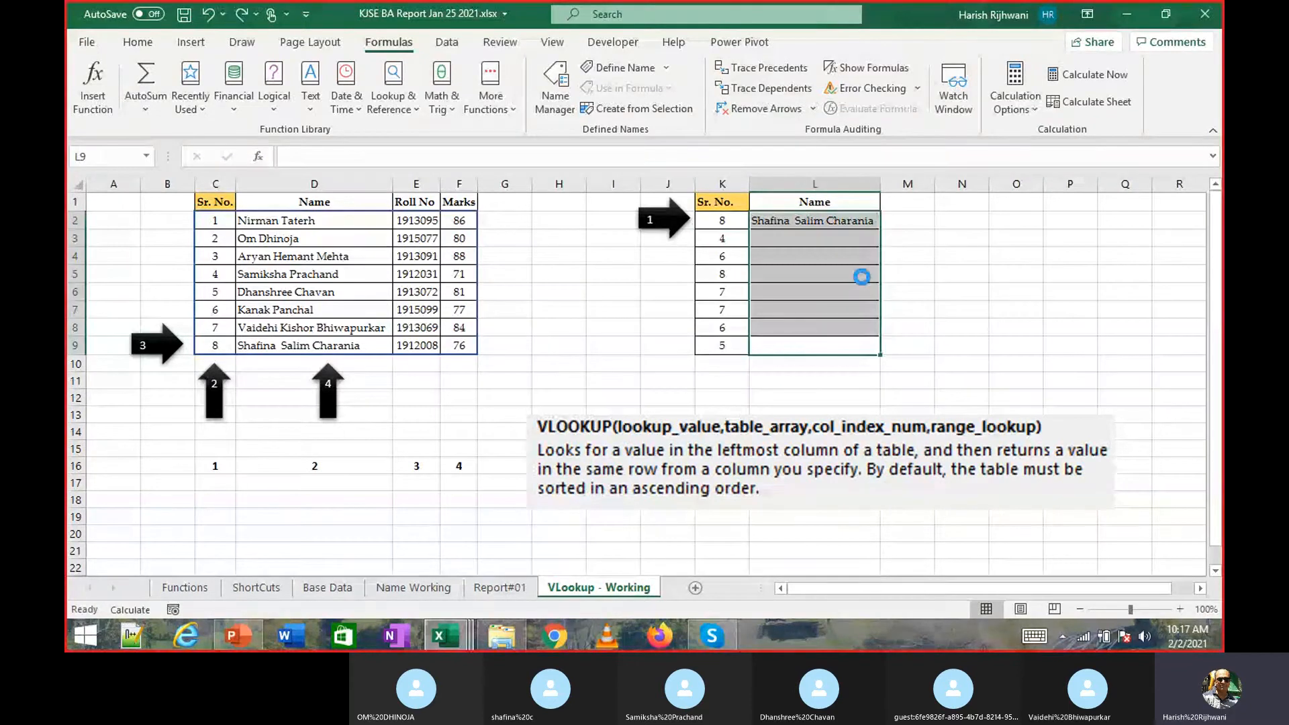
key(ctrl+y)
Examine the VLOOKUP formulas one by one from L2 down to L9, tracing the table range each one uses.
key(Up)
key(Up)
key(Up)
key(Up)
key(Up)
key(Up)
key(Up)
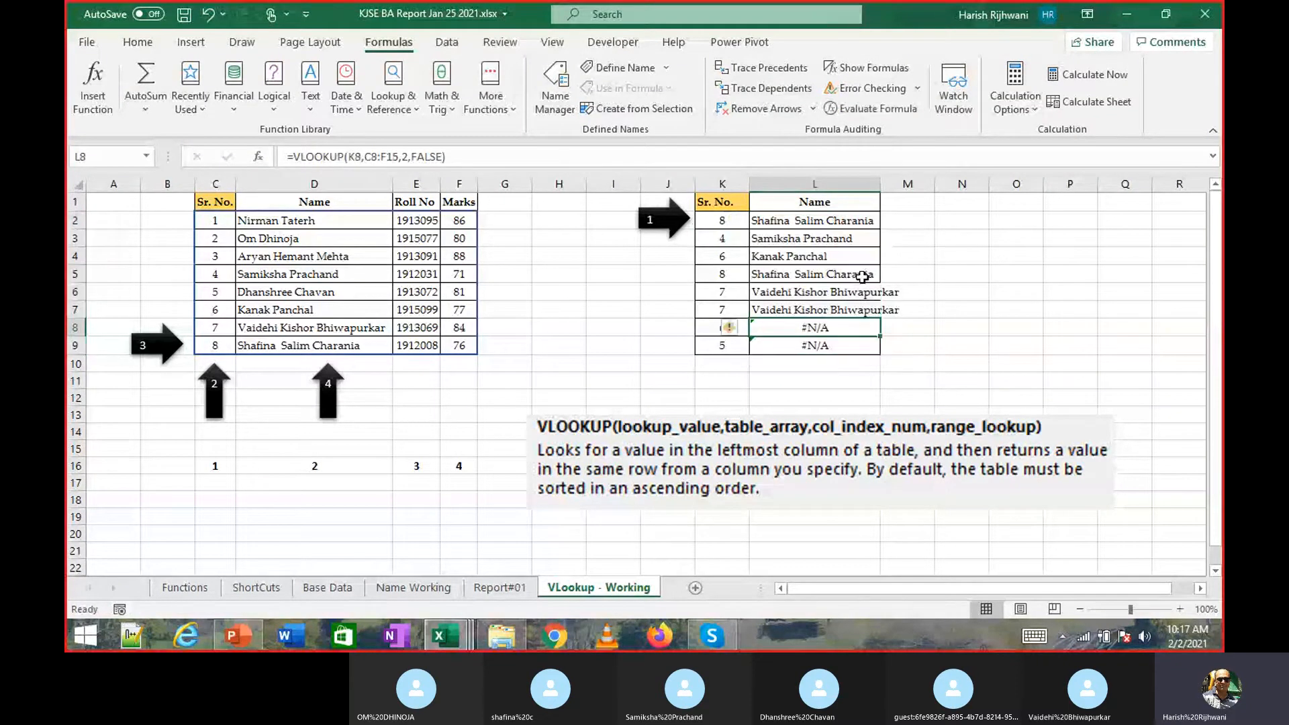
key(F2)
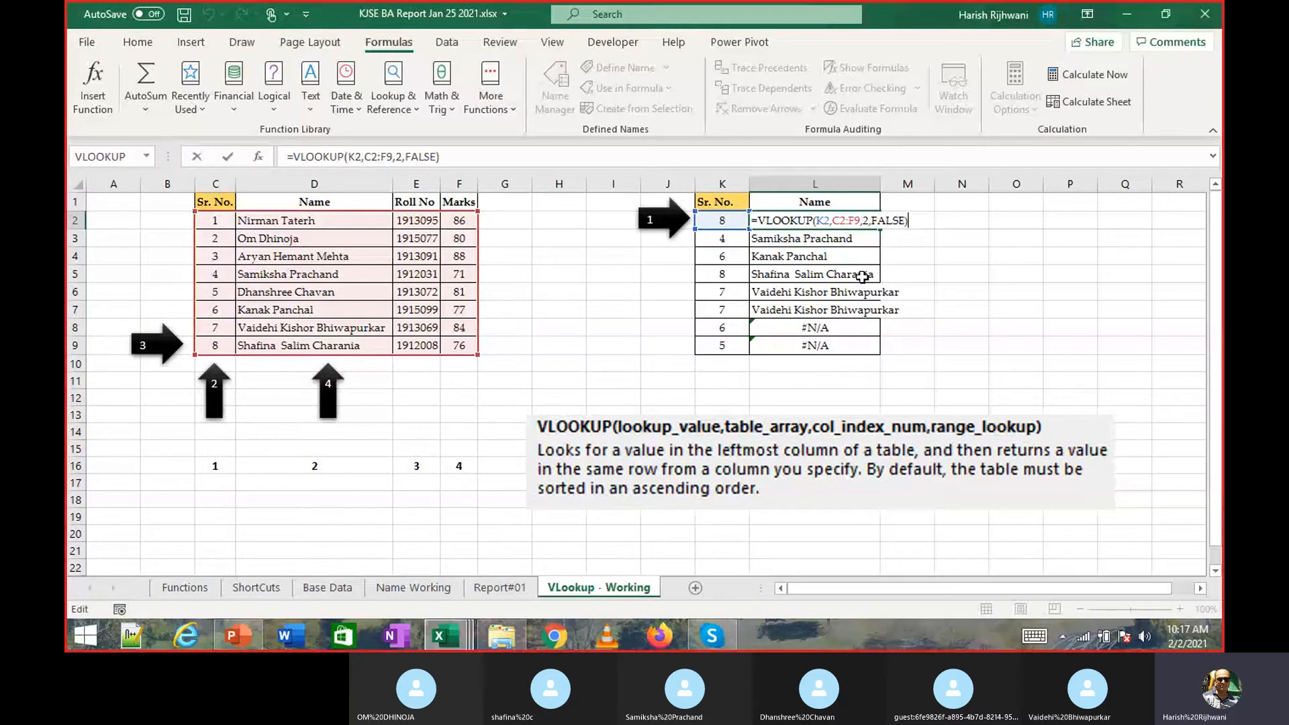
key(Return)
key(F2)
key(Return)
key(F2)
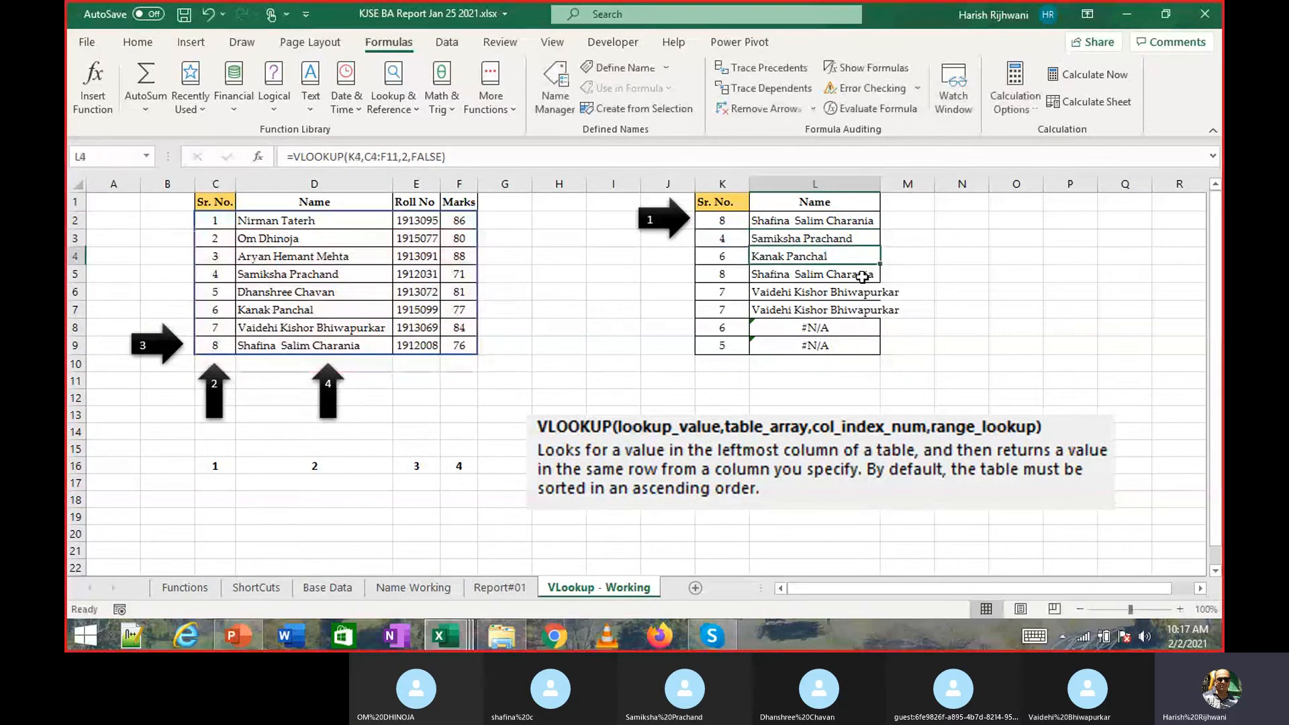
key(Return)
key(F2)
key(Return)
key(F2)
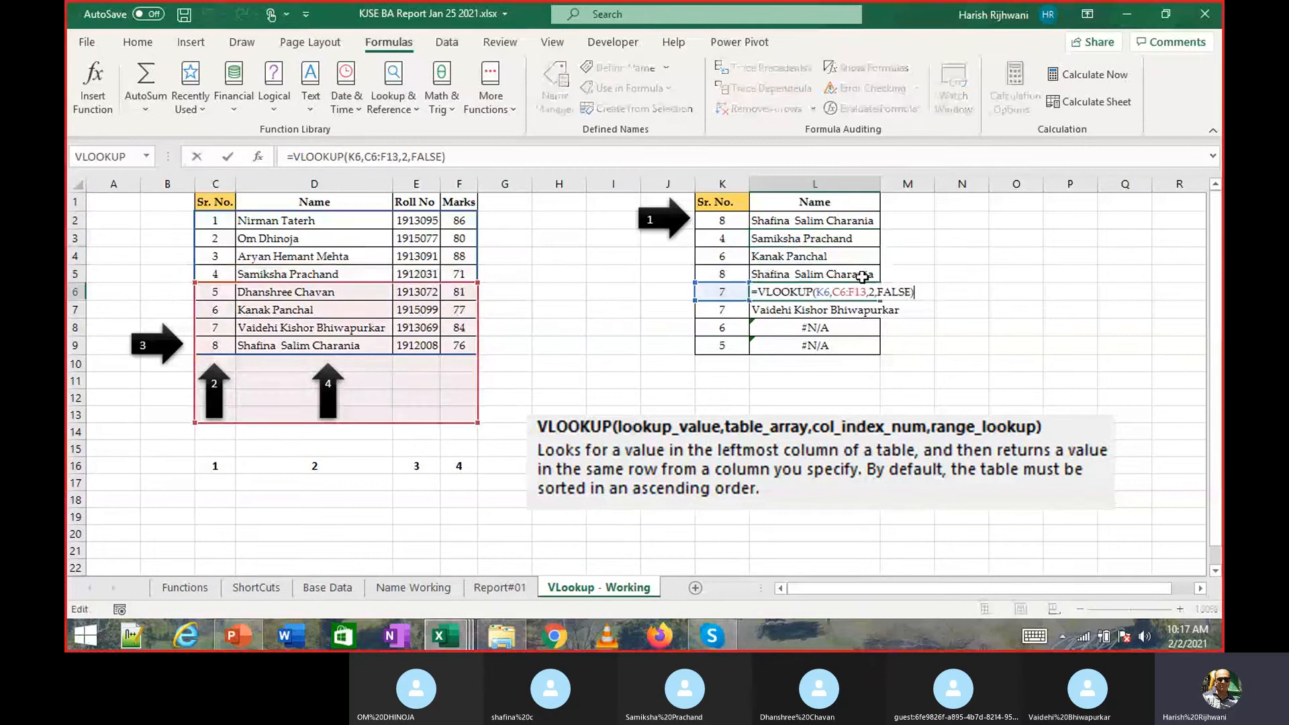
key(Return)
key(Up)
key(F2)
key(Return)
key(F2)
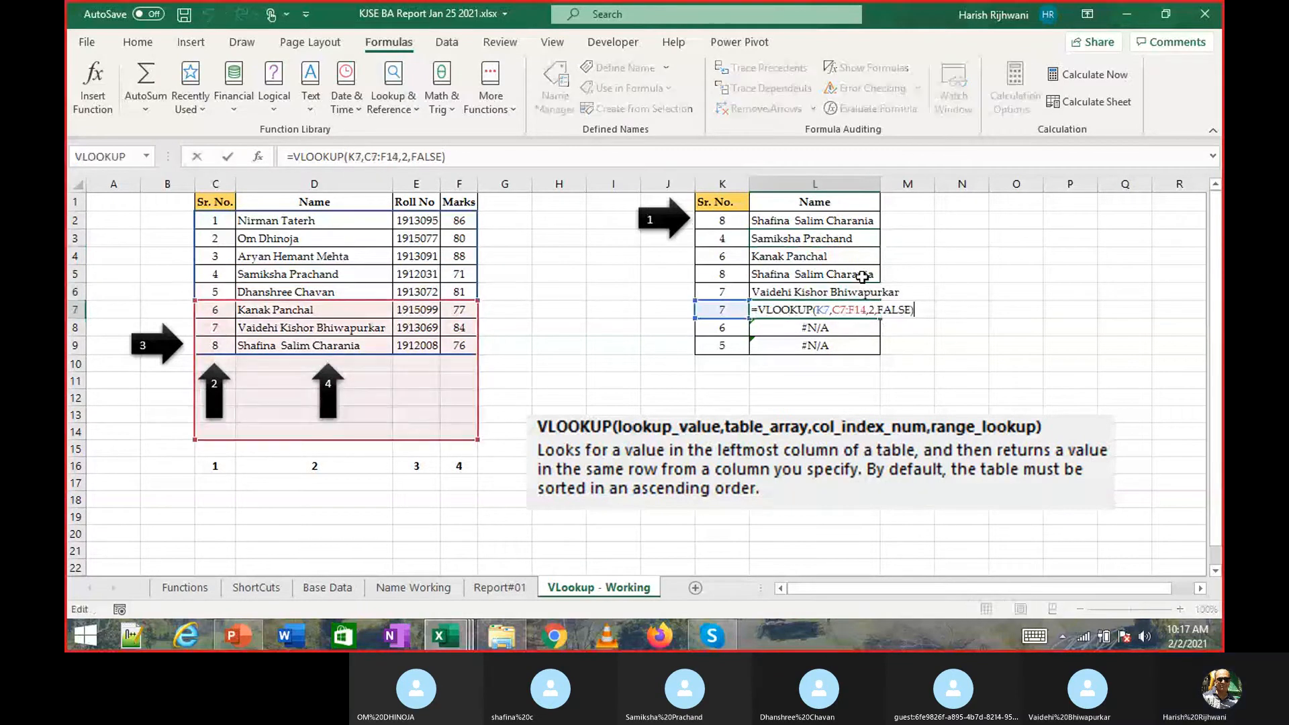
key(Return)
key(F2)
key(Return)
key(F2)
key(Return)
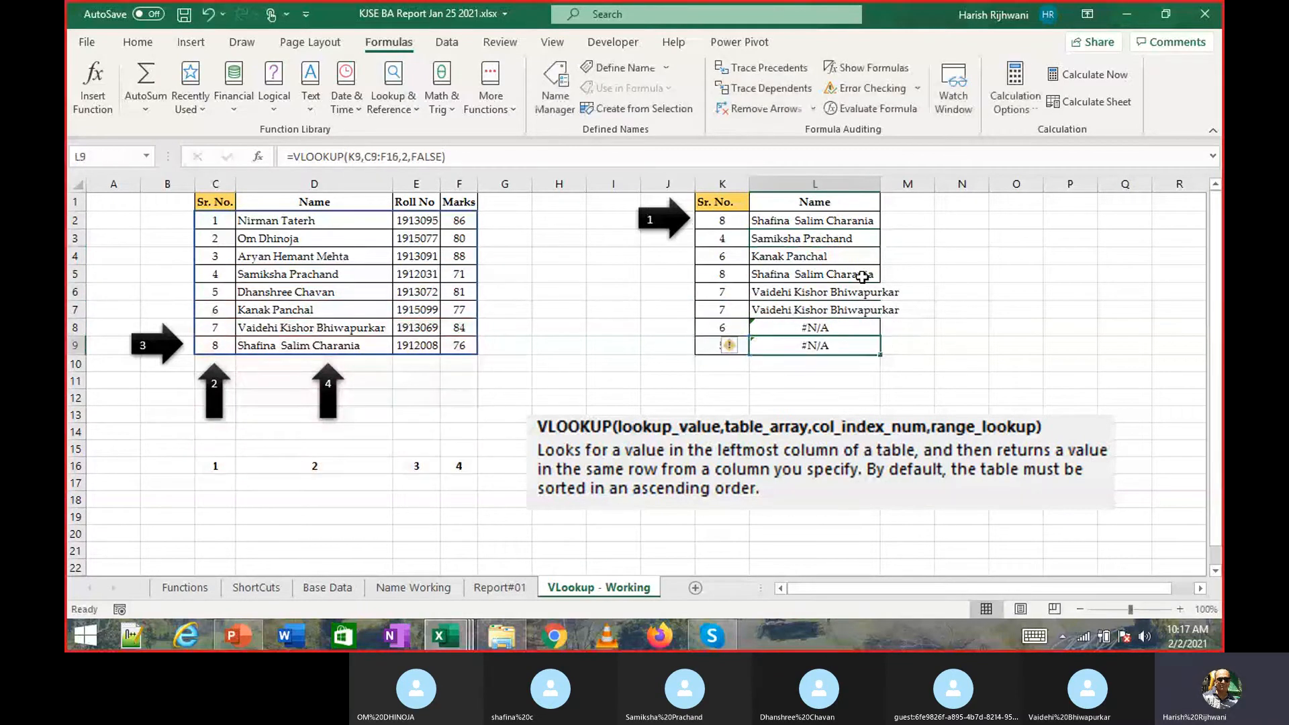
Examine the VLOOKUP formulas again from L8 back up to L2, comparing their highlighted table ranges.
key(Up)
key(Up)
key(Up)
key(Up)
key(Up)
key(Up)
key(Up)
key(Up)
key(Down)
key(Down)
key(Down)
key(Down)
key(Down)
key(Down)
key(F2)
key(shift+Return)
key(F2)
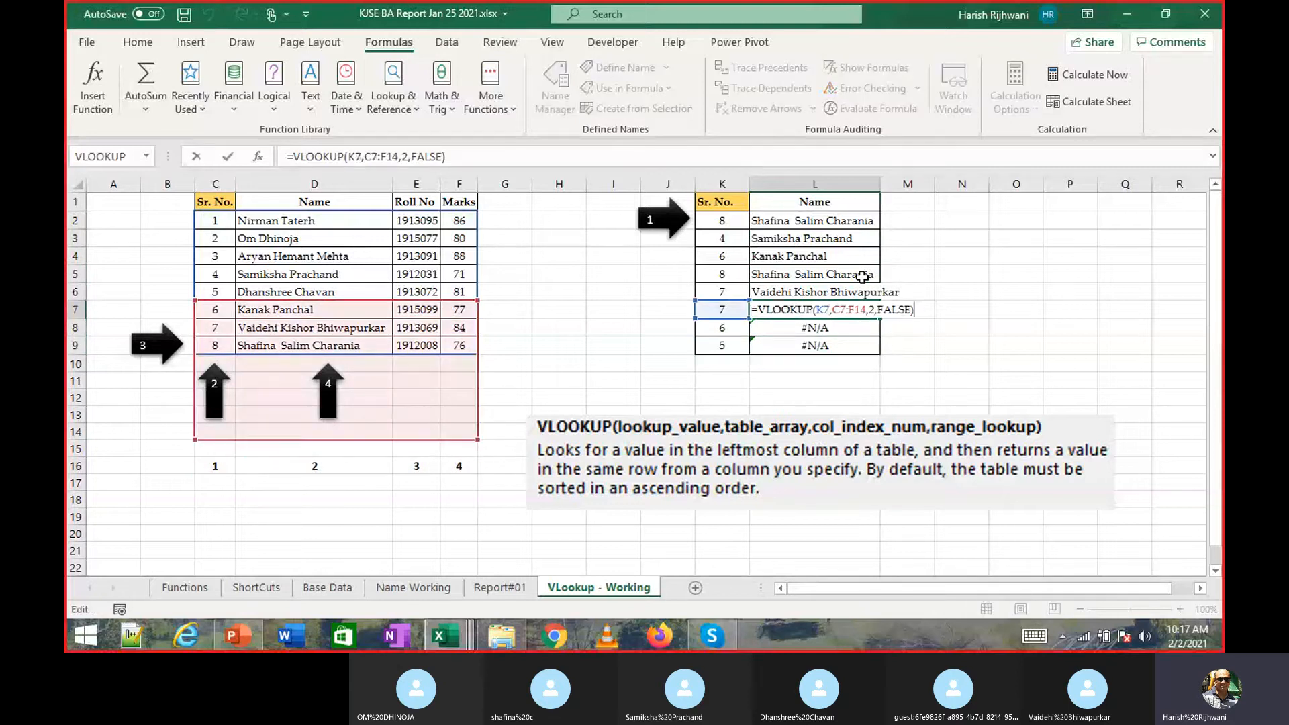
key(shift+Return)
key(F2)
key(shift+Return)
key(F2)
key(shift+Return)
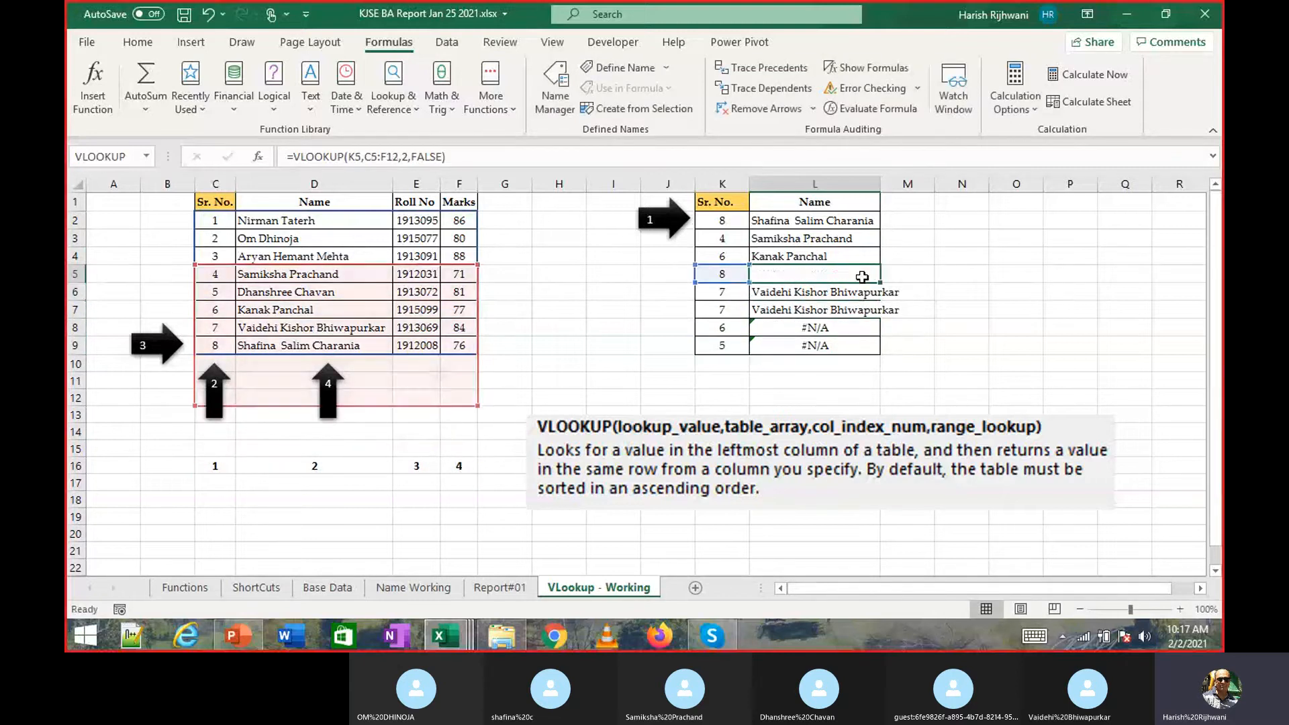
key(F2)
key(shift+Return)
key(F2)
key(shift+Return)
key(F2)
key(Escape)
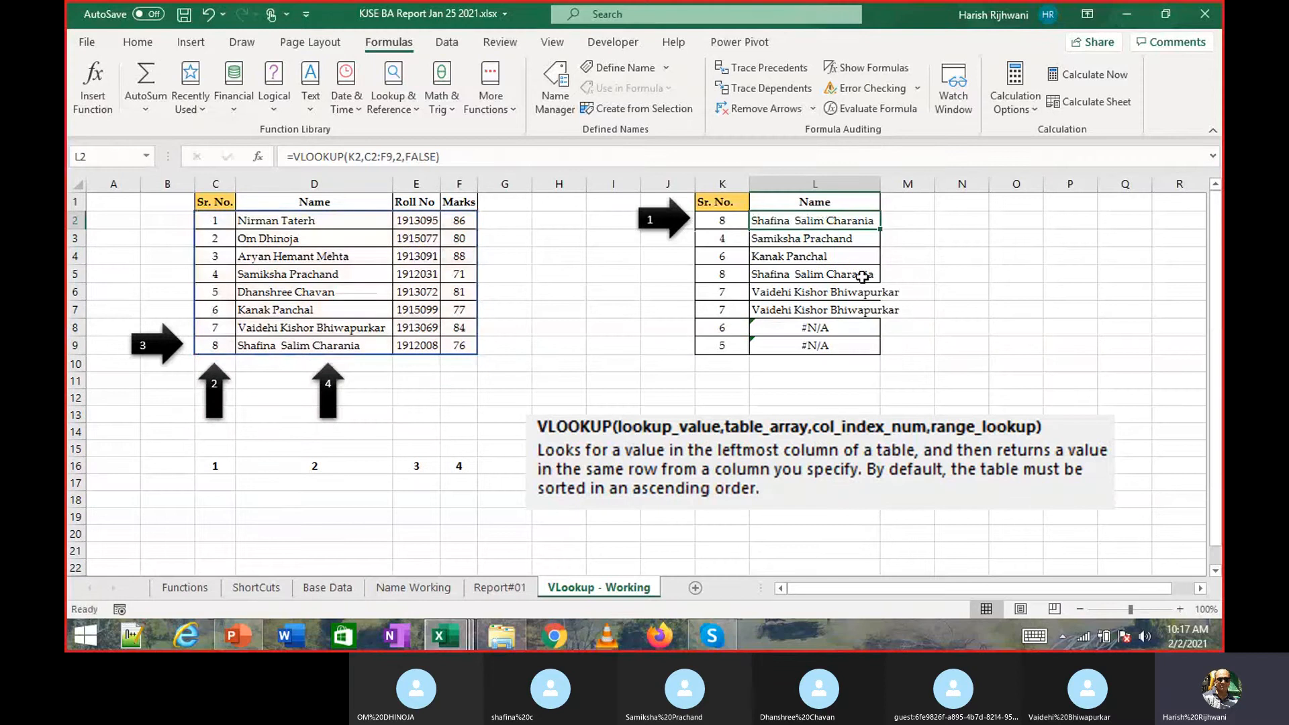
Recheck the table ranges in the formulas of L2, L3 and L4, and return to L2.
key(F2)
key(Return)
key(F2)
key(Escape)
key(Return)
key(F2)
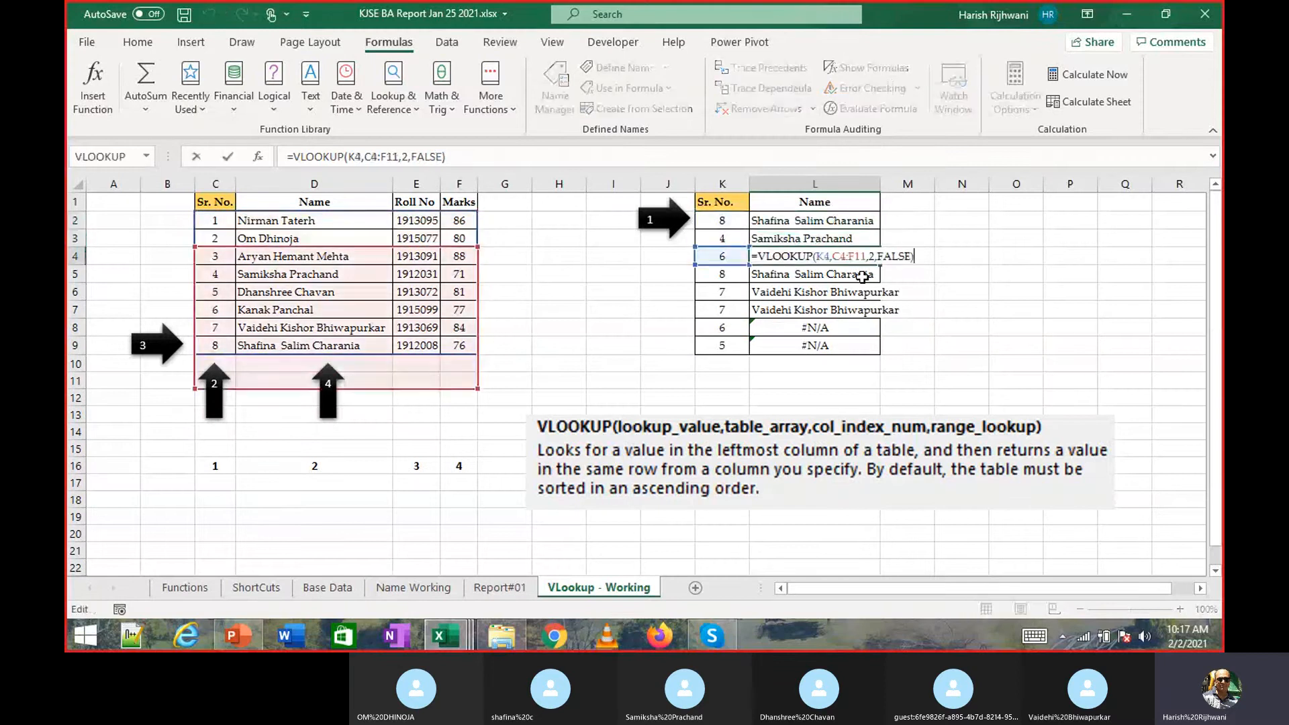
key(Escape)
key(F2)
key(Escape)
key(Up)
key(Up)
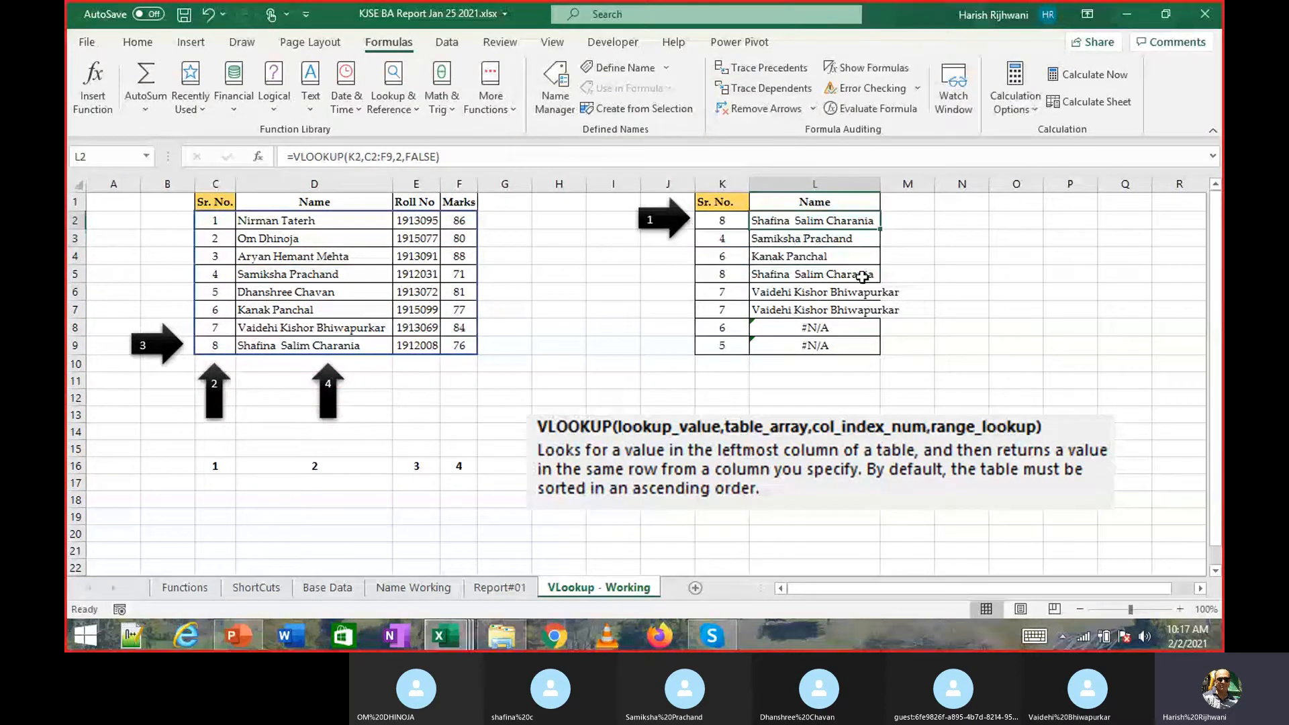
Lock only the row of the table range's start cell as C$2 in L2's VLOOKUP formula and commit it.
key(F2)
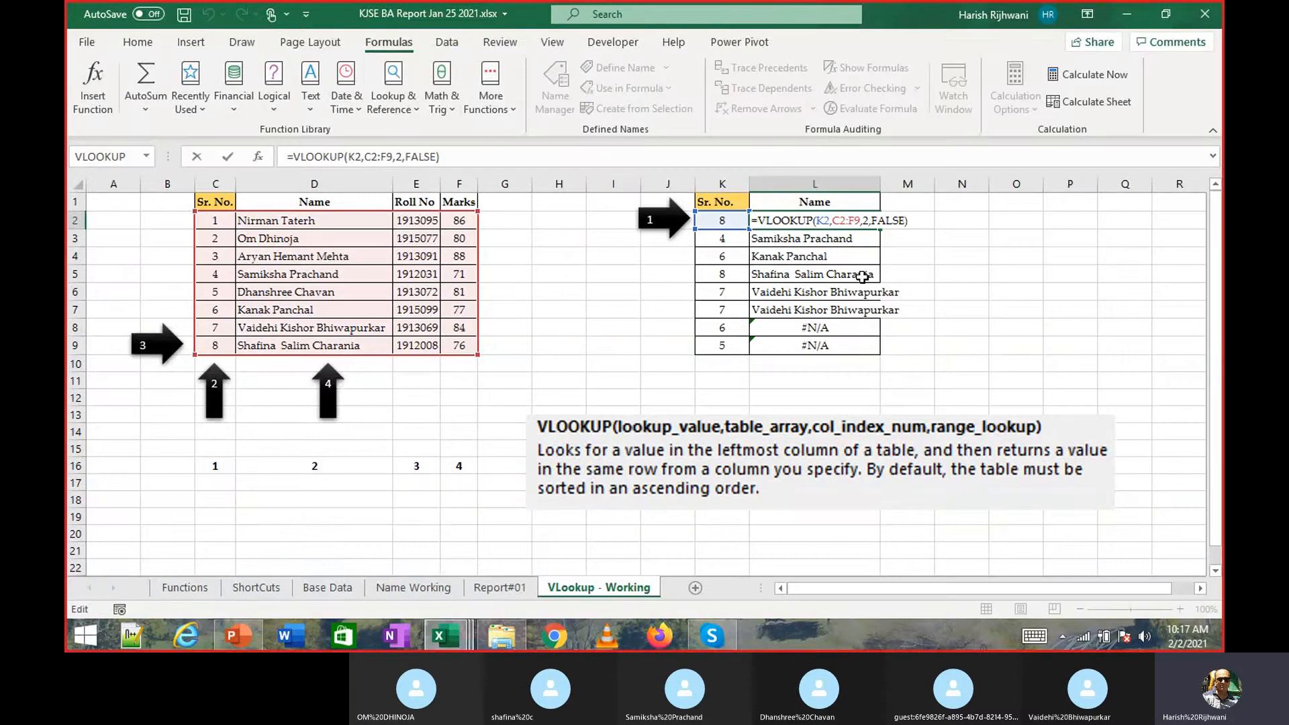
key(Left)
key(Left)
key(Left)
key(Left)
key(Left)
key(Left)
key(Left)
key(Left)
key(Left)
key(Left)
key(Left)
key(Left)
key(Left)
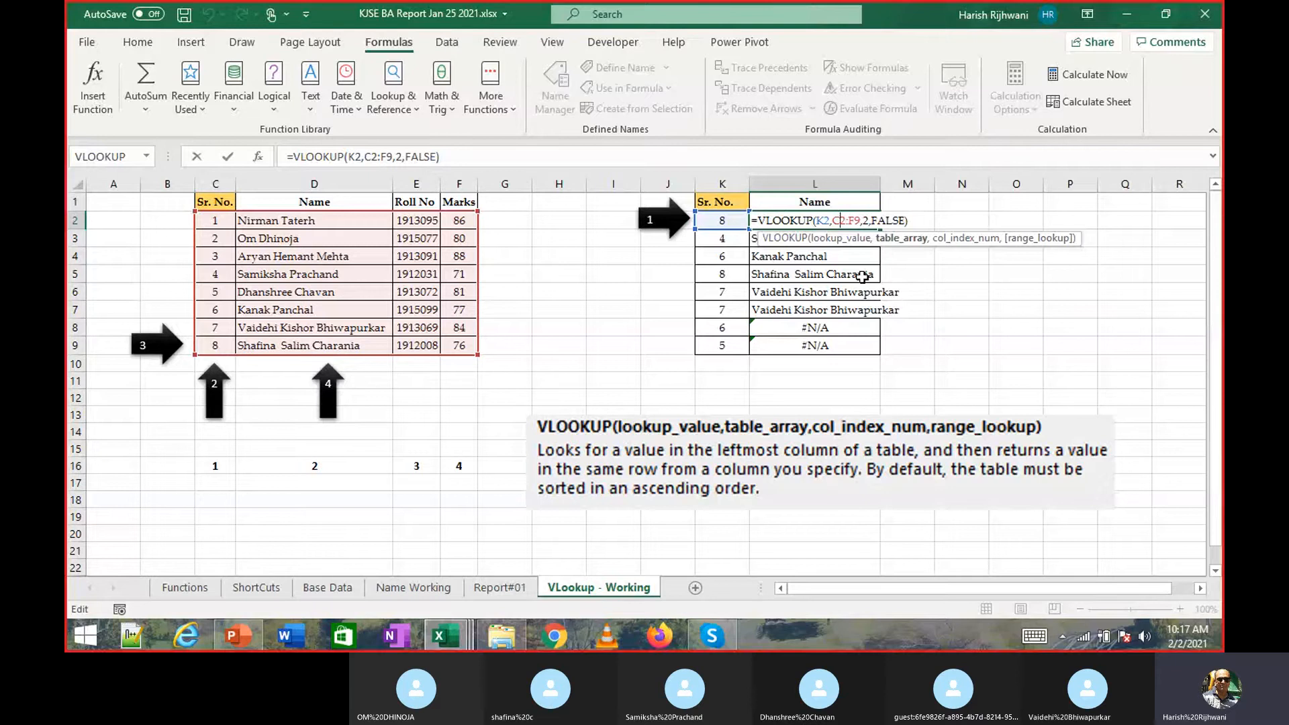
key(F4)
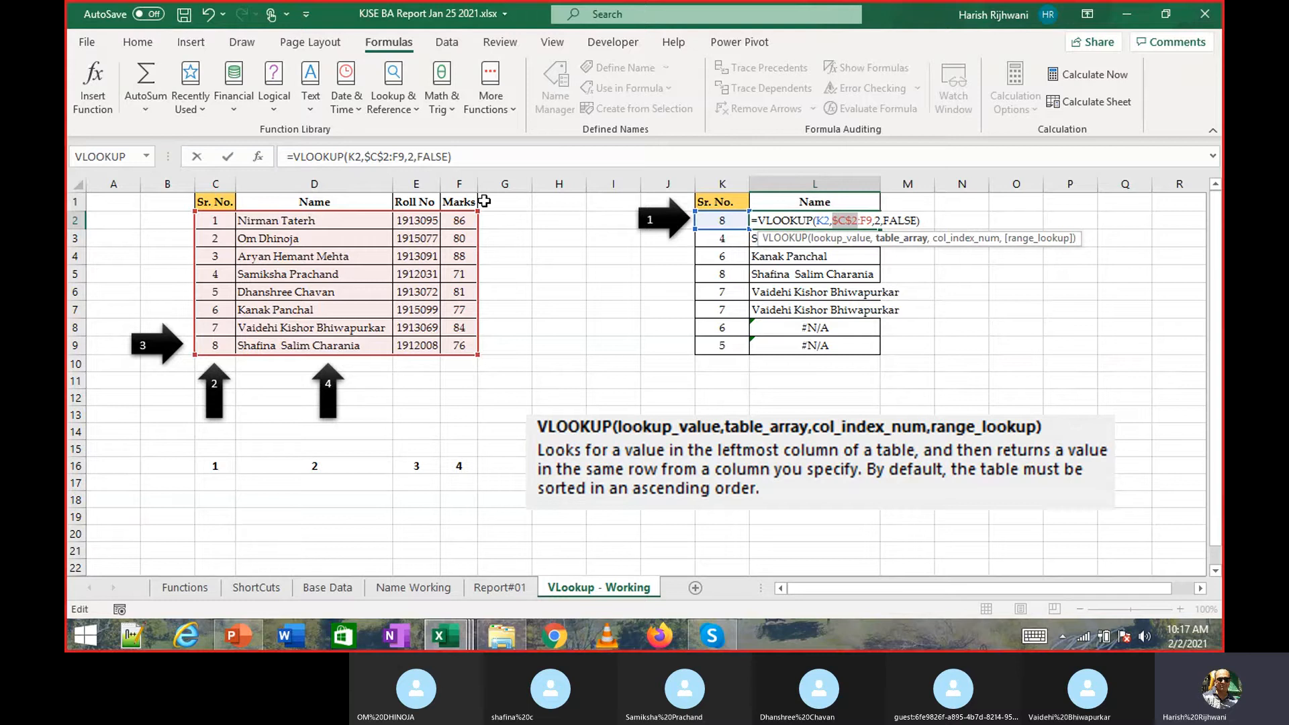
key(F4)
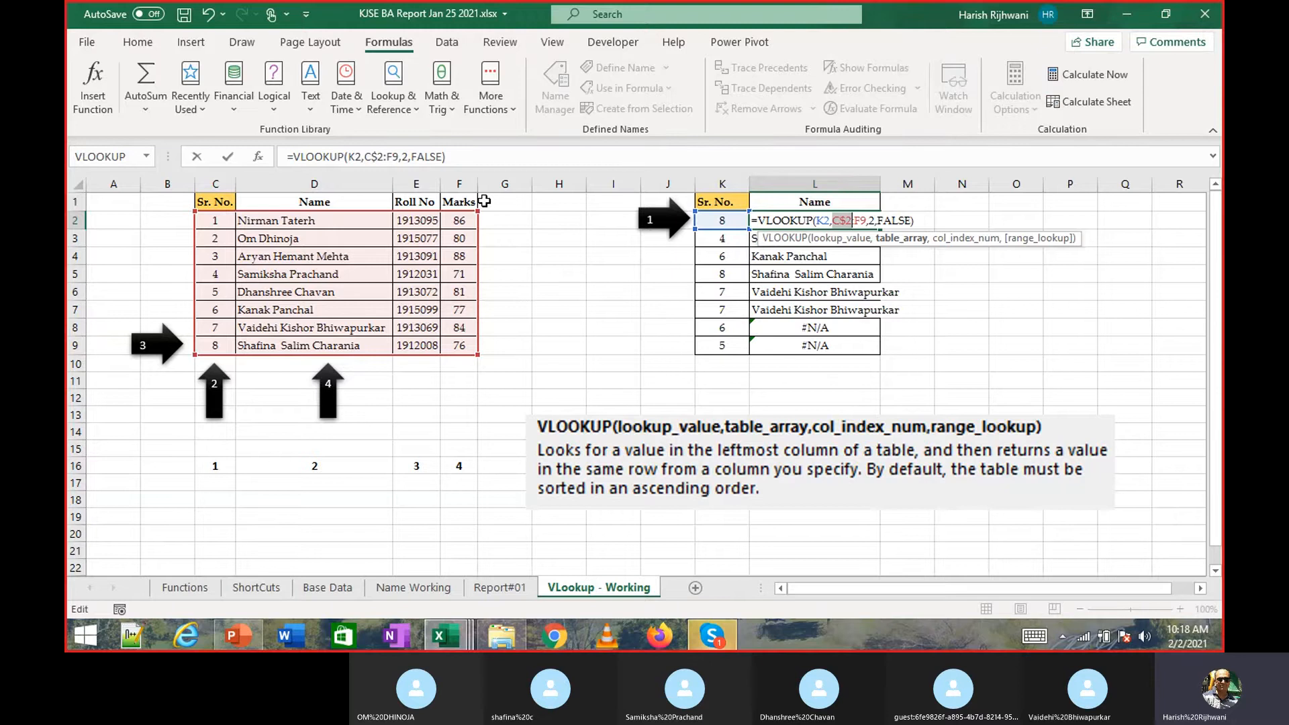
click(869, 238)
key(Return)
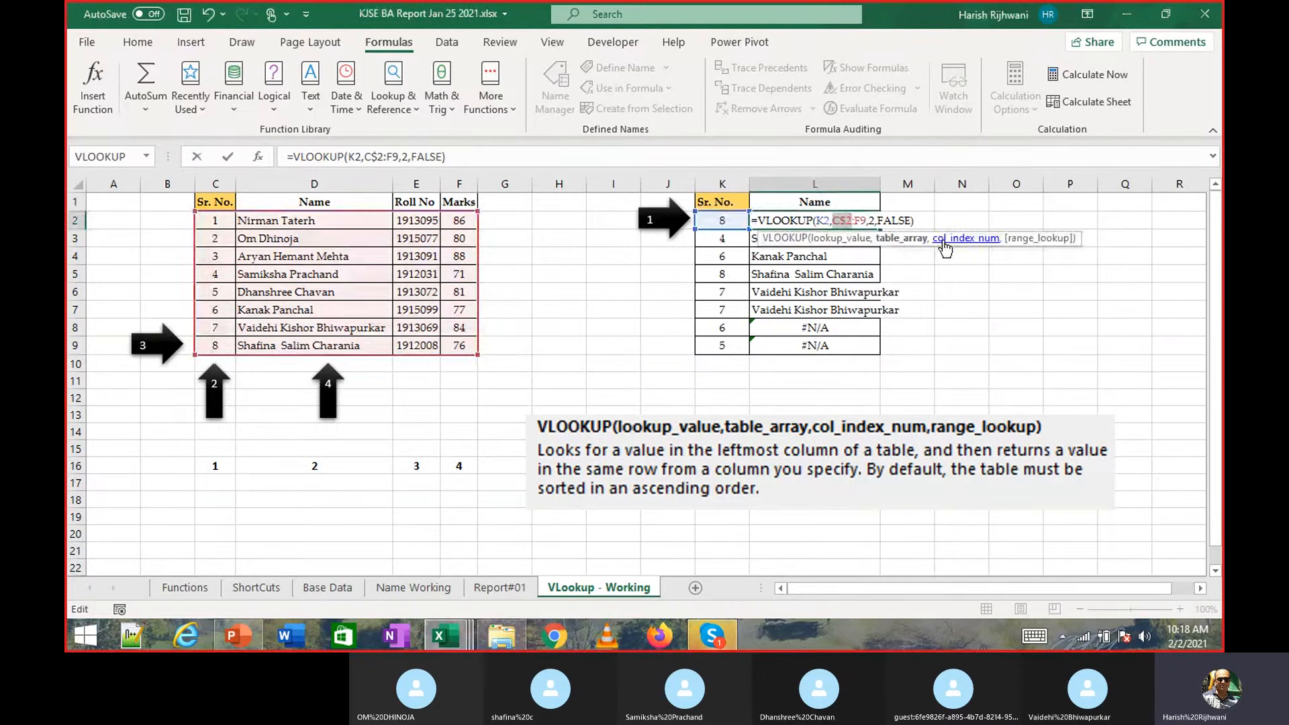
key(ctrl+Return)
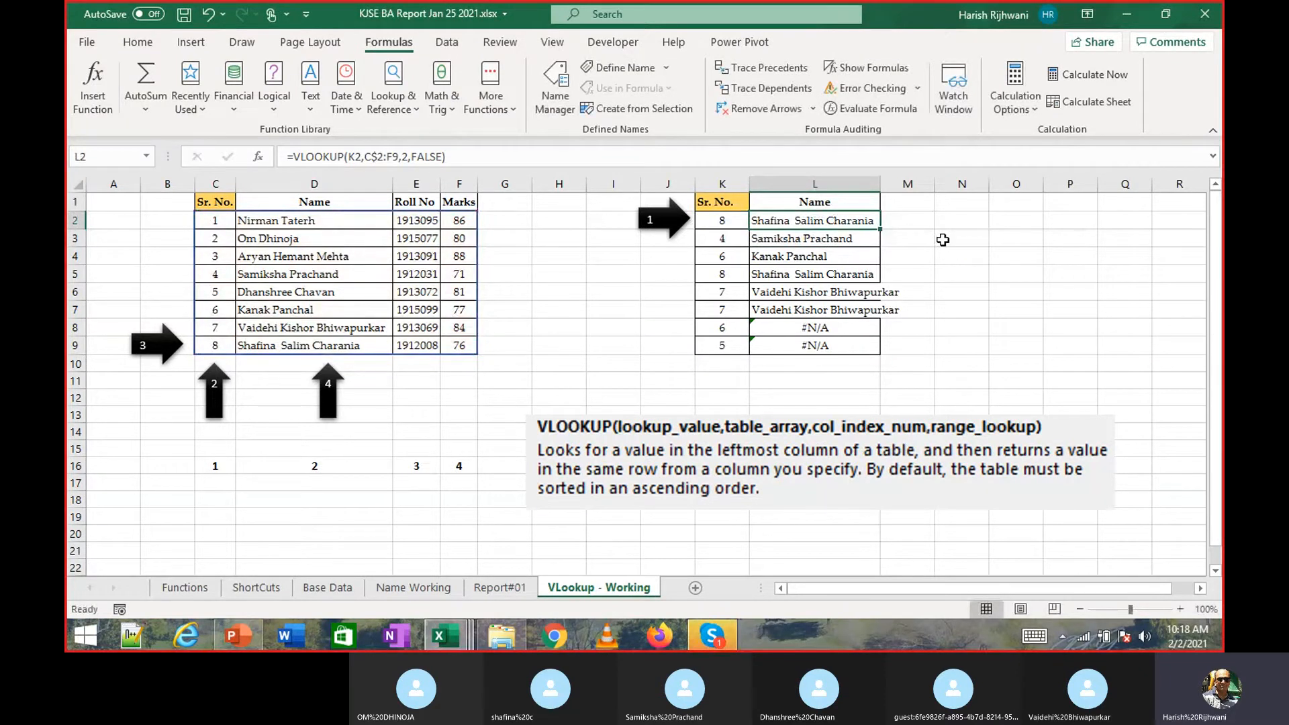
Fill the VLOOKUP formula with the C$2 reference from L2 down to L9.
key(shift+Down)
key(shift+Down)
key(shift+Down)
key(shift+Down)
key(shift+Down)
key(shift+Down)
key(shift+Down)
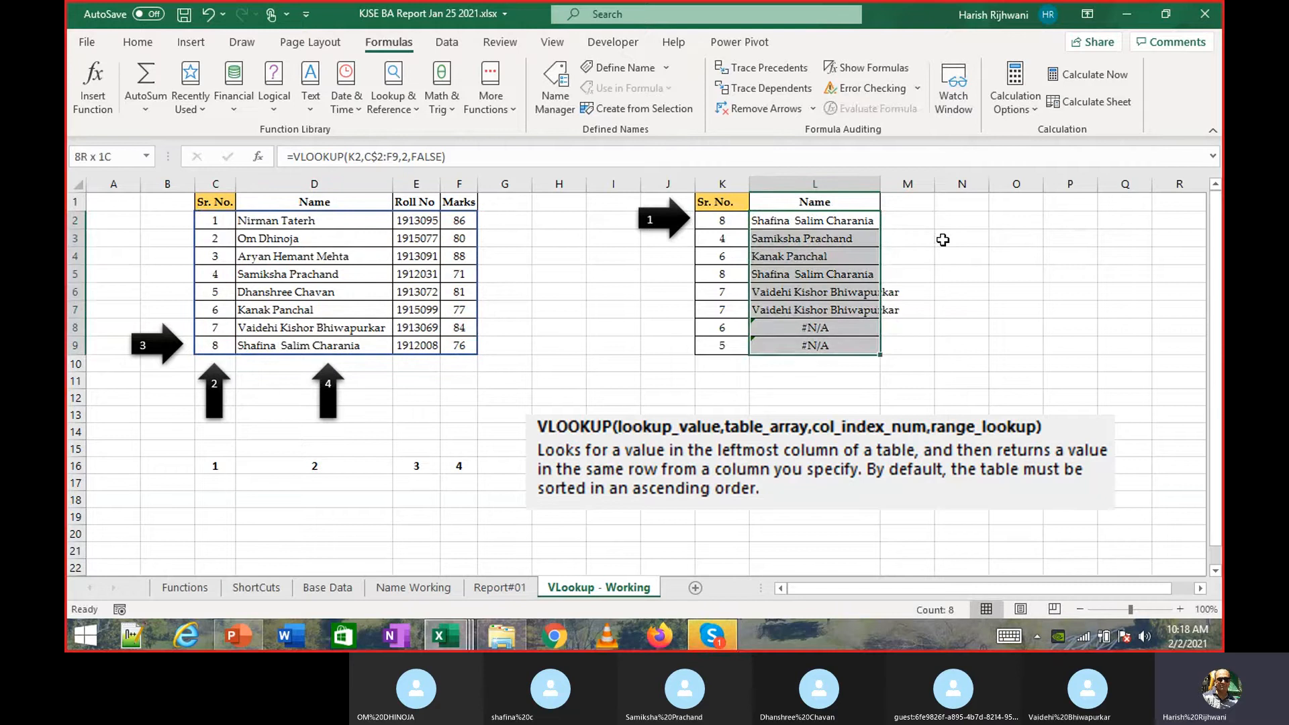
key(ctrl+d)
Go through the filled formulas in L2 to L9 and check how their table ranges are referenced.
key(Down)
key(Down)
key(Down)
key(Down)
key(Down)
key(Down)
key(Down)
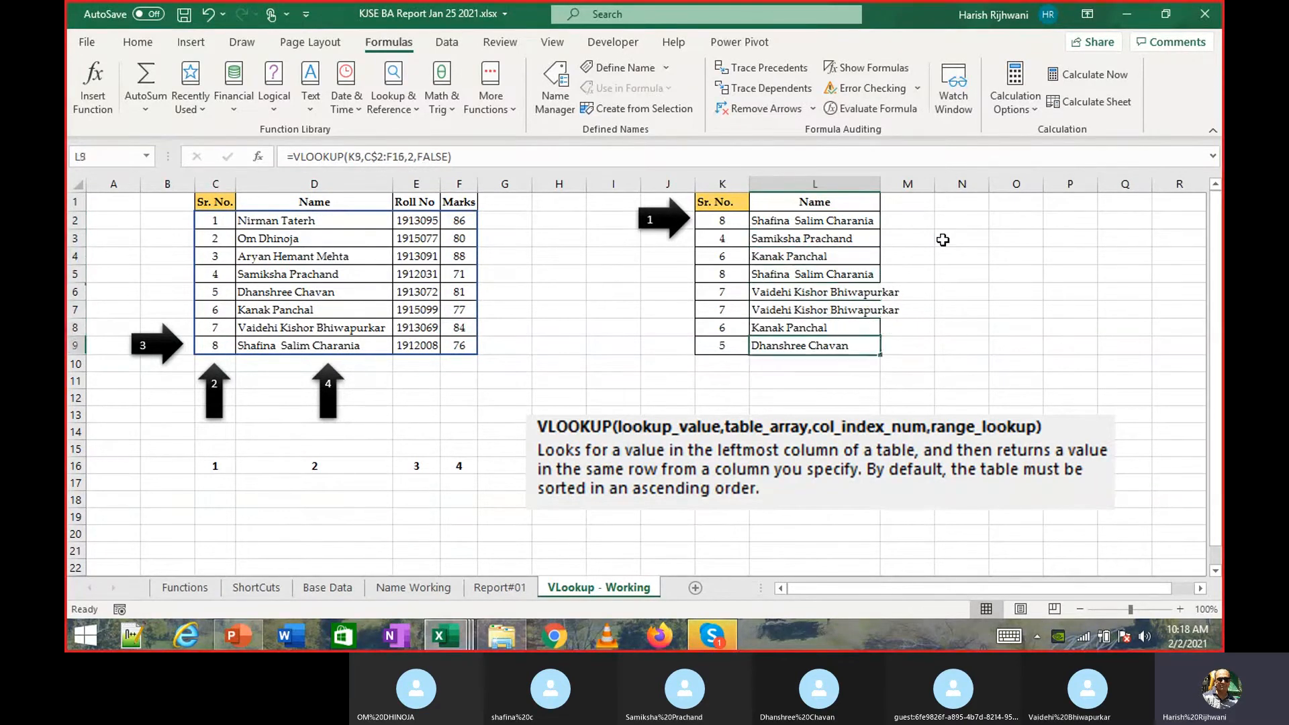
key(Up)
key(Up)
key(Up)
key(Up)
key(Up)
key(Up)
key(Up)
key(Up)
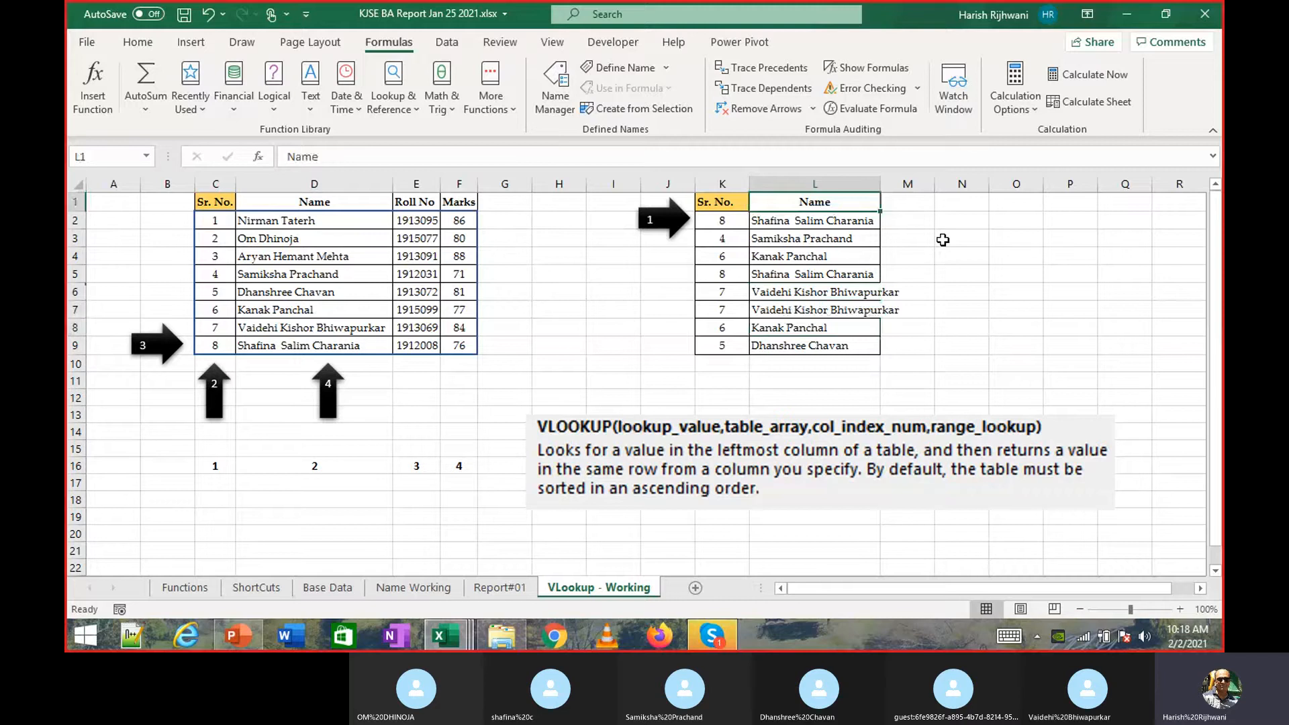
Fill L2's VLOOKUP formula across into M2 and inspect the references in the copied formula.
key(Down)
key(Right)
key(ctrl+r)
key(F2)
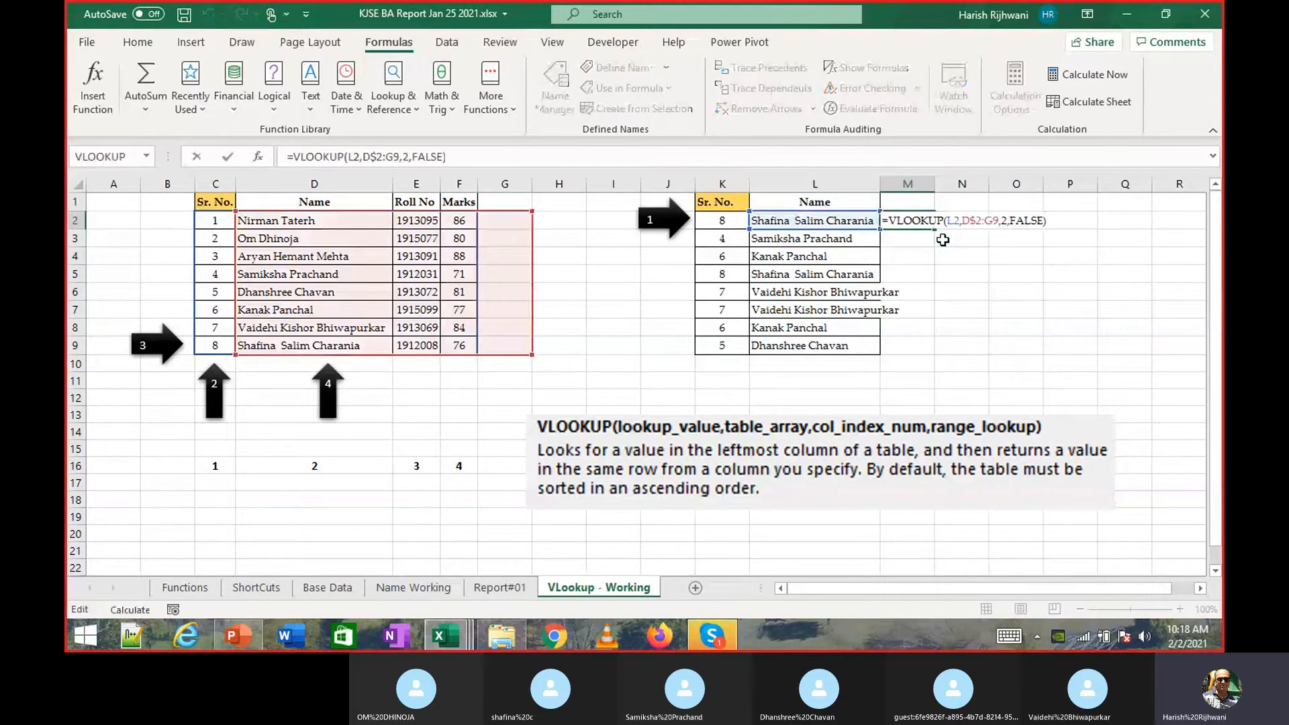
key(ctrl+Return)
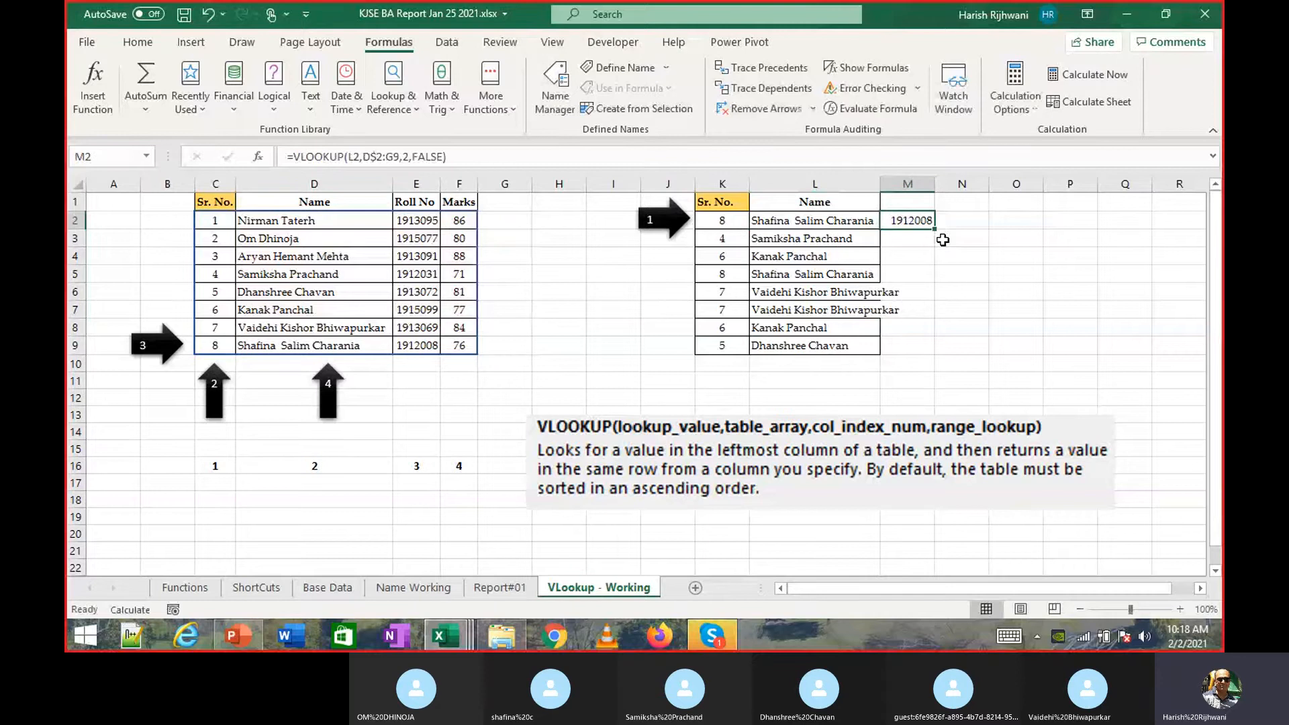
Compare the lookup cell and table range referenced by the formulas in L2 and M2.
key(Left)
key(F2)
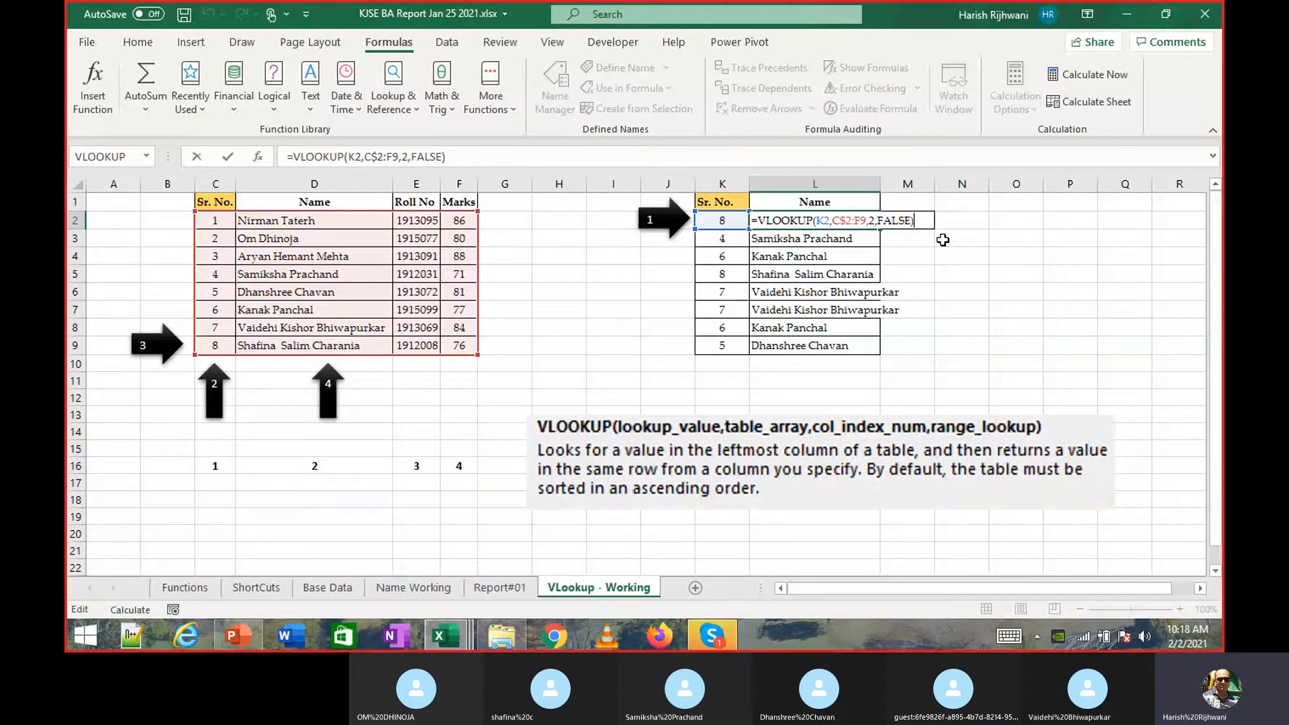
key(Escape)
key(F2)
key(Escape)
key(Right)
key(F2)
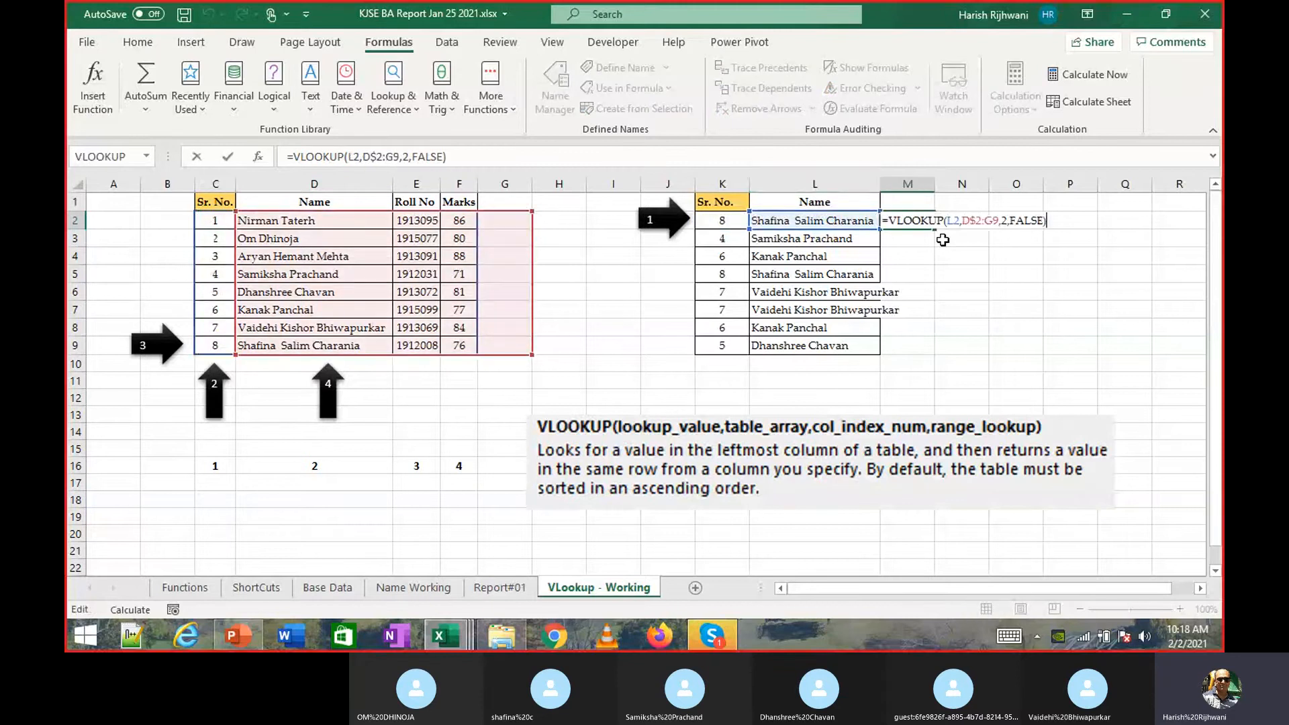
key(Escape)
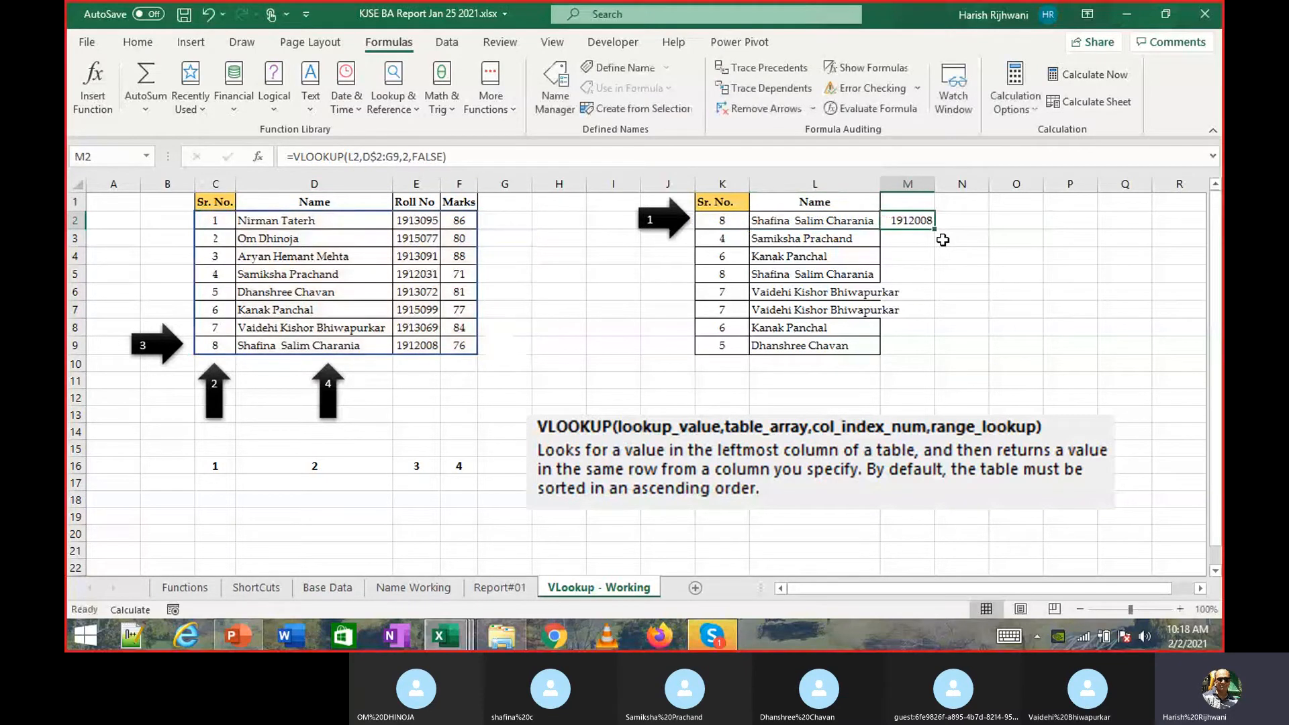
Fill M2's VLOOKUP formula across into N2 and inspect the references in the copied formula.
key(shift+Right)
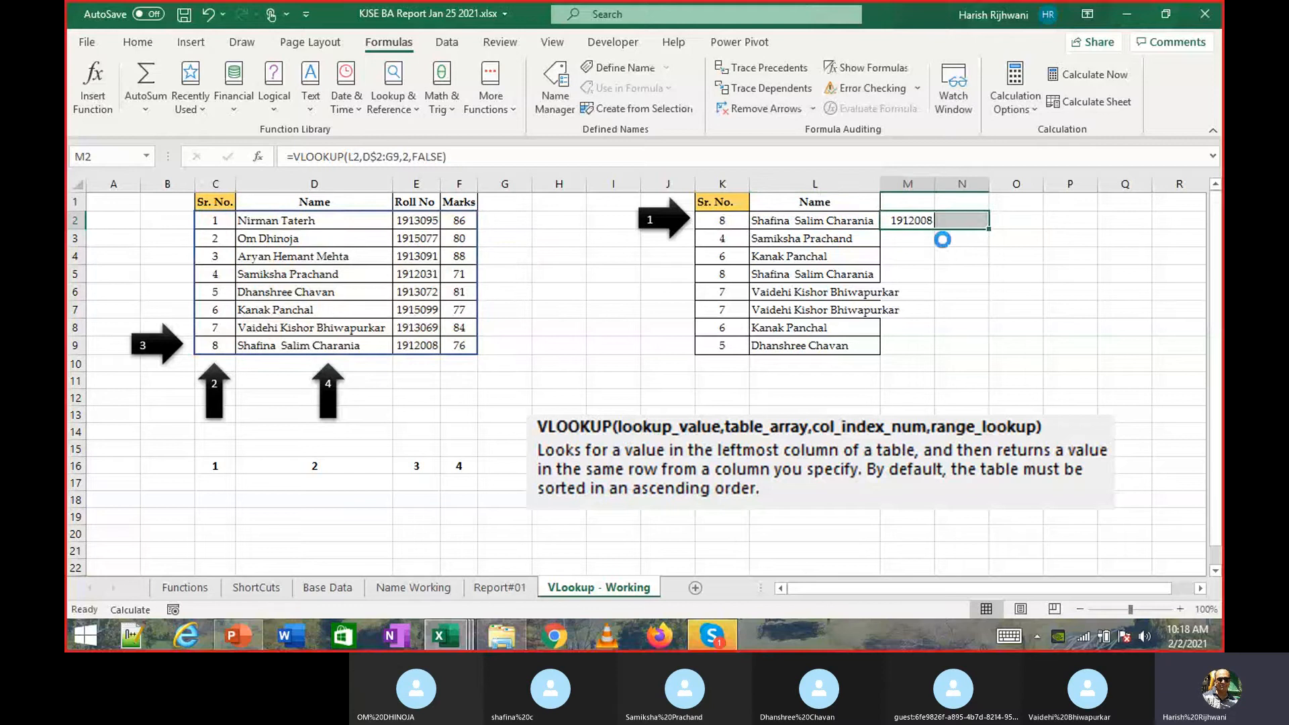
key(Right)
key(ctrl+r)
key(F2)
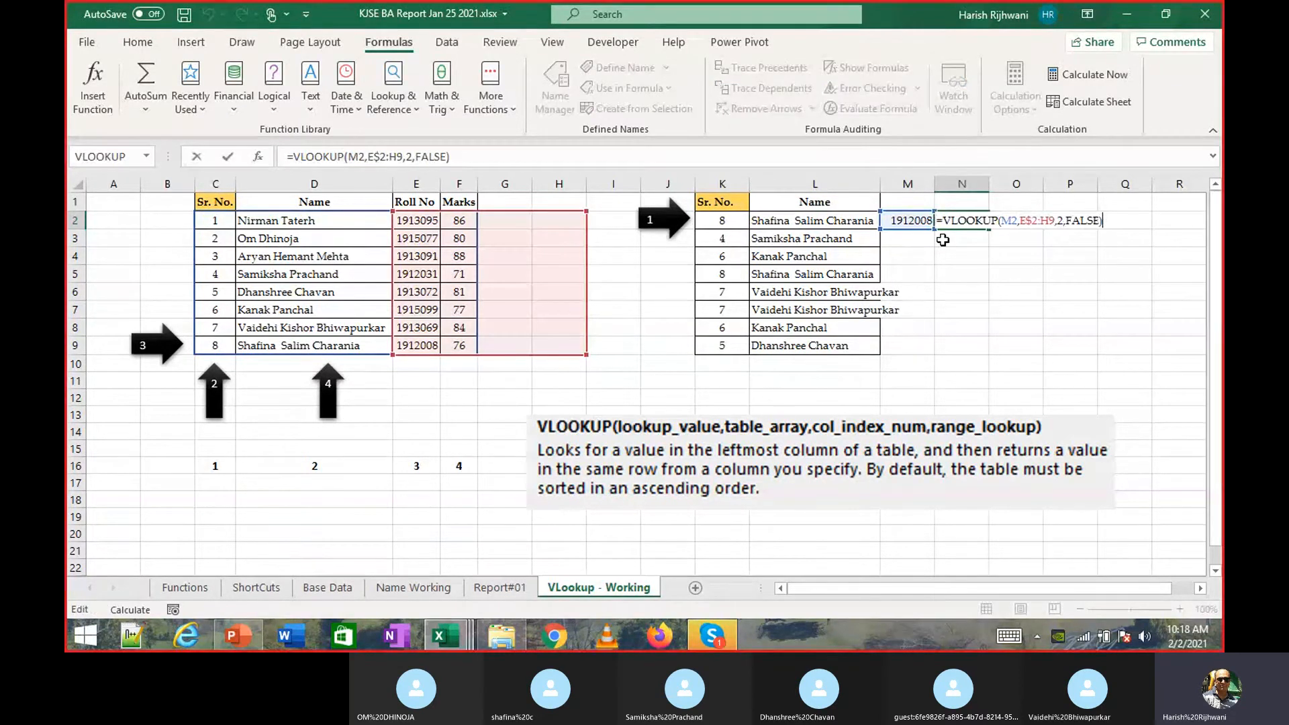
key(Left)
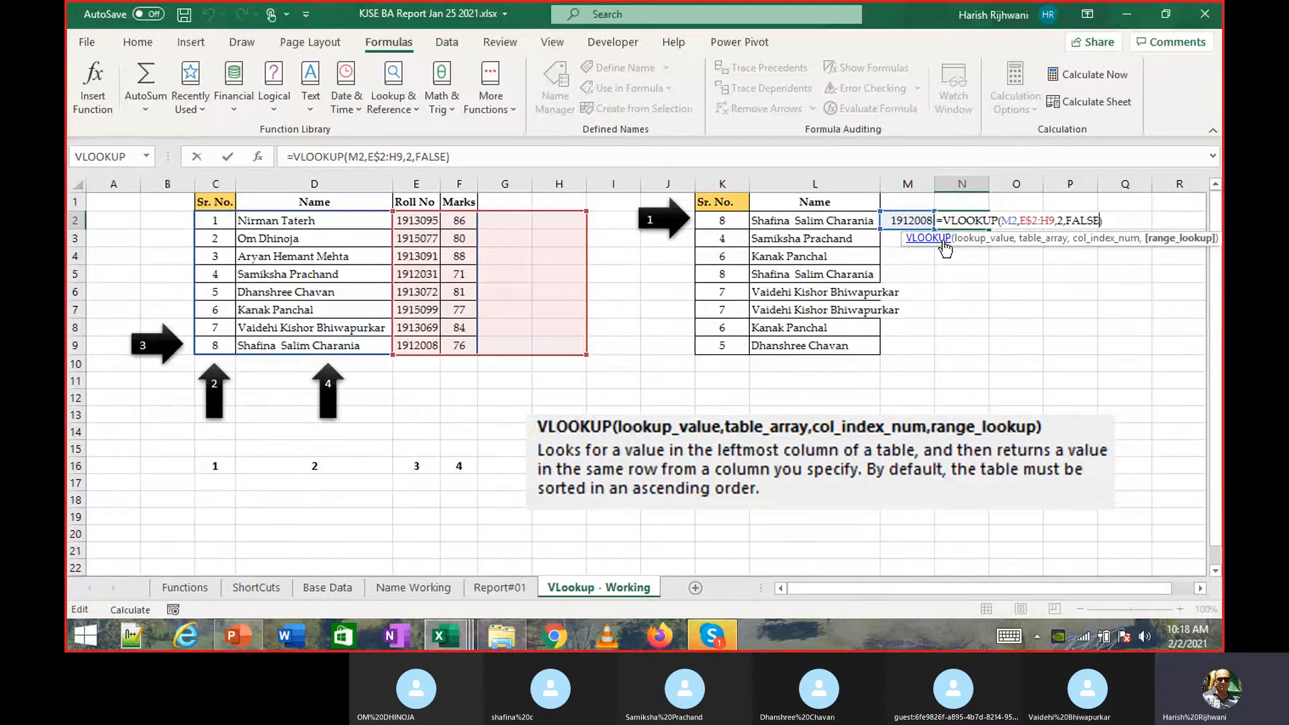
key(Escape)
Try to lock only the column of the table range's start cell as $C2 in L2's formula.
key(Left)
key(Left)
key(F2)
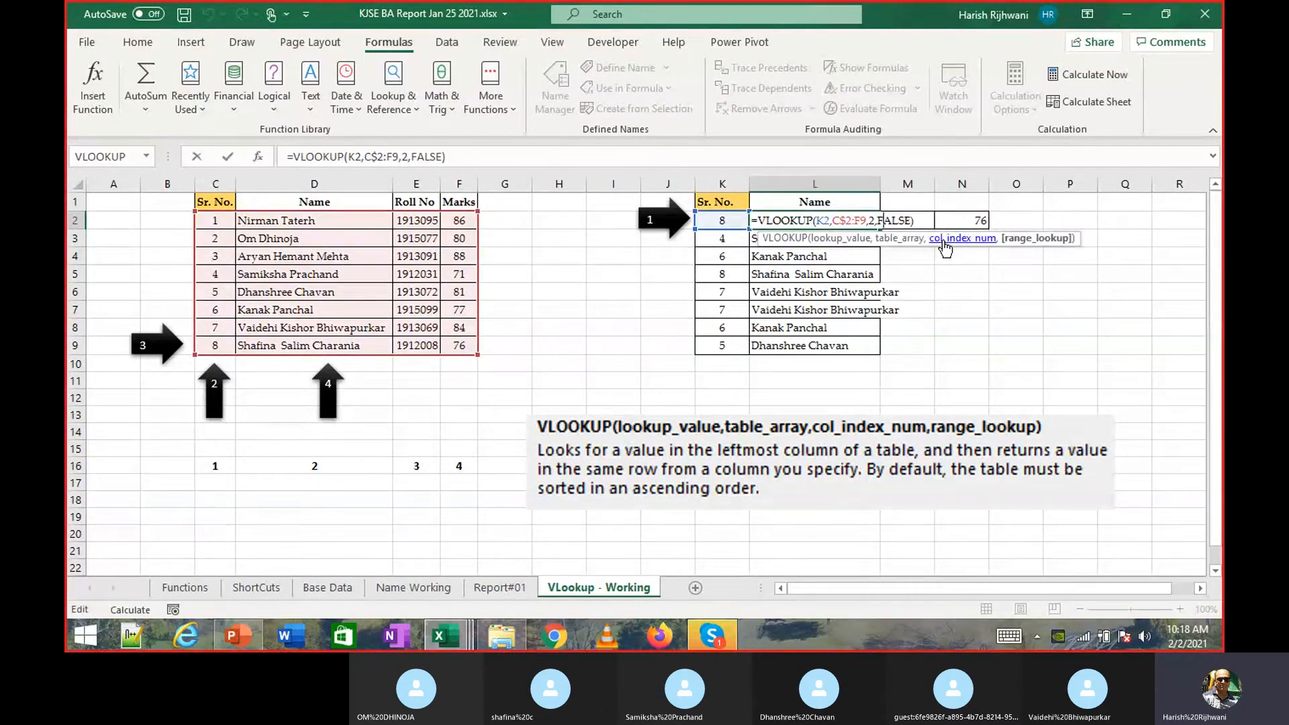
key(Left)
key(Left)
key(Left)
key(Left)
key(Left)
key(Left)
key(Left)
key(Left)
key(Left)
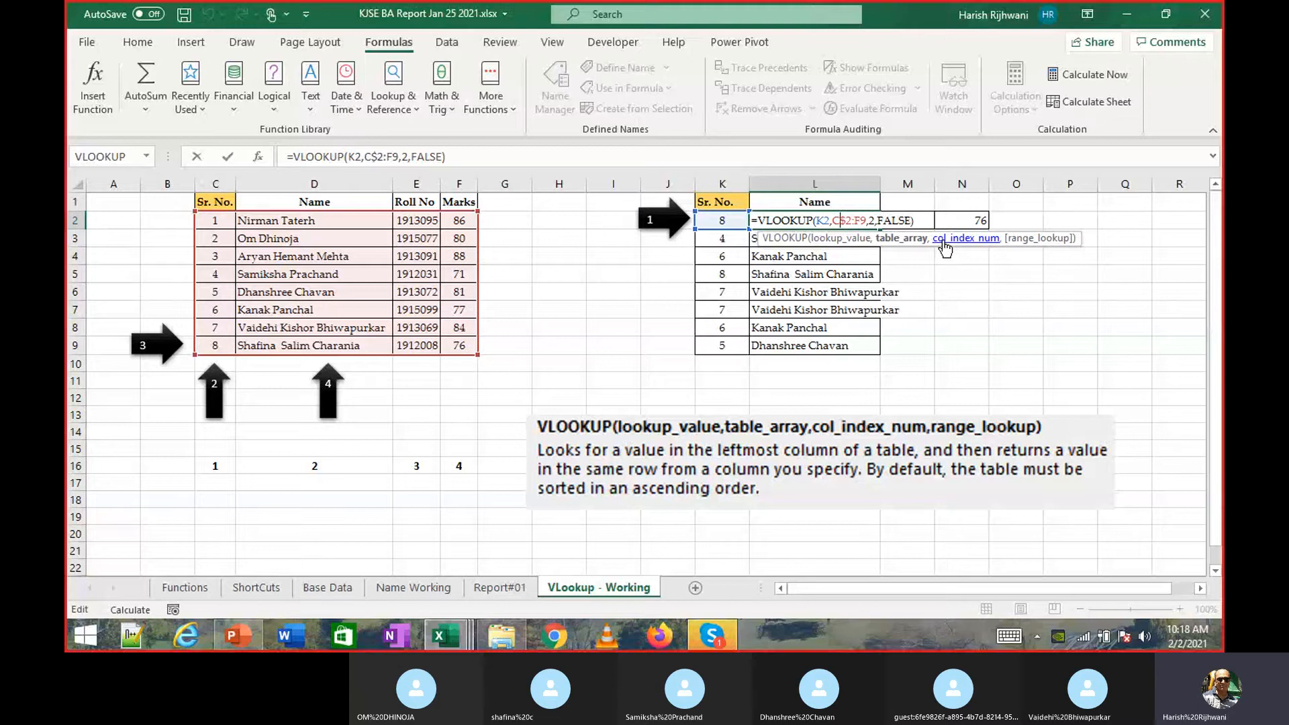
key(F4)
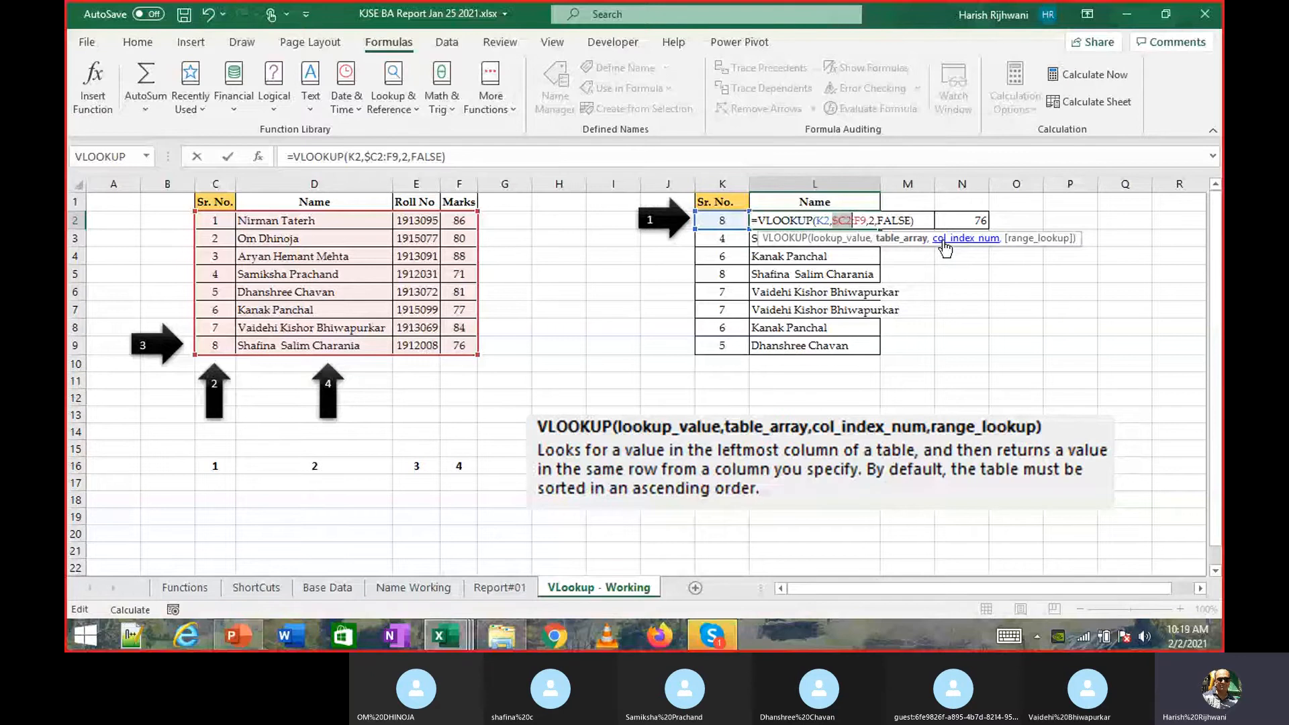
key(Escape)
Copy the VLOOKUP formula from L2 and paste it over L2 to L9.
key(Up)
key(ctrl+c)
key(shift+ctrl+Down)
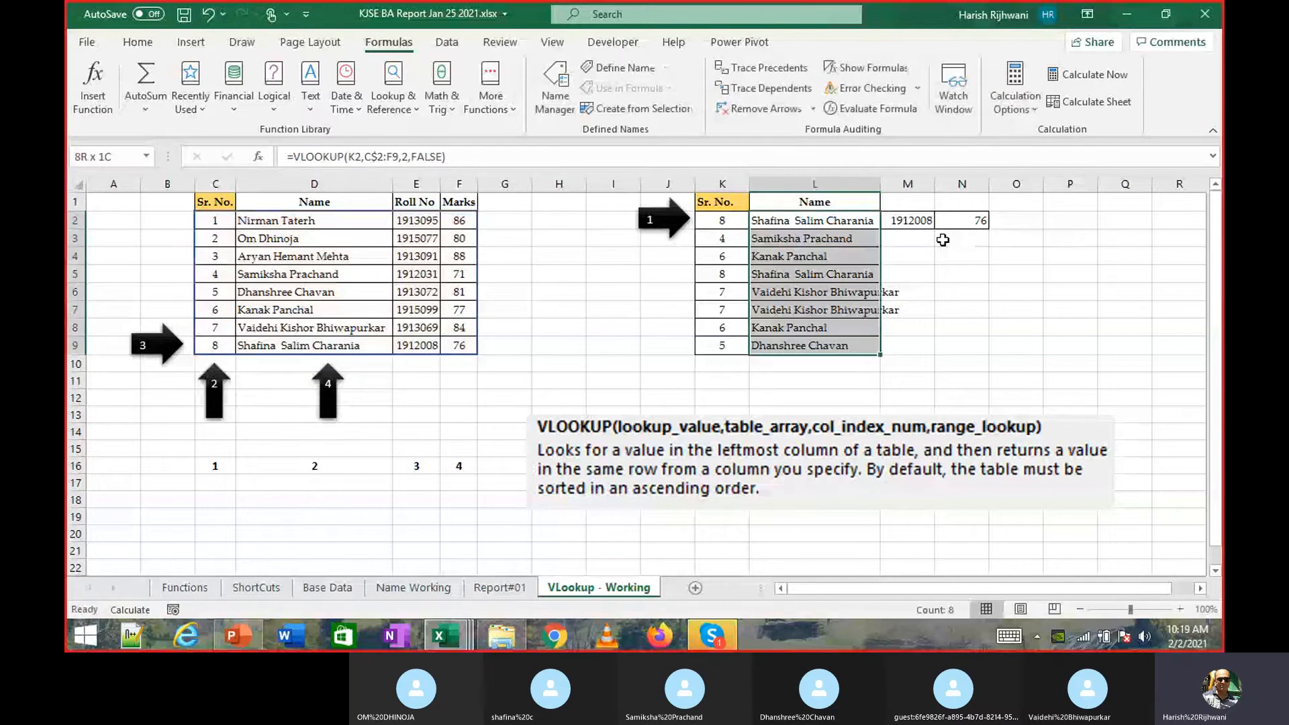
key(ctrl+v)
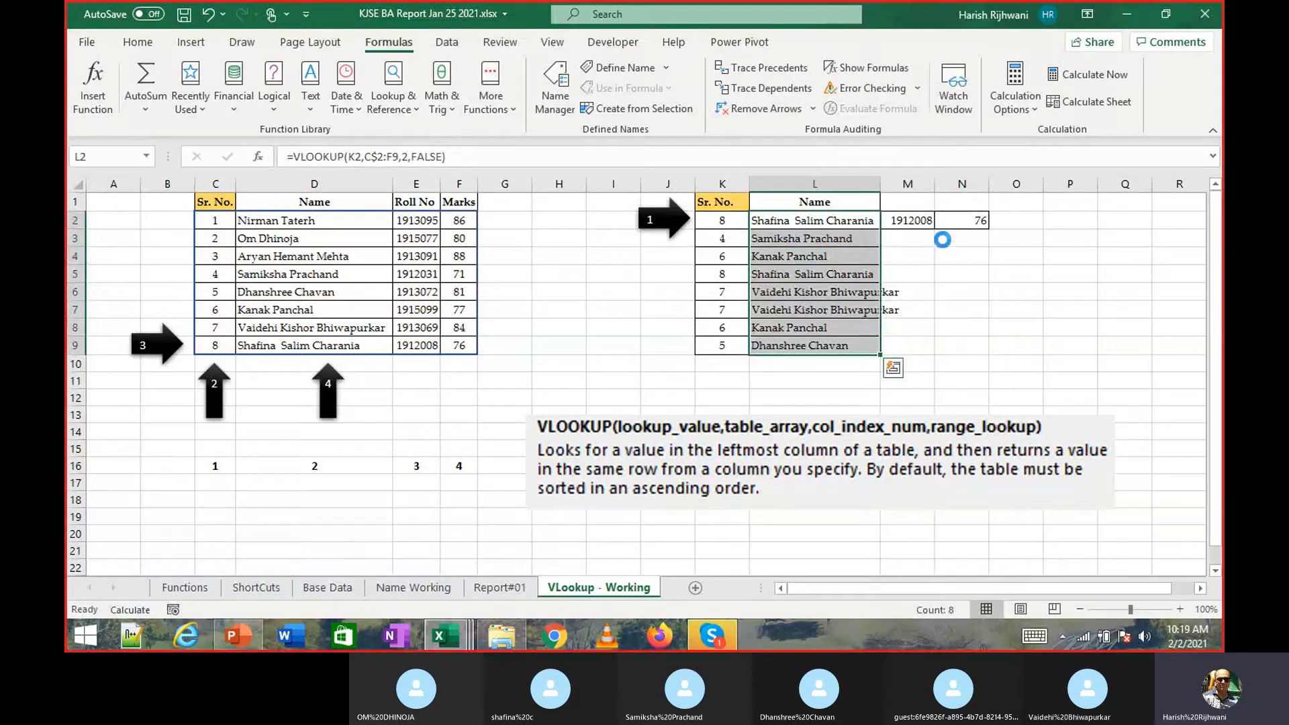
Inspect how the lookup cell and table range references change in the VLOOKUP formulas in L3 to L5.
key(Down)
key(F2)
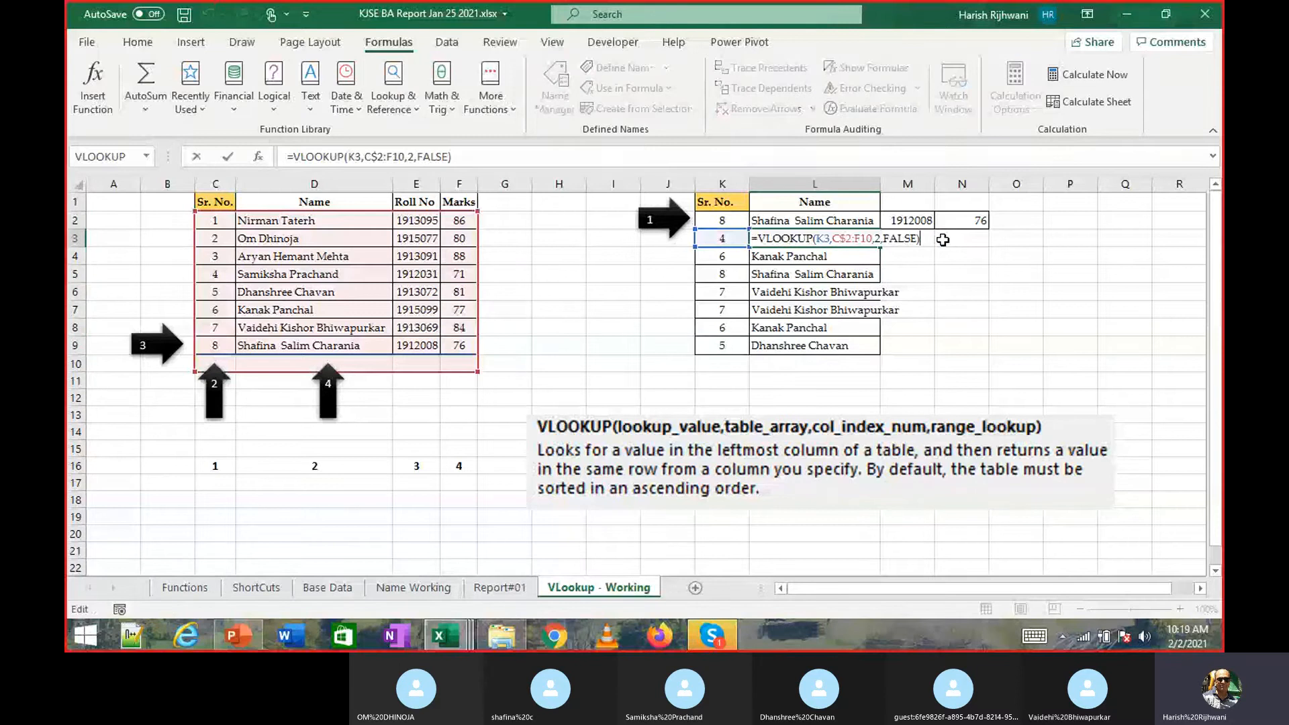
key(Return)
key(F2)
key(Escape)
key(F2)
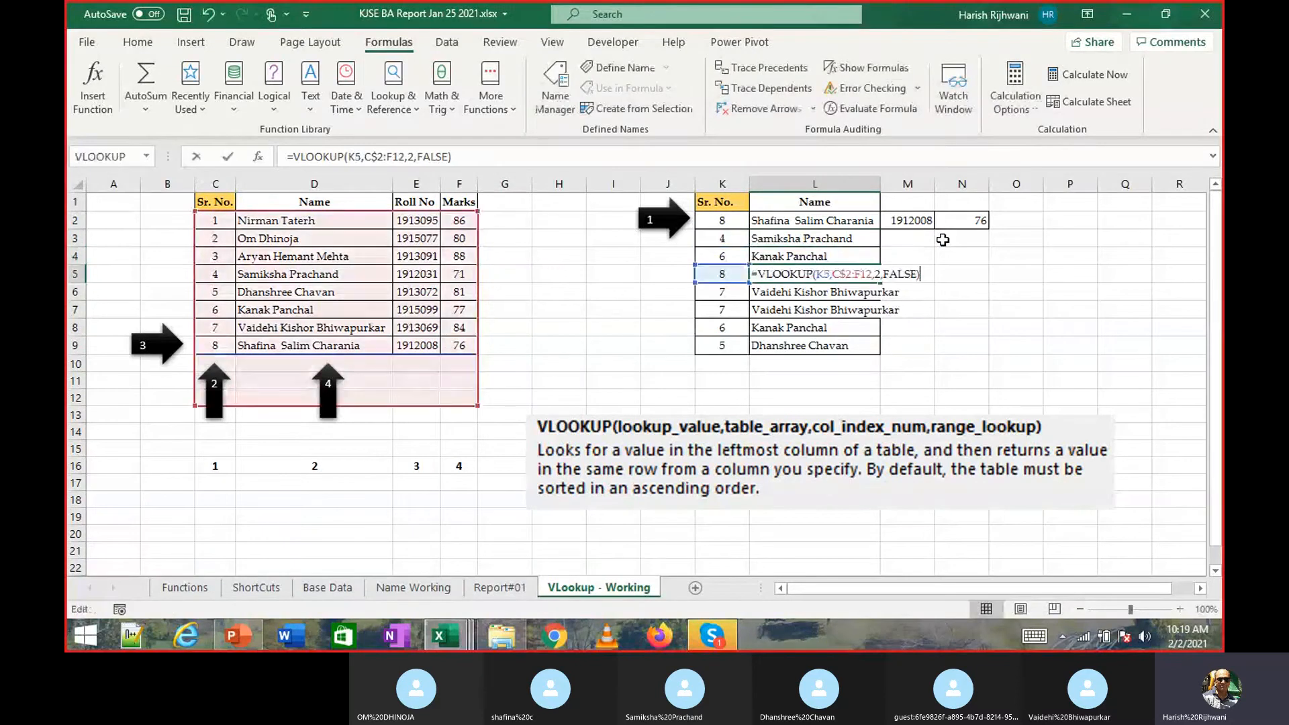
key(Escape)
key(Up)
key(Up)
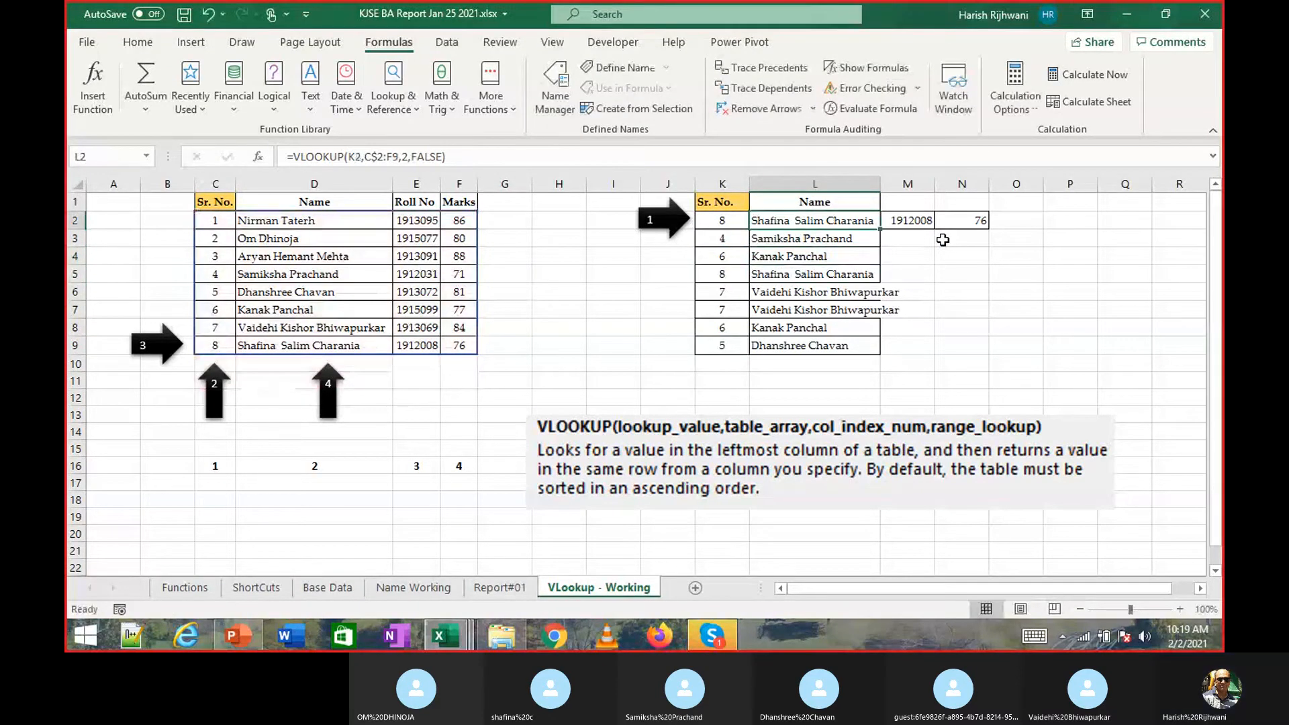
Step through the copied formulas in L2 to L9 and inspect the table range referenced in L9.
key(Down)
key(Down)
key(Down)
key(Down)
key(Down)
key(Up)
key(Up)
key(Up)
key(Up)
key(Up)
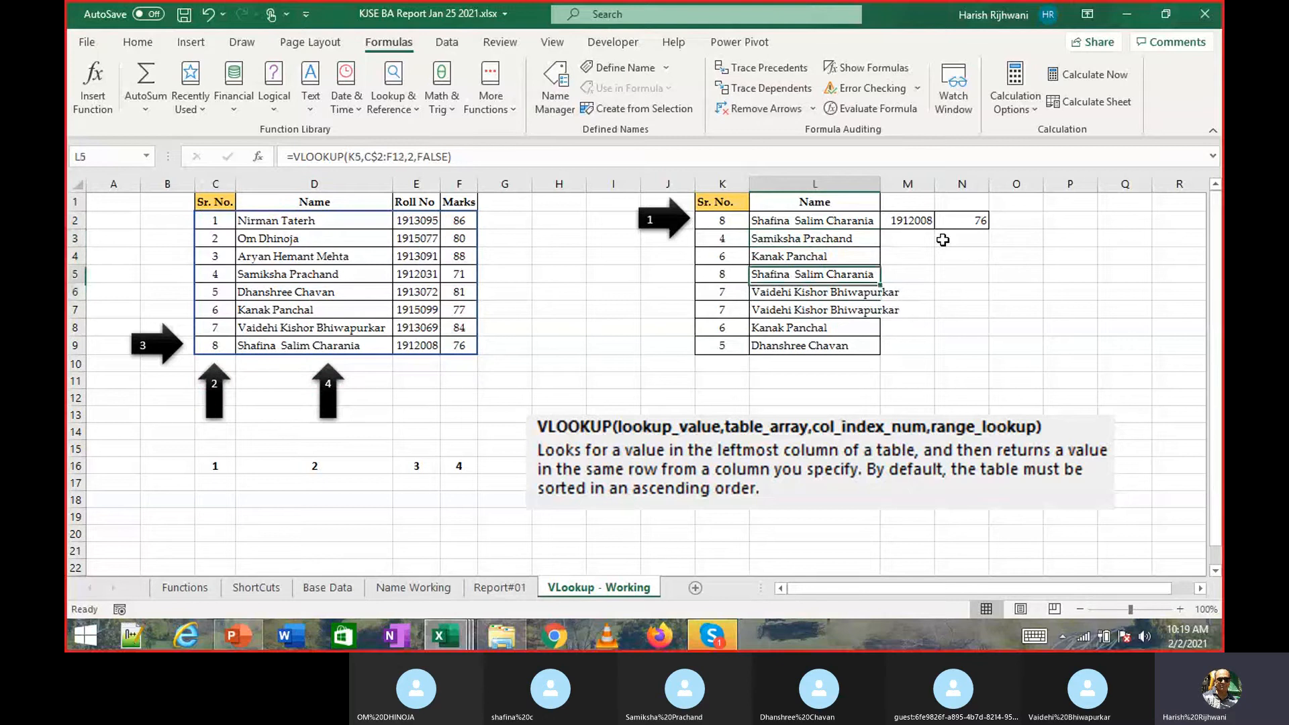
key(Down)
key(Down)
key(Down)
key(Down)
key(Down)
key(Down)
key(Down)
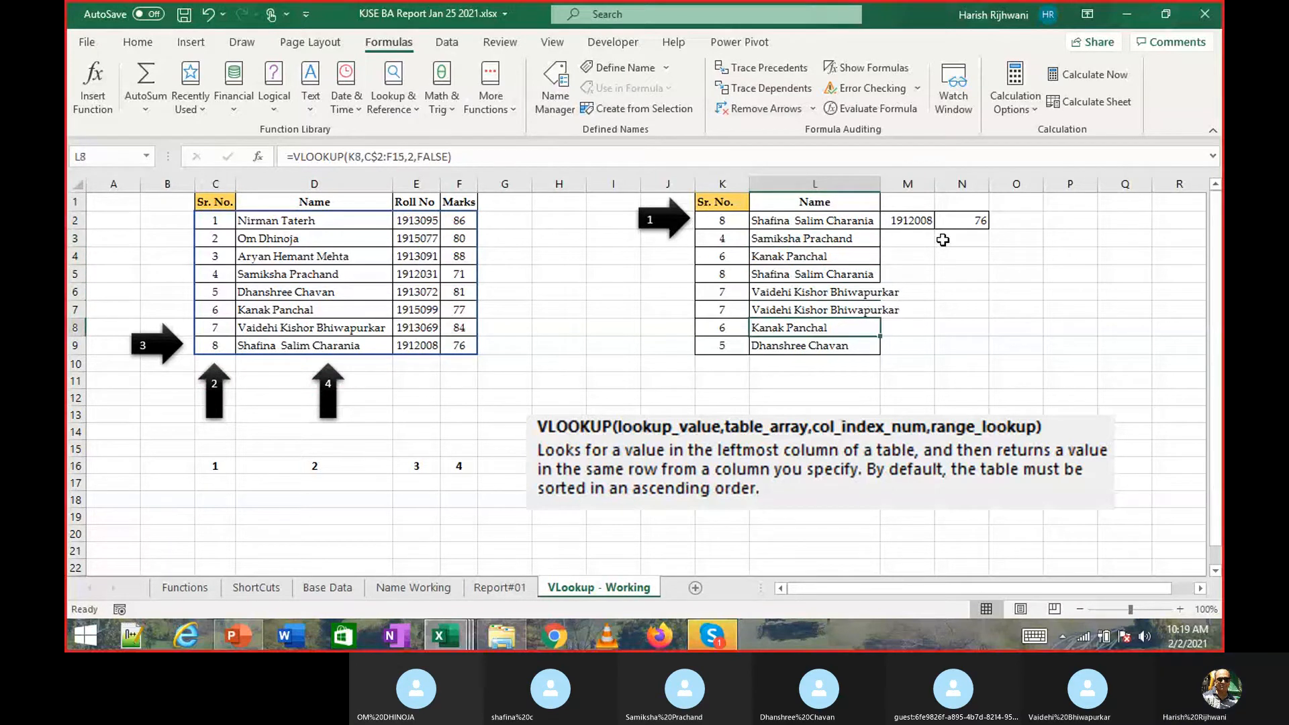
key(F2)
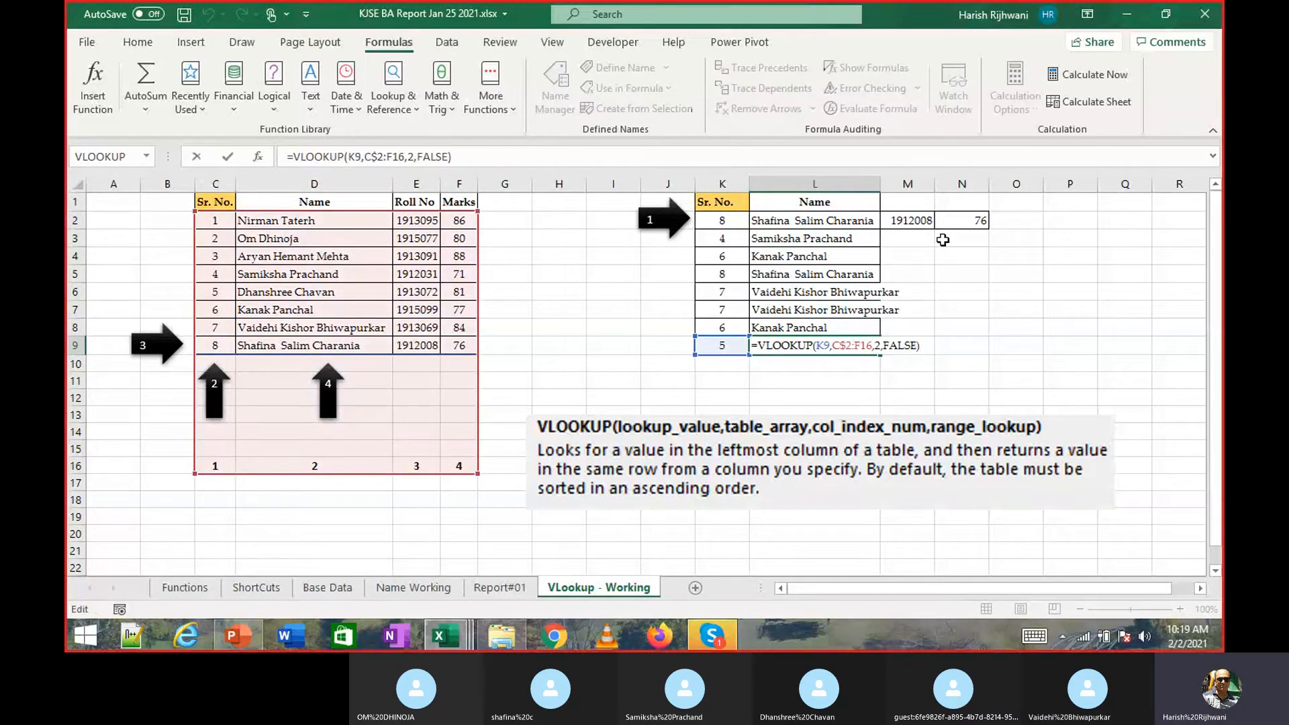
key(Escape)
Compare the table range references in L2's and M2's VLOOKUP formulas.
key(Up)
key(Up)
key(Up)
key(Up)
key(Up)
key(Up)
key(Up)
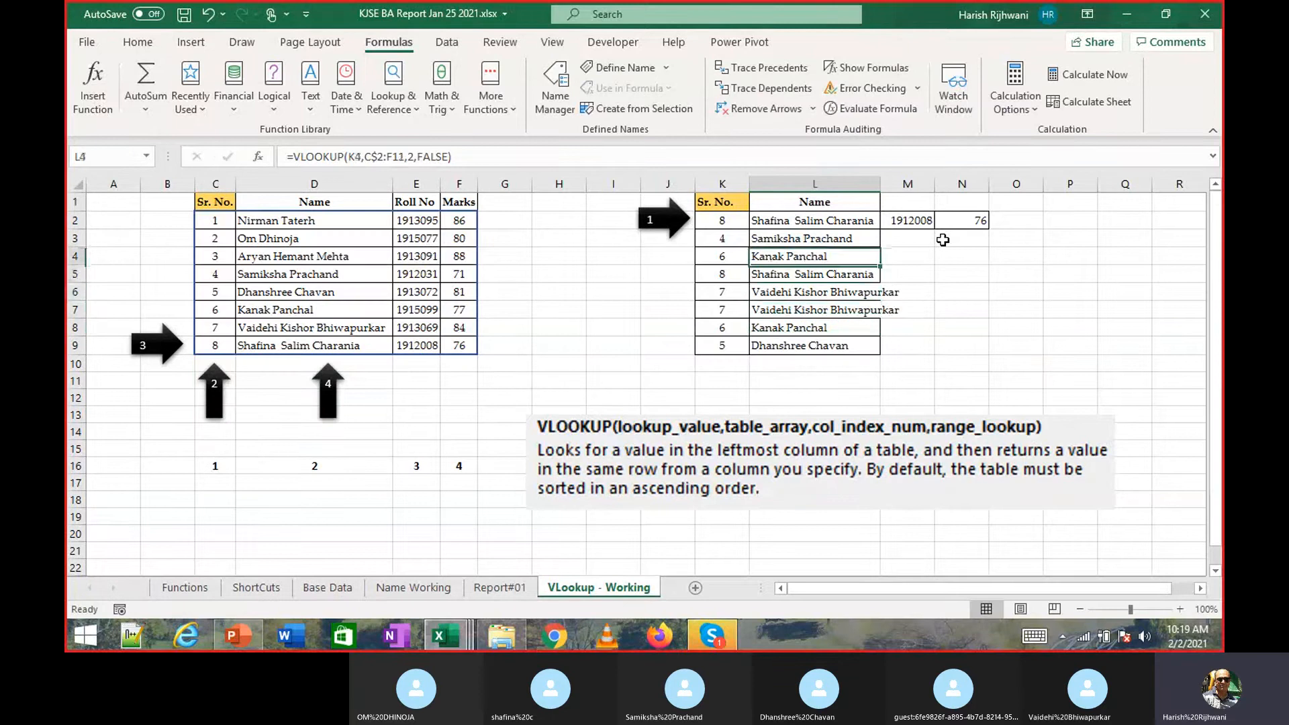
key(Right)
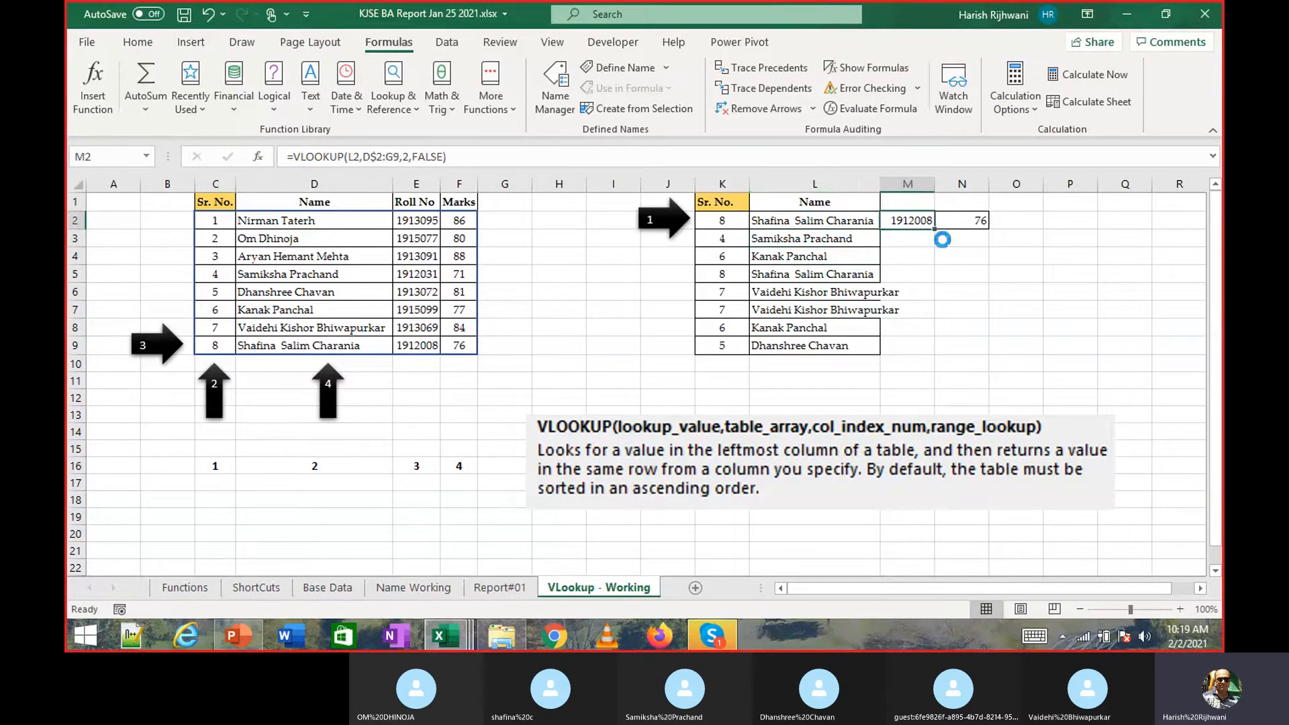
key(Left)
key(F2)
key(Return)
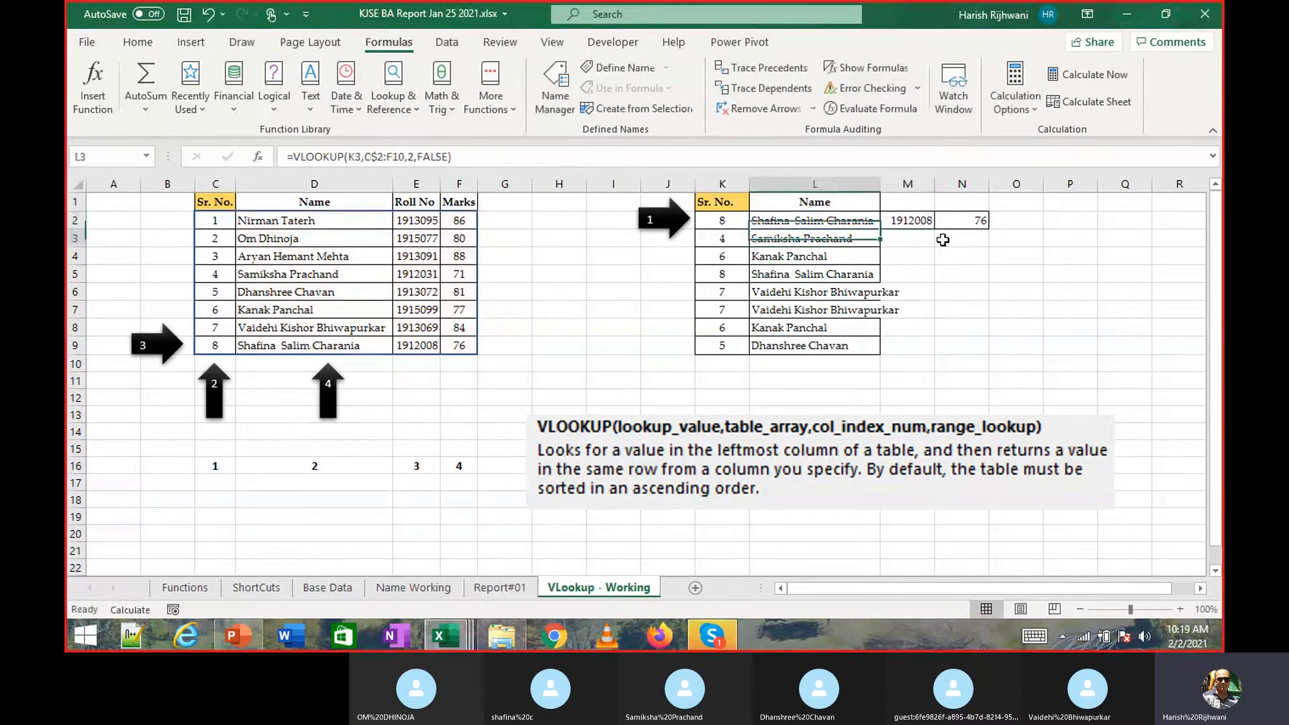
Copy M2's VLOOKUP formula down into M3 and inspect its lookup cell and table range.
key(Right)
key(Up)
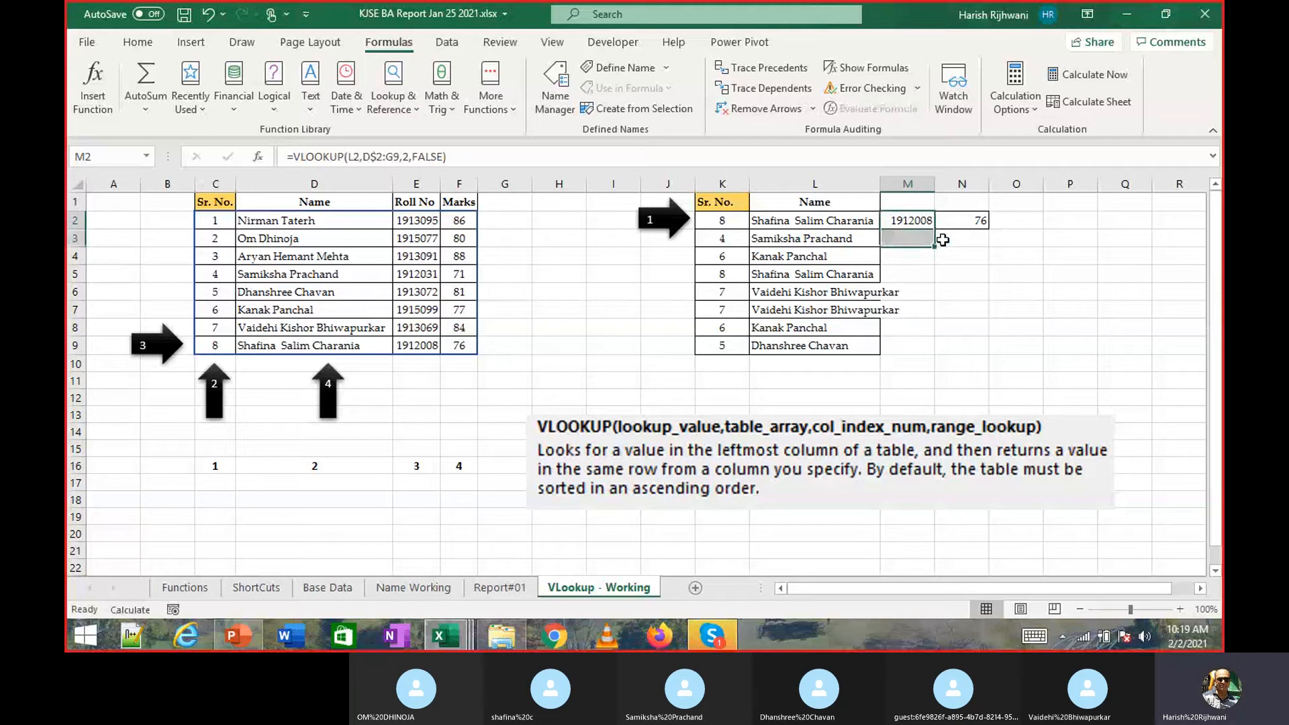
key(Left)
key(Right)
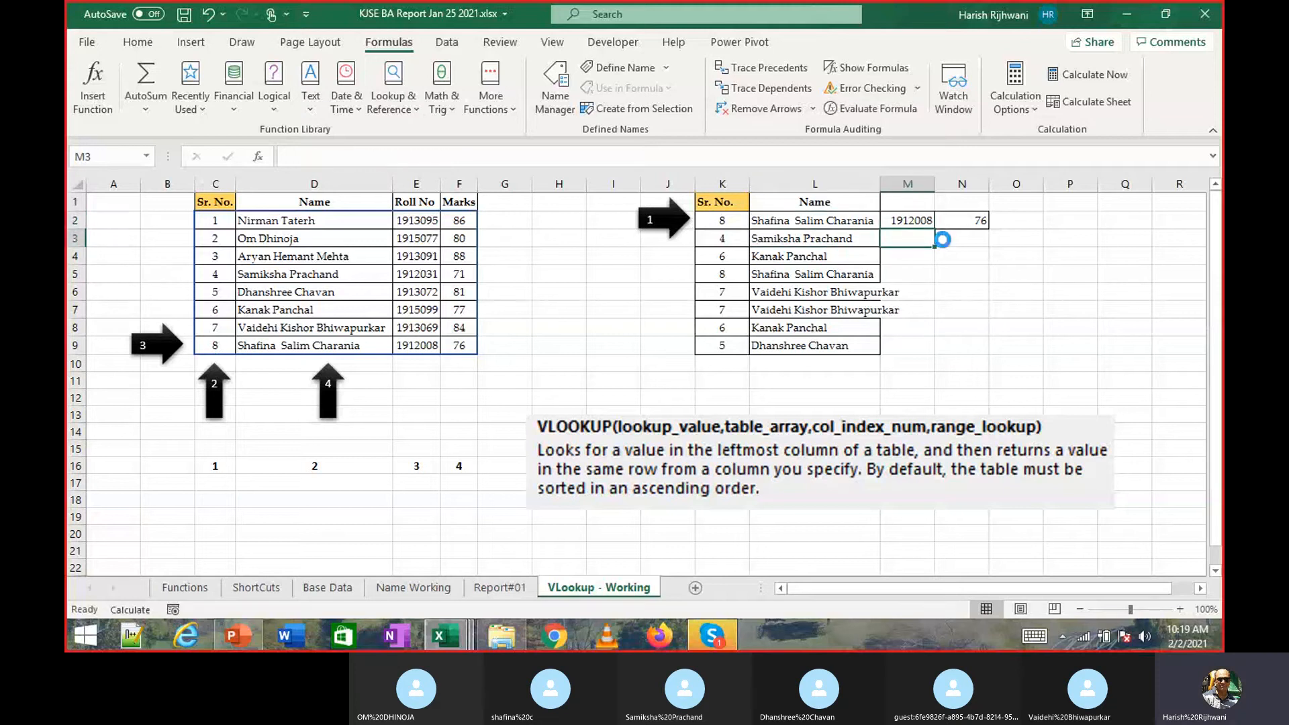
key(ctrl+v)
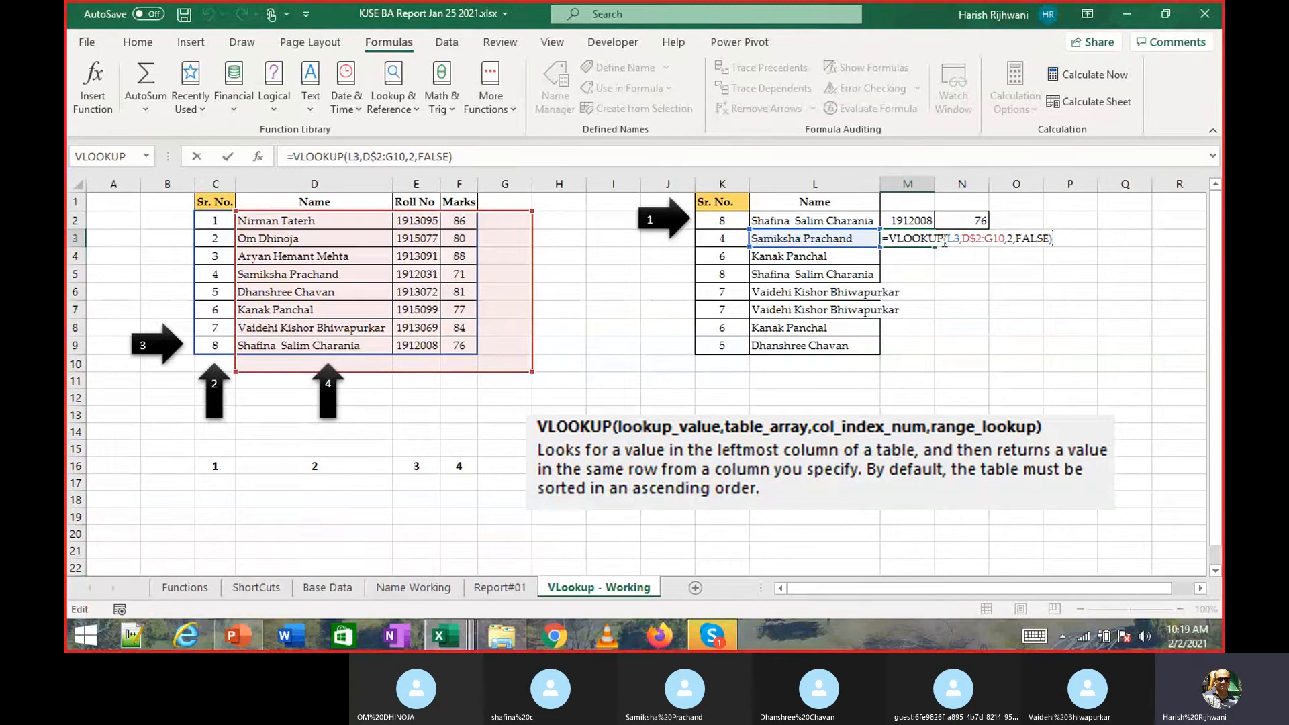
key(Return)
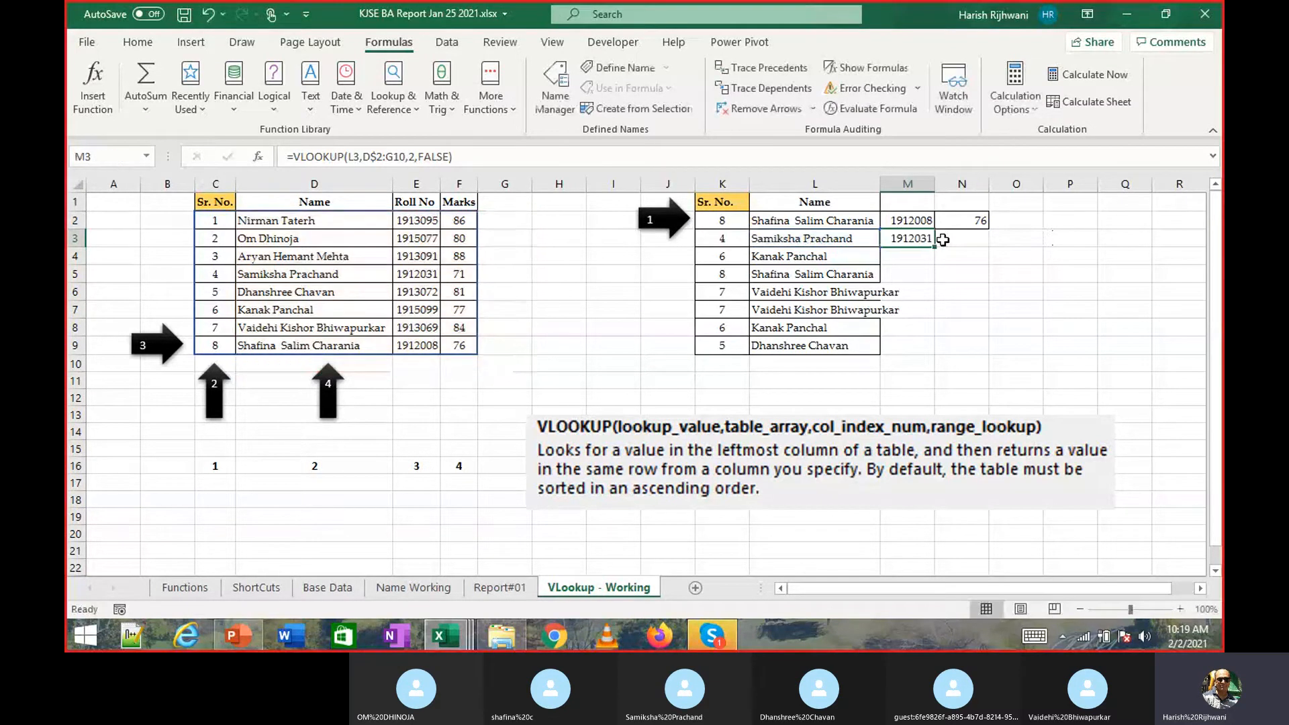
Change the table range's start cell in L2's VLOOKUP formula to the column-locked reference $C2.
key(Up)
key(Up)
key(Left)
key(F2)
key(Left)
key(Left)
key(Left)
key(Left)
key(Left)
key(Left)
key(Left)
key(Left)
key(Left)
key(Left)
key(Left)
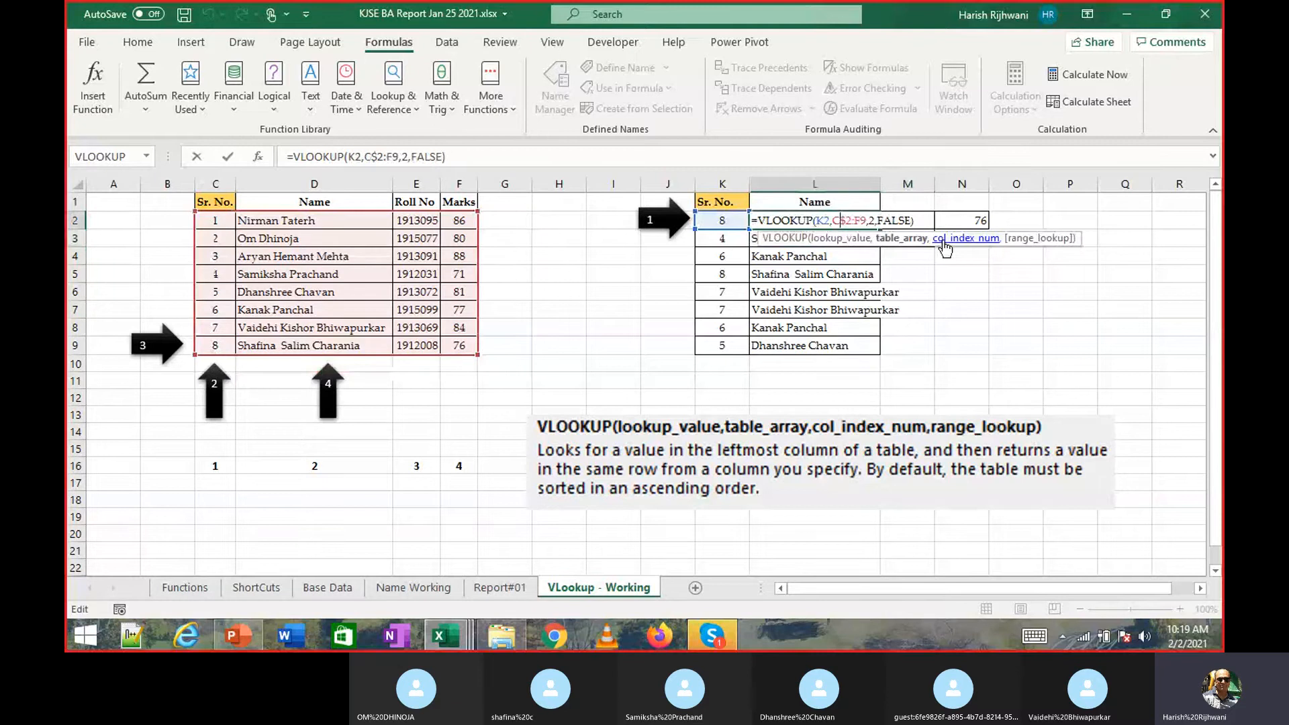
key(F4)
key(Return)
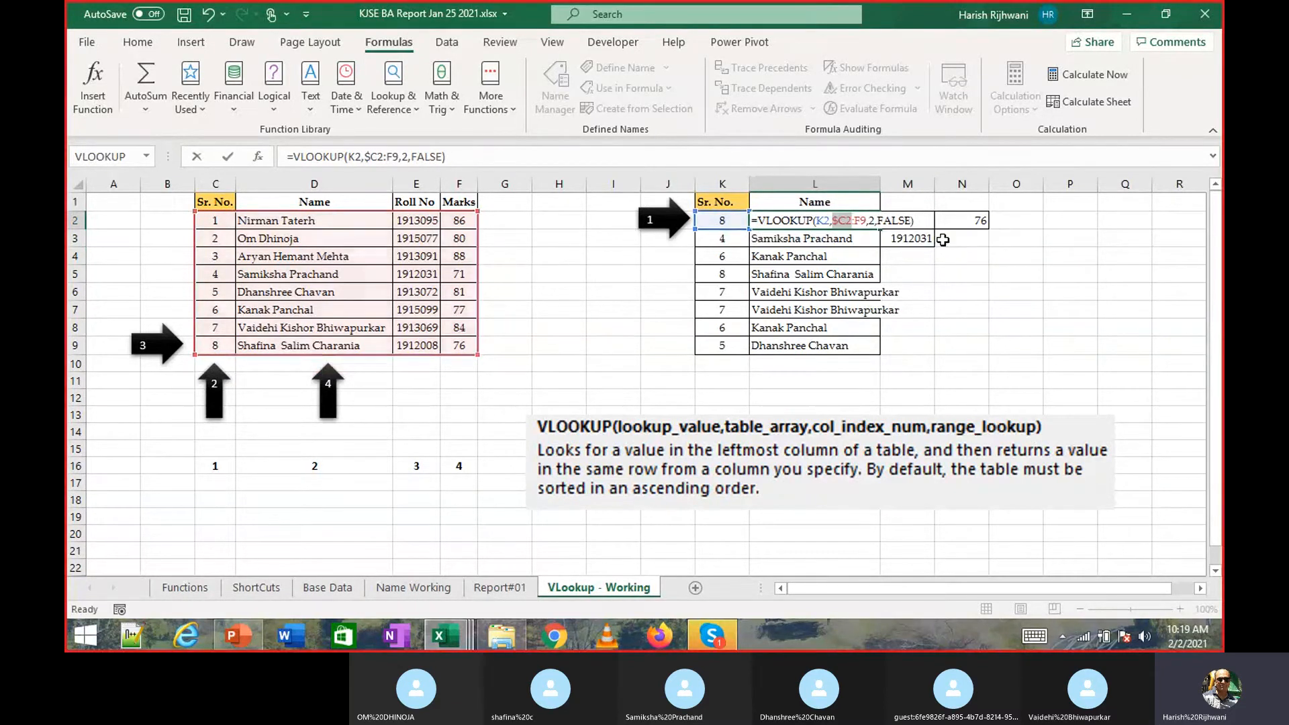
Fill L2's VLOOKUP formula across into M2 and inspect the references in the copied formula.
key(Up)
key(shift+Right)
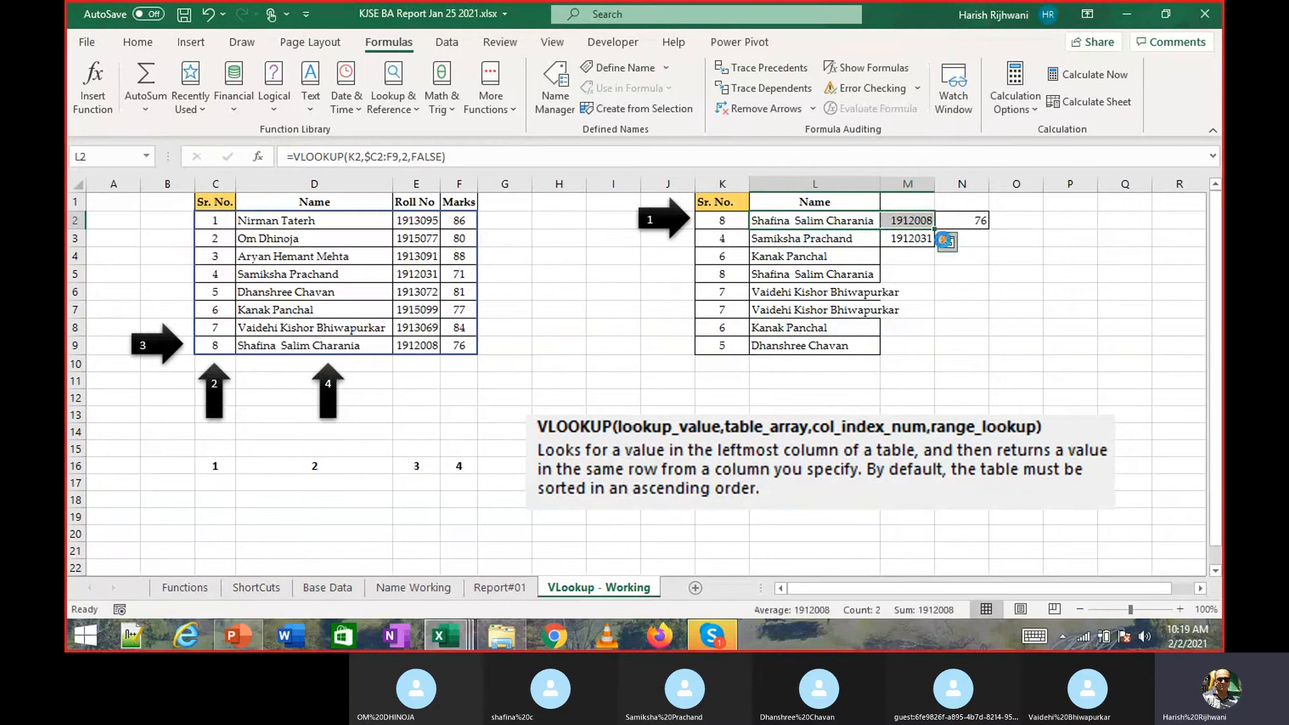
key(Right)
key(ctrl+r)
key(F2)
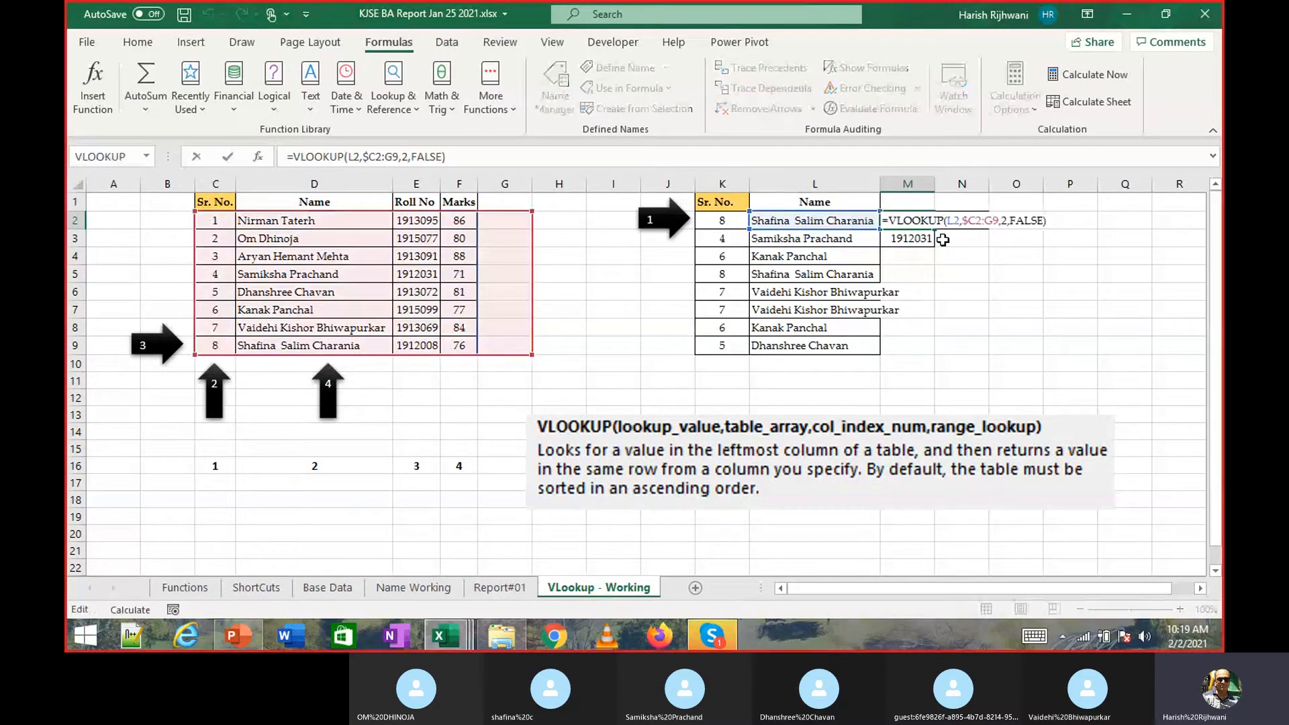
key(Escape)
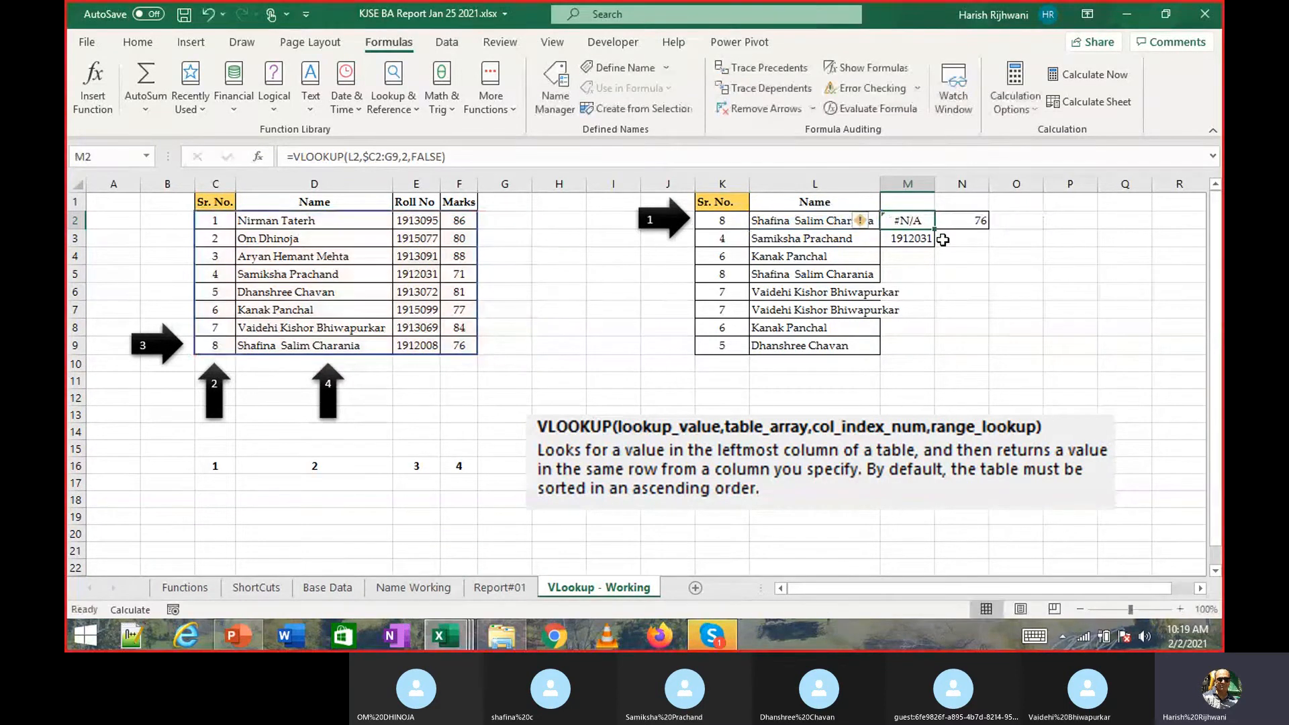
key(F2)
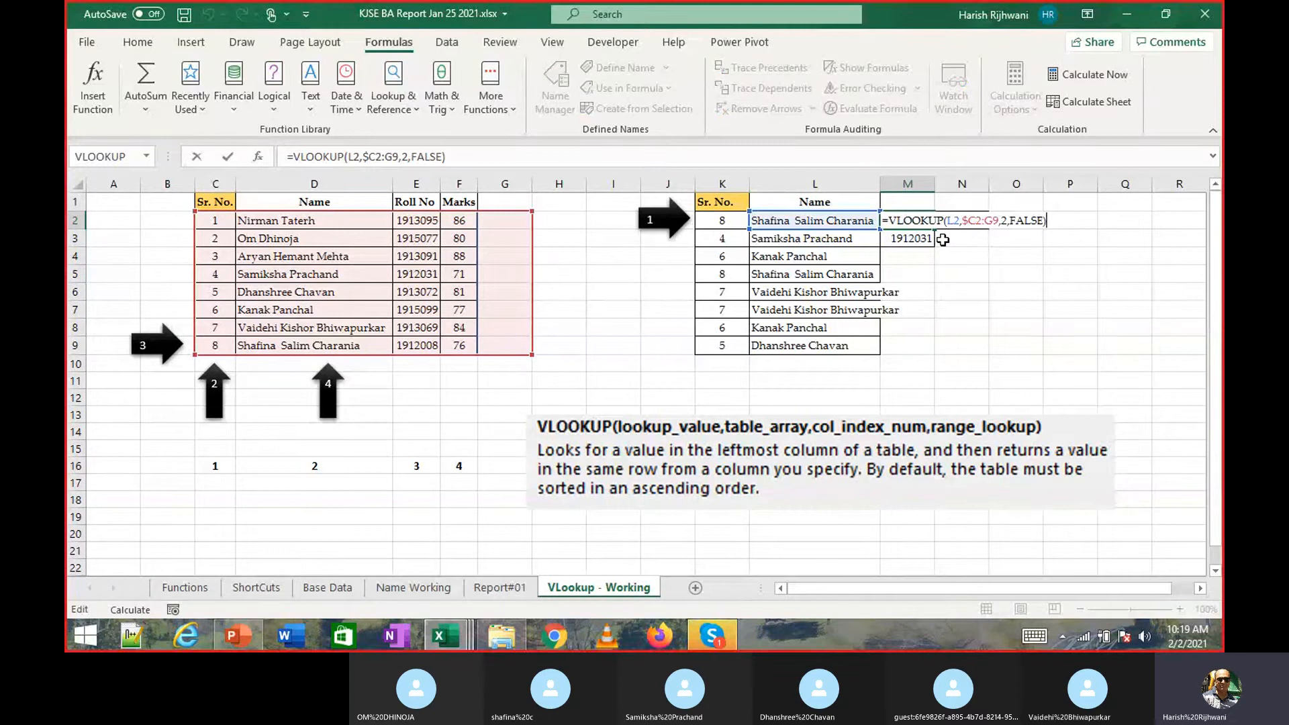
key(Escape)
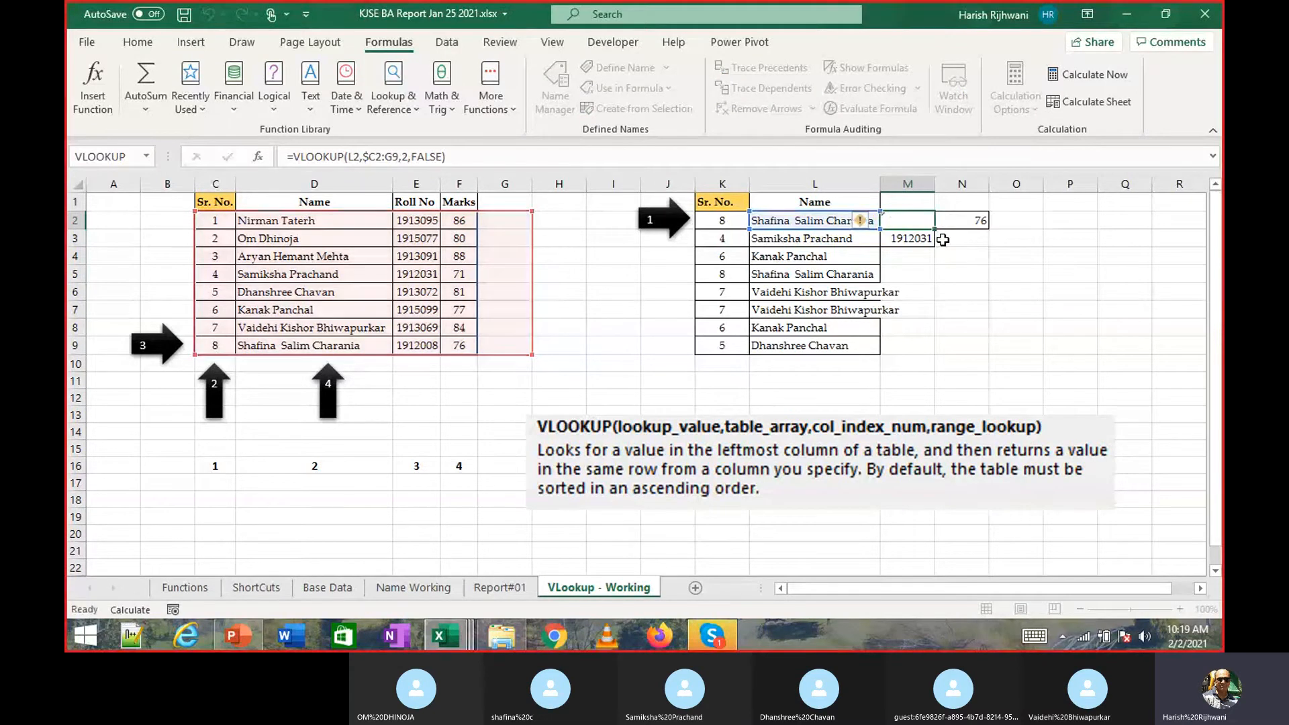
key(Escape)
key(Left)
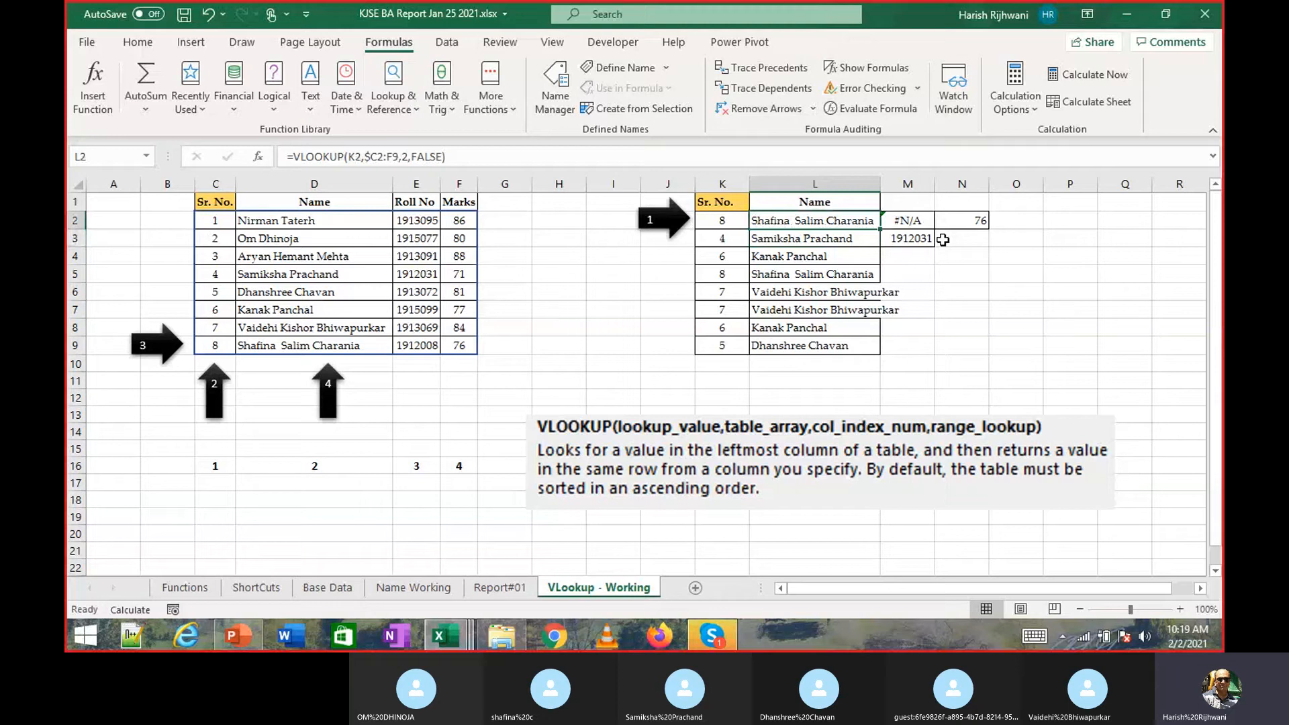
Make the table range in L2's VLOOKUP formula absolute as $C$2:$F$9 and fill the formula down to L9.
key(F2)
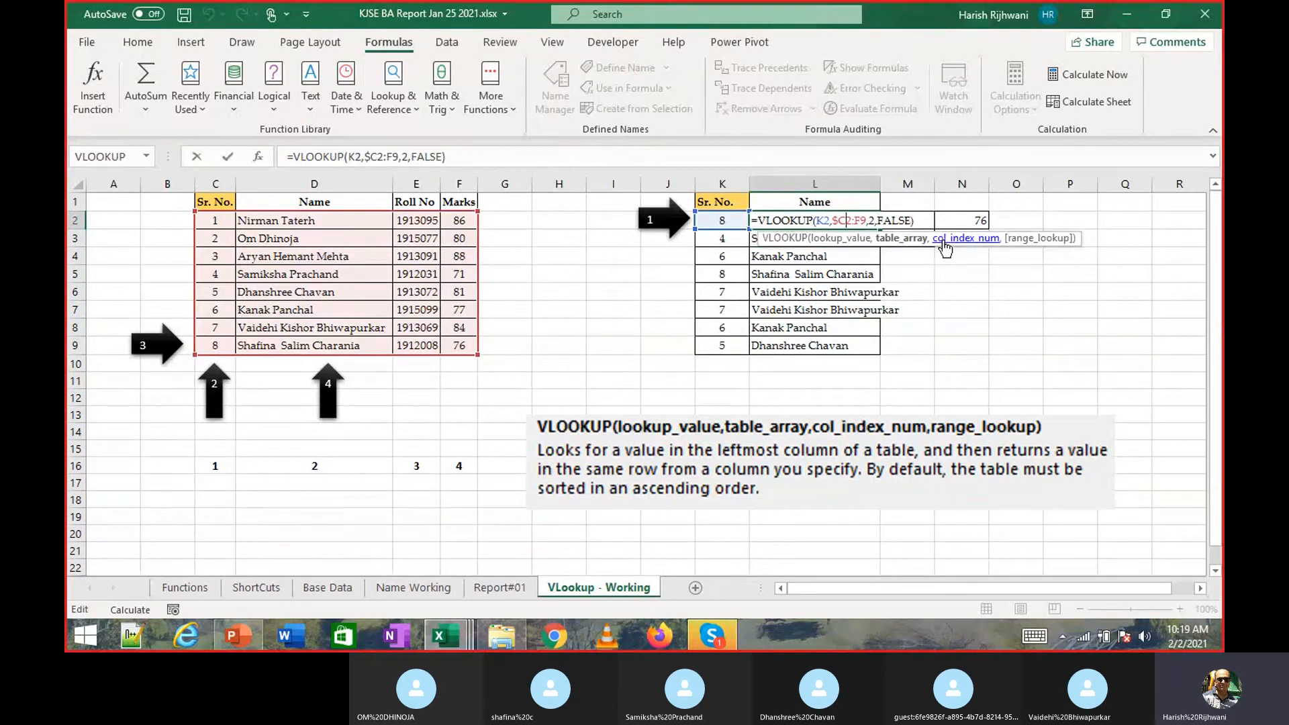
key(F4)
key(F4)
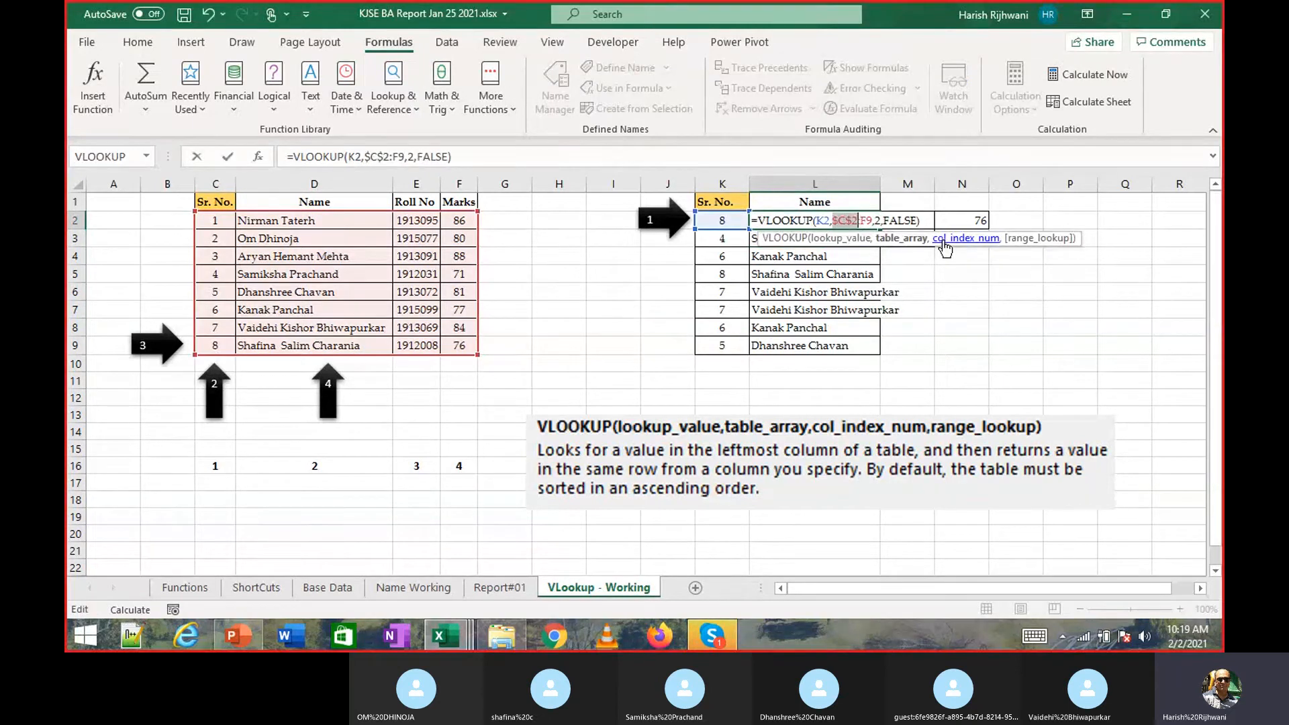
key(Right)
key(Right)
key(F4)
key(ctrl+Return)
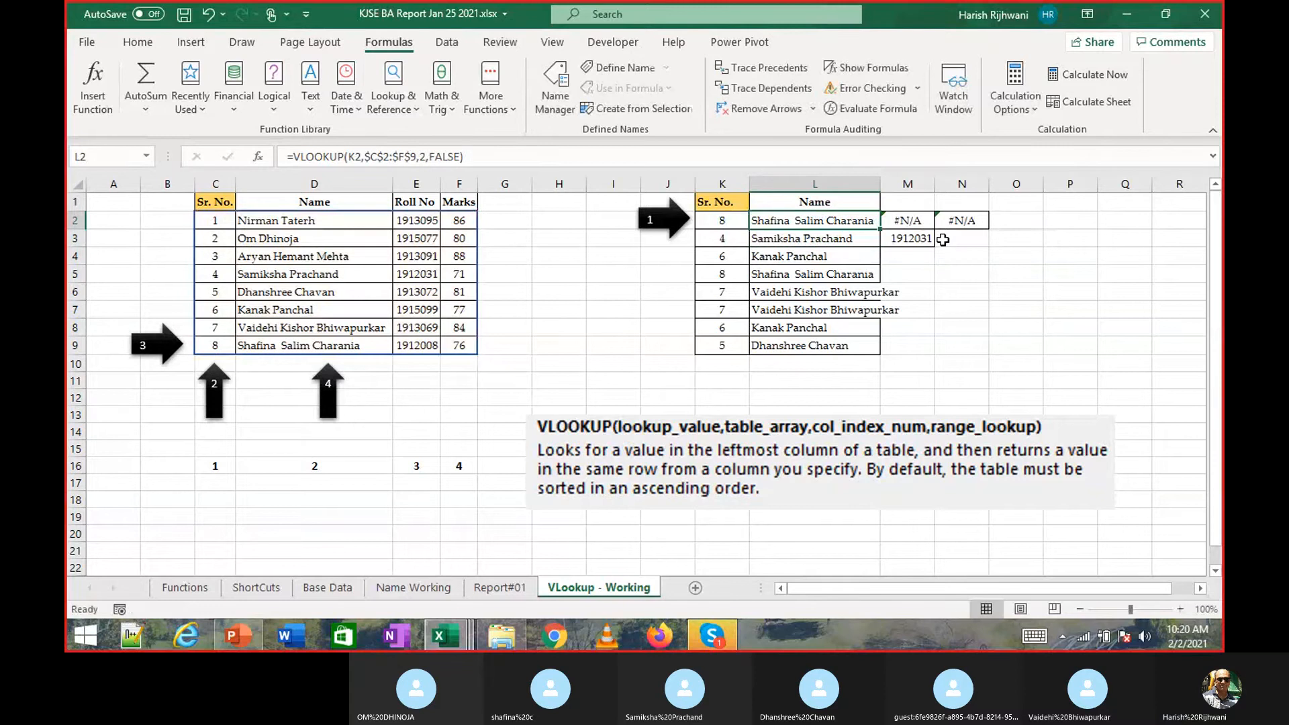
double_click(943, 240)
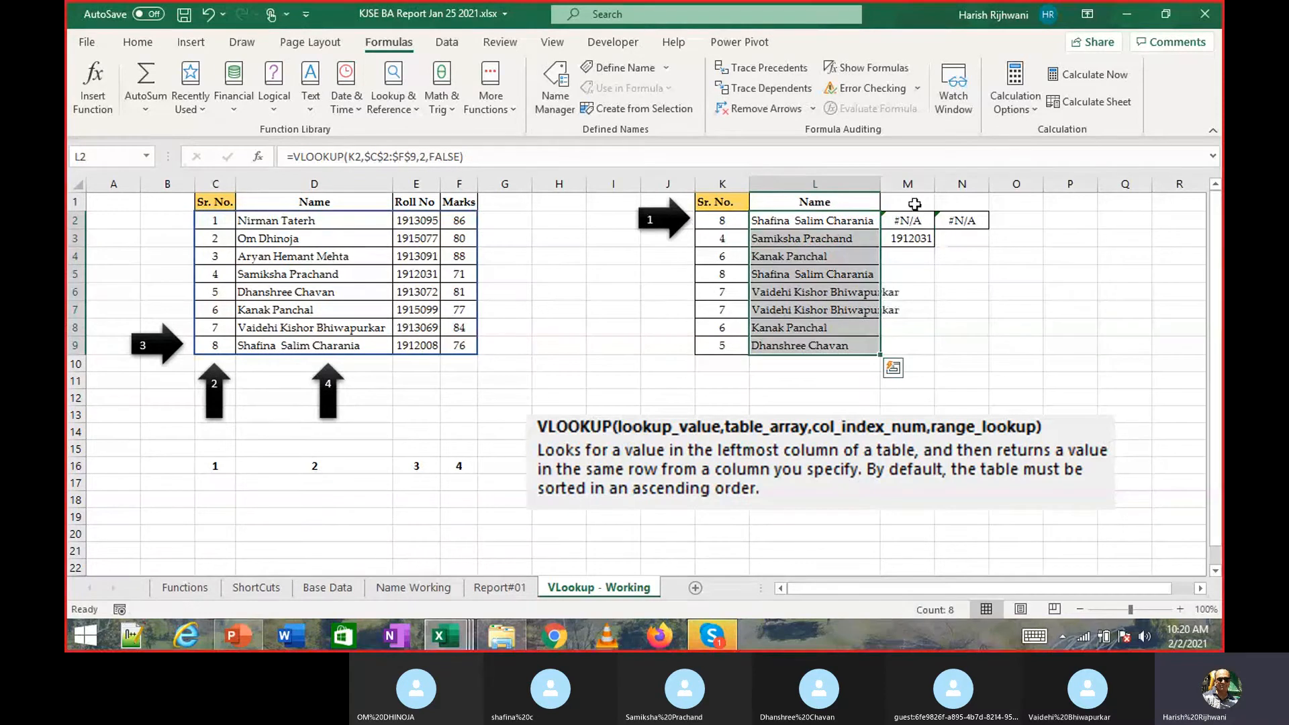
Clear all contents and formatting from the test cells M1:O3.
drag(907, 202, 1006, 240)
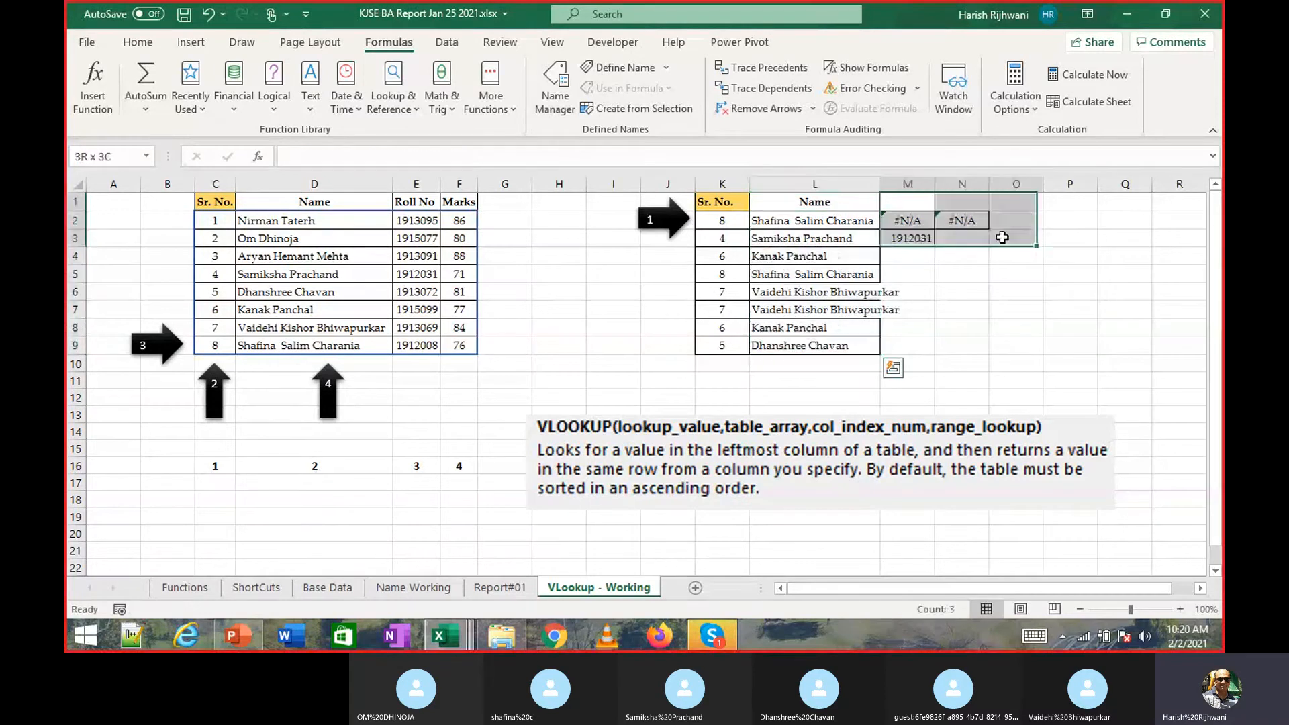
key(alt+e)
key(a)
key(a)
click(938, 273)
click(929, 261)
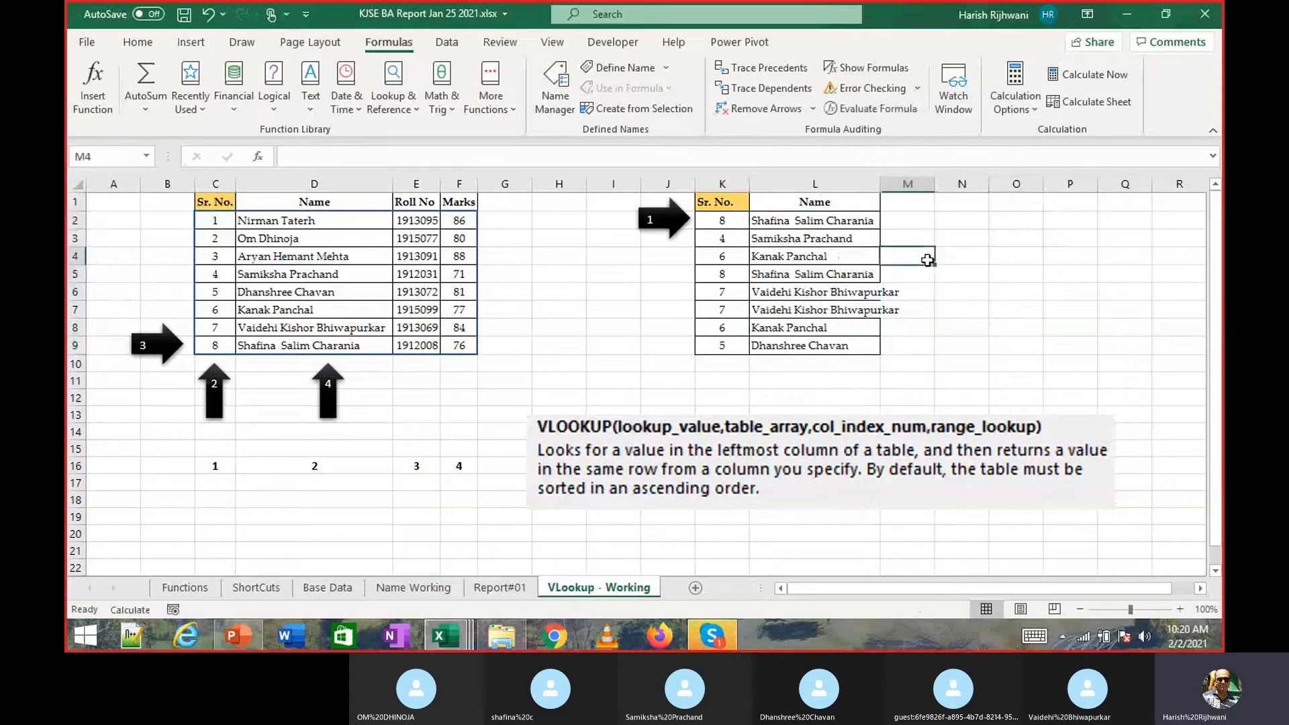
Autofit the width of column L to the names and save the workbook.
double_click(880, 198)
click(849, 273)
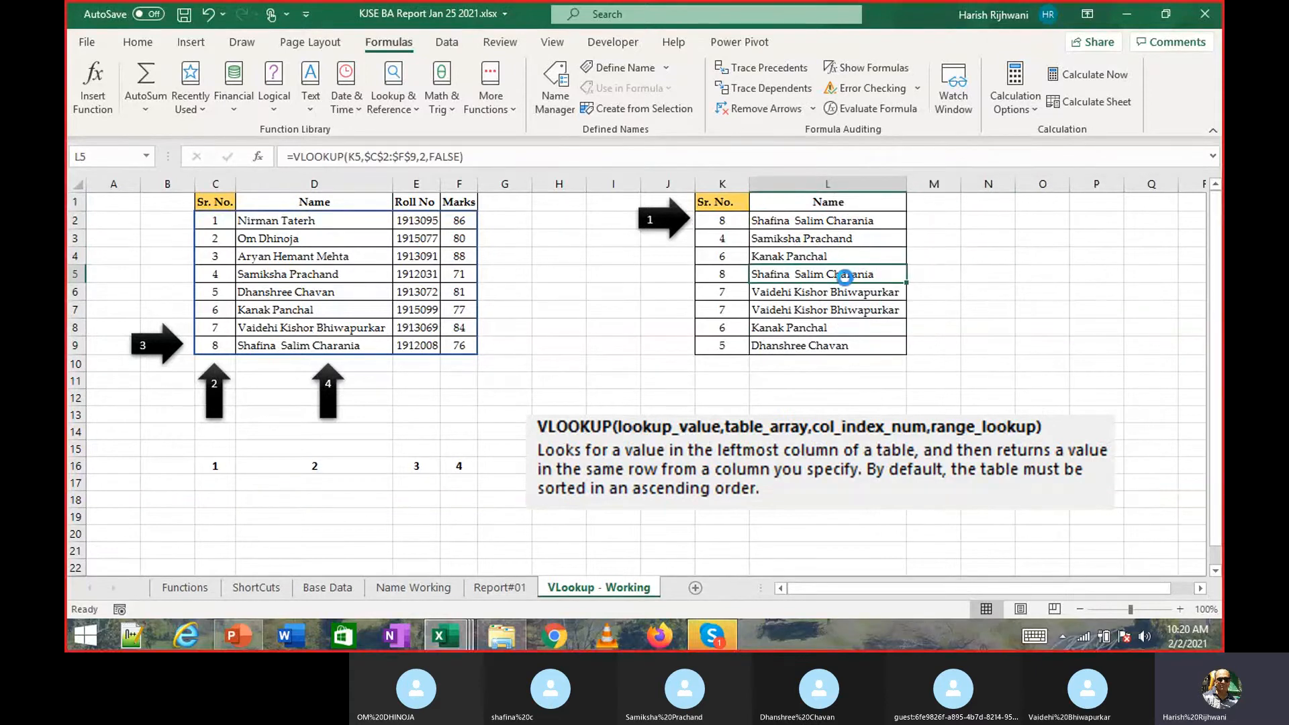
key(ctrl+s)
click(758, 380)
click(578, 347)
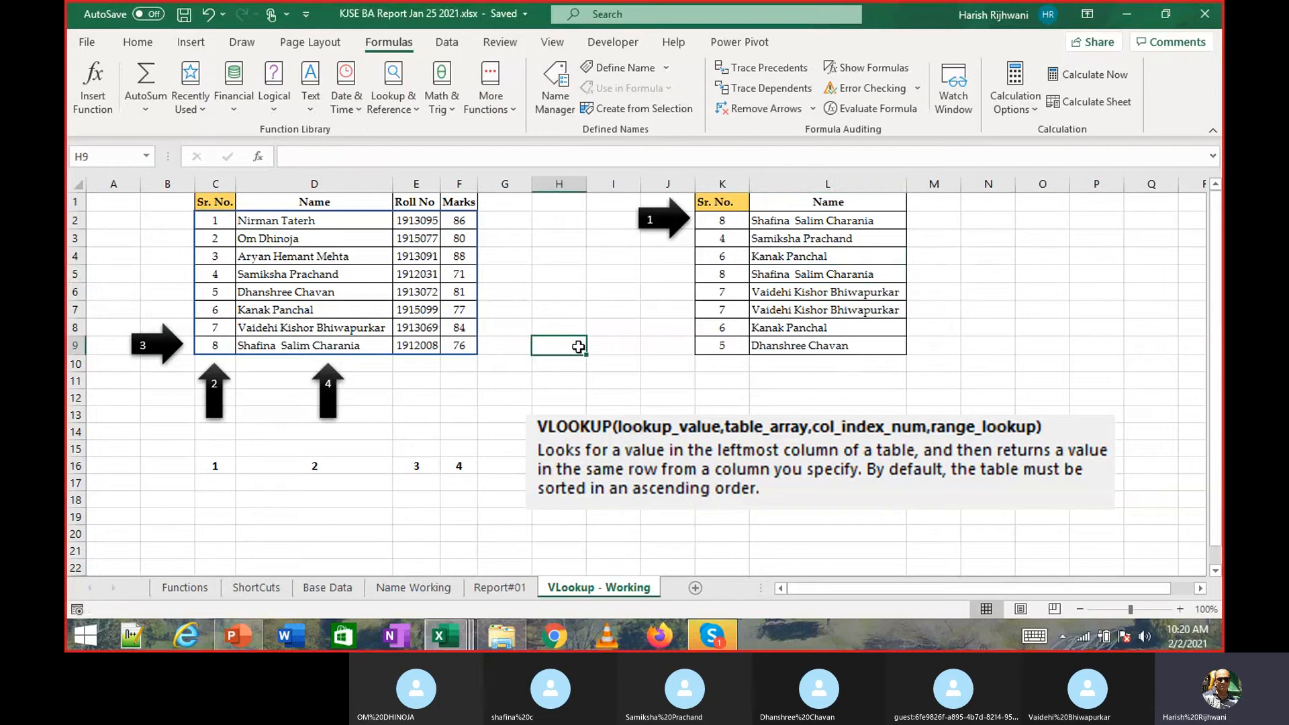
Switch to the Skype call to check the chat messages, and return to the Excel workbook.
key(alt+Tab)
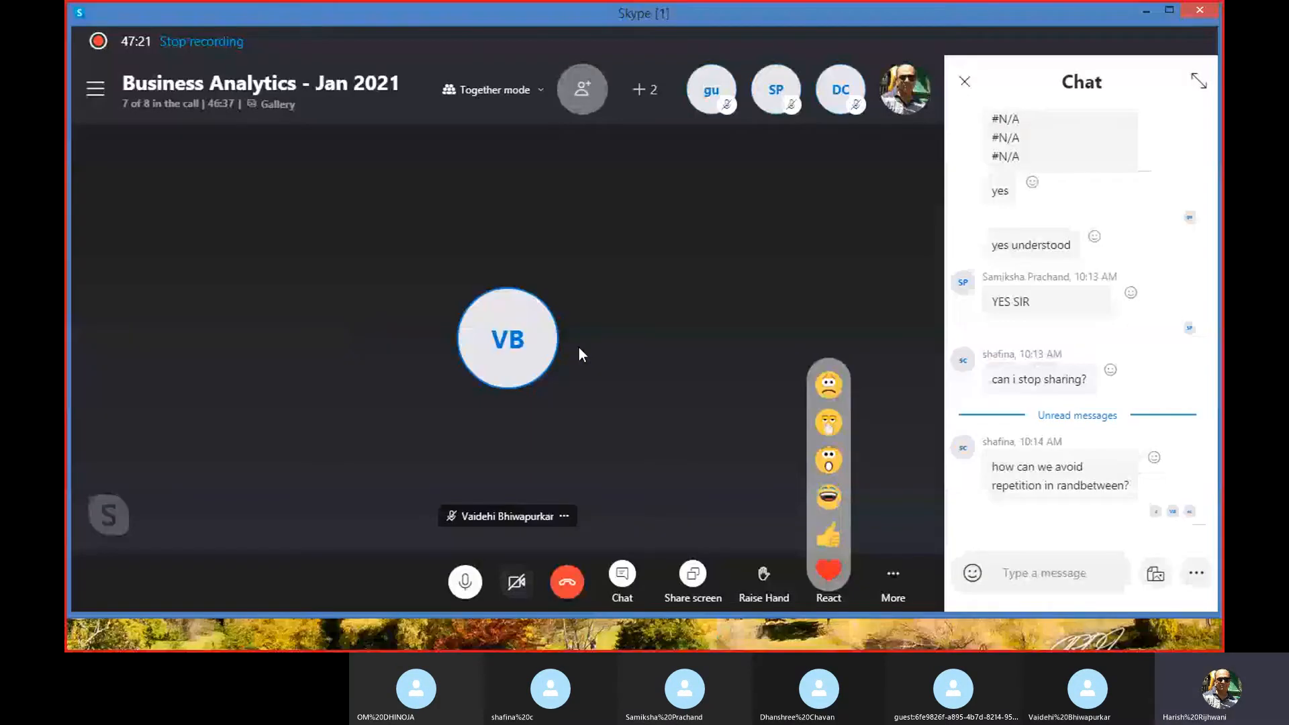
key(alt+Tab)
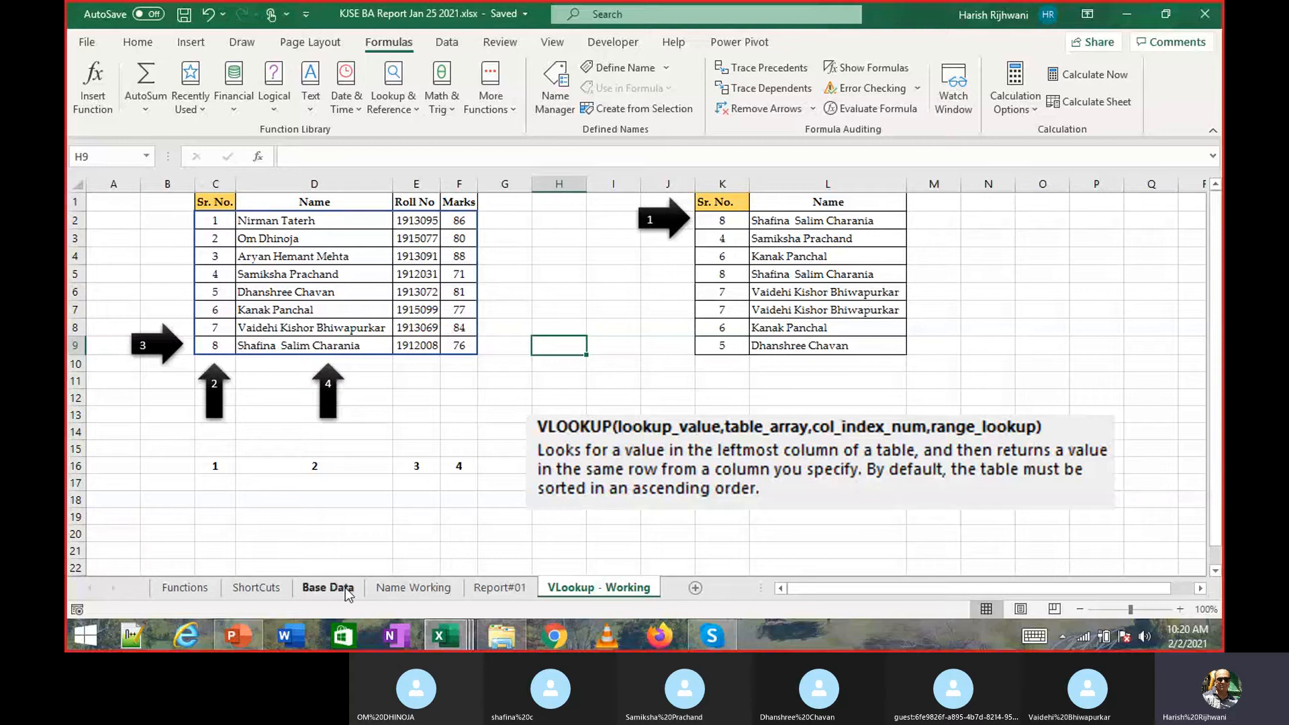
Review the Provider Name and empty Provider Id columns on the Report#01 sheet, and open the Base Data sheet.
click(507, 589)
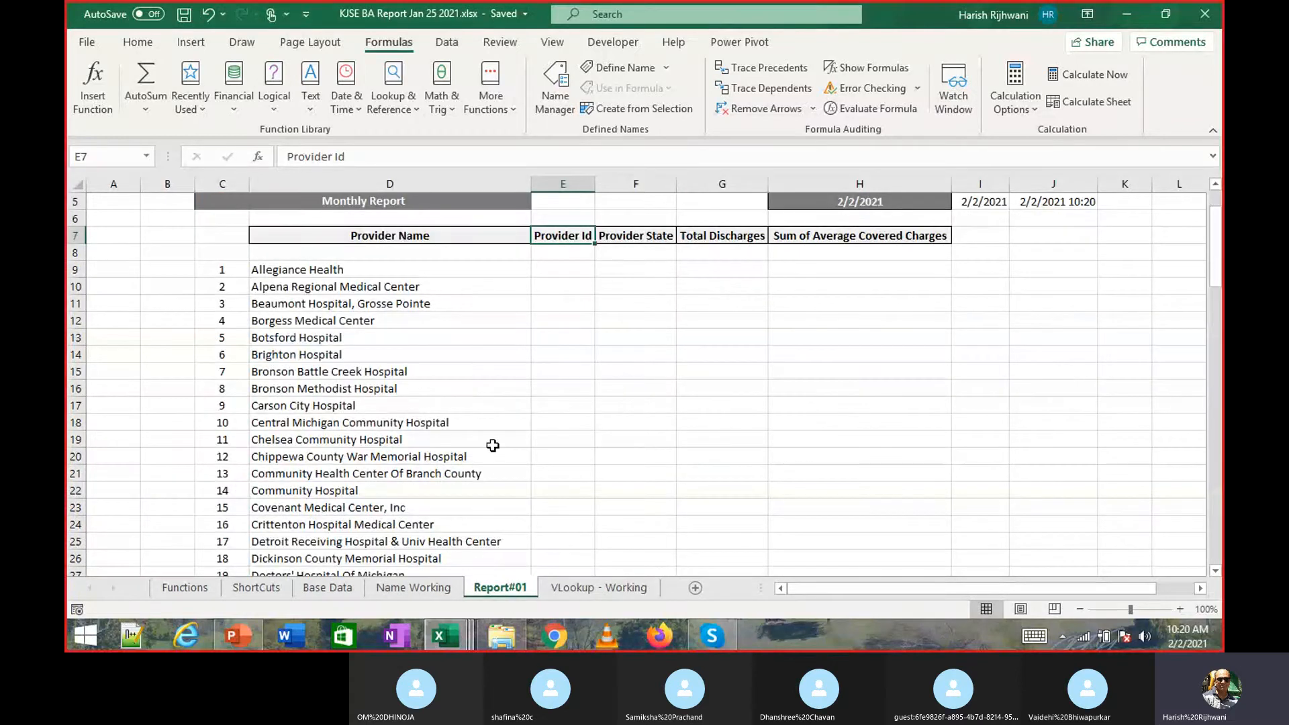
click(553, 269)
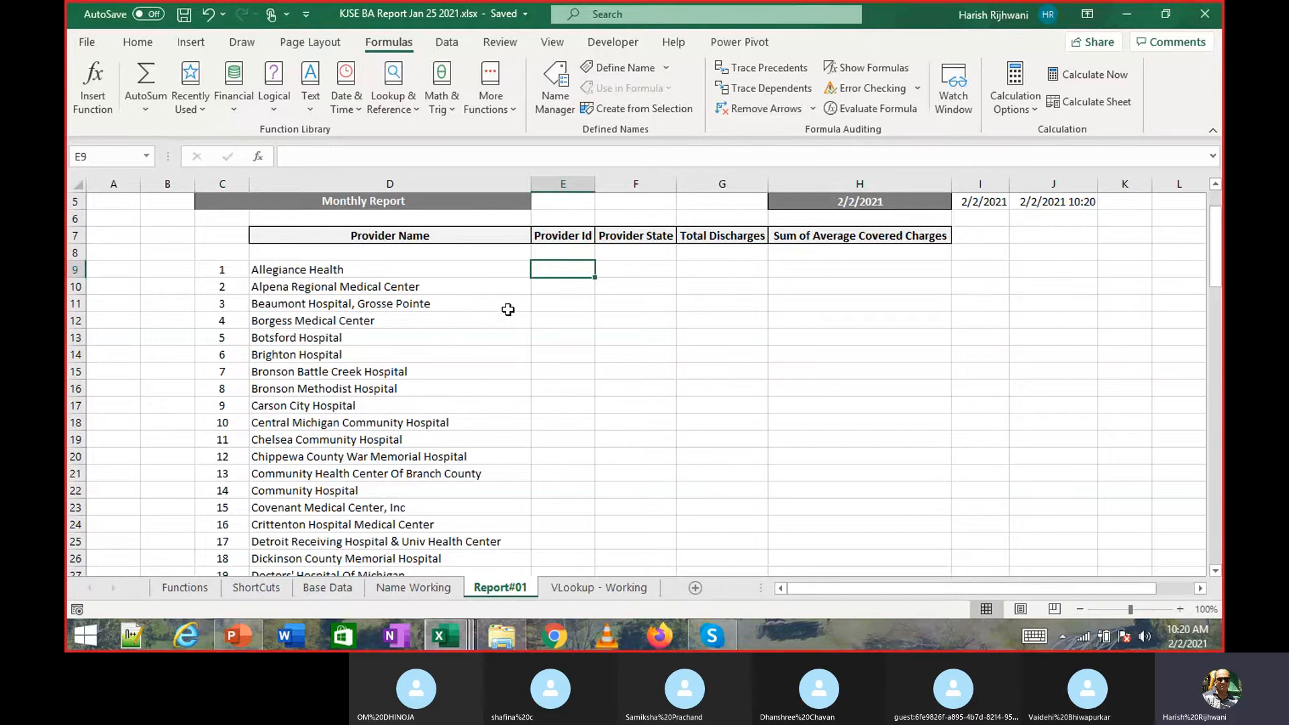
click(371, 271)
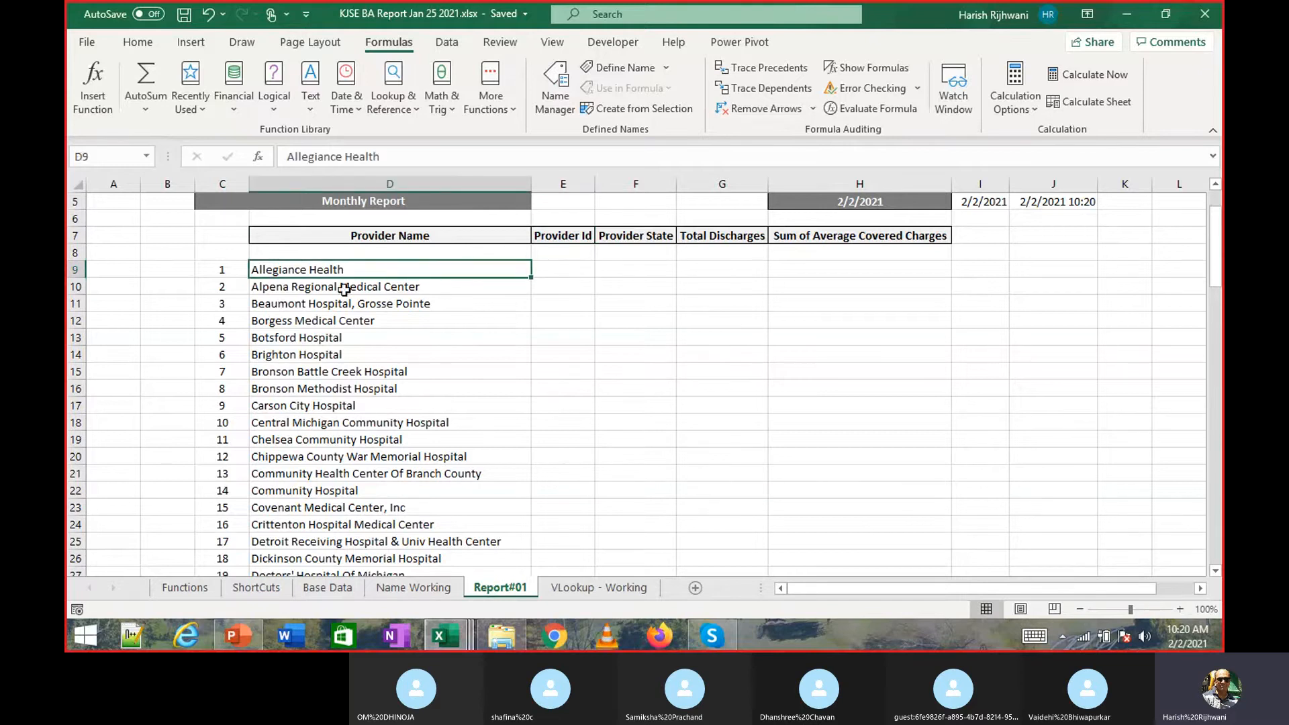
click(328, 589)
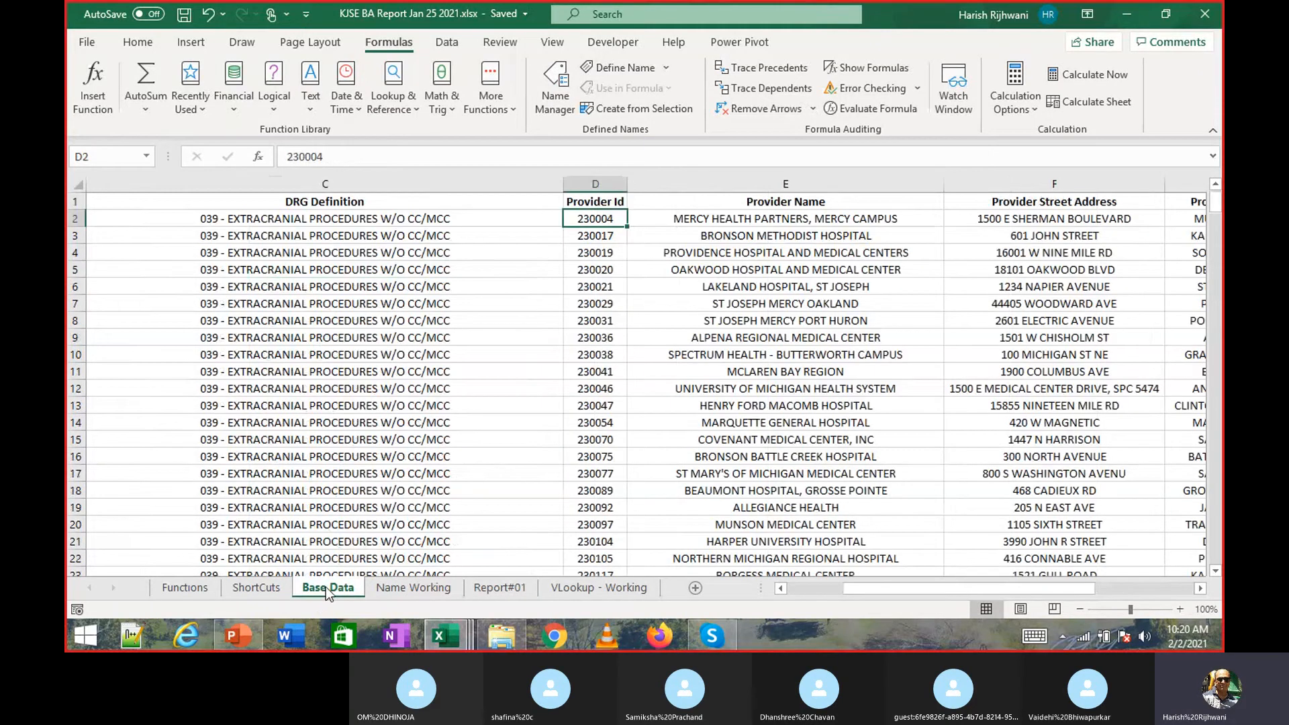
Compare the Provider Name and Provider Id column order on the Report#01 sheet with that on the Base Data sheet.
click(745, 267)
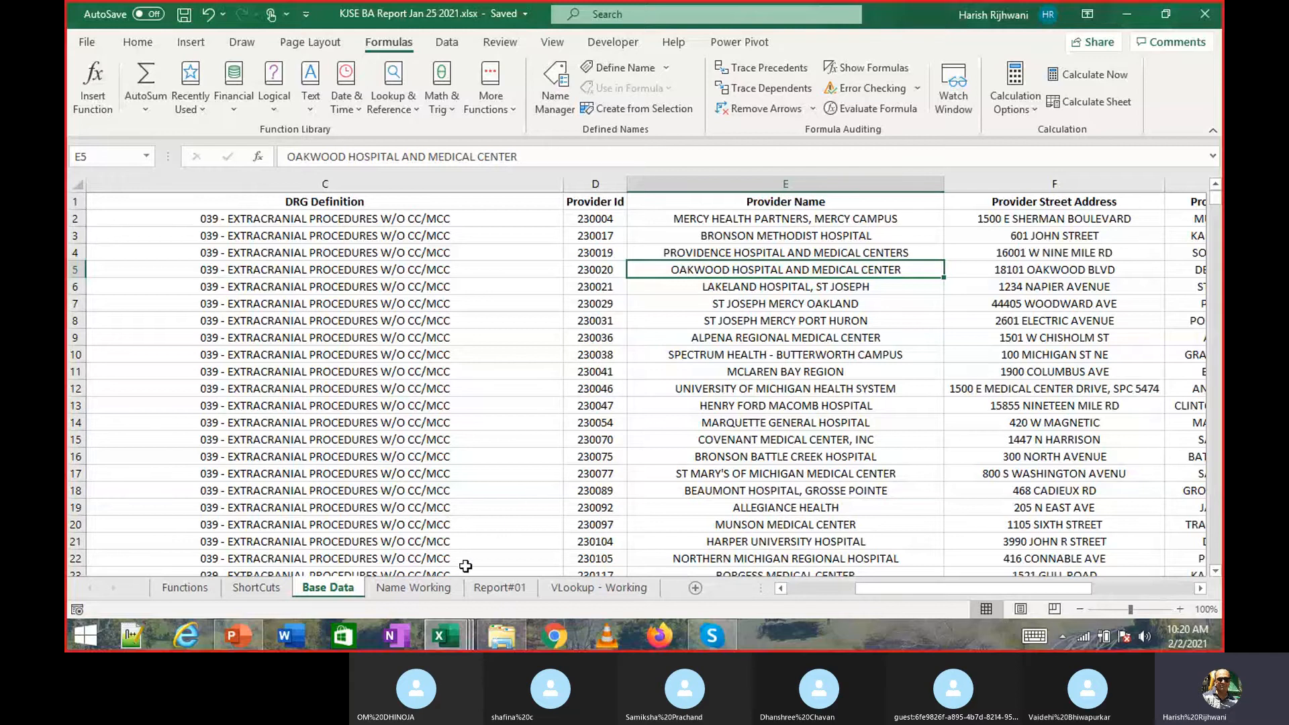
click(493, 588)
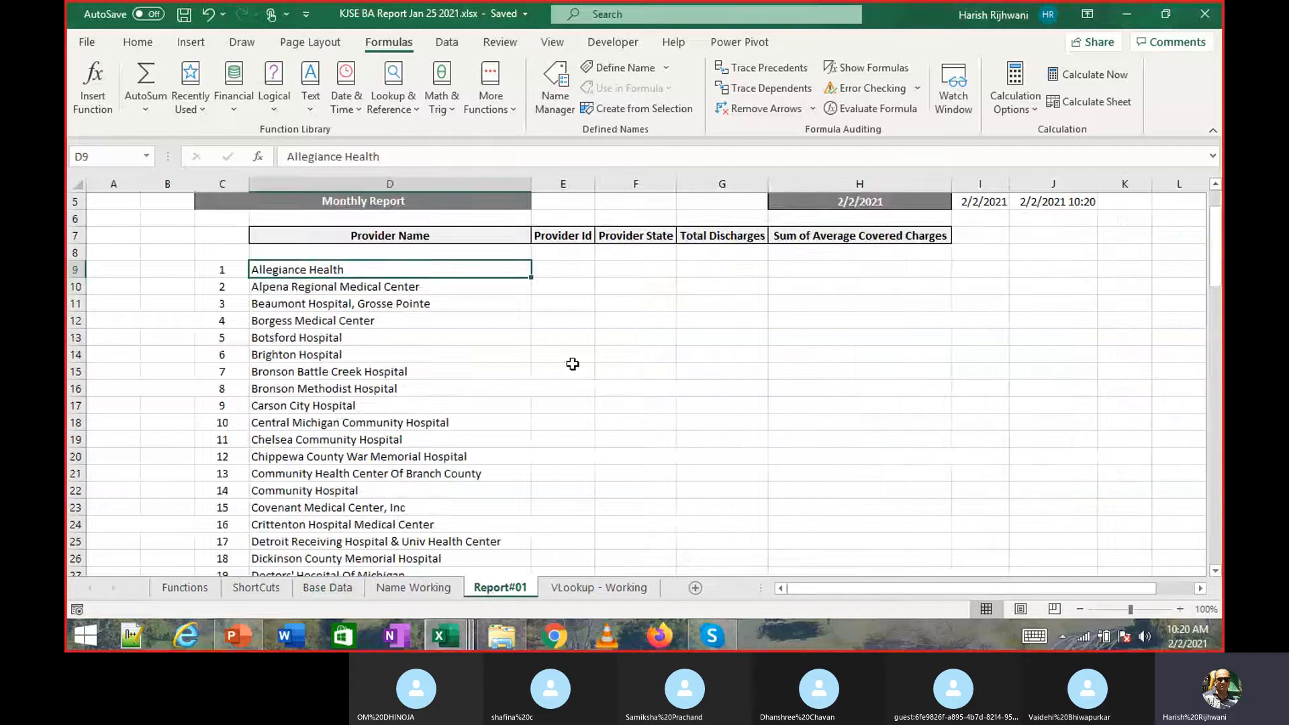
click(541, 271)
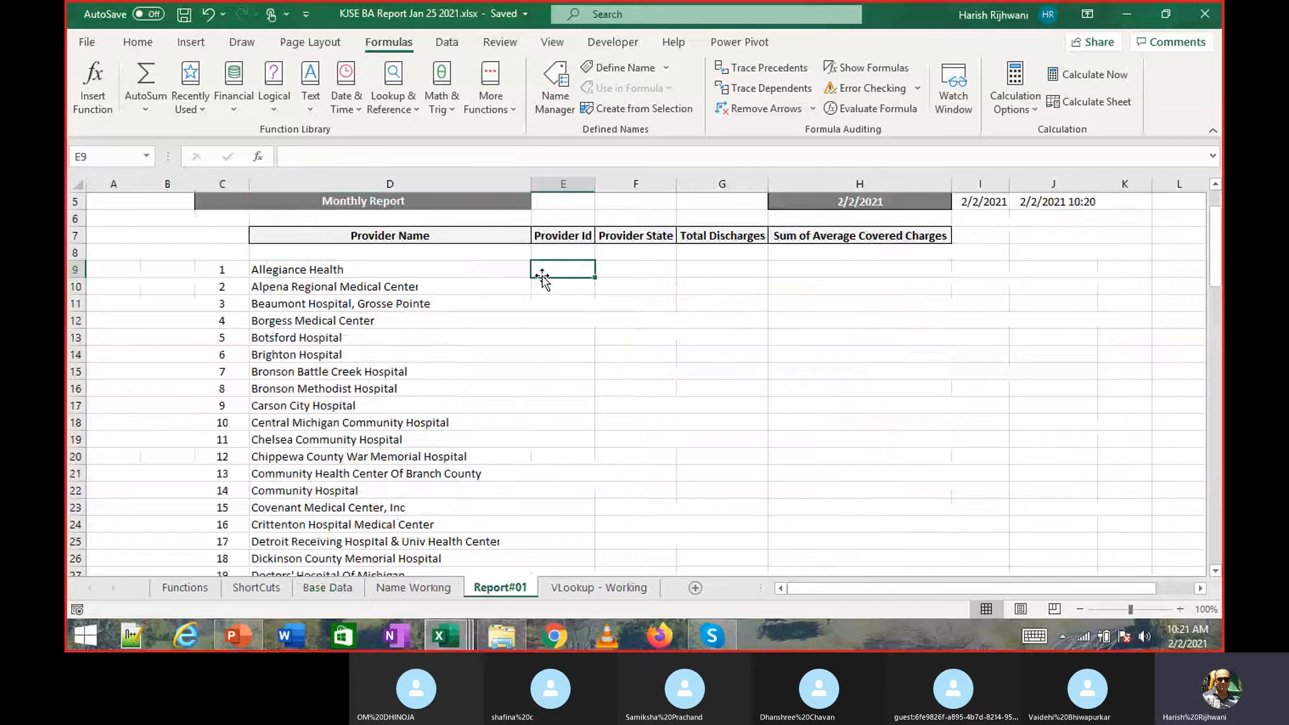
click(427, 270)
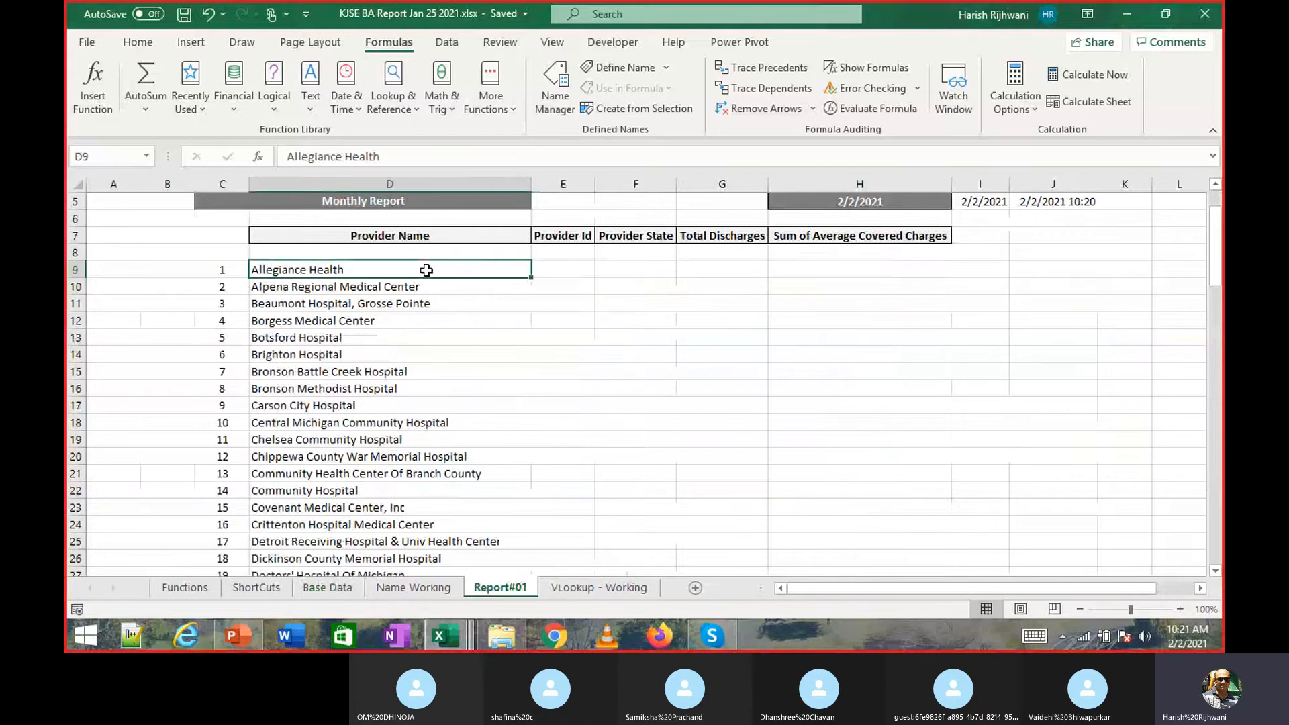
click(327, 588)
click(684, 384)
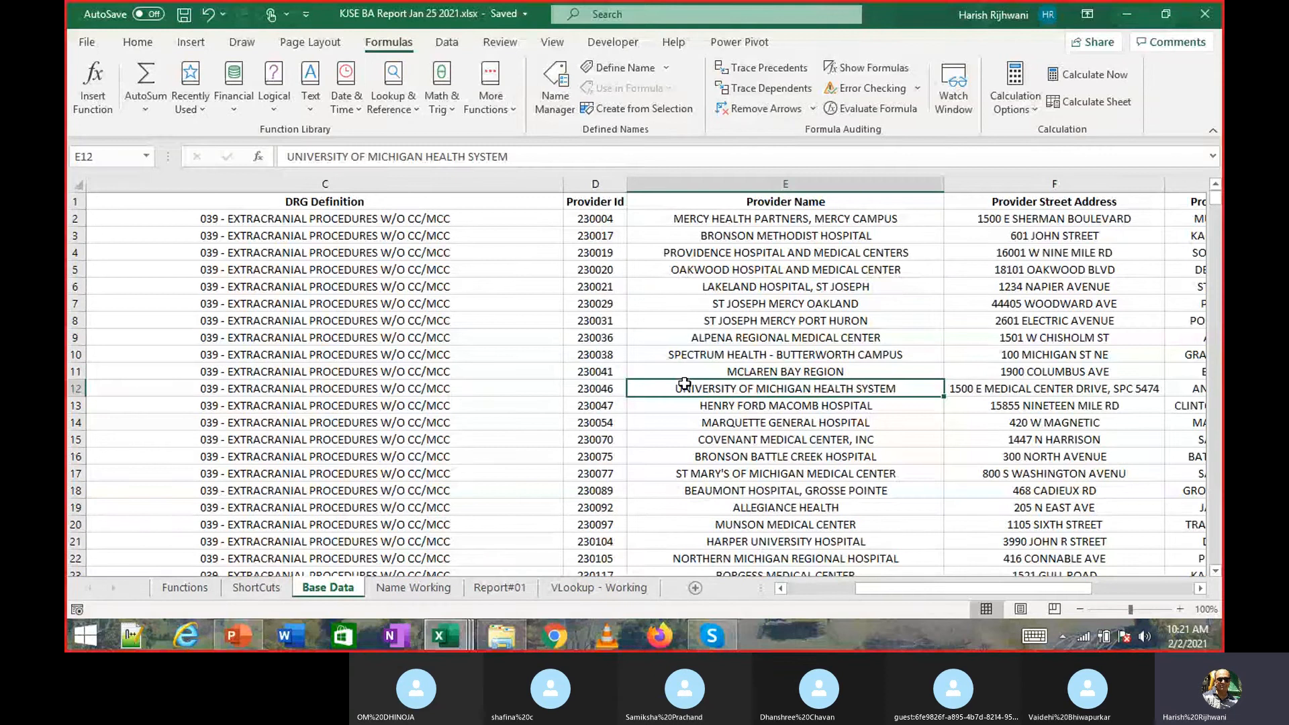
key(ctrl+Up)
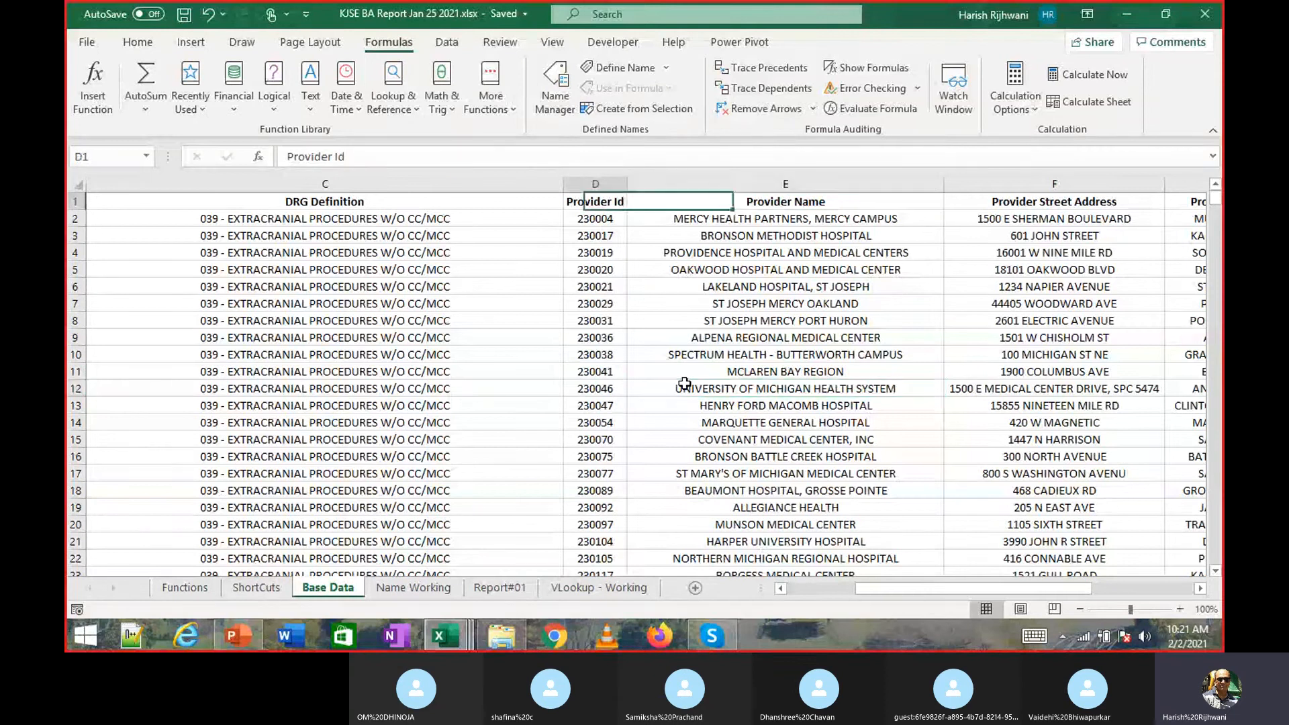
key(Left)
key(shift+Right)
key(Right)
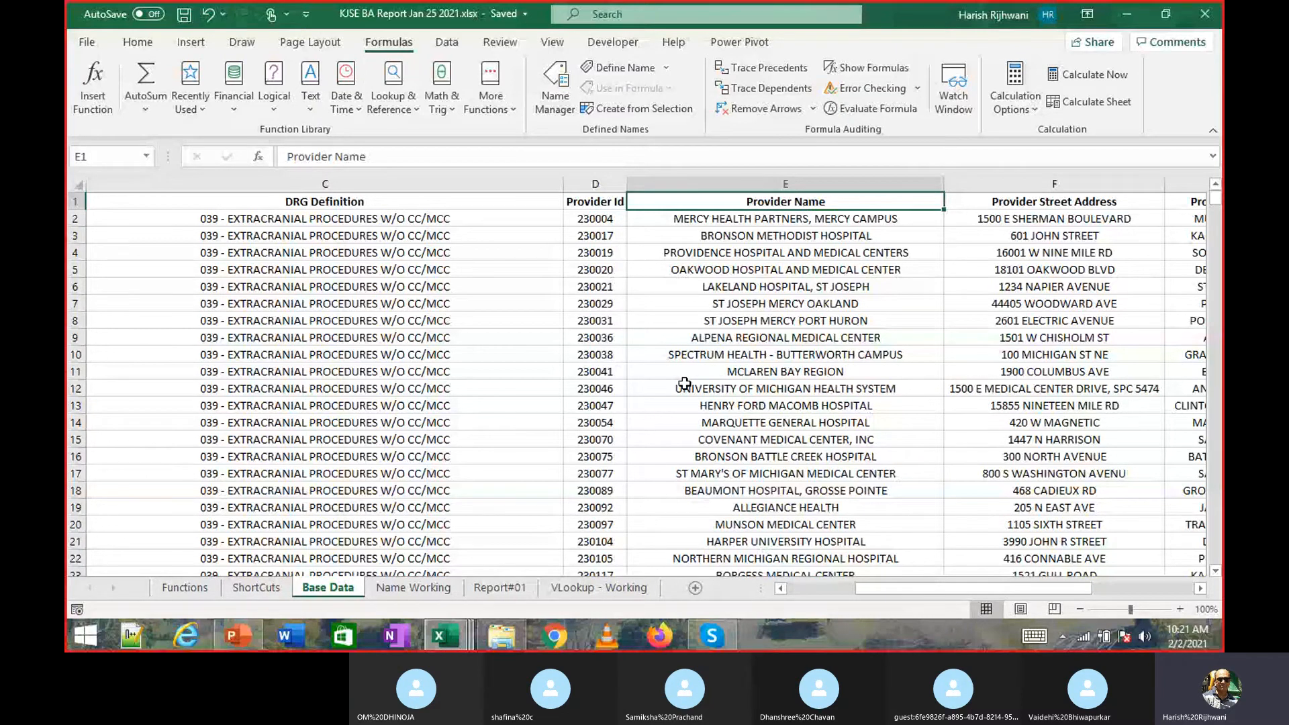
Review the Report#01 sheet and examine the cells beside the Sr. No. lookup column on the VLookup - Working sheet.
key(ctrl+Page_Down)
key(ctrl+Page_Down)
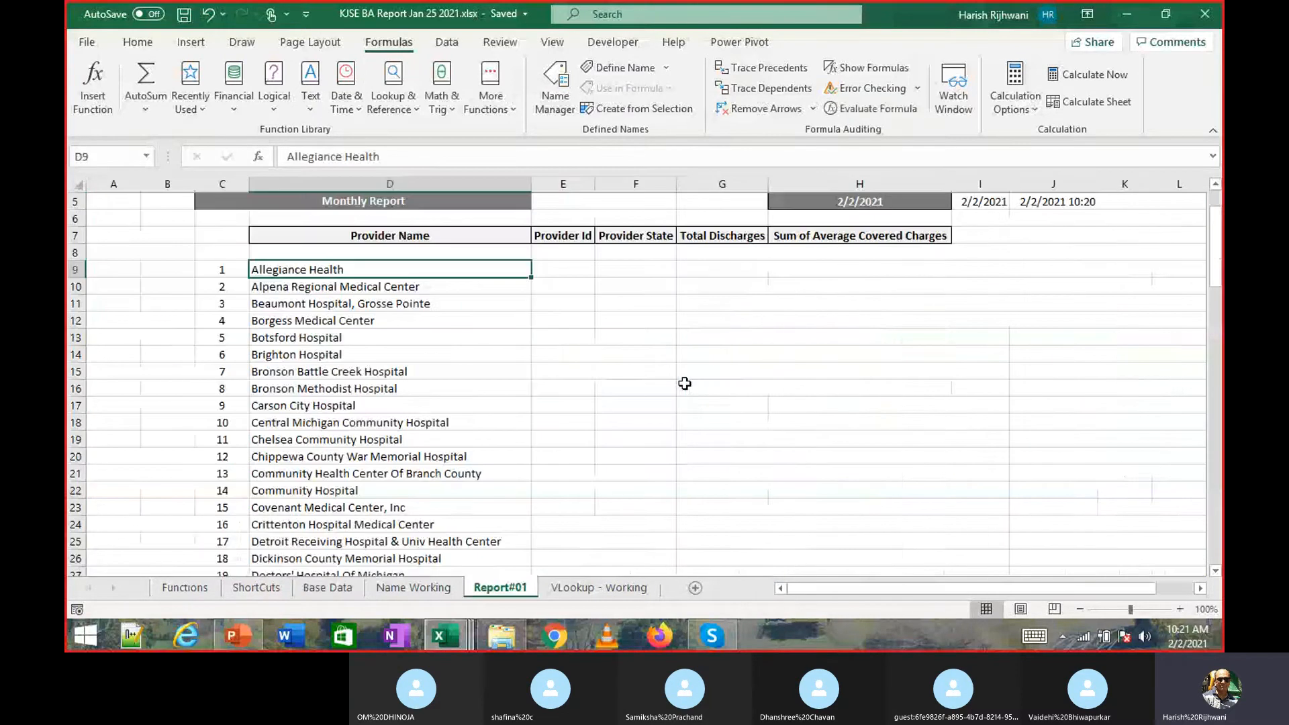
key(ctrl+Page_Down)
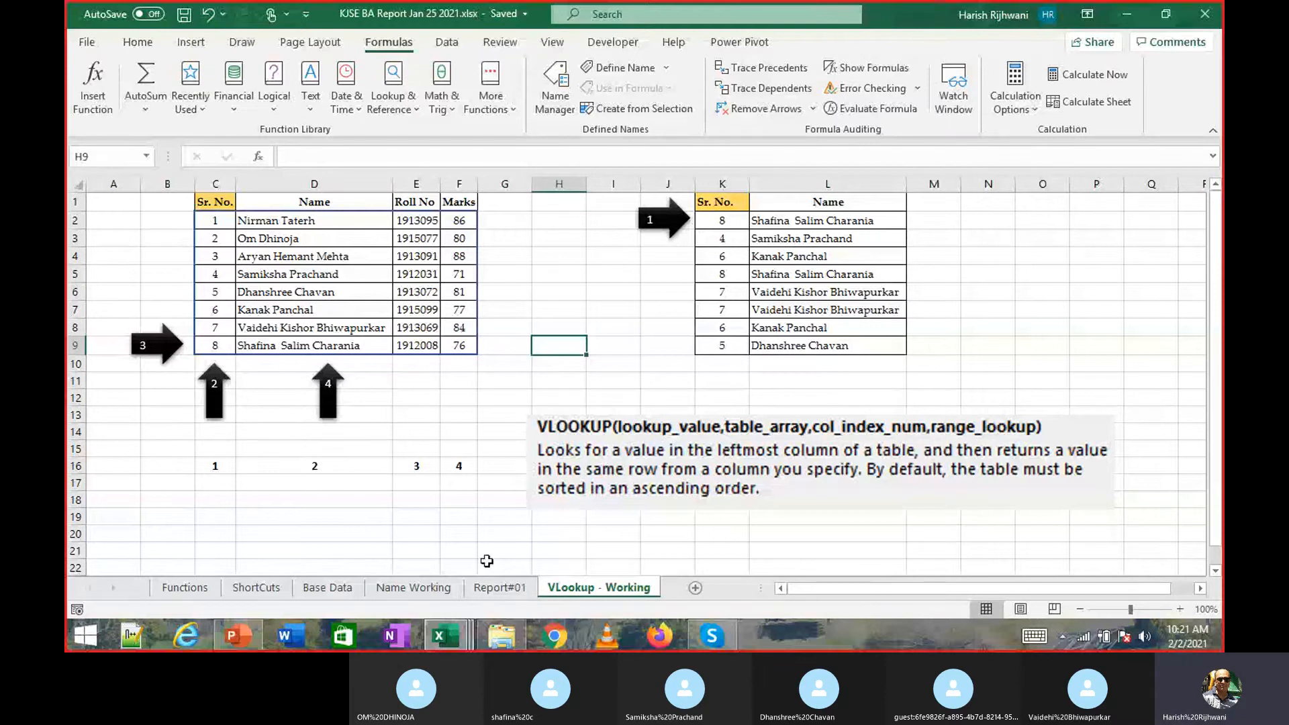
click(499, 587)
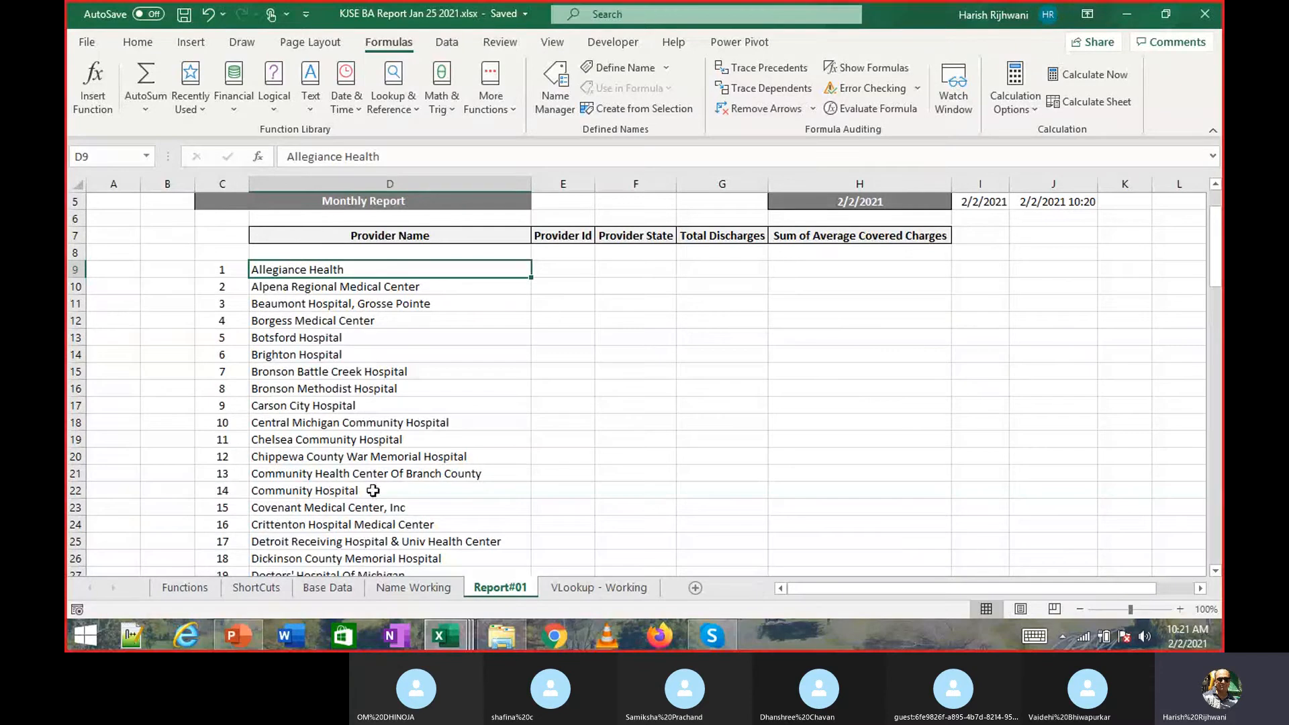
click(567, 588)
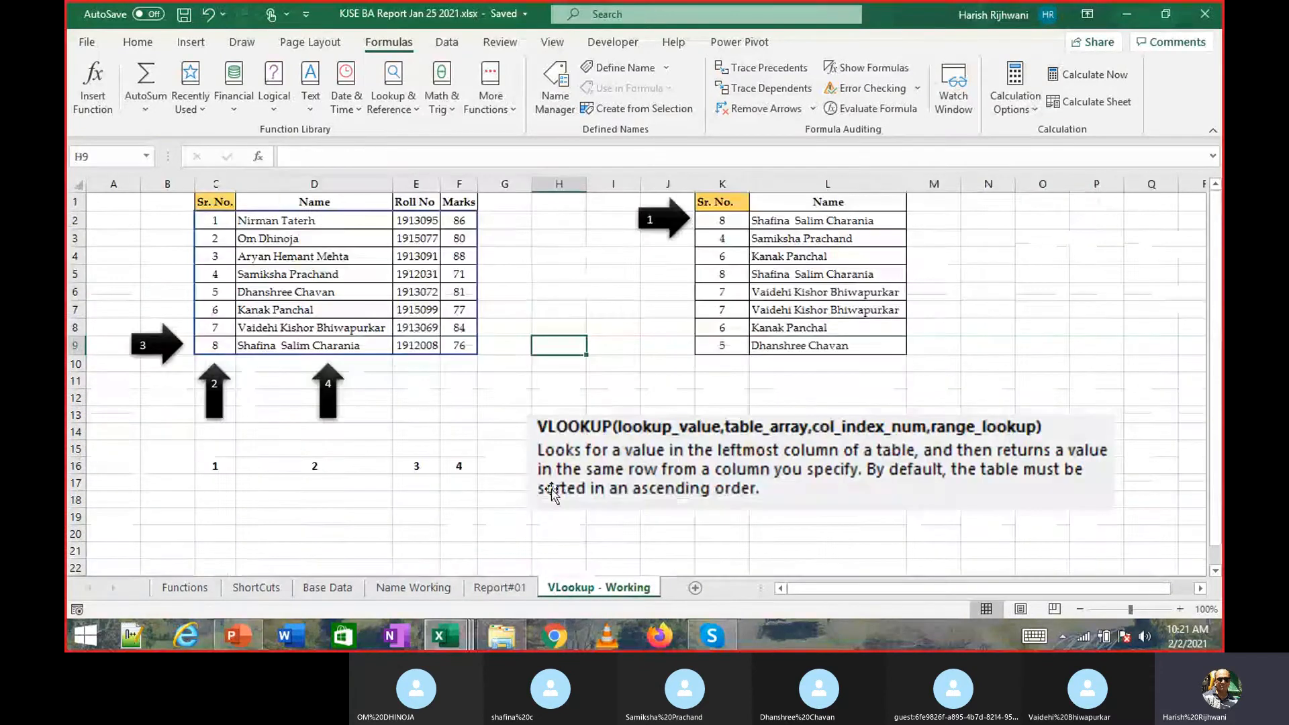
drag(215, 220, 68, 350)
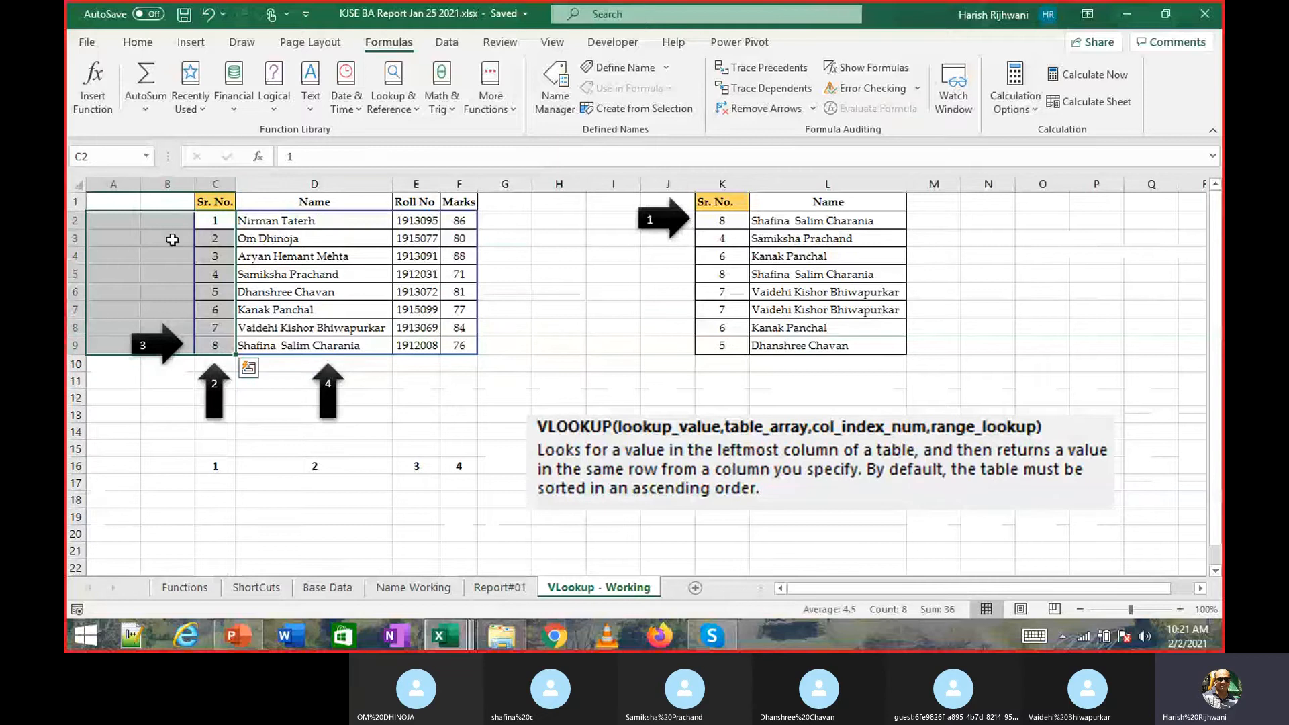
drag(209, 222, 146, 346)
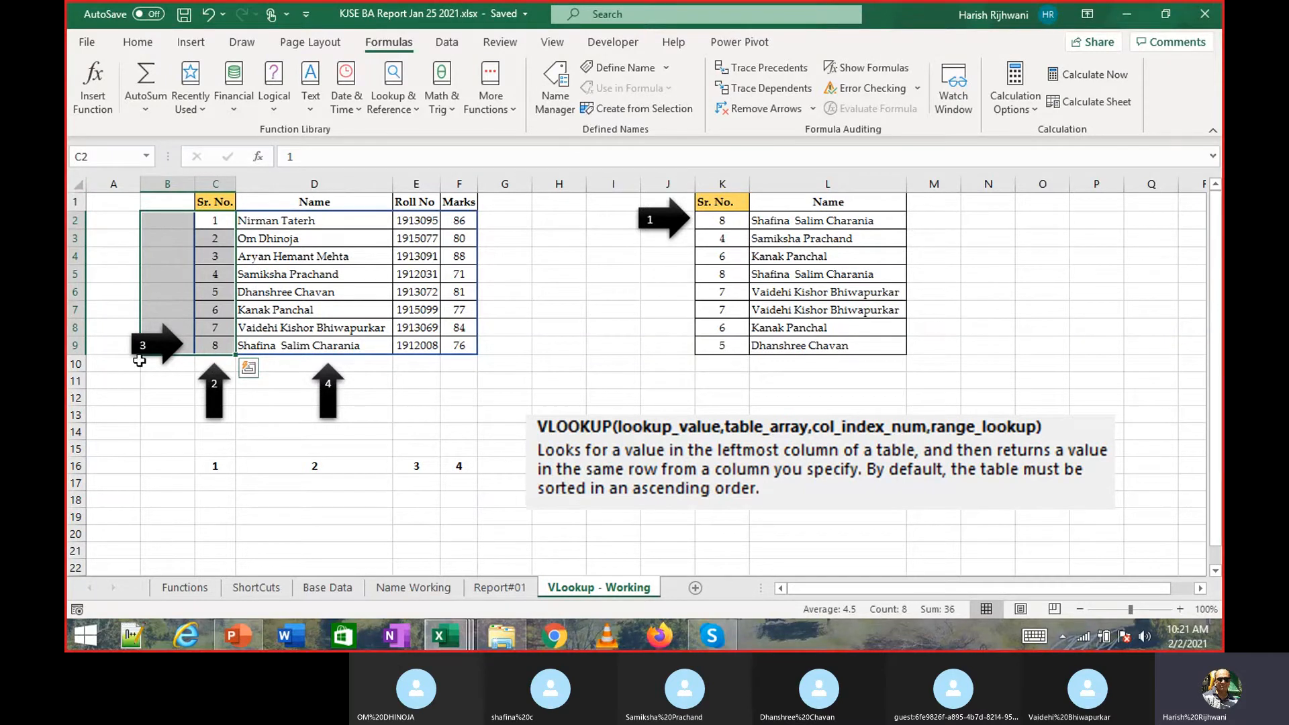
drag(144, 345, 143, 357)
drag(163, 222, 207, 361)
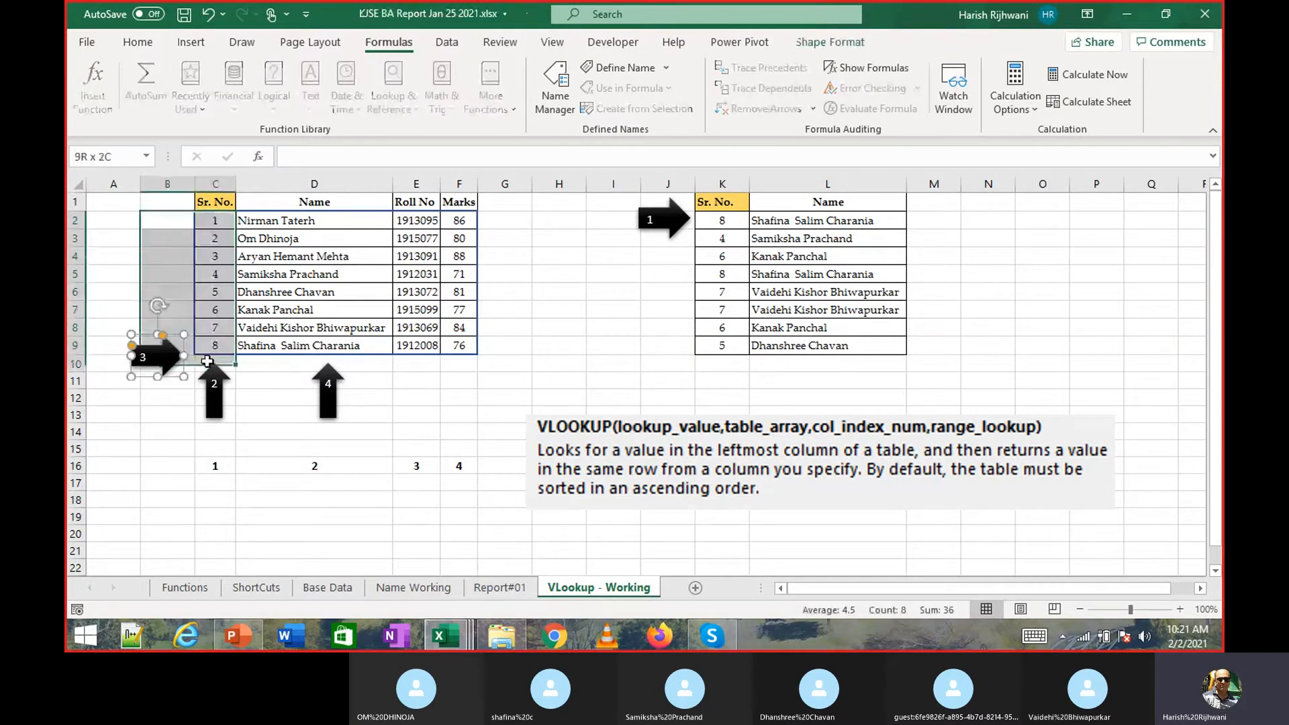
click(170, 413)
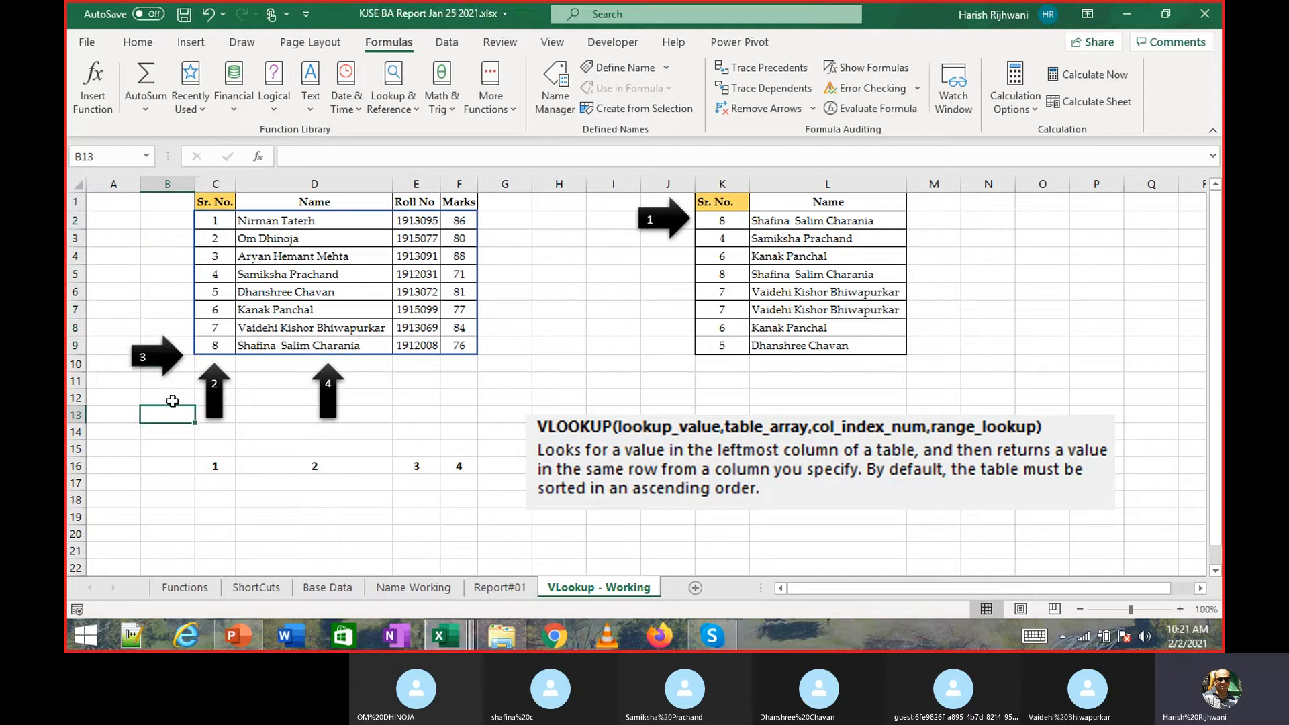
key(ctrl+z)
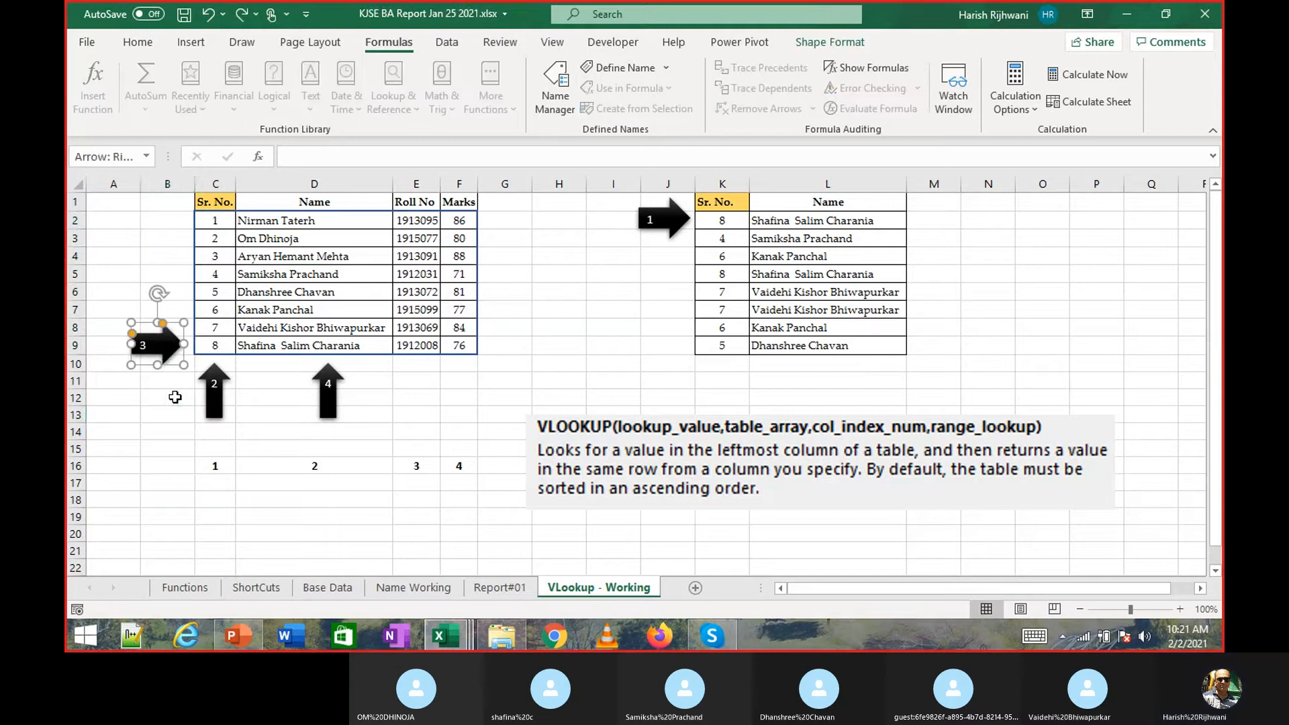
click(175, 398)
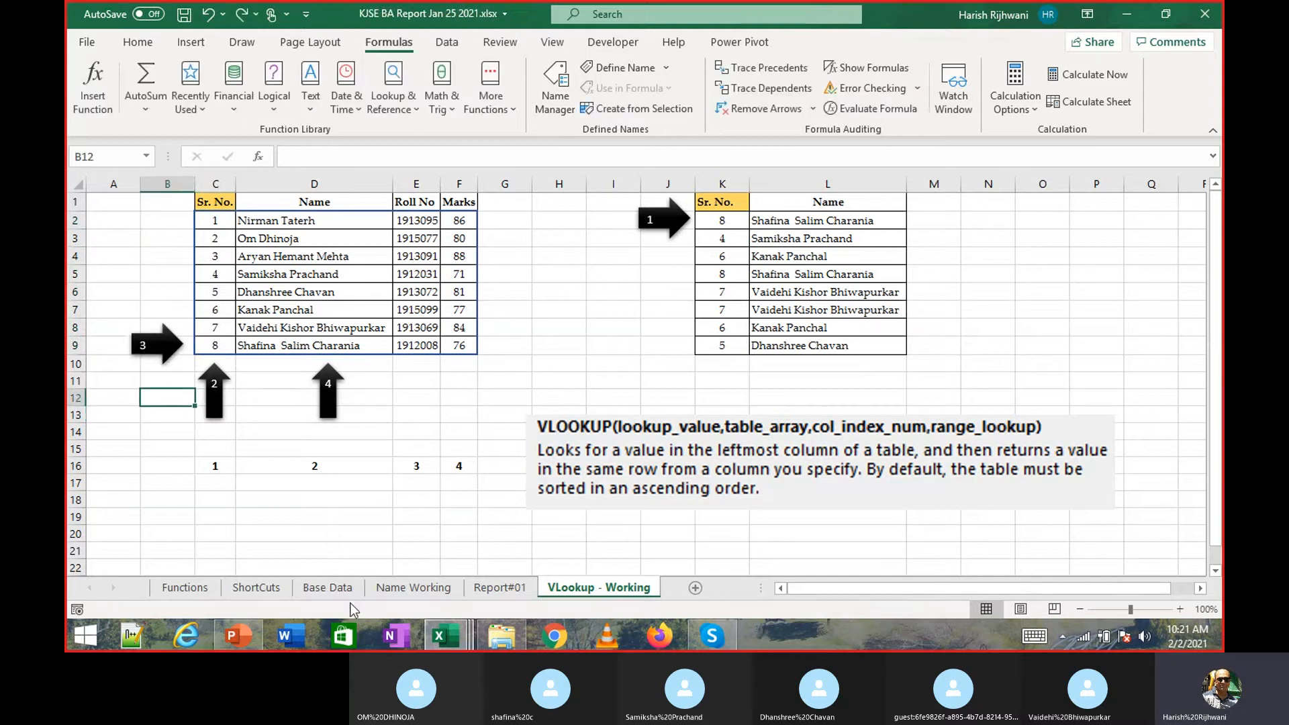
Open the Base Data sheet, then mute the microphone in the Skype call and return to the workbook.
click(328, 588)
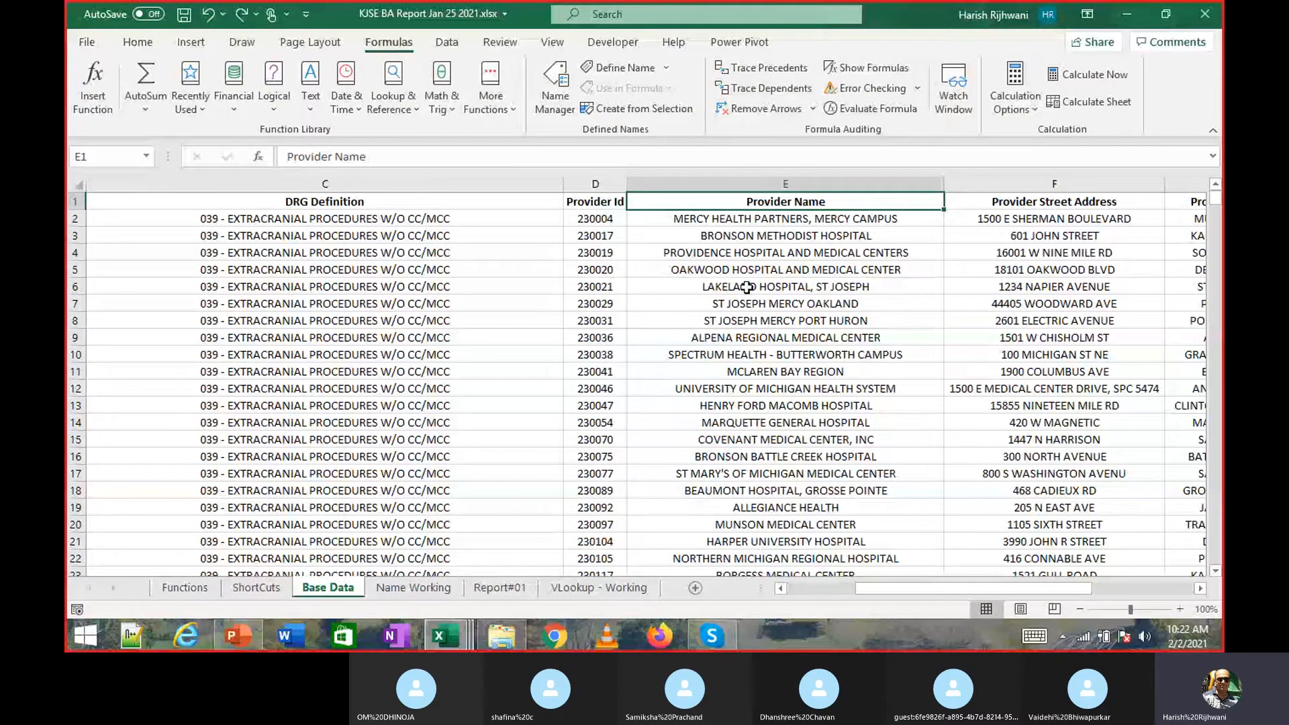
click(711, 635)
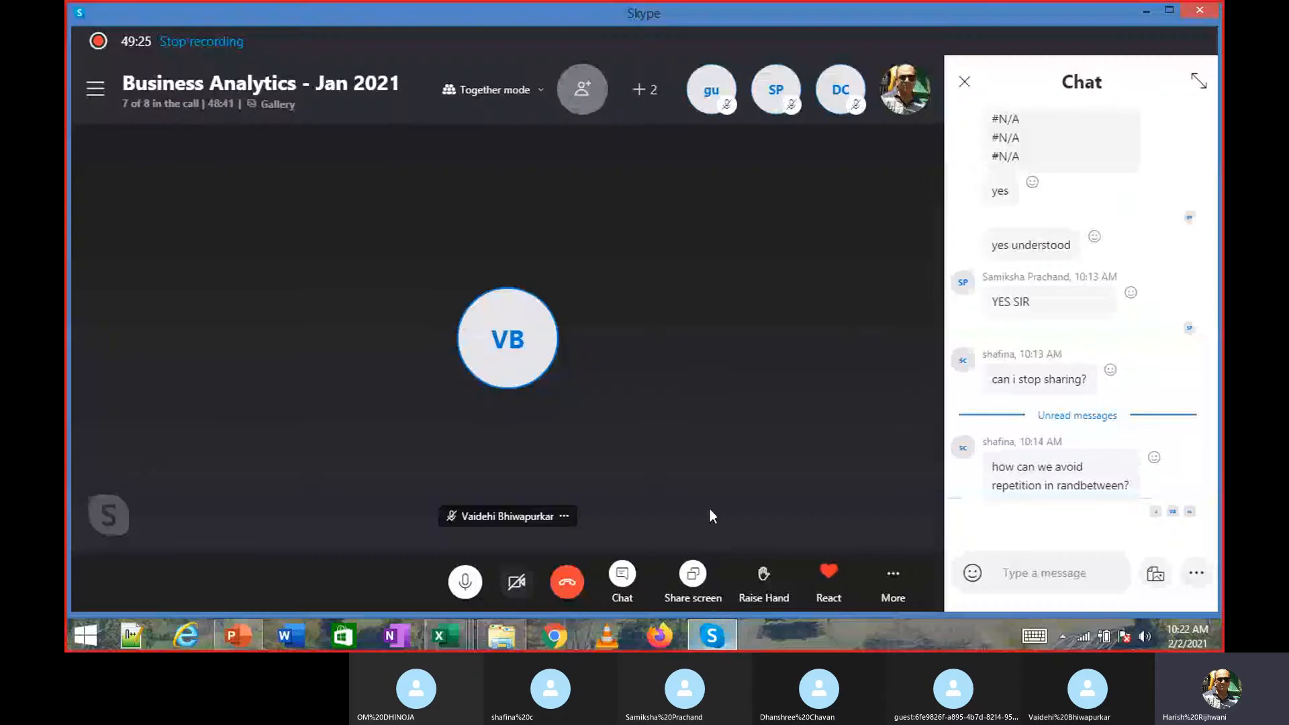
click(464, 579)
key(alt+Tab)
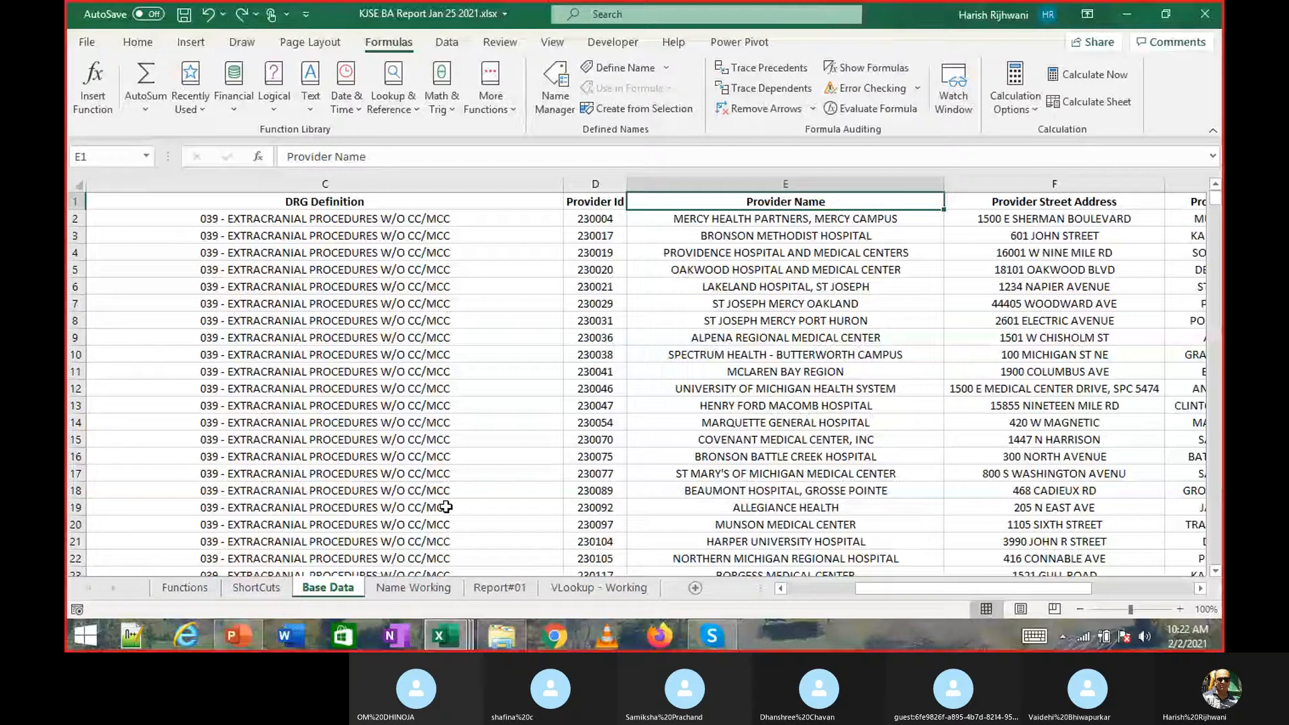
key(alt+Tab)
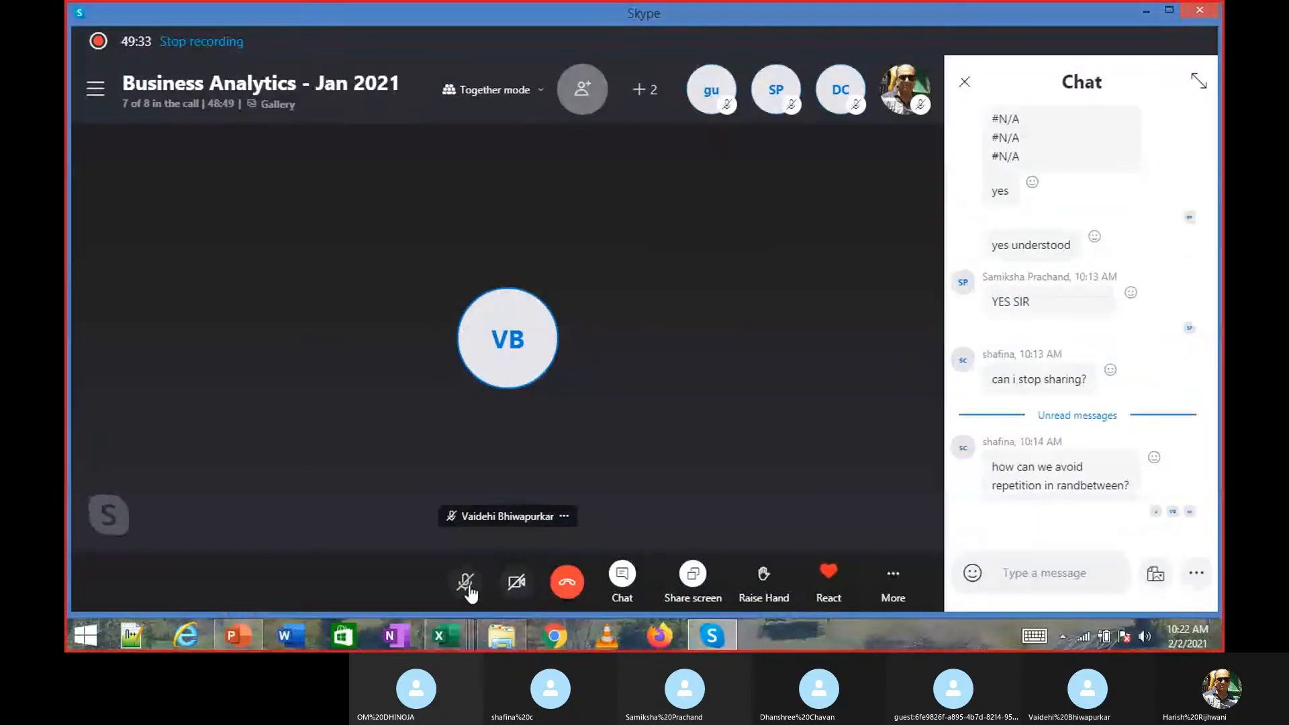
mouse_move(468, 591)
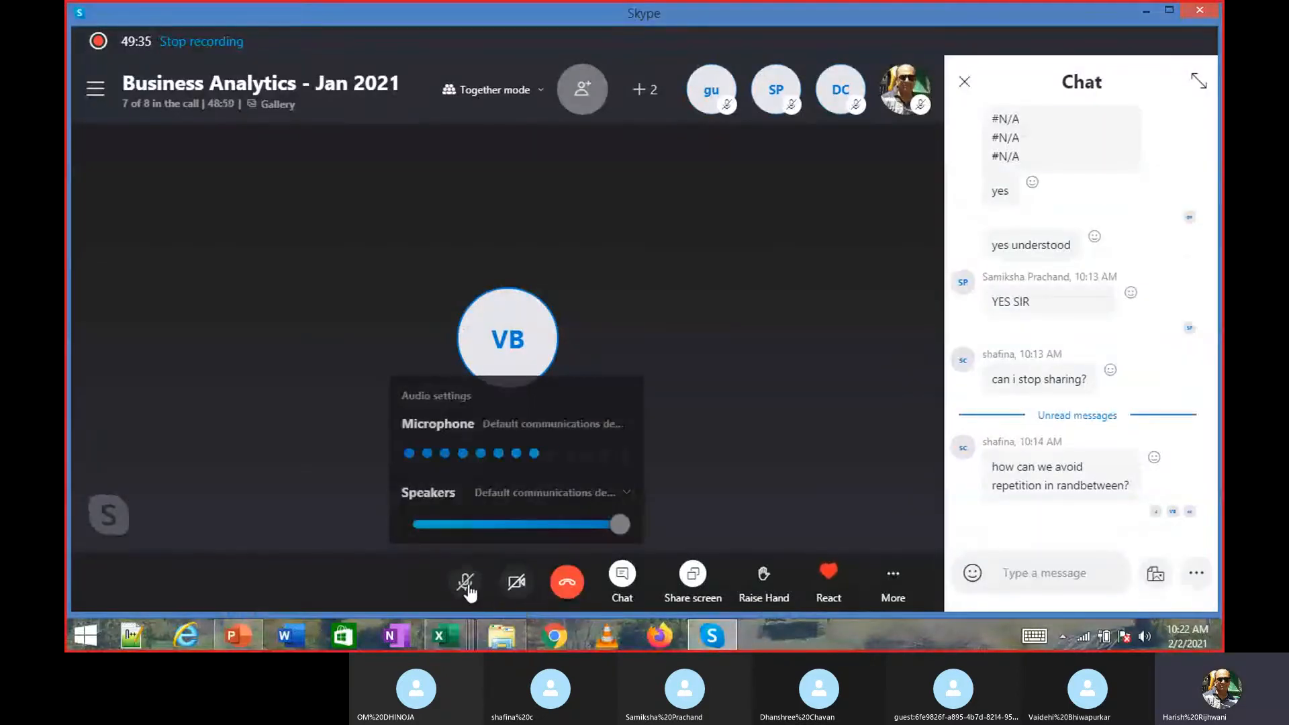
key(alt+Tab)
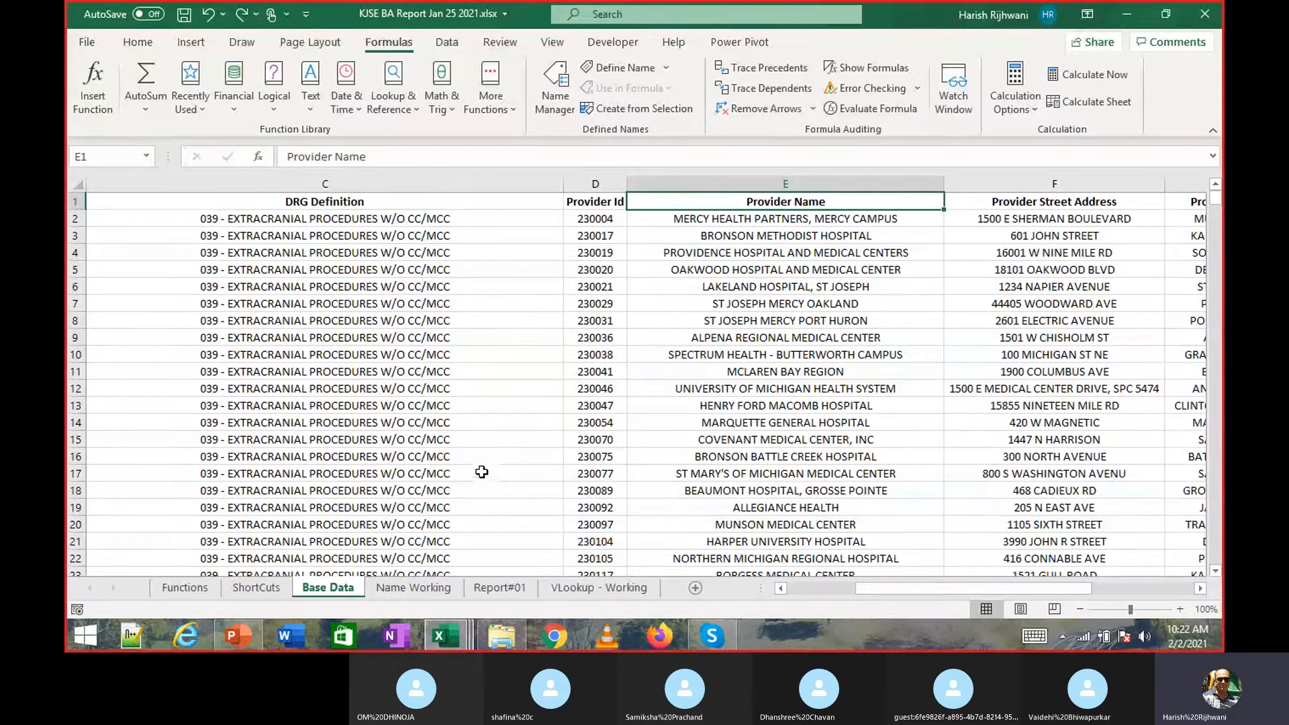
Check the Skype call and return to the VLookup - Working sheet in the KJSE BA Report Jan 25 2021 workbook.
key(alt+Tab)
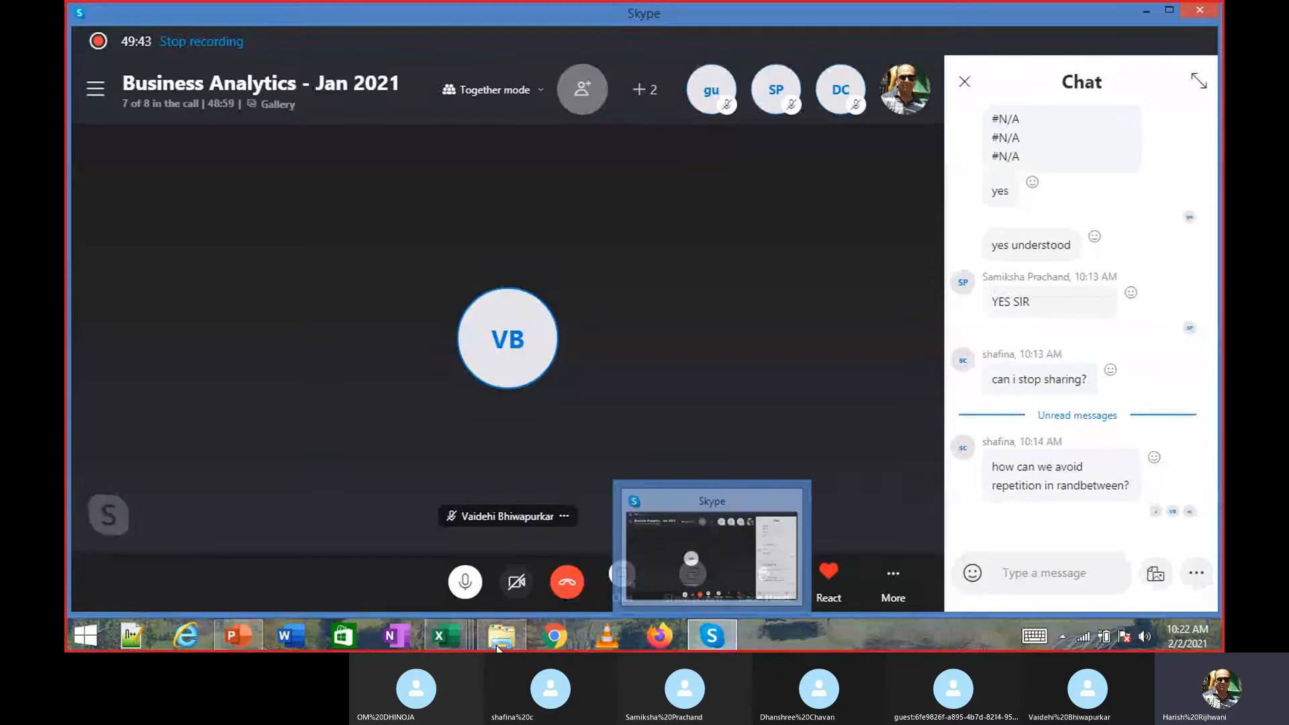
mouse_move(454, 648)
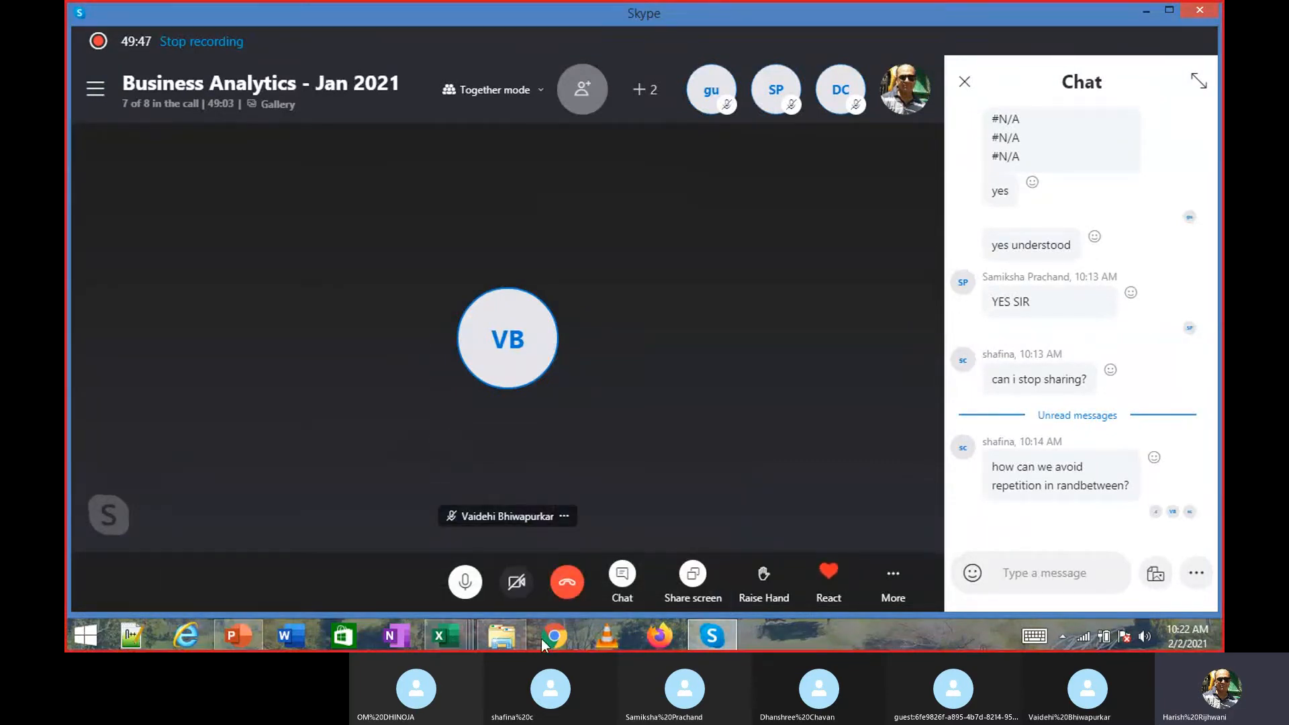
mouse_move(654, 550)
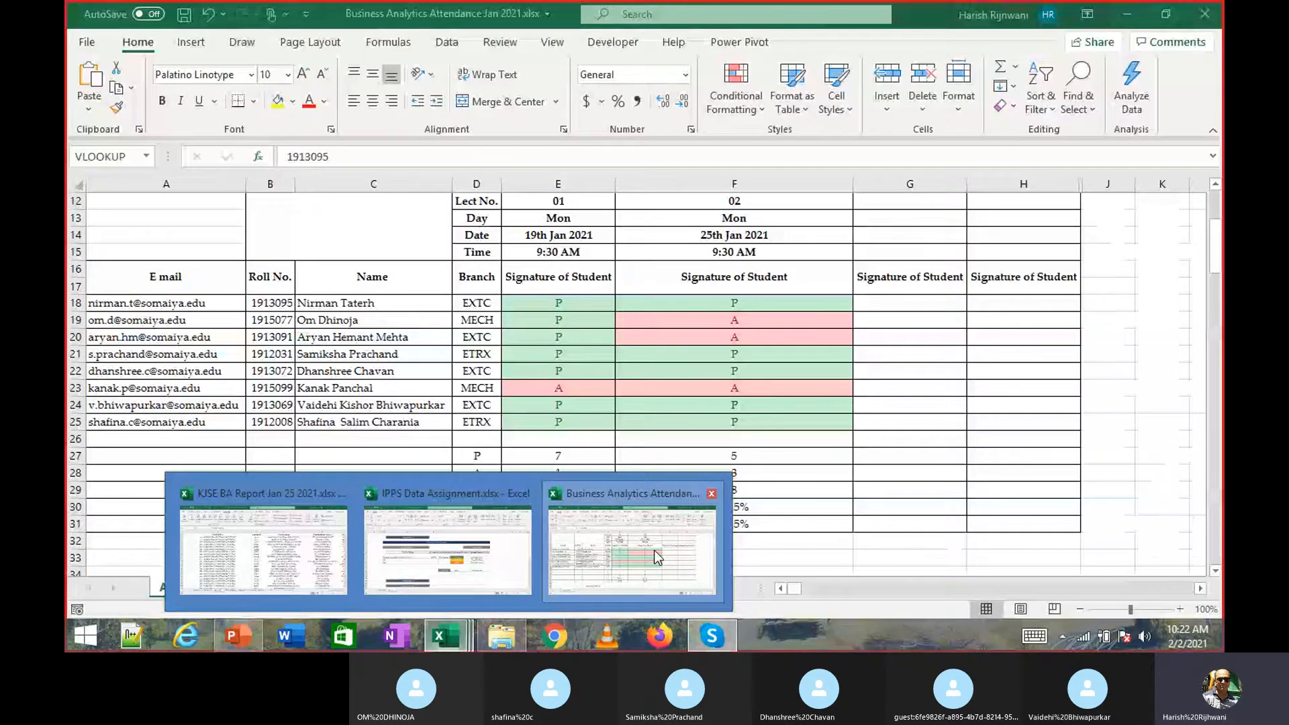
mouse_move(393, 557)
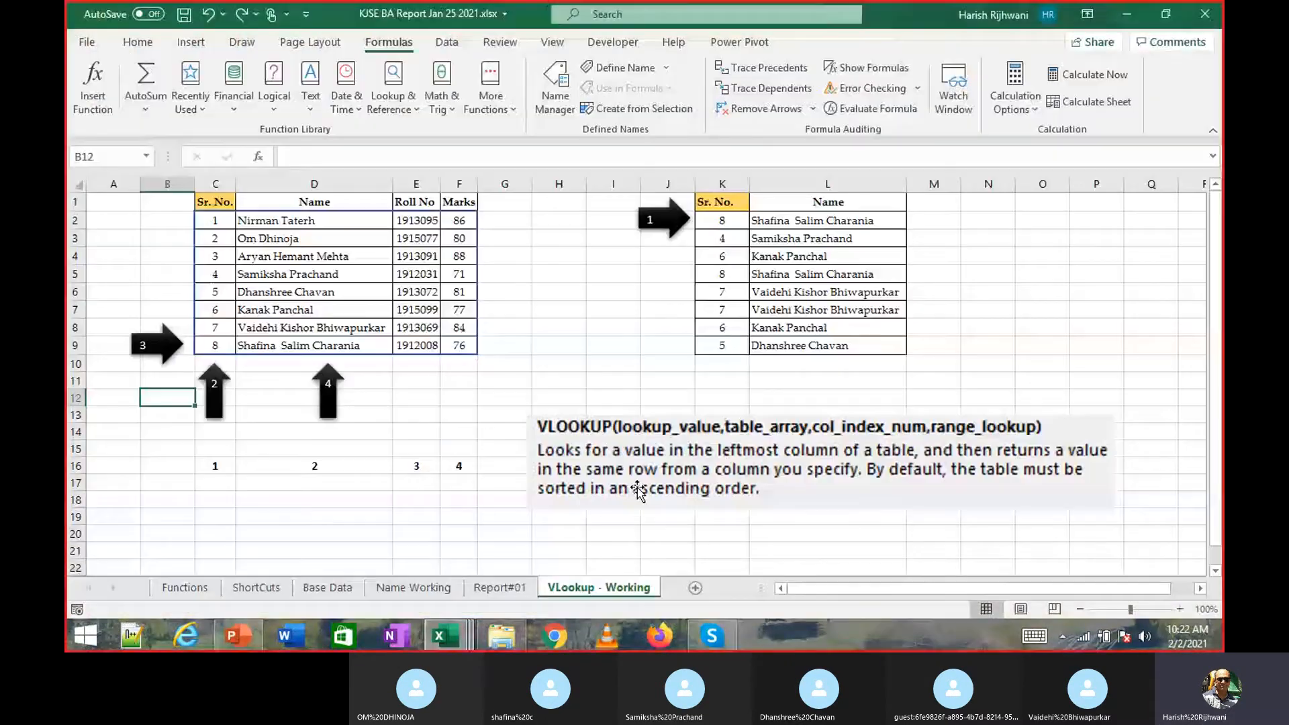
click(551, 343)
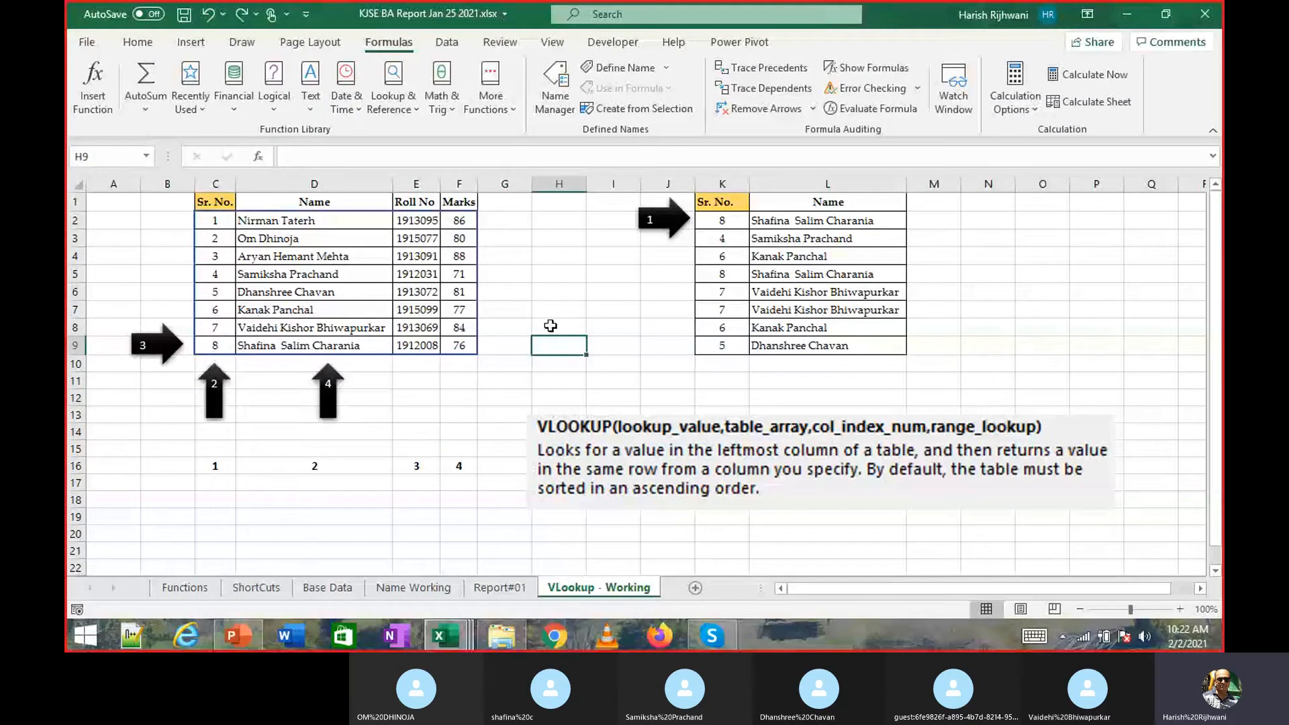
key(alt+Tab)
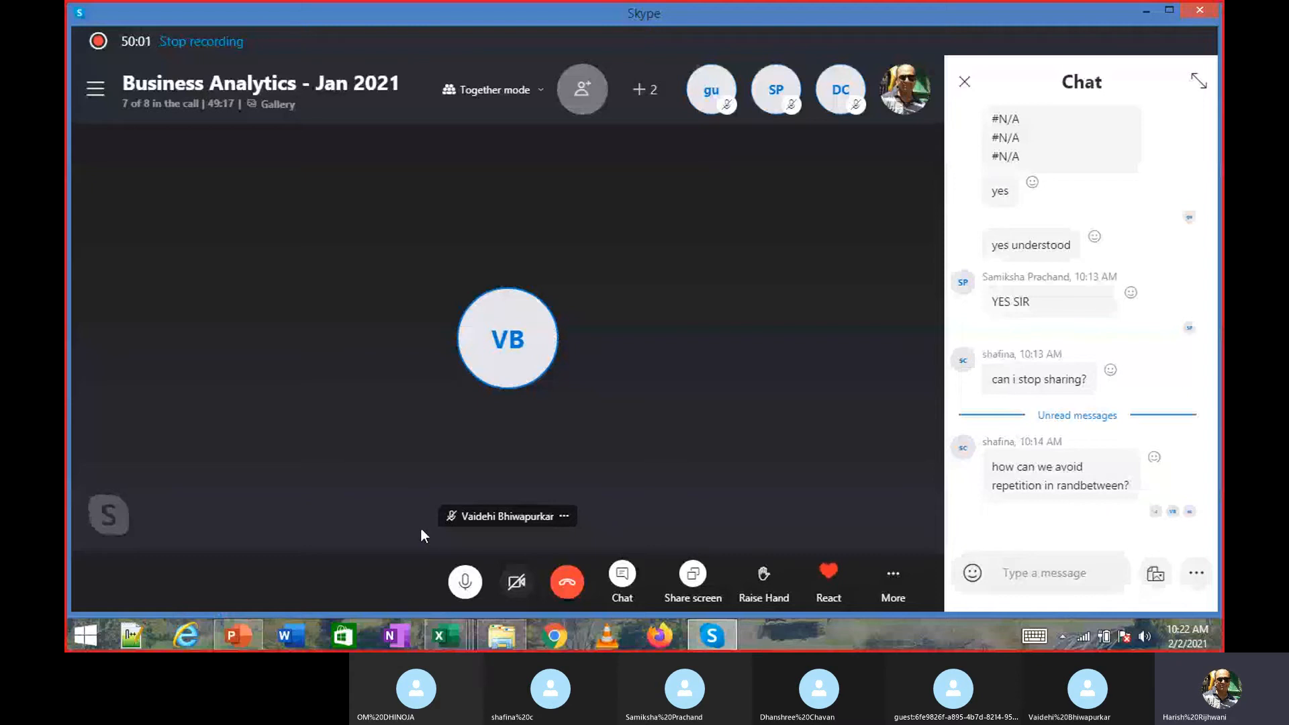
key(alt+Tab)
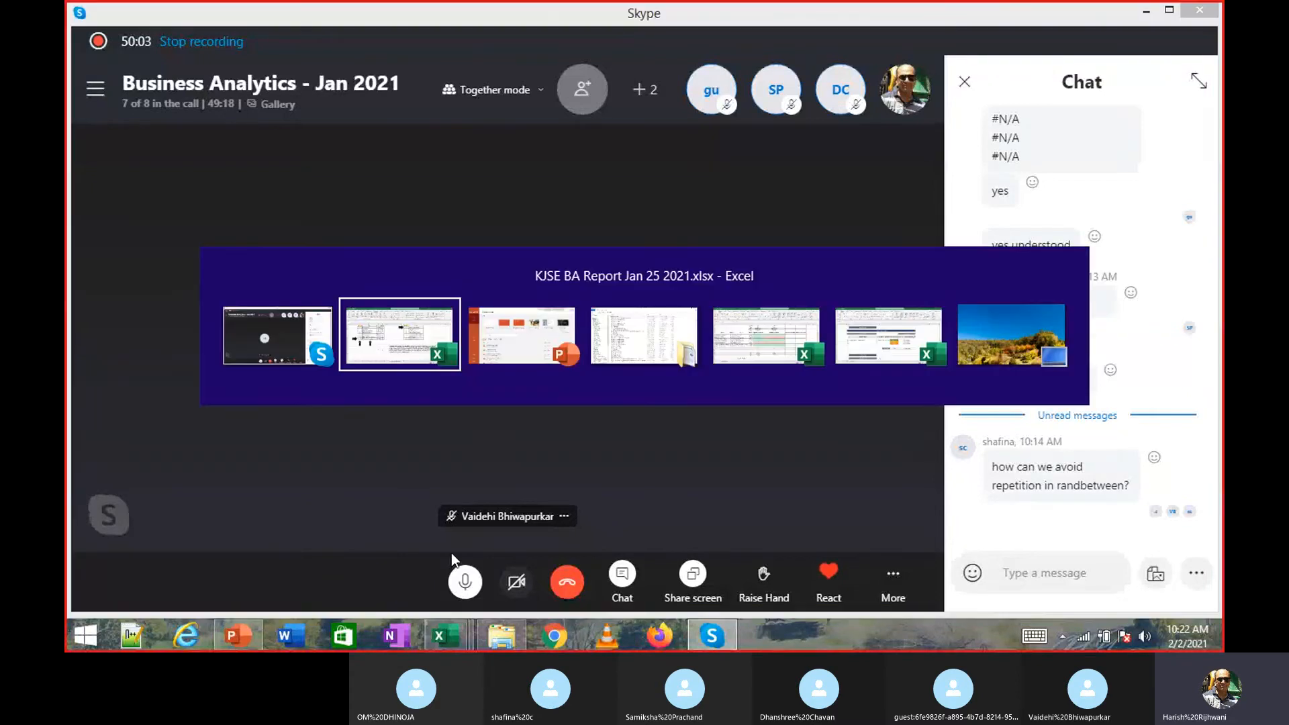
key(alt+Tab)
key(alt+Tab)
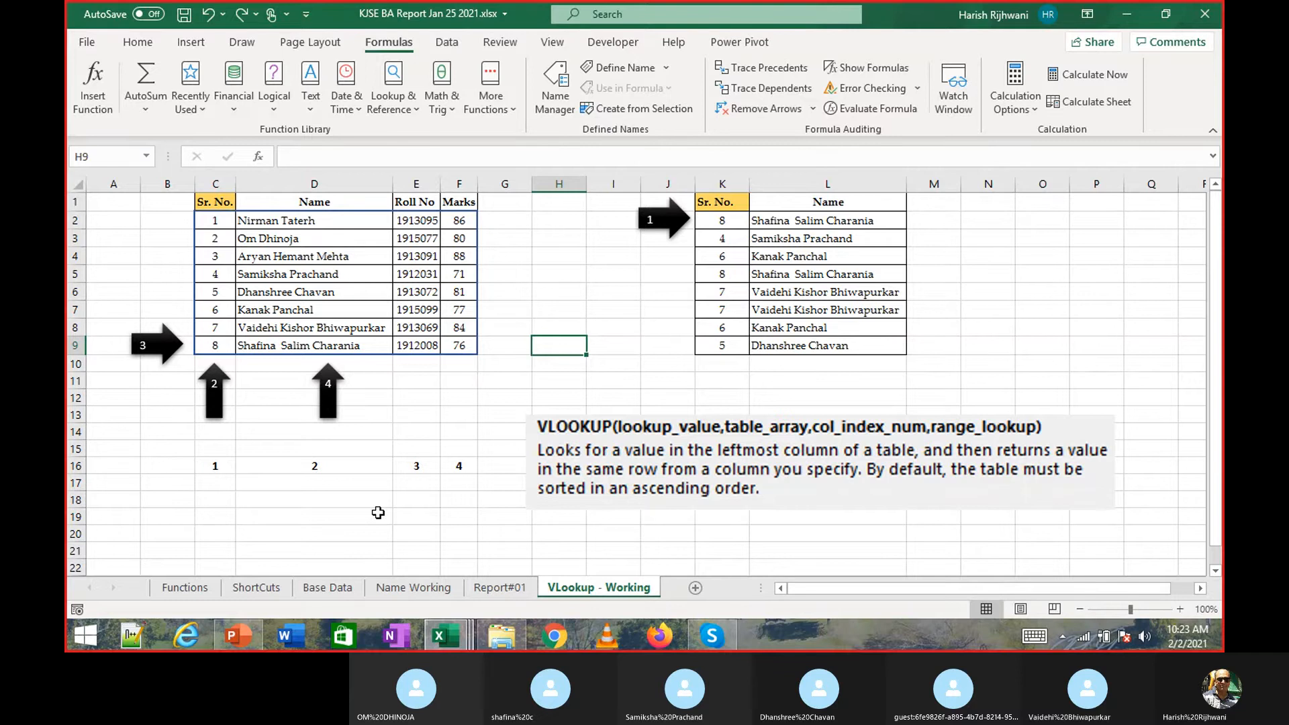
Unmute the microphone in the Skype call and return to the Base Data sheet of the Excel workbook.
key(alt+Tab)
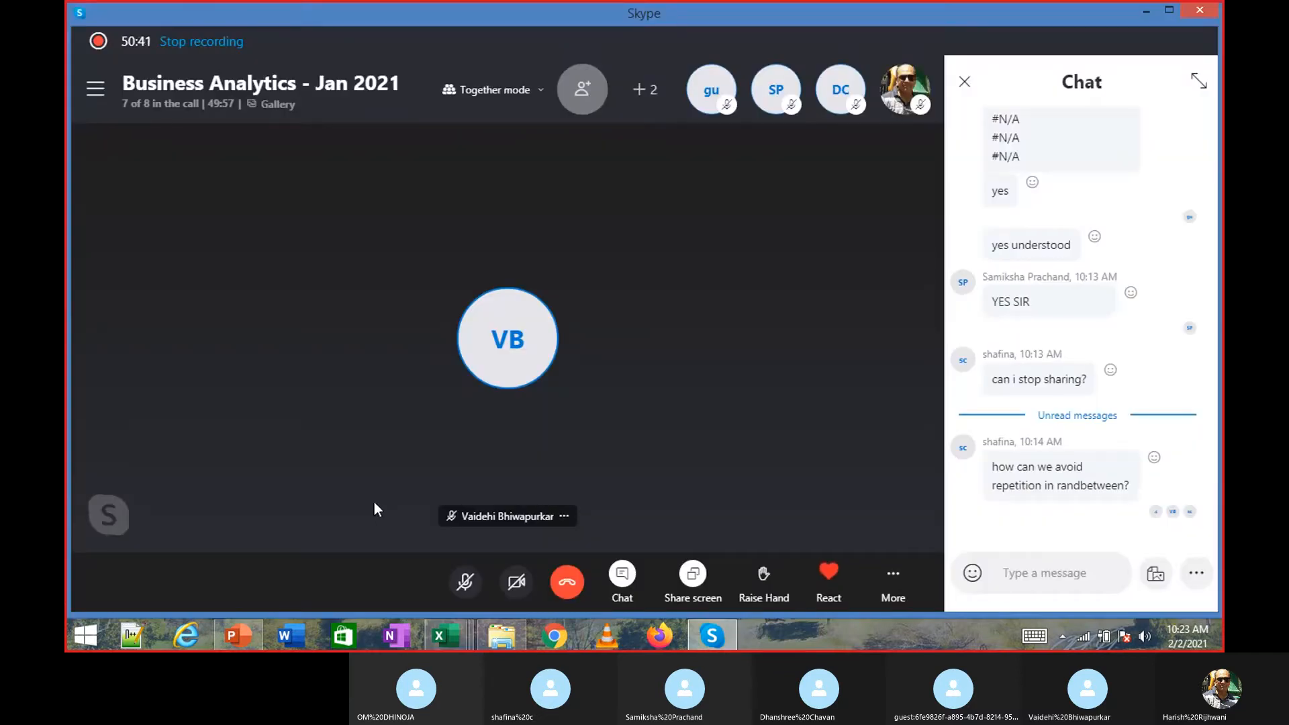
click(464, 581)
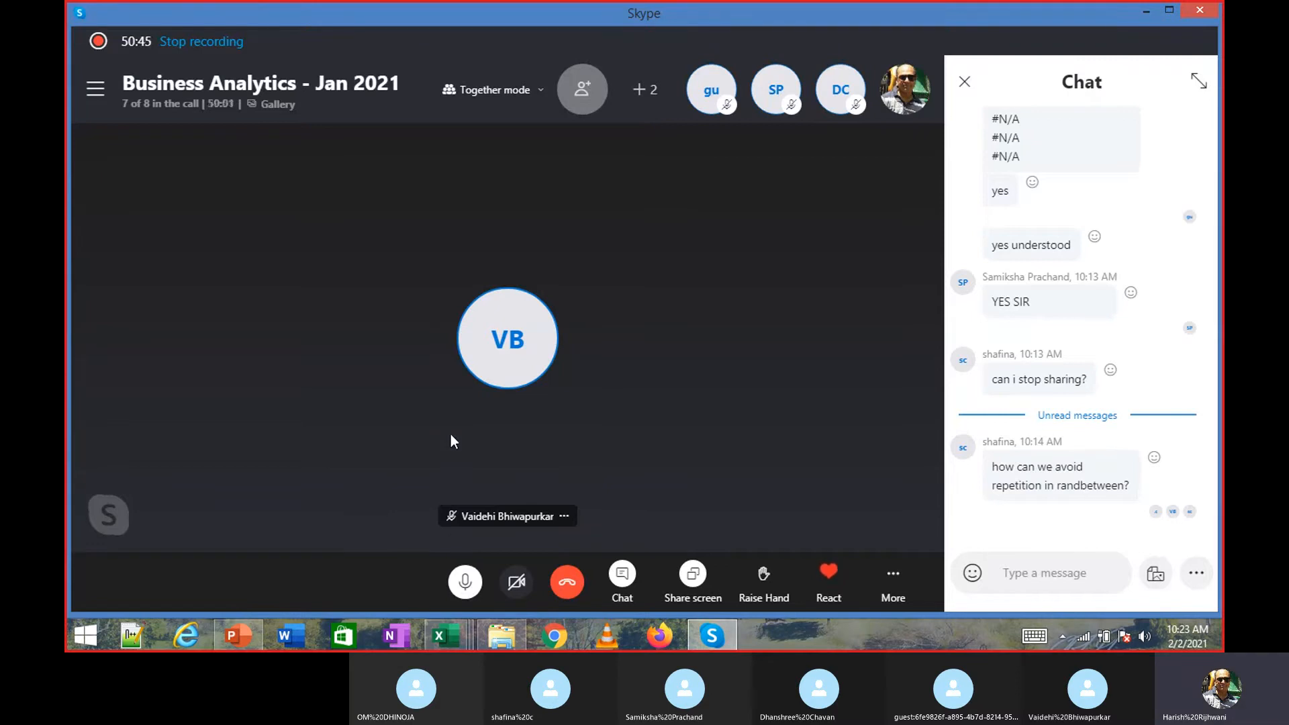
key(alt+Tab)
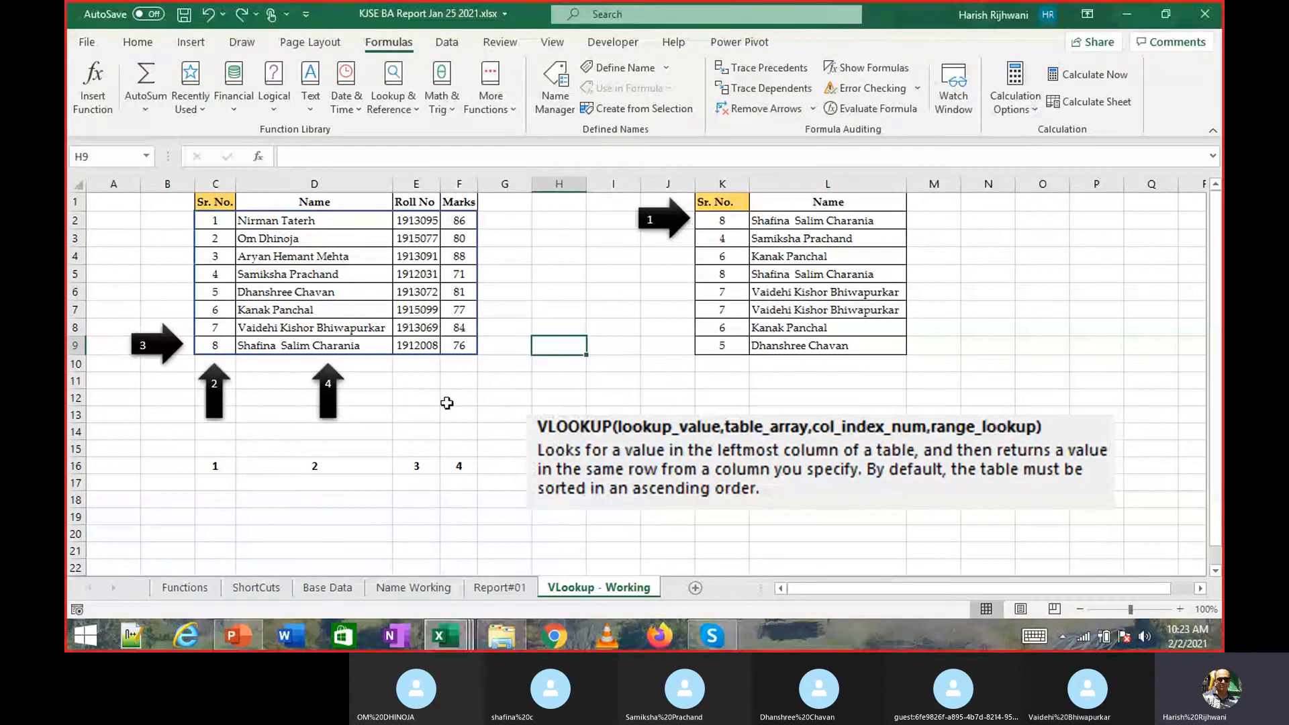
click(332, 588)
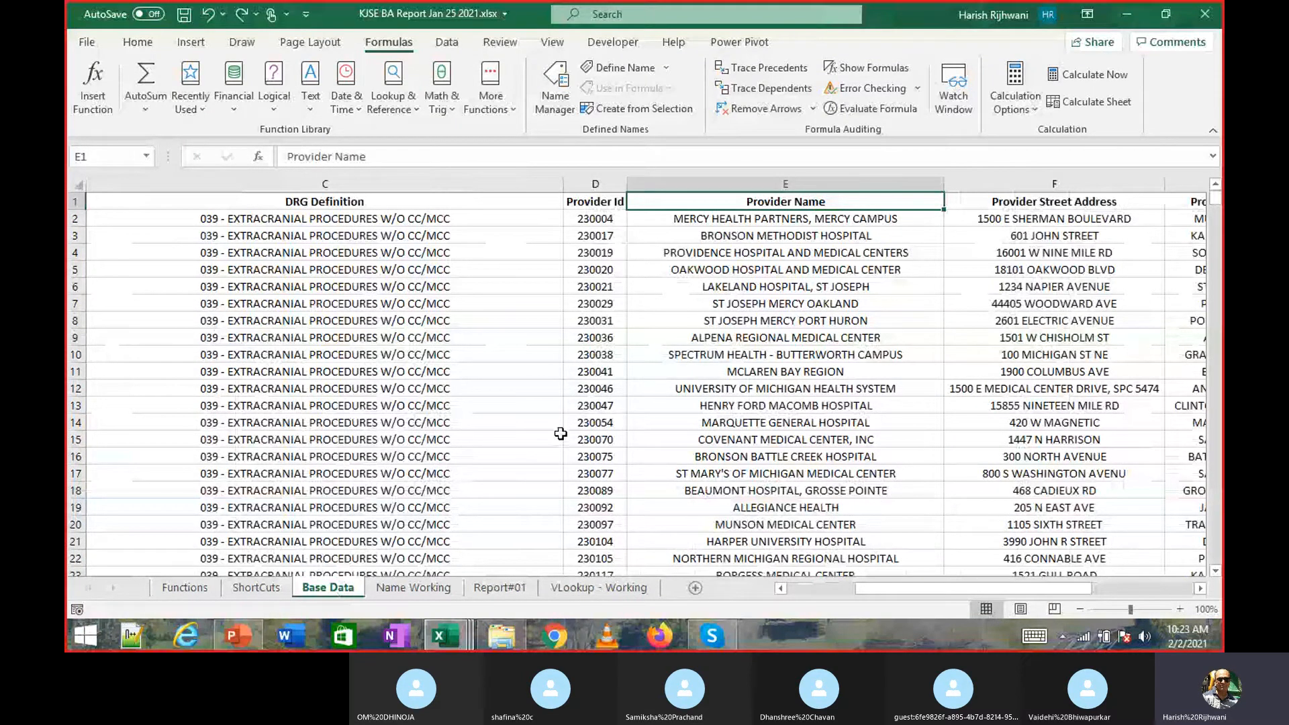
Check the Skype call, then return to the Base Data sheet and look through the Provider Name column.
mouse_move(702, 638)
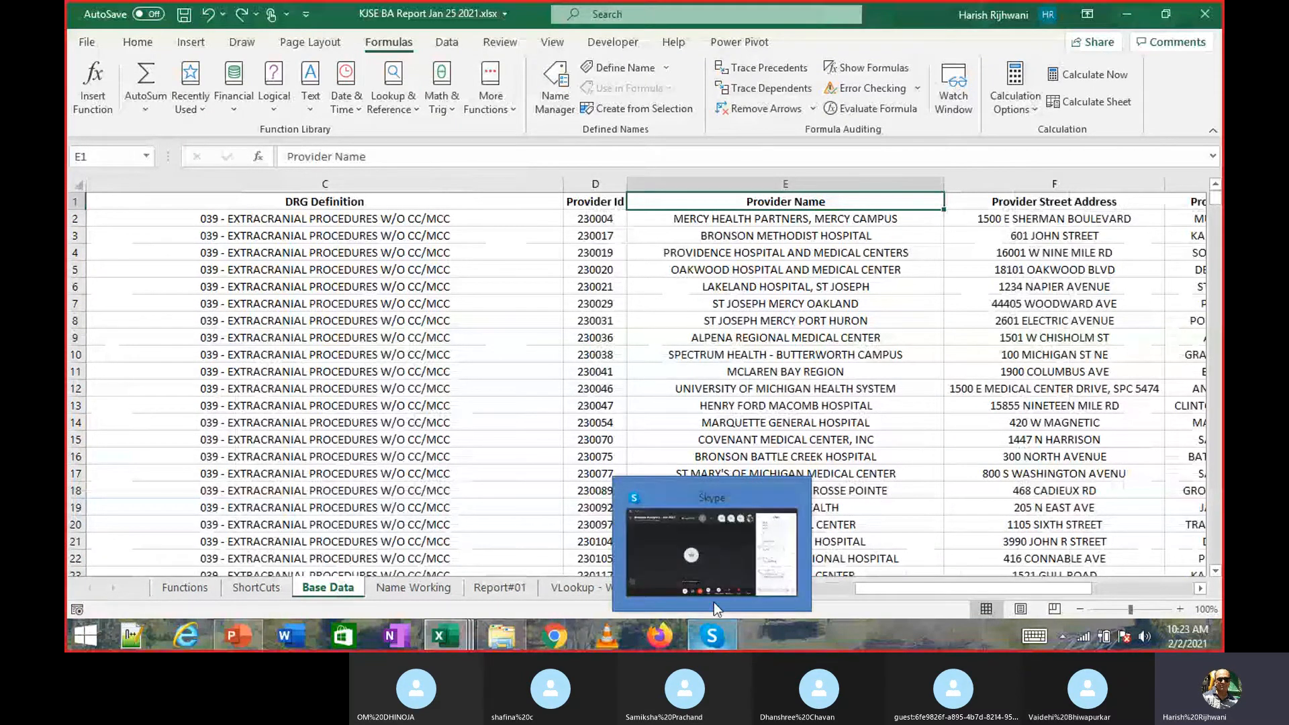
click(714, 602)
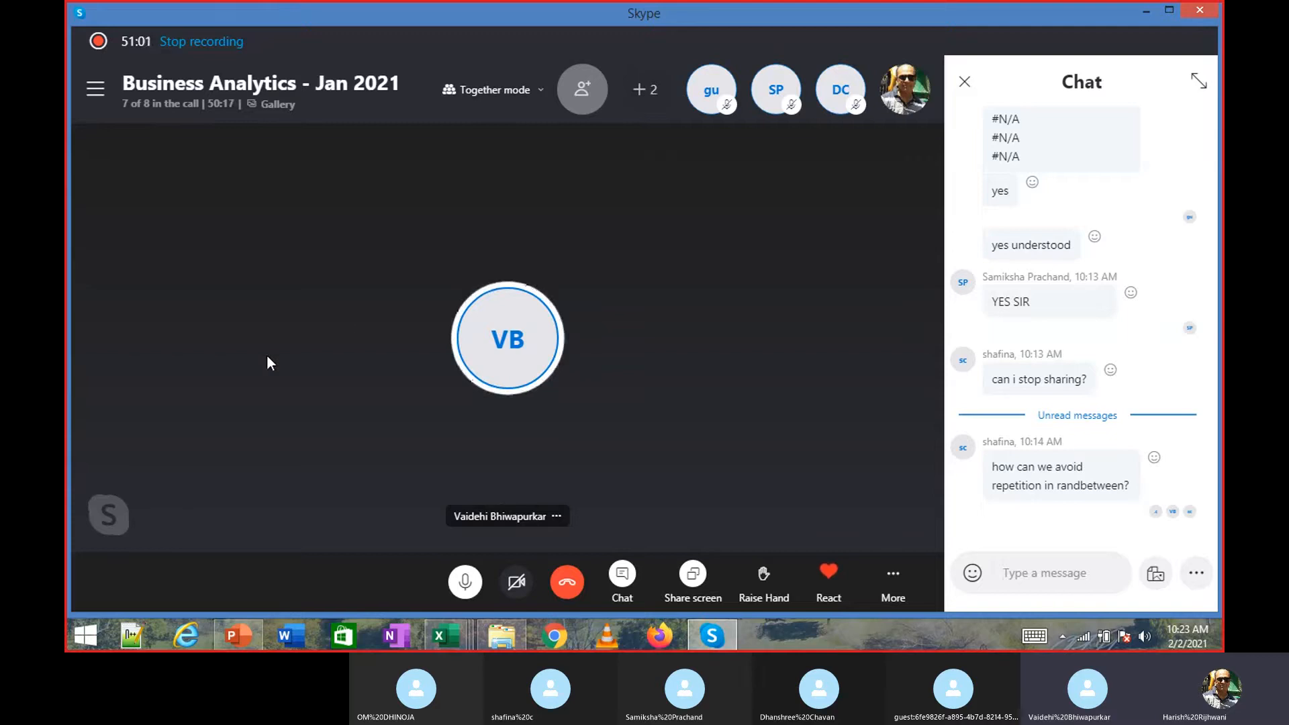
key(alt+Tab)
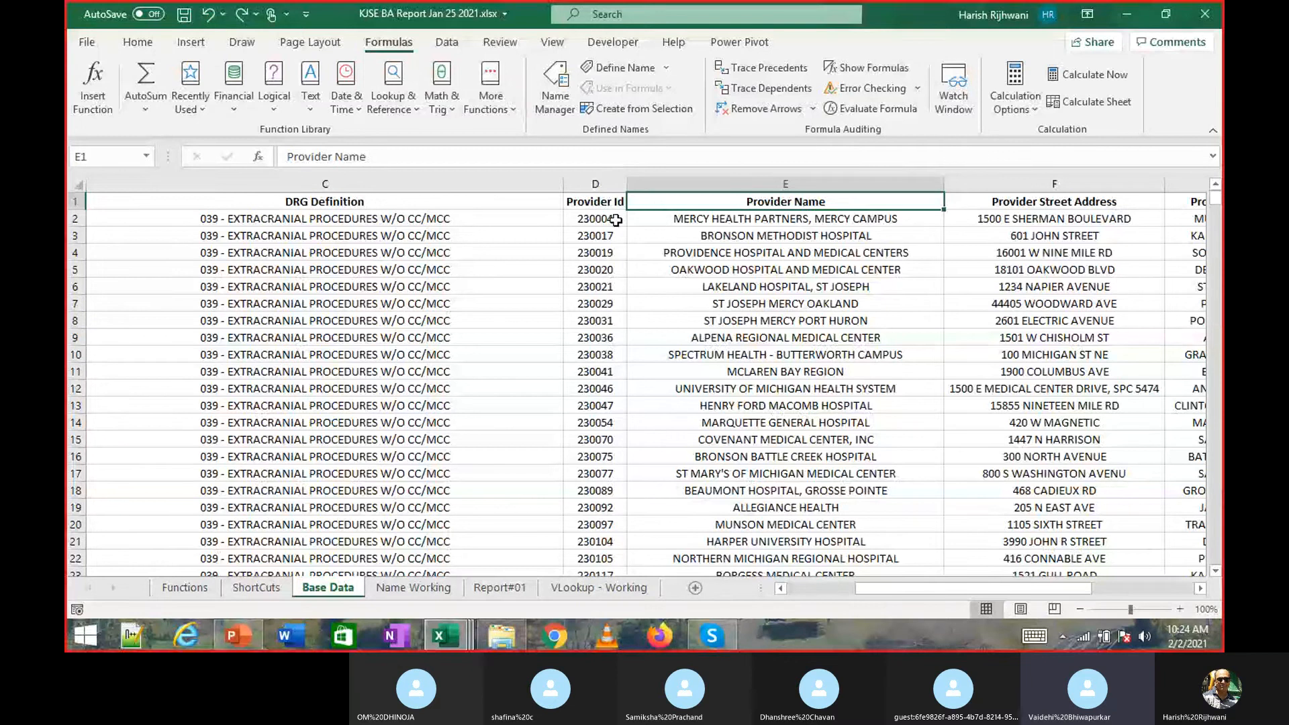
drag(703, 205, 713, 497)
click(715, 503)
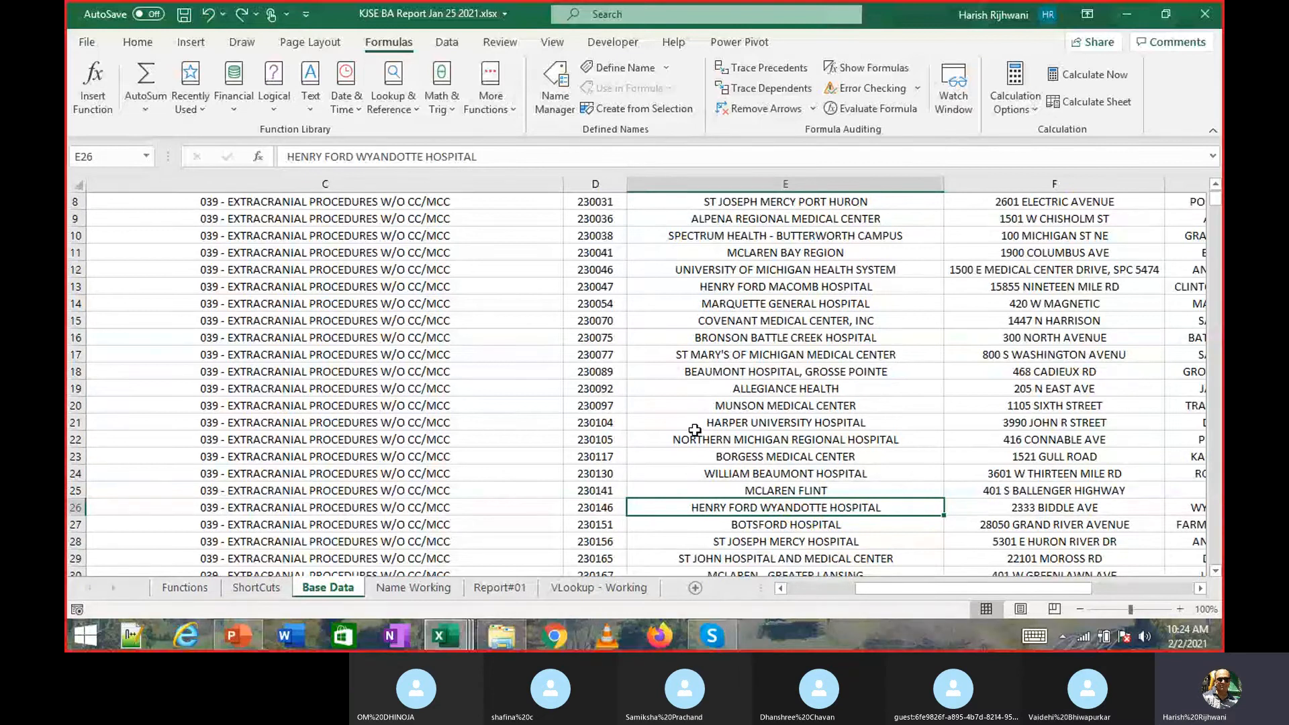
Add a new worksheet after Base Data and name it ID LookUp.
click(698, 590)
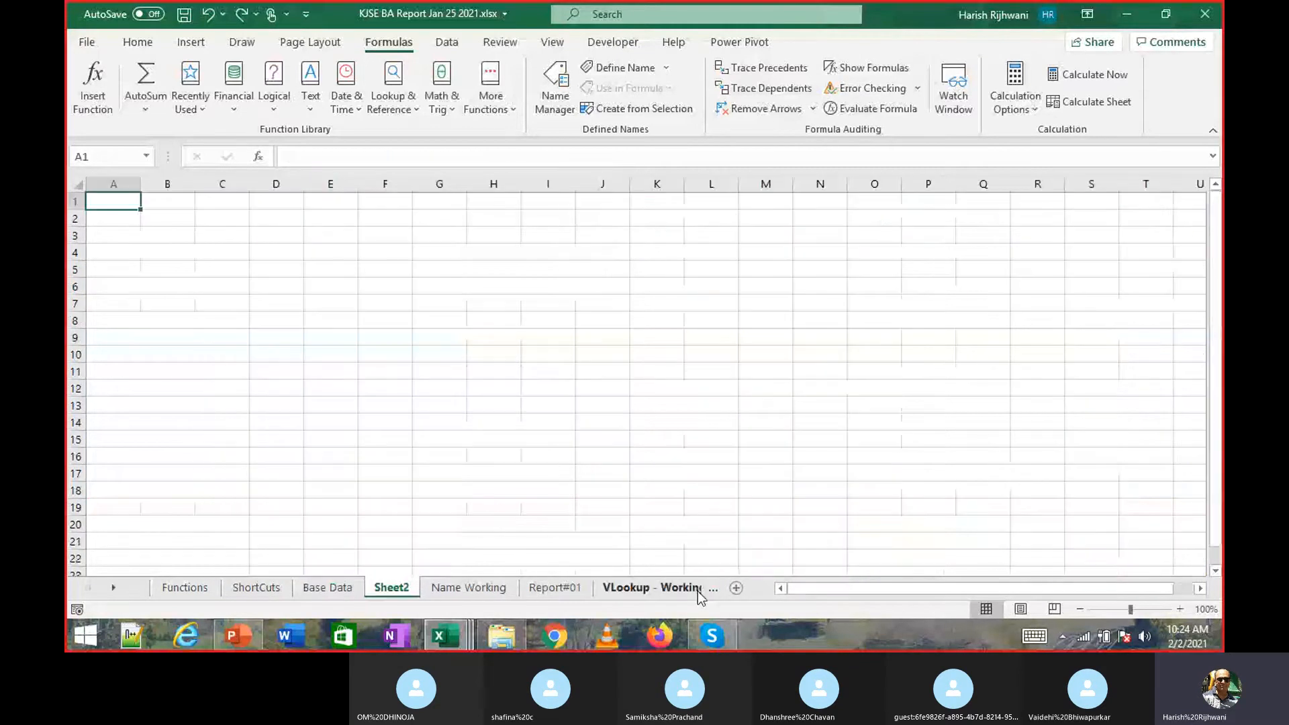
double_click(397, 590)
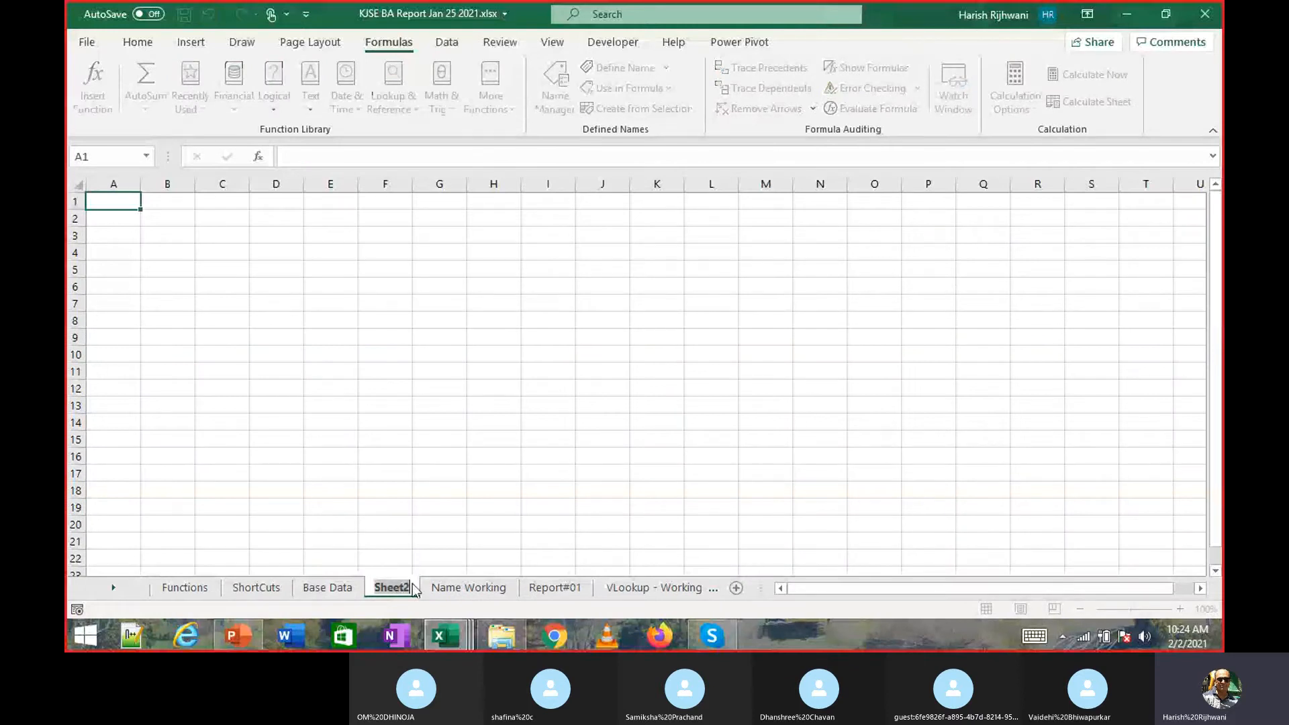
text(ID Loo)
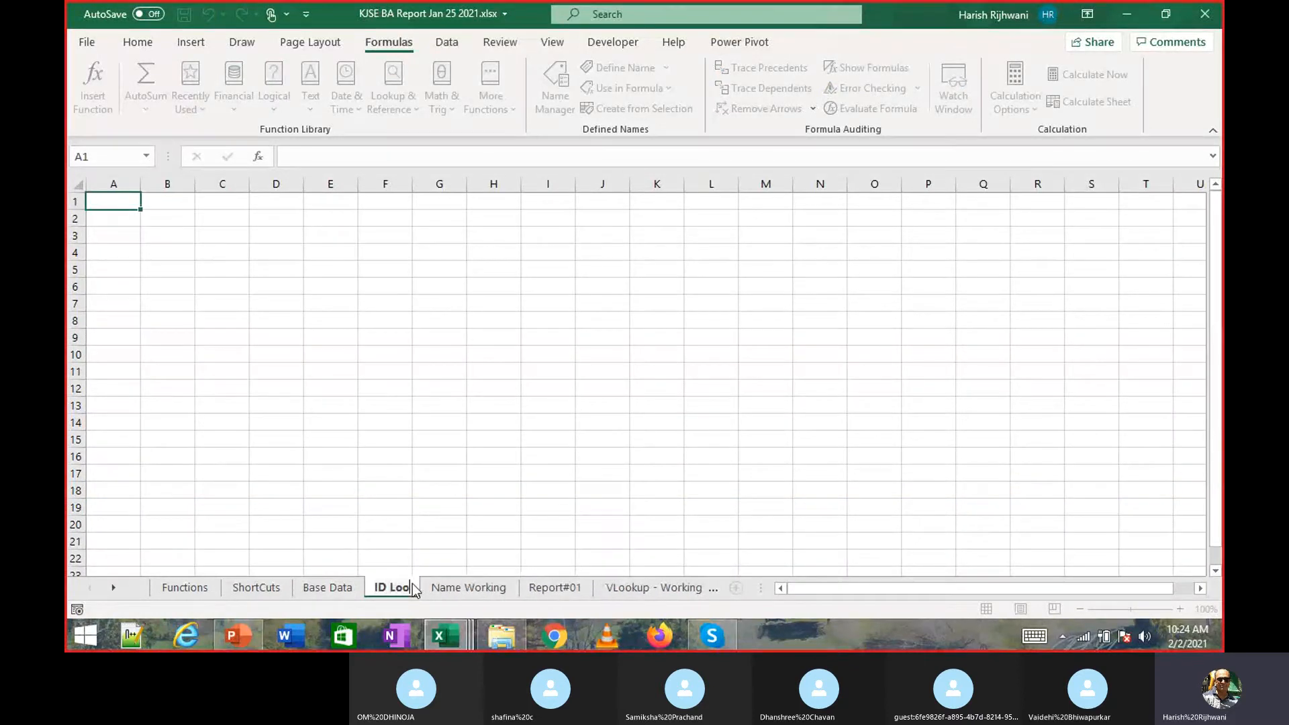
text(kUp)
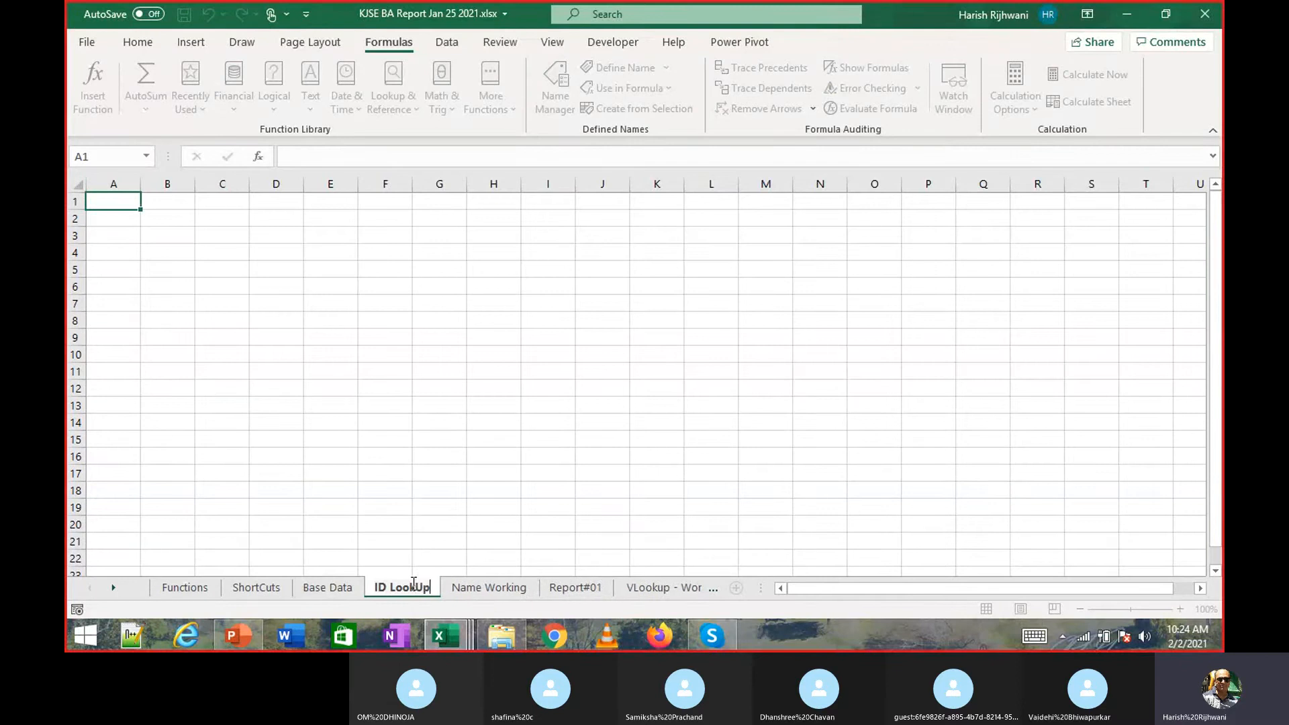
key(Return)
Copy the full Provider Id and Provider Name columns from Base Data to cell A1 of the ID LookUp sheet.
click(345, 593)
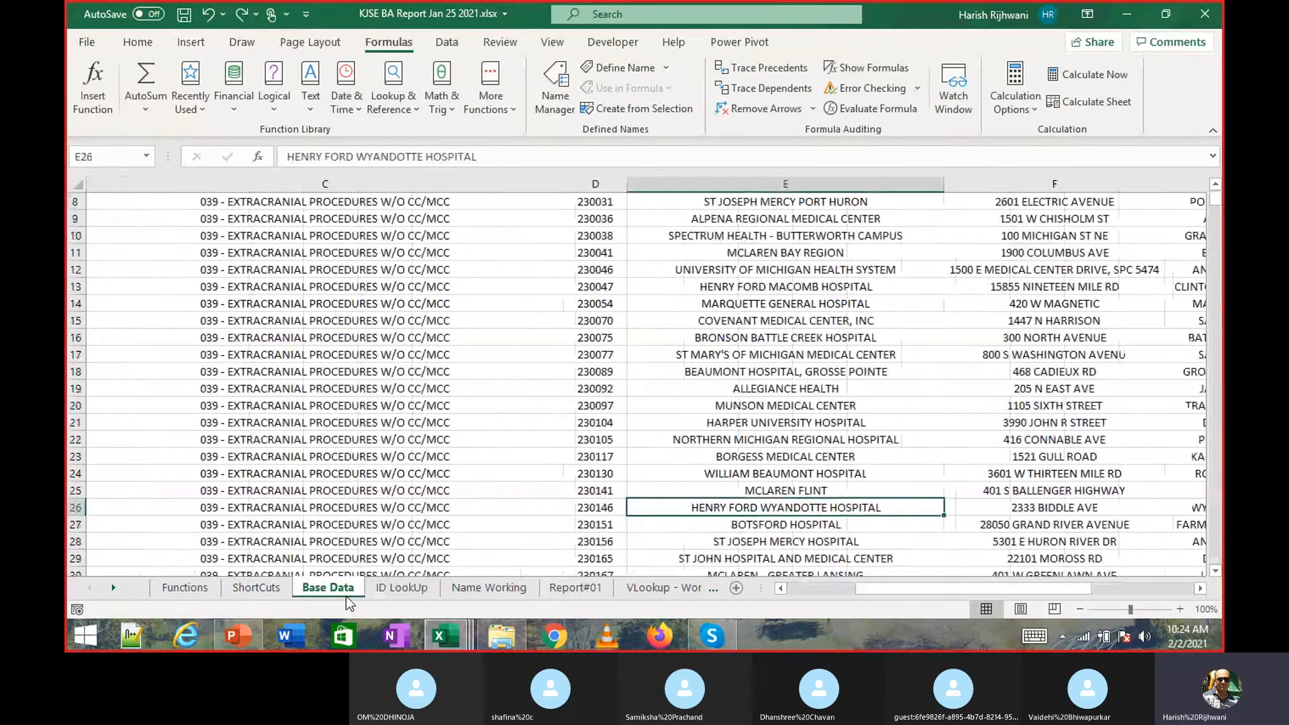
key(ctrl+Up)
key(ctrl+shift+Down)
key(shift+Left)
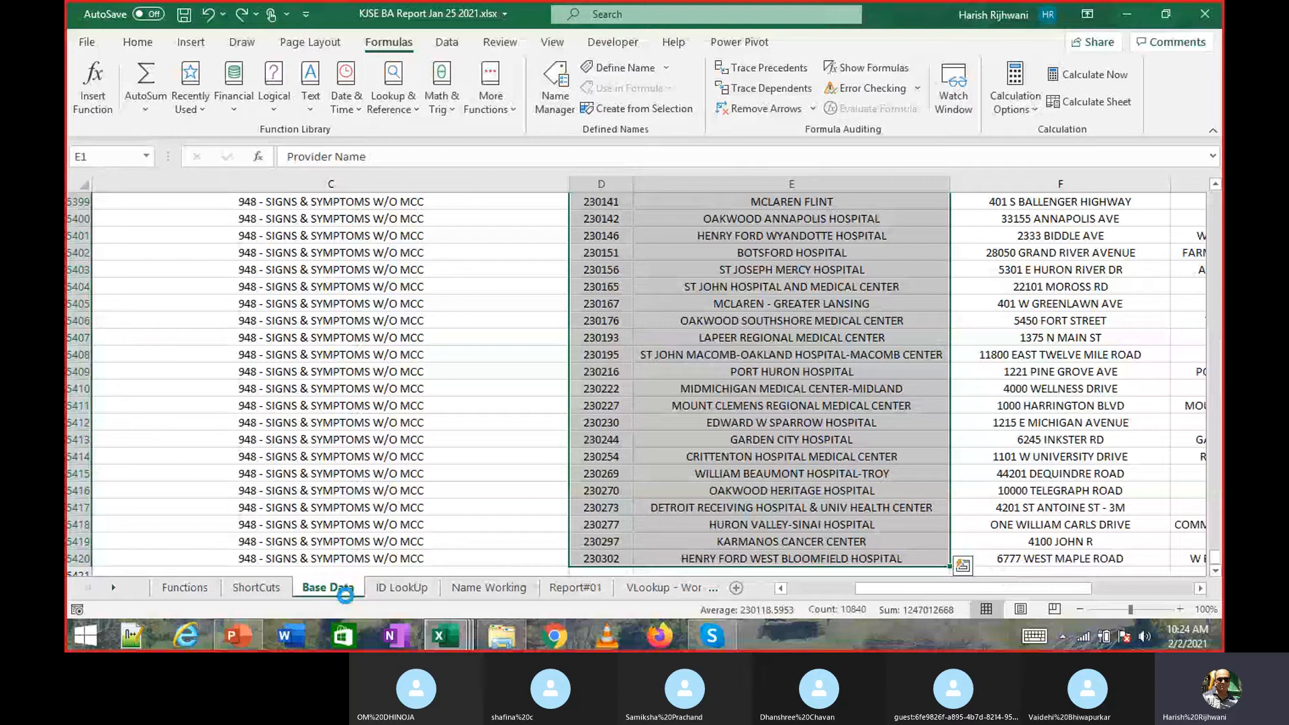
key(ctrl+c)
key(ctrl+Page_Down)
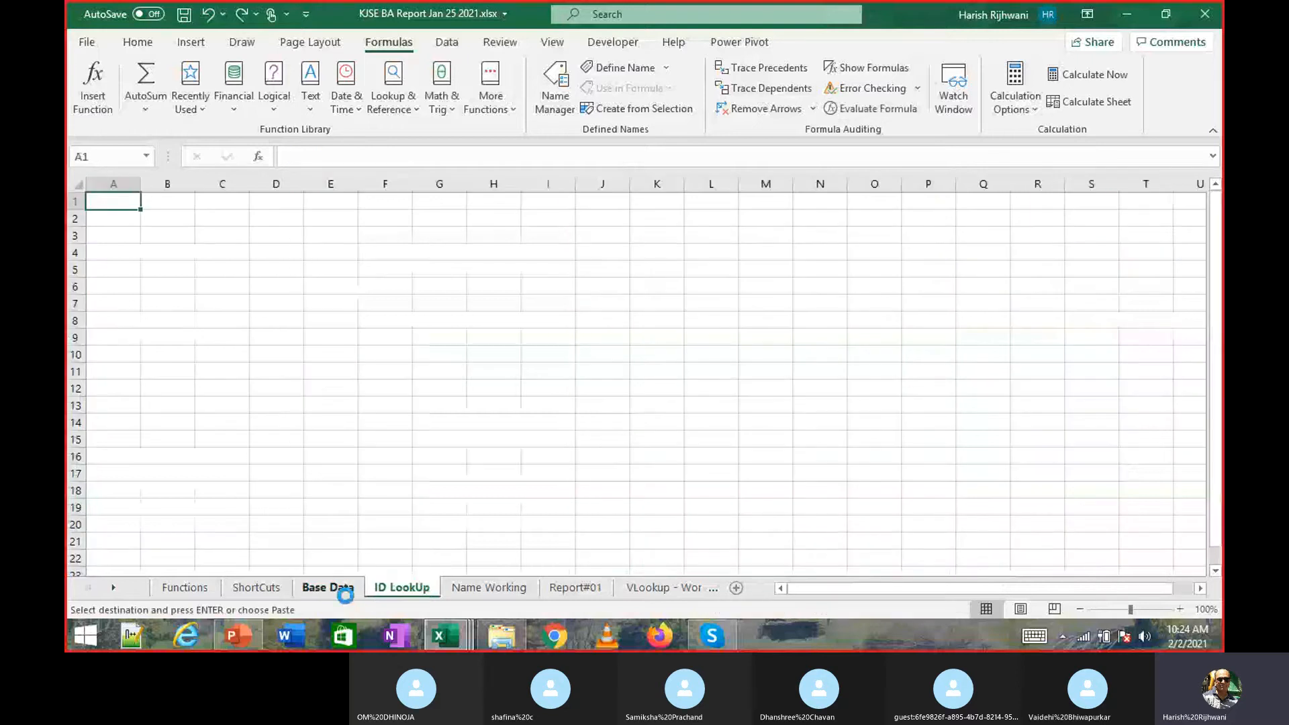
key(ctrl+v)
Move the Provider Id column from column A to column C so it follows Provider Name.
key(shift+Left)
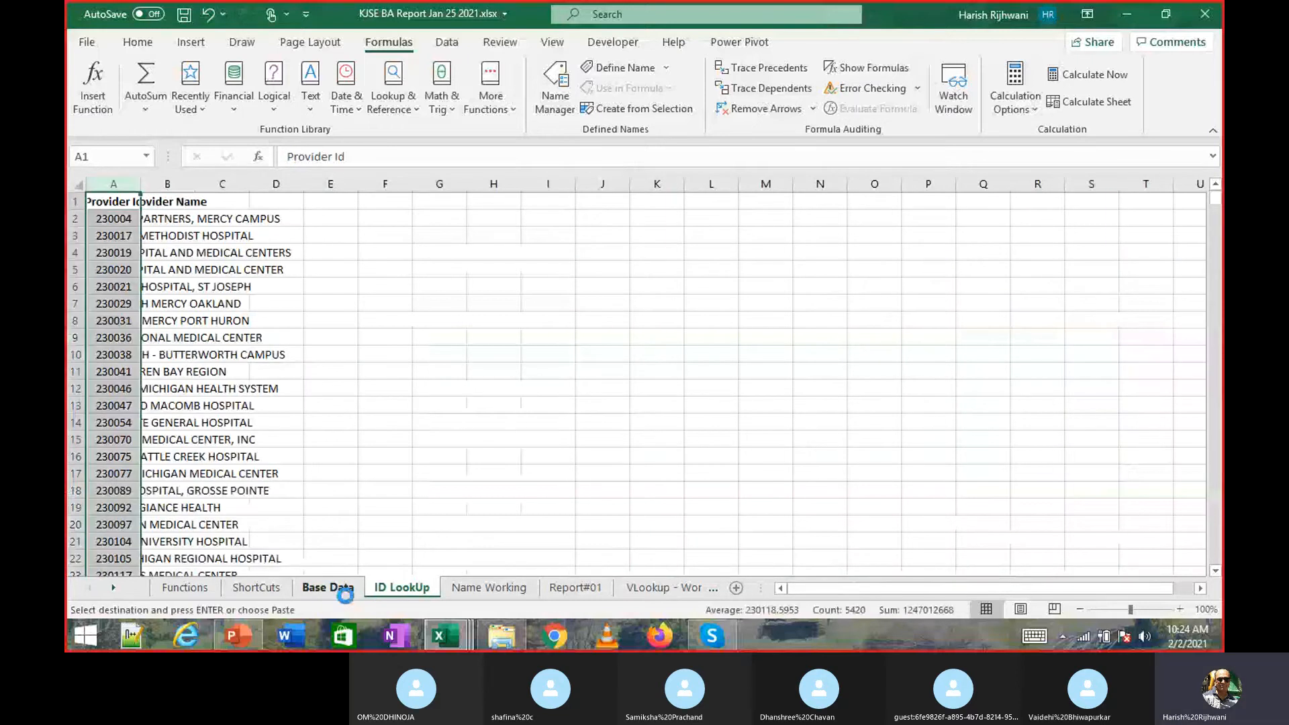
key(Right)
key(Right)
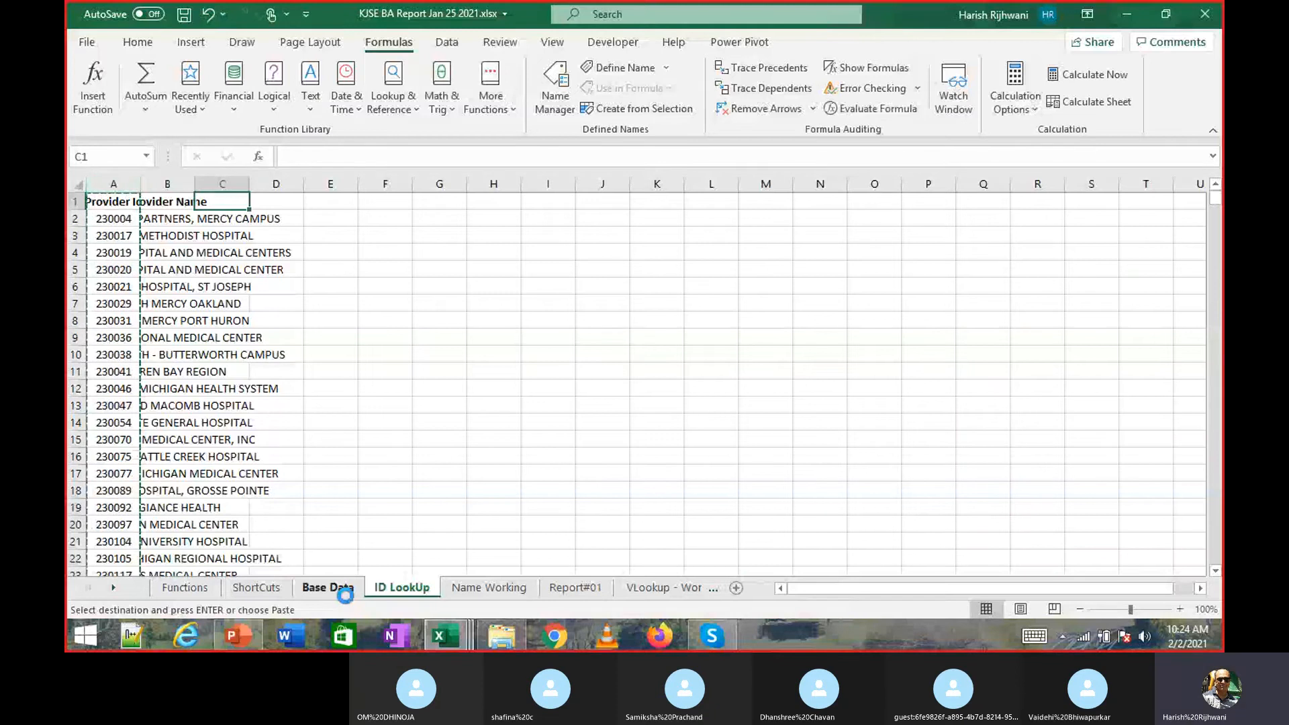
key(Return)
AutoFit the widths of the Provider Name and Provider Id columns on the ID LookUp sheet.
key(ctrl+Home)
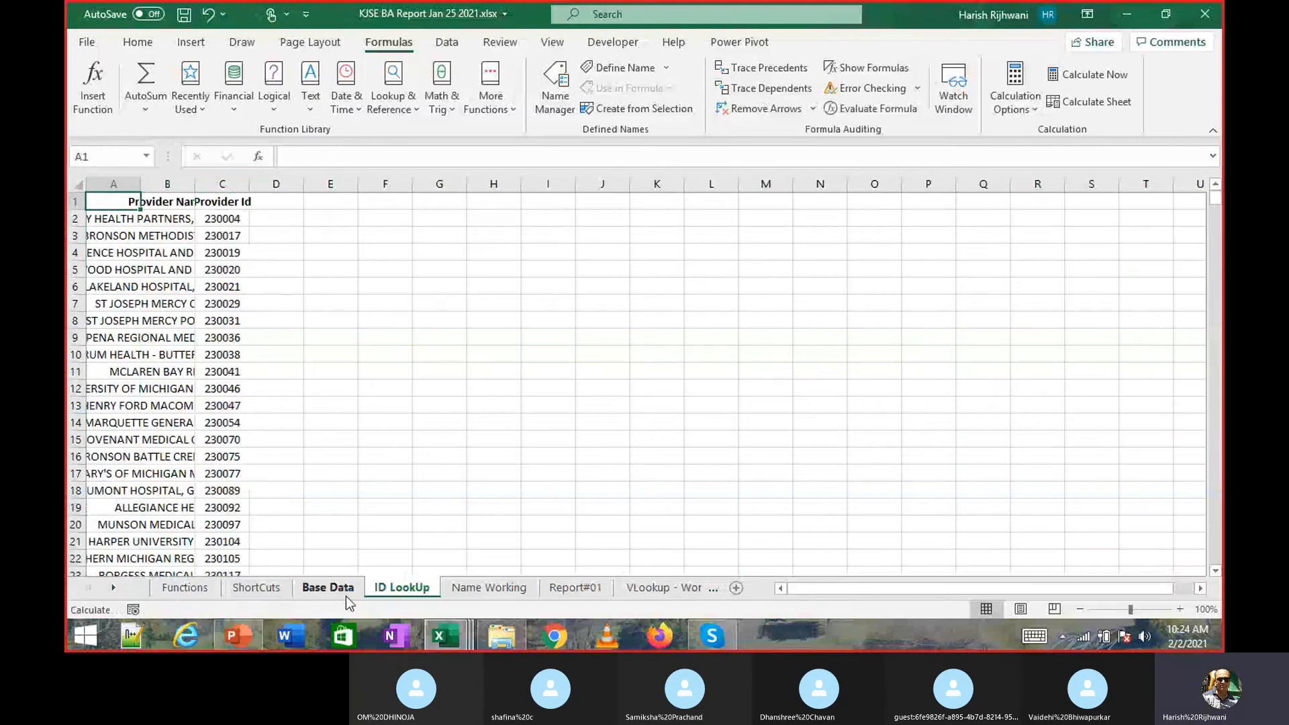
key(Right)
key(shift+Right)
key(ctrl+shift+Down)
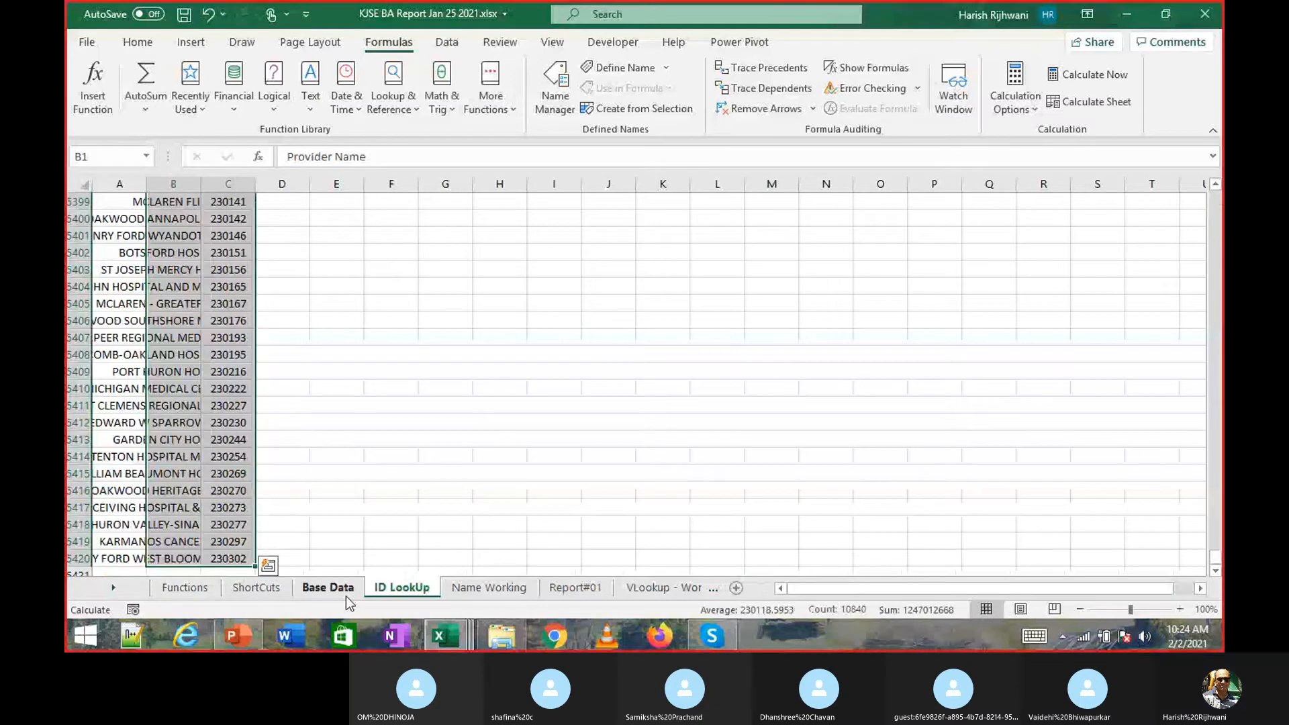
key(alt+o)
key(c)
key(a)
key(Up)
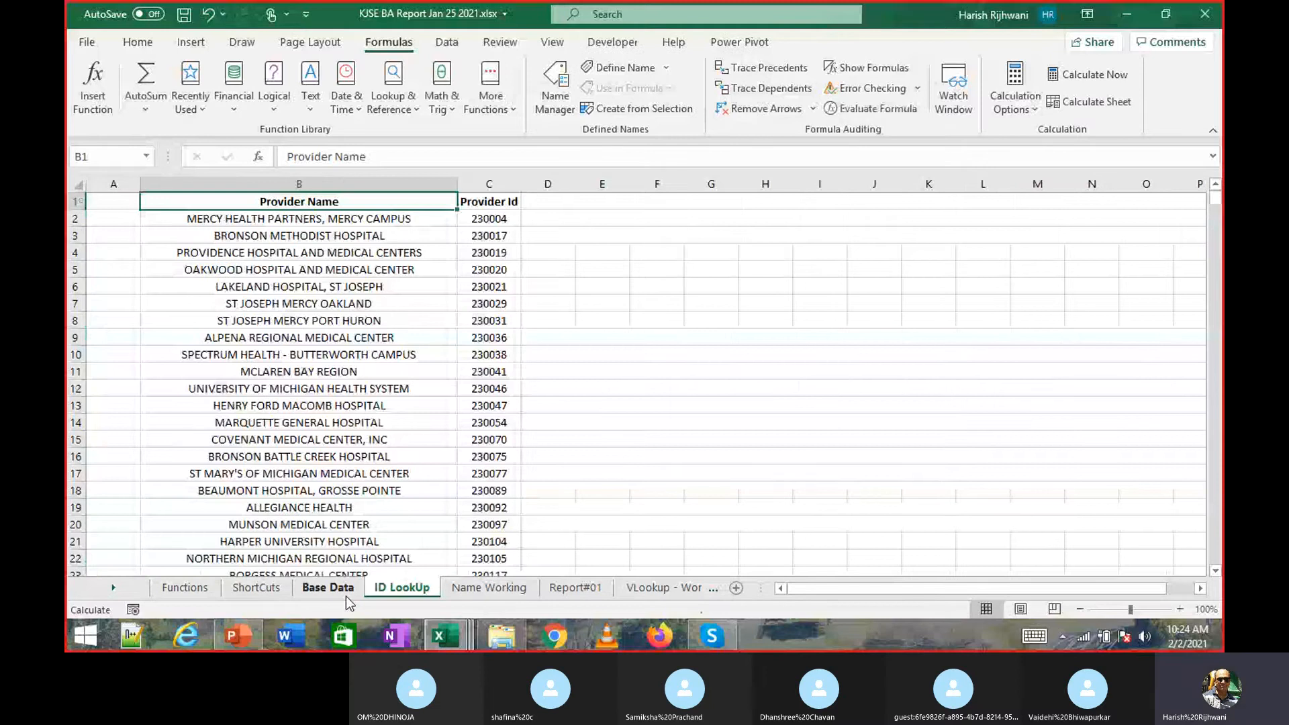
Left-align all the provider names below the Provider Name header.
key(Down)
key(ctrl+shift+Down)
key(ctrl+BackSpace)
key(alt+h)
key(a)
key(l)
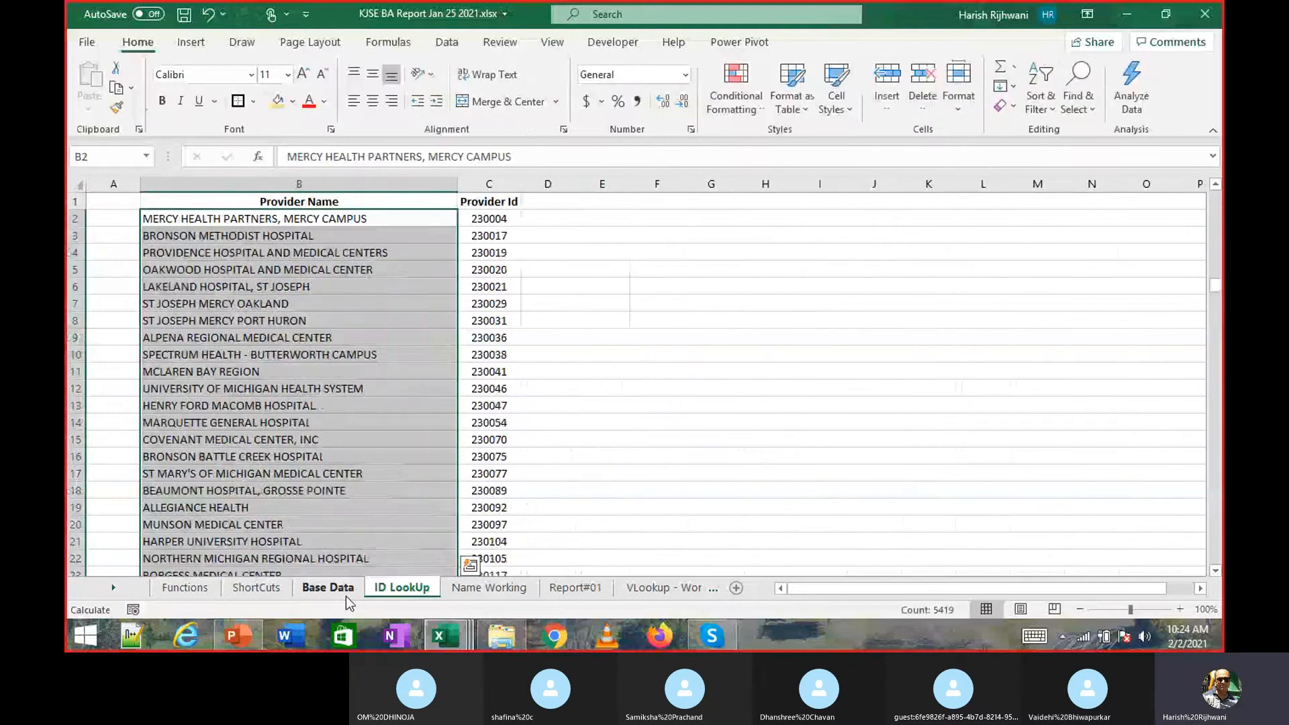
Delete the empty column A so that Provider Name becomes the leftmost column.
key(ctrl+Home)
key(ctrl+space)
key(ctrl+minus)
key(Right)
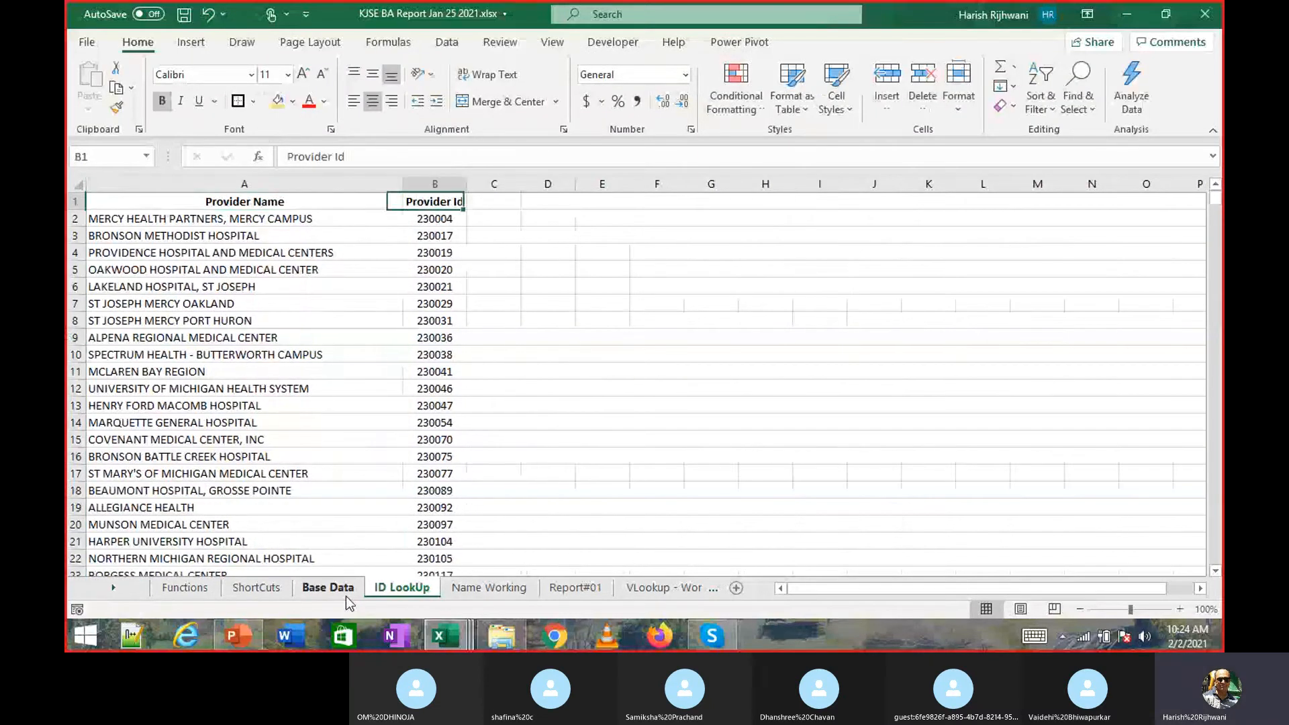
Remove duplicate rows from the ID LookUp data, comparing both Provider Name and Provider Id, with headers excluded.
key(Left)
key(shift+Right)
key(ctrl+shift+Down)
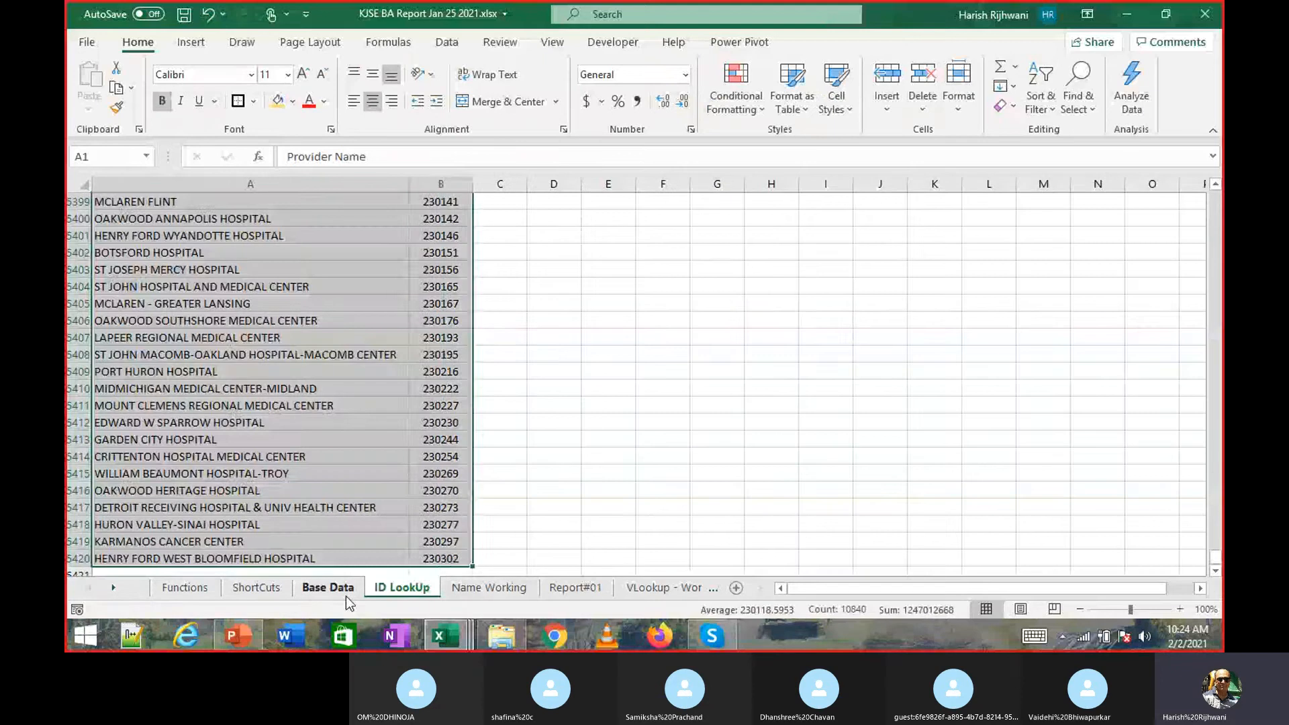
key(ctrl+c)
key(ctrl+v)
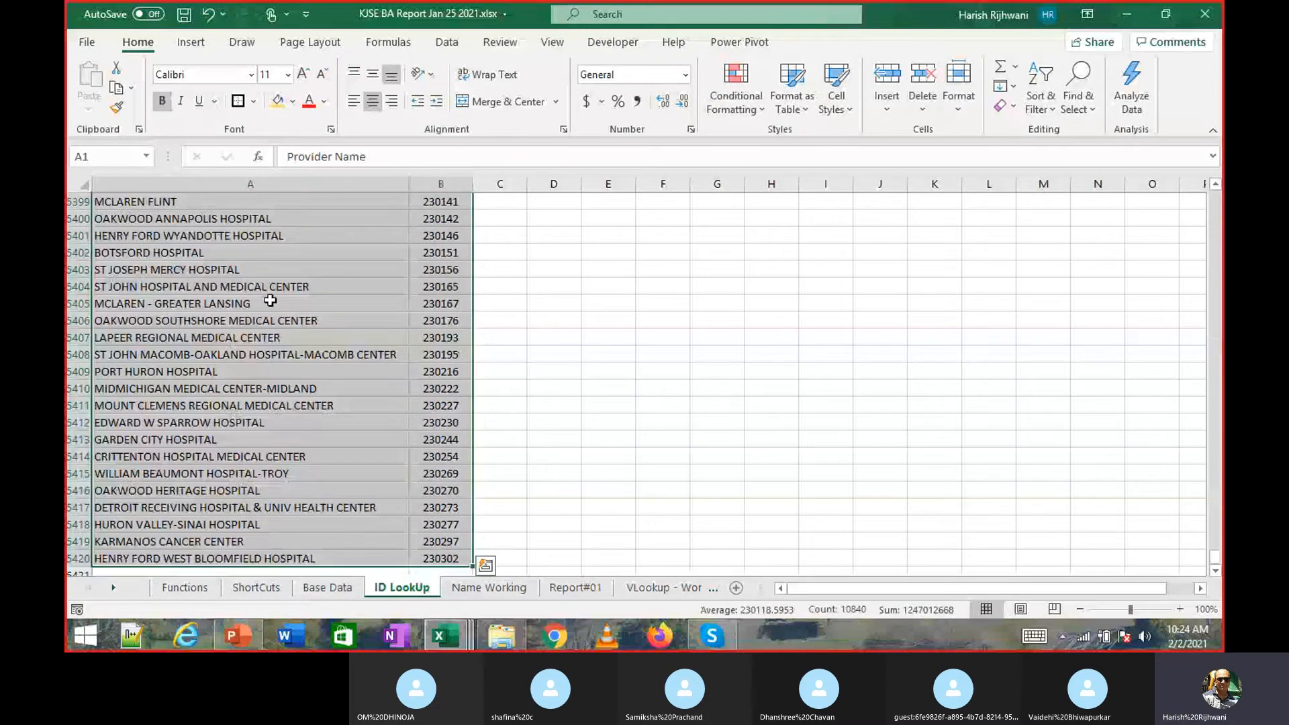
scroll(282, 282, up, 8)
click(289, 267)
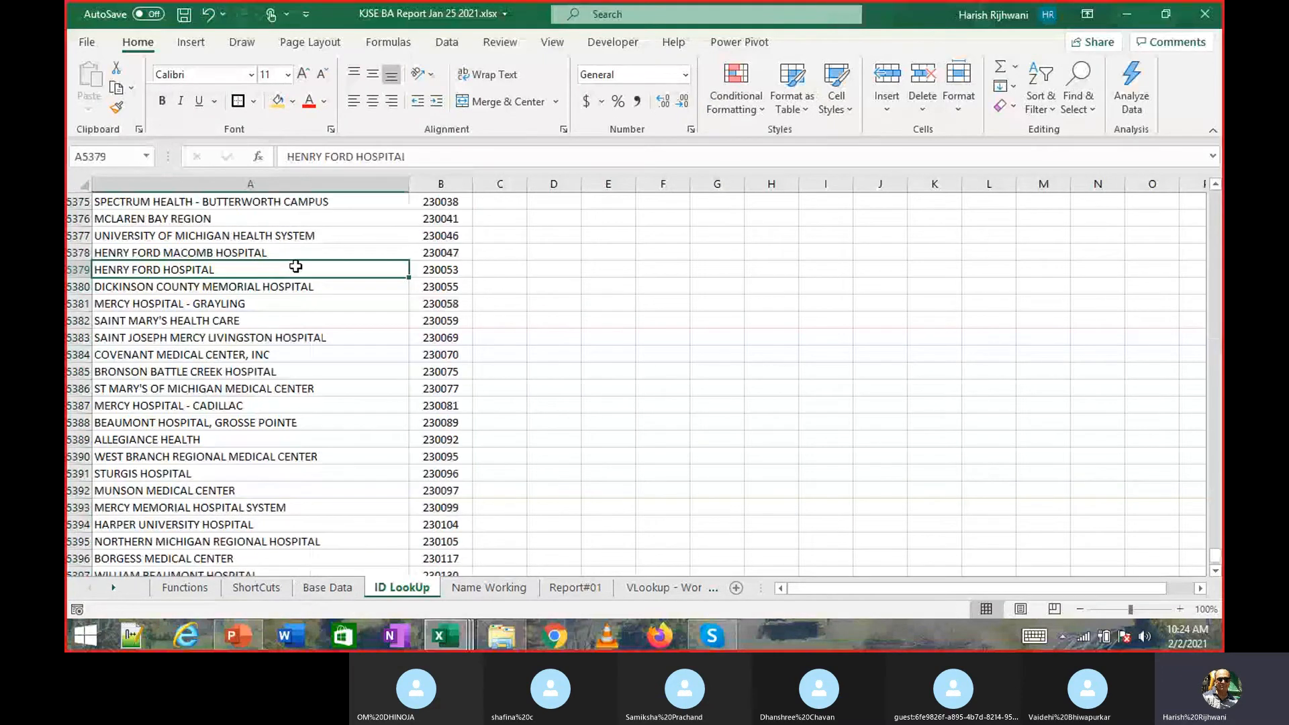
key(ctrl+Home)
key(ctrl+shift+End)
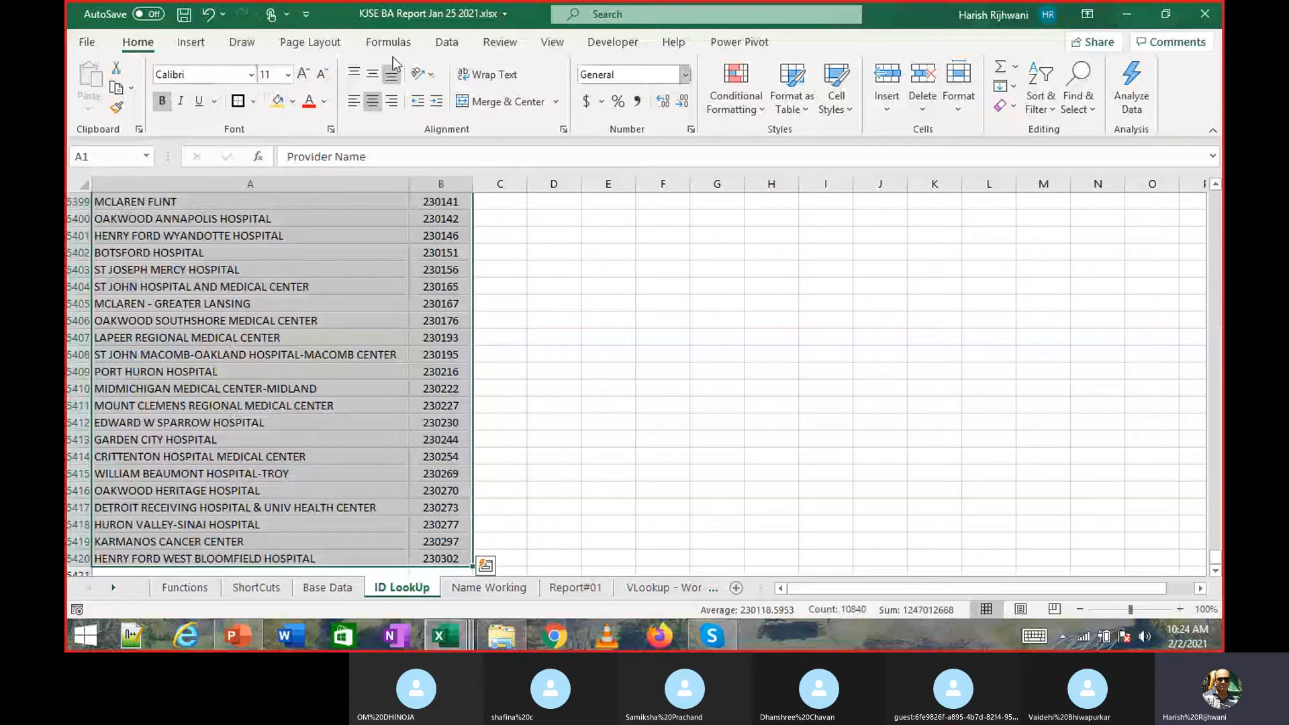
click(447, 42)
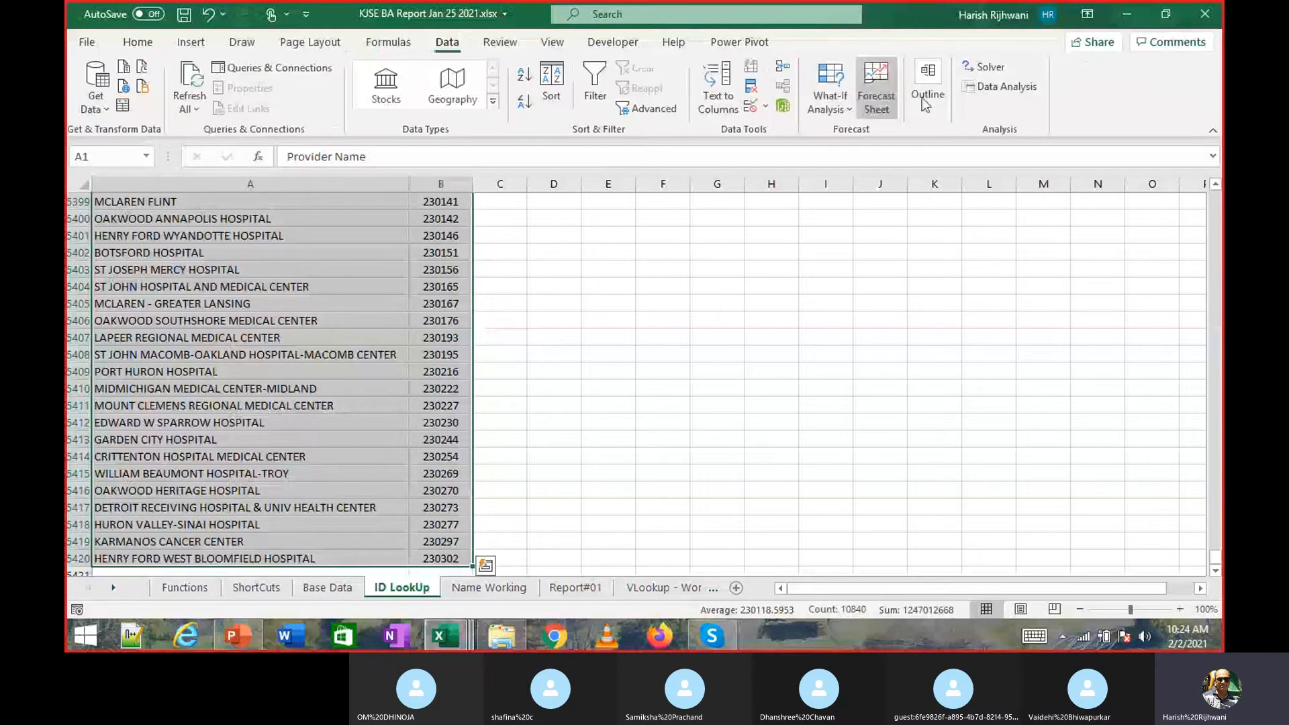
click(750, 86)
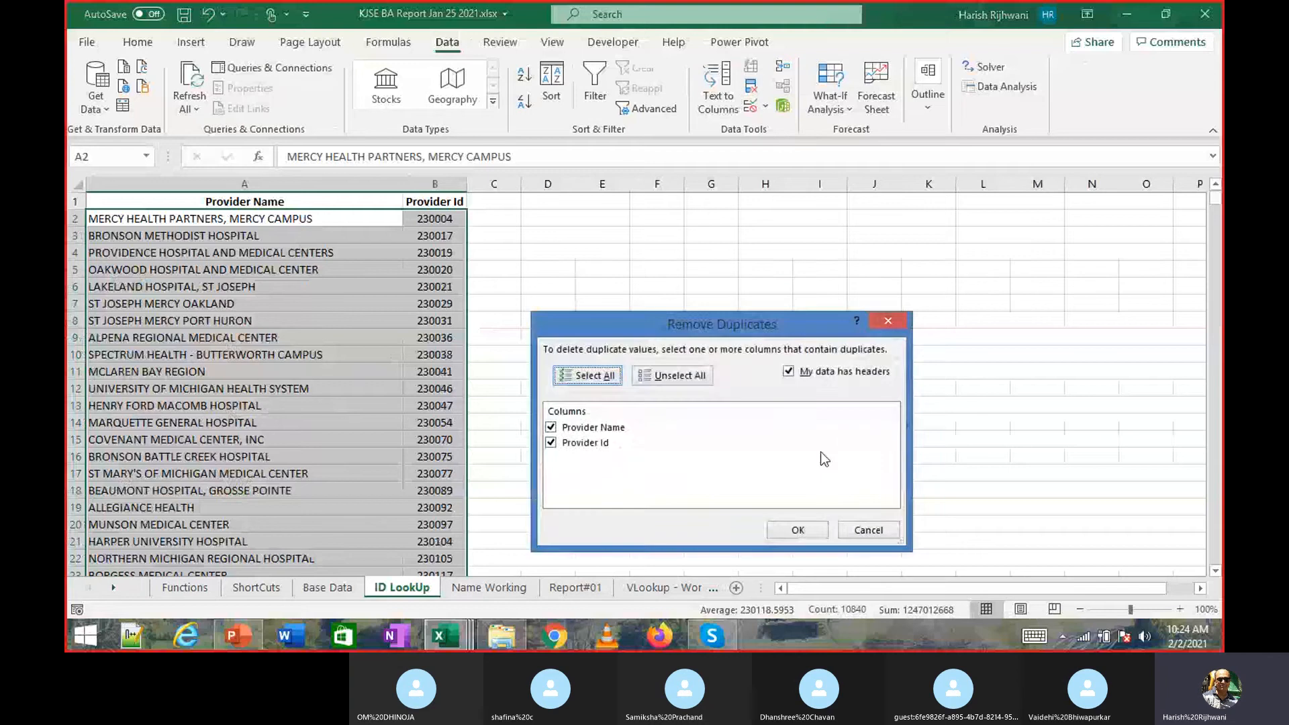
click(794, 521)
click(664, 371)
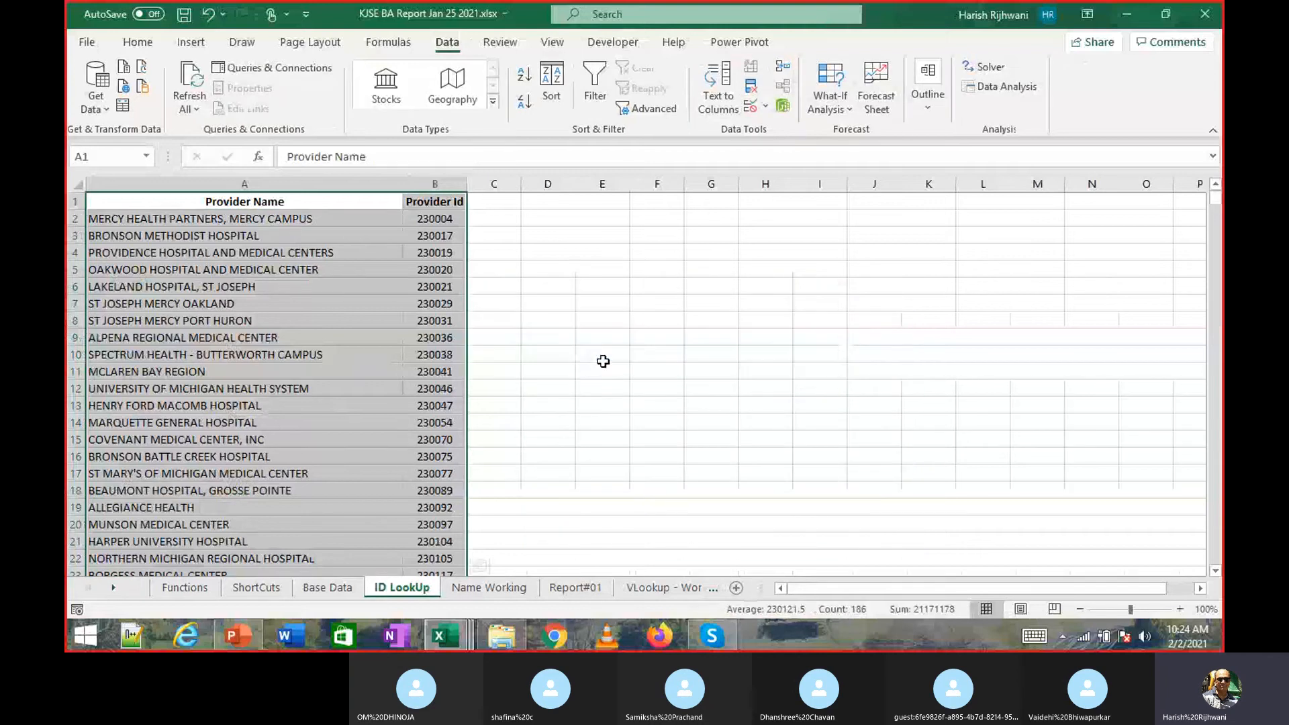
Sort the ID LookUp data by Provider Name from A to Z, treating the first row as headers.
click(394, 336)
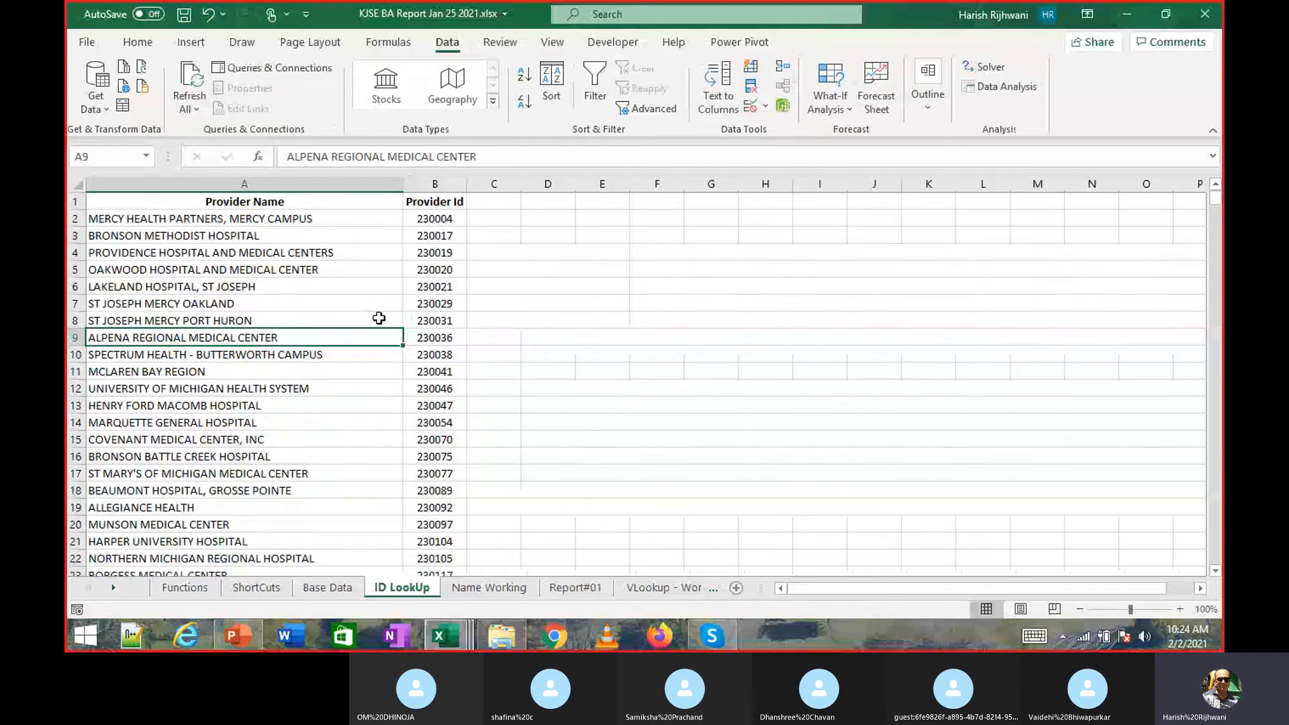
key(ctrl+Home)
key(ctrl+shift+End)
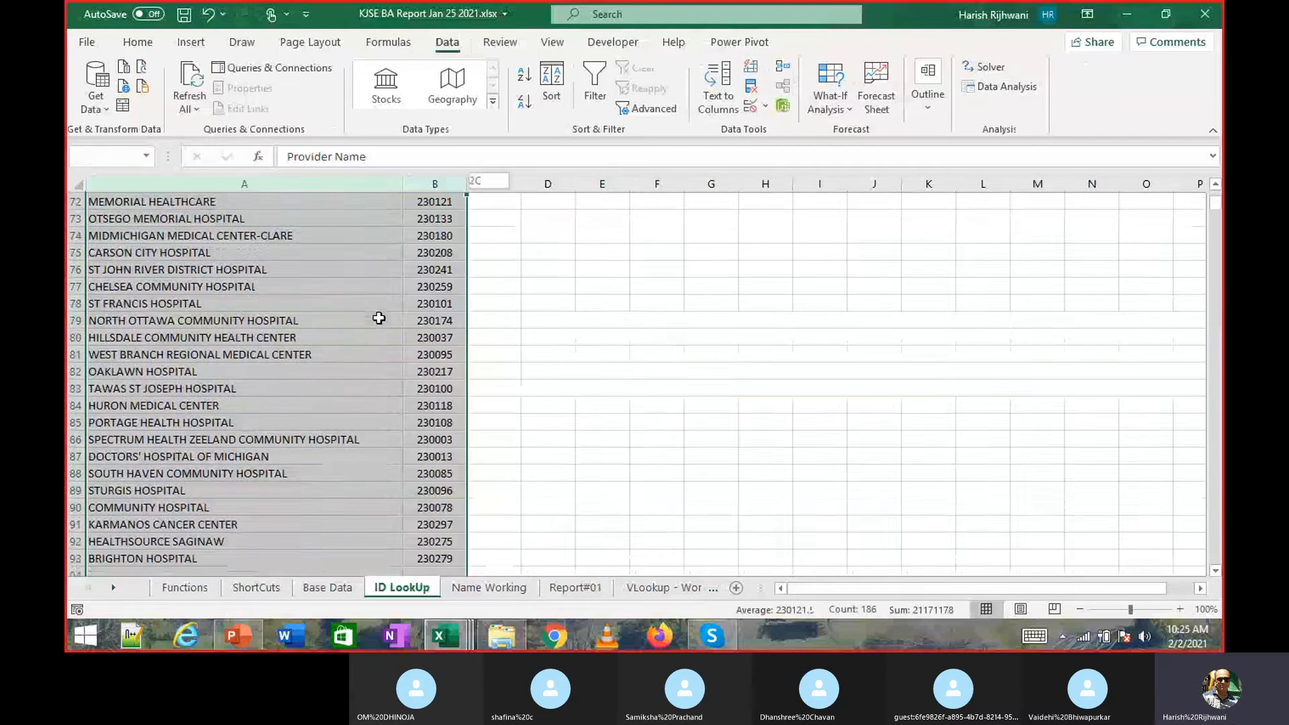
key(alt+d)
key(s)
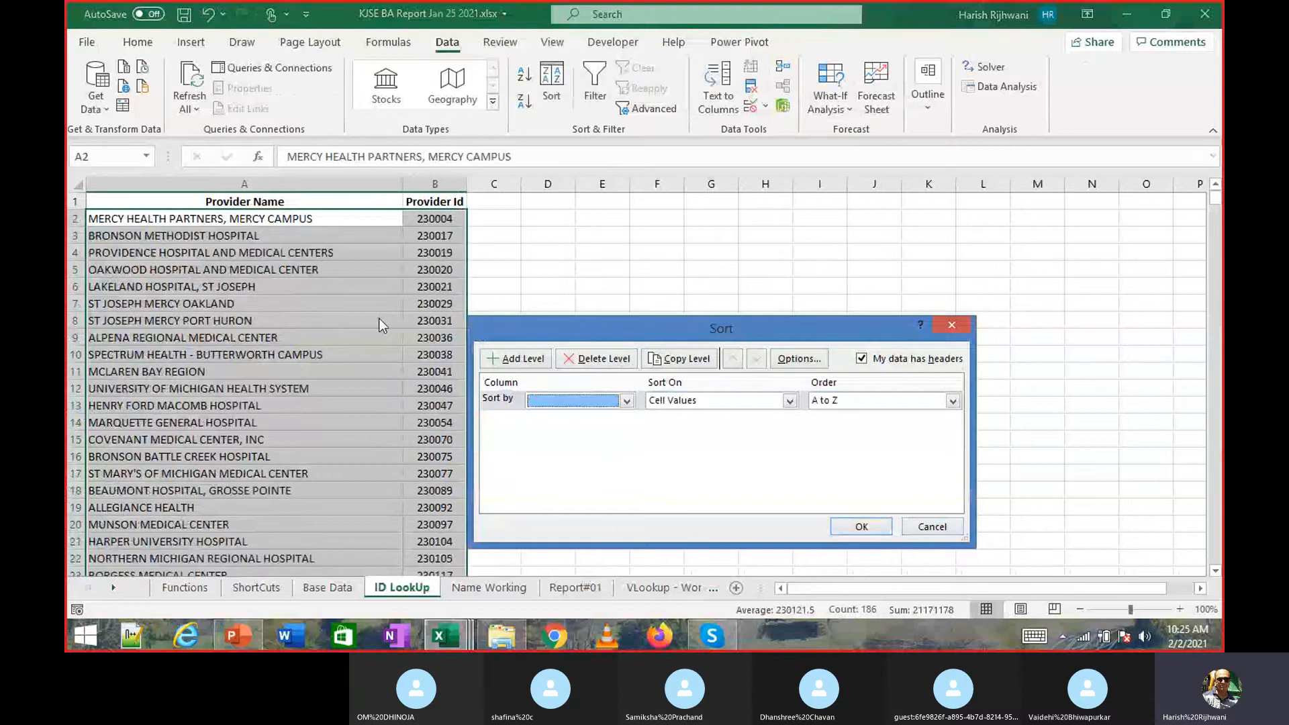
key(alt+Down)
key(Down)
key(Return)
key(Return)
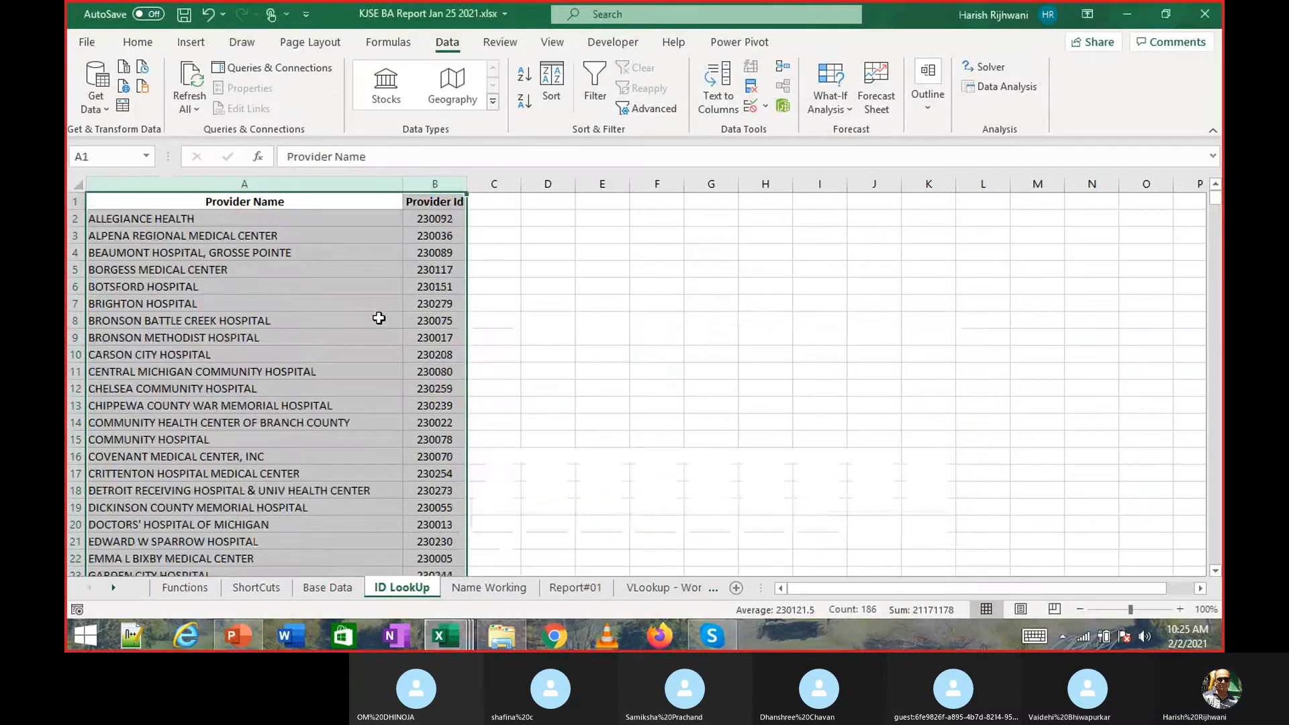
Select the Provider Id values below the header, then undo the sort by Provider Name.
key(Right)
key(Down)
key(ctrl+shift+Down)
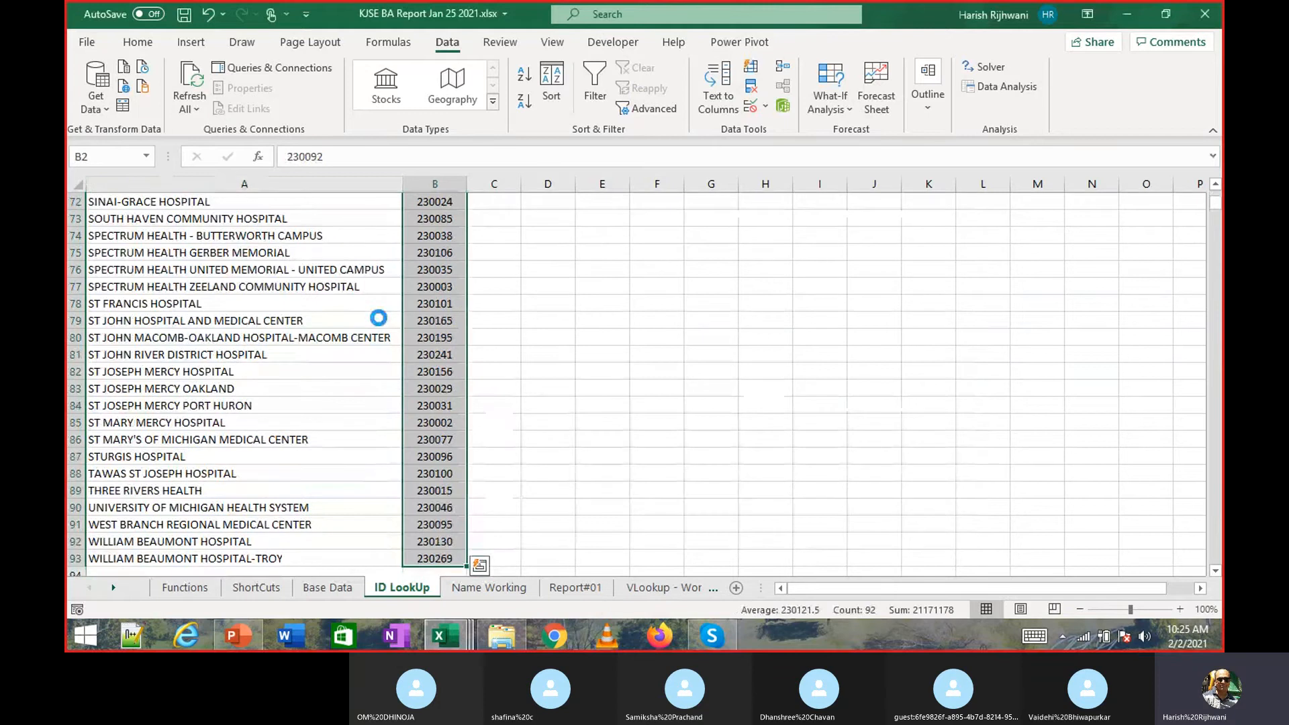
key(ctrl+z)
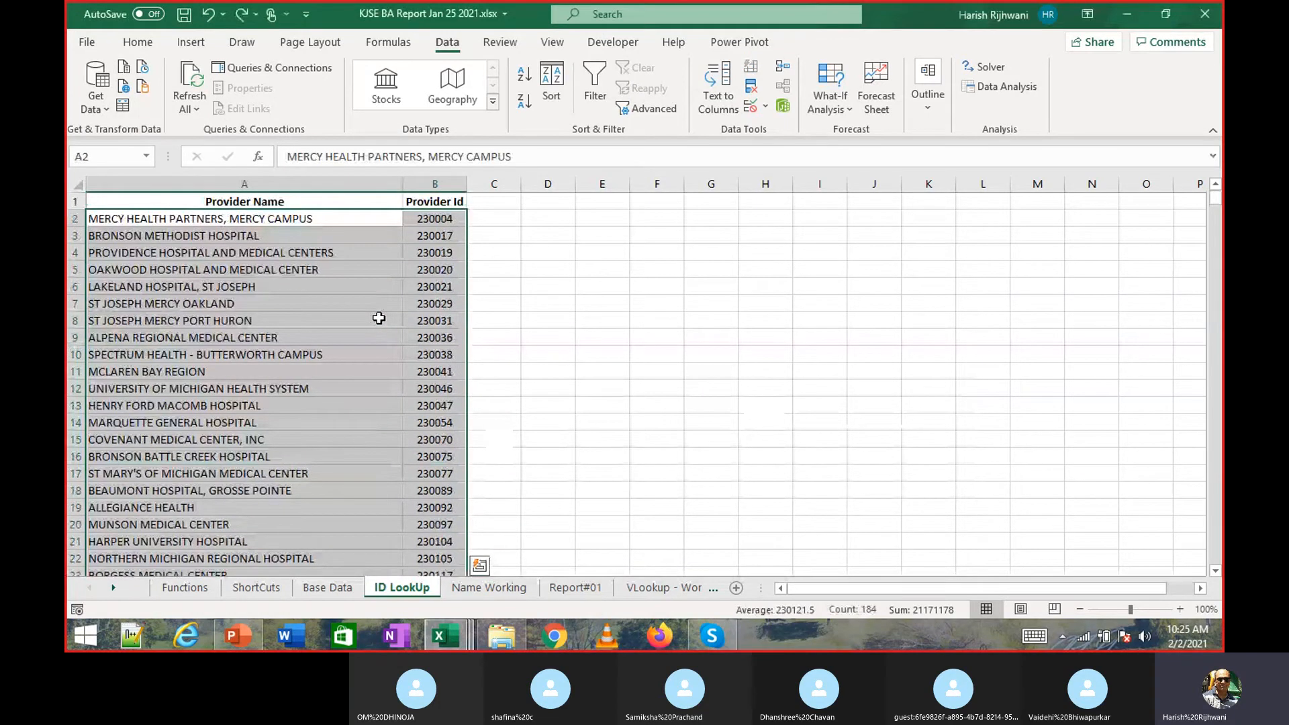
Examine the order of the provider names down column A of the ID LookUp sheet.
key(Up)
key(Down)
key(Down)
key(Down)
key(Down)
key(Down)
key(Down)
key(Down)
key(Down)
key(Down)
key(Down)
key(Down)
key(Down)
key(Down)
key(Down)
key(Down)
key(Down)
key(Down)
key(Down)
key(Down)
key(Down)
key(Down)
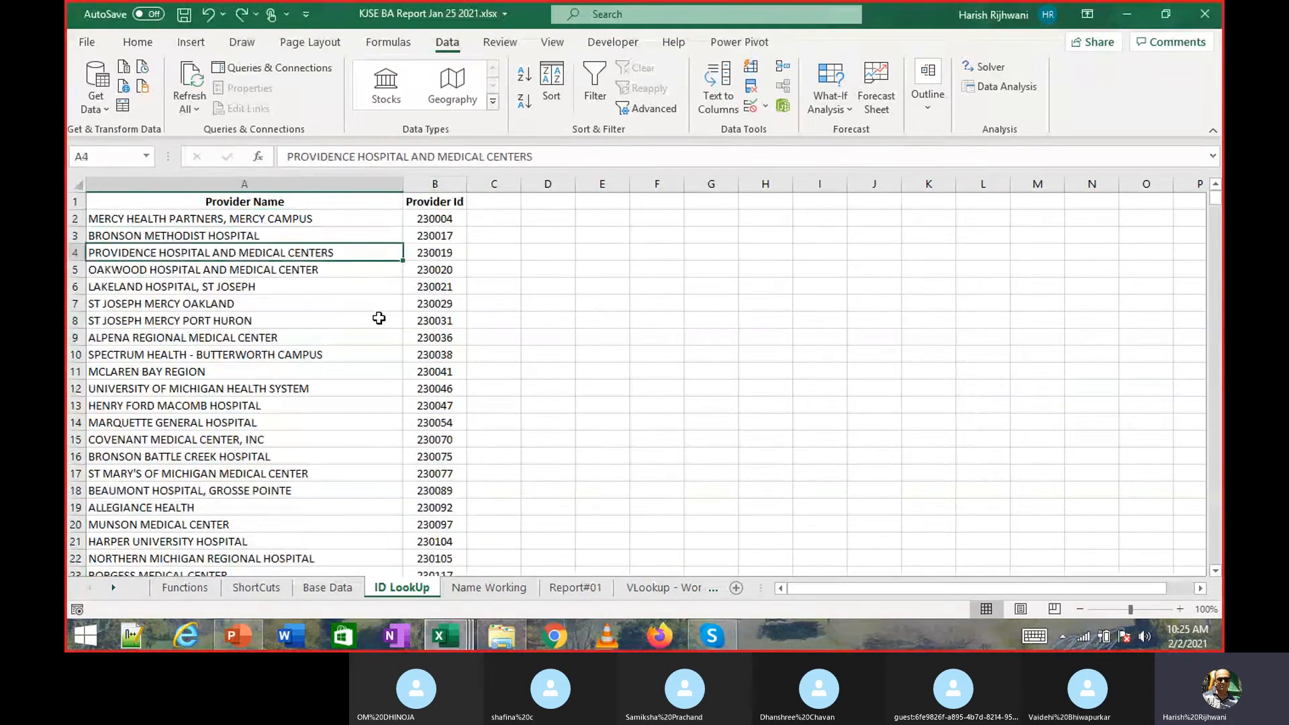
key(Down)
key(Down)
key(Down)
key(Down)
key(Down)
key(Down)
key(Down)
key(Down)
key(Down)
key(Down)
key(Down)
key(Down)
key(Down)
key(Down)
key(Down)
key(Down)
key(Down)
key(Down)
key(Down)
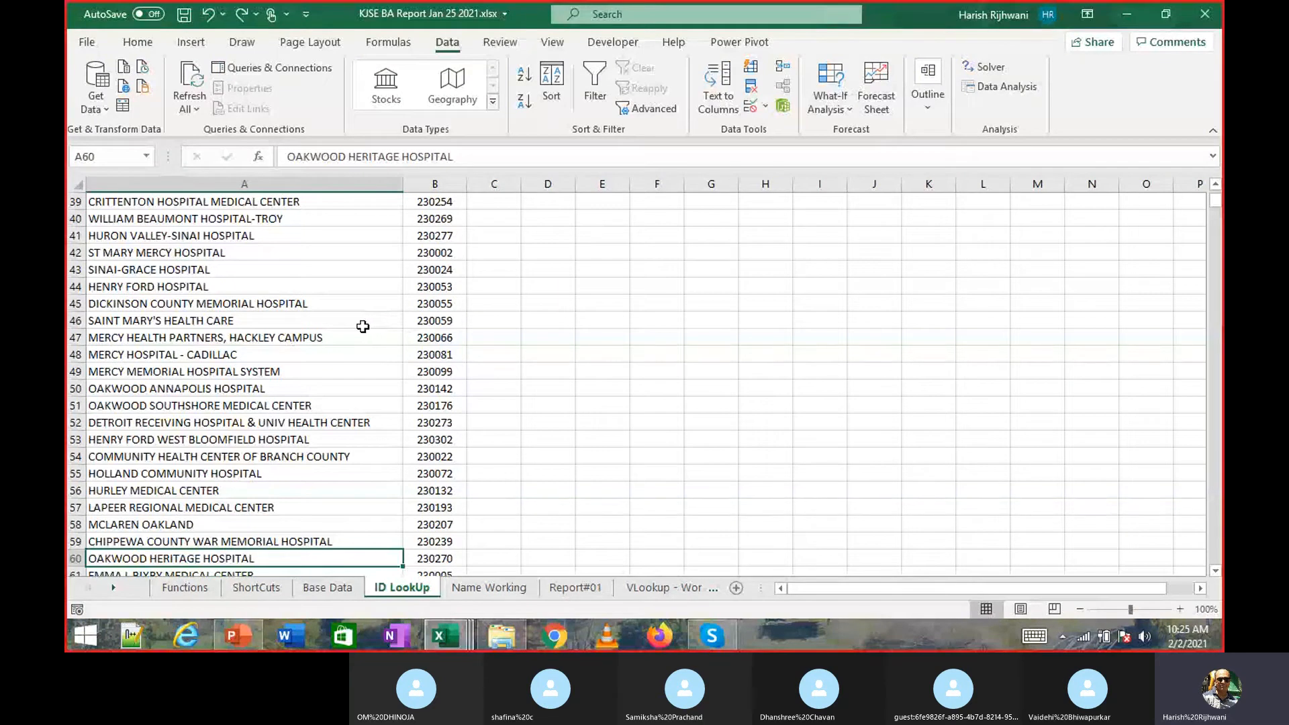
Open the Report#01 sheet and examine the list of provider names for comparison with the ID LookUp sheet.
key(ctrl+Page_Down)
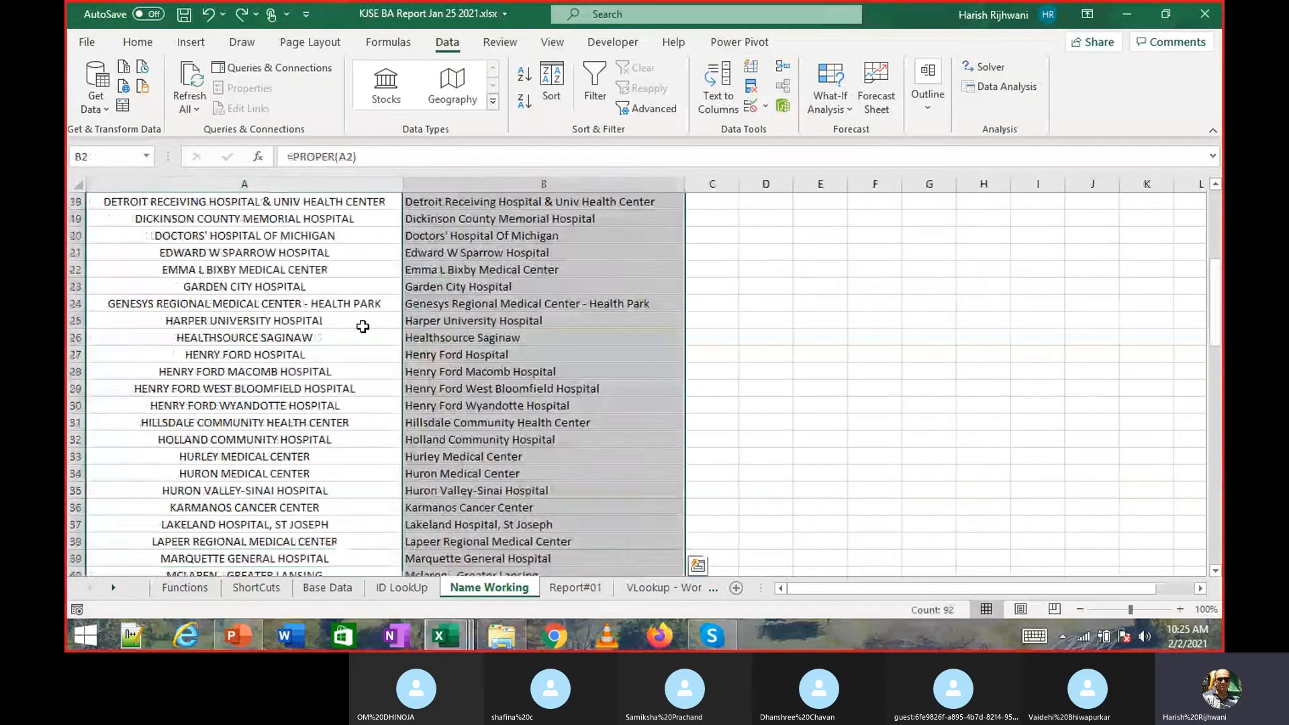
key(ctrl+Page_Down)
key(Down)
key(Down)
key(Down)
key(Down)
key(Down)
key(Down)
key(Down)
key(Down)
key(Down)
key(Down)
key(Down)
key(Down)
key(Down)
key(Down)
key(Down)
key(Down)
key(Down)
key(Down)
key(Down)
key(Down)
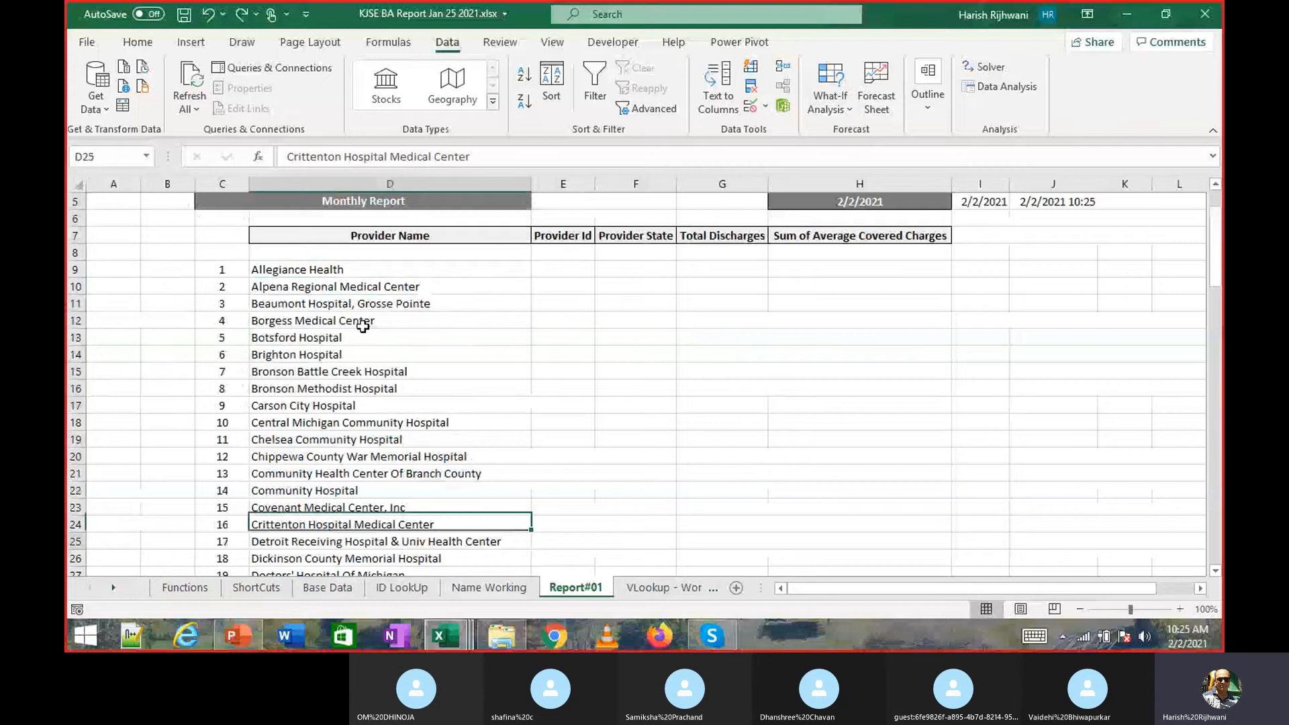
Examine the provider names and their serial numbers down the Report#01 sheet.
key(Up)
key(Up)
key(Up)
key(Up)
key(Up)
key(Up)
key(Up)
key(Up)
key(Up)
key(Up)
key(Up)
key(Up)
key(Up)
key(Up)
key(Up)
key(Up)
key(Up)
key(Up)
key(Up)
key(Up)
key(Up)
key(Up)
key(Up)
key(Up)
key(Up)
key(Up)
key(Down)
key(Down)
key(Down)
key(Down)
key(Down)
key(Down)
key(Down)
key(Down)
key(Down)
key(Down)
key(Down)
key(Down)
key(Down)
key(Down)
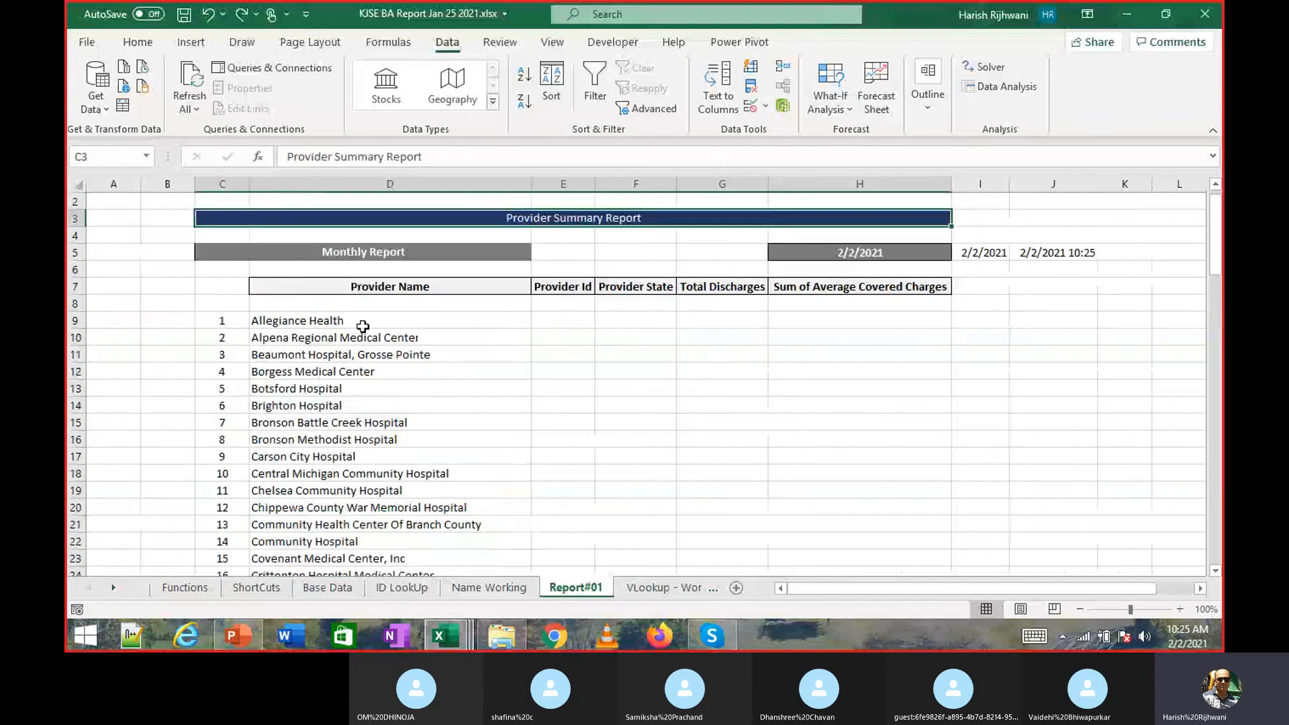
key(Left)
key(Left)
key(Down)
key(Down)
key(Down)
key(Down)
key(Down)
key(Down)
key(Right)
key(Down)
key(Down)
key(Down)
key(Down)
key(Down)
key(Down)
key(Down)
key(Down)
key(Down)
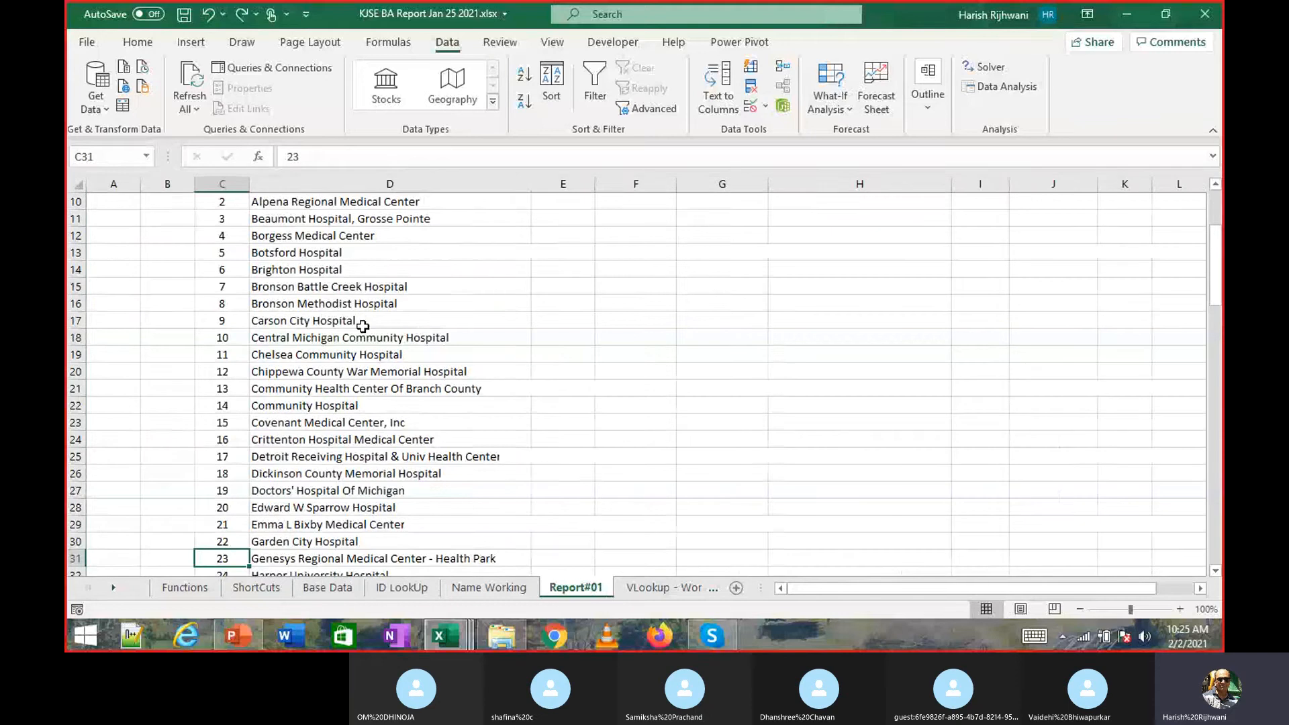
Compare the provider name order on the Name Working and ID LookUp sheets with the Report#01 sheet.
key(ctrl+Page_Up)
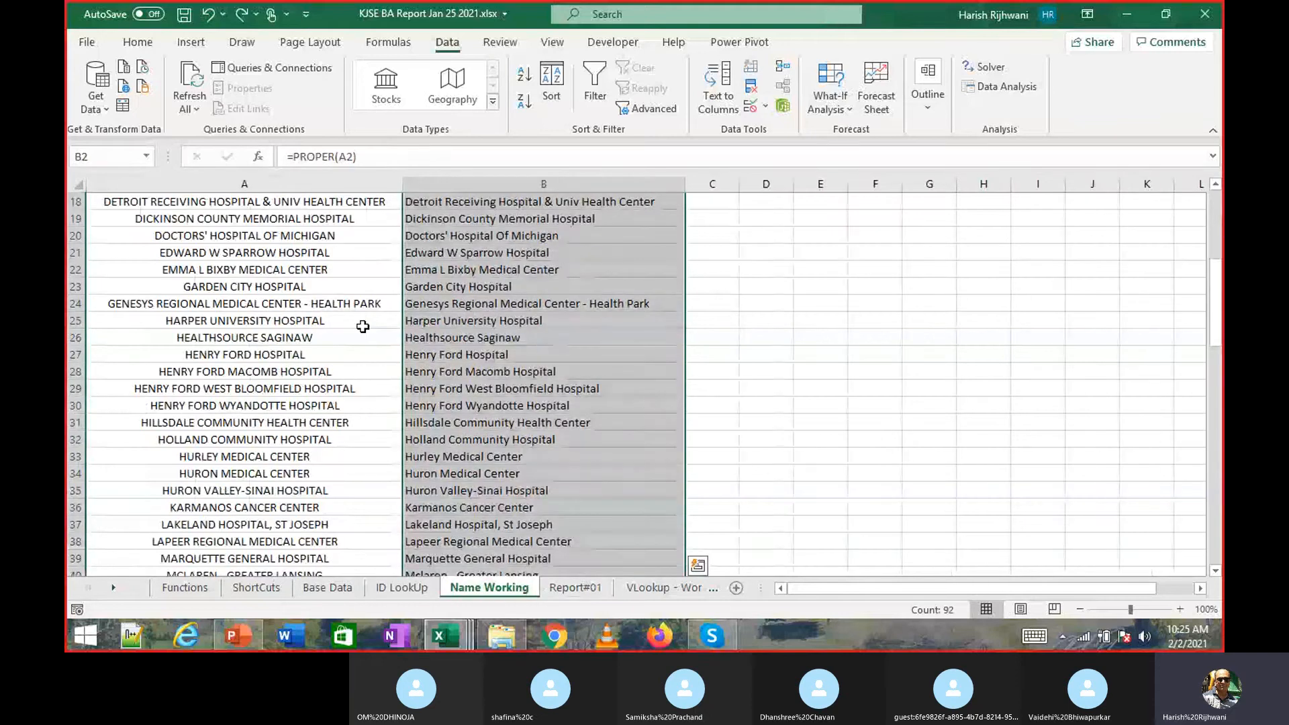
key(Up)
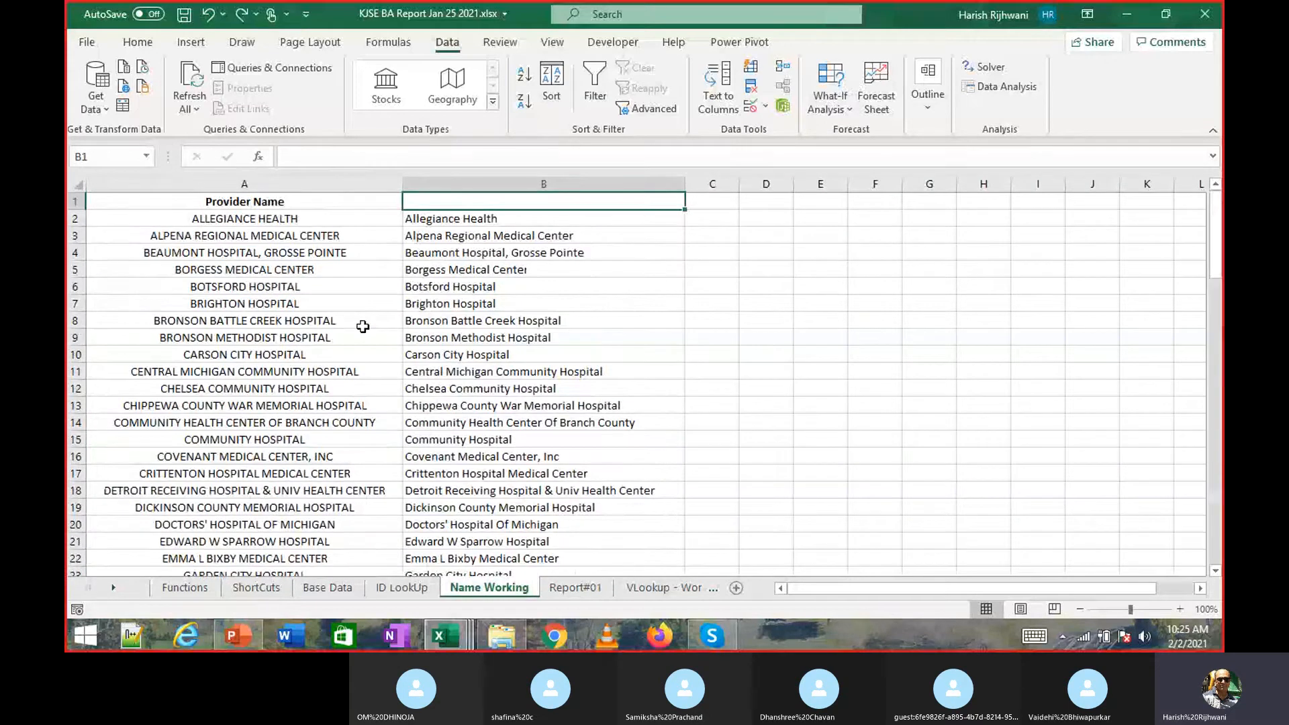
key(ctrl+Page_Up)
key(ctrl+Home)
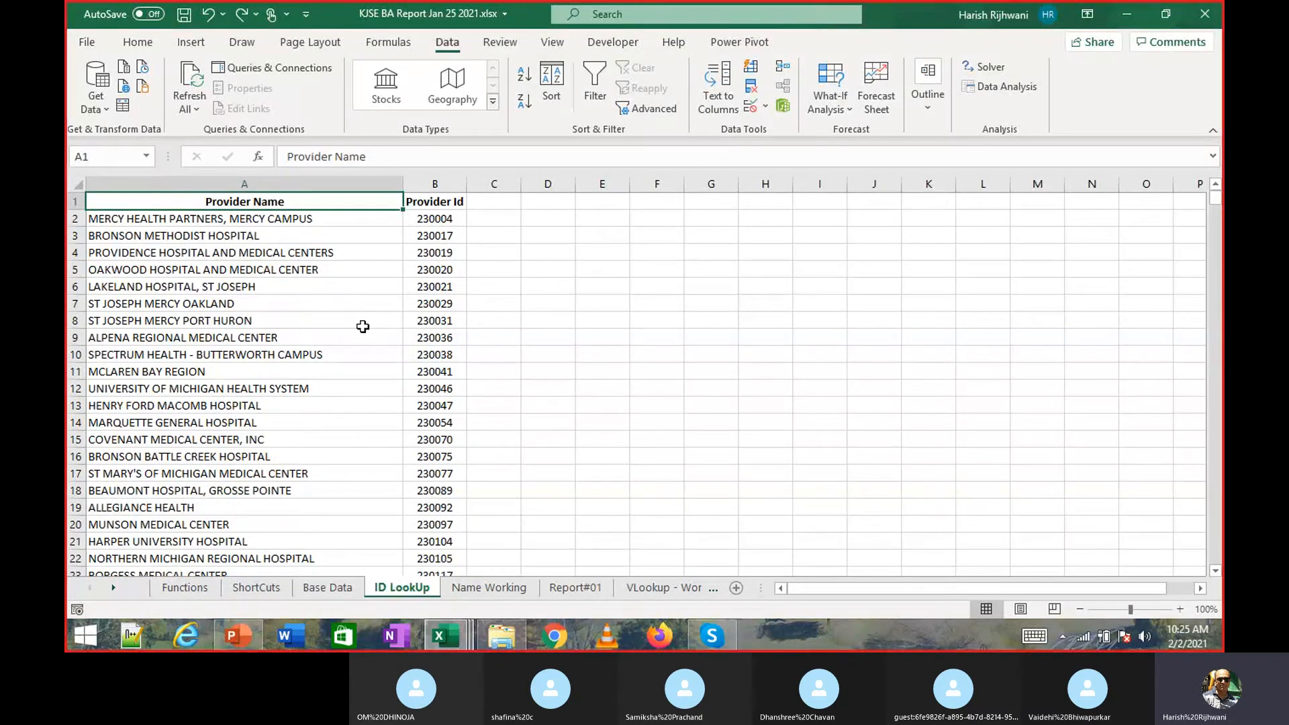
key(ctrl+shift+Down)
key(Right)
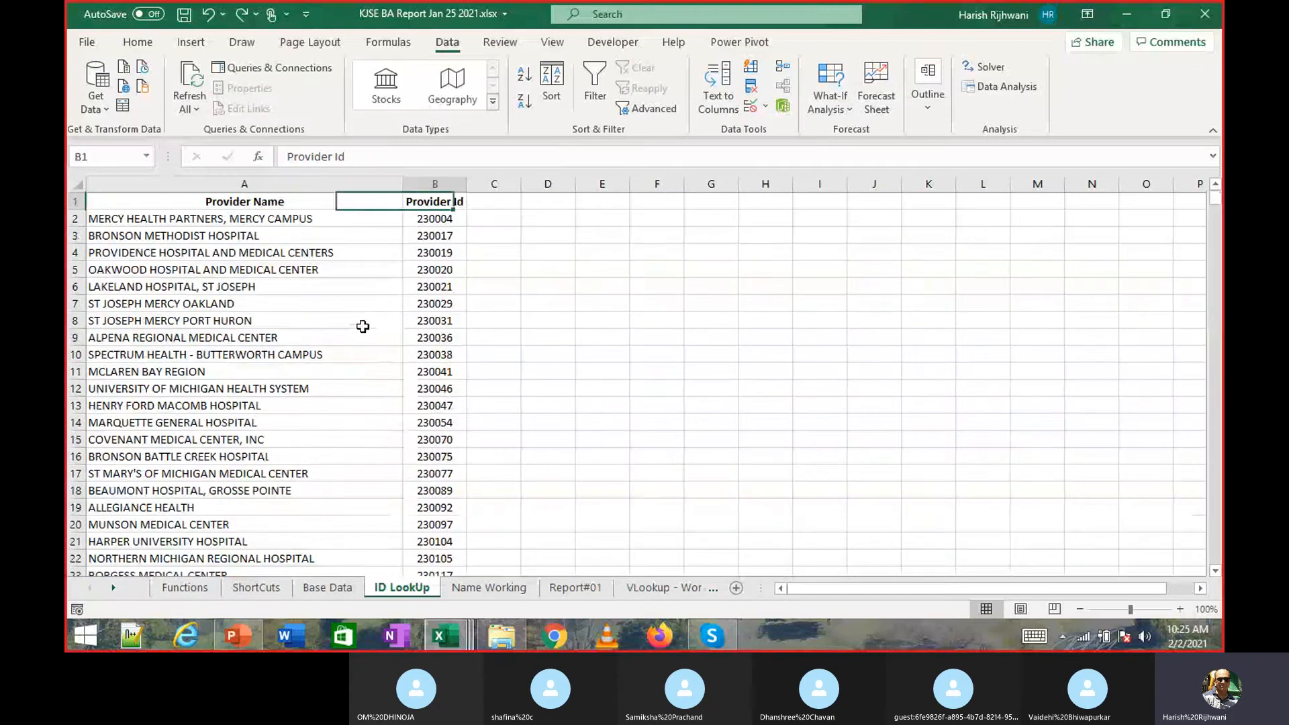
key(ctrl+Page_Down)
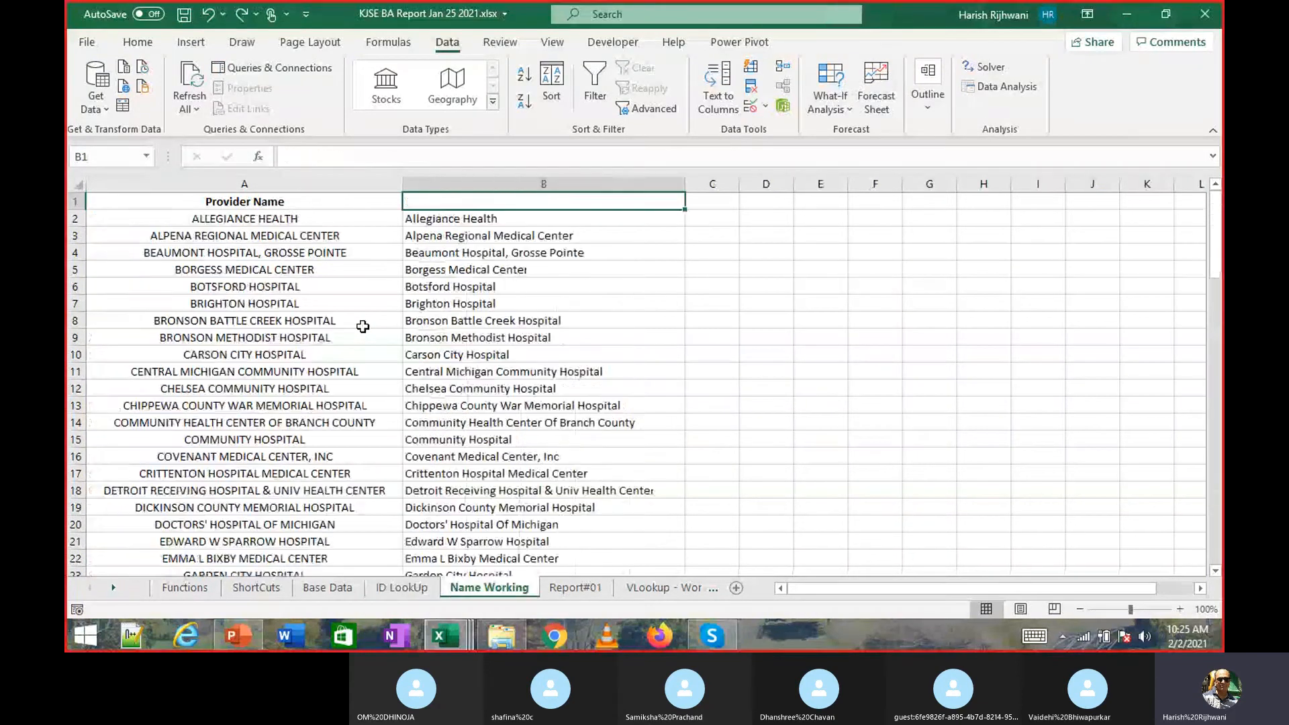
key(ctrl+Page_Down)
Start a VLOOKUP formula in cell E9 of Report#01 with the provider name in D9 as the lookup value.
key(ctrl+Up)
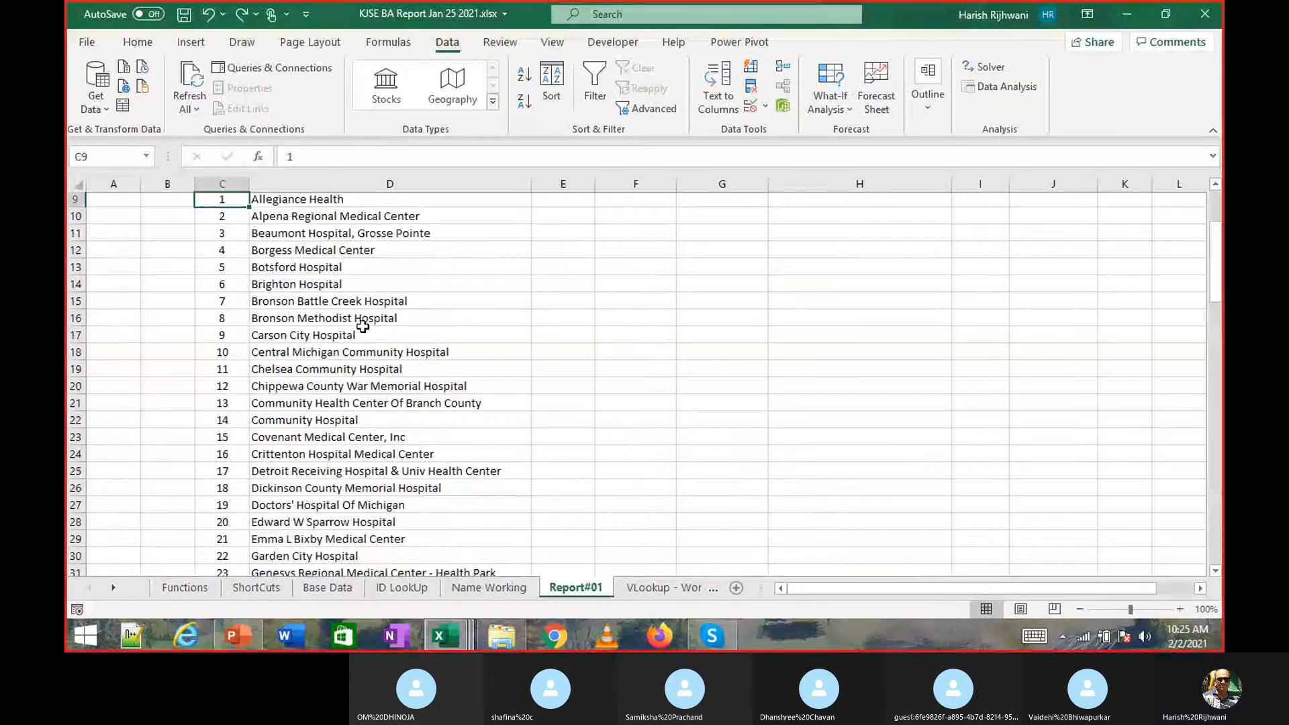
key(ctrl+Up)
key(Right)
key(Down)
key(Down)
key(Down)
key(Down)
text(=vl)
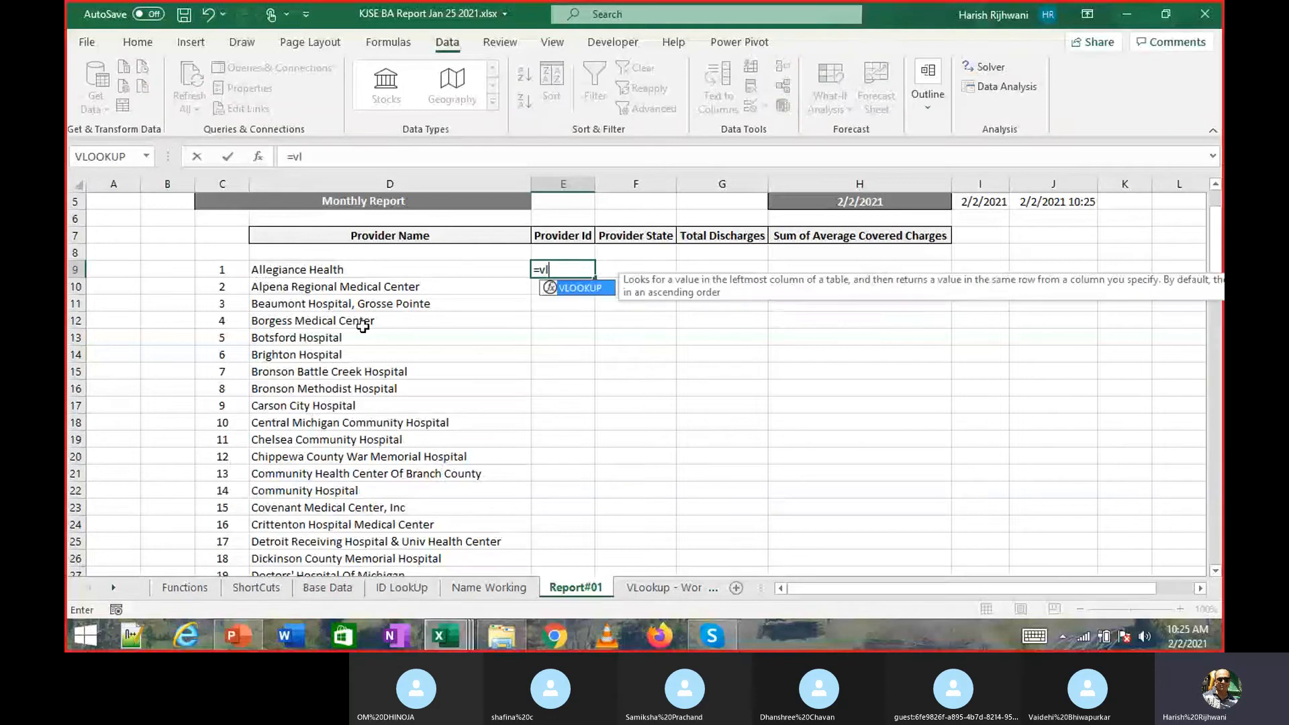
key(Tab)
key(Left)
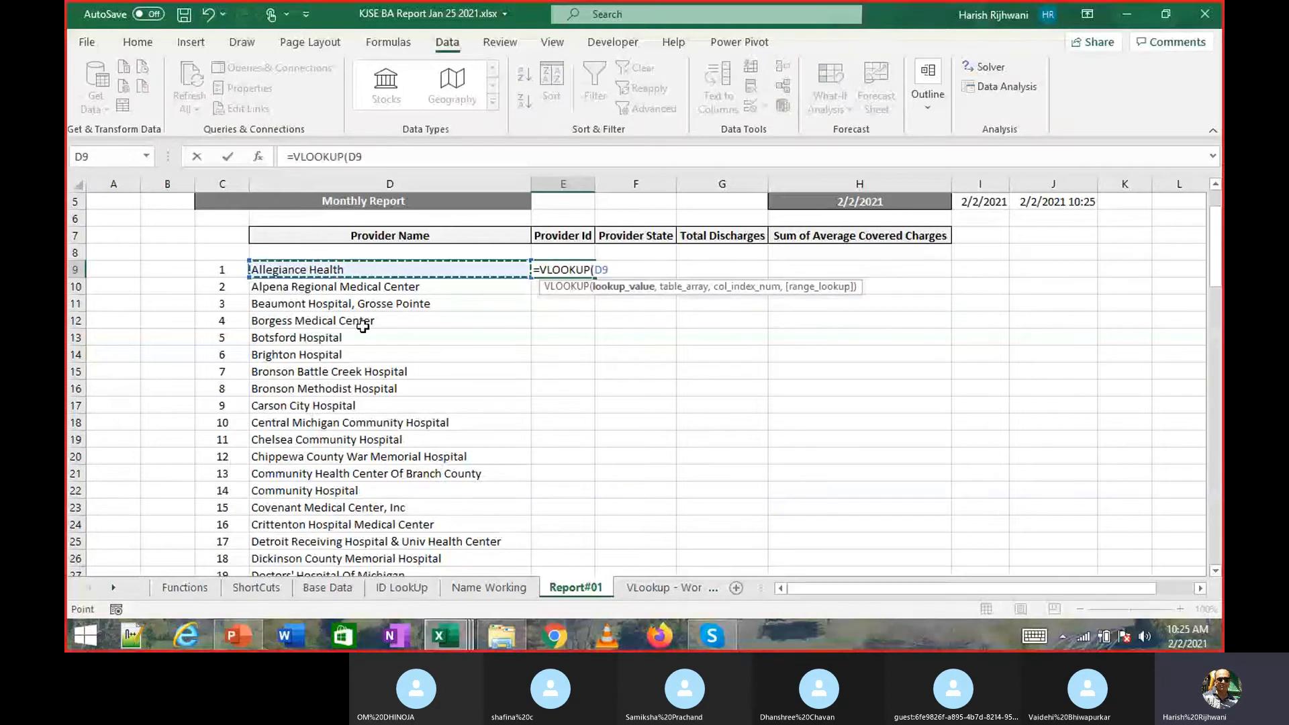
Complete the VLOOKUP with table range A1:B93 of the ID LookUp sheet, column index 2 and an empty range_lookup argument.
text(,)
key(ctrl+Page_Up)
key(ctrl+Page_Up)
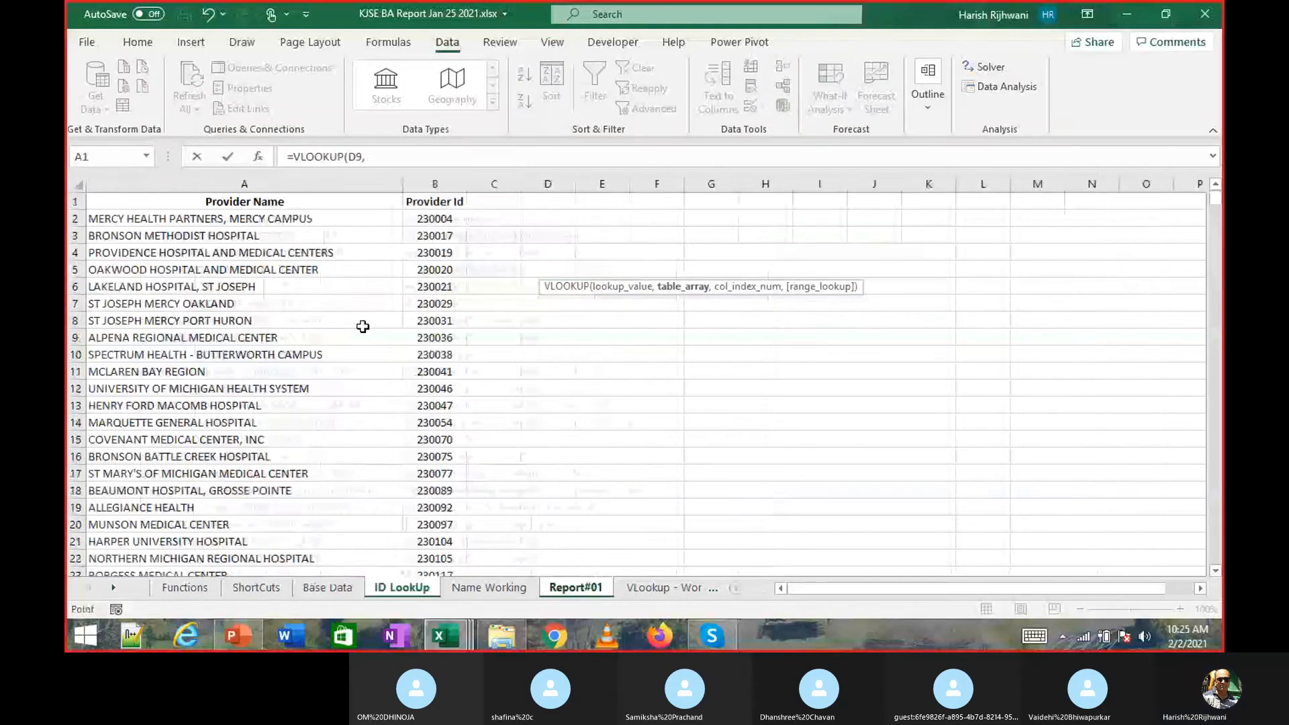
key(ctrl+shift+Down)
key(shift+Right)
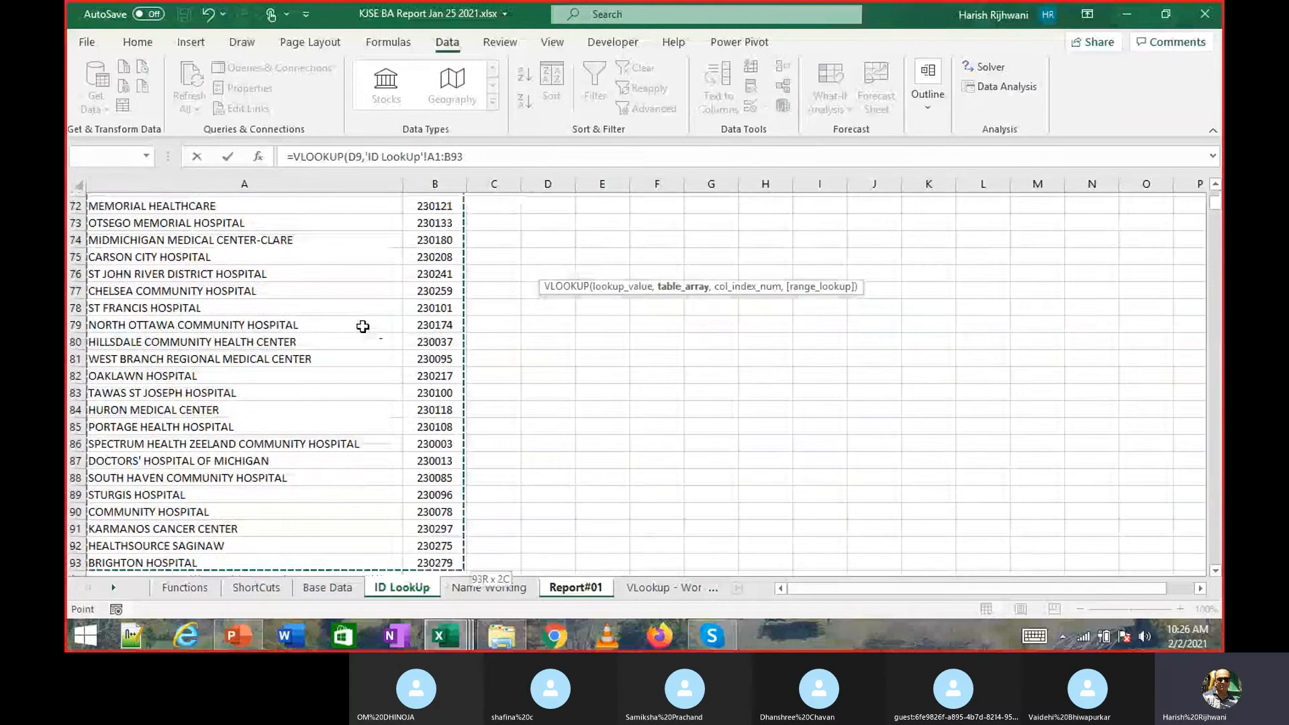
text(,2,)
key(Return)
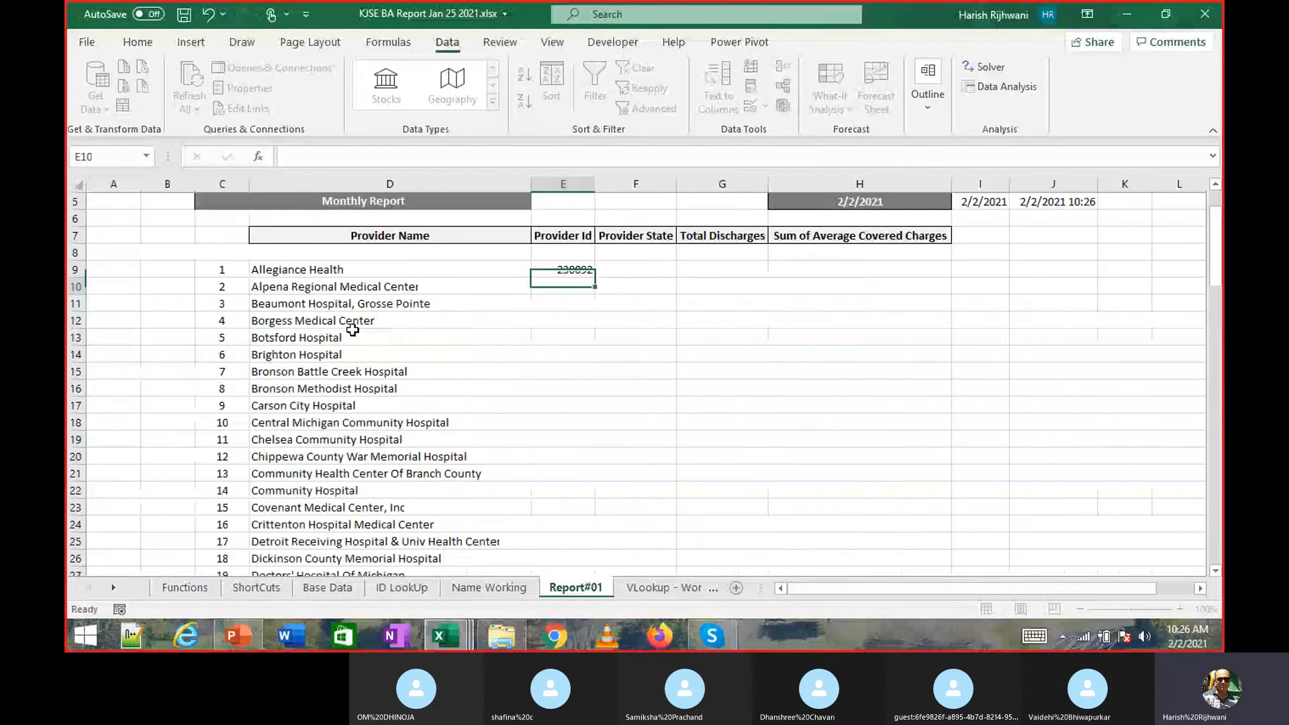
Make the VLOOKUP table range in E9 absolute as $A$1:$B$93.
key(F2)
key(Left)
key(Left)
key(Left)
key(Left)
key(Left)
key(Left)
key(Left)
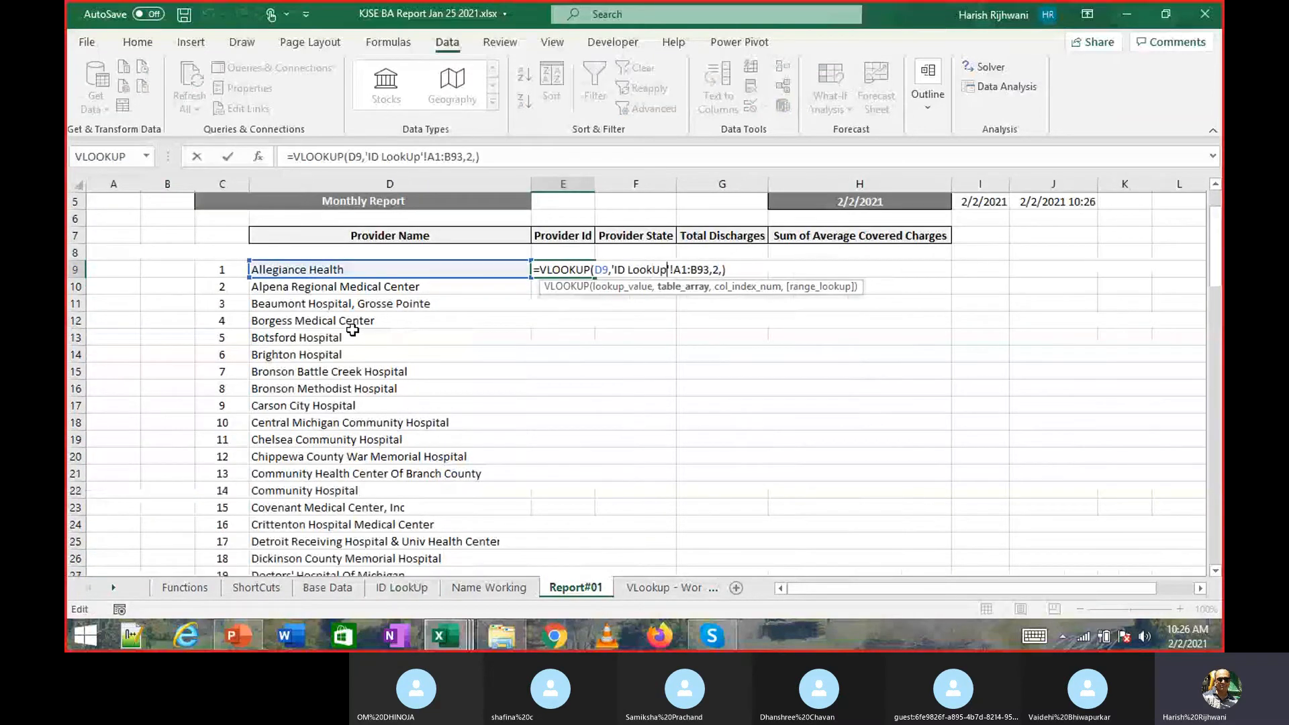
key(F4)
key(Return)
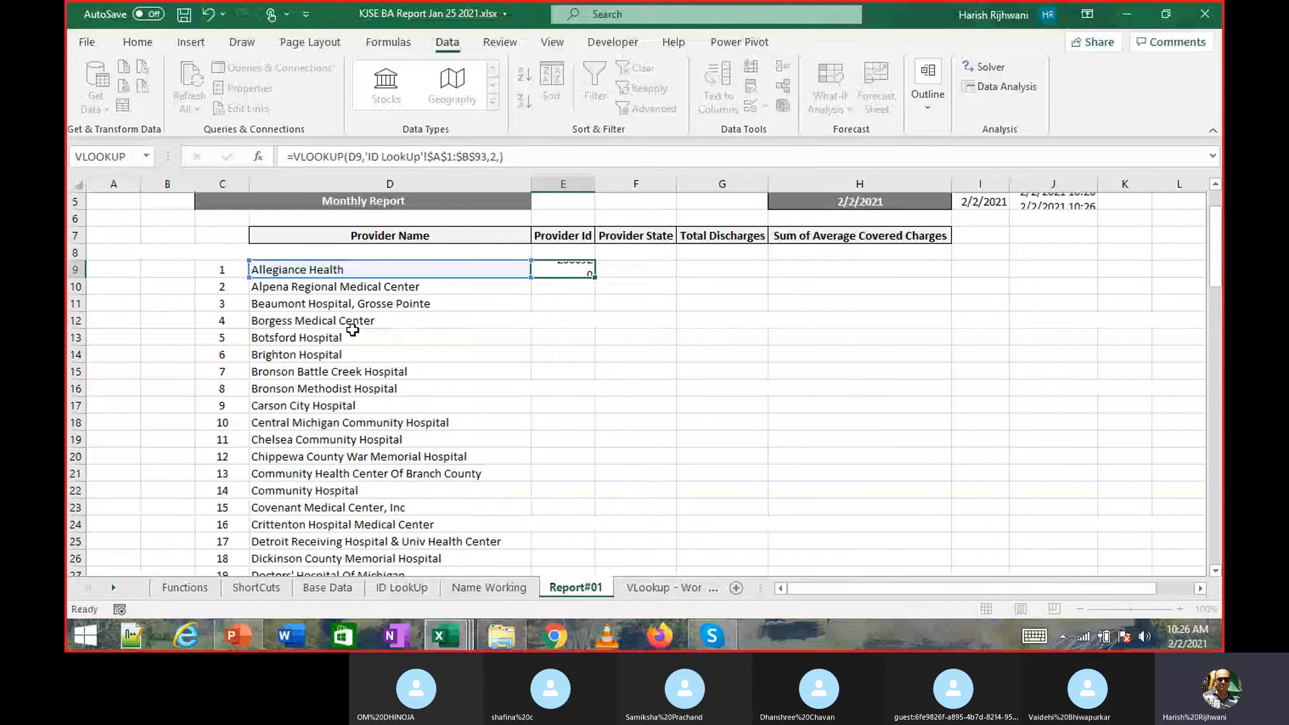
Fill the VLOOKUP formula down the Provider Id column from E9 to E100.
key(Left)
key(ctrl+Down)
key(Right)
key(ctrl+shift+Up)
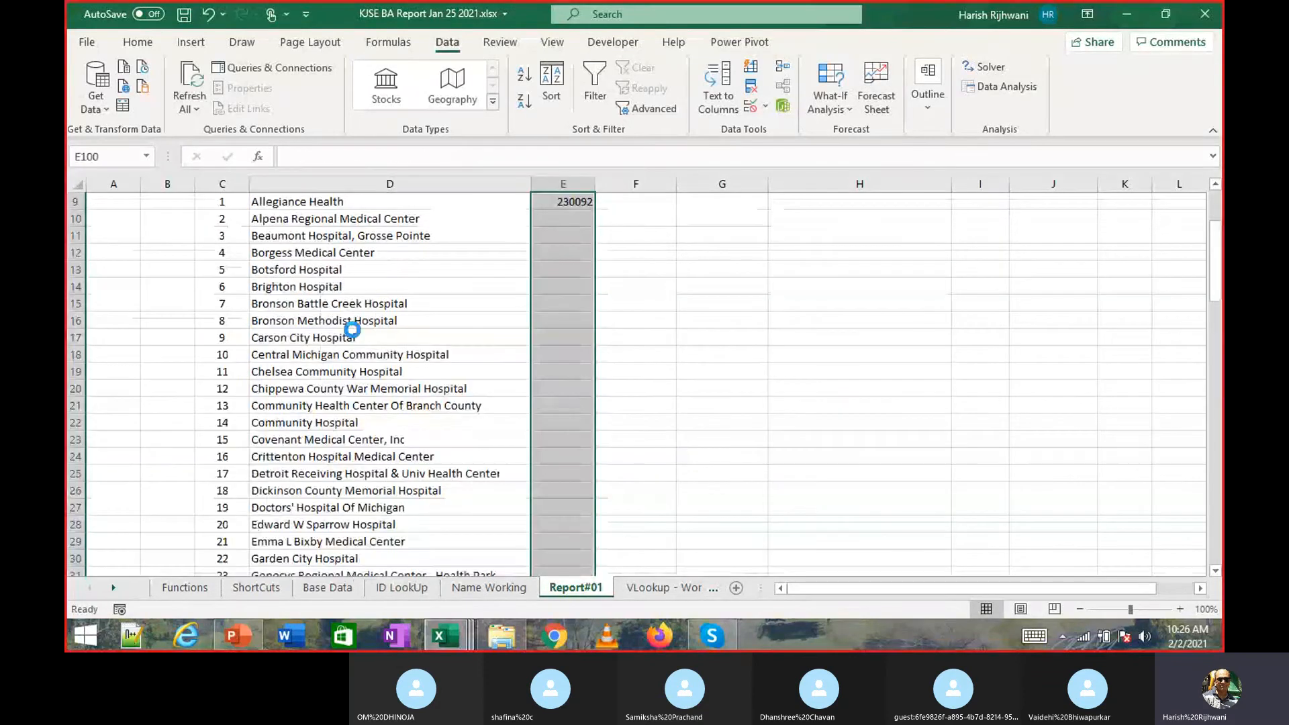
key(ctrl+d)
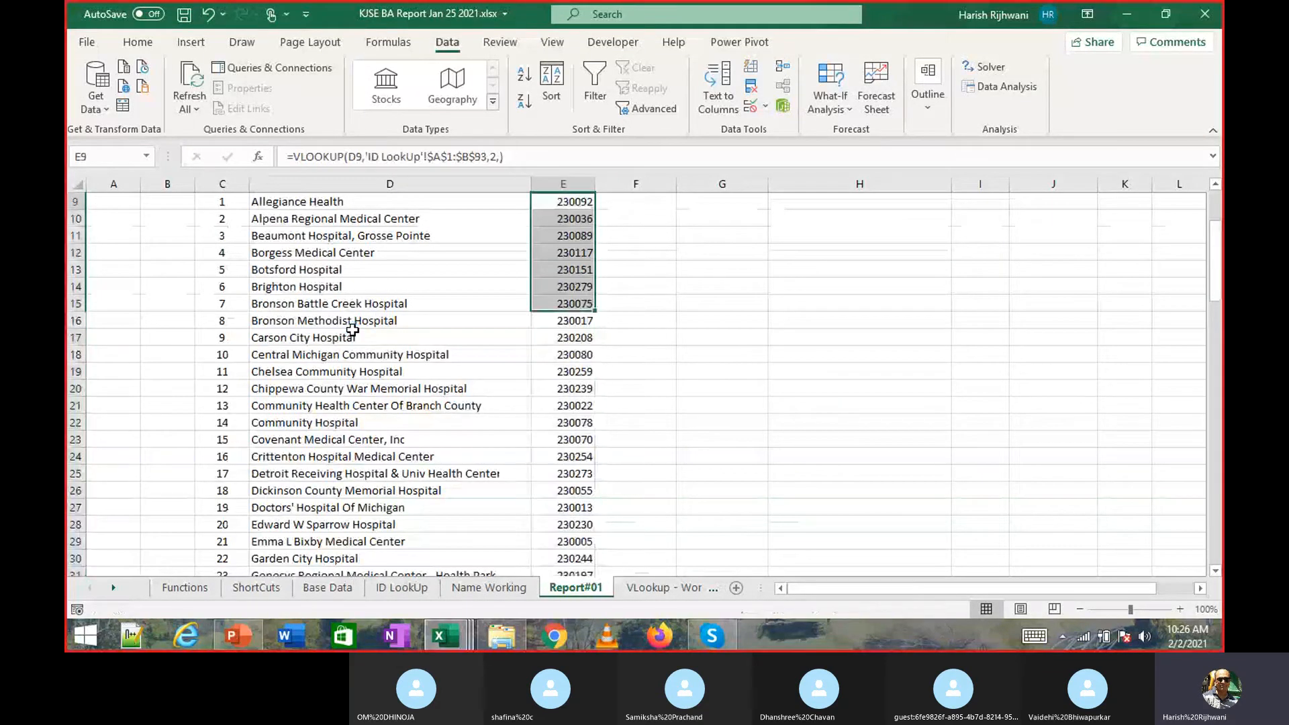
key(ctrl+Up)
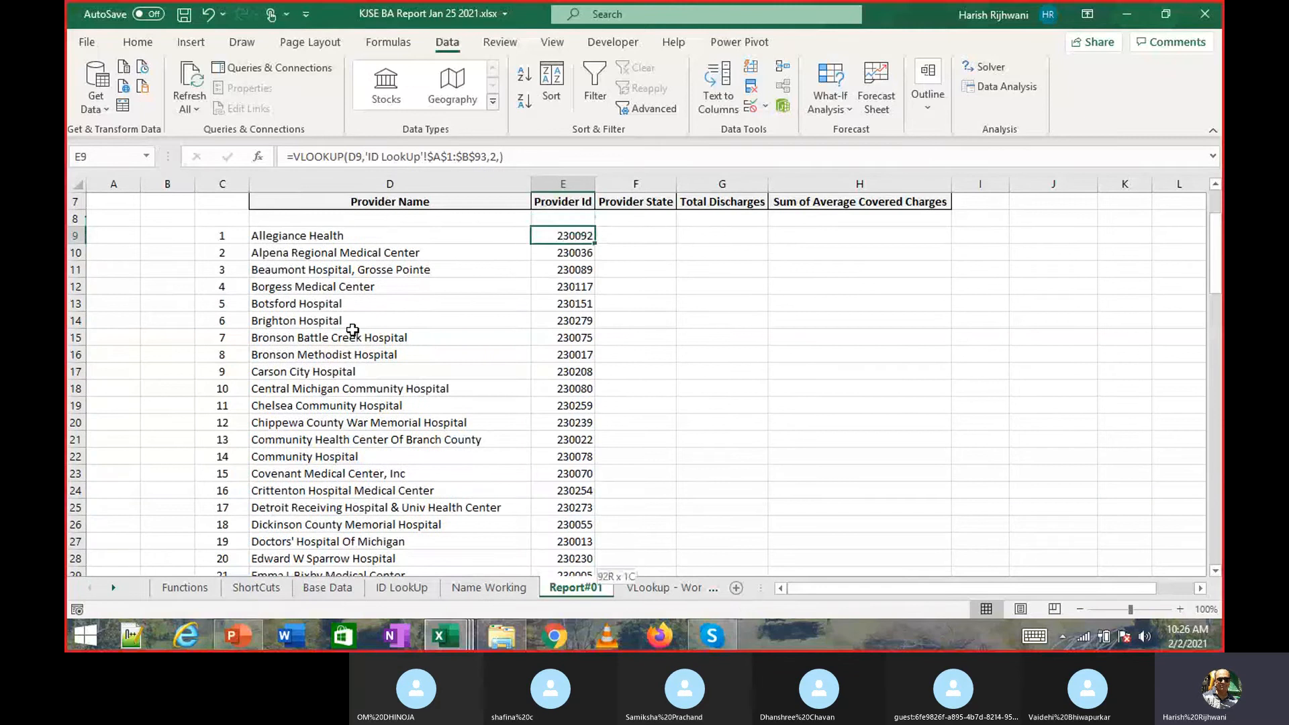
Center the looked-up Provider Id values and save the workbook.
key(ctrl+shift+Down)
key(alt+h)
key(a)
key(c)
key(ctrl+BackSpace)
key(Up)
key(Up)
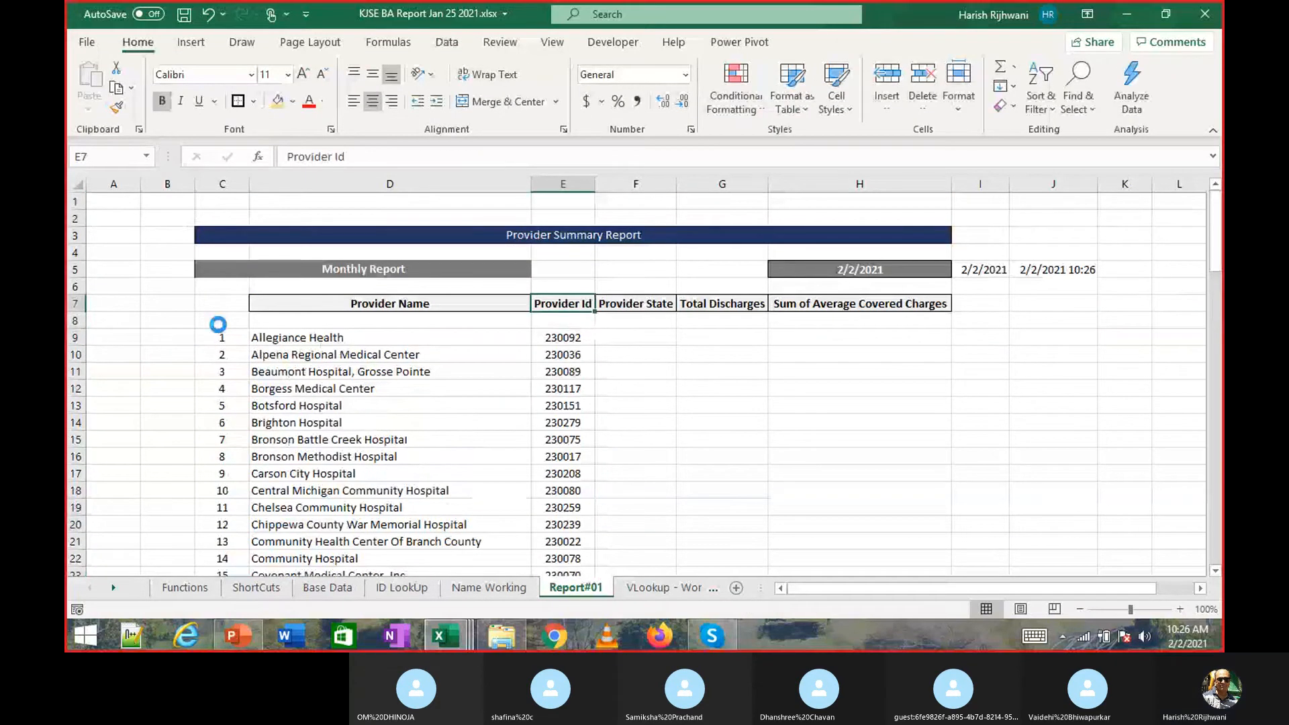
key(ctrl+s)
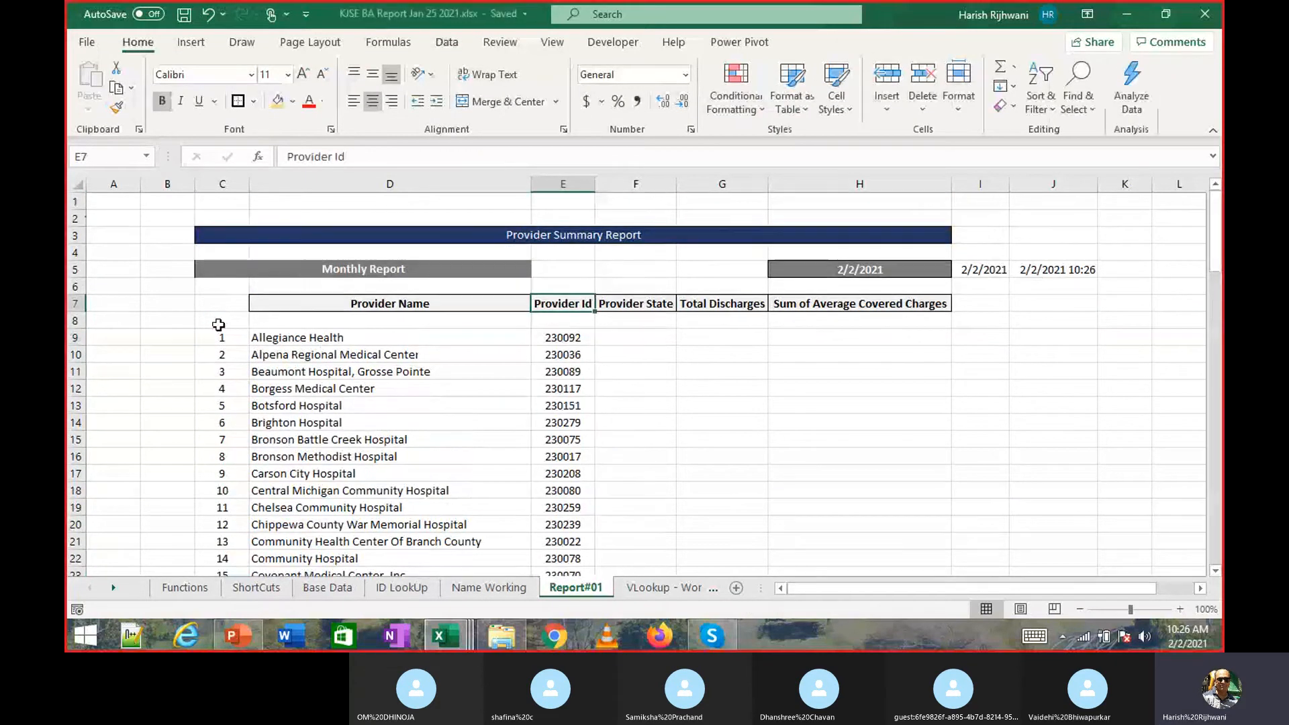
Switch to the Skype call to check its chat, and return to the Excel workbook.
key(Down)
key(Down)
key(Down)
key(Right)
key(Up)
key(Left)
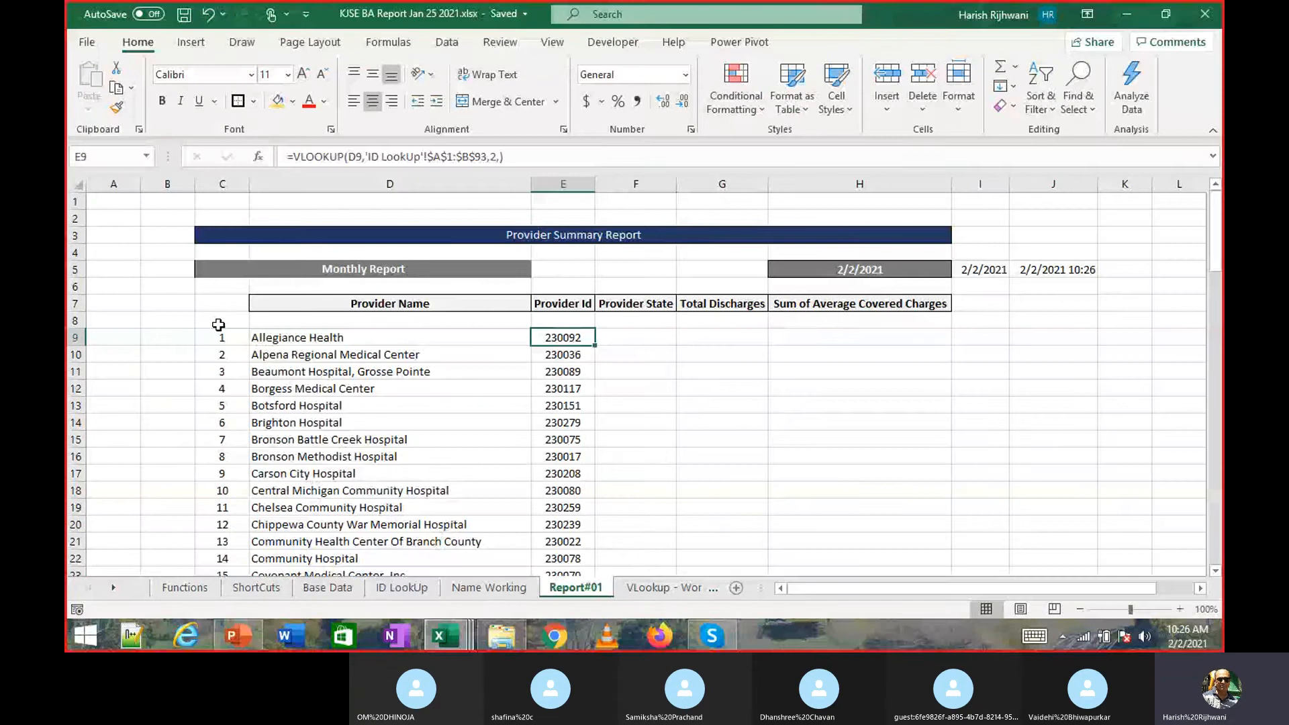
key(alt+Tab)
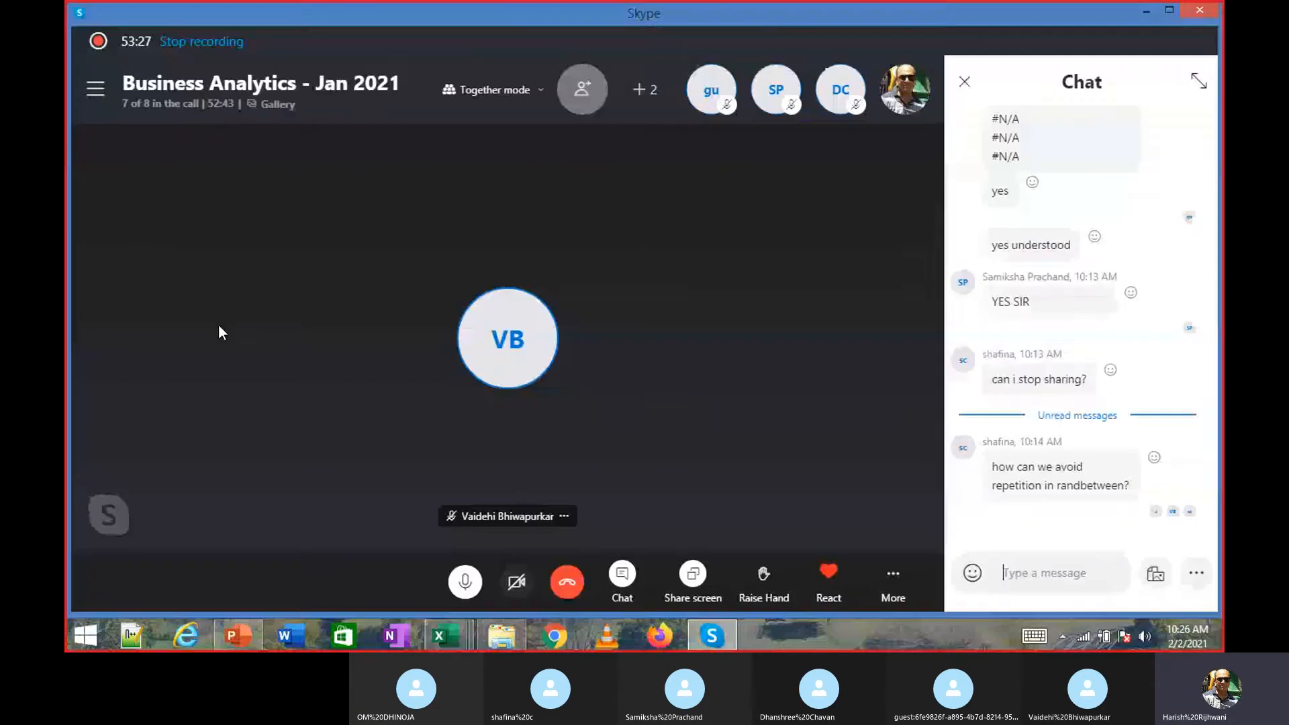
key(alt+Tab)
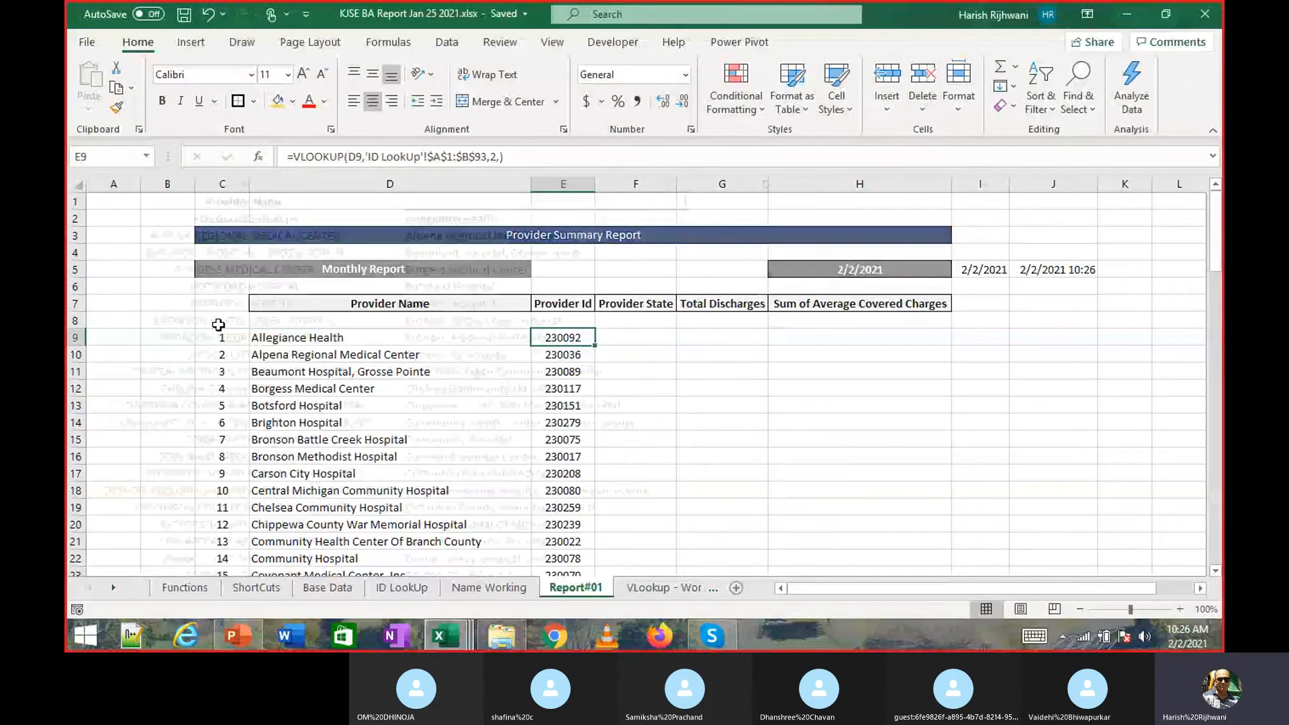
Examine the Provider State column on the Base Data sheet from its header to the last row.
key(ctrl+Page_Up)
key(ctrl+Page_Up)
key(ctrl+Page_Up)
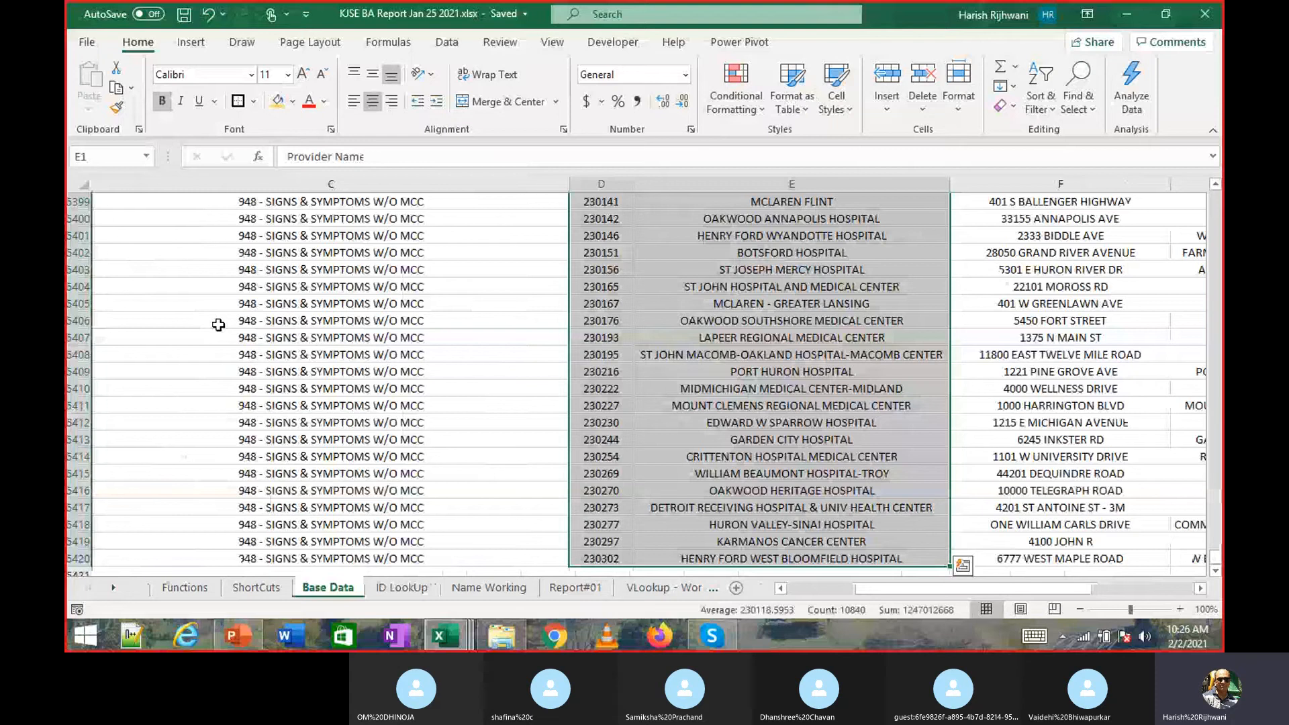
key(Up)
key(Right)
key(Right)
key(Right)
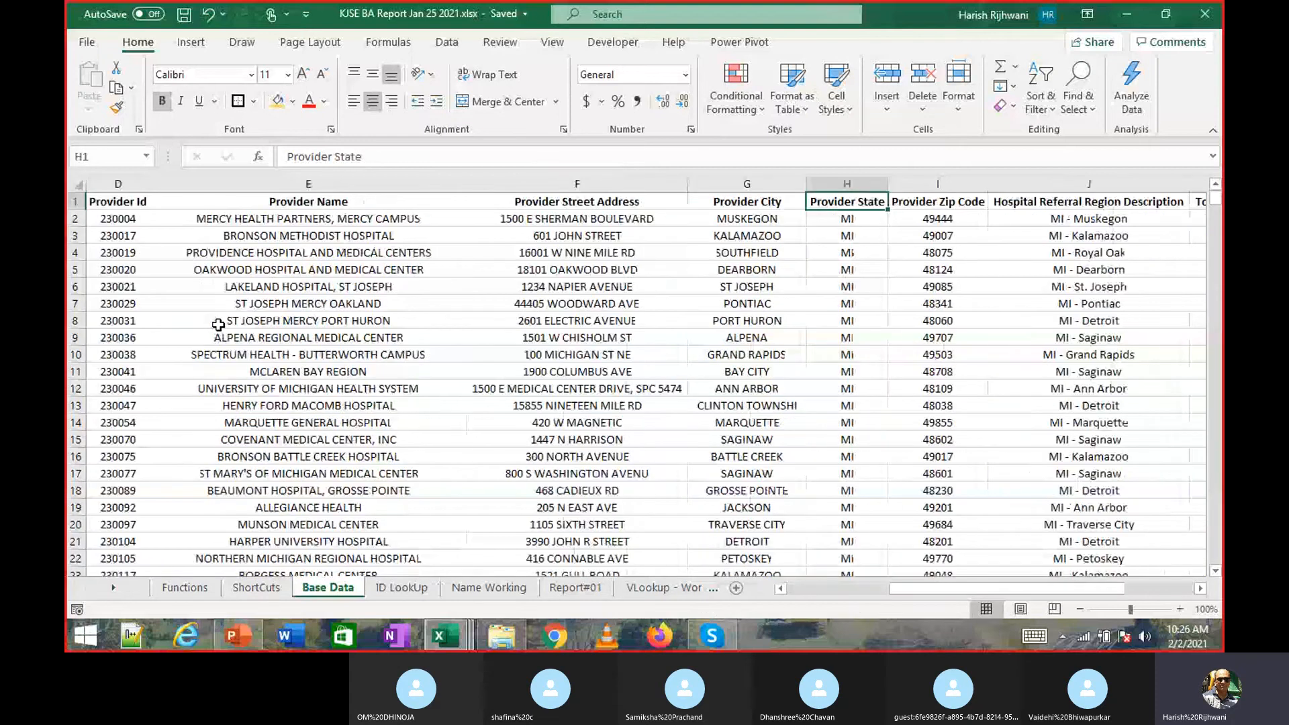
key(ctrl+Down)
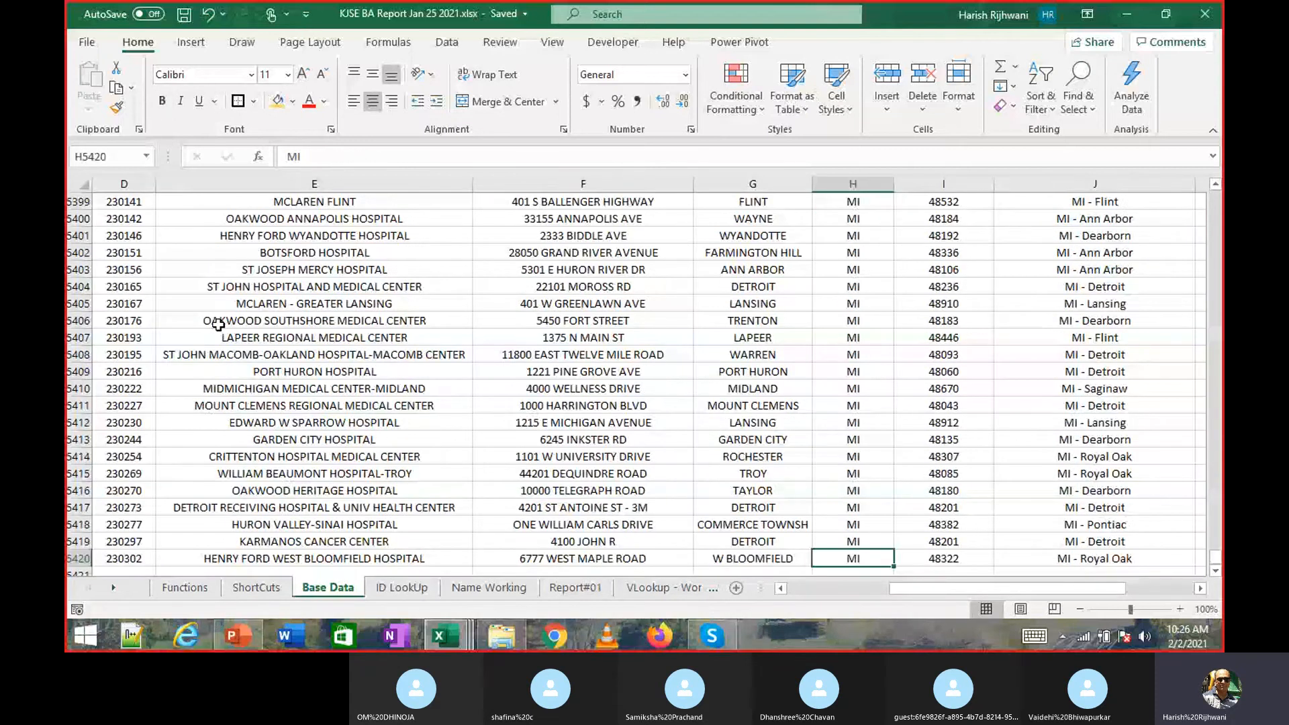
key(ctrl+Up)
Enter MI as the Provider State of the first provider, in cell F9 of Report#01.
key(ctrl+Page_Down)
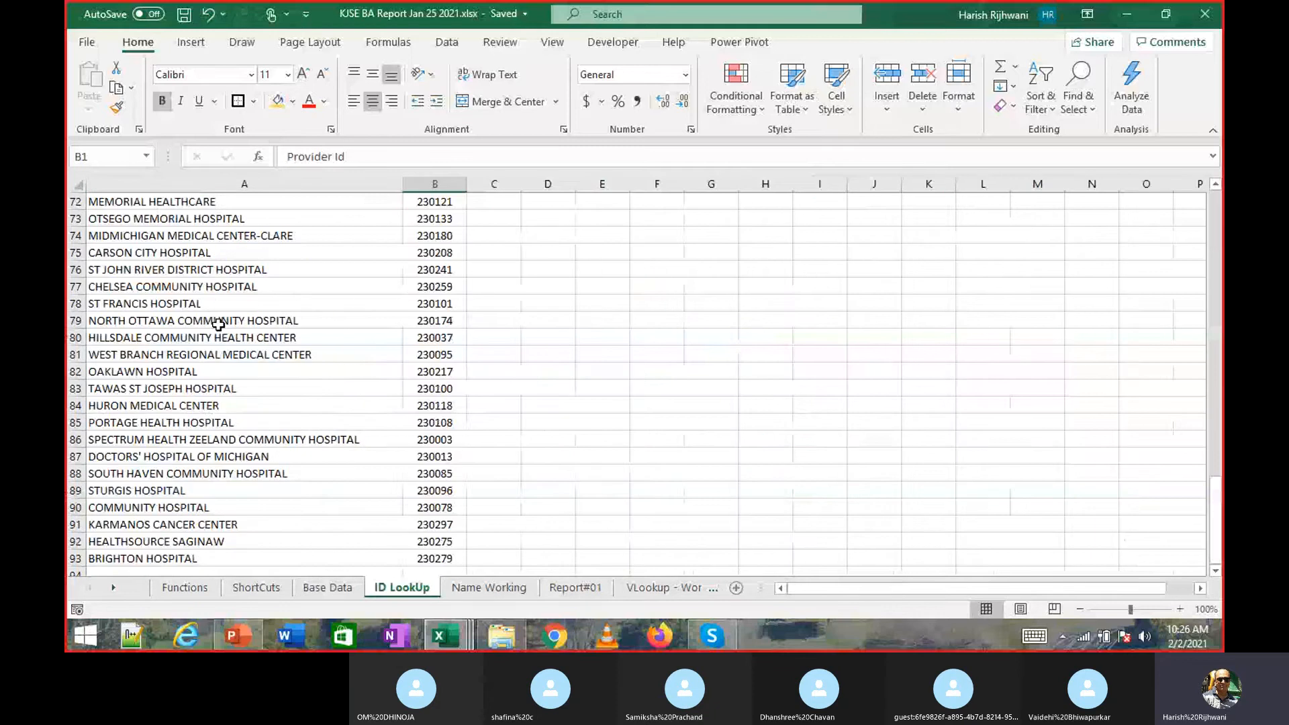
scroll(218, 324, up, 20)
key(Down)
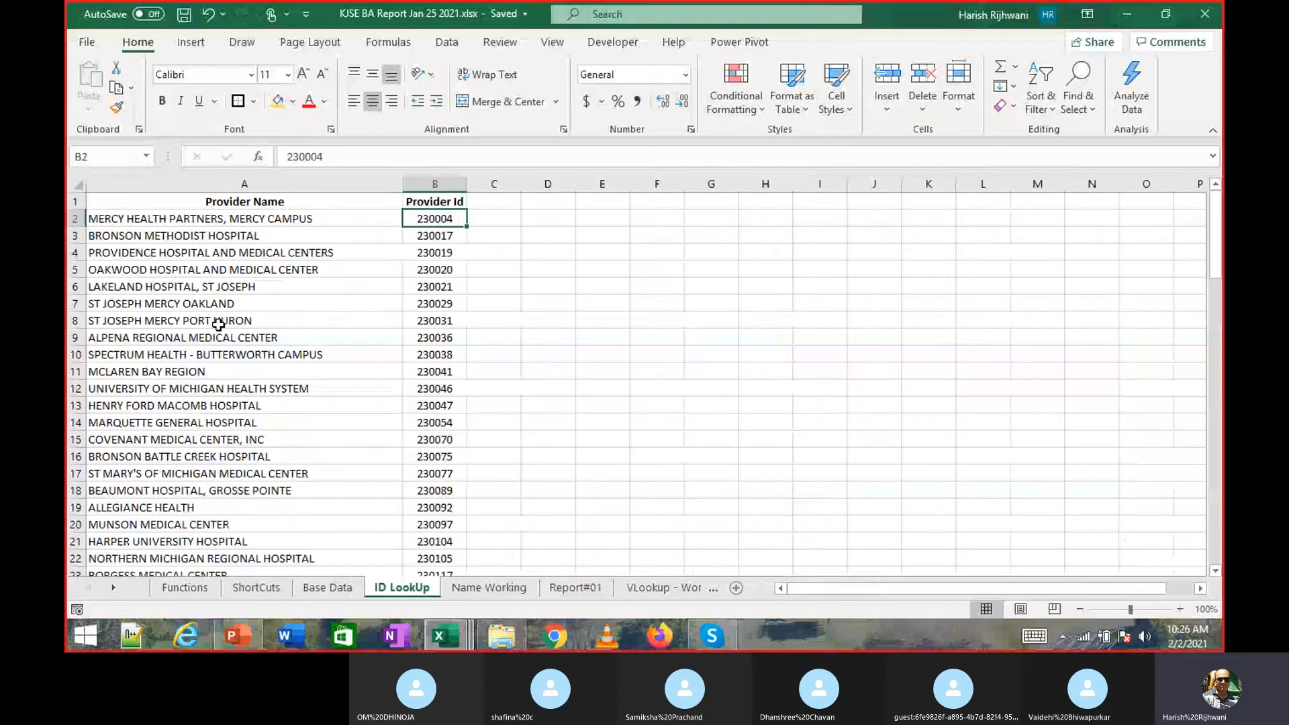
key(ctrl+Page_Down)
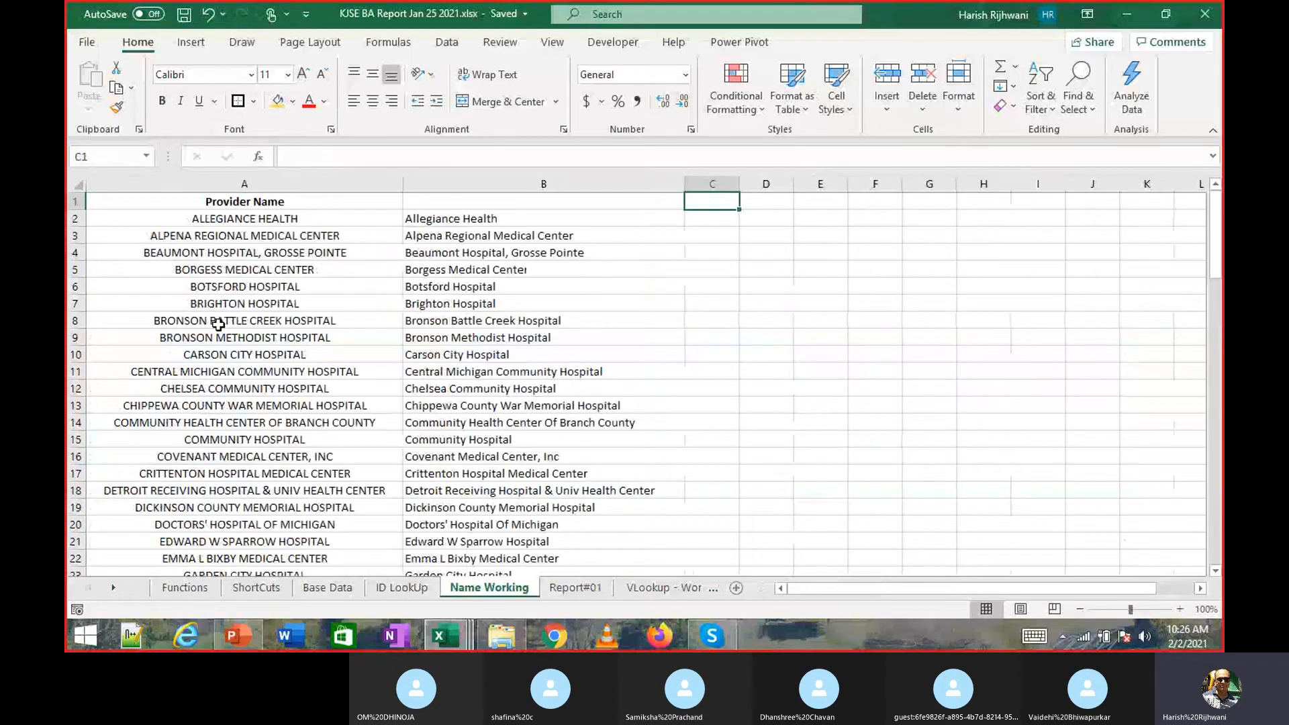
key(ctrl+Page_Down)
key(Right)
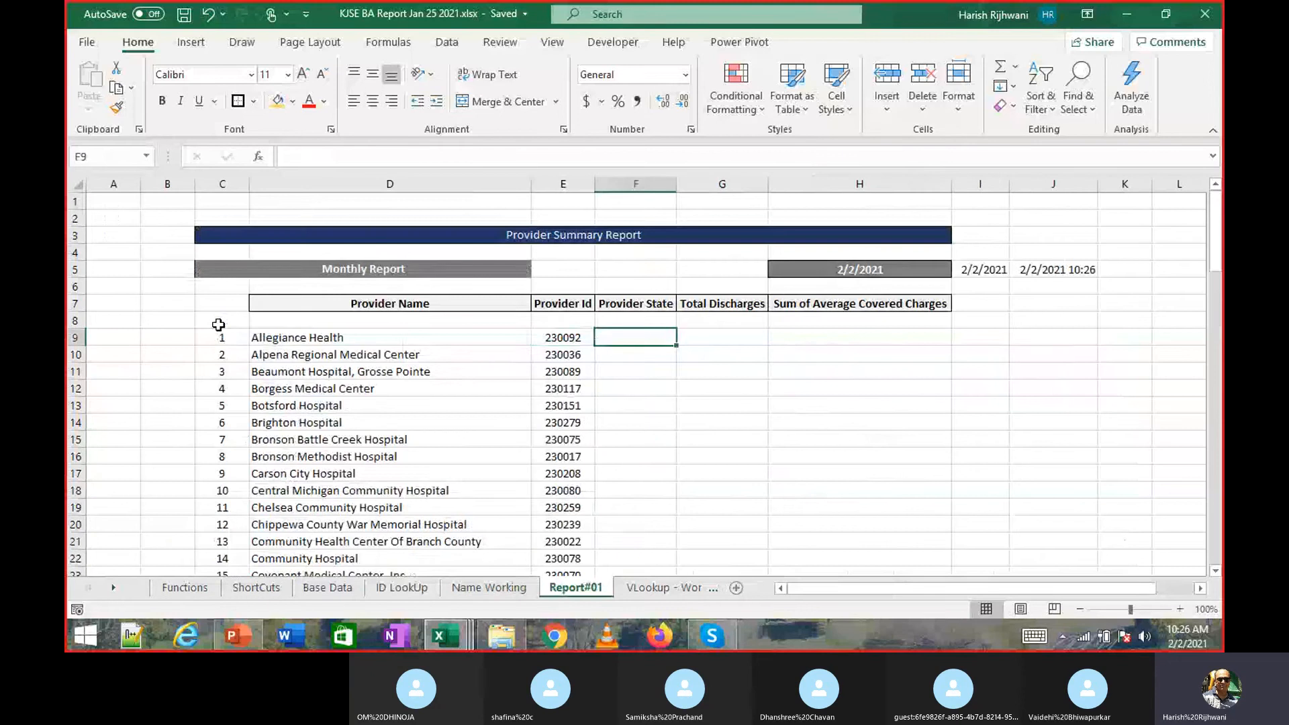
text(MI)
key(Return)
Fill MI down the Provider State column from F9 to F100.
key(Left)
key(ctrl+Down)
key(Right)
key(ctrl+shift+Up)
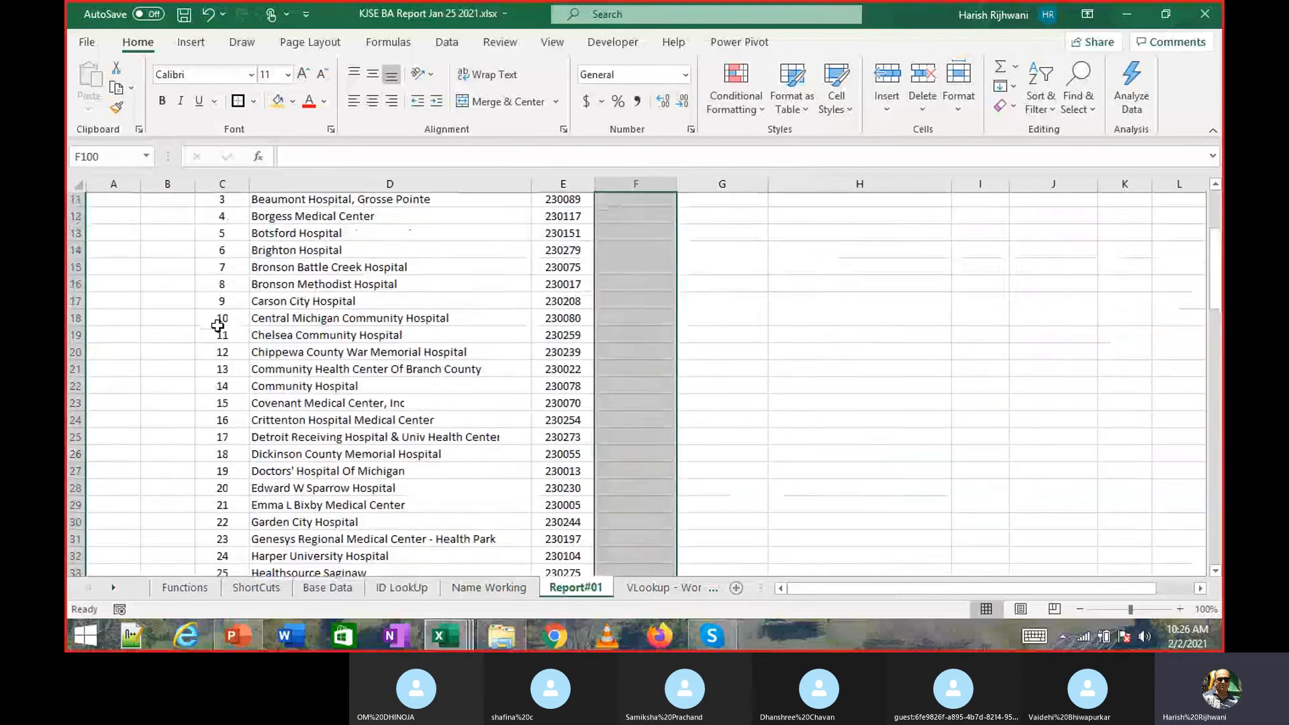
key(ctrl+d)
key(ctrl+Up)
key(ctrl+Up)
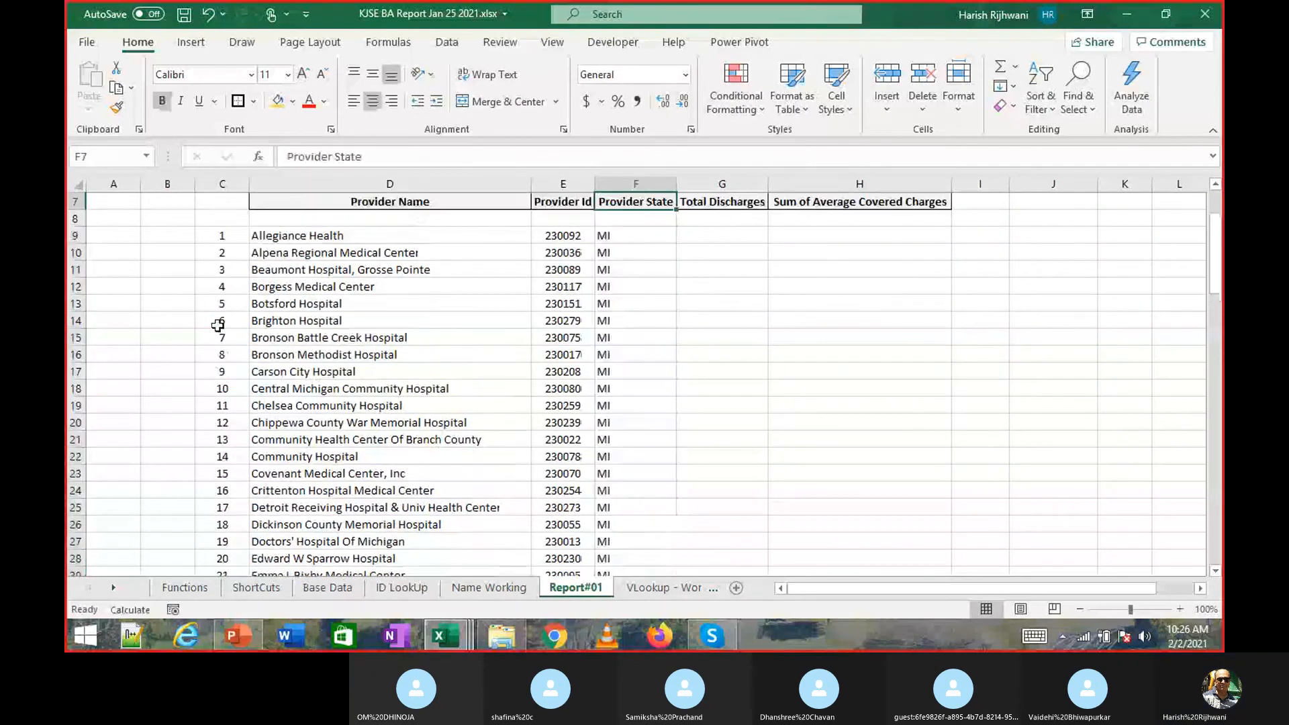
Center the Provider State values in F9:F100, save the workbook and select the first Provider Id cell.
key(ctrl+Down)
key(ctrl+shift+Down)
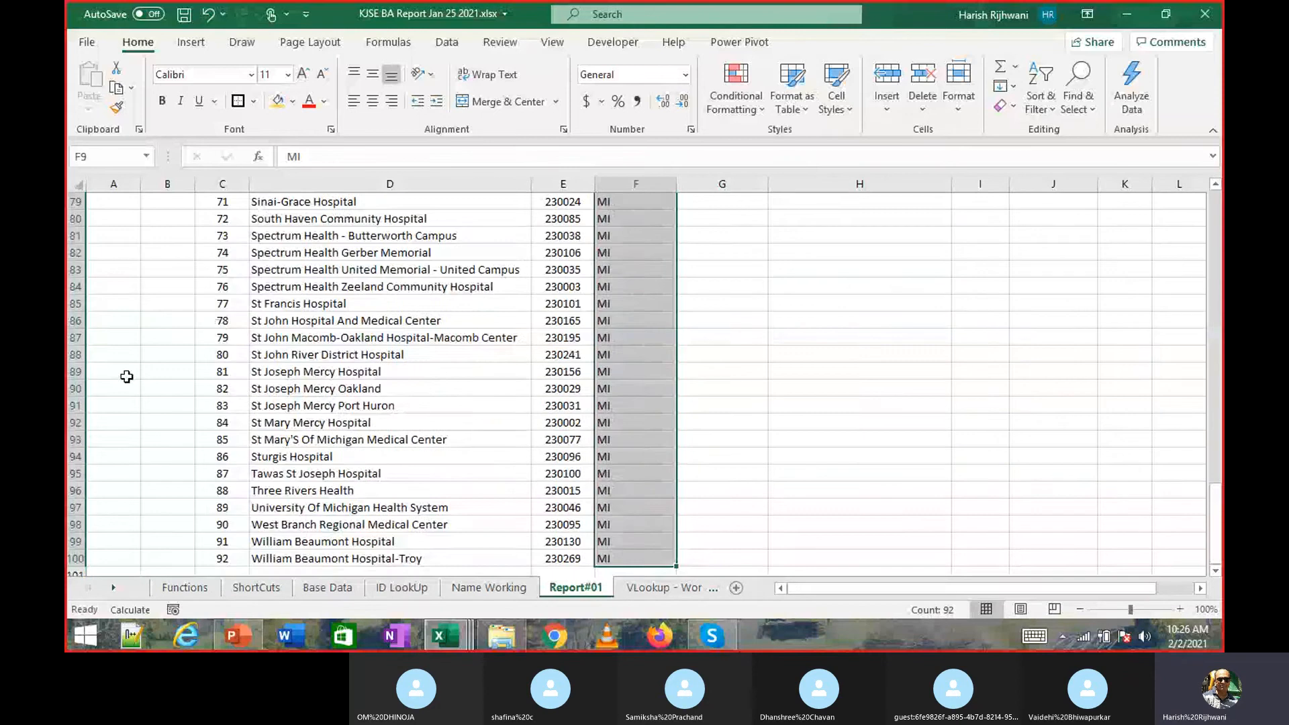
key(alt+h)
key(a)
key(c)
key(ctrl+BackSpace)
key(Up)
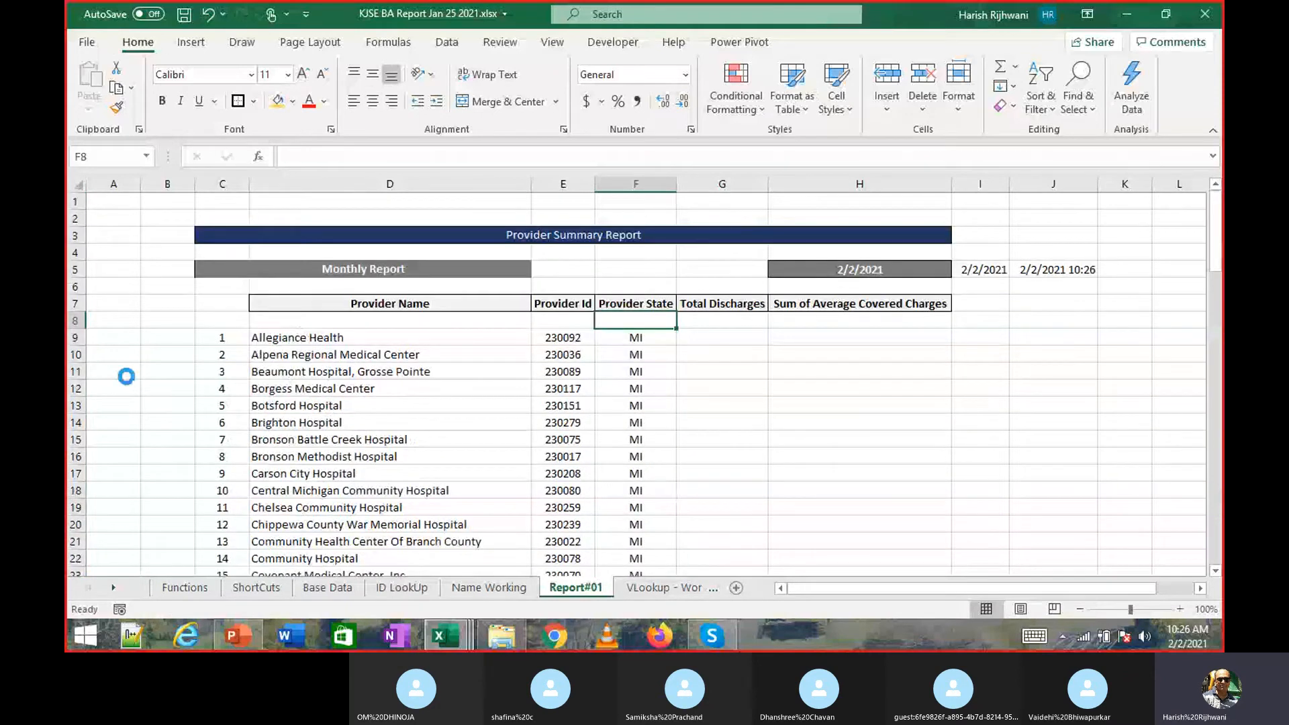
key(ctrl+s)
key(Down)
key(Left)
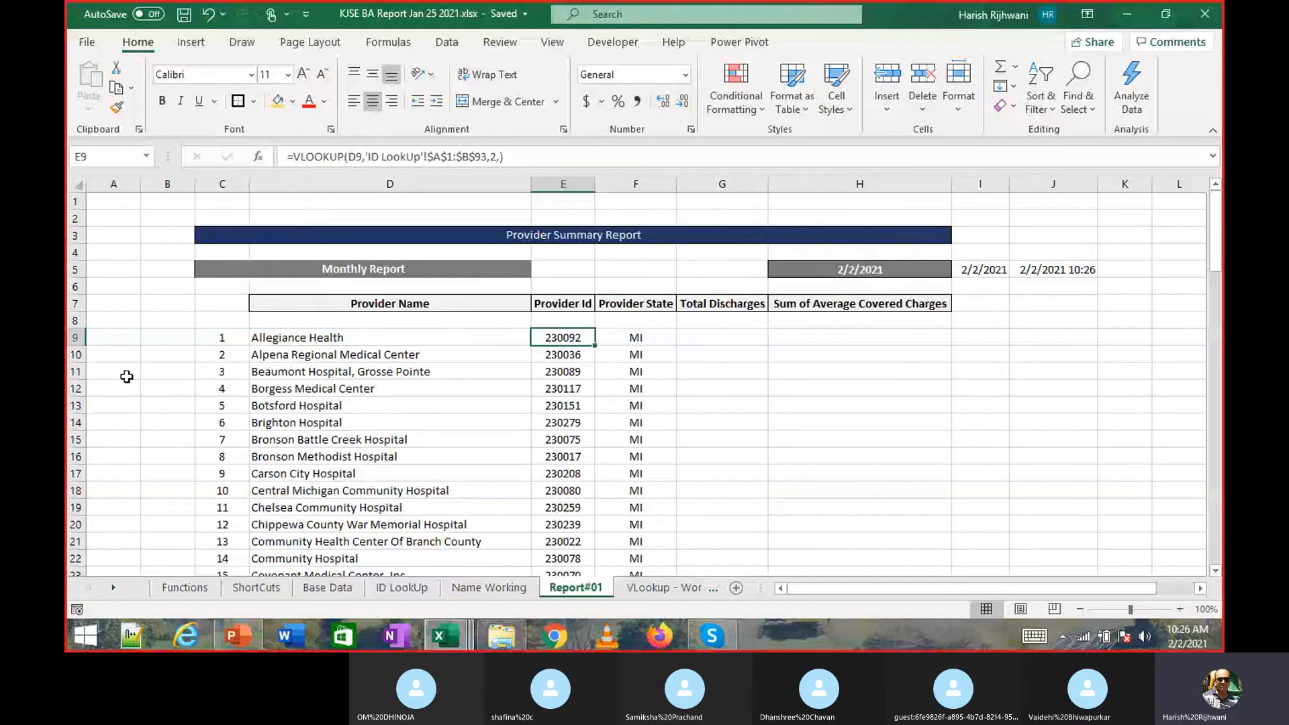
Look over the ID LookUp and Name Working sheets and return to the first Provider Id cell on Report#01.
key(Left)
key(Right)
key(ctrl+Page_Up)
key(ctrl+Page_Up)
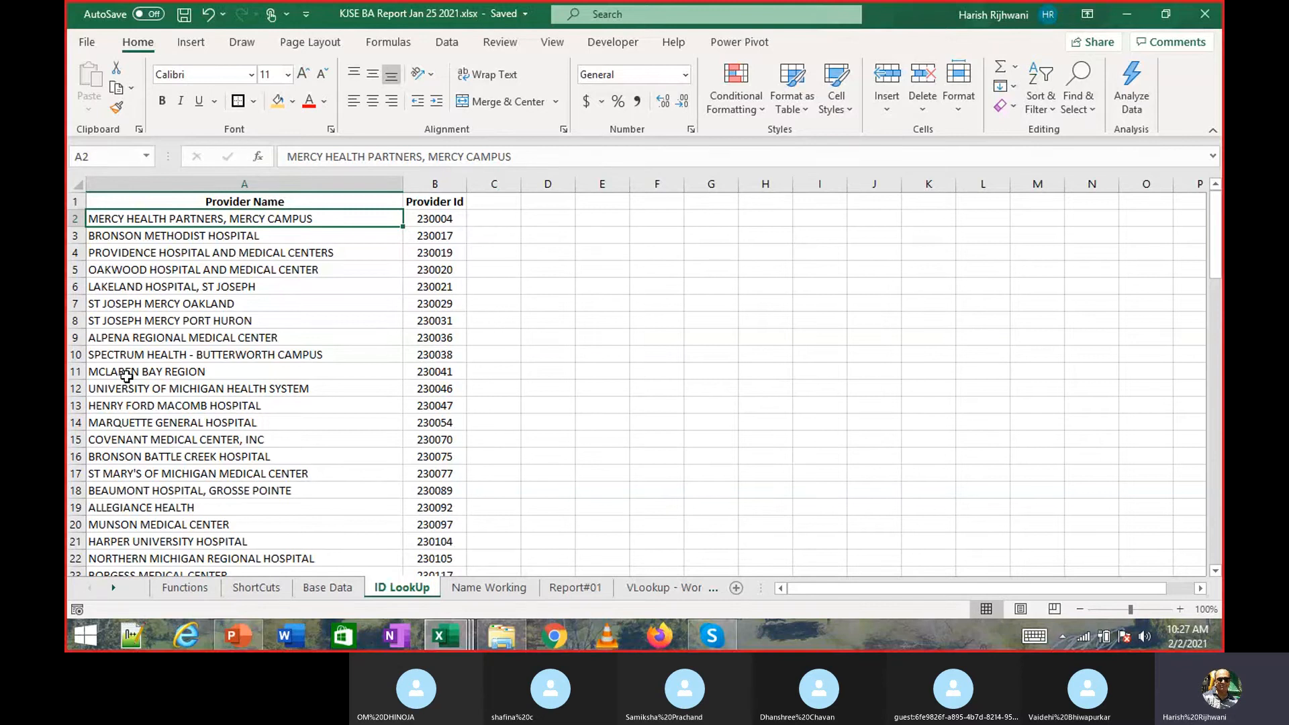
key(ctrl+Page_Down)
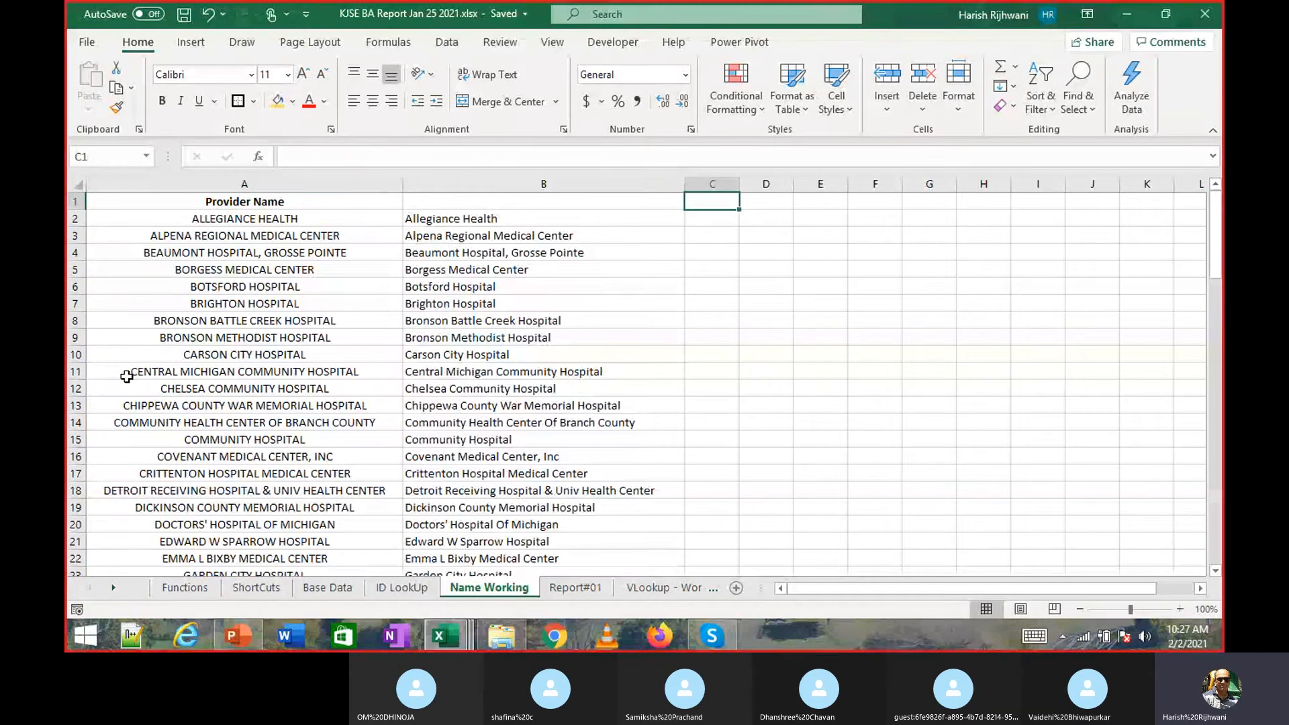
key(ctrl+Page_Down)
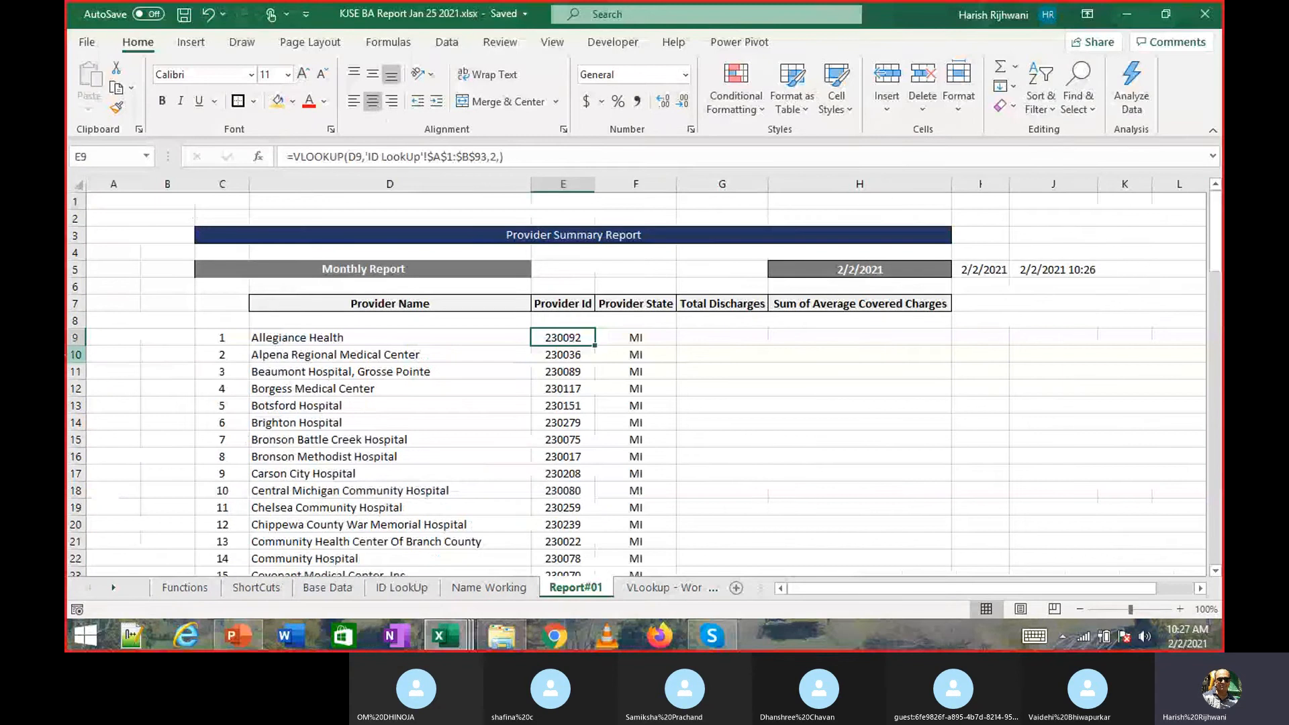
Set Range_lookup to FALSE in the VLOOKUP arguments of cell E9 and check the extent of the Provider Id column.
click(191, 41)
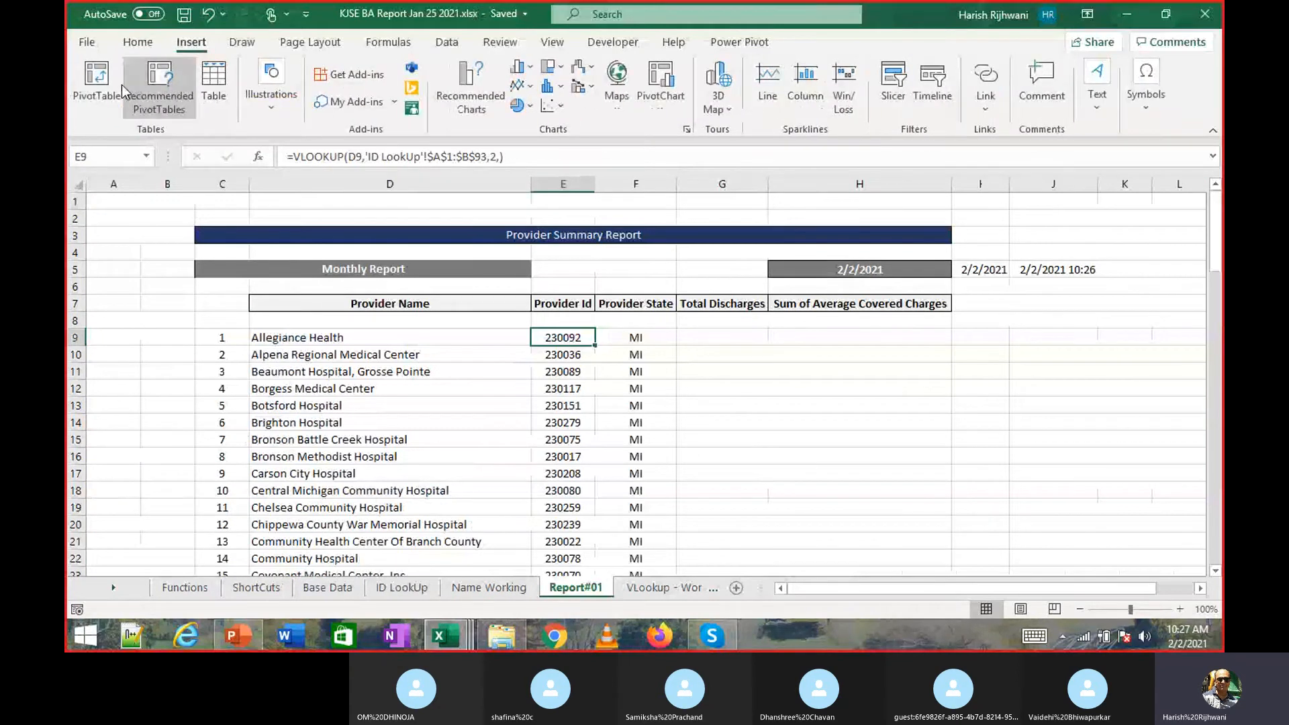
click(389, 42)
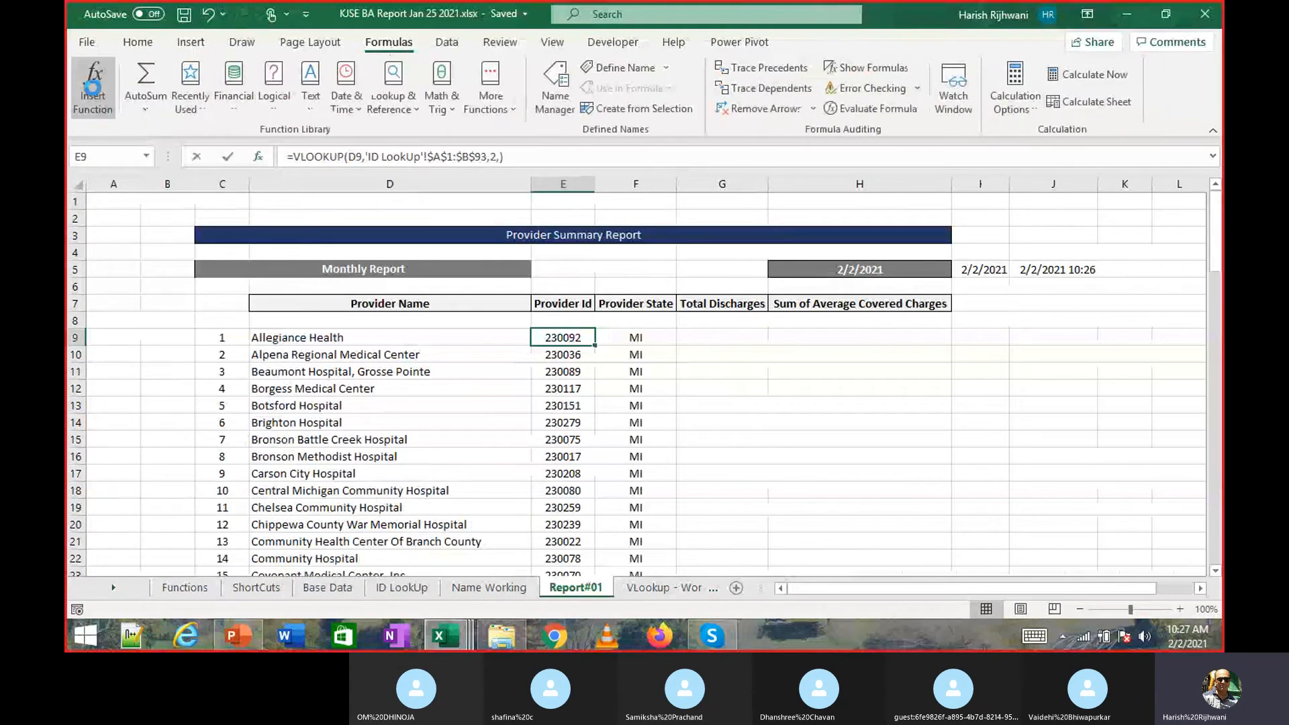
click(93, 86)
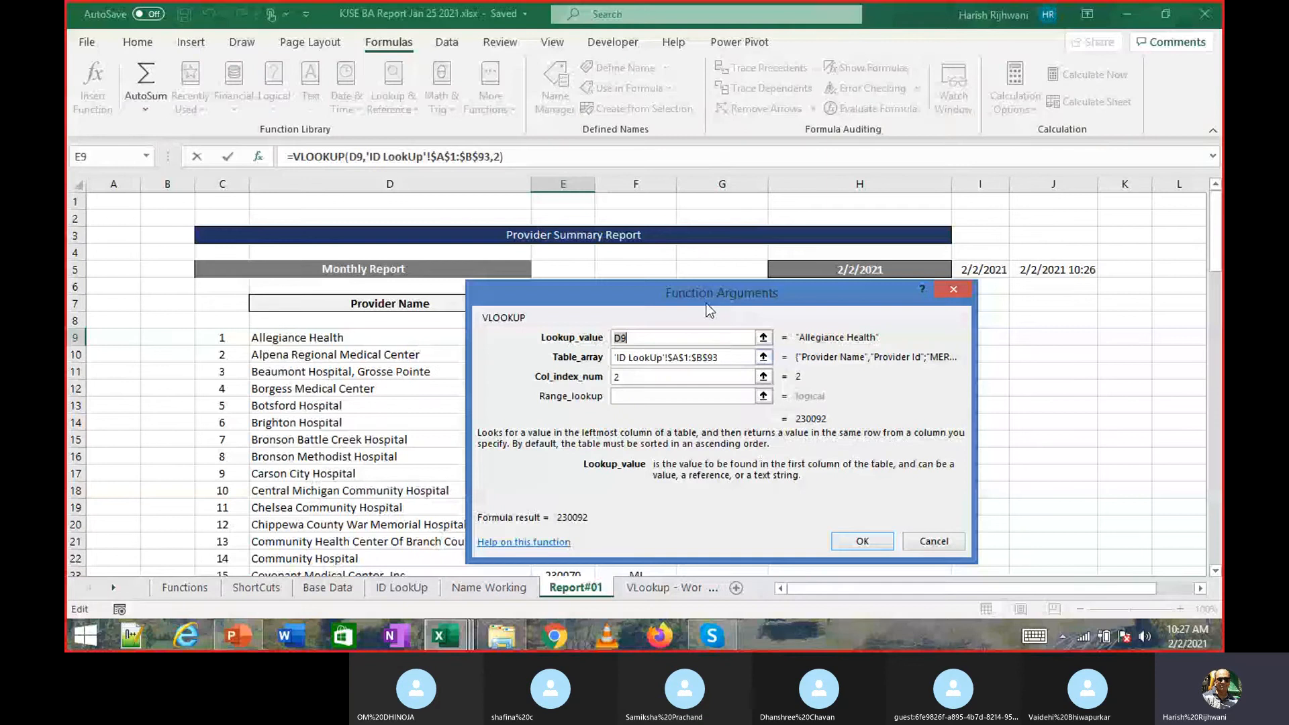
drag(706, 305, 879, 190)
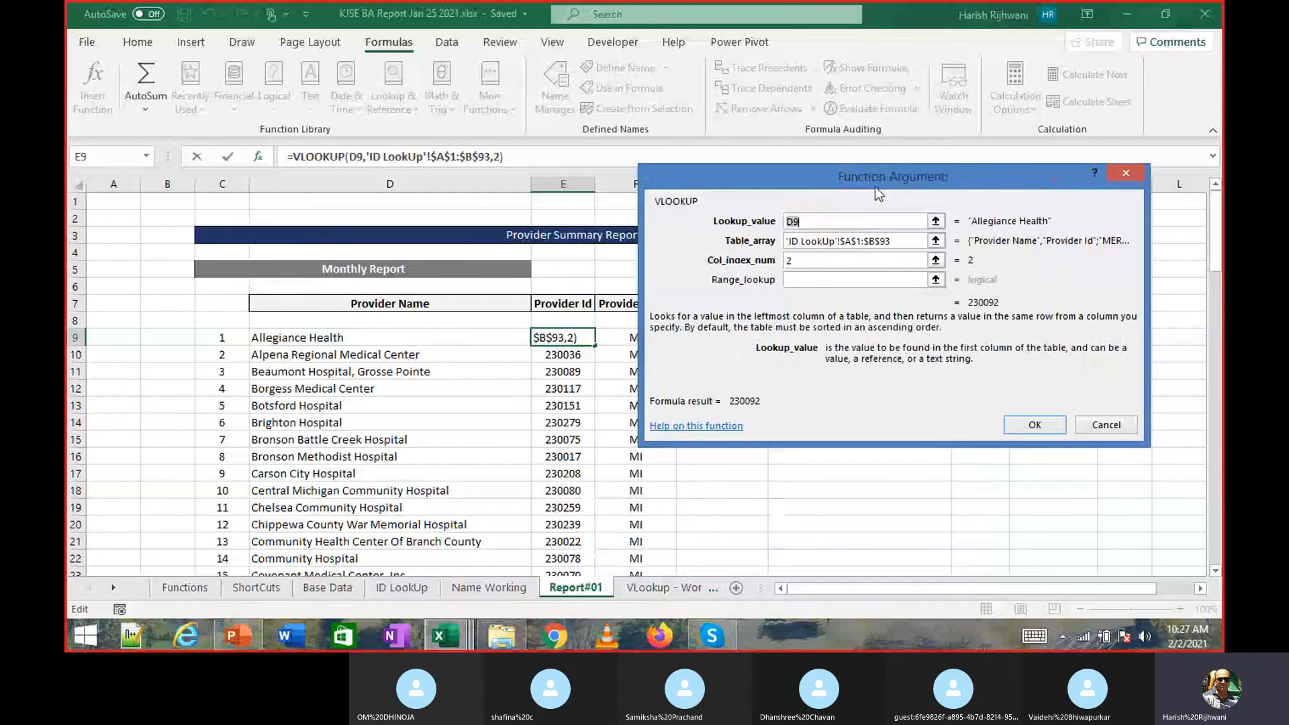
click(906, 243)
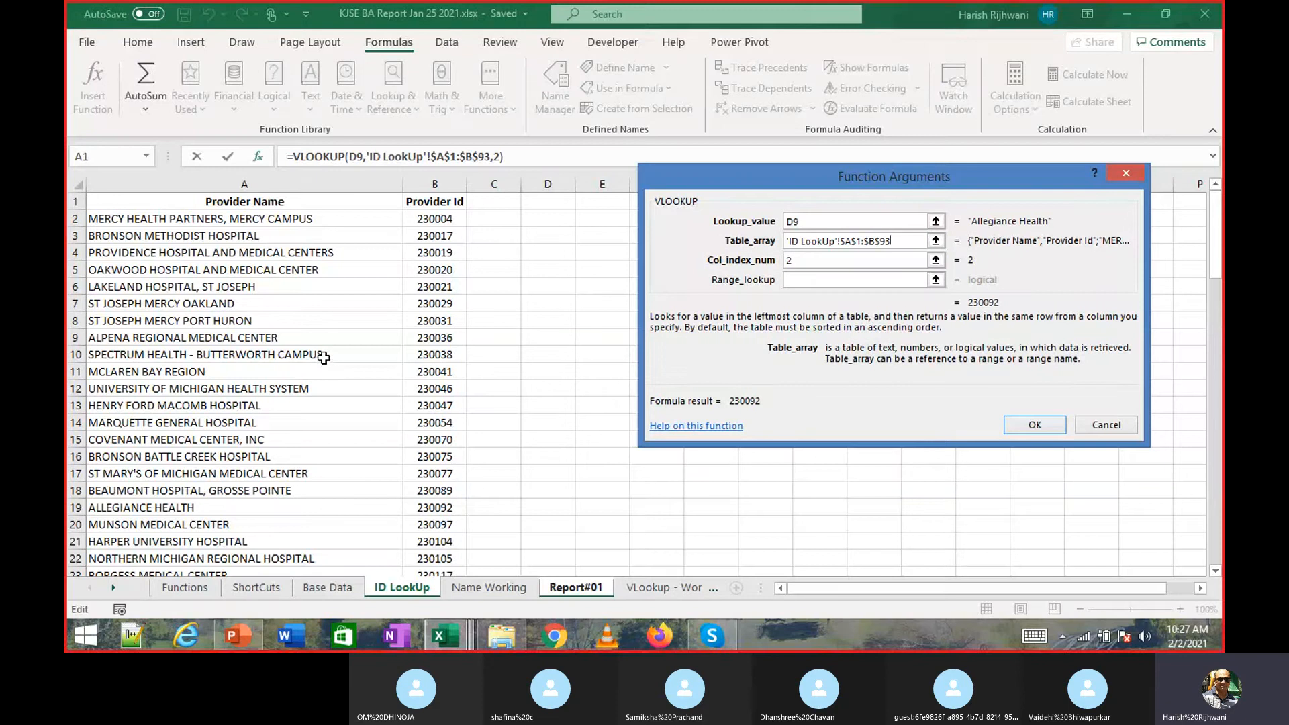
click(854, 261)
click(824, 240)
click(878, 277)
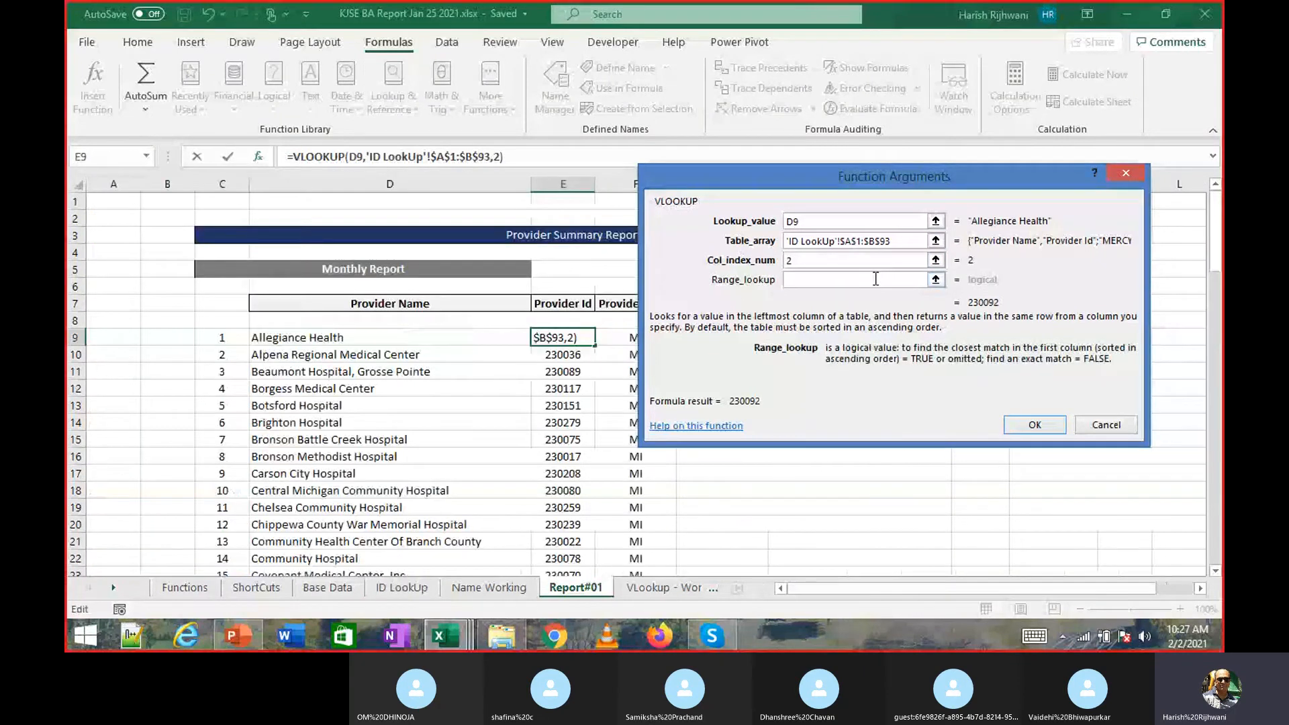
text(FALSE)
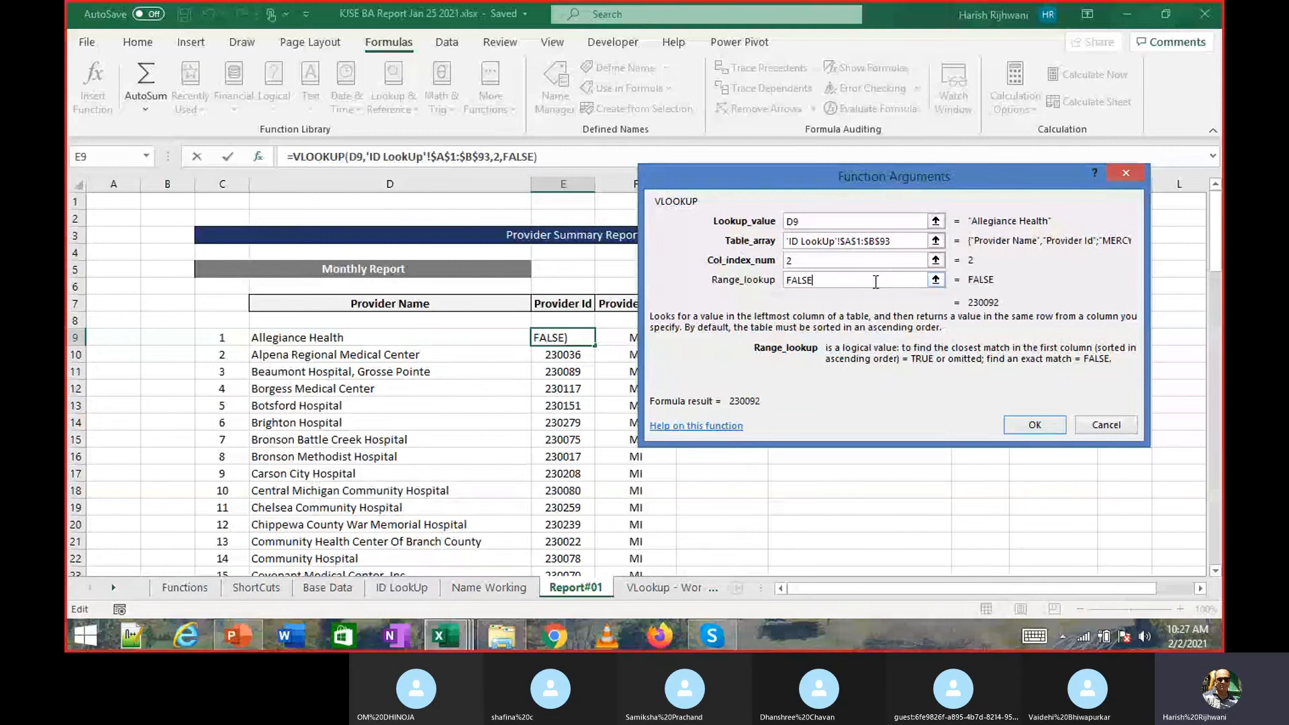
click(1036, 425)
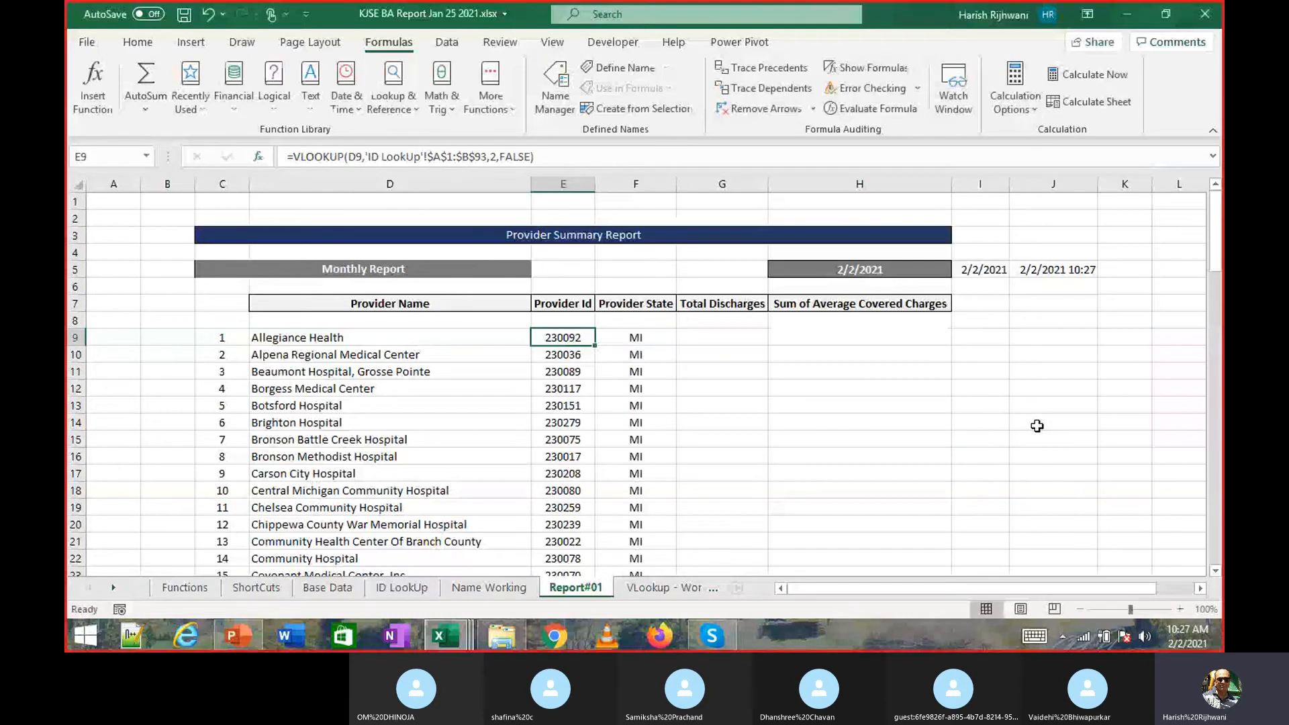
key(ctrl+shift+Down)
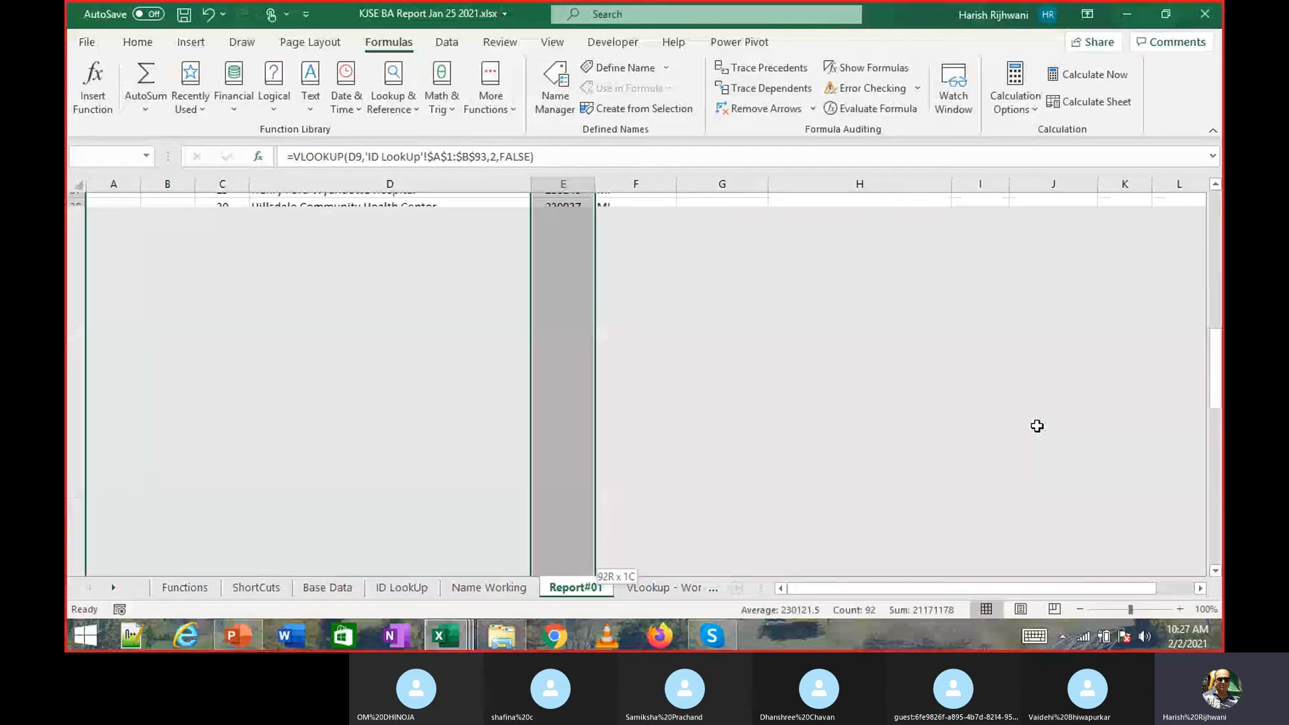
key(ctrl+shift+Up)
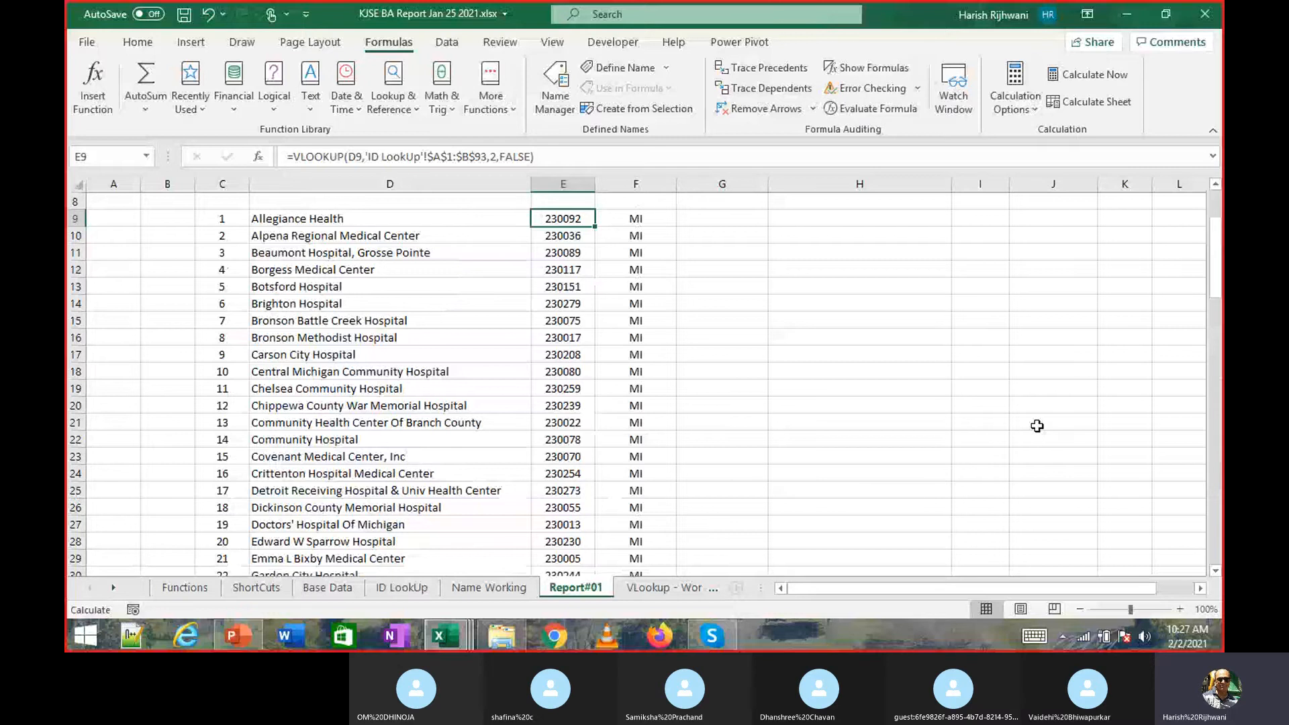
Reopen the VLOOKUP arguments of cell E9, mute the microphone in the Skype call and return to Excel.
click(92, 88)
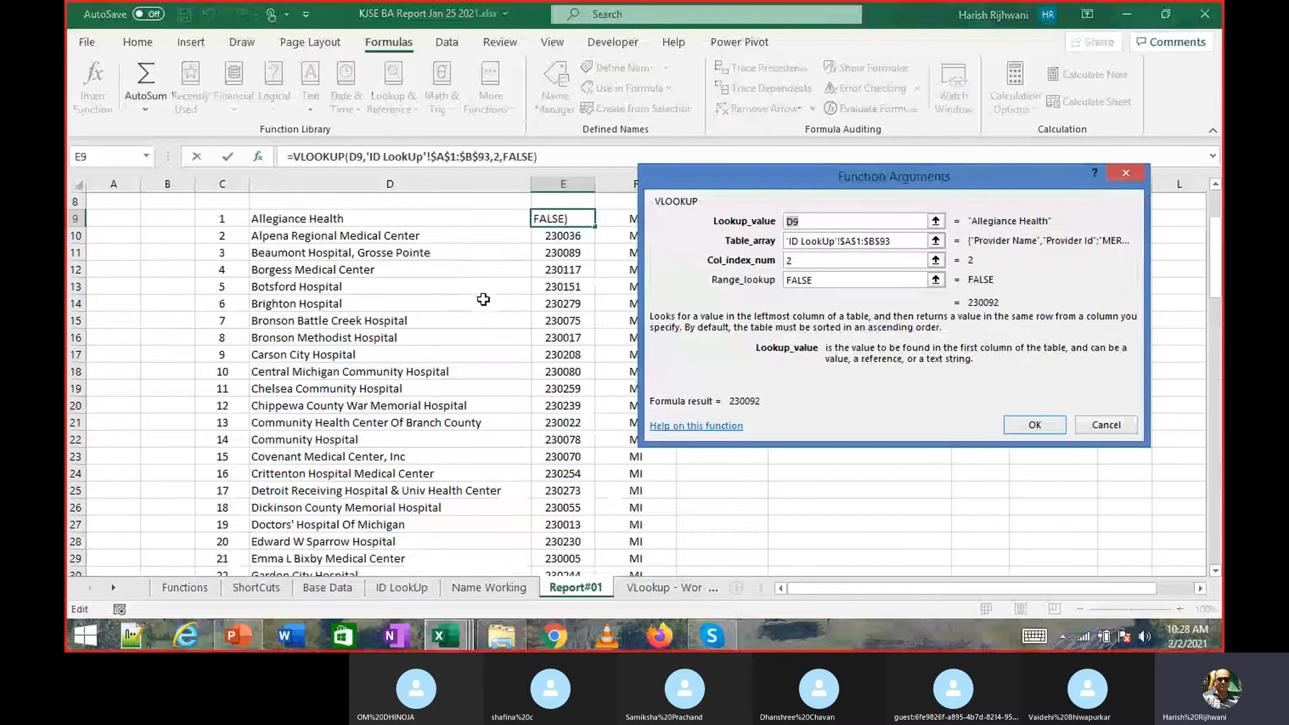
click(712, 638)
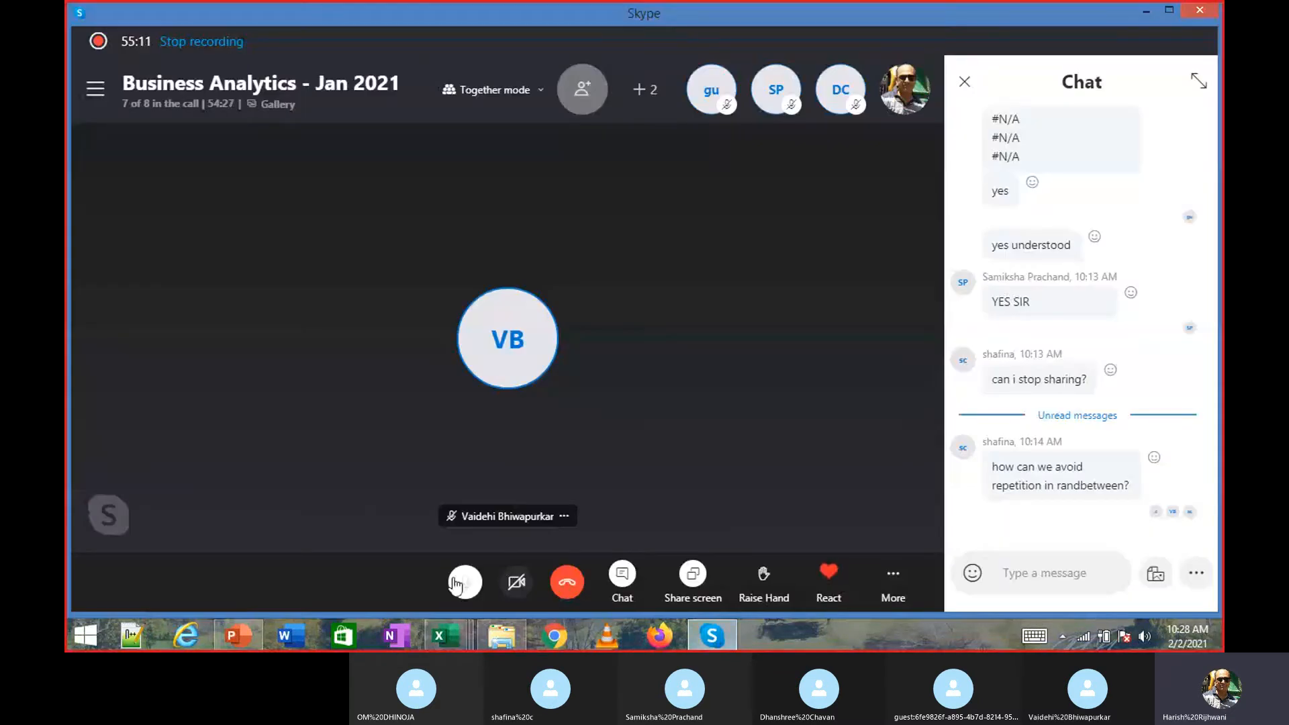
key(alt+Tab)
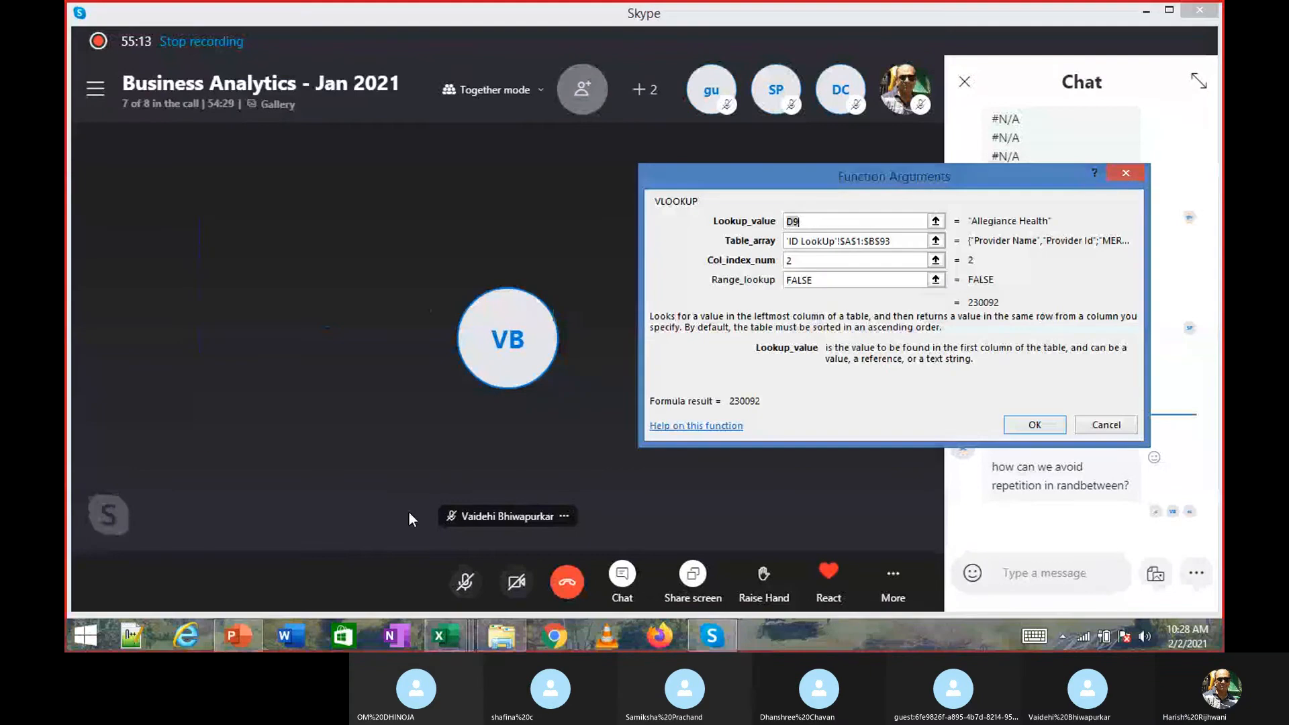
key(alt+Tab)
key(alt+Tab)
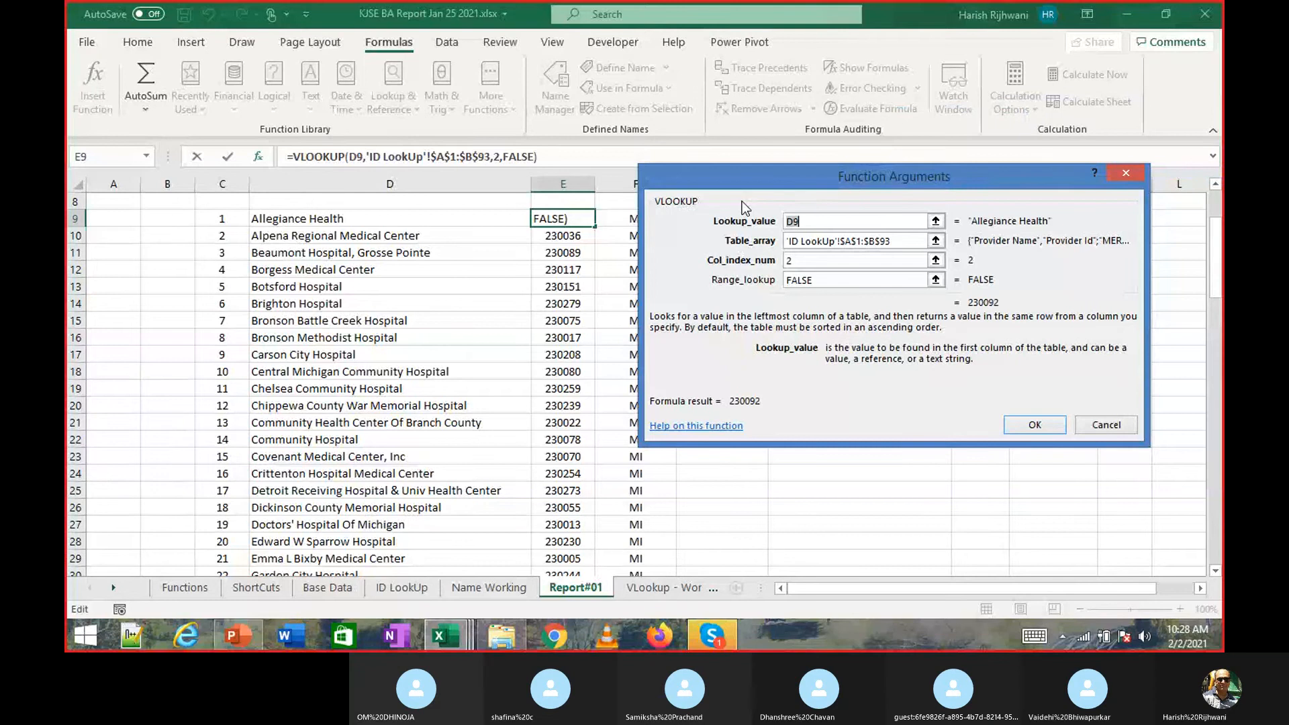
Switch to the Skype call, unmute the microphone and go back to the VLOOKUP arguments in Excel.
click(711, 635)
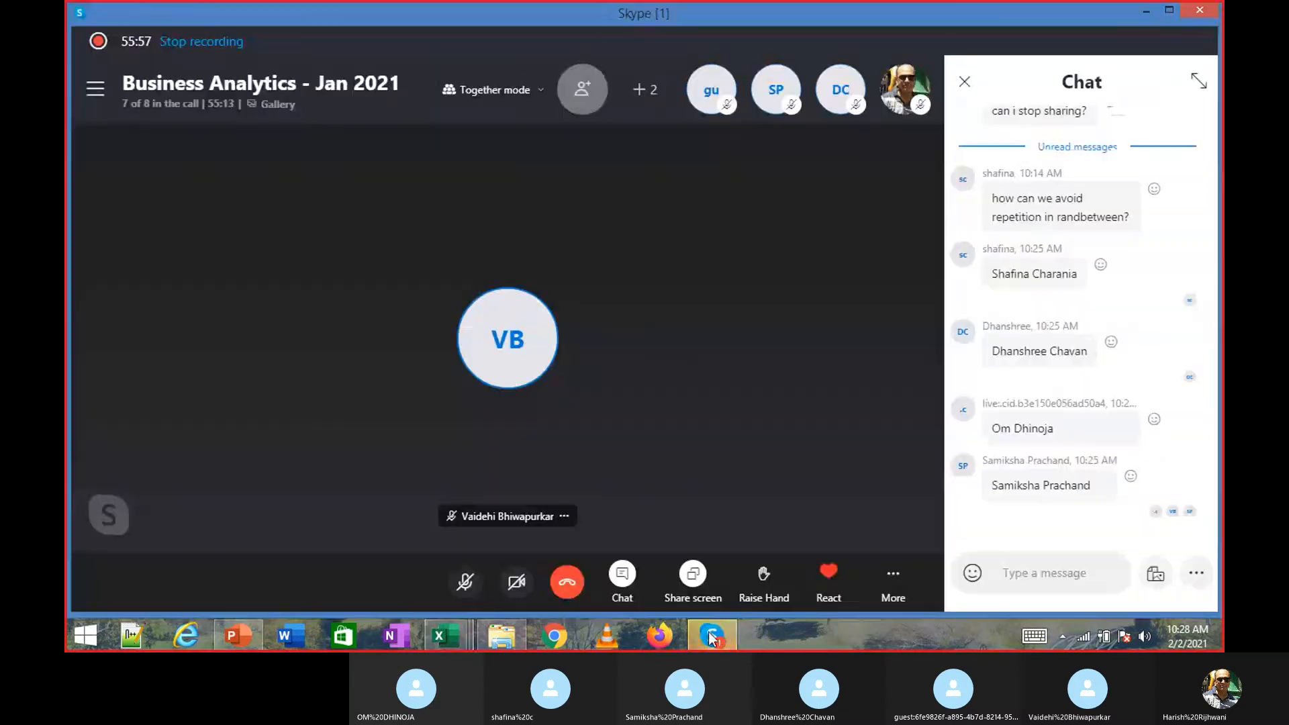
click(463, 582)
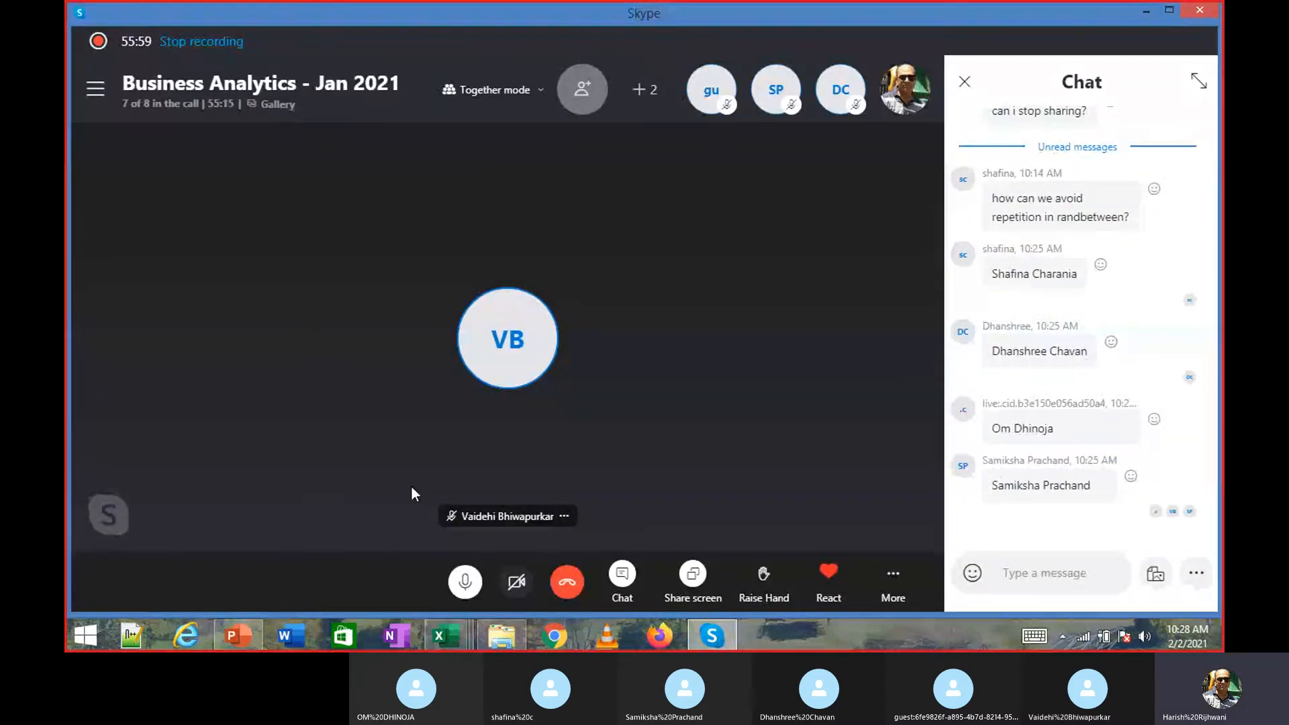
key(alt+Tab)
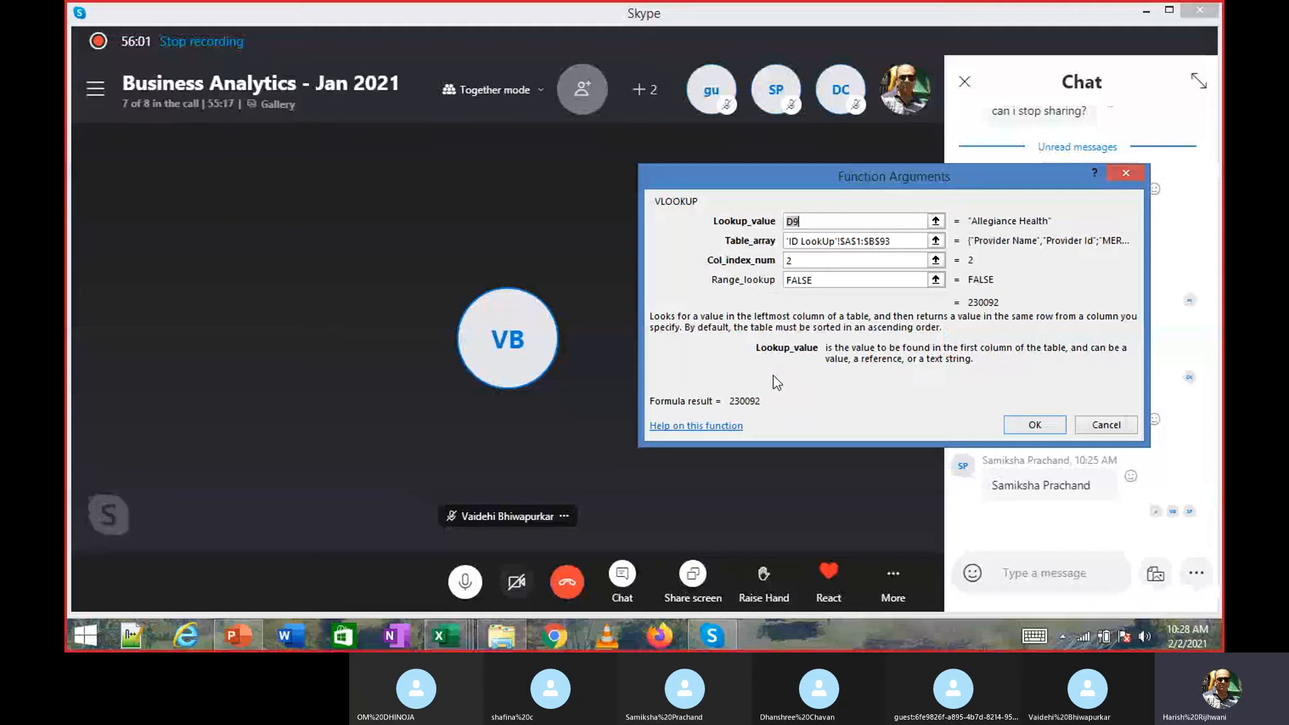
key(alt+Tab)
key(alt+Tab)
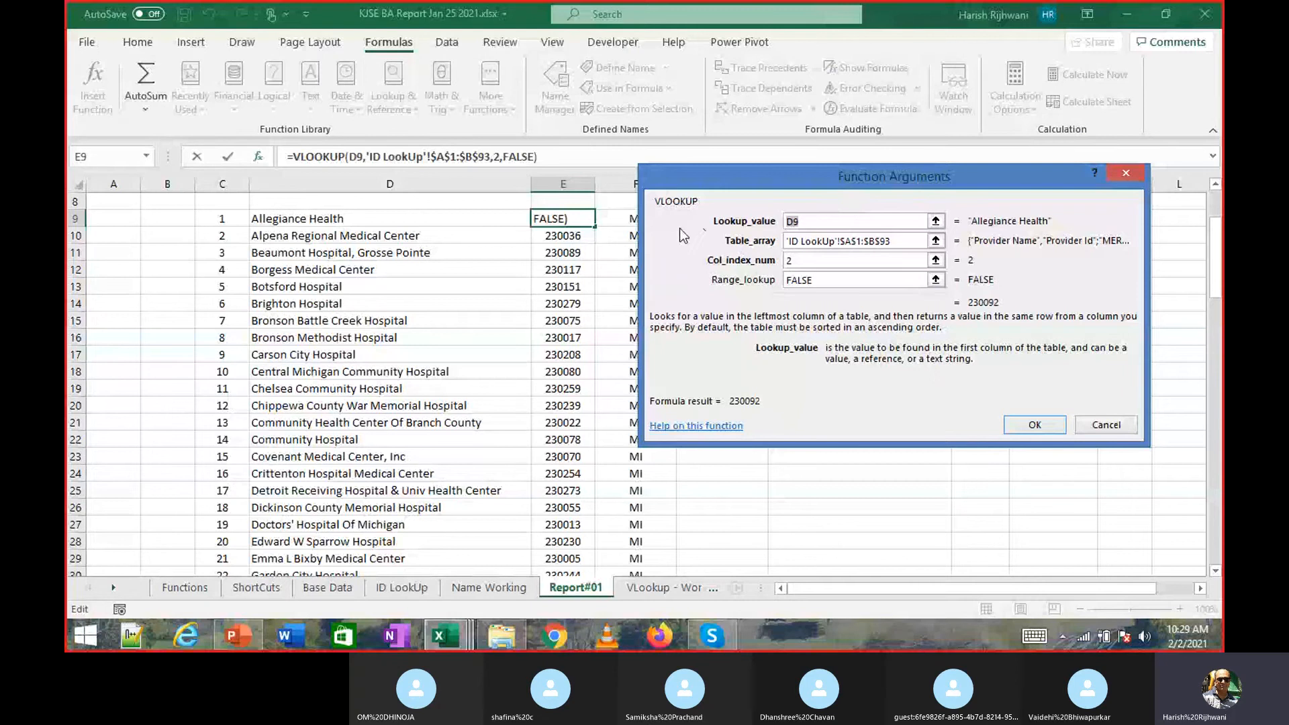
Review the Functions, Name Working and ID LookUp sheets, and bring up the VLOOKUP arguments of cell E9 on Report#01 again.
click(1035, 422)
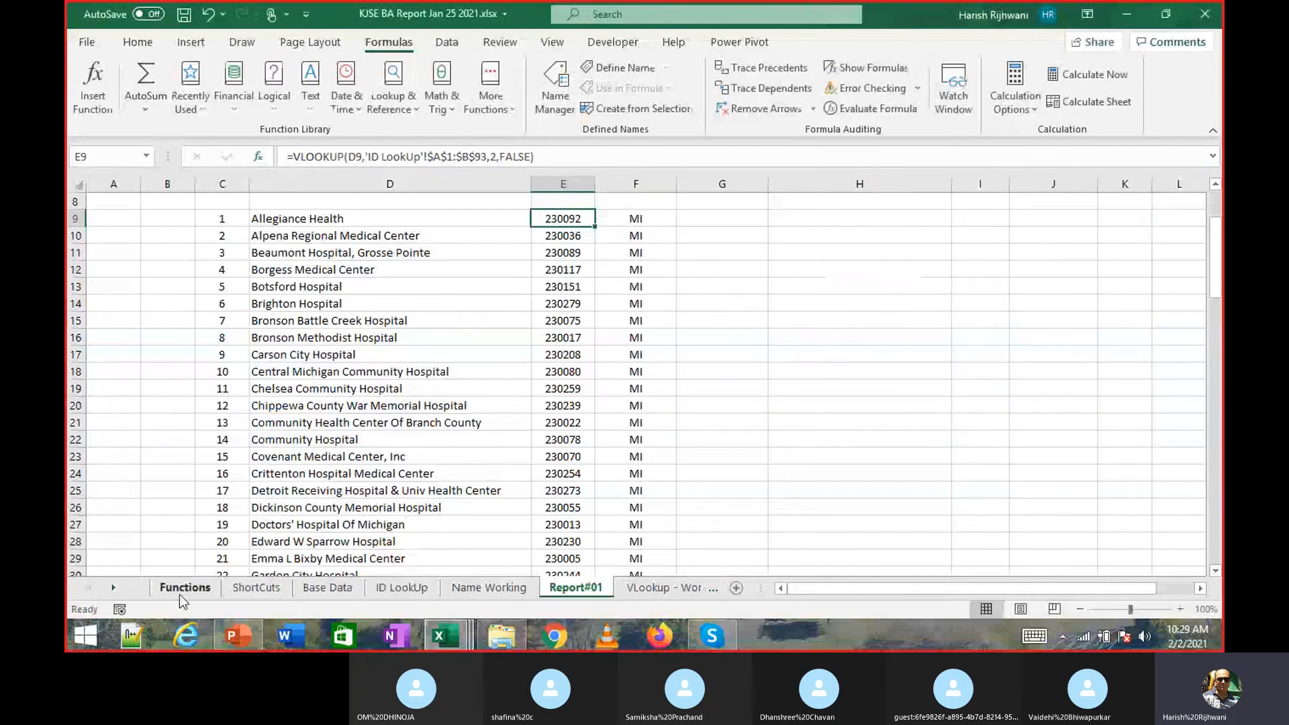
click(184, 588)
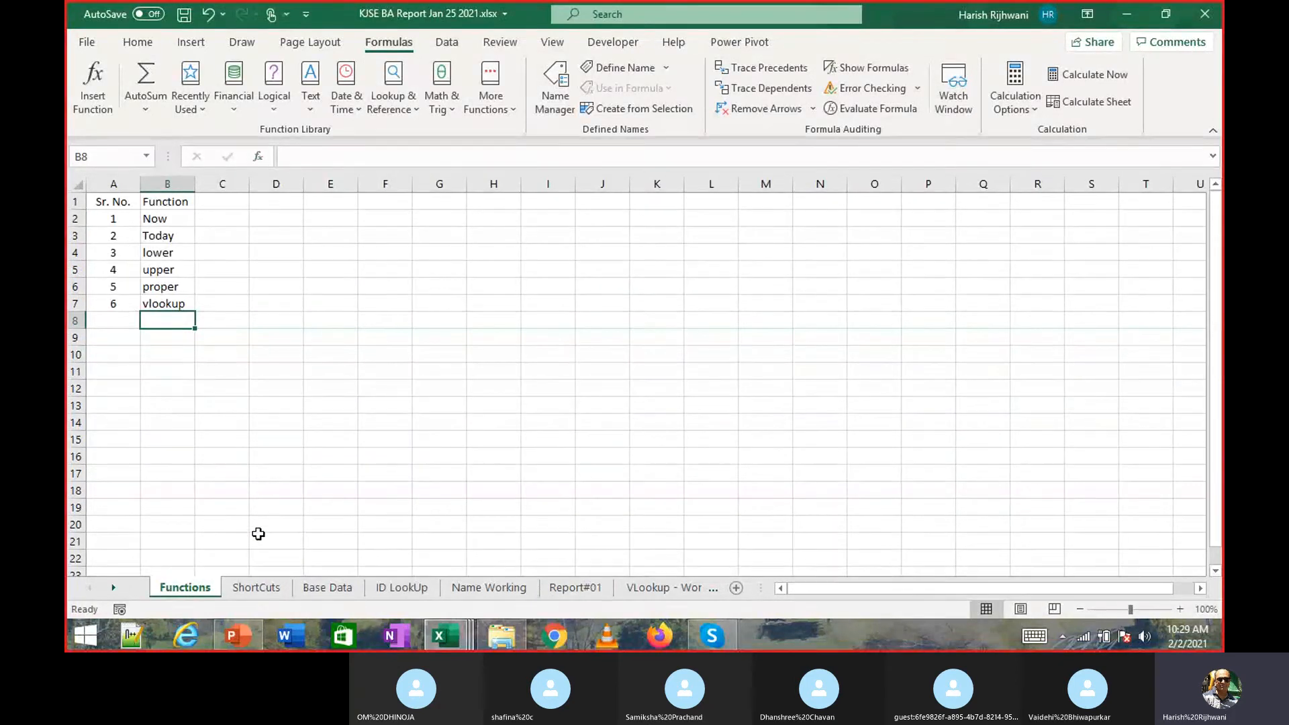
click(487, 588)
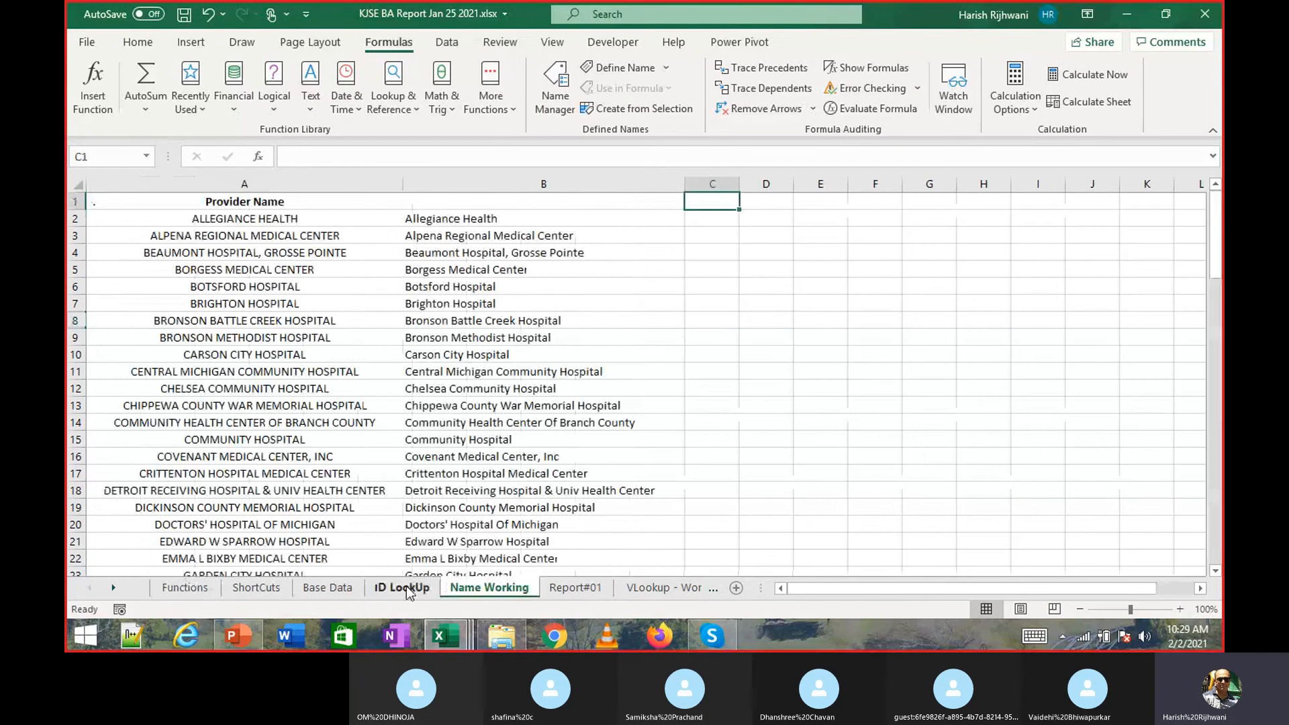
click(406, 587)
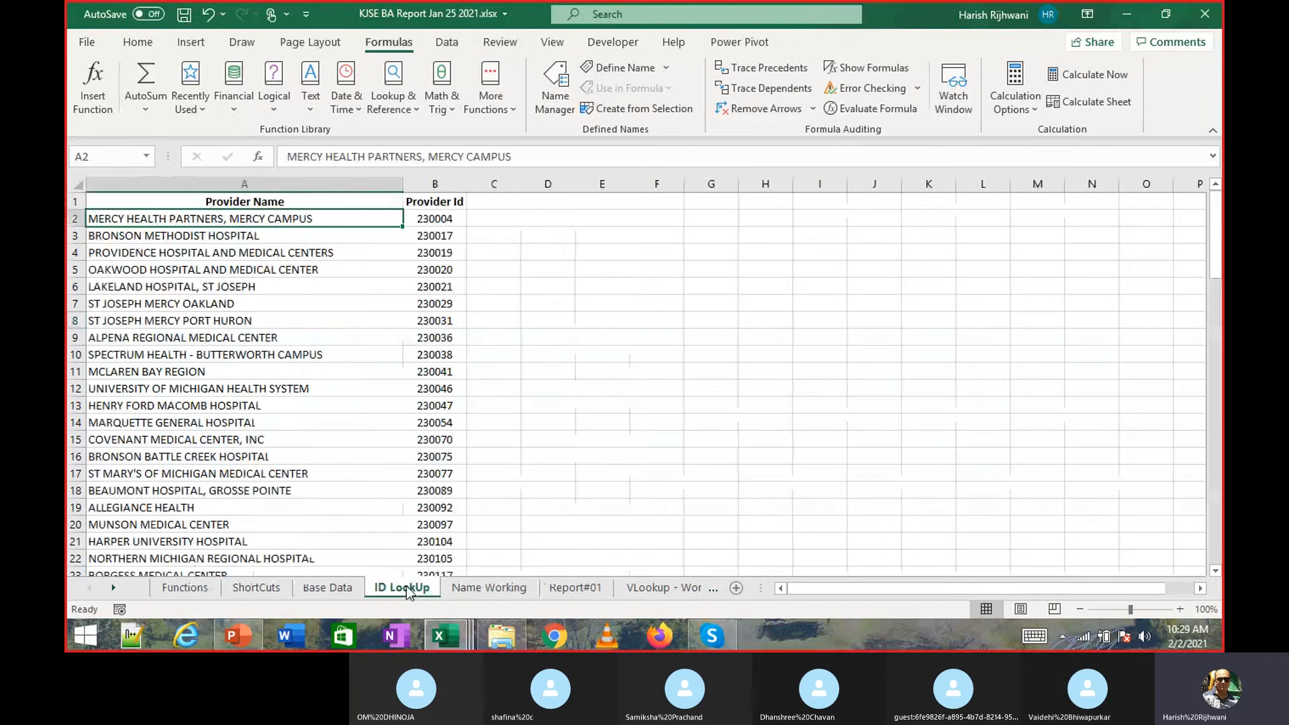
click(608, 587)
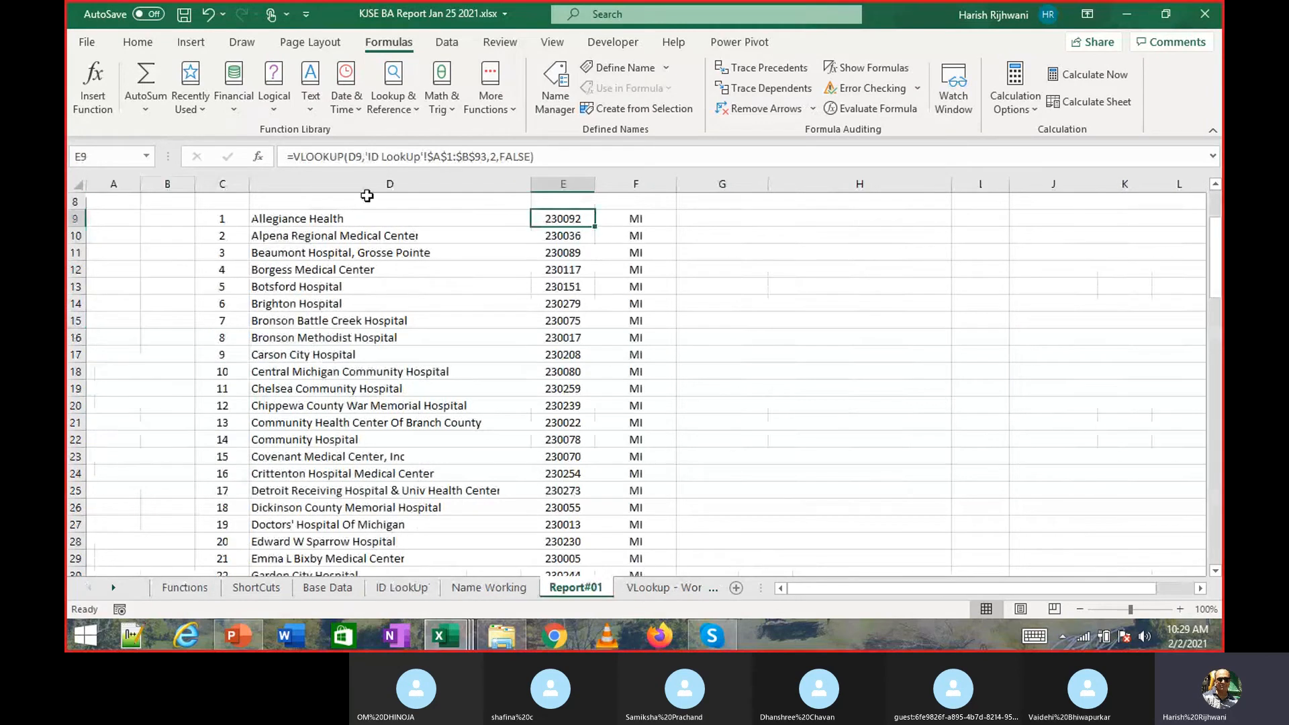
click(92, 86)
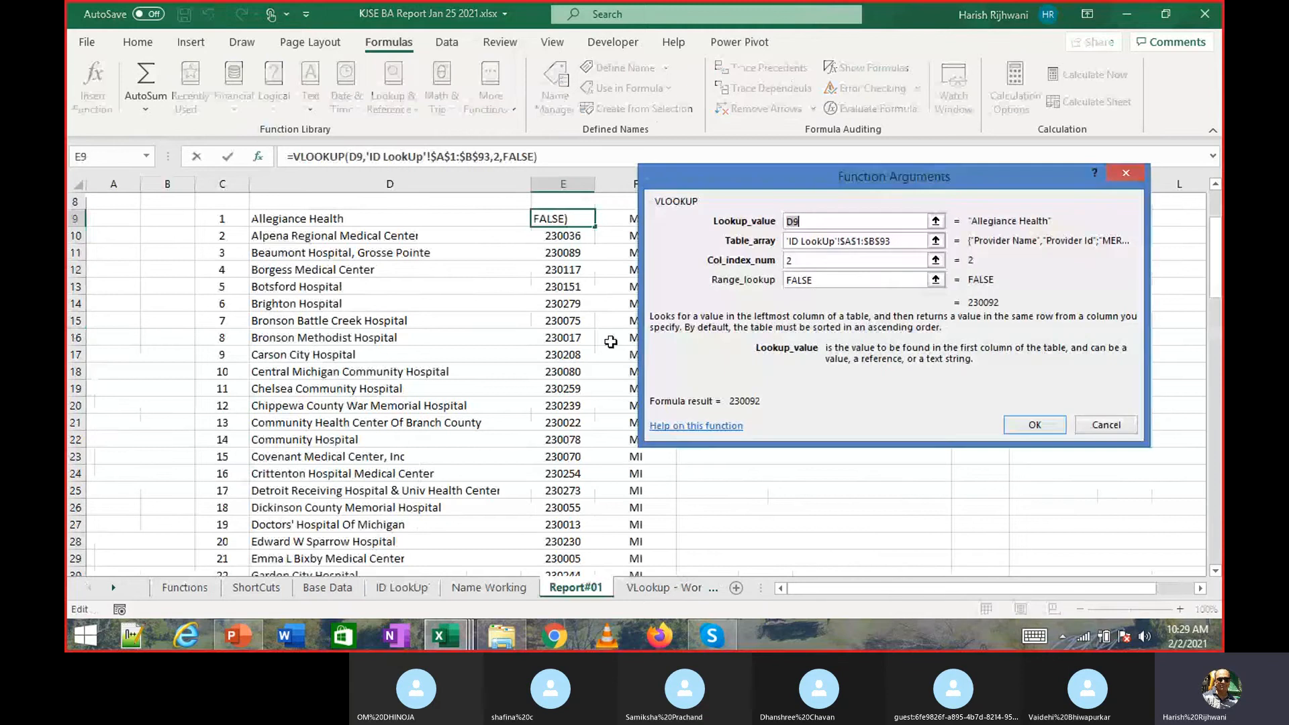
Switch to the Skype call to mute the microphone while the class works, and return to Excel.
mouse_move(712, 637)
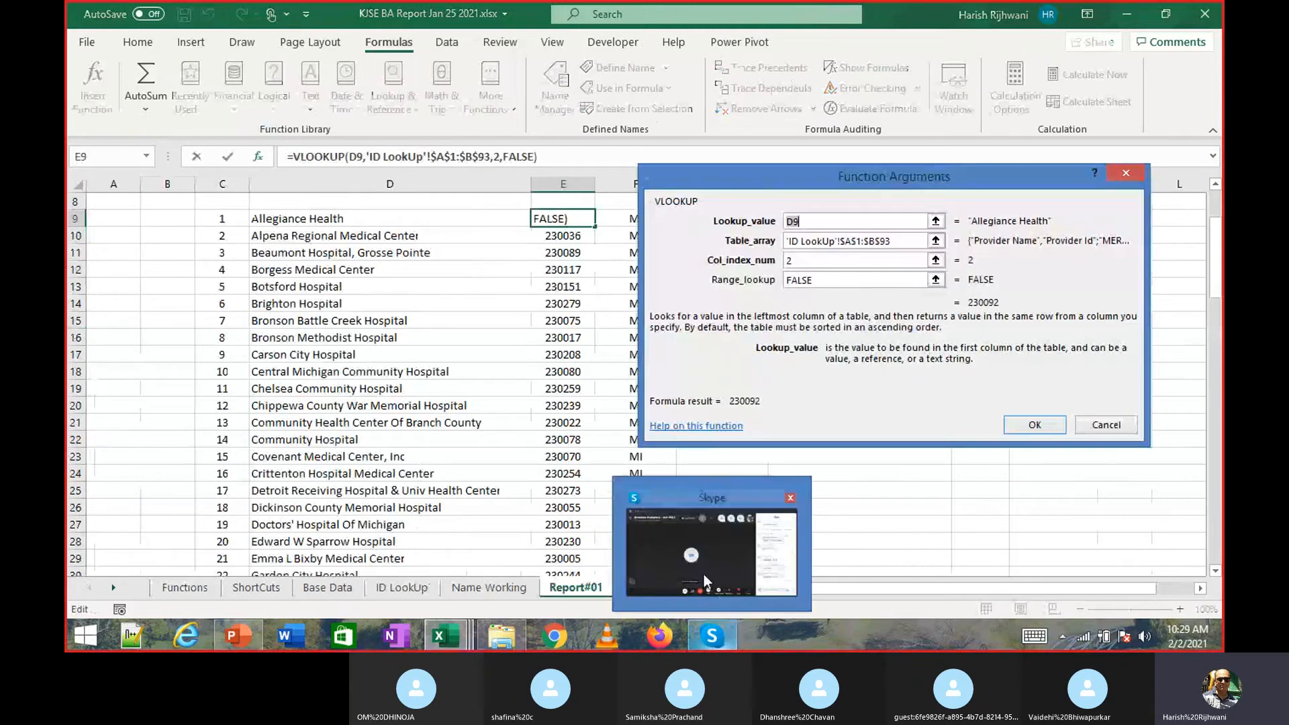
click(698, 558)
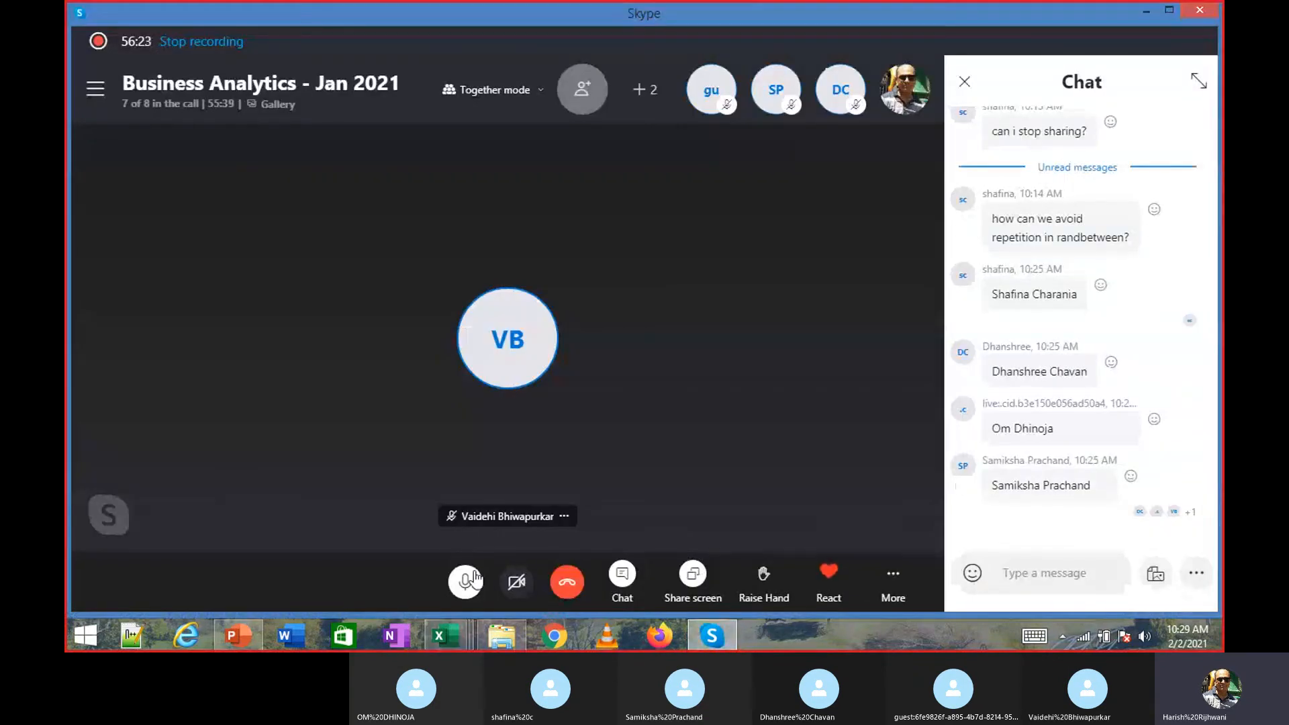
mouse_move(474, 577)
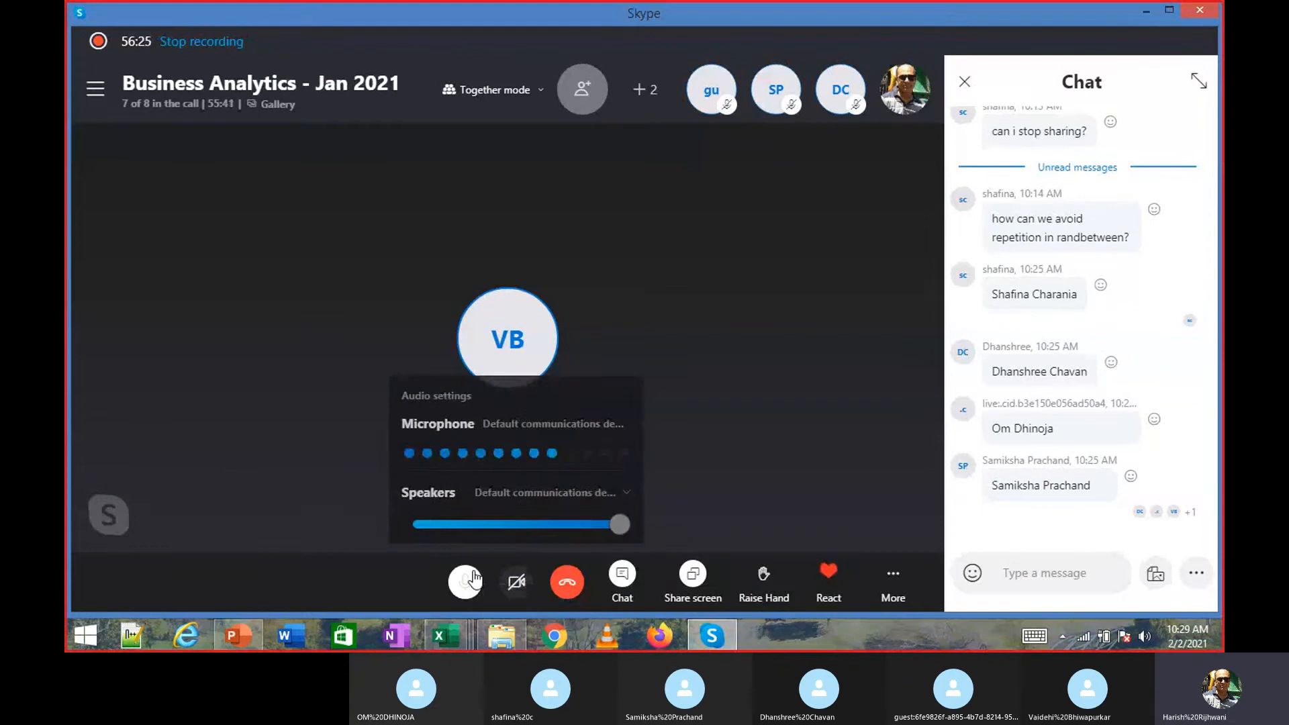
key(alt+Tab)
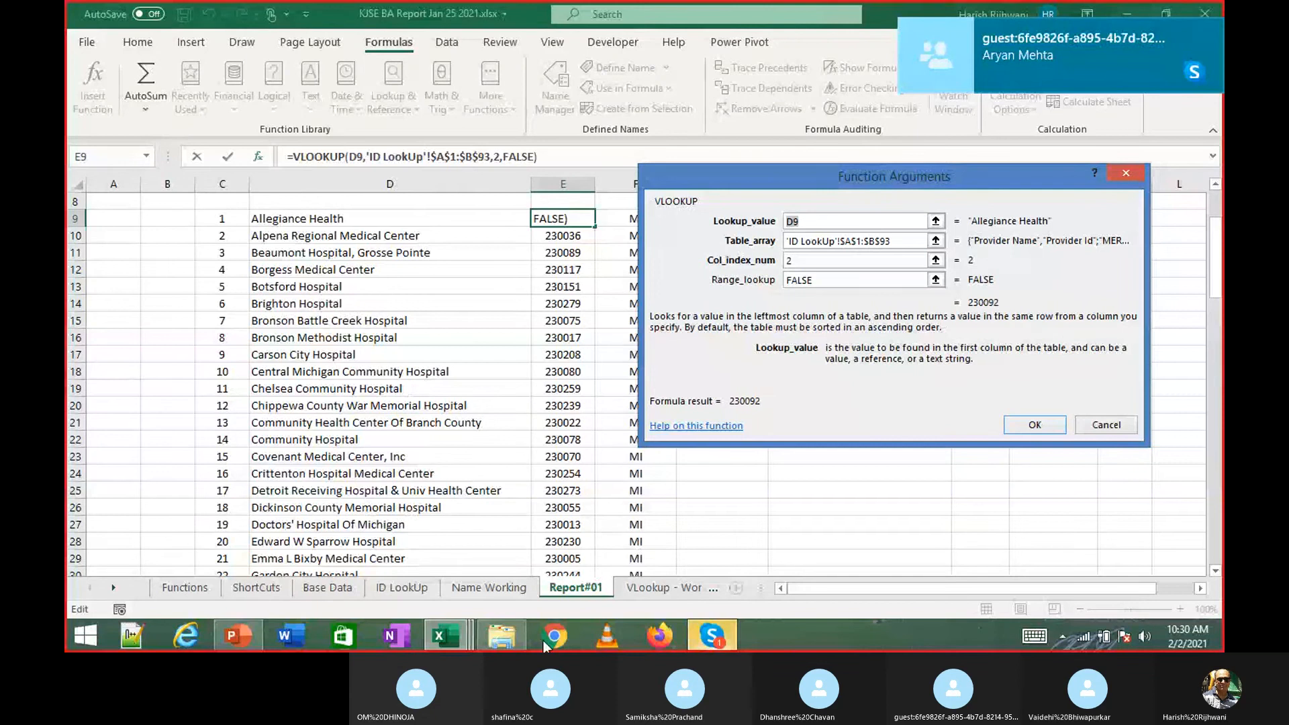
Check the list of call participants in Skype, unmute the microphone and switch back to Excel.
click(712, 635)
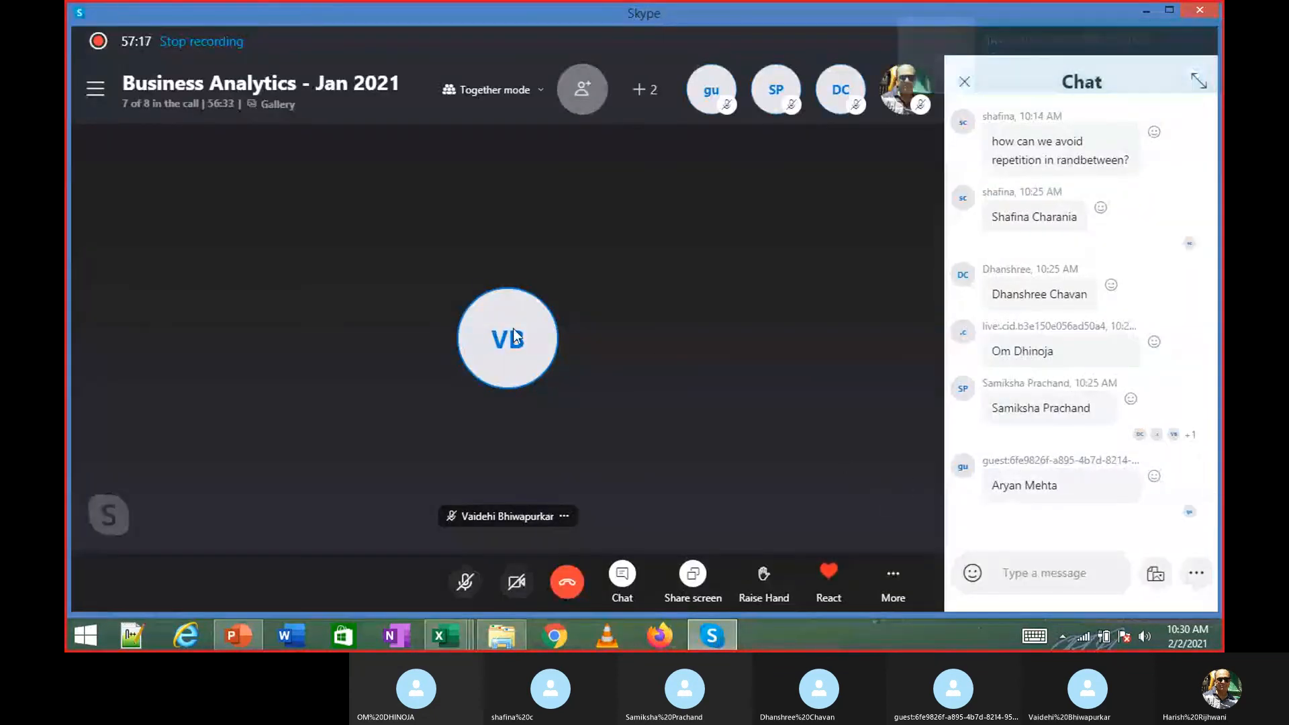
click(149, 105)
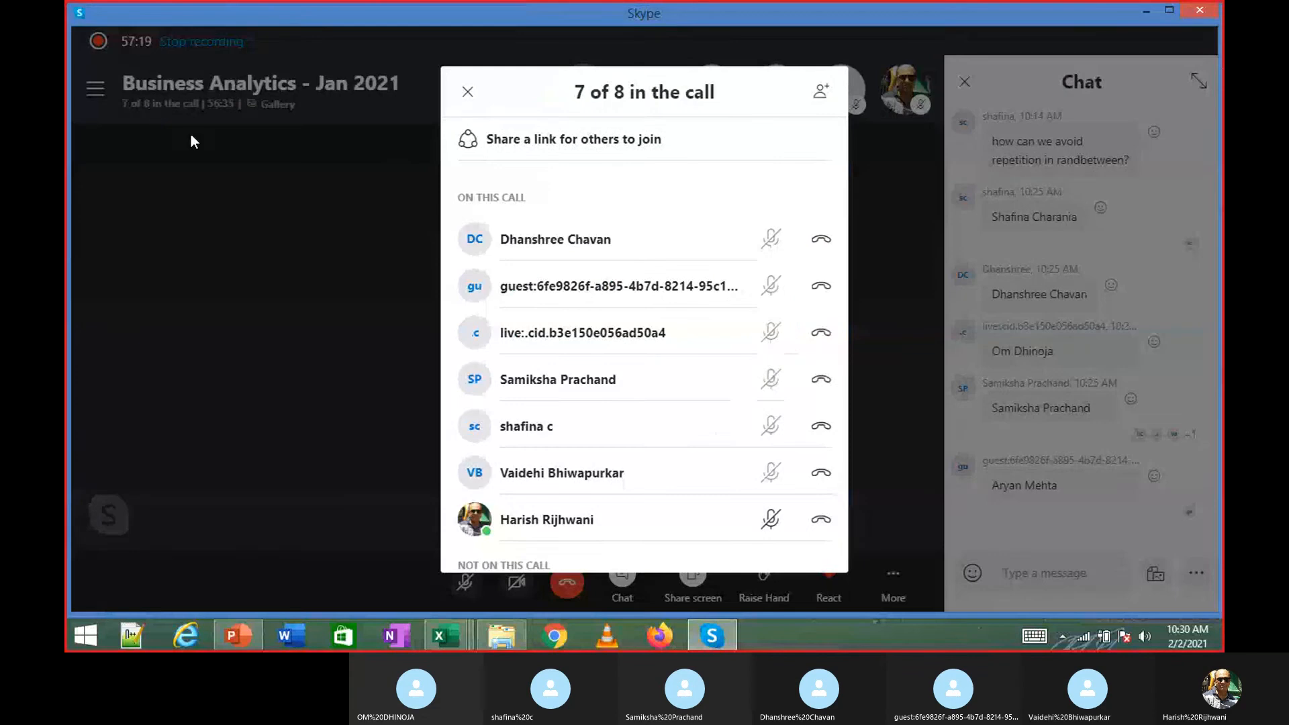
click(467, 92)
click(464, 581)
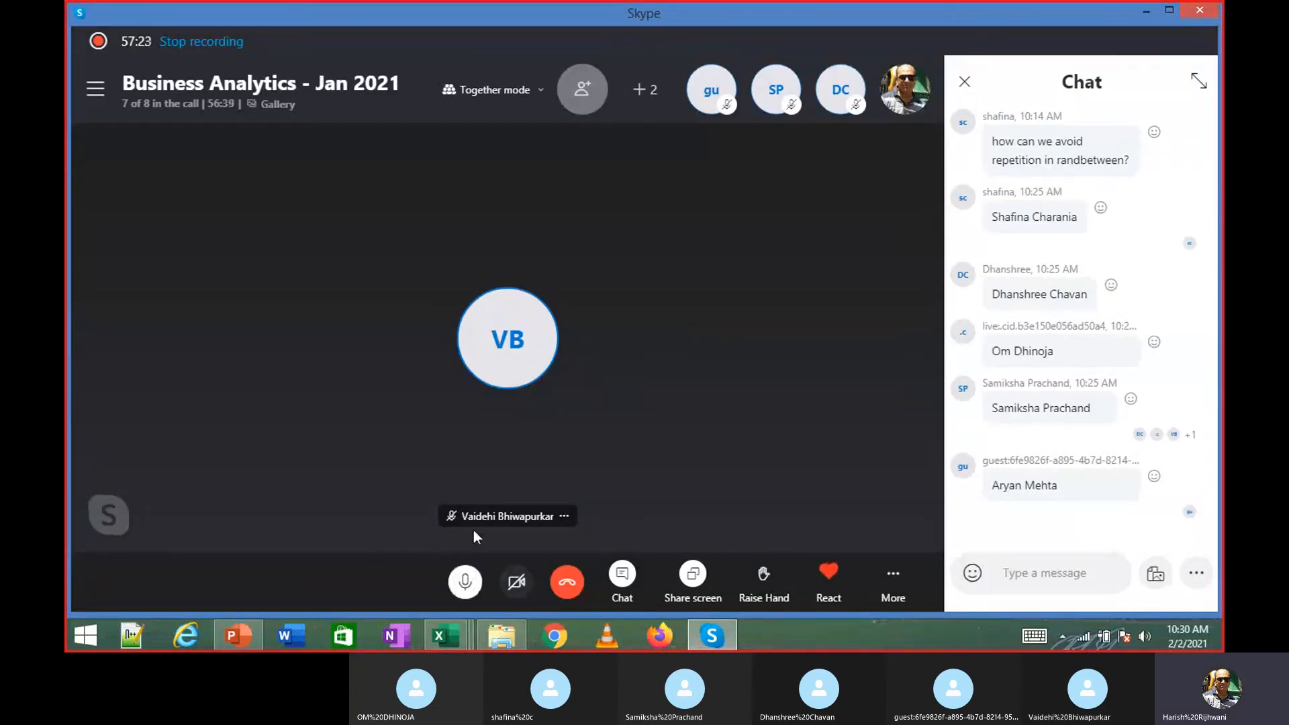
key(alt+Tab)
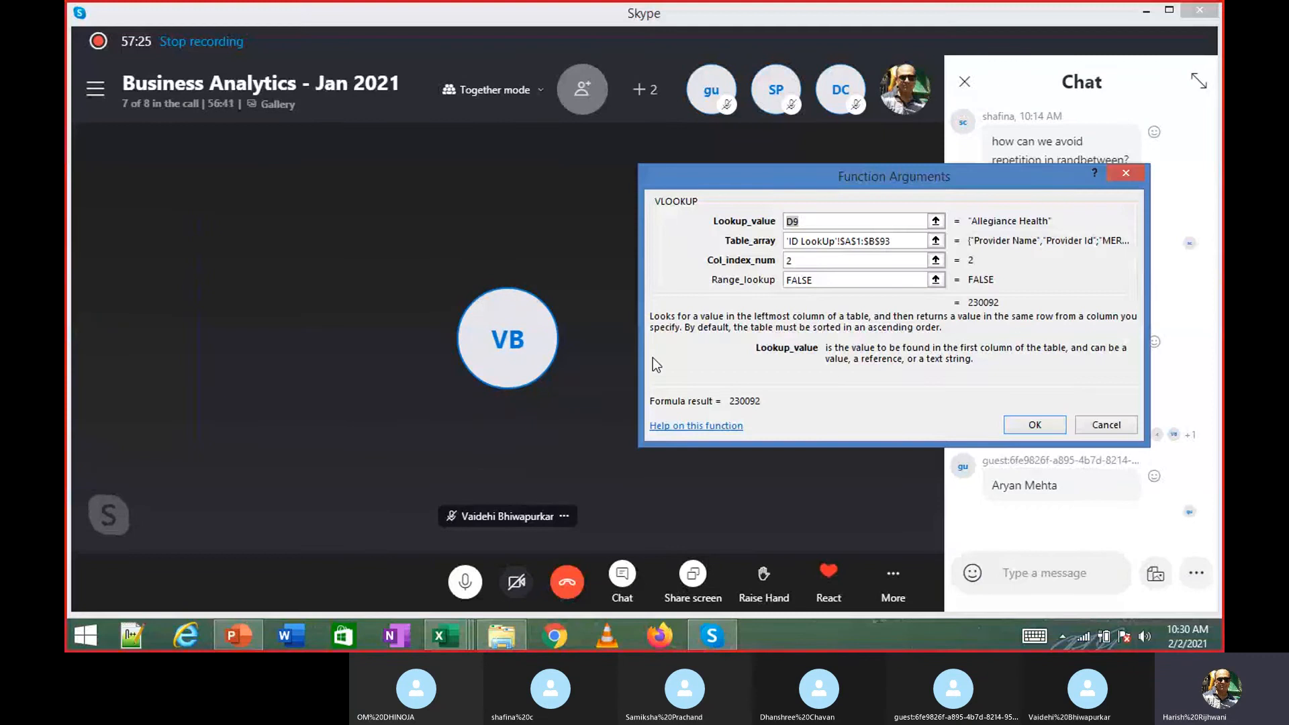
Switch to the Skype call to mute the microphone, and go back to the VLOOKUP arguments in Excel.
key(alt+Tab)
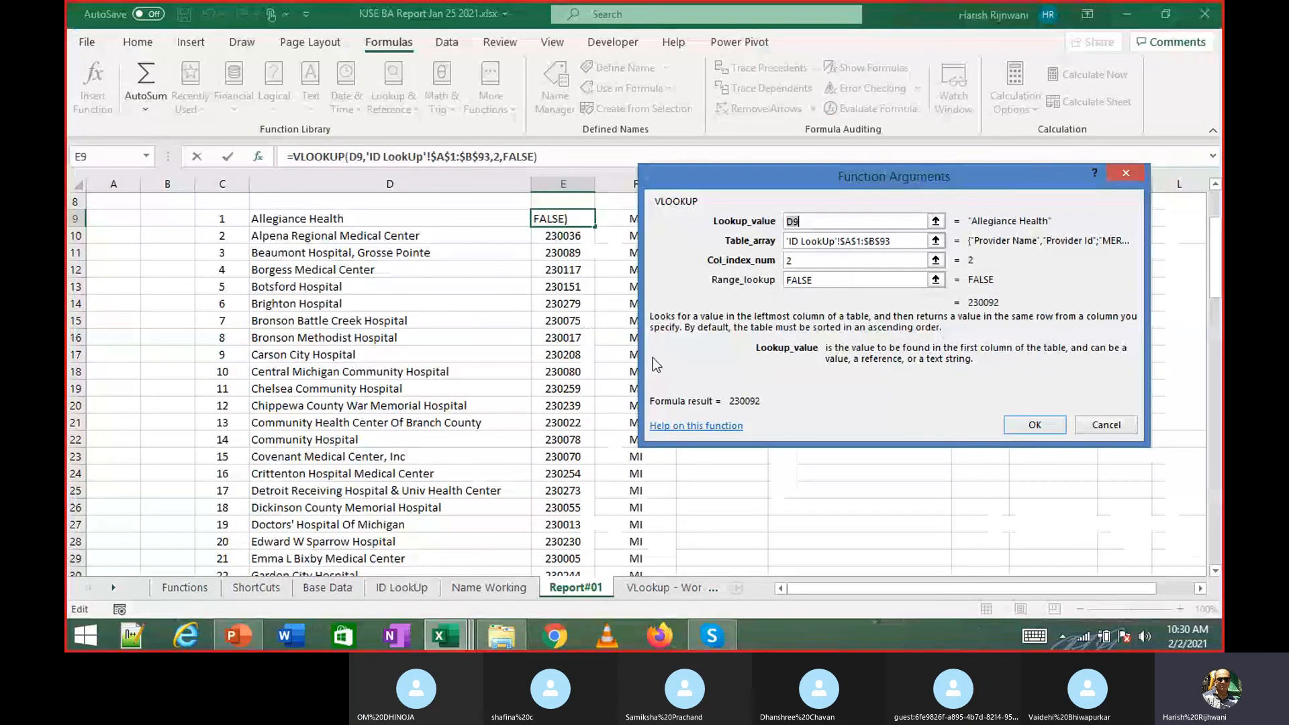
click(698, 635)
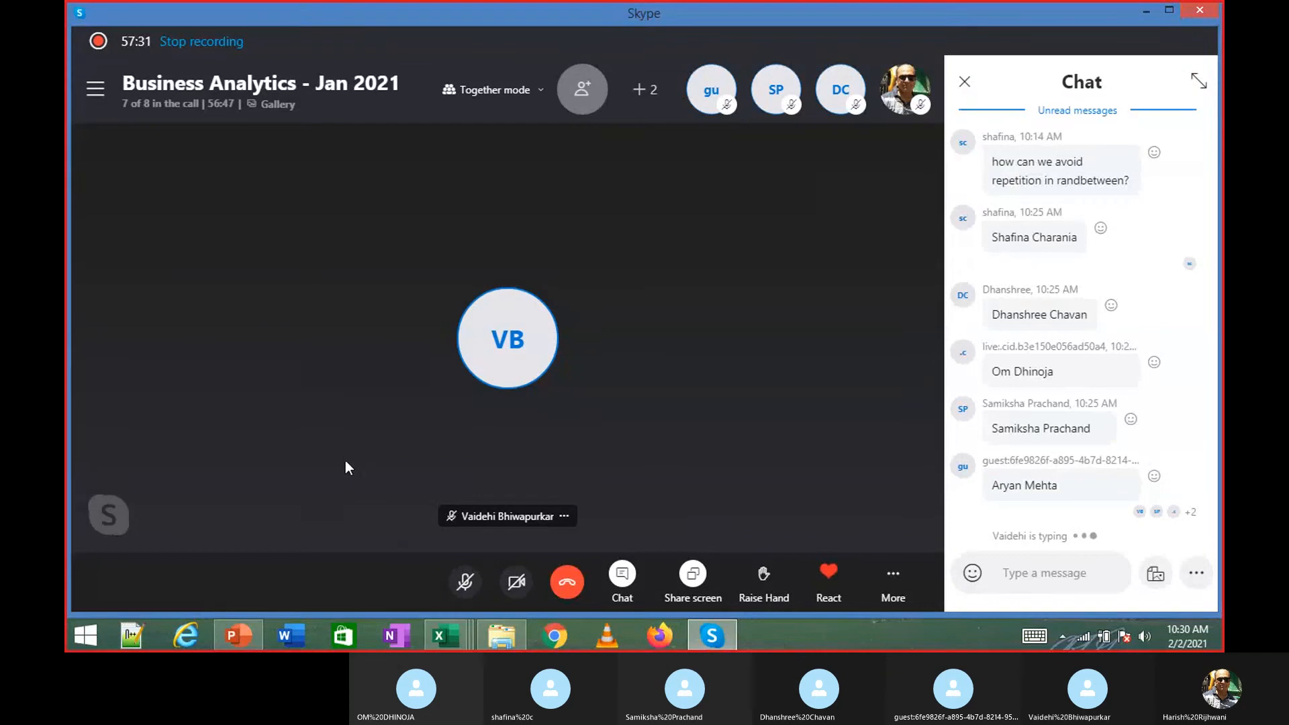
key(alt+Tab)
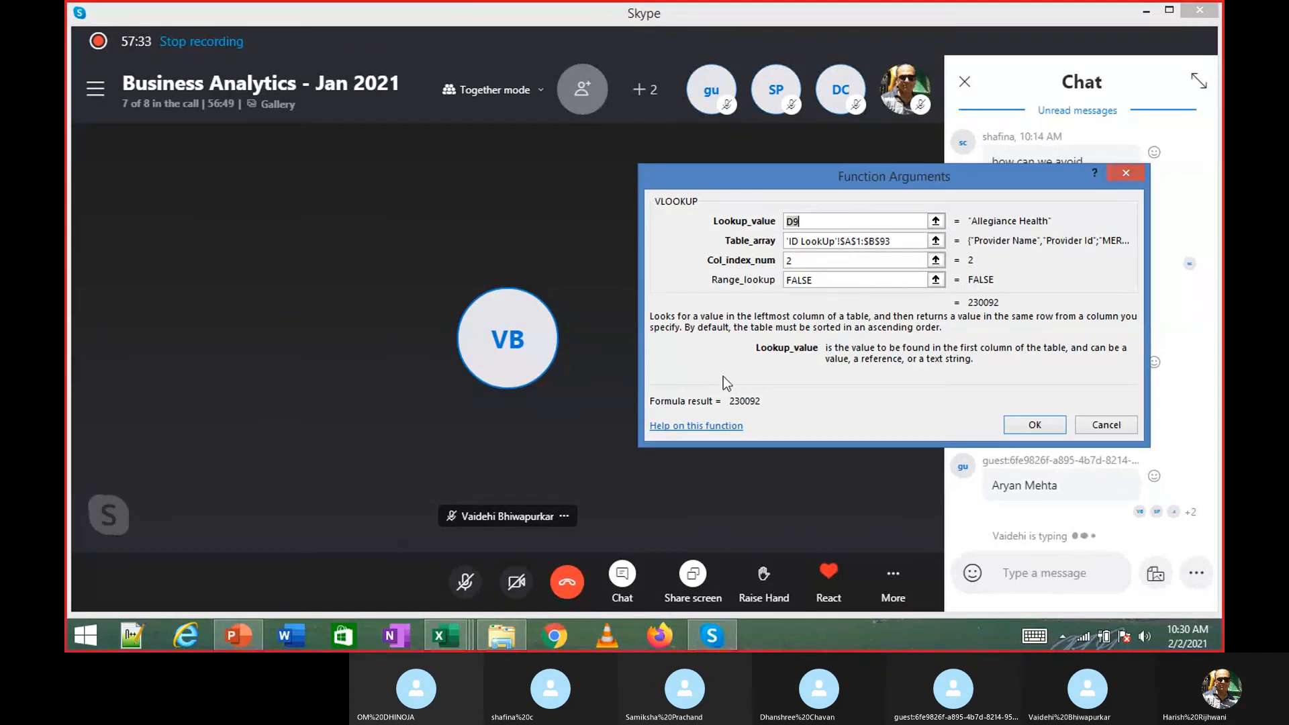
Move the VLOOKUP arguments dialog aside, bring the Report#01 sheet back behind it and accept the arguments for cell E9.
drag(793, 191, 443, 222)
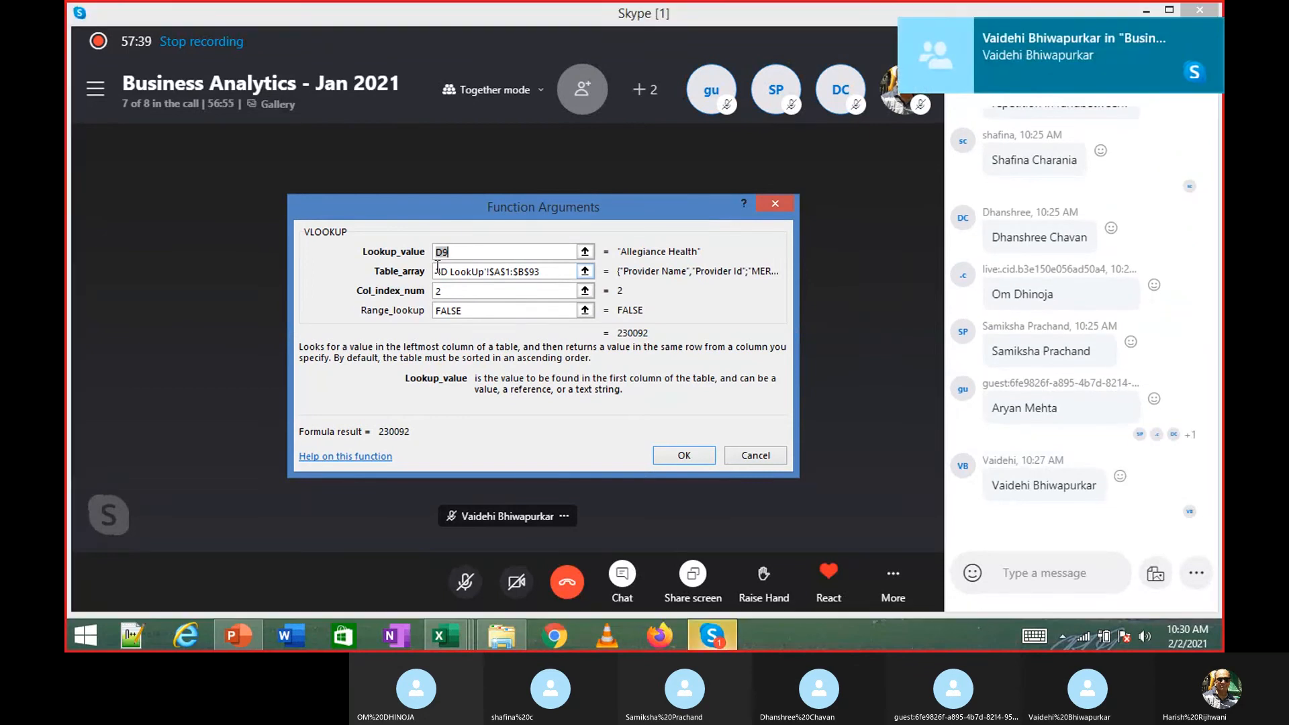
key(alt+Tab)
key(alt+Tab)
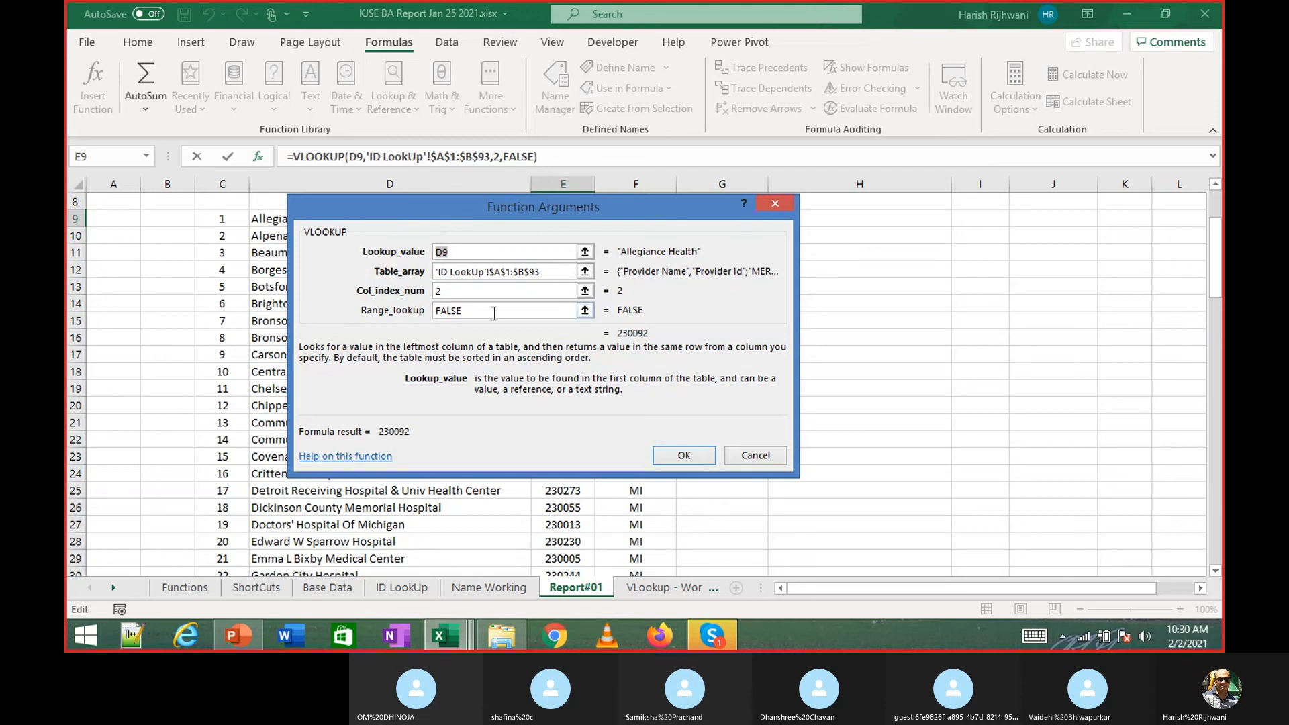
click(680, 454)
Check the Skype call, mute the microphone while the class works and return to the Report#01 sheet in Excel.
click(723, 648)
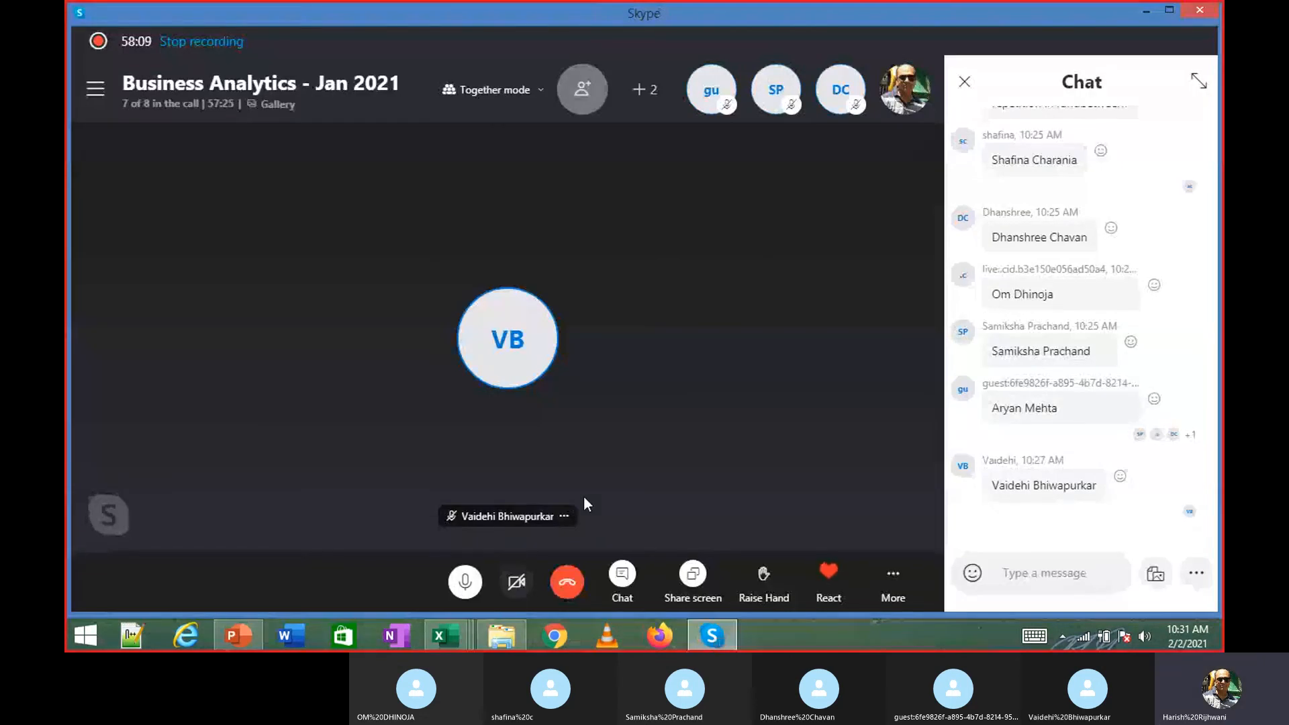
key(alt+Tab)
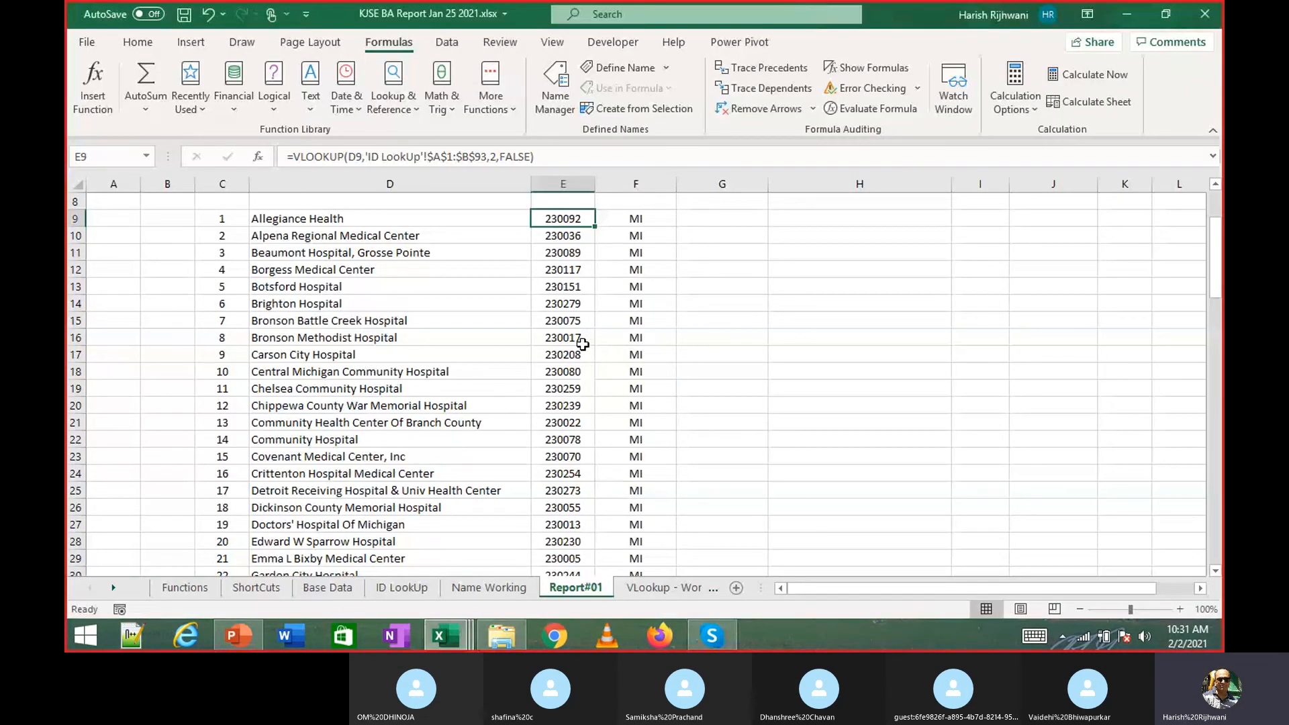
click(711, 636)
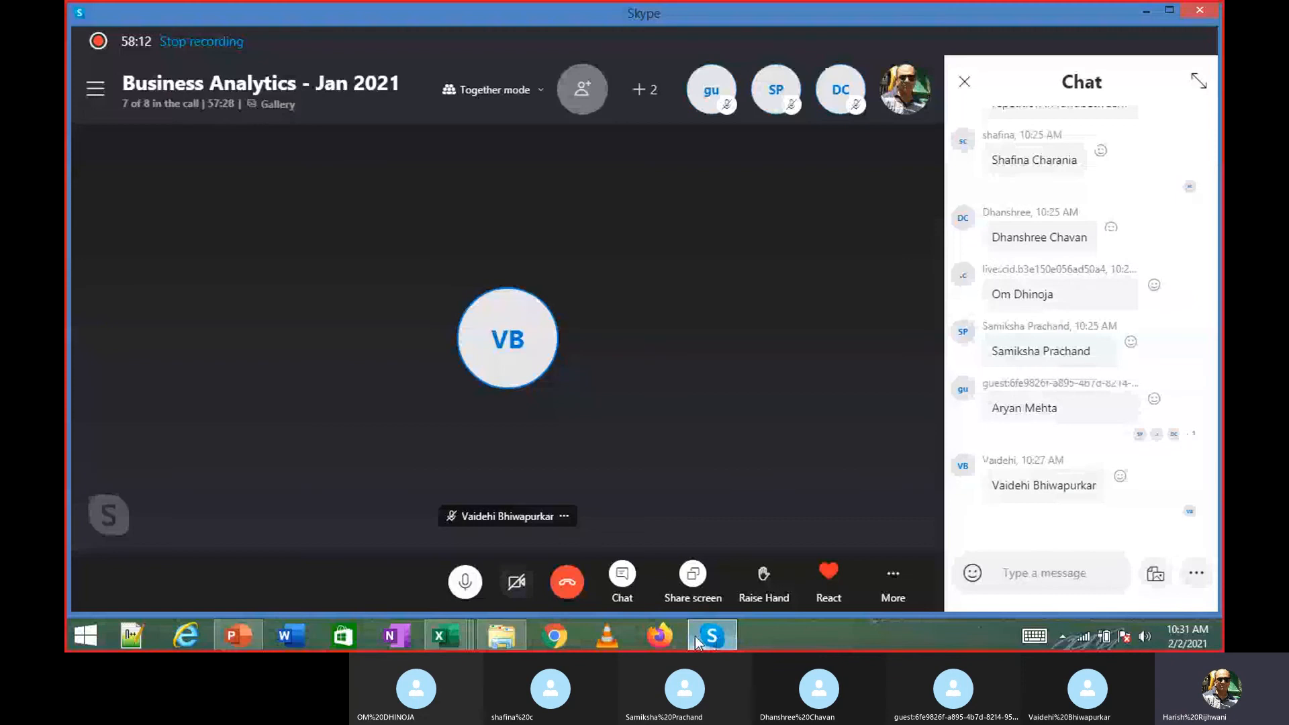
click(466, 582)
key(alt+Tab)
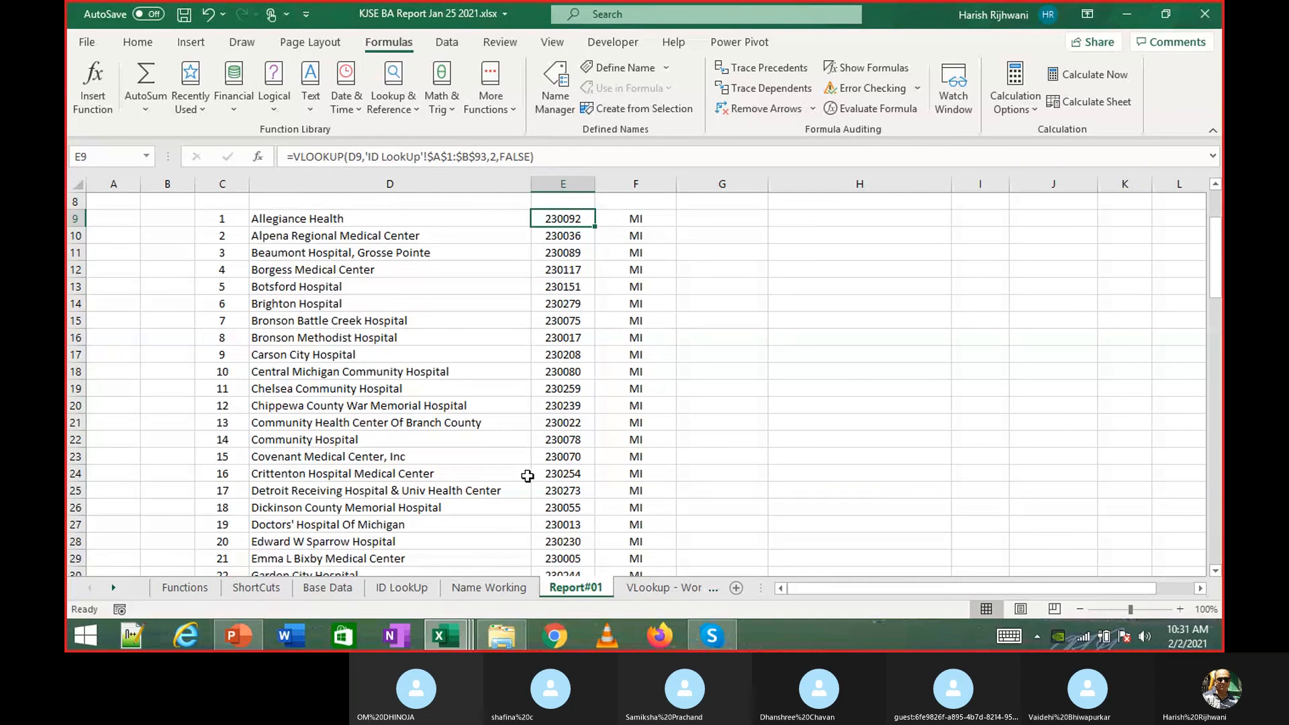
Switch to the Skype call, unmute the microphone and return to Excel.
key(alt+Tab)
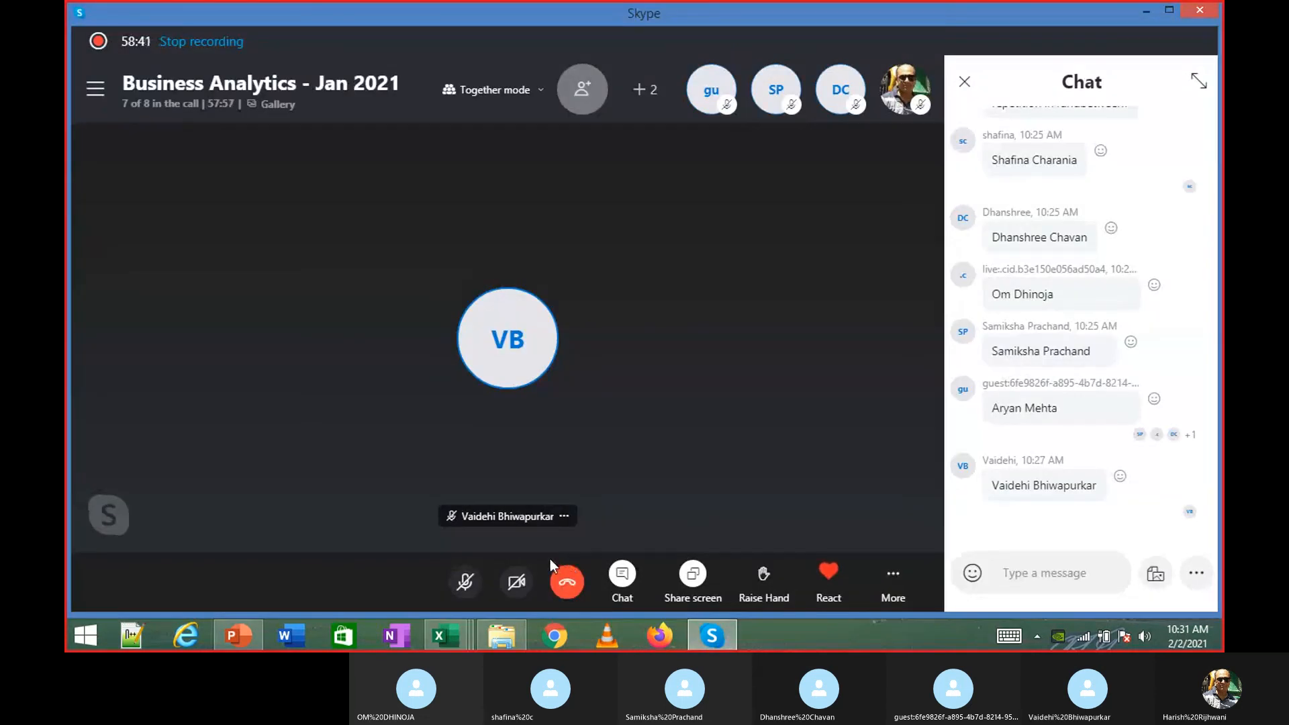
click(463, 581)
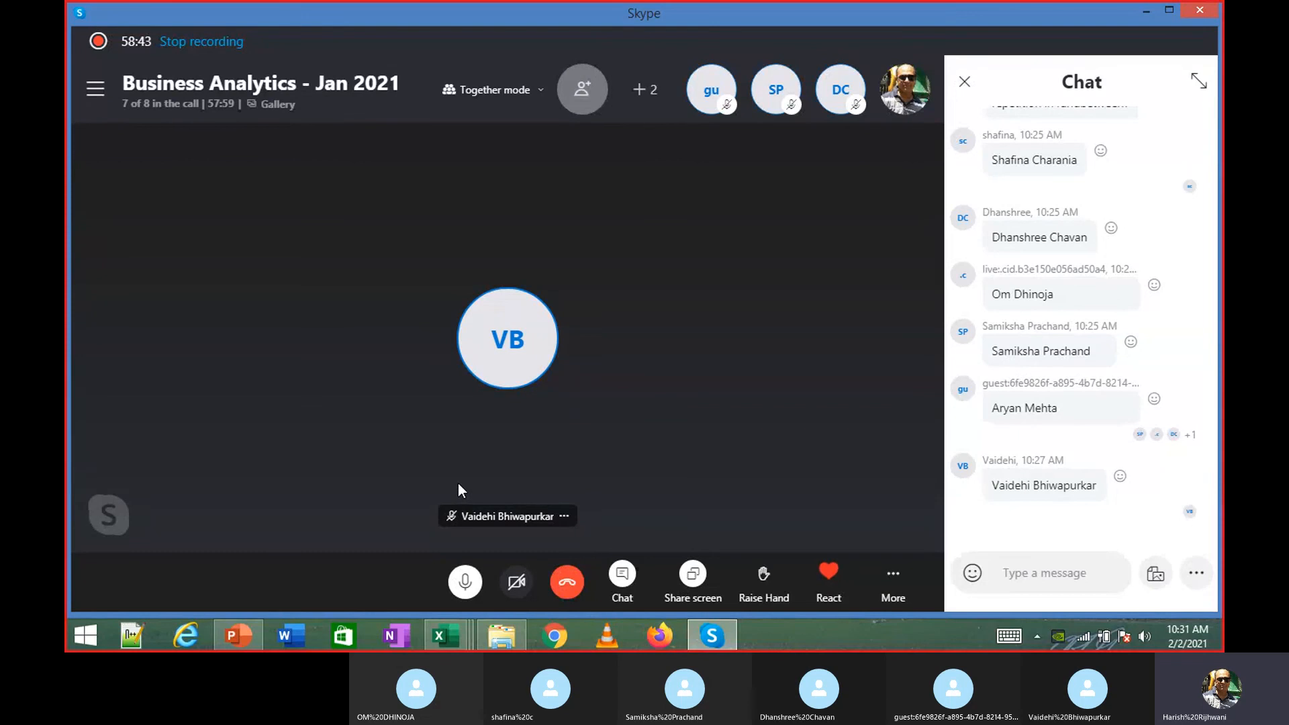
key(alt+Tab)
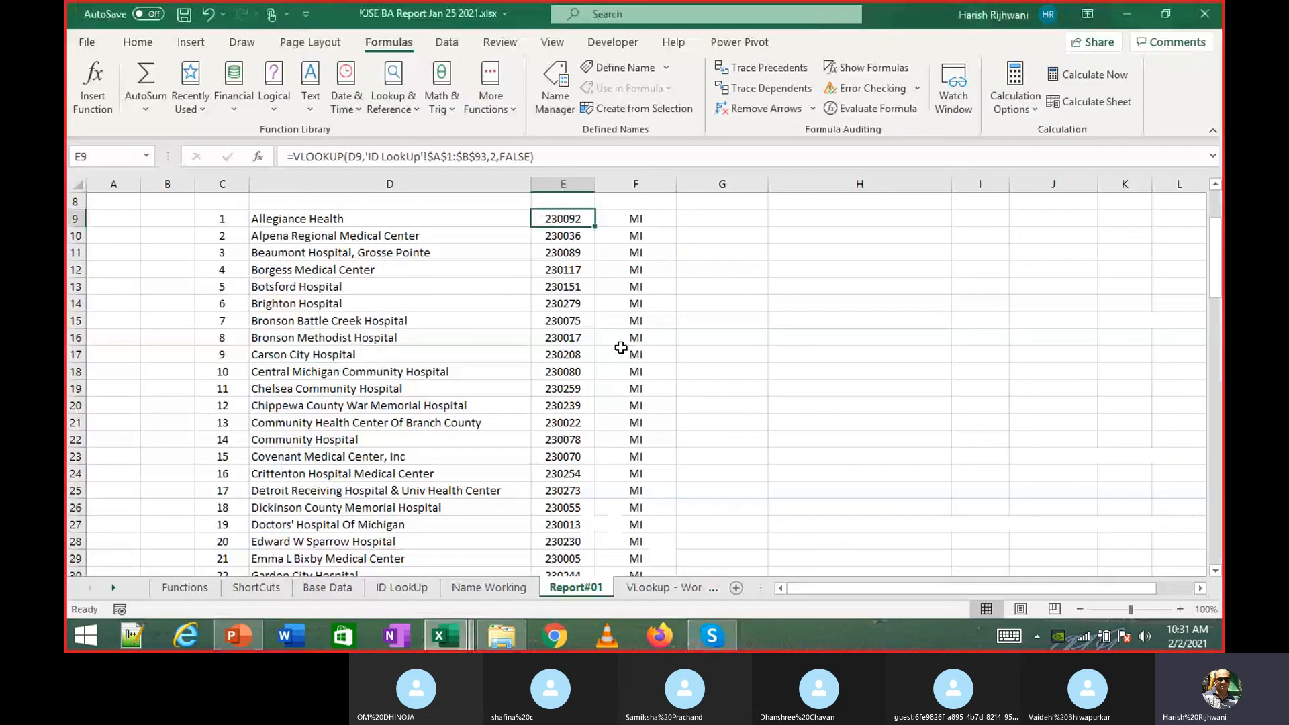
Review the Provider Id formula in row 9 and the empty Total Discharges and Sum of Average Covered Charges columns on Report#01.
scroll(619, 346, up, 3)
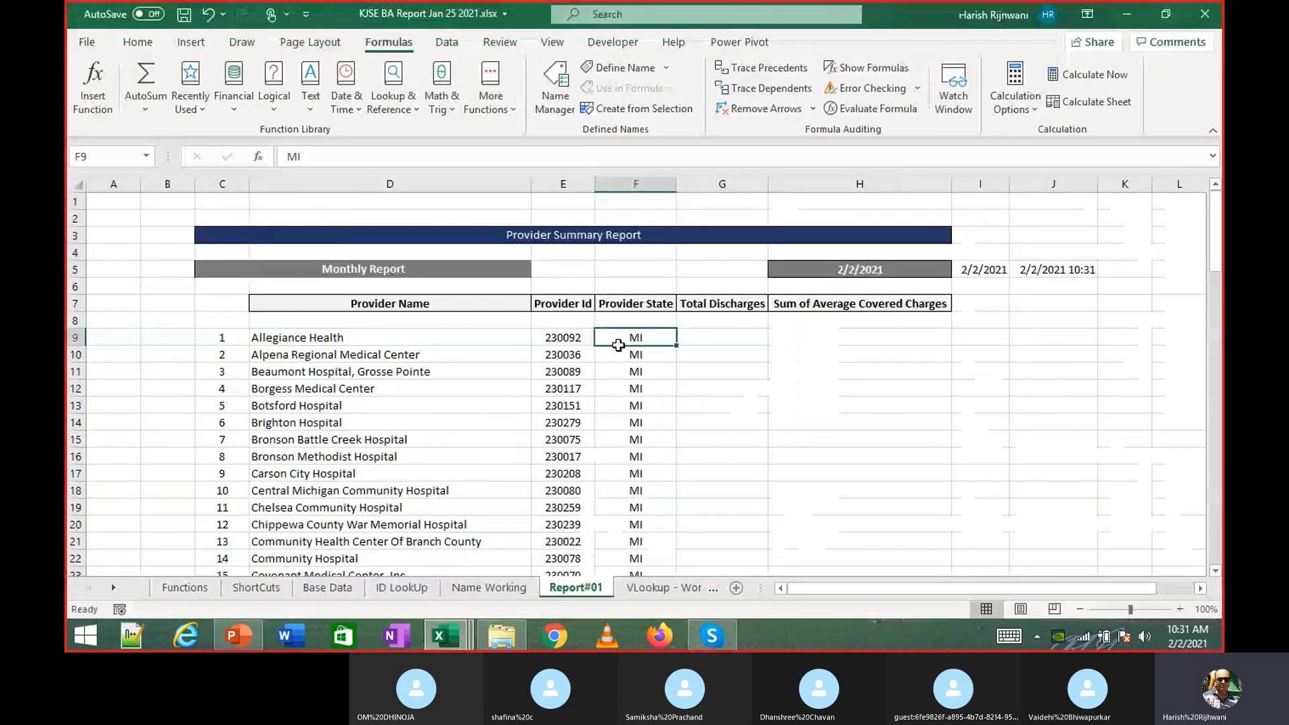
click(618, 345)
double_click(618, 345)
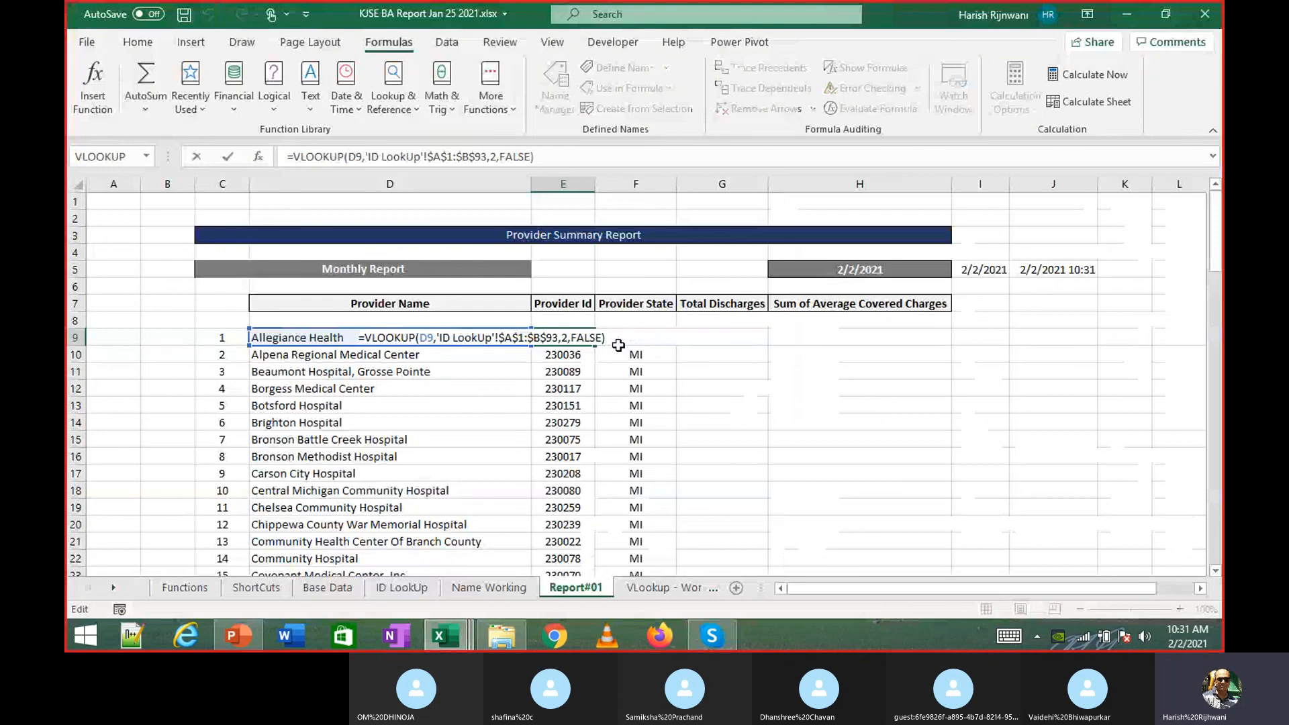
click(741, 340)
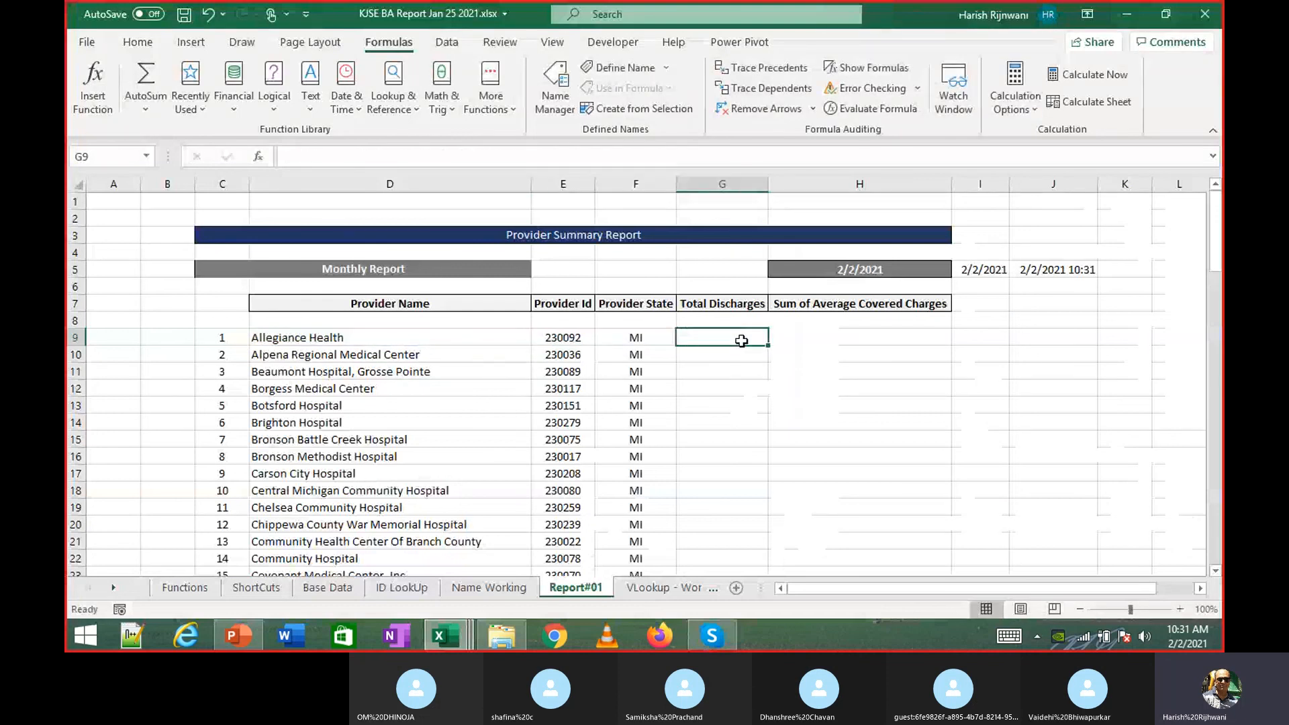
mouse_move(741, 341)
mouse_down()
mouse_move(748, 368)
mouse_move(855, 506)
mouse_move(837, 532)
mouse_up()
click(838, 532)
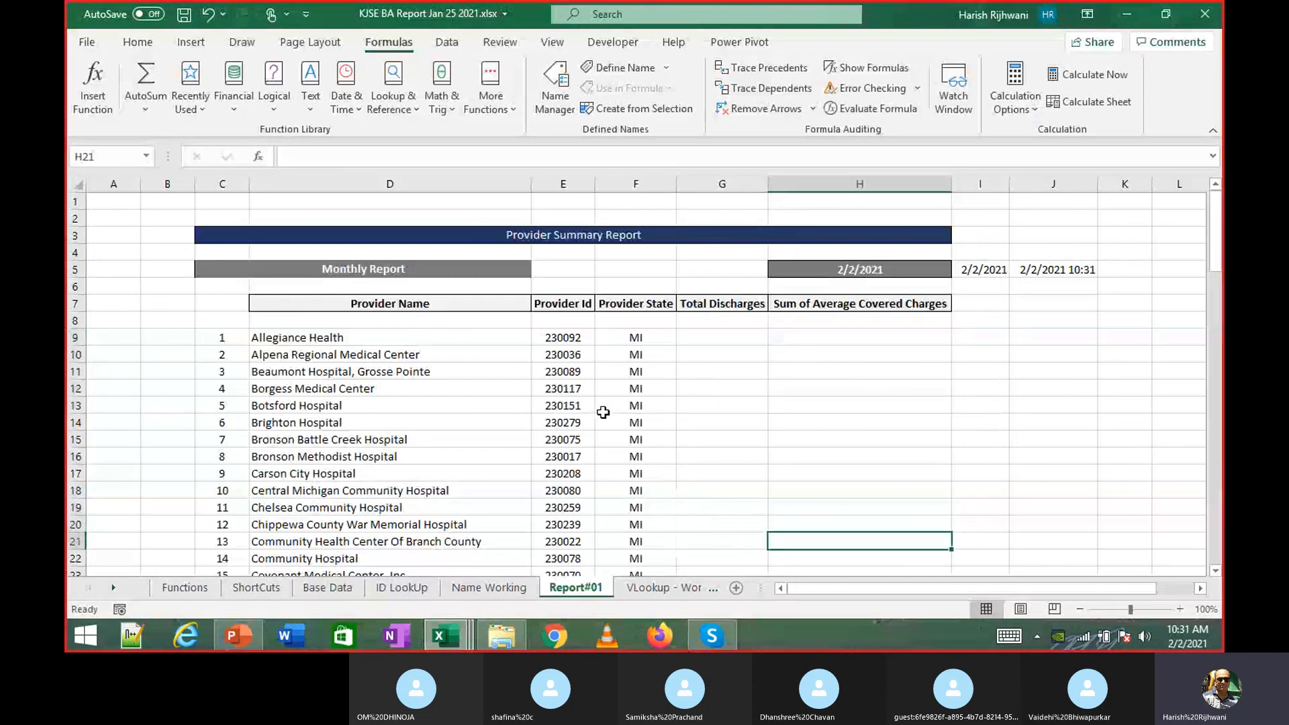
scroll(603, 412, down, 3)
scroll(603, 412, up, 3)
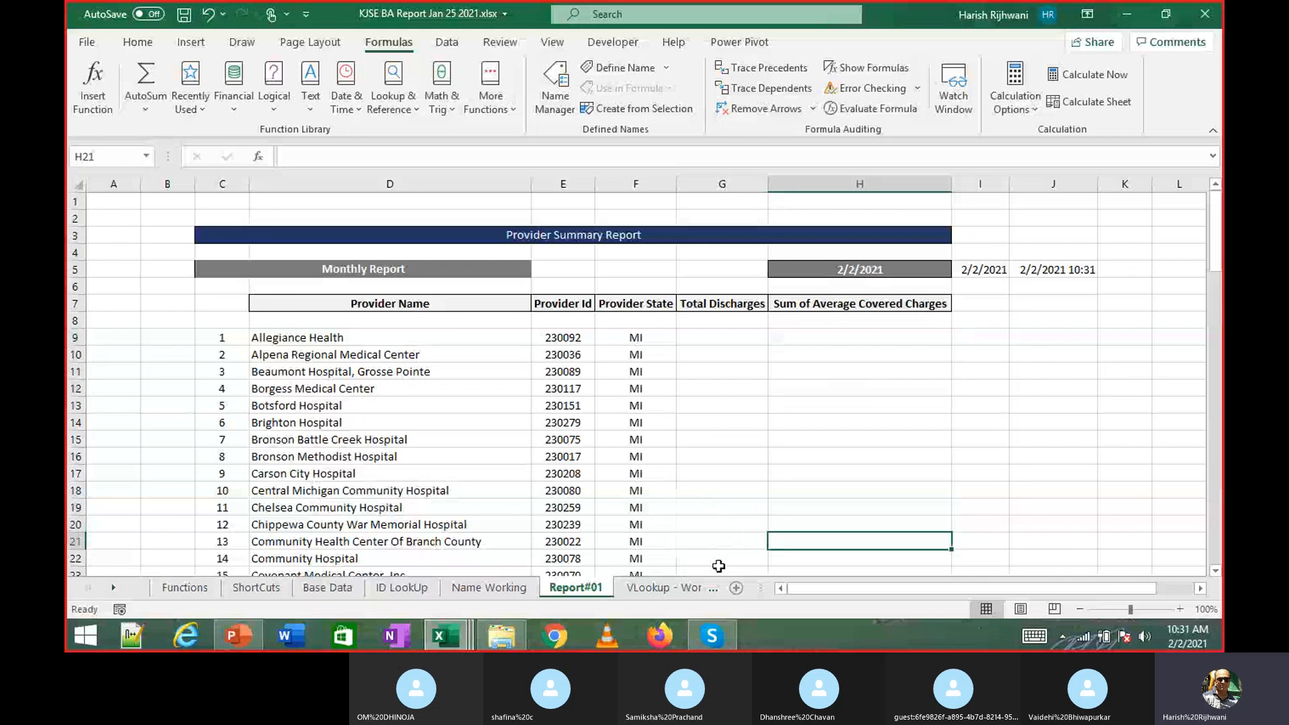
Switch to the Skype call window.
mouse_move(716, 624)
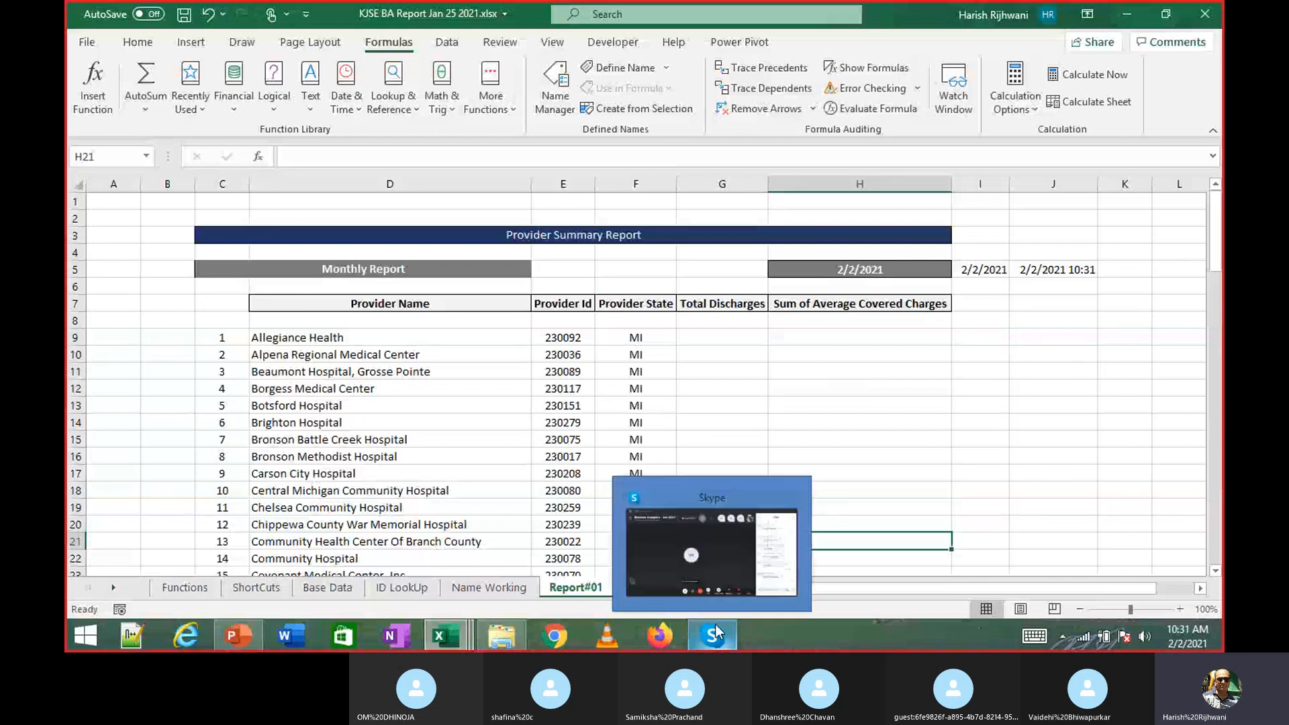
click(708, 554)
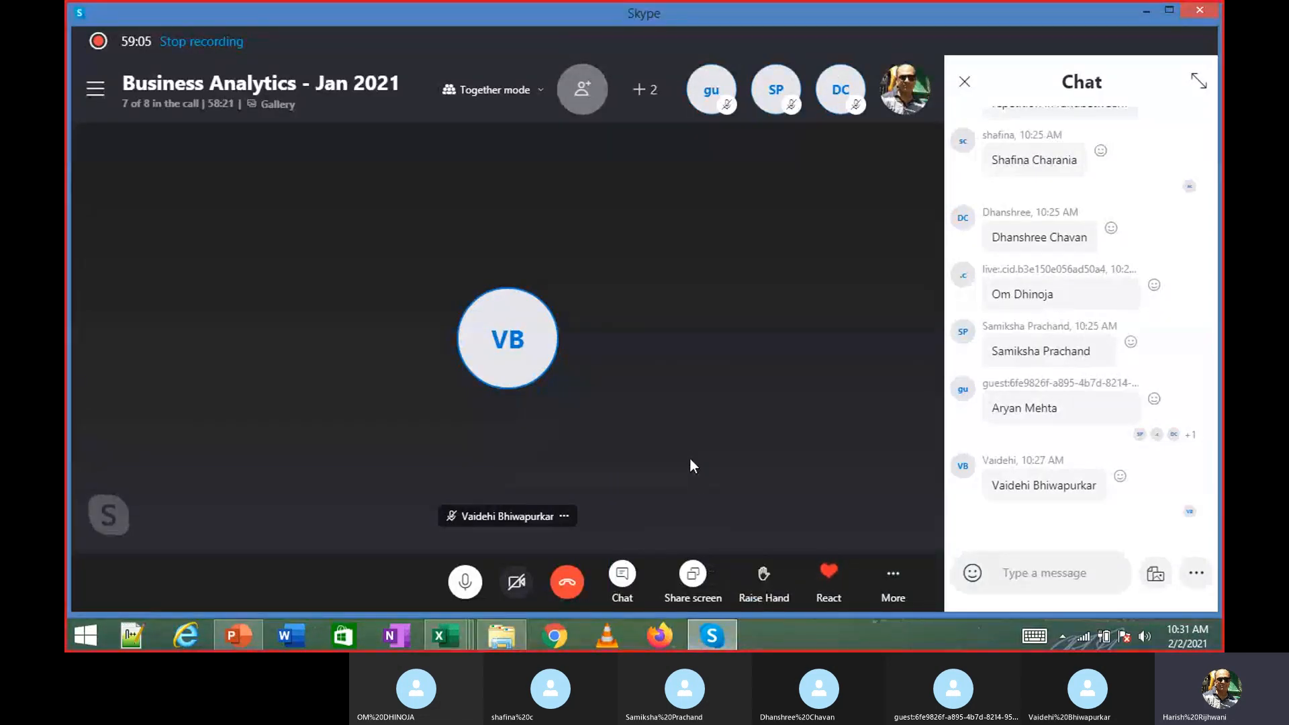